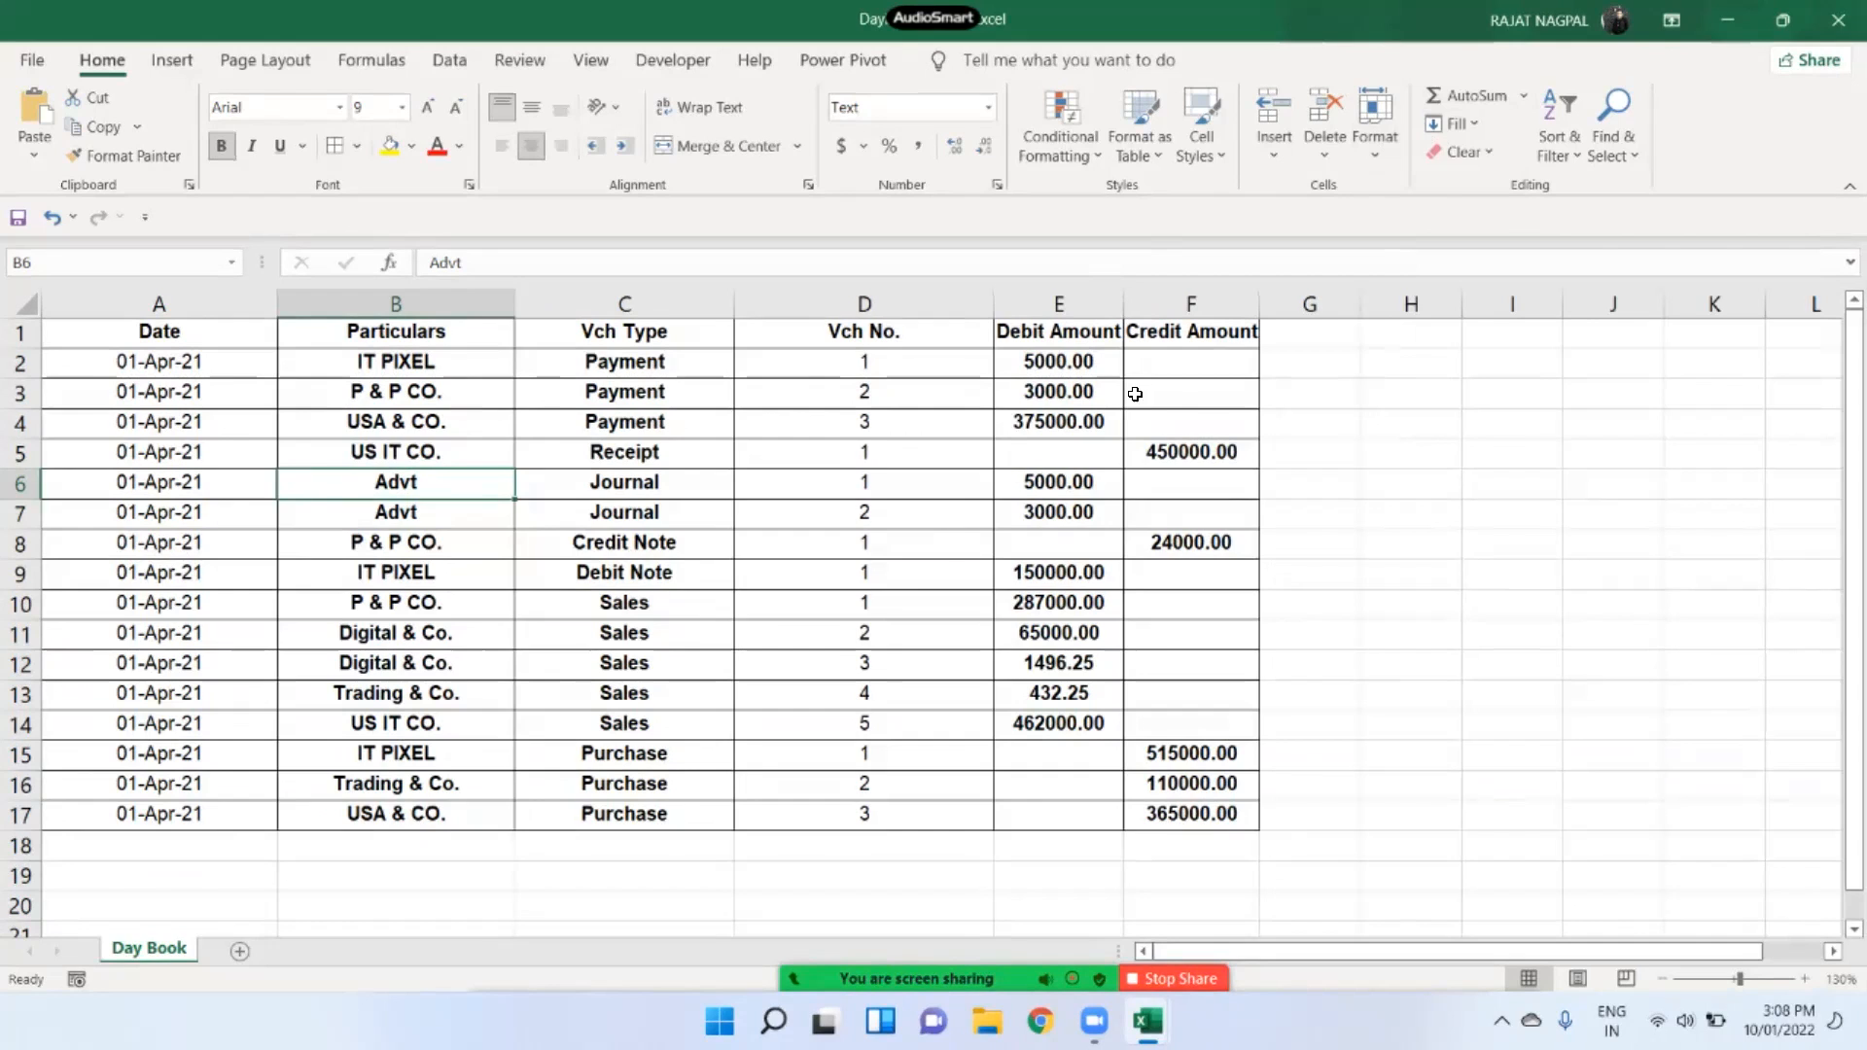
Widen the Debit Amount column slightly and adjust the vertical alignment of the header cells A1:F1
drag(1179, 329, 212, 318)
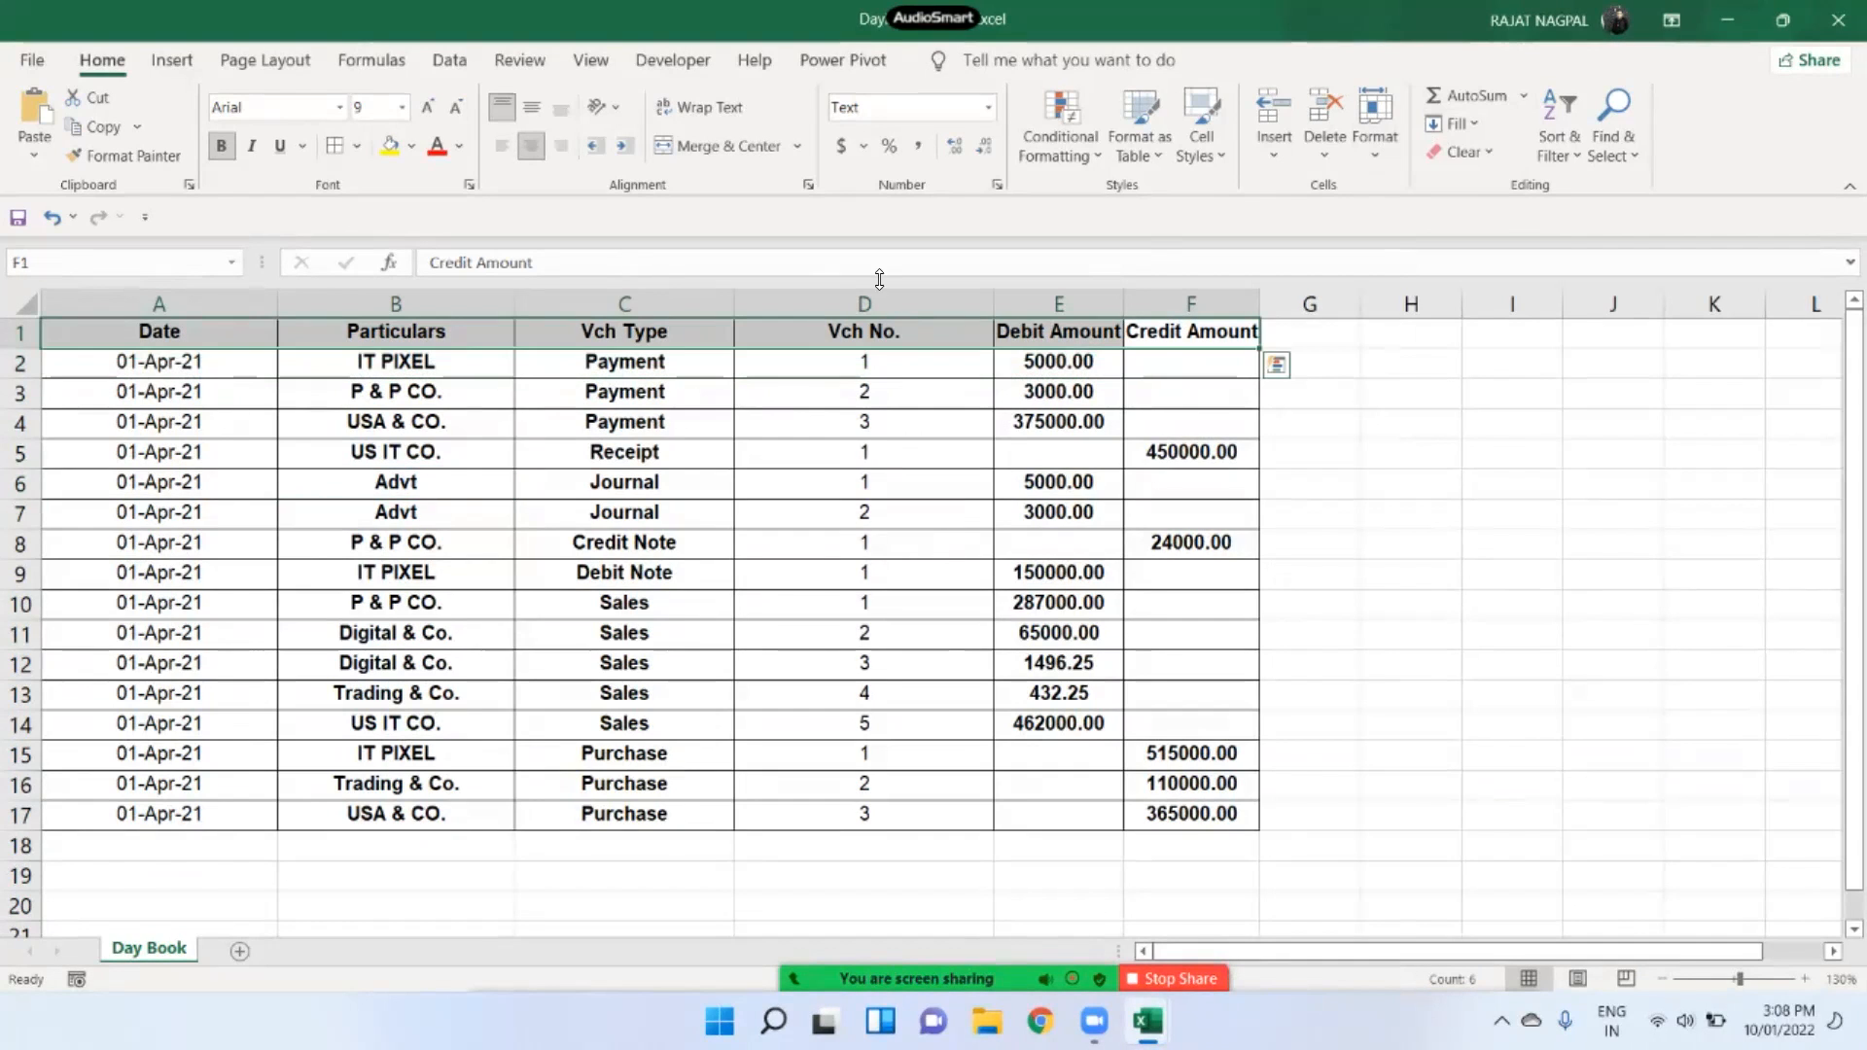
drag(1123, 304, 1167, 304)
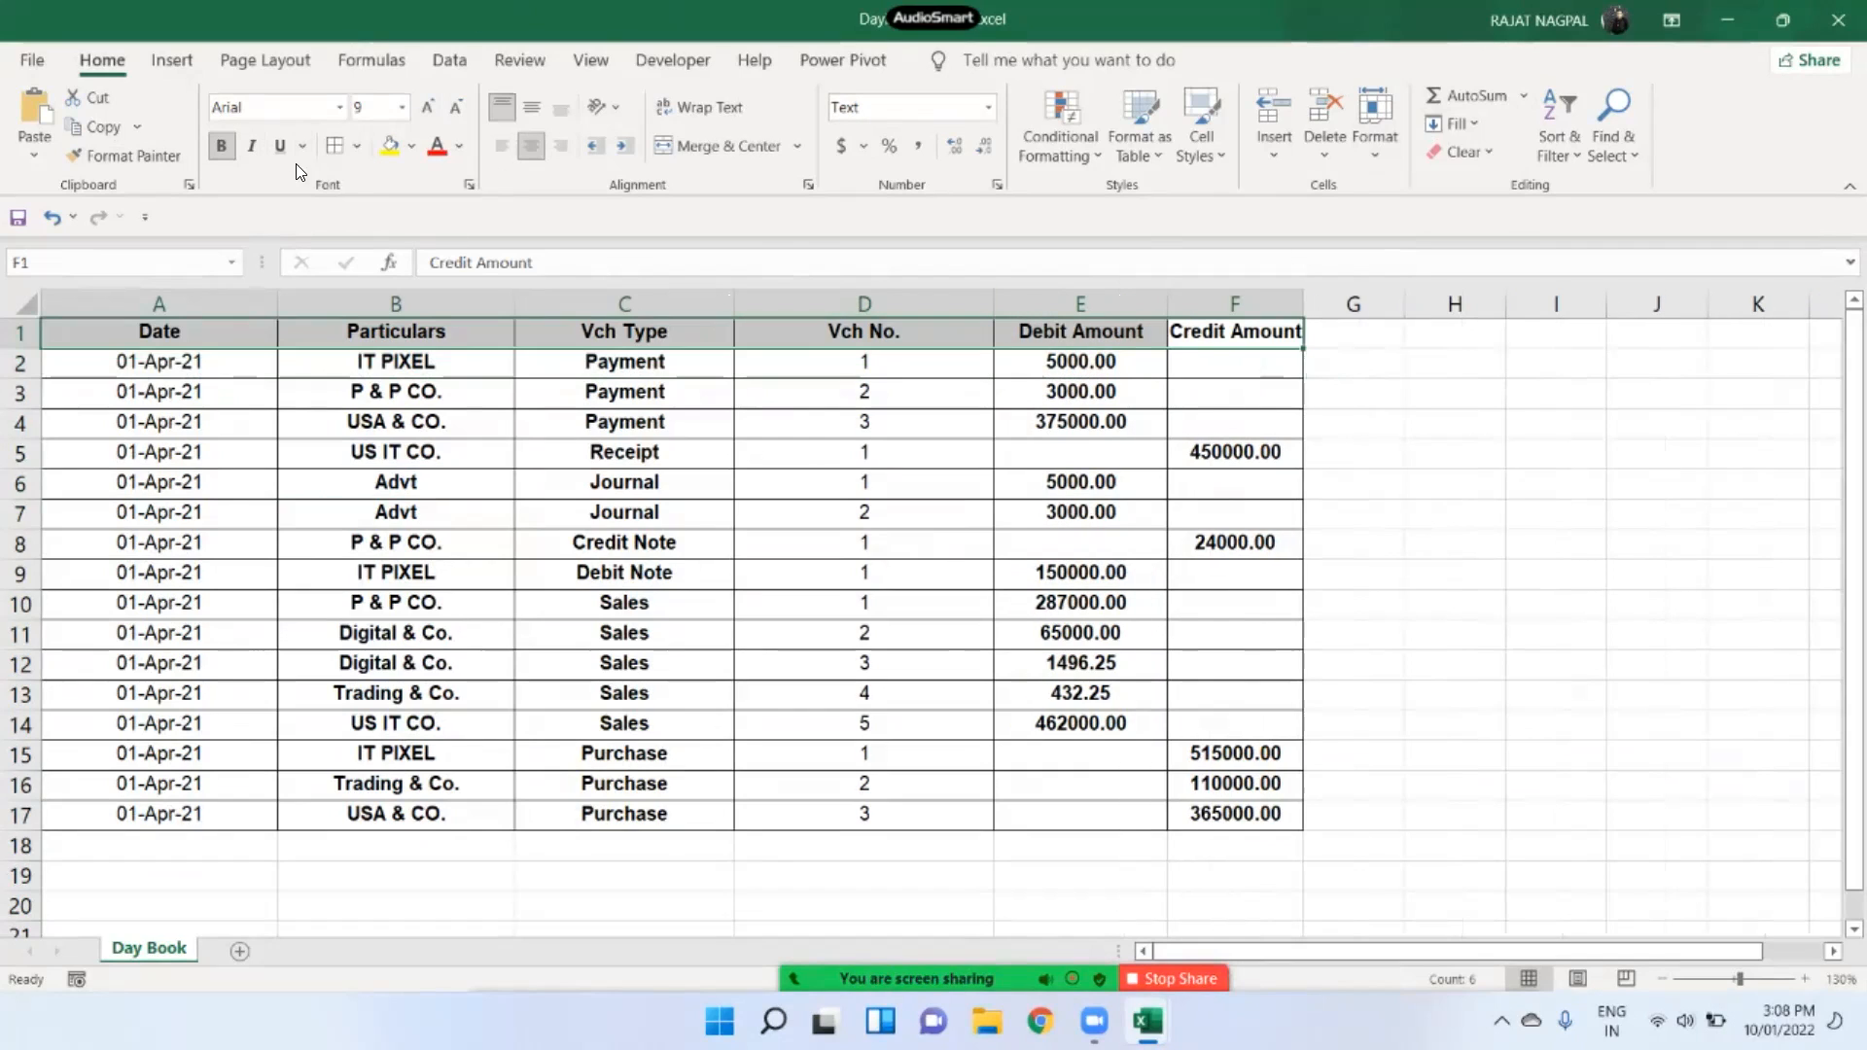
click(531, 113)
click(531, 113)
click(502, 104)
click(987, 513)
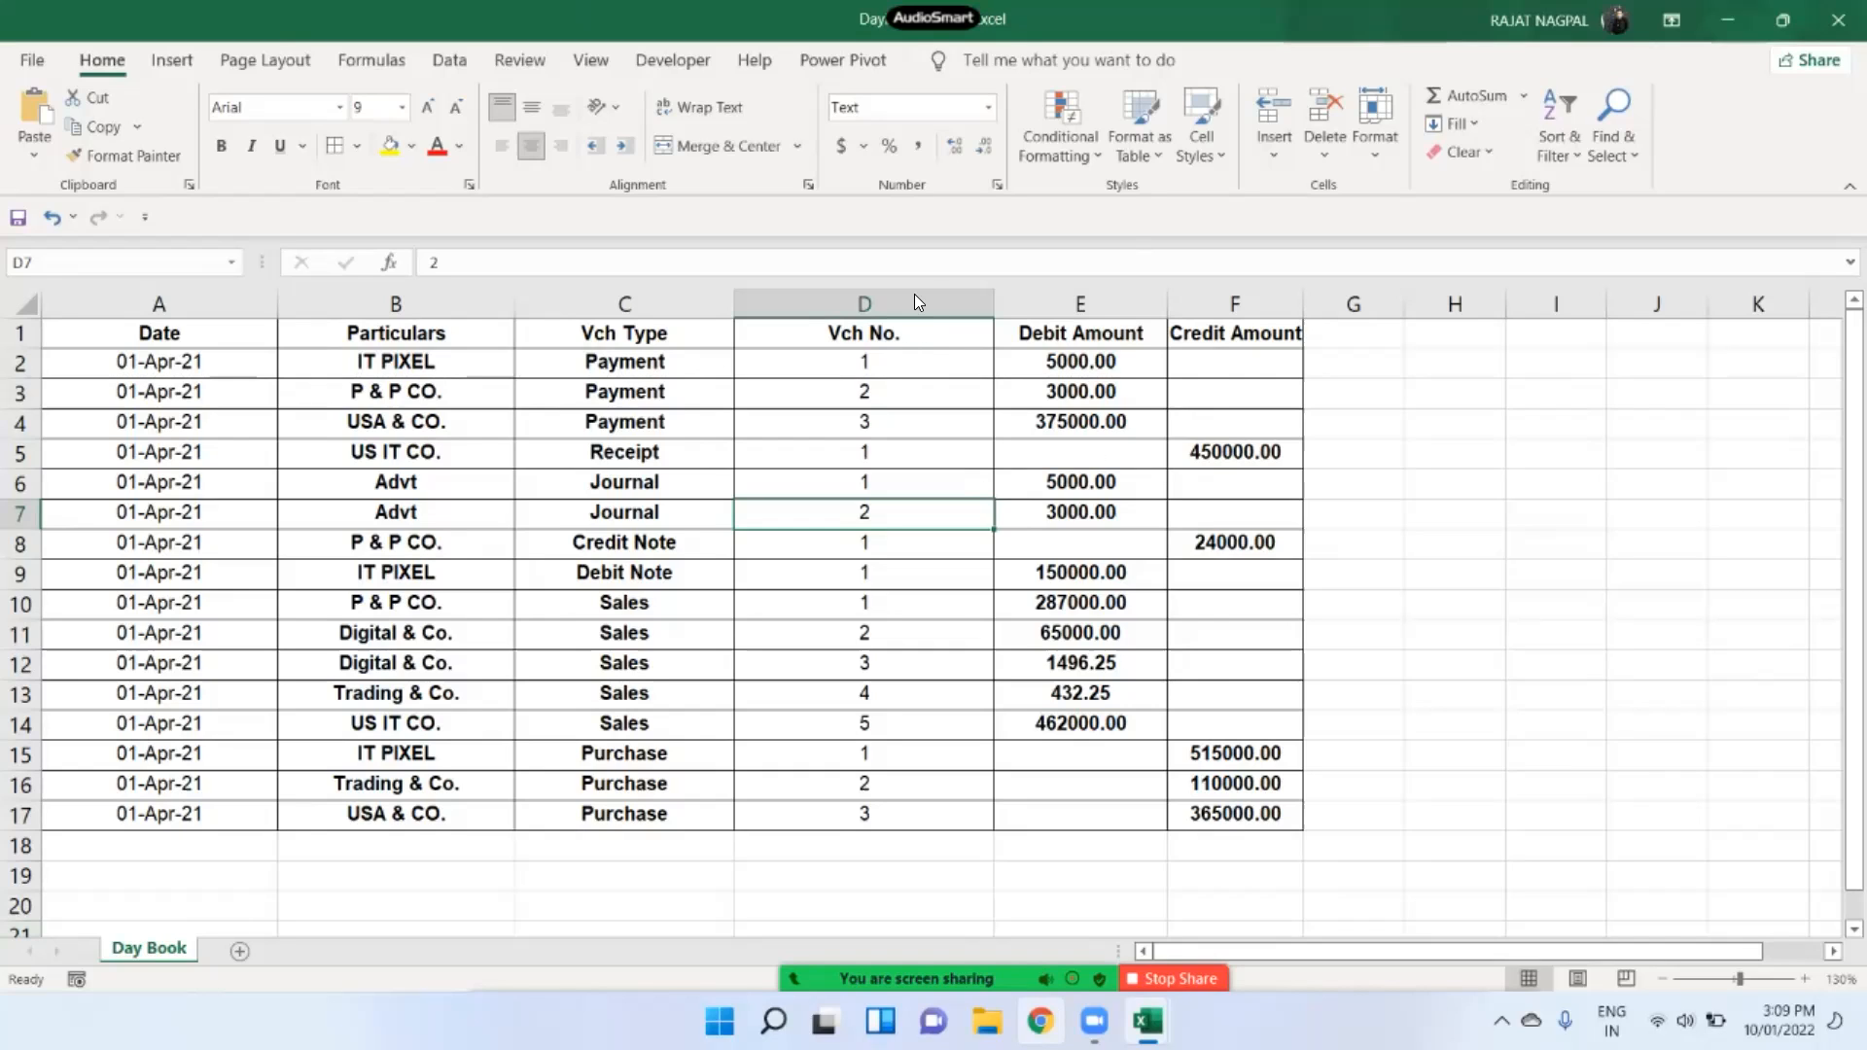
drag(914, 294, 1578, 361)
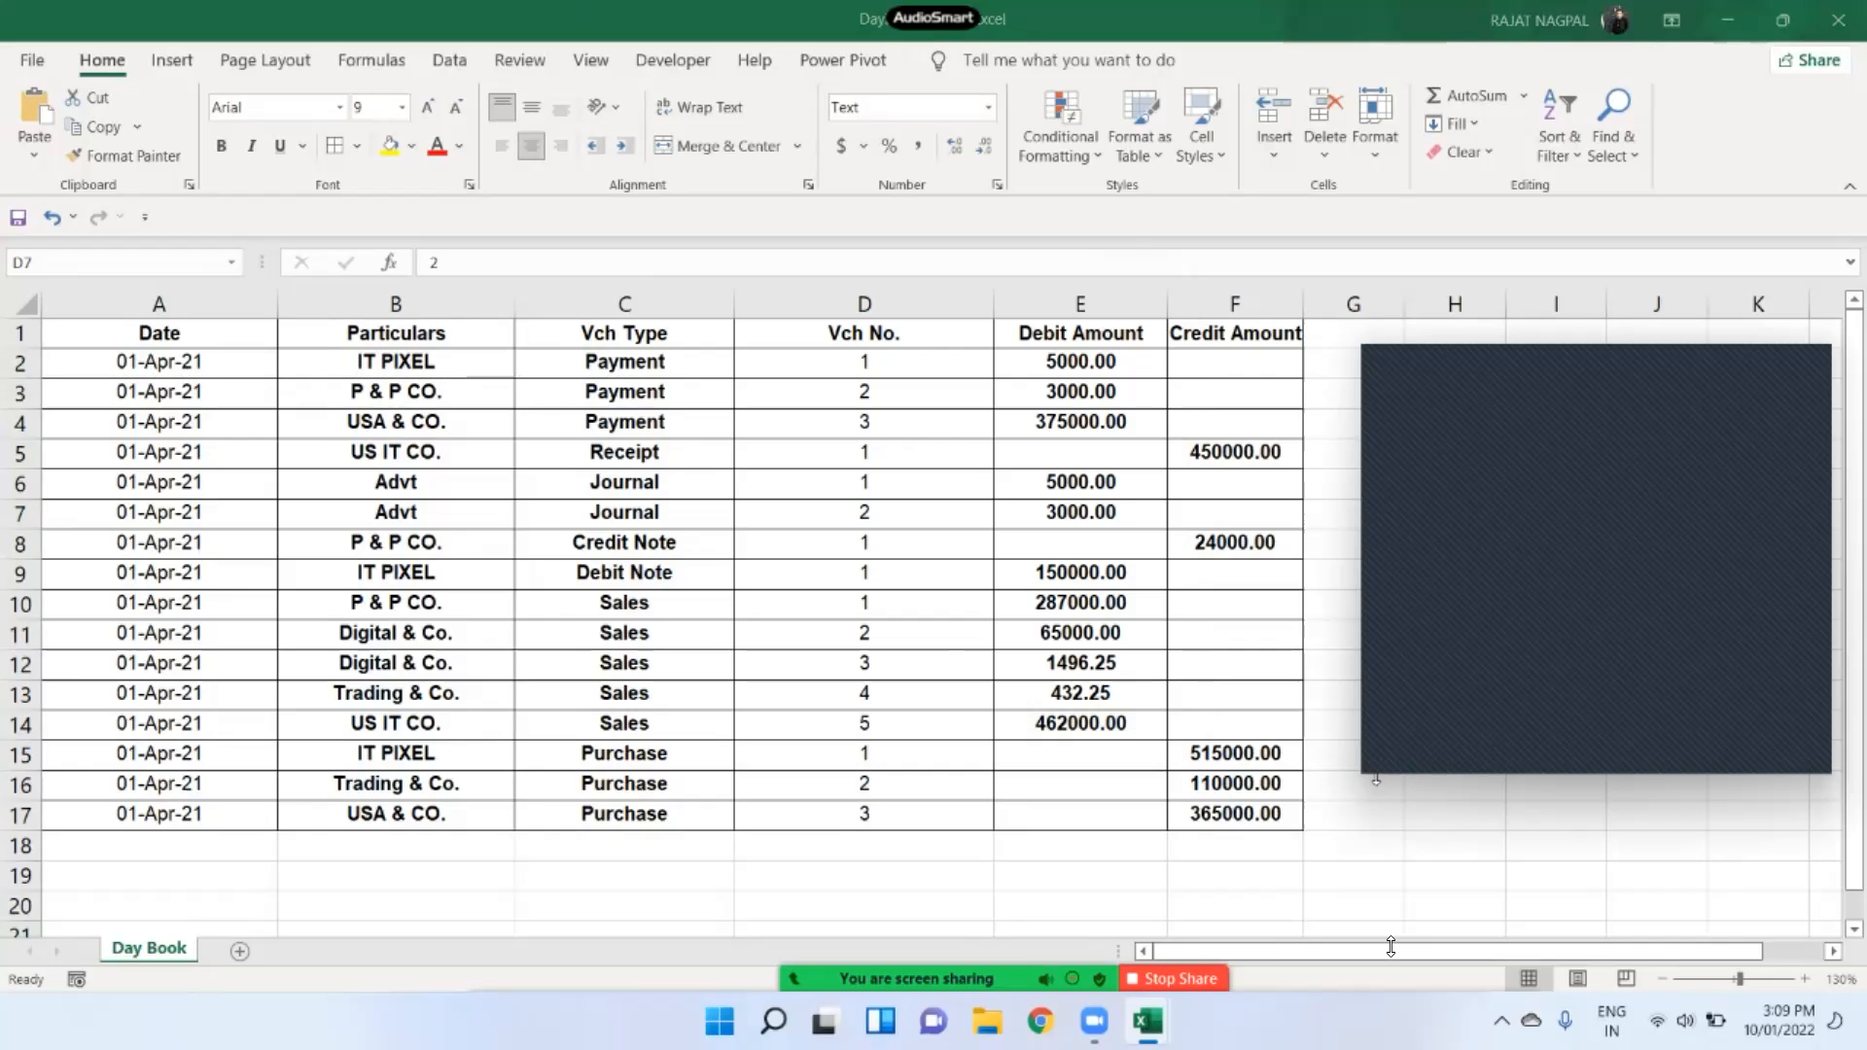
drag(1390, 946, 1391, 942)
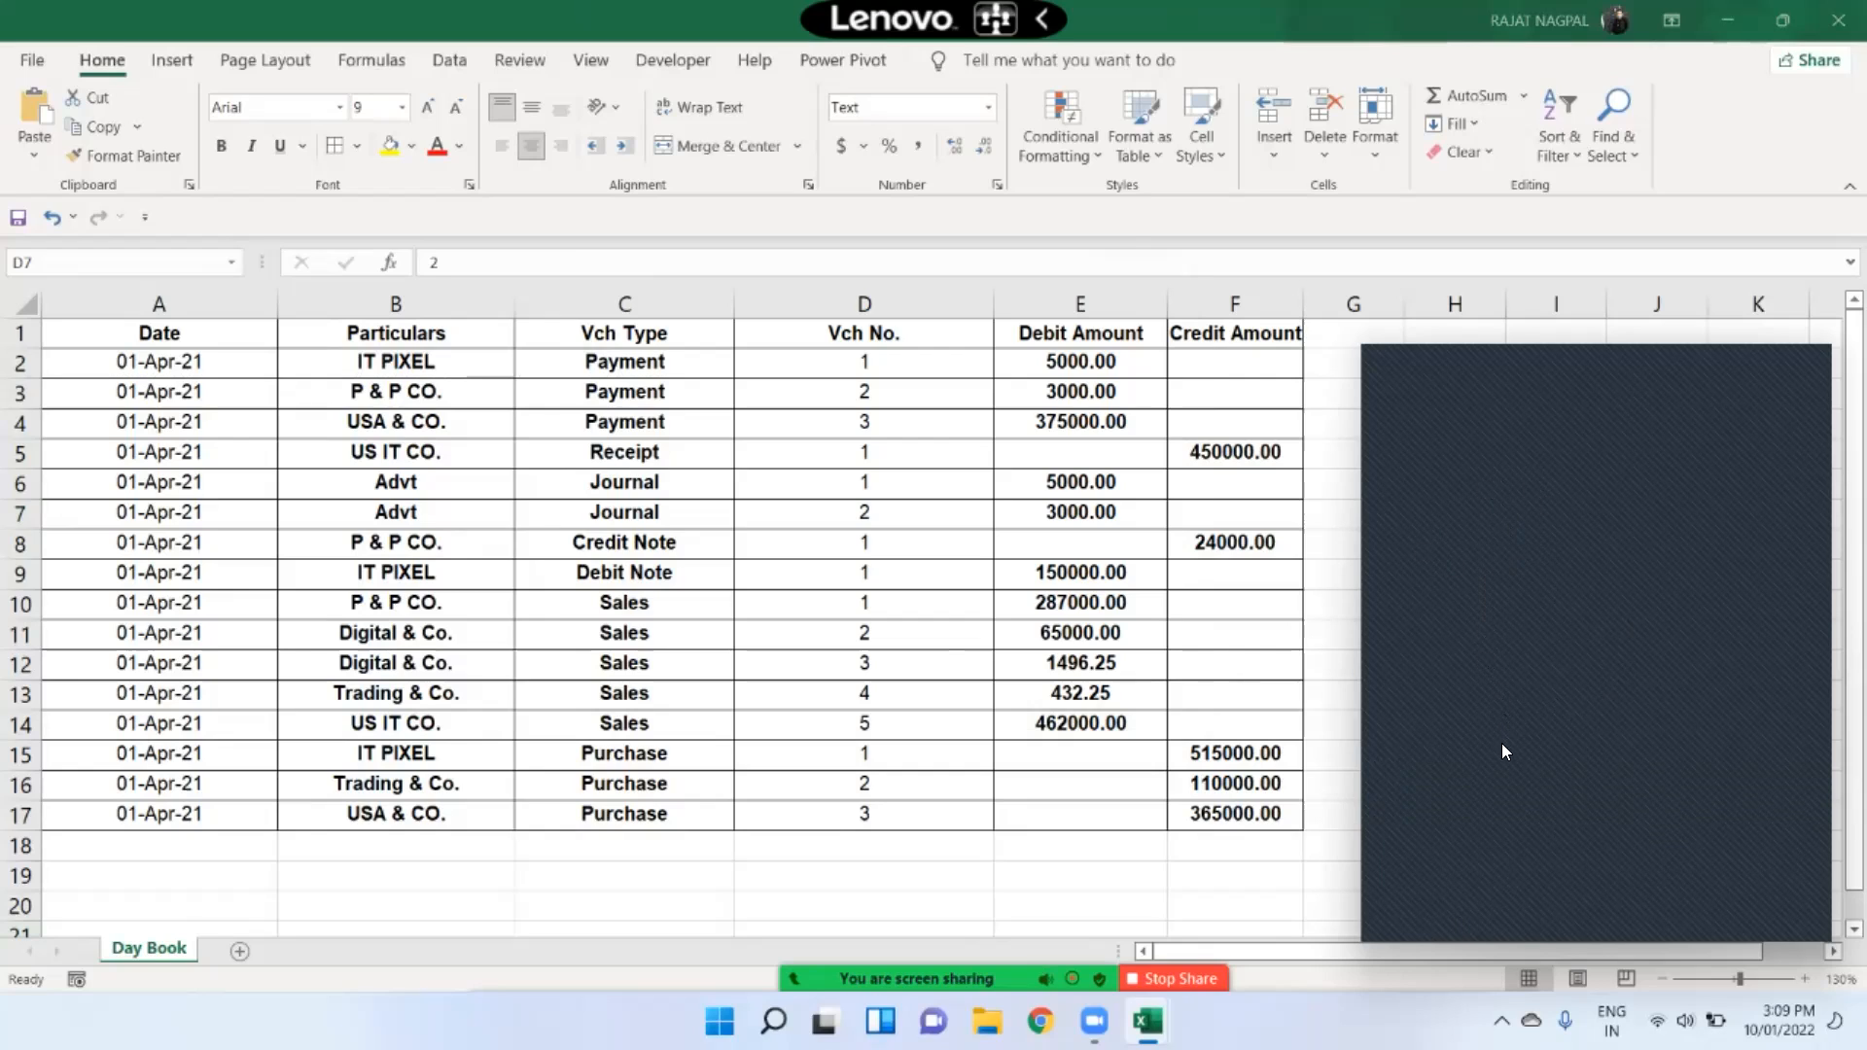
click(1793, 363)
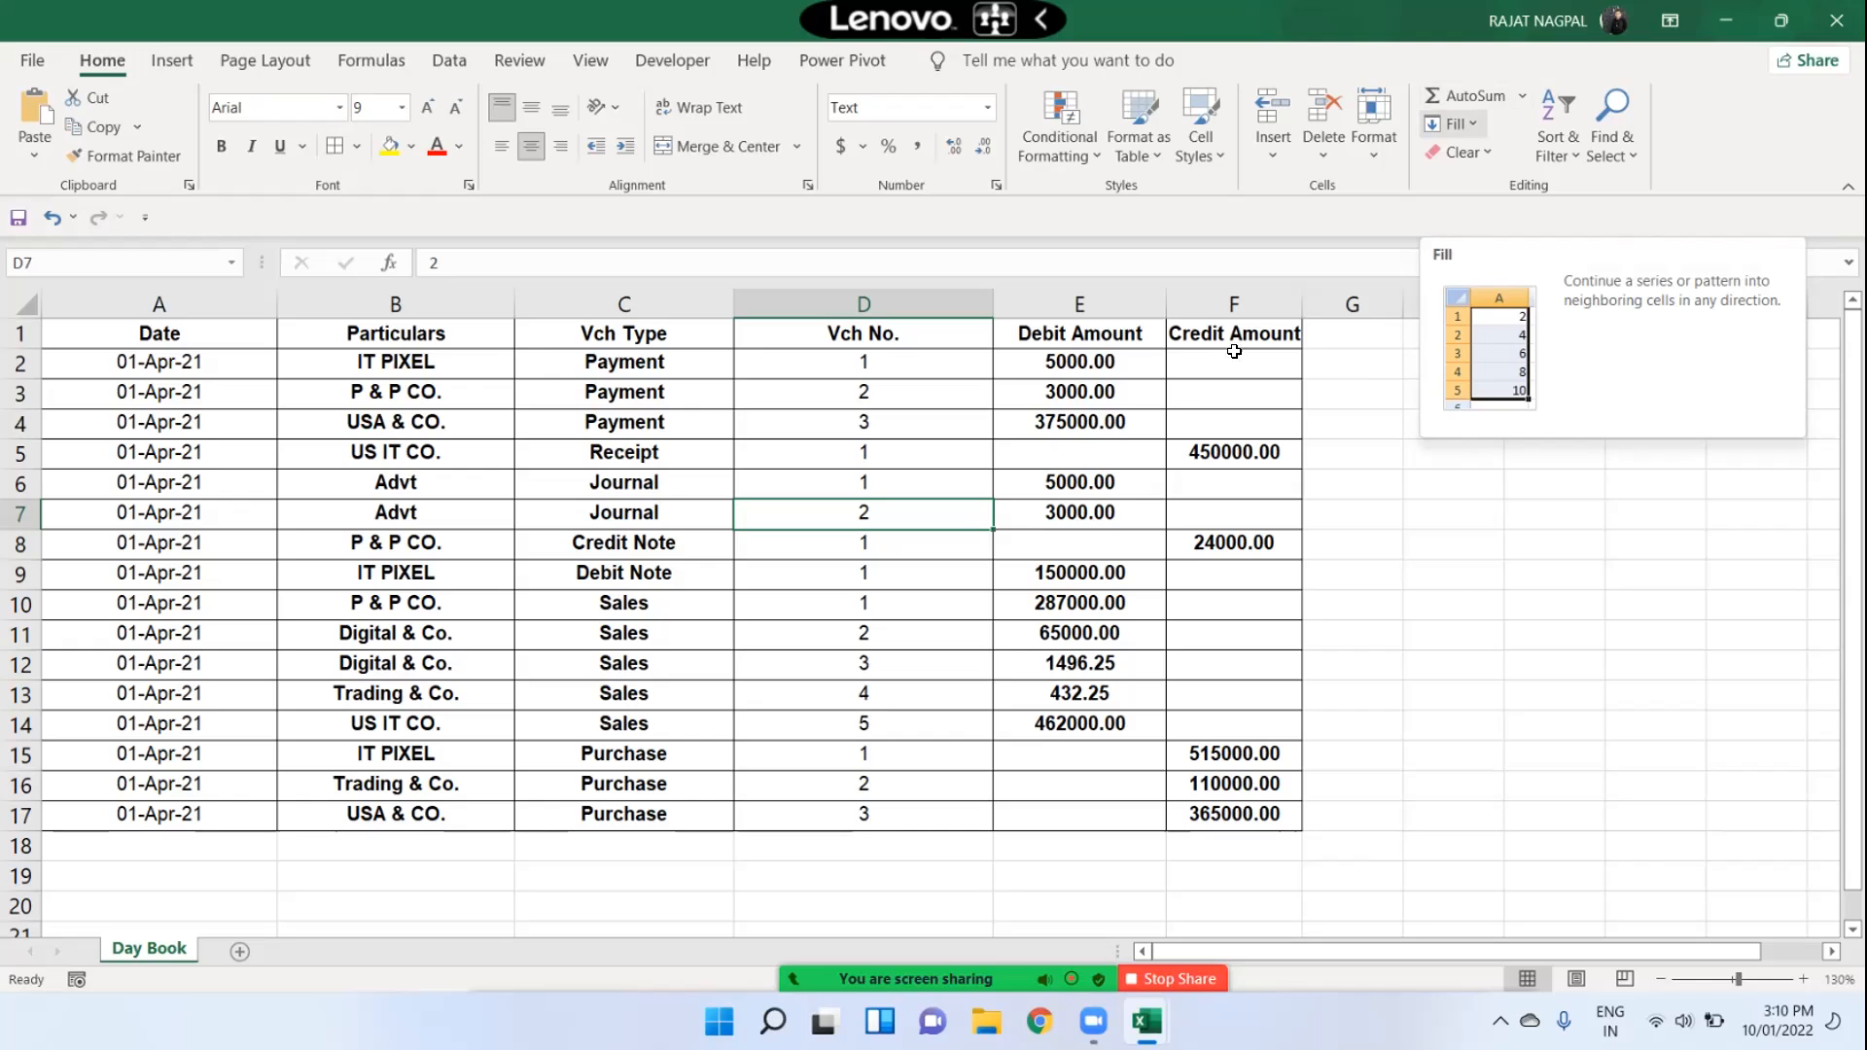
click(1196, 491)
scroll(1161, 712, down, 1)
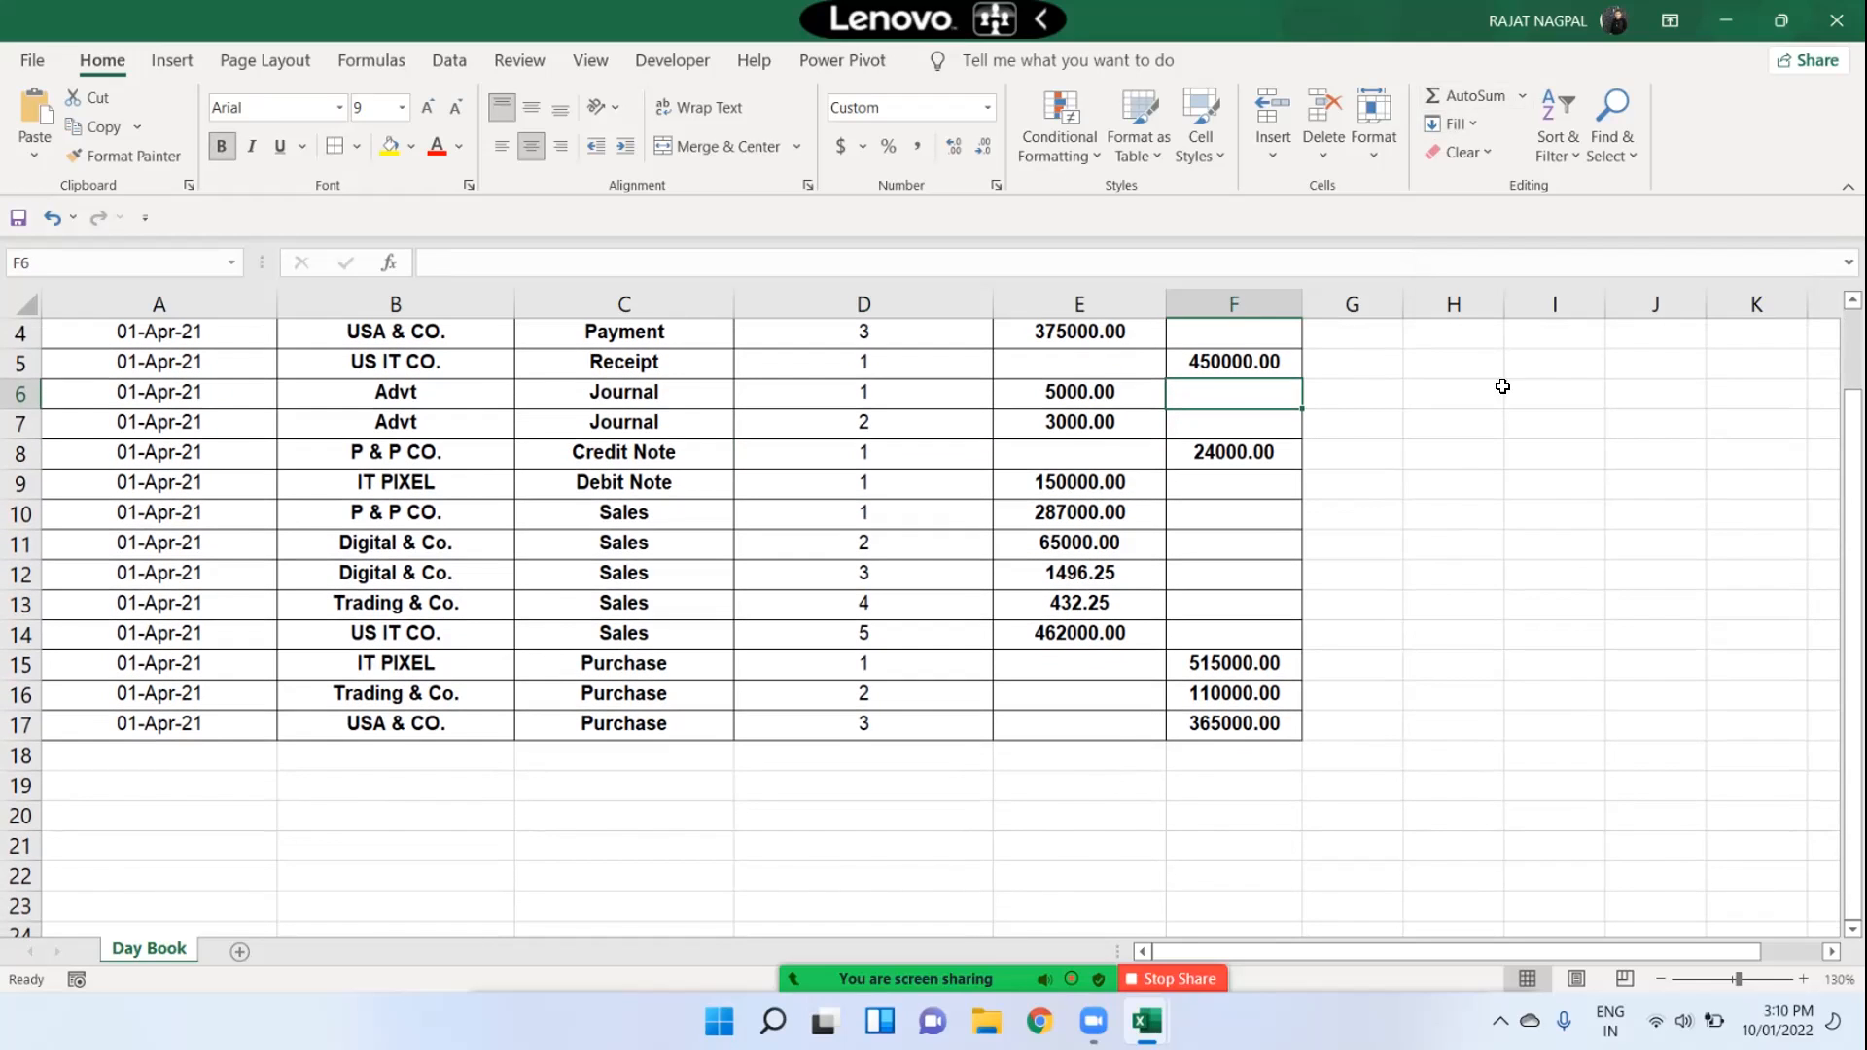
scroll(1171, 555, down, 1)
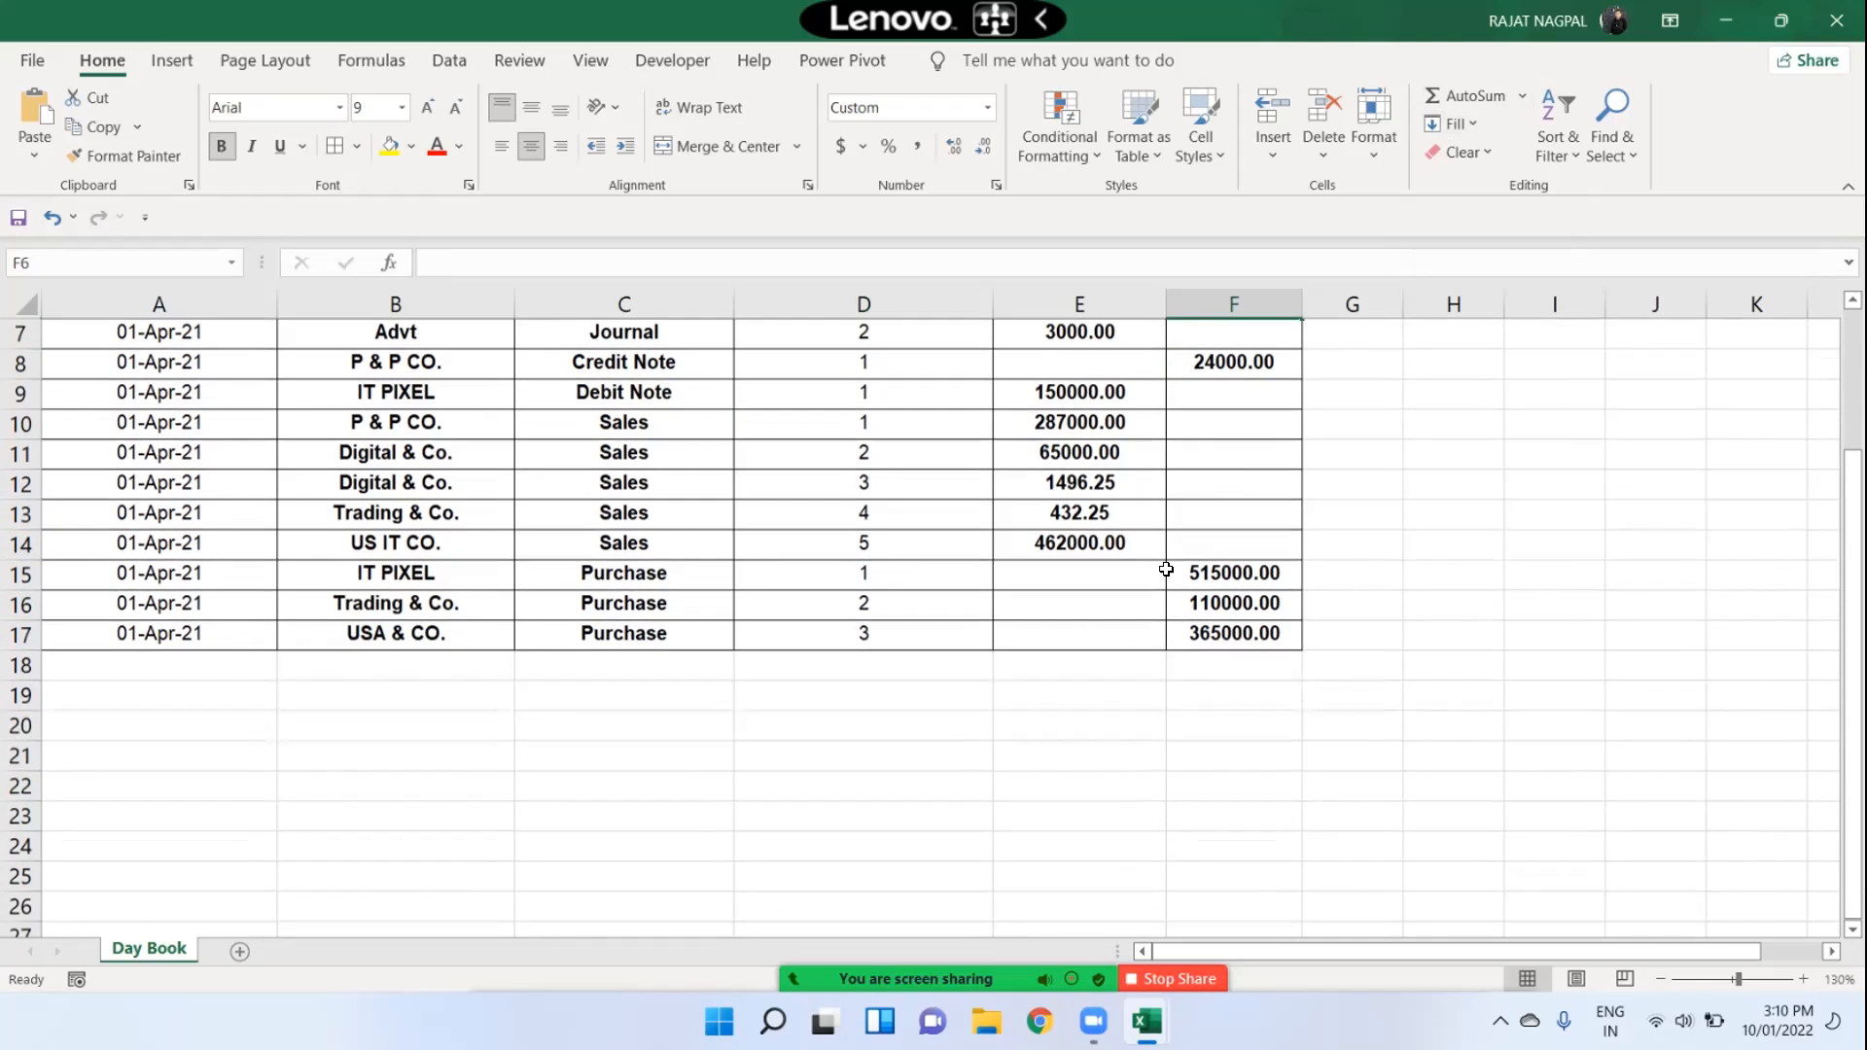
click(1057, 665)
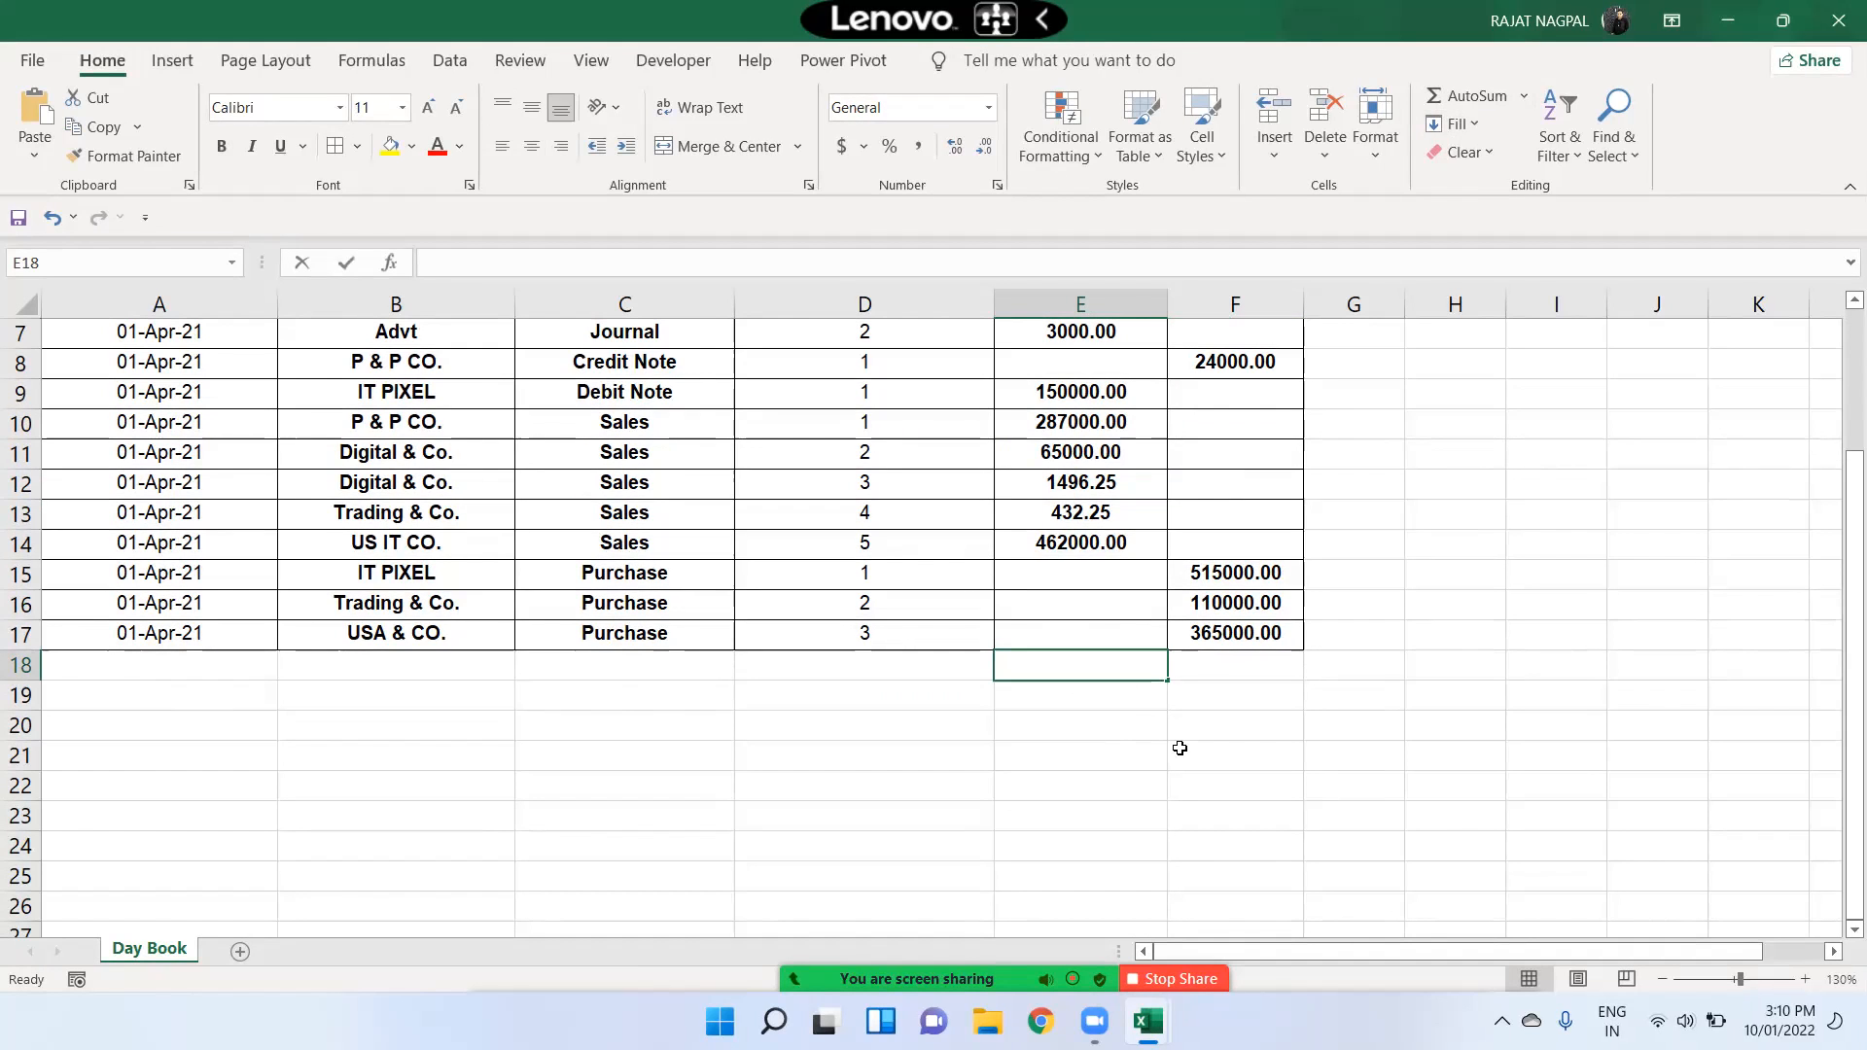
text(=sum()
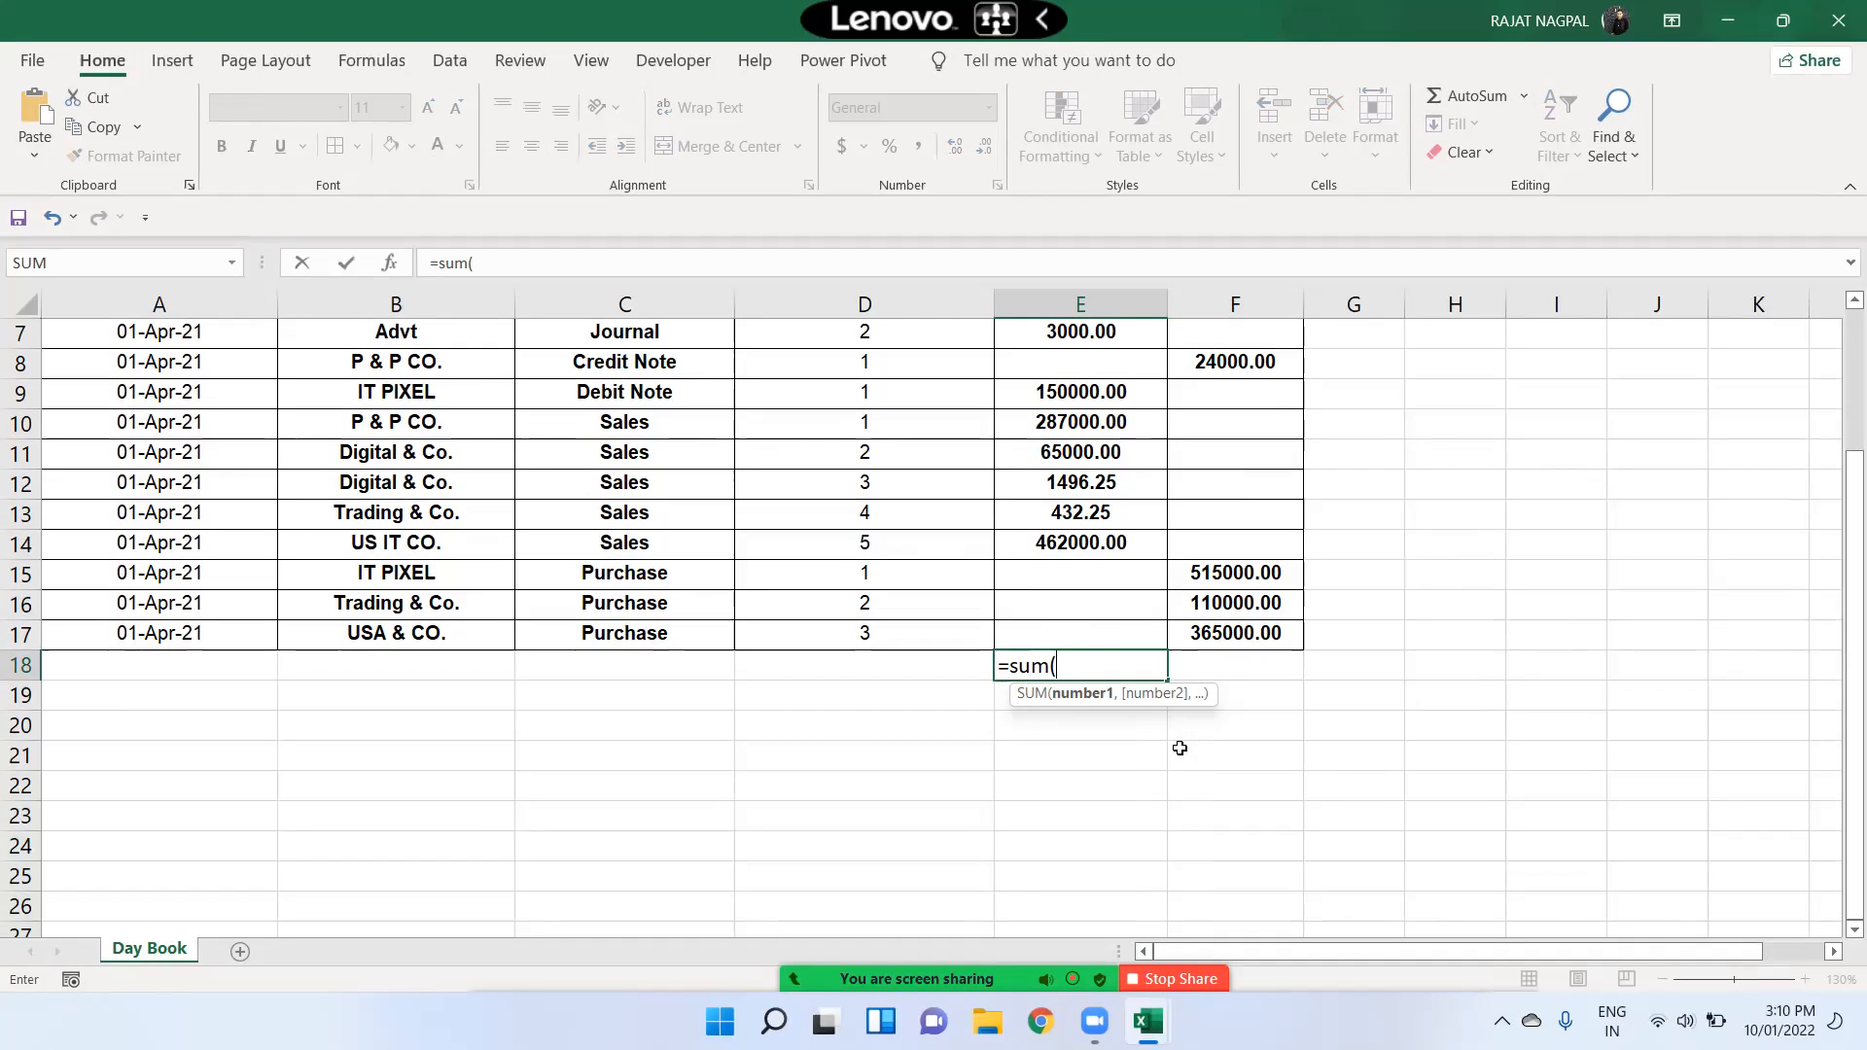
key(Escape)
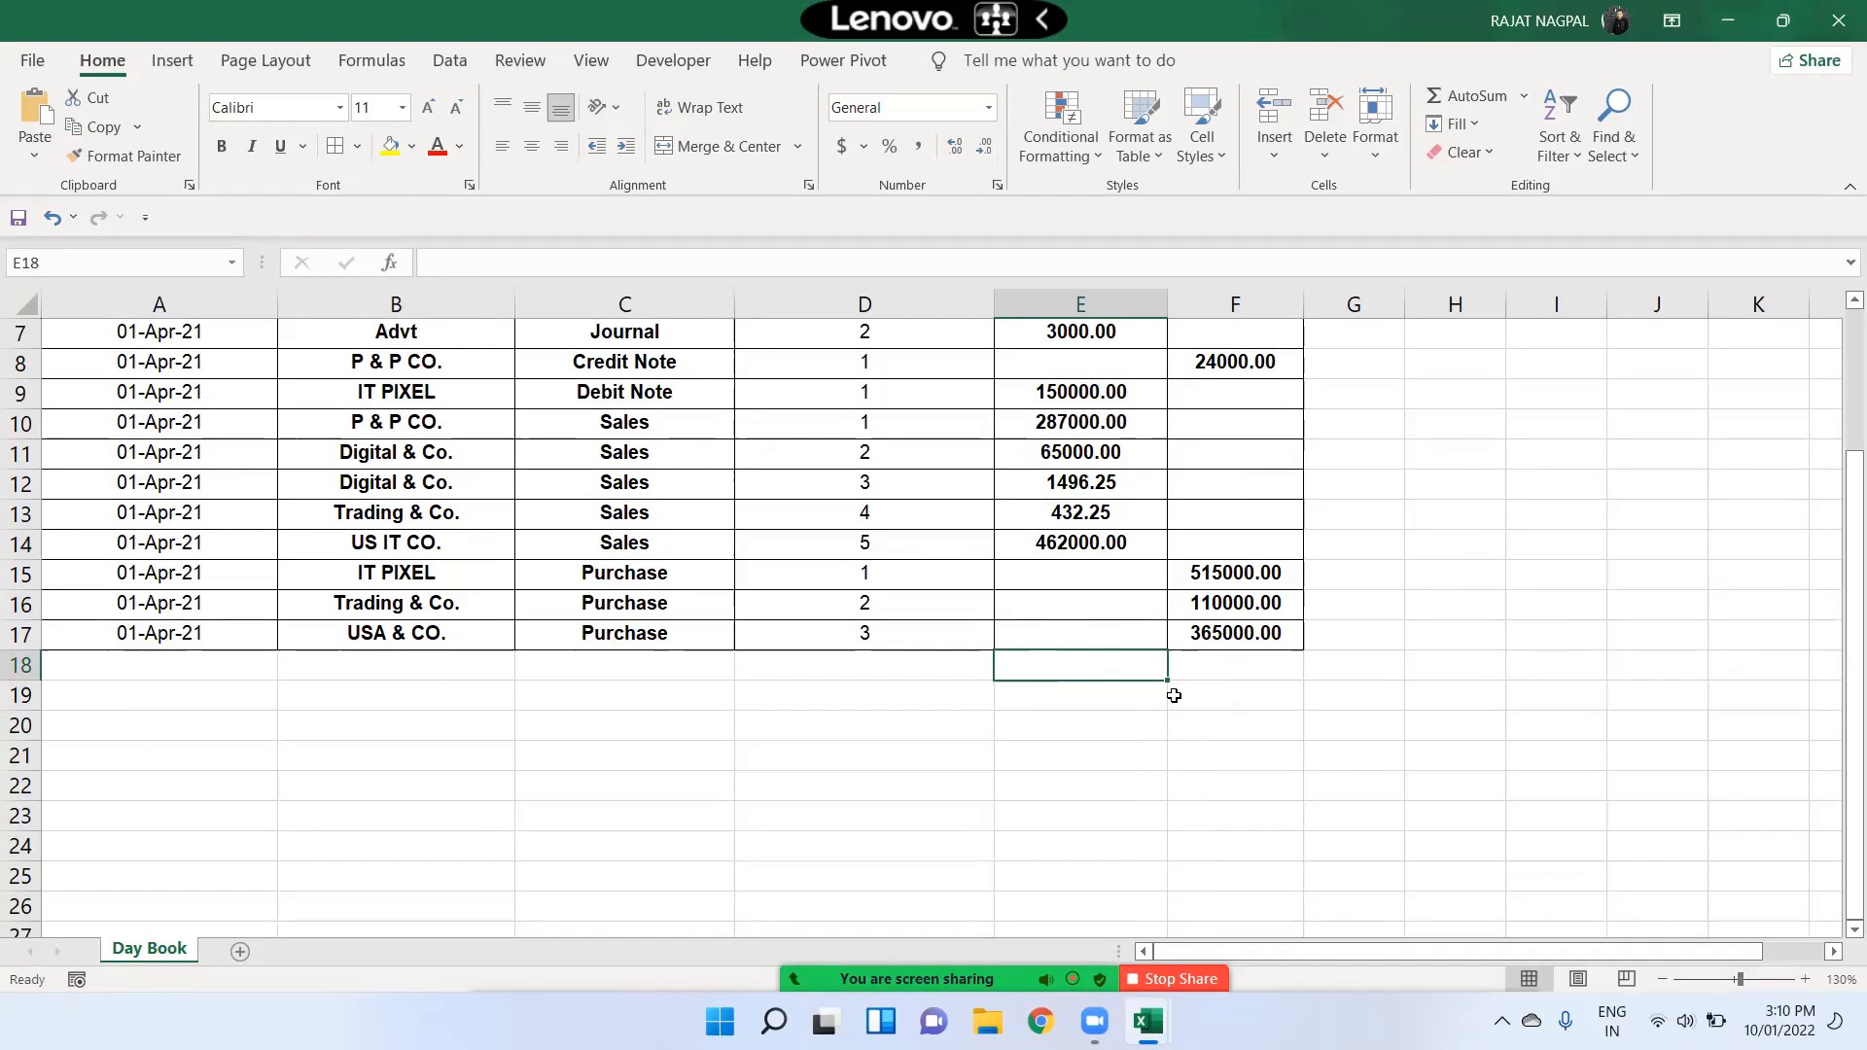
Total the Debit Amount column in E18 with the formula =SUM(E2:E17)
scroll(1174, 695, up, 2)
text(=sum()
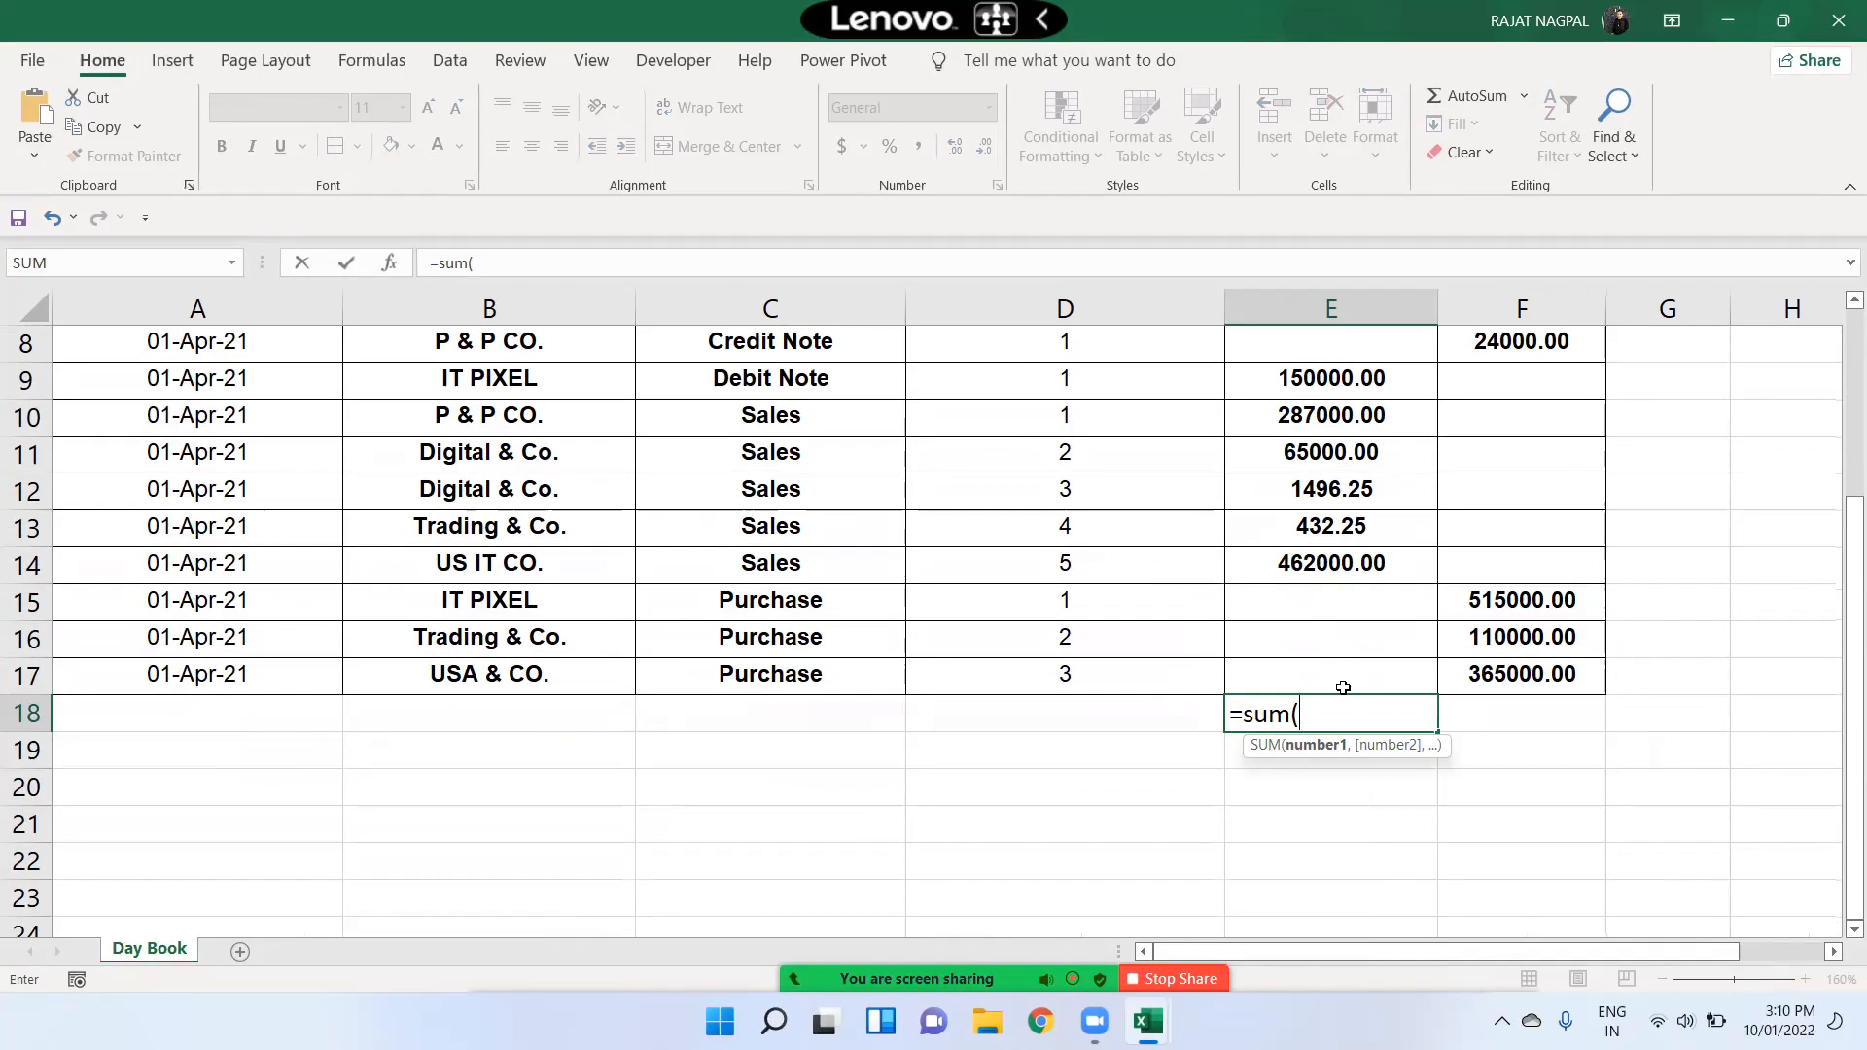
drag(1342, 676, 1376, 396)
key(shift+Up)
key(shift+Up)
key(shift+Up)
key(shift+Up)
key(shift+Up)
key(shift+Up)
key(shift+Up)
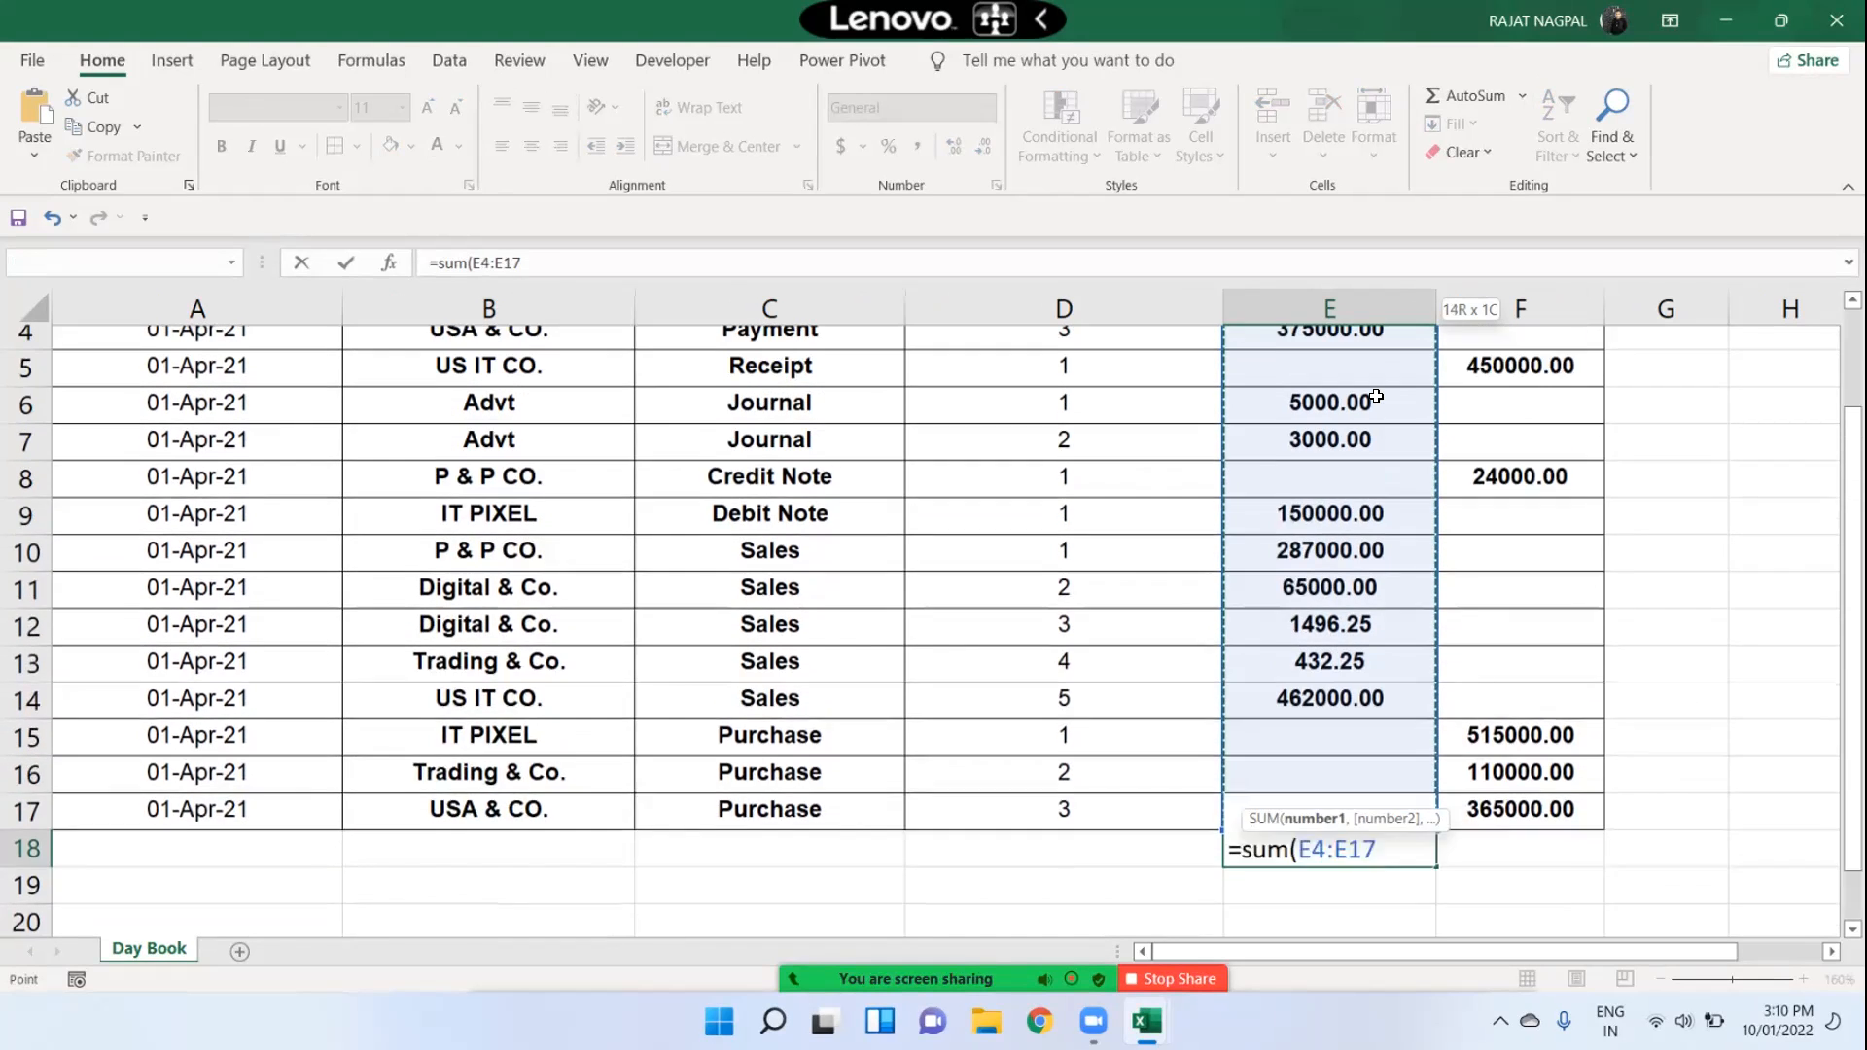
key(shift+Down)
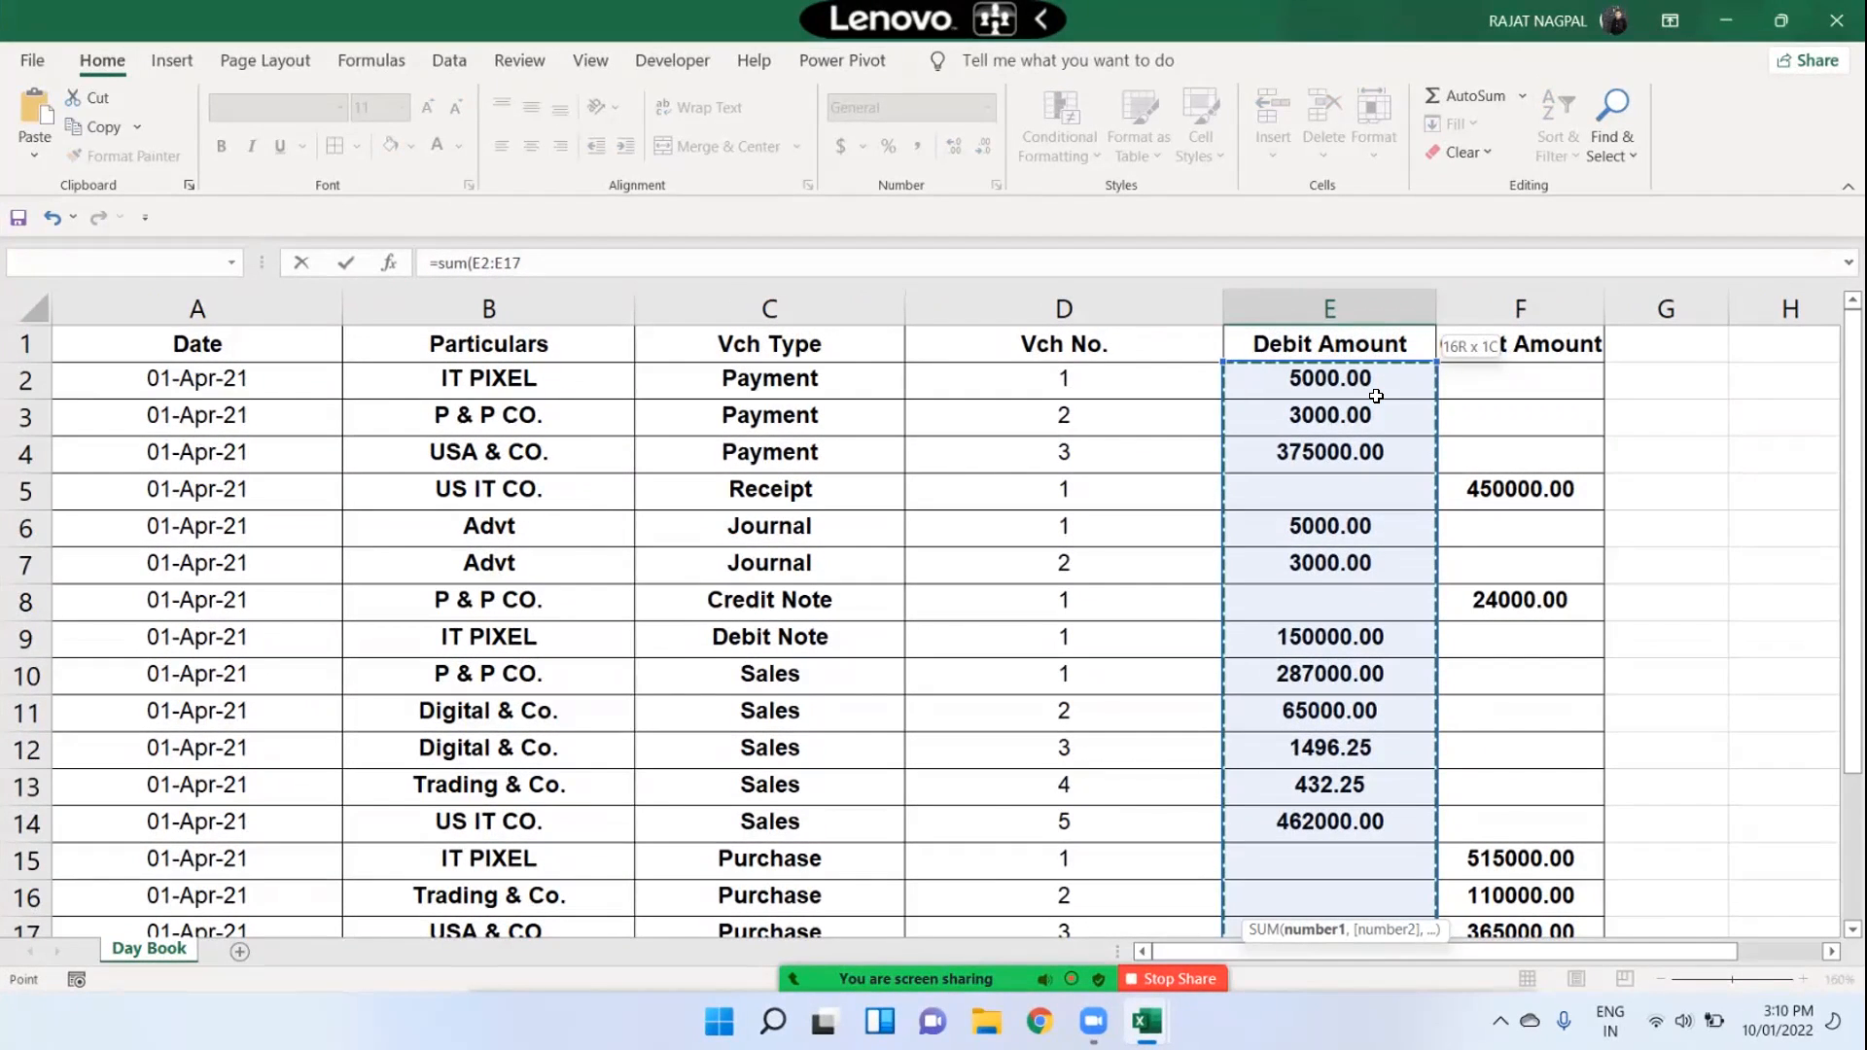
text())
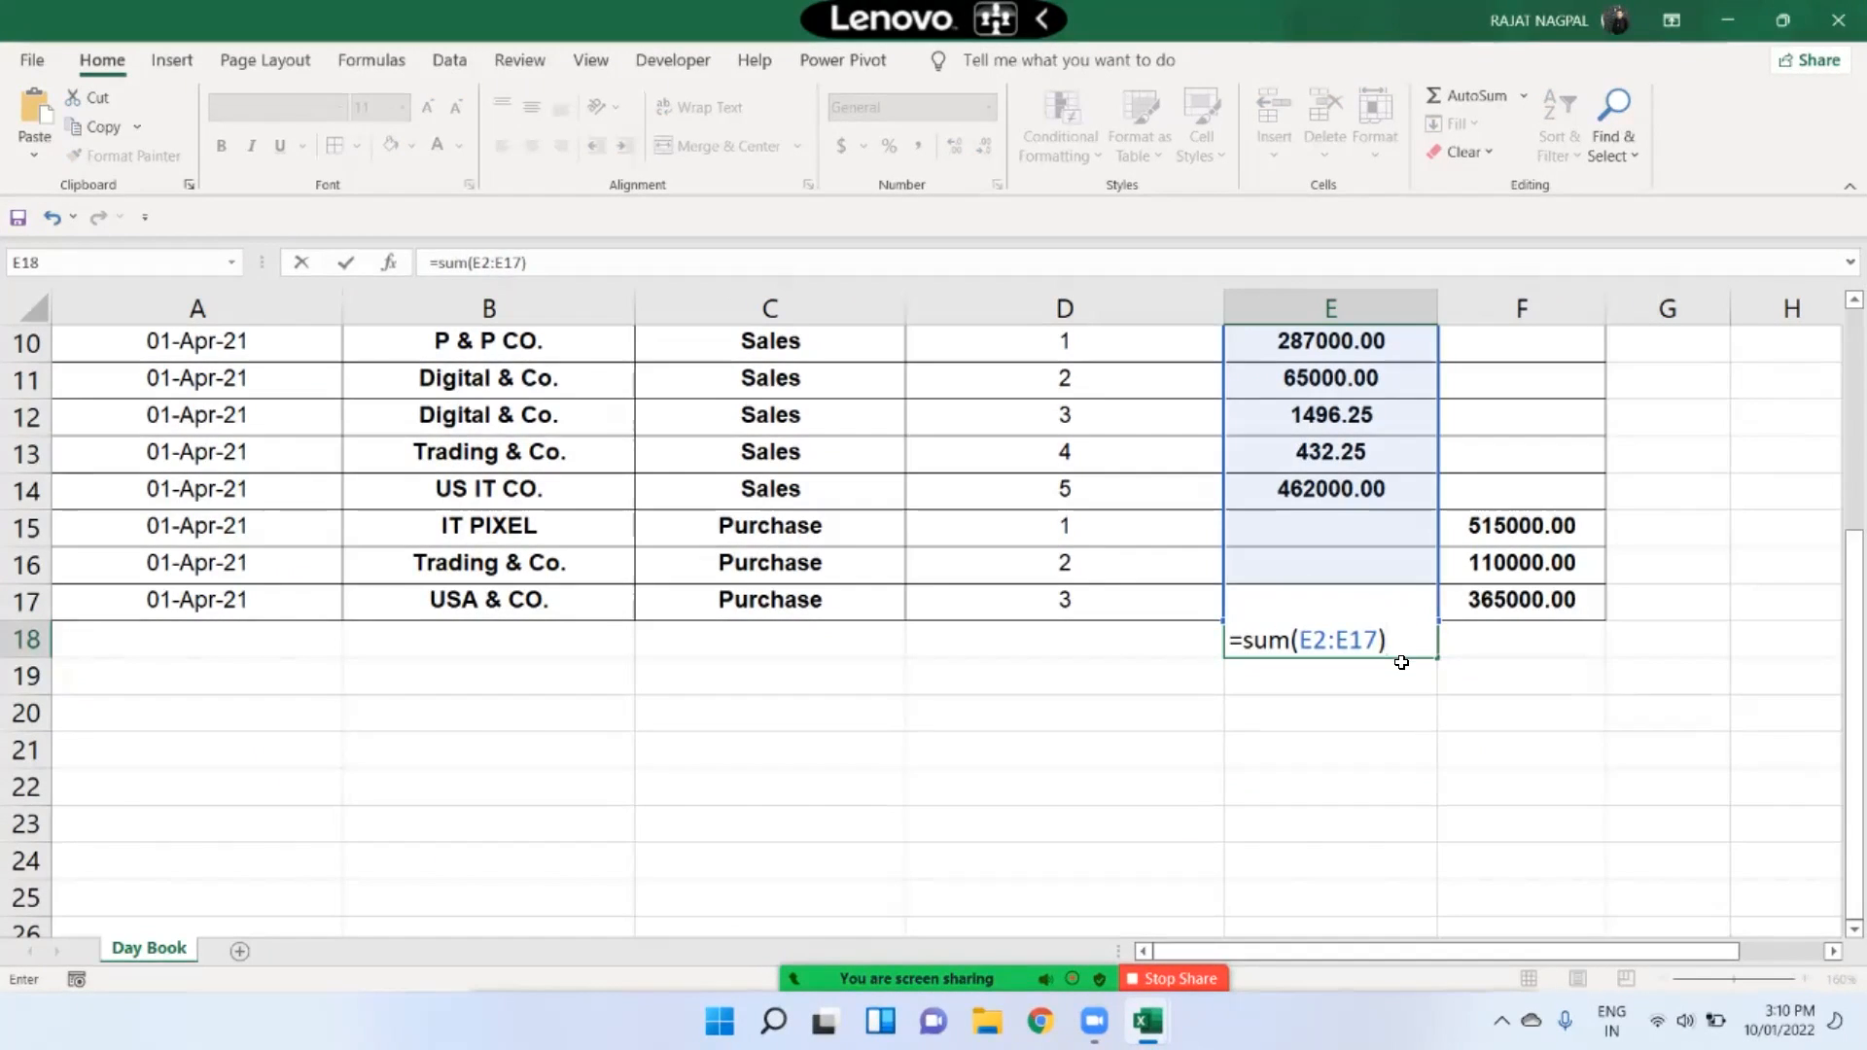
key(ctrl+Return)
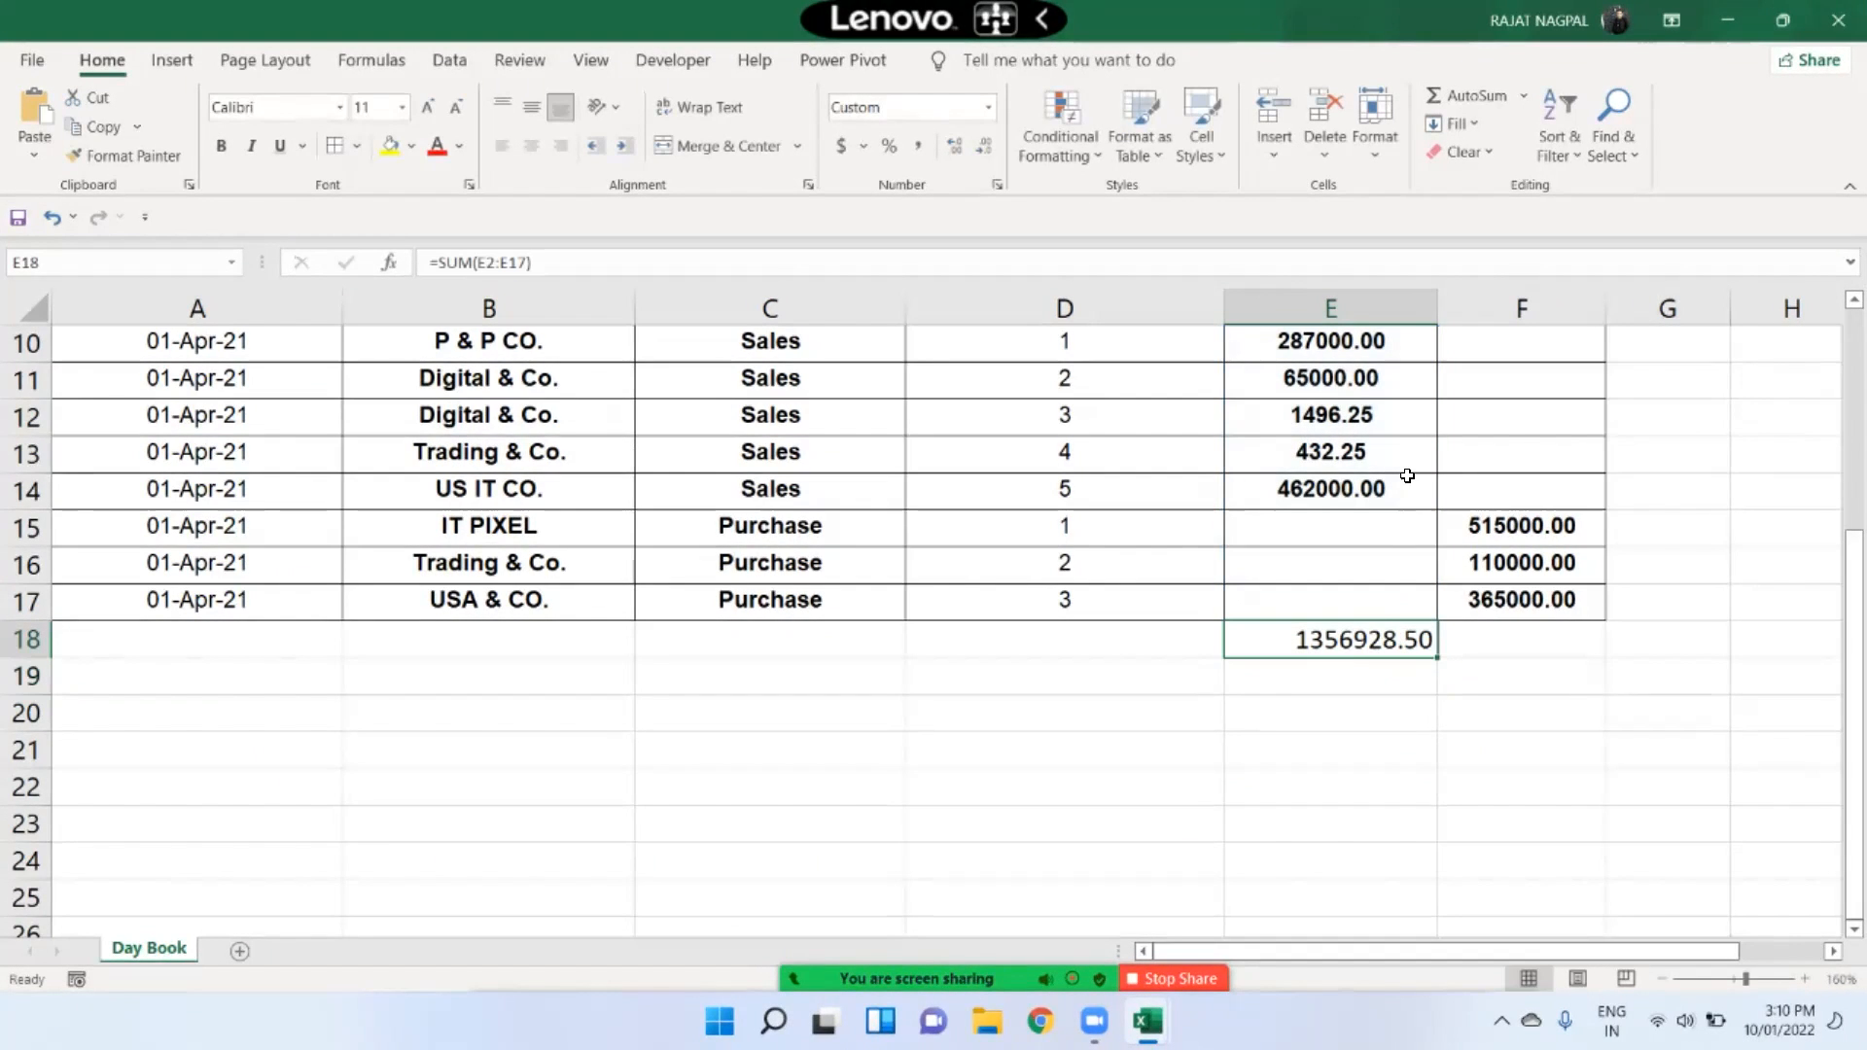
Inspect the debit total's formula in E18 without changing it and clear the cell
double_click(1354, 639)
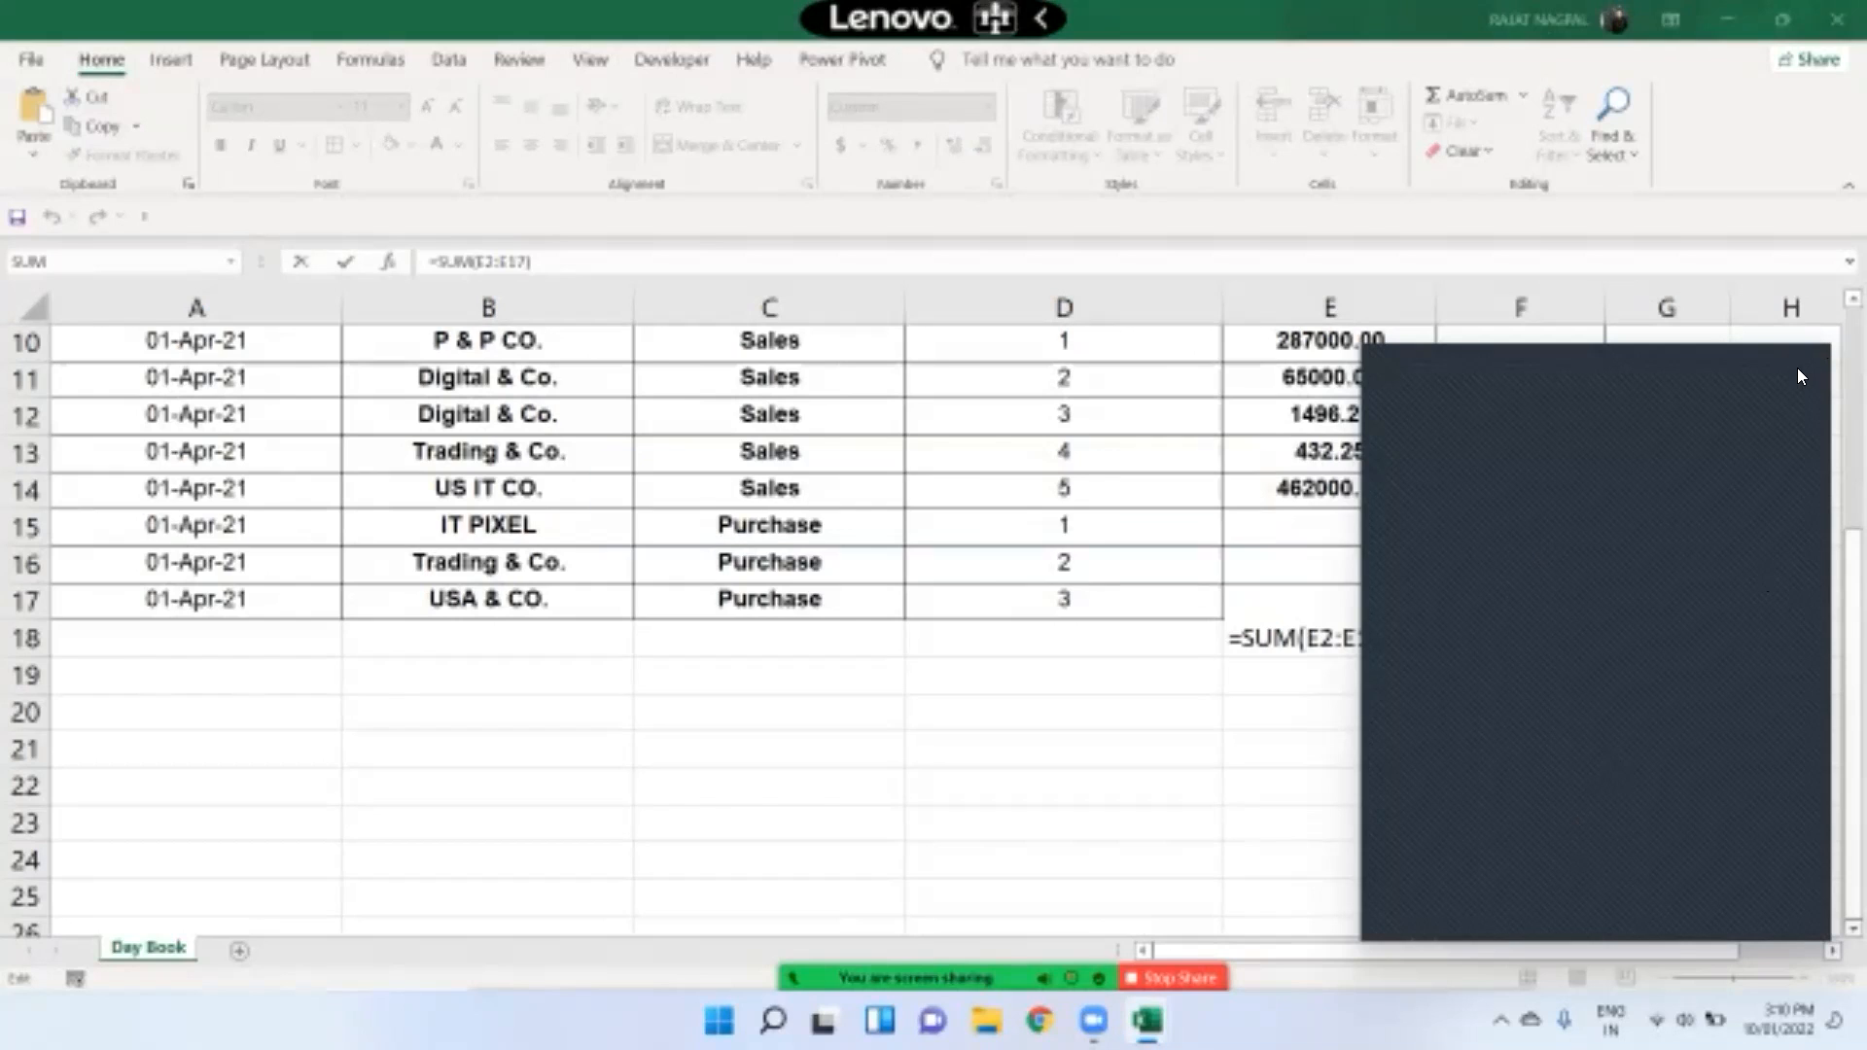
click(1798, 369)
click(1396, 644)
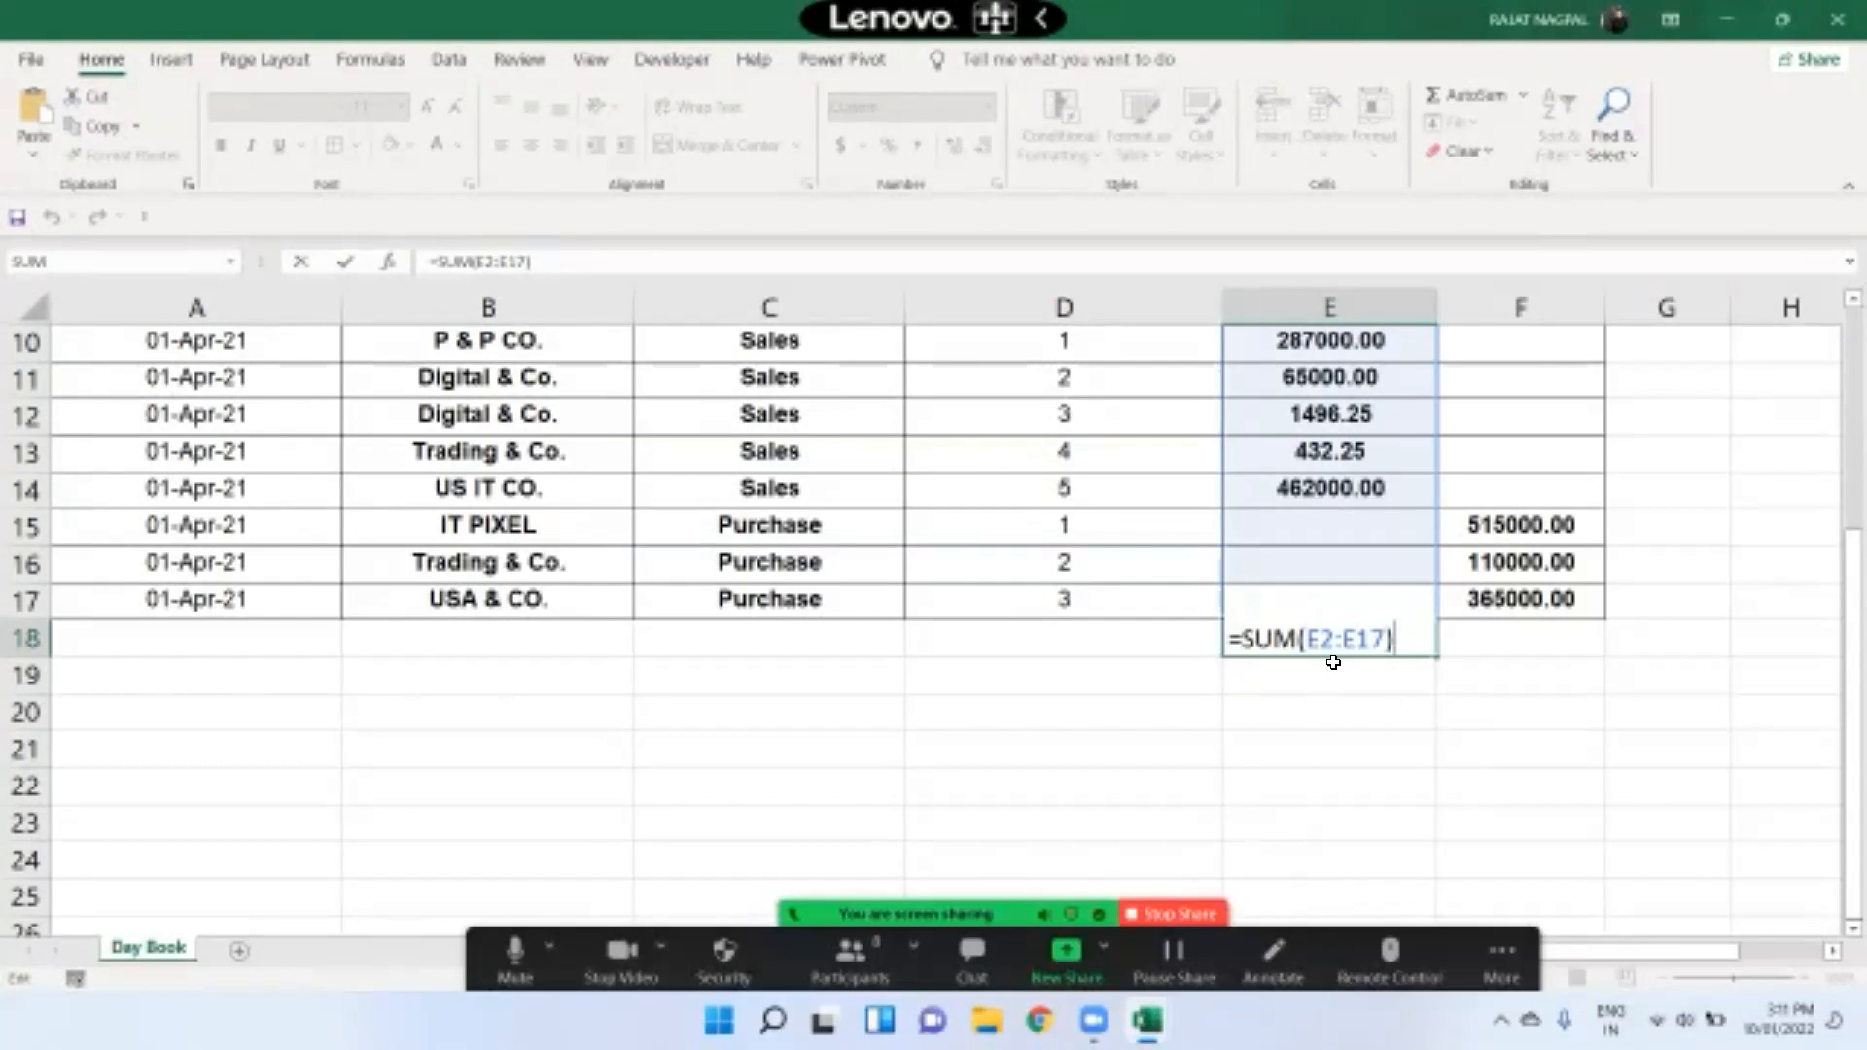
key(Return)
key(Up)
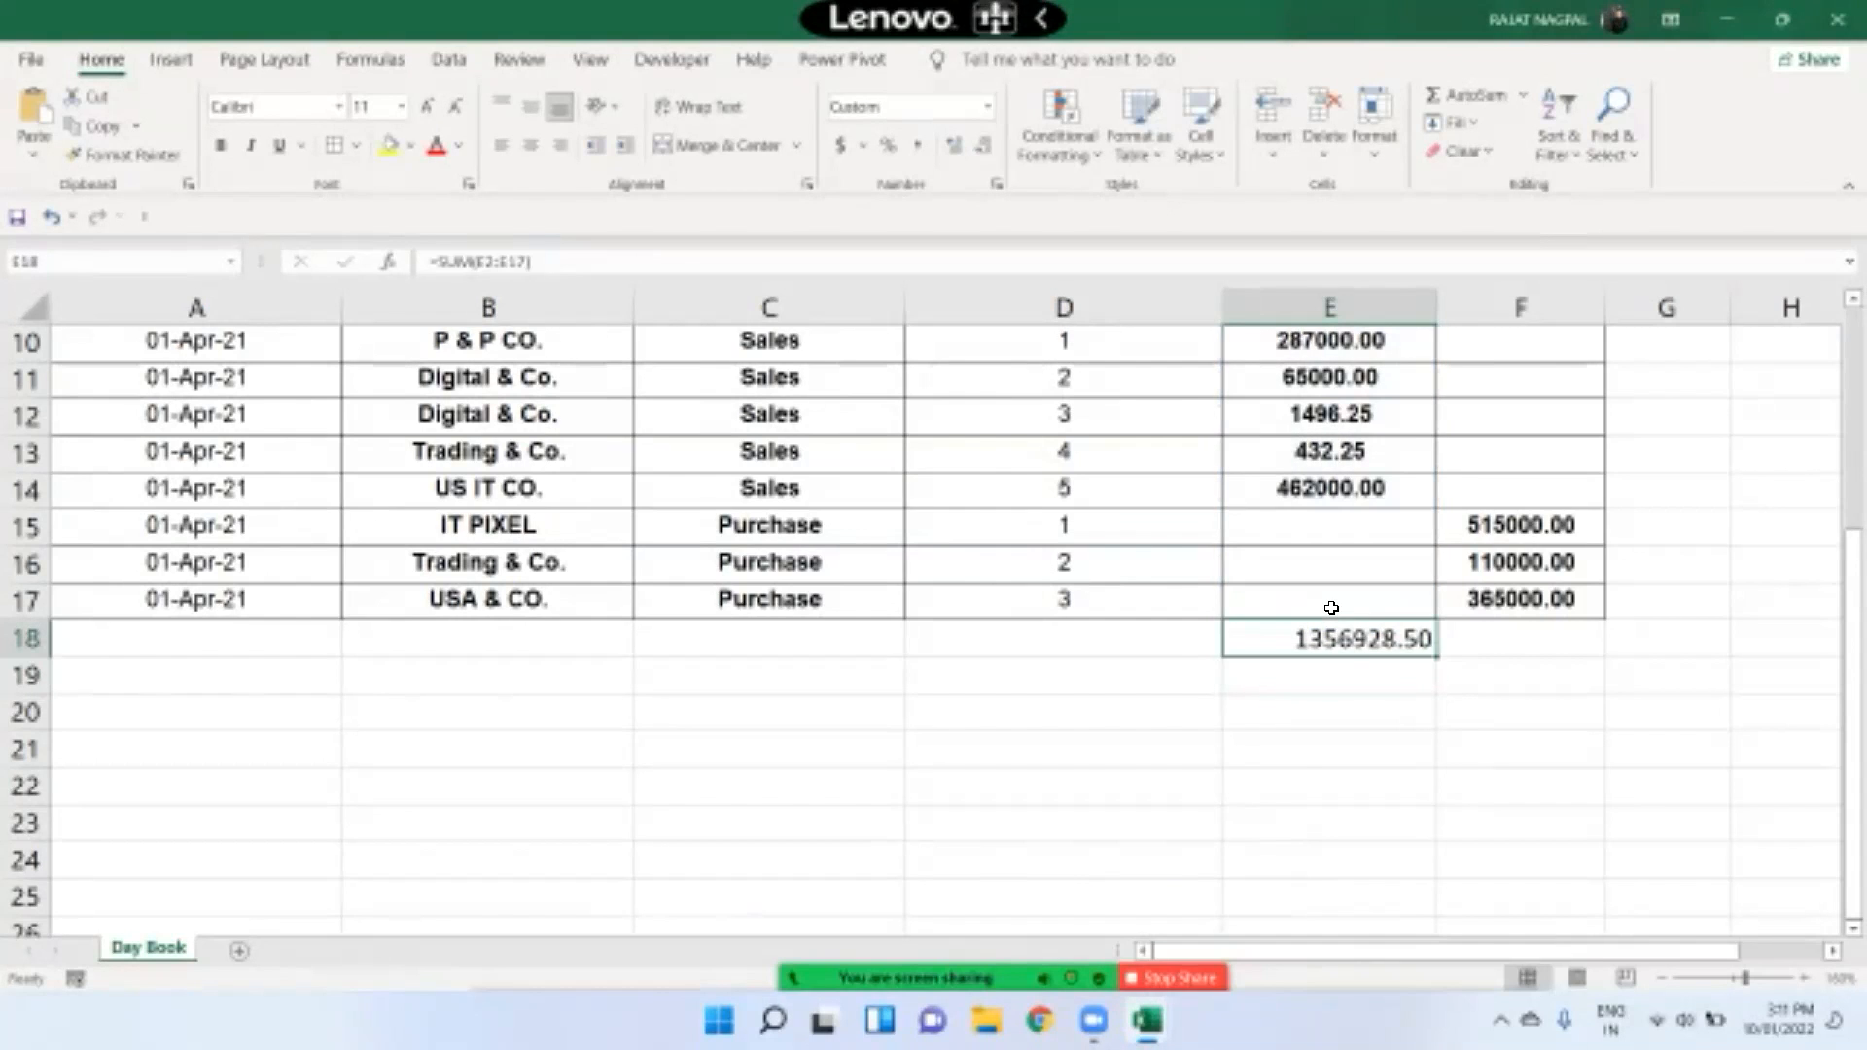
scroll(1332, 608, up, 1)
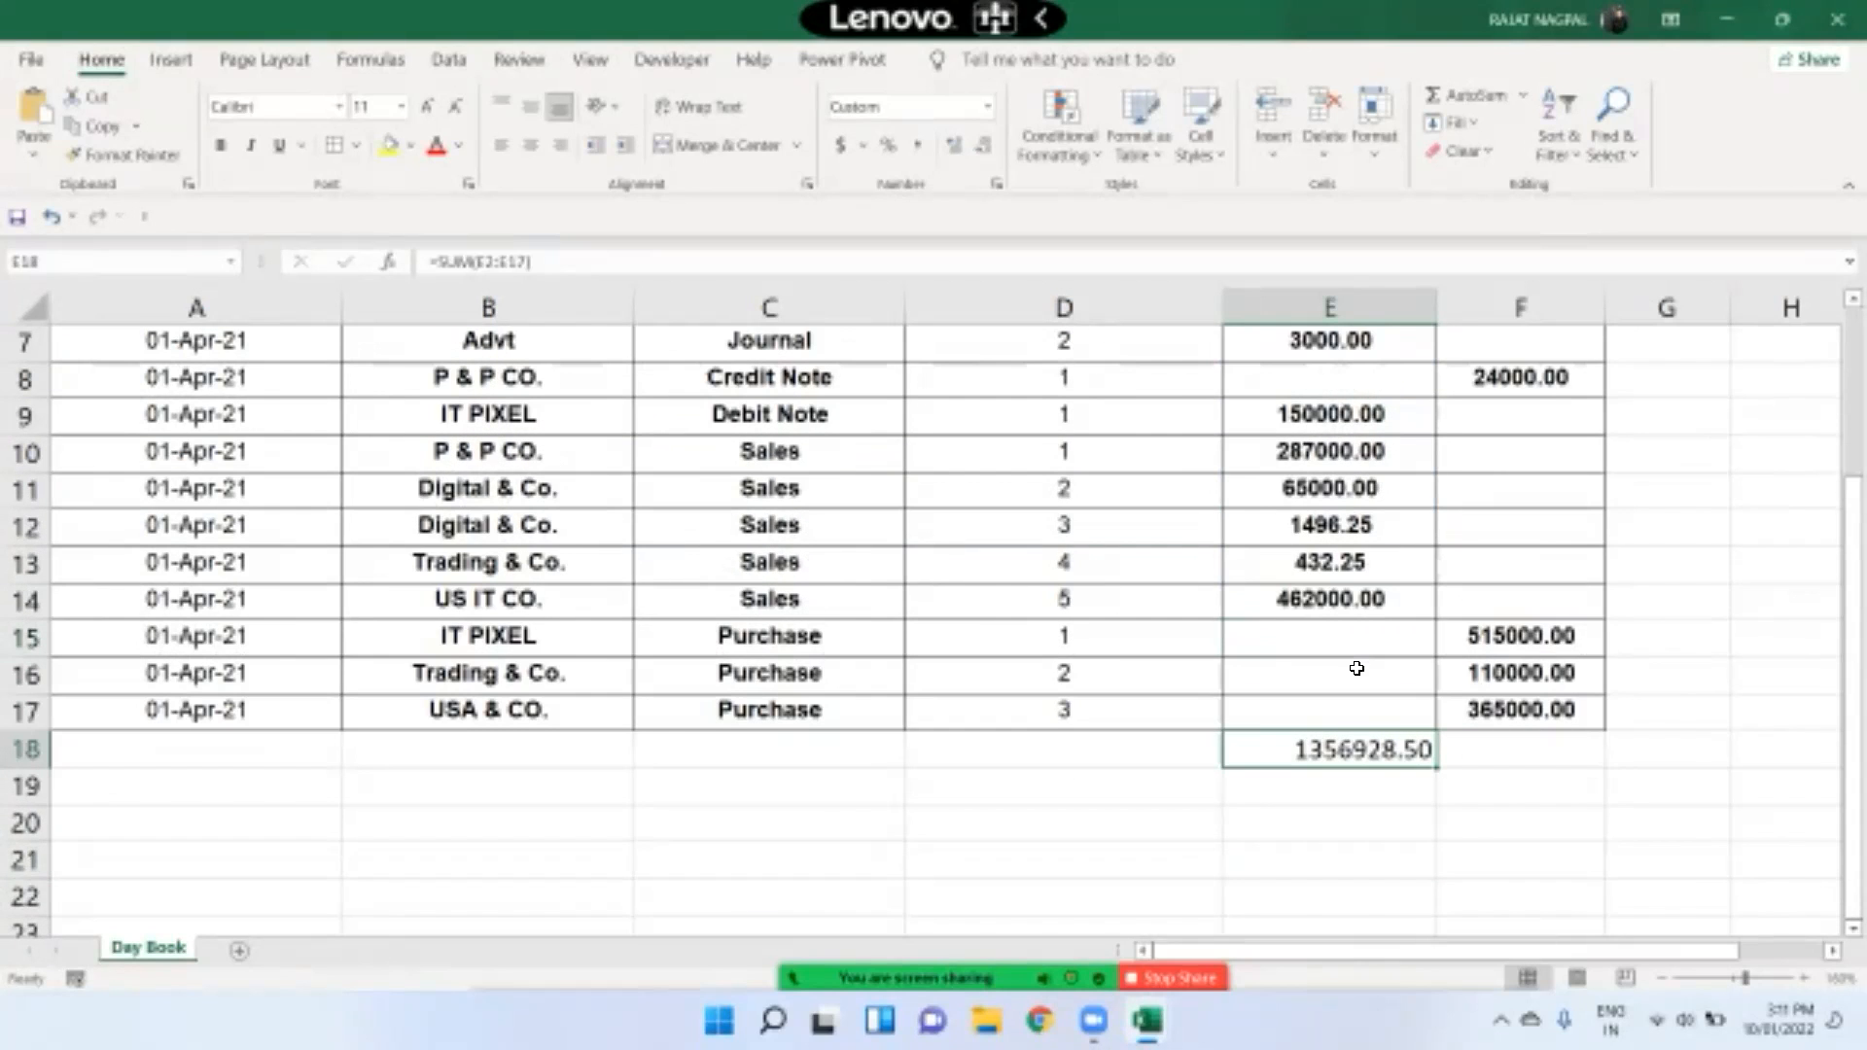
key(Delete)
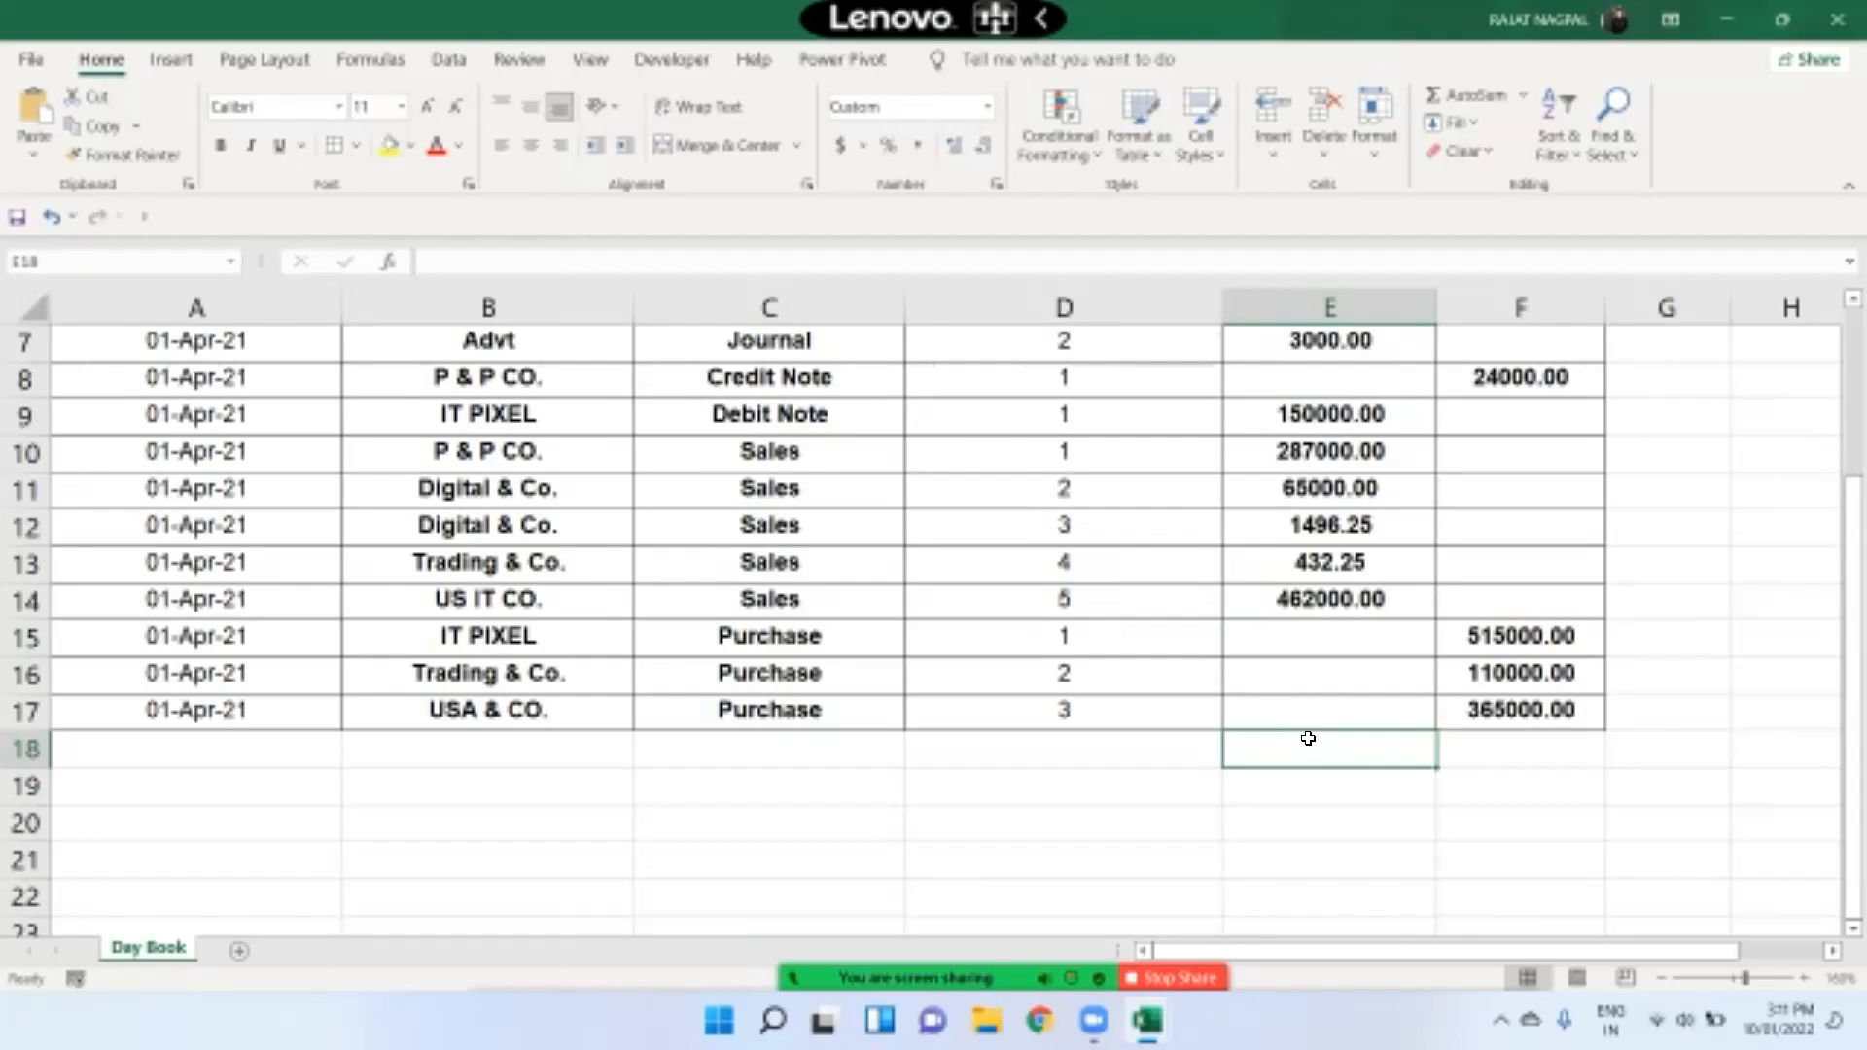
Insert AutoSum totals under the Debit Amount and Credit Amount columns in E18:F18
drag(1368, 700, 1400, 637)
mouse_move(1532, 628)
mouse_down()
mouse_move(1555, 312)
mouse_move(1546, 470)
mouse_move(1467, 655)
mouse_move(1516, 632)
mouse_up()
click(1384, 643)
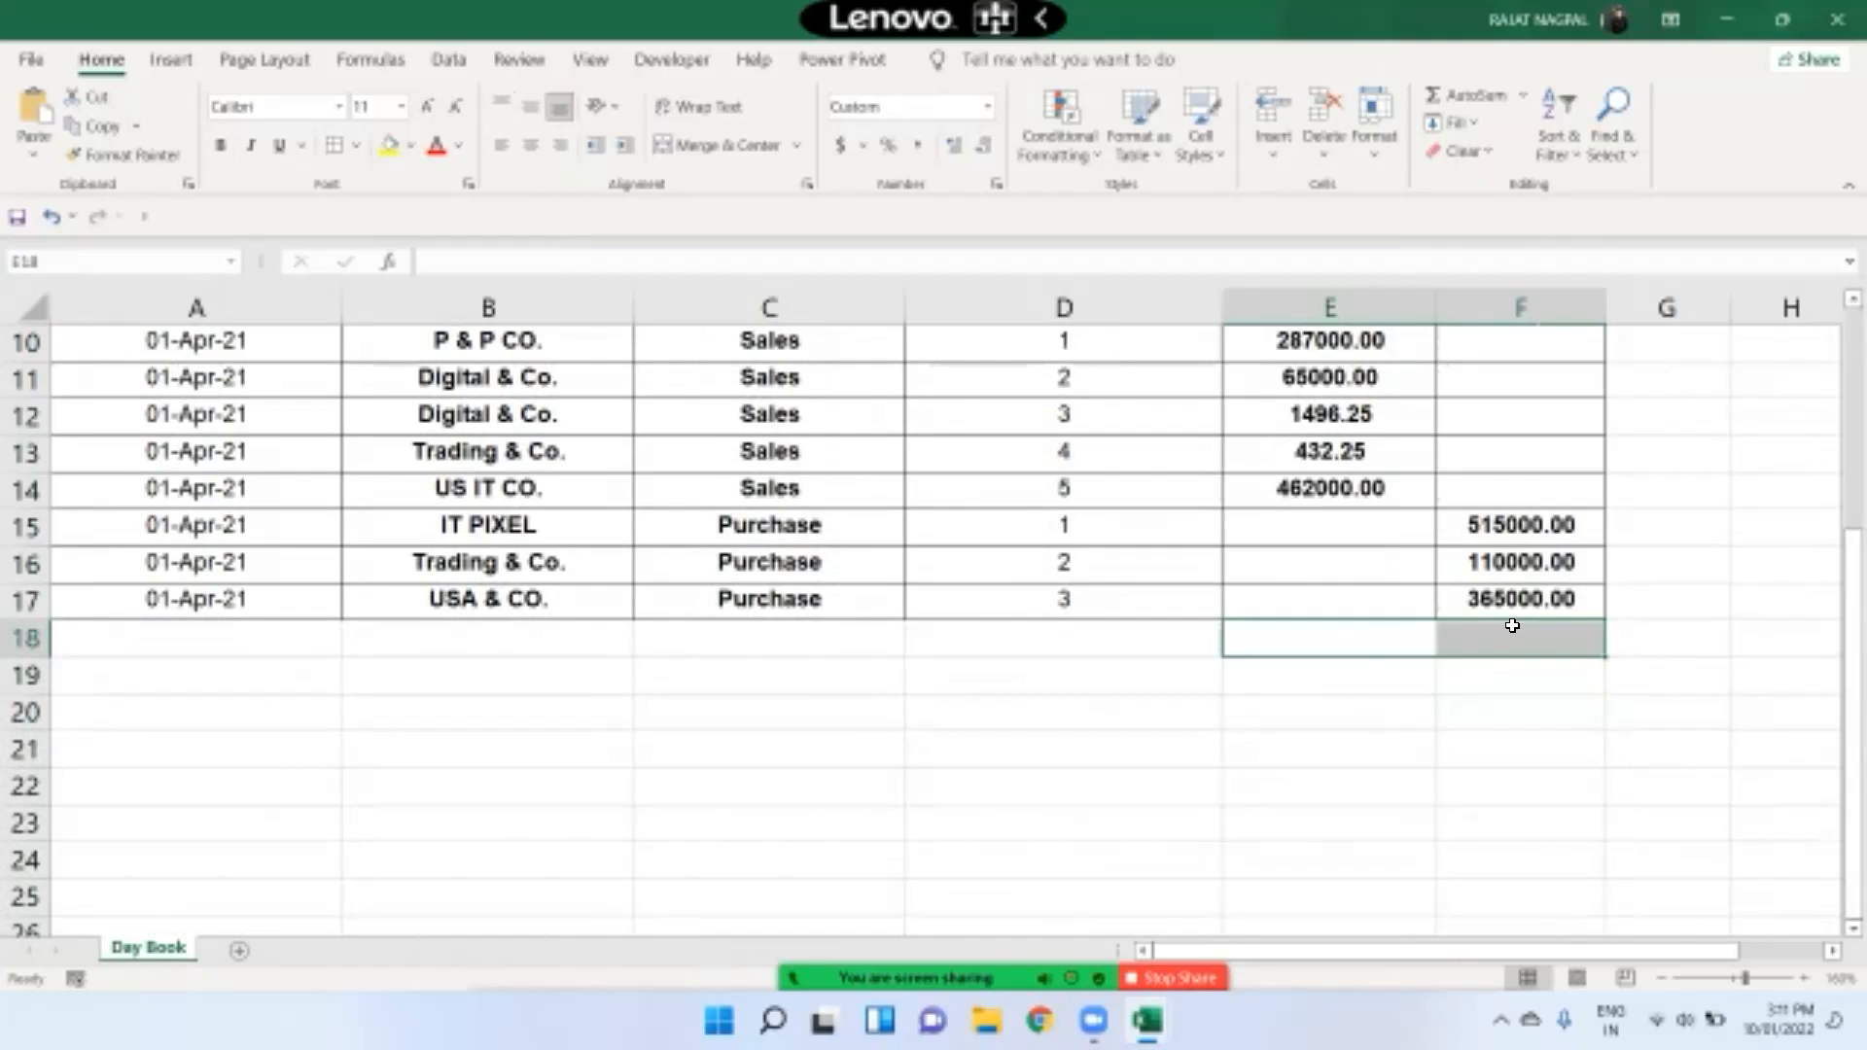
click(1486, 103)
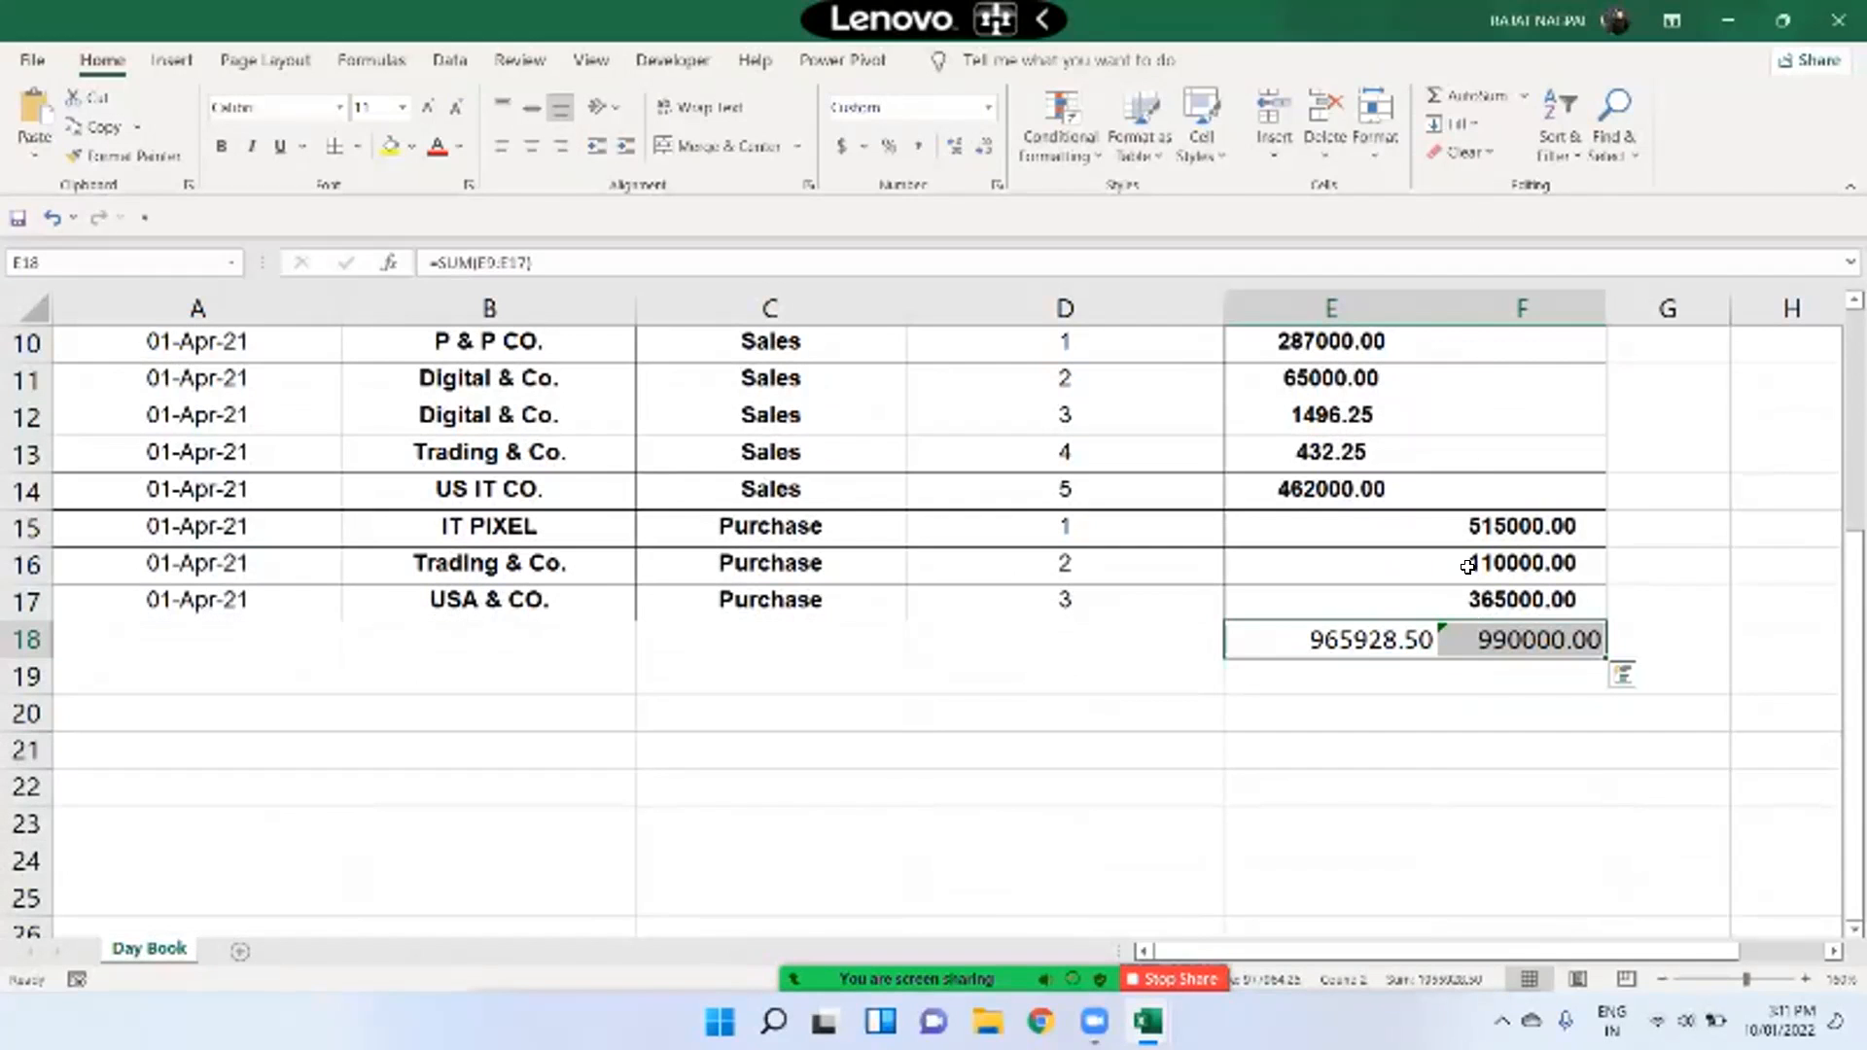
click(1446, 708)
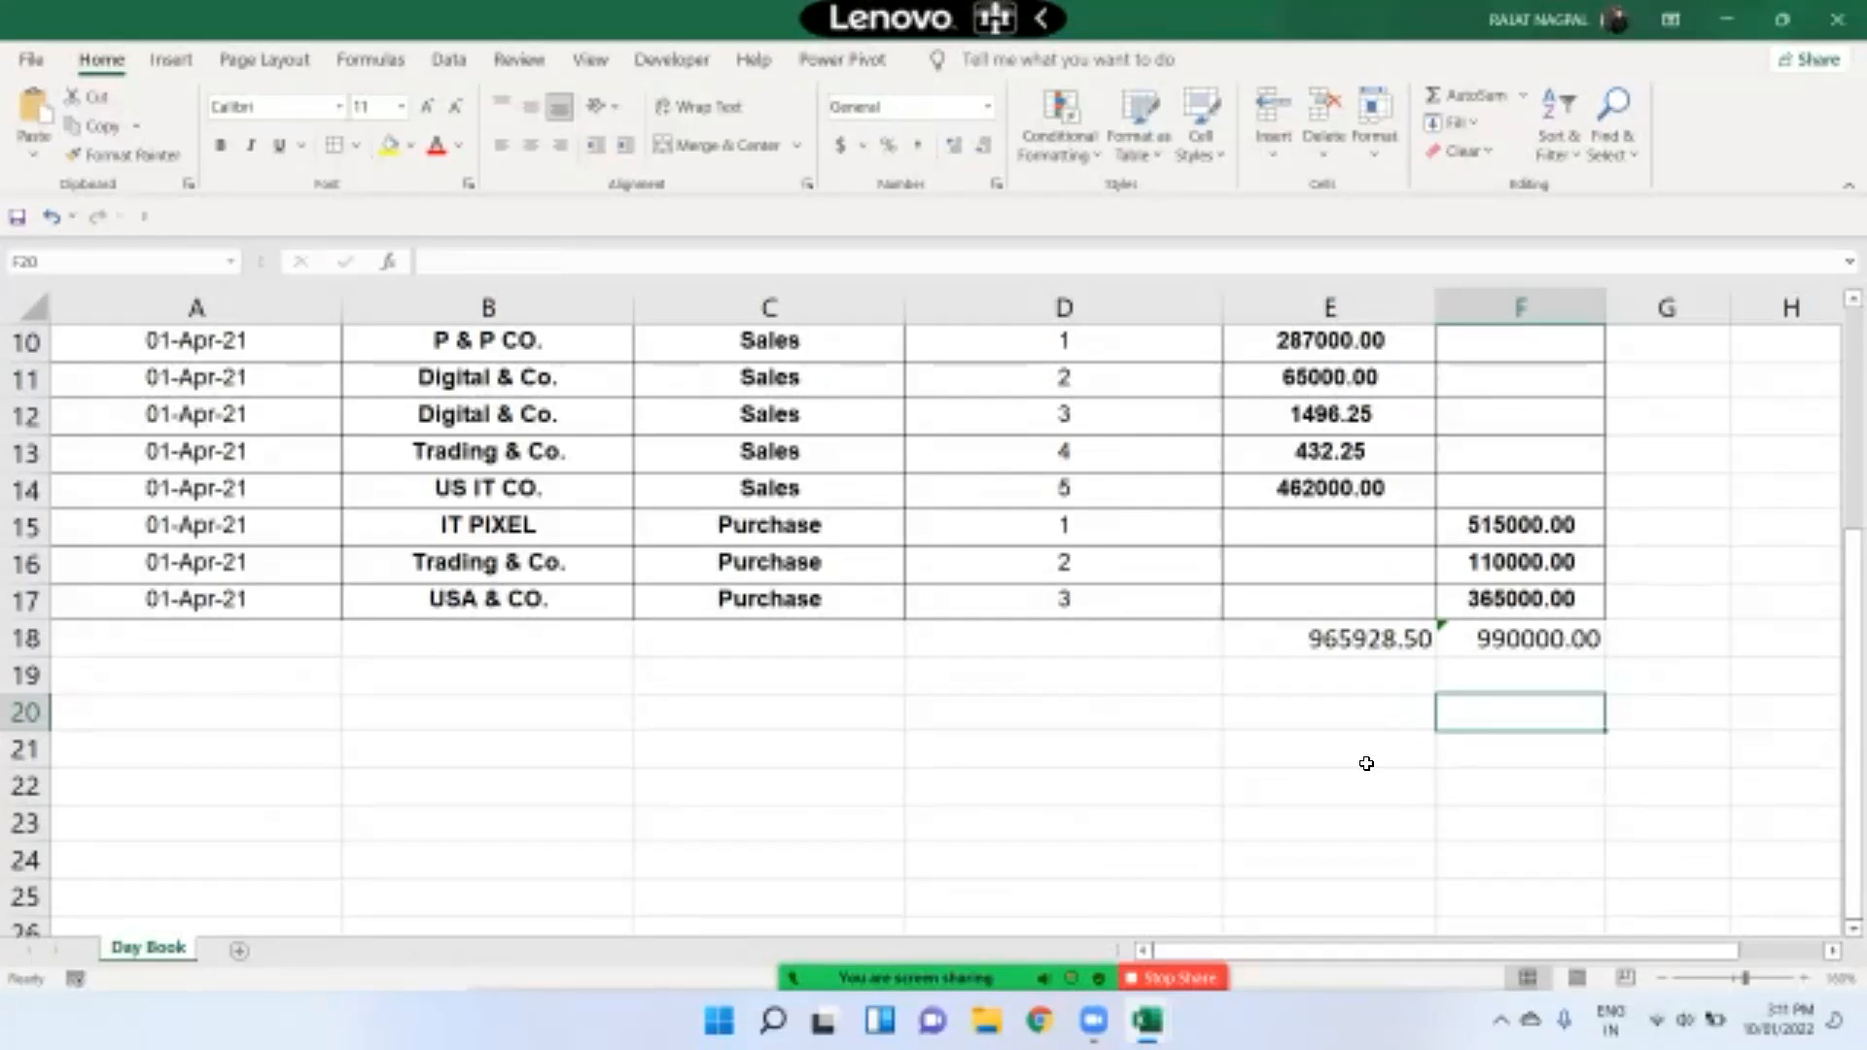
Extend the credit total's range in F18 so the formula reads =SUM(F2:F17)
double_click(1514, 642)
scroll(1536, 480, up, 3)
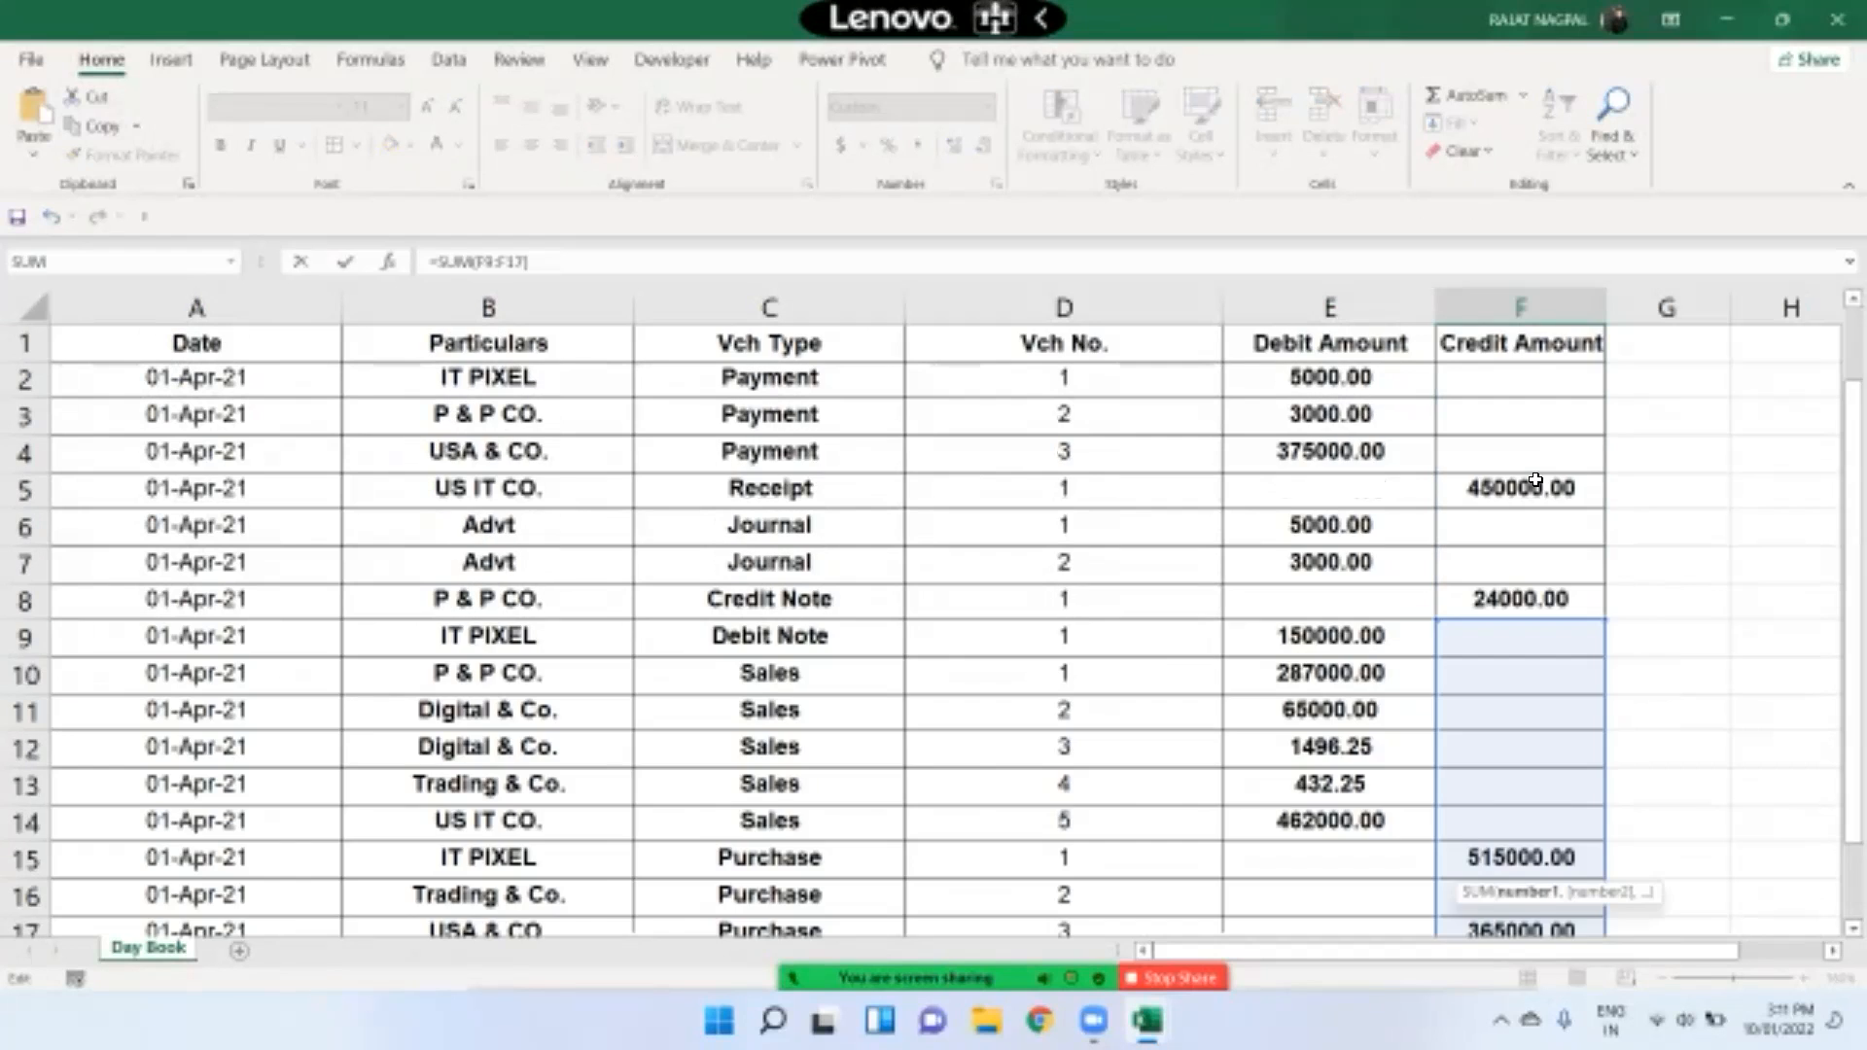
scroll(1532, 501, down, 1)
scroll(1517, 574, up, 1)
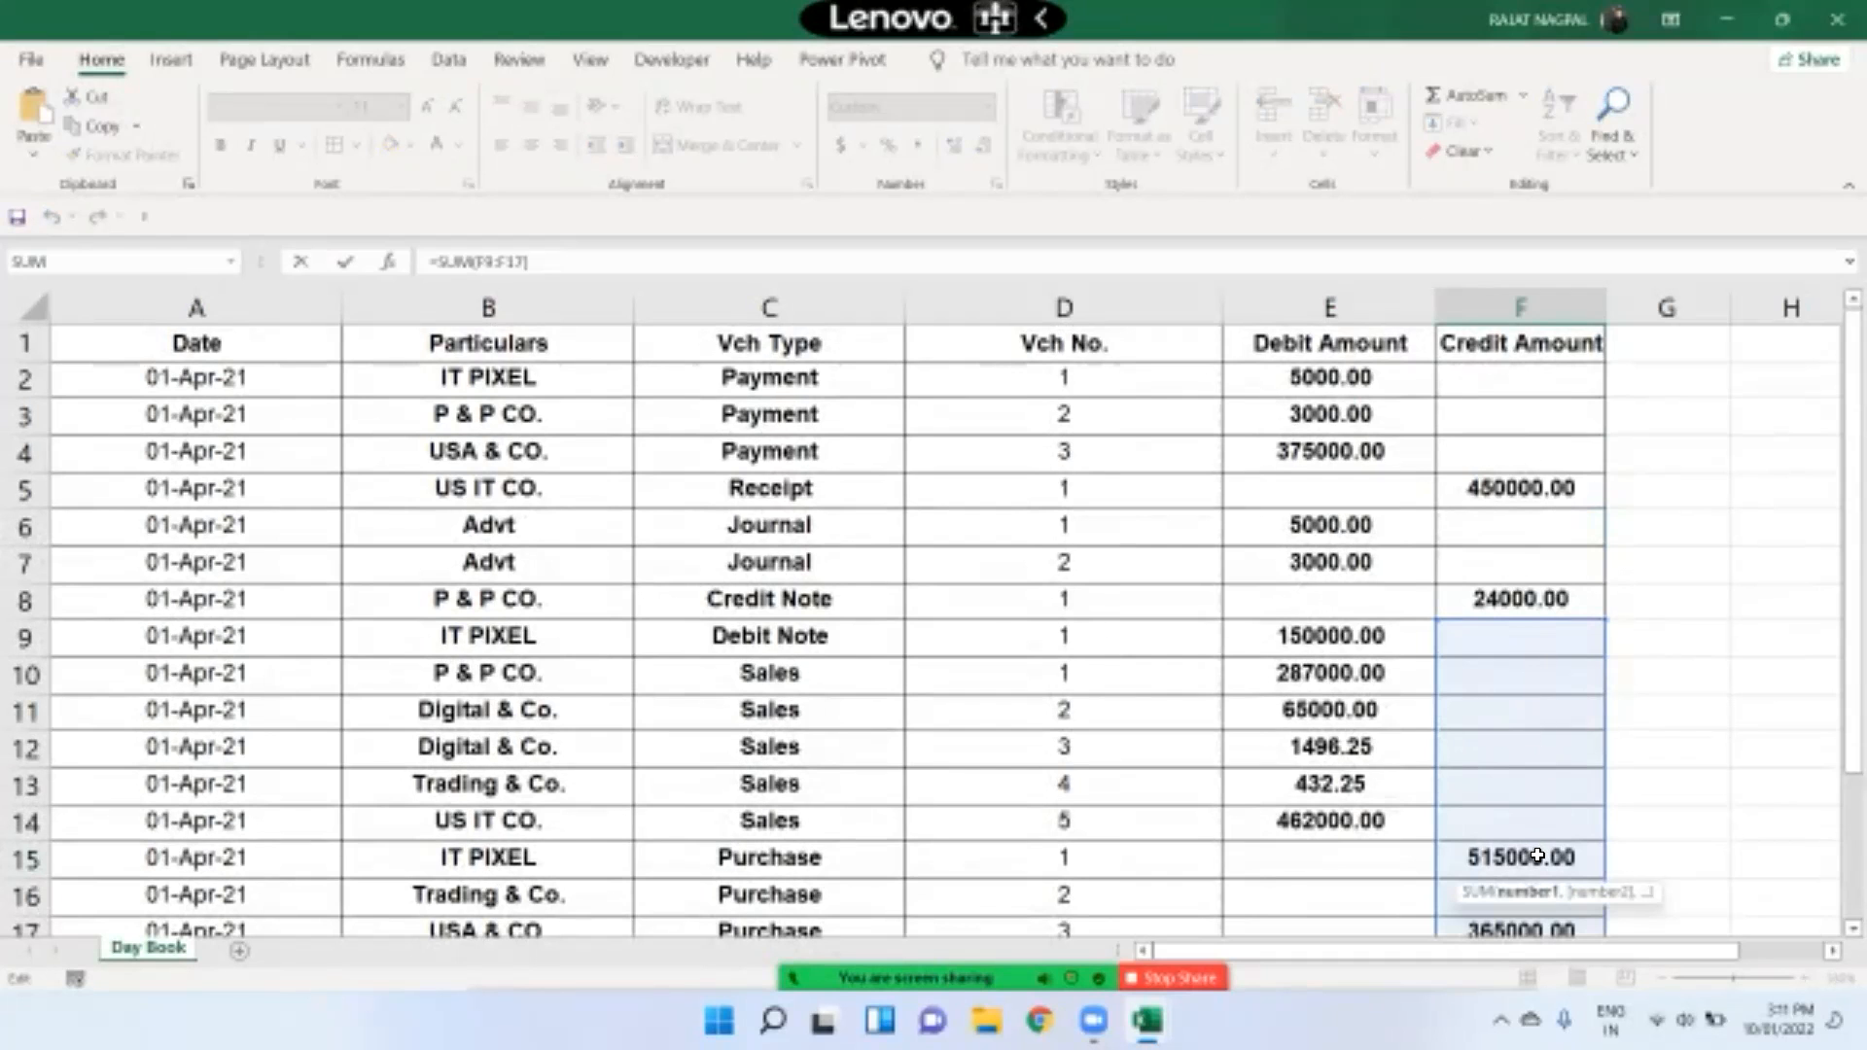
drag(1598, 578, 1611, 376)
drag(1611, 365, 1609, 369)
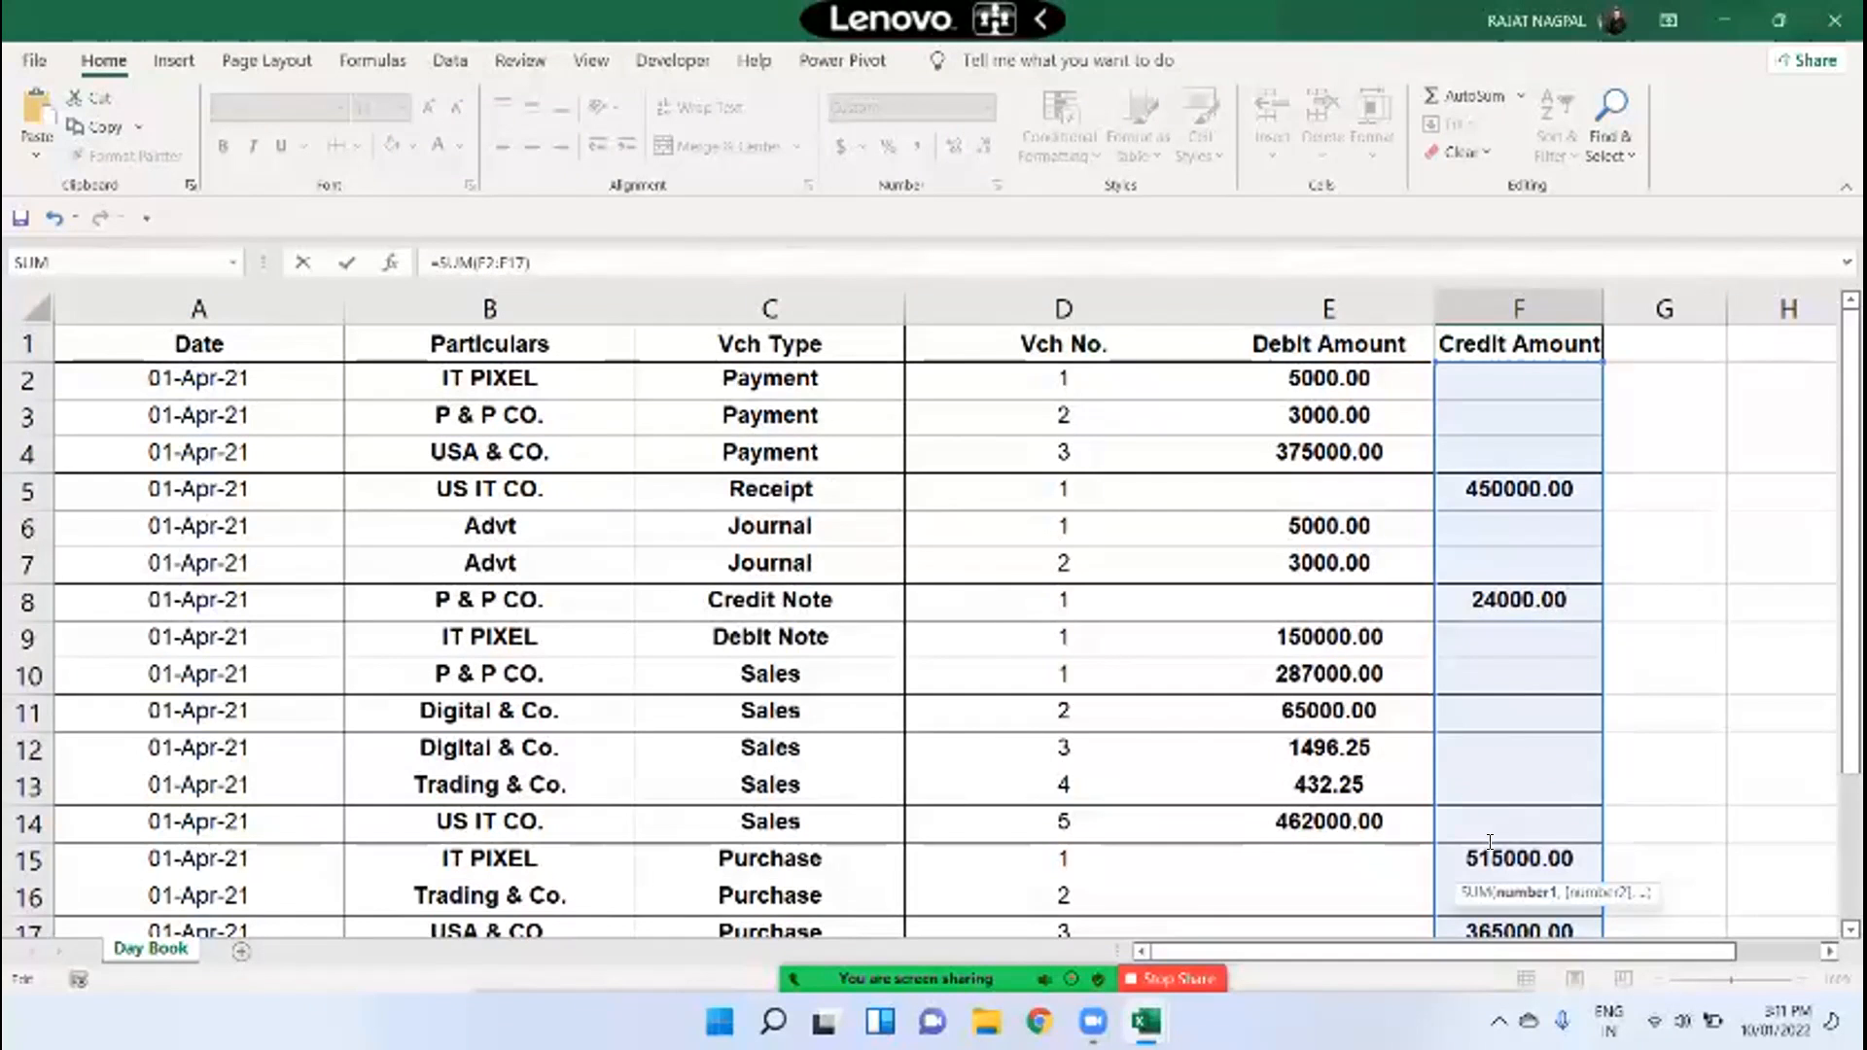
scroll(1478, 827, down, 1)
key(Return)
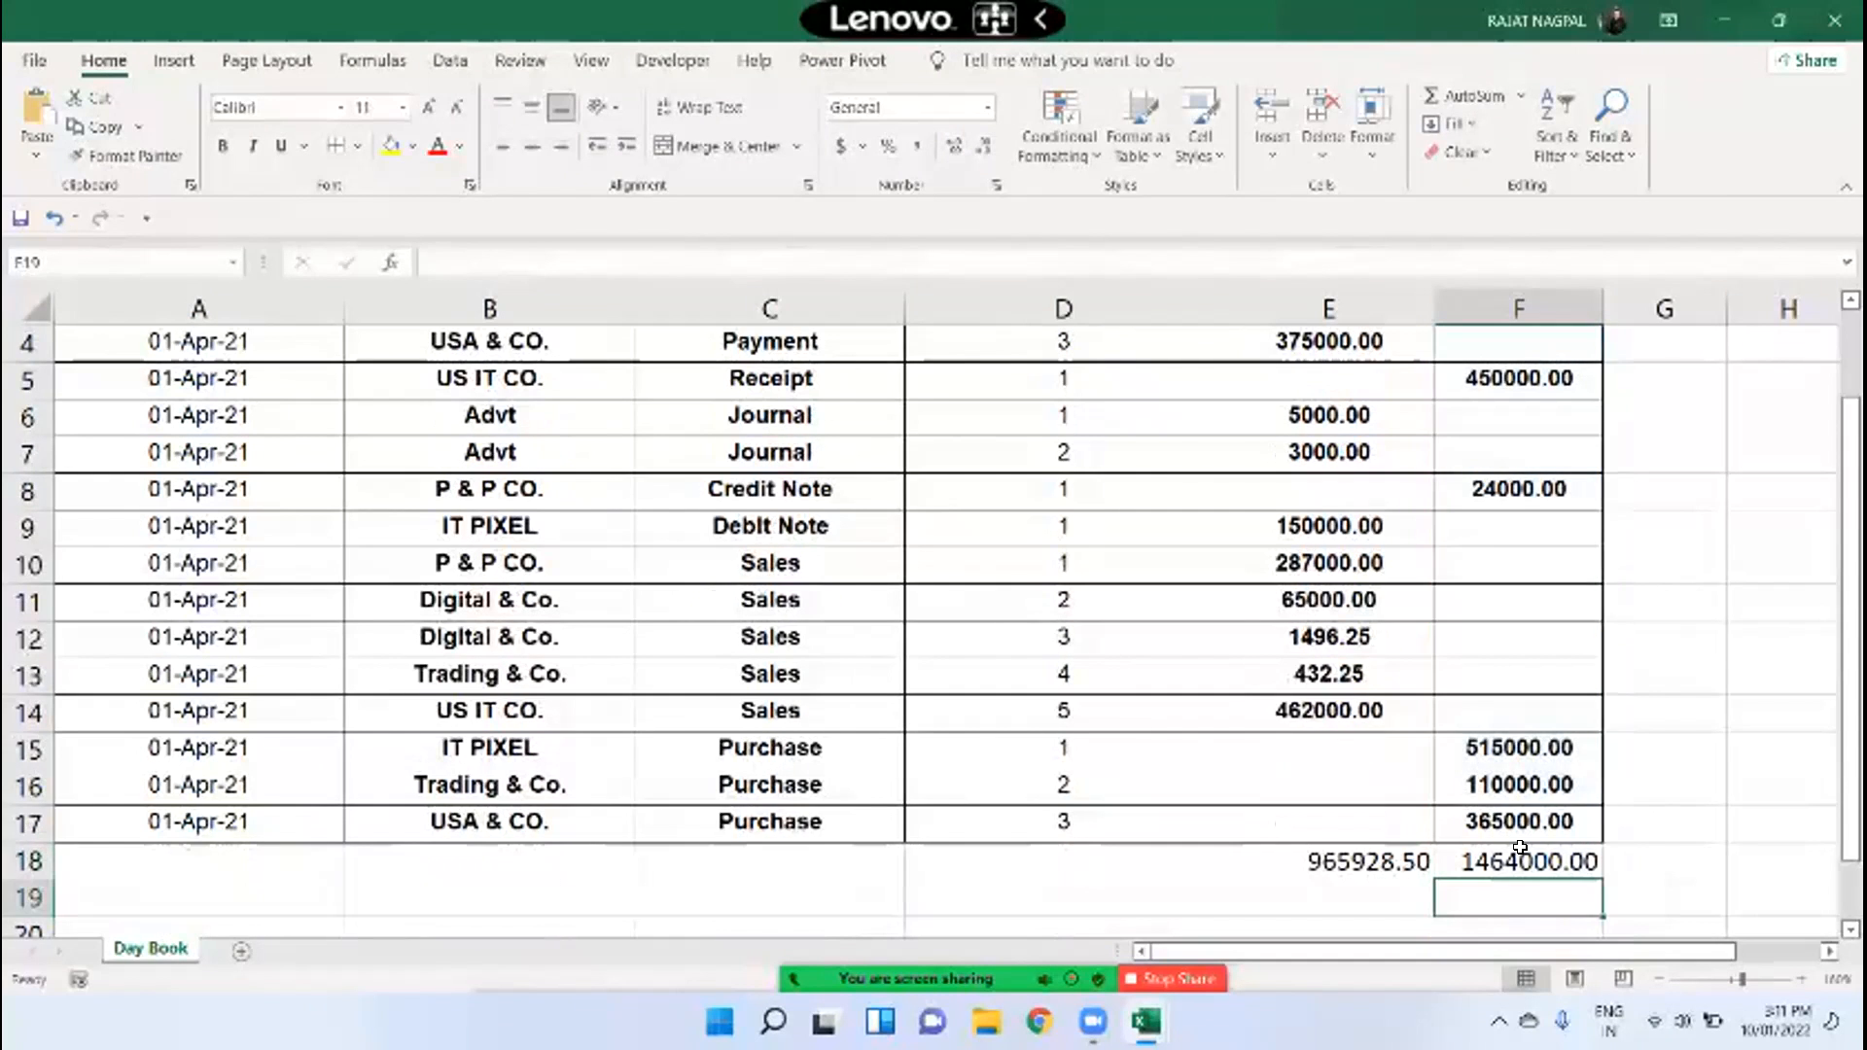
click(1520, 859)
scroll(1324, 808, down, 2)
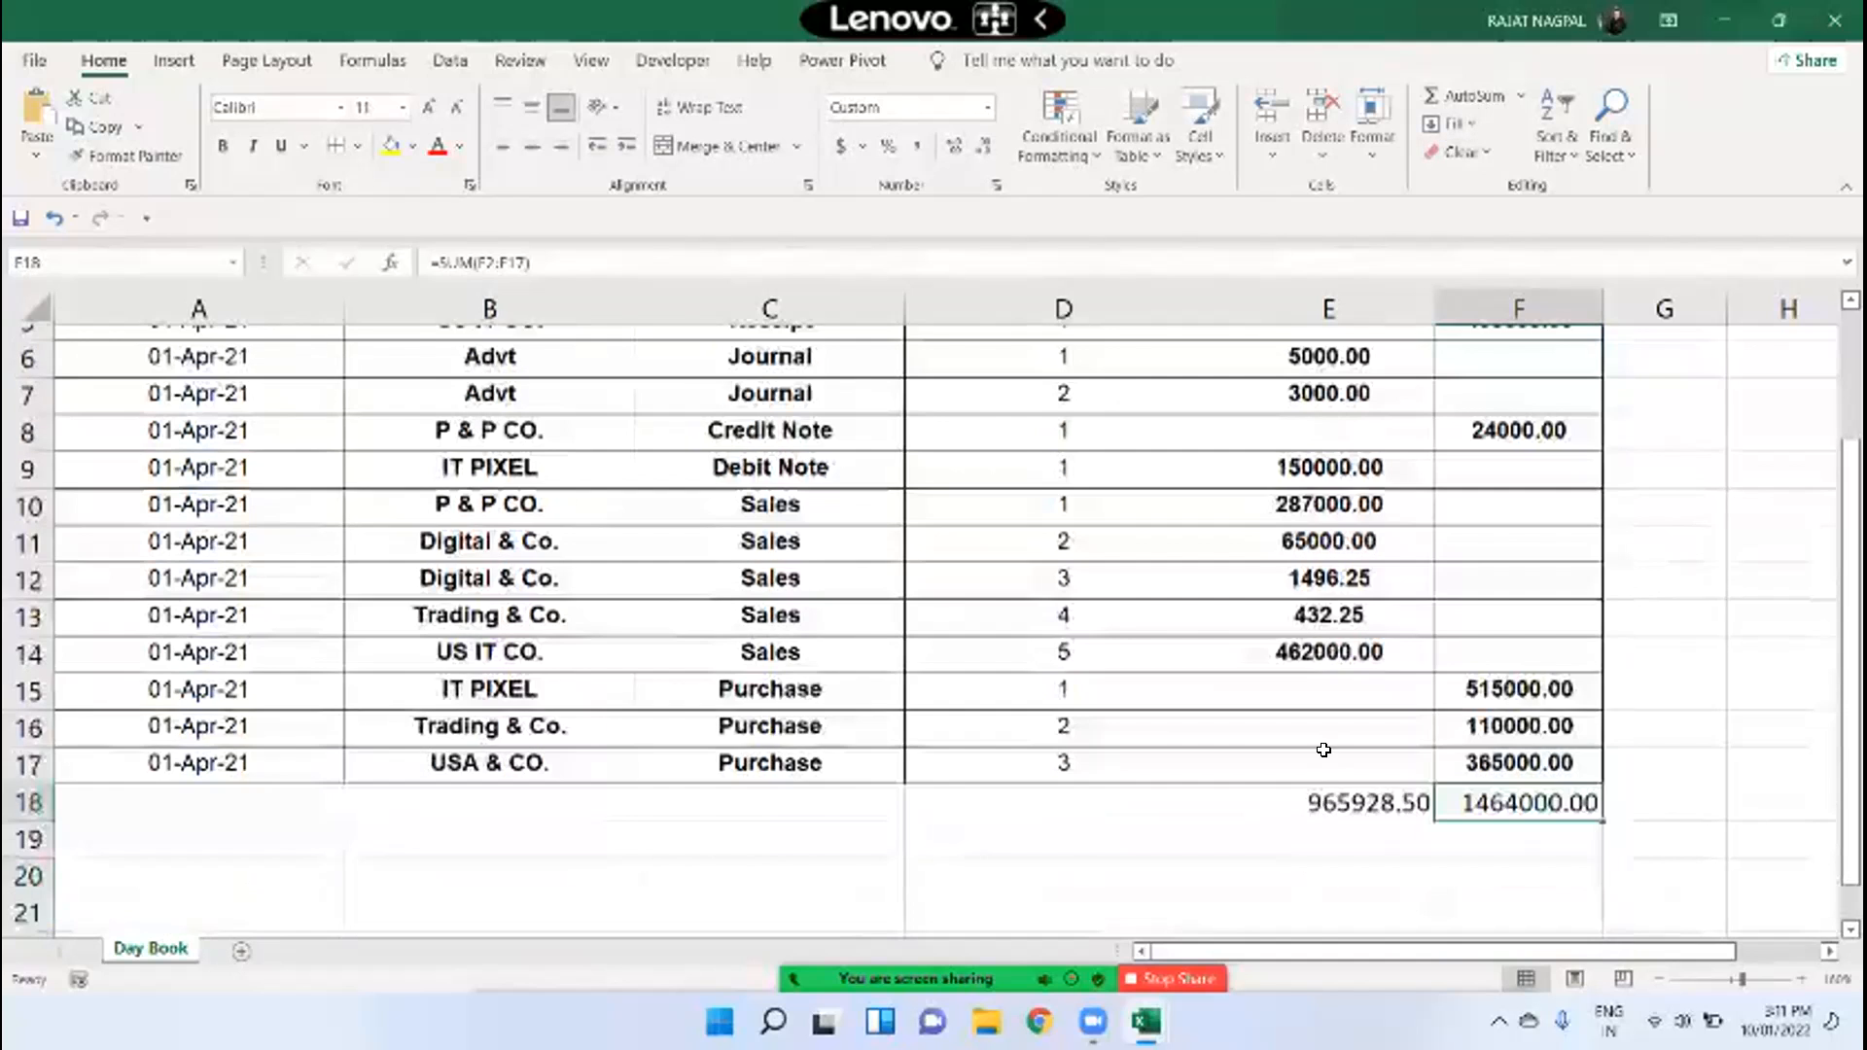
key(shift+Left)
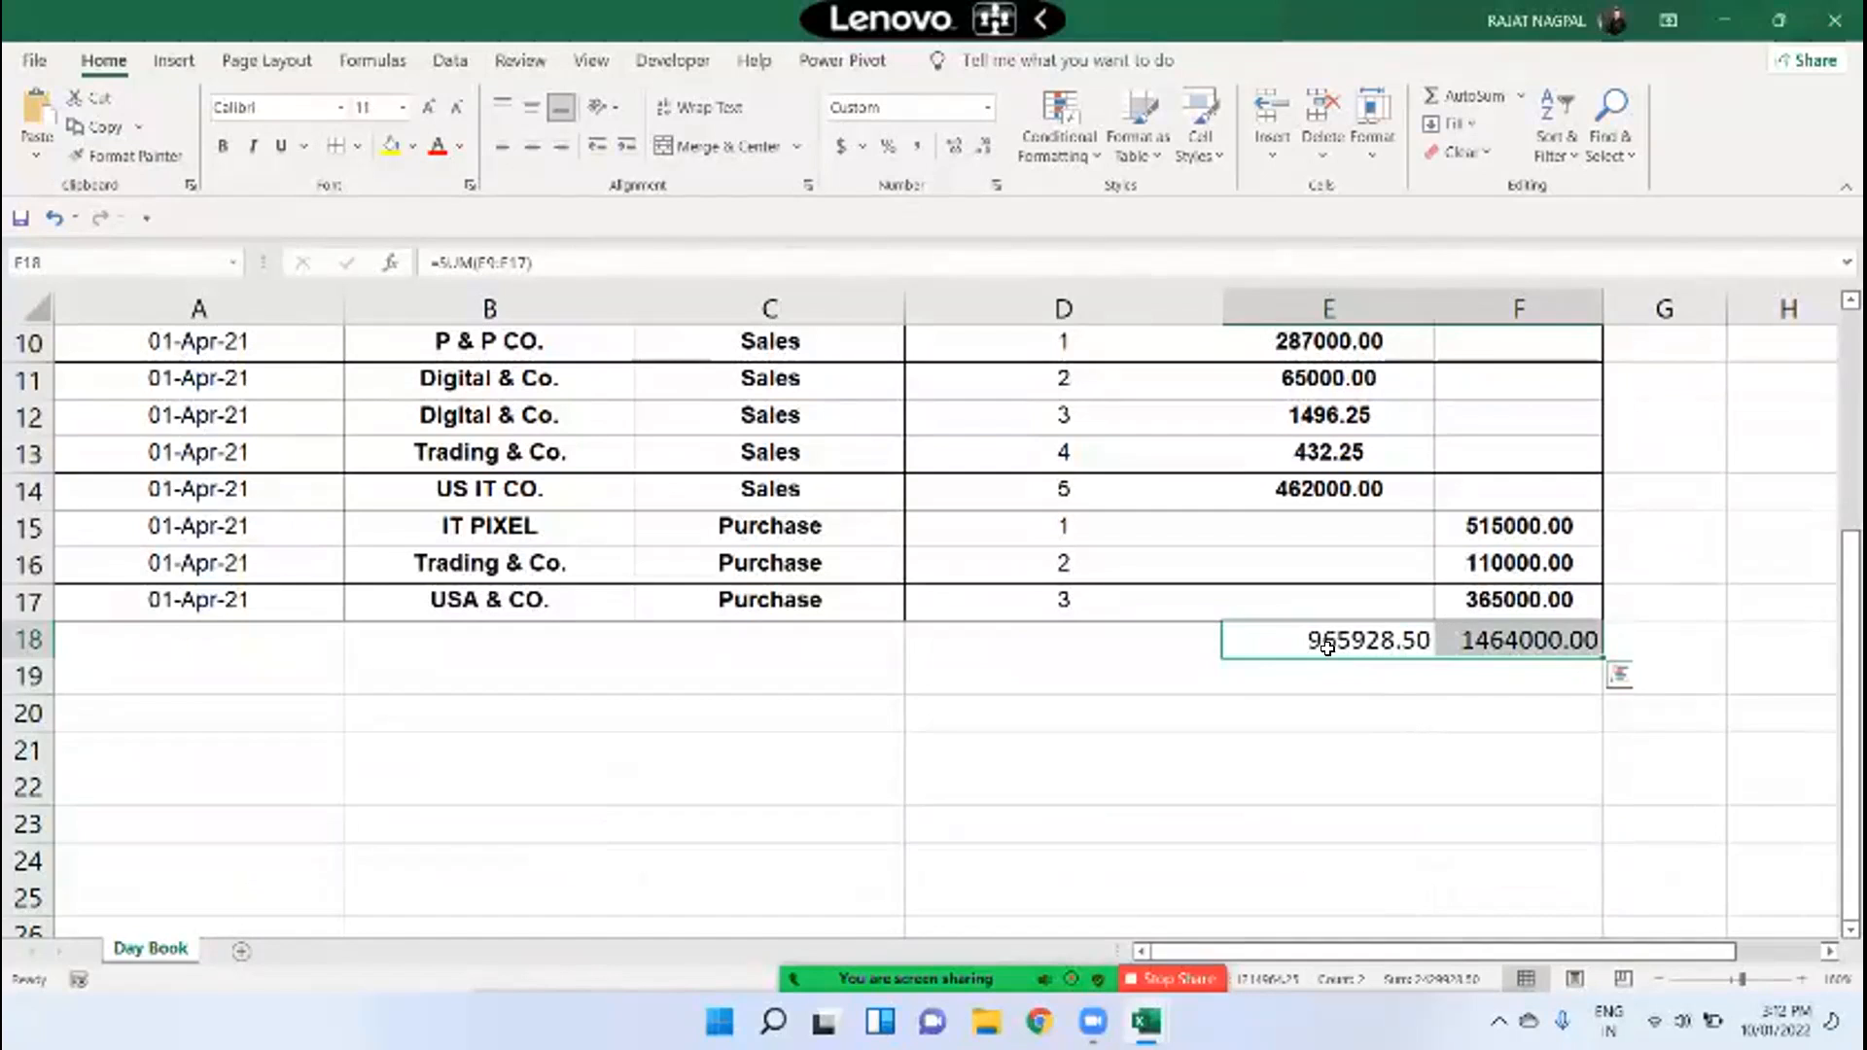
Select the blank block A20:D24 and enter the heading NAME in A20
scroll(1066, 659, down, 3)
mouse_move(209, 380)
mouse_down()
mouse_move(392, 496)
mouse_move(654, 575)
mouse_move(950, 529)
mouse_up()
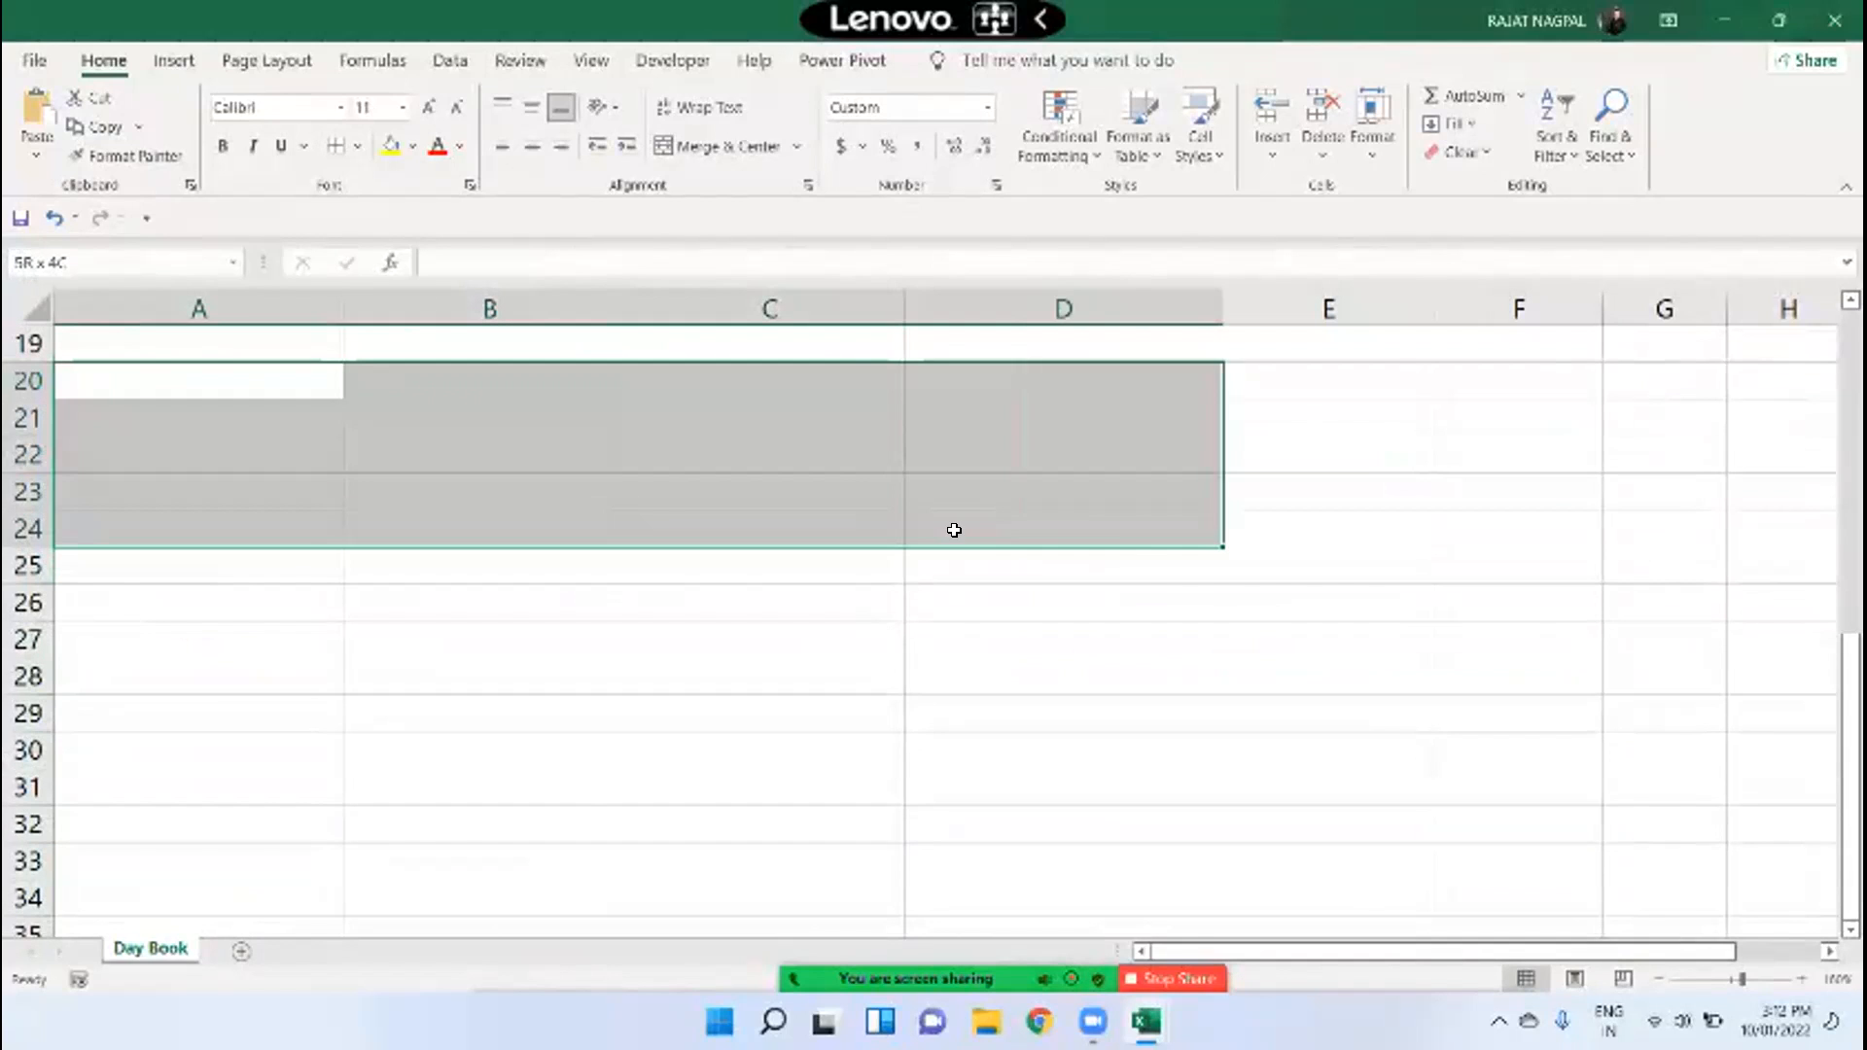
text(nam)
key(Return)
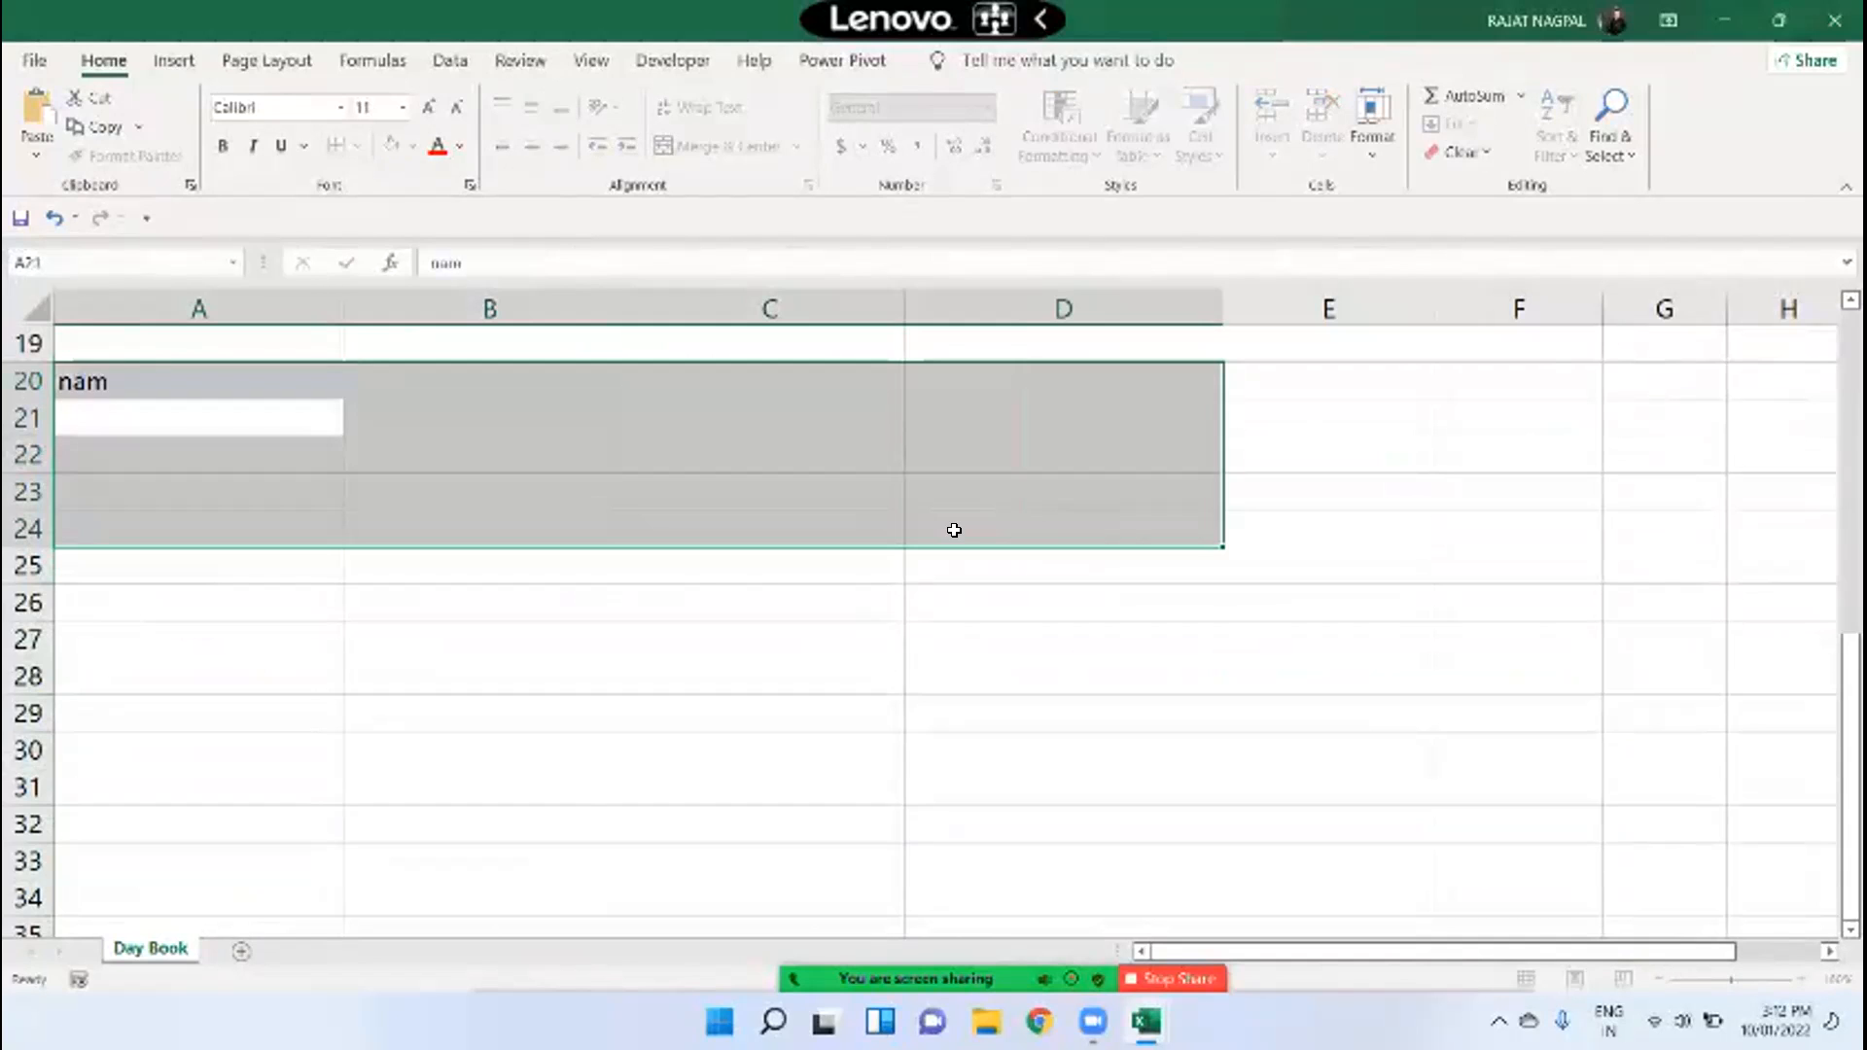
key(shift+Tab)
key(shift+Tab)
key(shift+Tab)
key(shift+Tab)
text(NAME)
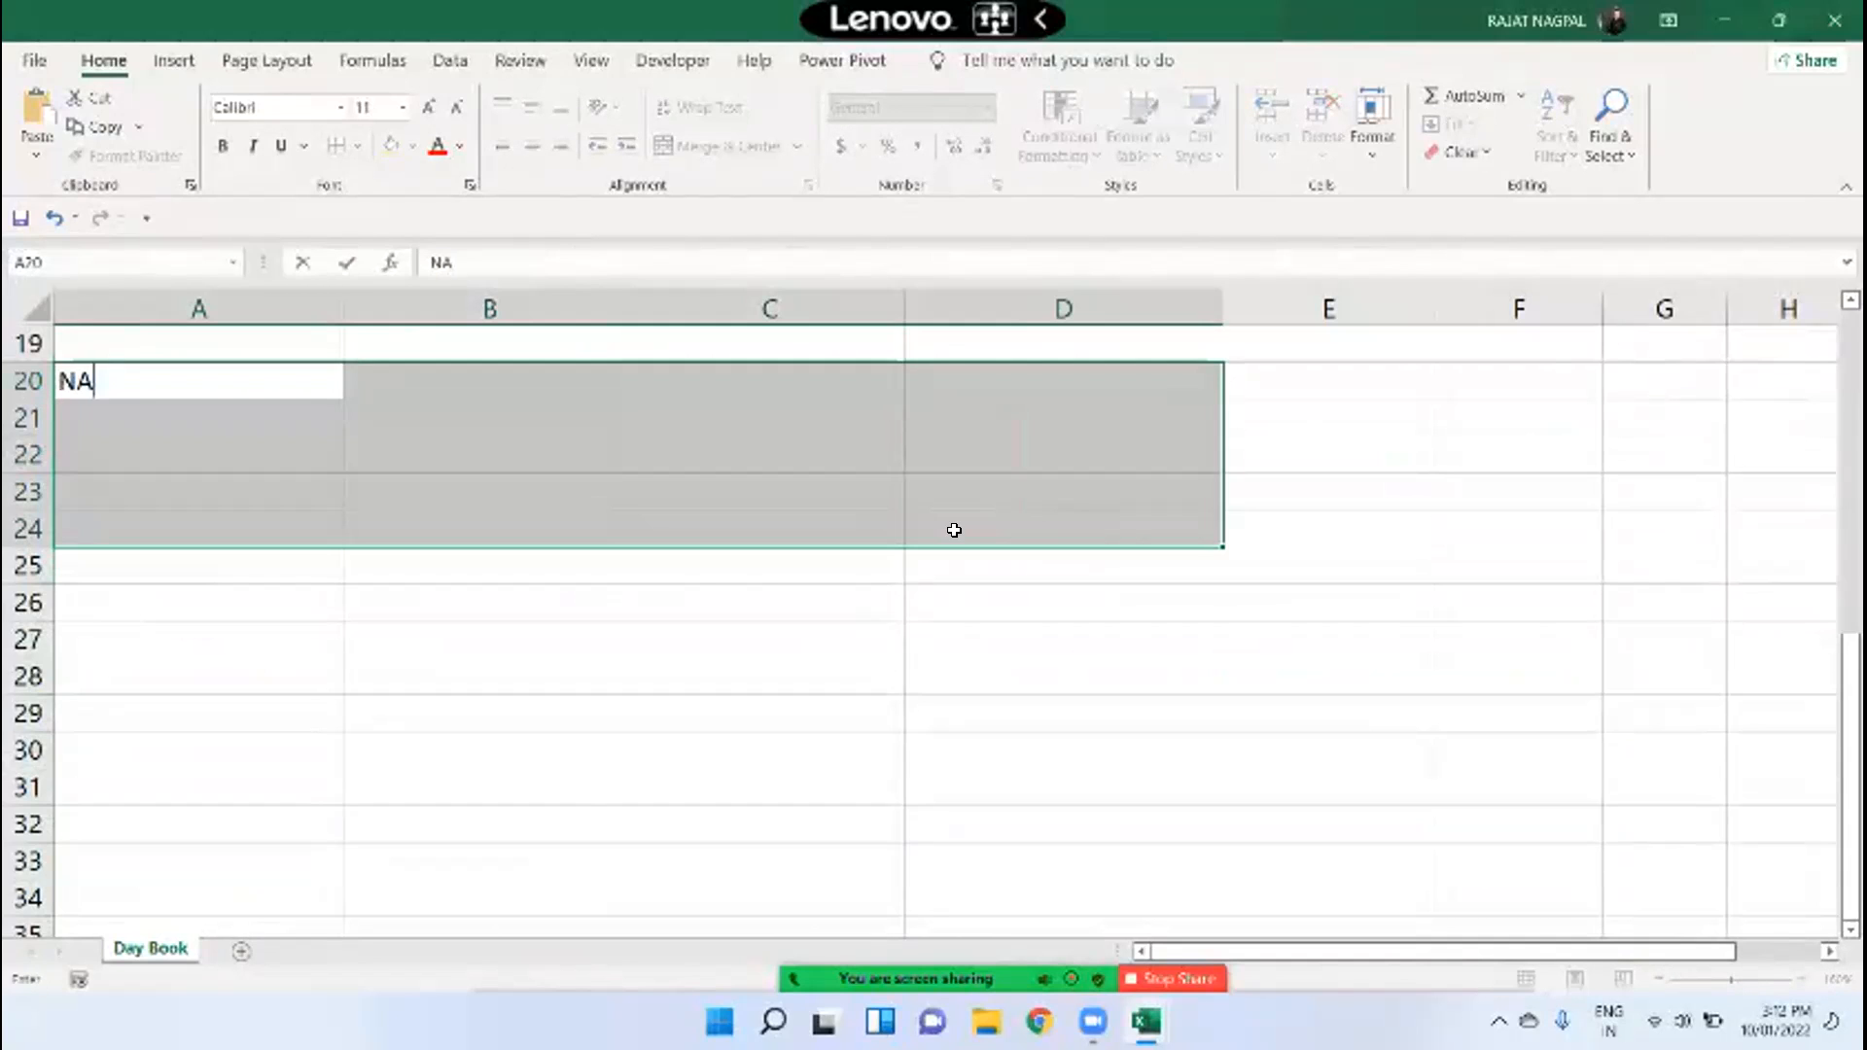
key(Return)
Fill A21:A24 under the NAME heading with A, S, D and S
text(A)
key(Return)
text(S)
key(Return)
text(D)
key(Return)
text(S)
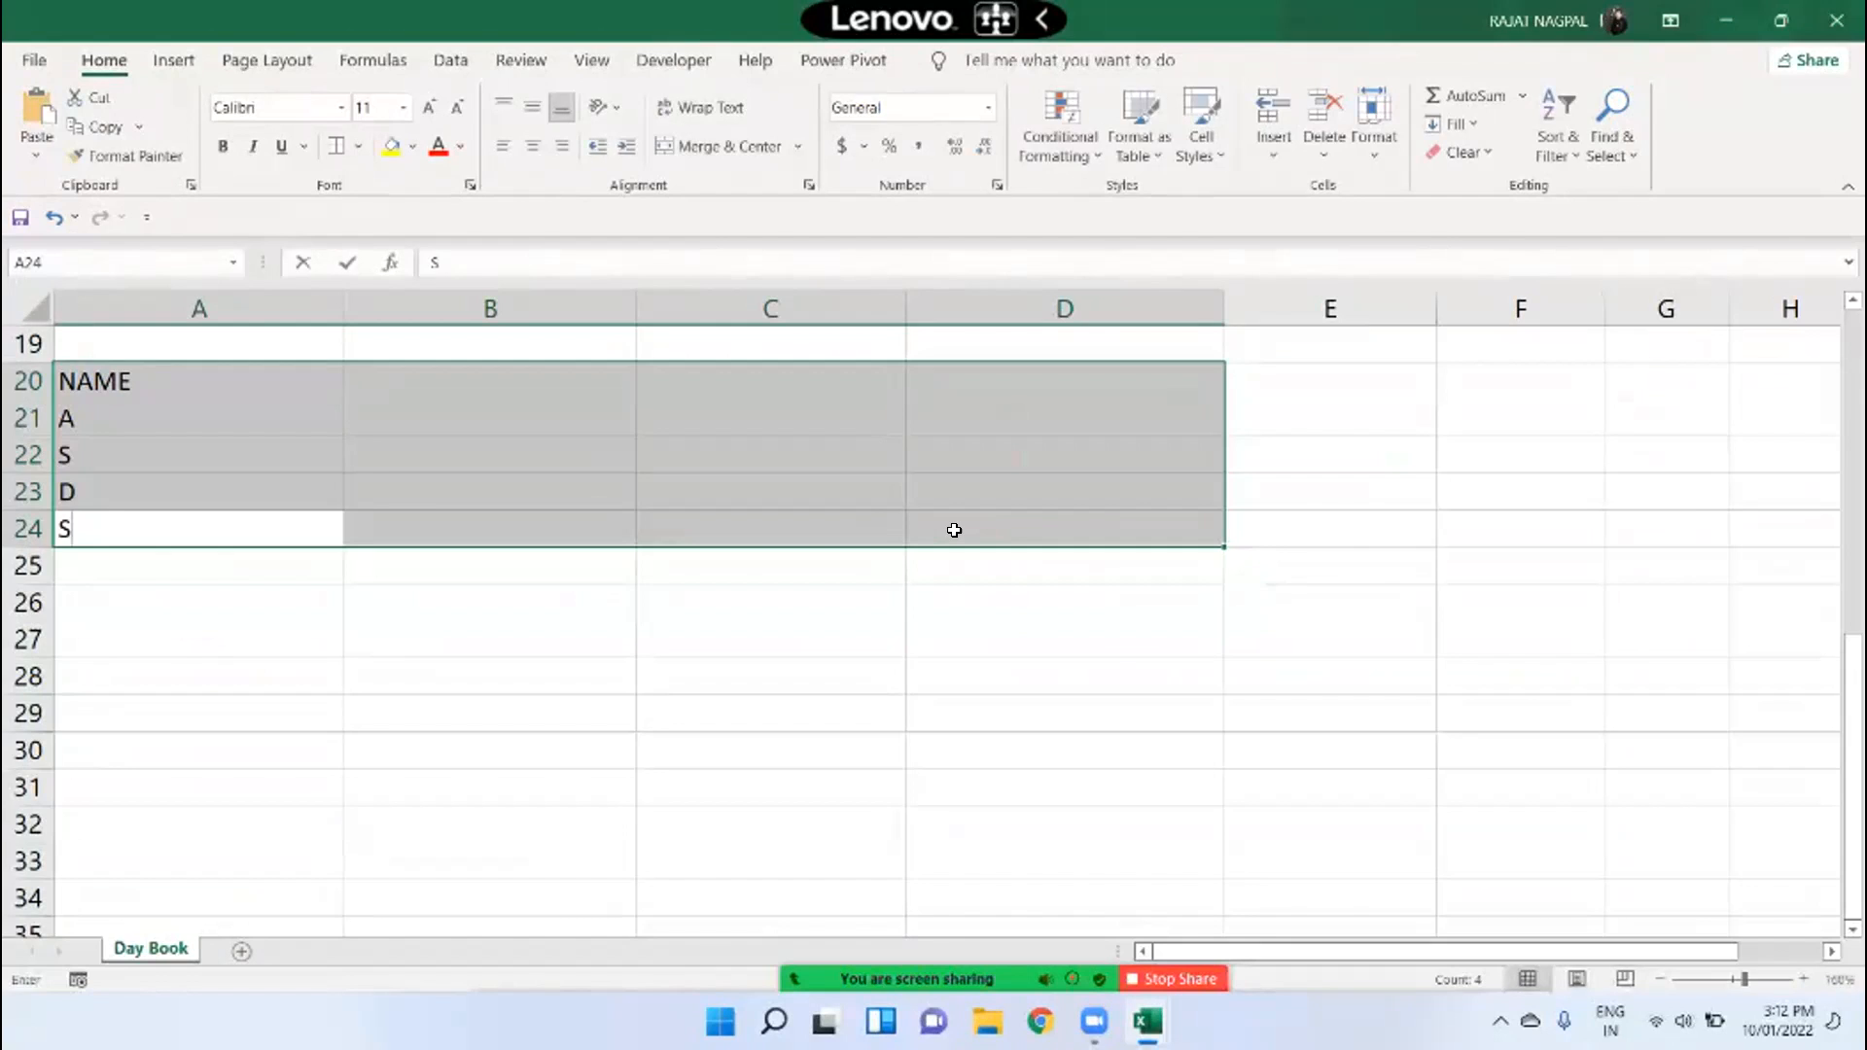
key(Return)
Enter the heading SST in B20 and the marks 44, 55, 5 and 24 in B21:B24
text(SST)
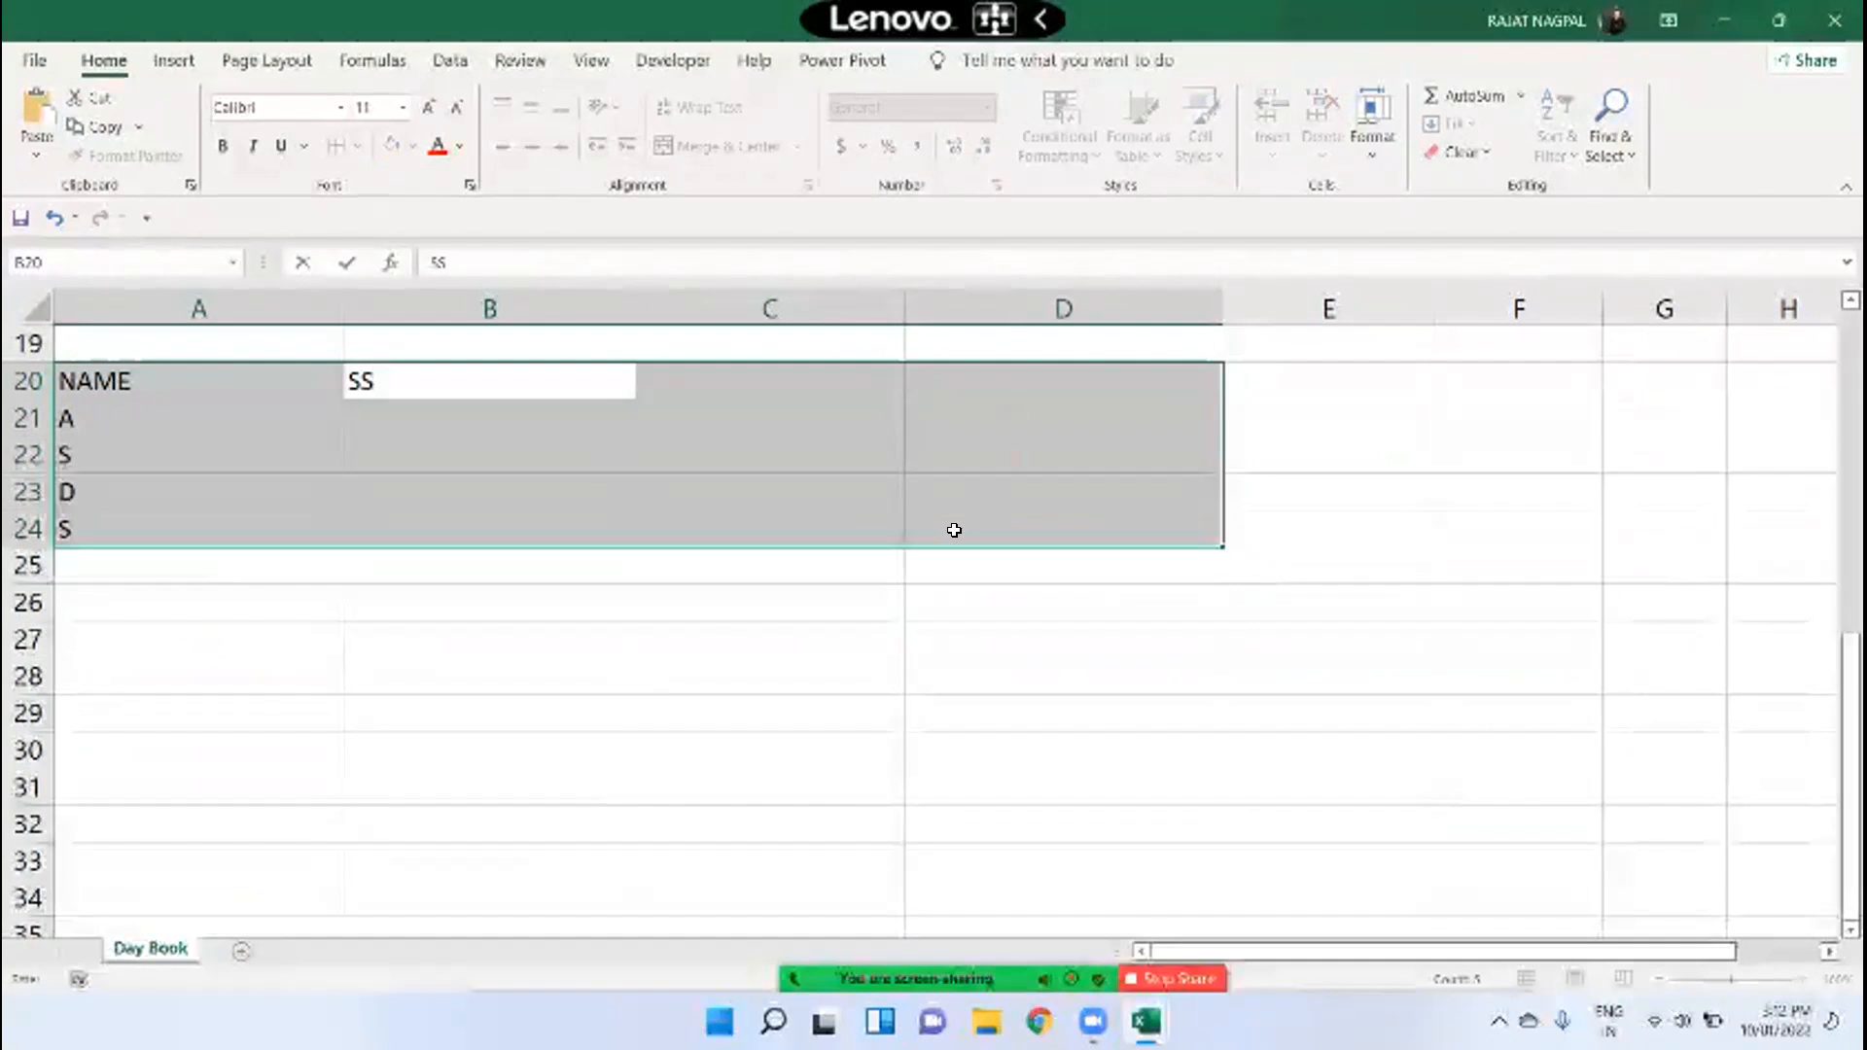
key(Return)
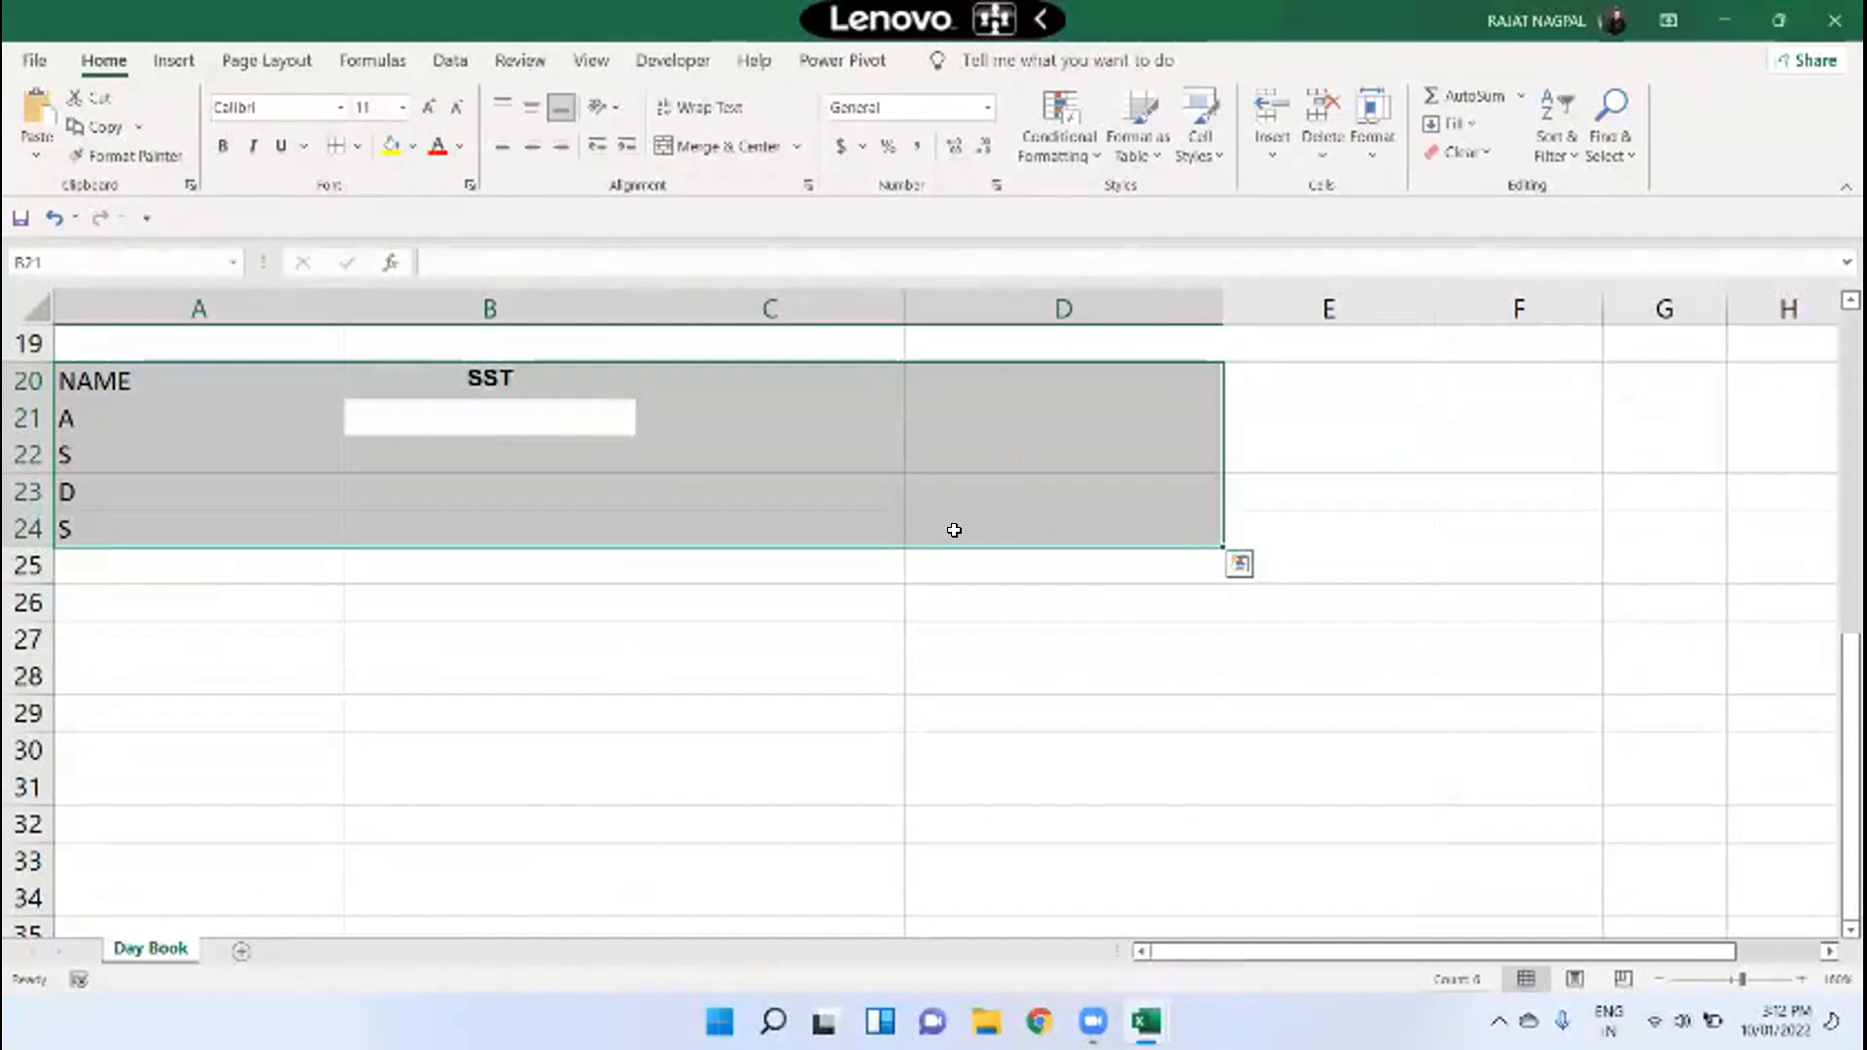
text(44)
key(Return)
text(55)
key(Return)
text(5)
key(Return)
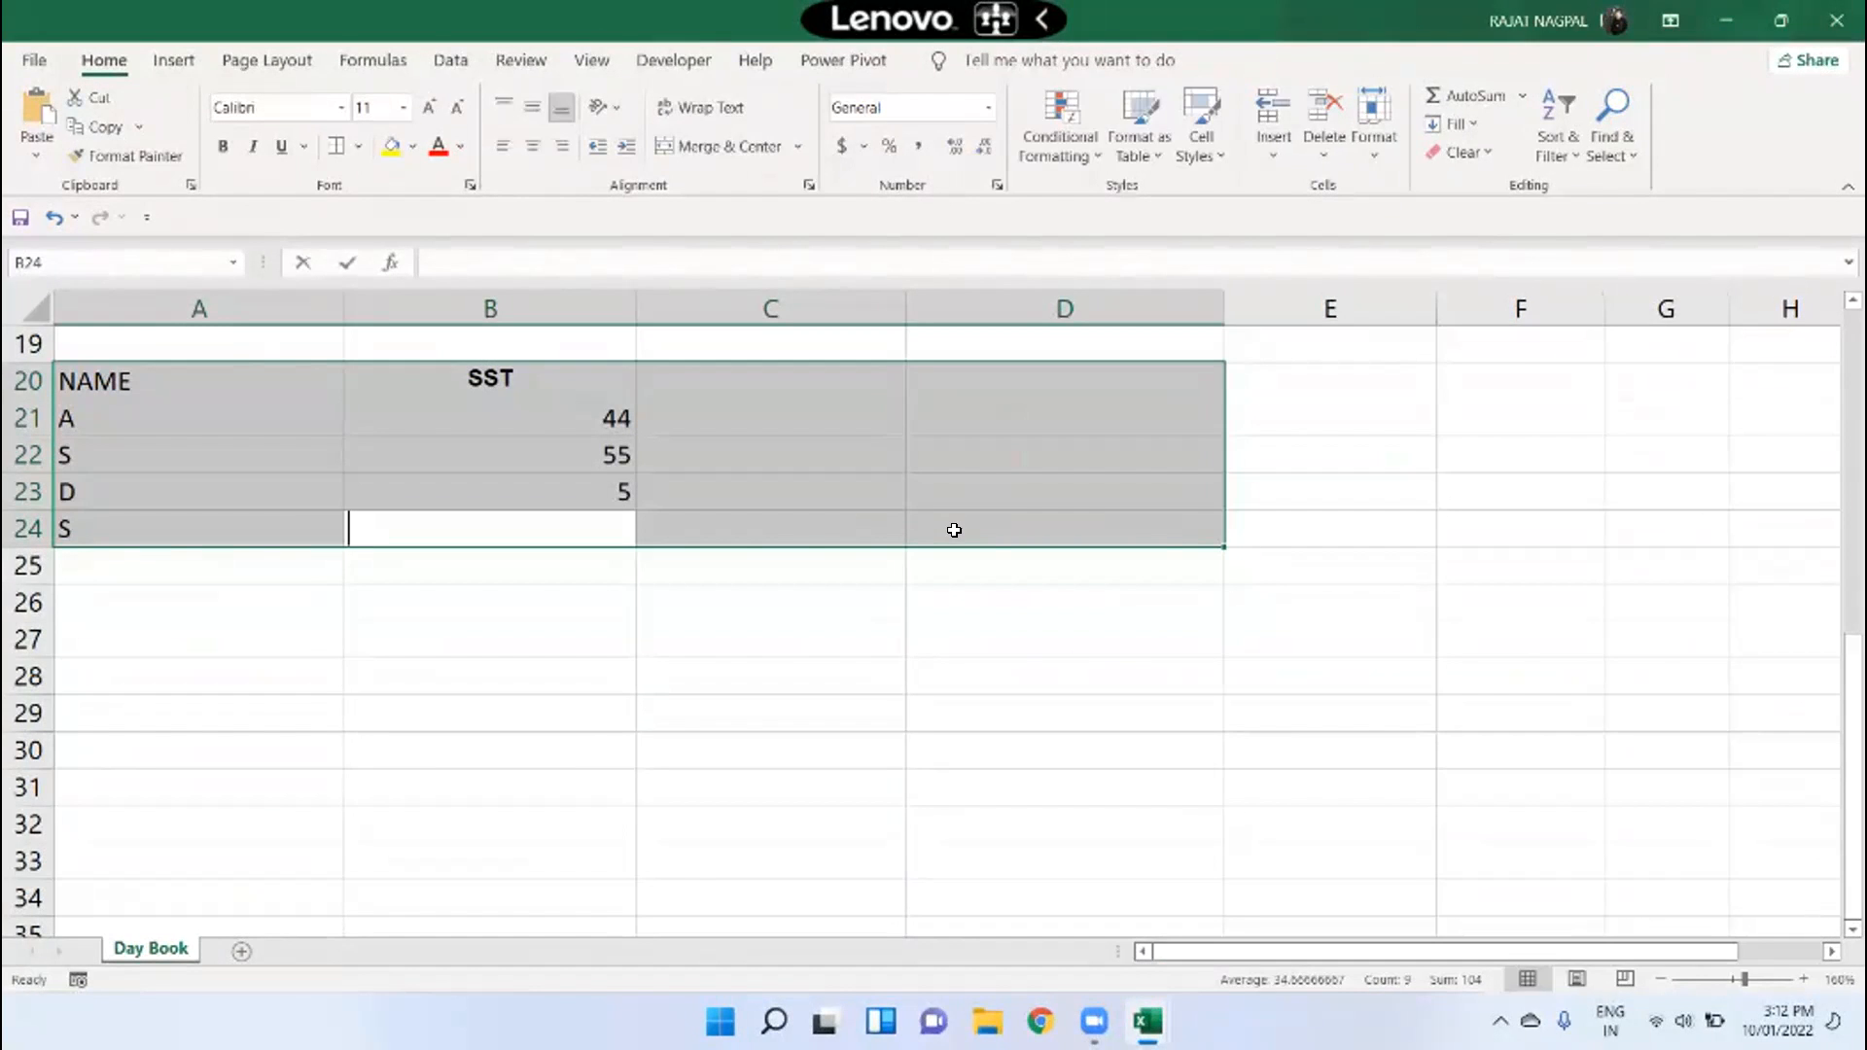
text(24)
key(Return)
Enter the heading SCI in C20 and the marks 65, 67, 65 and 34 in C21:C24
text(SCI)
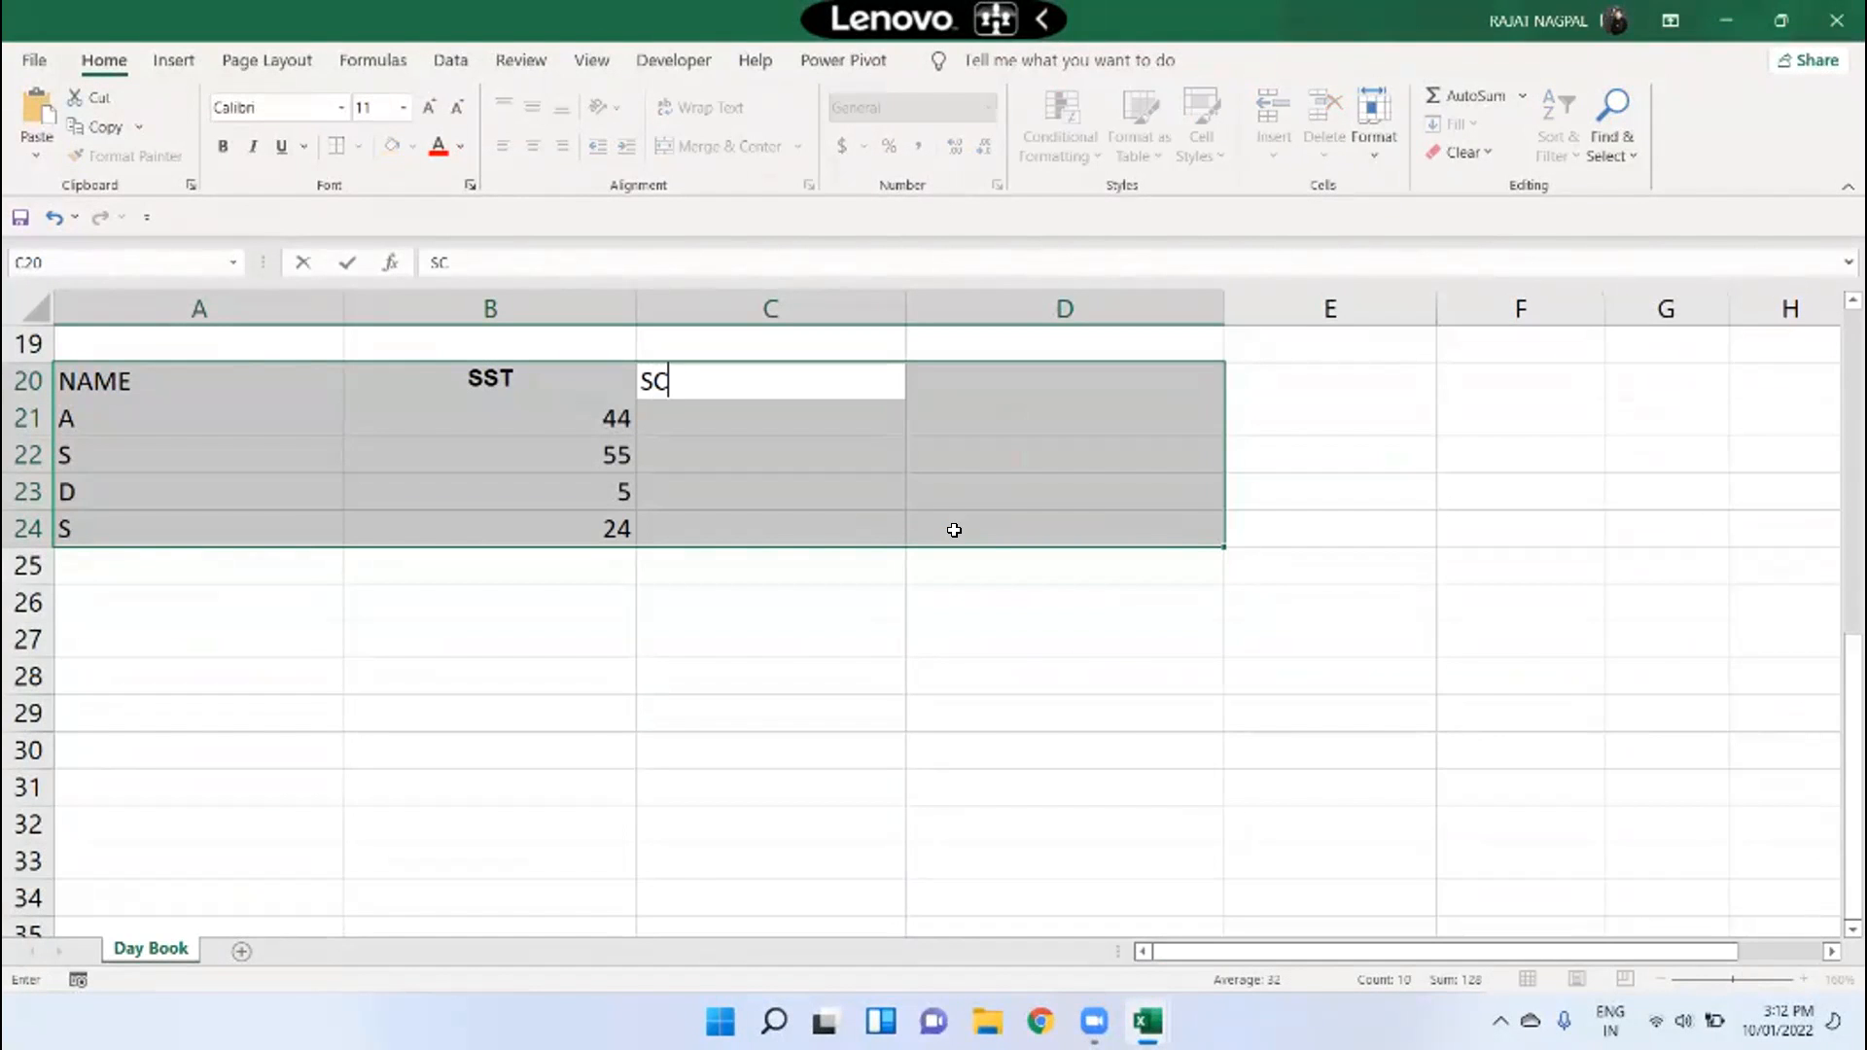
key(Return)
text(65)
key(Return)
text(67)
key(Return)
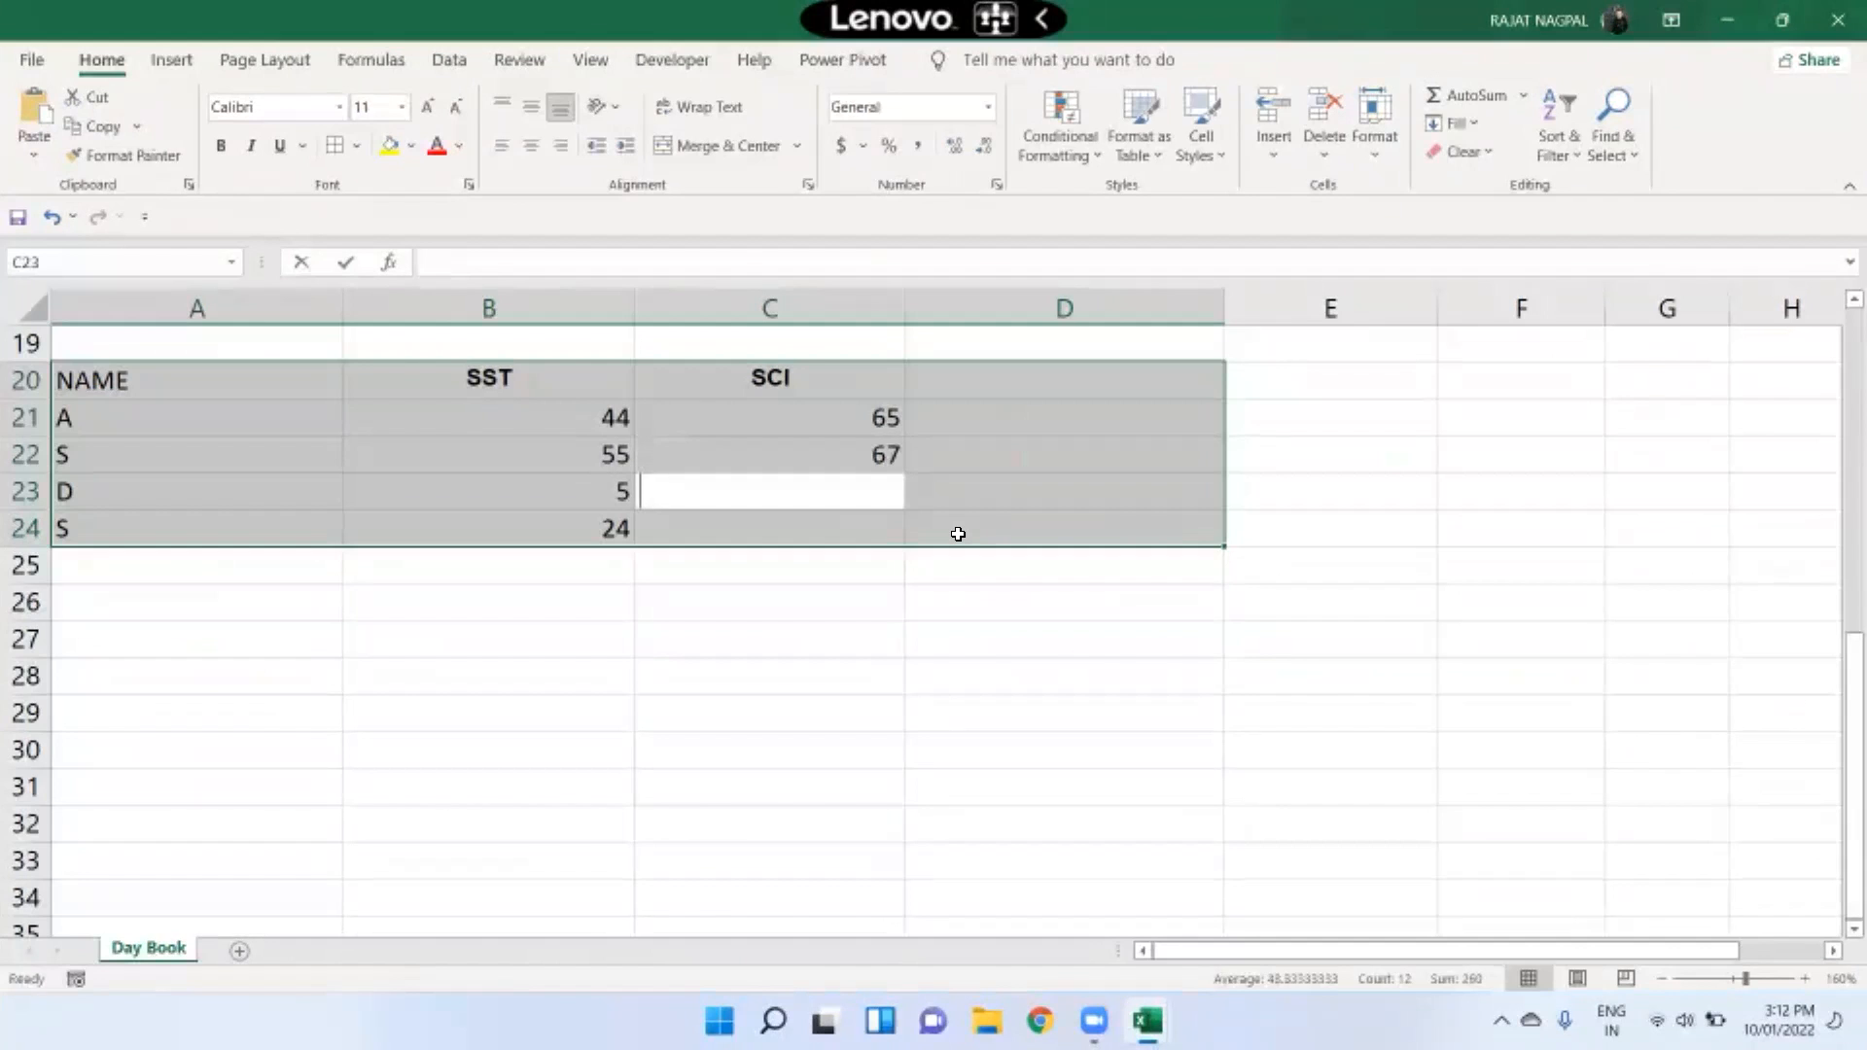
text(65)
key(Return)
text(34)
key(Return)
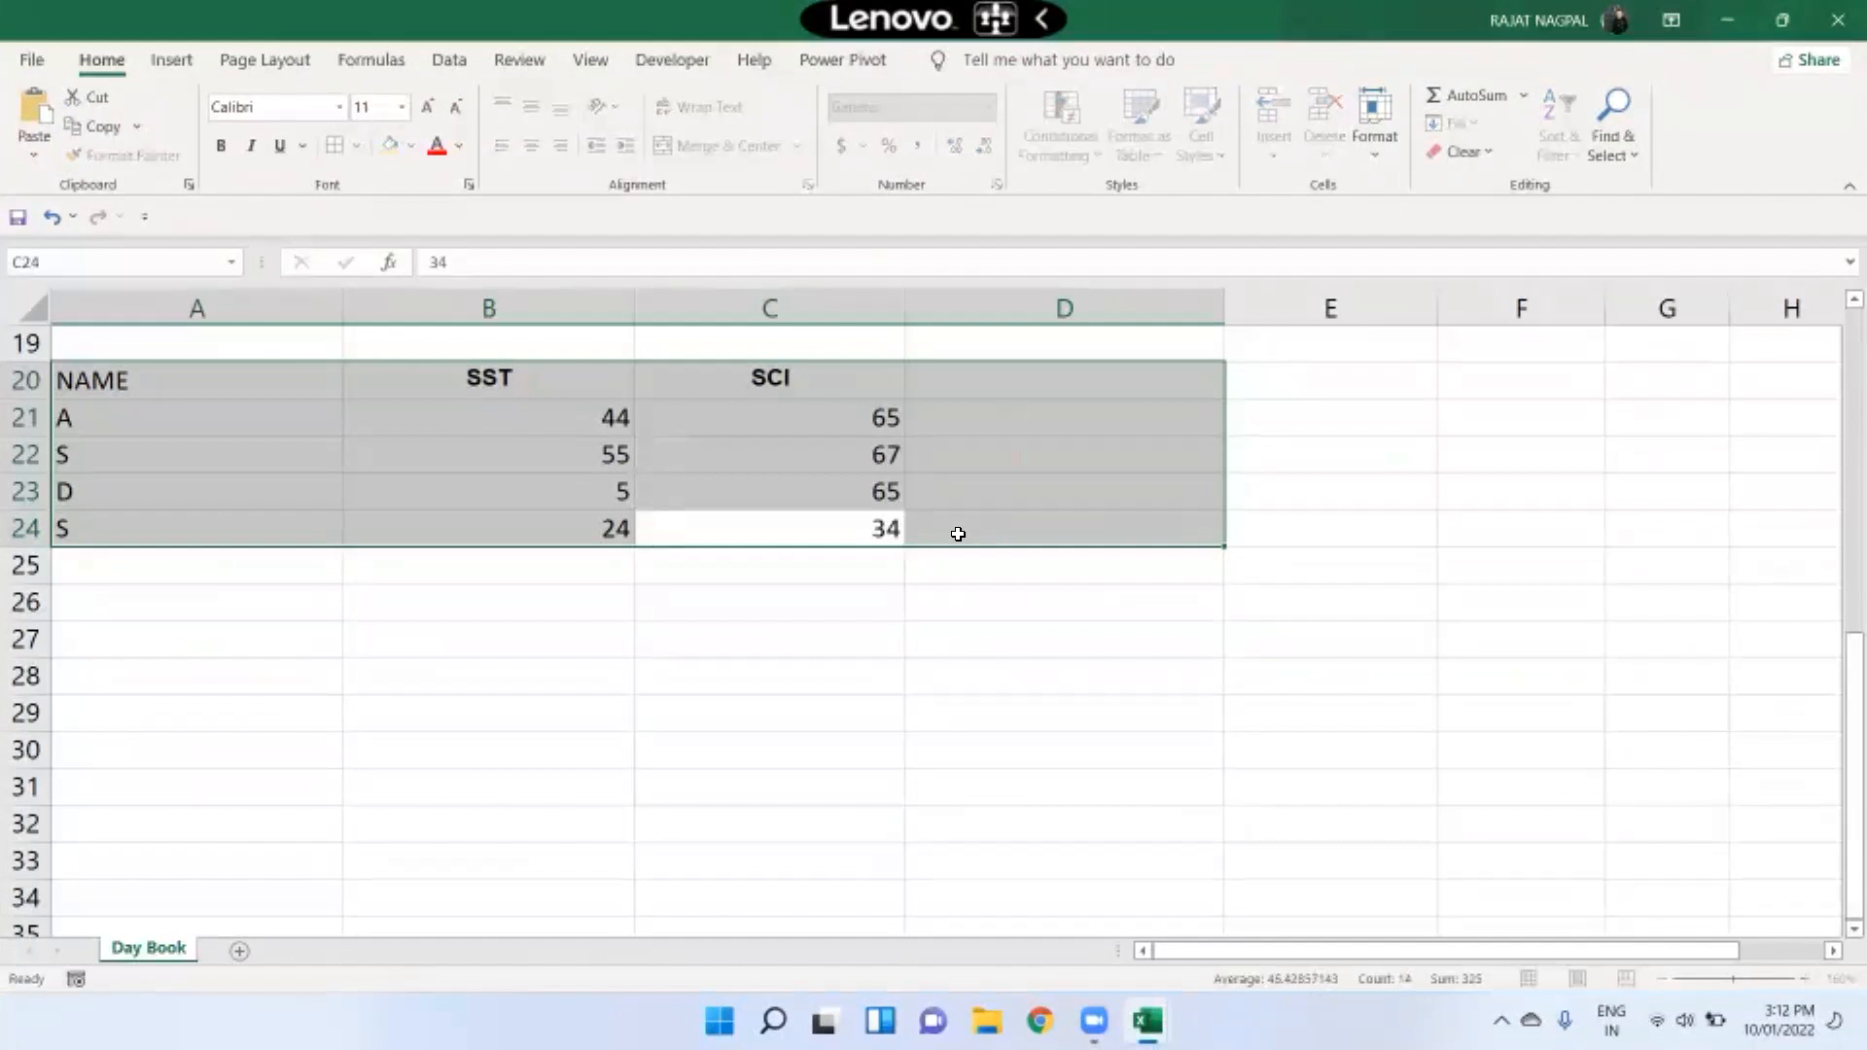
key(Return)
Add the heading TOTAL in D20 and AutoSum each row's SST and SCI marks into D21:D24
text(TOTAL)
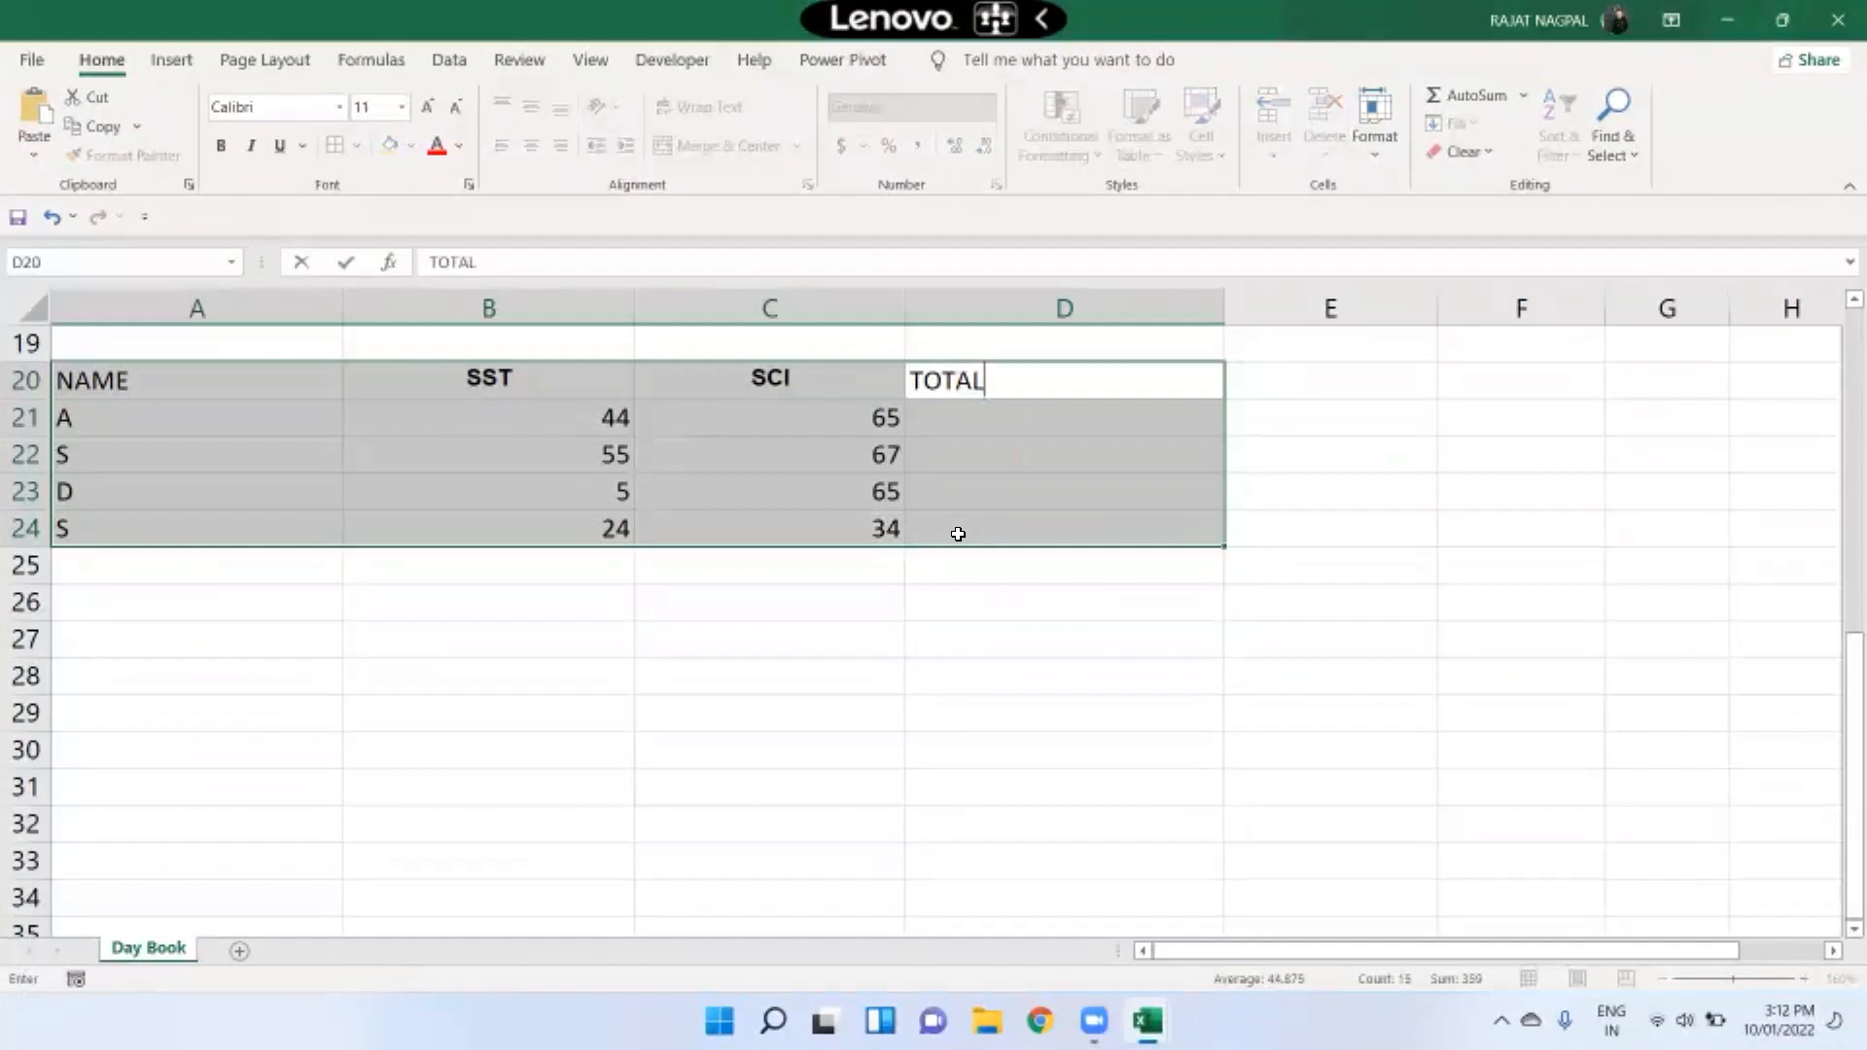
key(Return)
key(alt+equal)
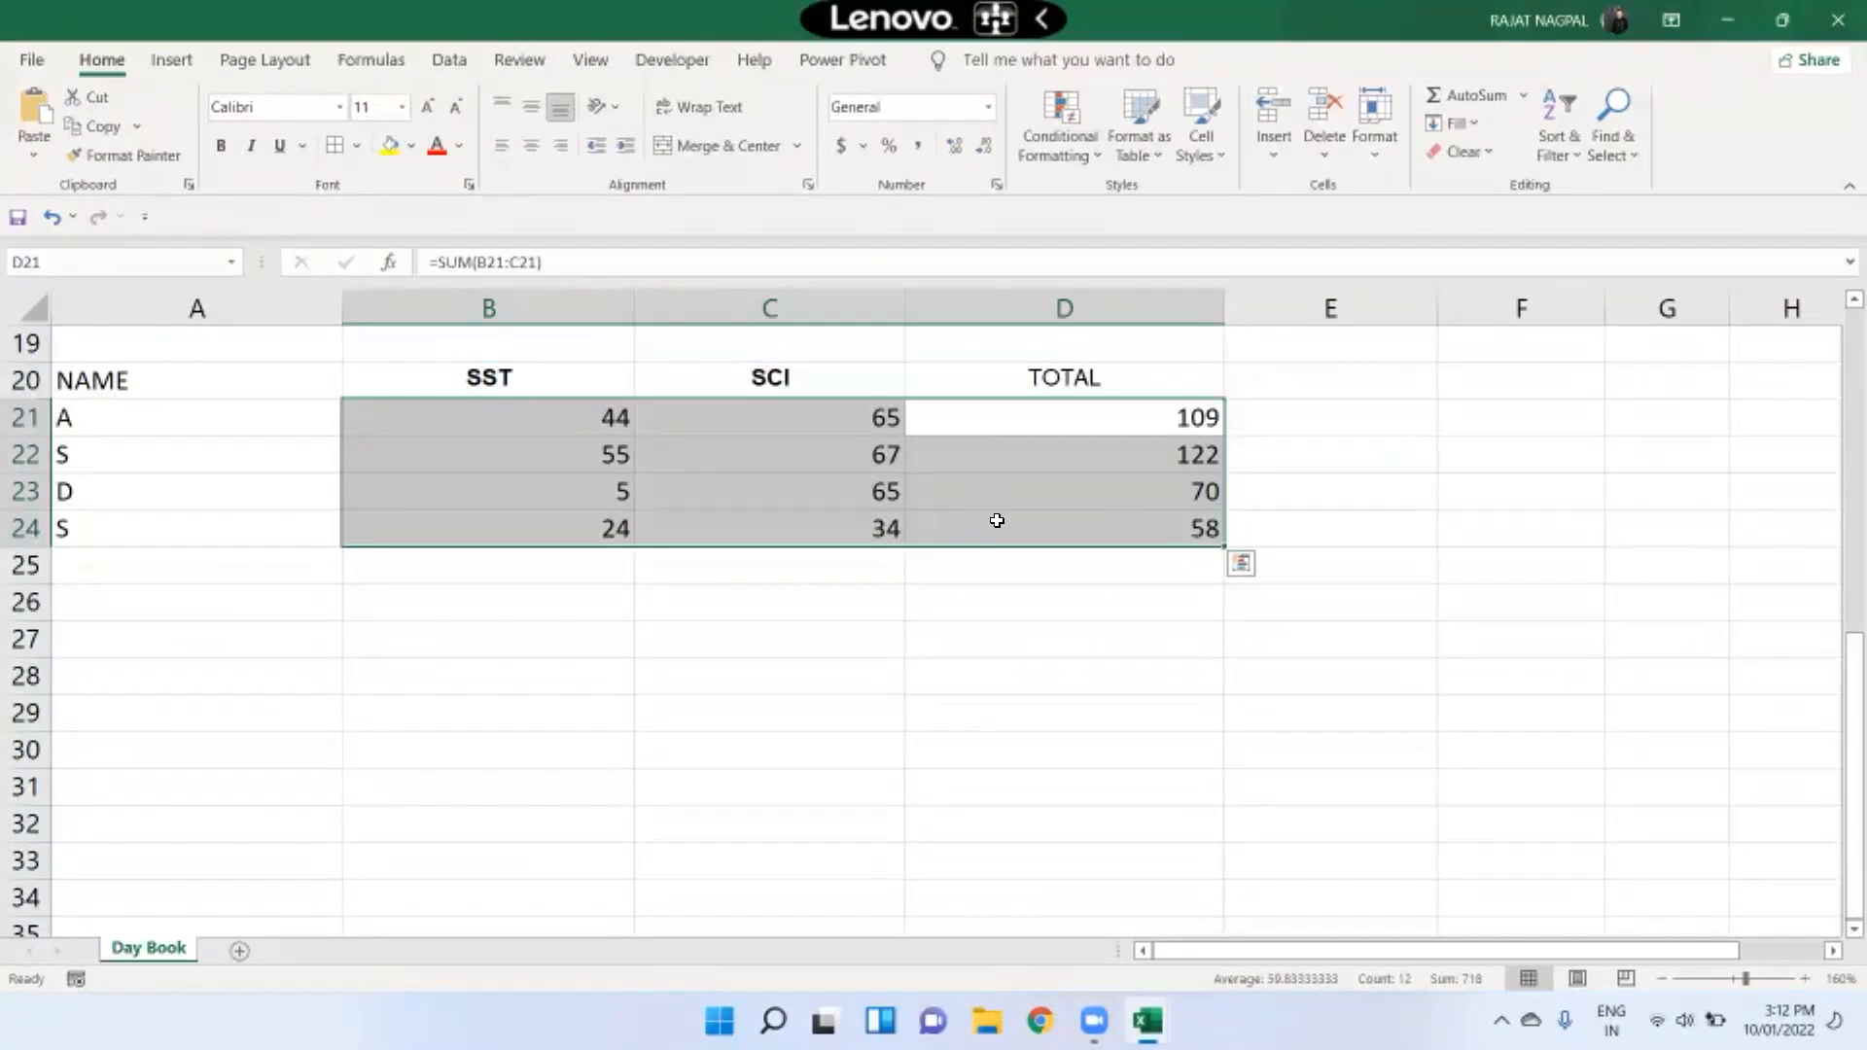
Change the SST mark for name D in B23 to 56
click(783, 500)
click(580, 483)
text(56)
key(Return)
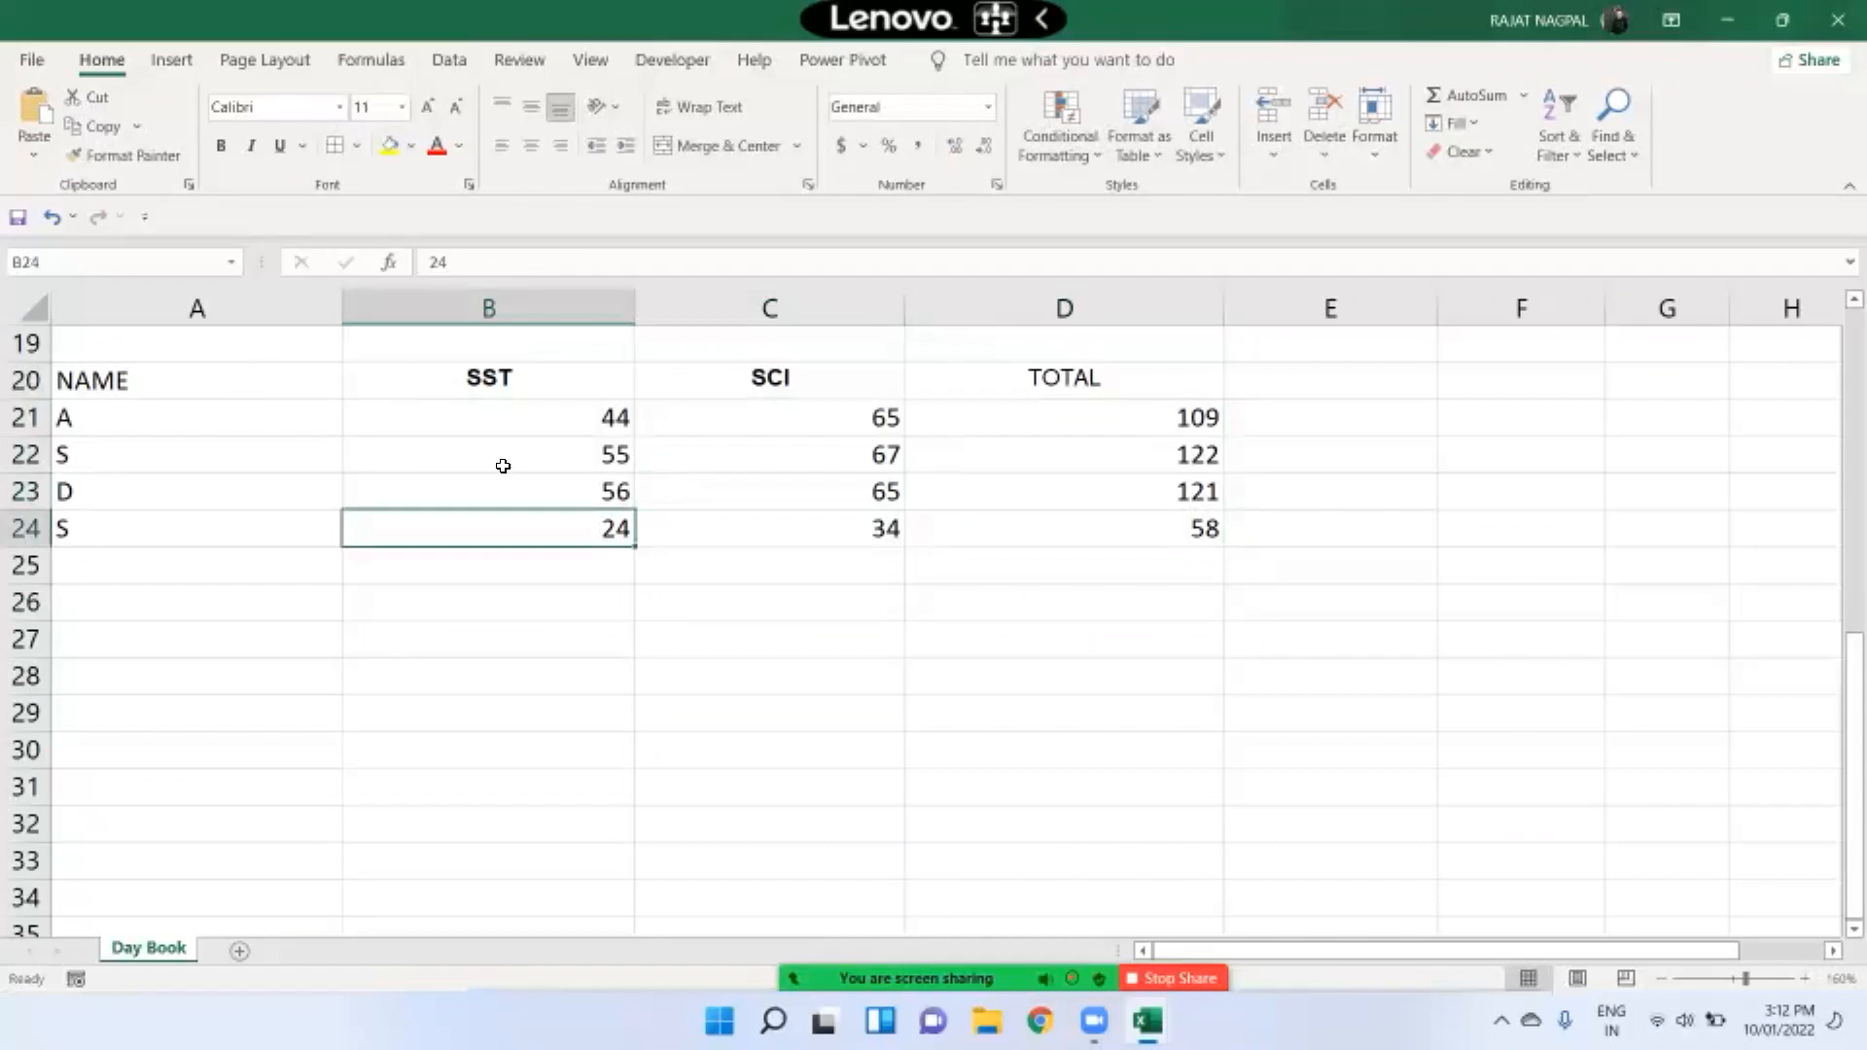
Delete the row totals in D21:D24 under the TOTAL heading
drag(224, 419, 528, 473)
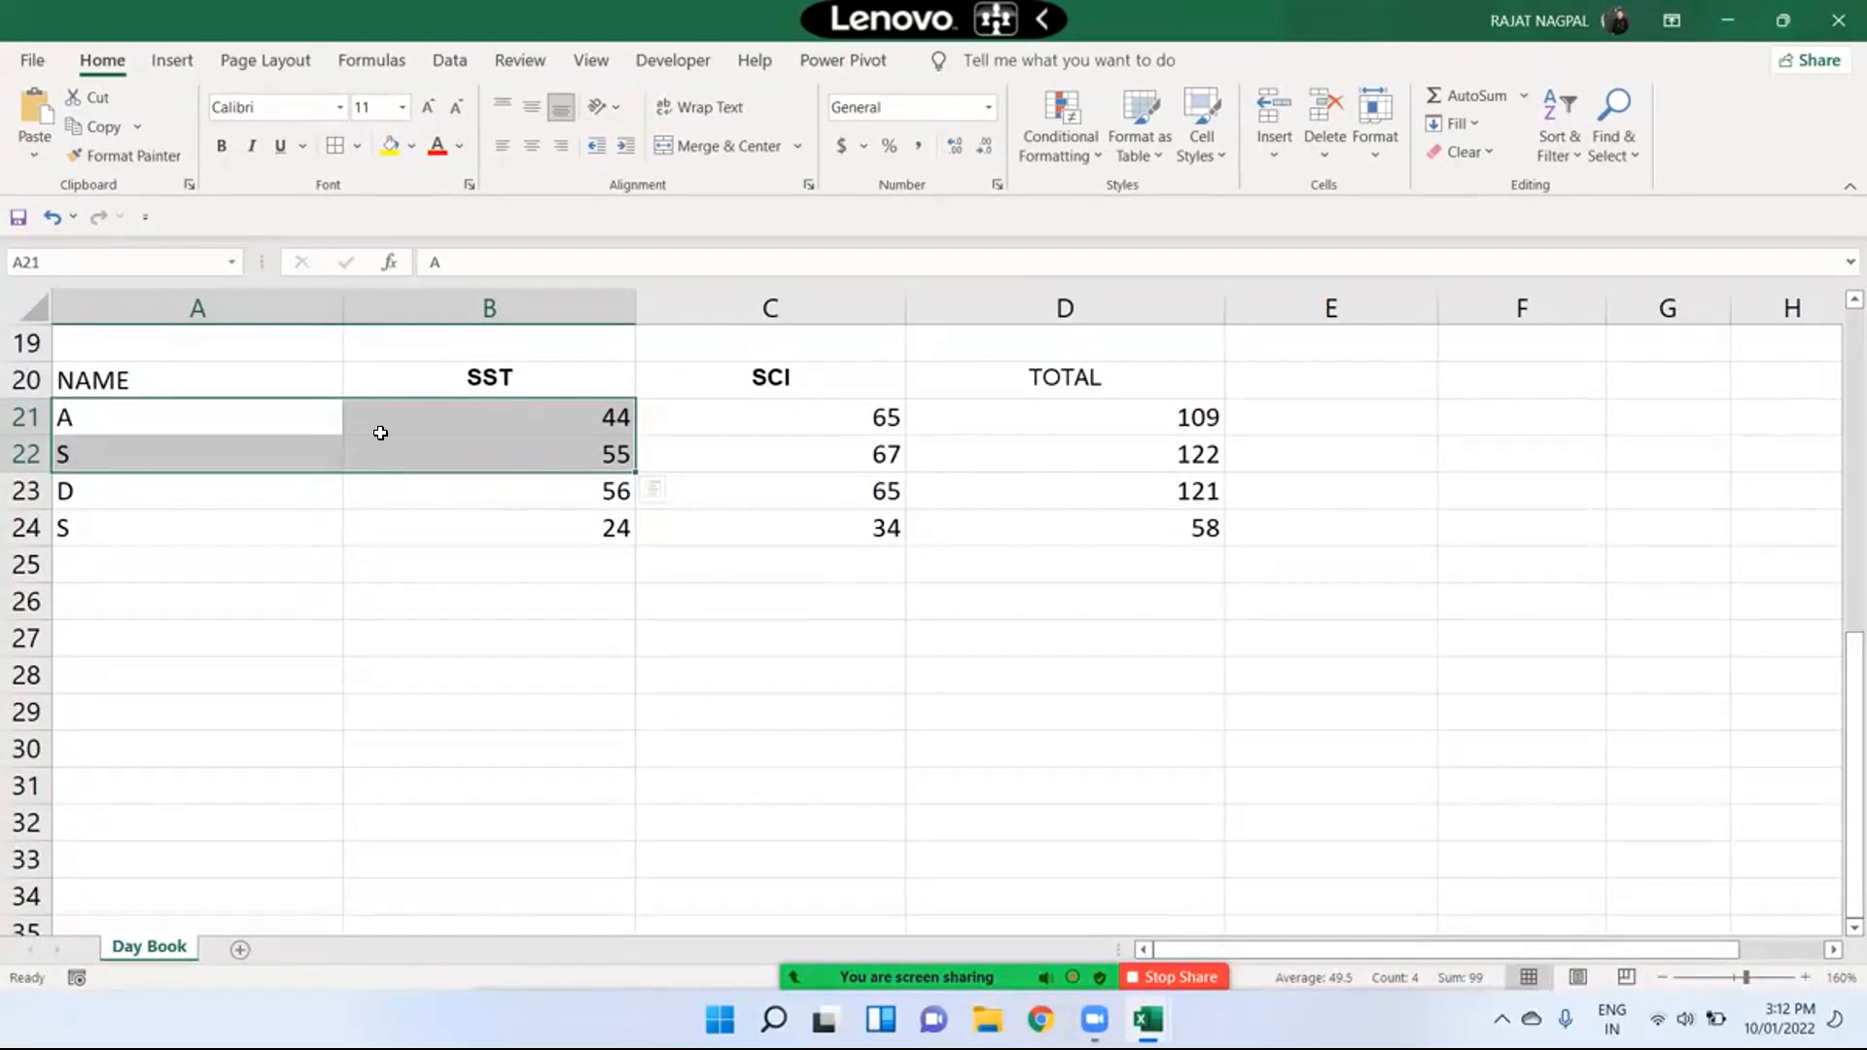
click(348, 439)
drag(208, 370, 1070, 566)
drag(1067, 413, 1074, 528)
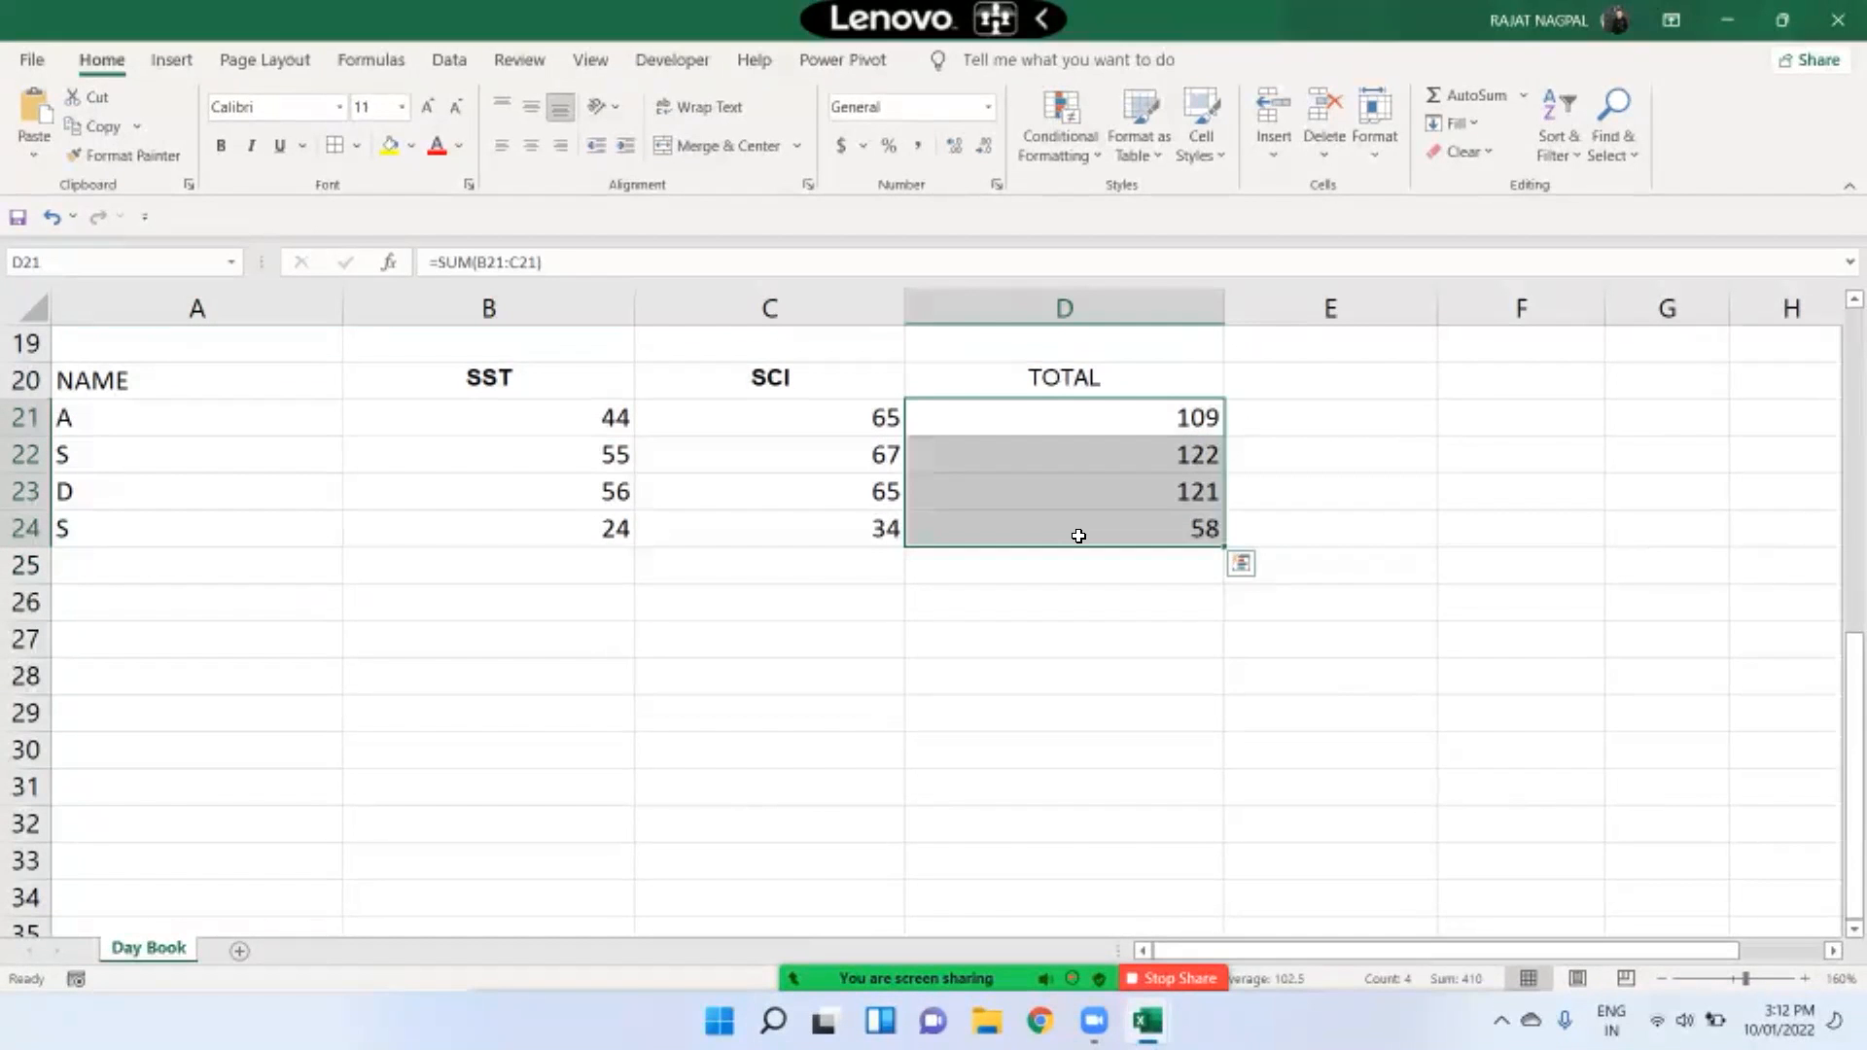
key(Delete)
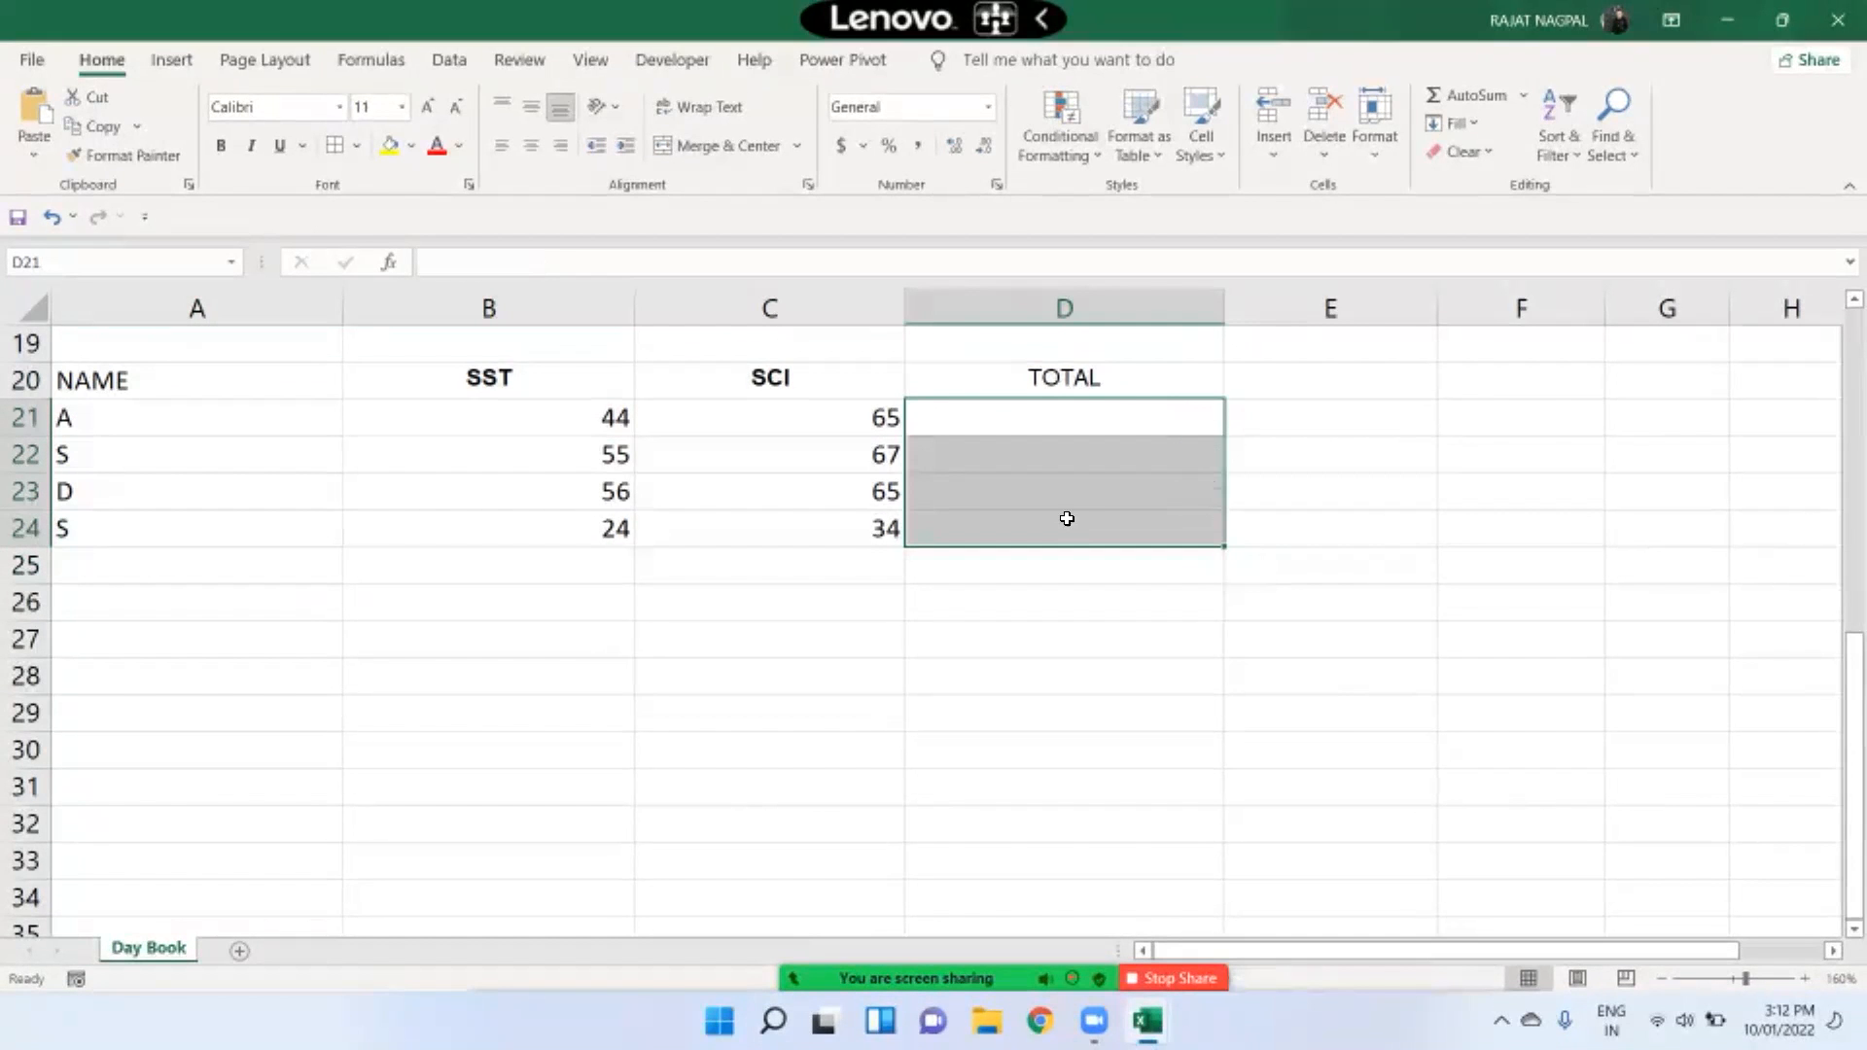
Fill D21:D24 with AutoSum totals of each row's SST and SCI marks
click(566, 420)
click(750, 422)
click(601, 422)
click(733, 416)
click(930, 417)
drag(596, 428, 747, 530)
drag(1018, 406, 1034, 542)
drag(971, 418, 1018, 556)
click(1465, 97)
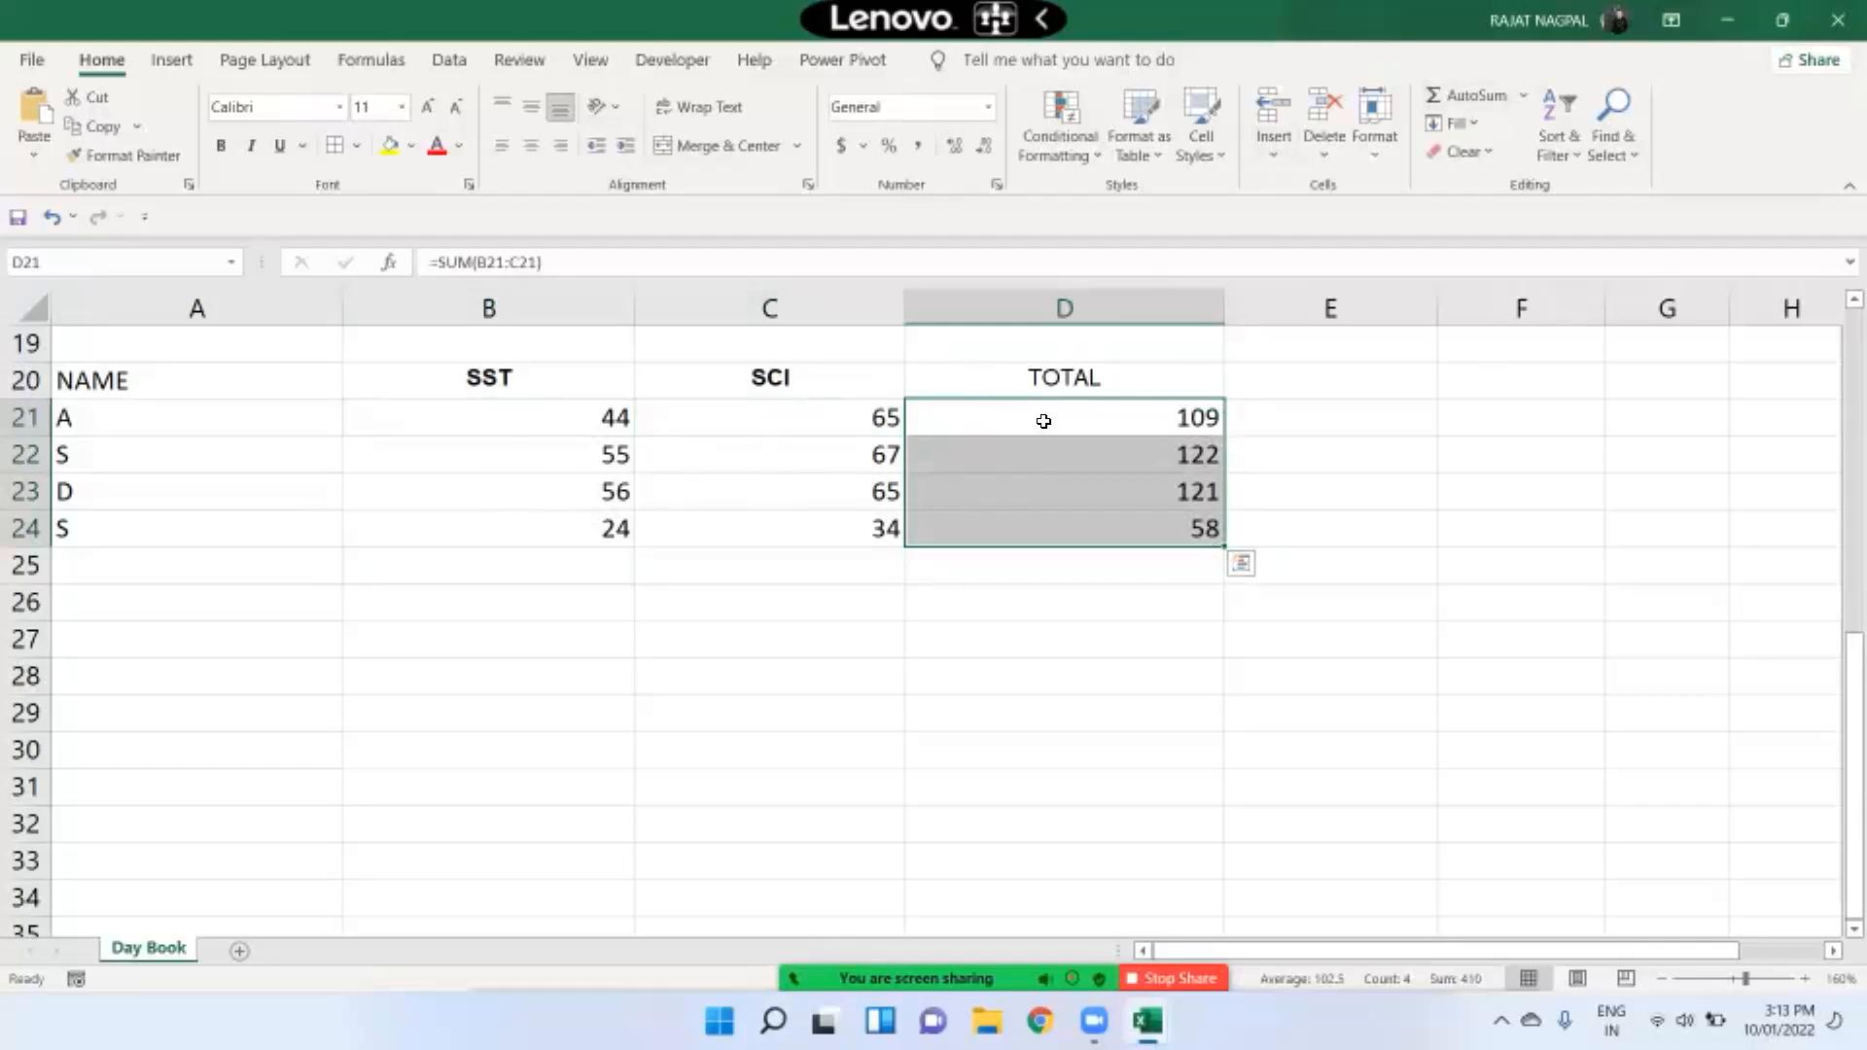
click(1524, 95)
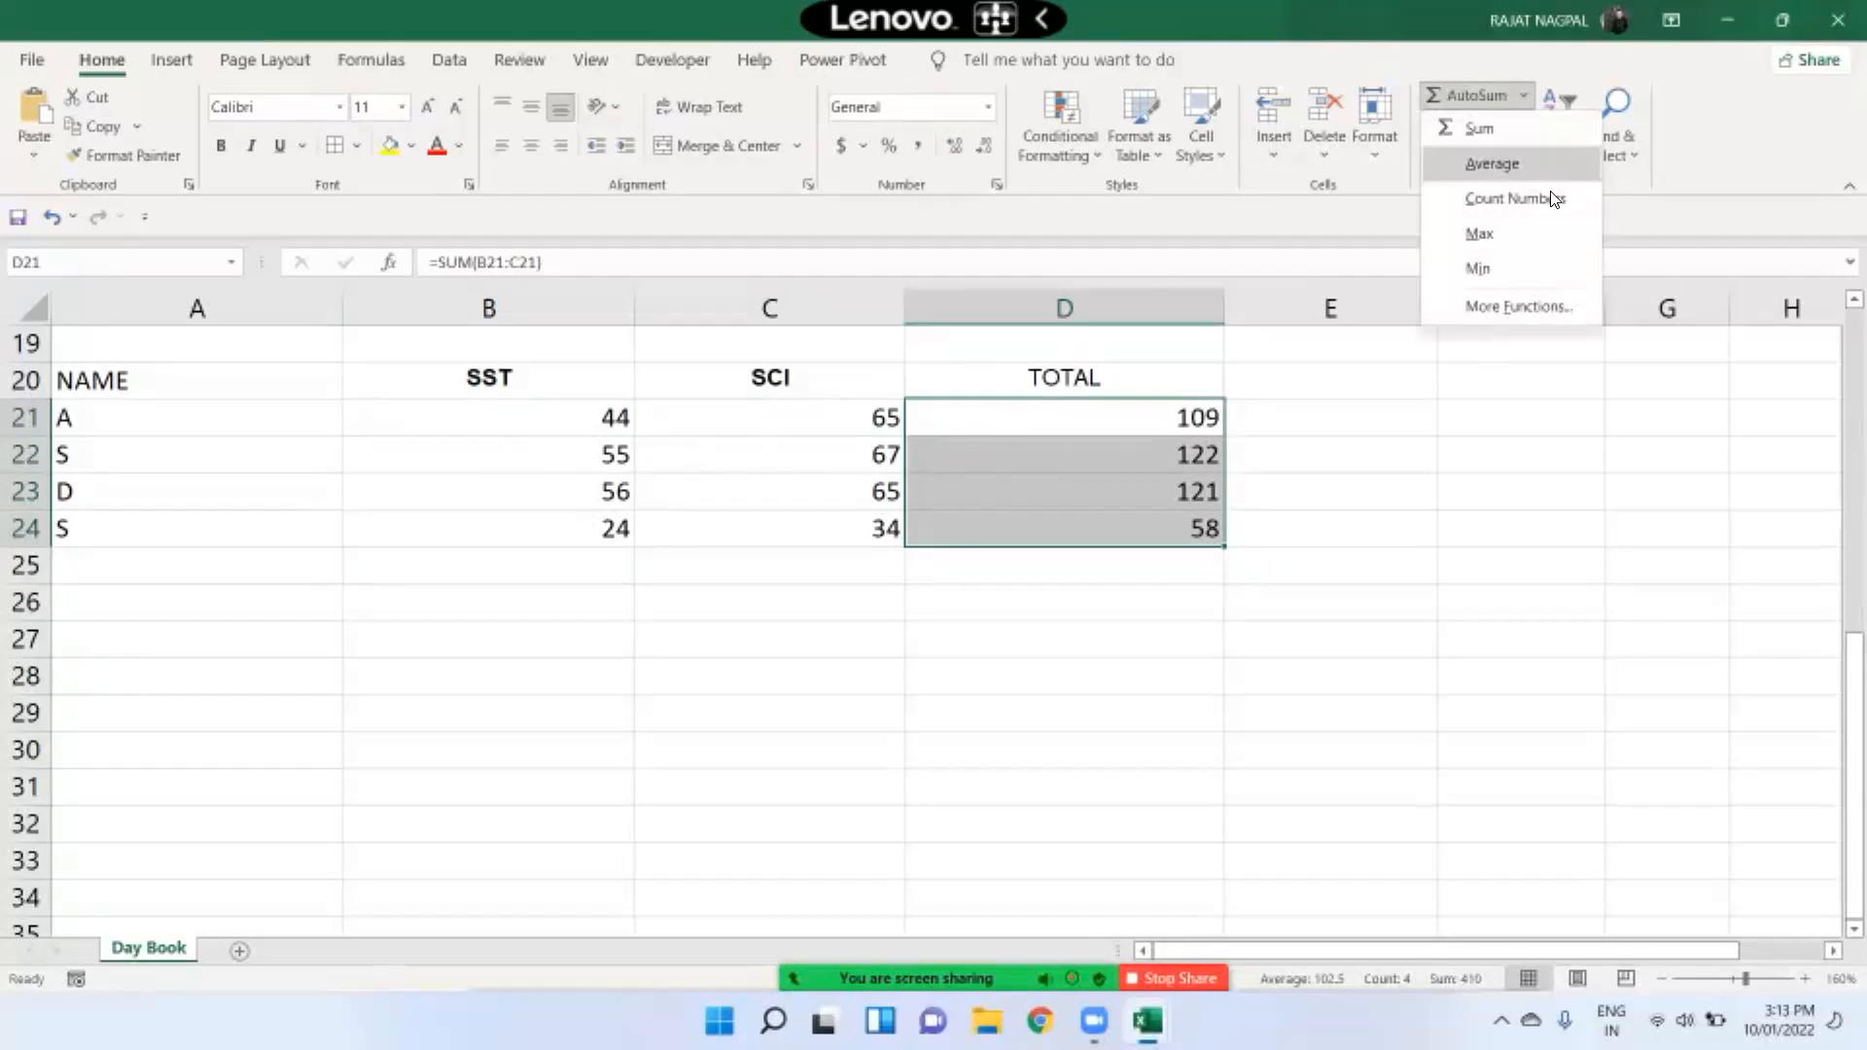
click(1153, 421)
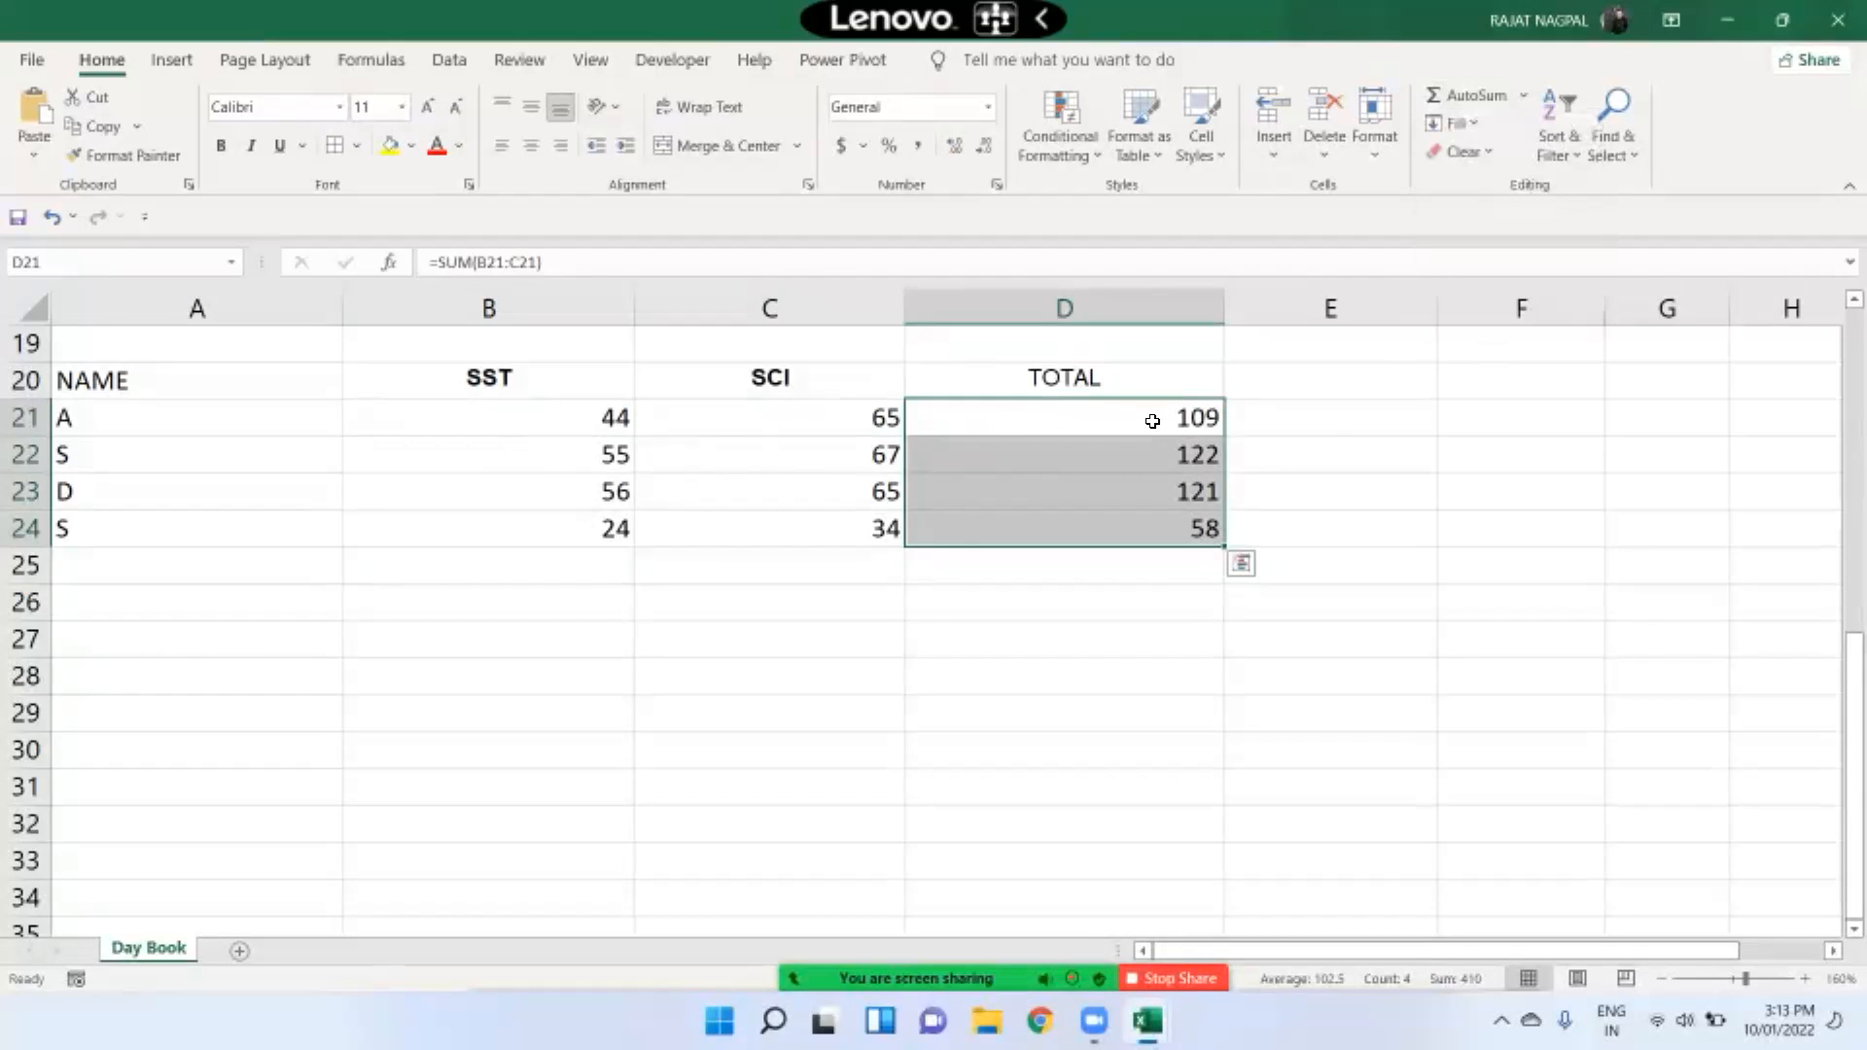
Clear the totals from D21:D24 and replace the heading in D20 with AVERAGE
drag(1143, 421, 1158, 542)
key(Delete)
click(1110, 379)
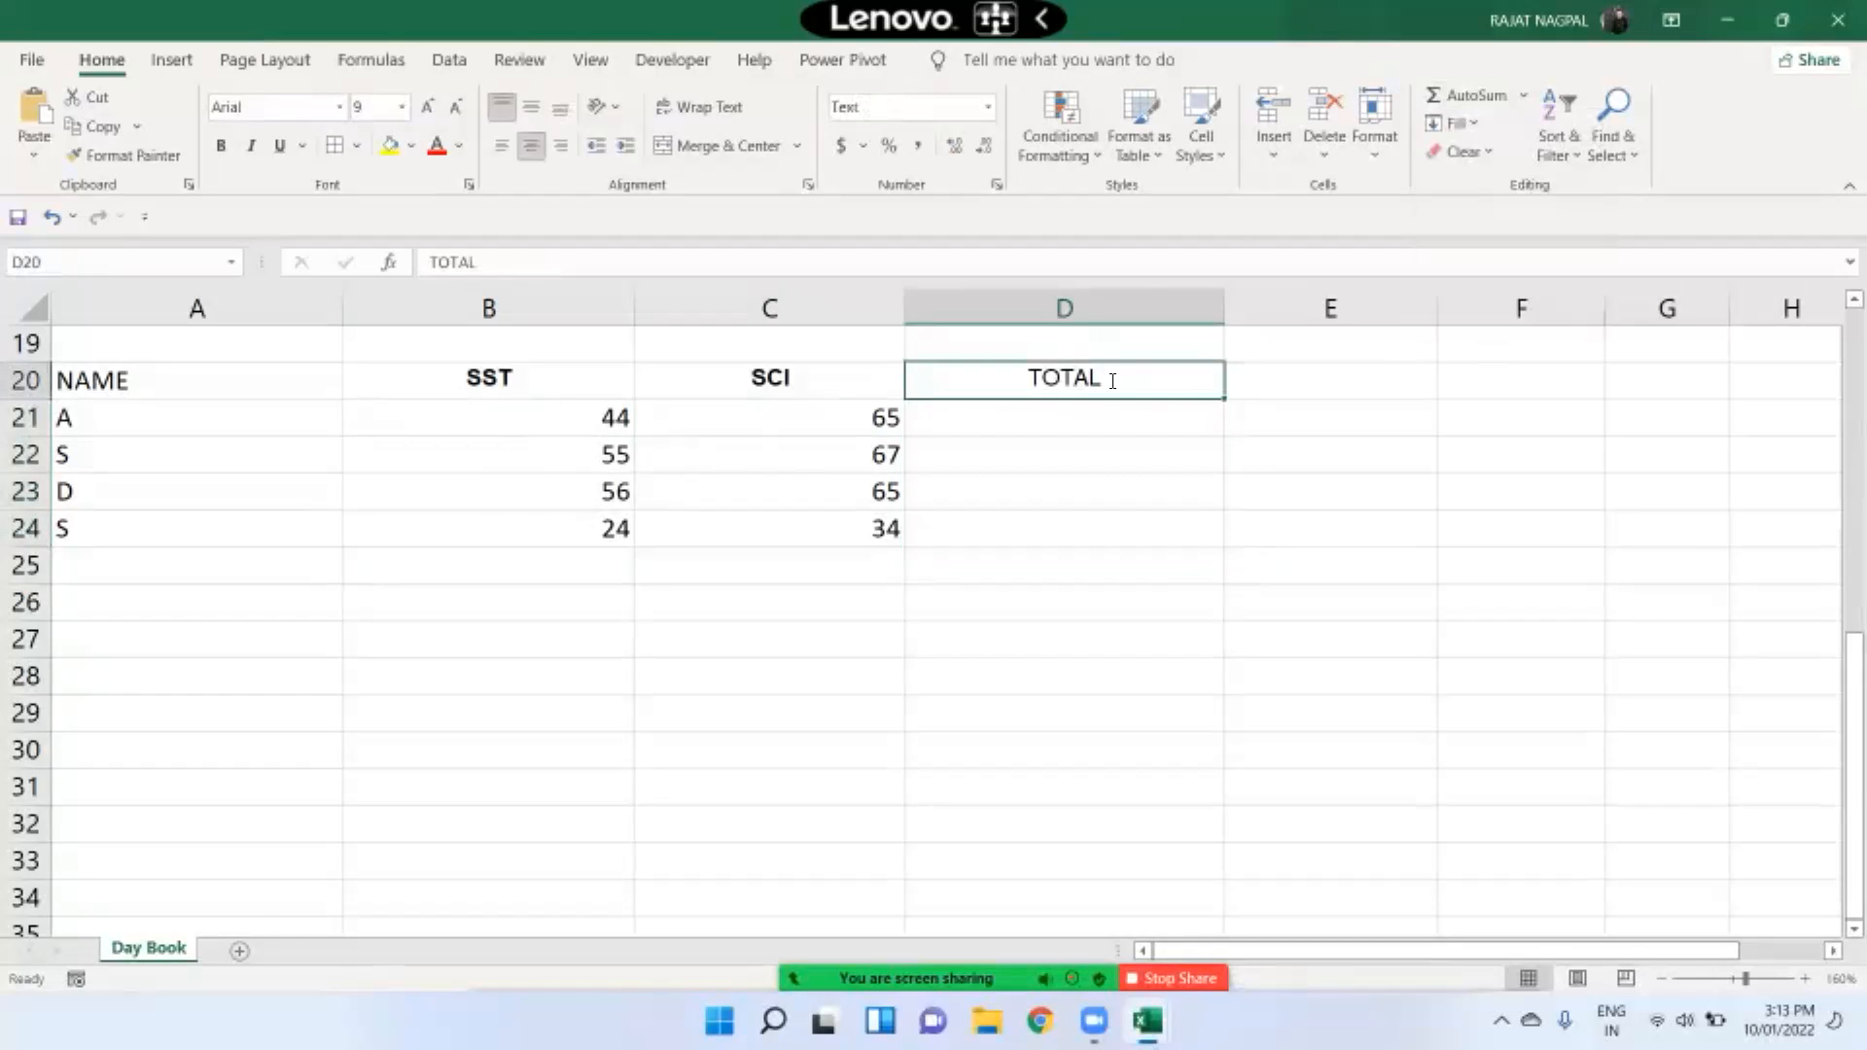
text(AVERAGE)
key(Return)
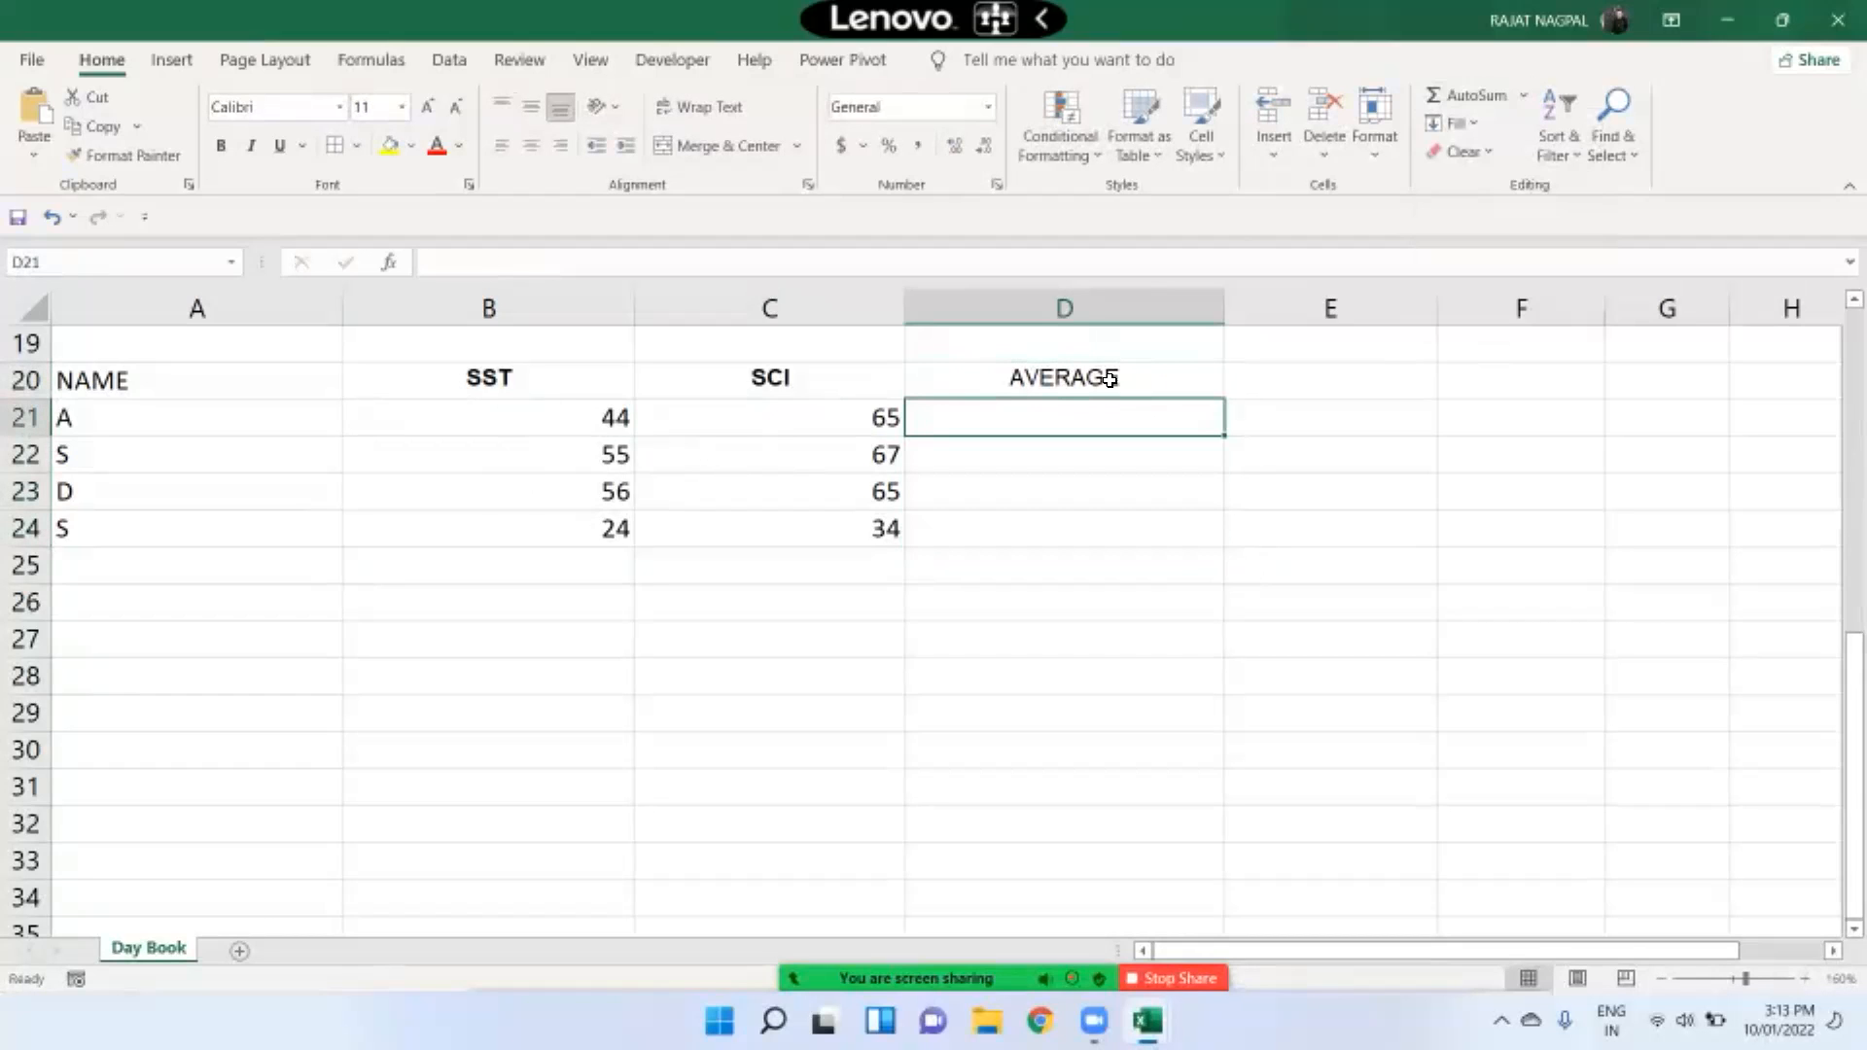
Fill D21:D24 with the Average function over each row's SST and SCI marks
key(shift+Down)
key(shift+Down)
key(shift+Down)
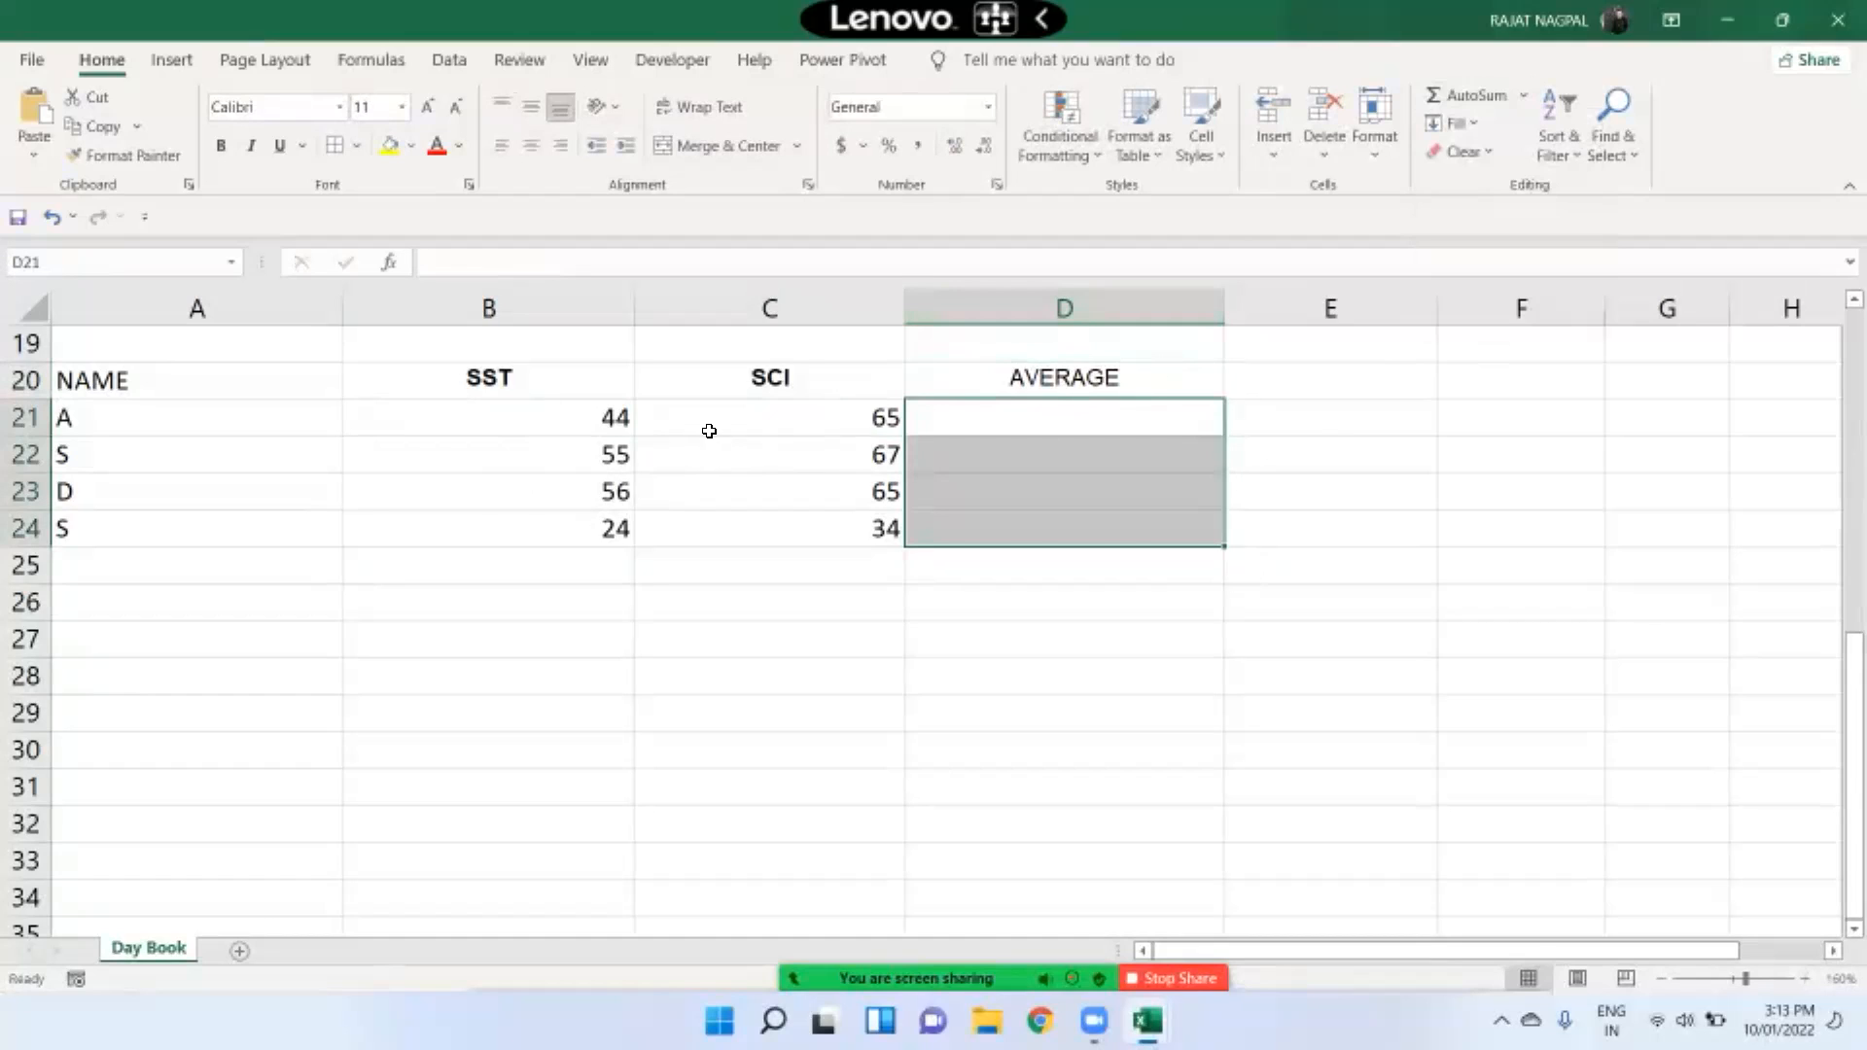
click(1524, 95)
click(1517, 167)
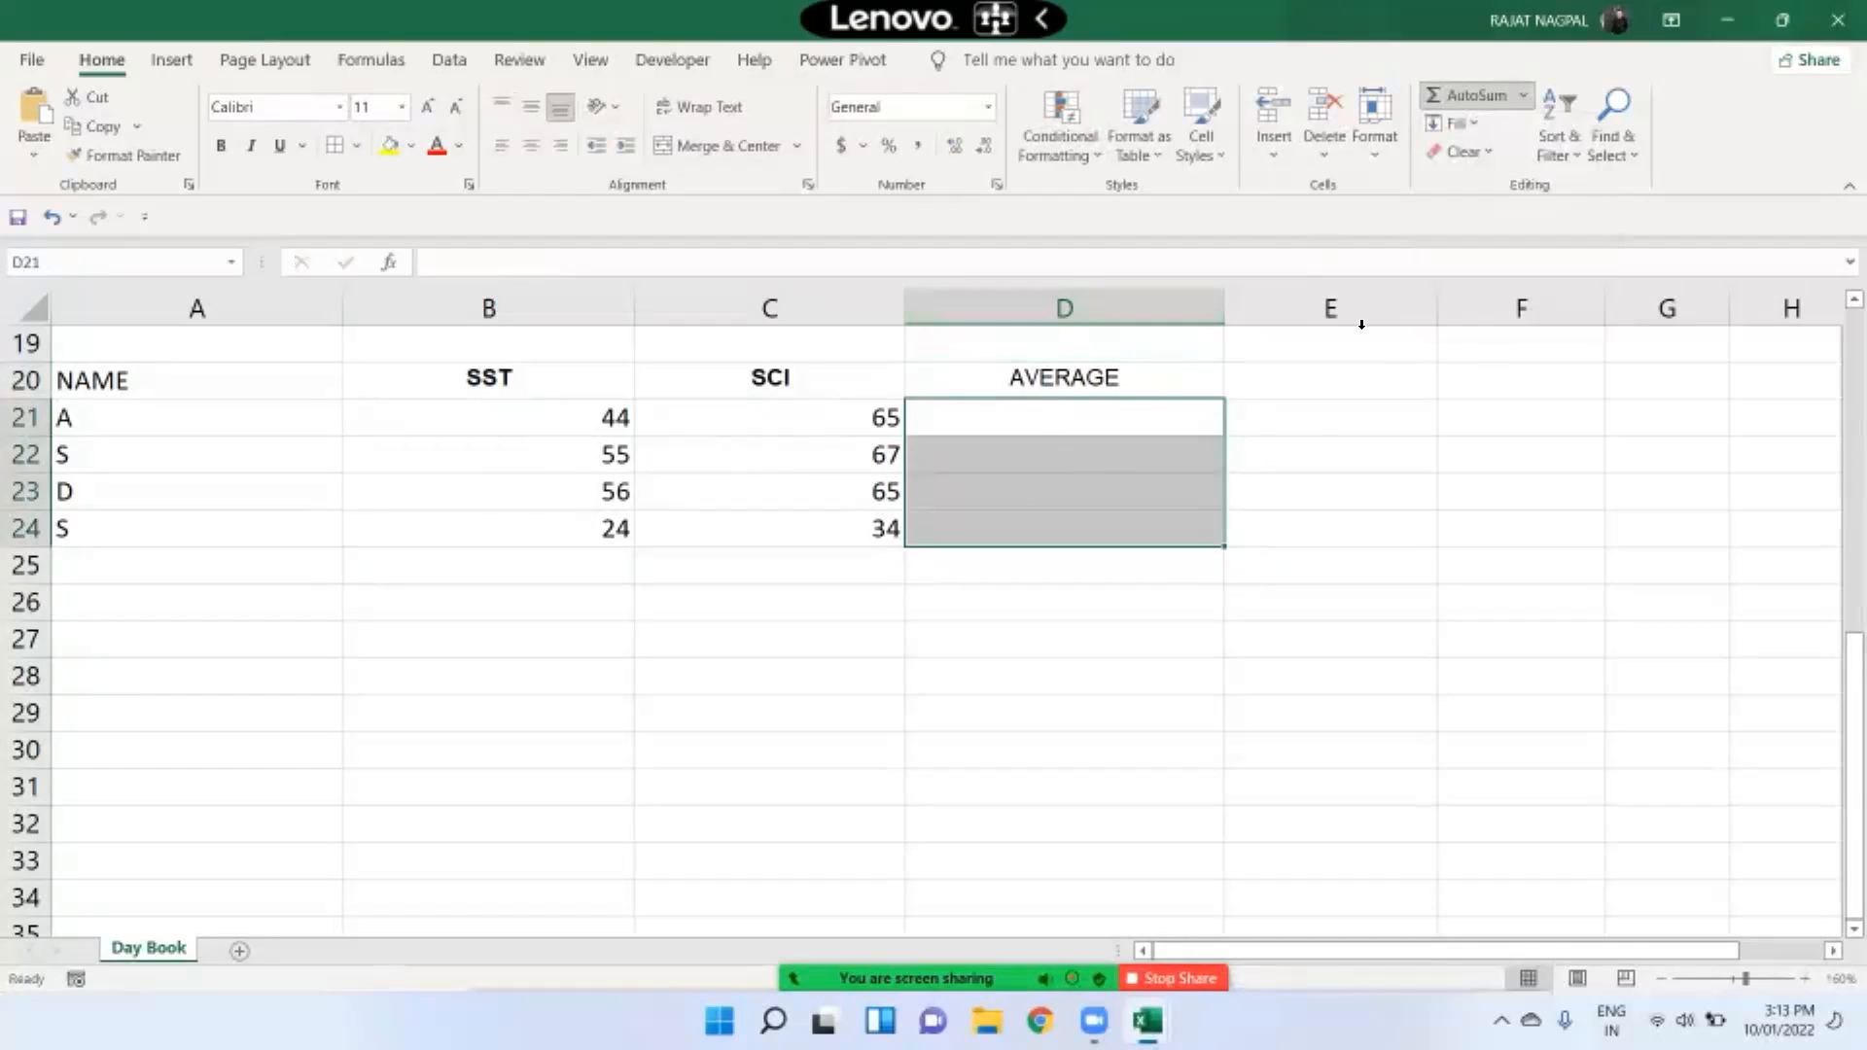
drag(560, 422, 823, 416)
drag(1098, 419, 1094, 525)
drag(1109, 419, 988, 516)
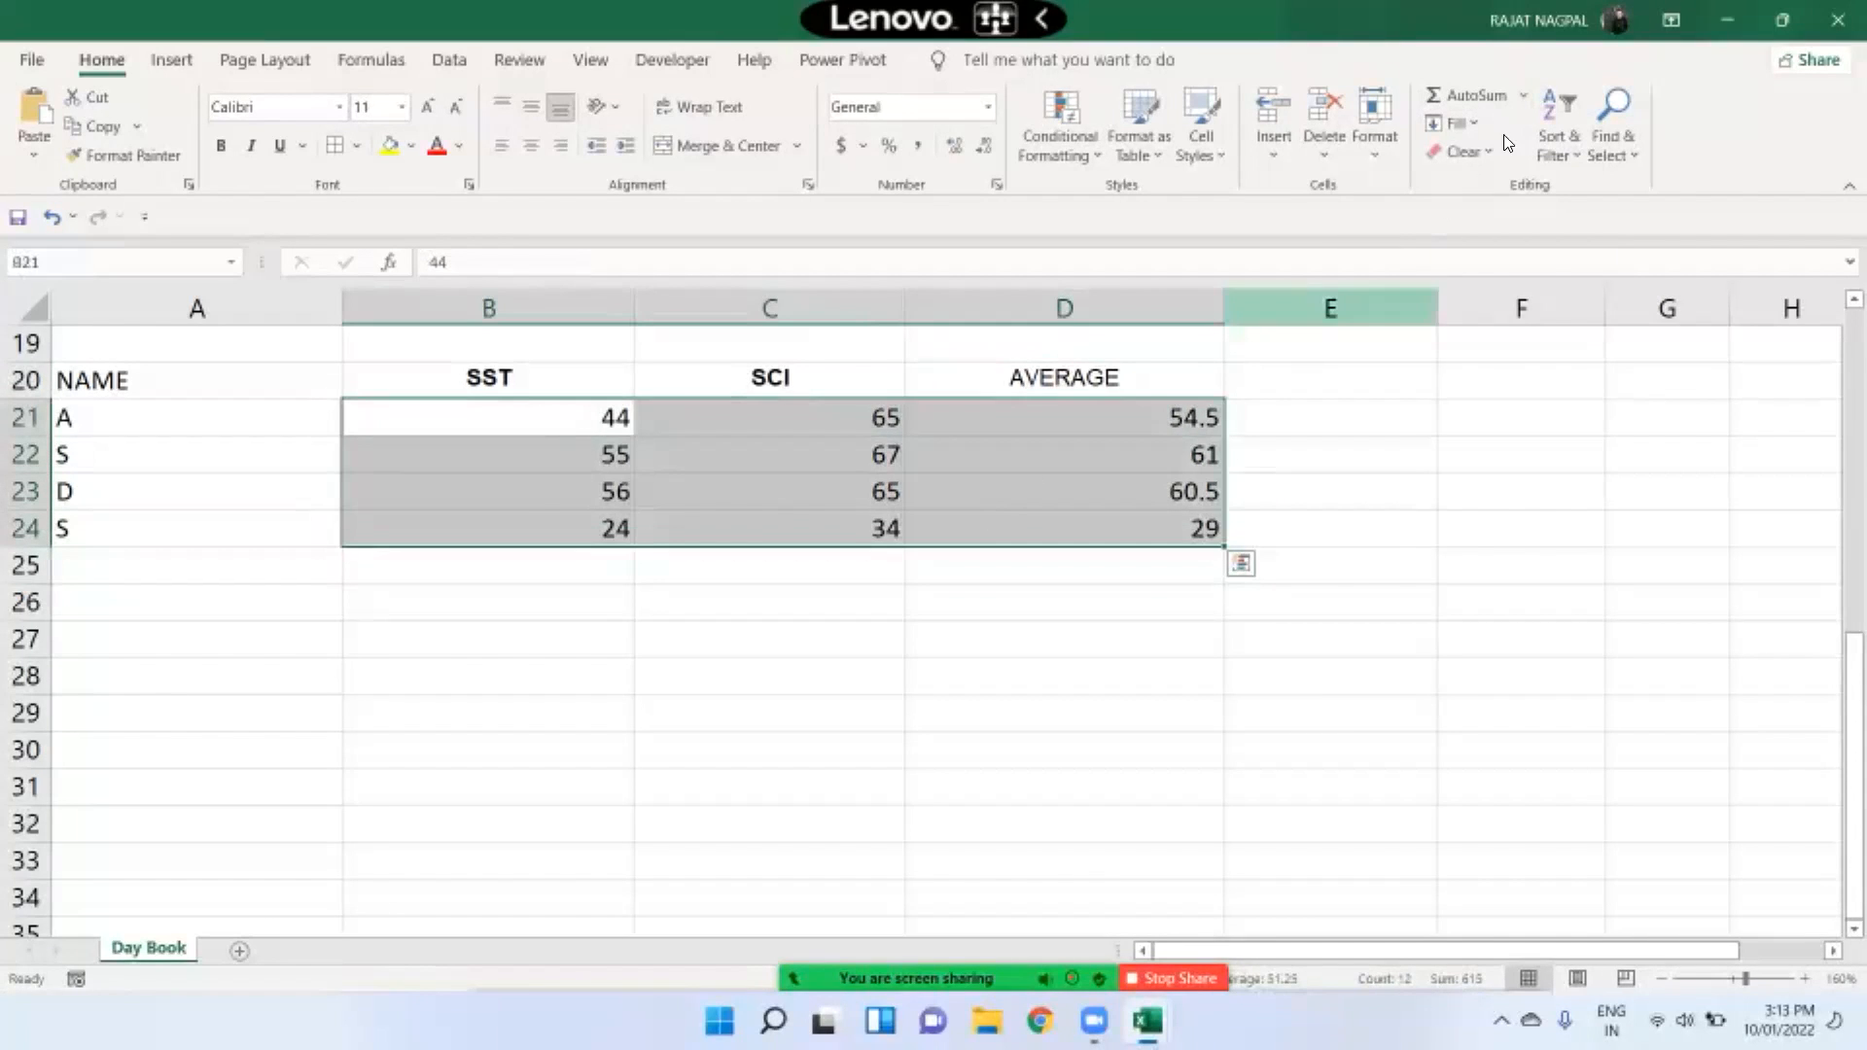
click(1523, 94)
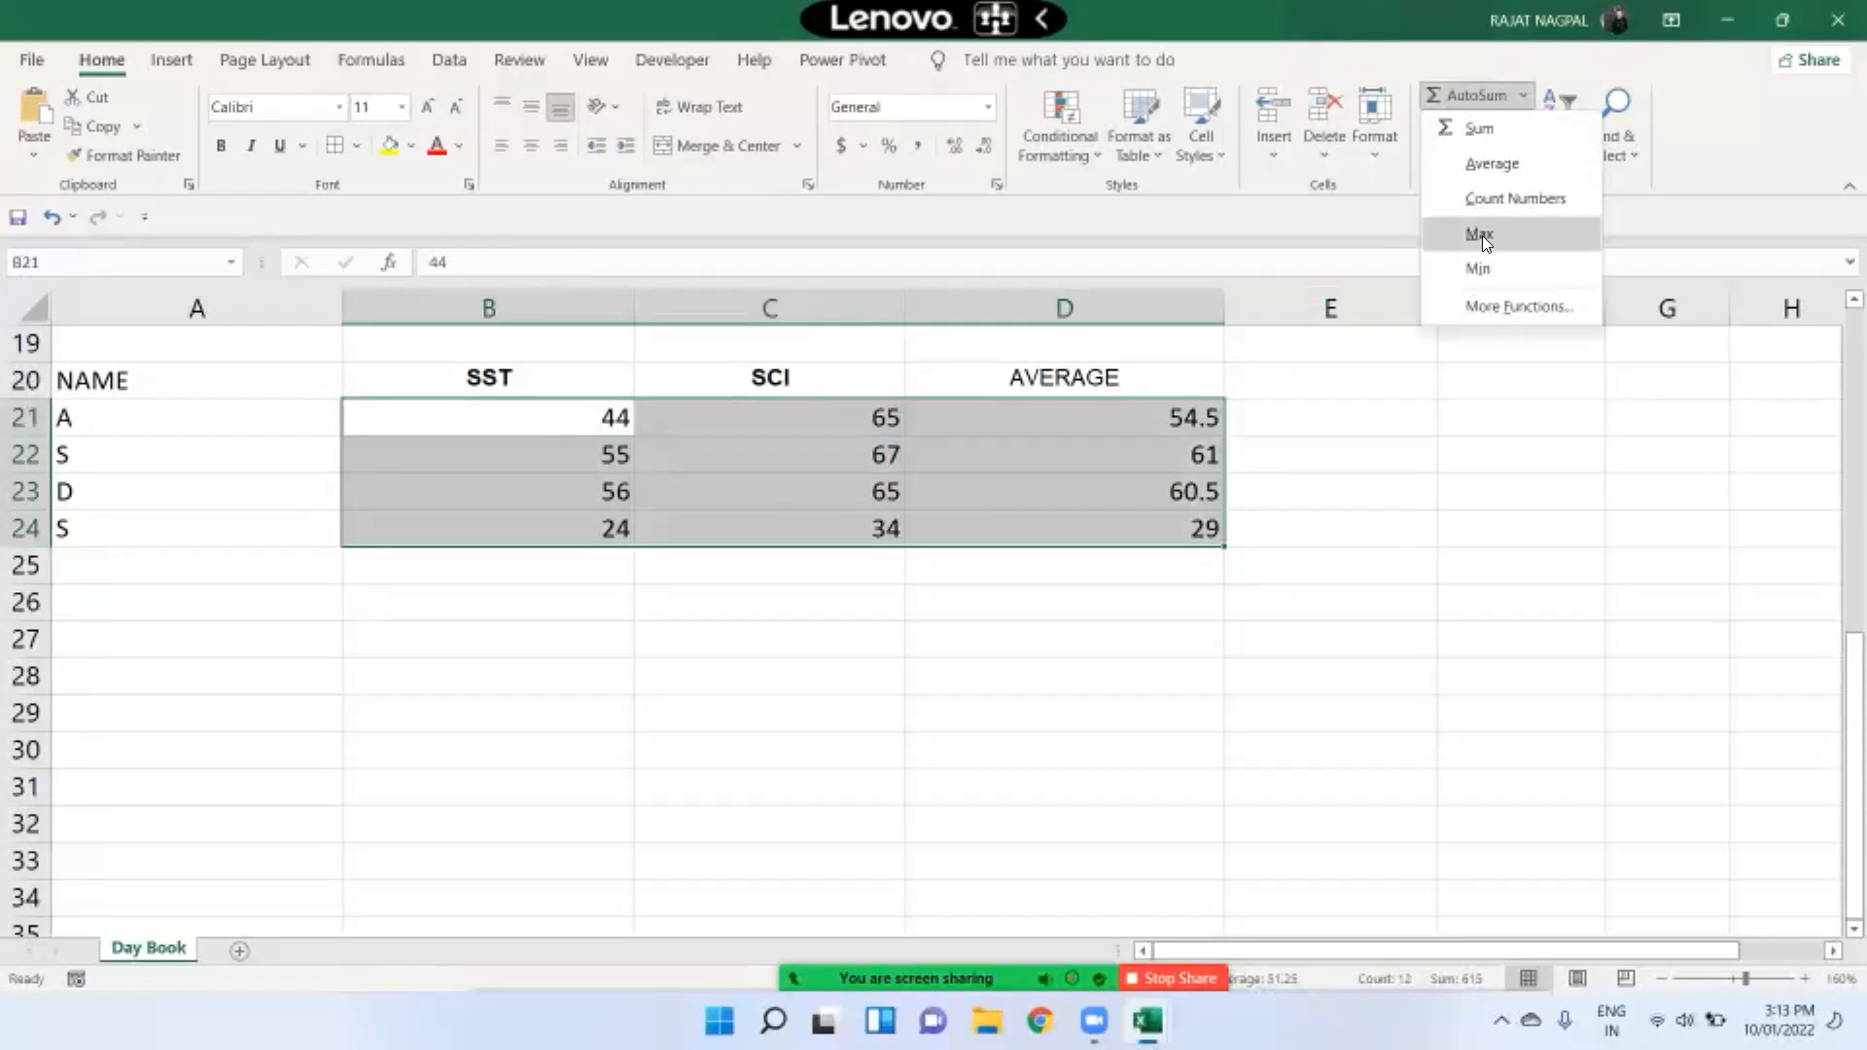
click(521, 560)
click(521, 560)
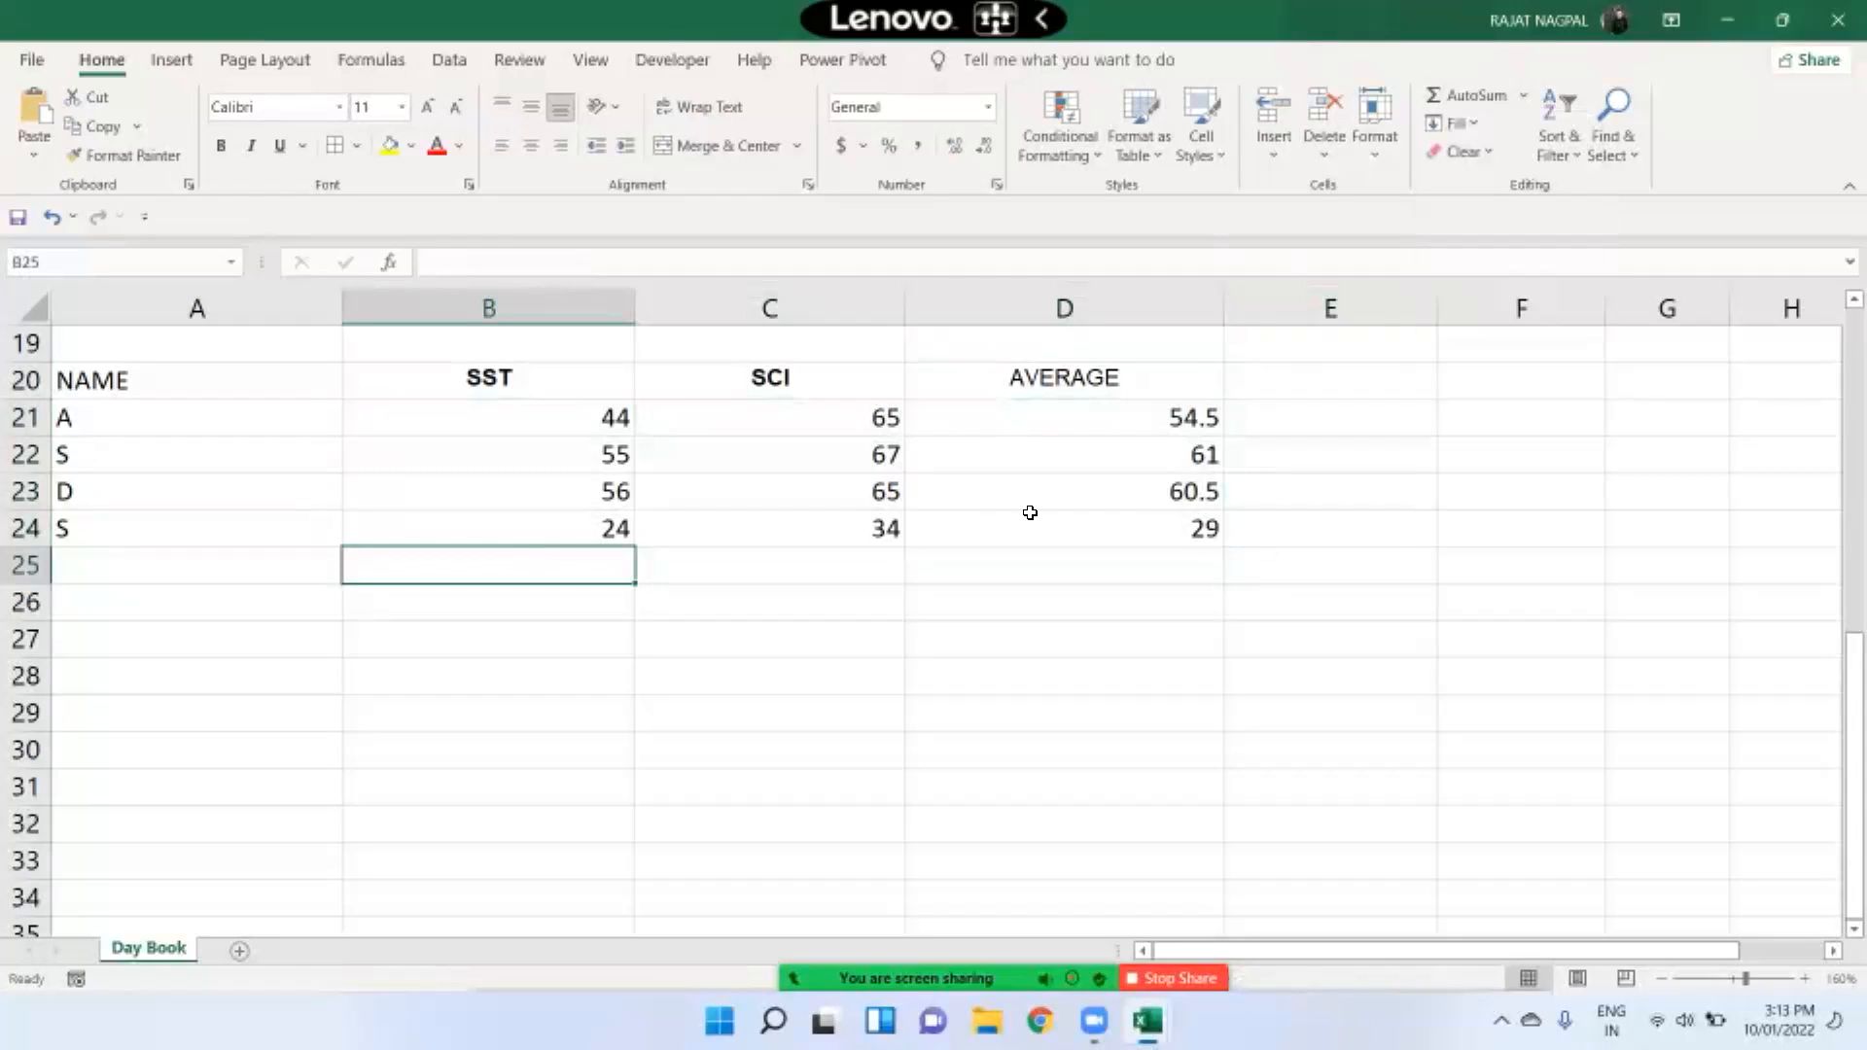
drag(484, 412, 500, 500)
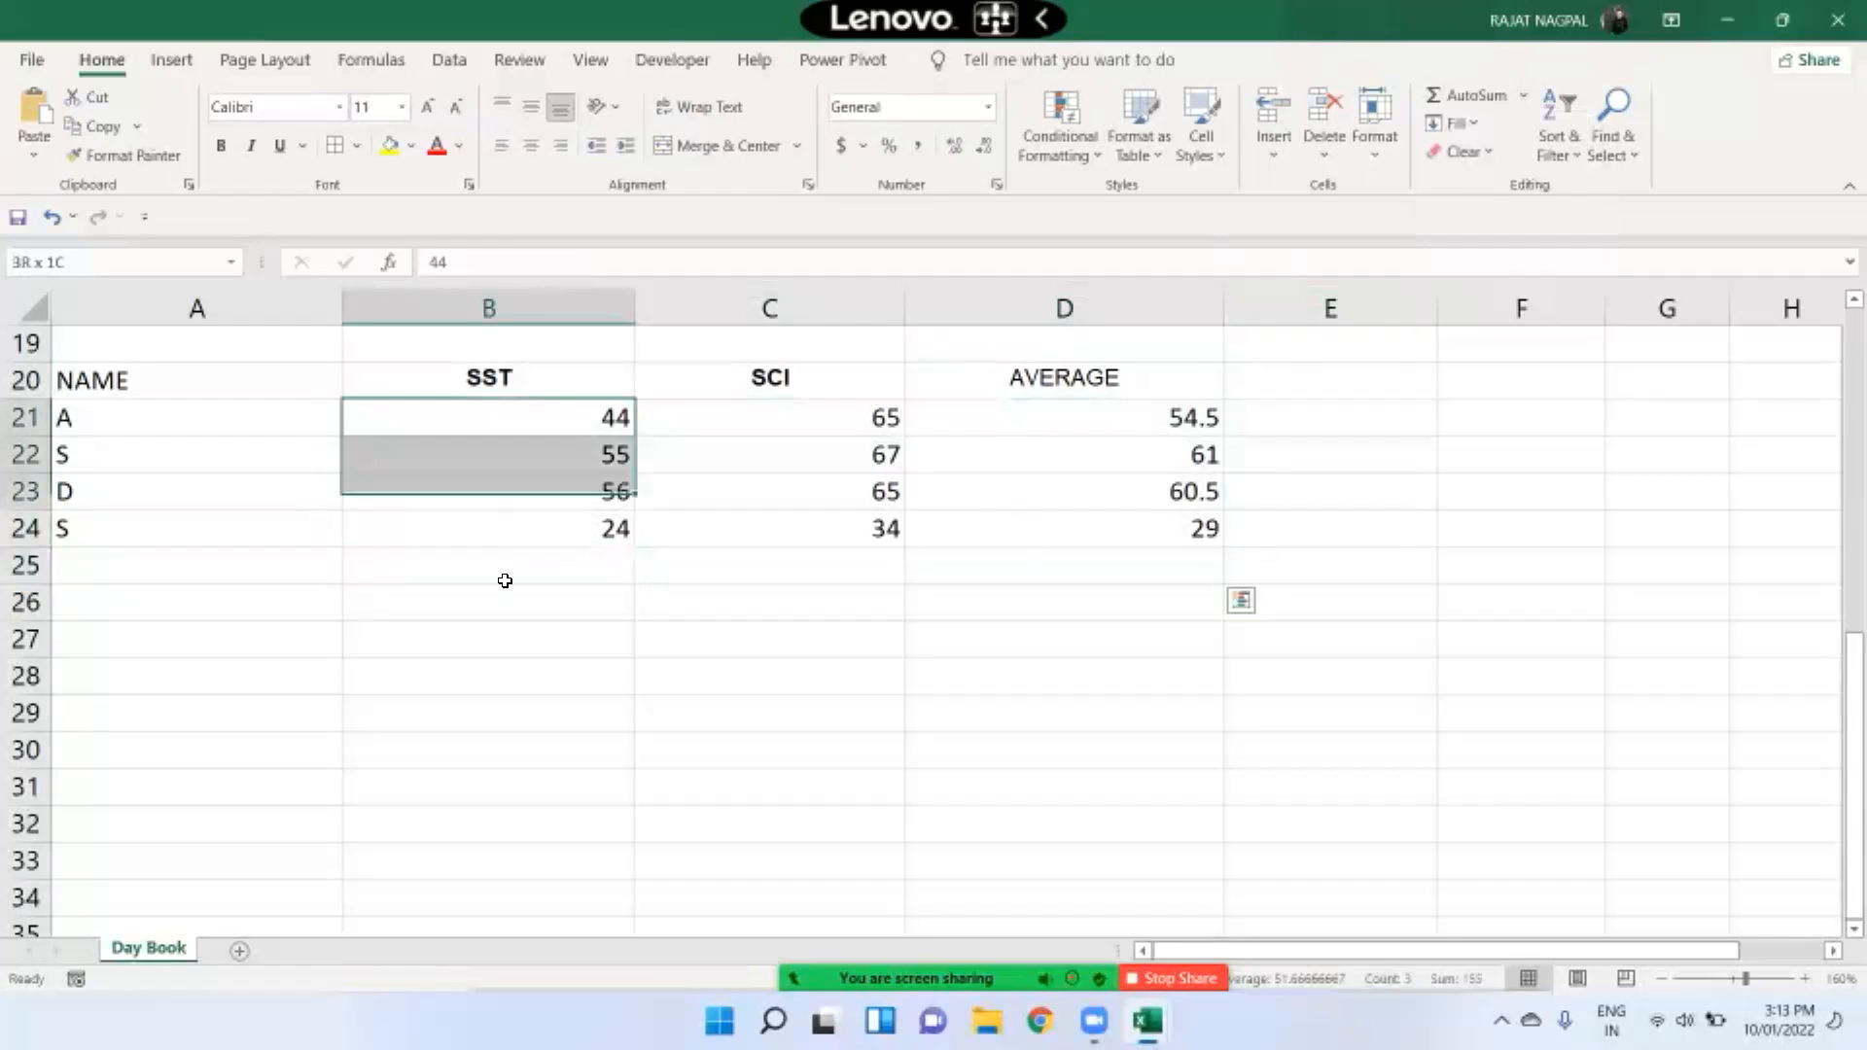
drag(505, 580, 515, 530)
Add another row of marks below the table, with 56 in B25 and 67 in C25
click(546, 556)
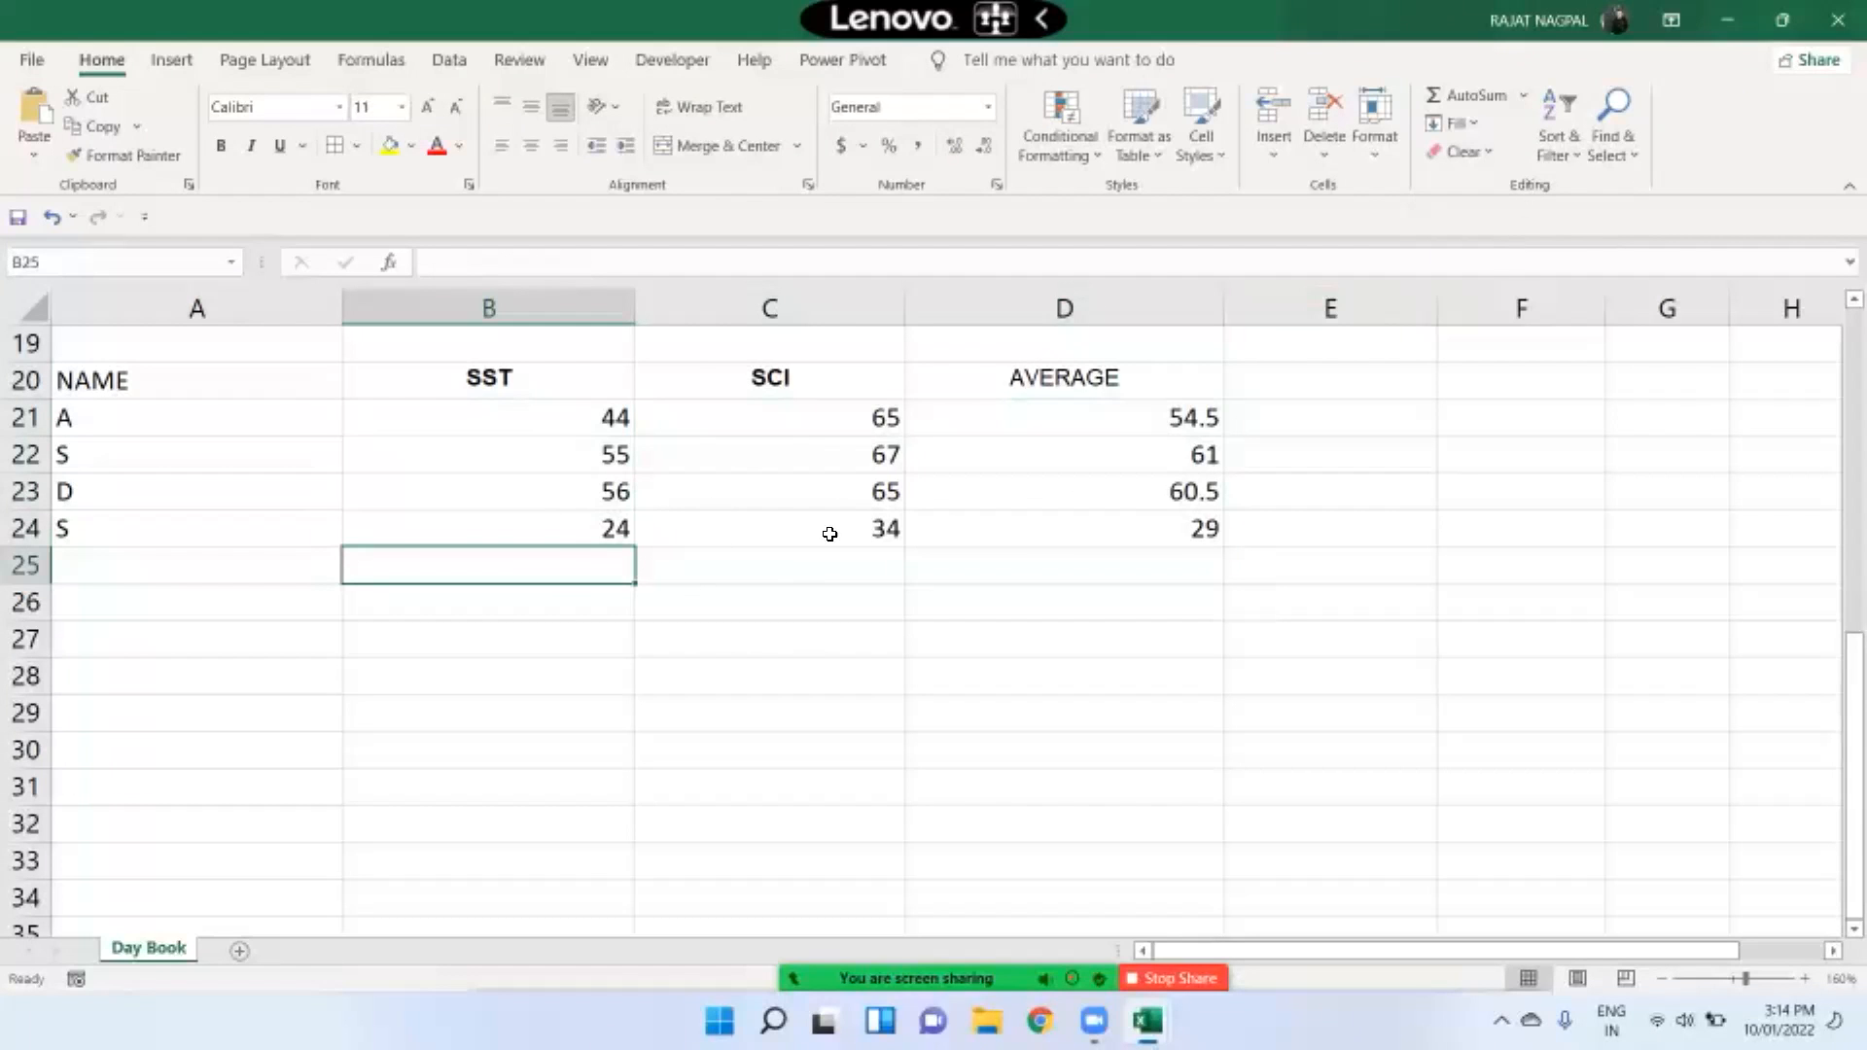
text(56)
key(Right)
text(67)
key(Return)
Insert the Min function in D25 over the averages, giving the formula =MIN(D21:D24)
drag(1033, 410, 1056, 541)
click(1055, 569)
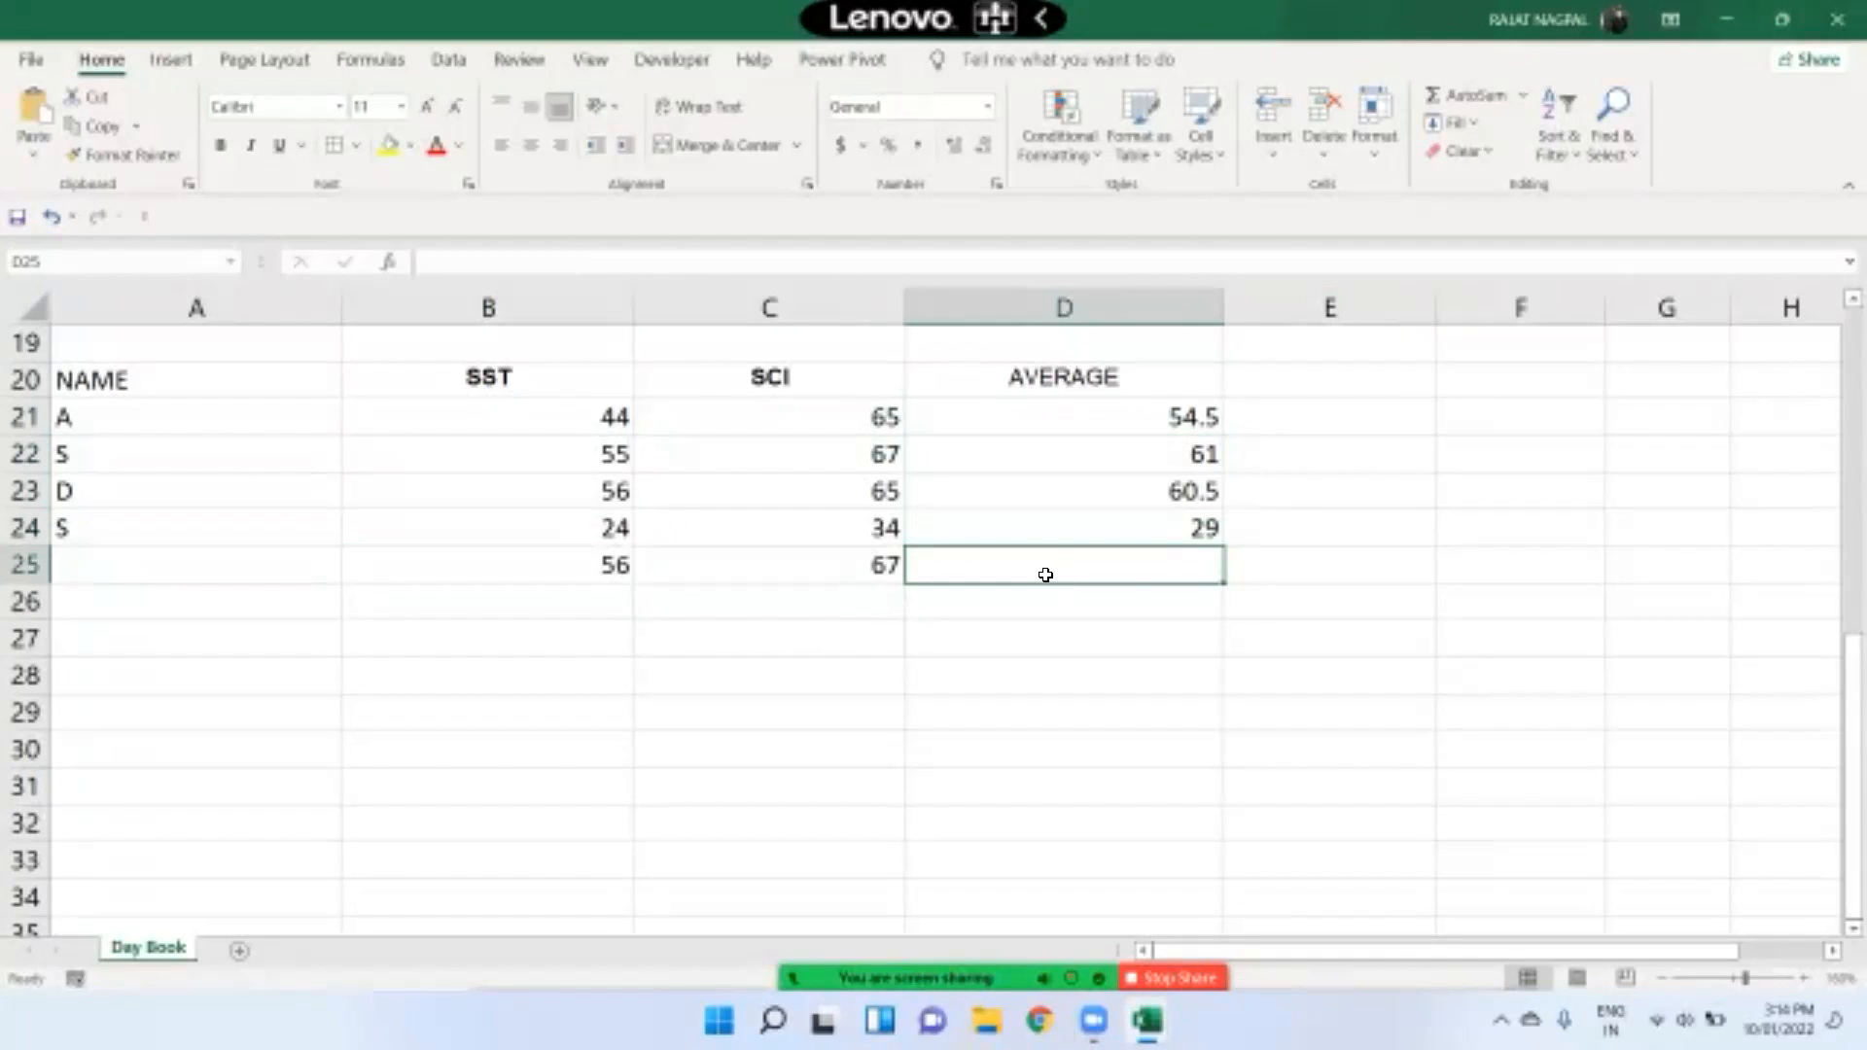
click(1100, 417)
drag(1099, 417, 1115, 529)
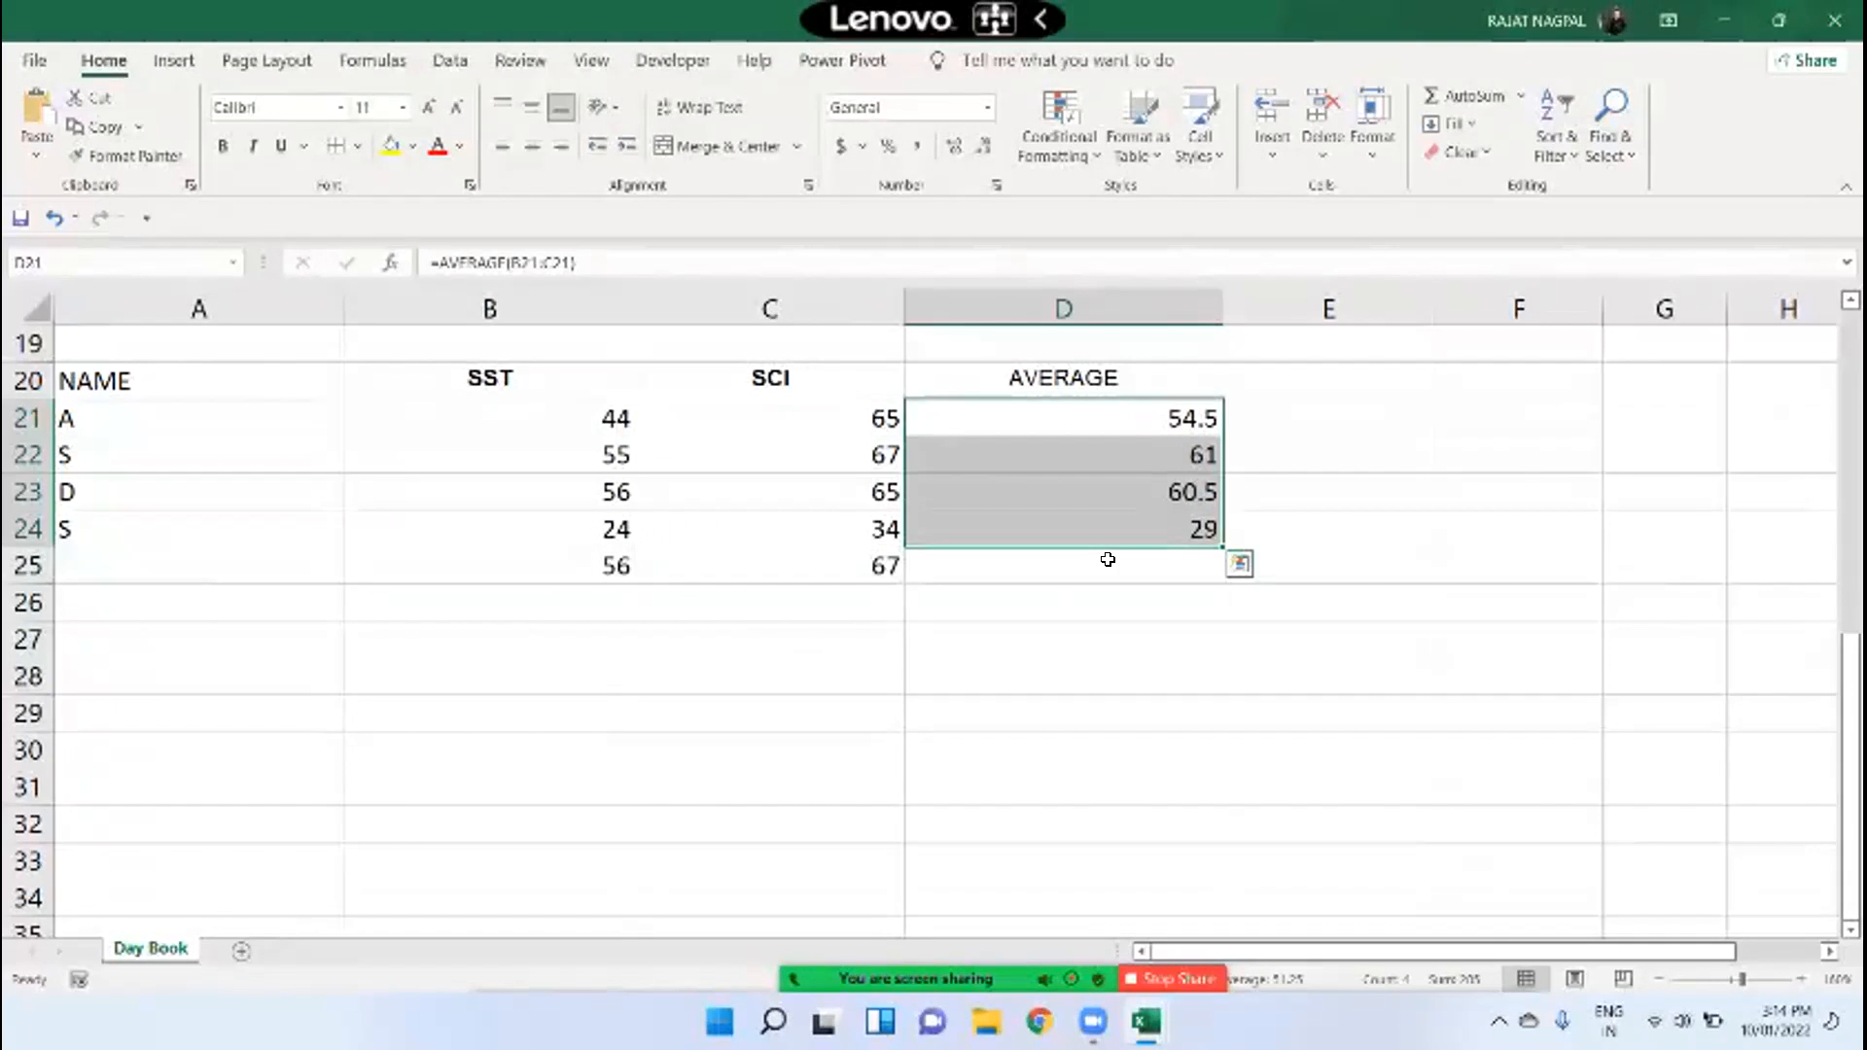
click(1109, 549)
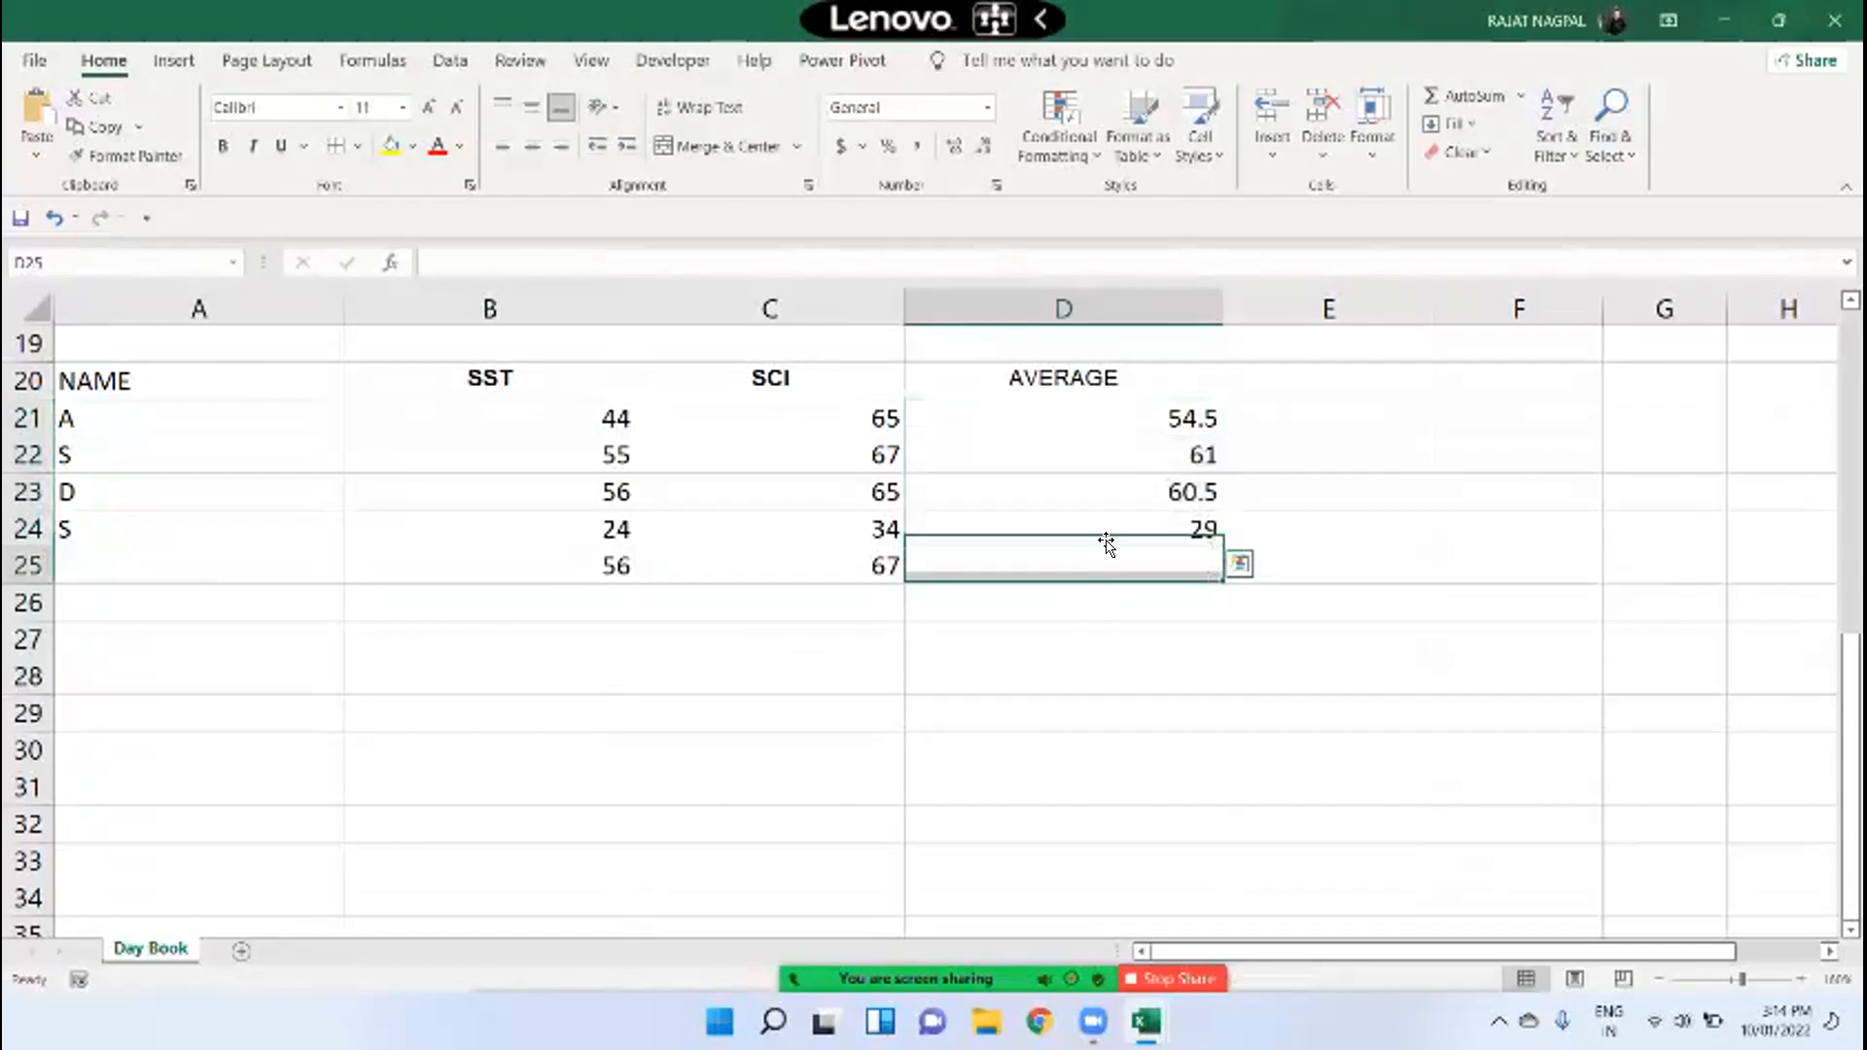
click(1521, 96)
click(1531, 271)
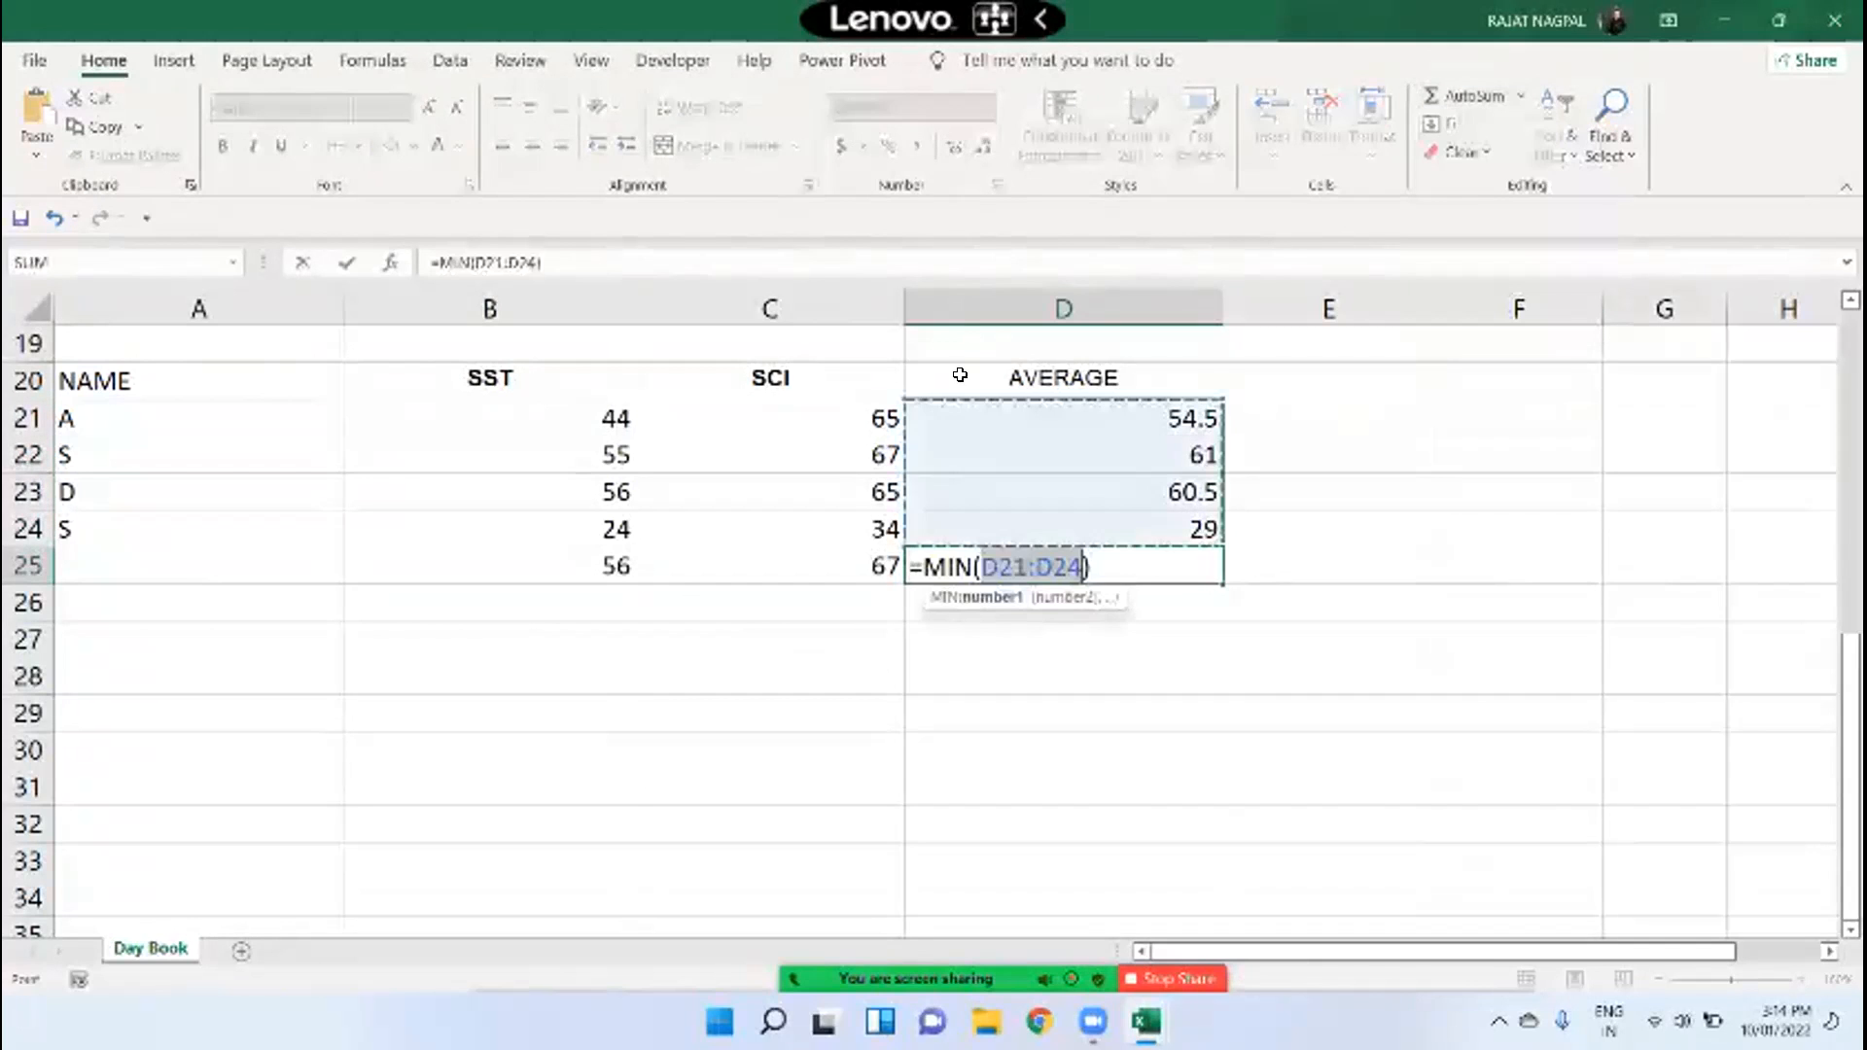
key(Return)
drag(1025, 425, 1067, 518)
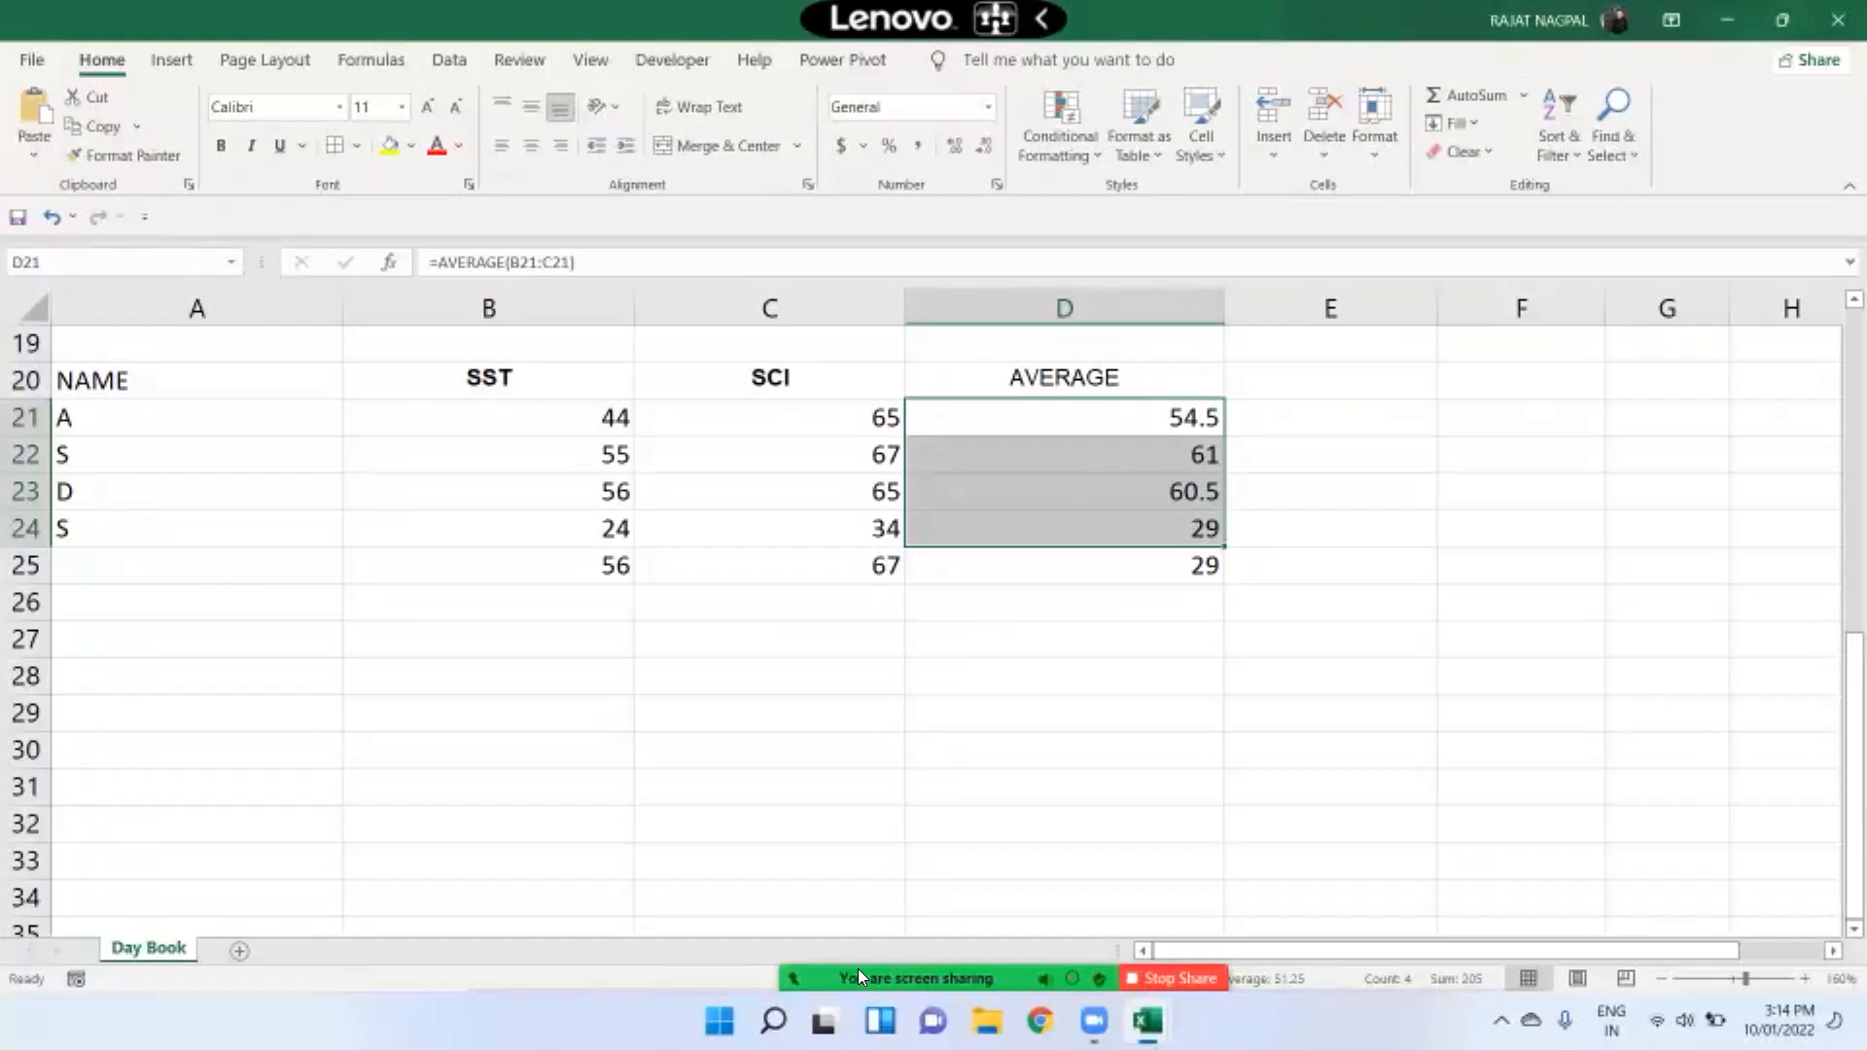
click(1369, 729)
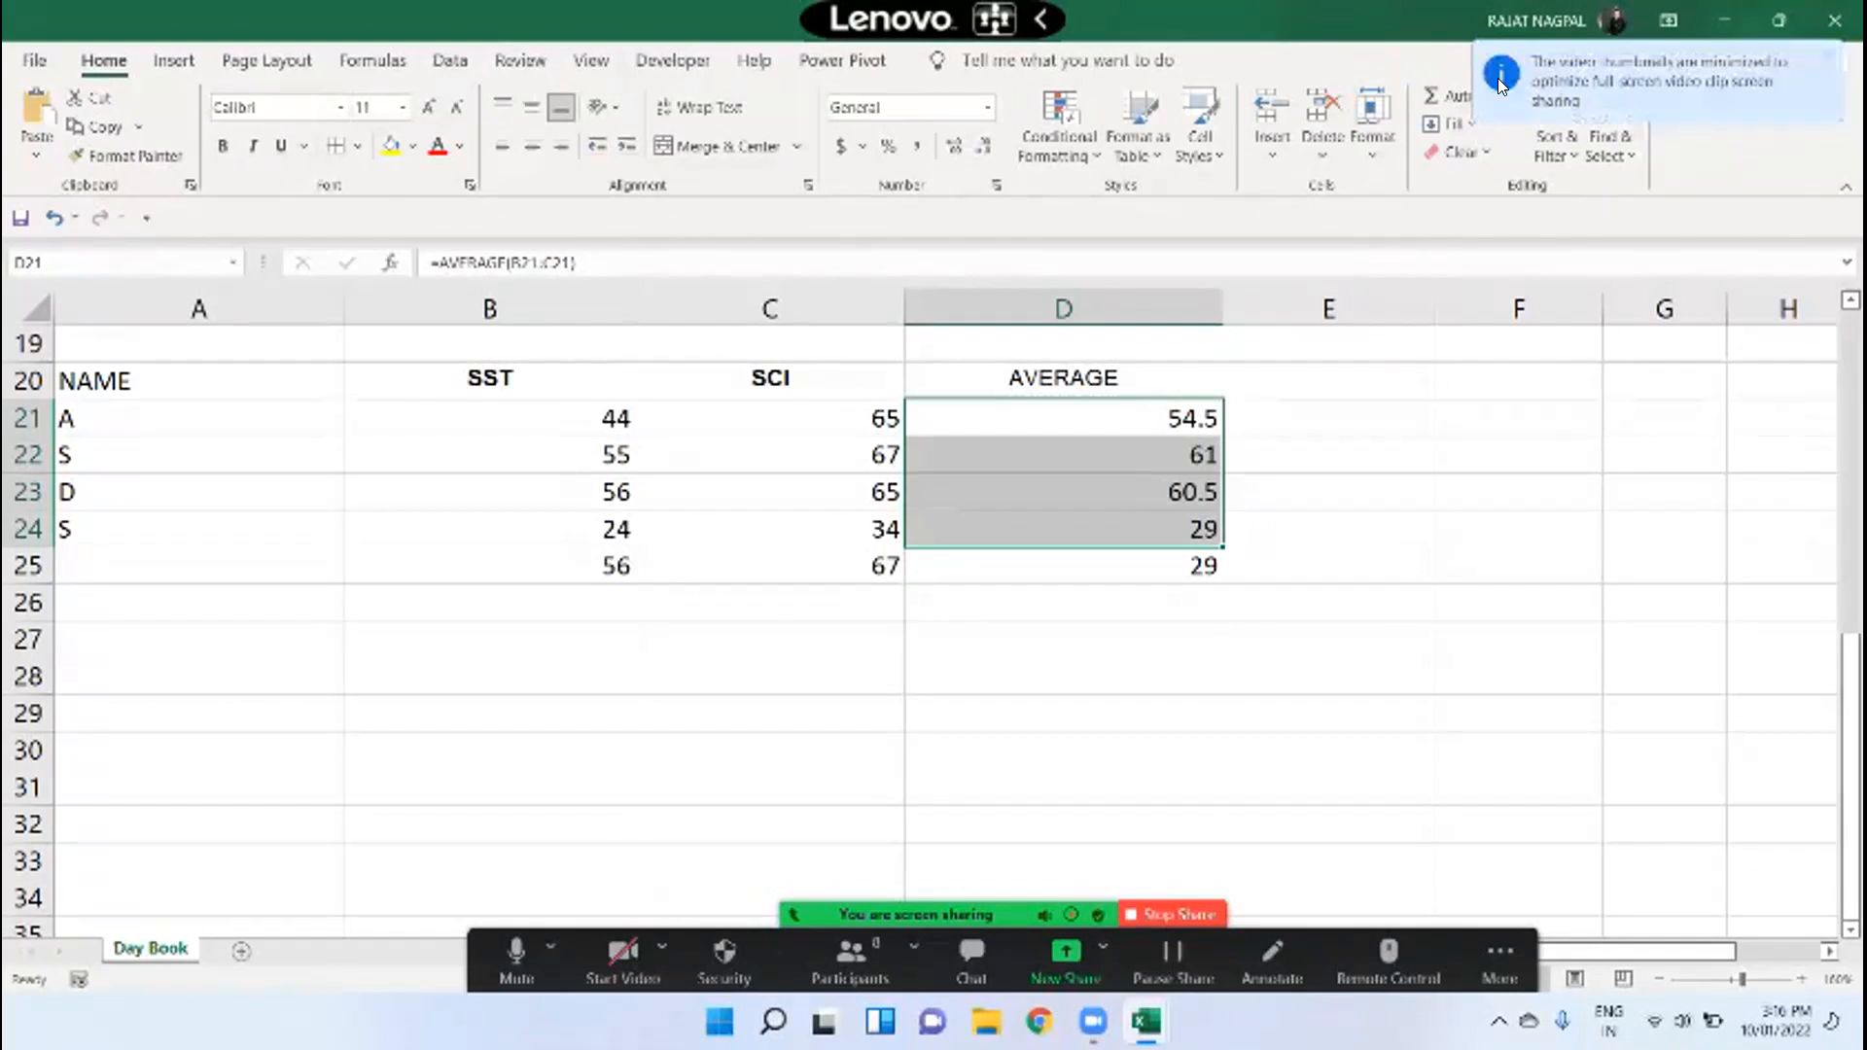
drag(1078, 425, 1085, 523)
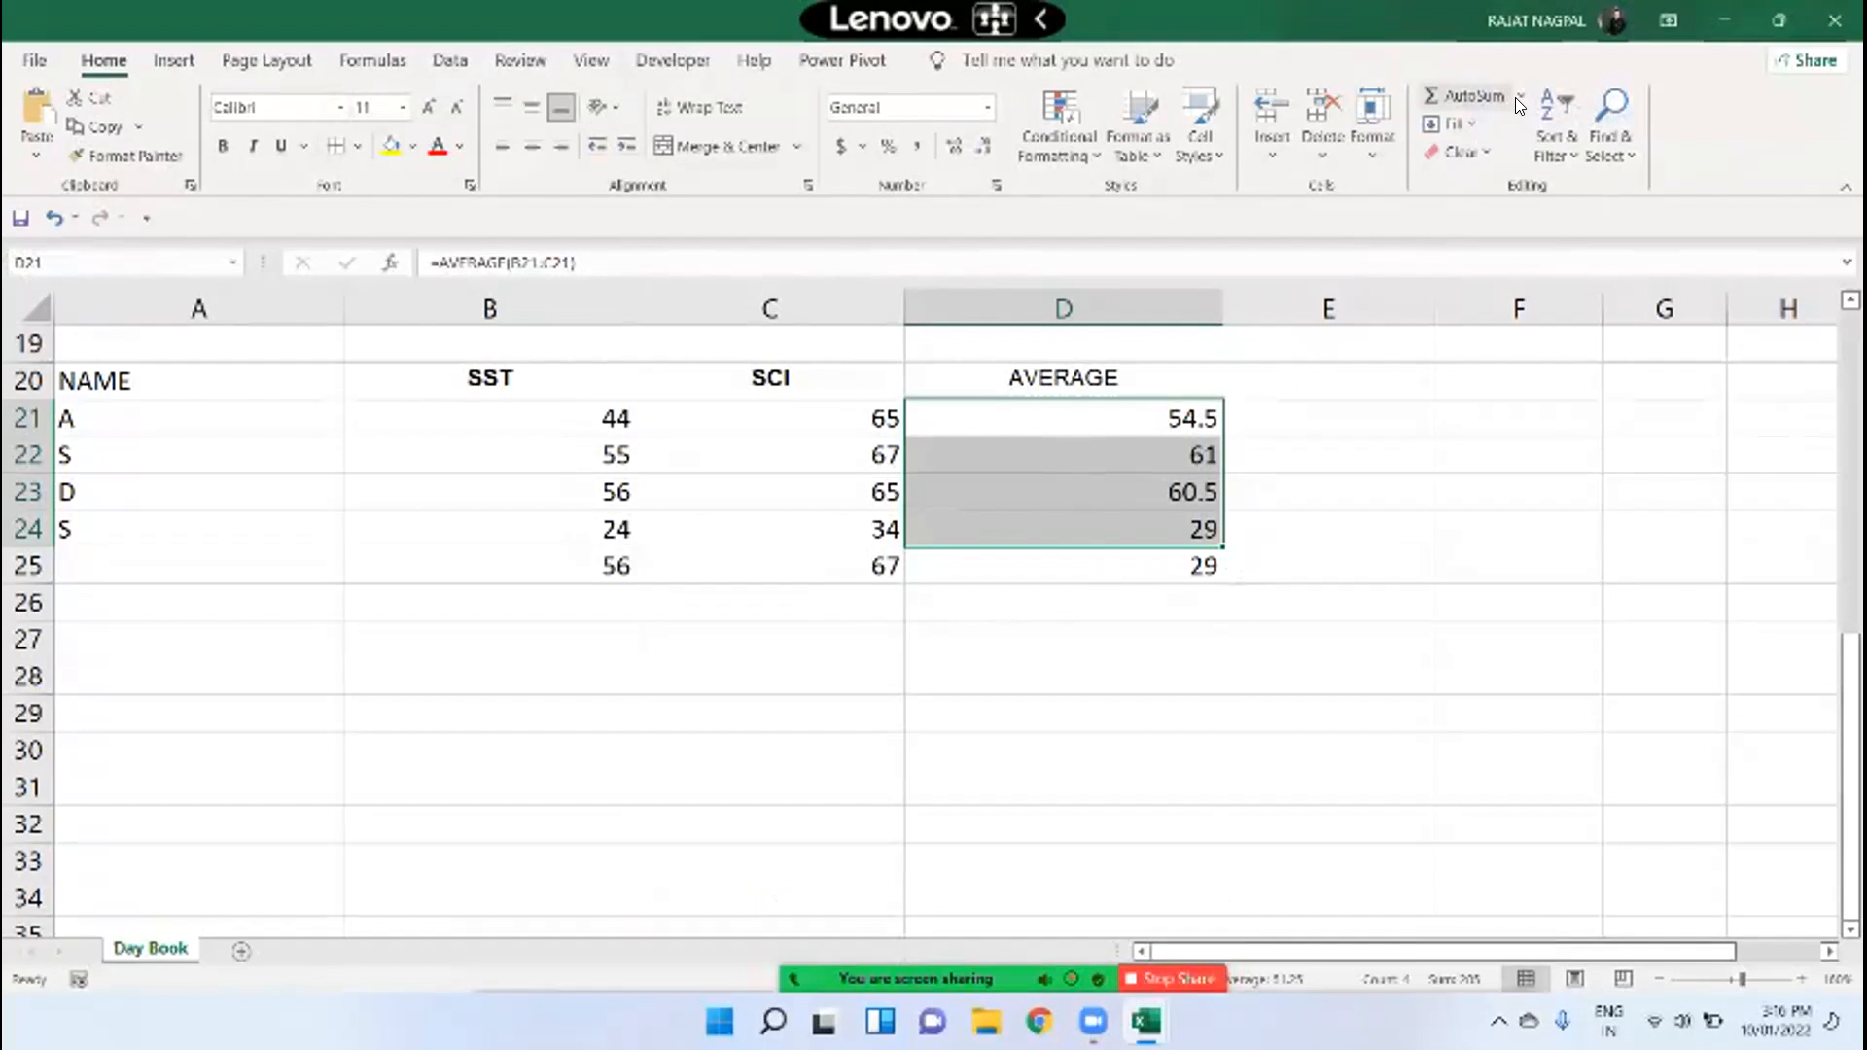
click(1519, 98)
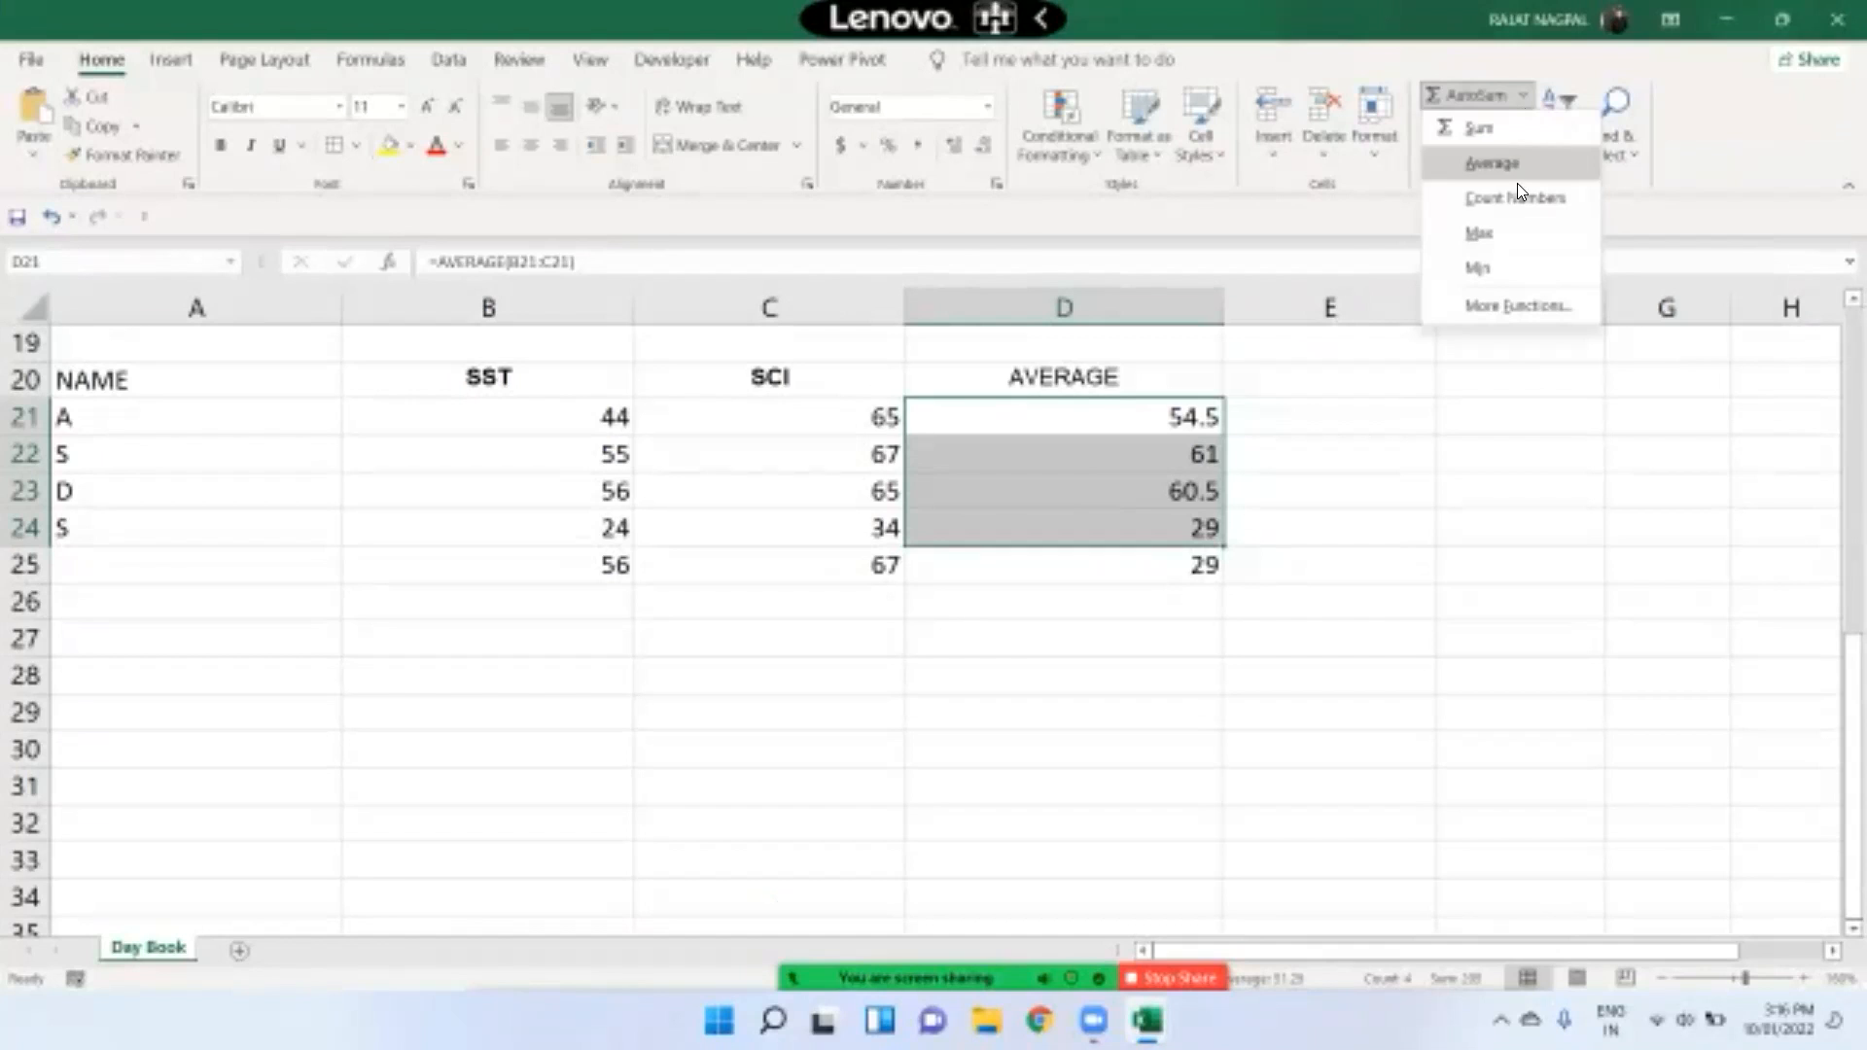
click(1526, 437)
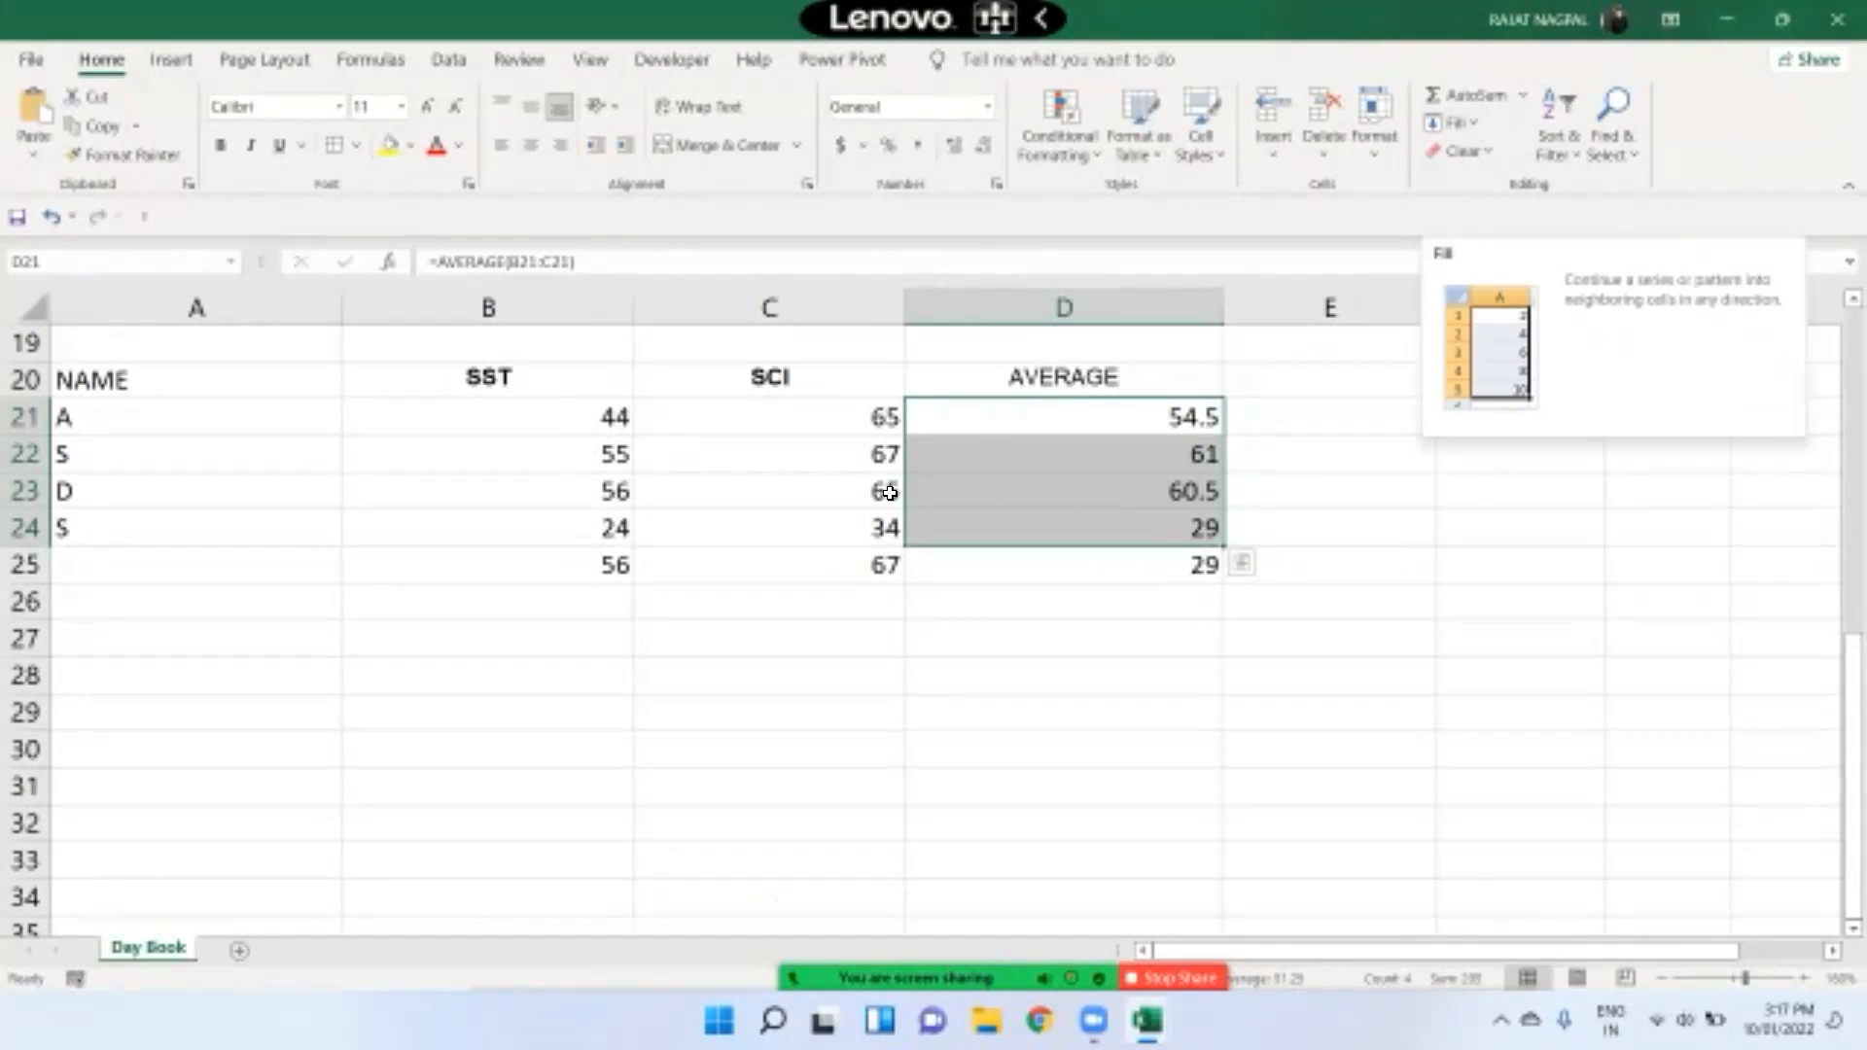
Enter the numbers 1, 2 and 3 in cells B29 to B31
scroll(784, 458, down, 3)
click(506, 401)
click(485, 388)
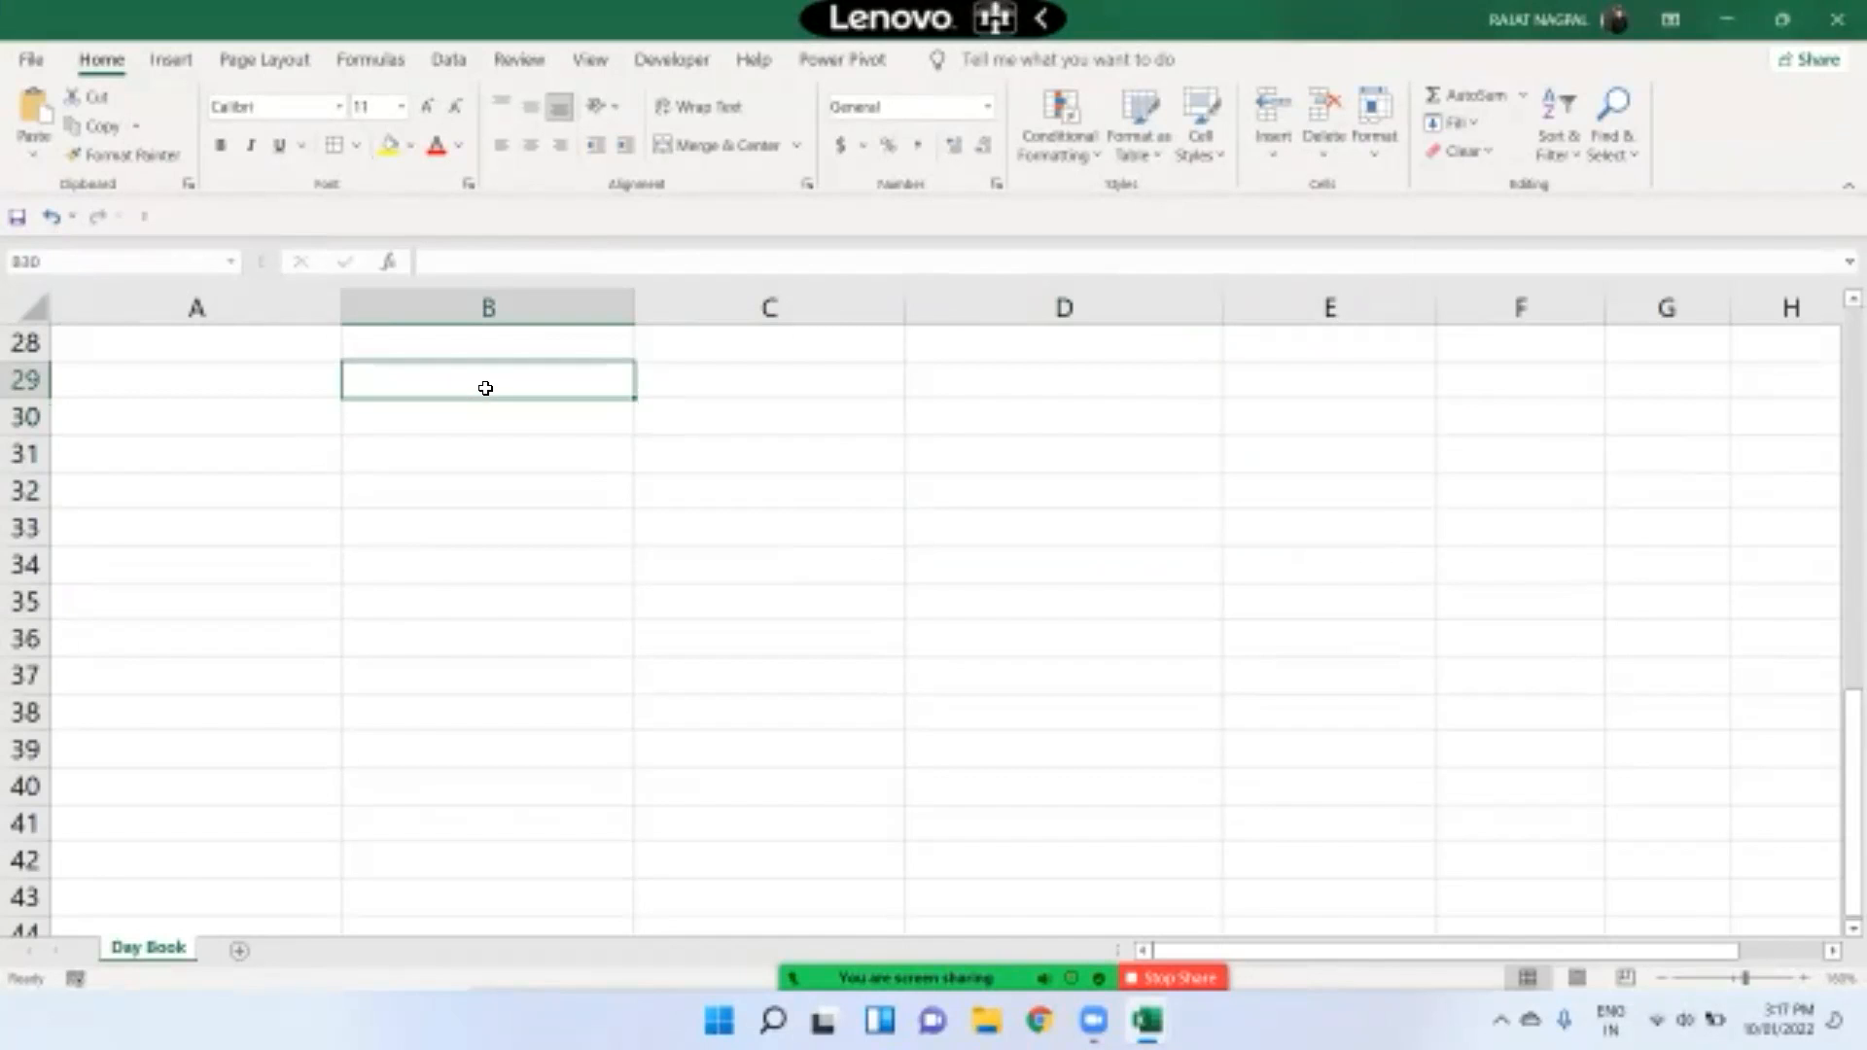
text(1)
key(Return)
text(2)
key(Return)
text(3.)
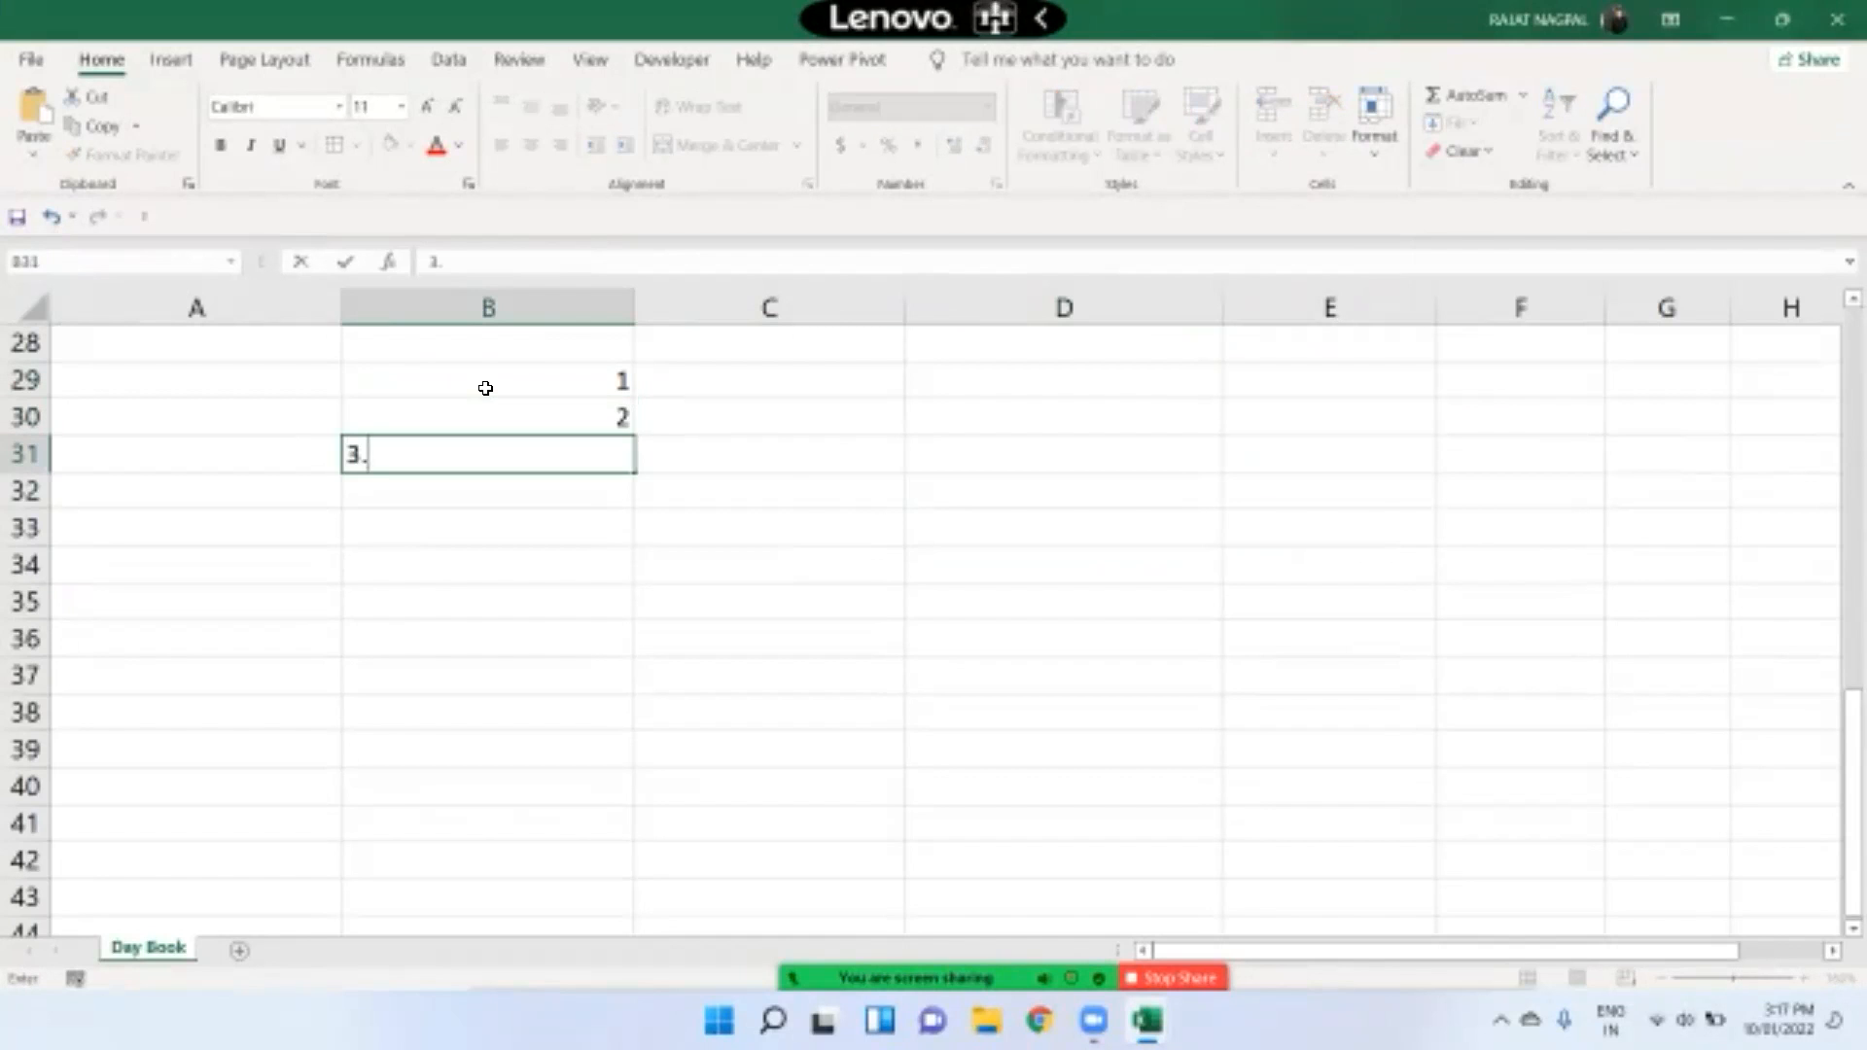
key(BackSpace)
key(Return)
Extend the number series in B29:B31 down to B42 with AutoFill
drag(534, 392, 574, 443)
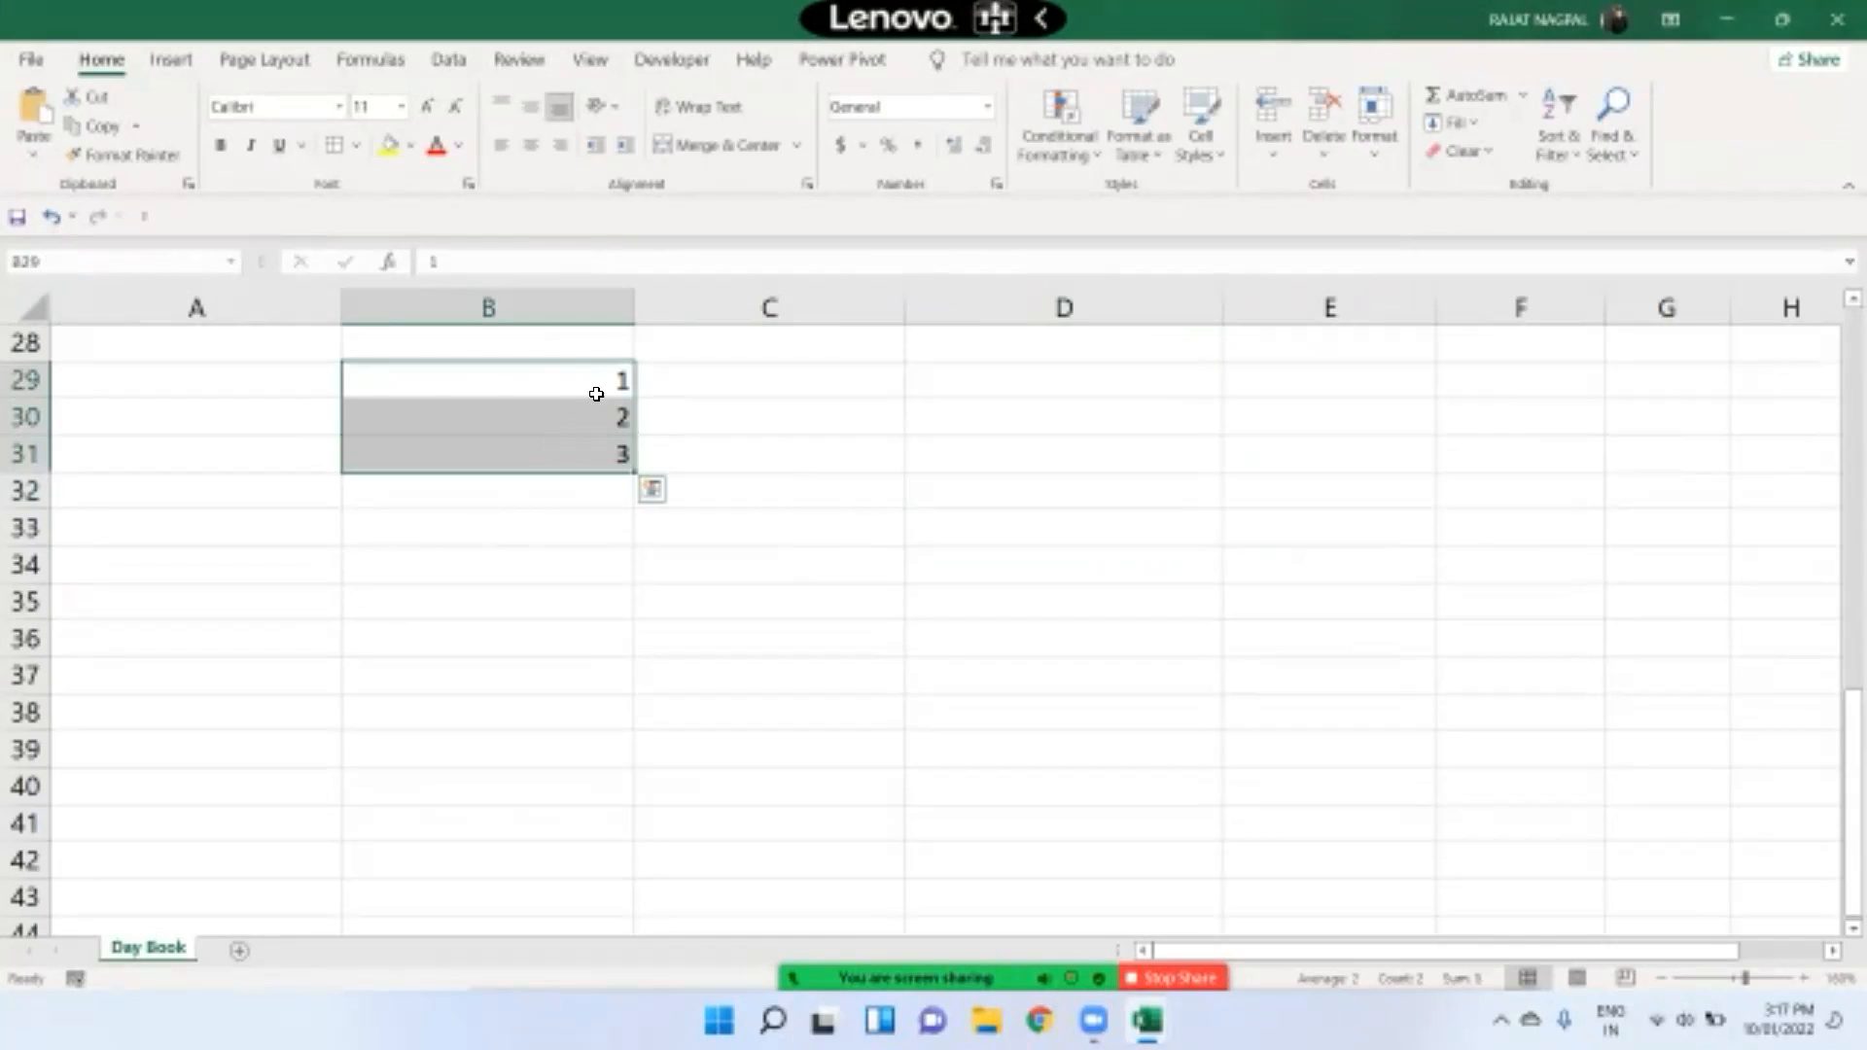
drag(634, 476, 634, 879)
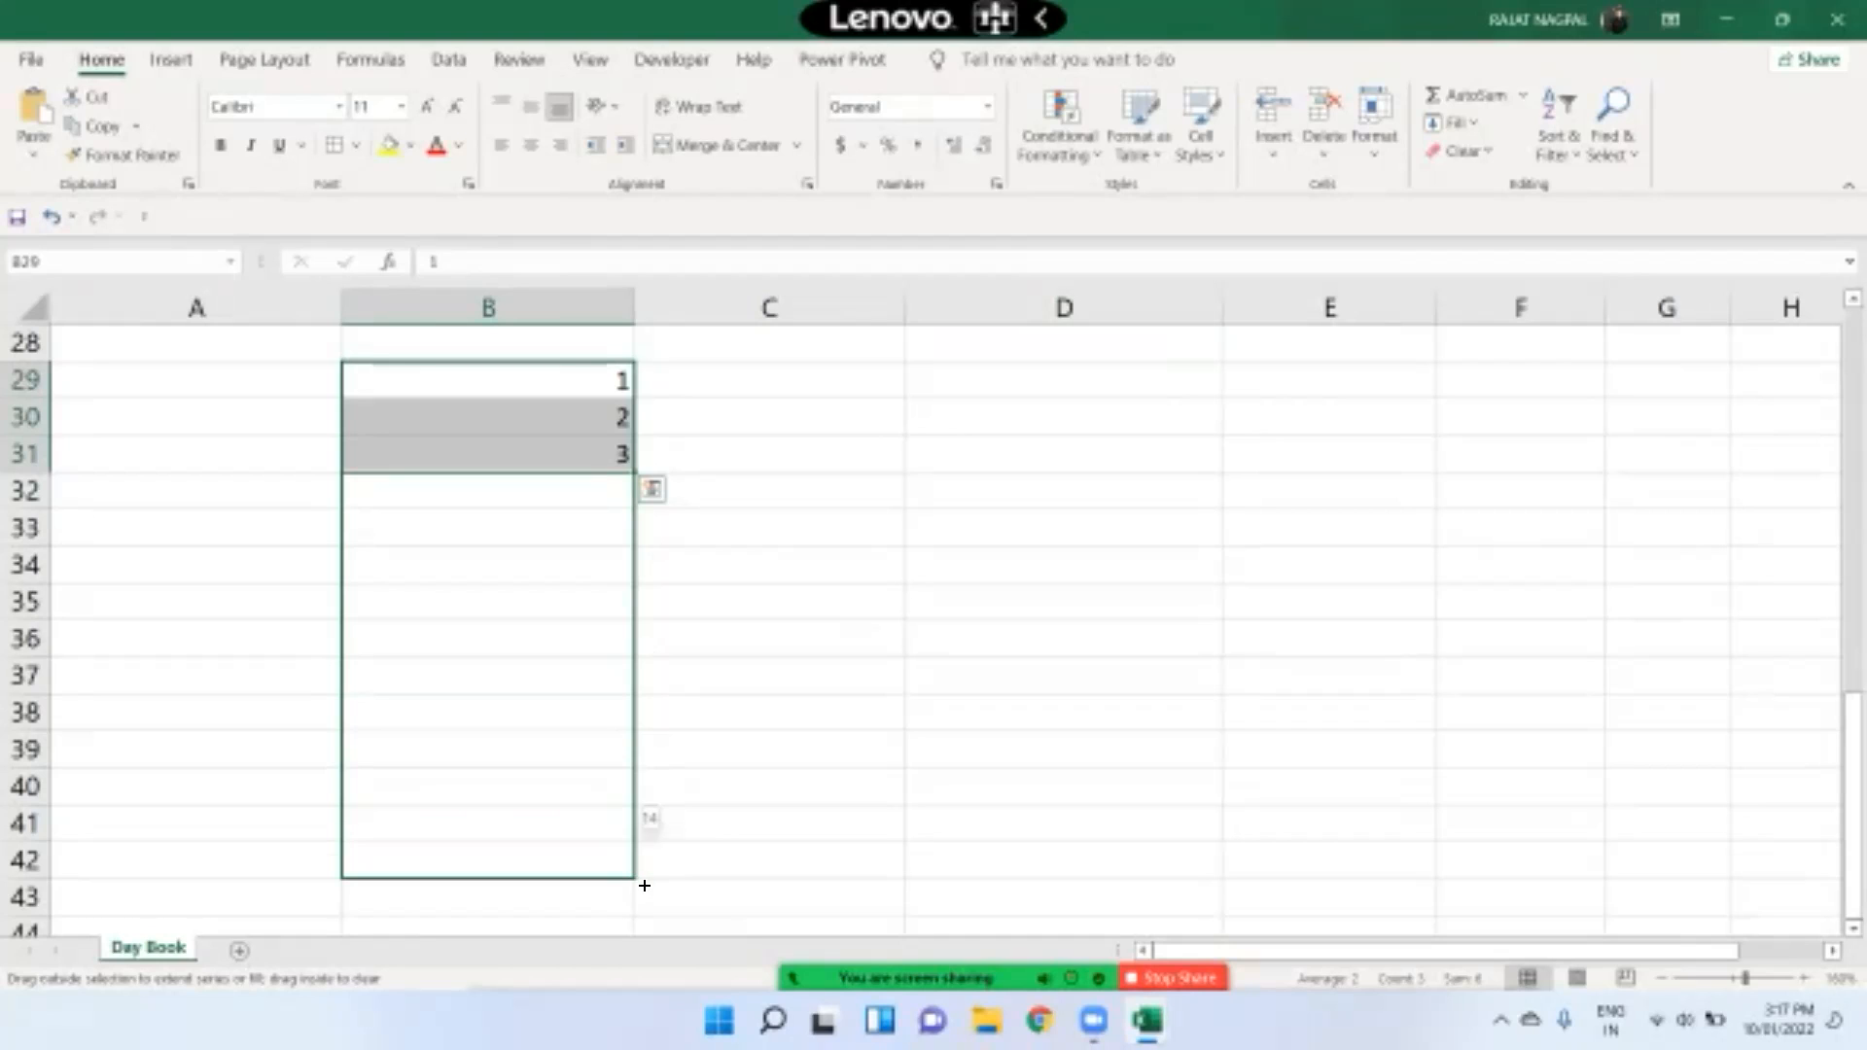
drag(643, 879, 642, 880)
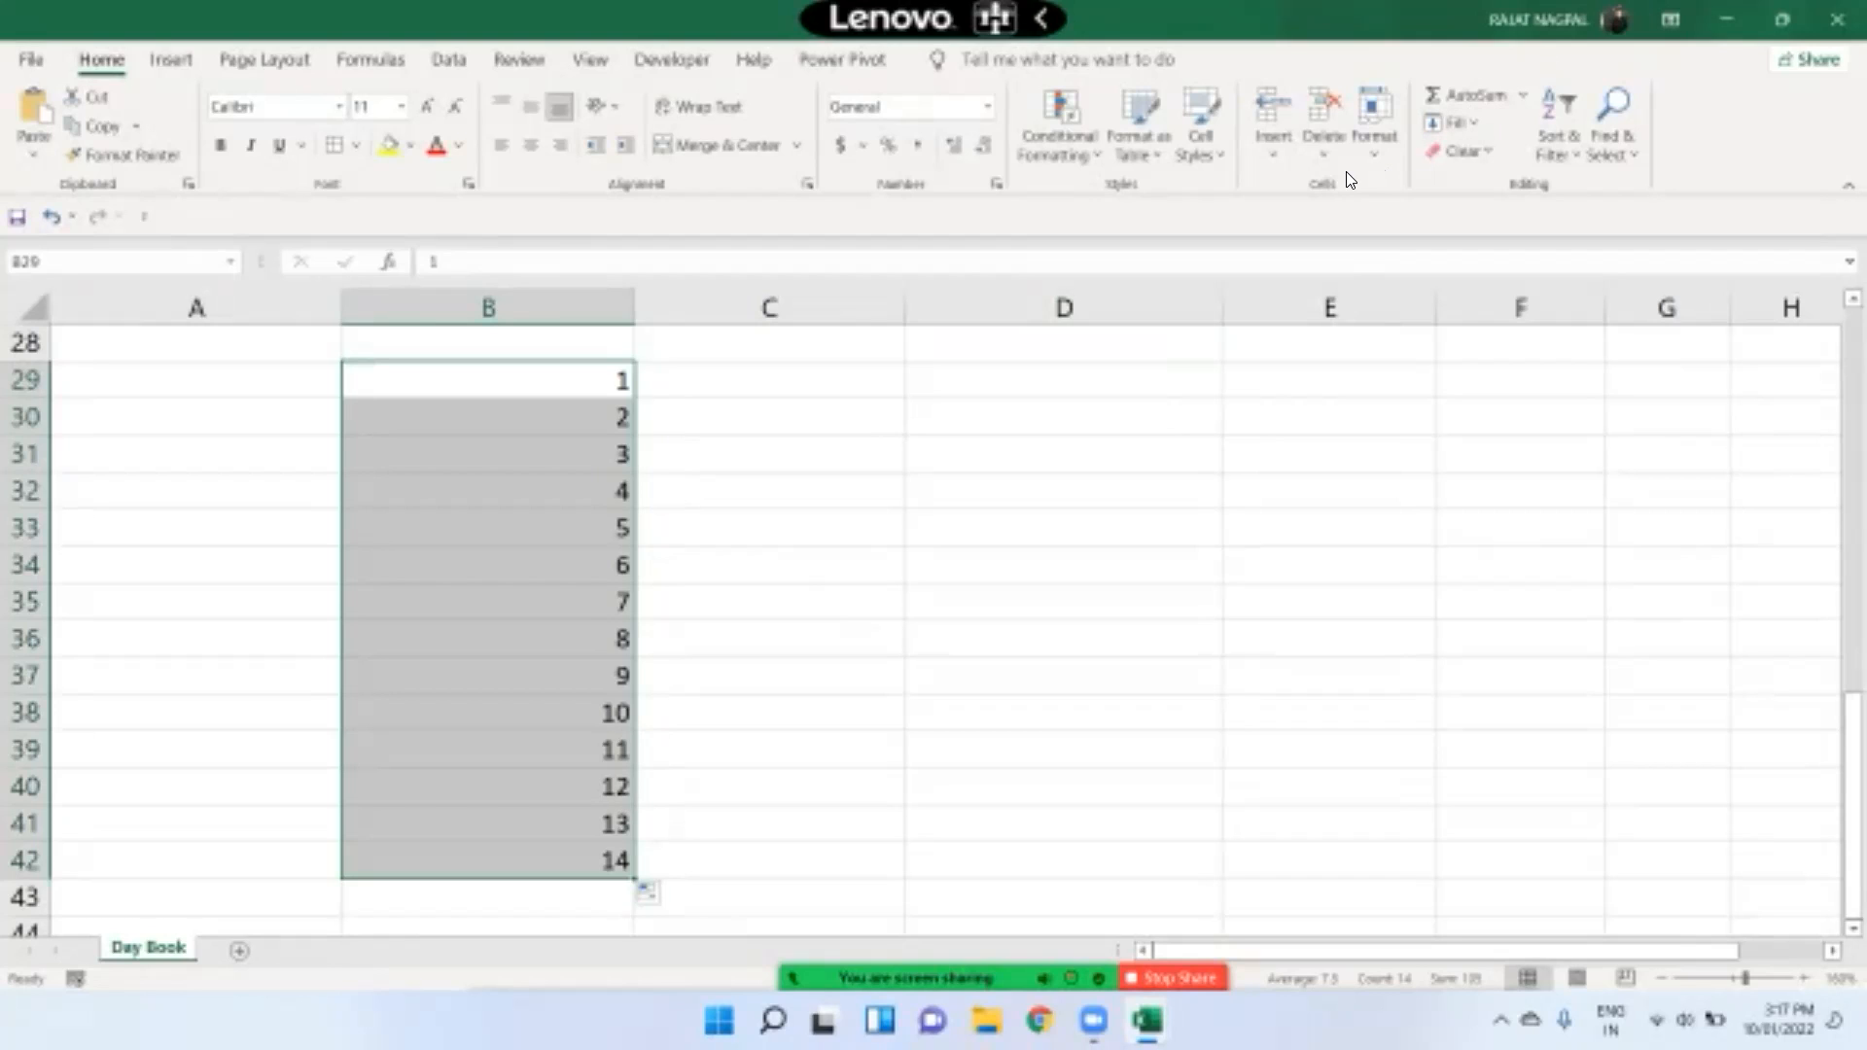
Clear the number series from B29:B42 and enter a first name in B29
key(Delete)
click(495, 380)
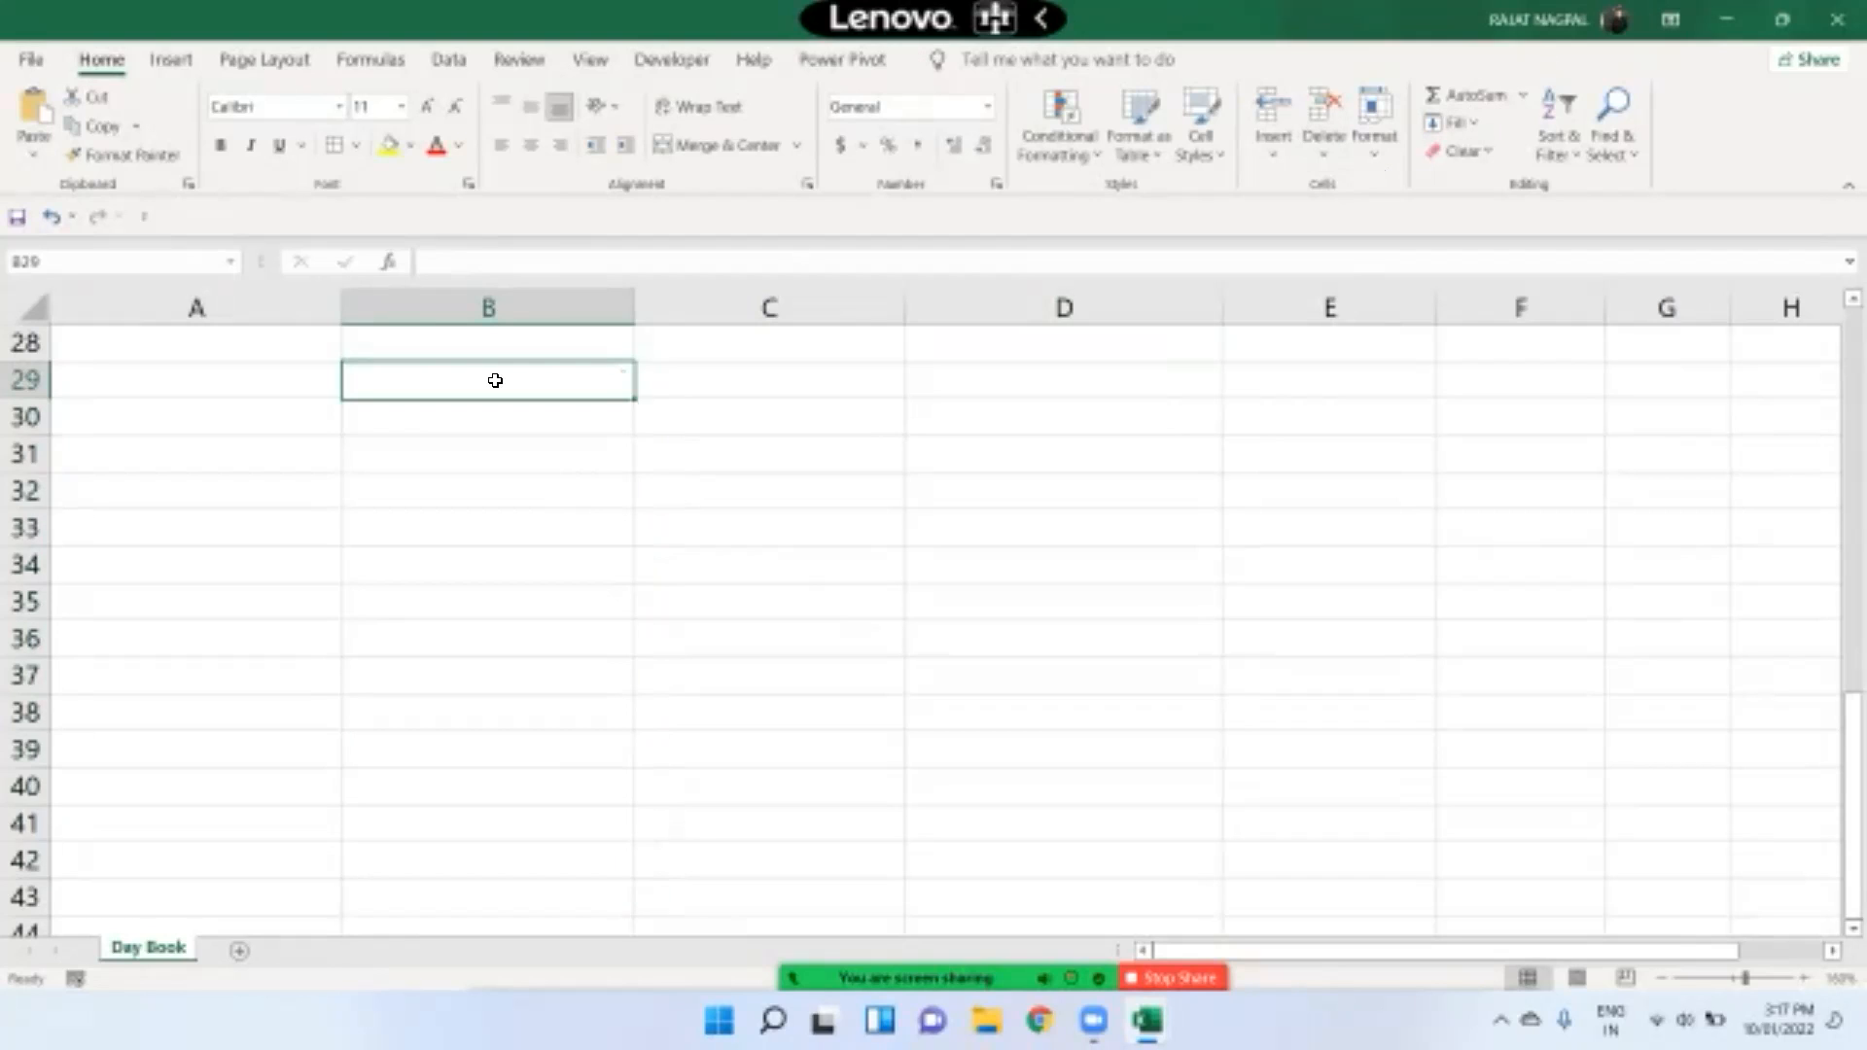
text(RAJAT)
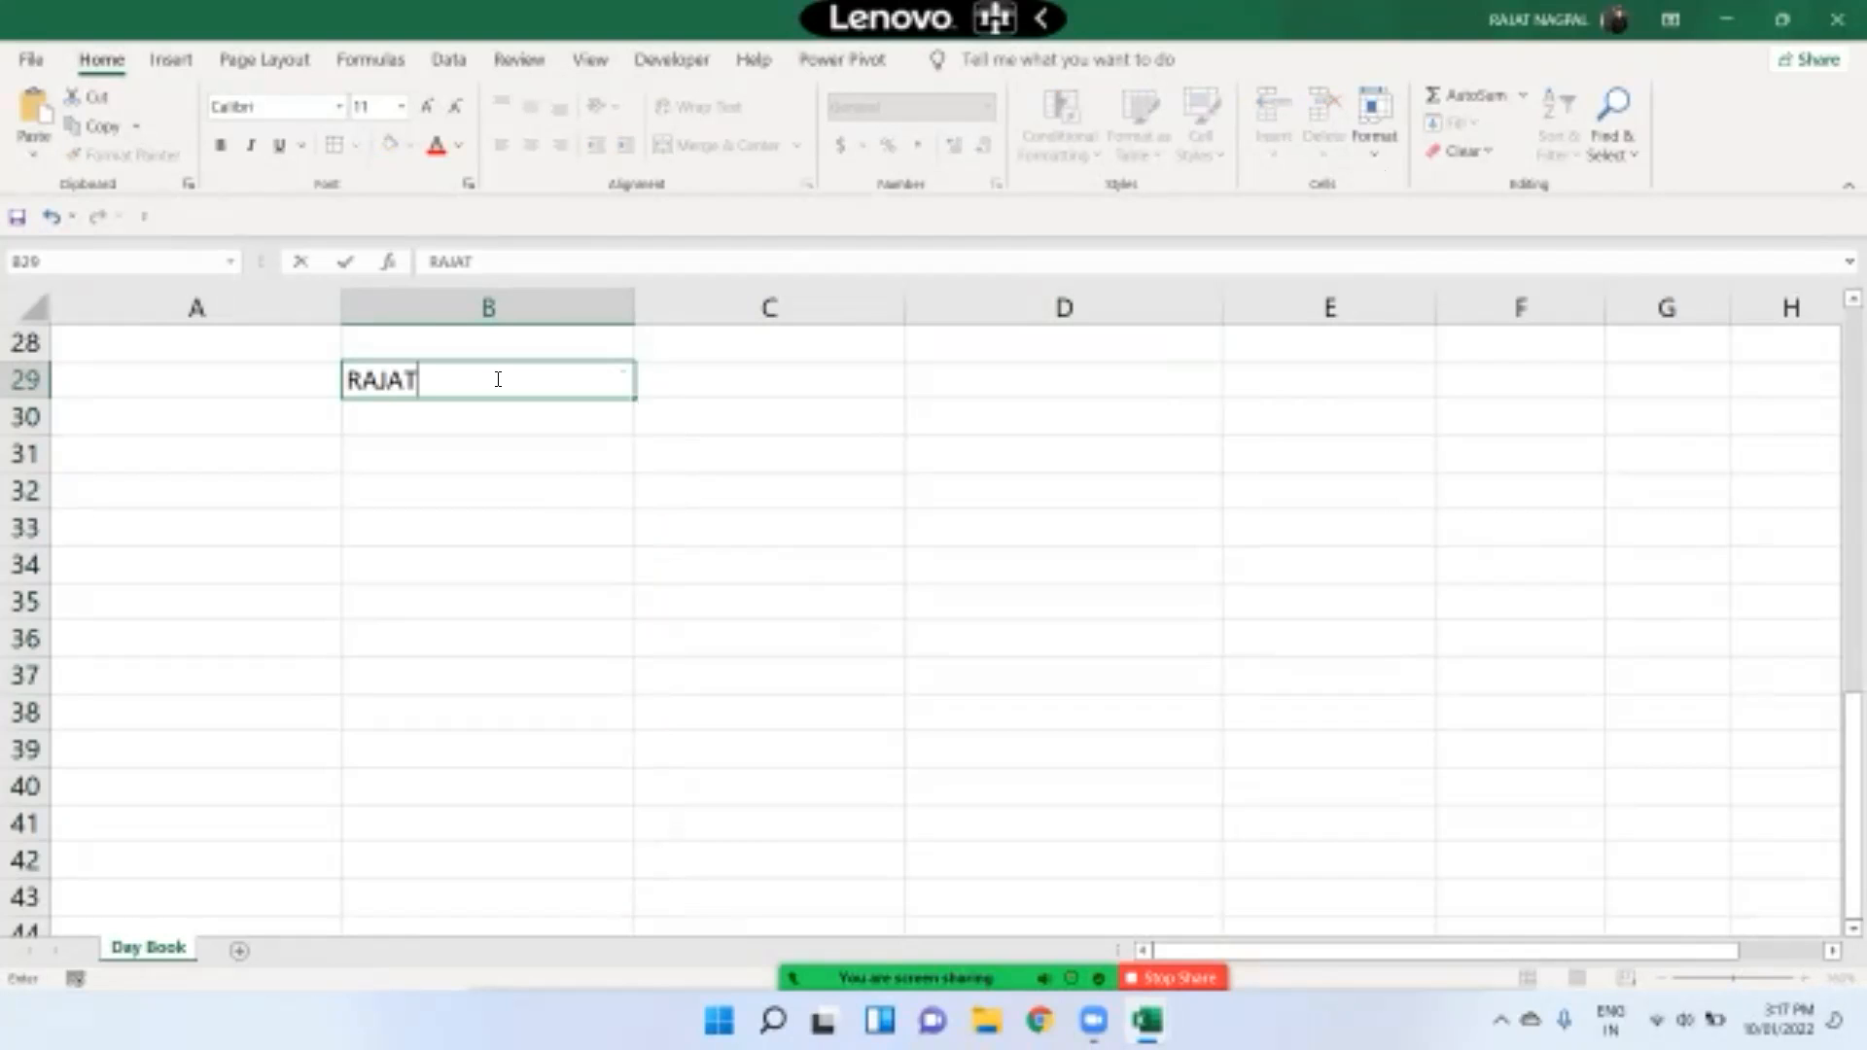
key(Return)
click(495, 380)
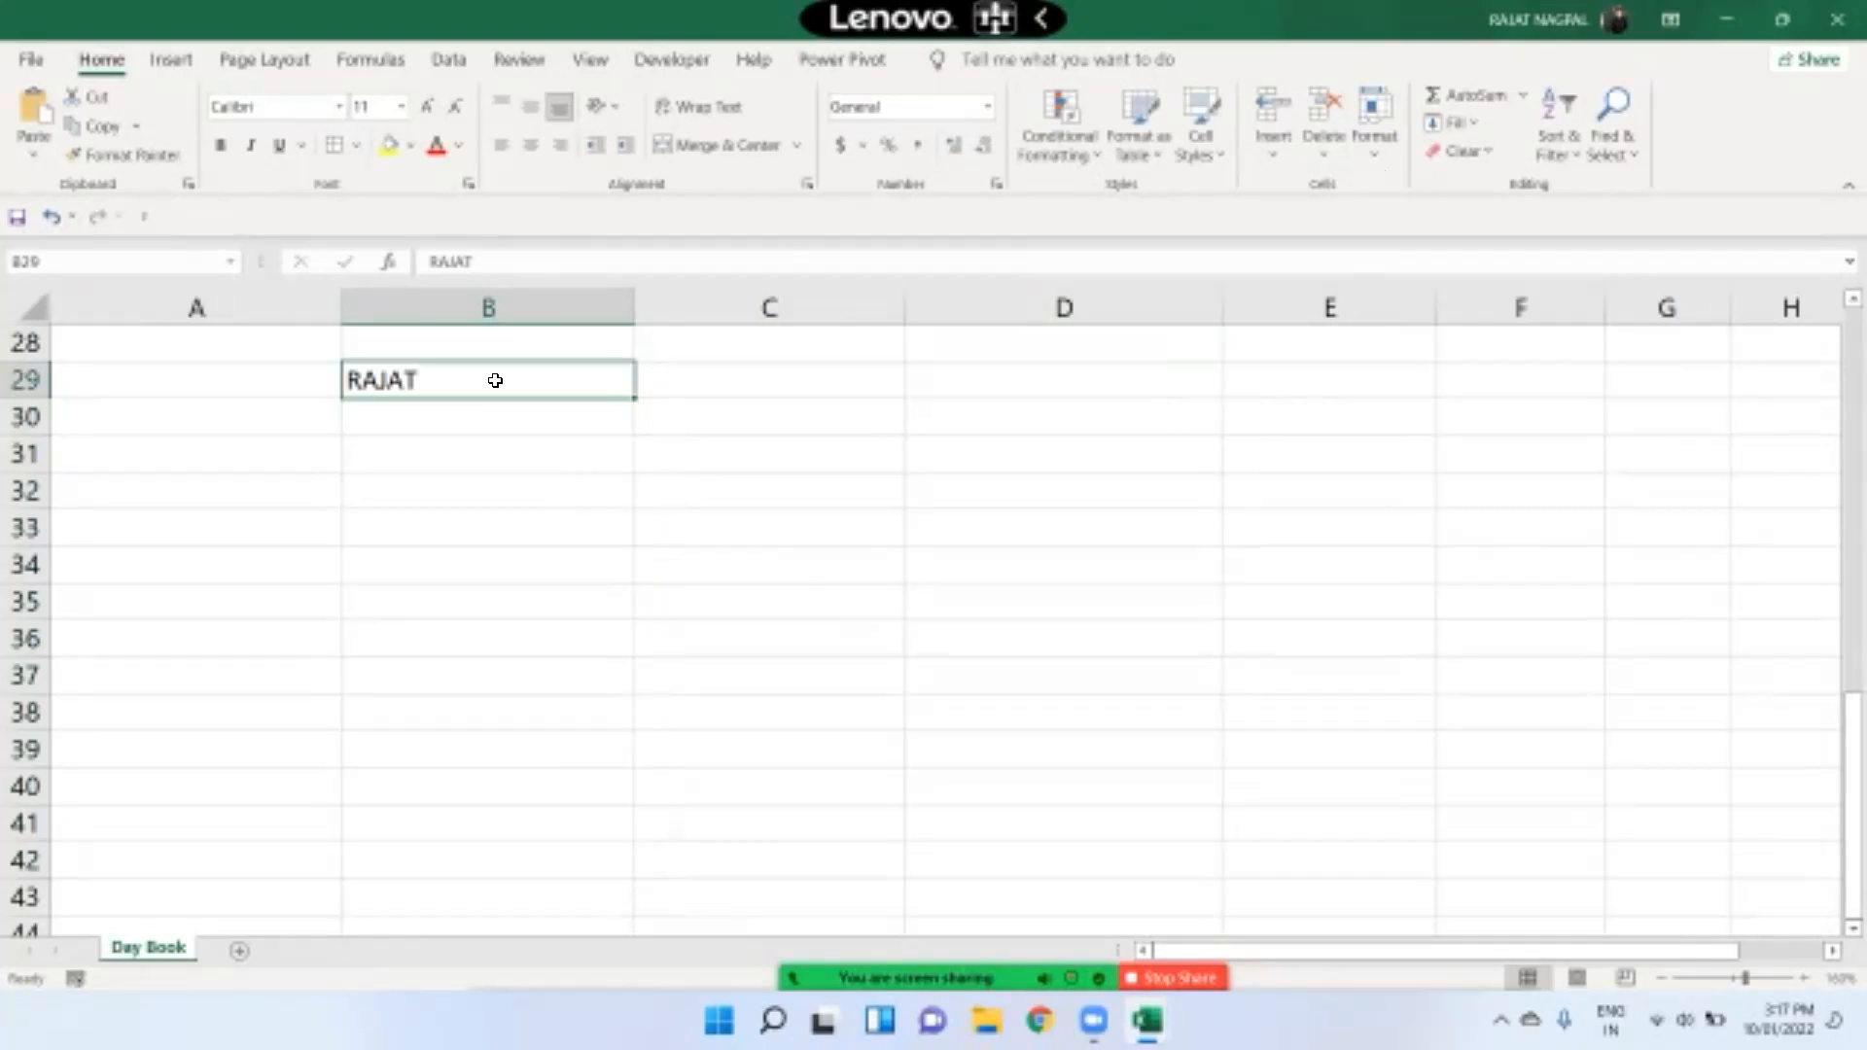
Copy the name in B29 down through B37 with the Fill Down command
drag(495, 380, 557, 715)
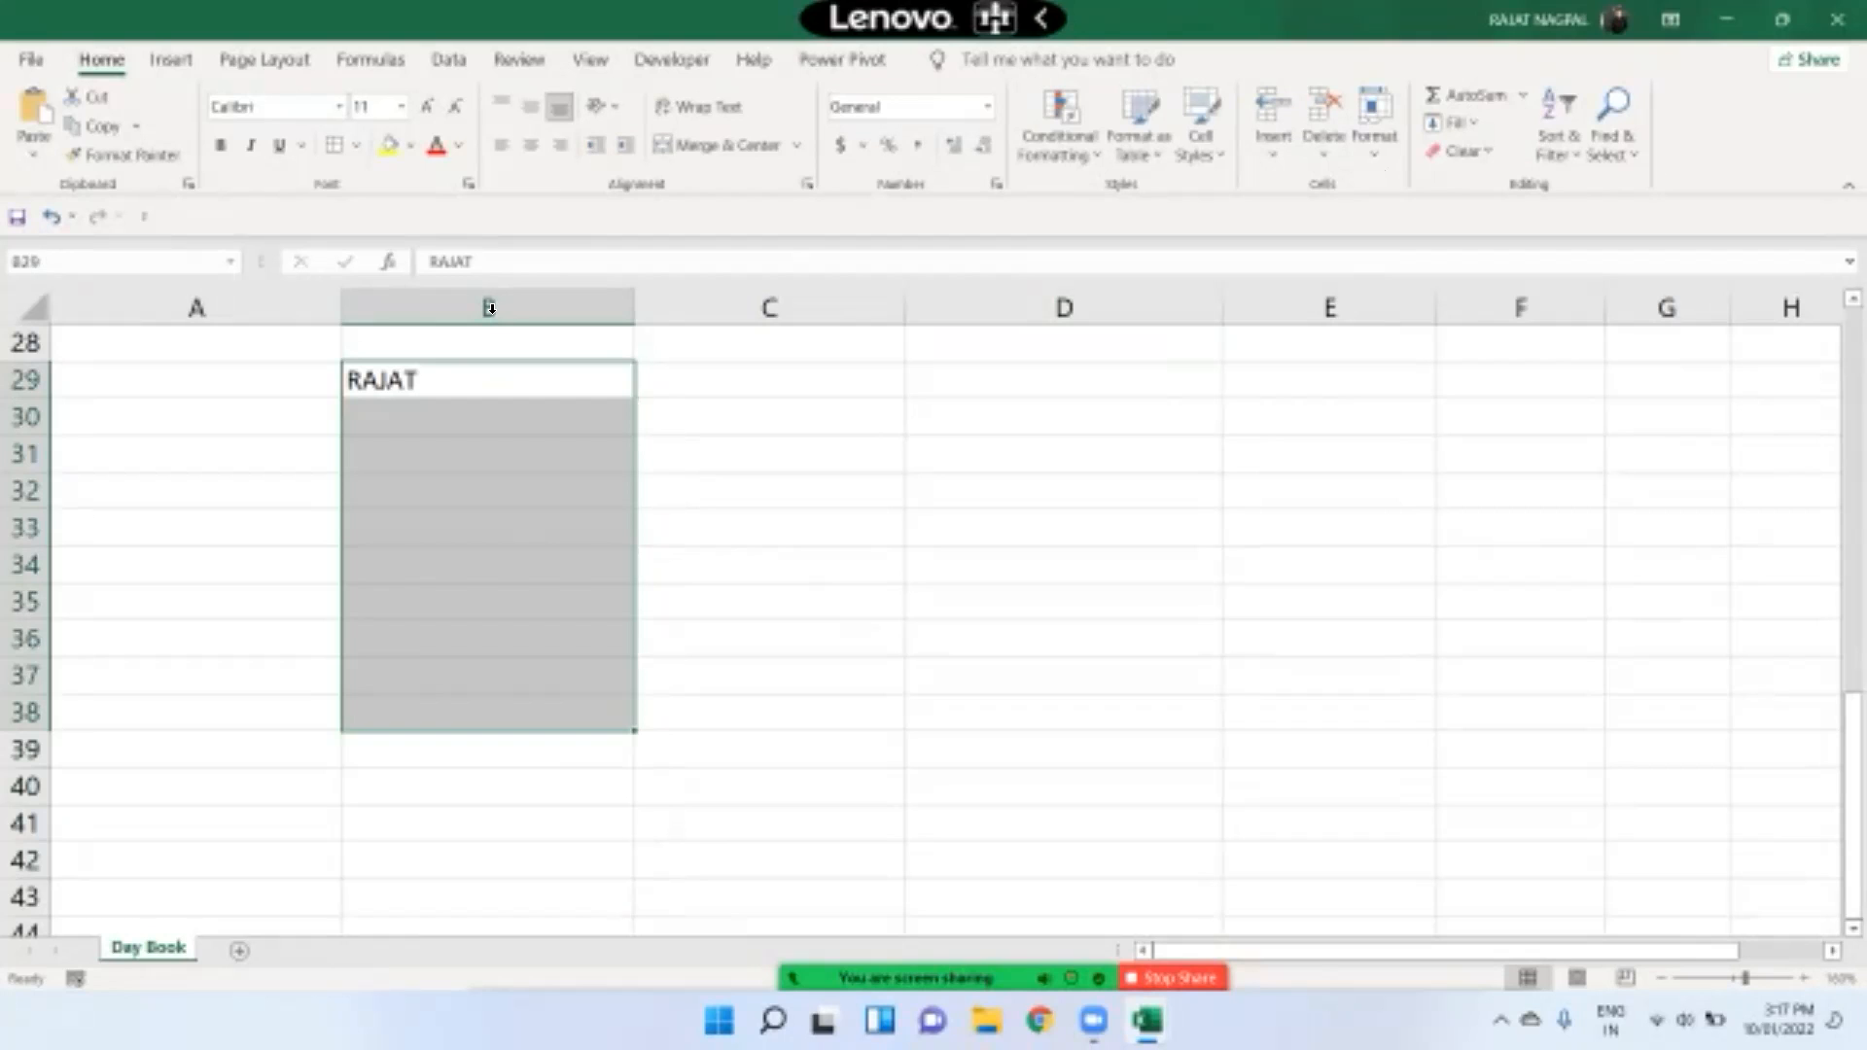
drag(504, 393, 522, 675)
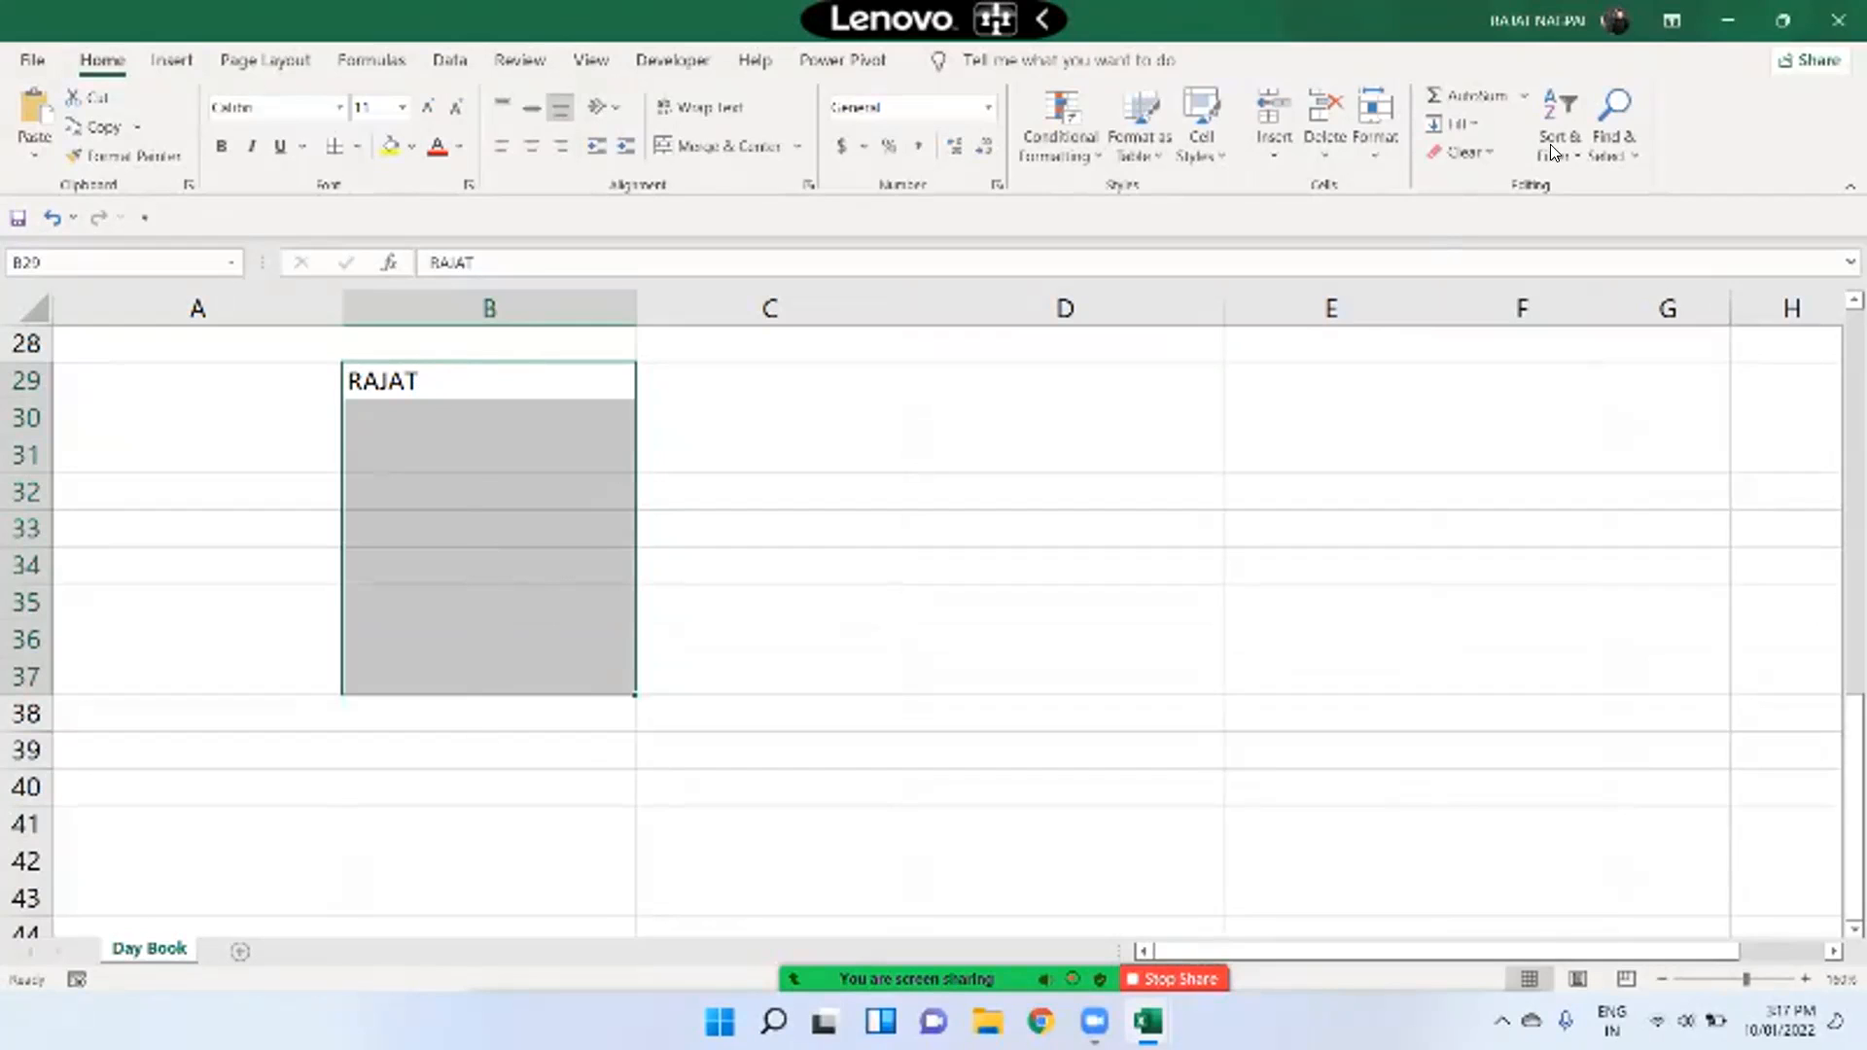
click(1478, 123)
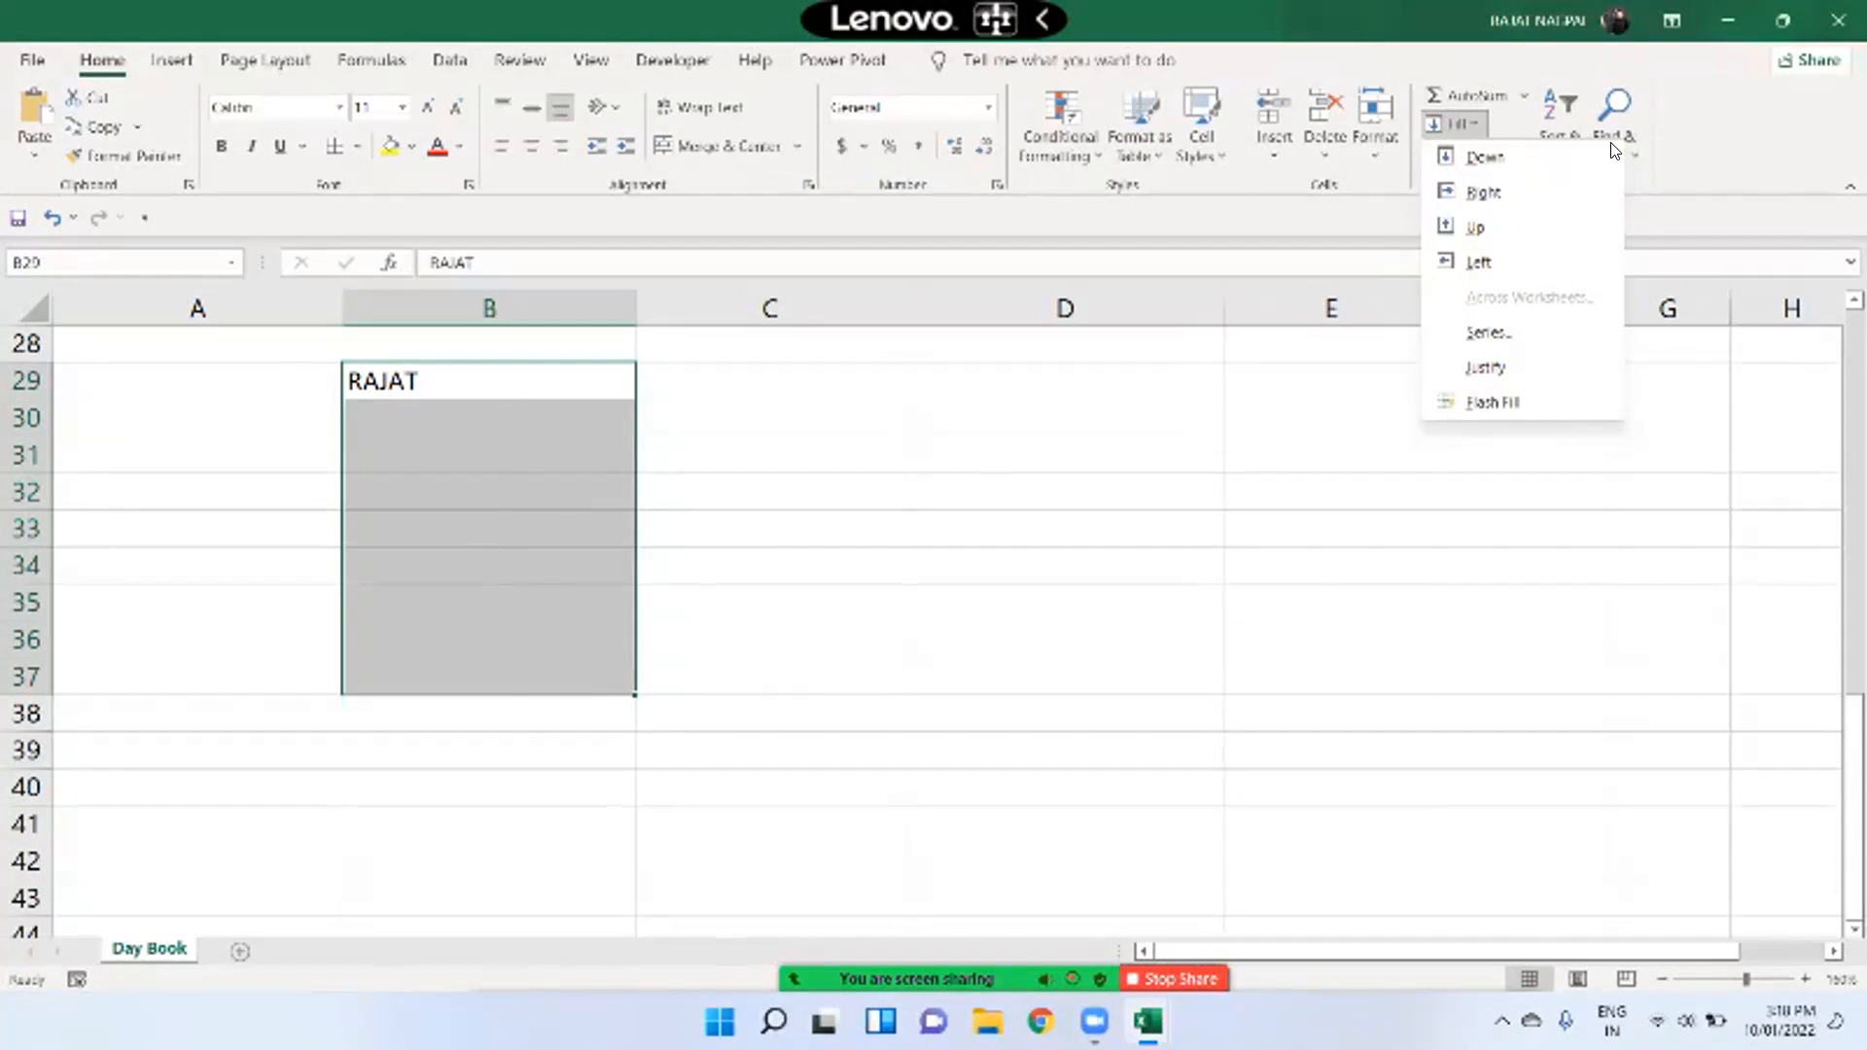
click(1510, 159)
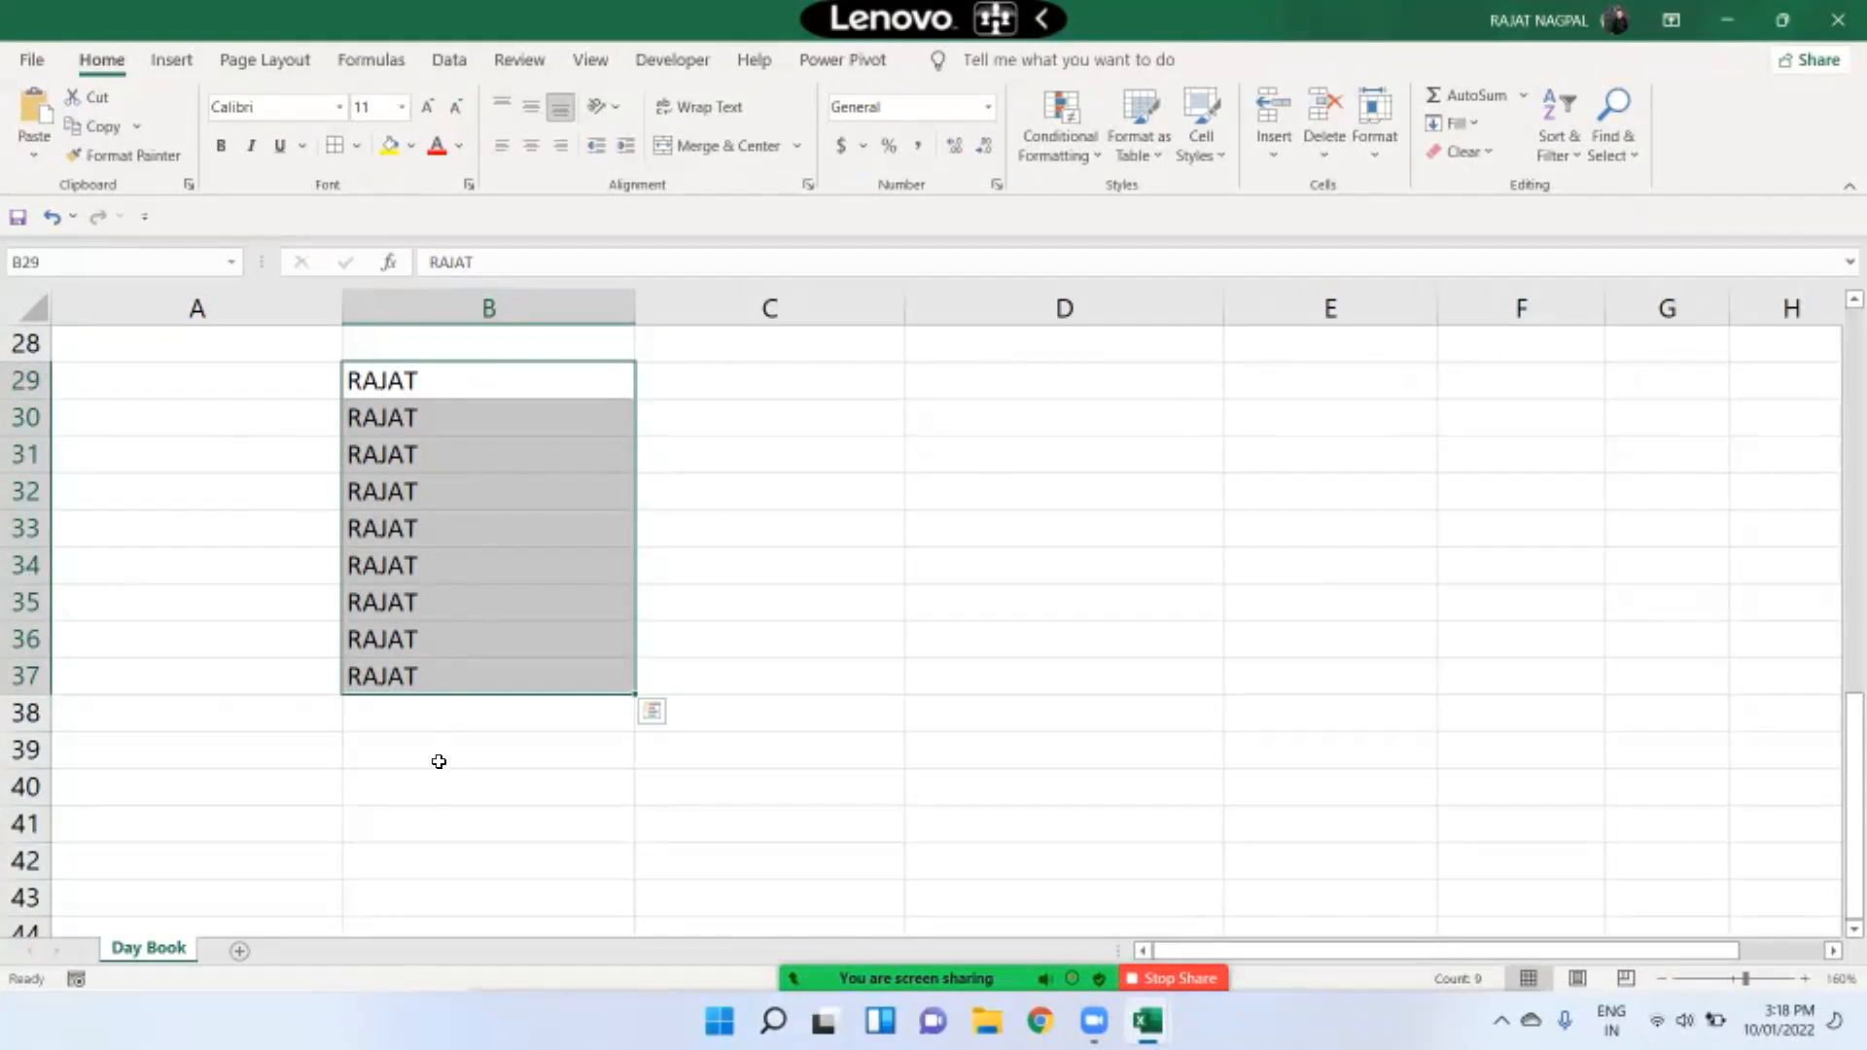
click(1455, 126)
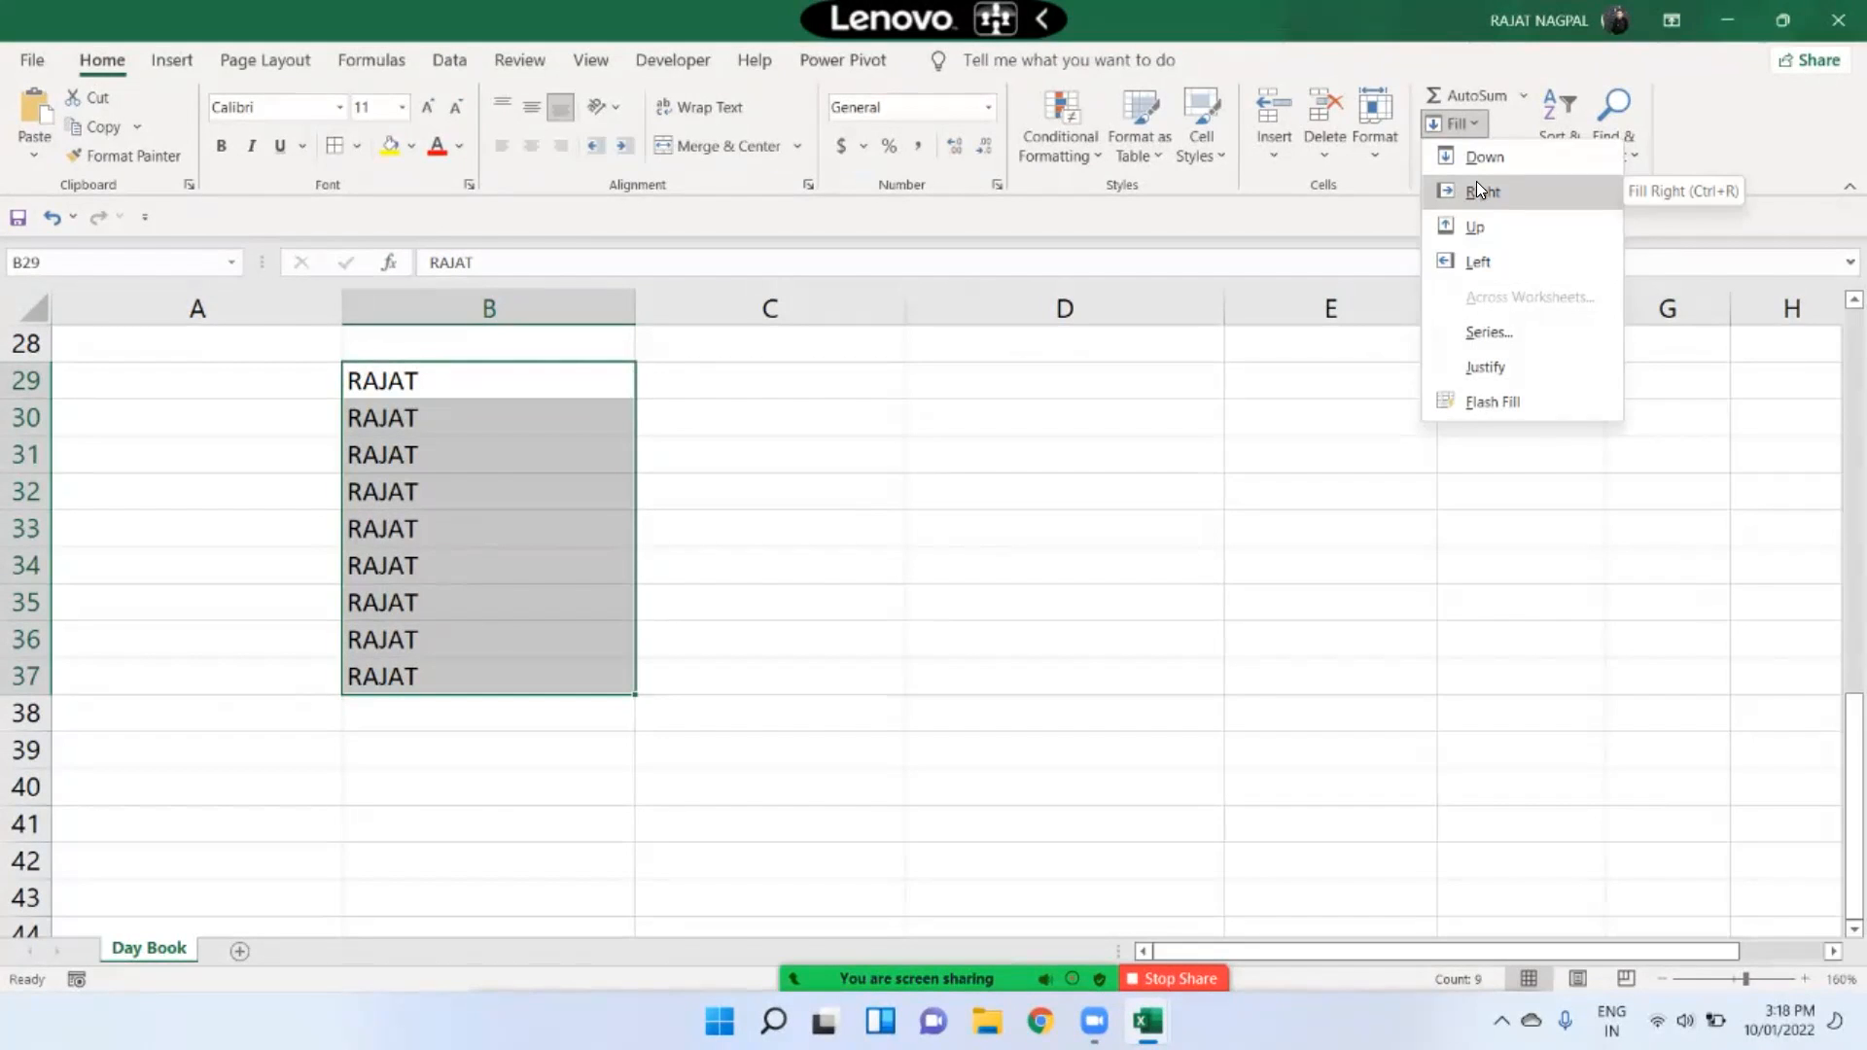
click(1213, 371)
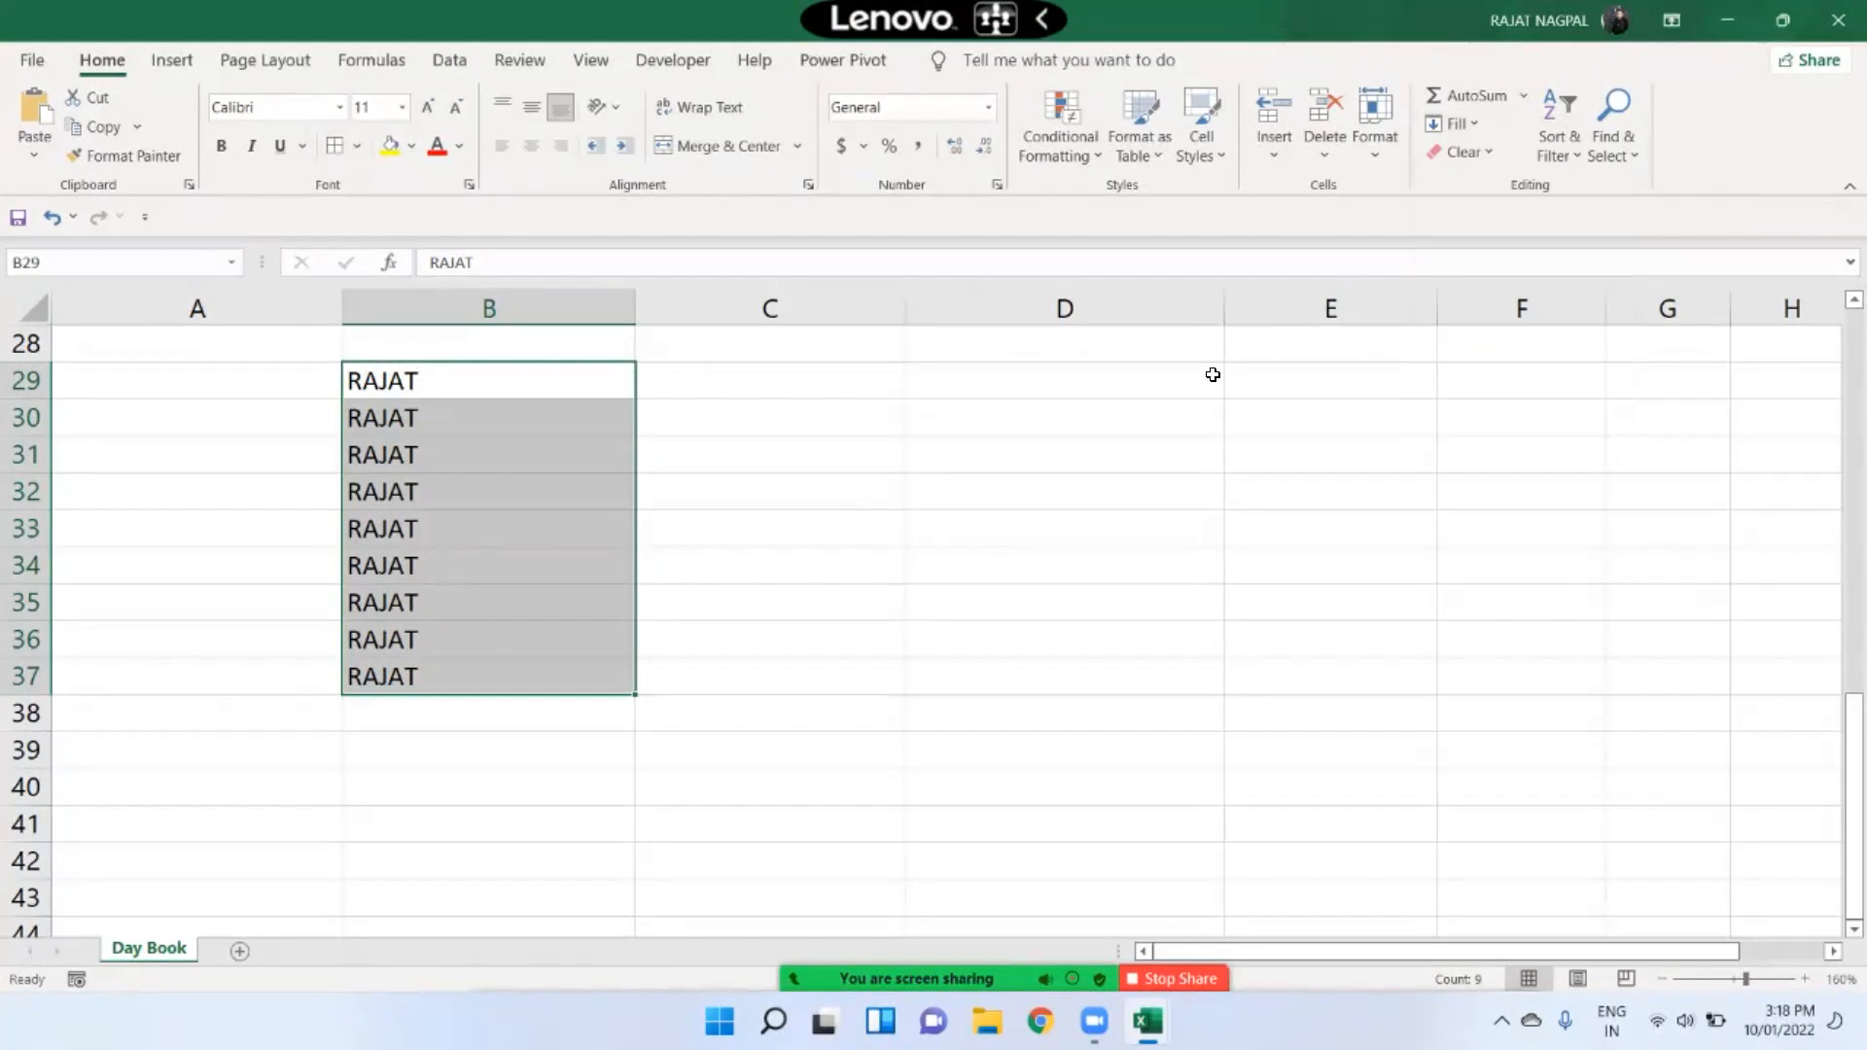
click(1477, 144)
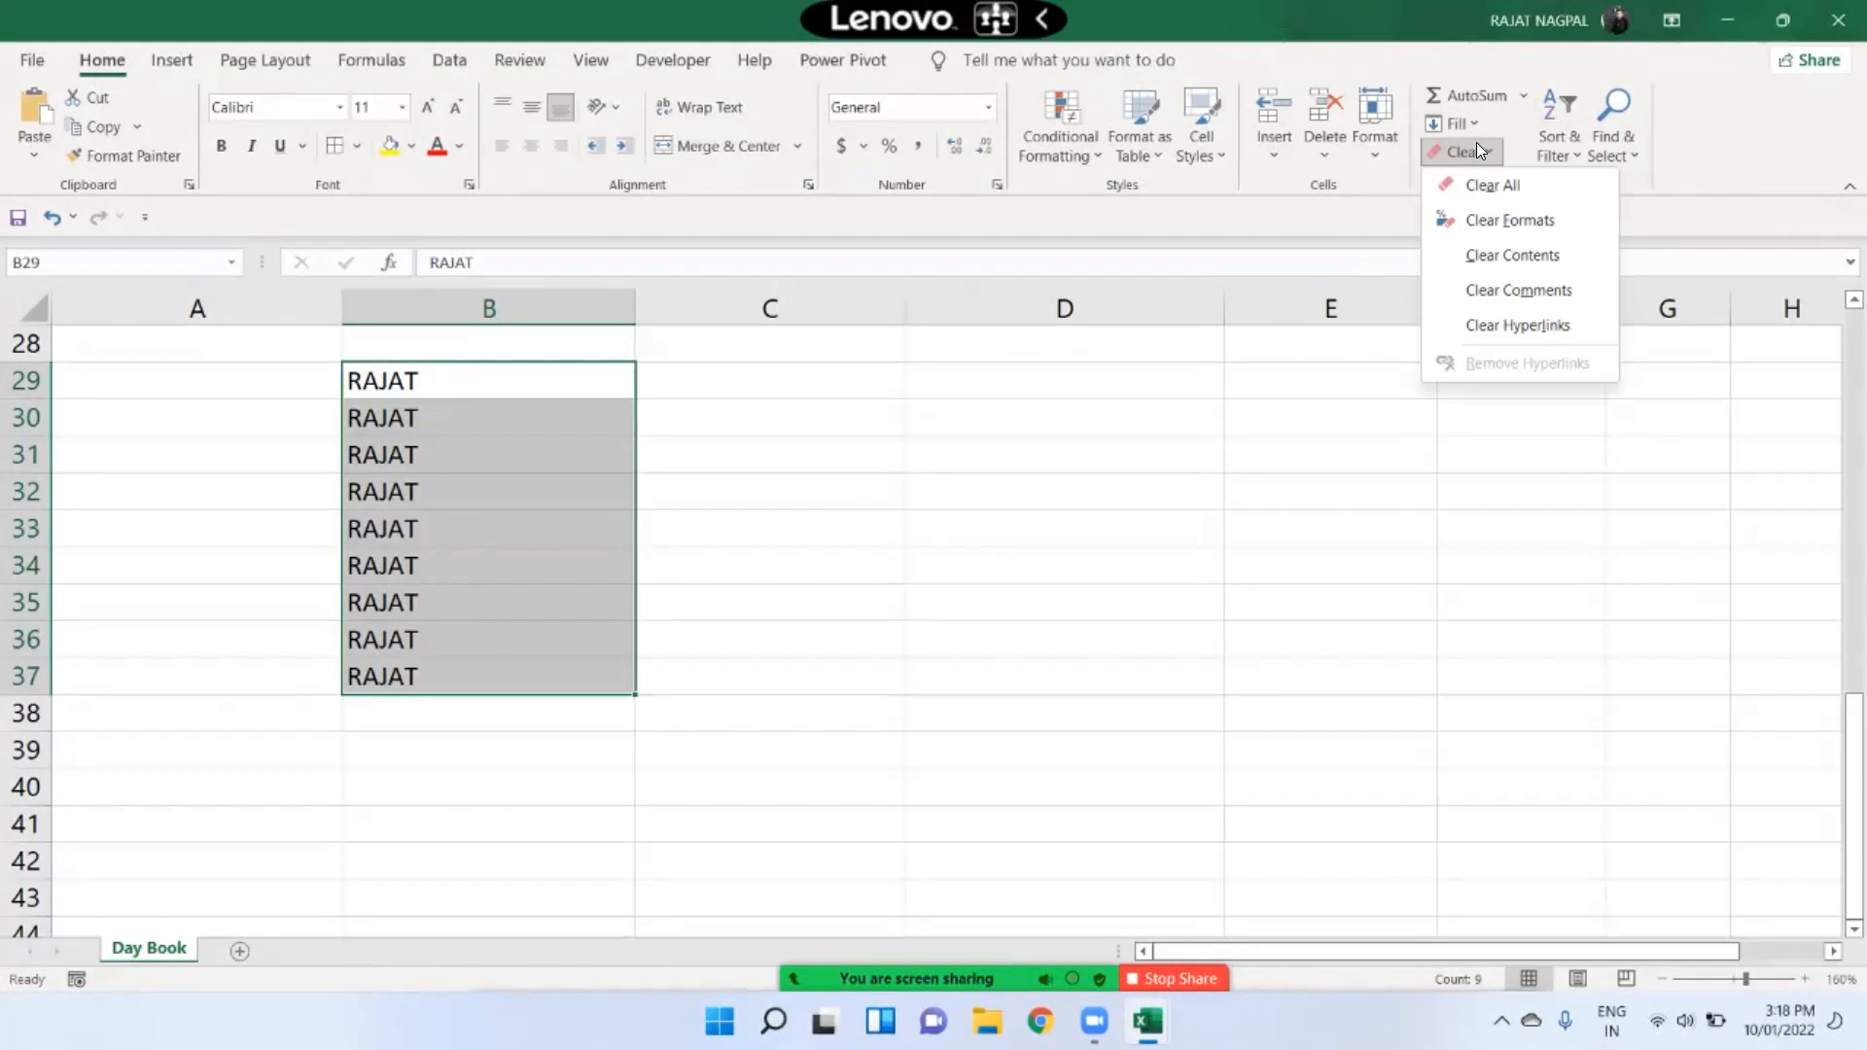
click(1367, 350)
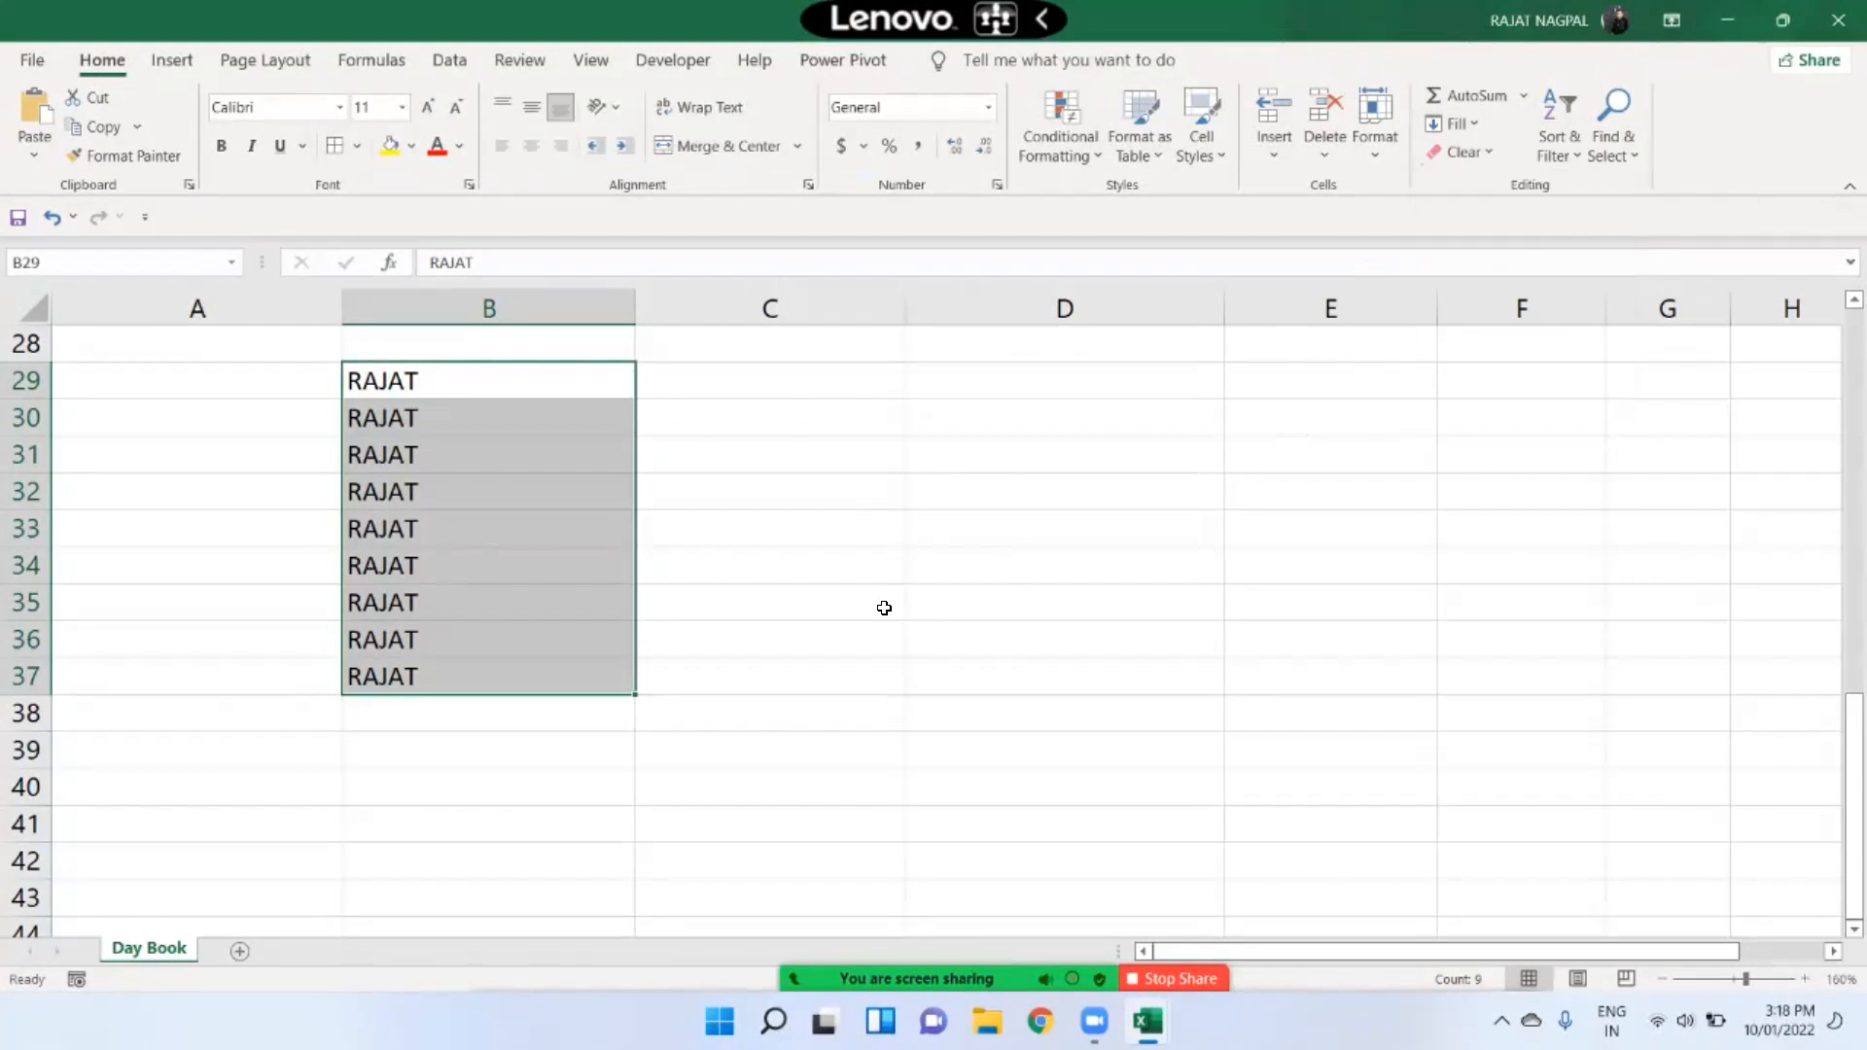
Copy the day book table A1:F18, including its totals row, and clear only its formats
scroll(883, 609, up, 8)
scroll(810, 639, up, 2)
drag(258, 350, 1488, 827)
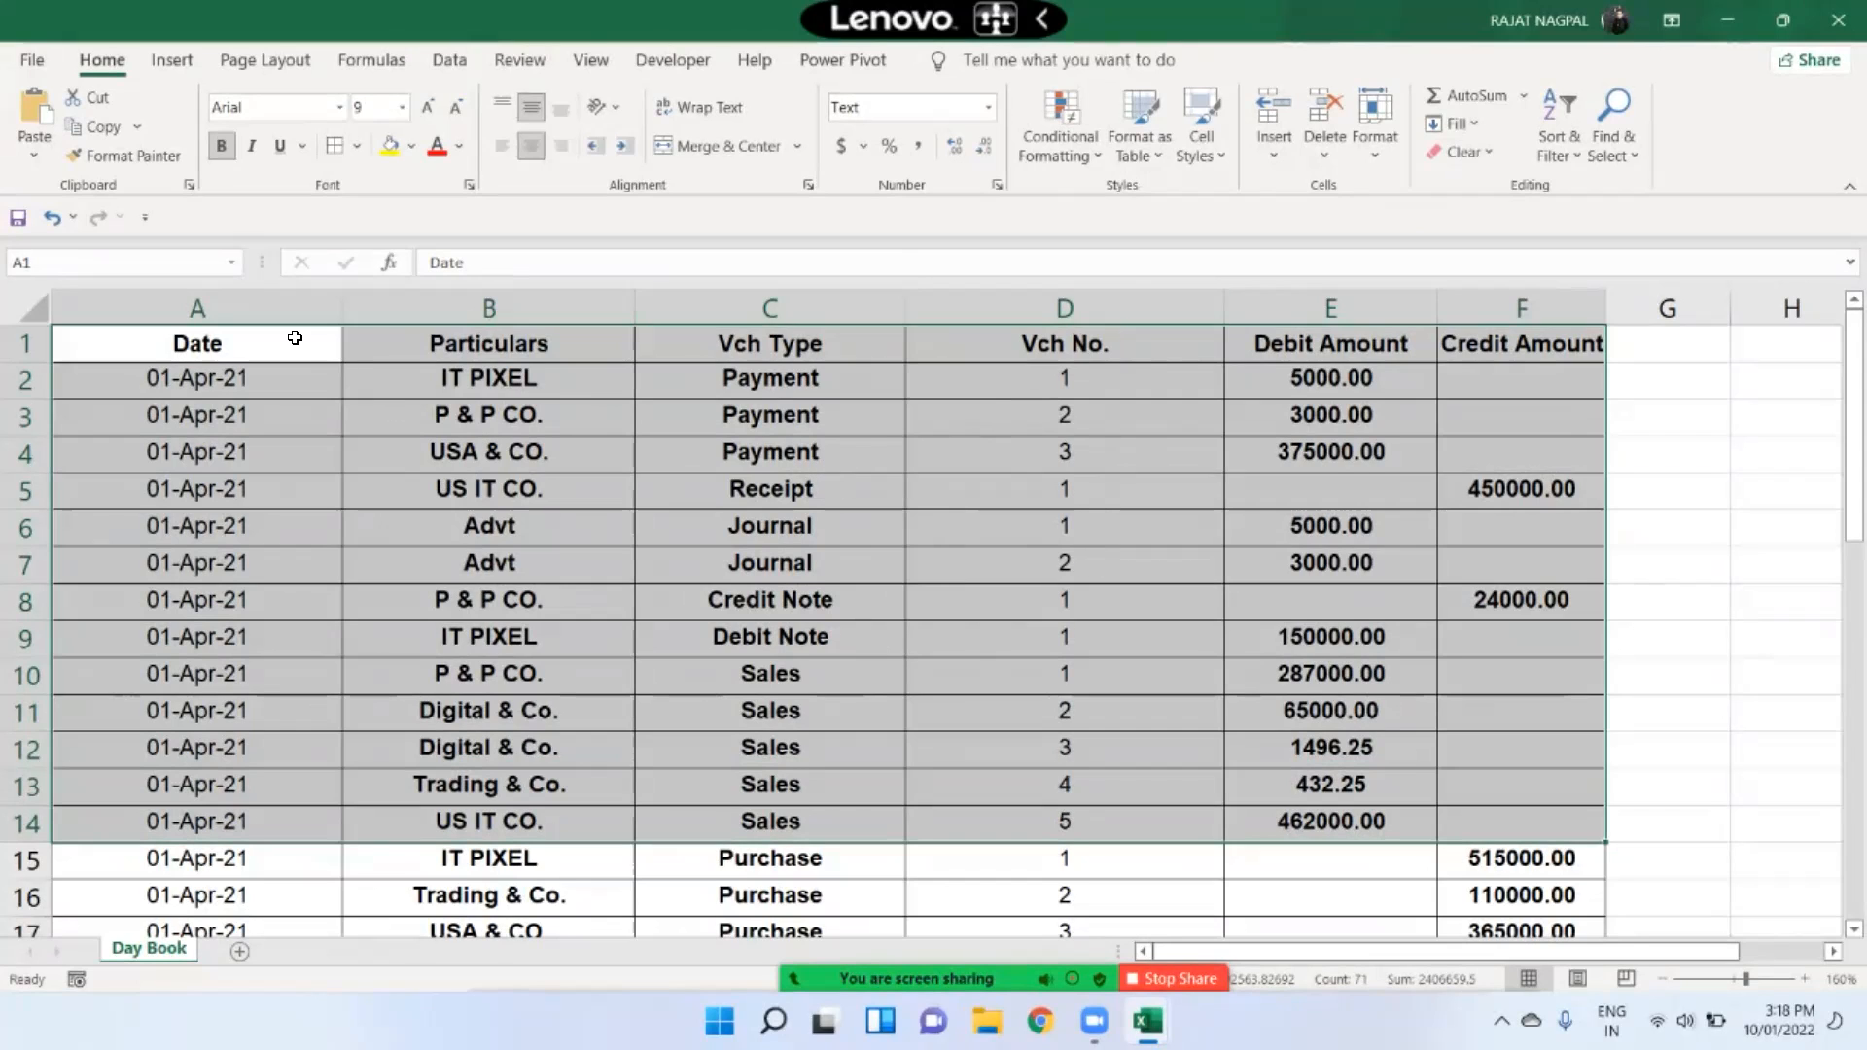
key(shift+Down)
key(shift+Down)
key(shift+Down)
key(shift+Down)
key(ctrl+c)
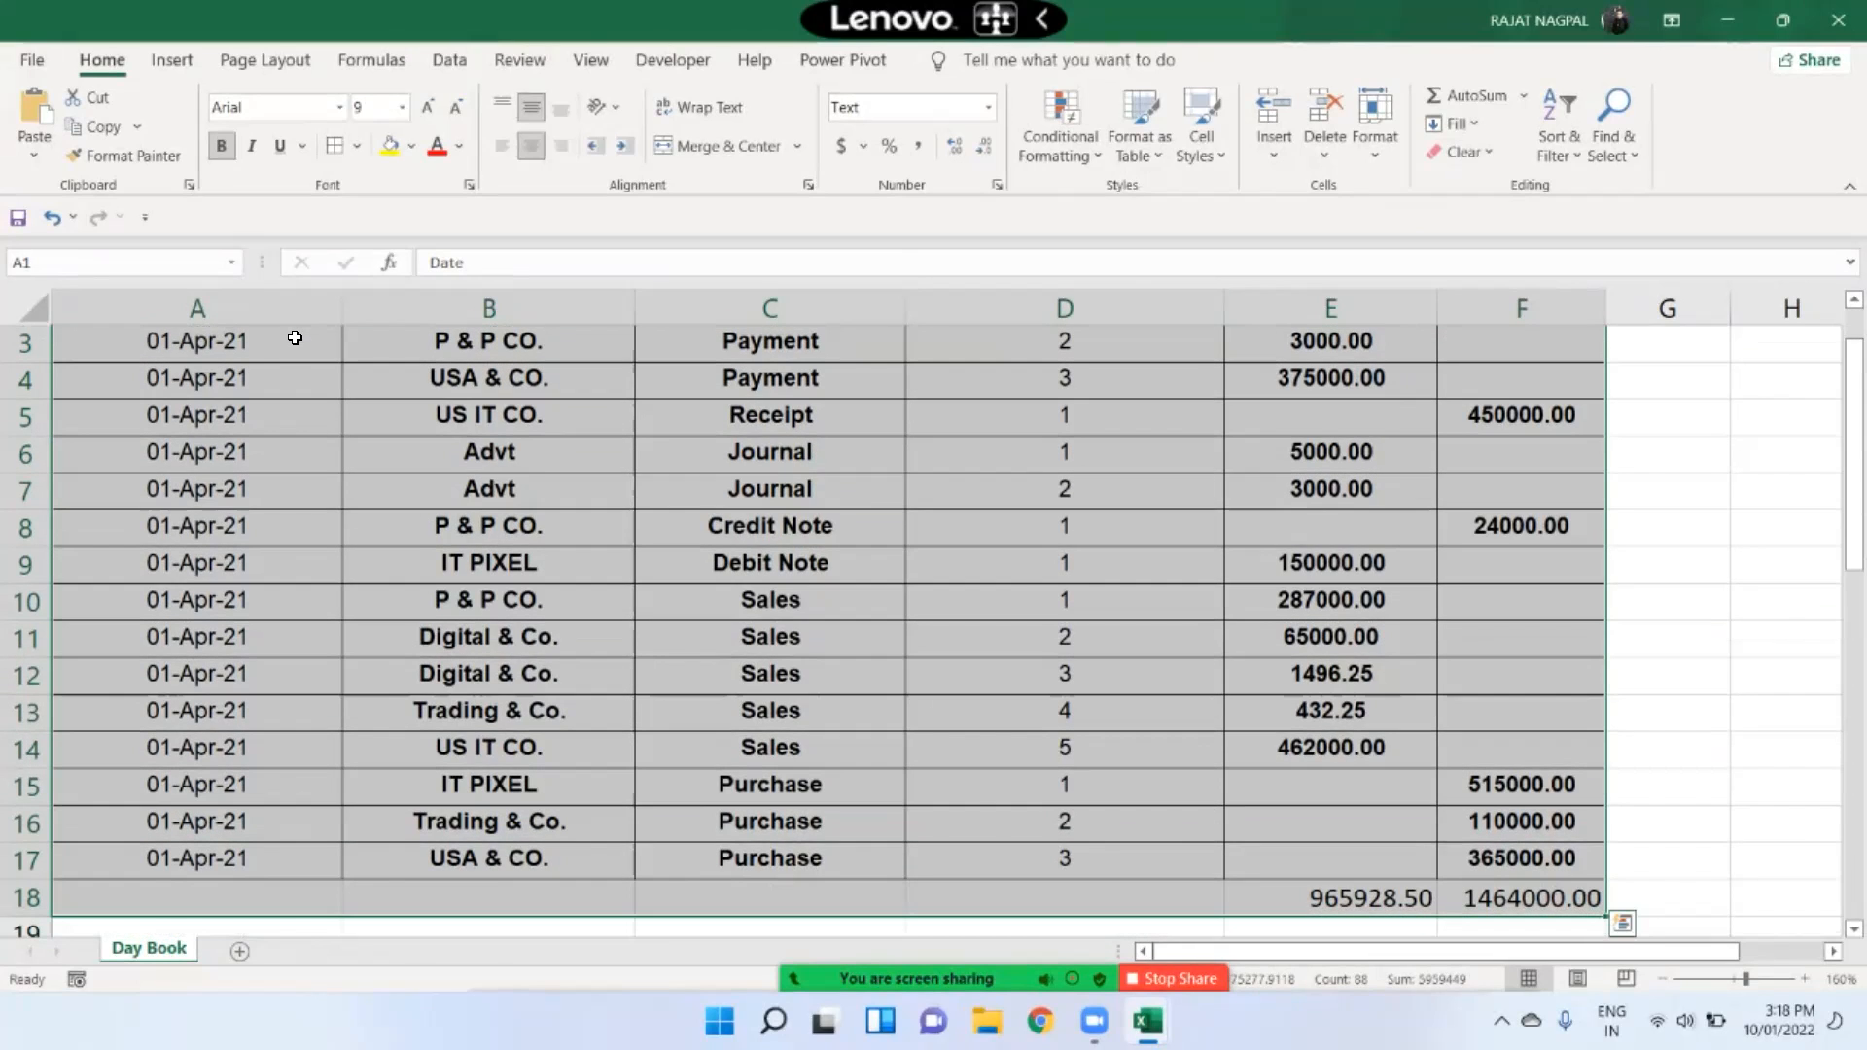
click(1461, 153)
scroll(983, 492, up, 1)
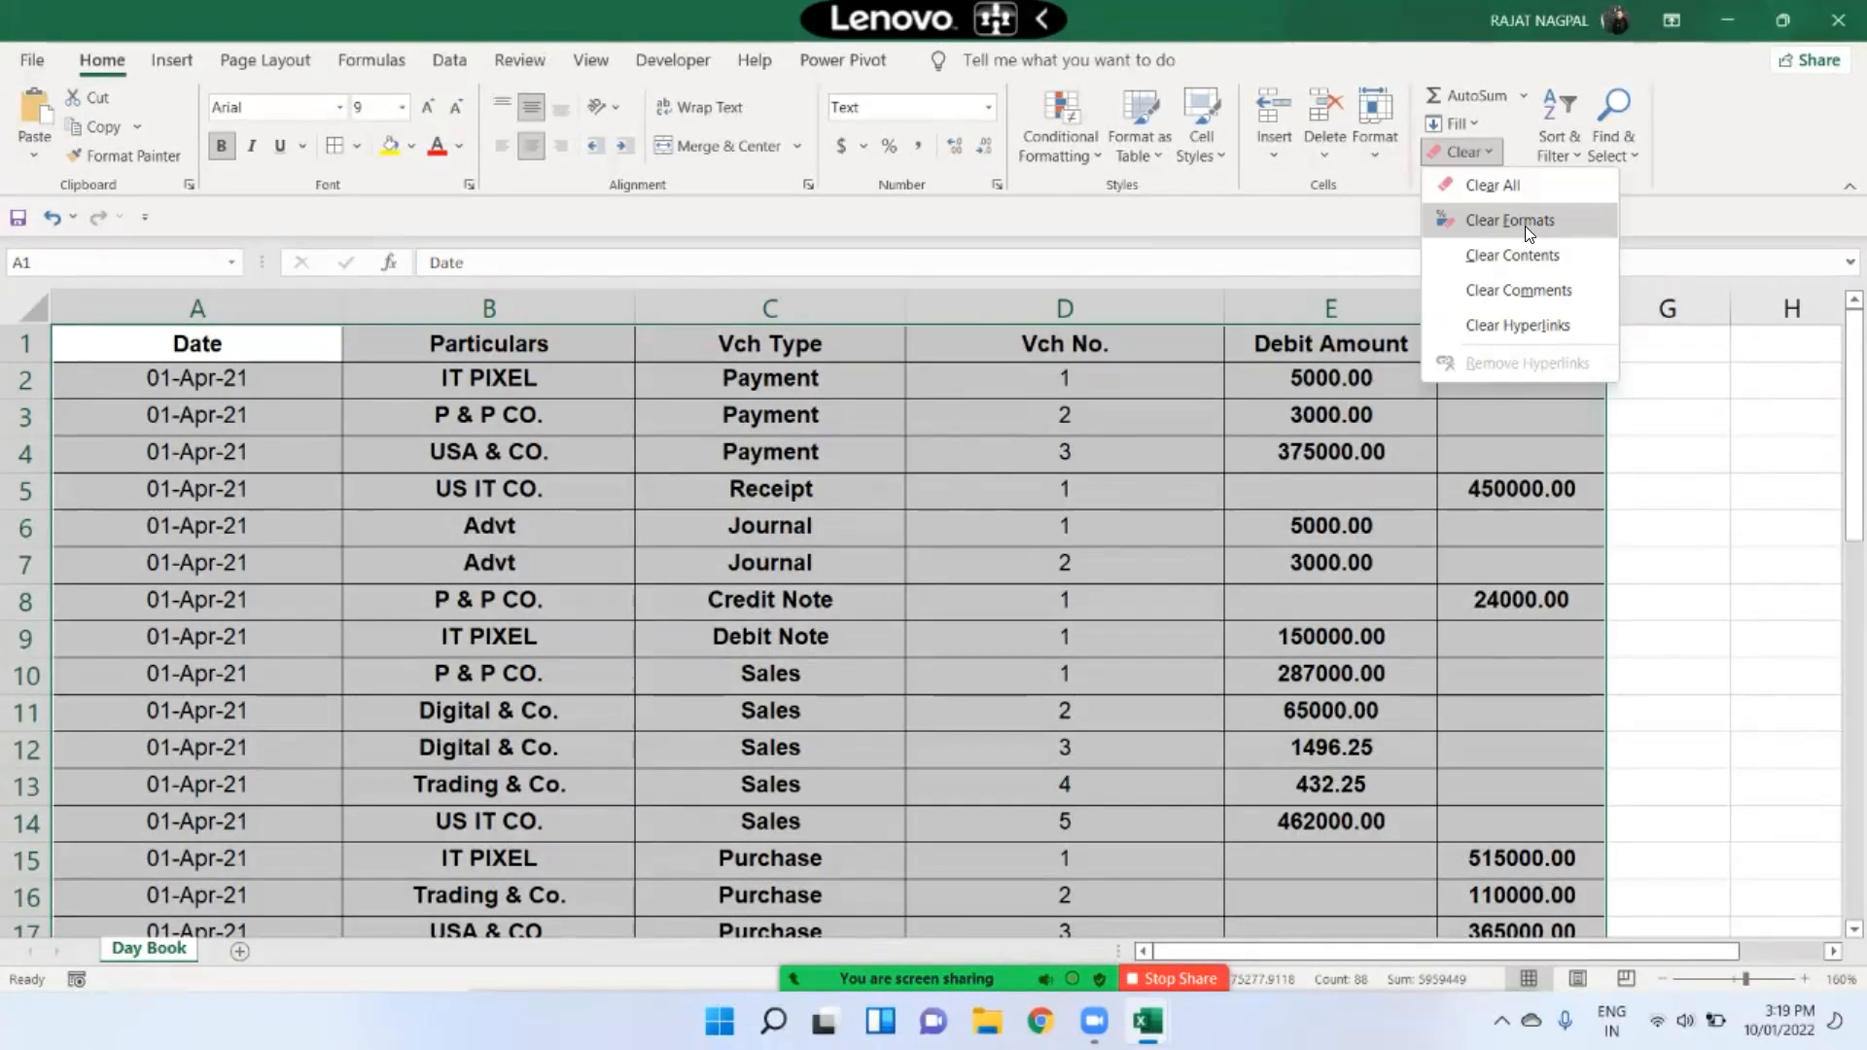
click(1488, 220)
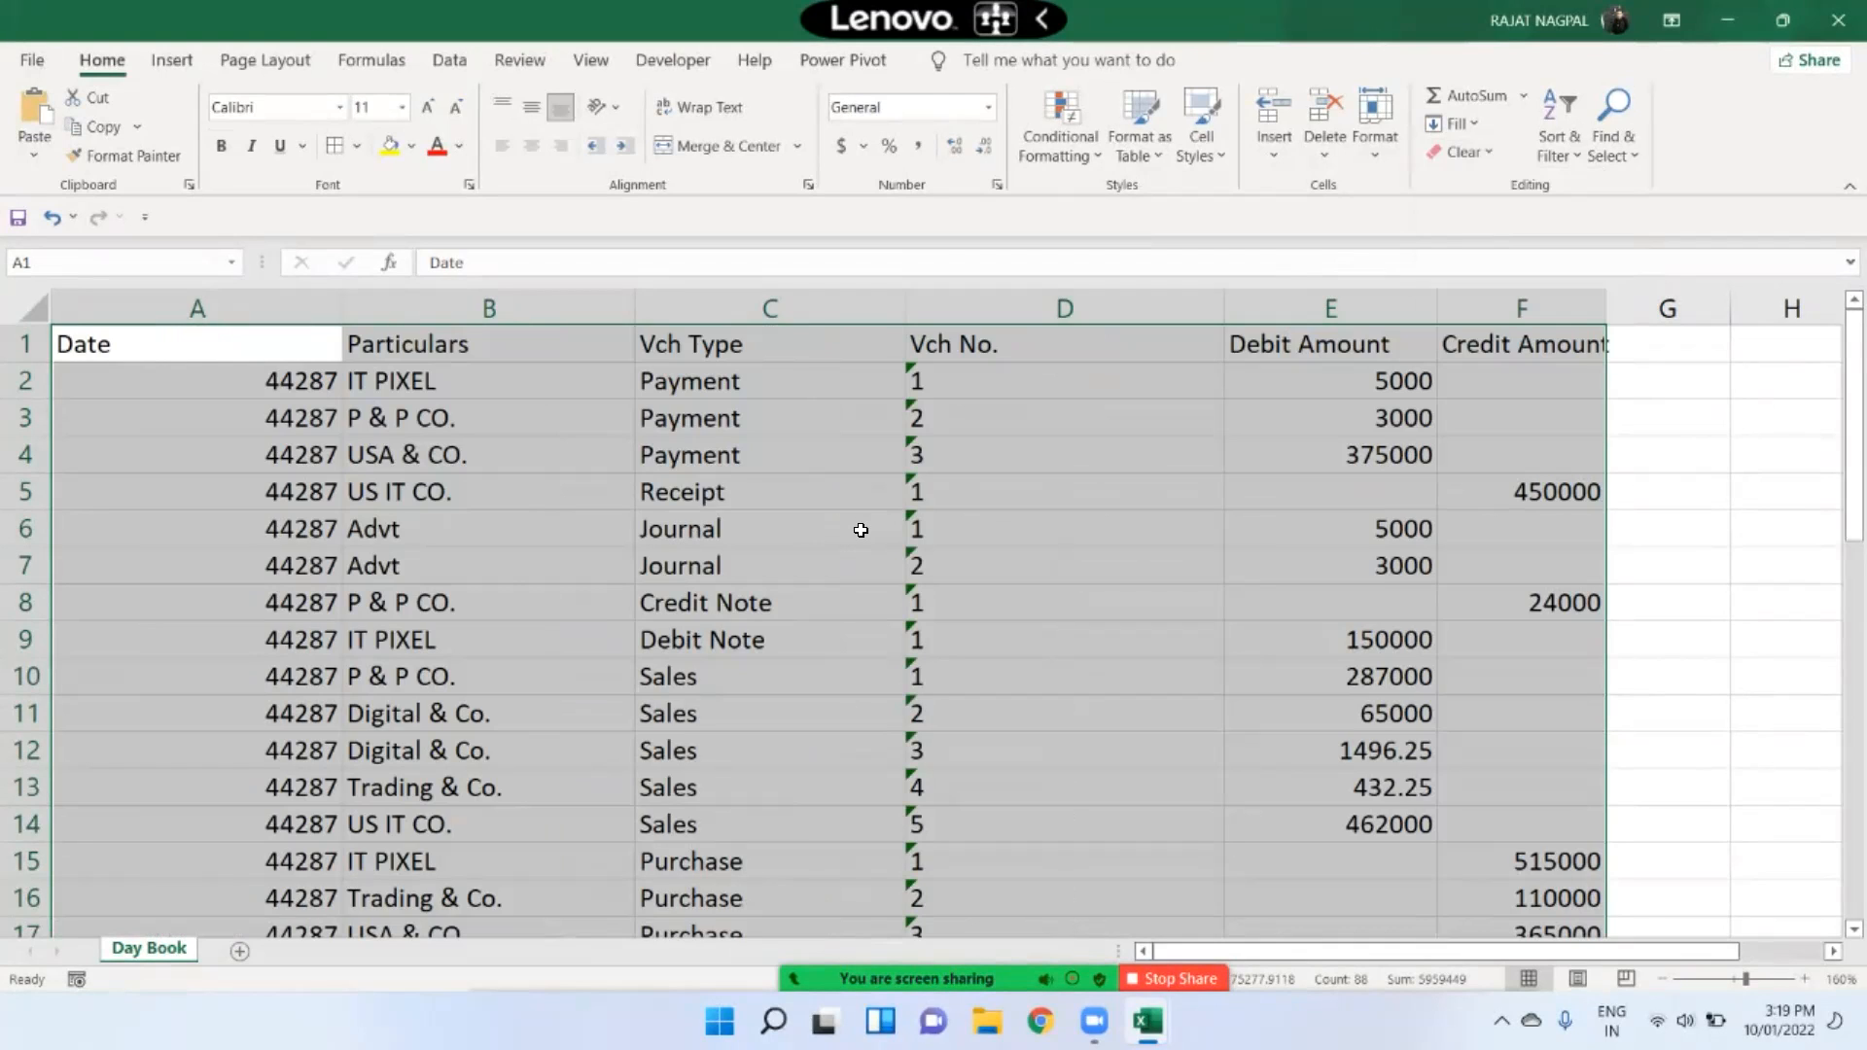
Undo the format clearing and clear only the contents of A1:F18
mouse_move(930, 971)
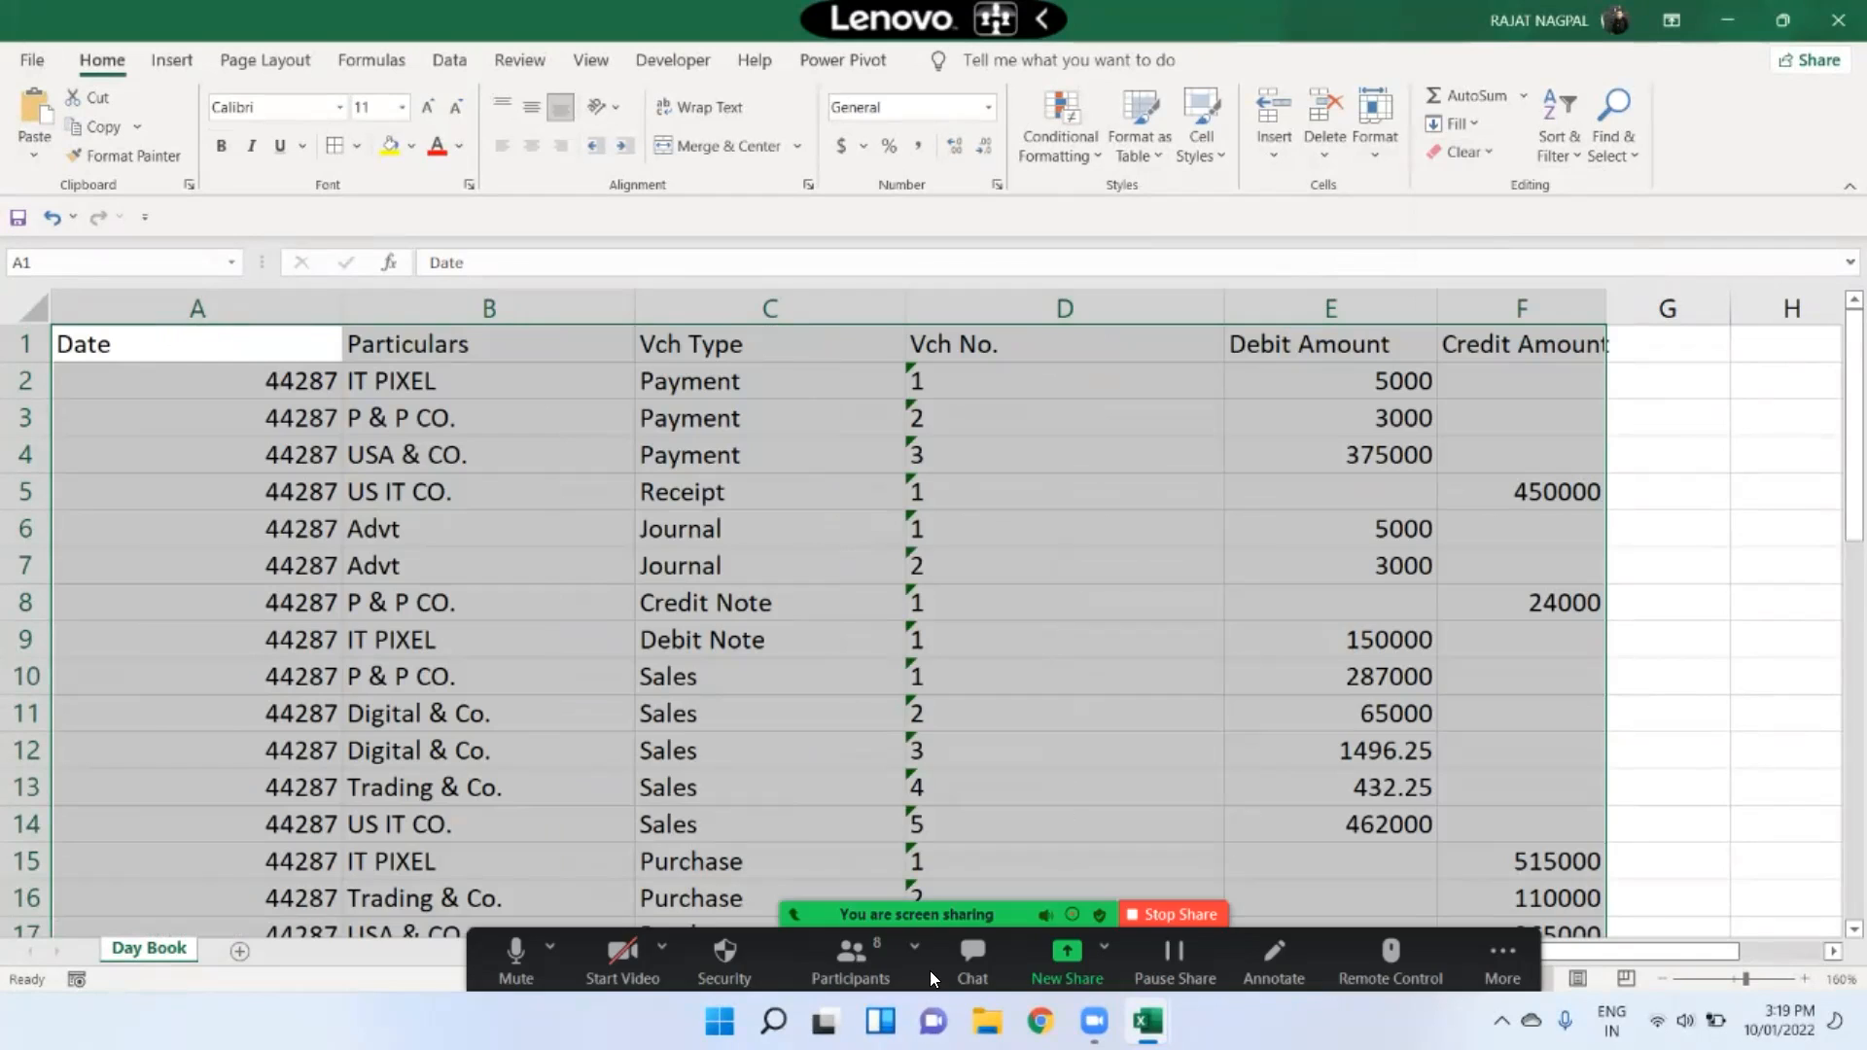
key(ctrl+z)
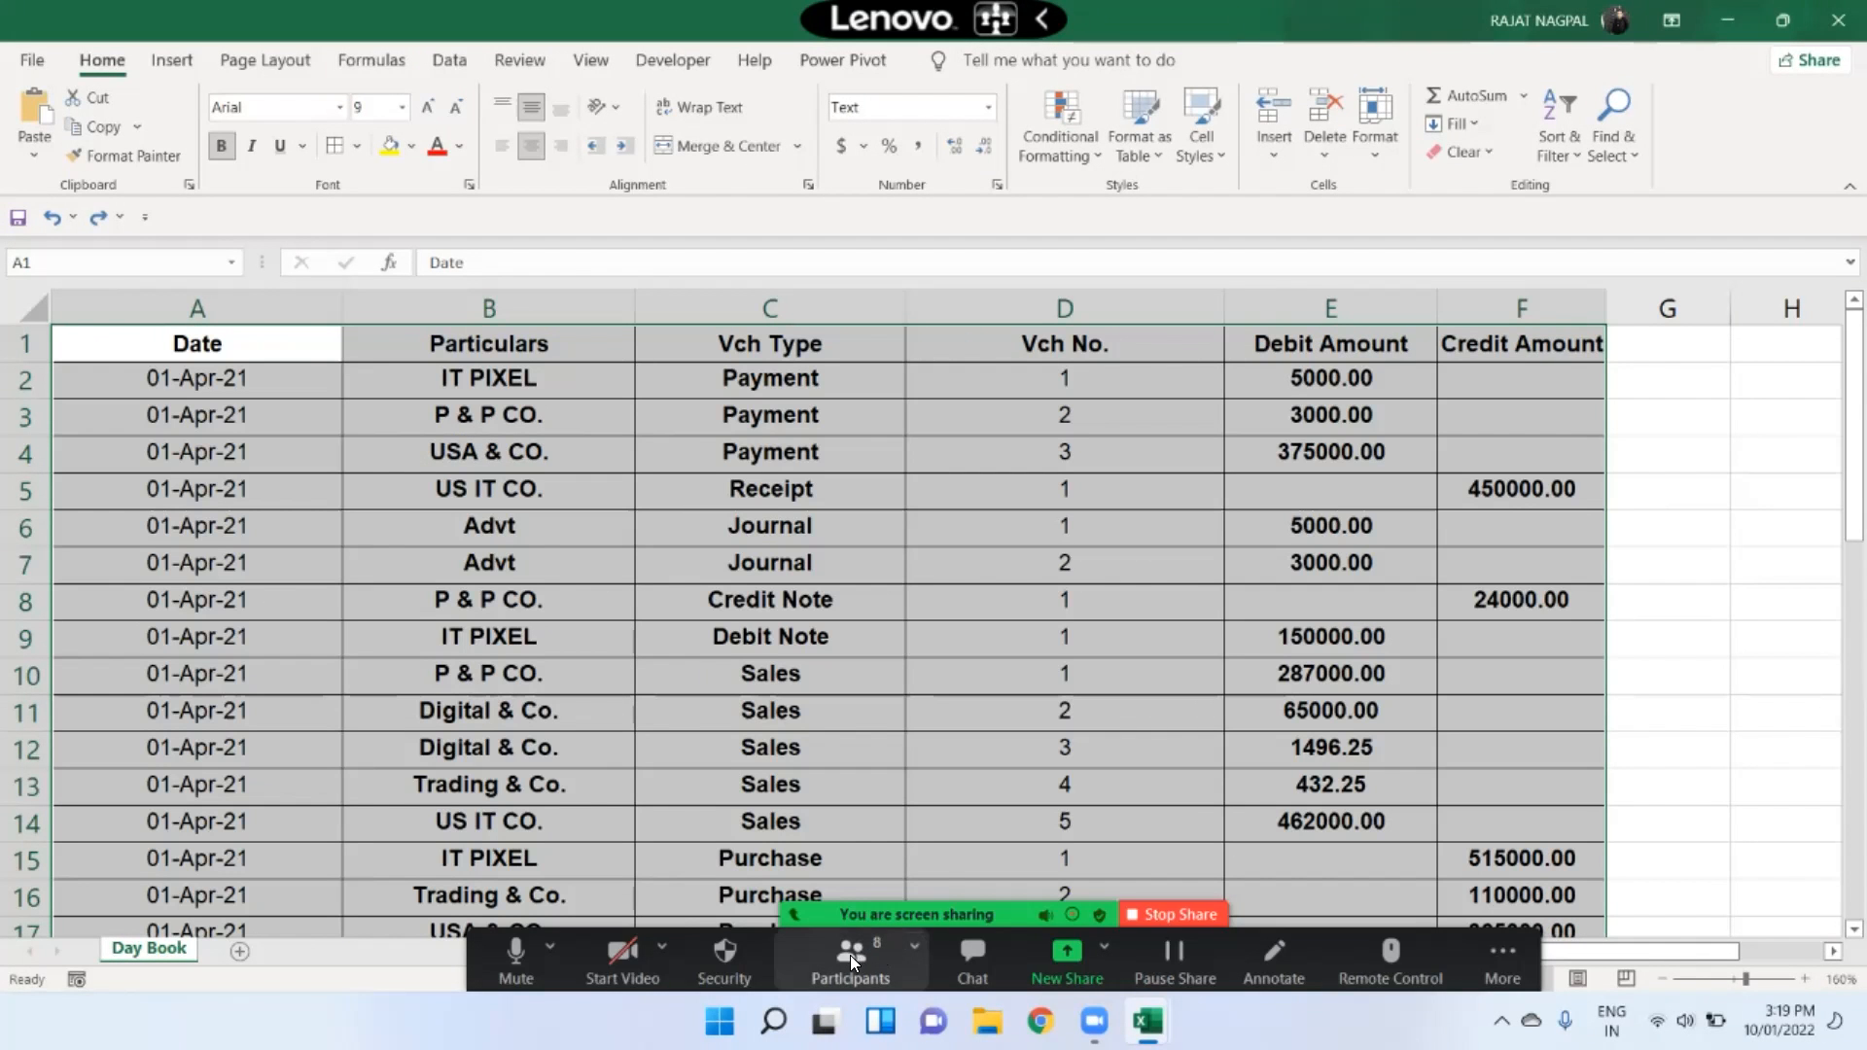
click(1460, 152)
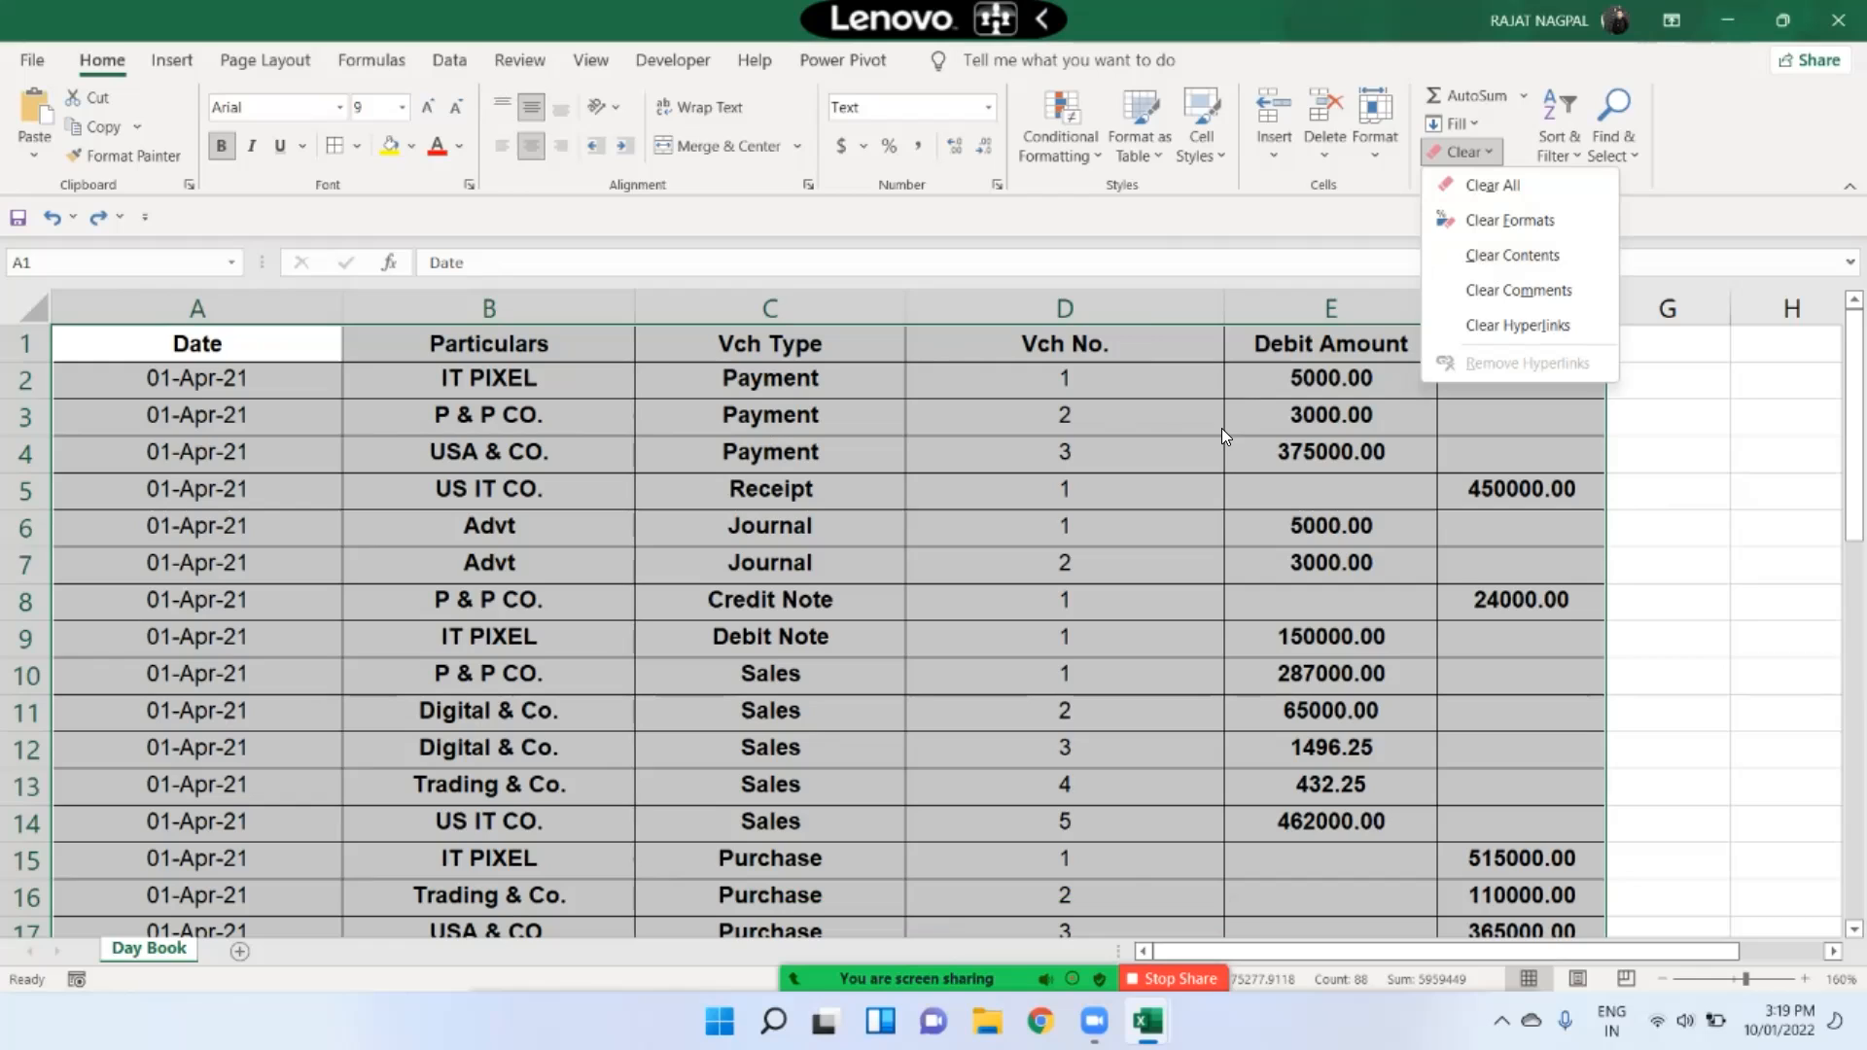
click(1546, 250)
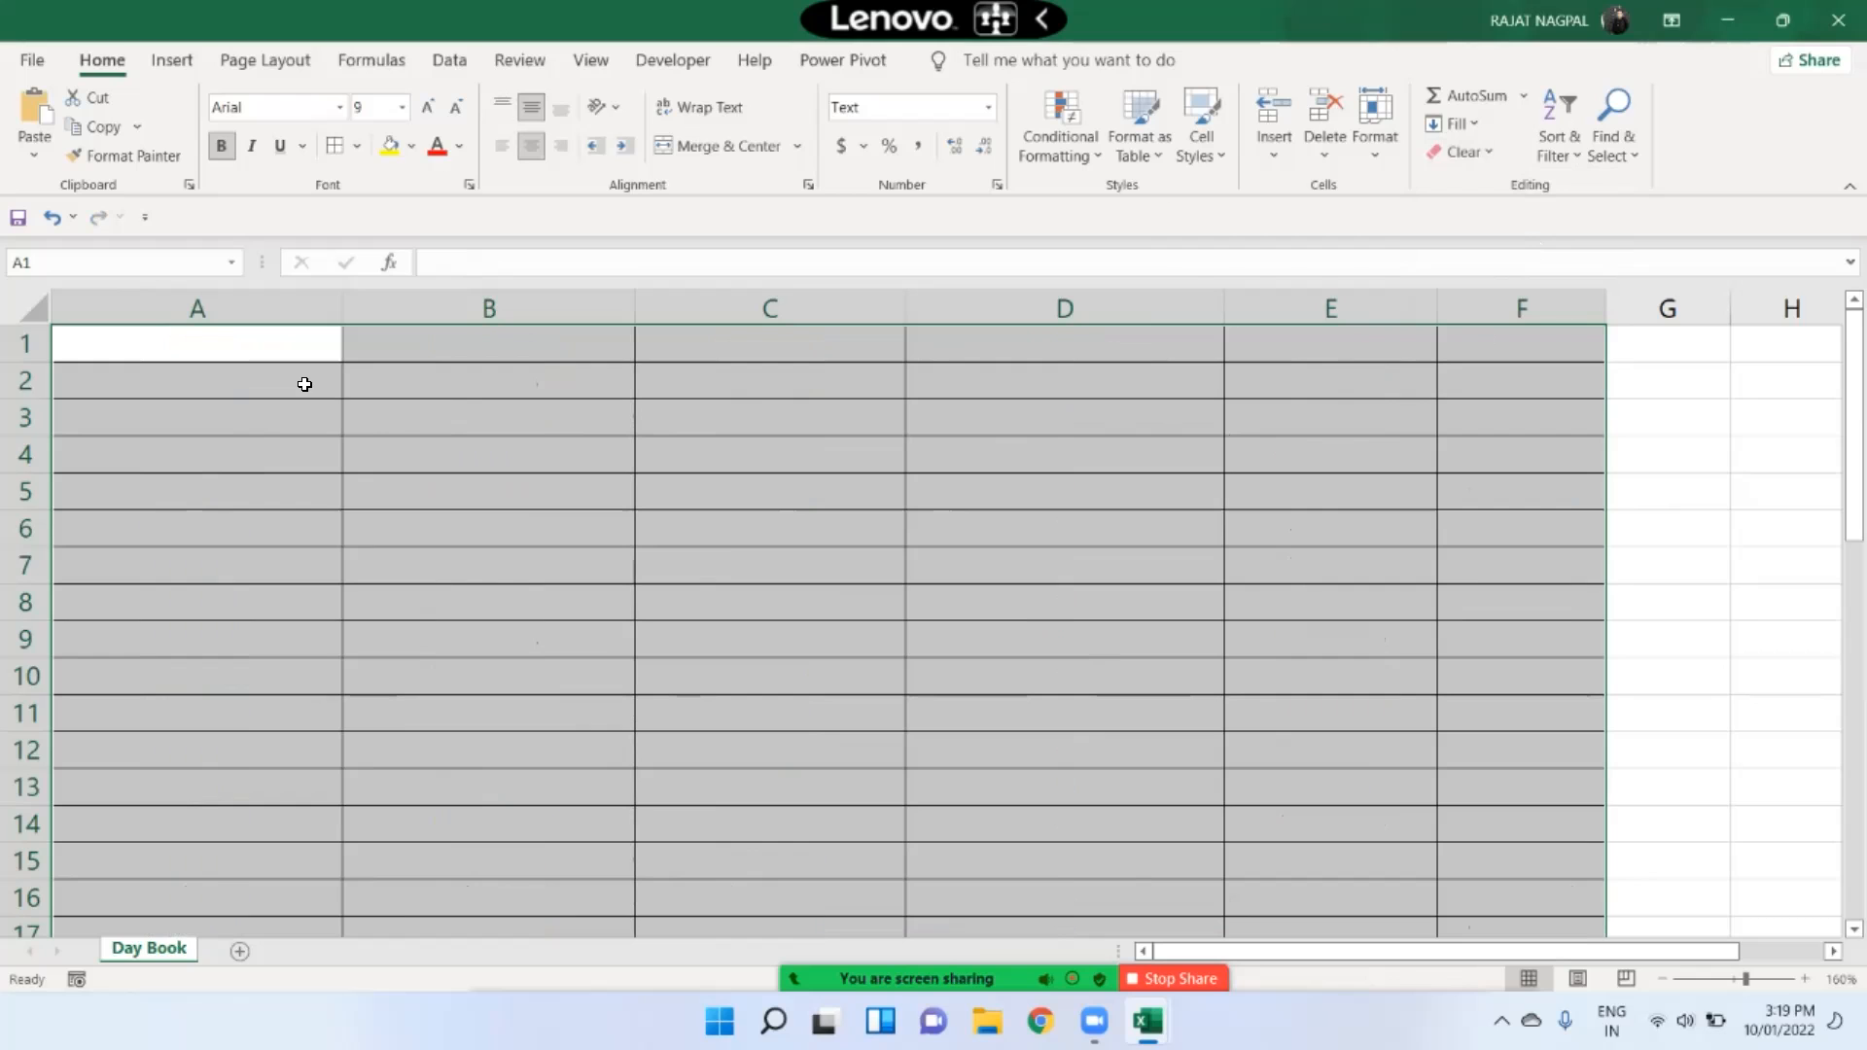
Enter the sample text SFDS, SFDS, DSF and SD in cells A1 to A4
text(SFDS)
key(Return)
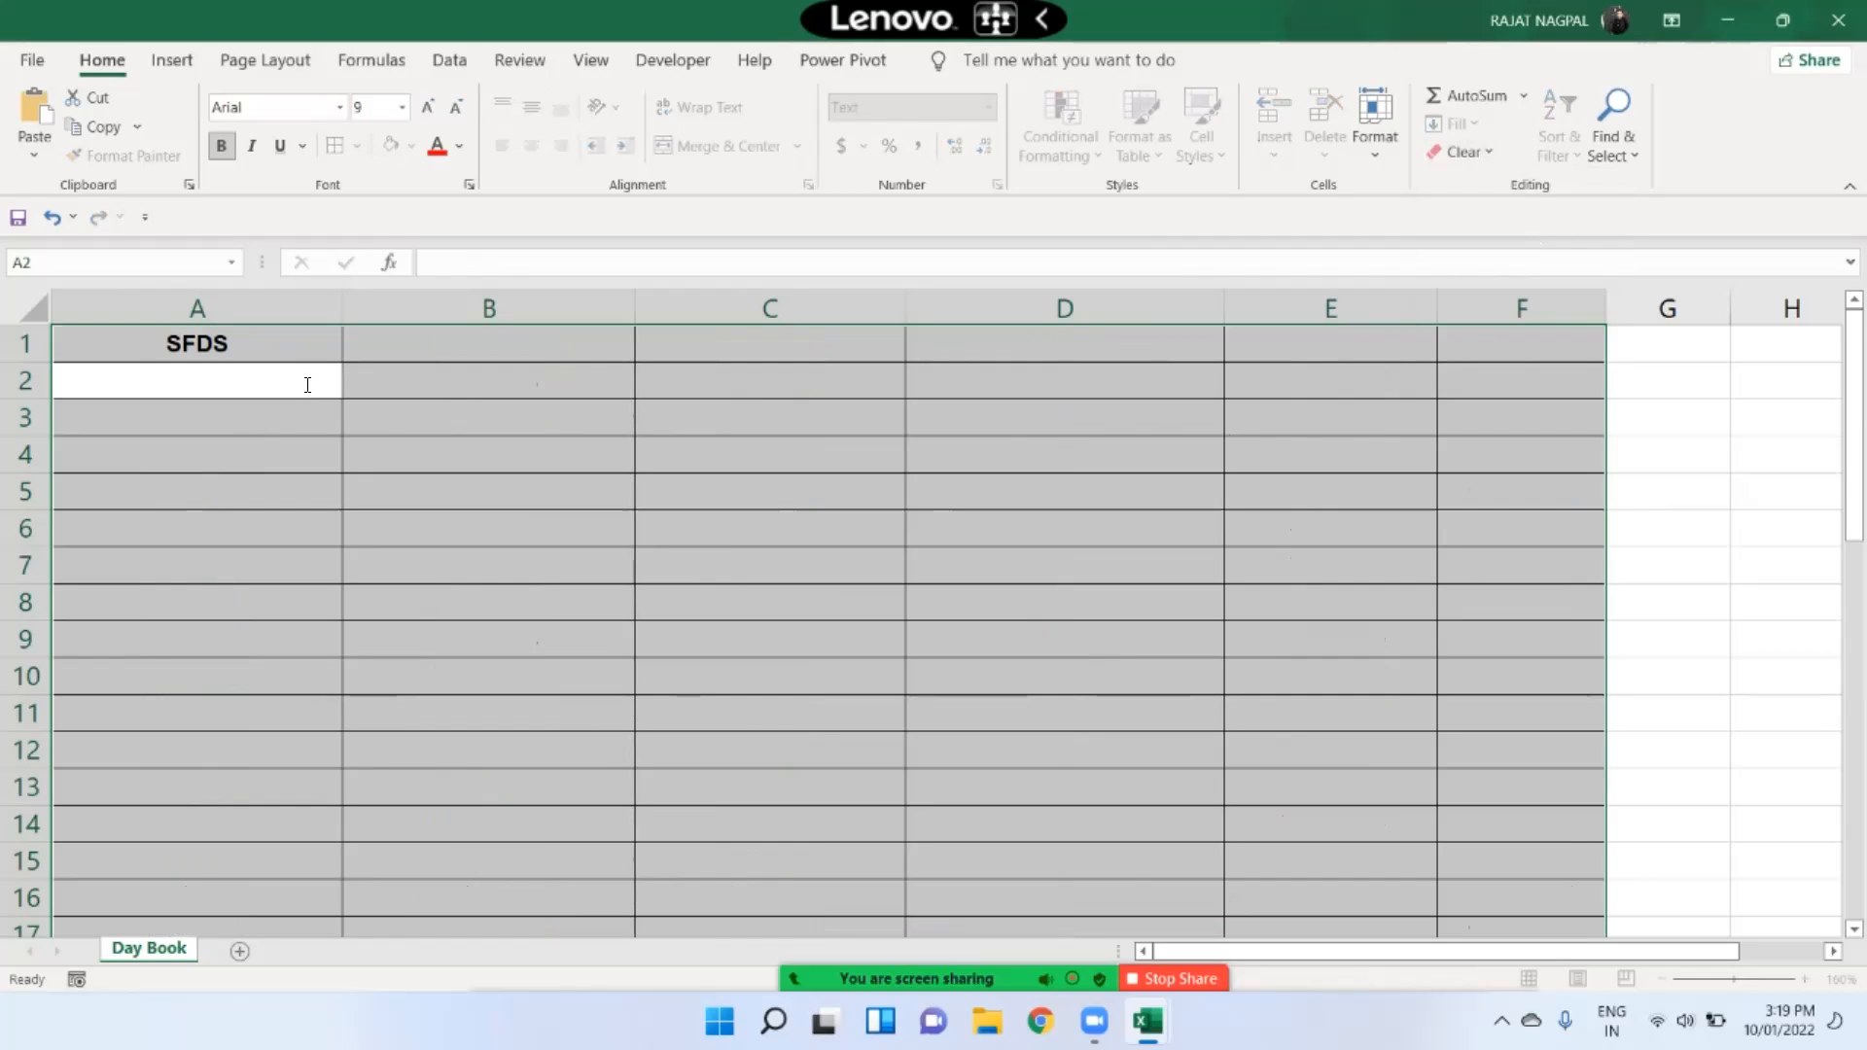
text(SFDS)
key(Return)
text(DSF)
key(Return)
text(SD)
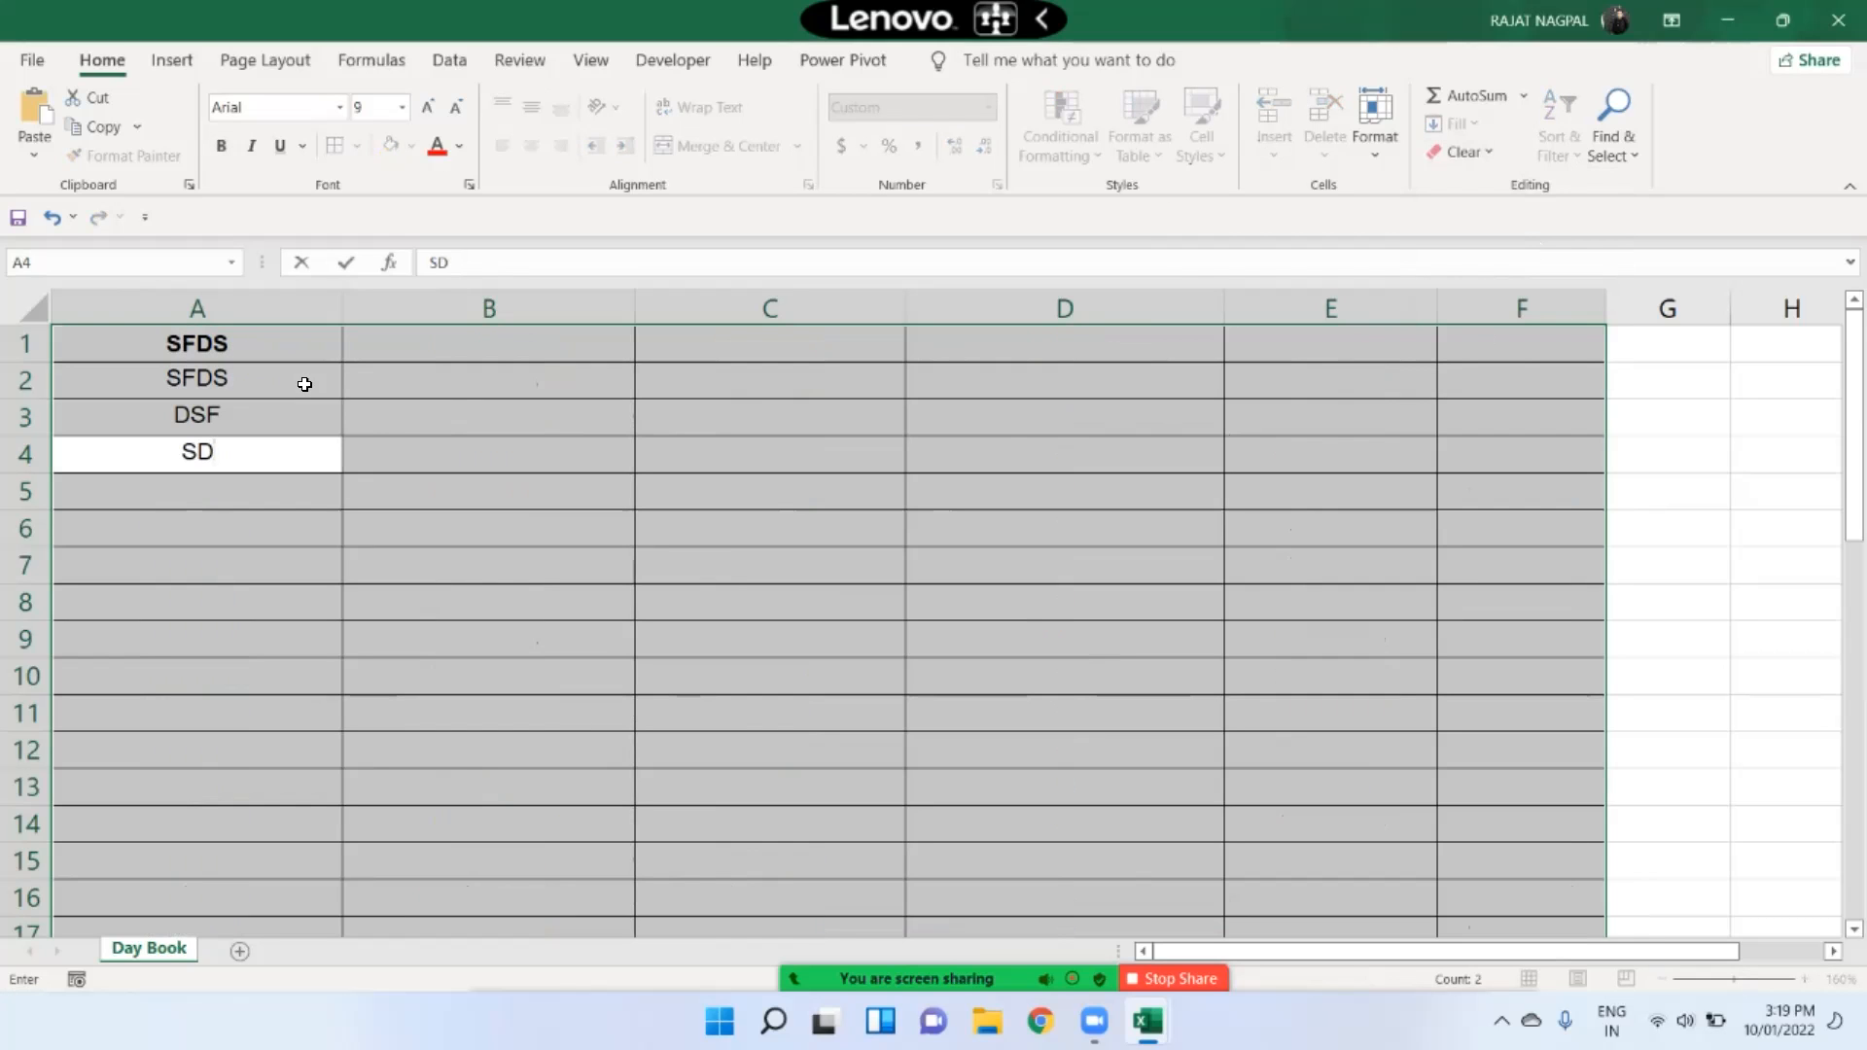
key(Return)
Undo the sample entries in A1:A4 and restore the cleared day book data in A1:F18
key(ctrl+a)
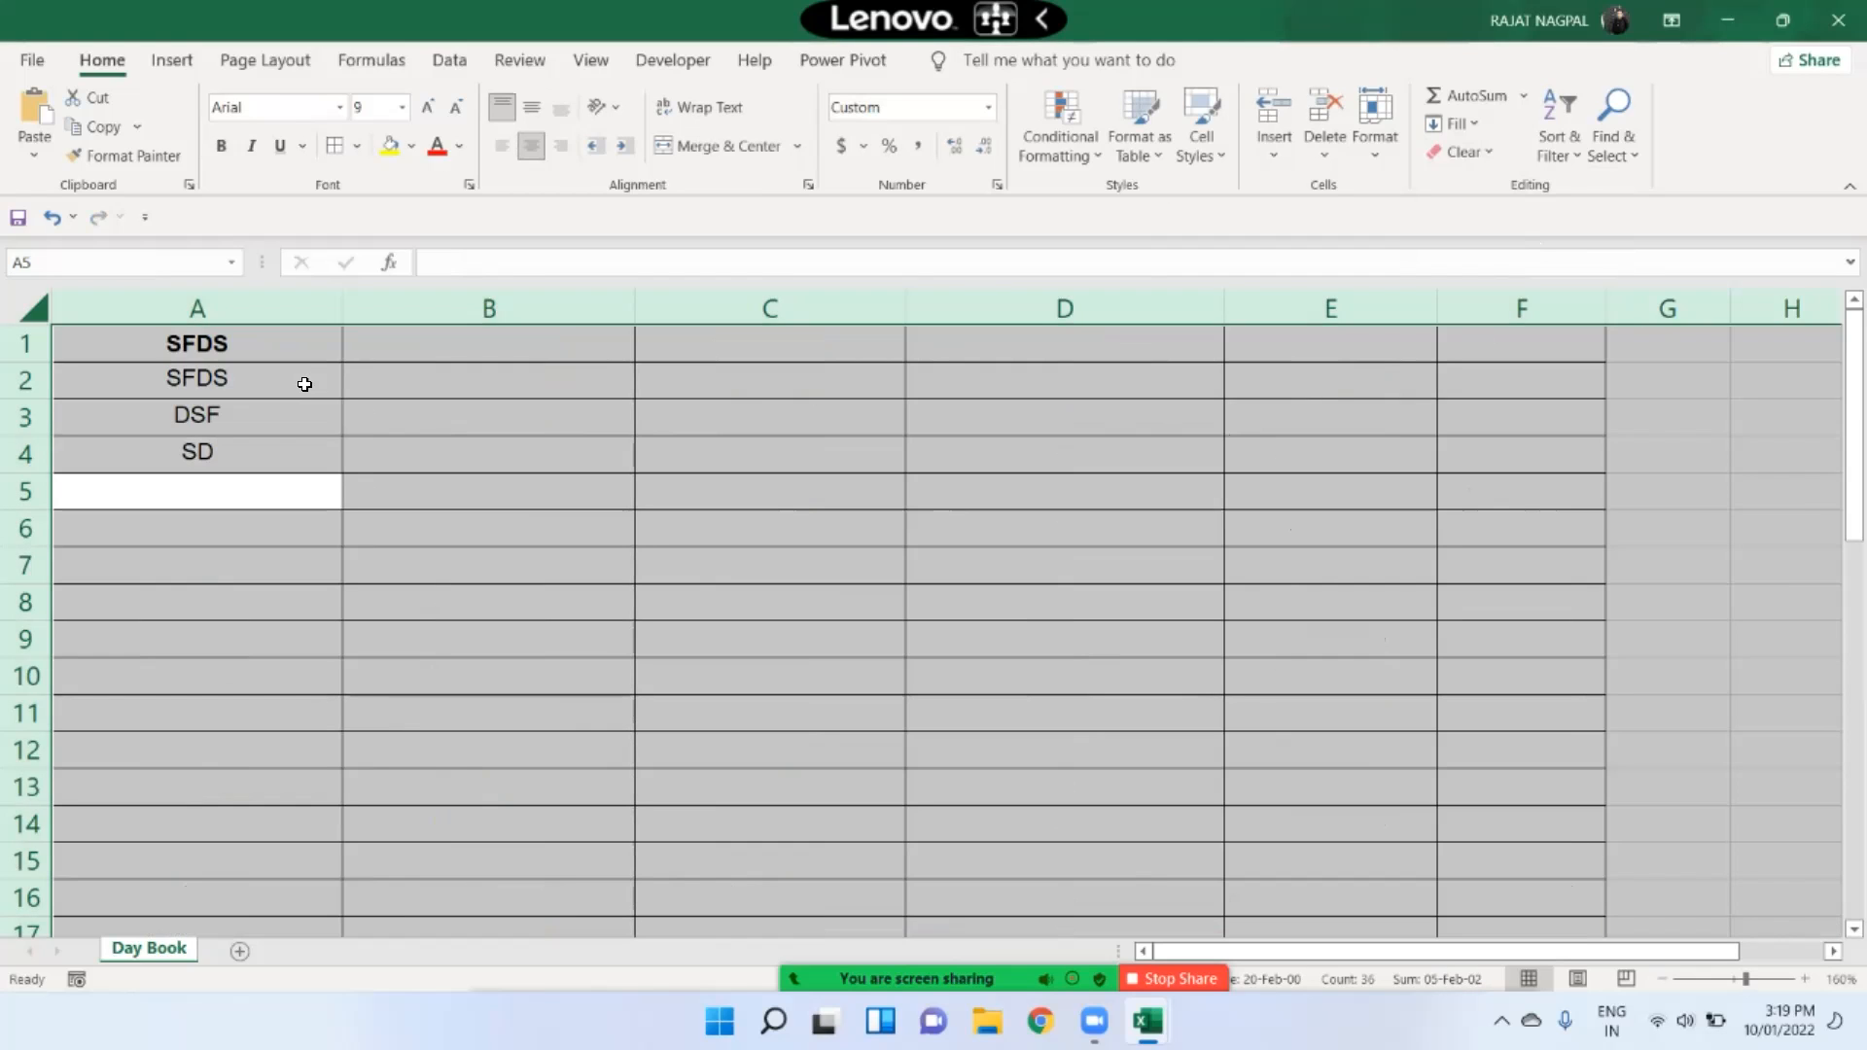
key(ctrl+z)
key(ctrl+z)
key(ctrl+z)
key(ctrl+z)
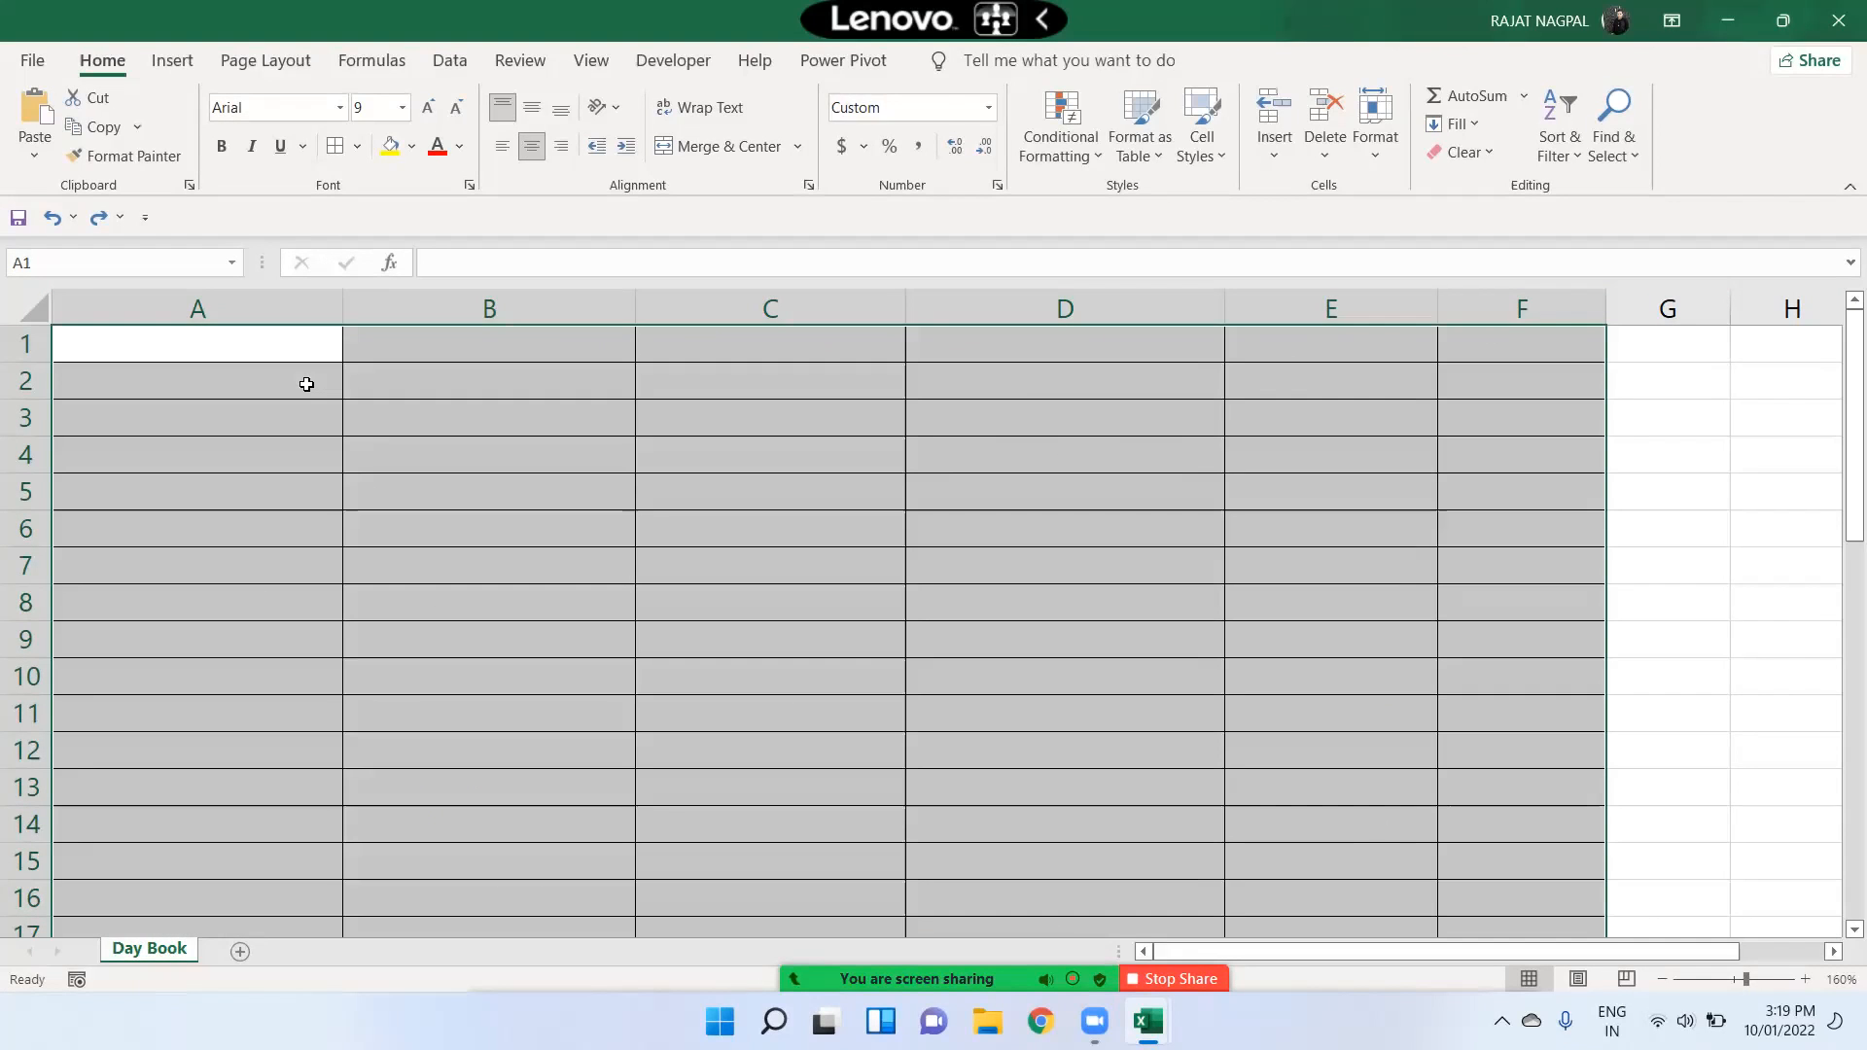
key(ctrl+v)
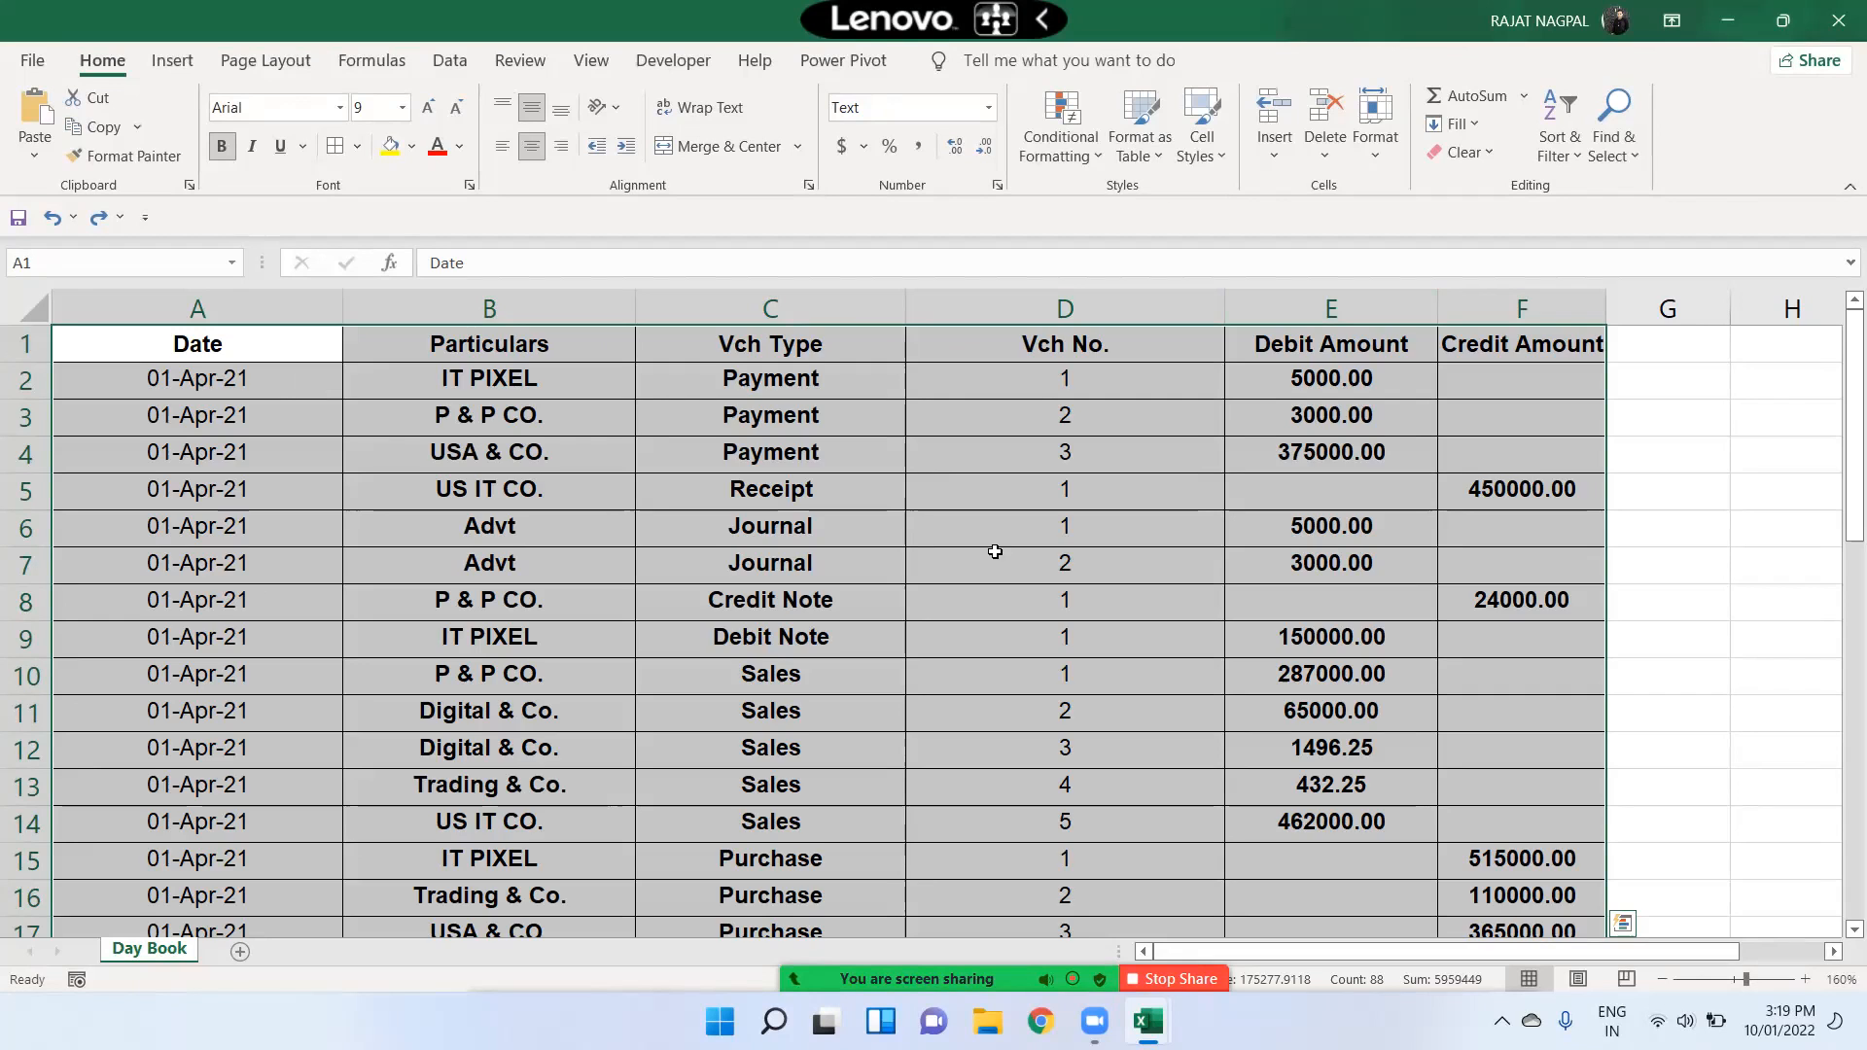
Remove all contents and formatting from A1:F18 with Clear All, and undo the clearing
click(1462, 152)
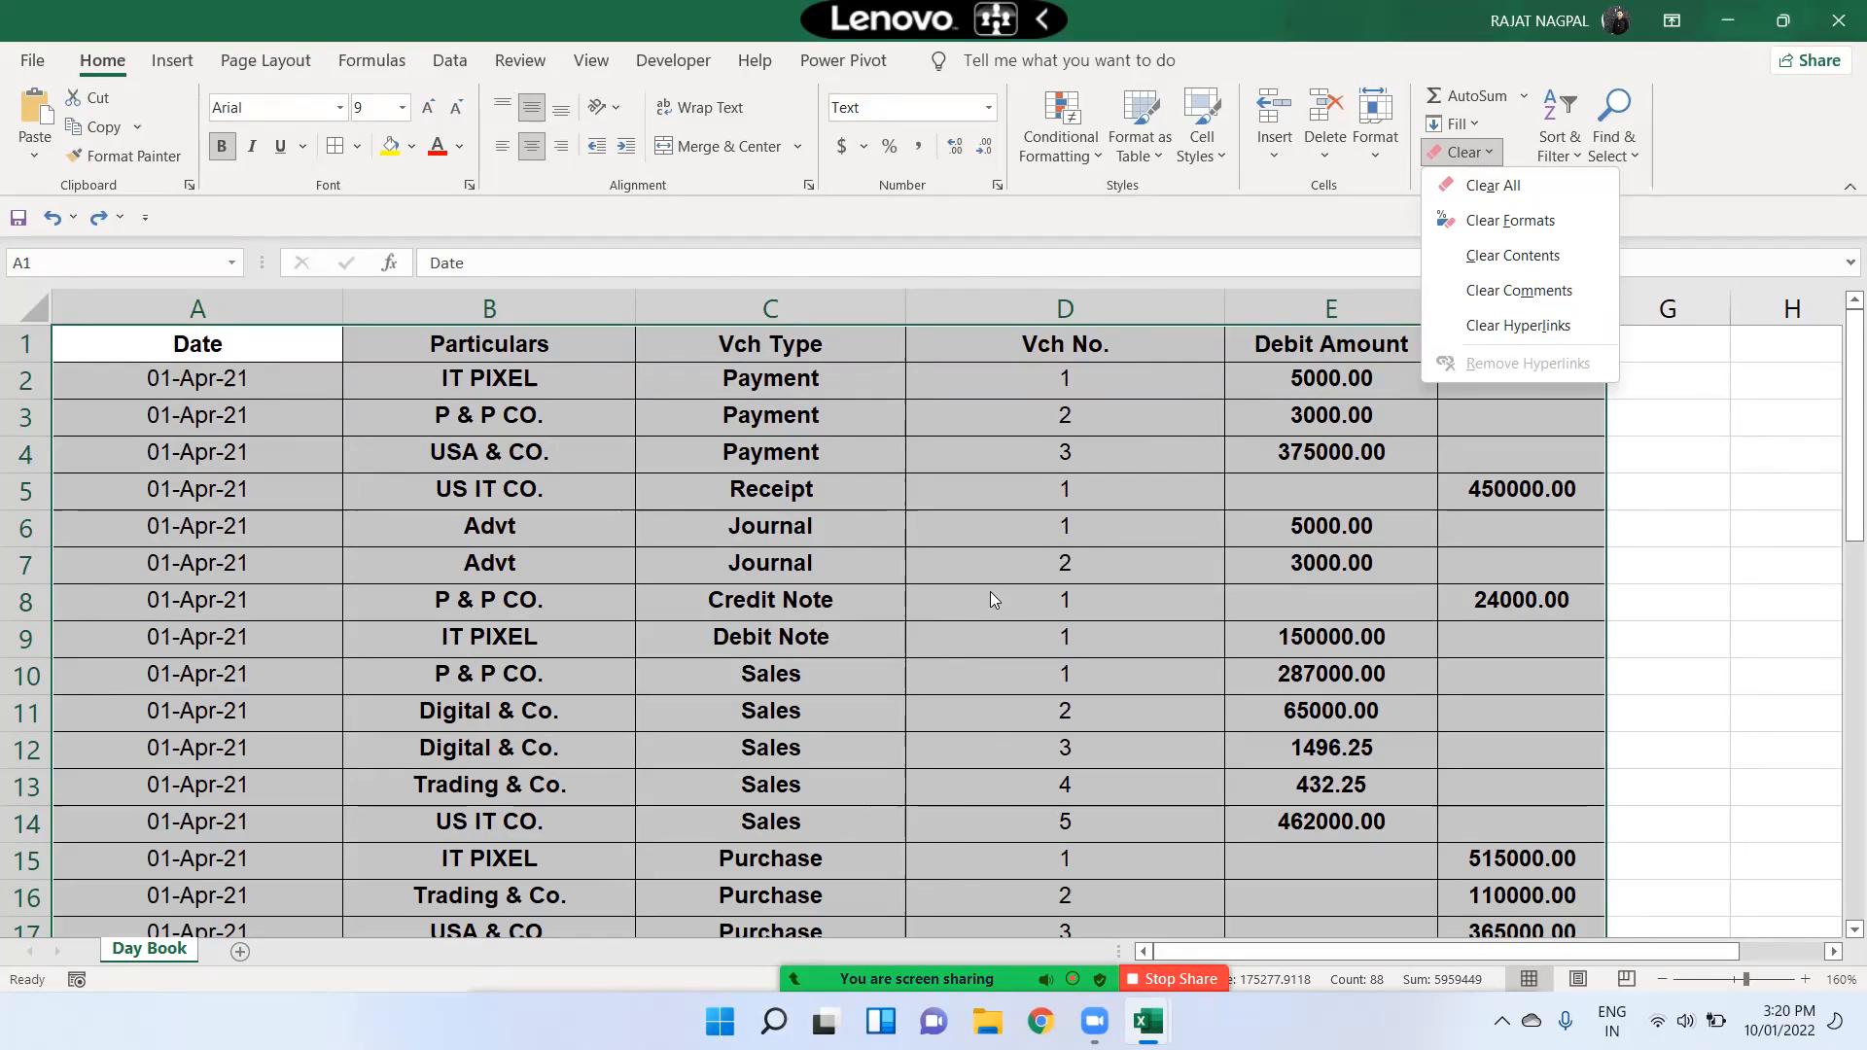
click(1600, 181)
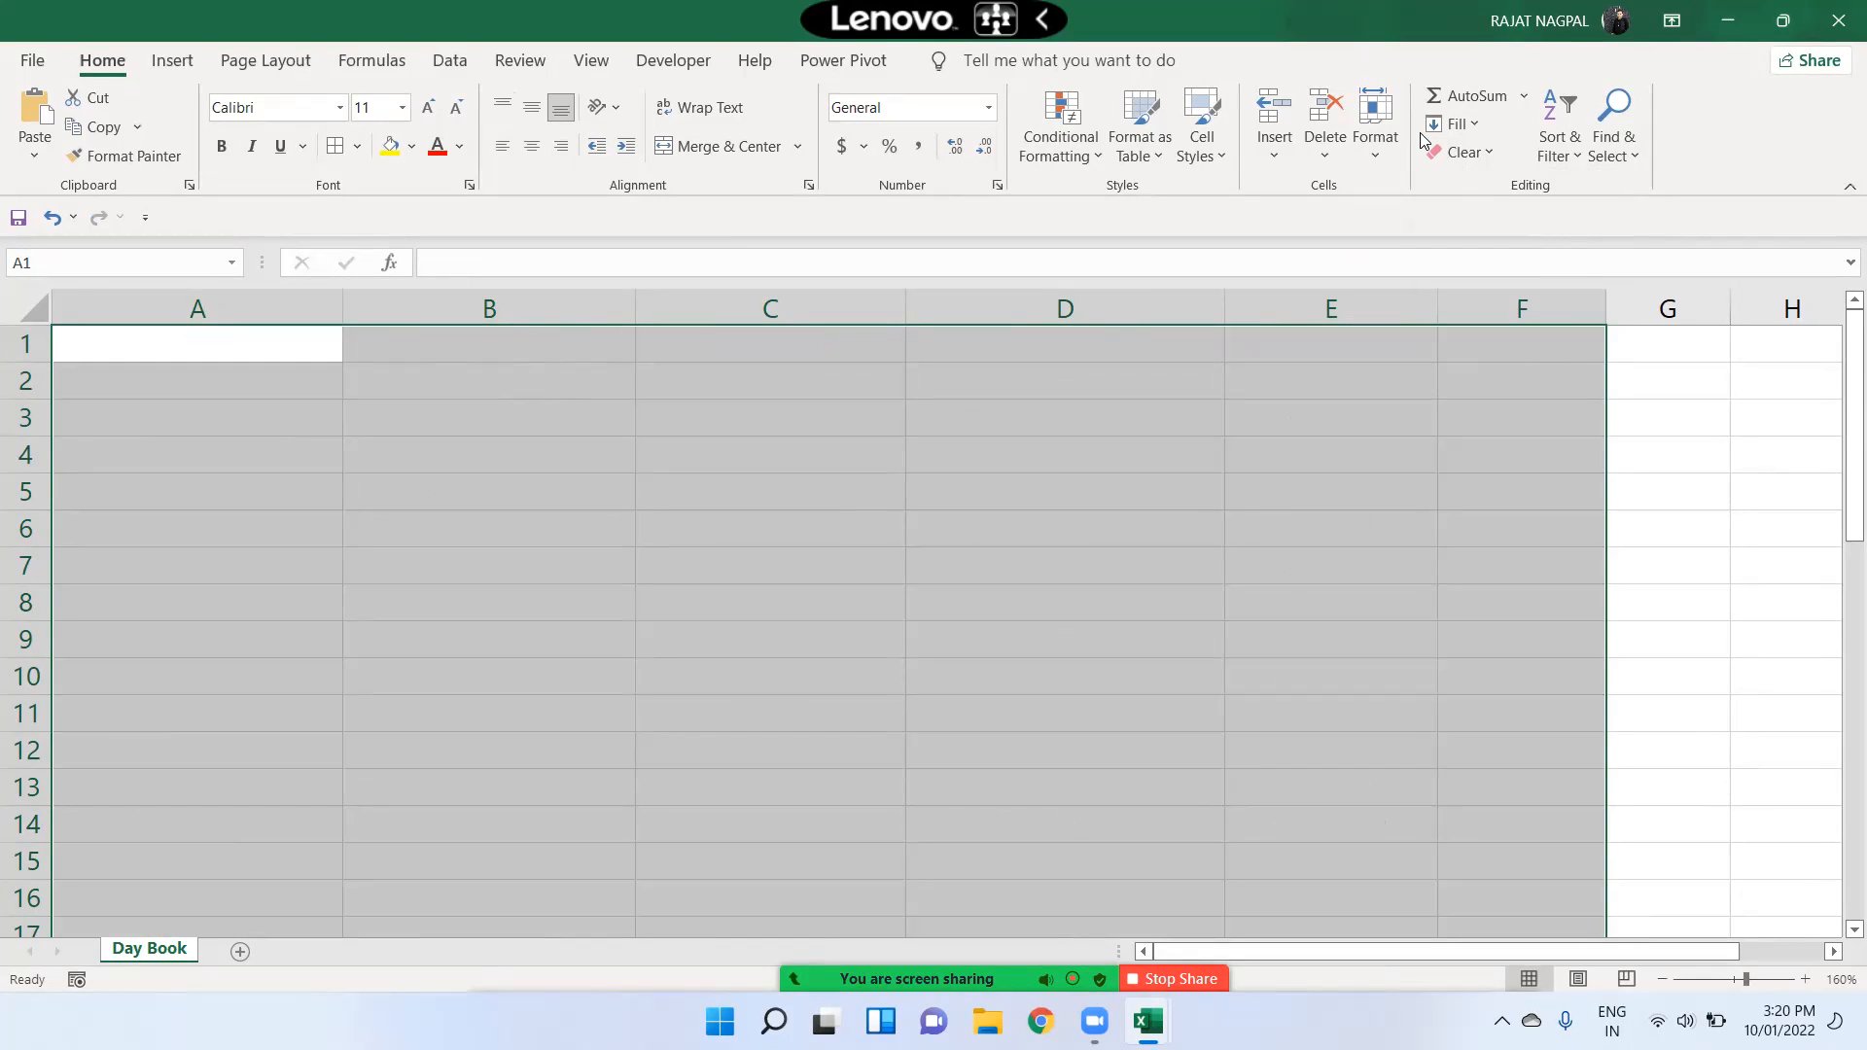
click(1458, 152)
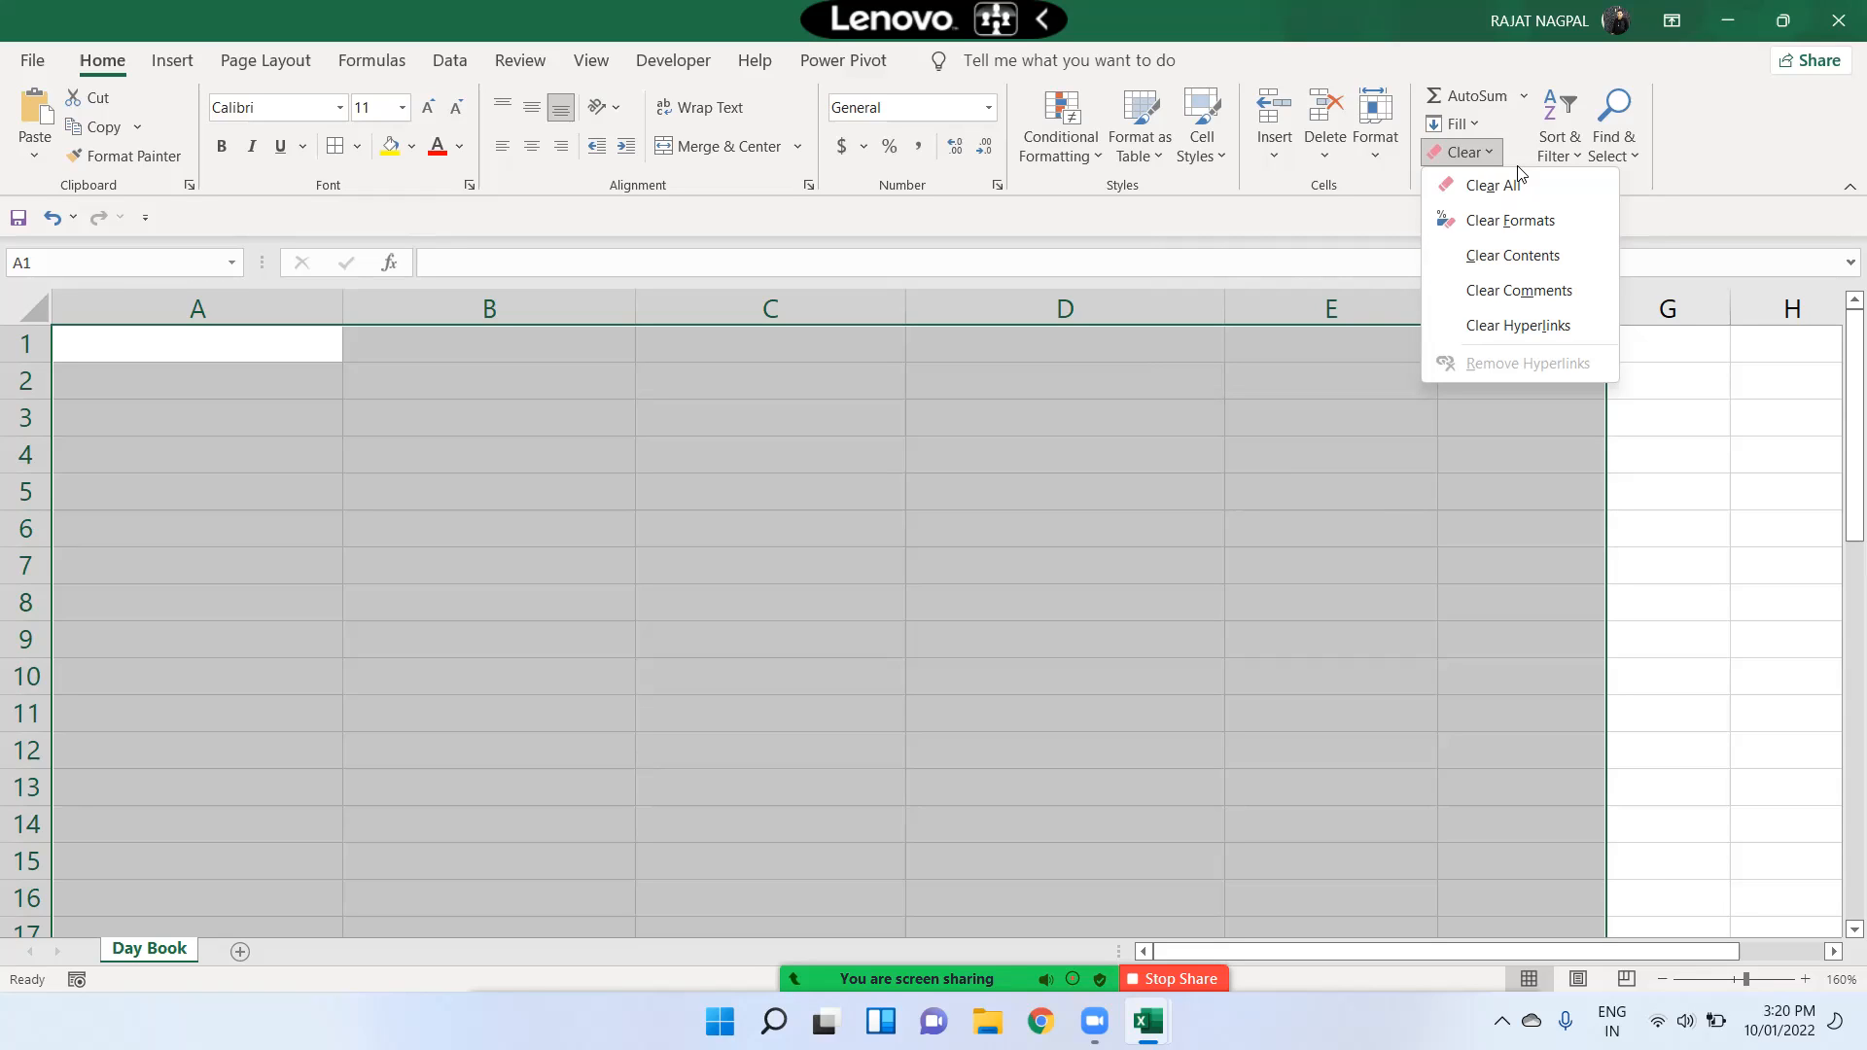
click(1546, 256)
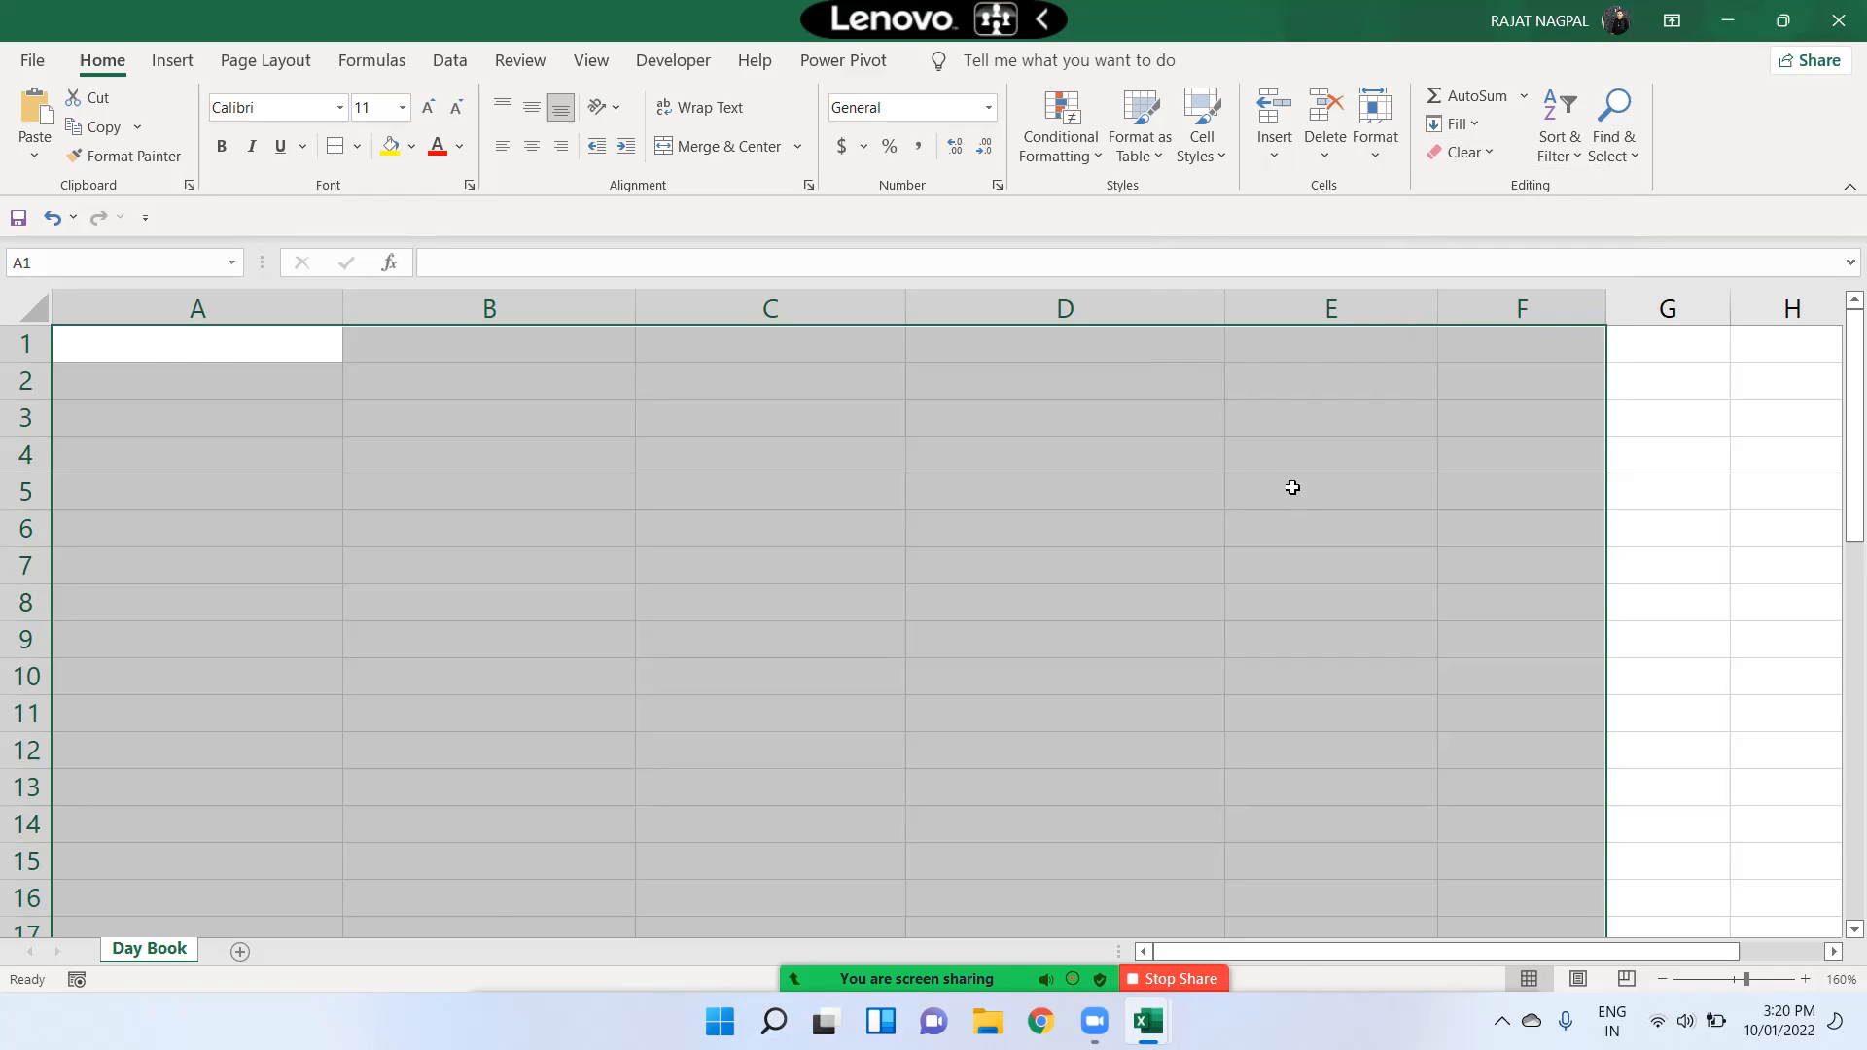
key(ctrl+z)
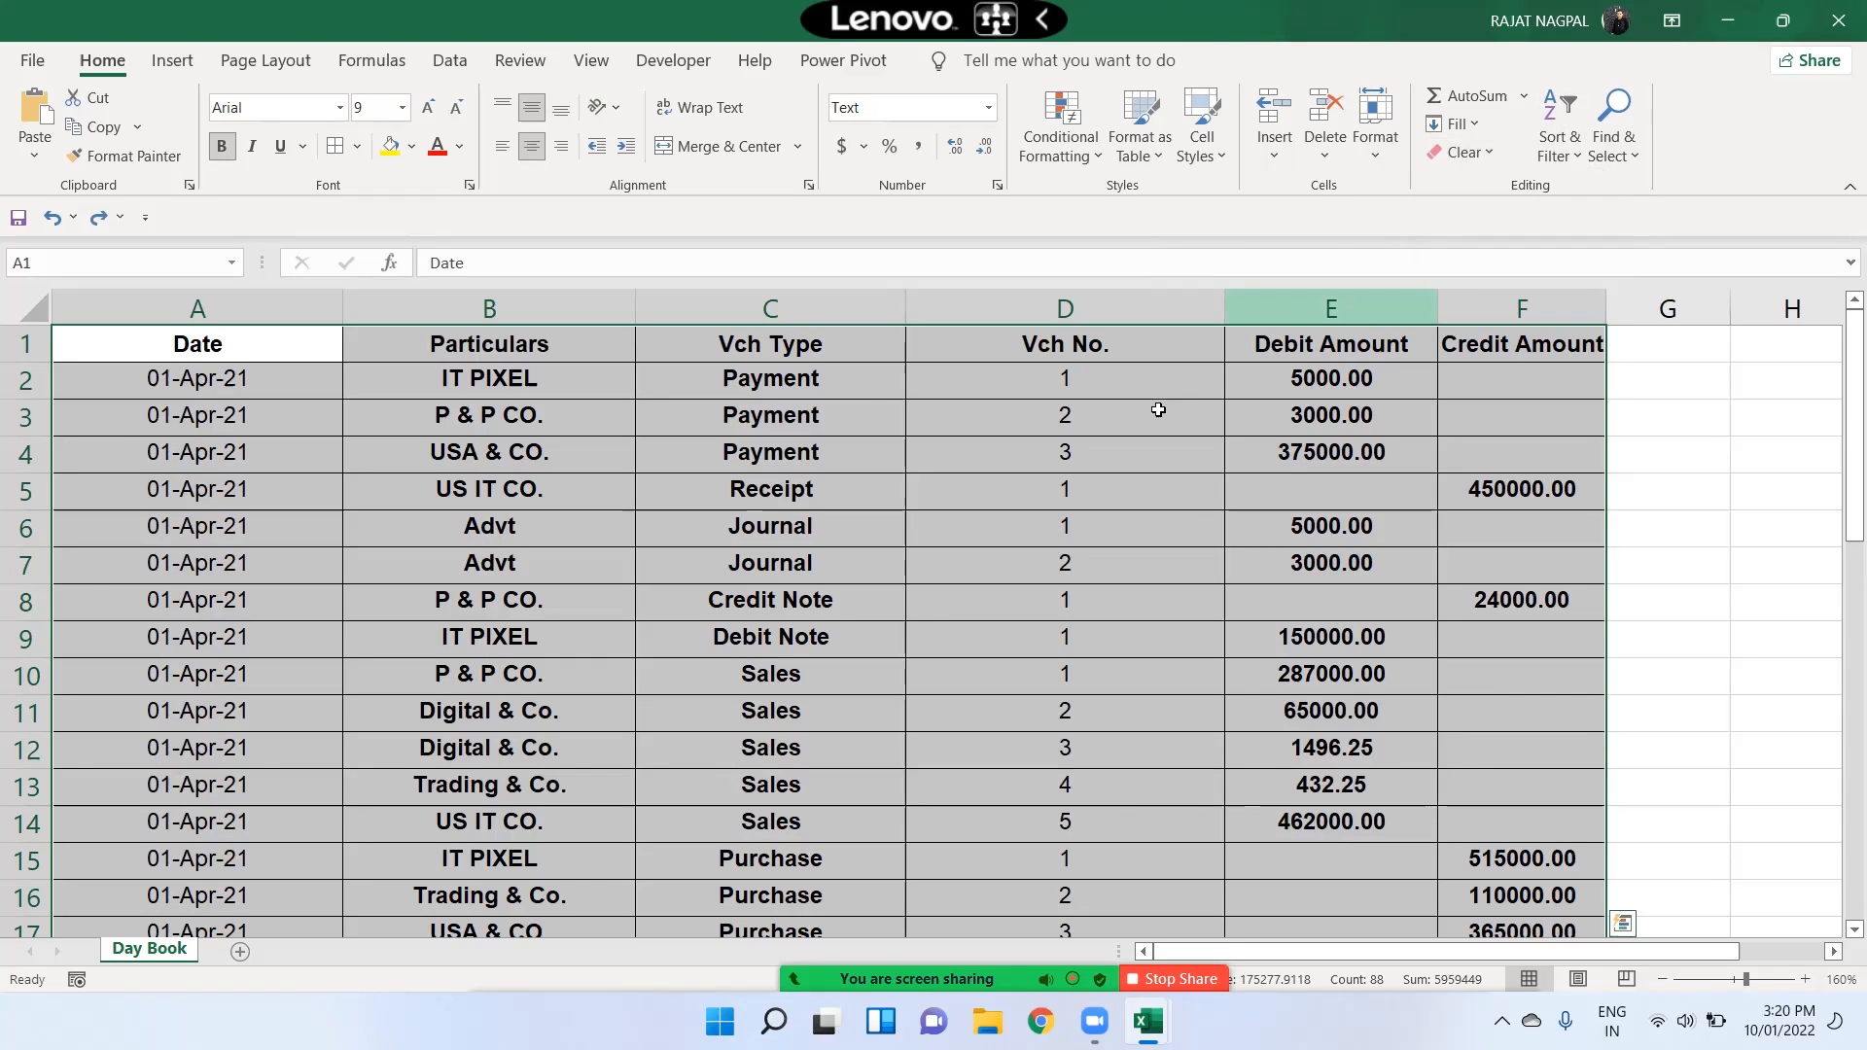
Insert a comment on cell C2 with the text "DS FSF SDF DSFDSF SDFSDFDSFSDFDSFSSDF"
click(1038, 343)
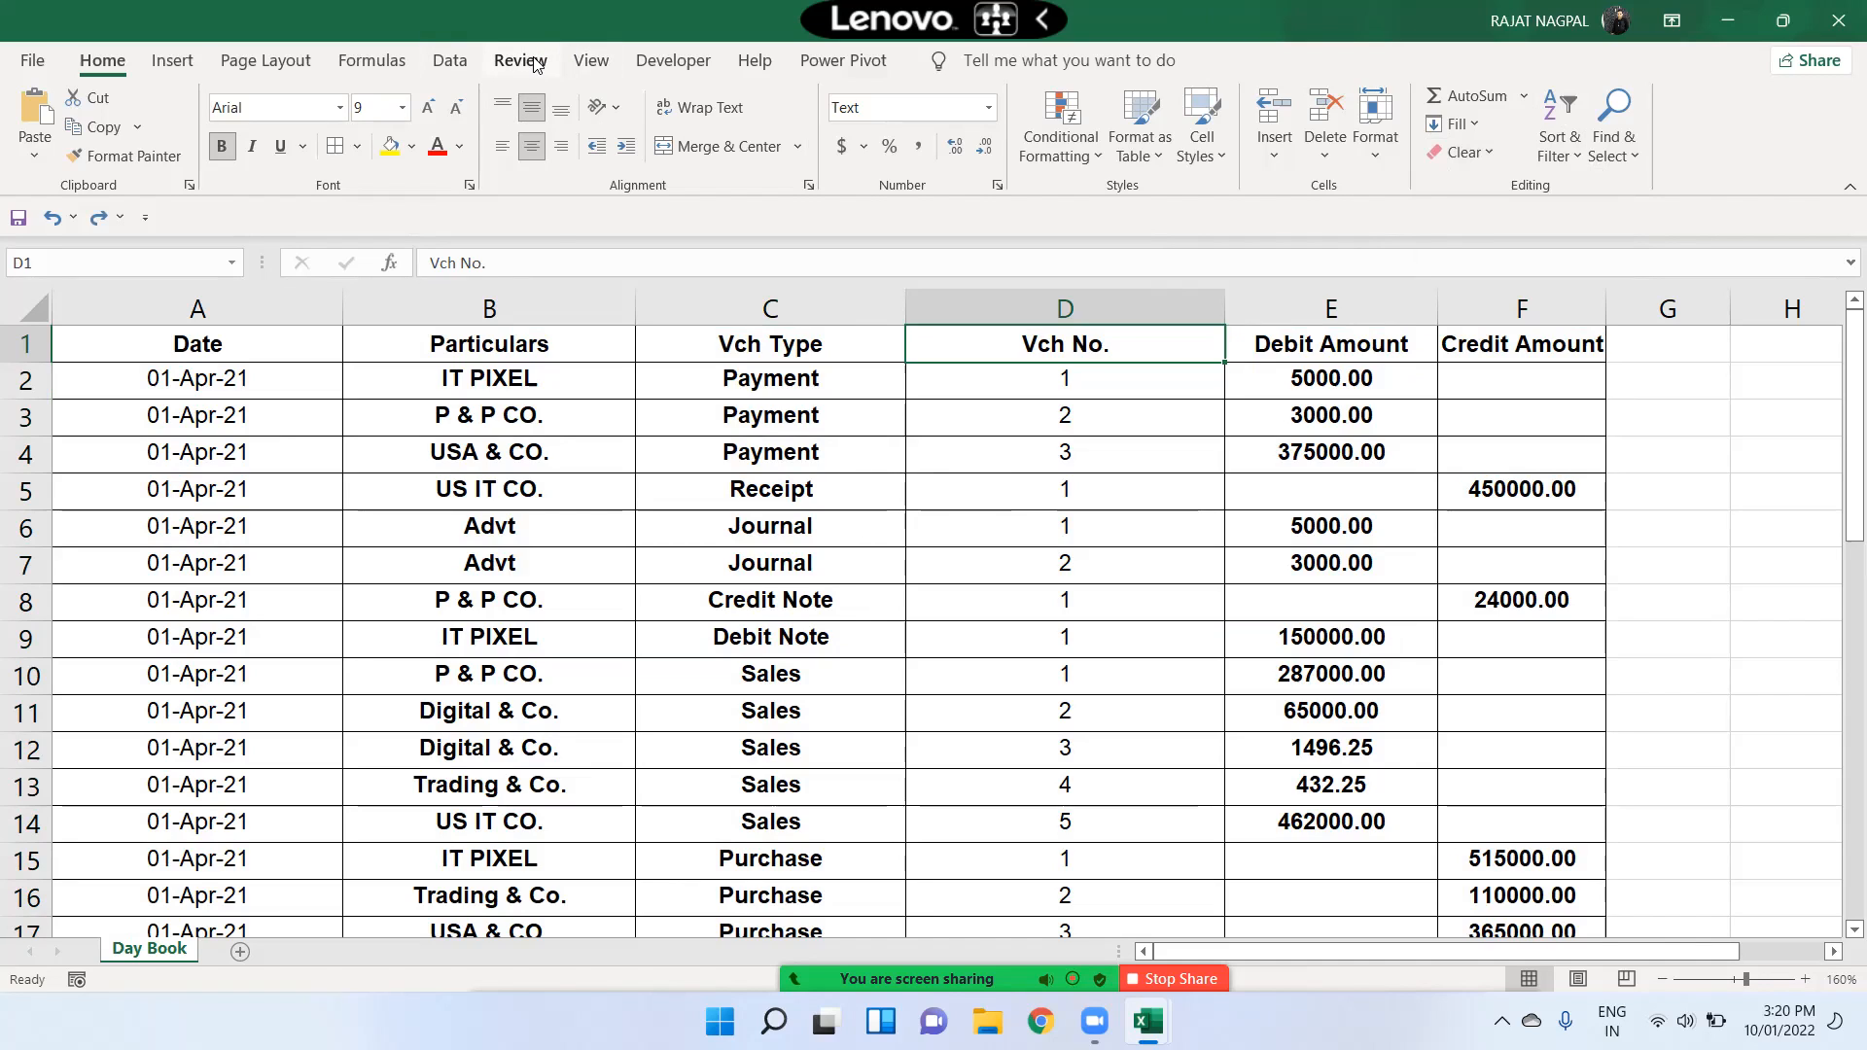
click(792, 386)
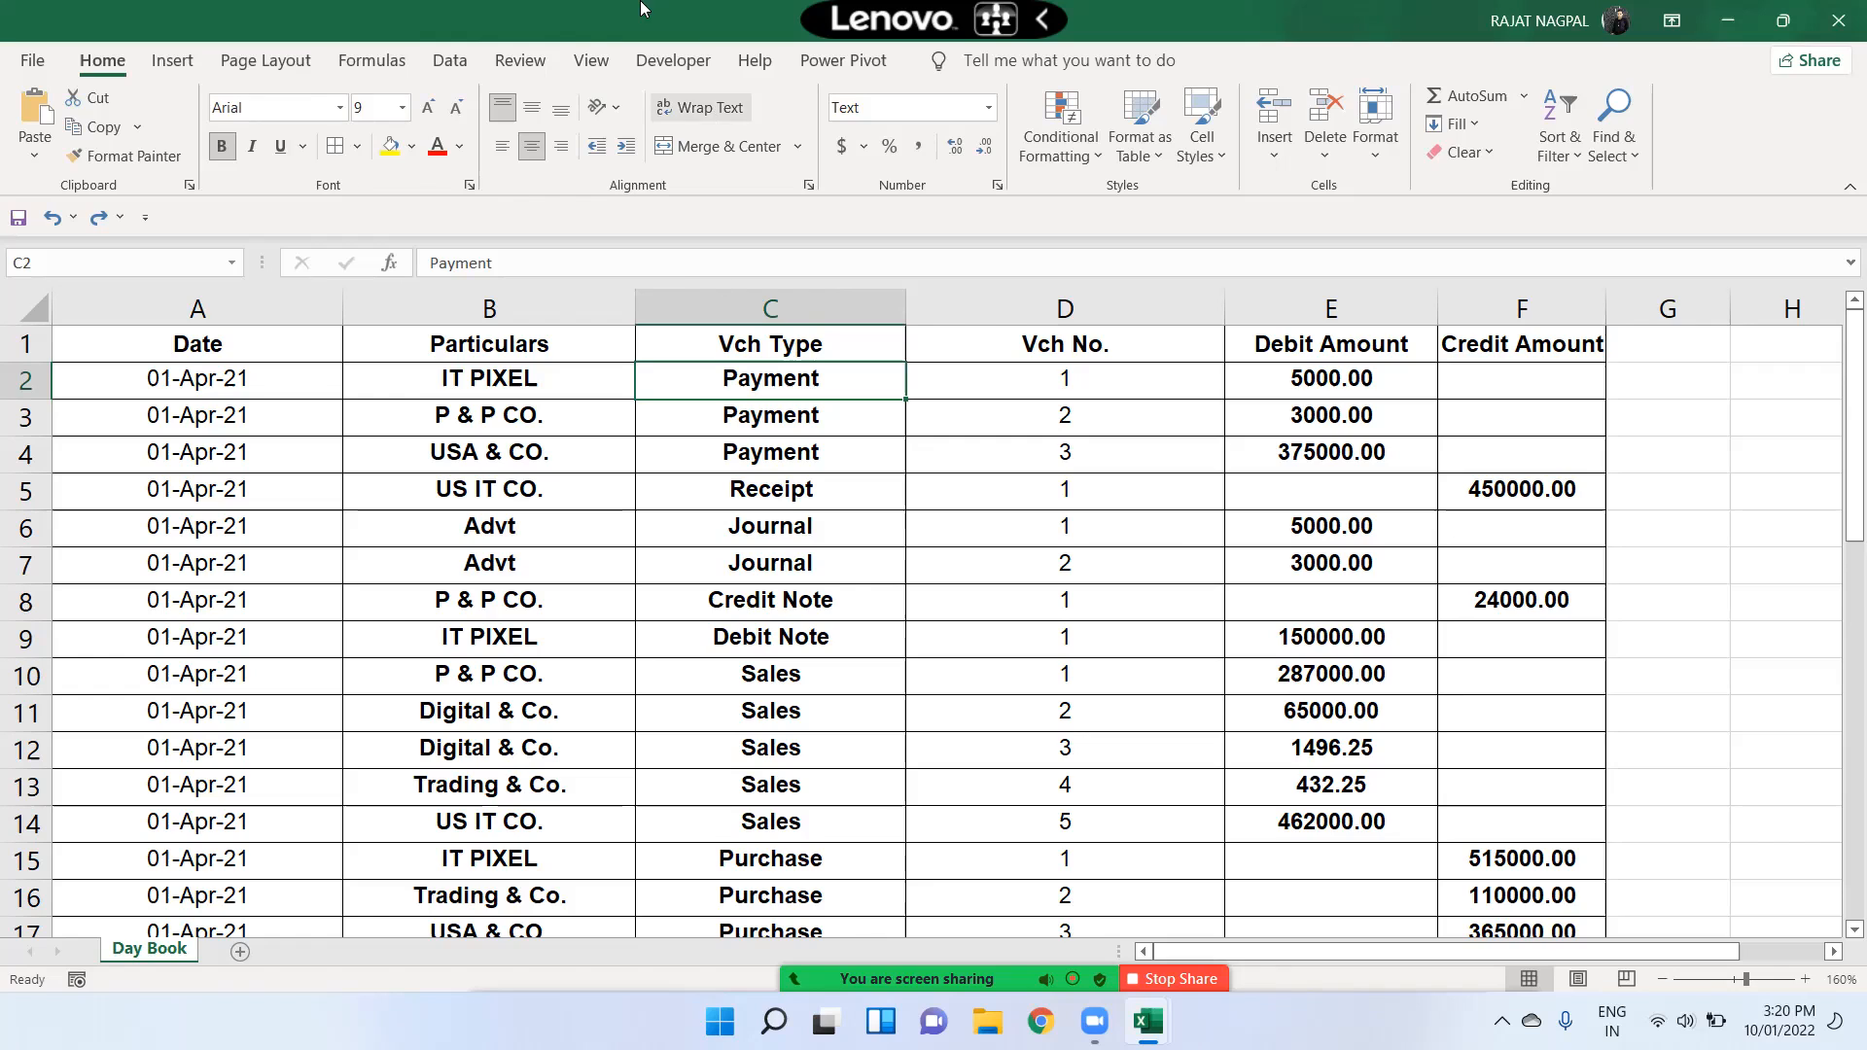
click(449, 60)
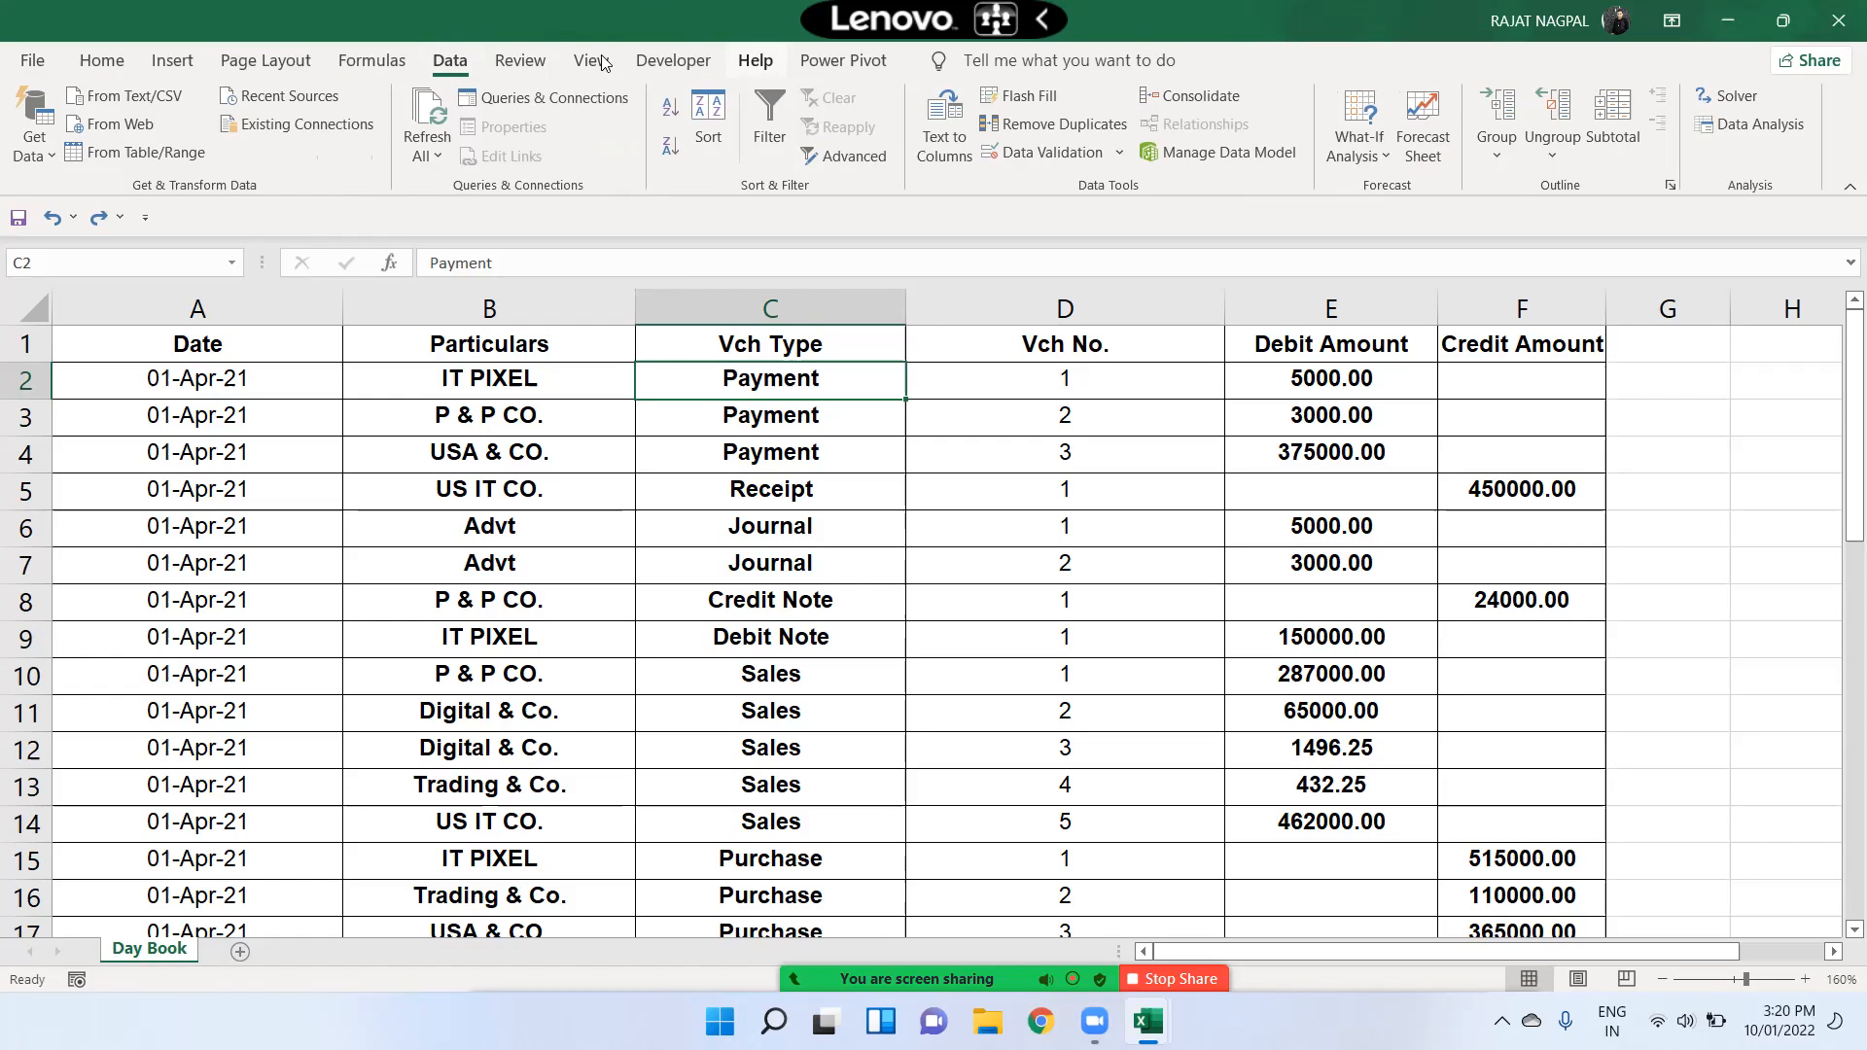
click(516, 60)
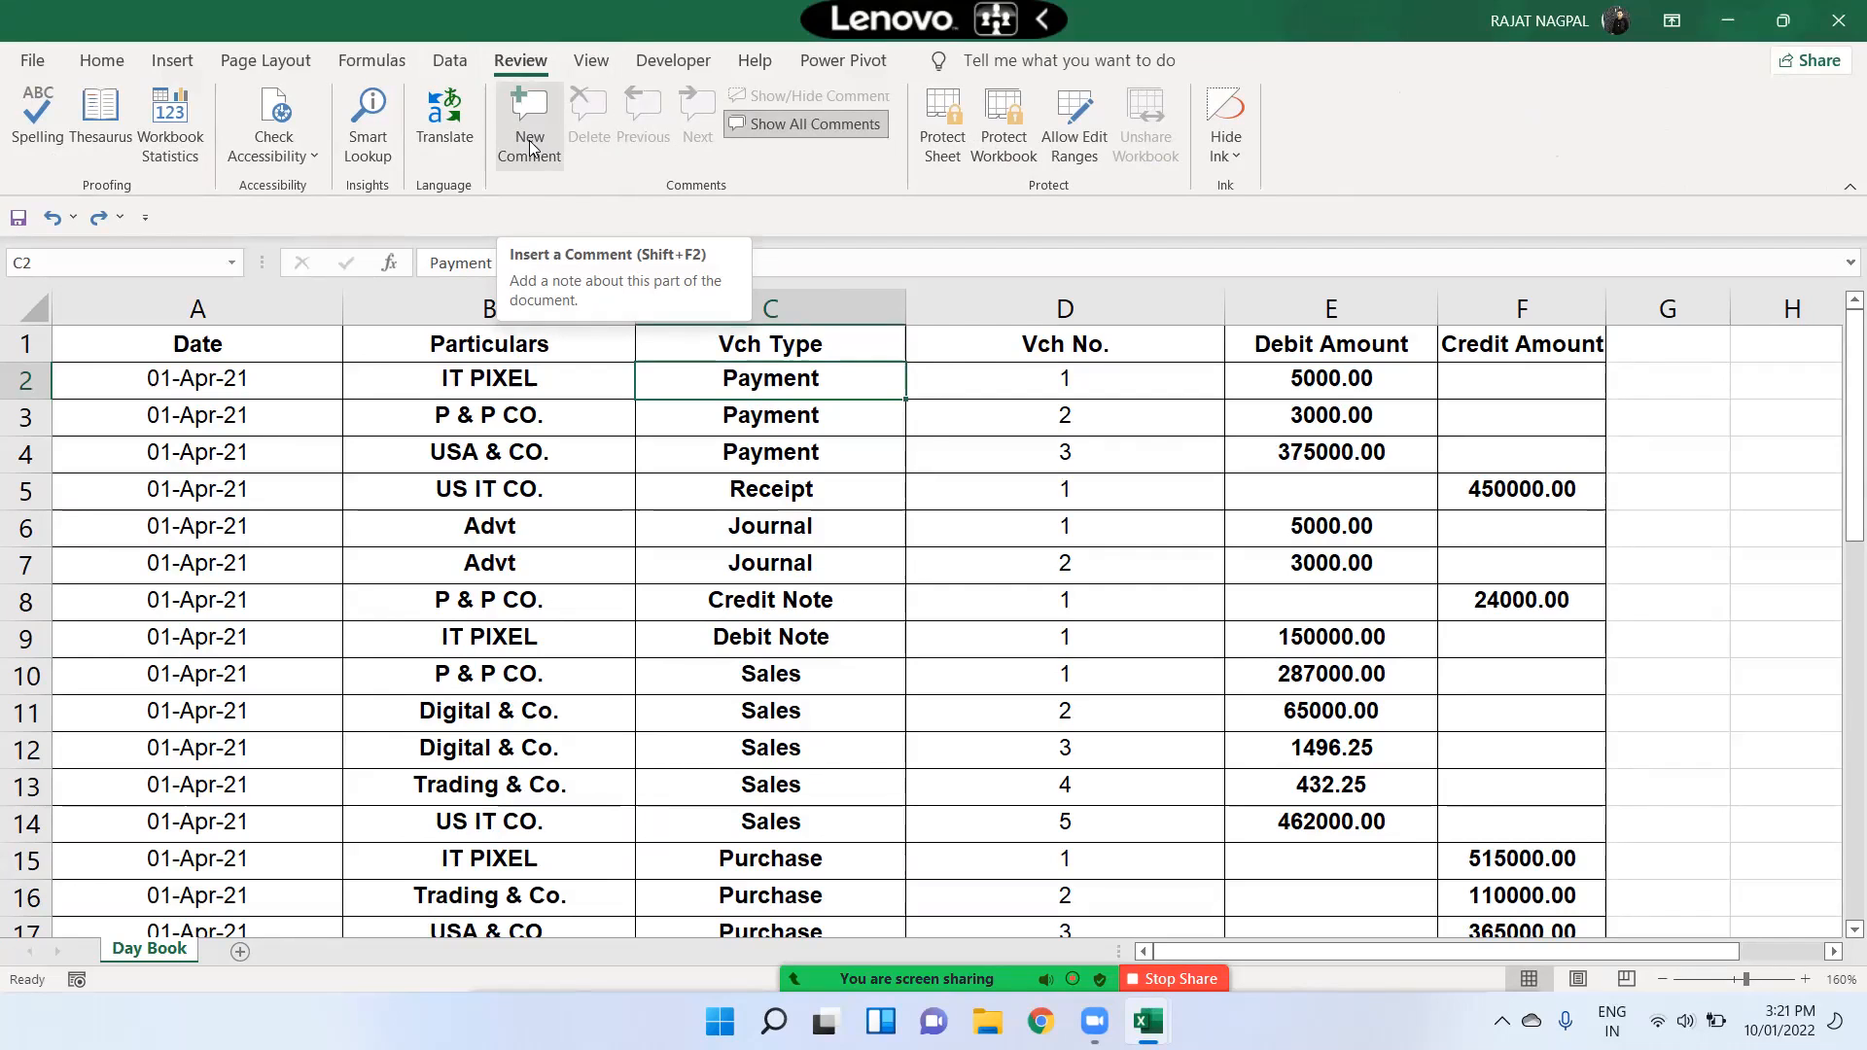
click(542, 115)
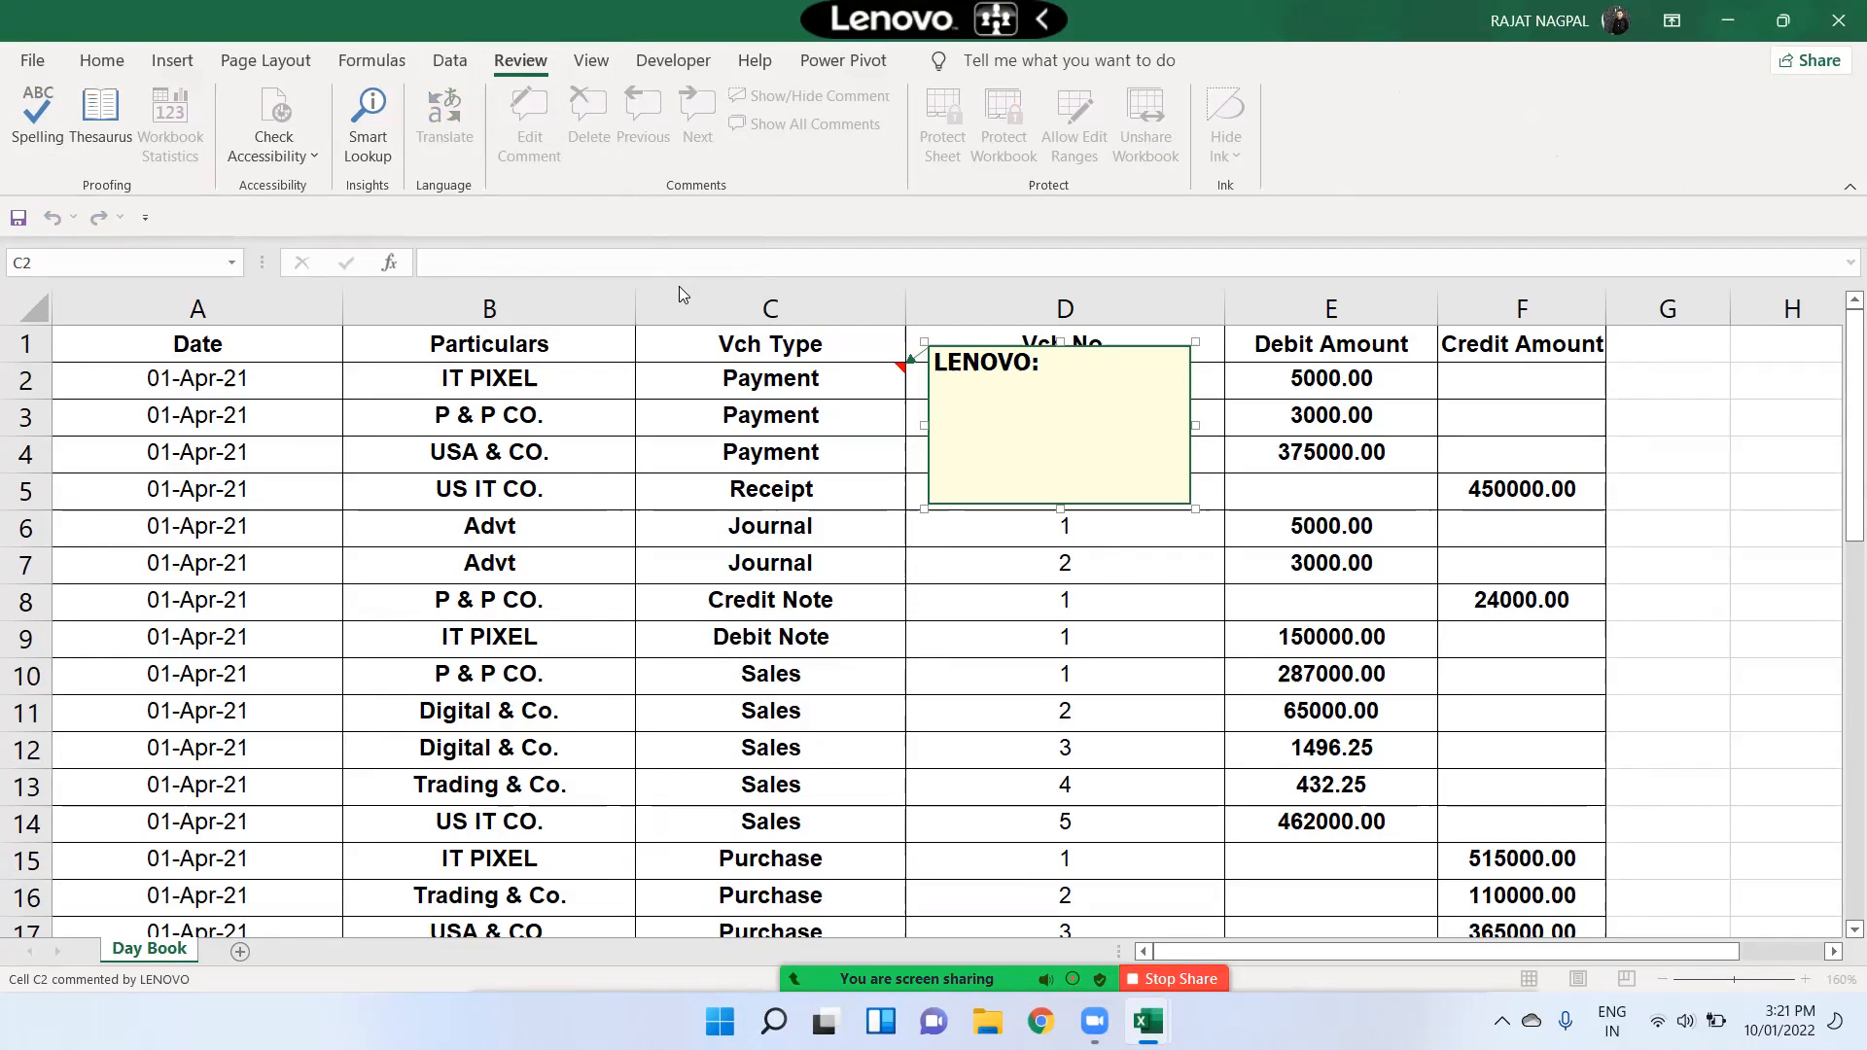
text(DS FSF SDF DSFDSF )
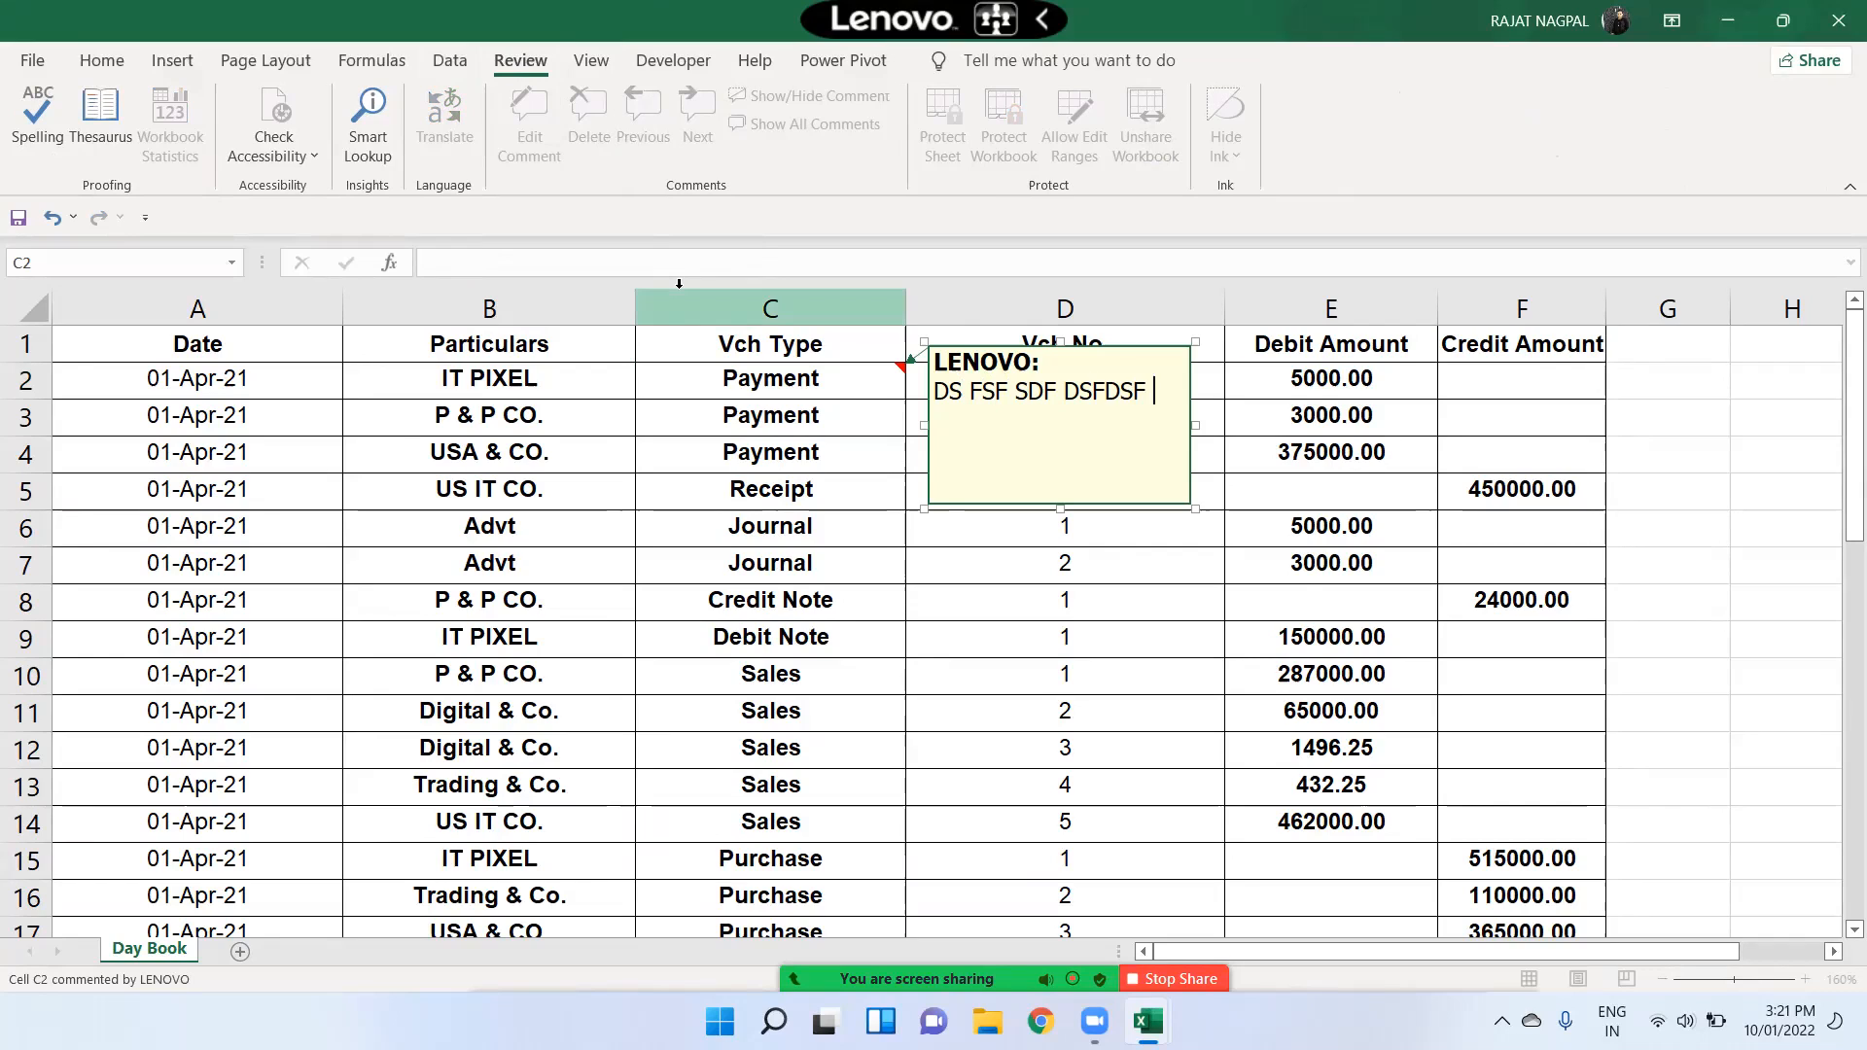
text(SDFSDFDSFSDFDSFSSDF)
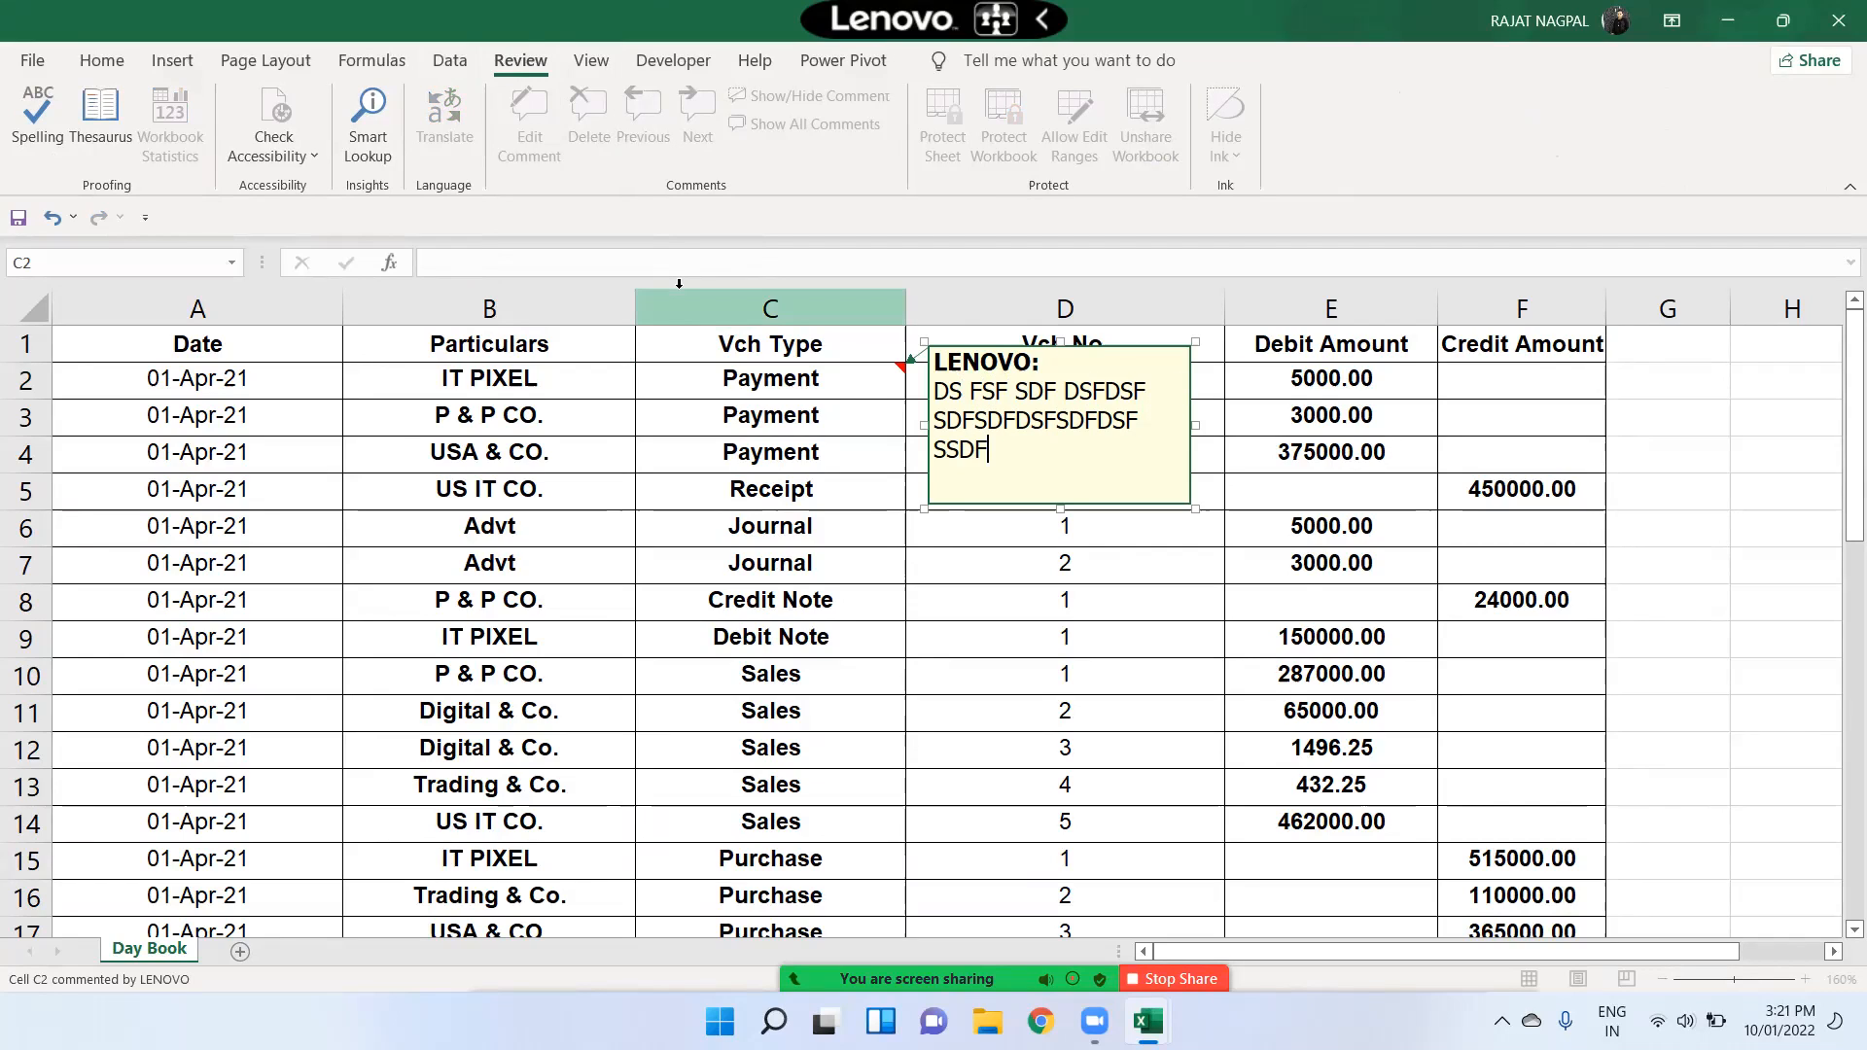
click(909, 572)
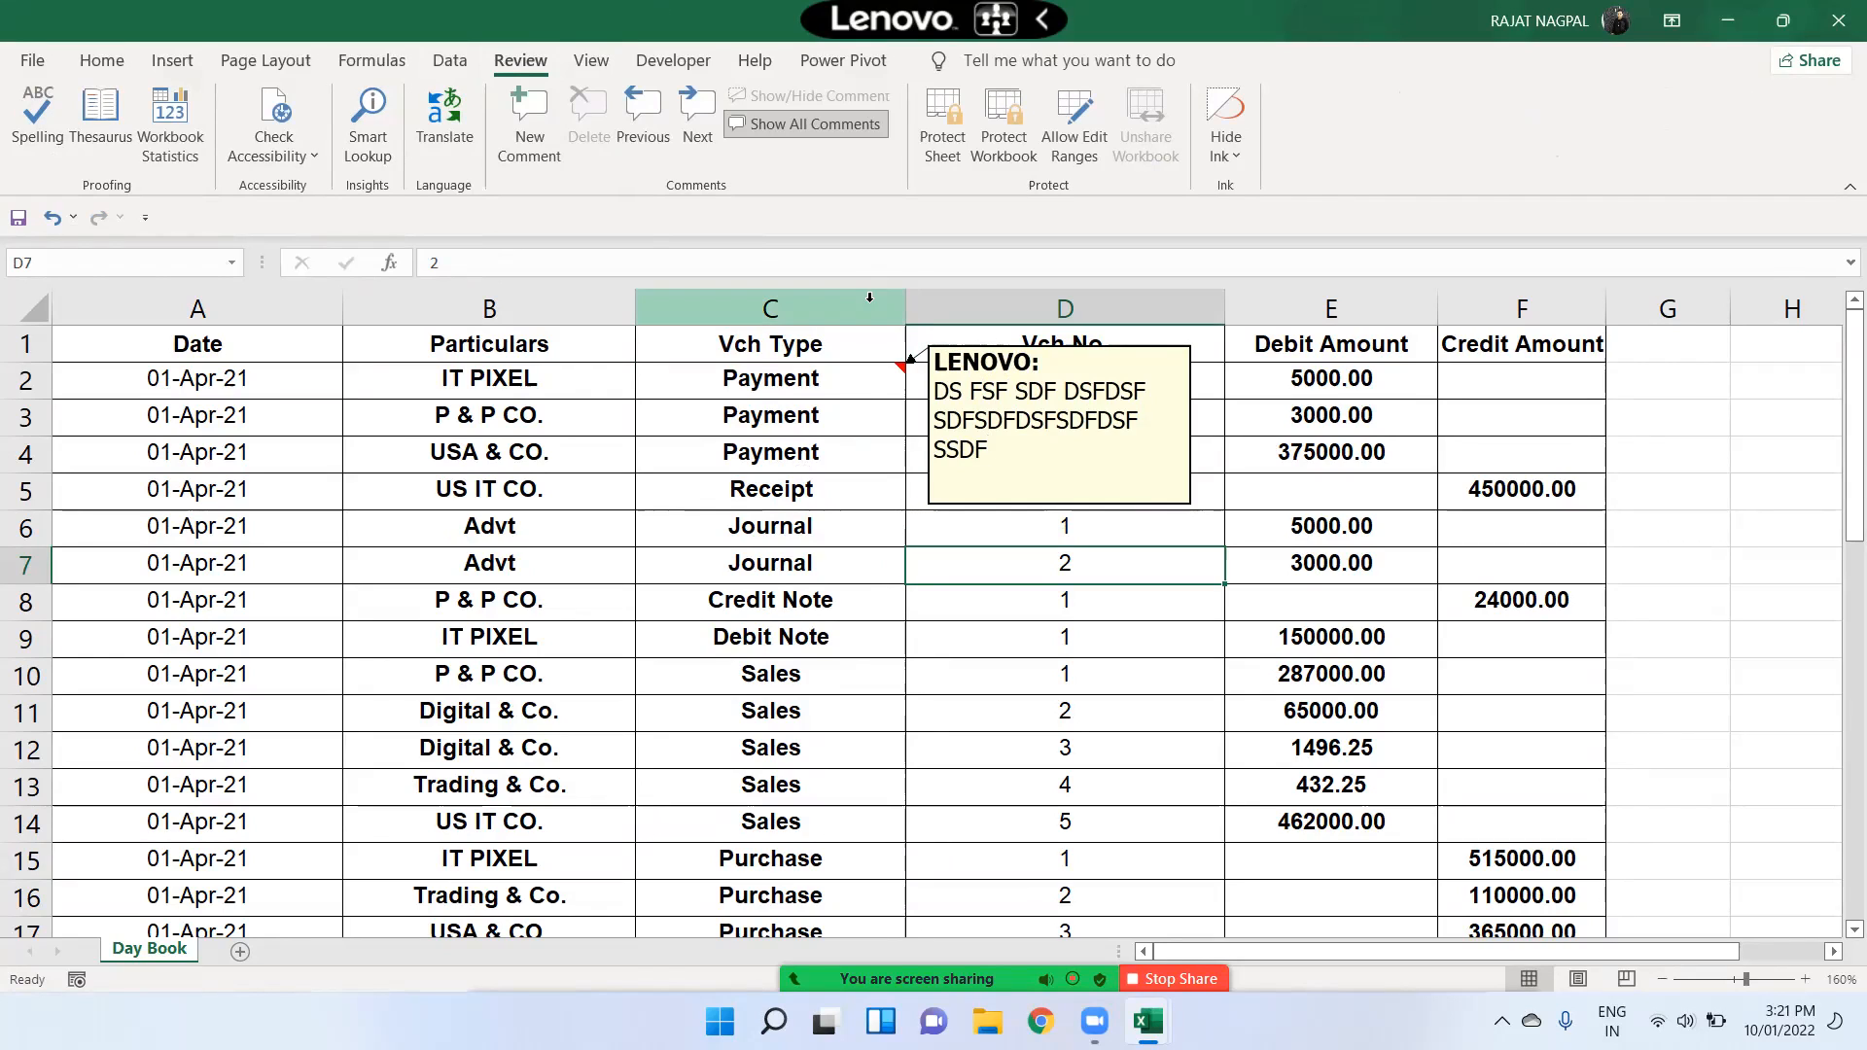
Clear the comment from cell C2, and clear the hyperlinks from the same cell
click(799, 370)
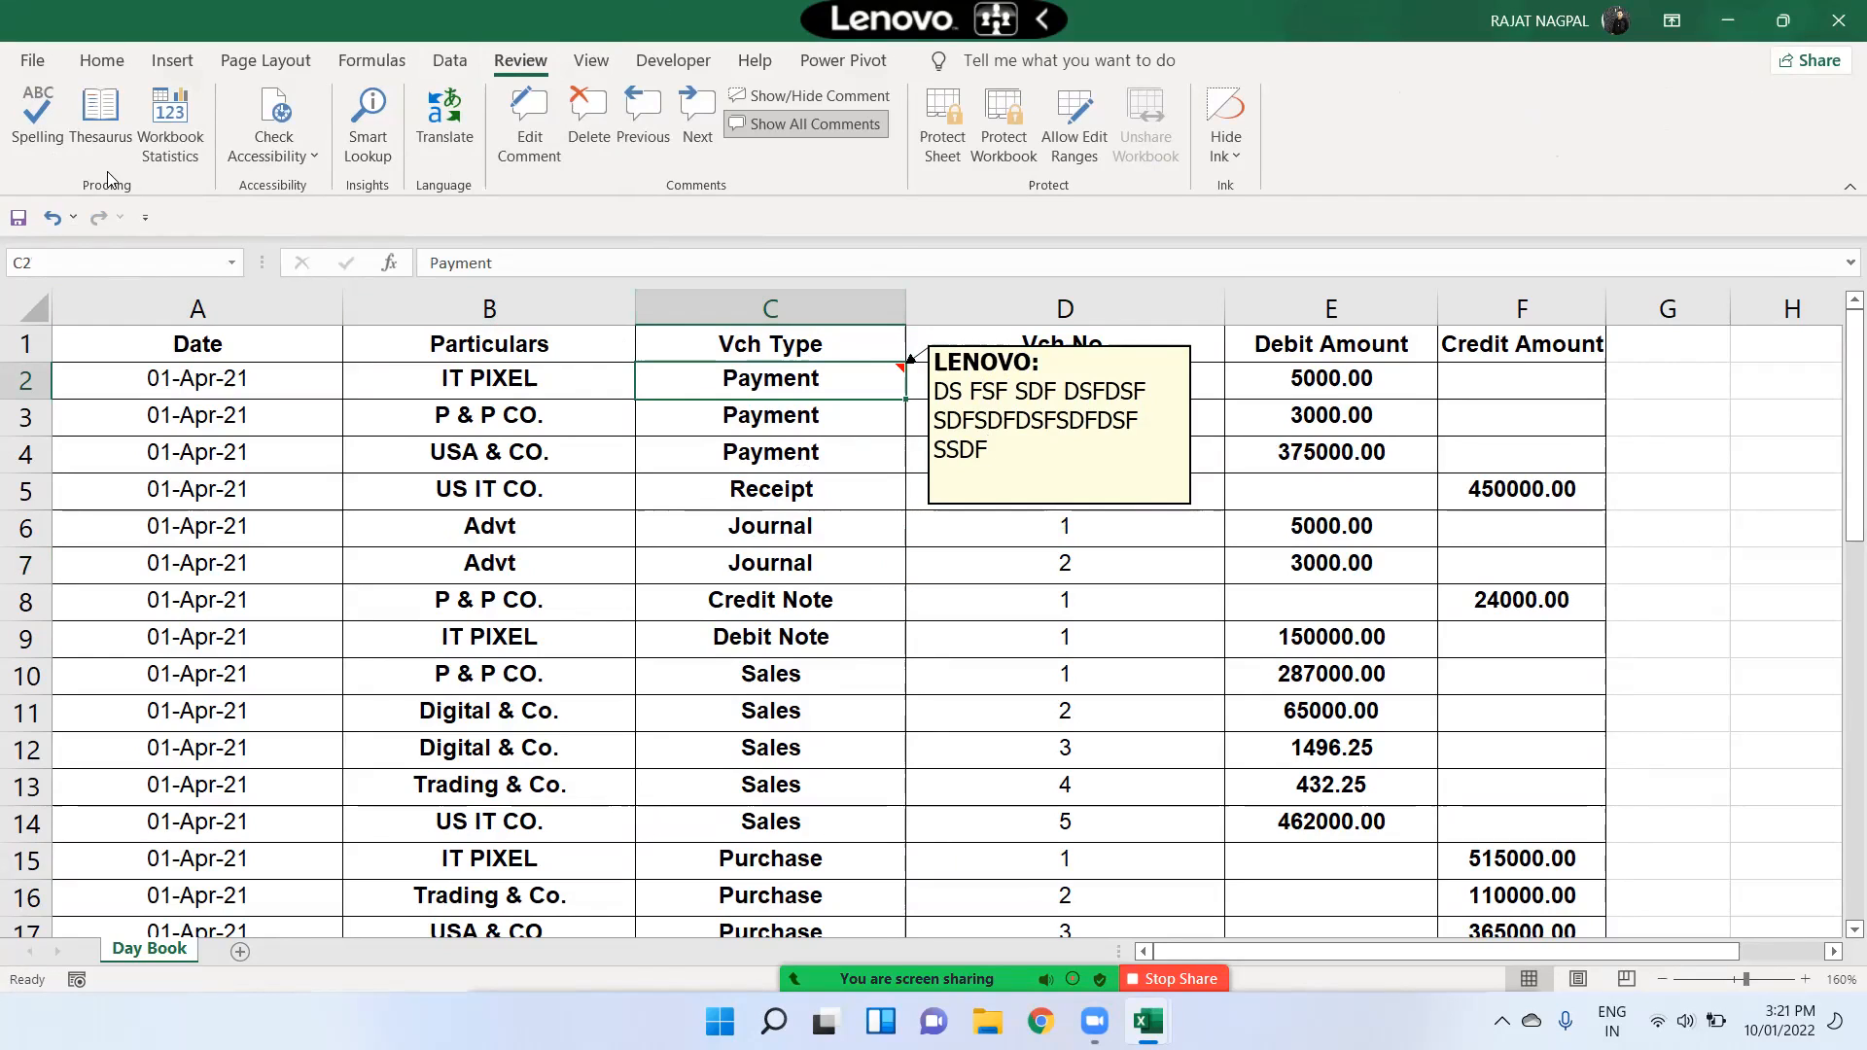
click(102, 60)
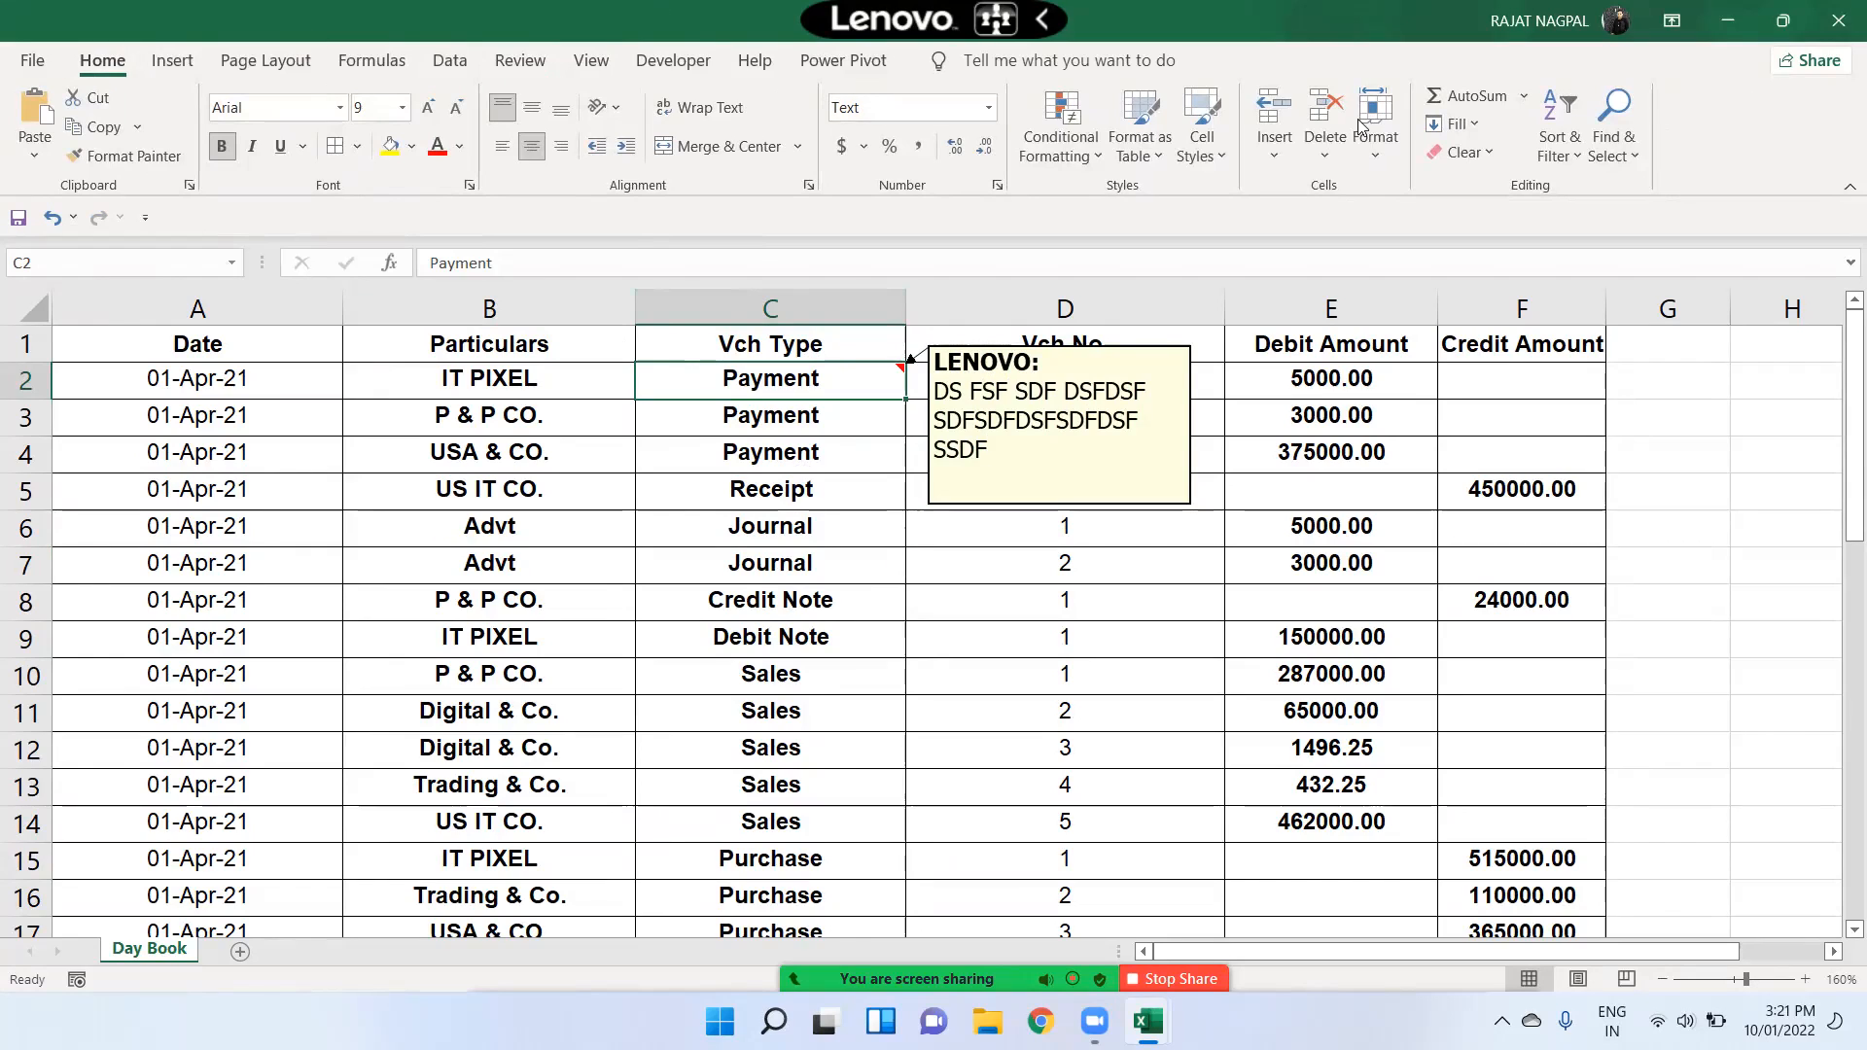
click(1470, 162)
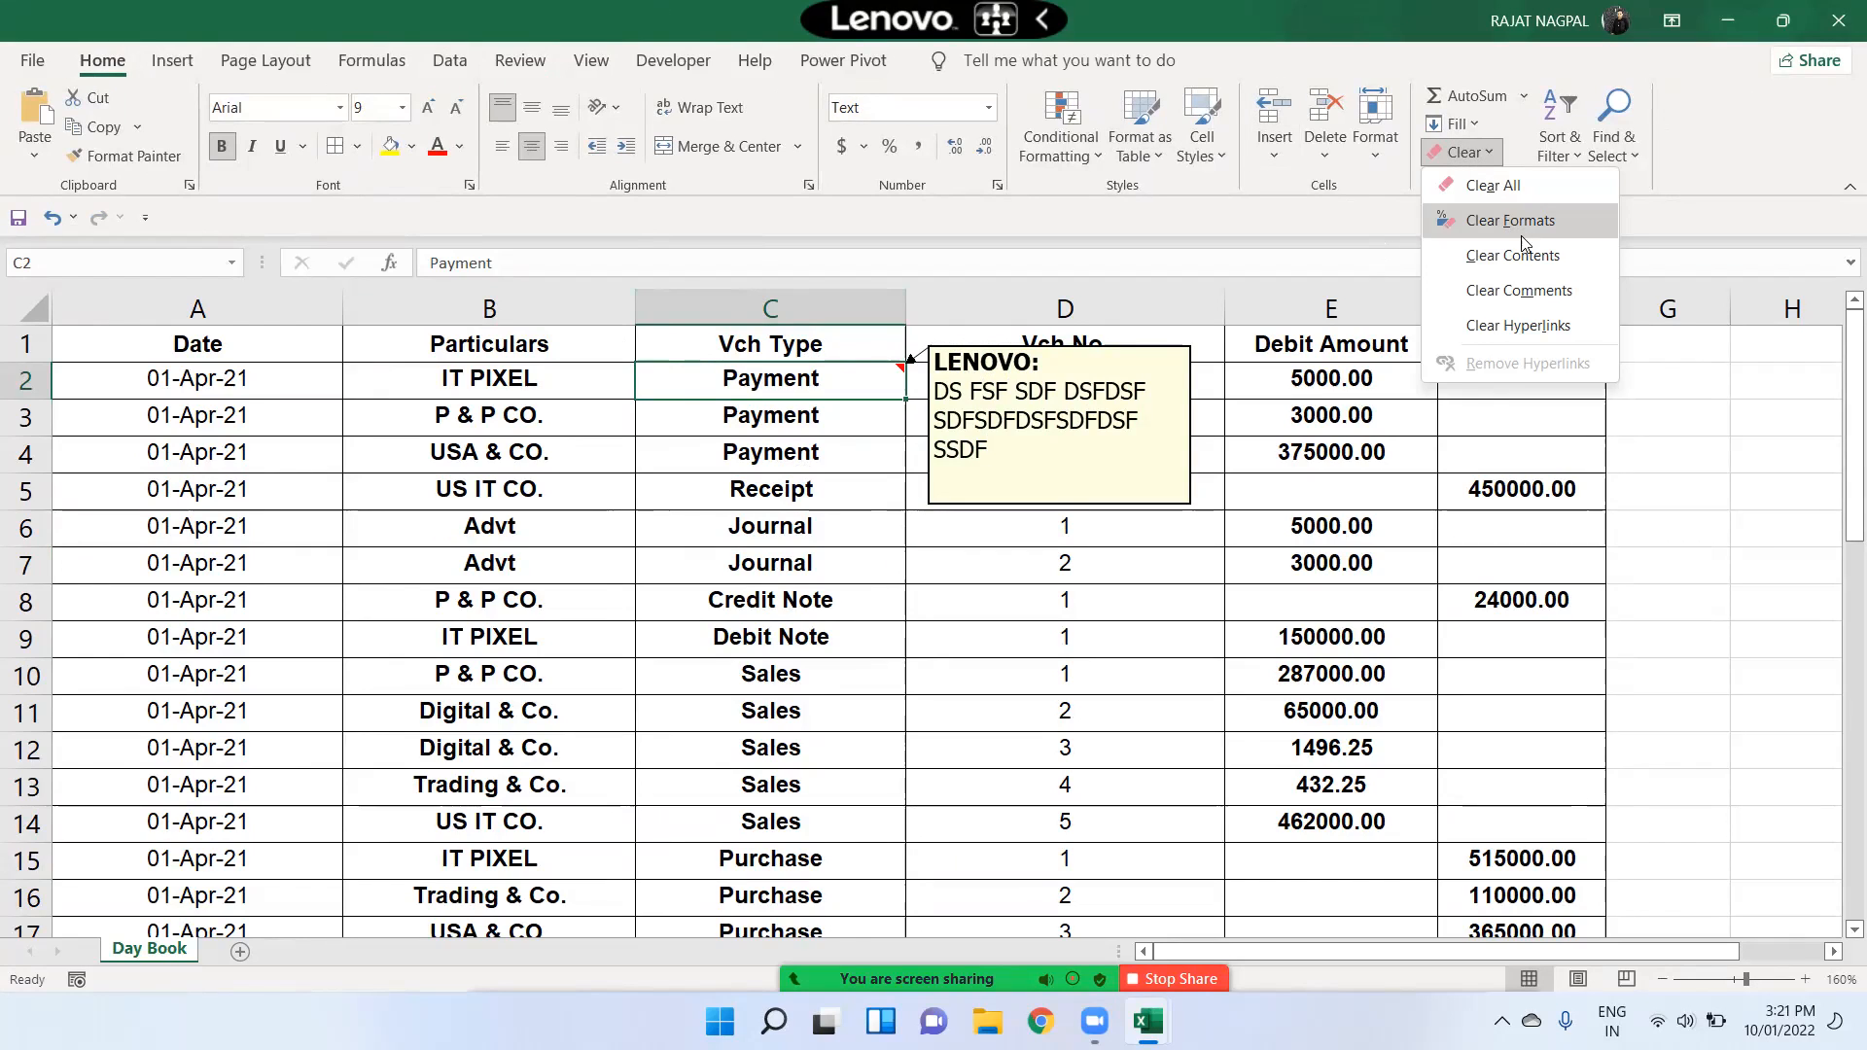
click(1544, 294)
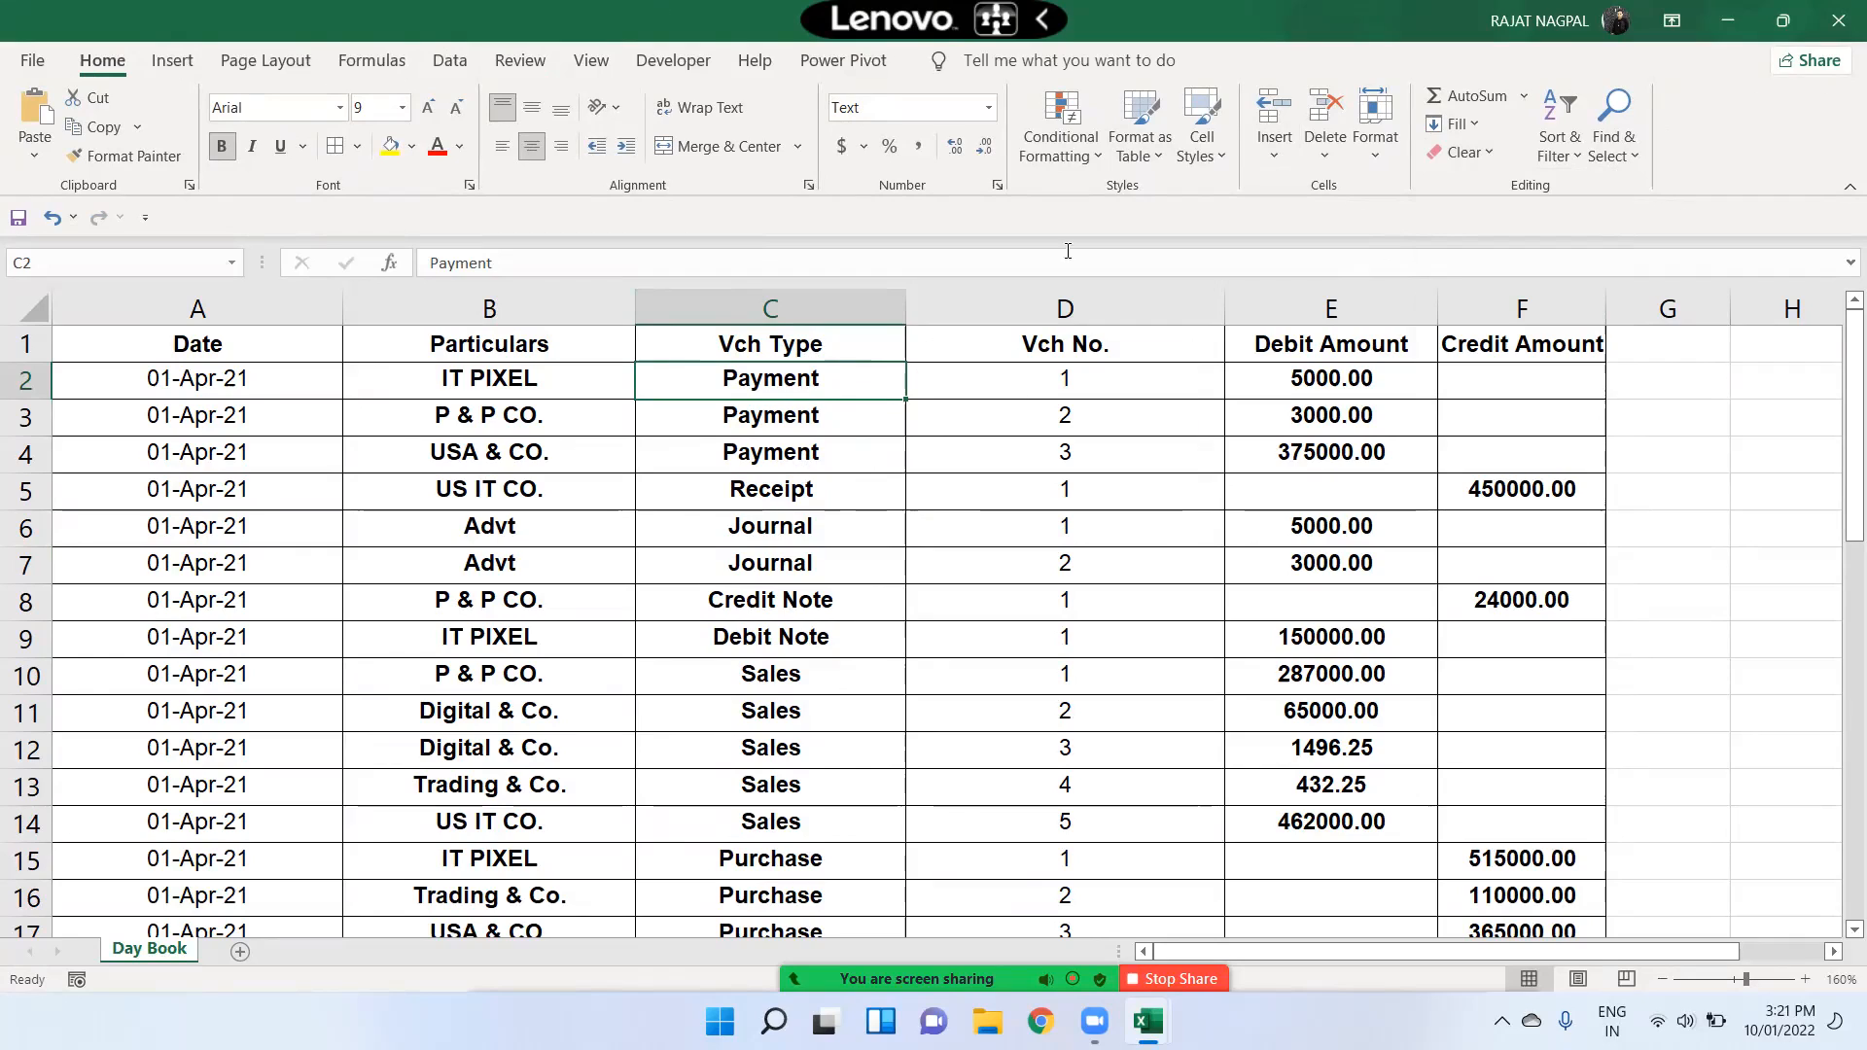
click(1470, 161)
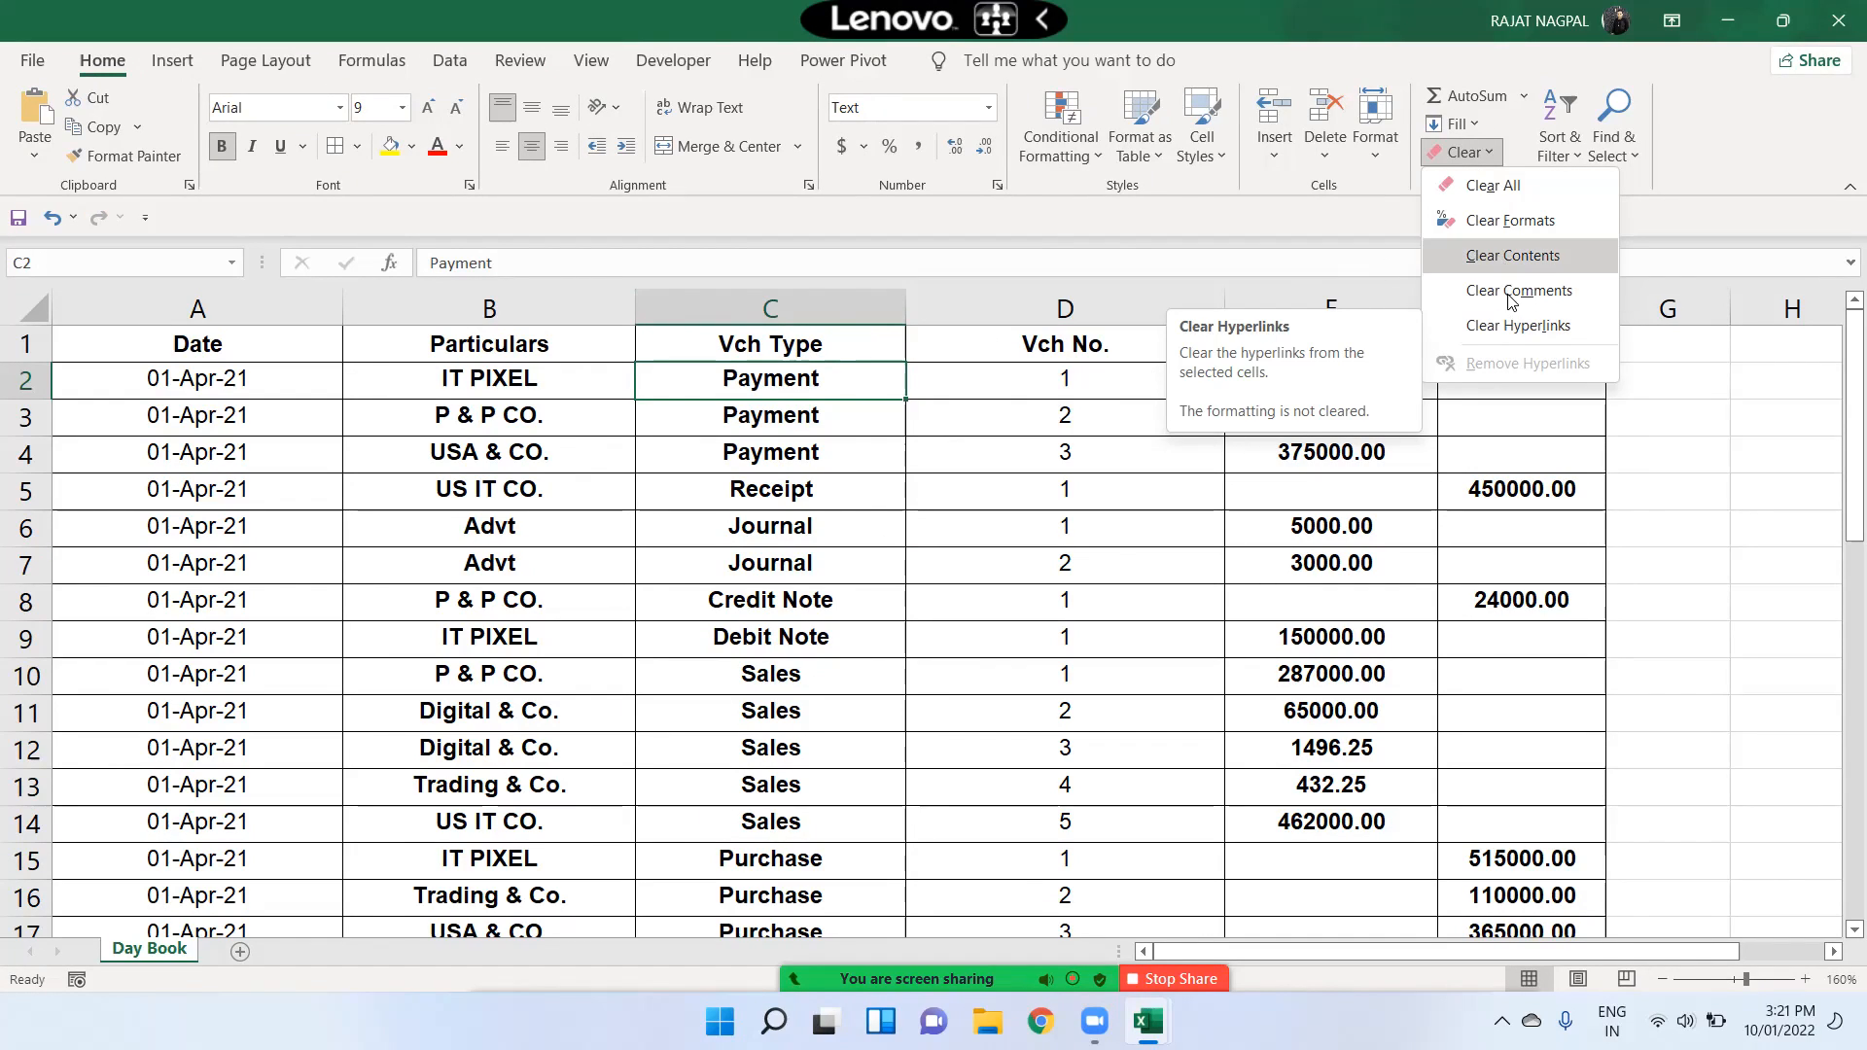
click(1528, 330)
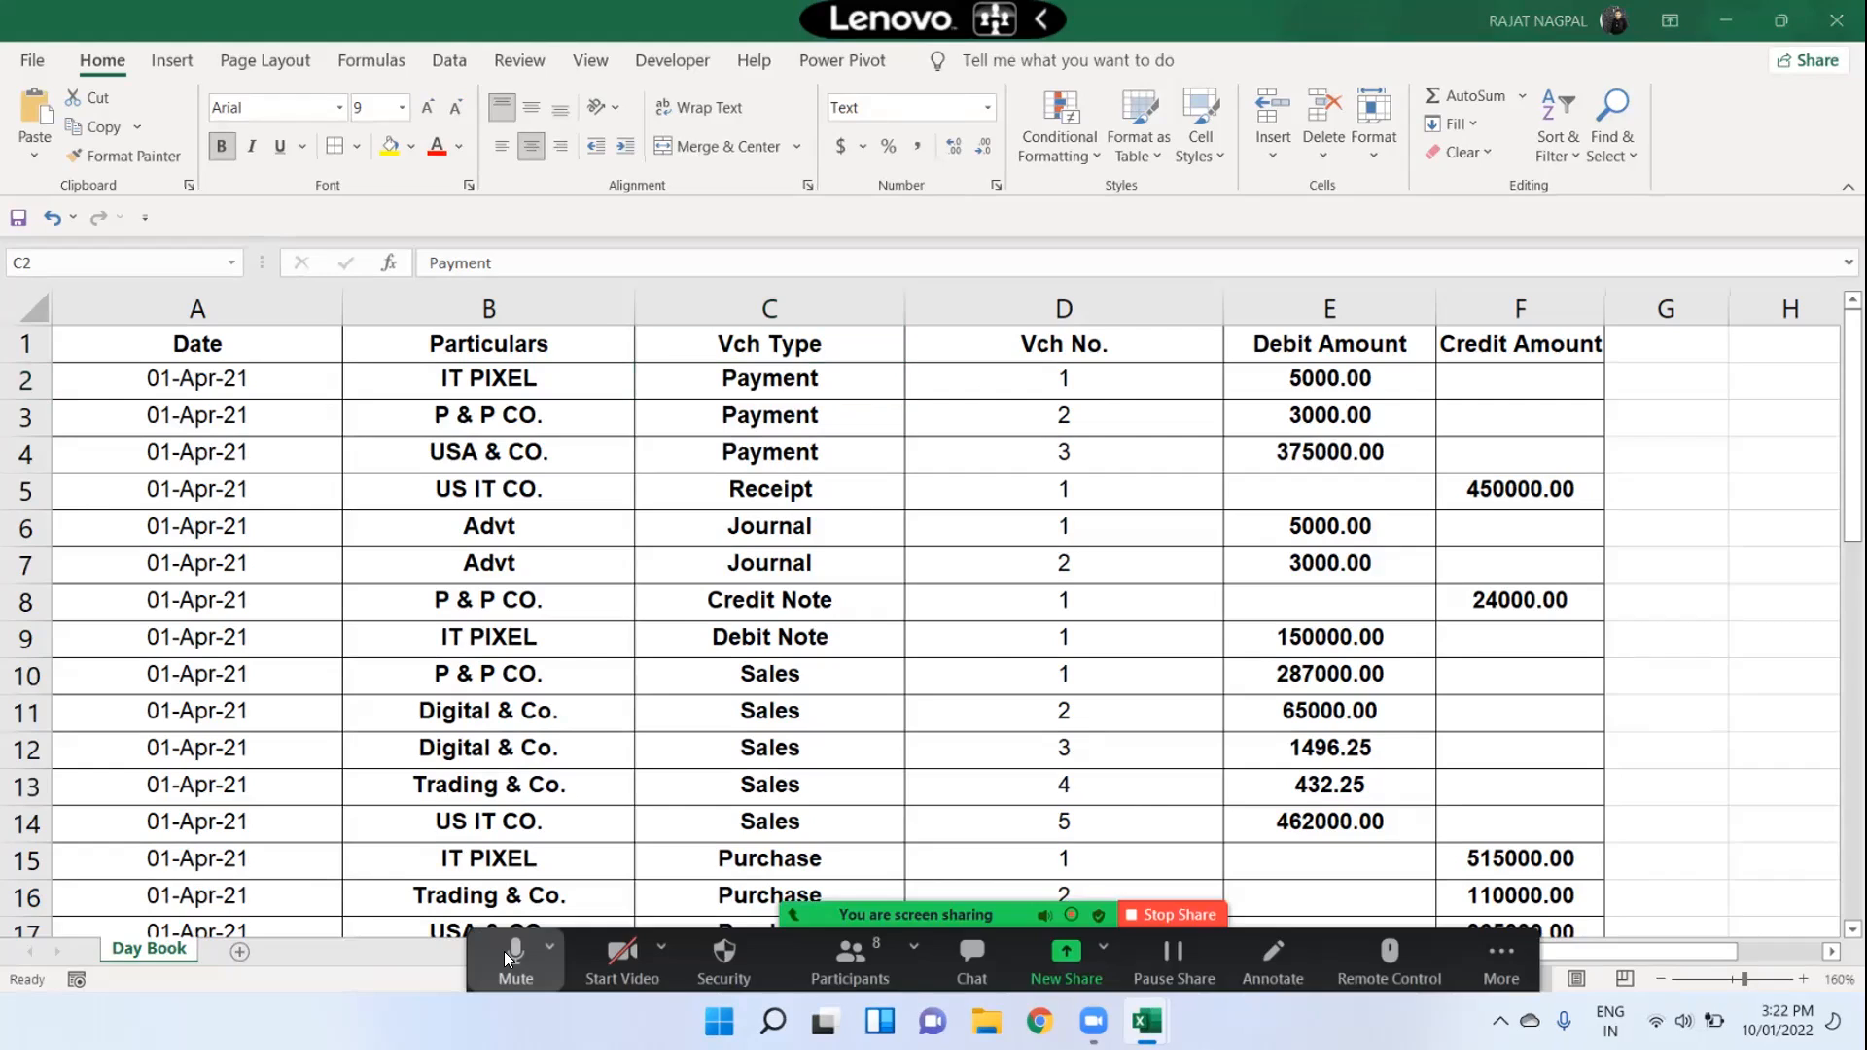
click(510, 953)
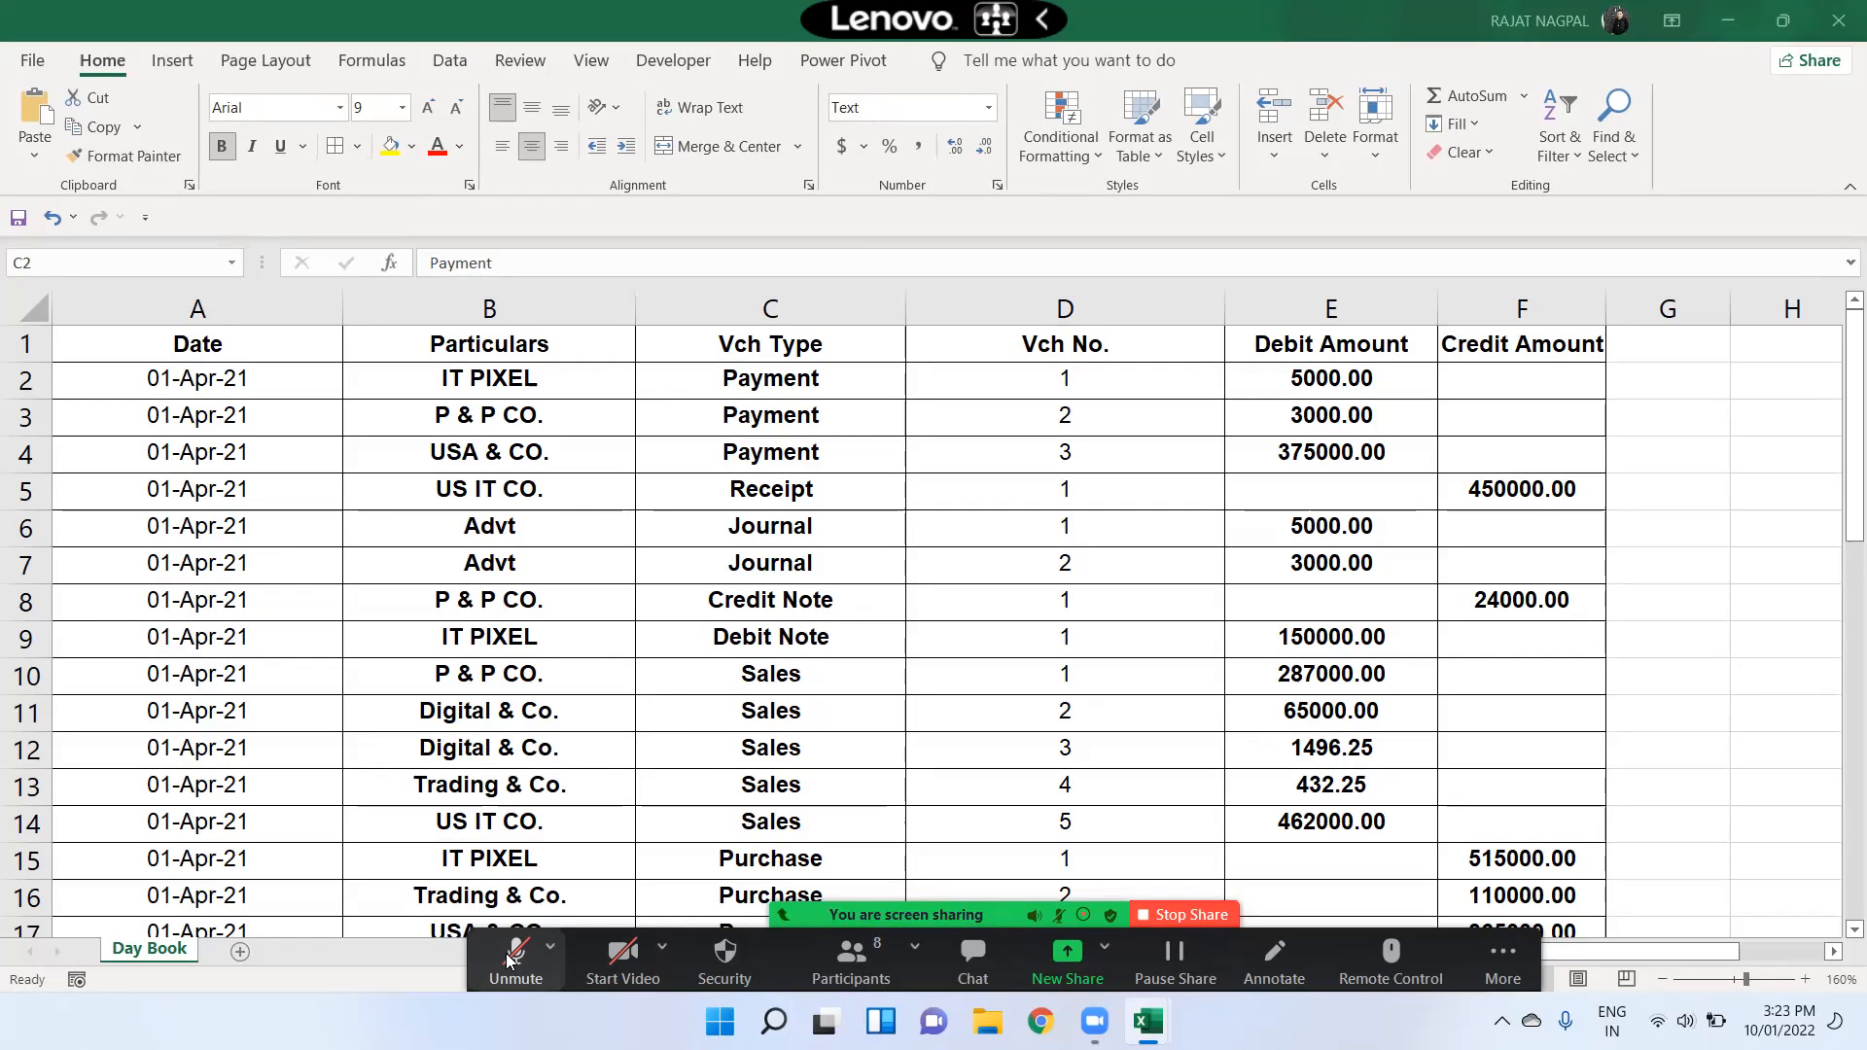
click(507, 953)
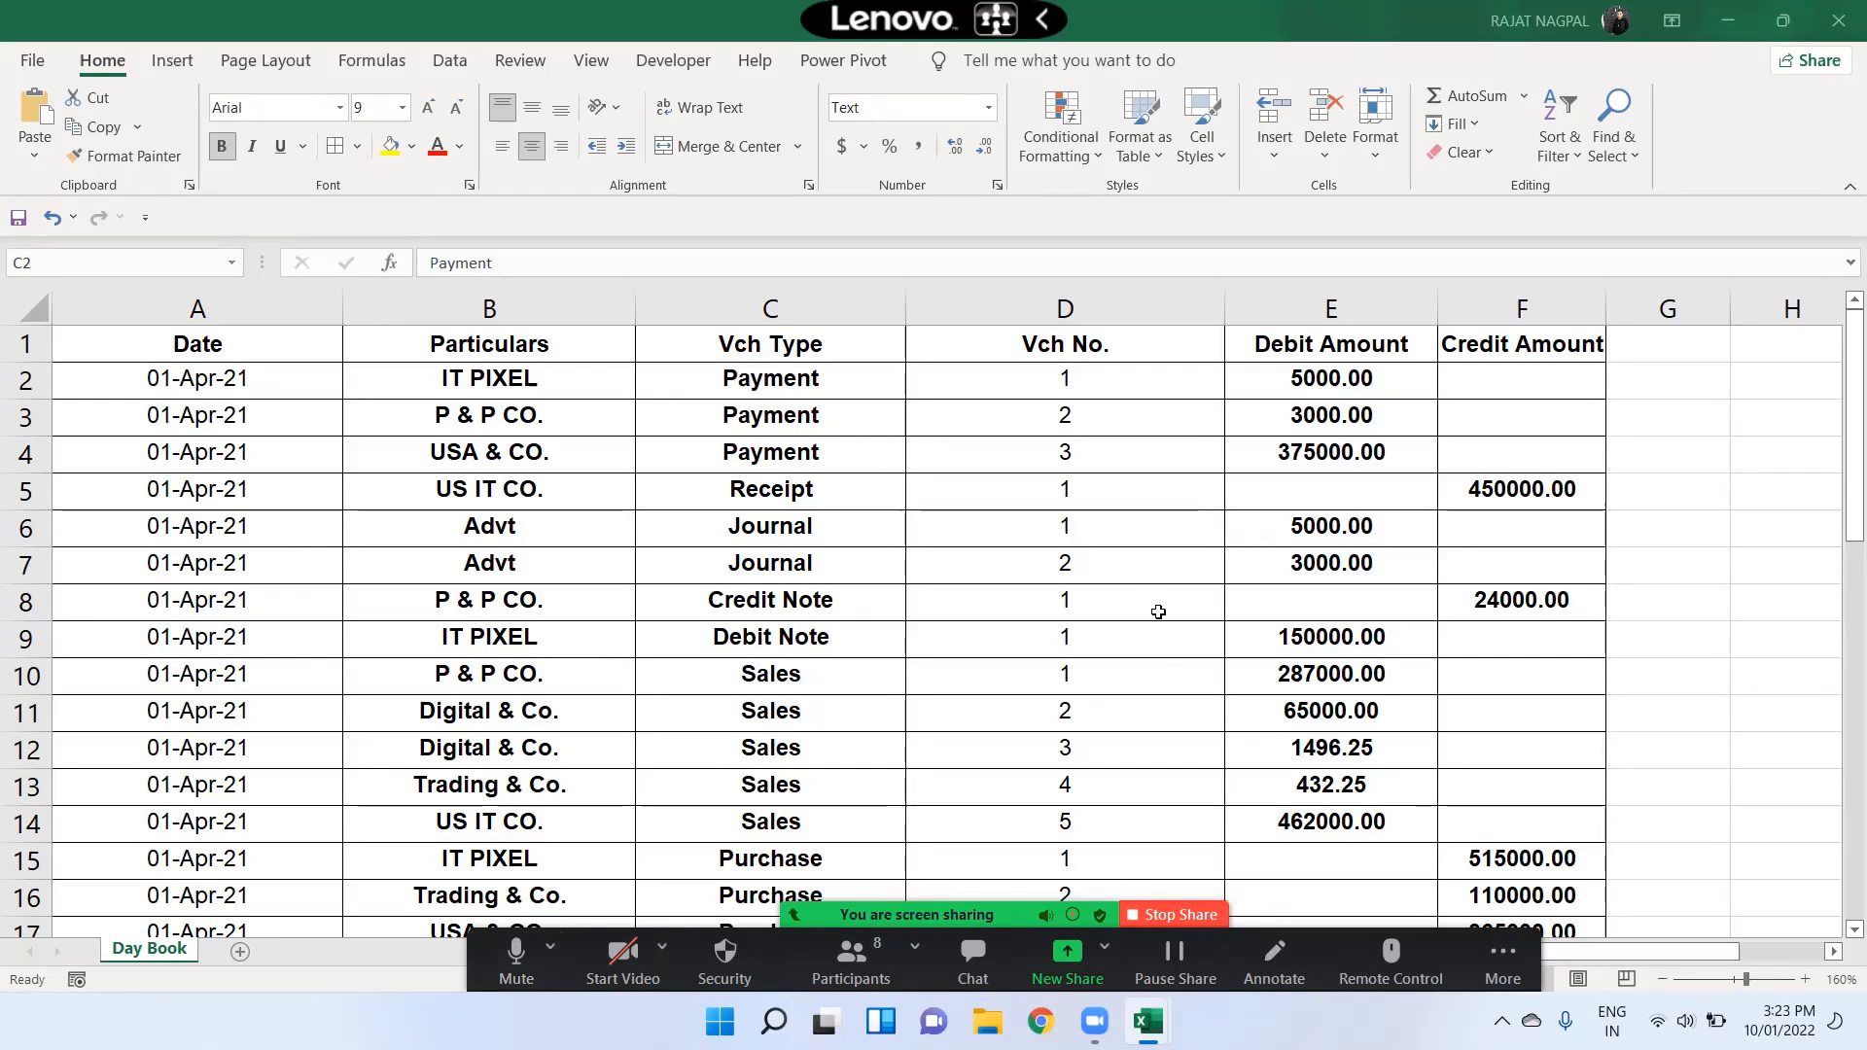
click(1211, 568)
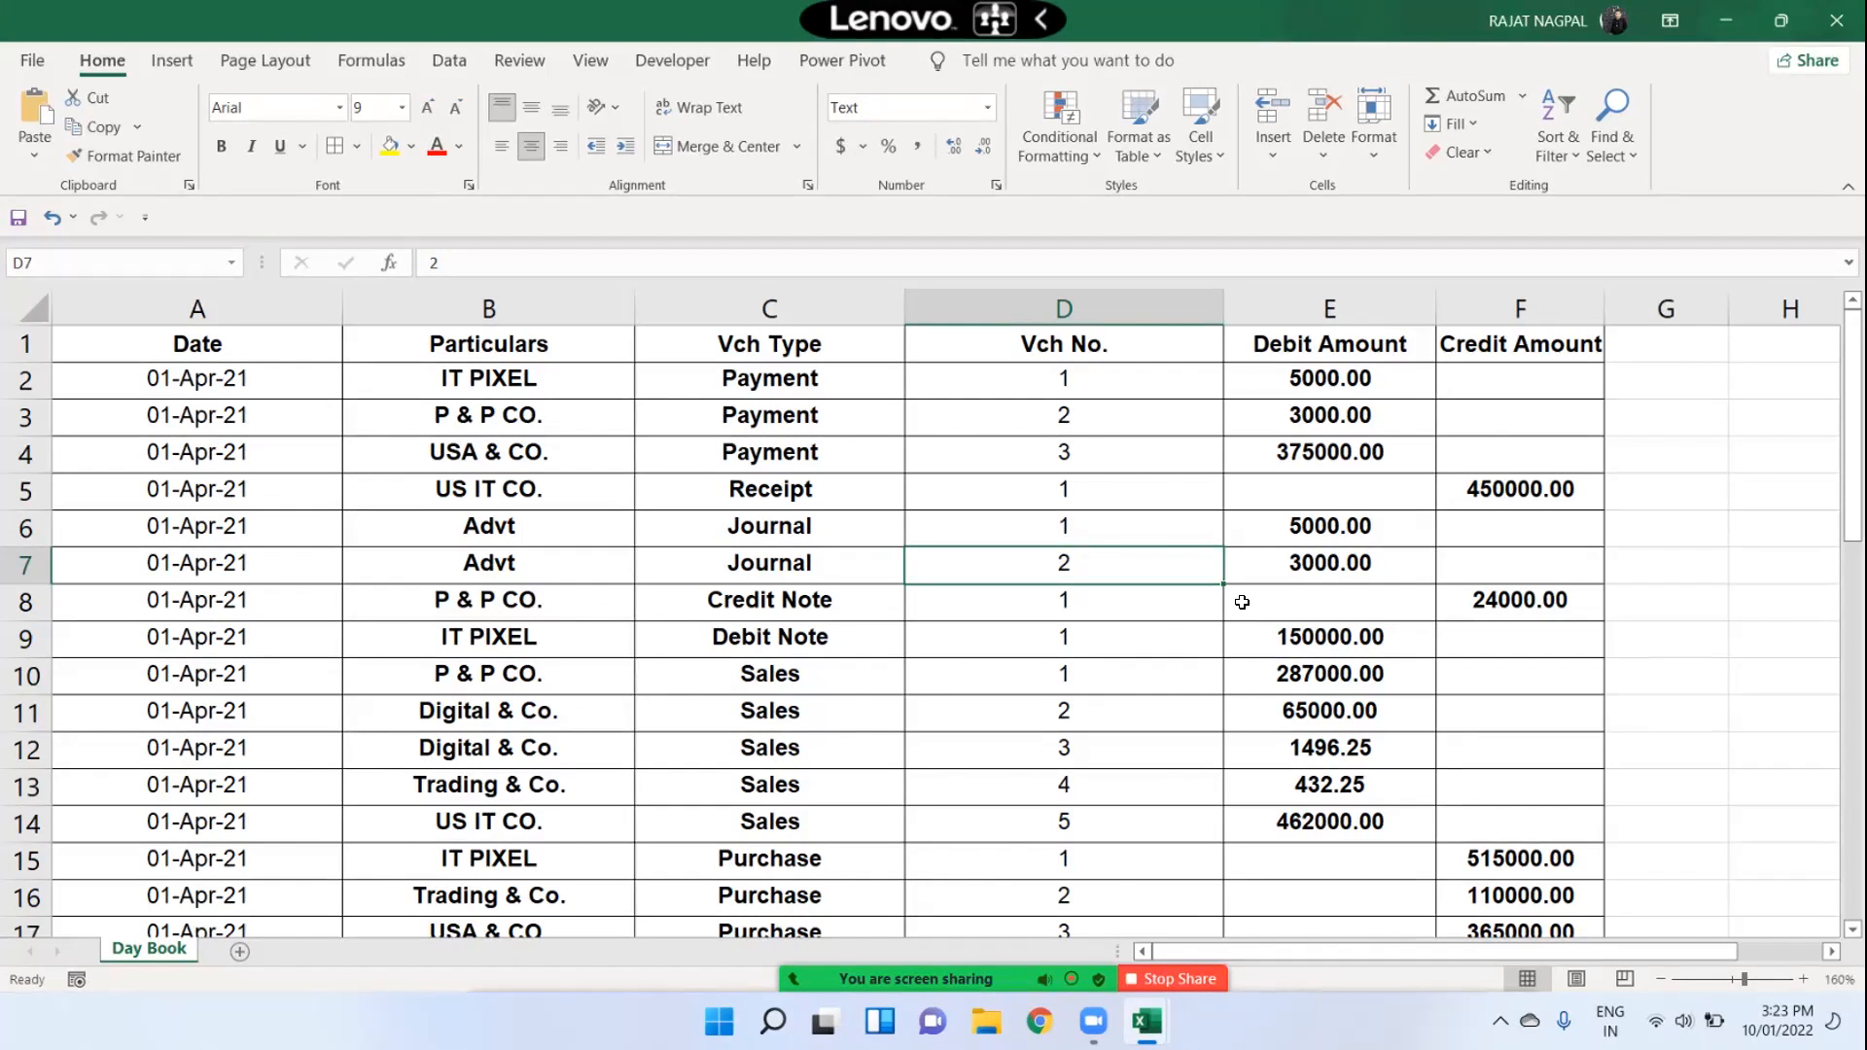
click(1242, 451)
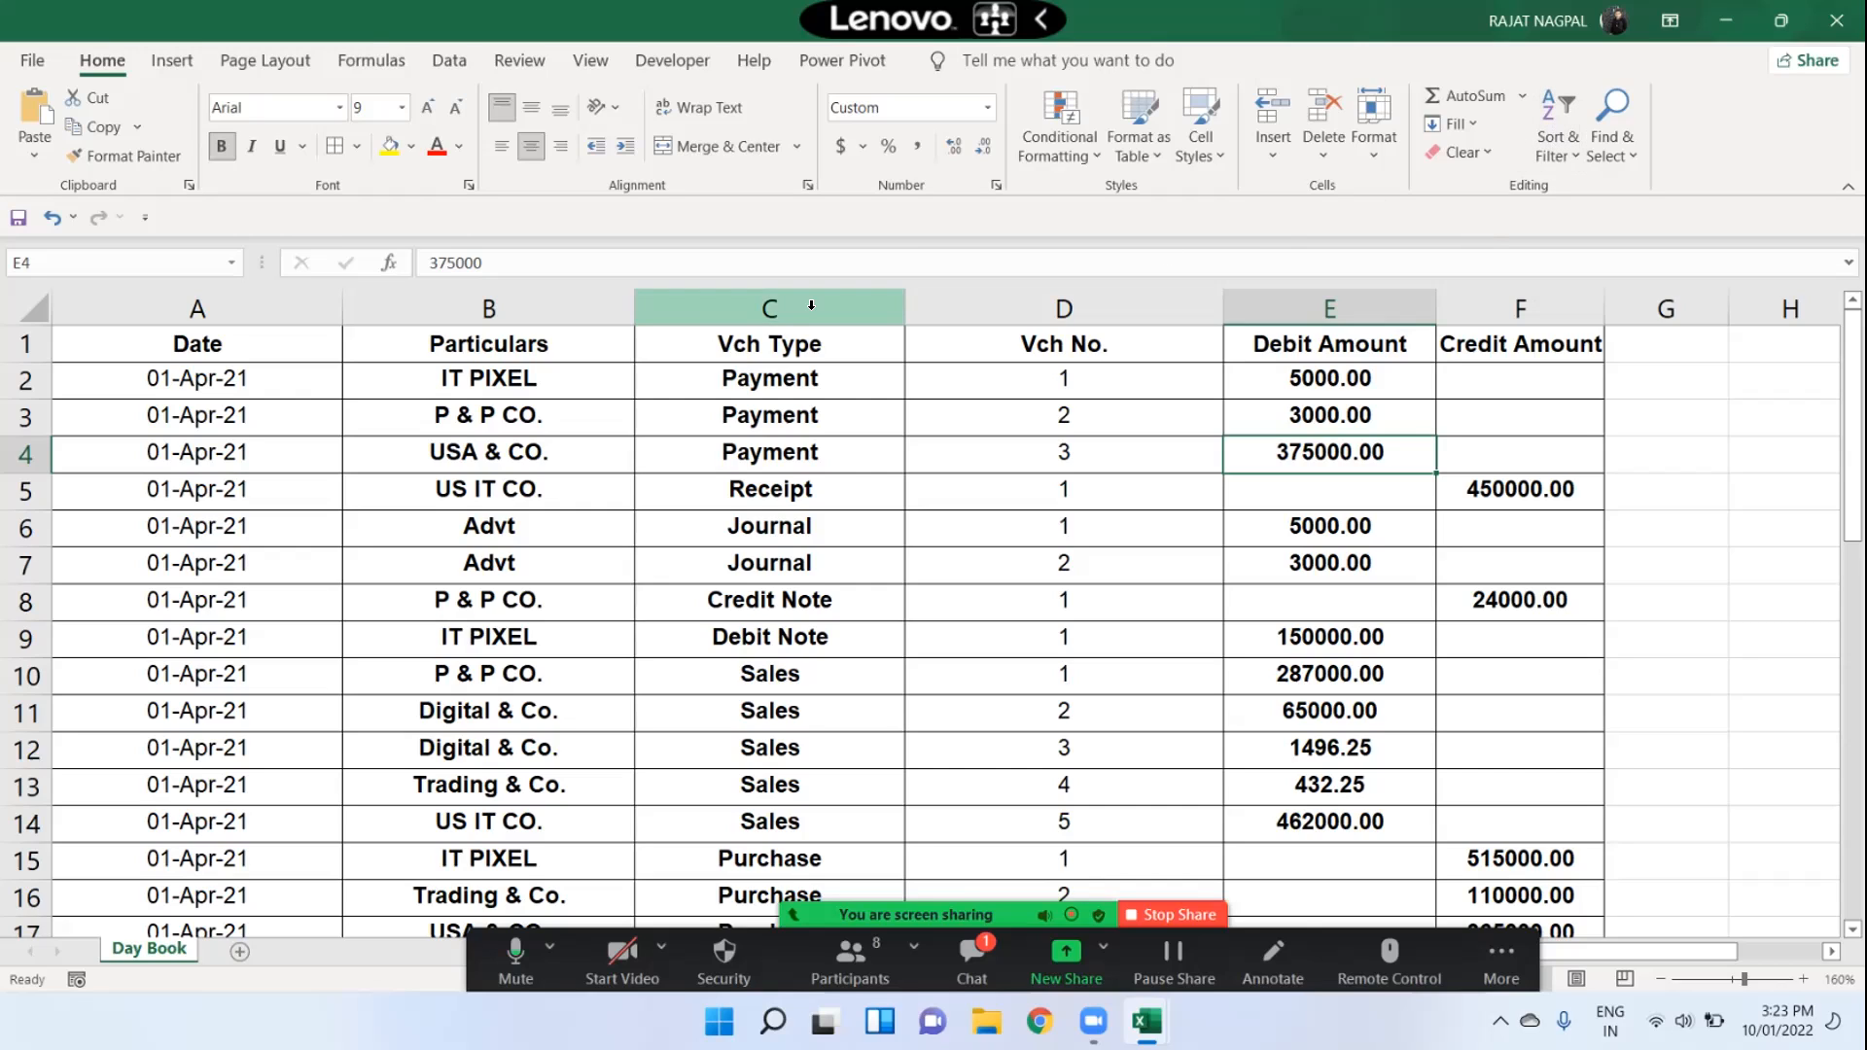
click(678, 347)
drag(232, 342, 1601, 250)
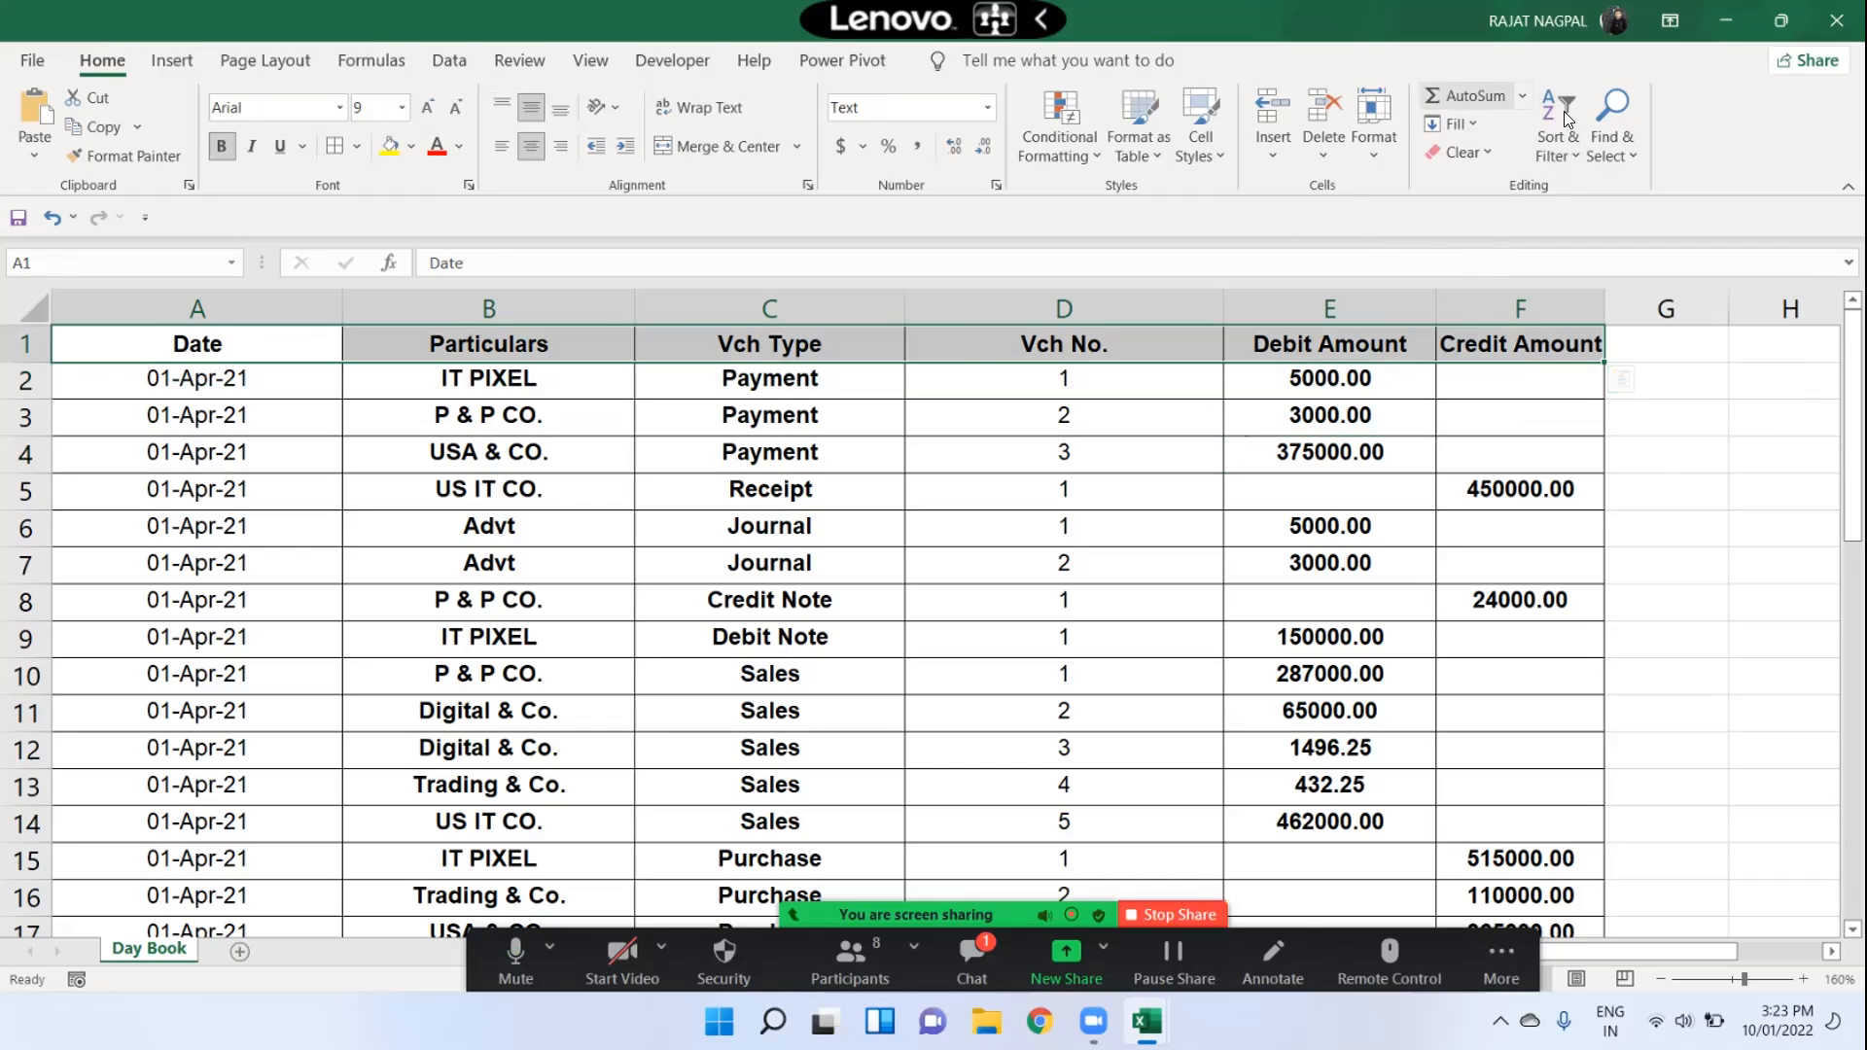
click(1566, 142)
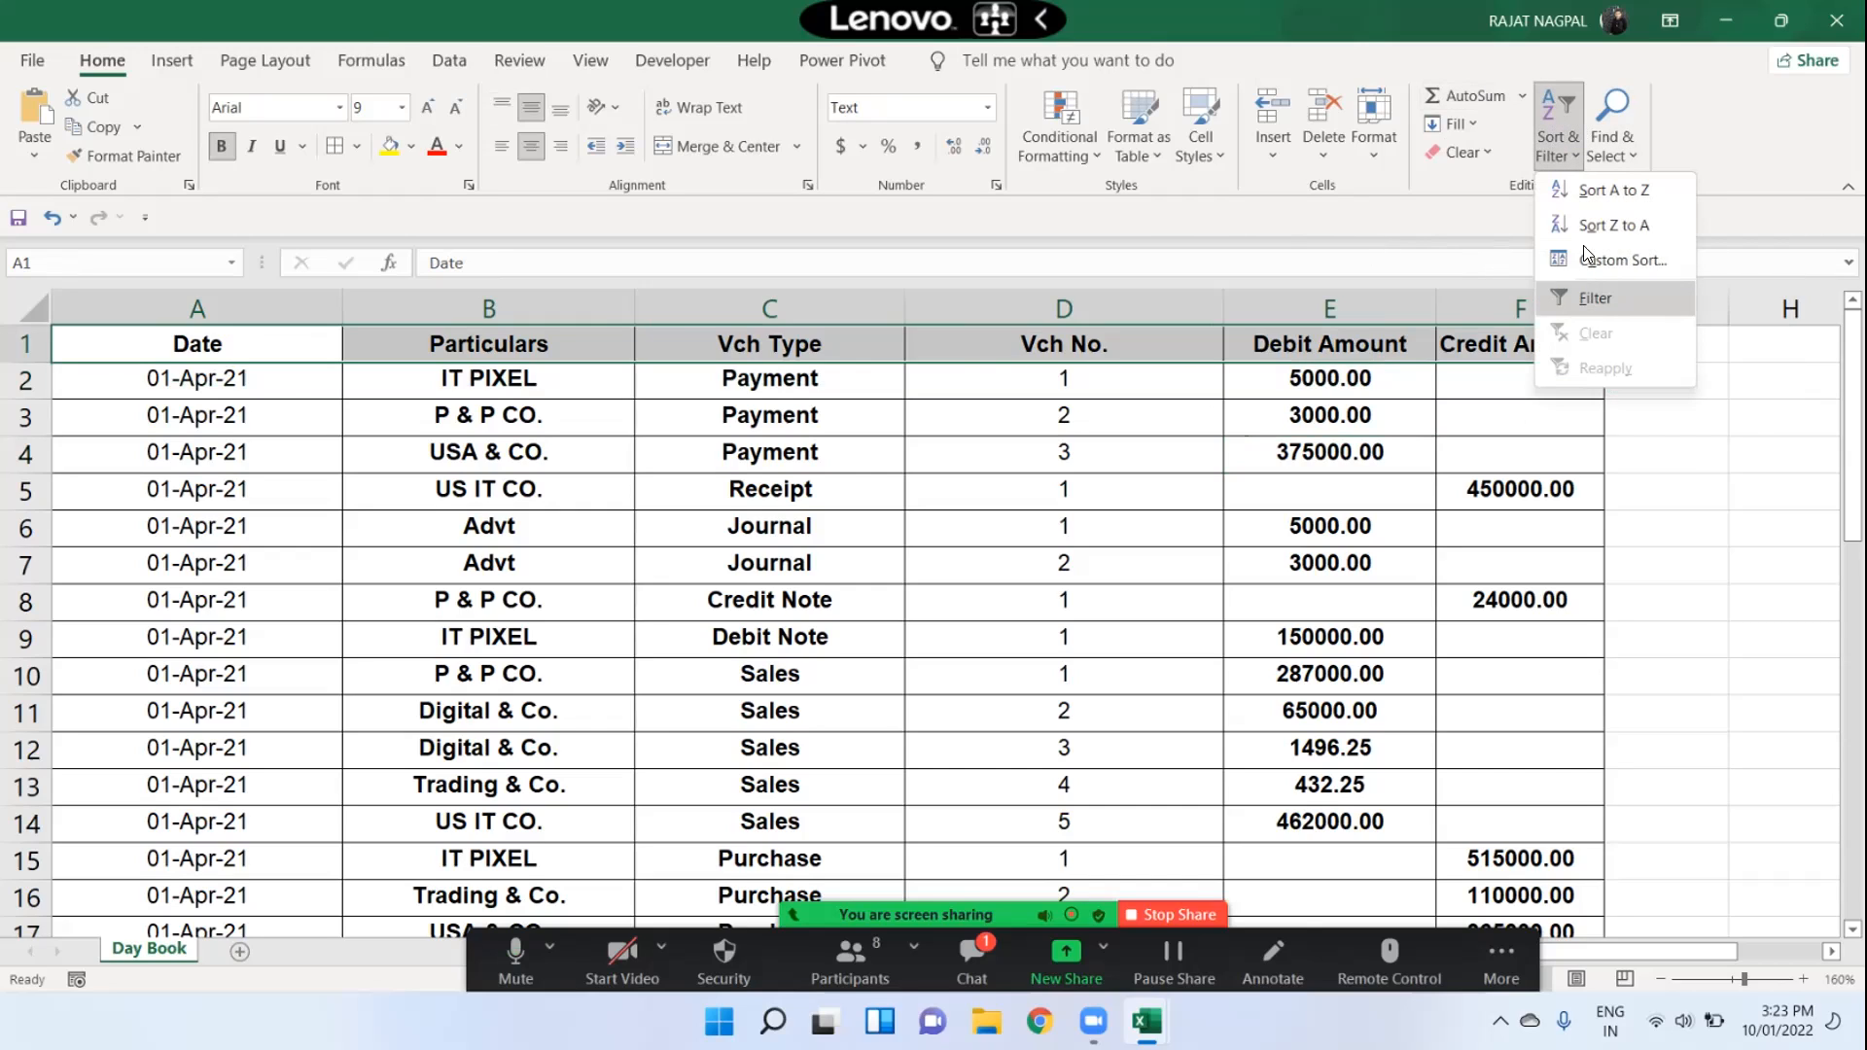
click(1339, 397)
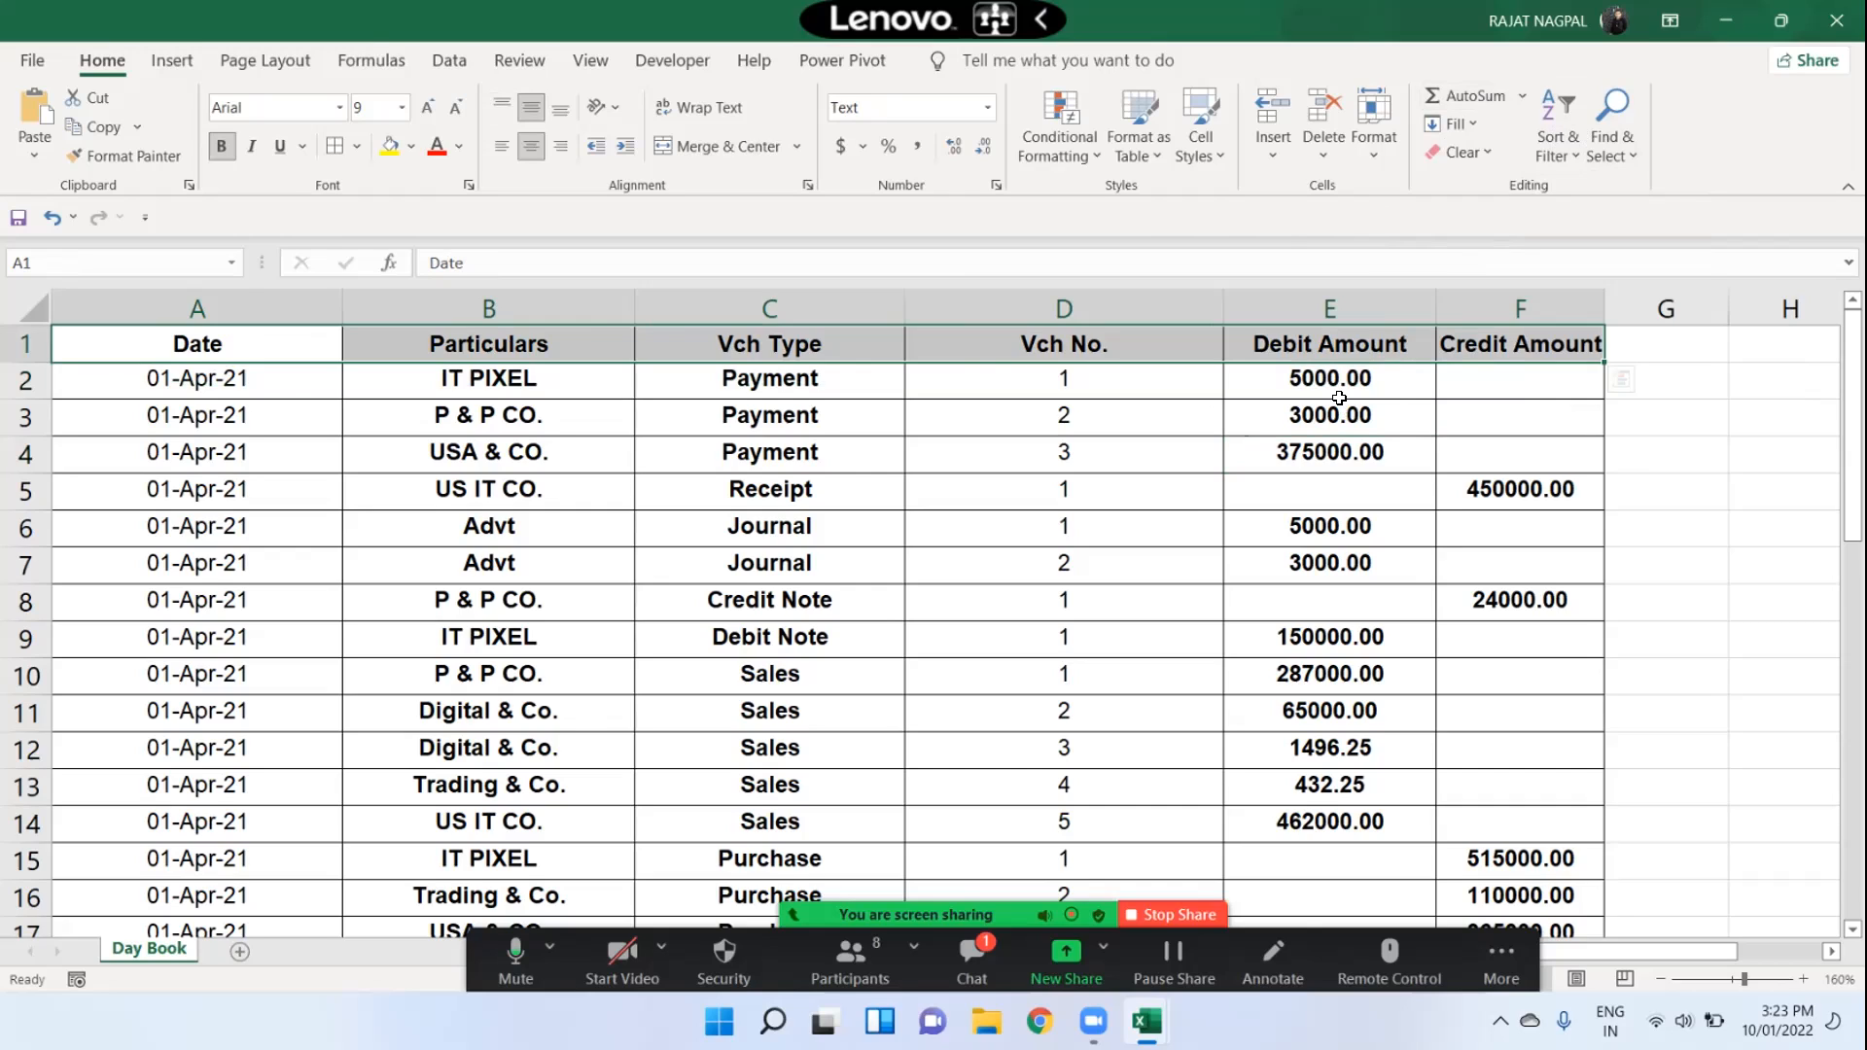
click(1564, 150)
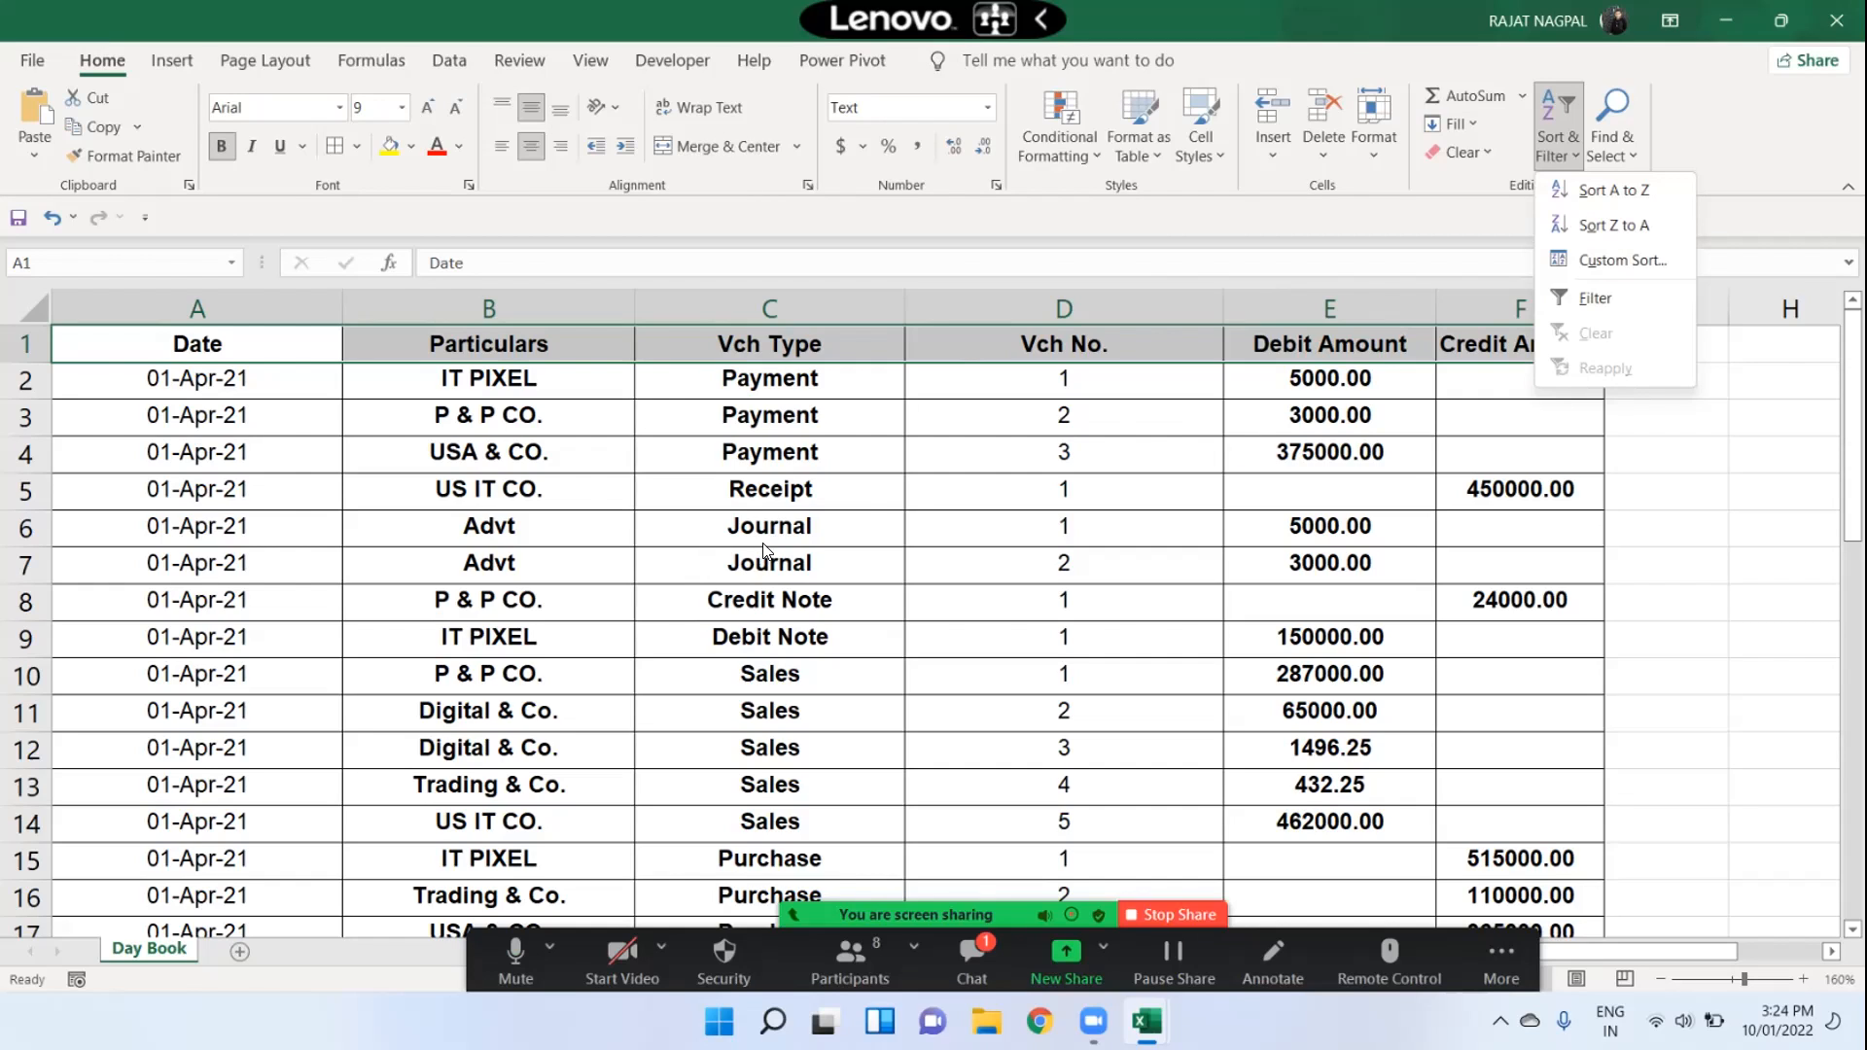
click(1553, 131)
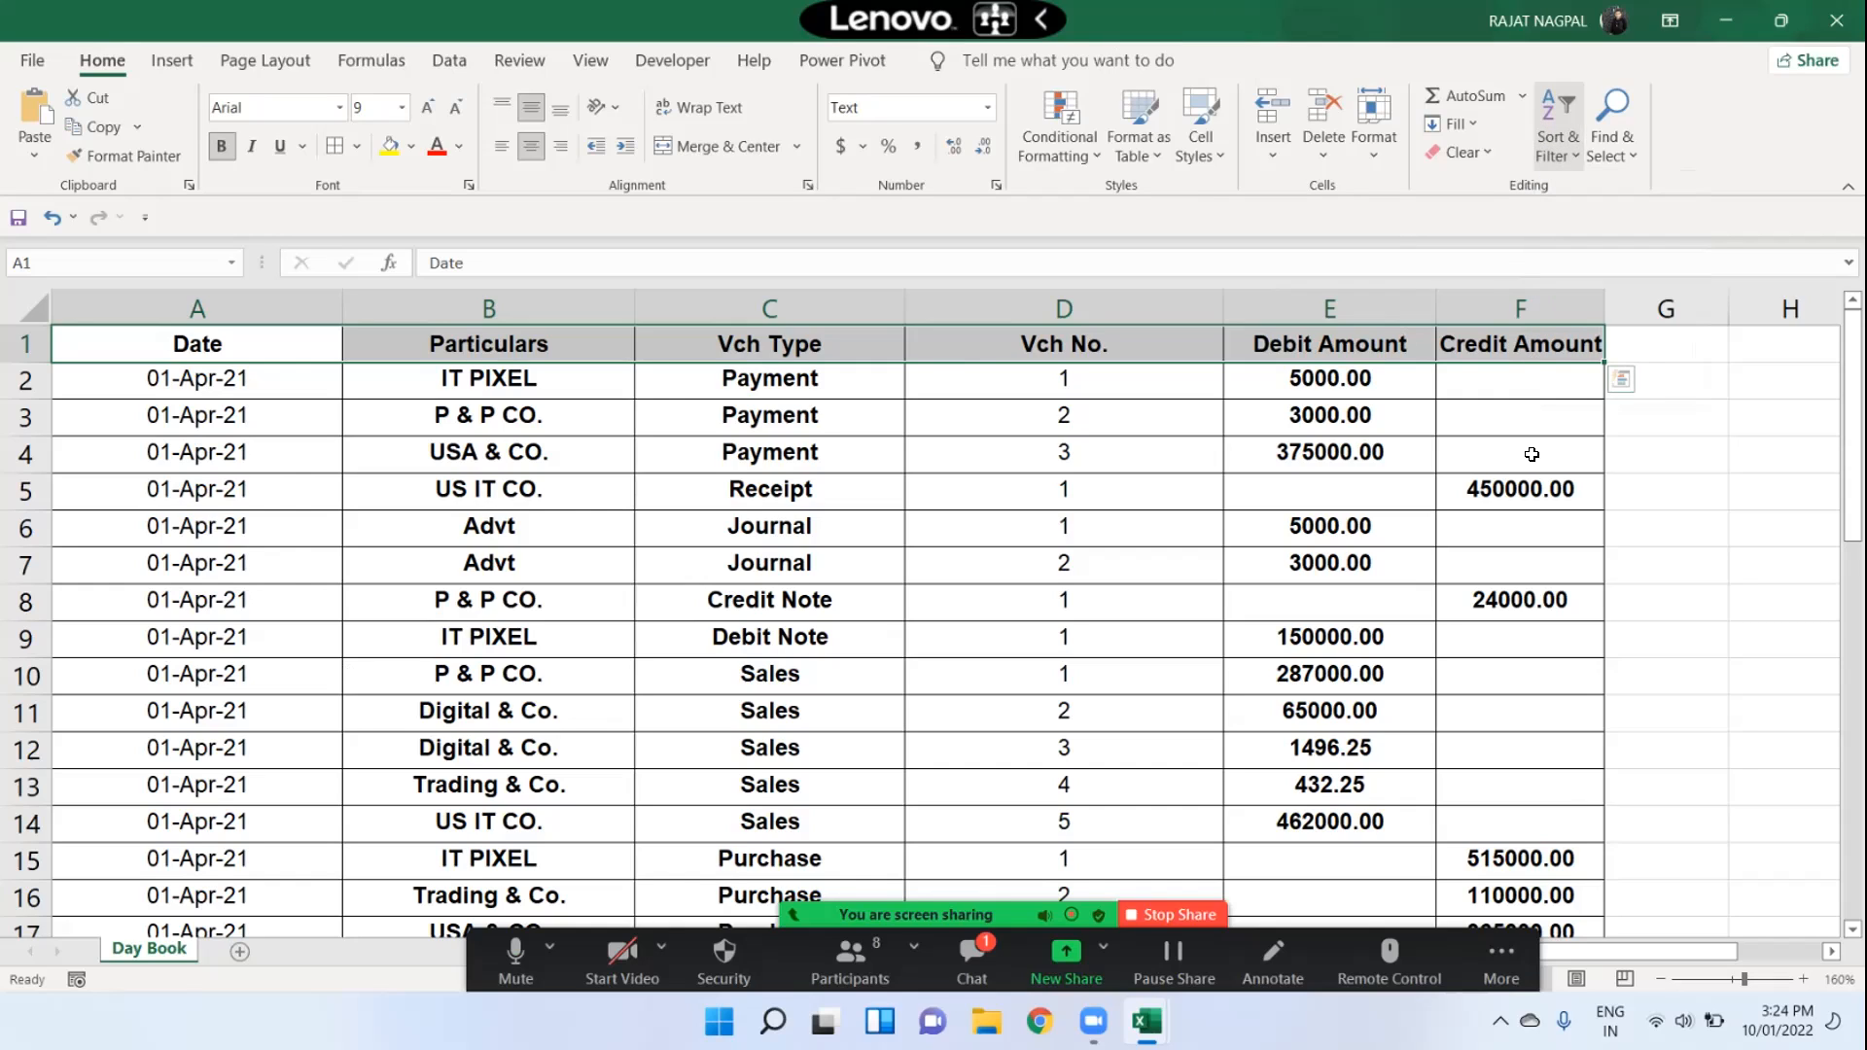
click(755, 445)
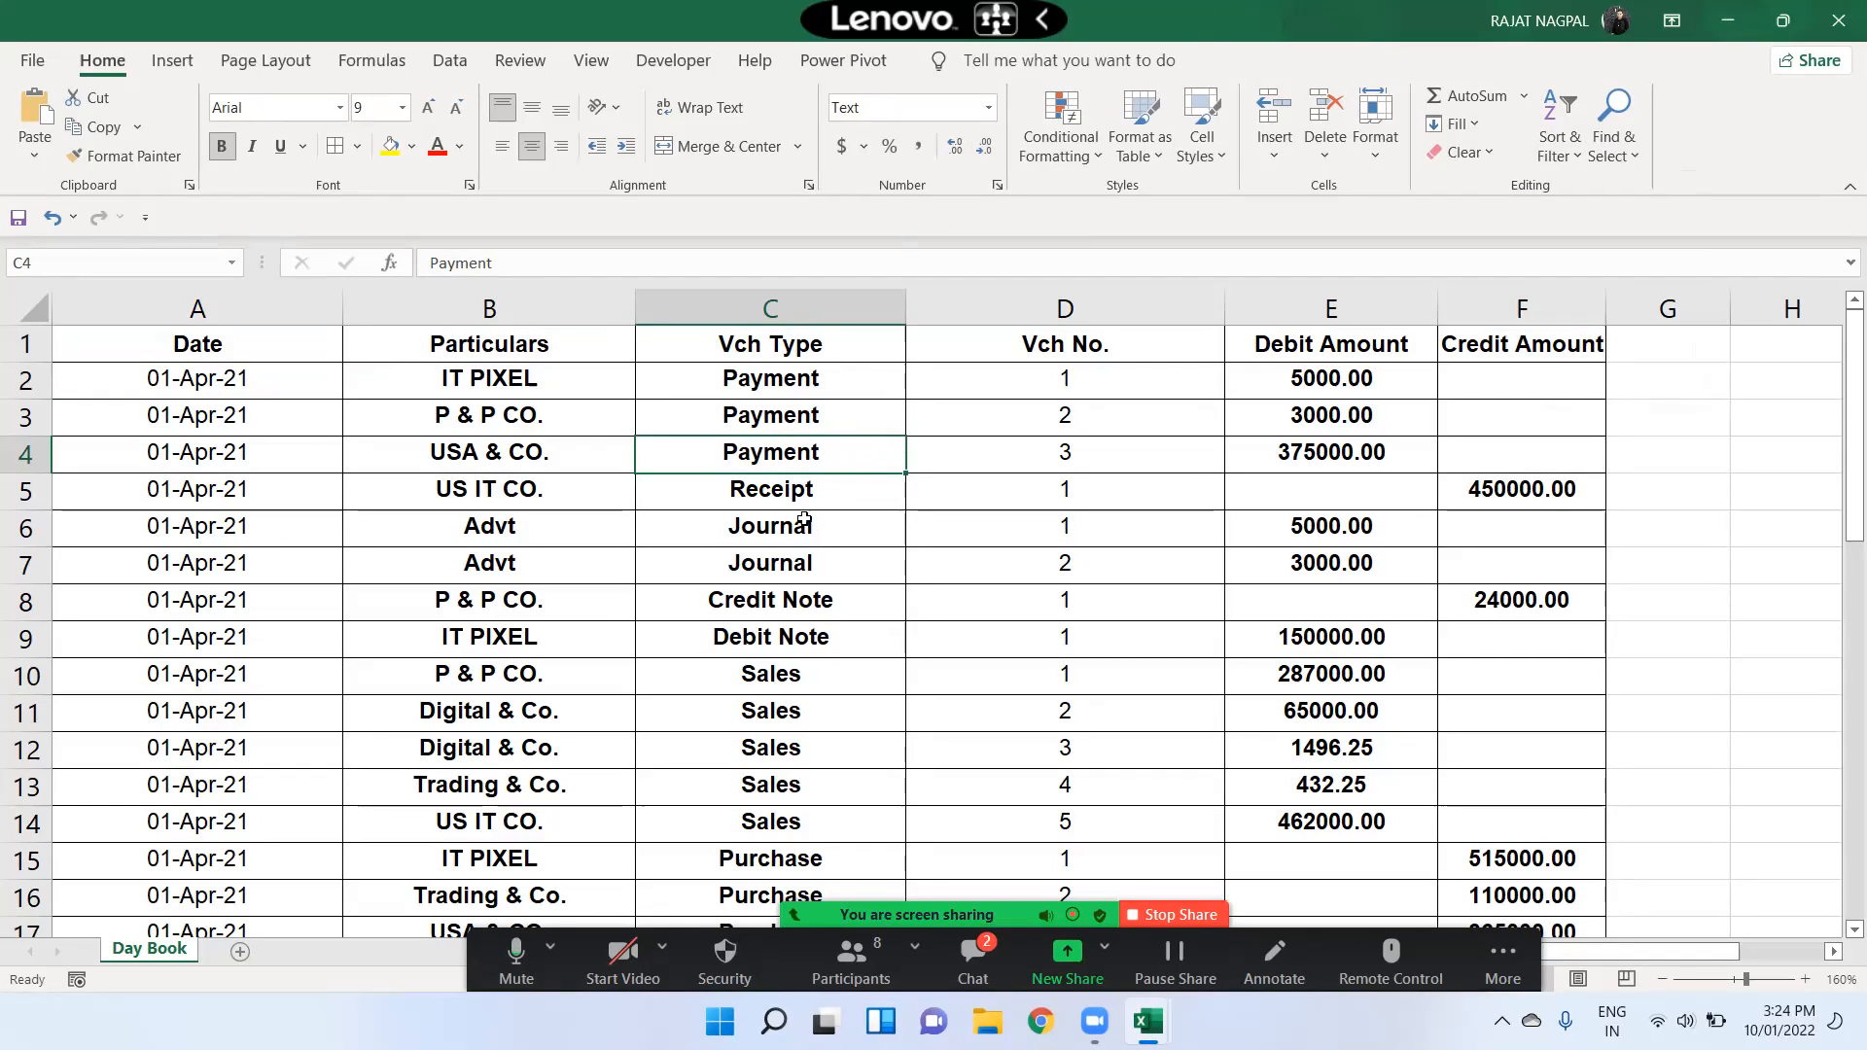
click(974, 958)
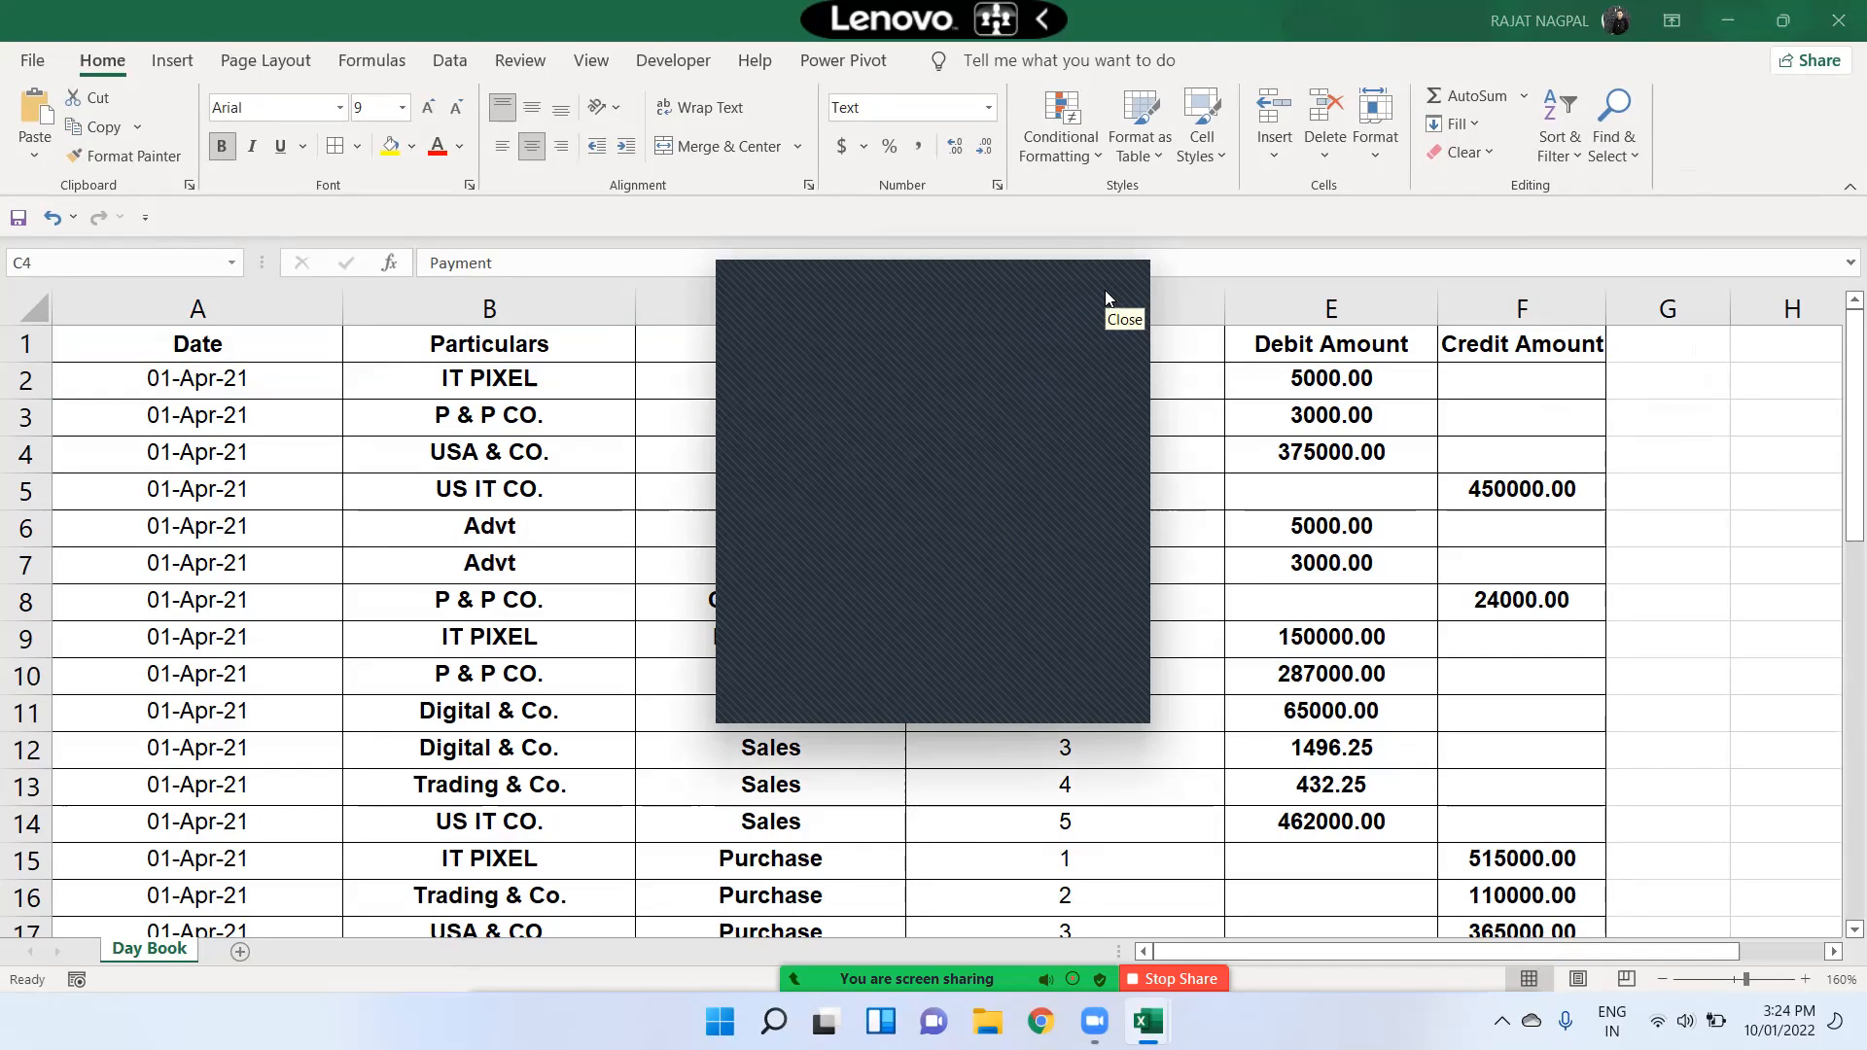
click(1105, 289)
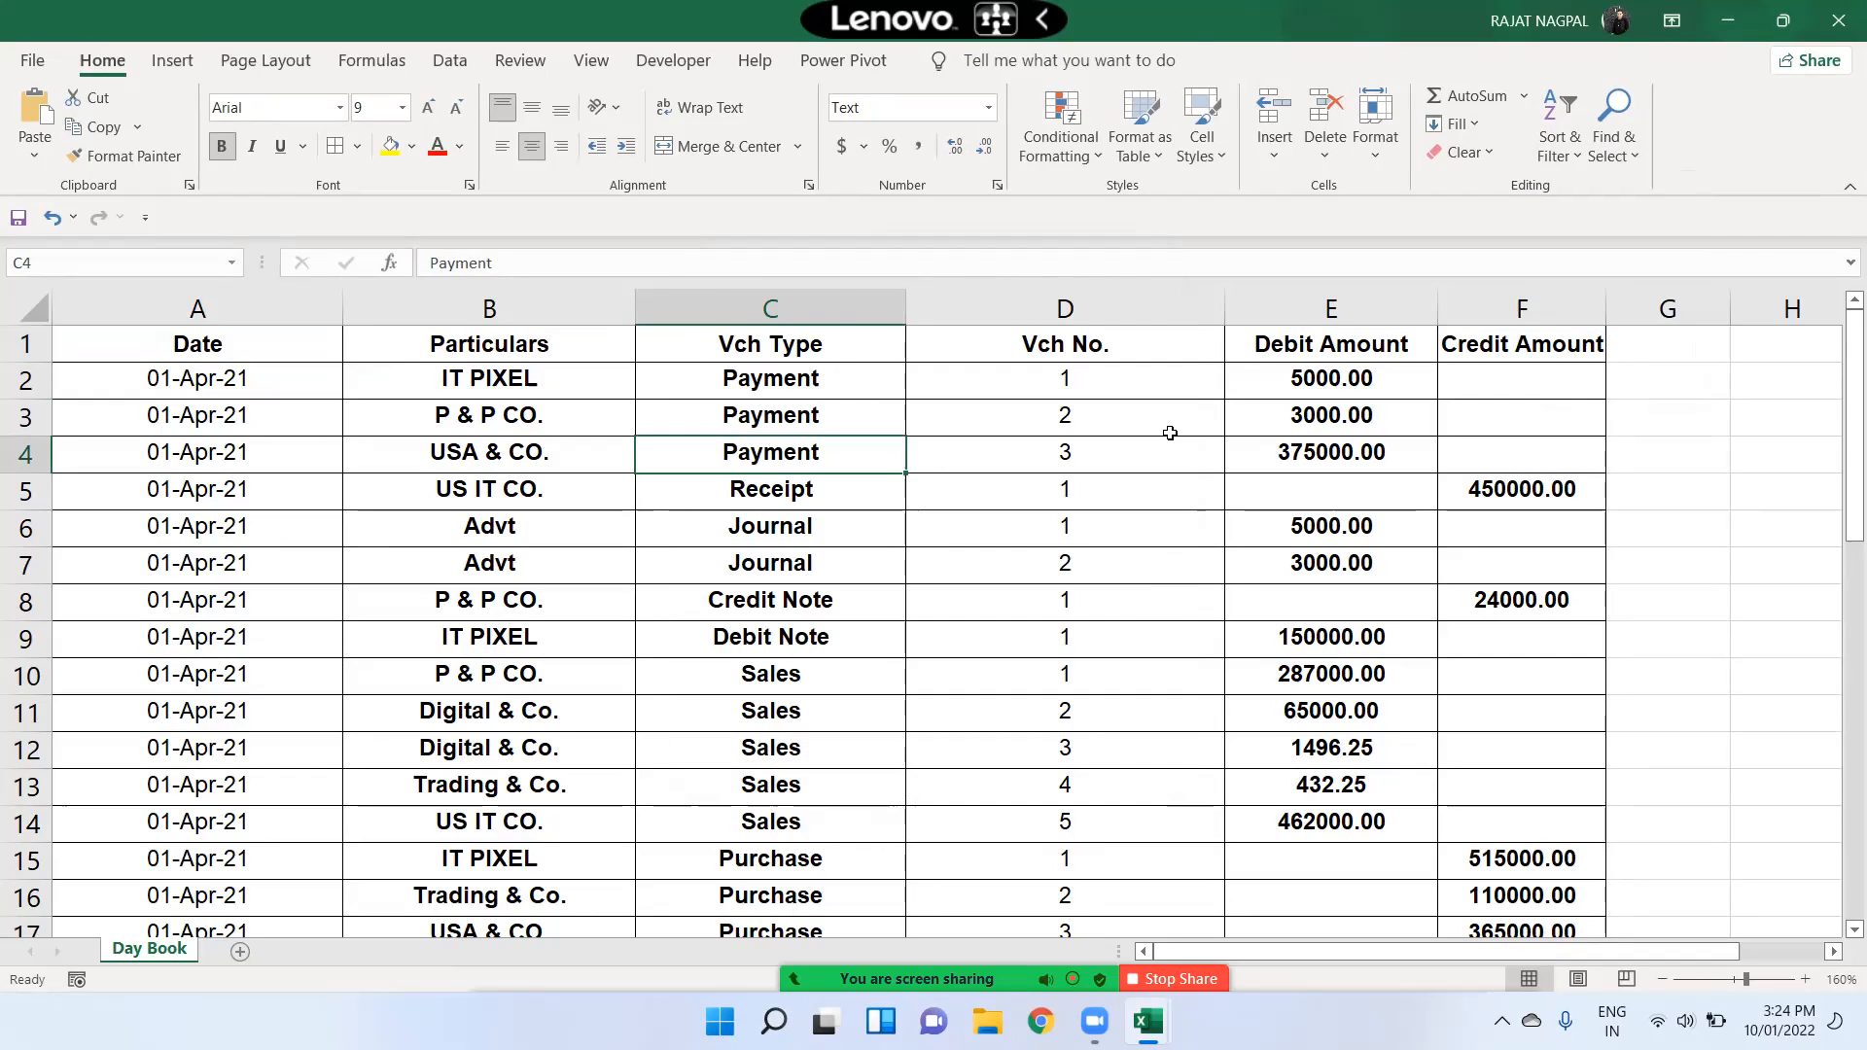
click(1105, 446)
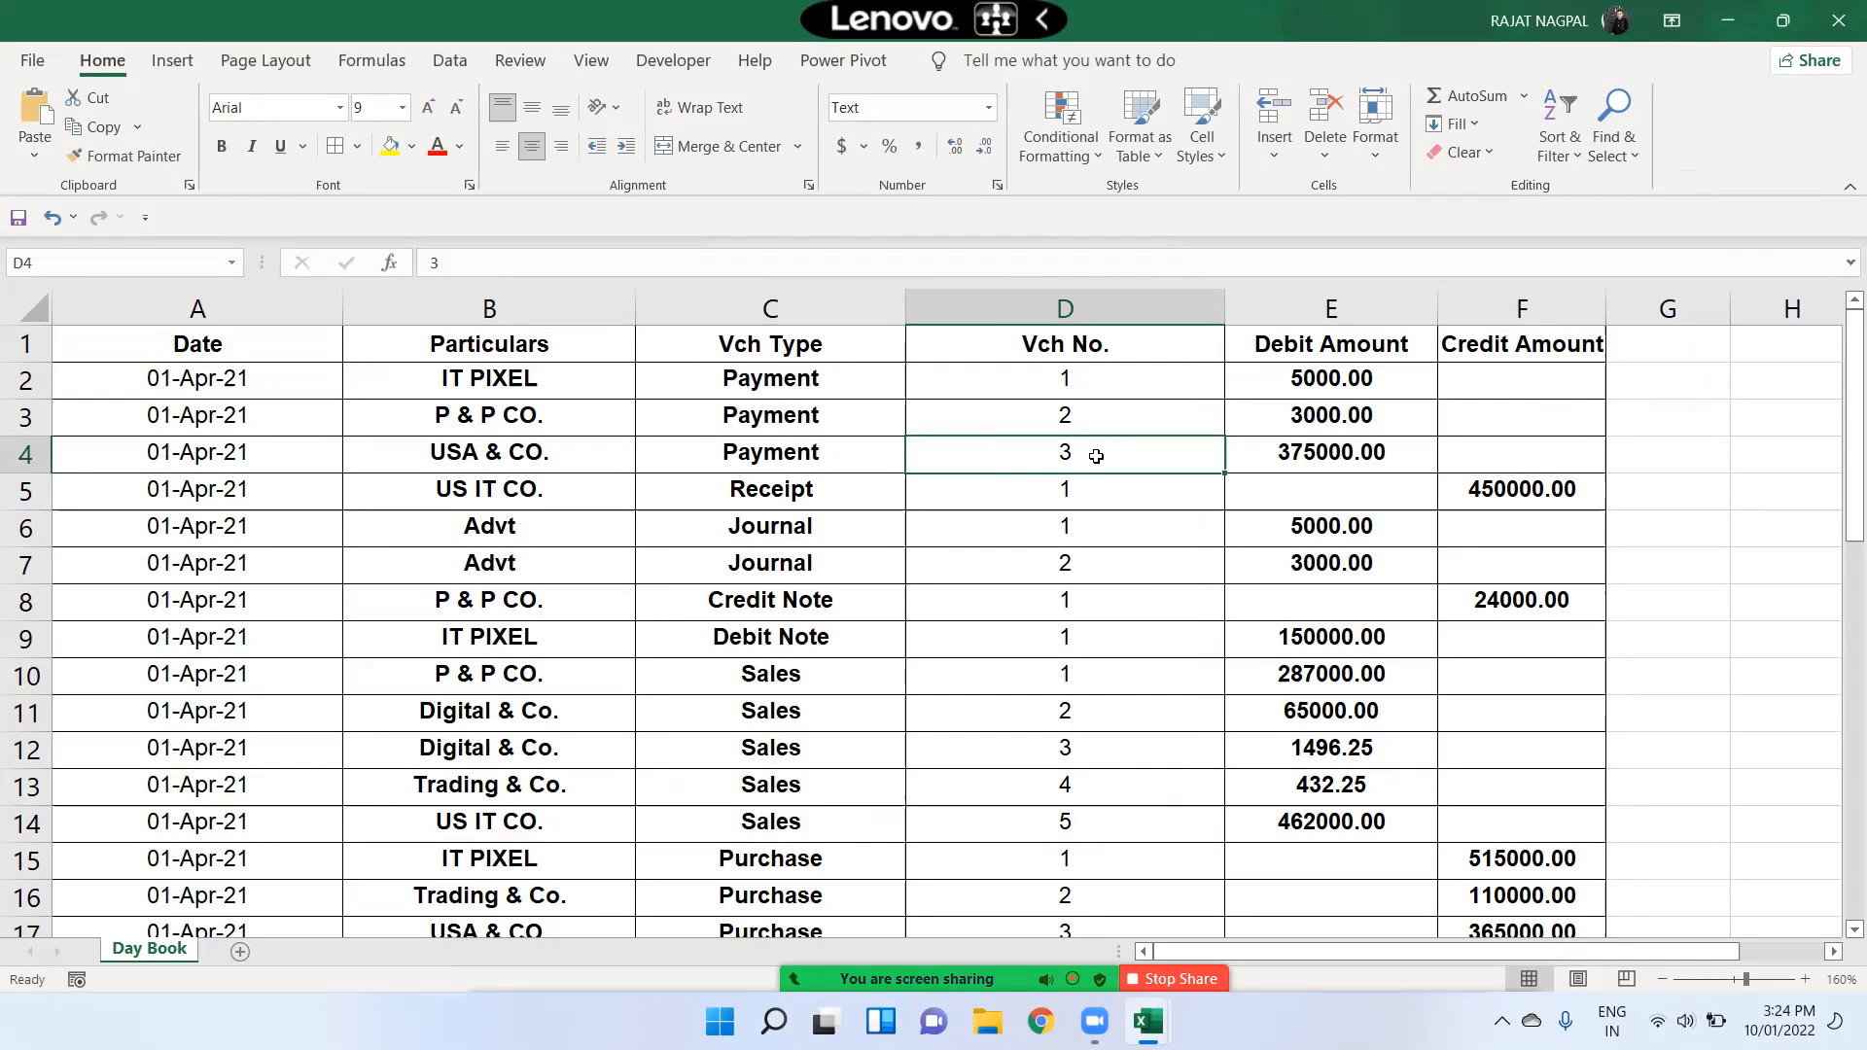
click(1564, 155)
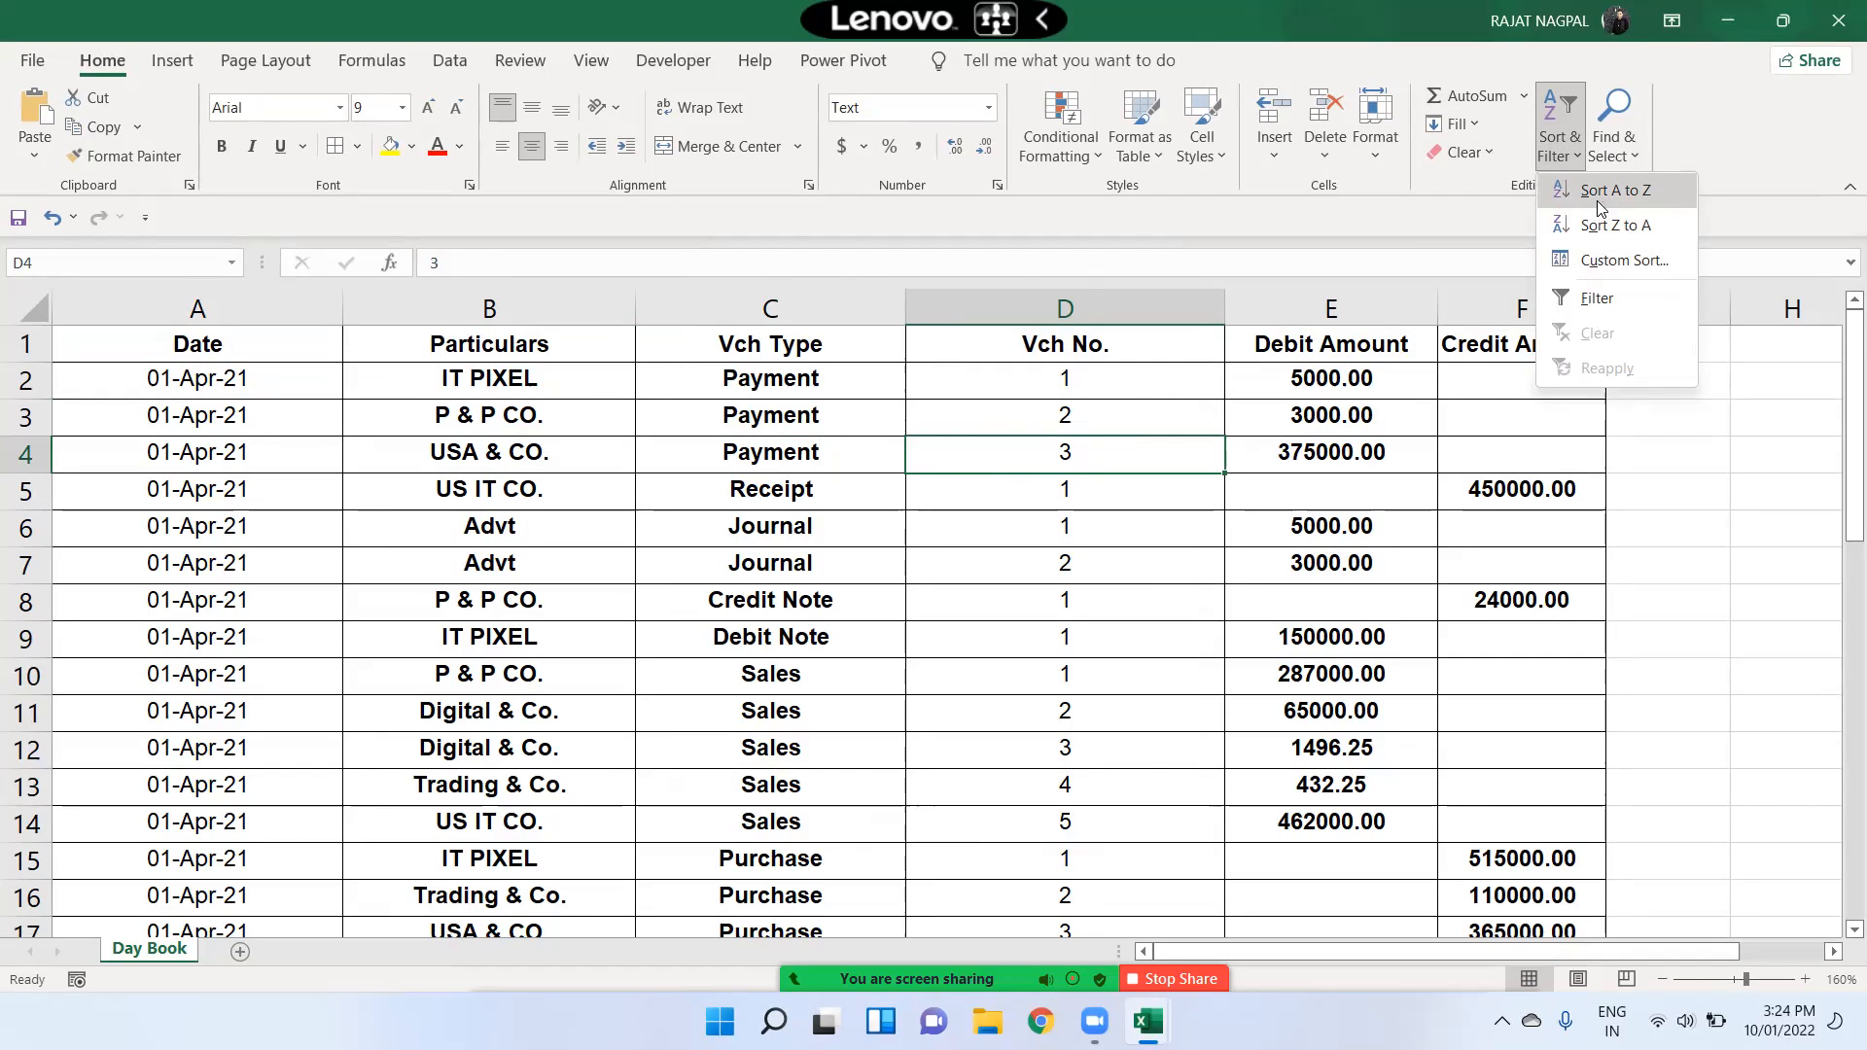
click(1209, 362)
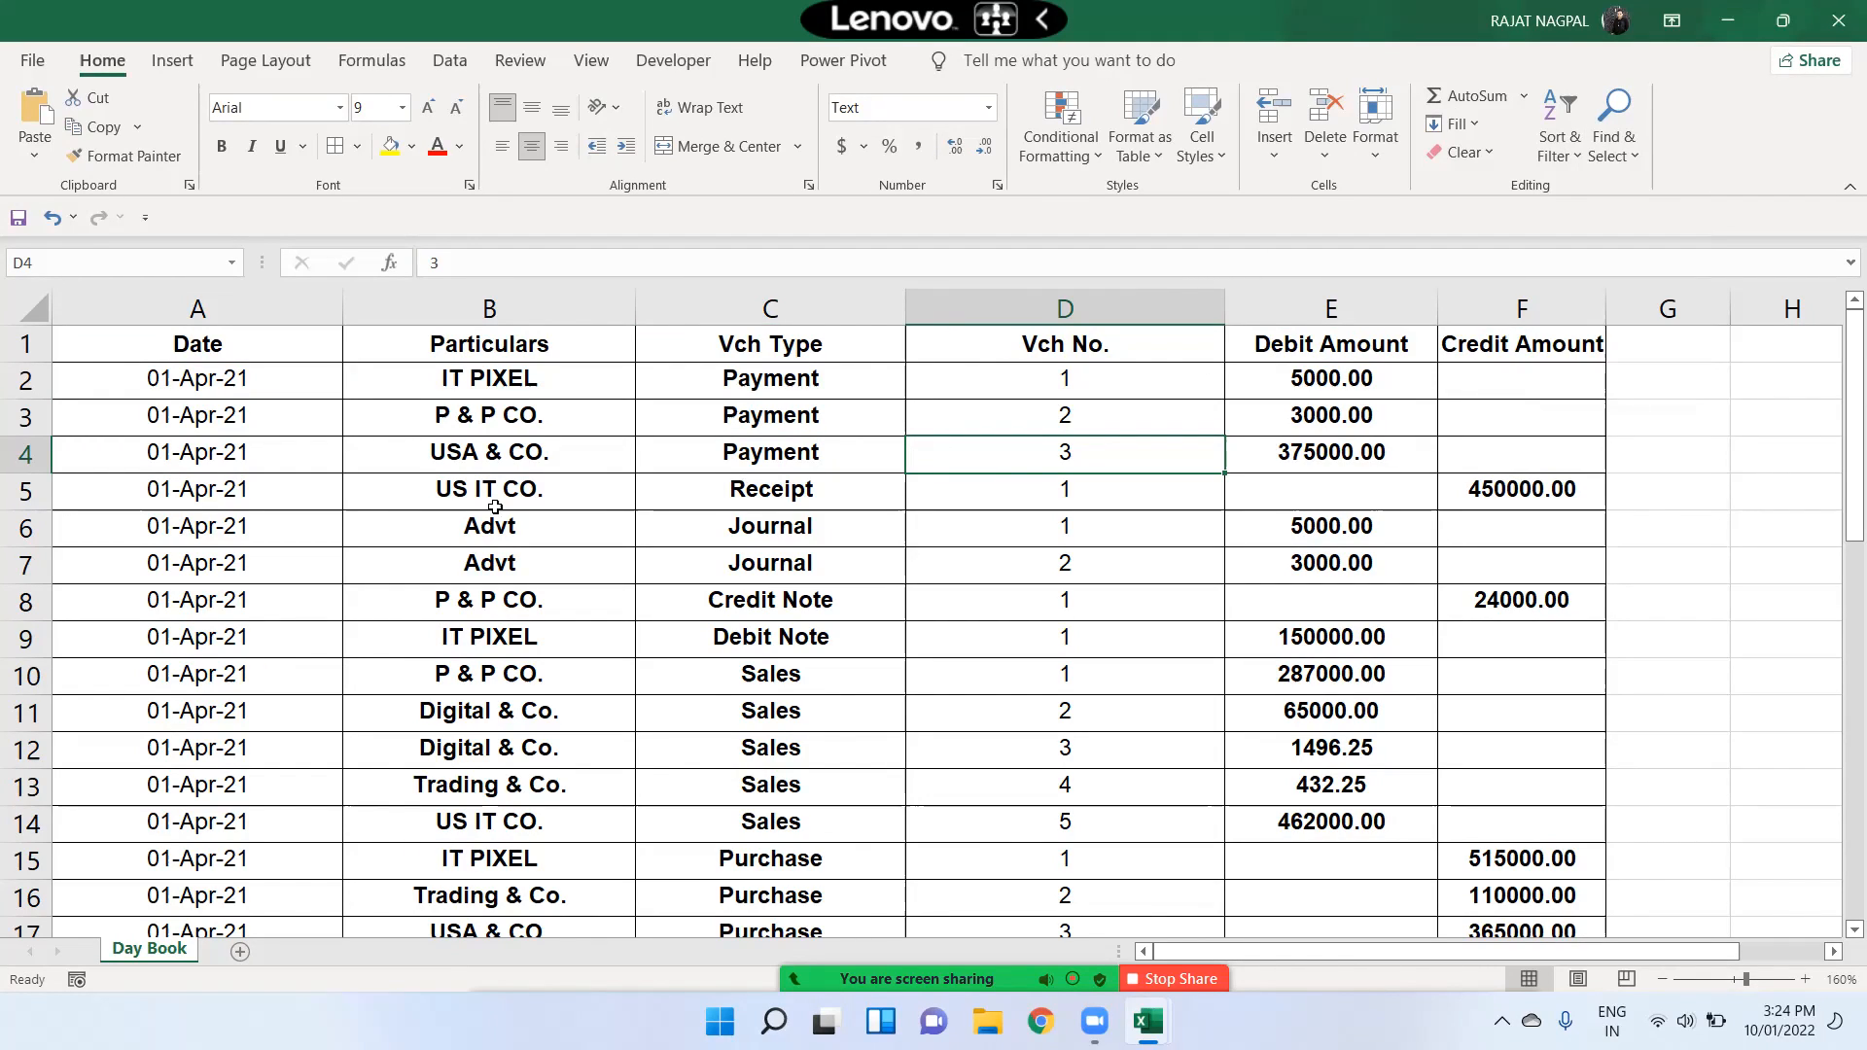
Sort the Particulars entries in B2:B17 from A to Z, expanding the selection to include the adjacent columns
click(515, 379)
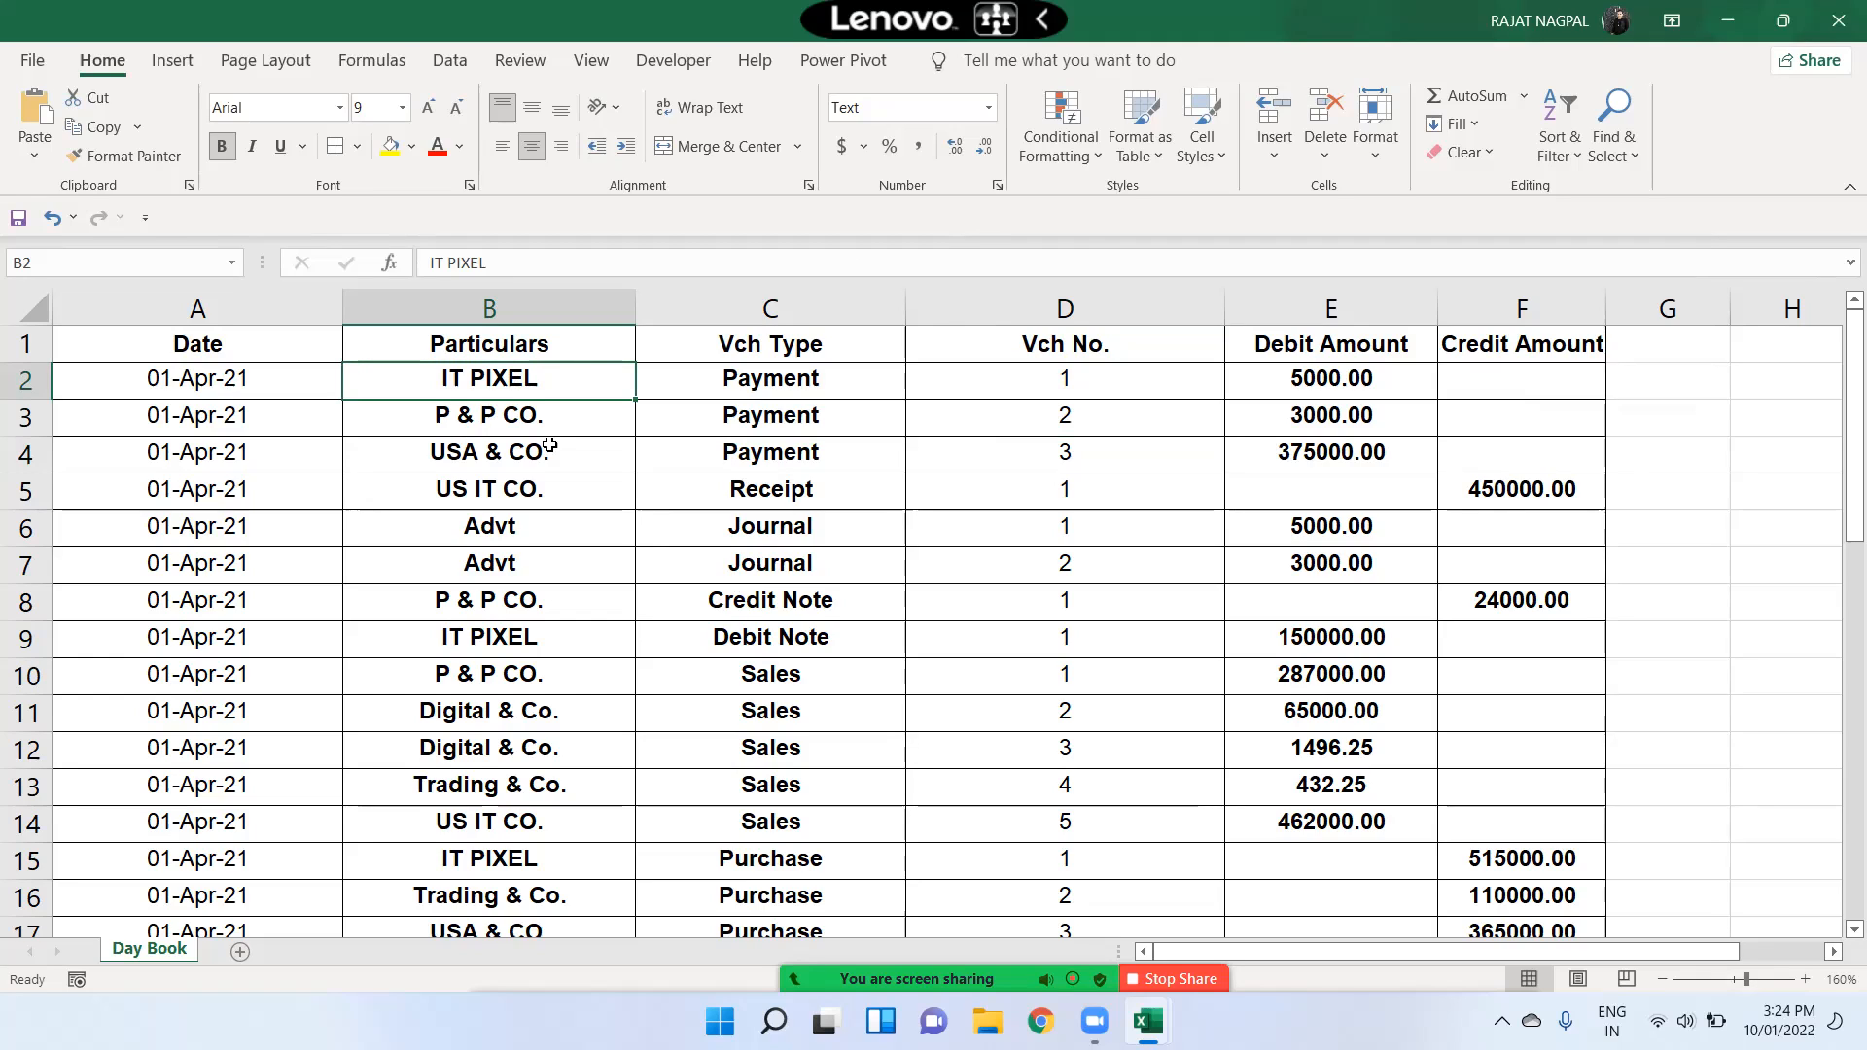
drag(510, 389, 569, 771)
click(579, 626)
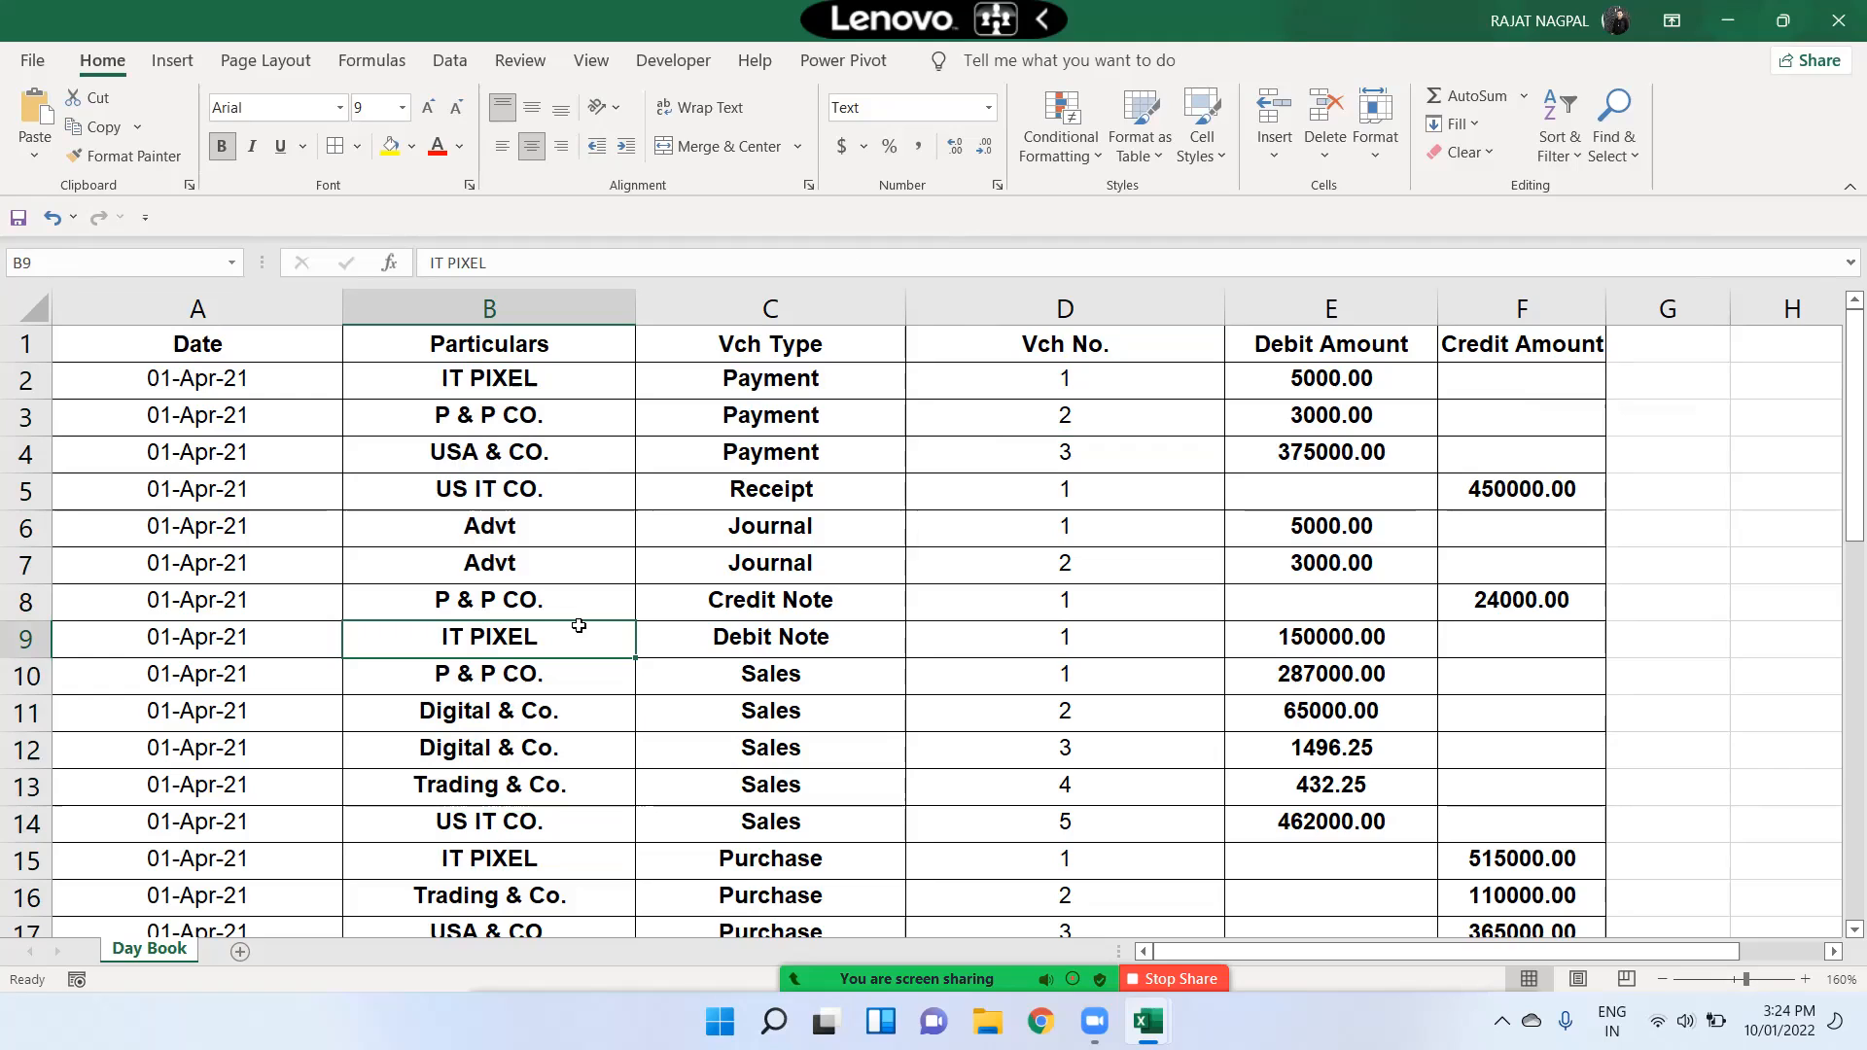
click(531, 373)
key(ctrl+shift+Down)
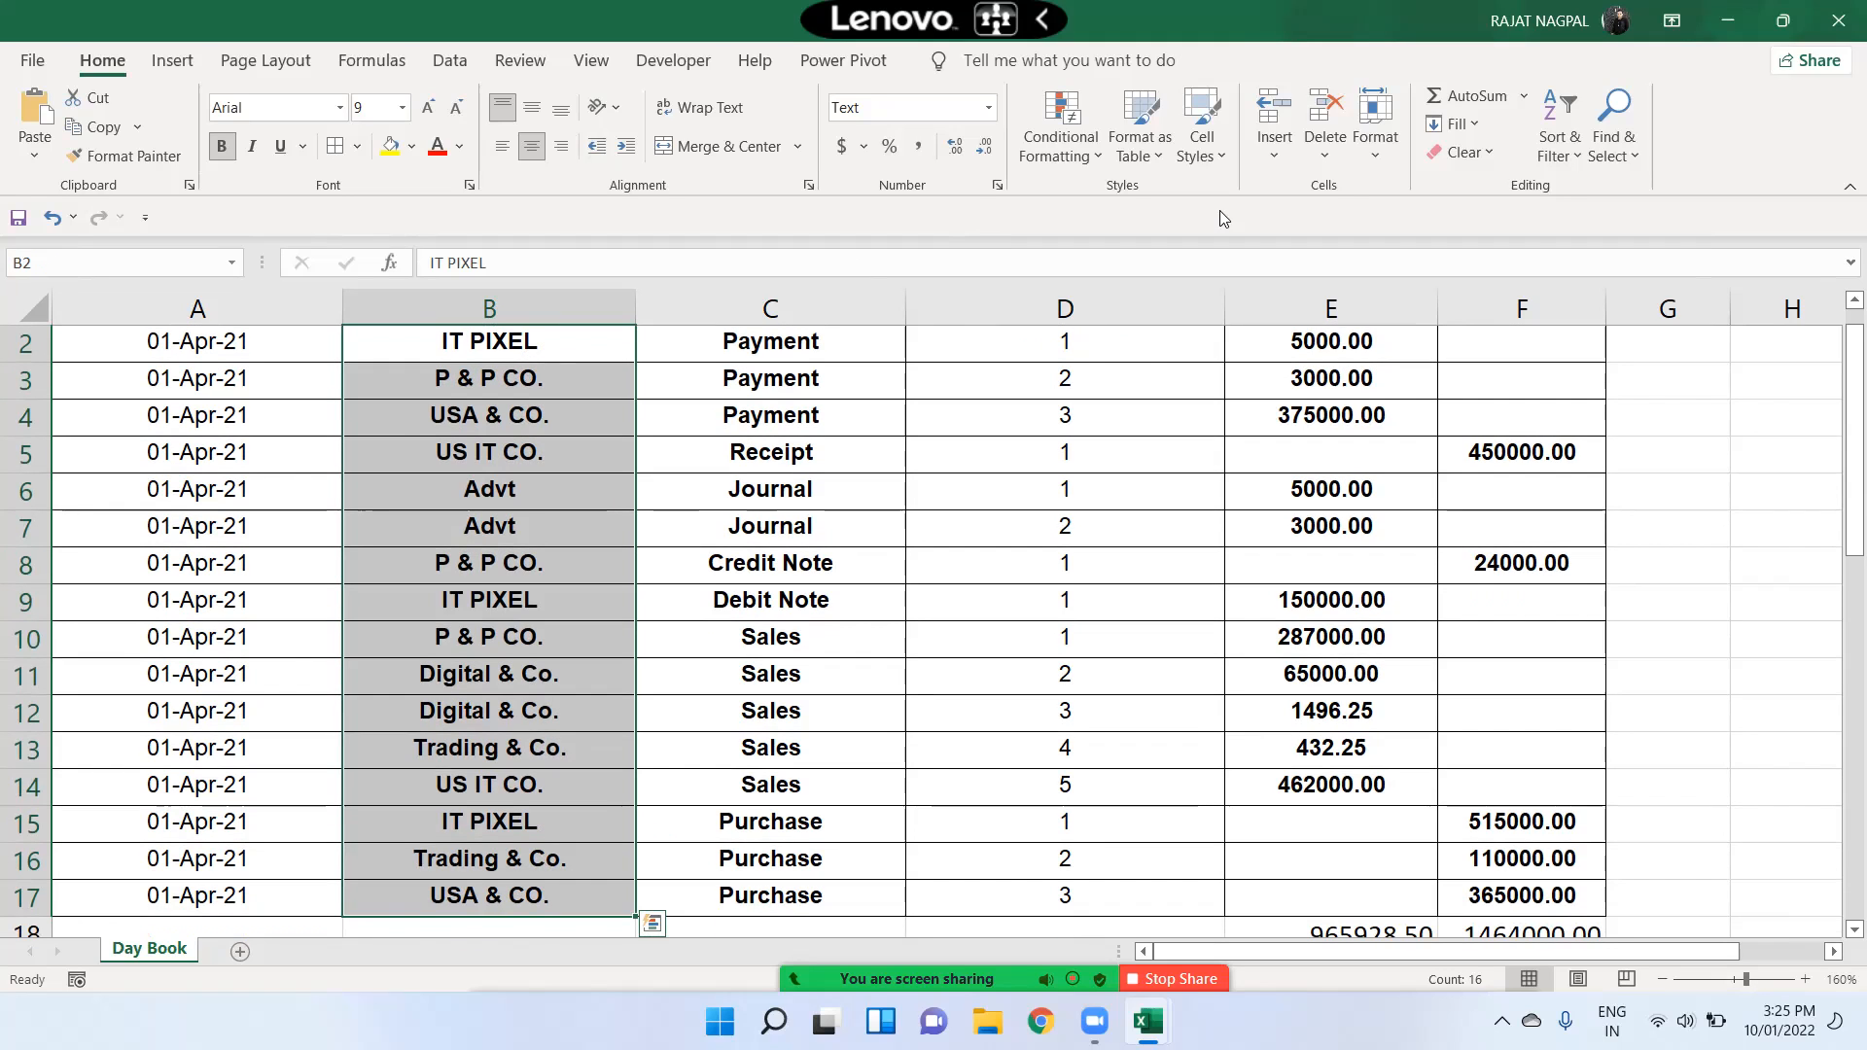
click(1562, 146)
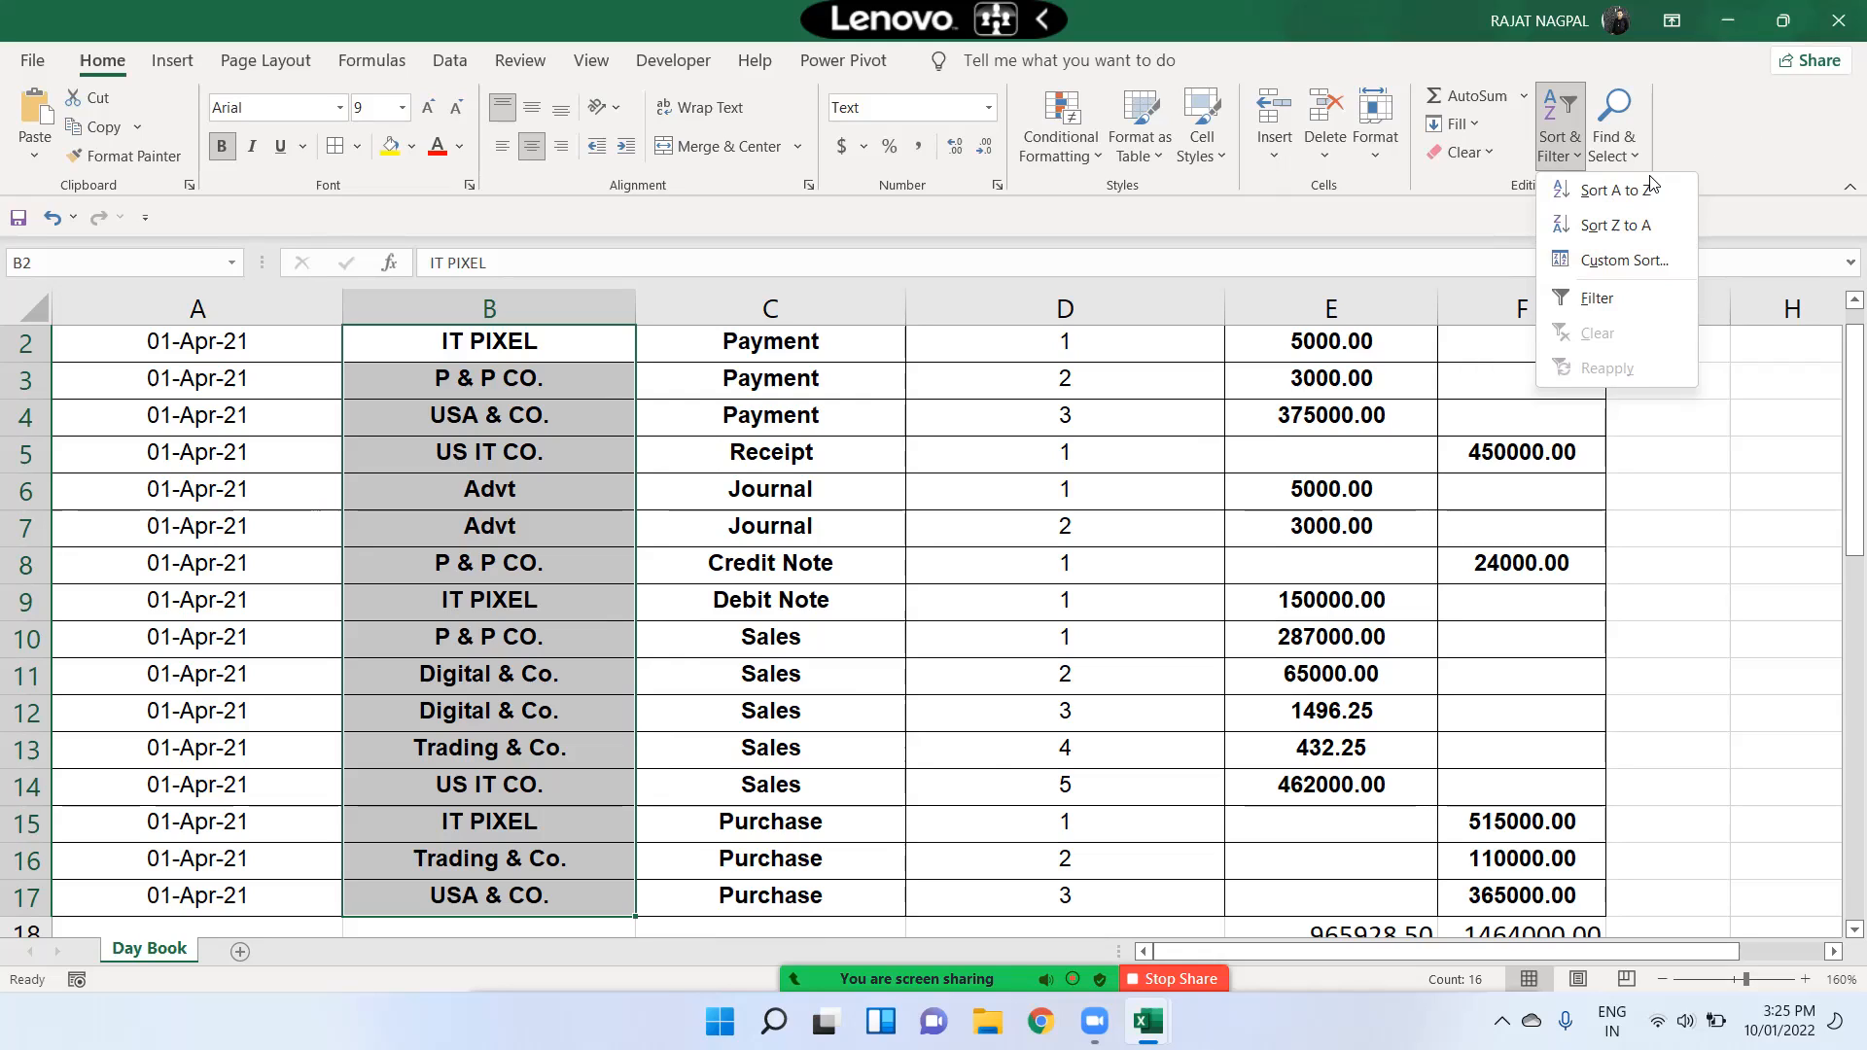
click(1613, 198)
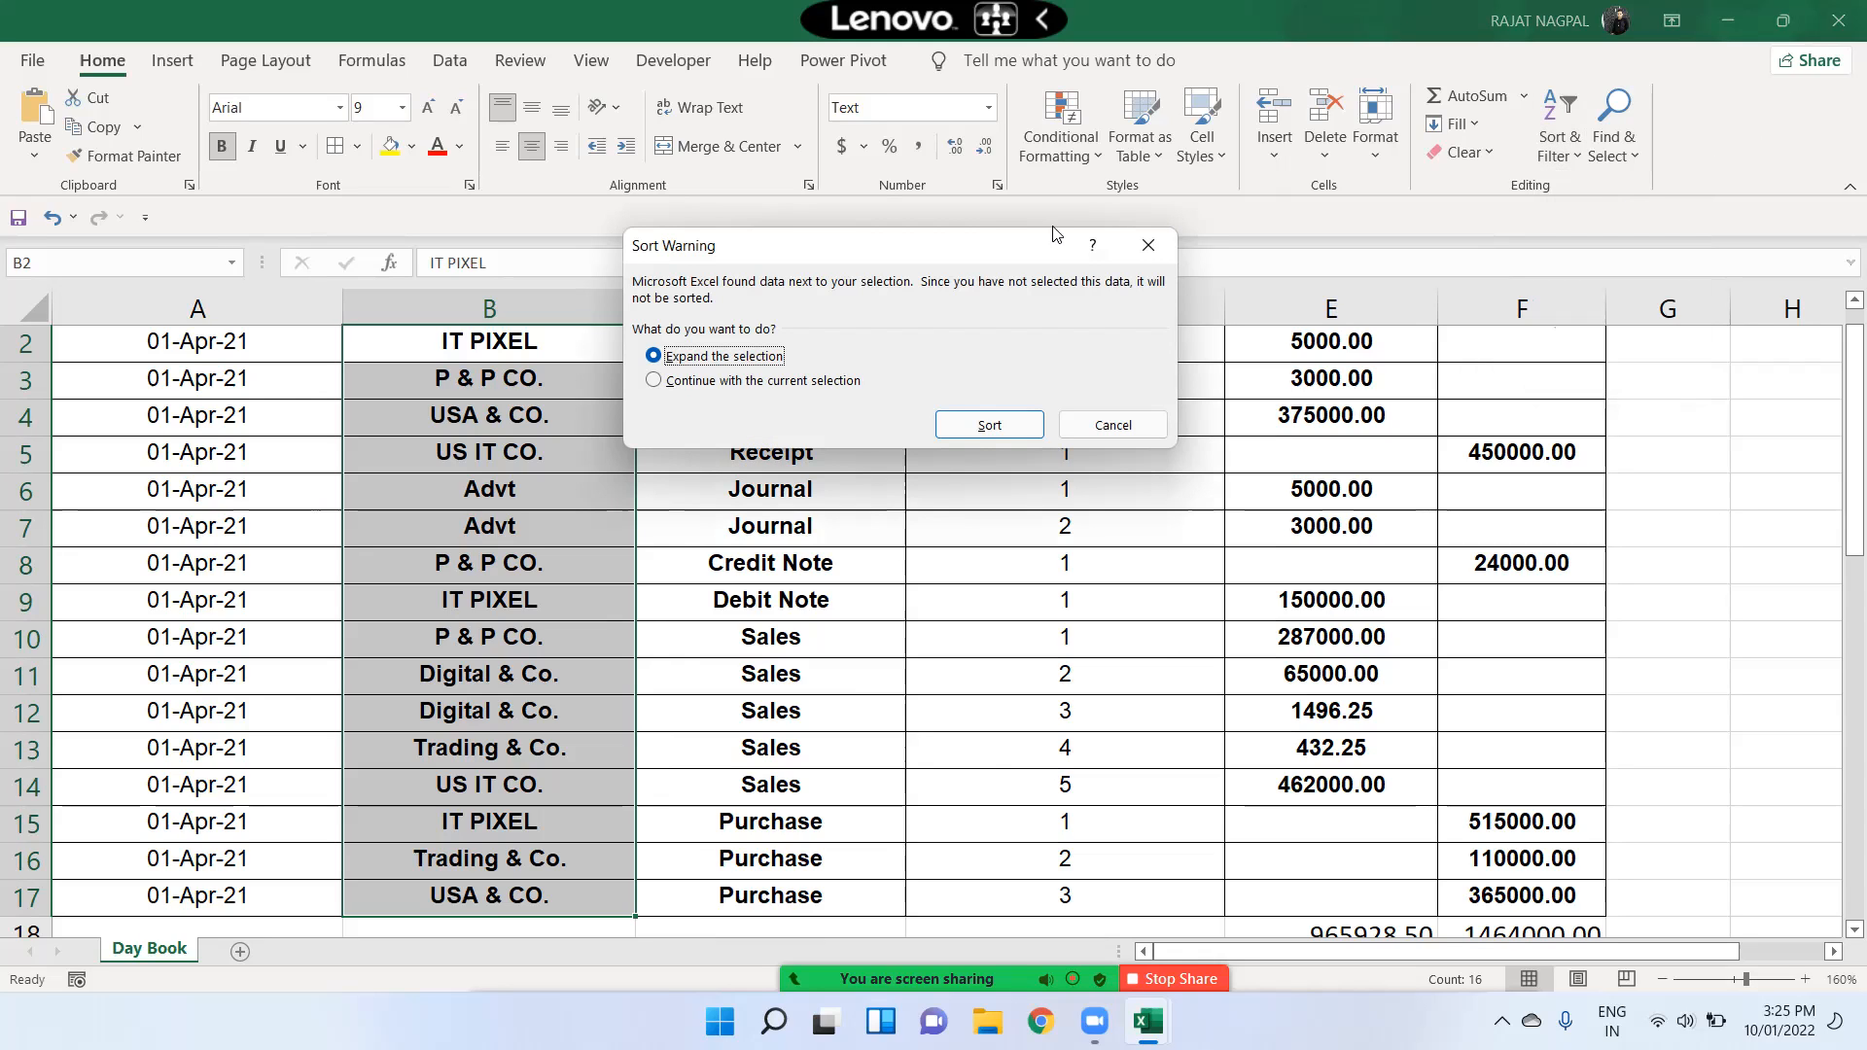
drag(872, 251, 946, 530)
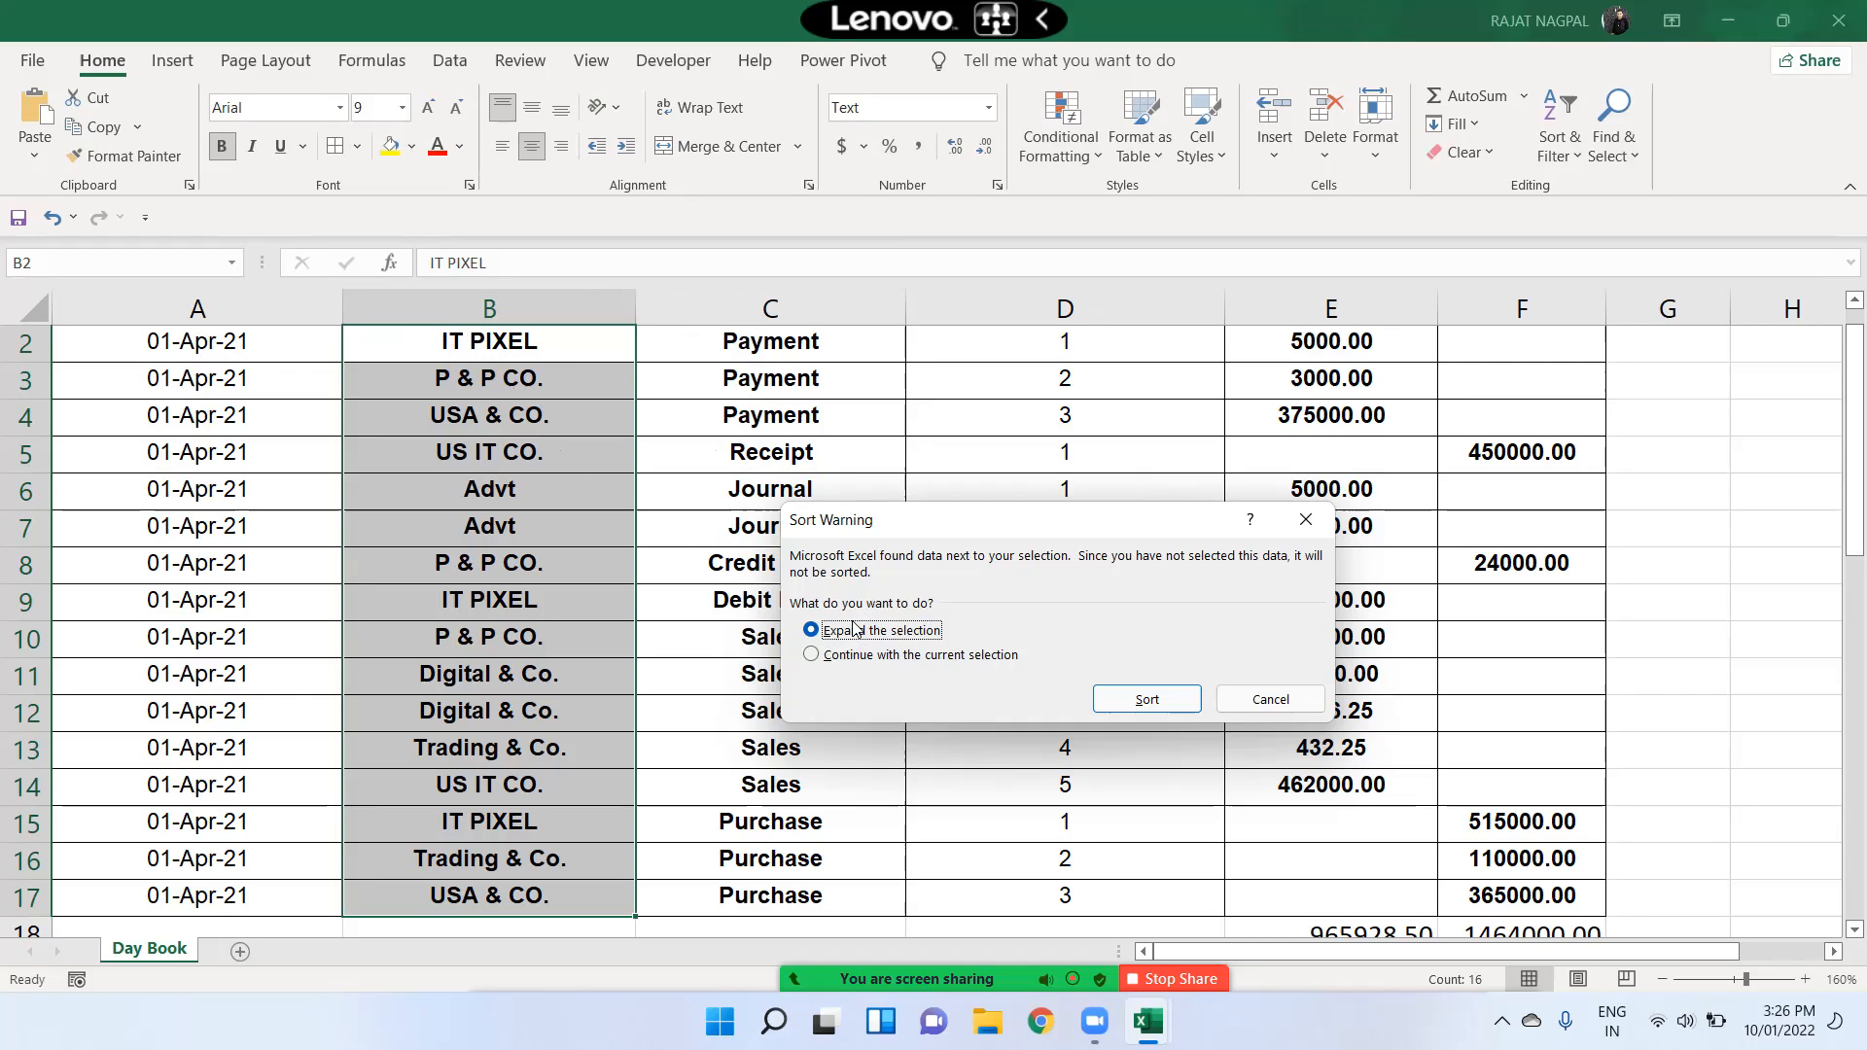
click(844, 664)
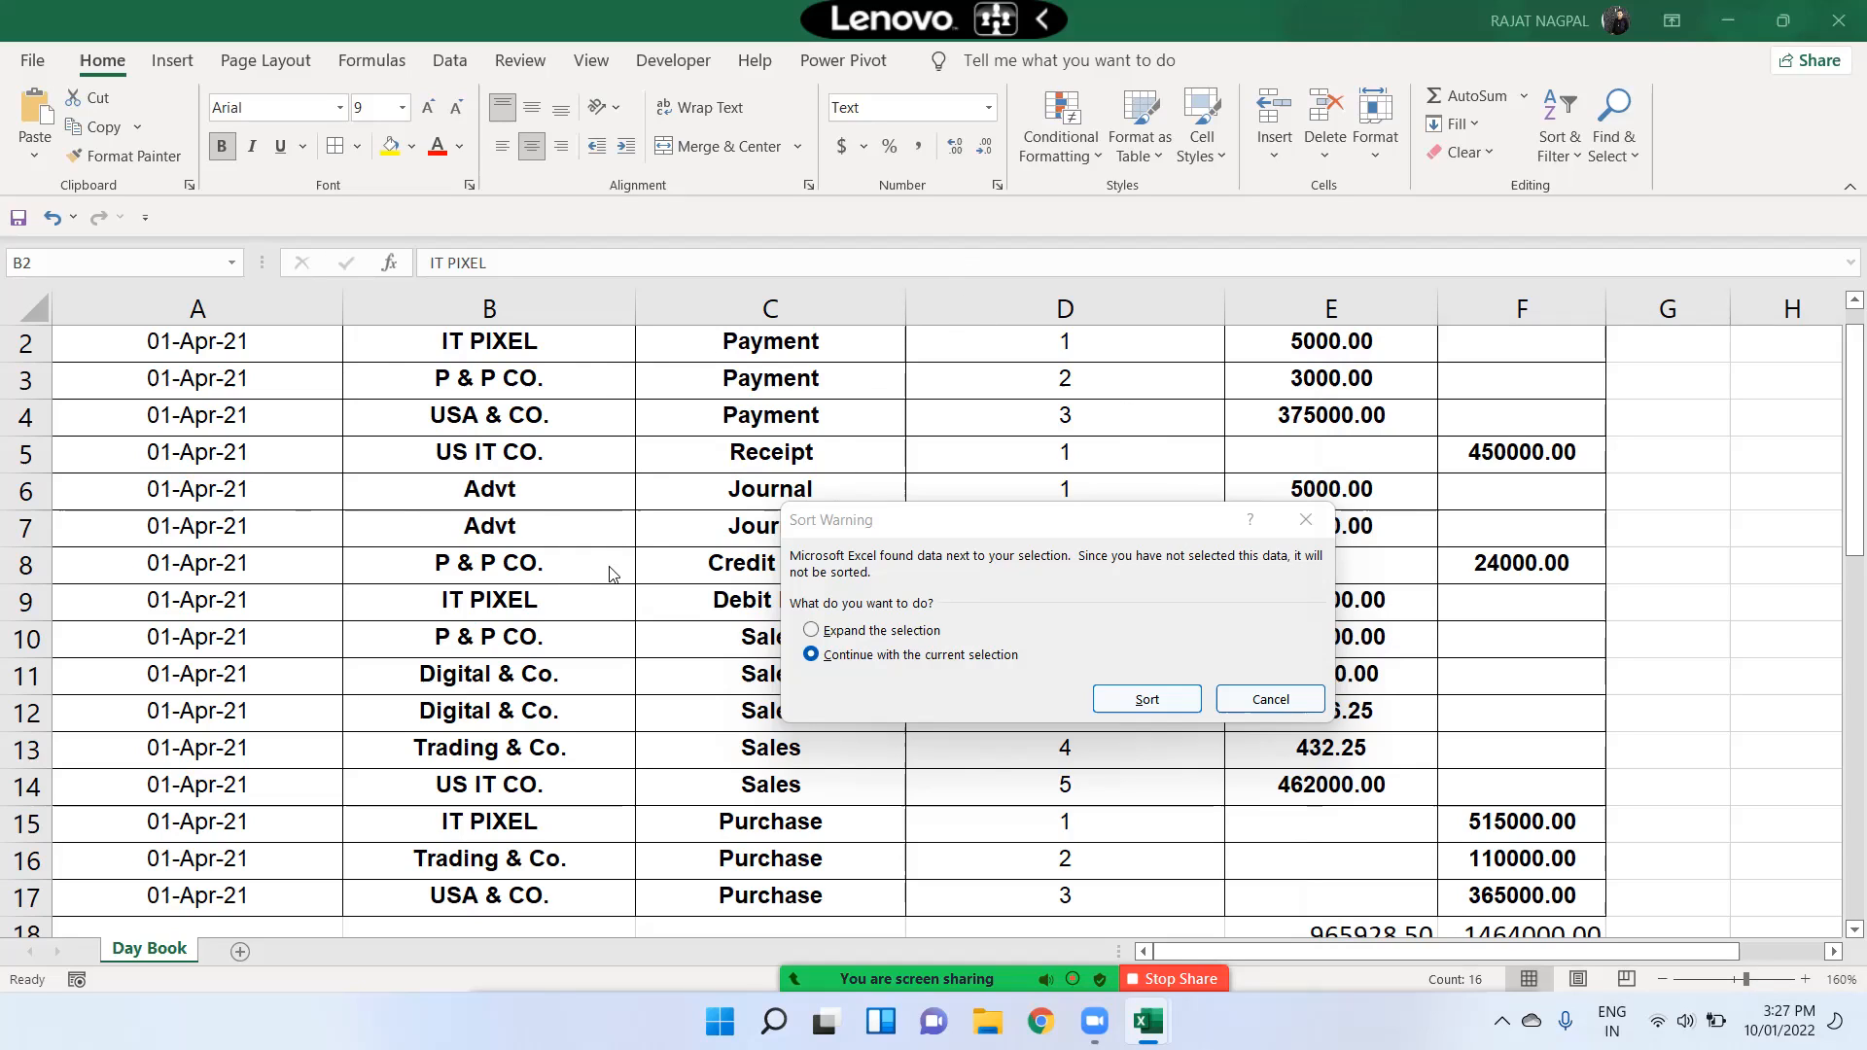
click(853, 632)
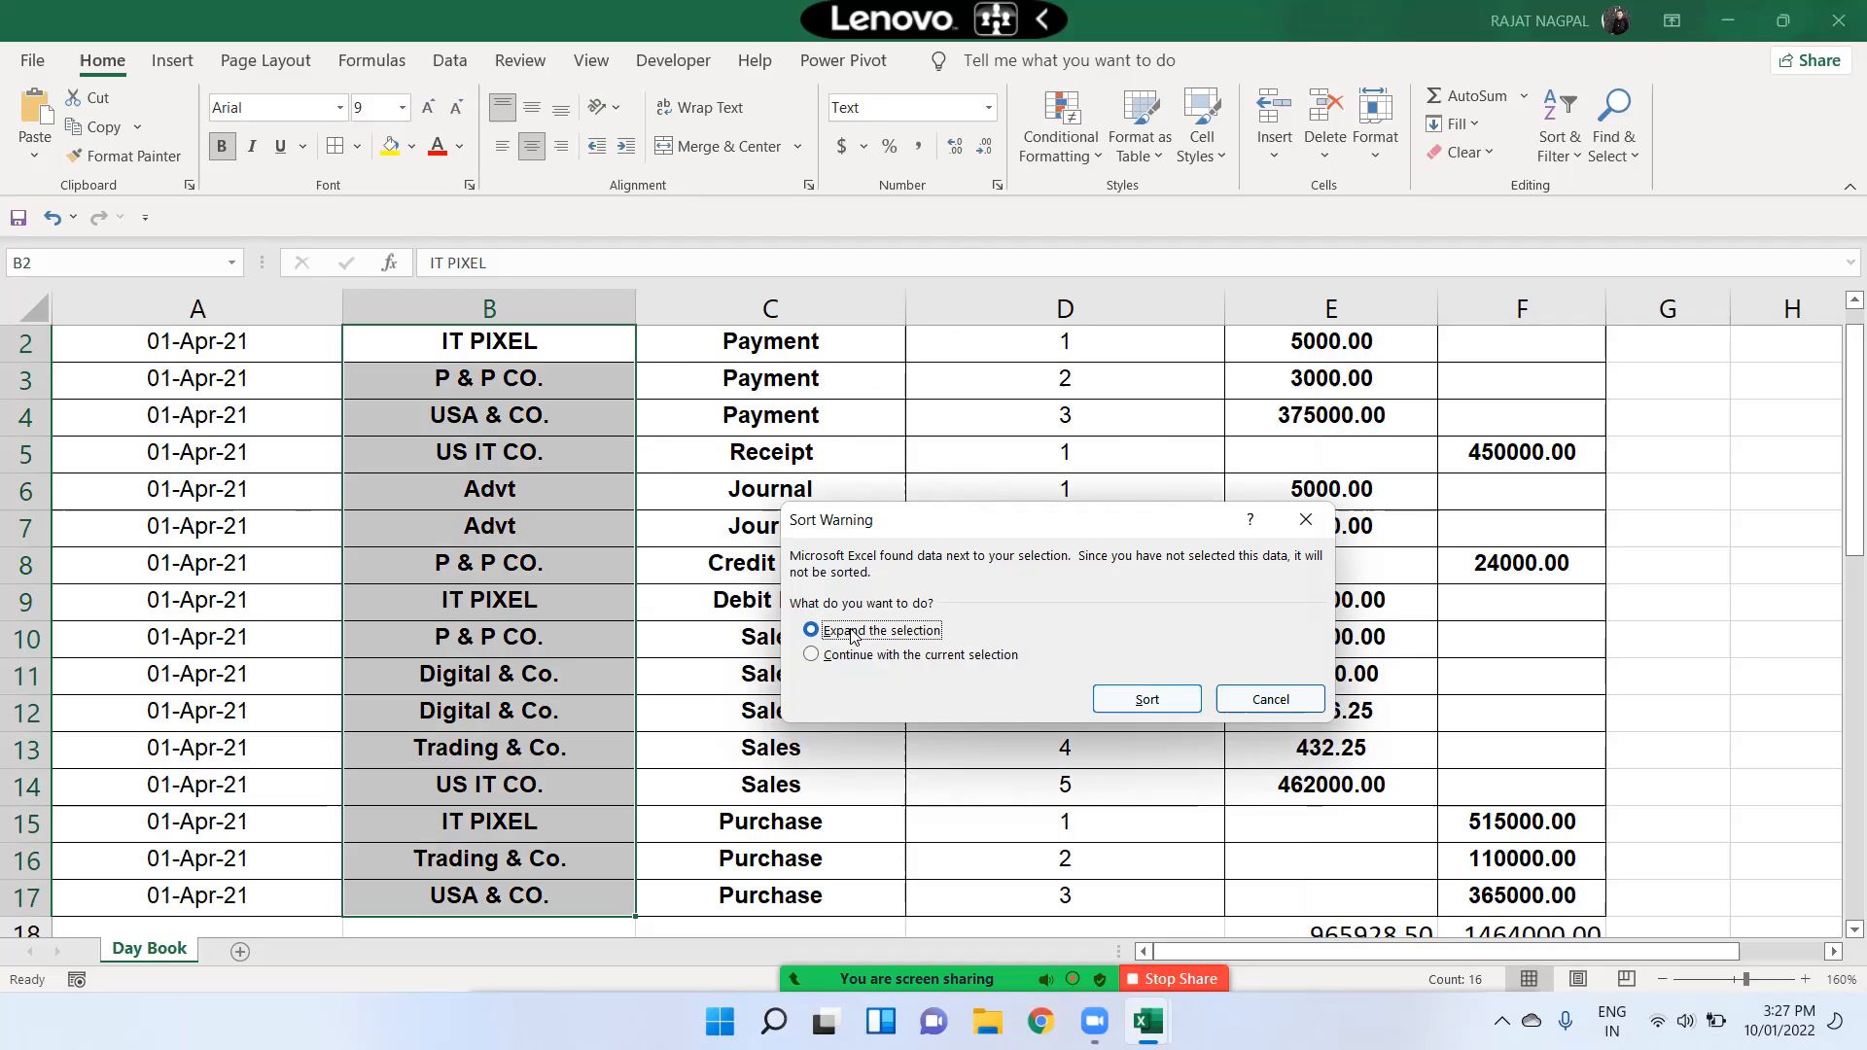
click(1148, 700)
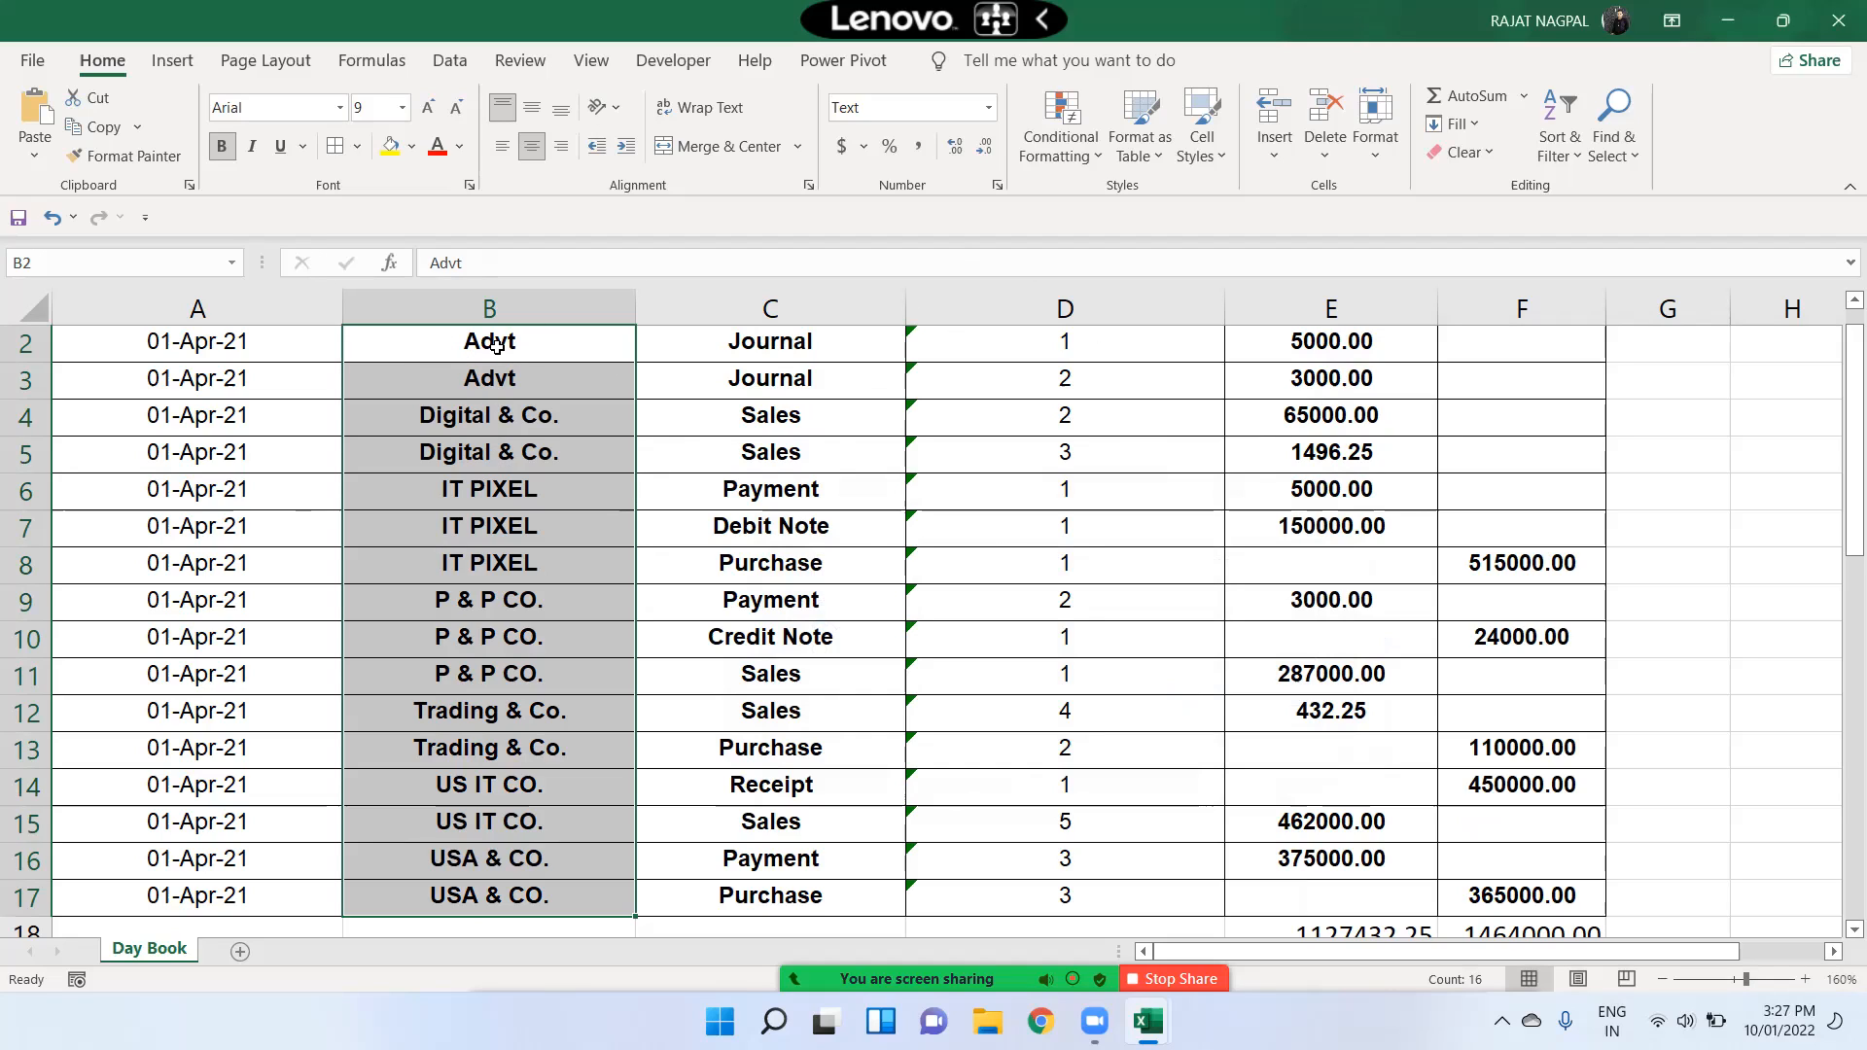
Sort the Particulars entries in B2:B17 from Z to A with the selection expanded to the neighbouring data
drag(496, 345, 511, 805)
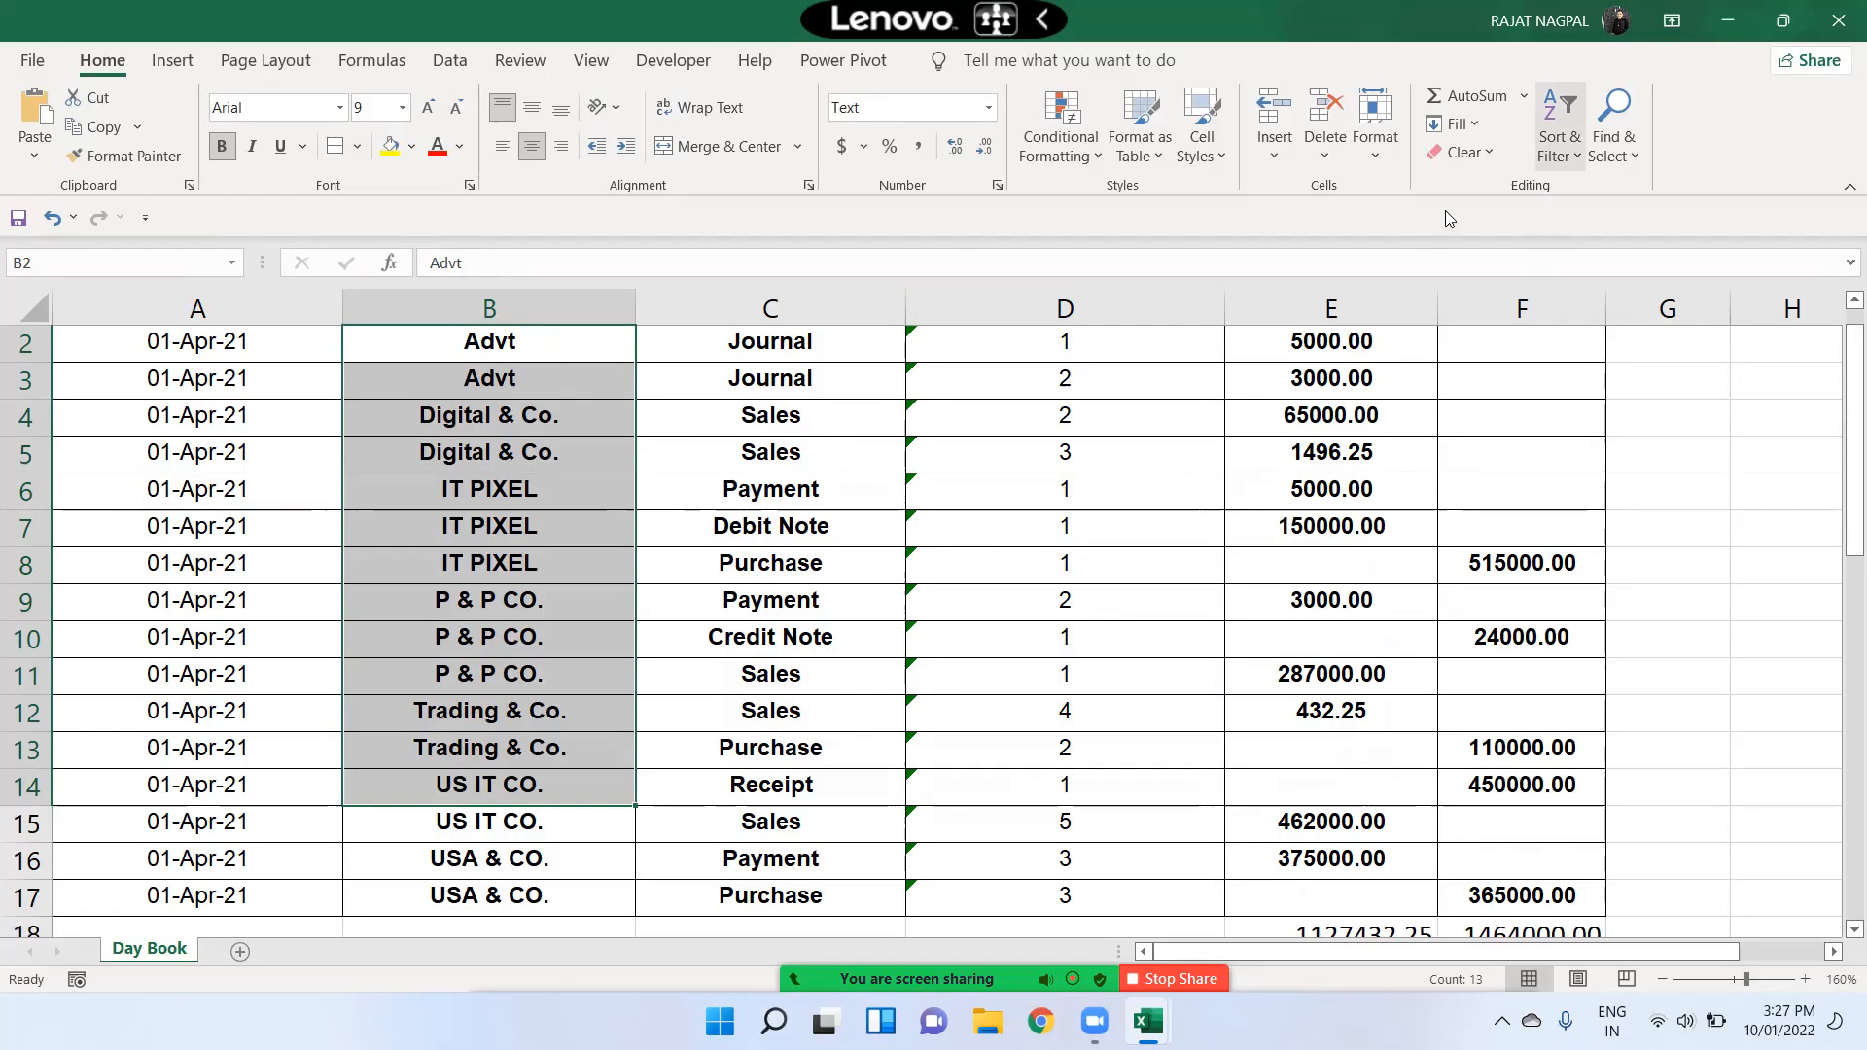
key(shift+Down)
key(shift+Down)
key(shift+Down)
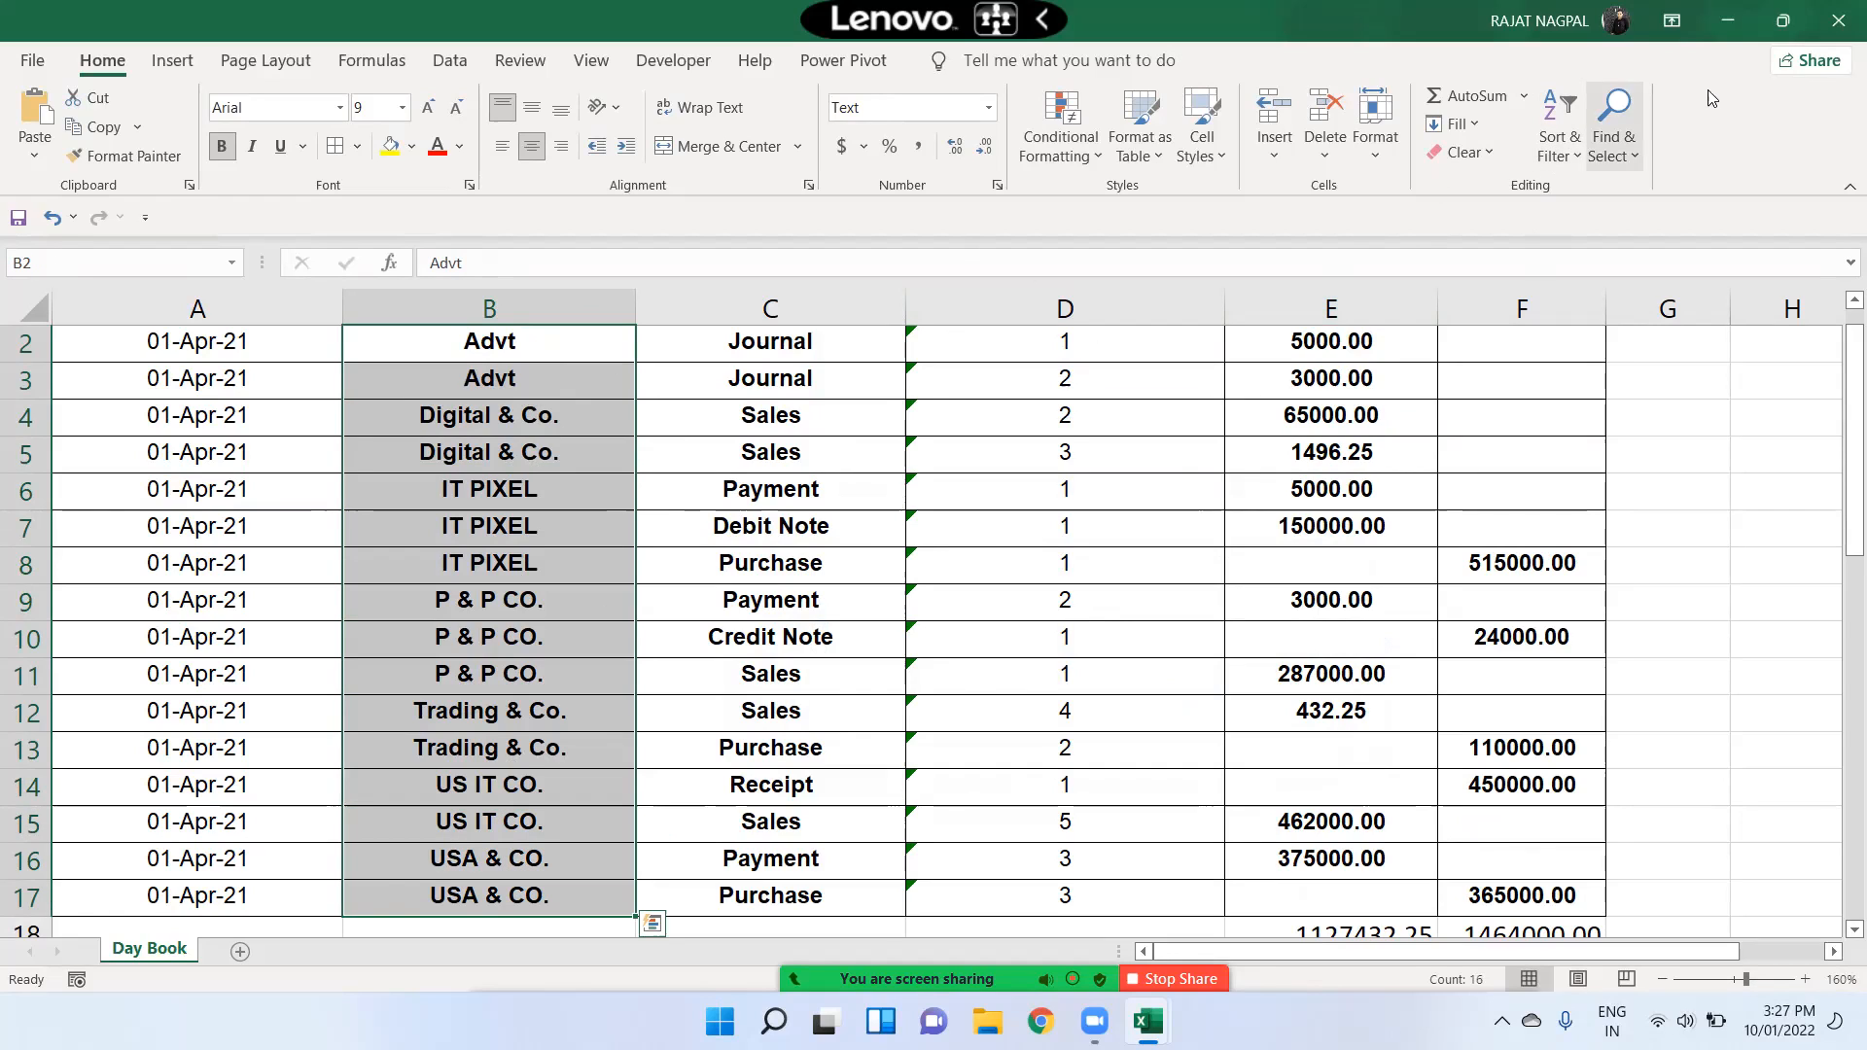
click(1560, 132)
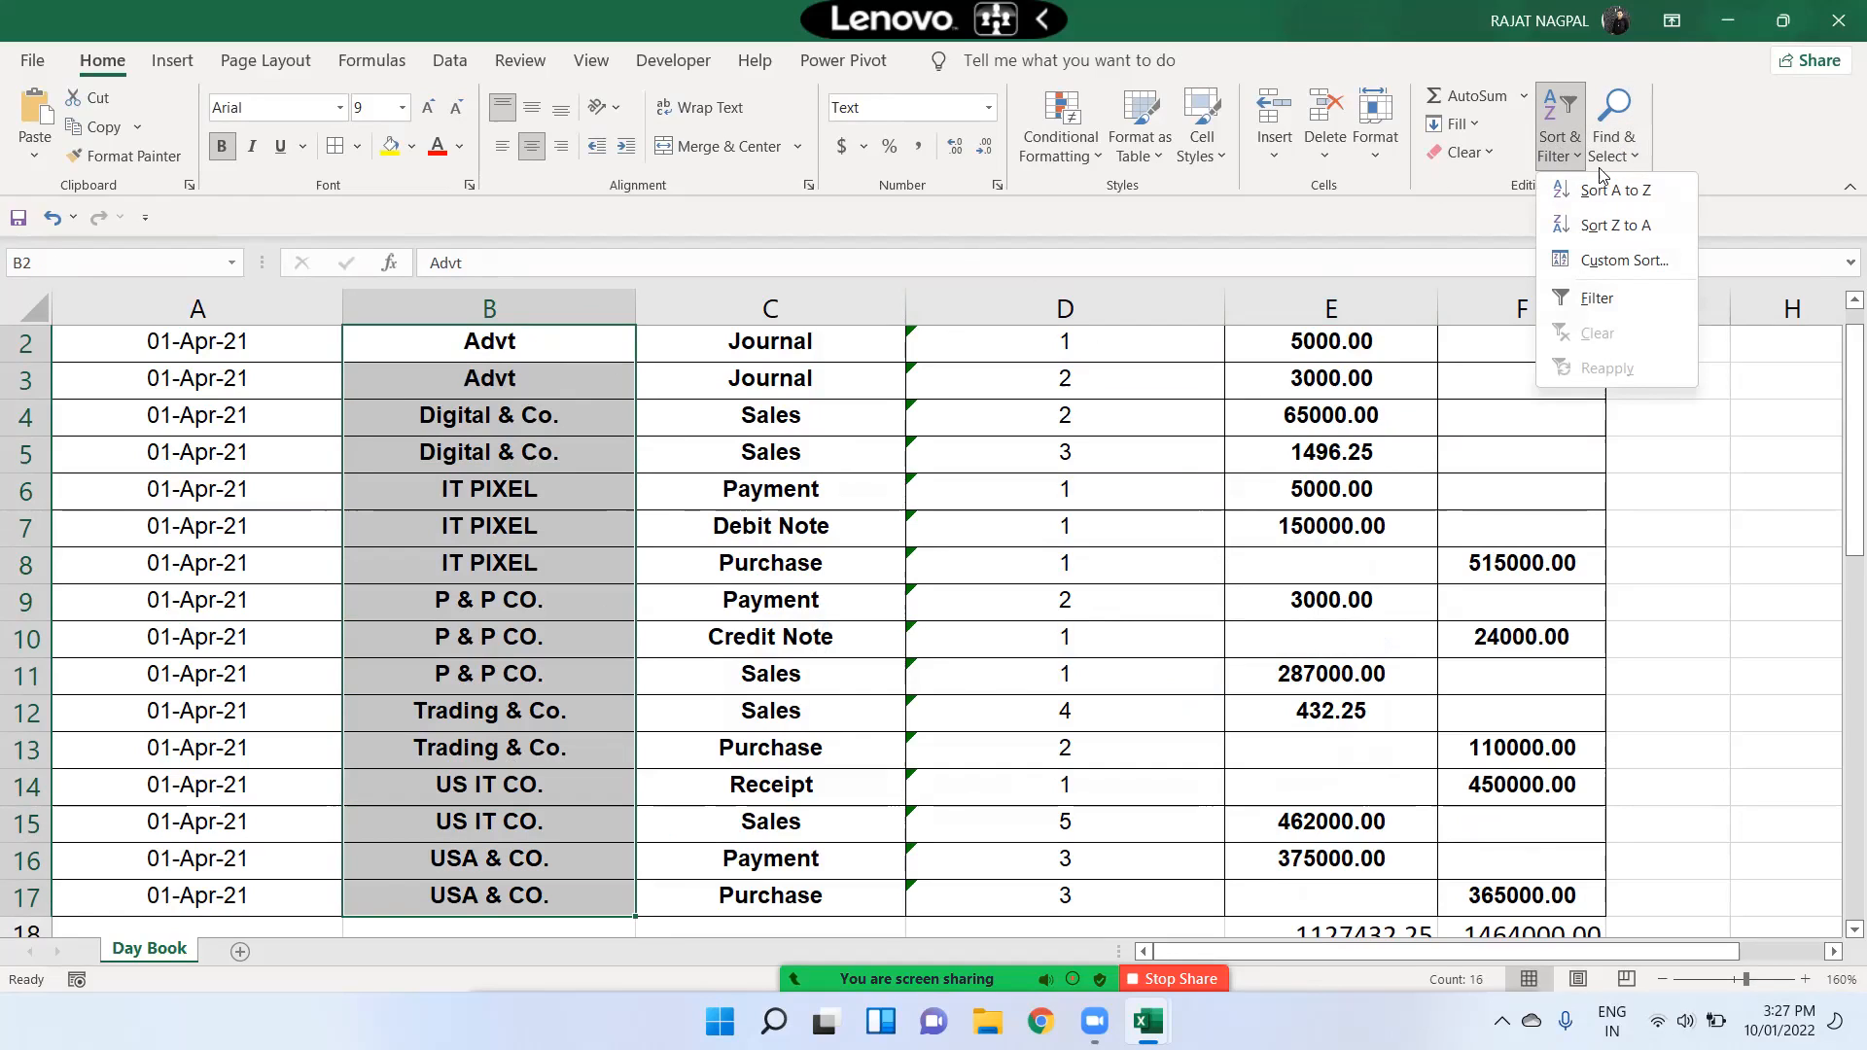
click(1634, 229)
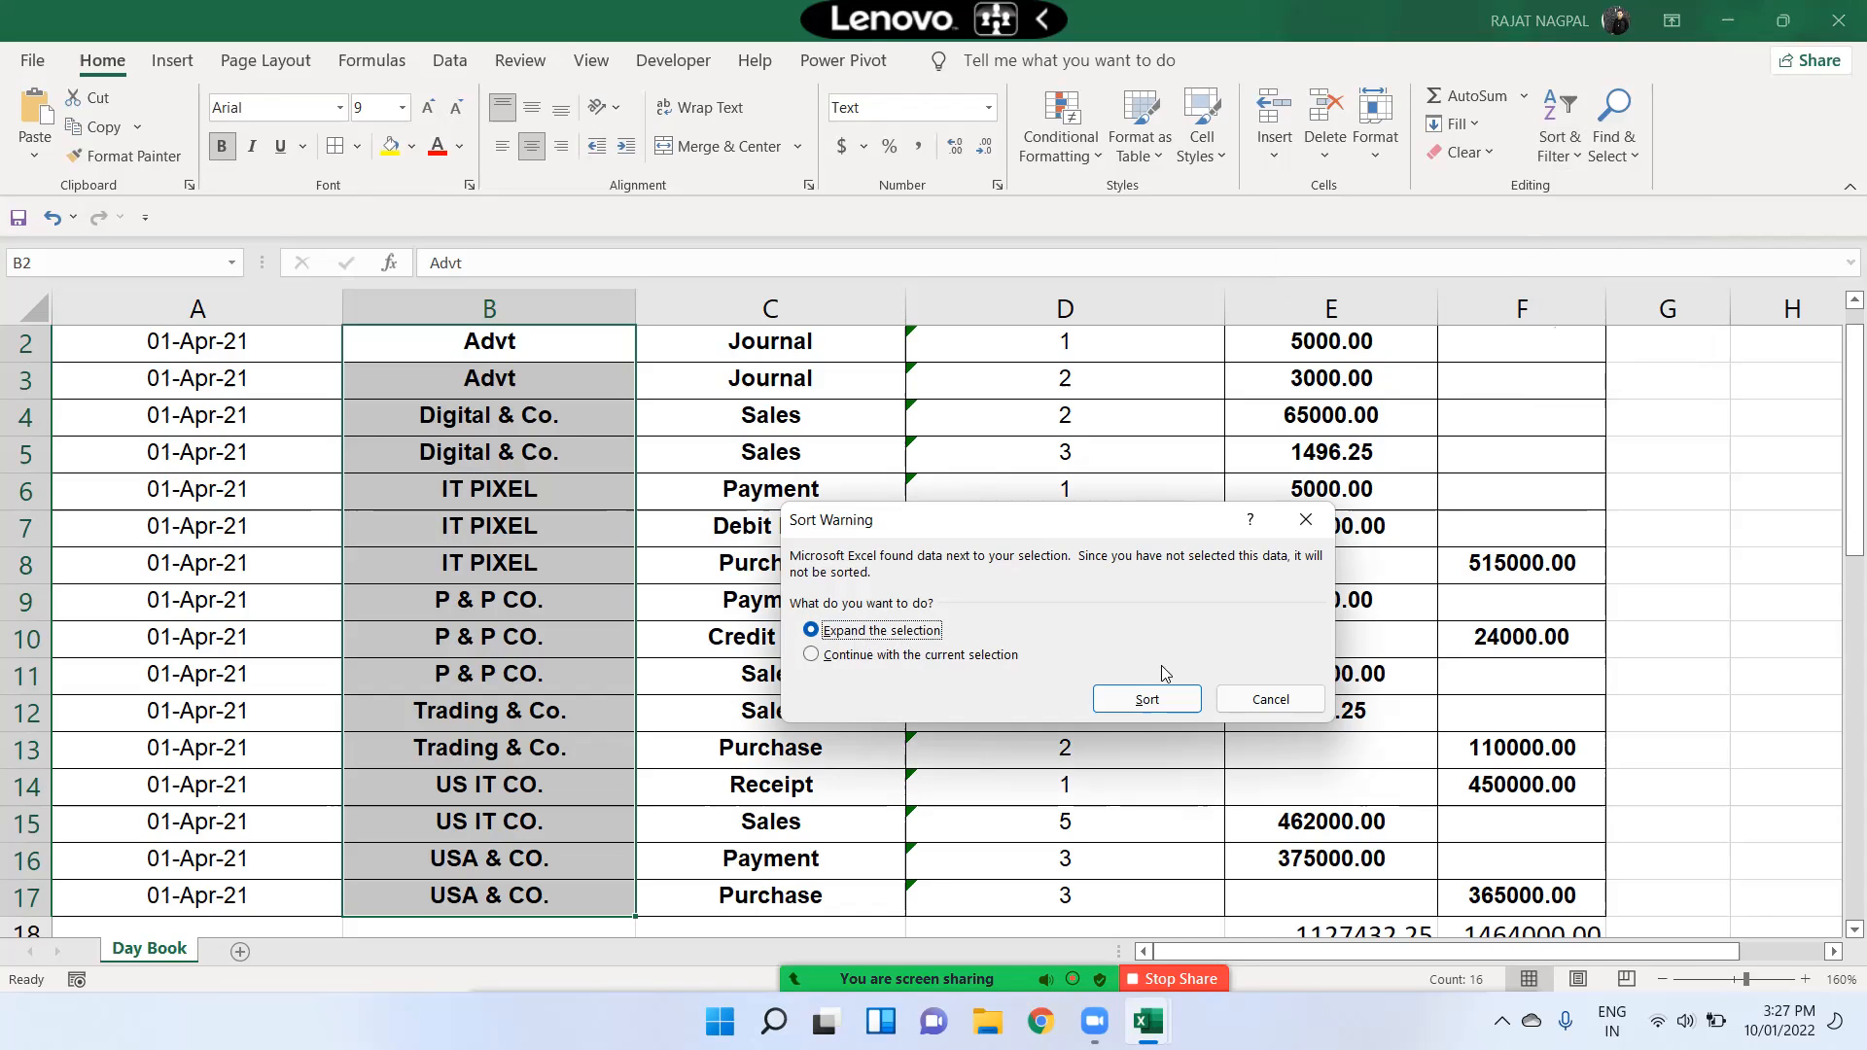
click(1128, 702)
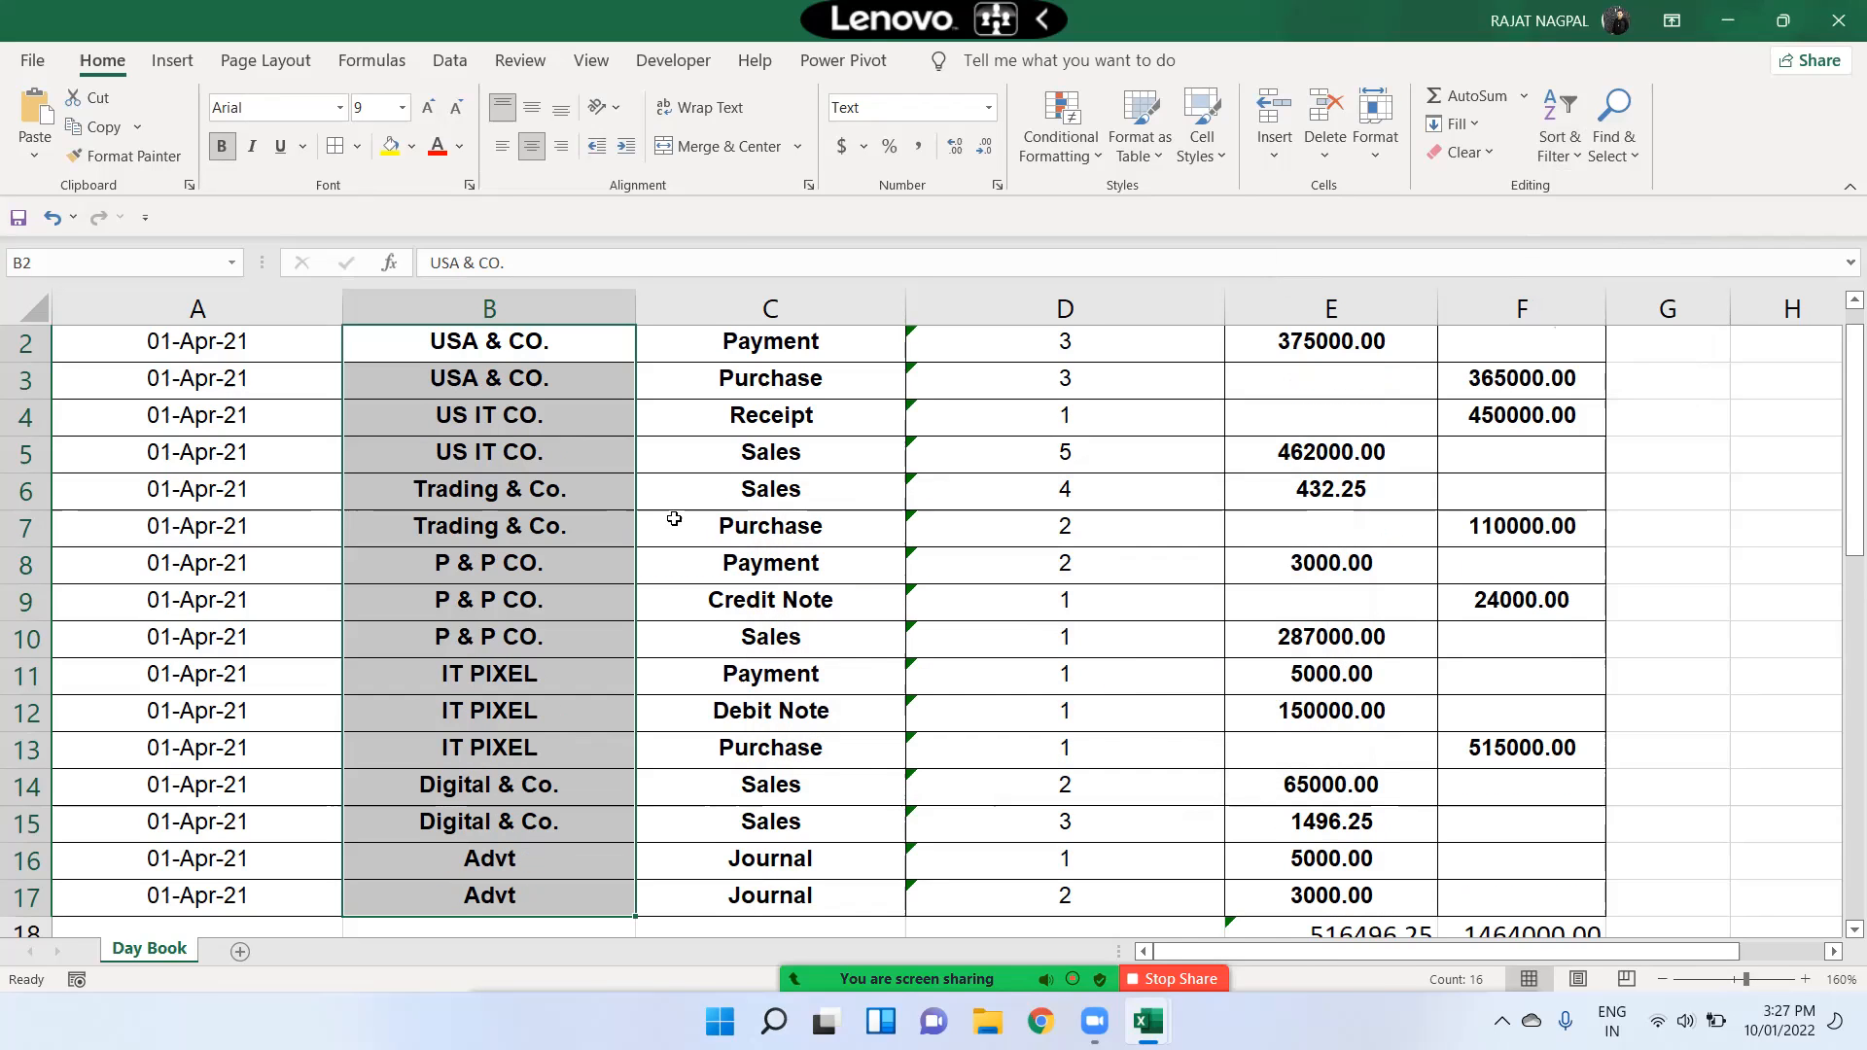
Re-sort the day book rows by Particulars in A to Z order, again expanding the selection
scroll(671, 519, up, 1)
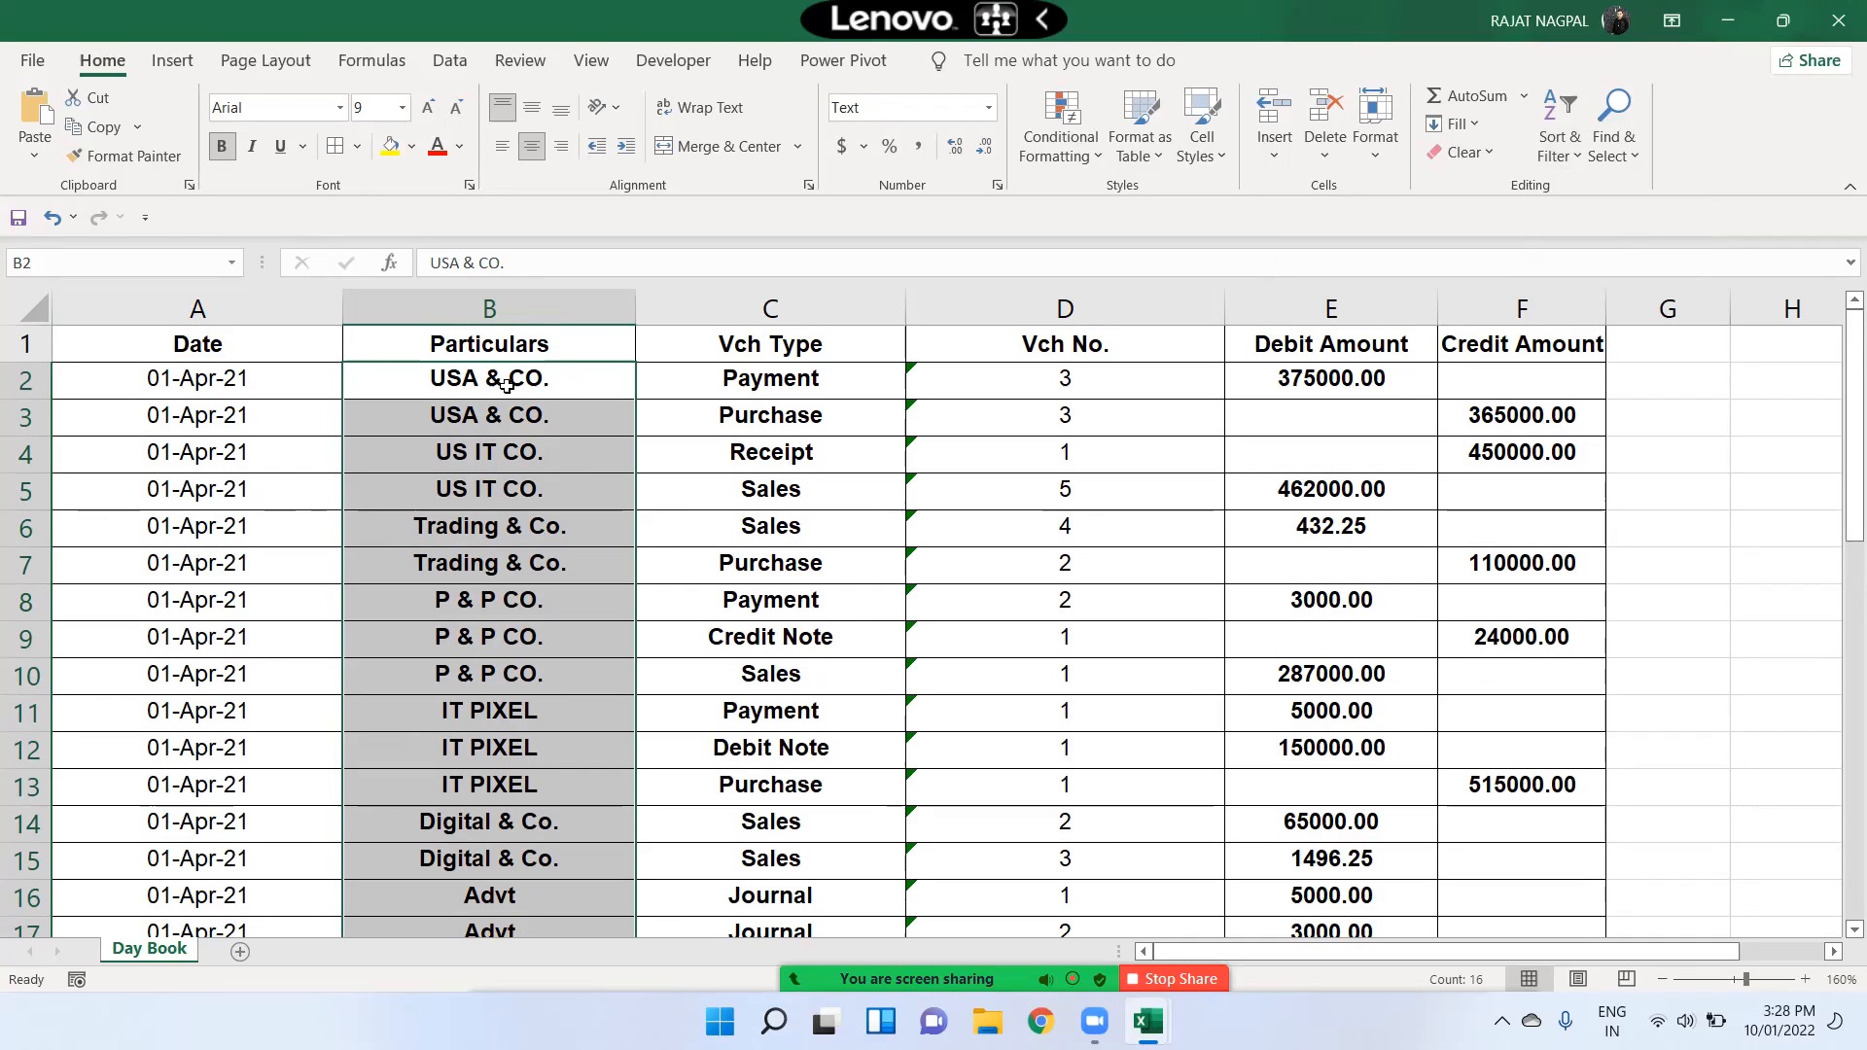
click(1565, 154)
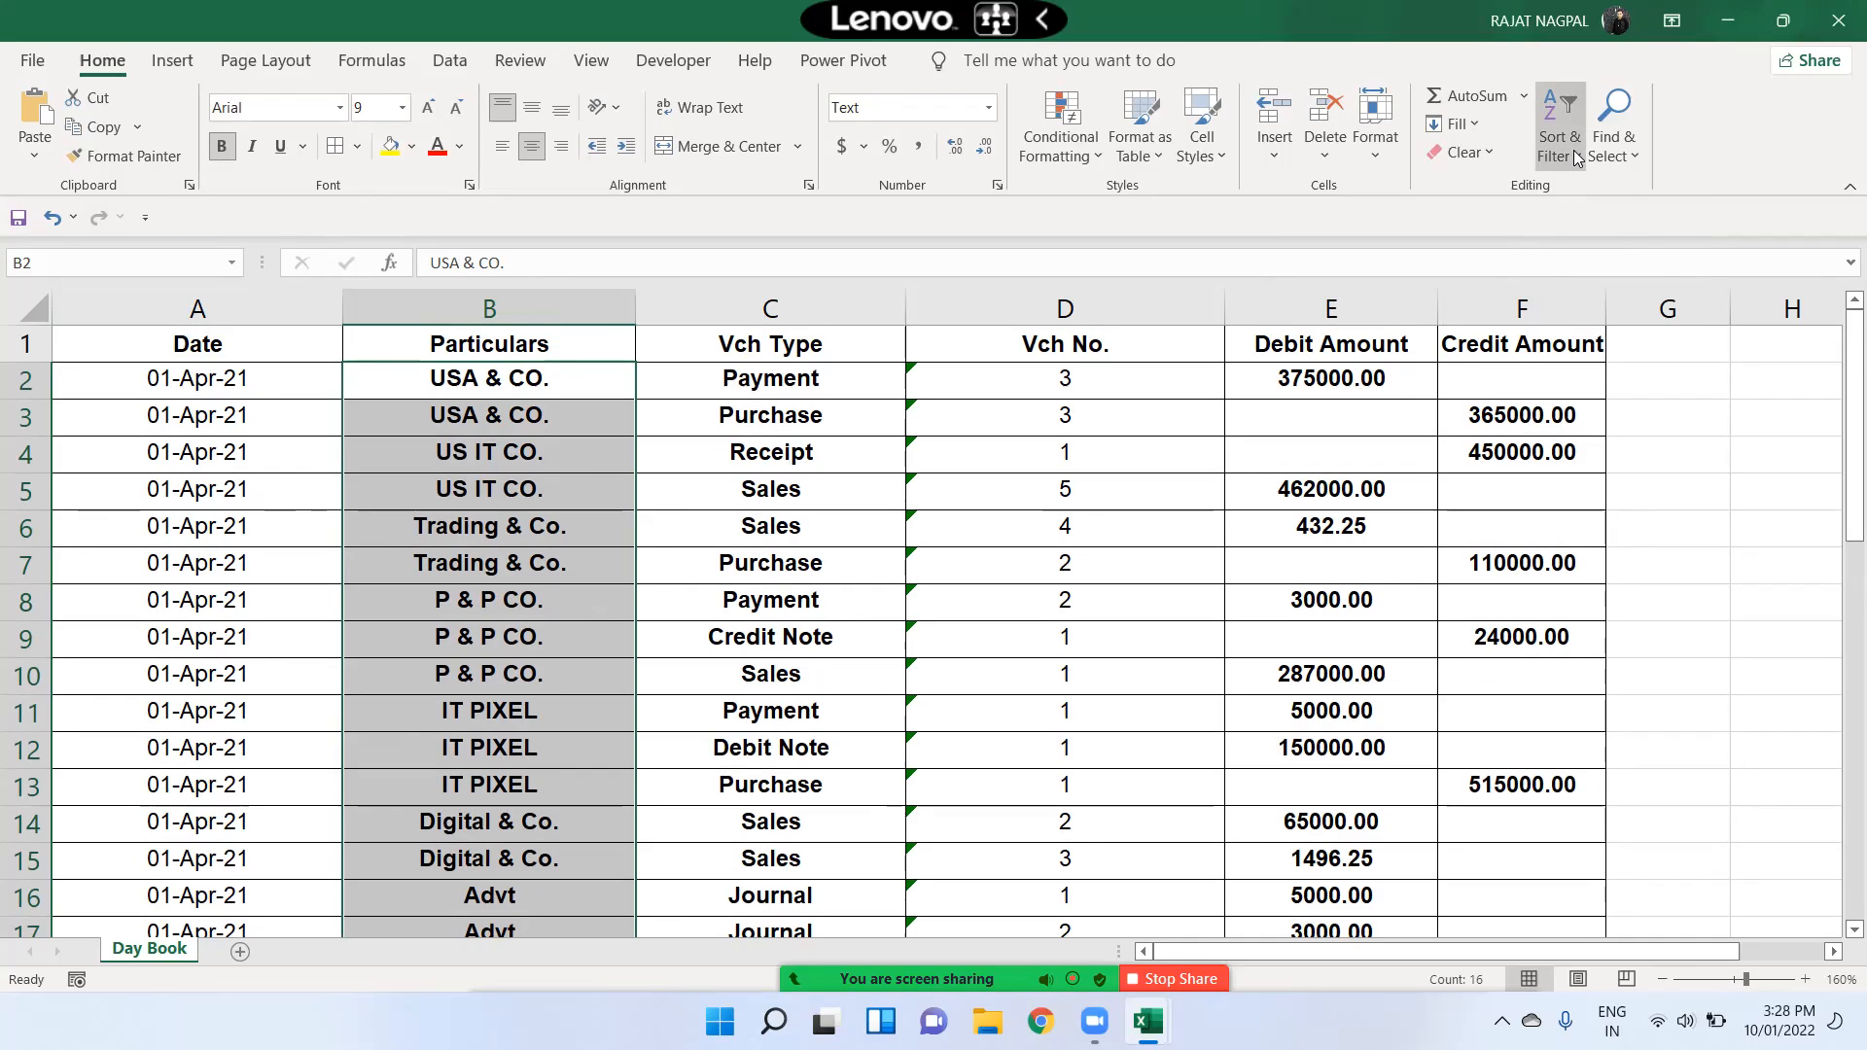
click(1598, 191)
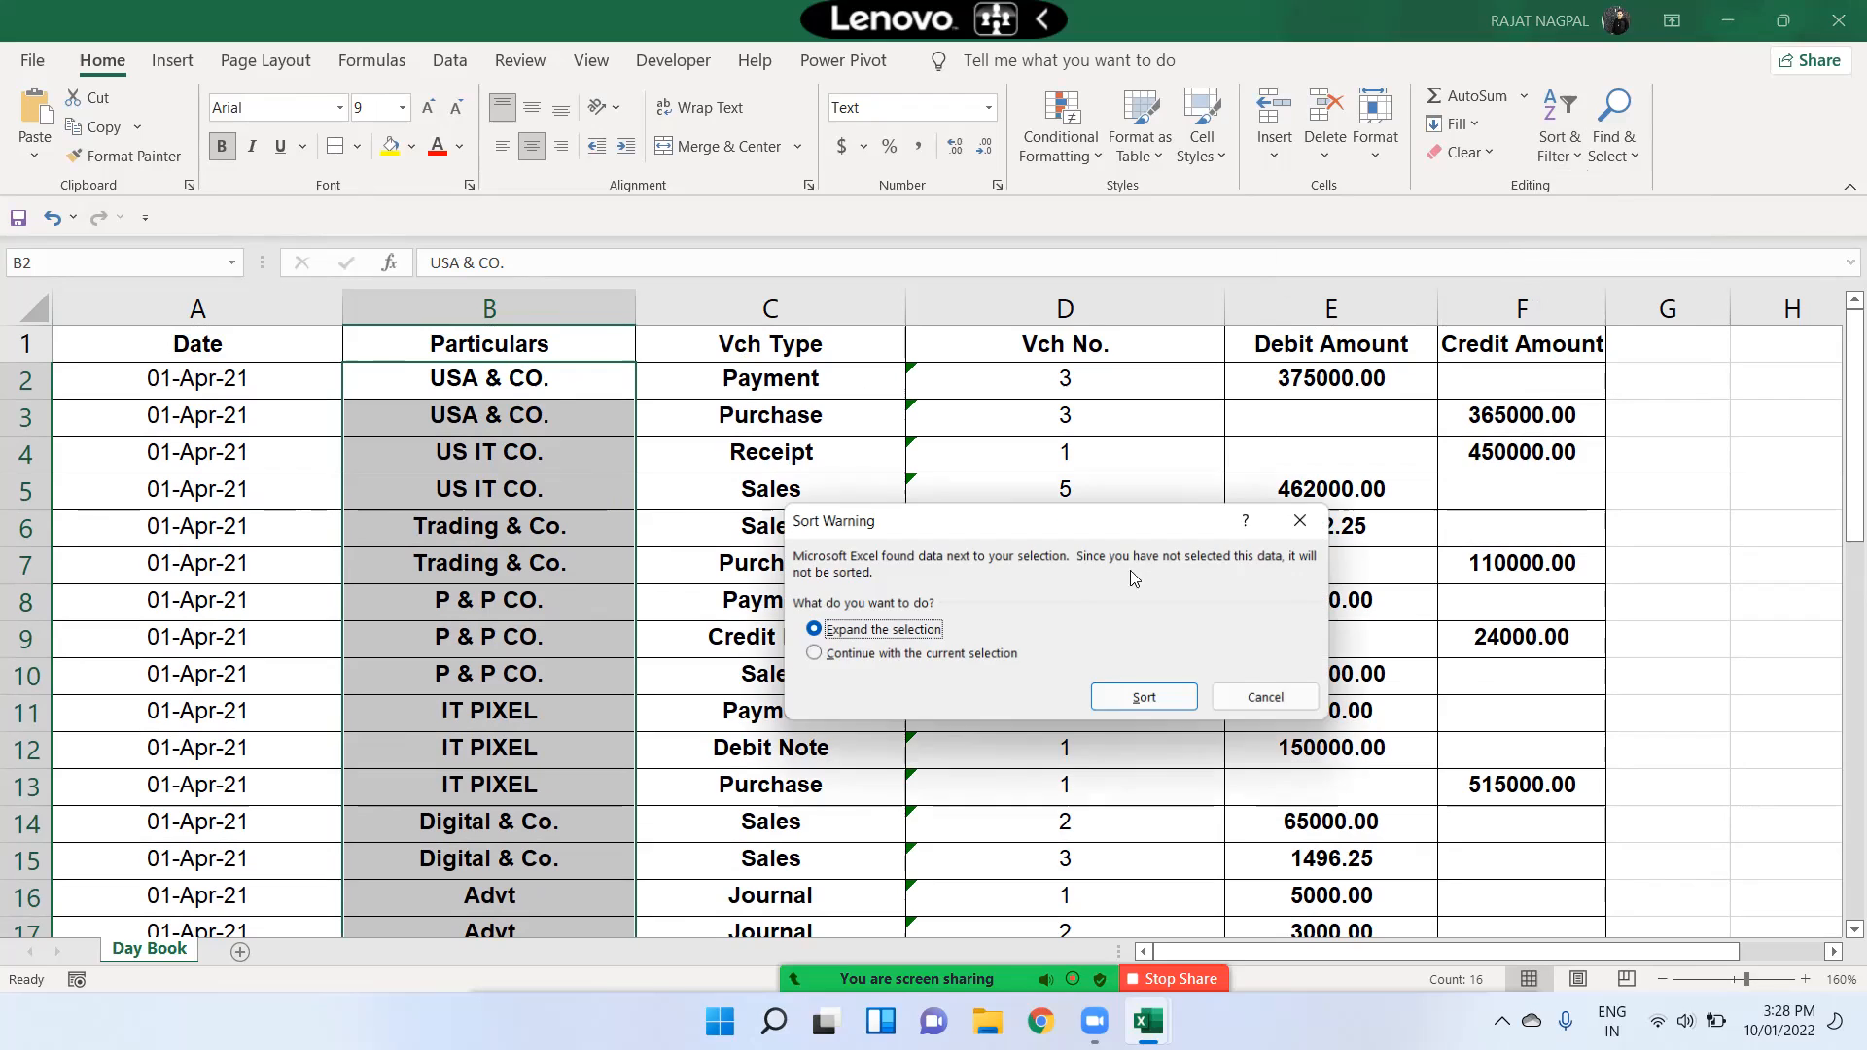
click(1147, 699)
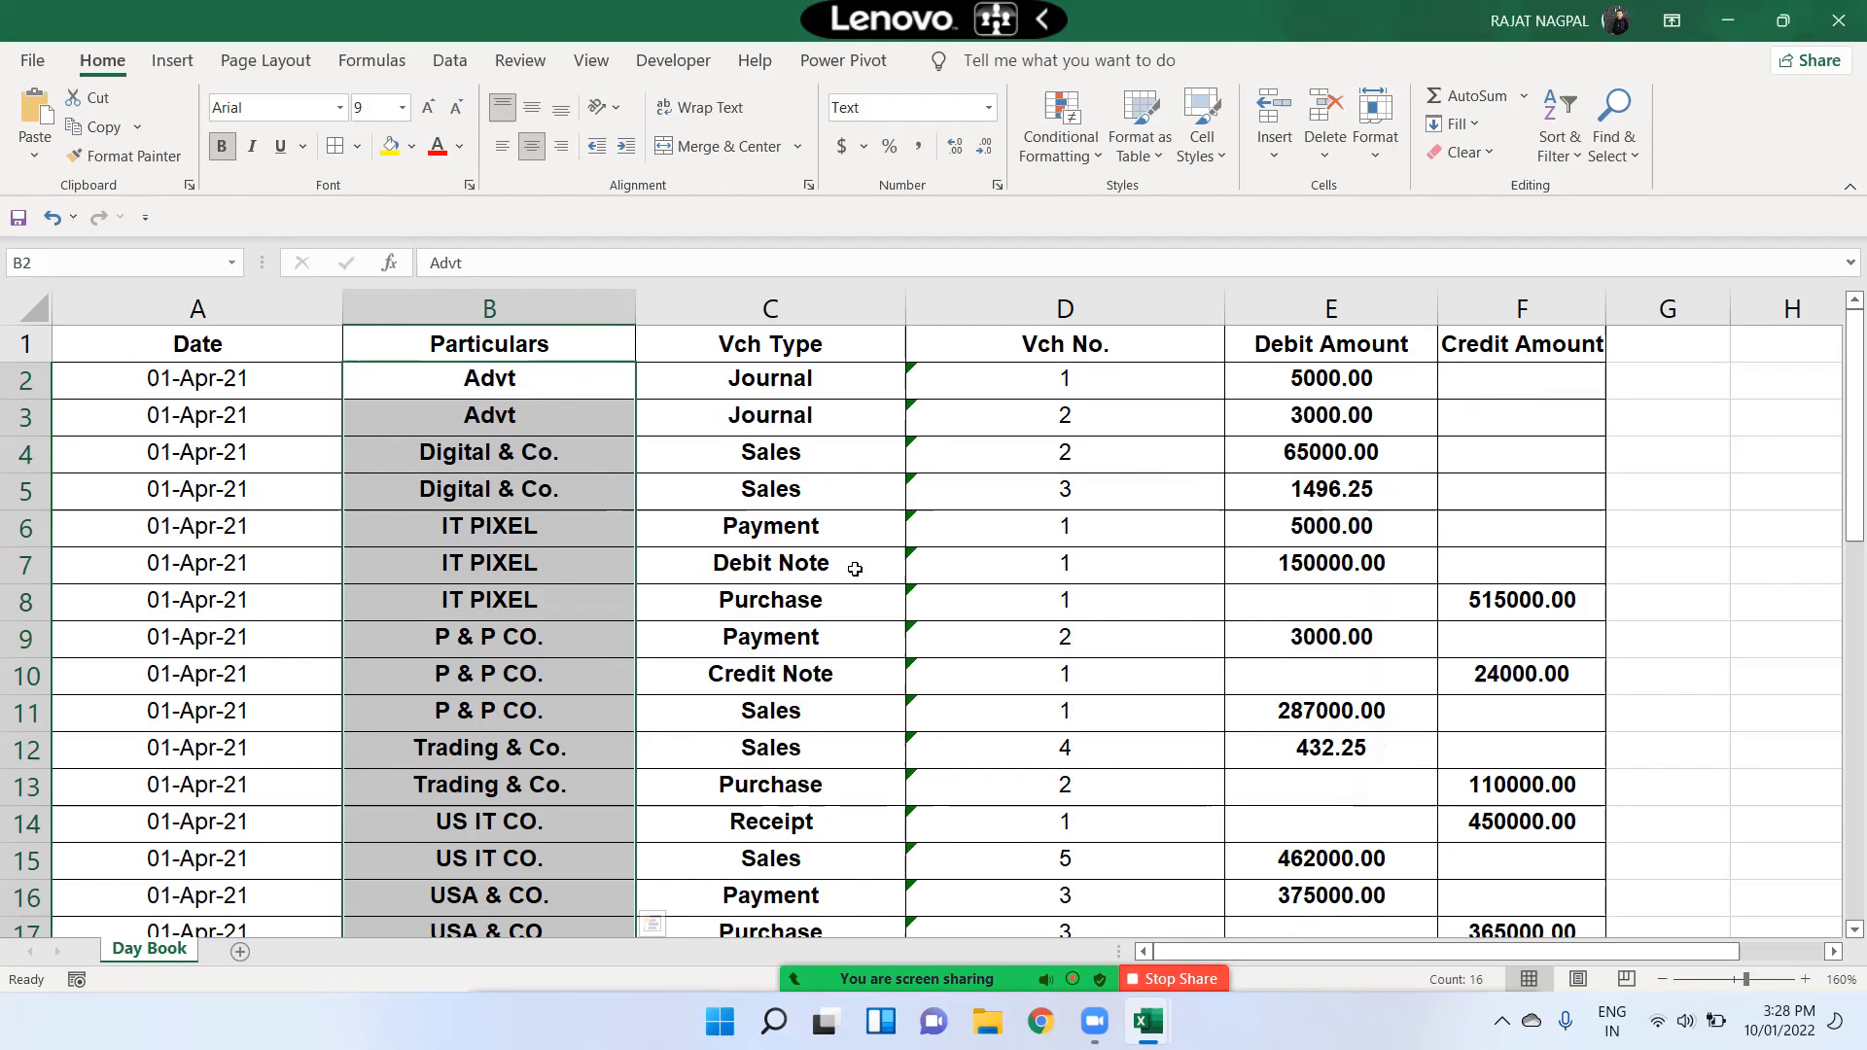
click(1577, 144)
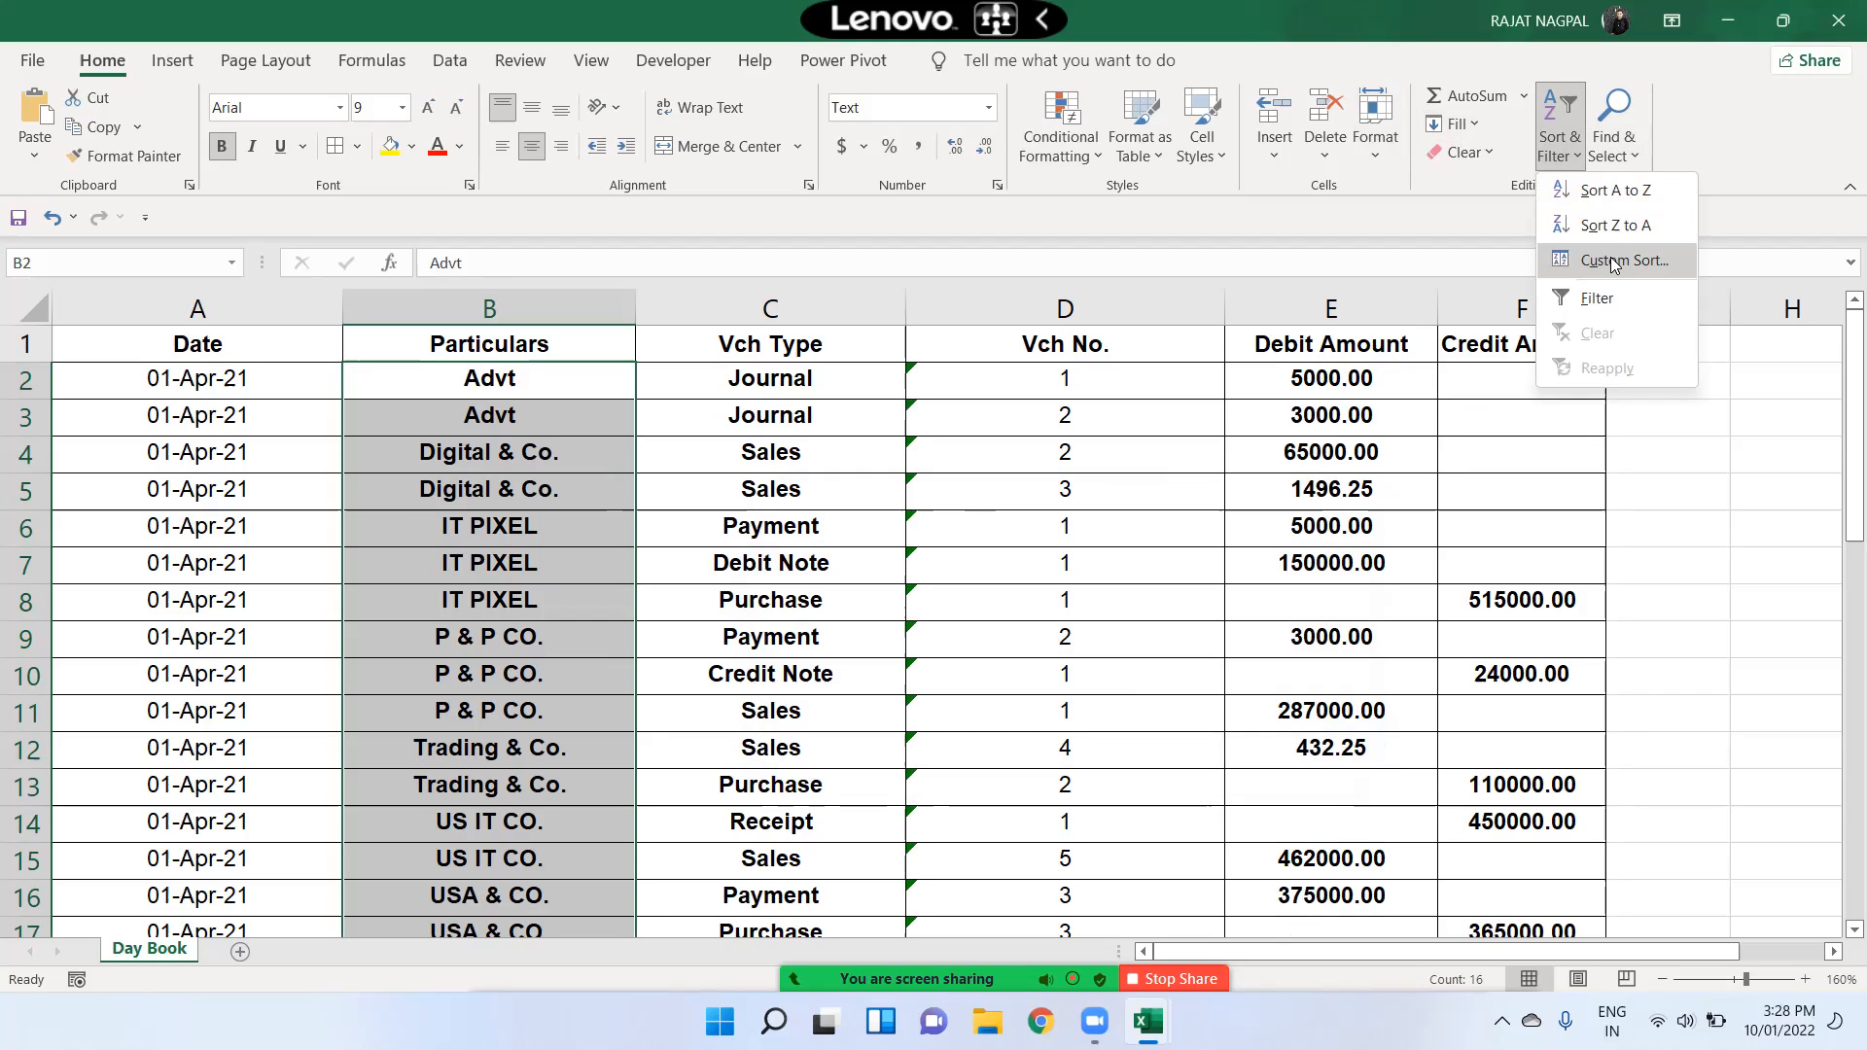
click(969, 487)
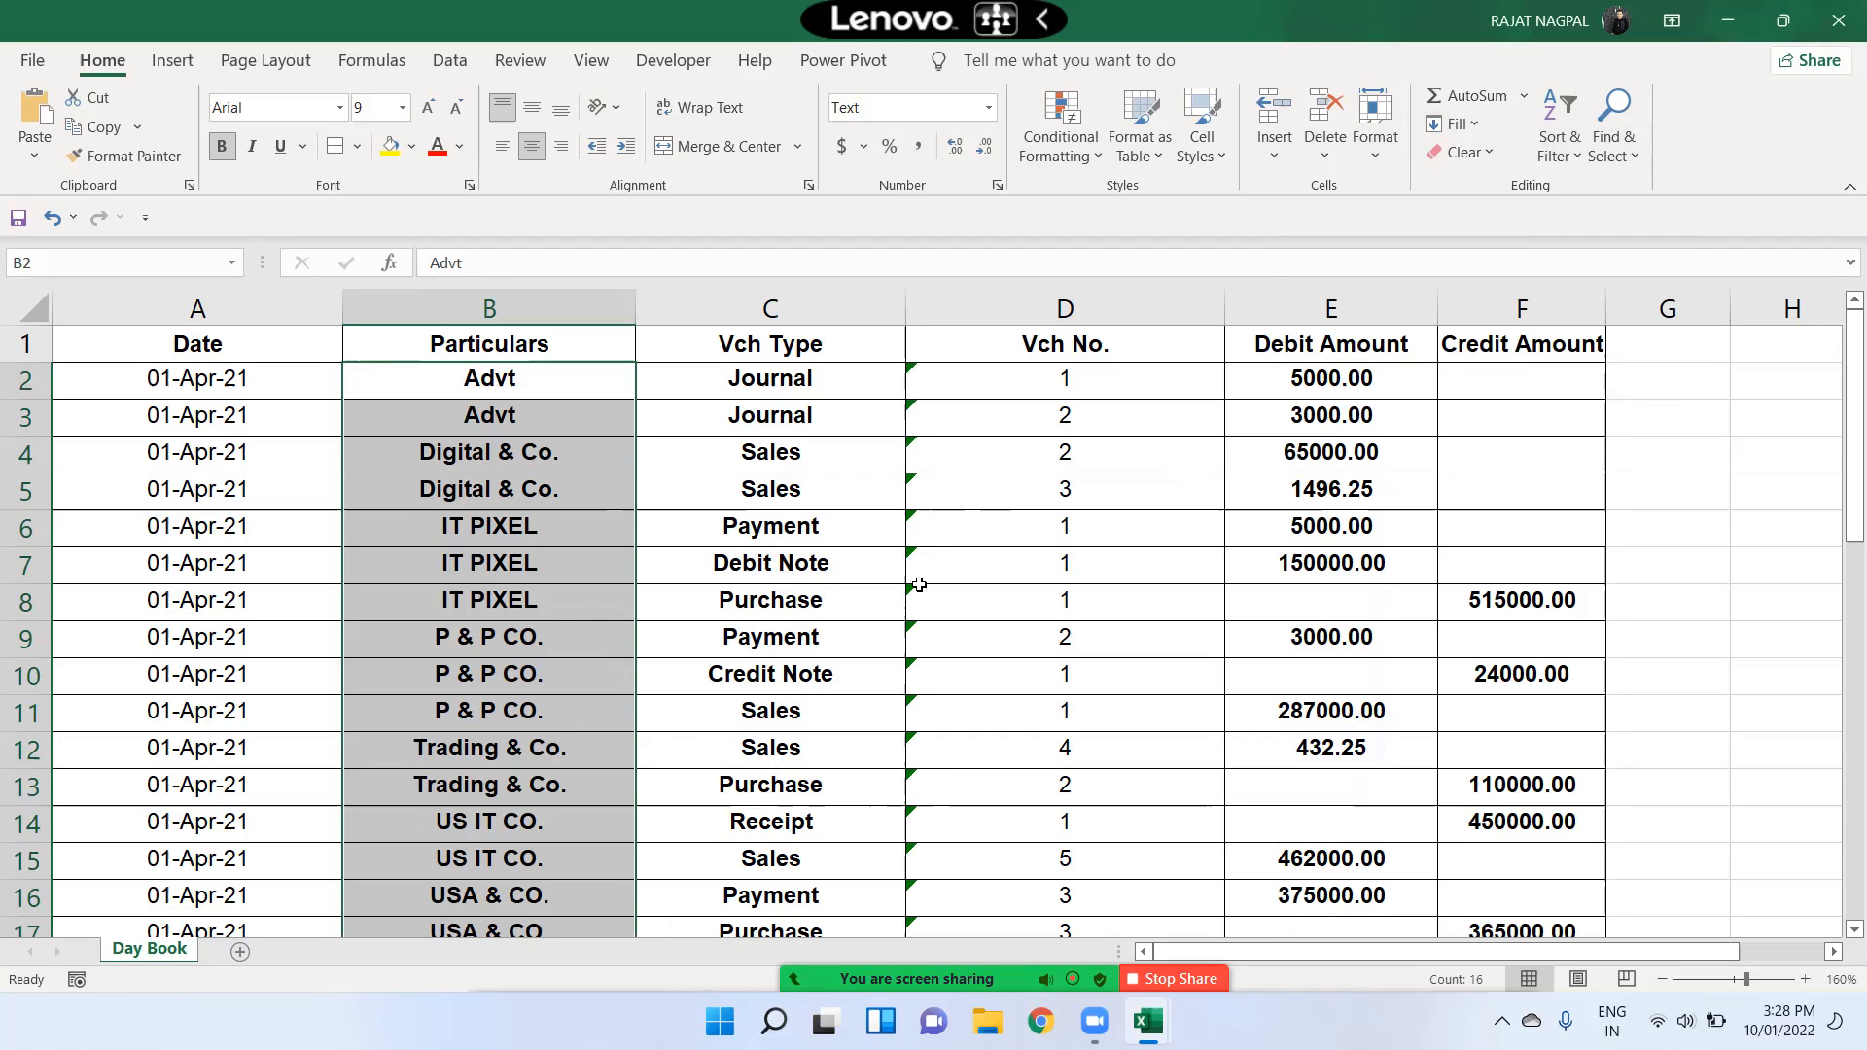
Open the recent workbook ASSIGNMENT 13 & 9.xlsx and examine its employee data, selecting A1:C12
click(32, 60)
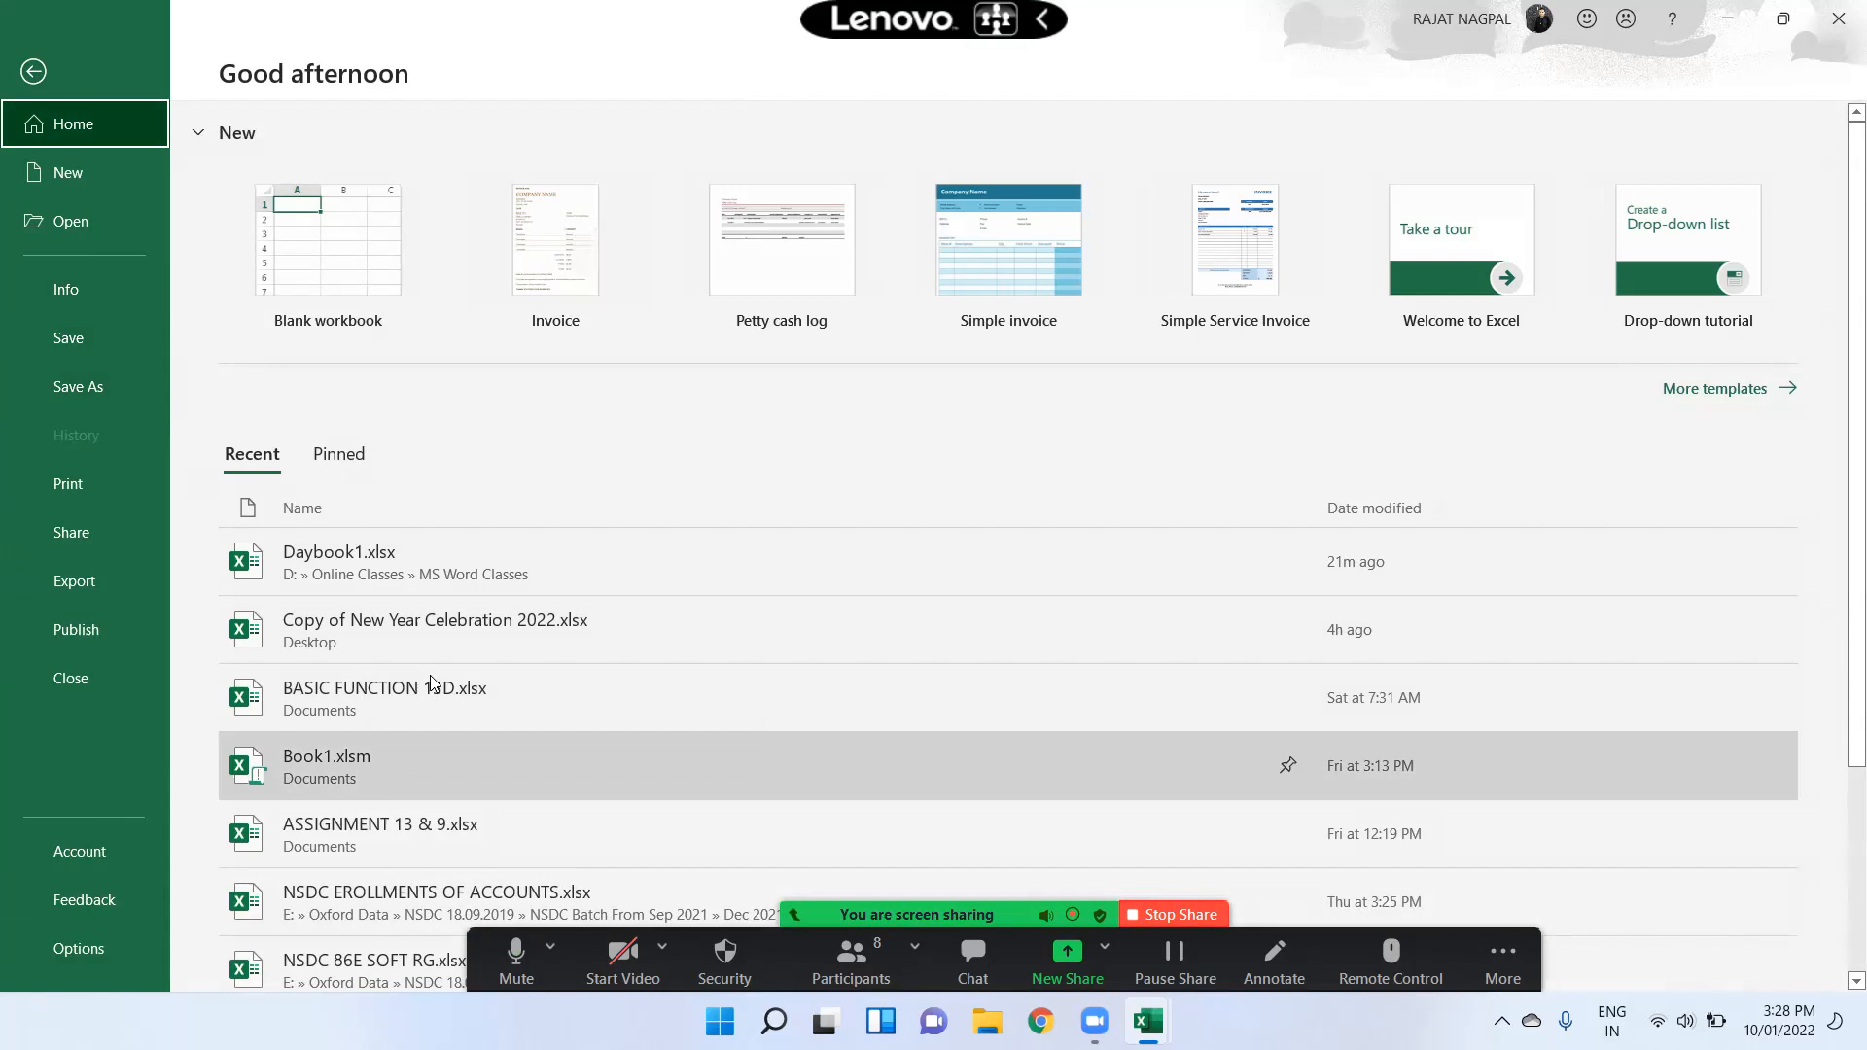
click(375, 814)
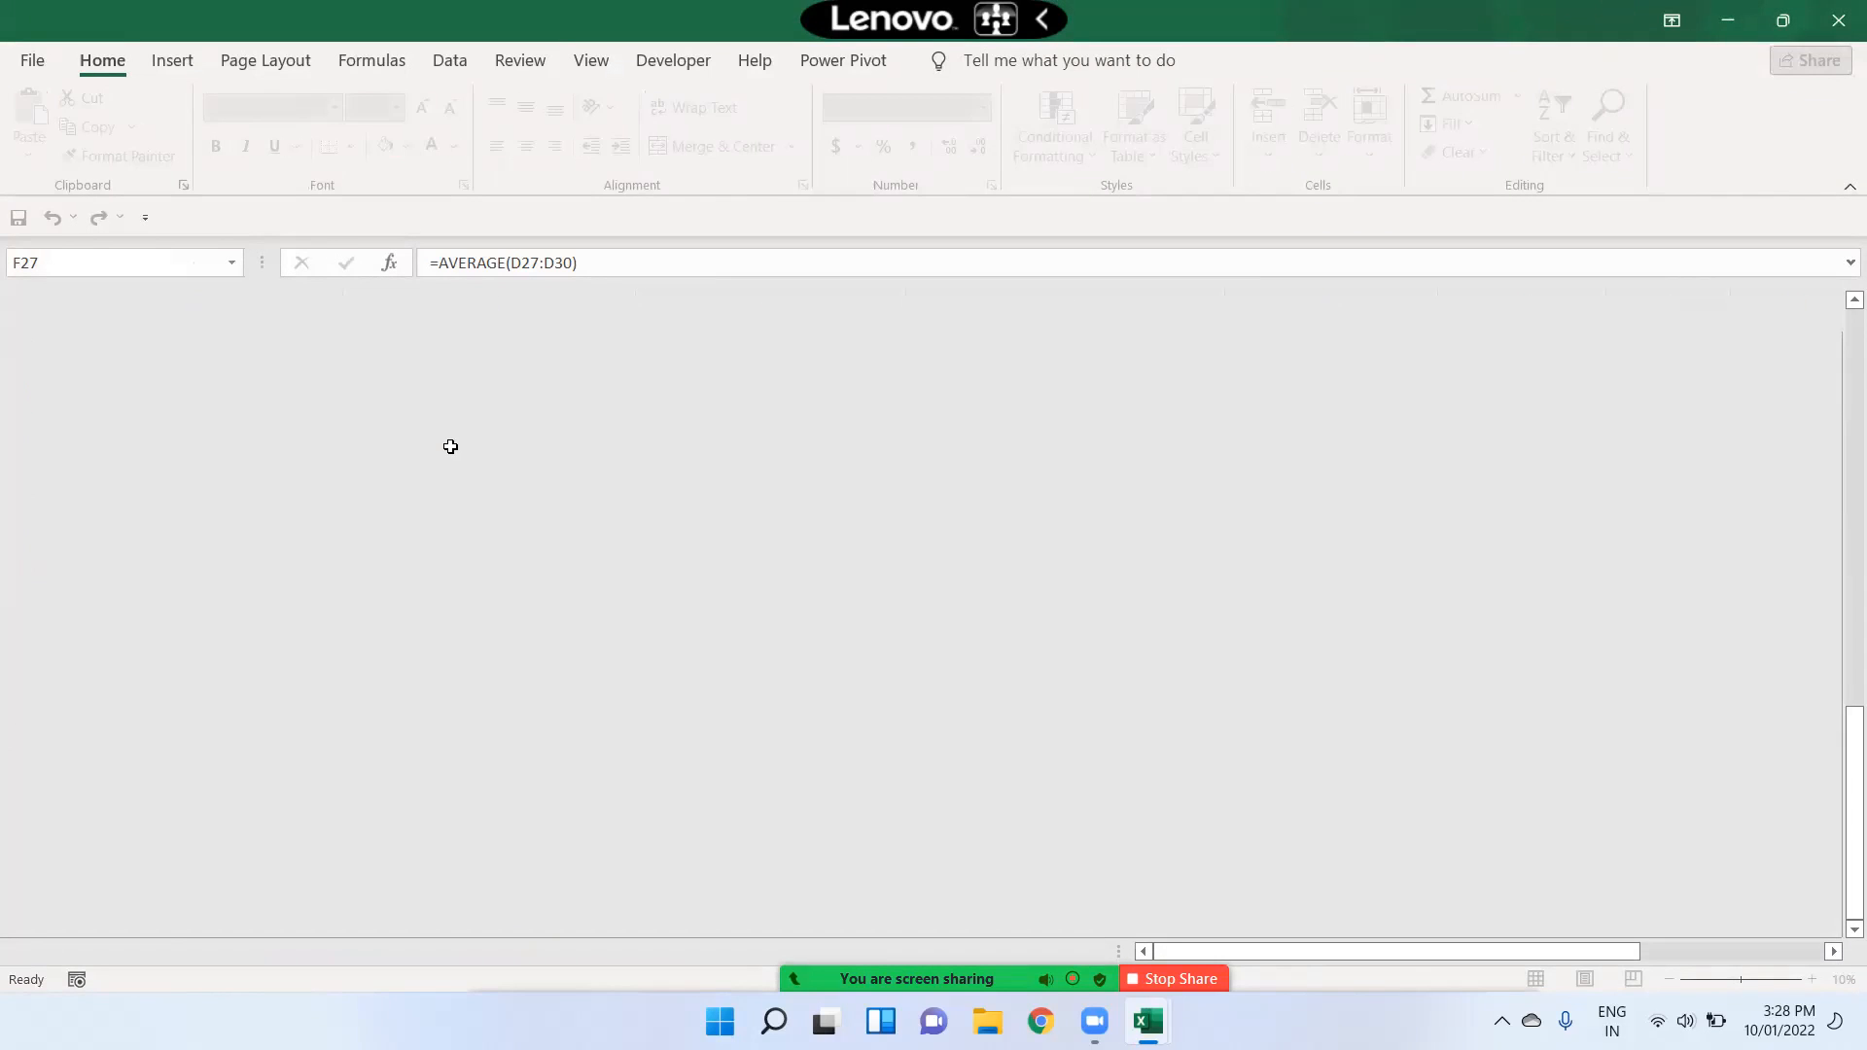
scroll(425, 431, down, 20)
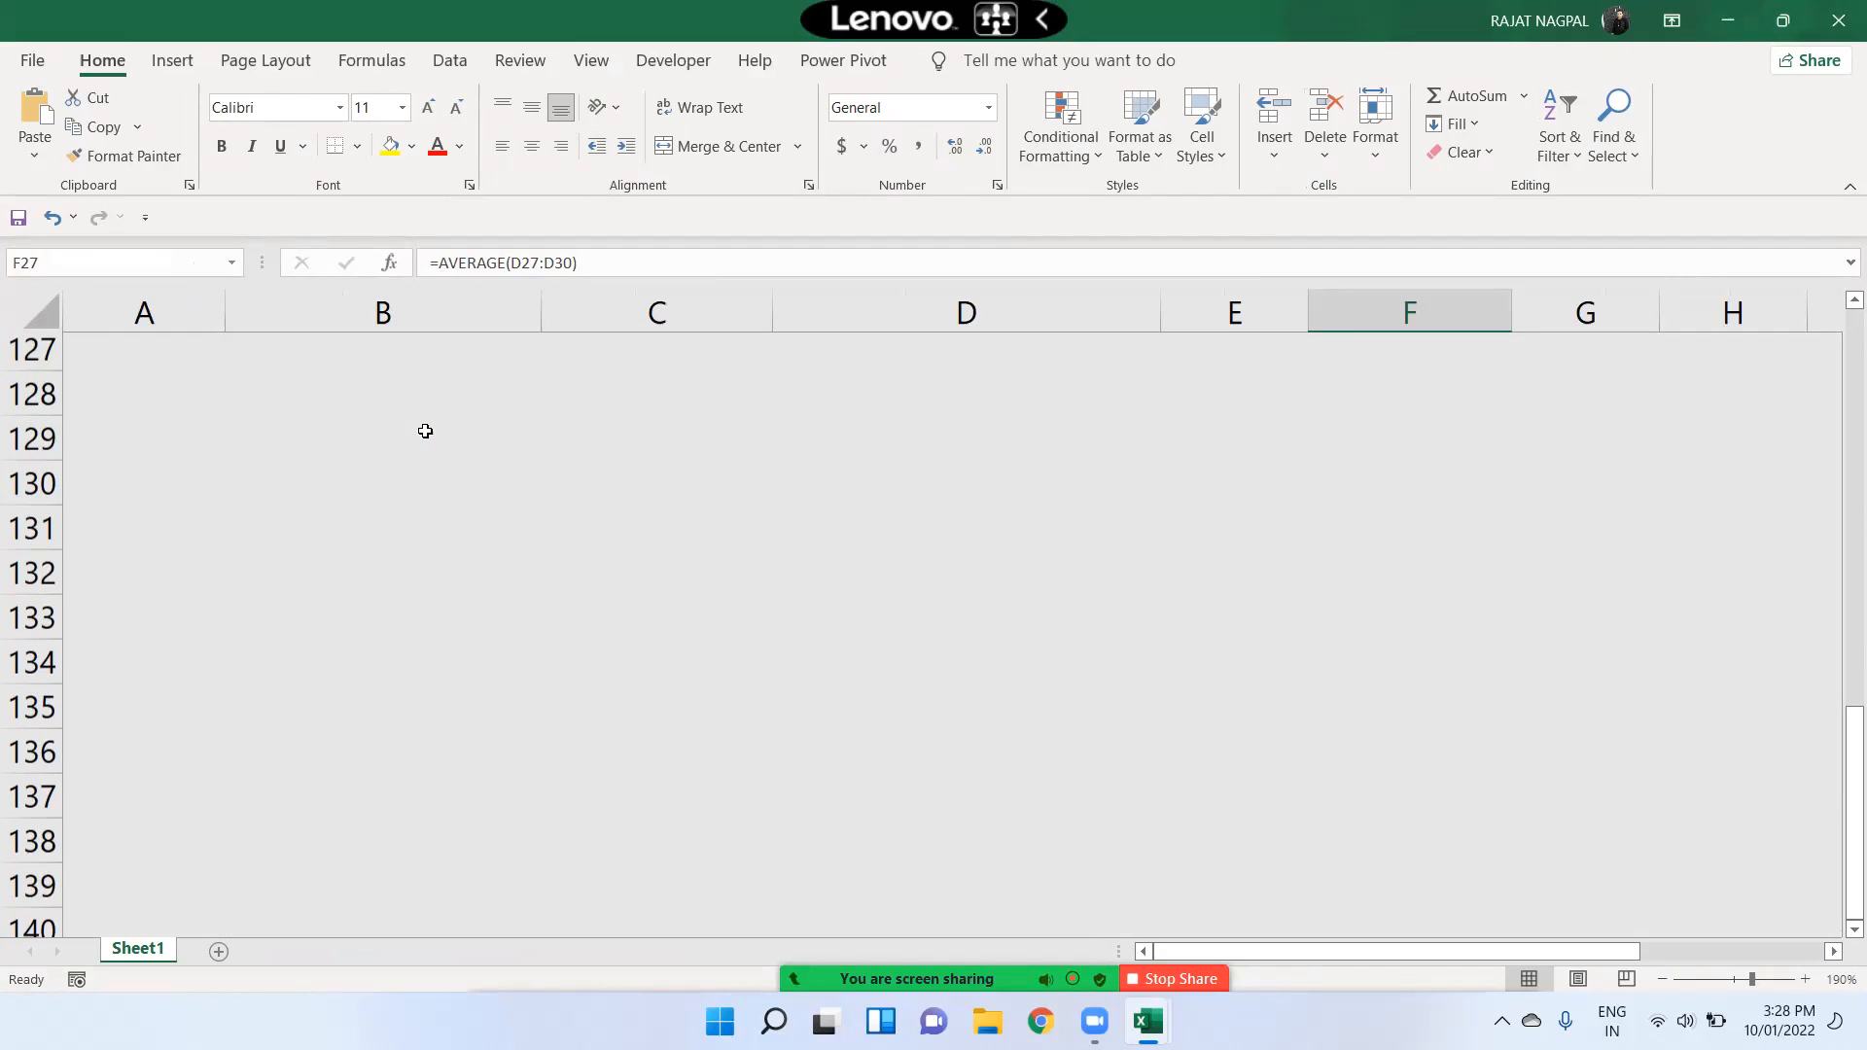
scroll(425, 431, down, 11)
scroll(425, 430, up, 20)
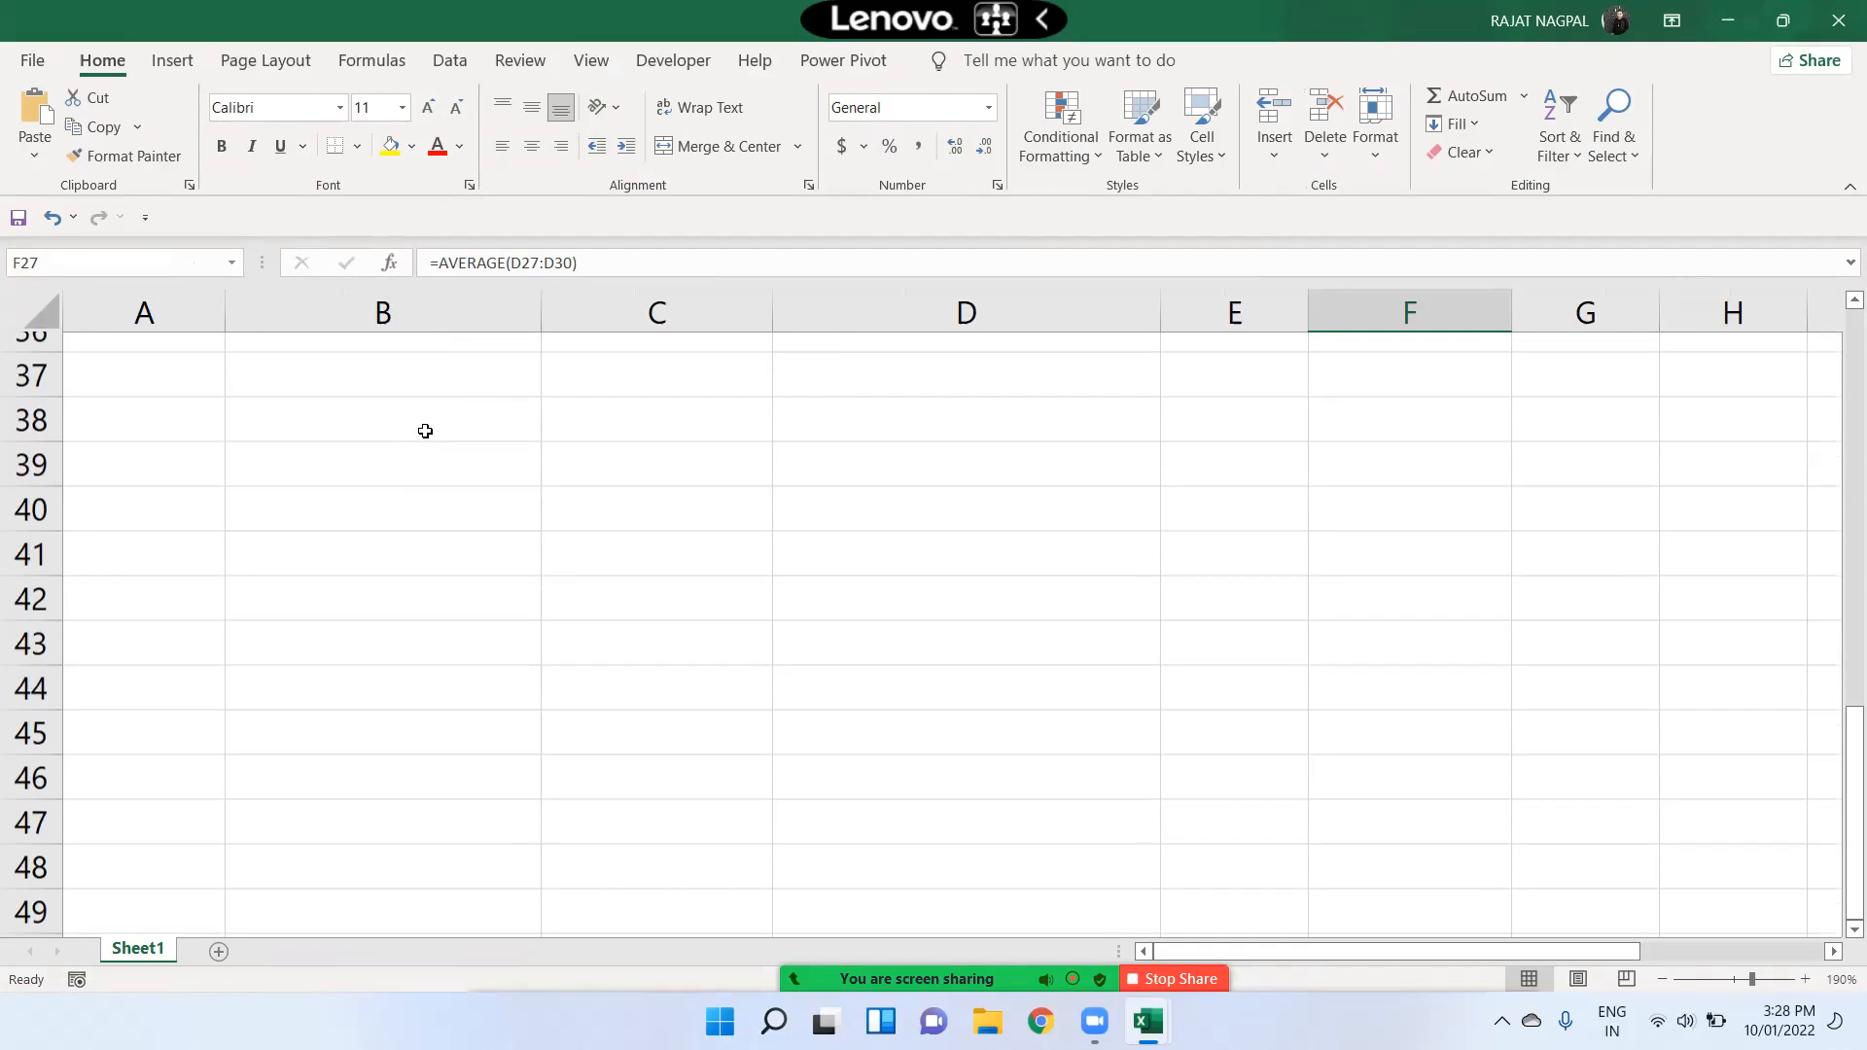
drag(158, 362, 608, 855)
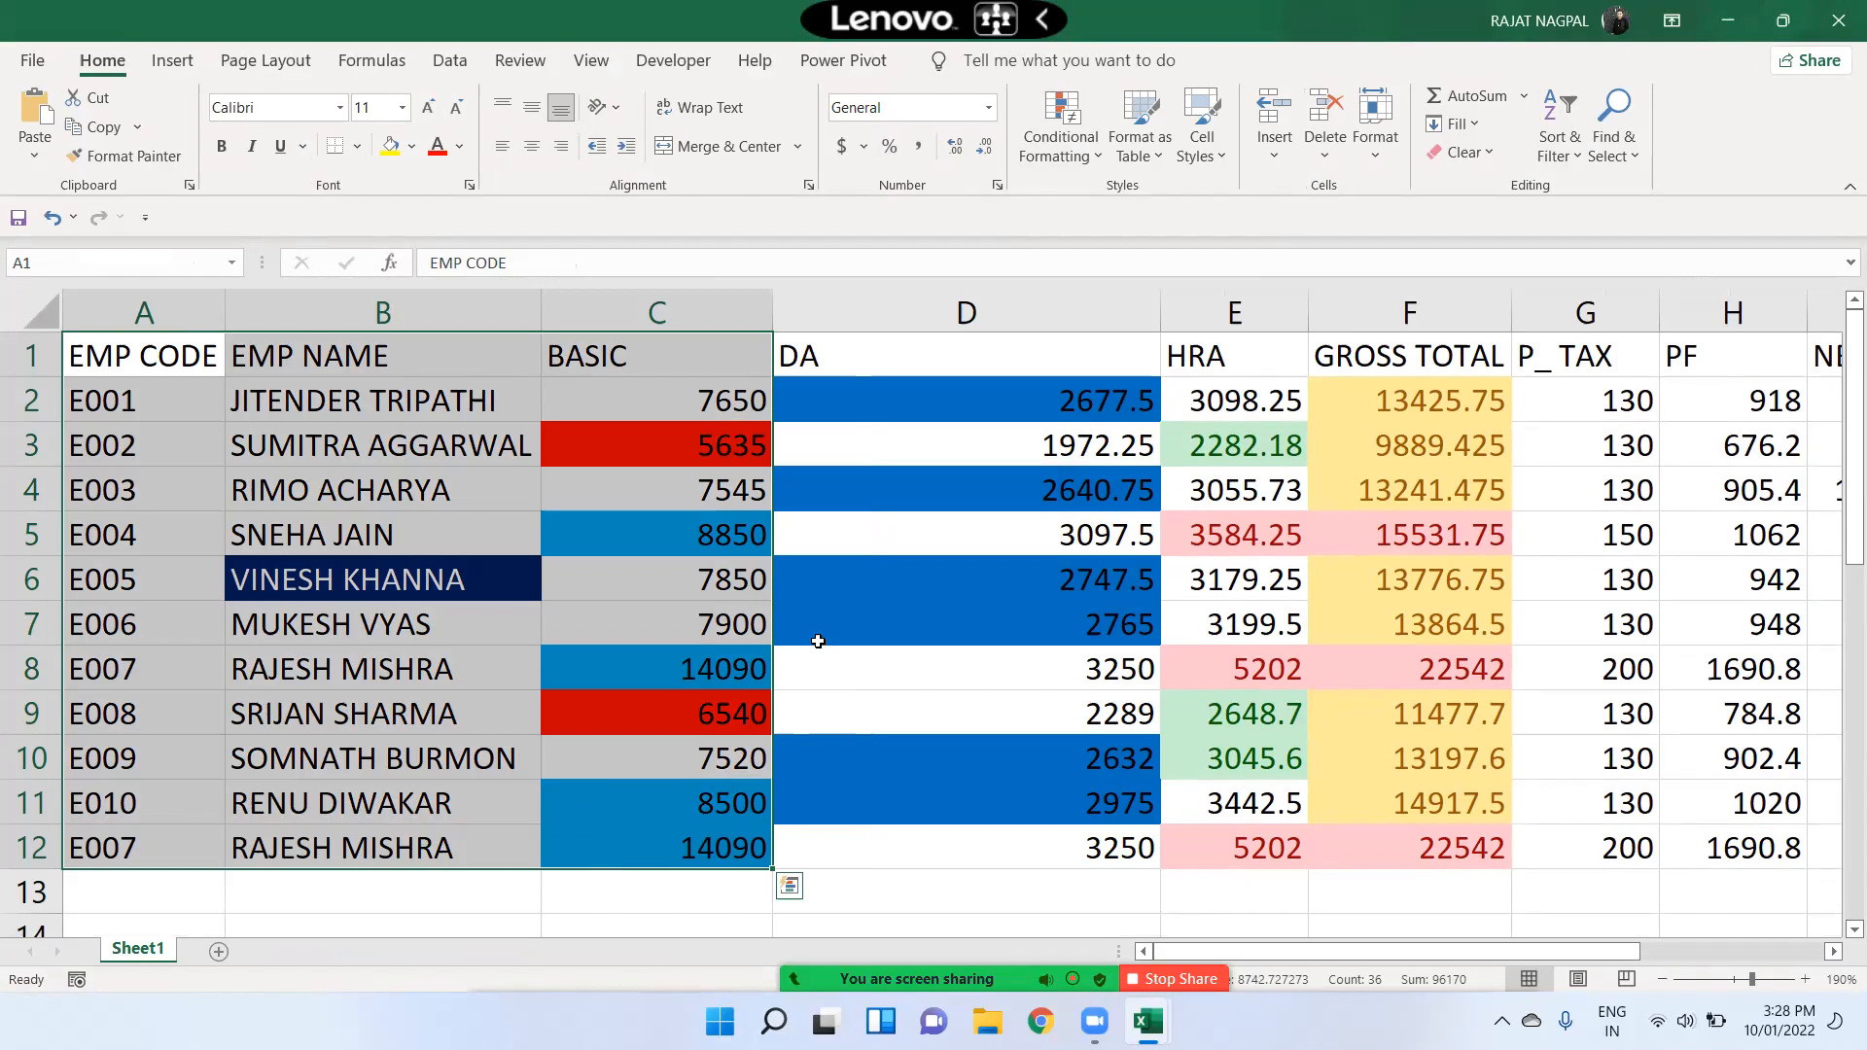
scroll(818, 641, down, 5)
scroll(818, 640, up, 5)
Open the recent workbook Book1.xlsm and switch to its OXFORD sheet
click(32, 64)
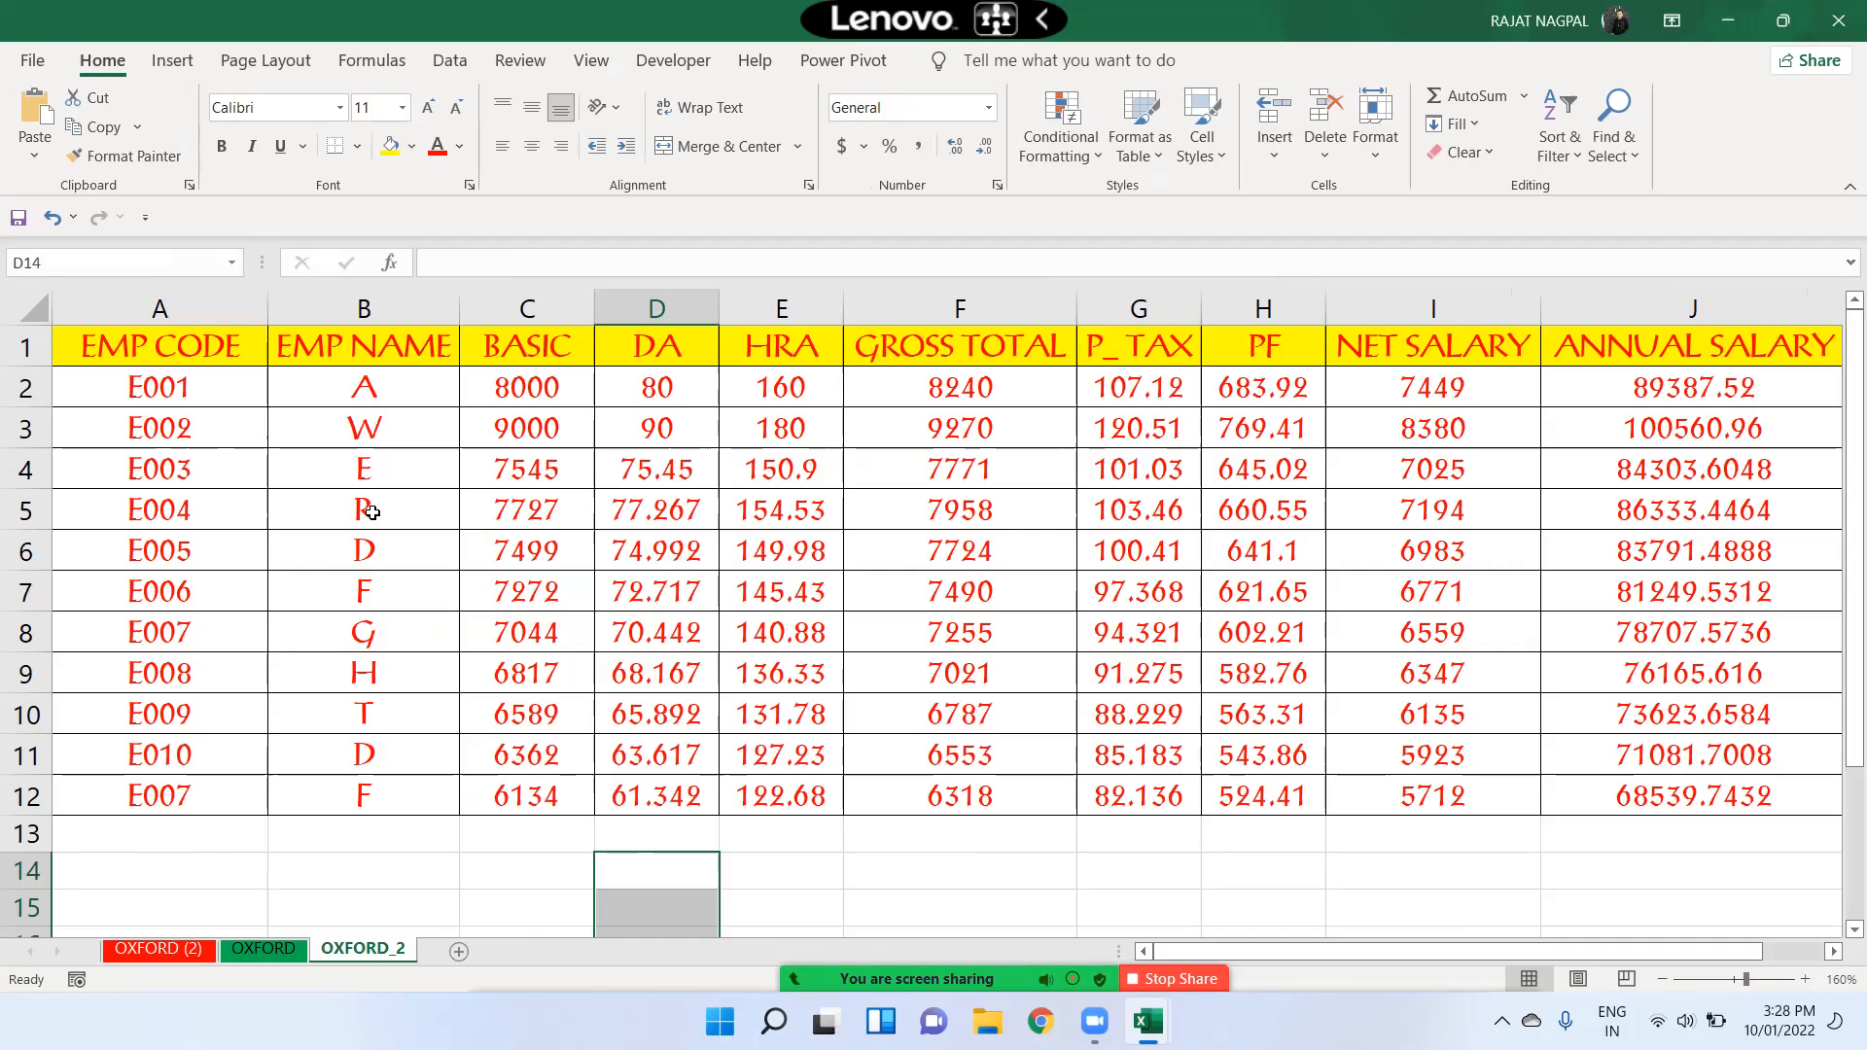
click(372, 512)
key(Left)
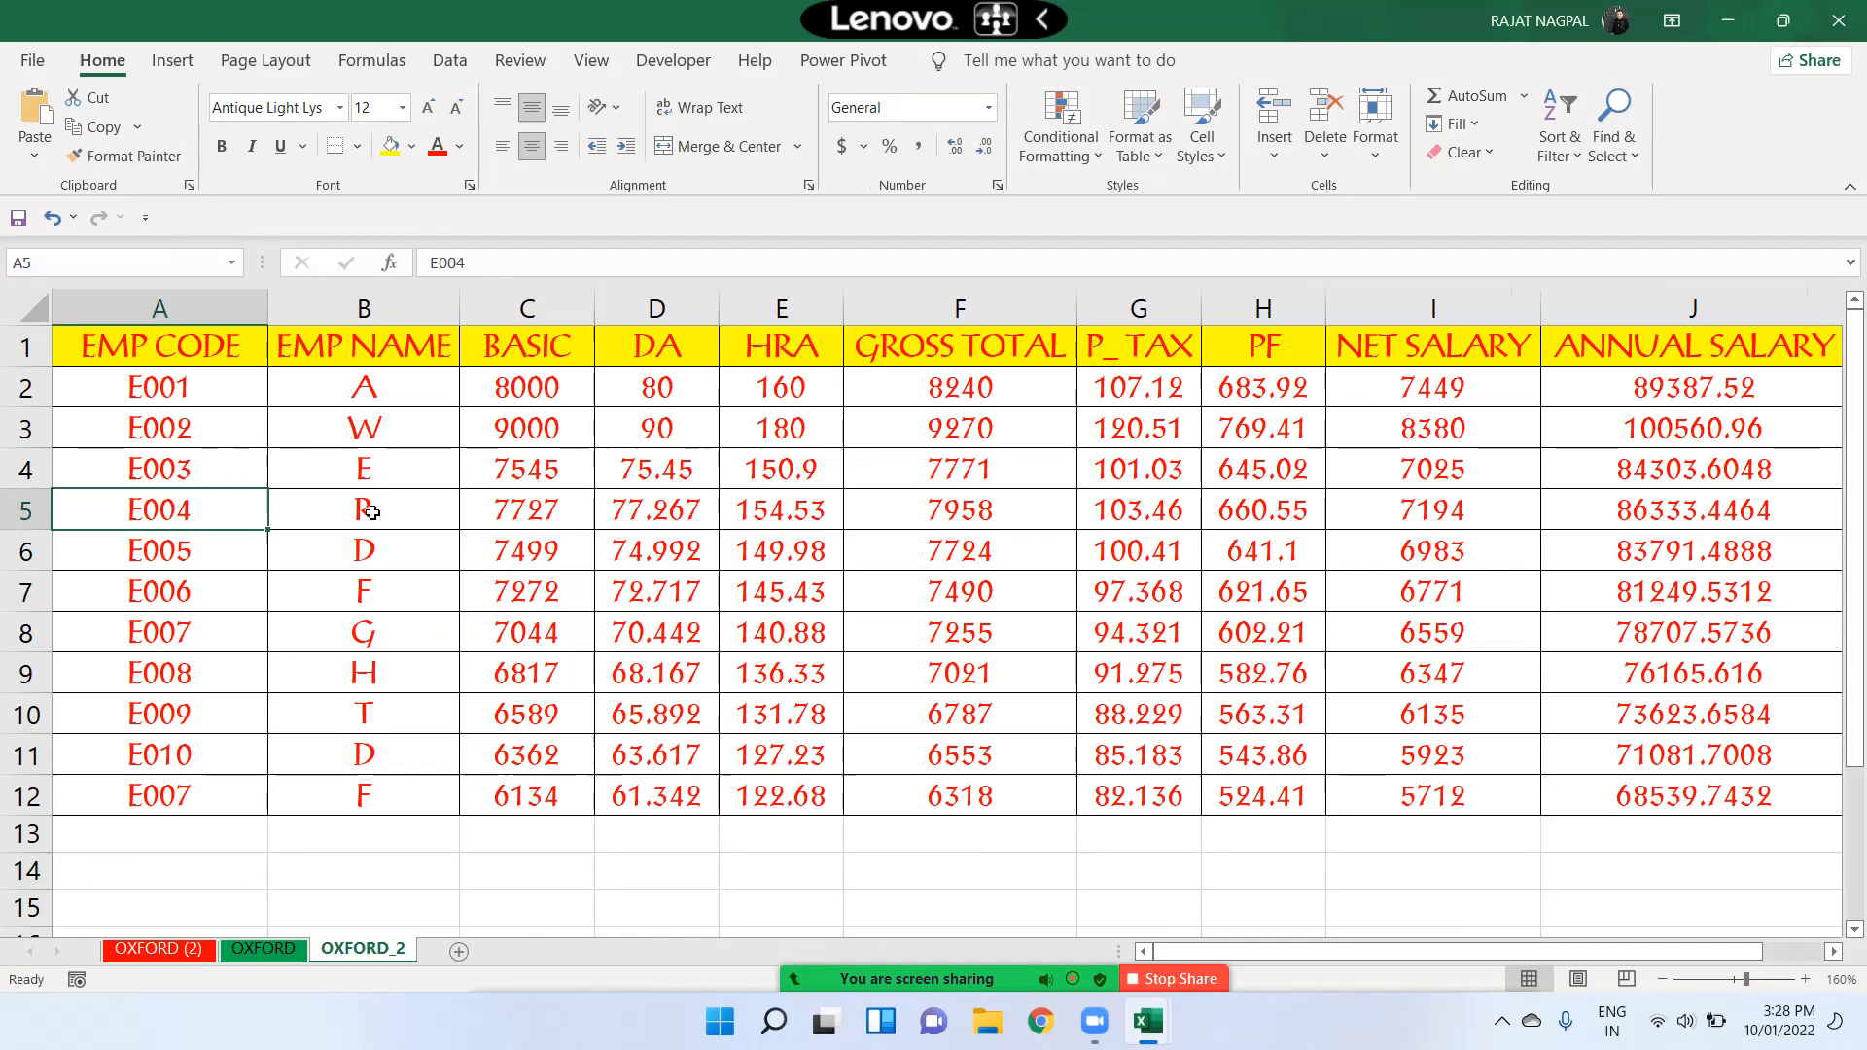
click(277, 949)
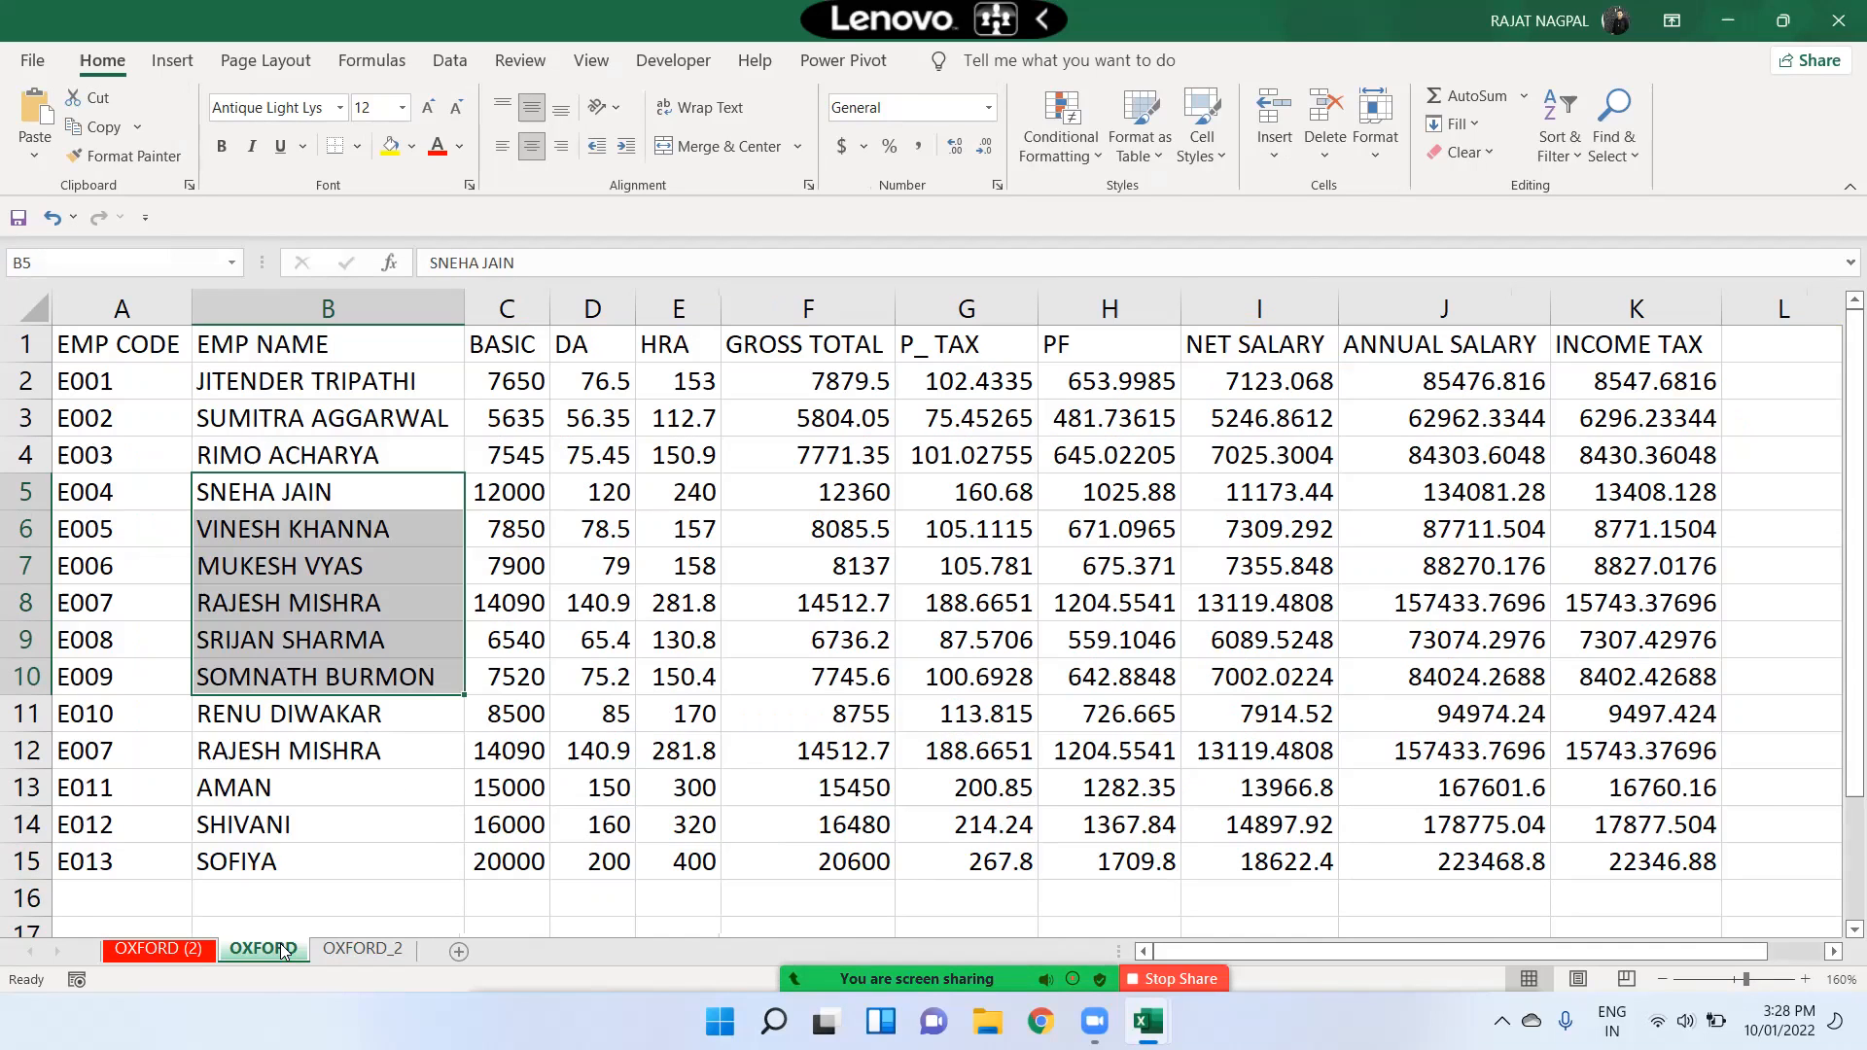
click(32, 63)
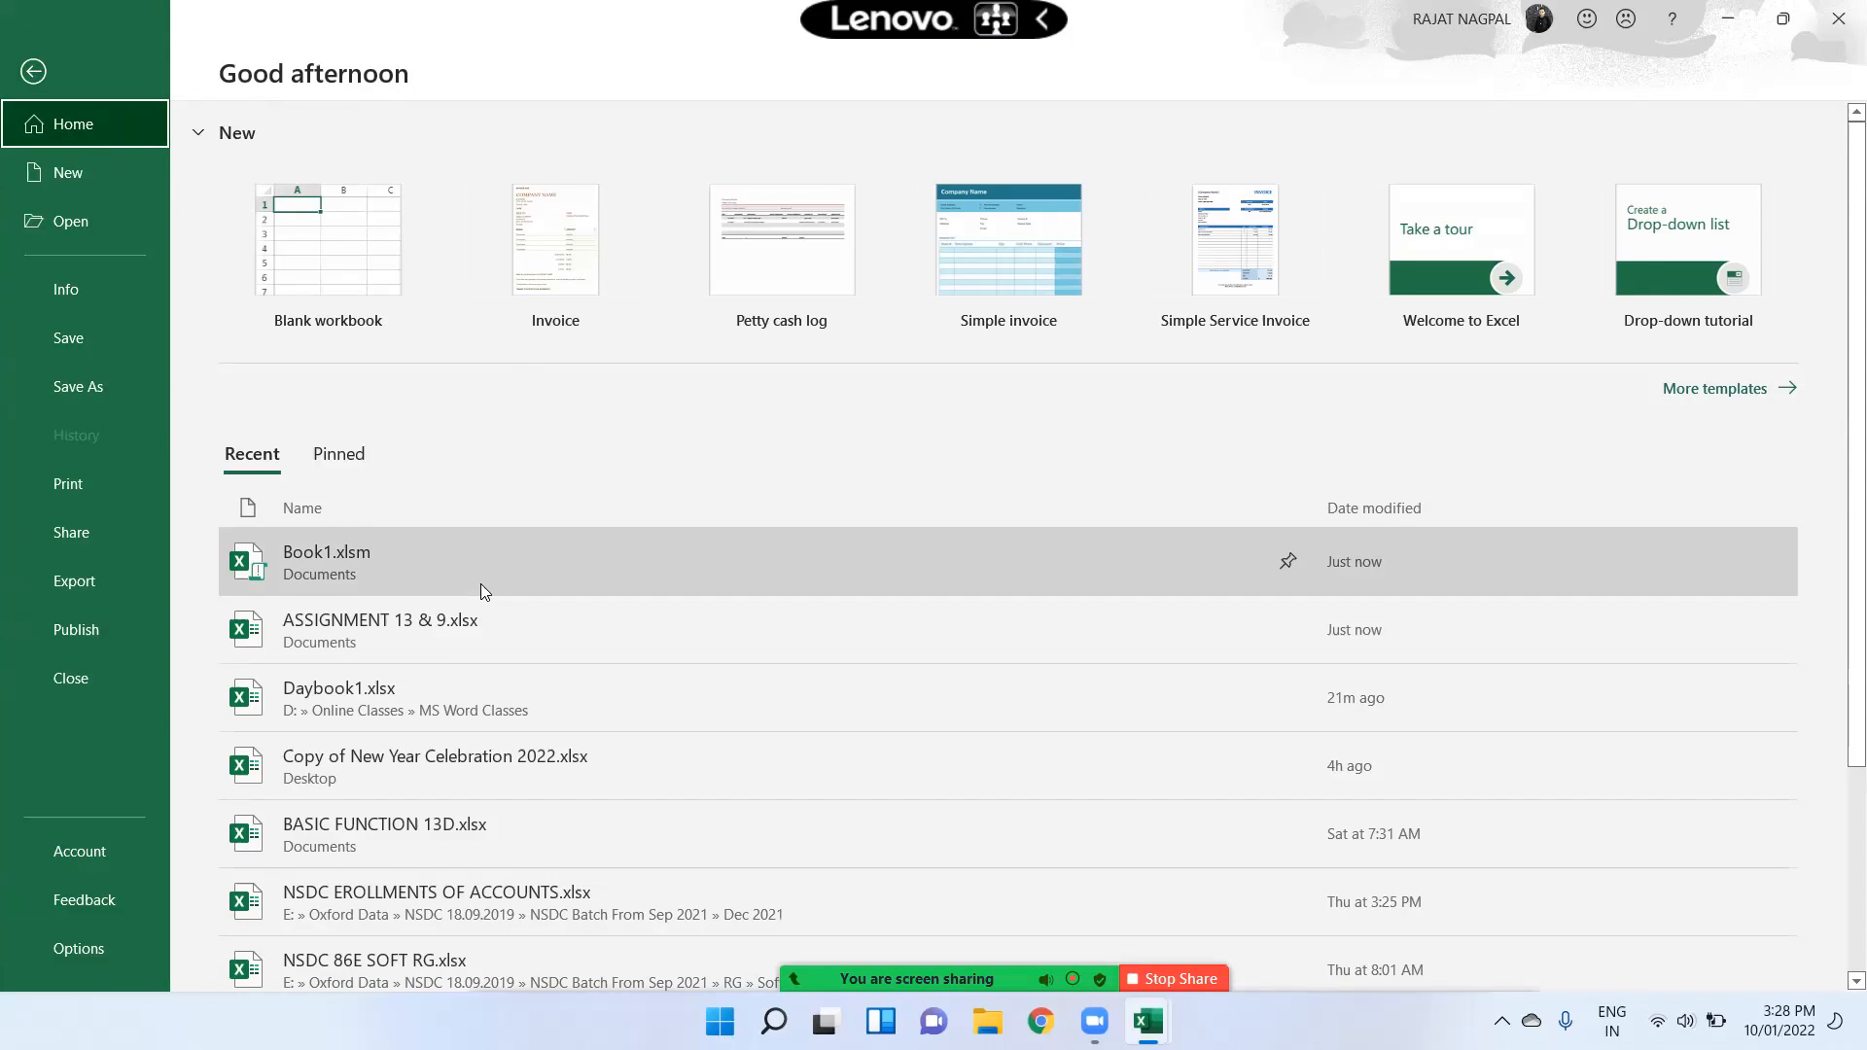
scroll(510, 797, down, 3)
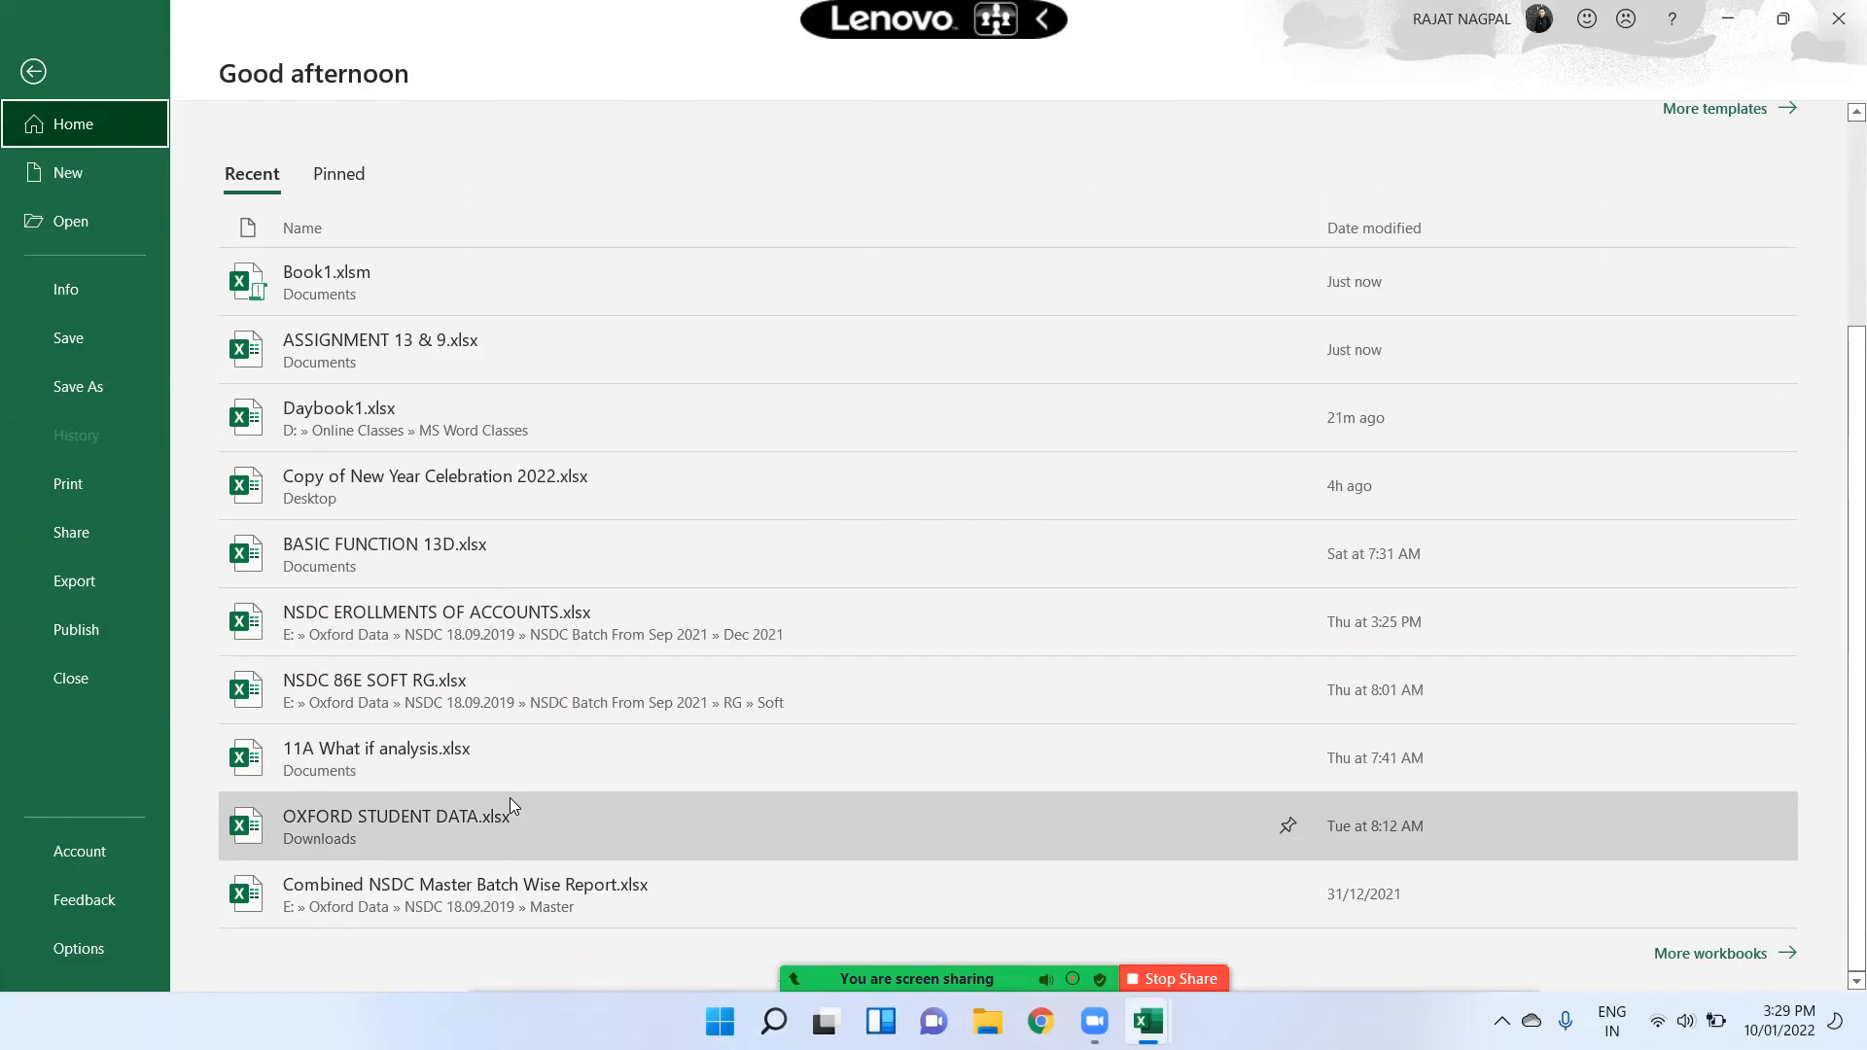
scroll(510, 797, up, 3)
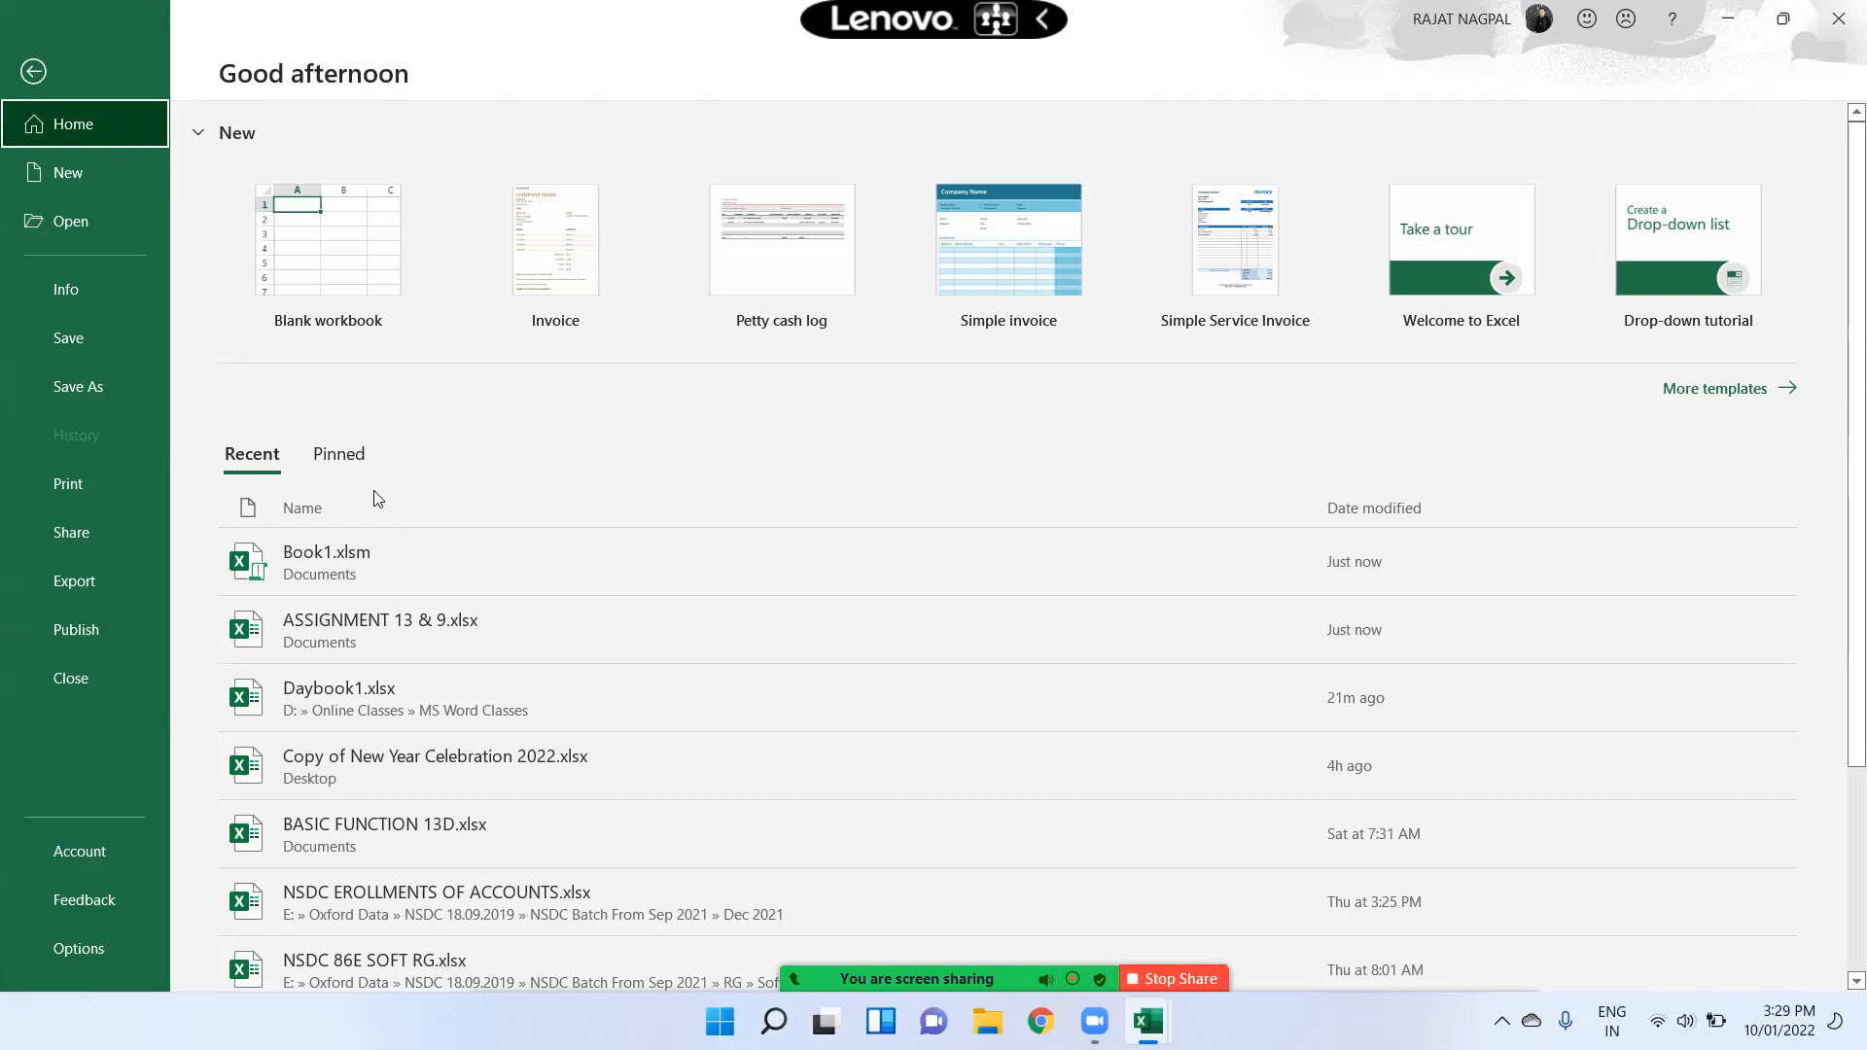
click(406, 687)
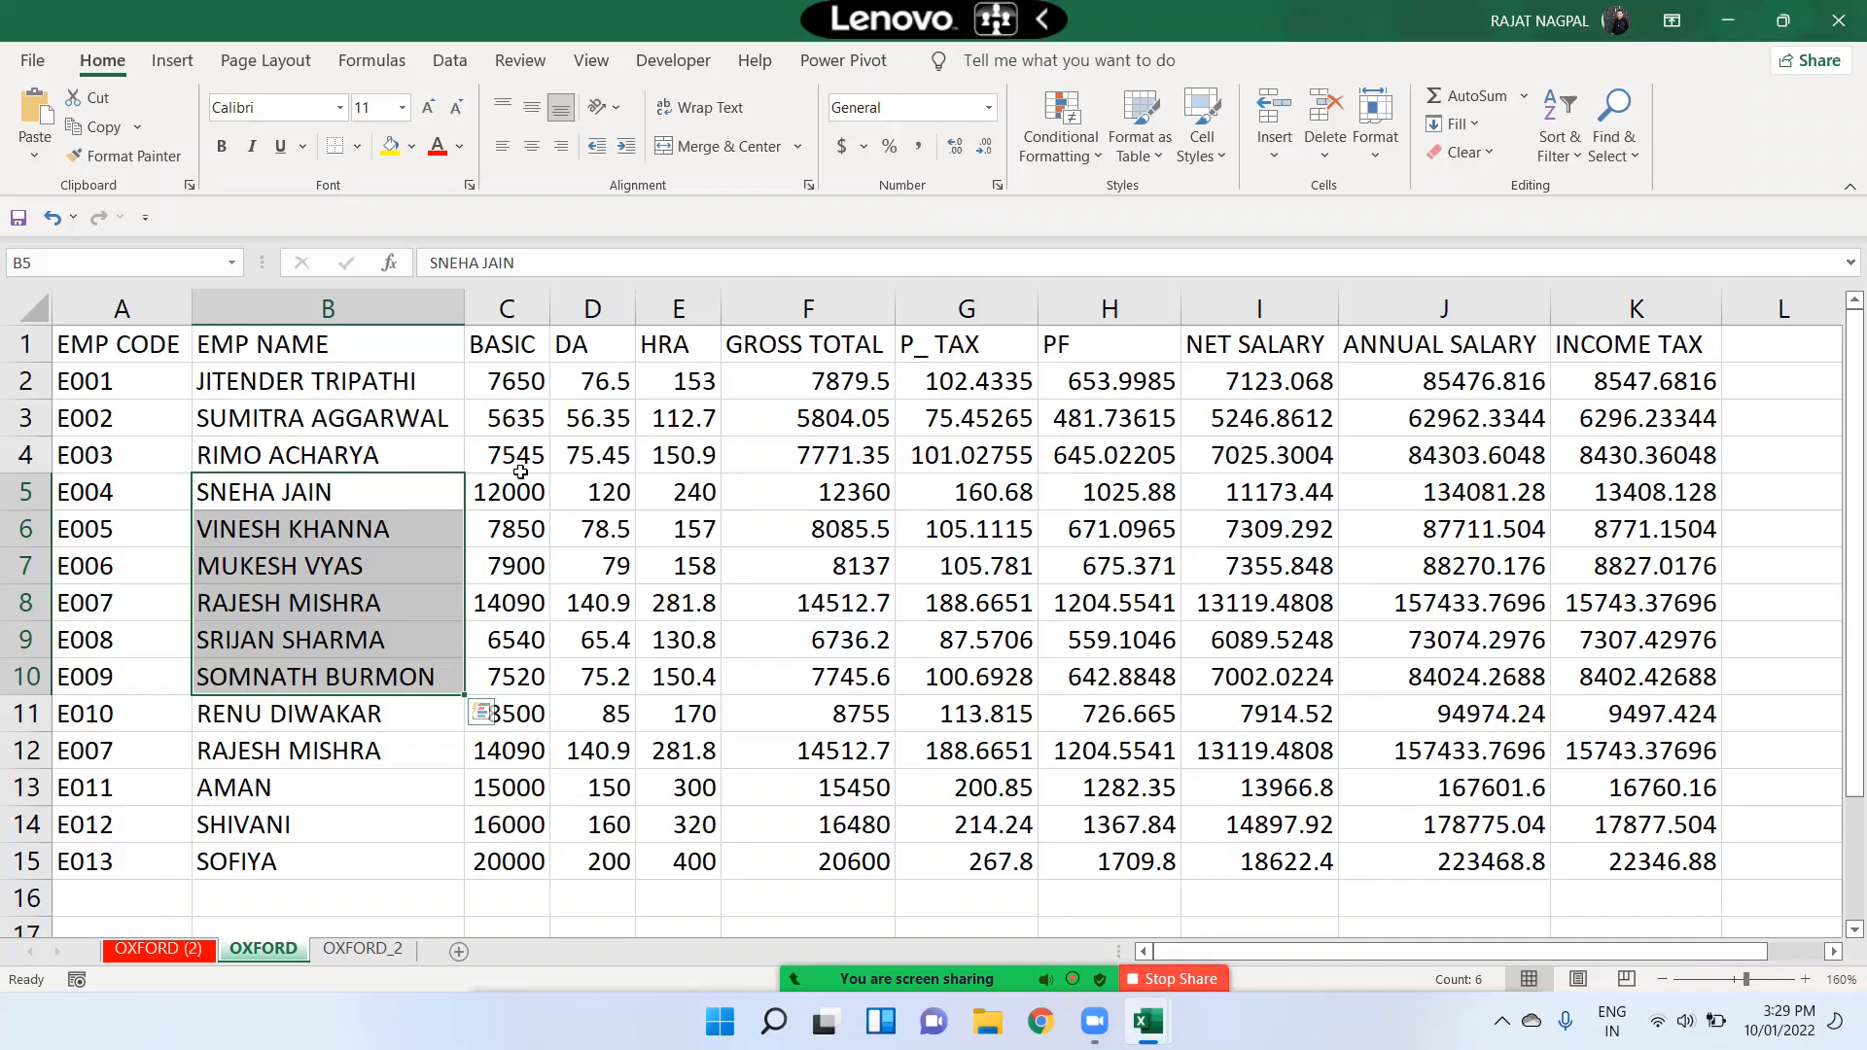
Copy the EMP CODE, EMP NAME and BASIC data in A1:C15 of the OXFORD sheet and create a blank workbook
drag(127, 342, 491, 880)
key(ctrl+c)
key(ctrl+n)
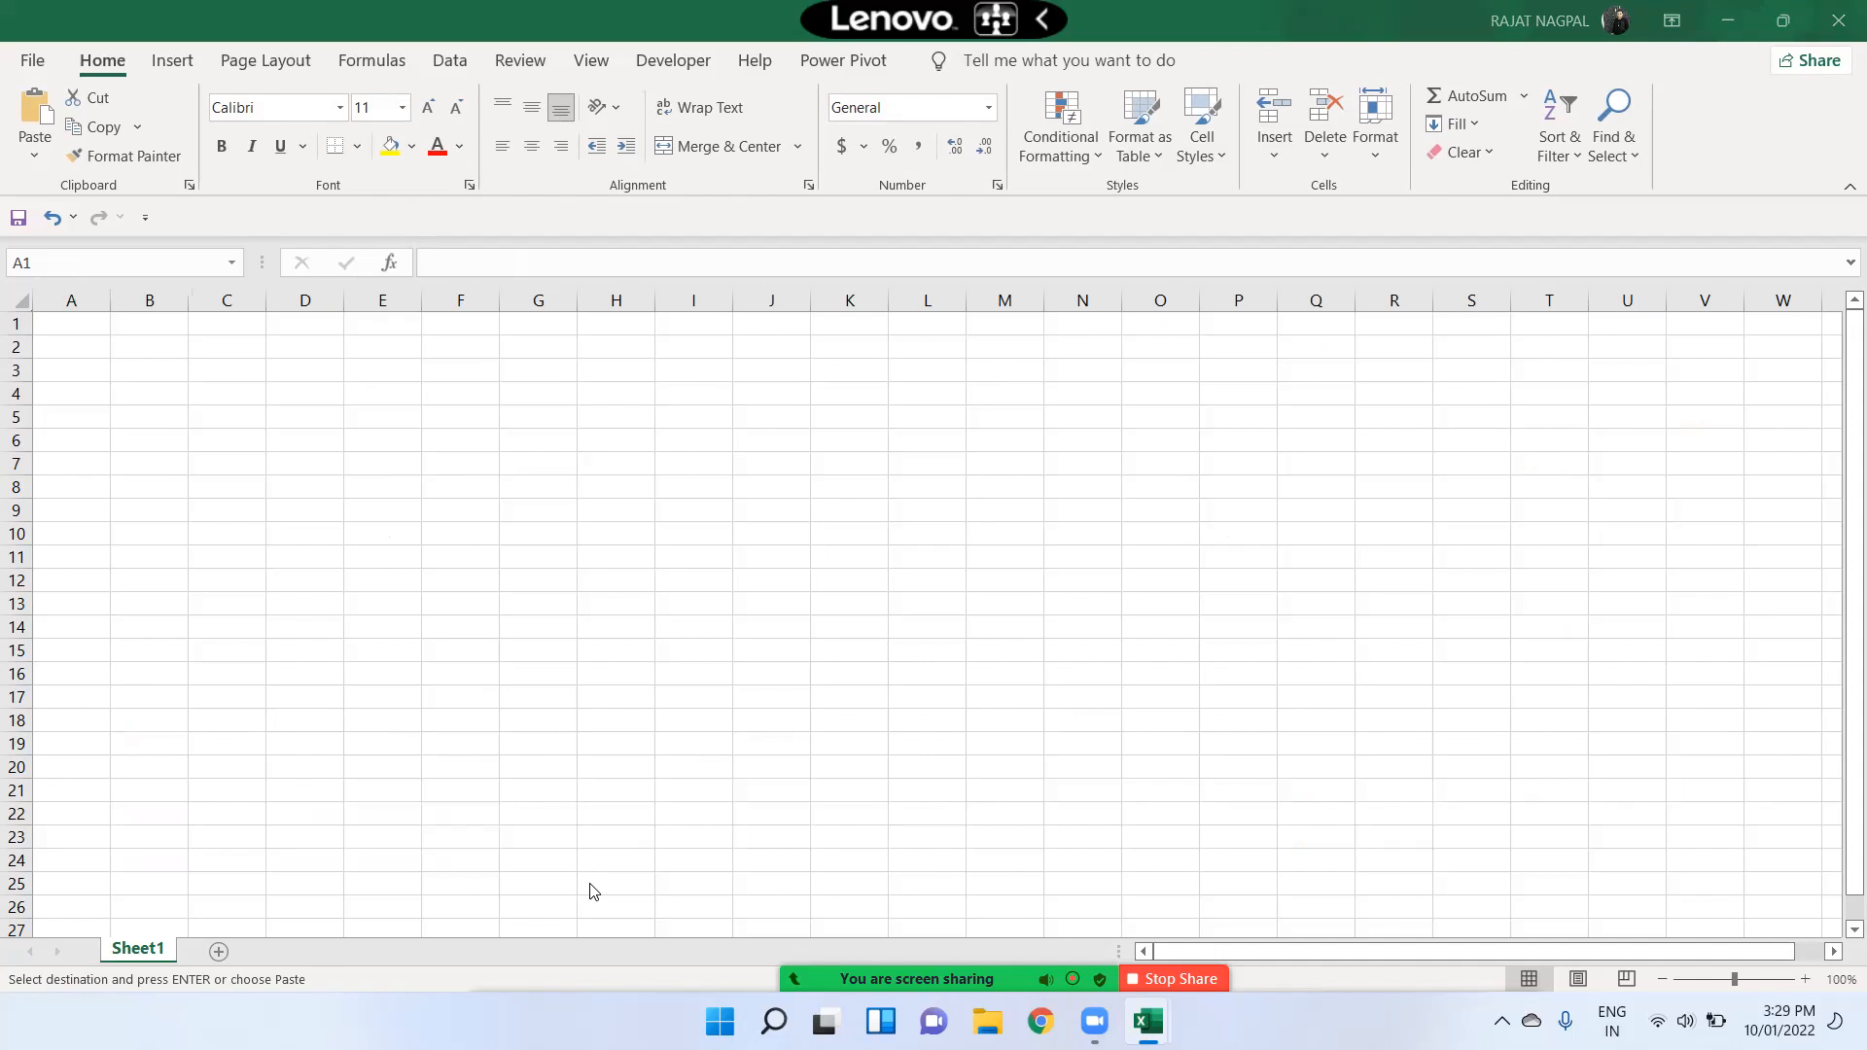
Paste the copied employee data into the new workbook's Sheet1 starting at cell A1
key(alt+Tab)
key(alt+Tab)
key(alt+Tab)
key(alt+Tab)
key(alt+Tab)
key(alt+Tab)
key(alt+Tab)
key(alt+Tab)
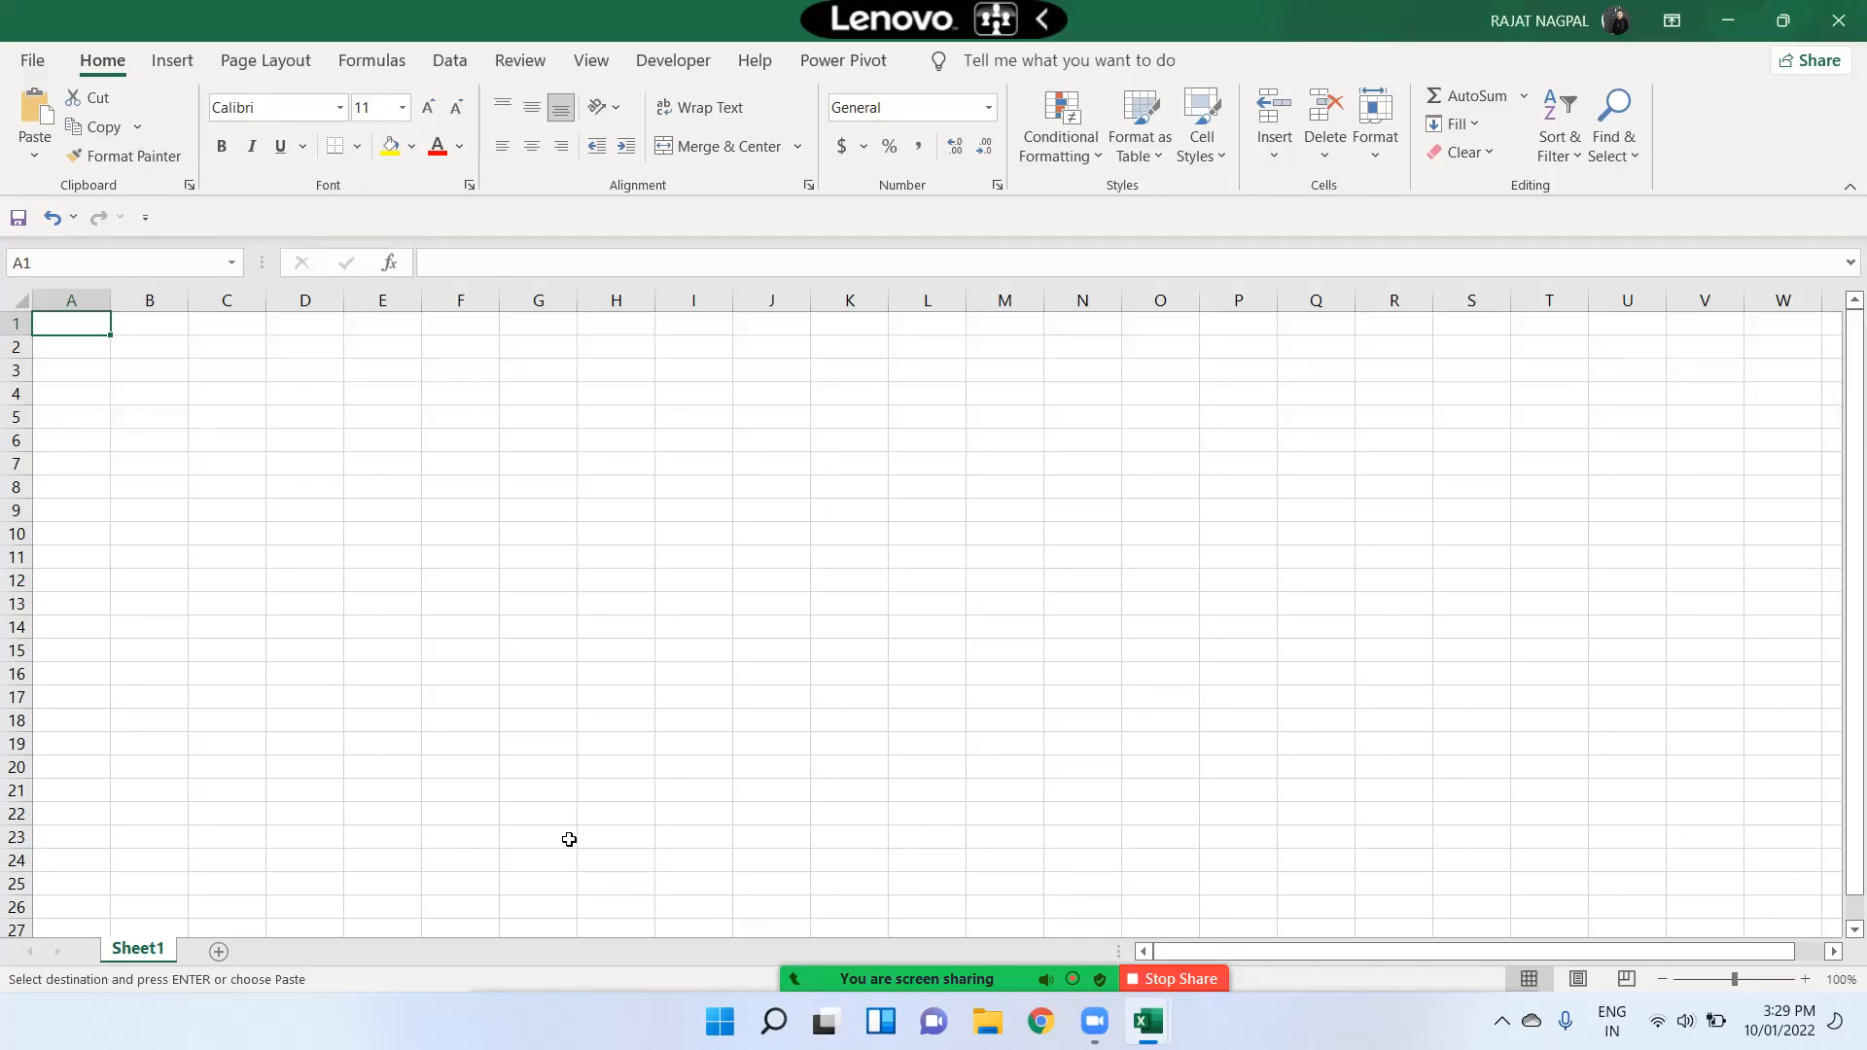
key(ctrl+v)
key(alt)
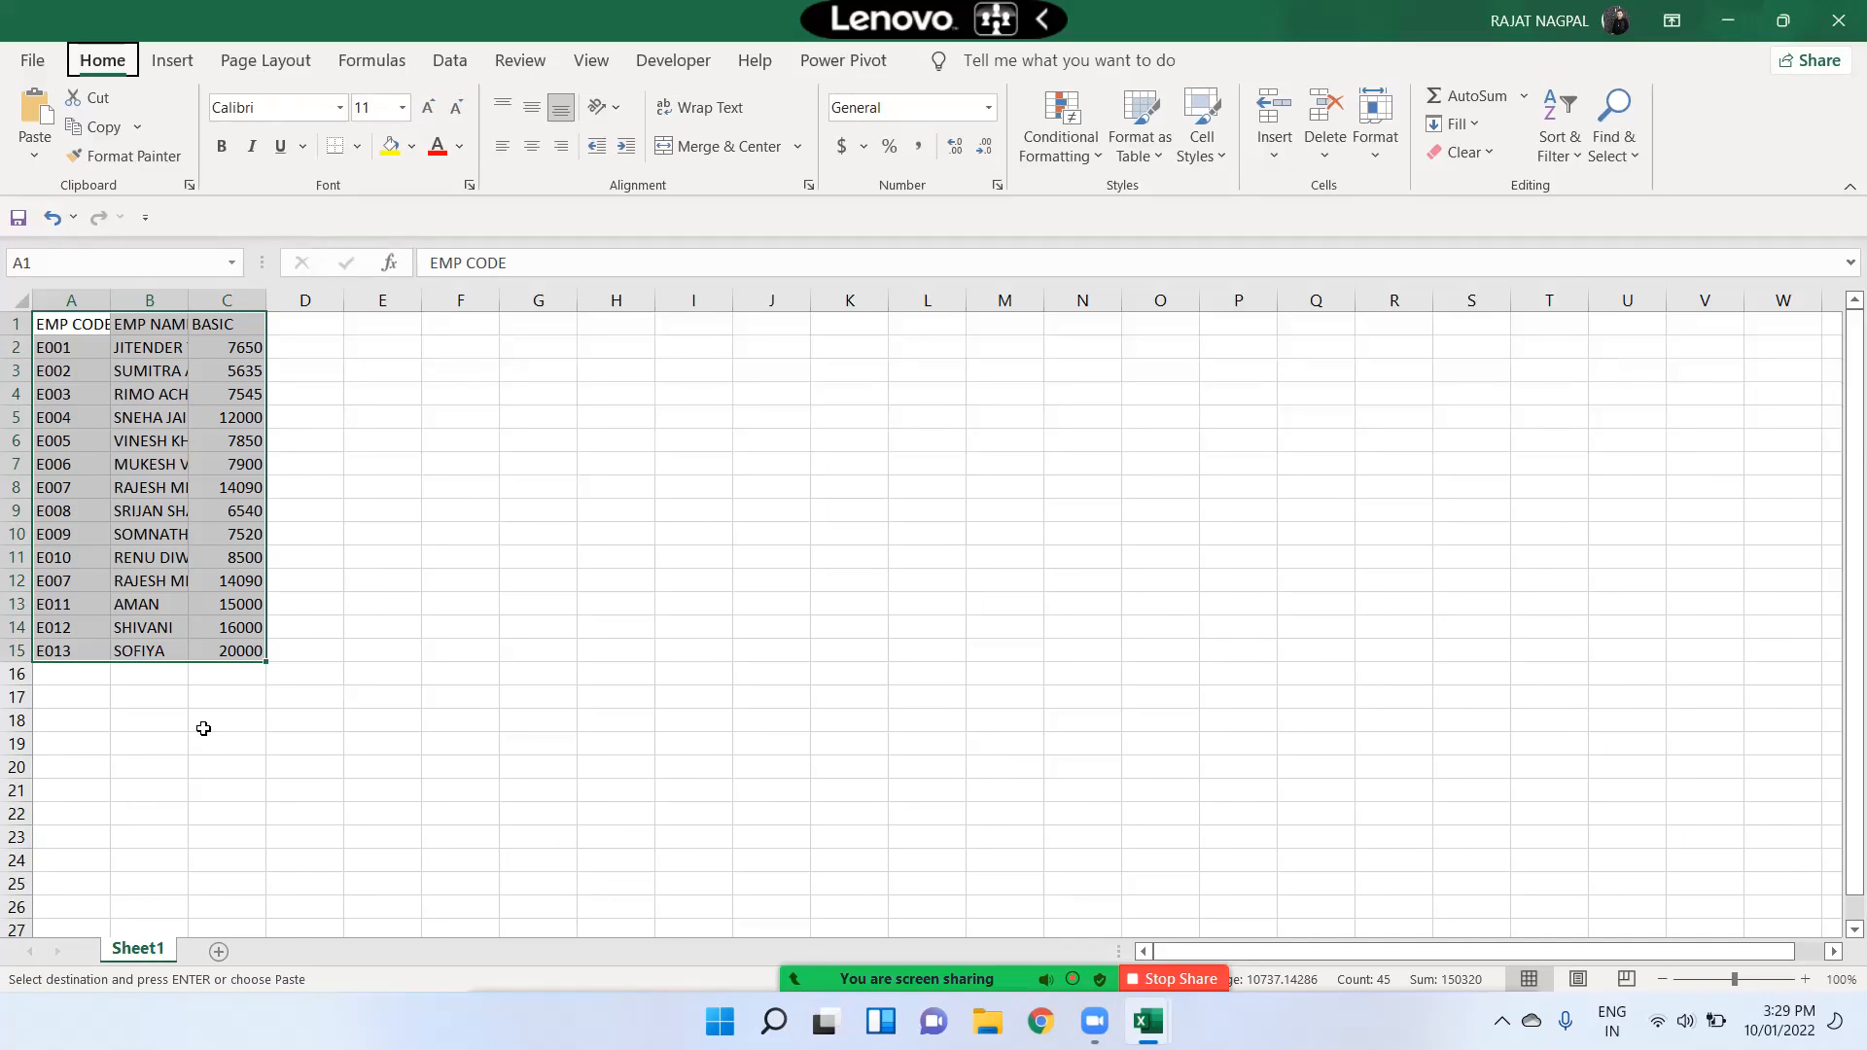
AutoFit the widths of the EMP CODE, EMP NAME and BASIC columns to their contents
key(h)
key(o)
key(i)
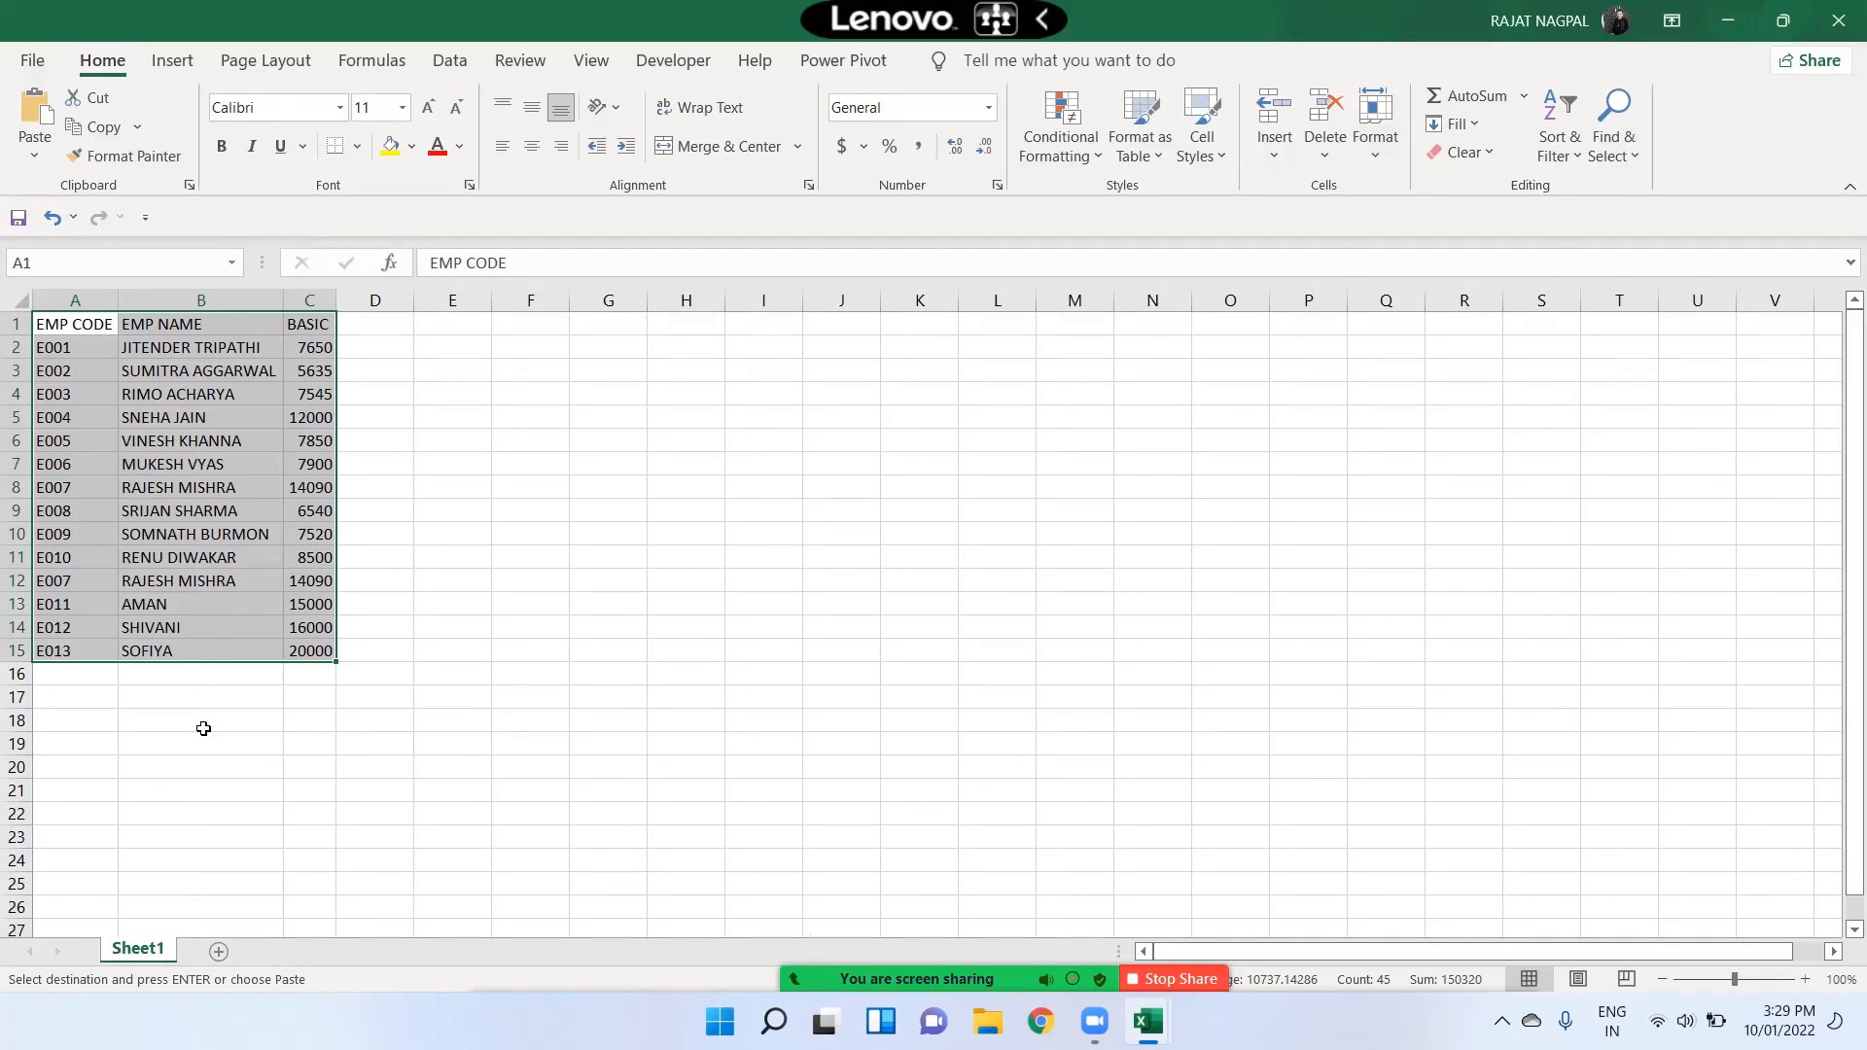
Insert a new column before BASIC and enter the header Designation in C1
click(324, 291)
right_click(323, 296)
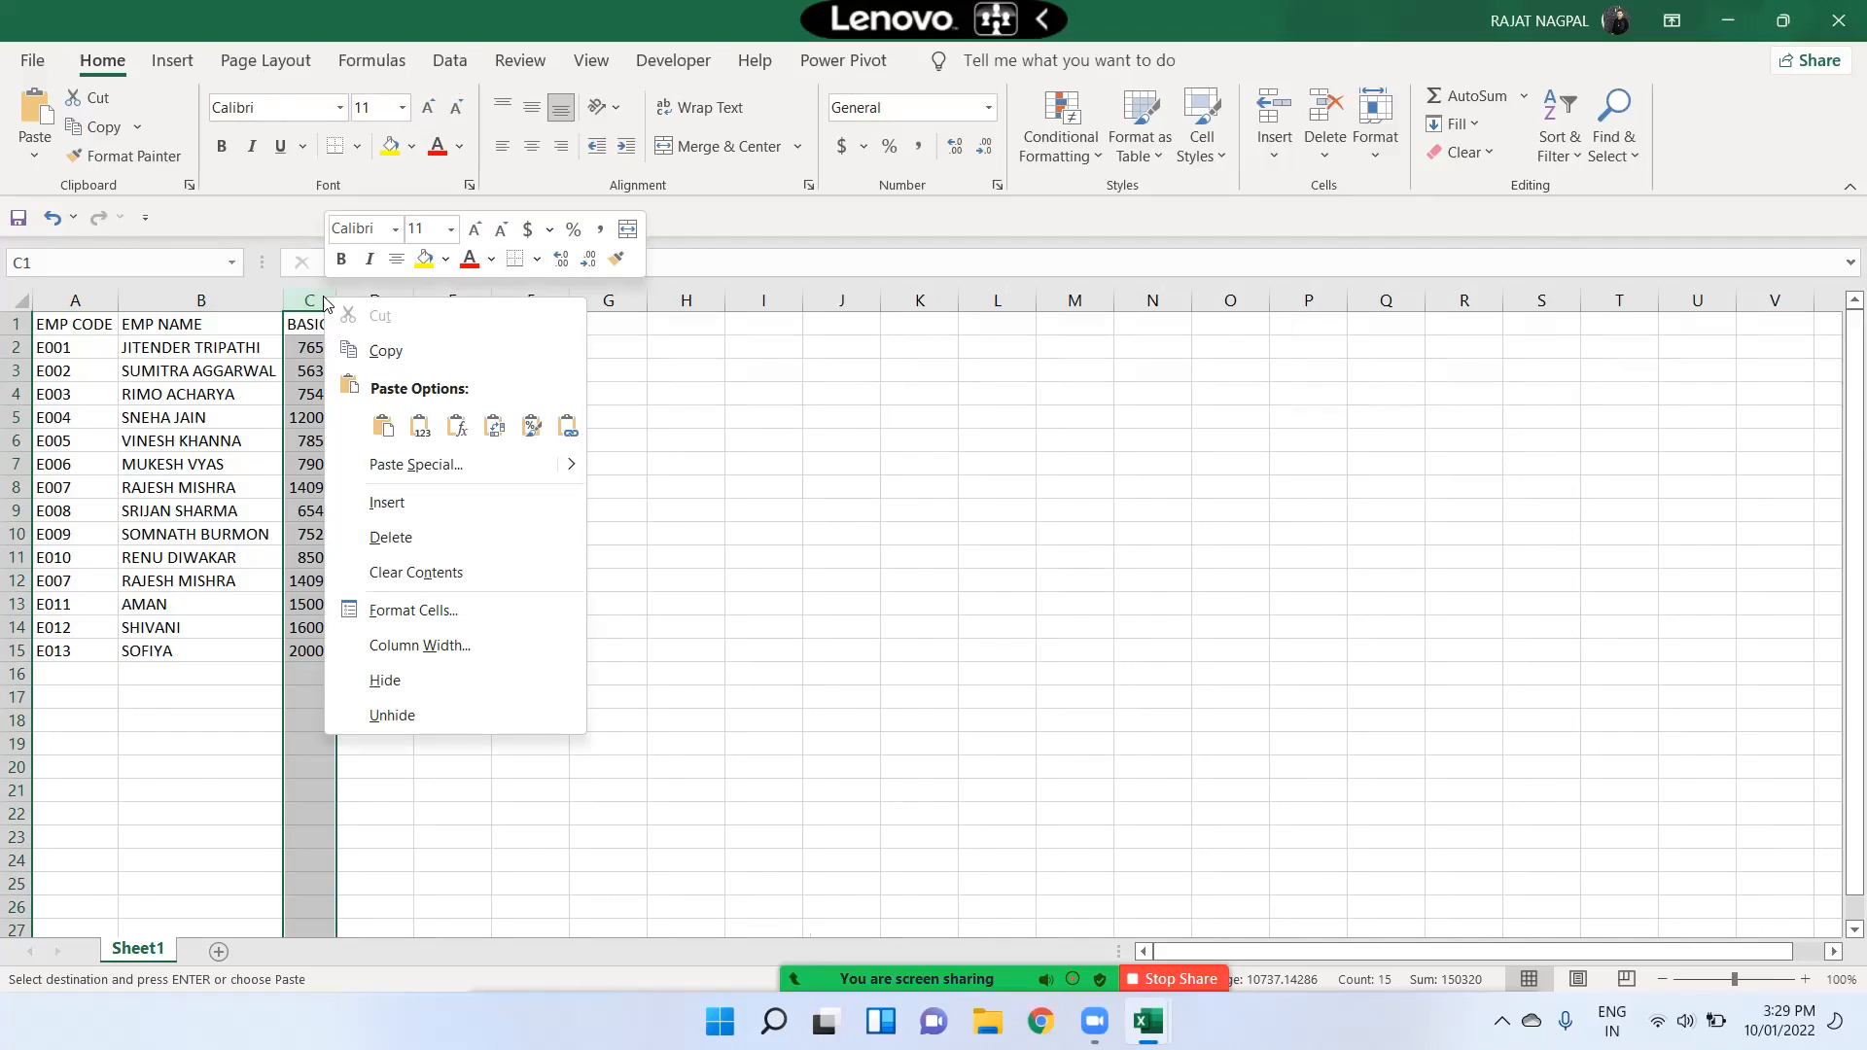
click(435, 503)
click(343, 333)
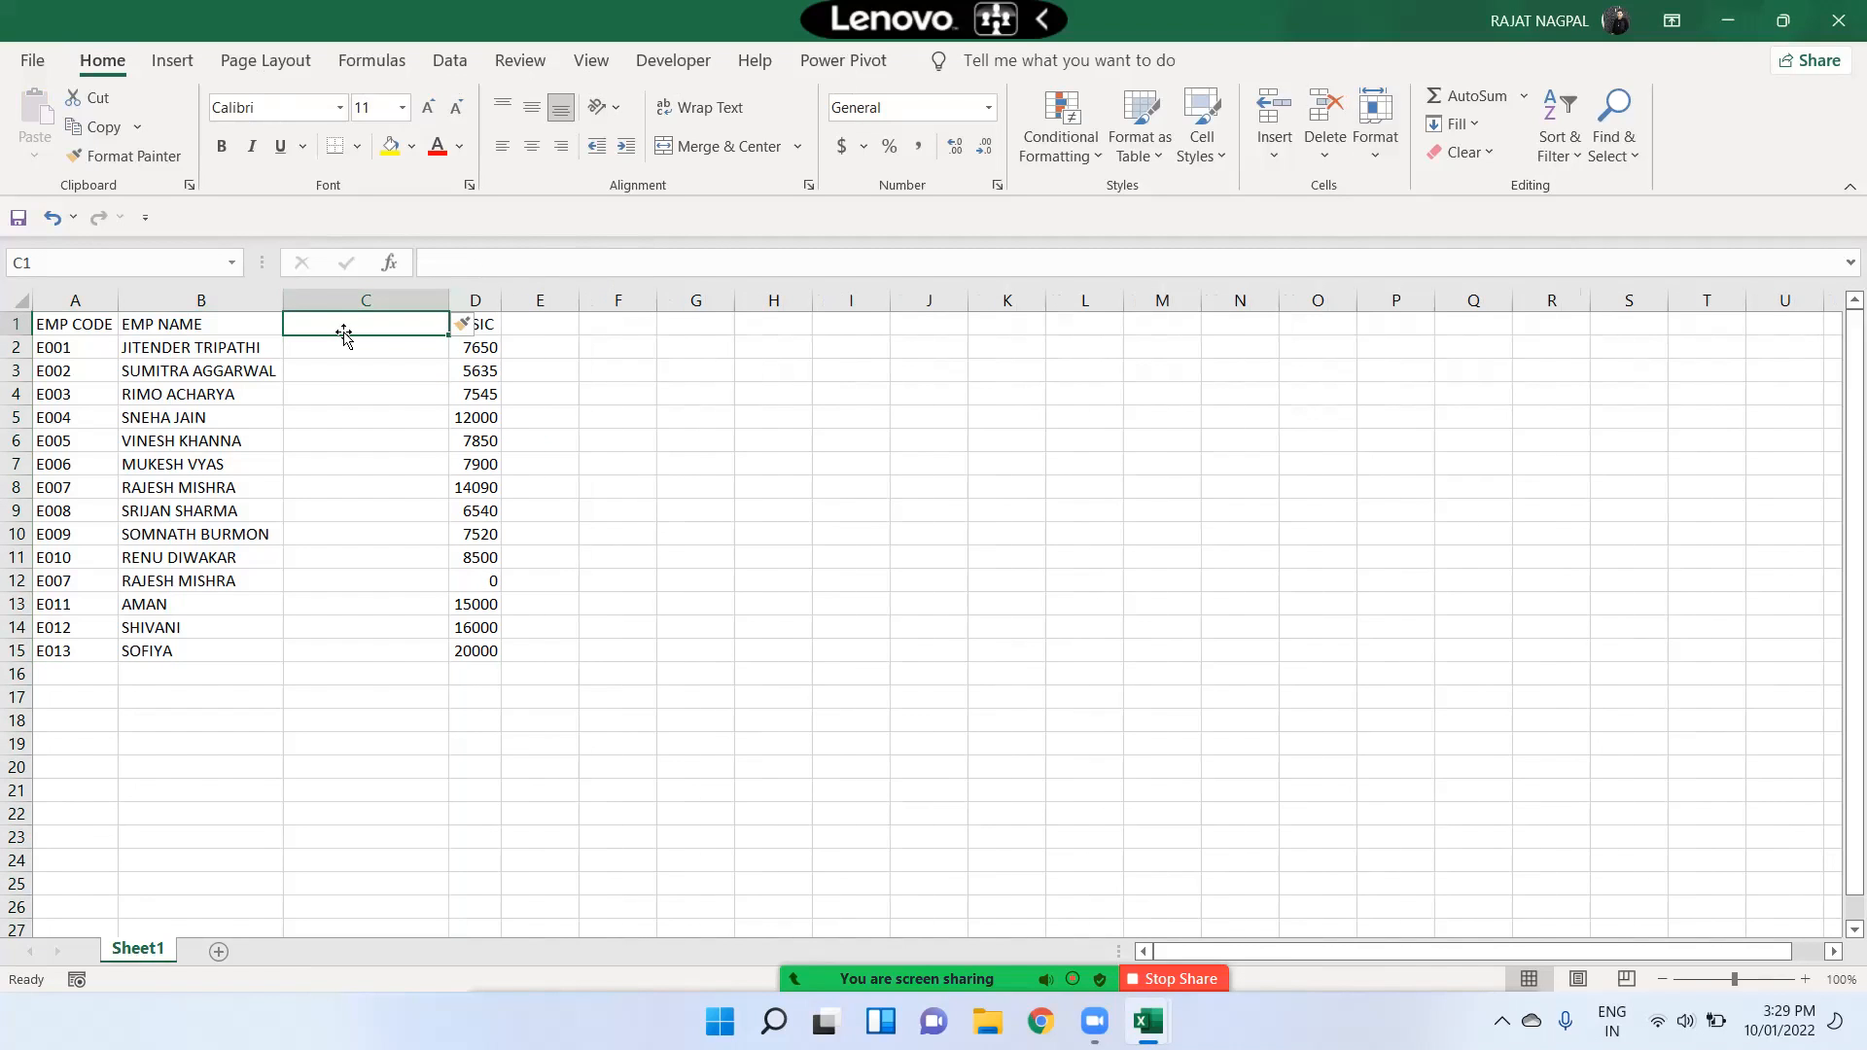
text(De)
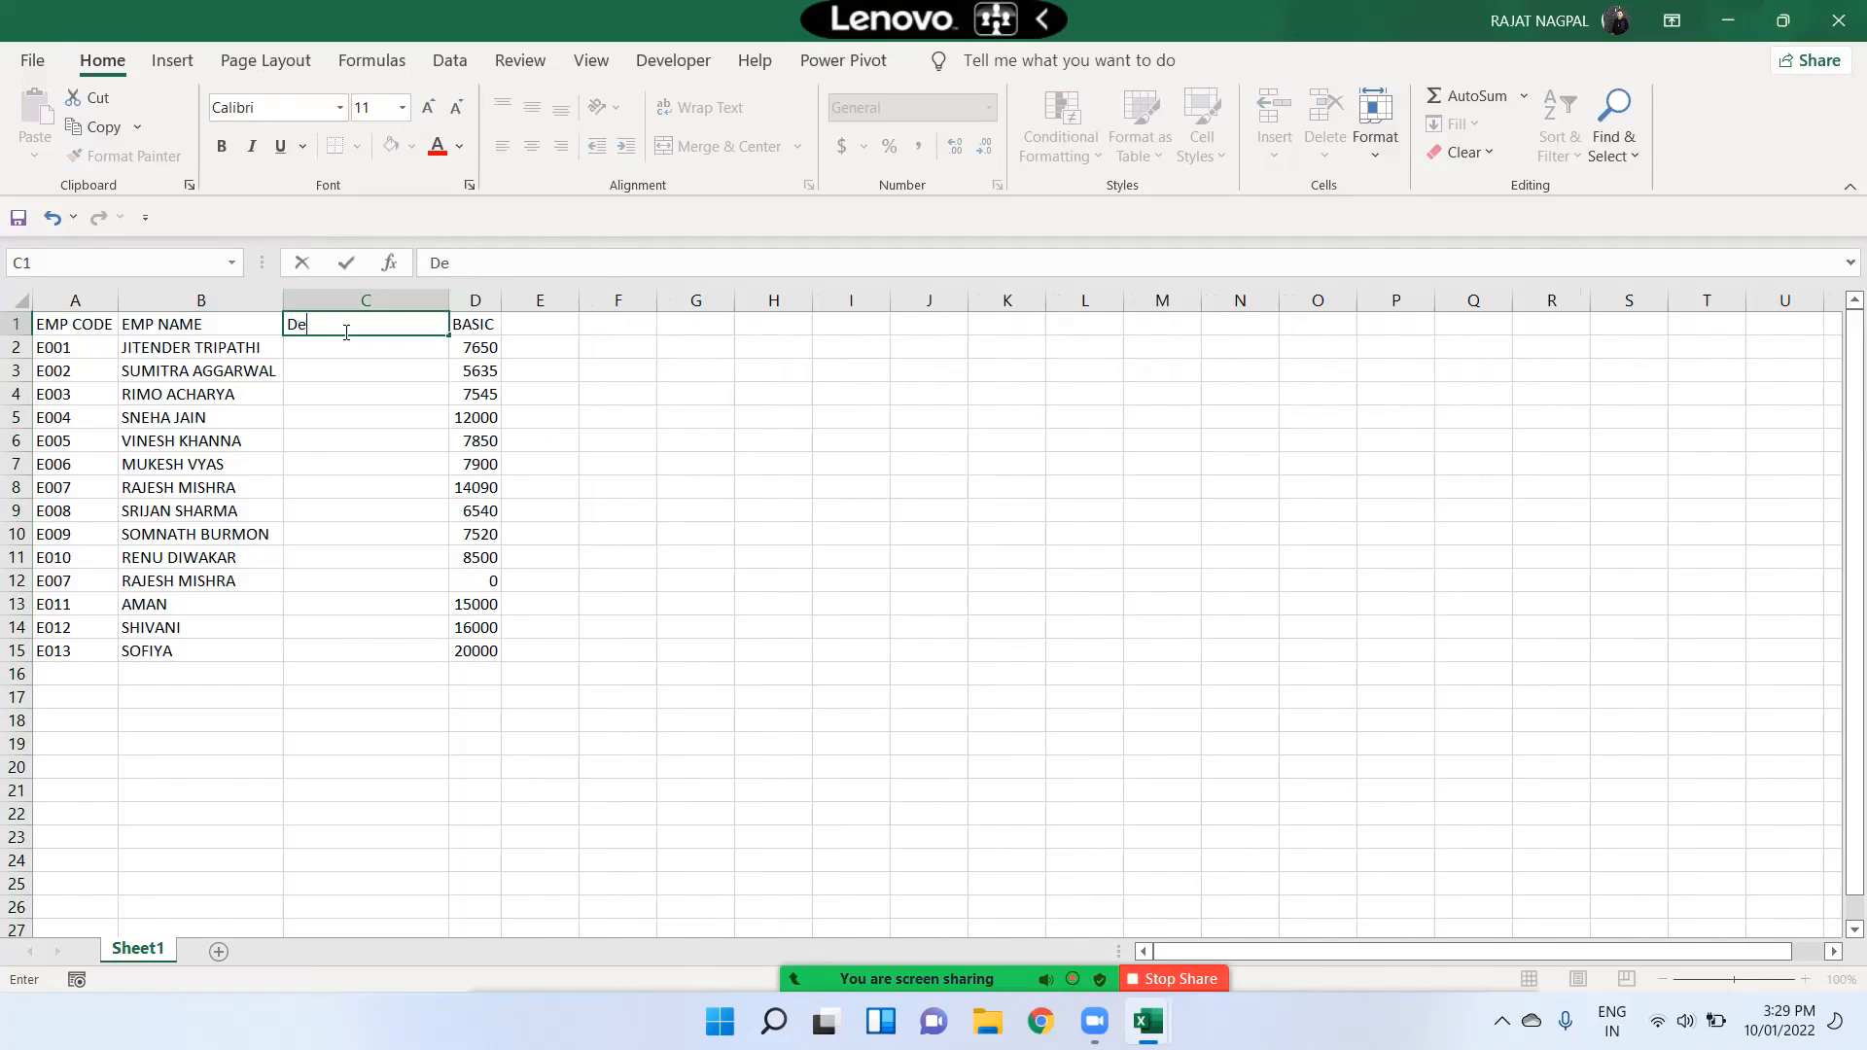
text(signation)
key(Return)
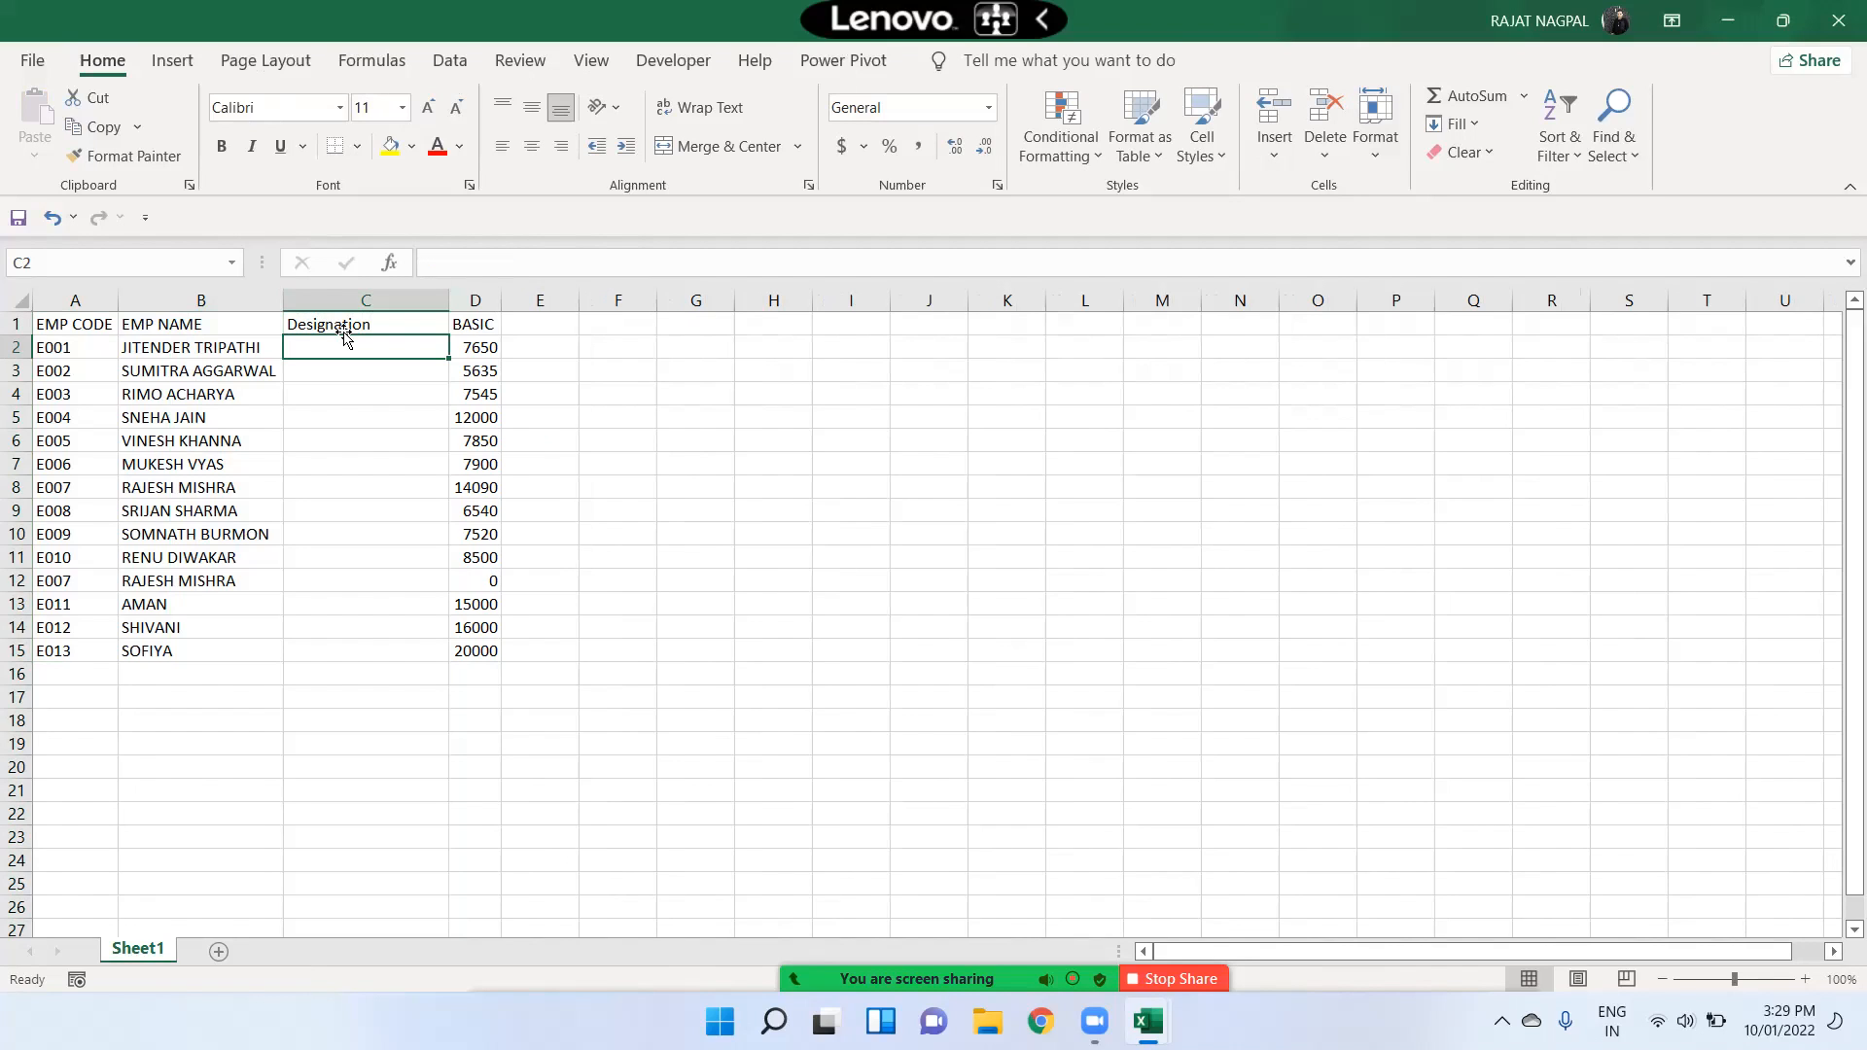
Fill C2:C6 with the designations Manager, Asste Manager, Manager, Asste Manager and Manager
text(Manager)
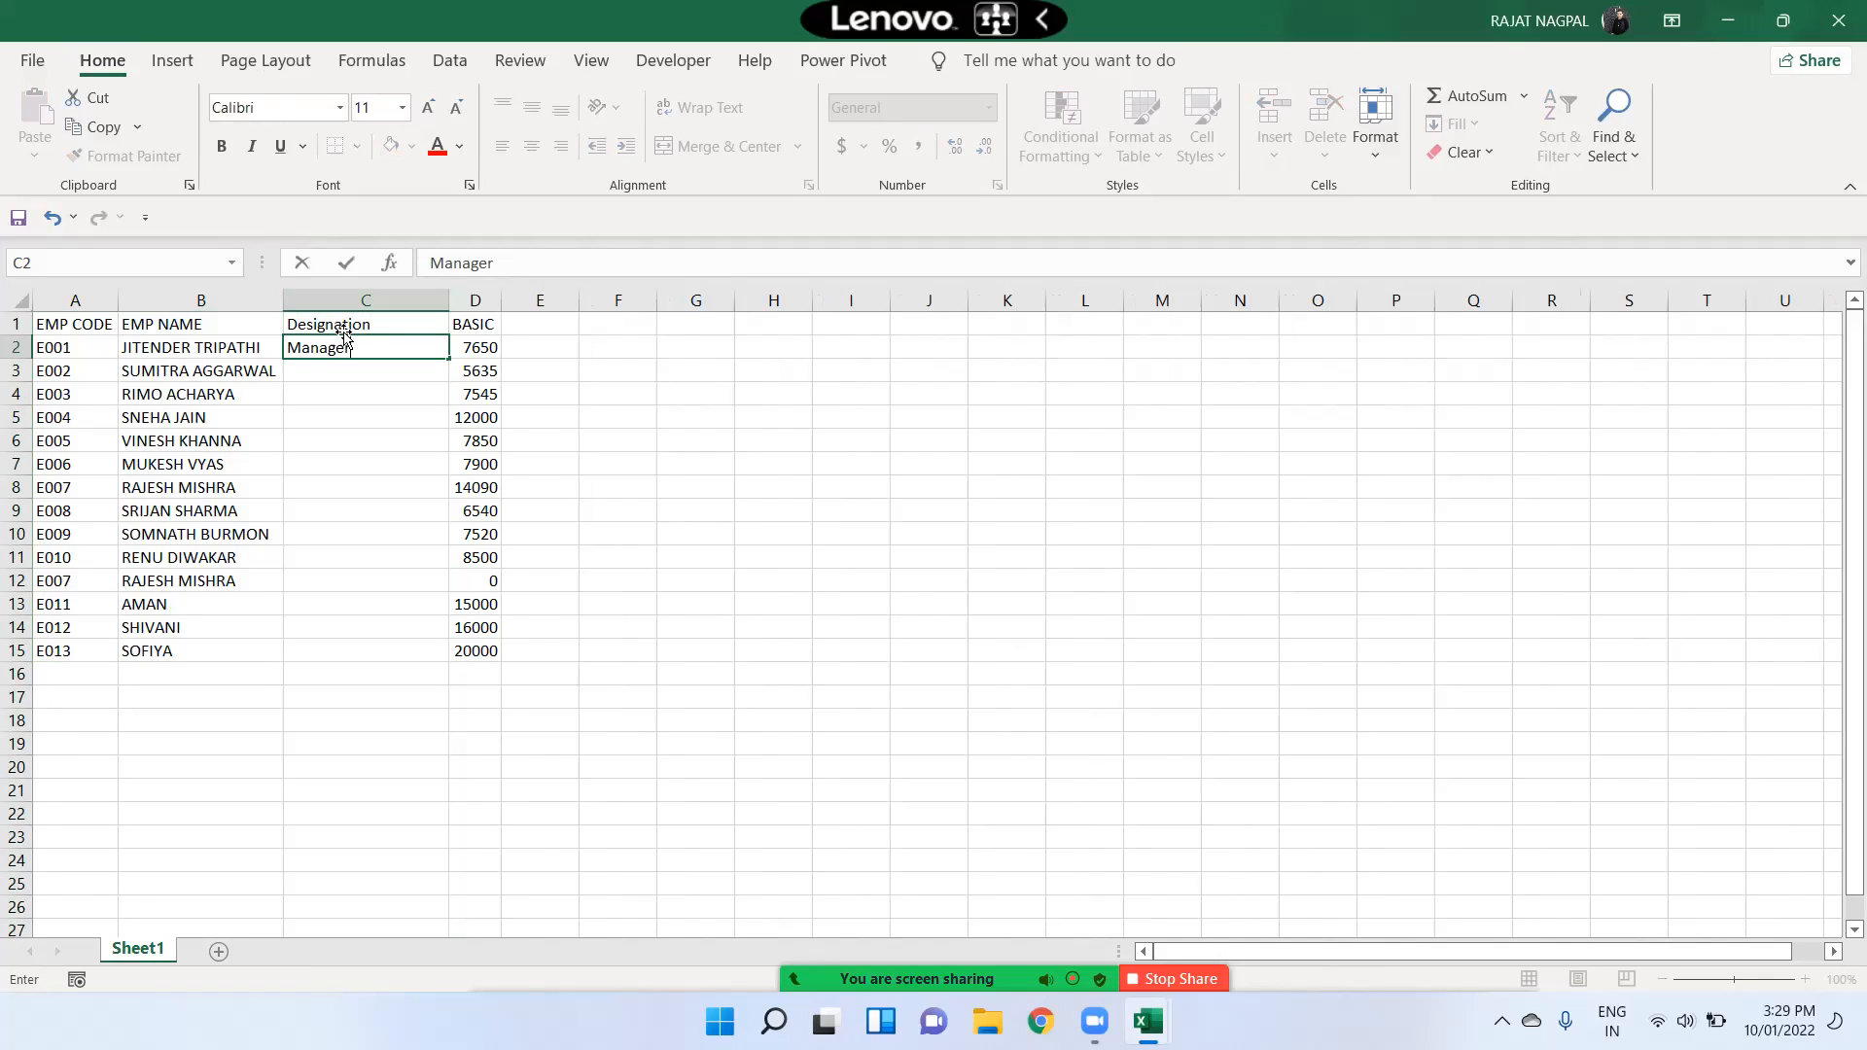
key(Return)
text(As)
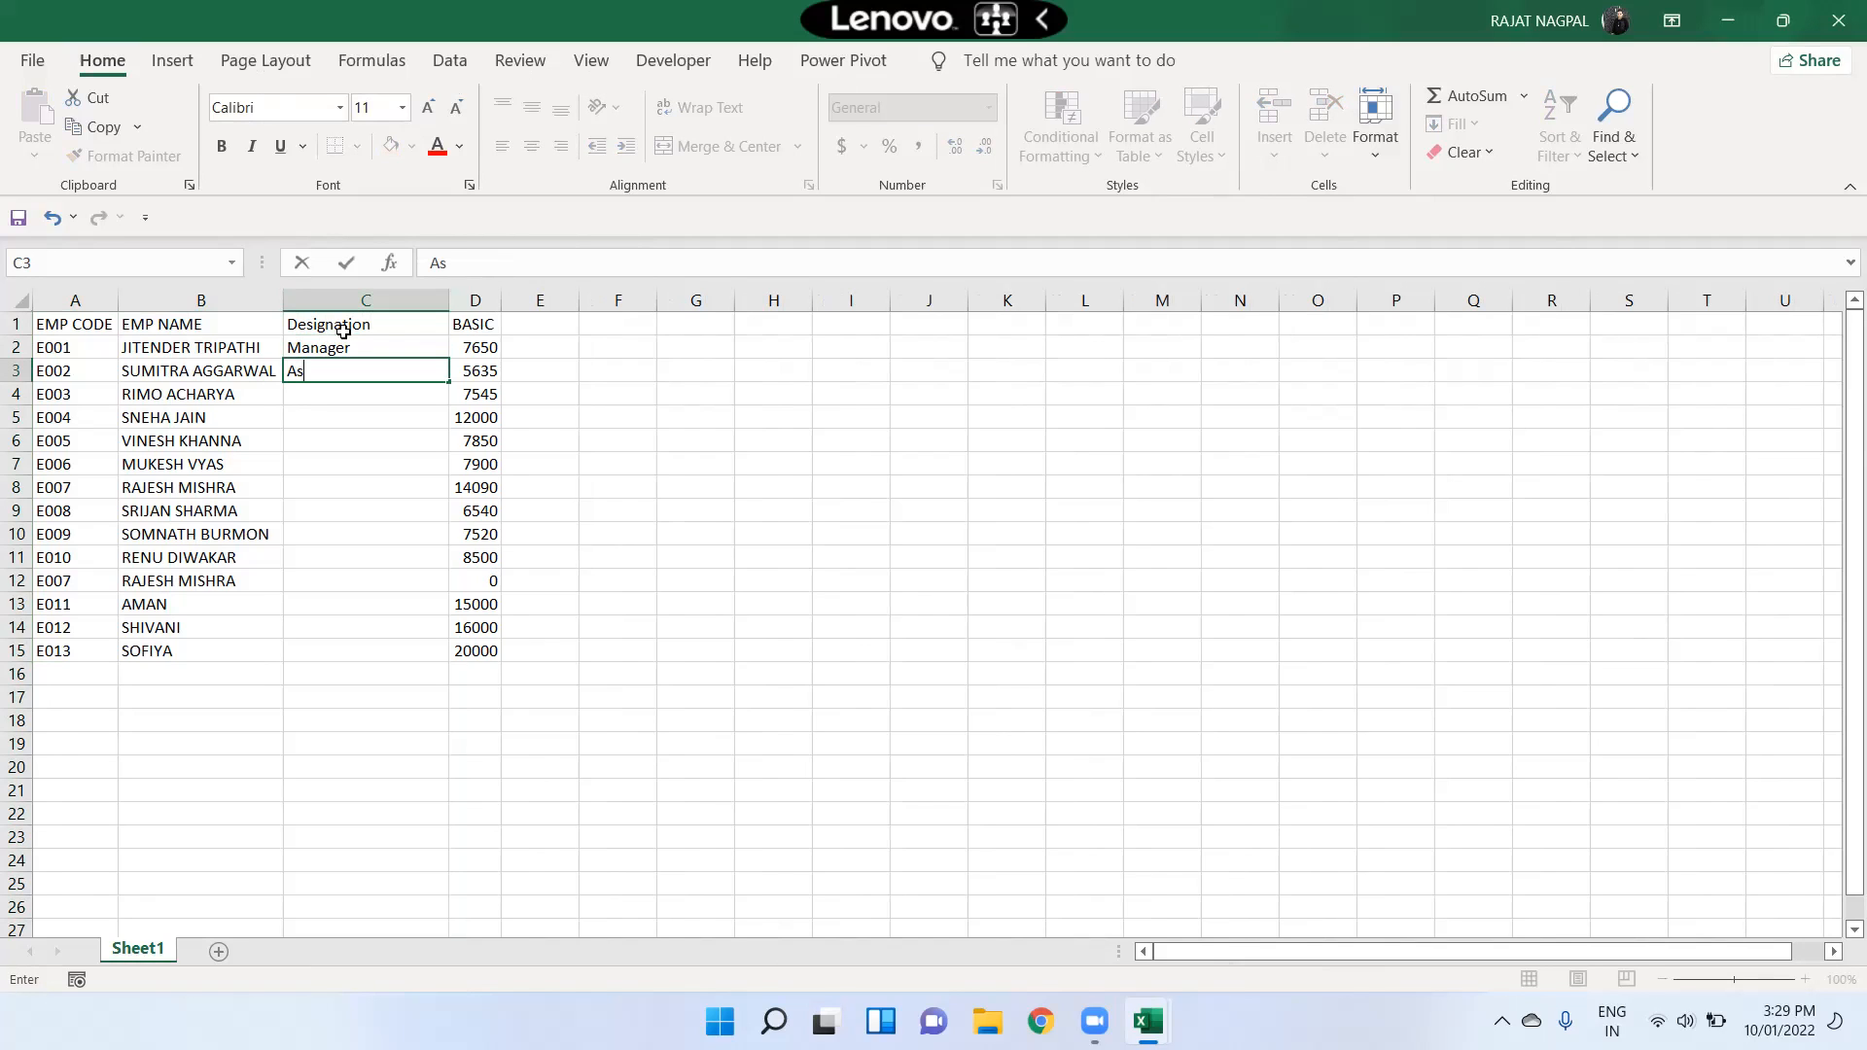
text(ste Manager)
key(Return)
text(Ma)
key(Return)
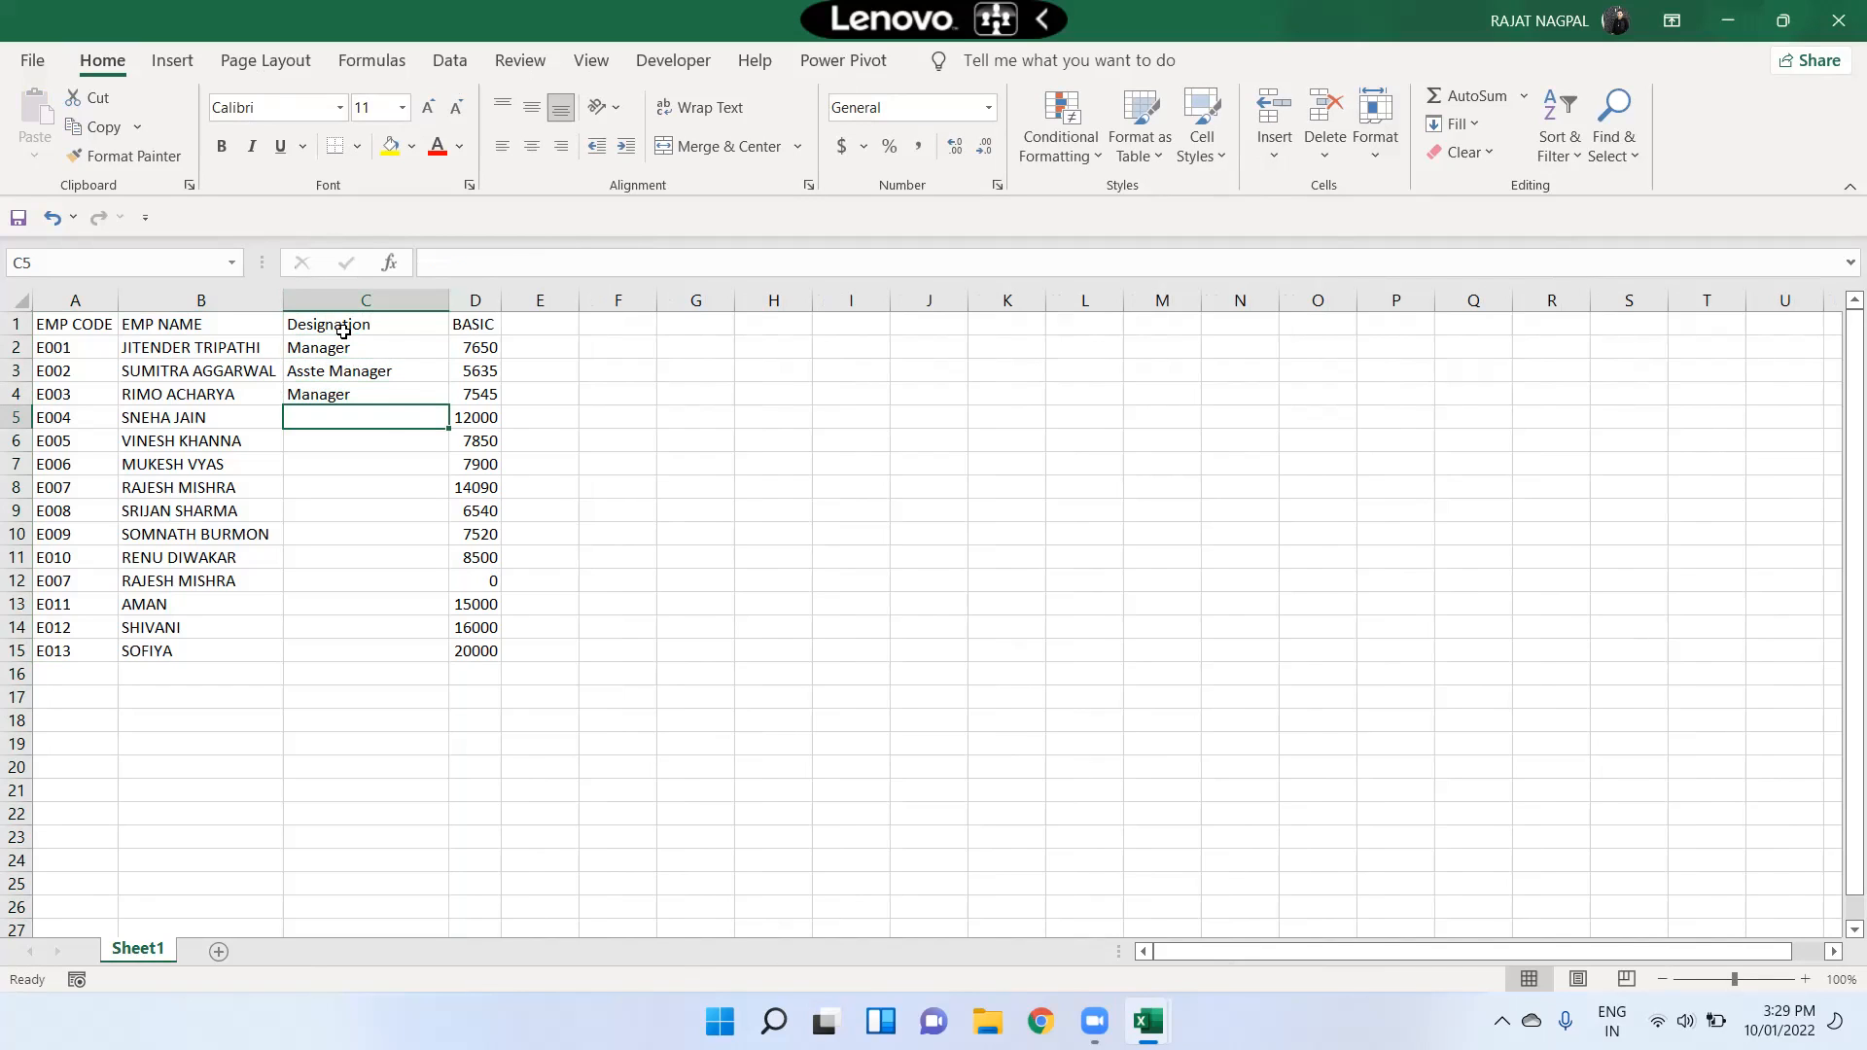
text(As)
key(Return)
text(Man)
key(Return)
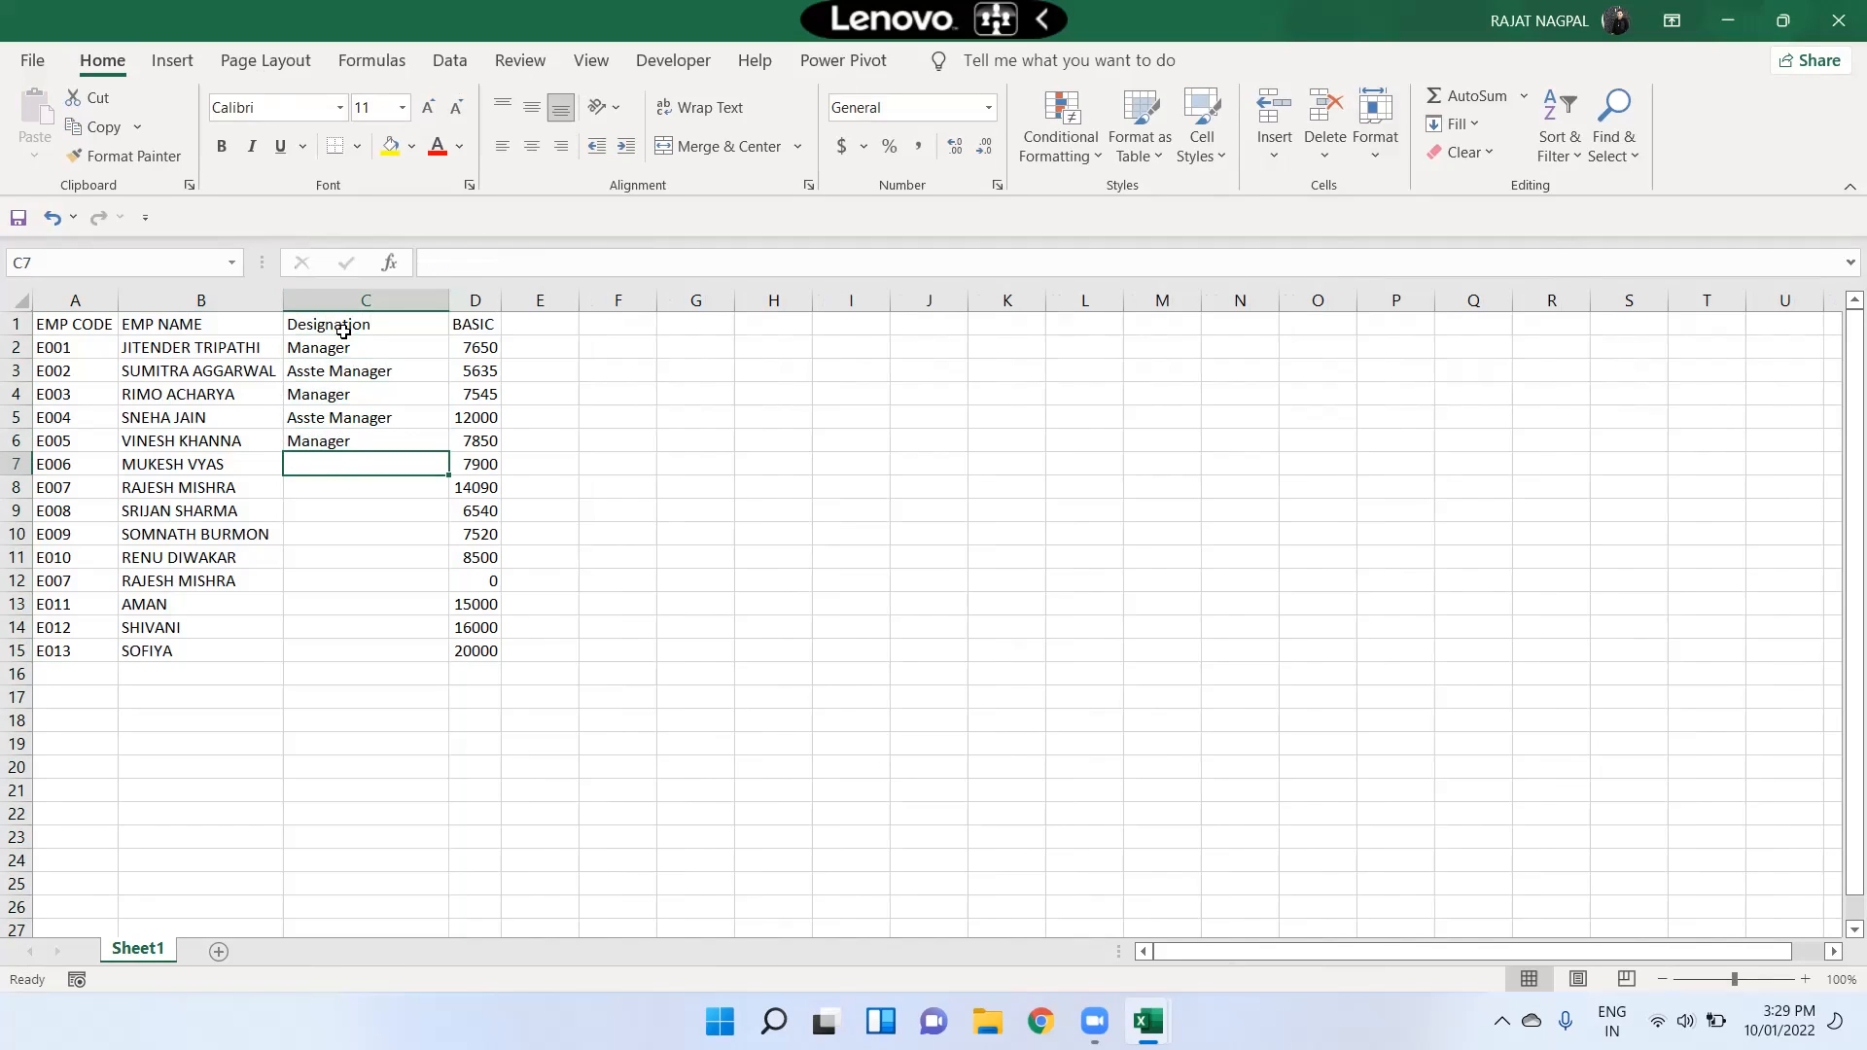
Fill C7:C10 with the designations Team Leader, Team Leader, Manager and Team Leader
text(Team LEader)
key(Return)
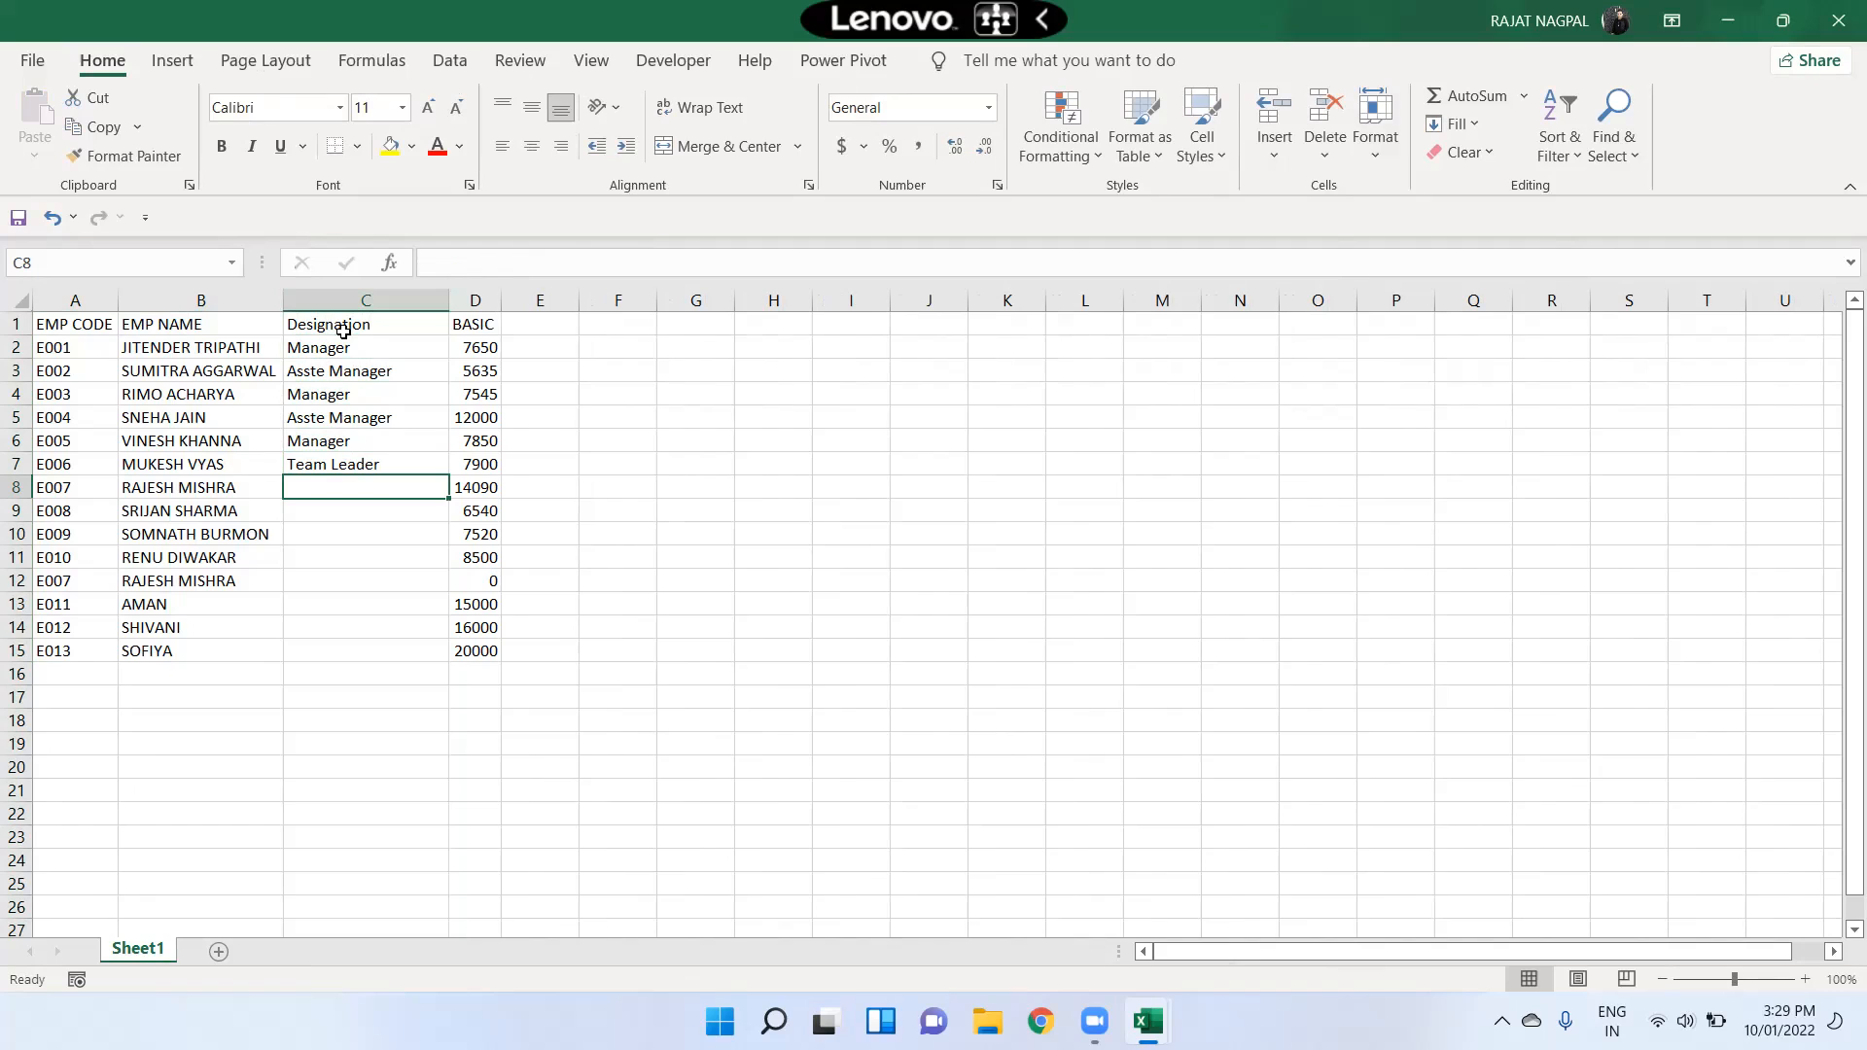
text(Team Leader)
key(Return)
text(m)
key(Return)
text(T)
key(Return)
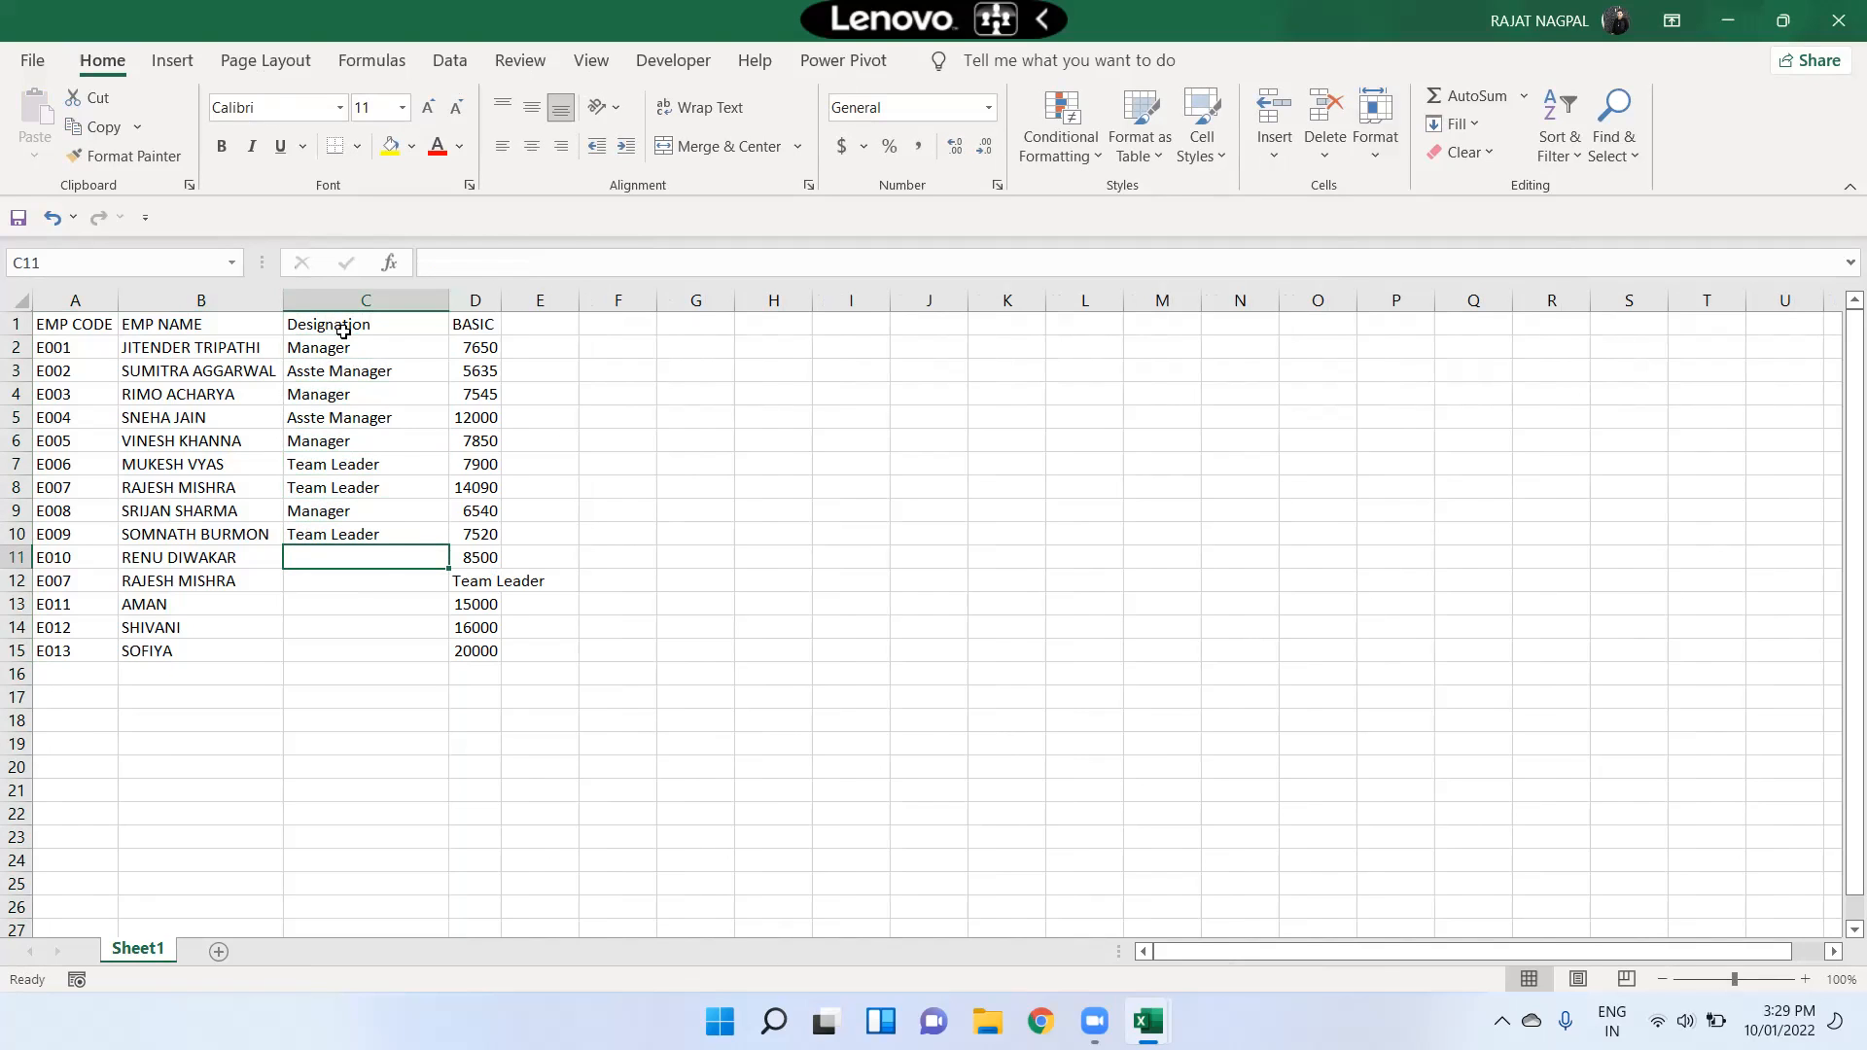
Fill C11:C15 with the designations Asste Manager, Team Leader, Manager, Team Leader and Asste Manager
text(As)
key(Return)
text(te)
key(Return)
text(m)
key(Return)
text(t)
key(Return)
text(anager)
key(Return)
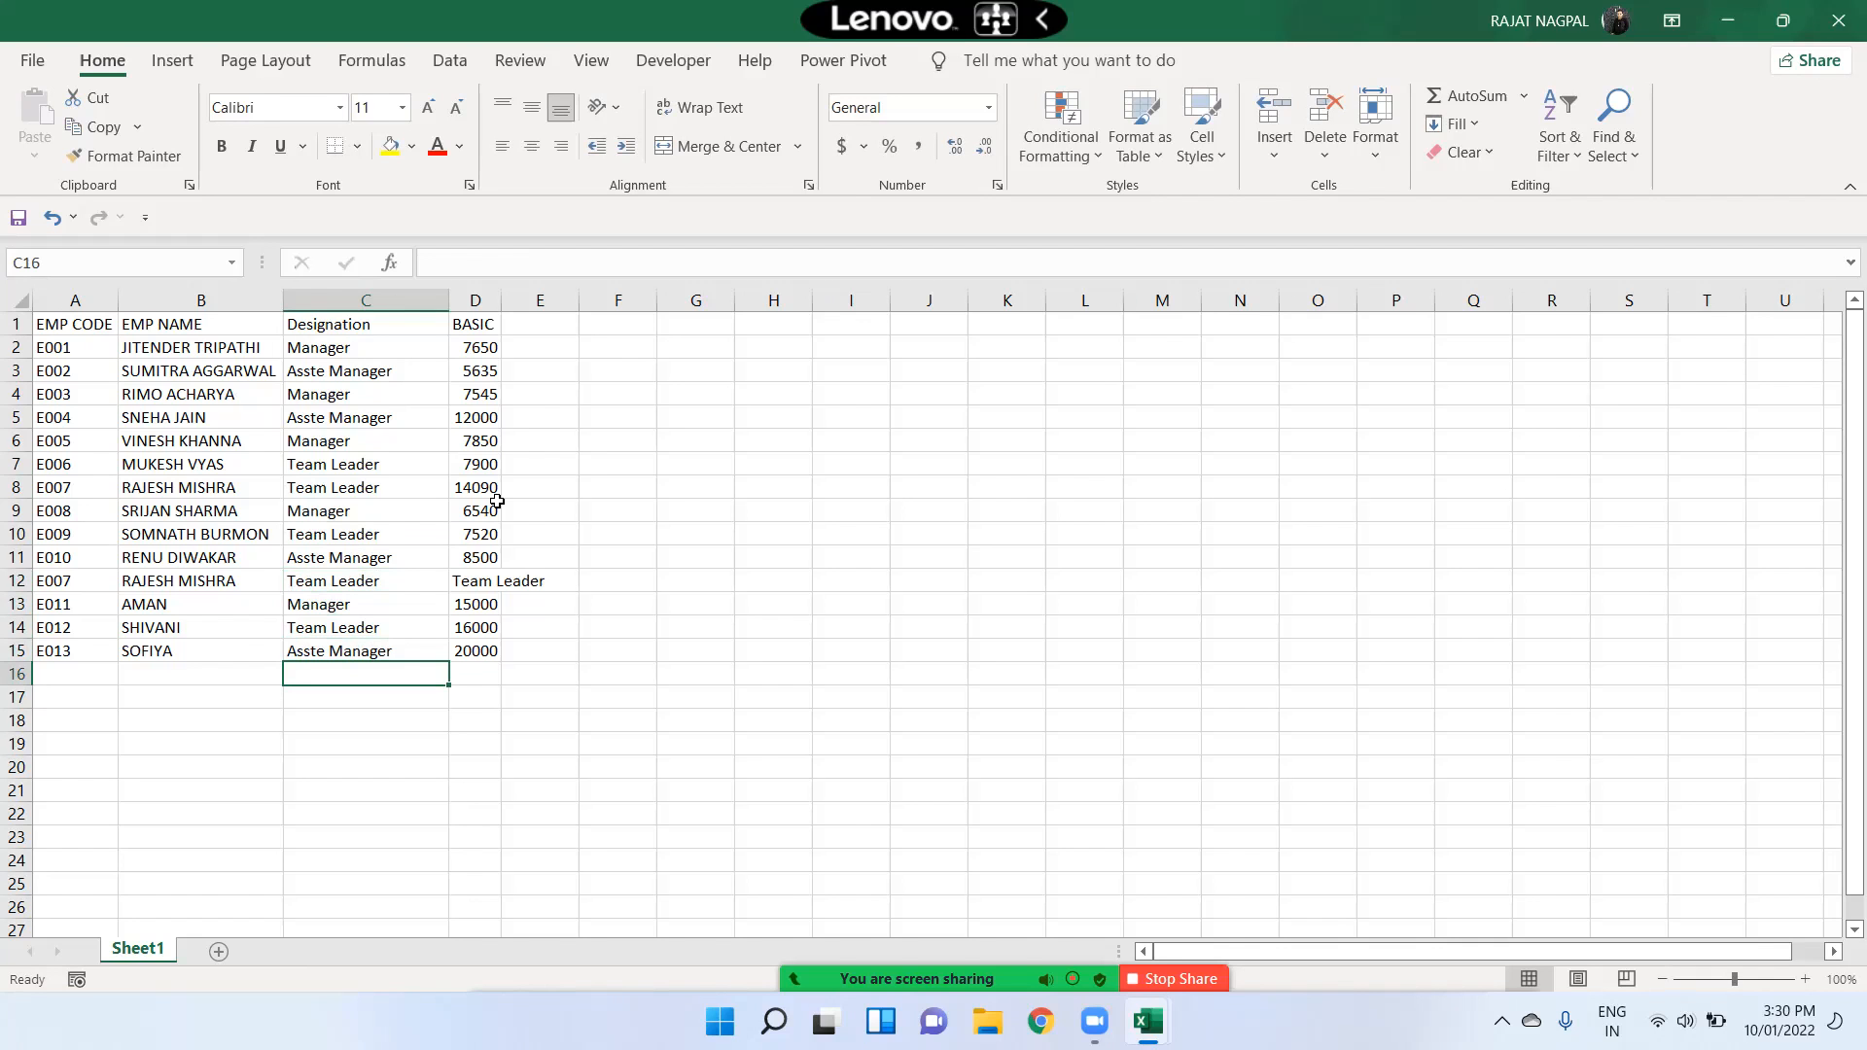
AutoFit the BASIC column and replace the formula in D12 with 9500
ctrl+scroll(497, 501, up, 5)
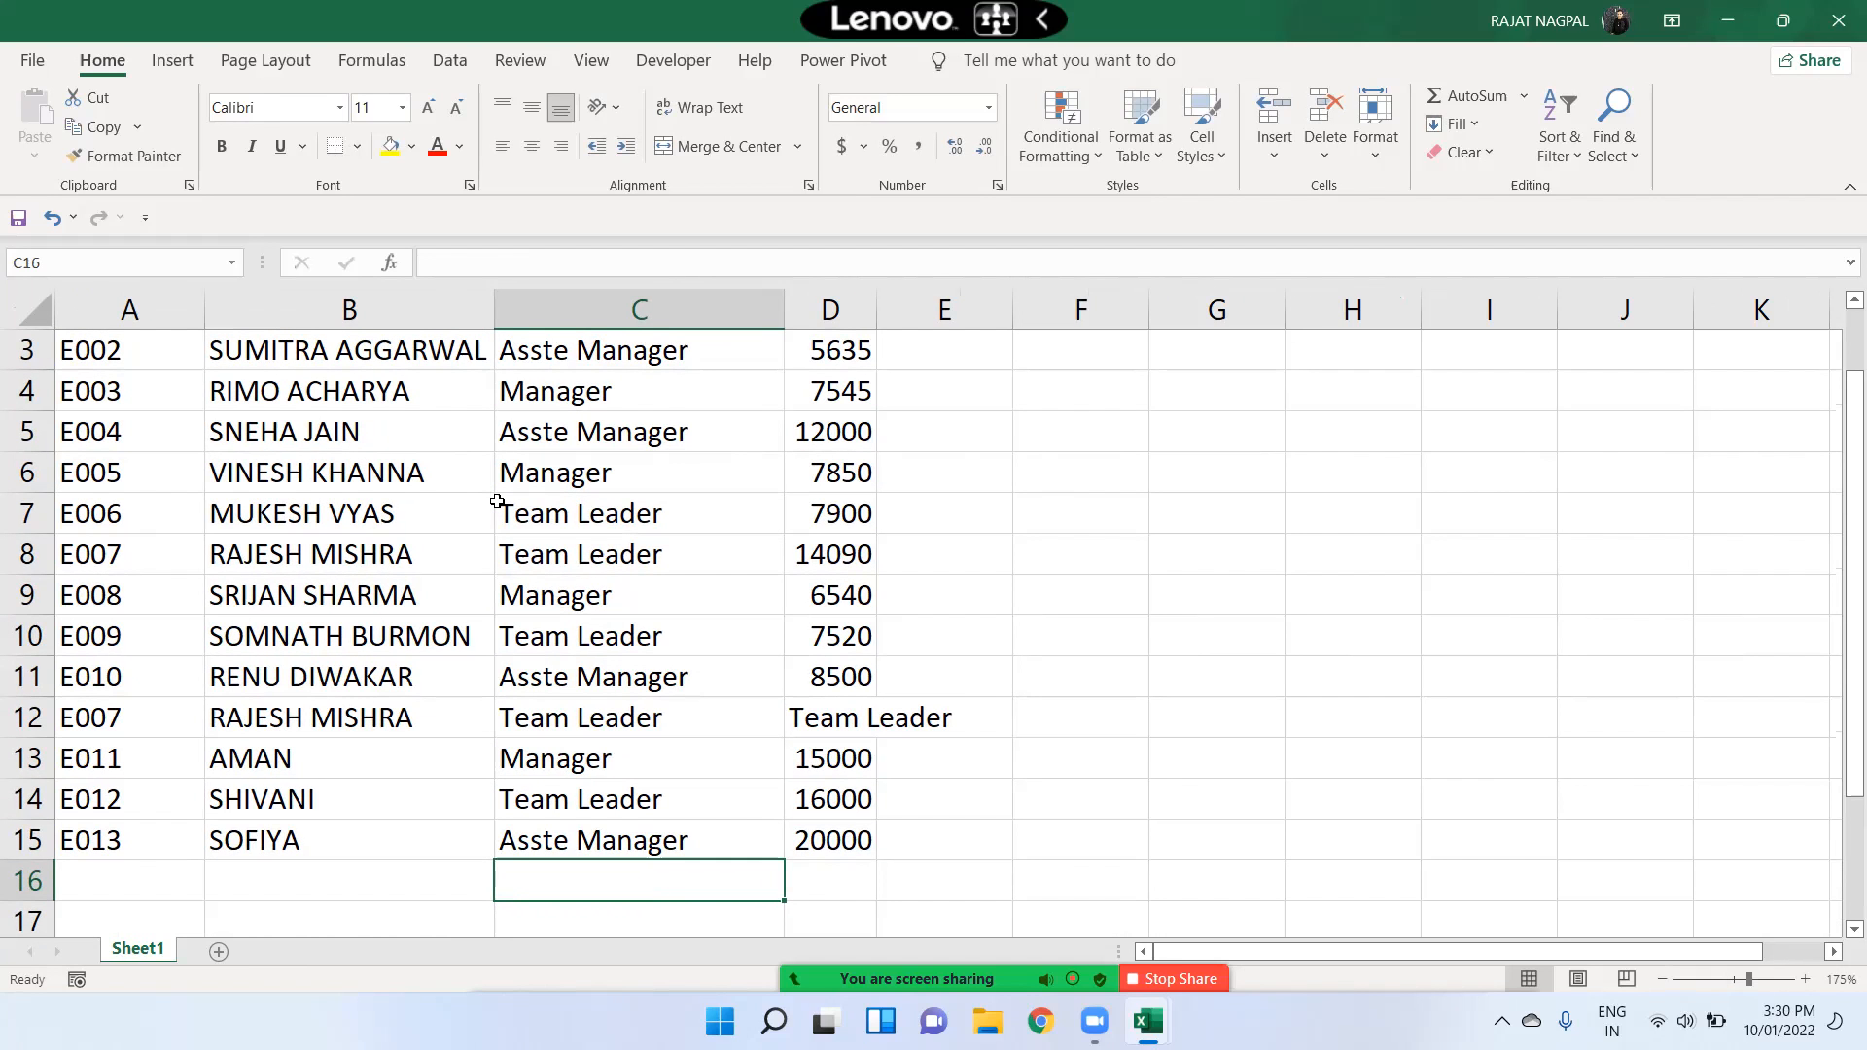
double_click(877, 306)
click(861, 720)
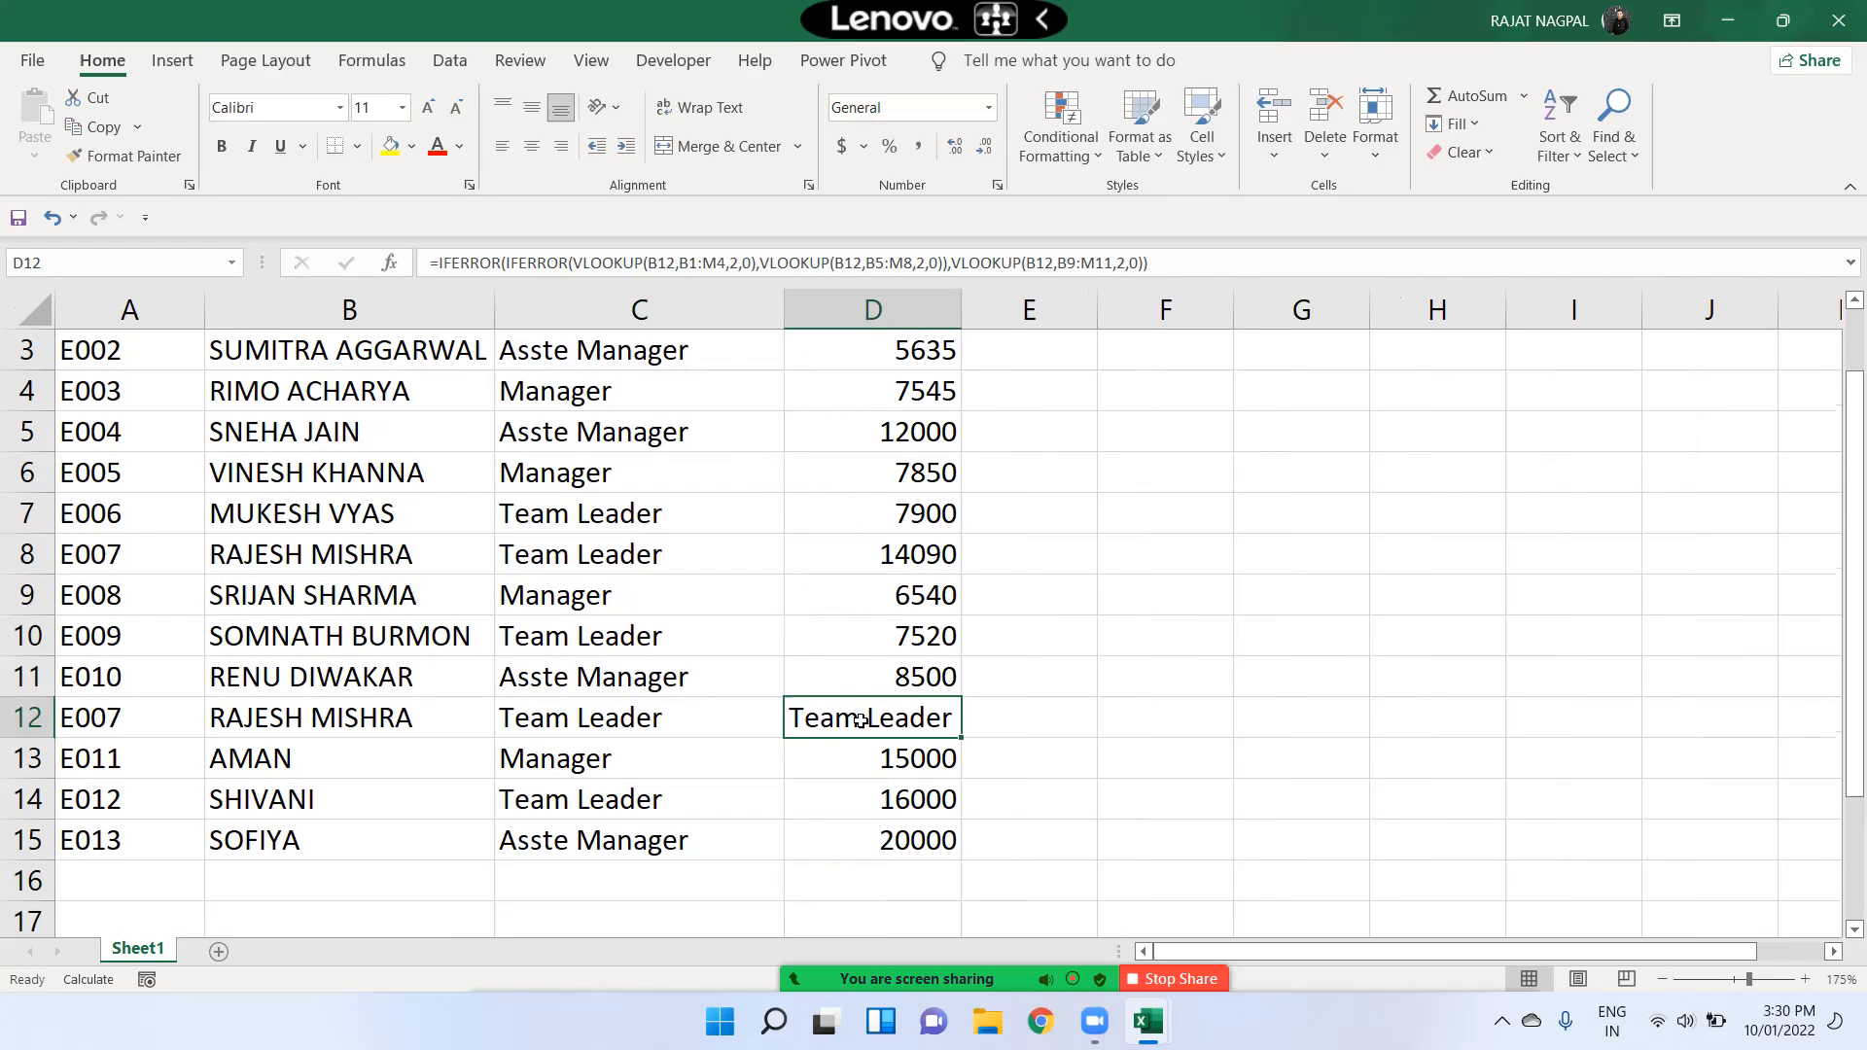
text(9500)
key(Return)
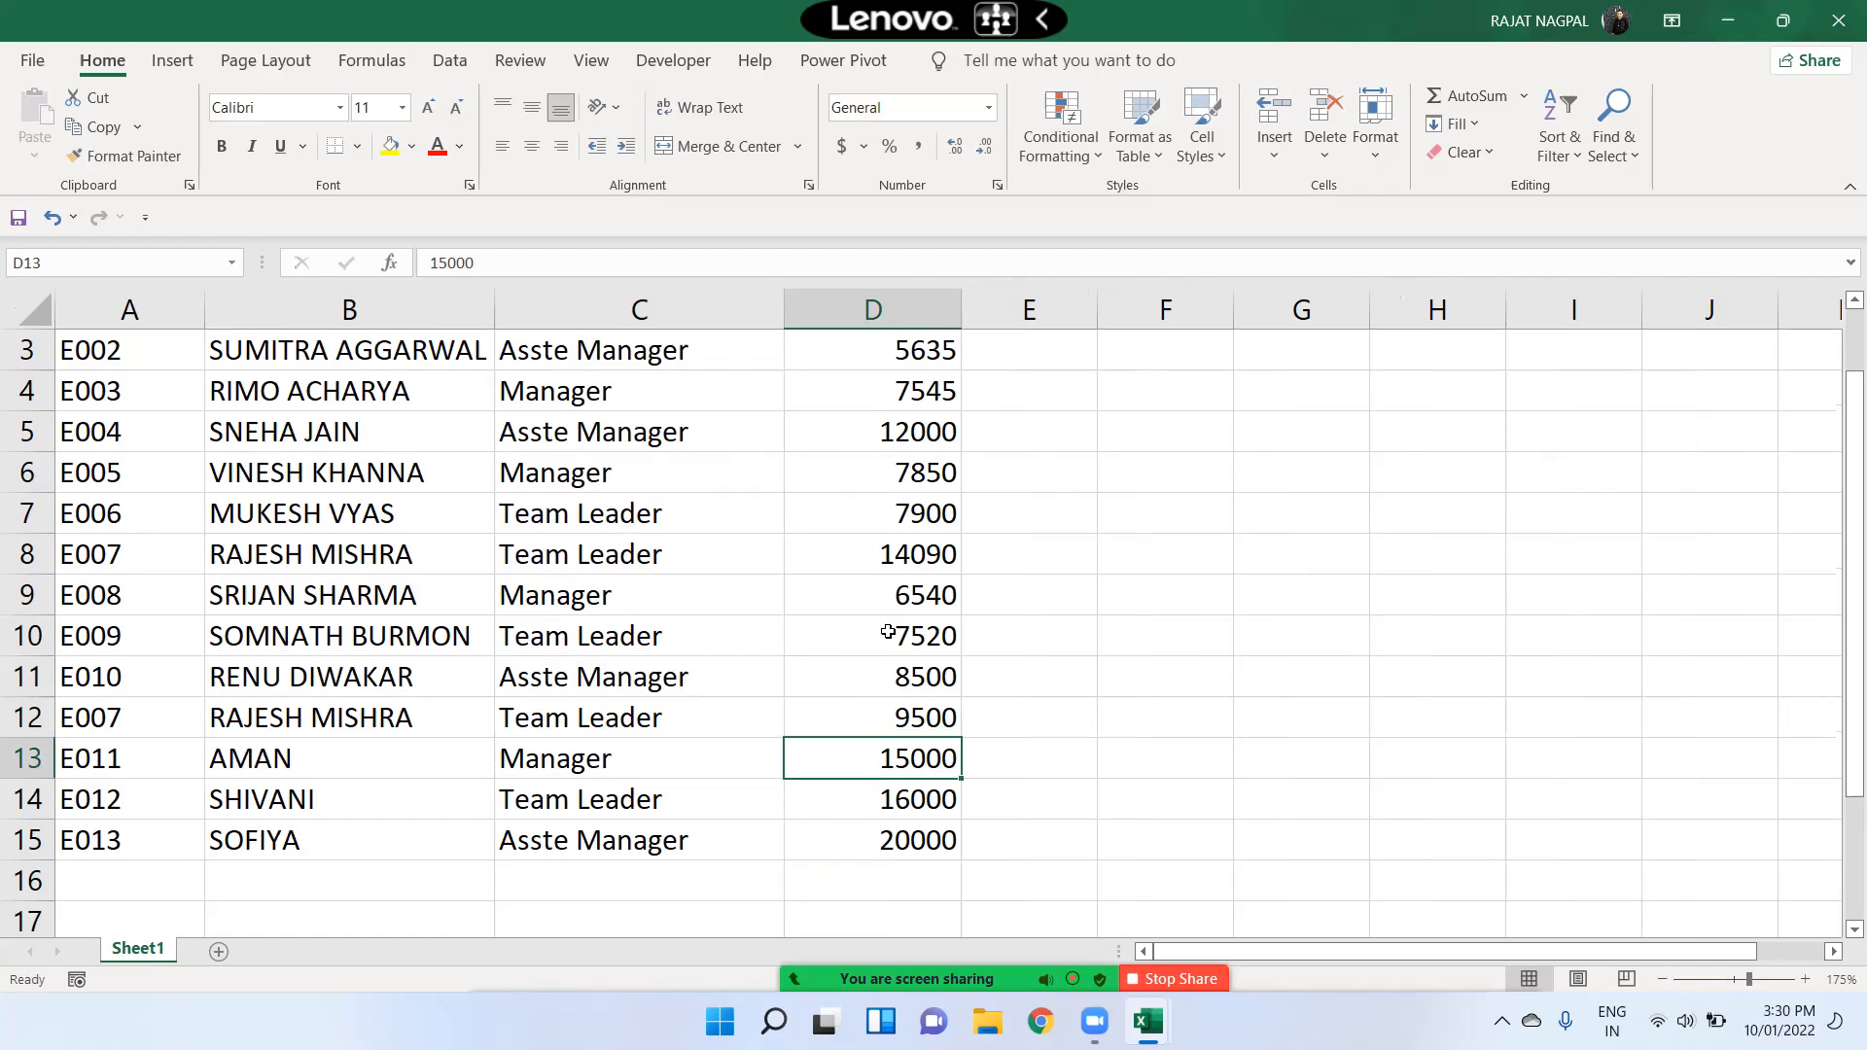
Return to the header row of the table and widen the EMP NAME column slightly
key(Up)
key(Up)
key(Up)
key(Up)
key(Up)
key(Up)
key(Up)
key(Up)
key(Up)
key(Up)
key(Up)
key(Up)
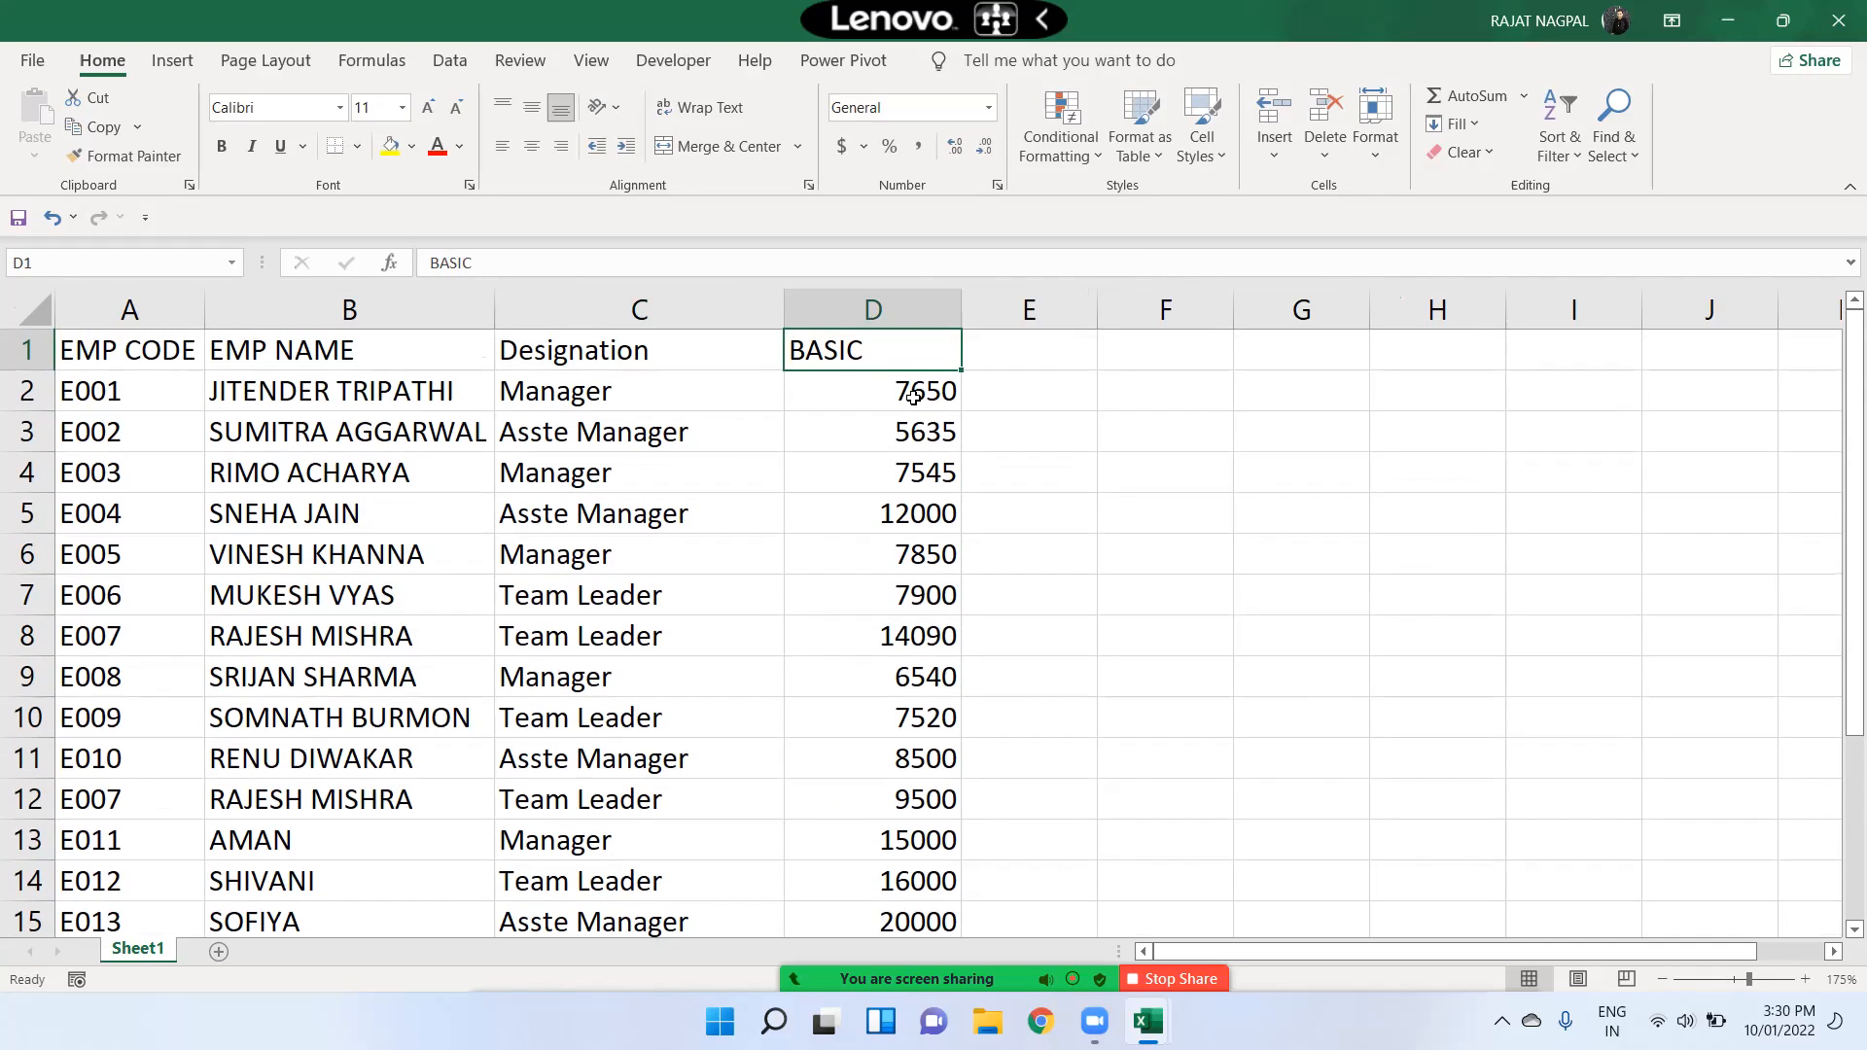
key(Right)
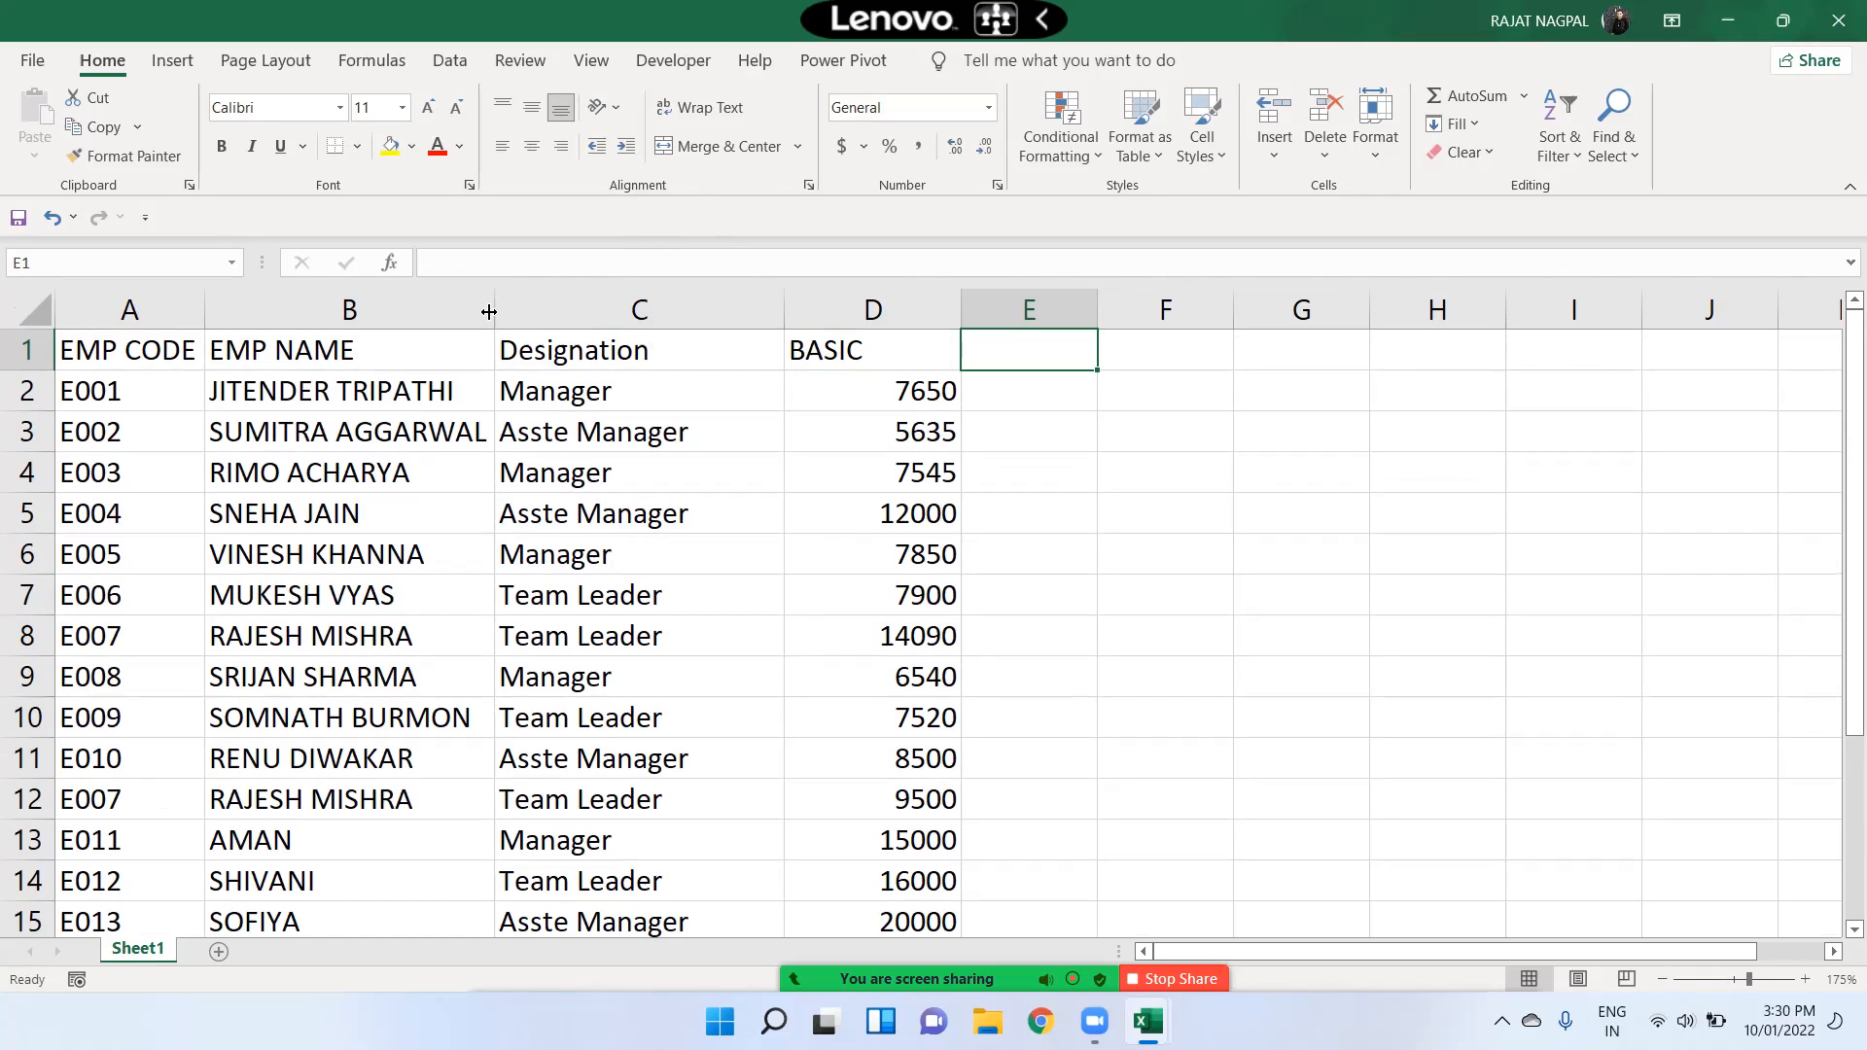
drag(490, 311, 542, 311)
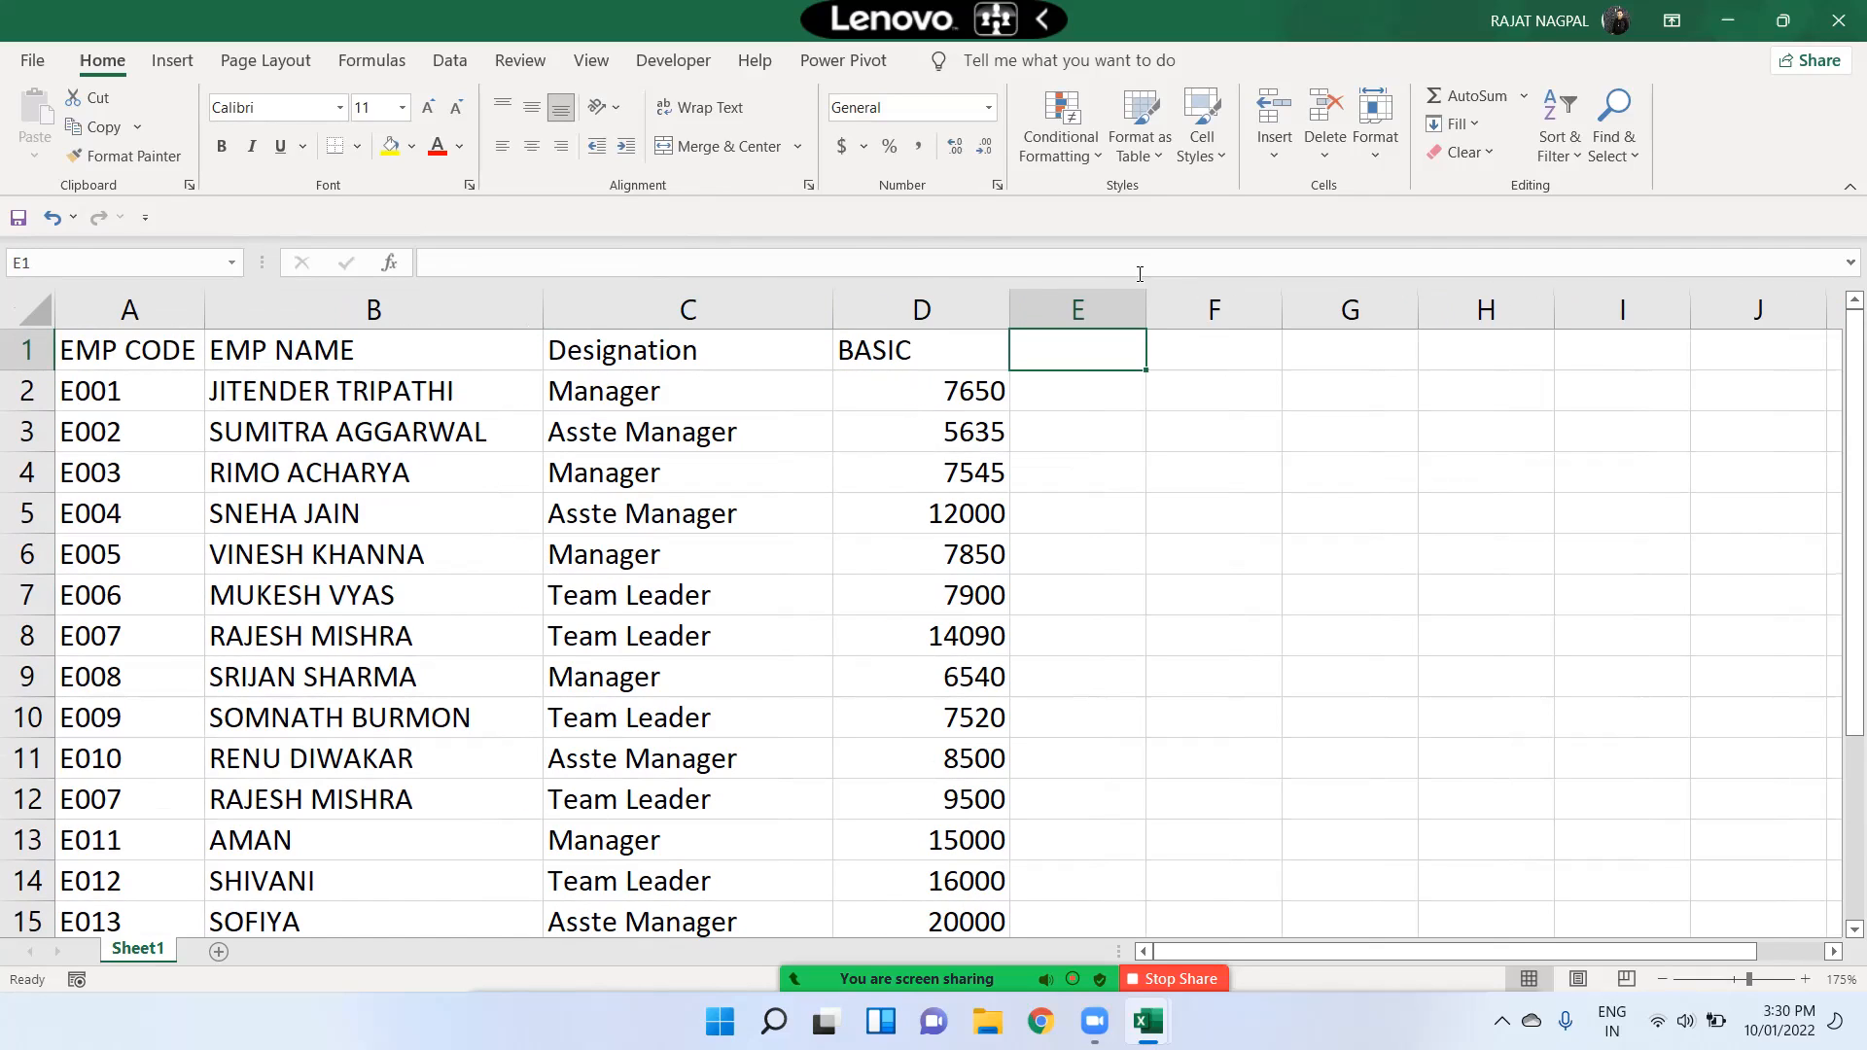
click(1560, 136)
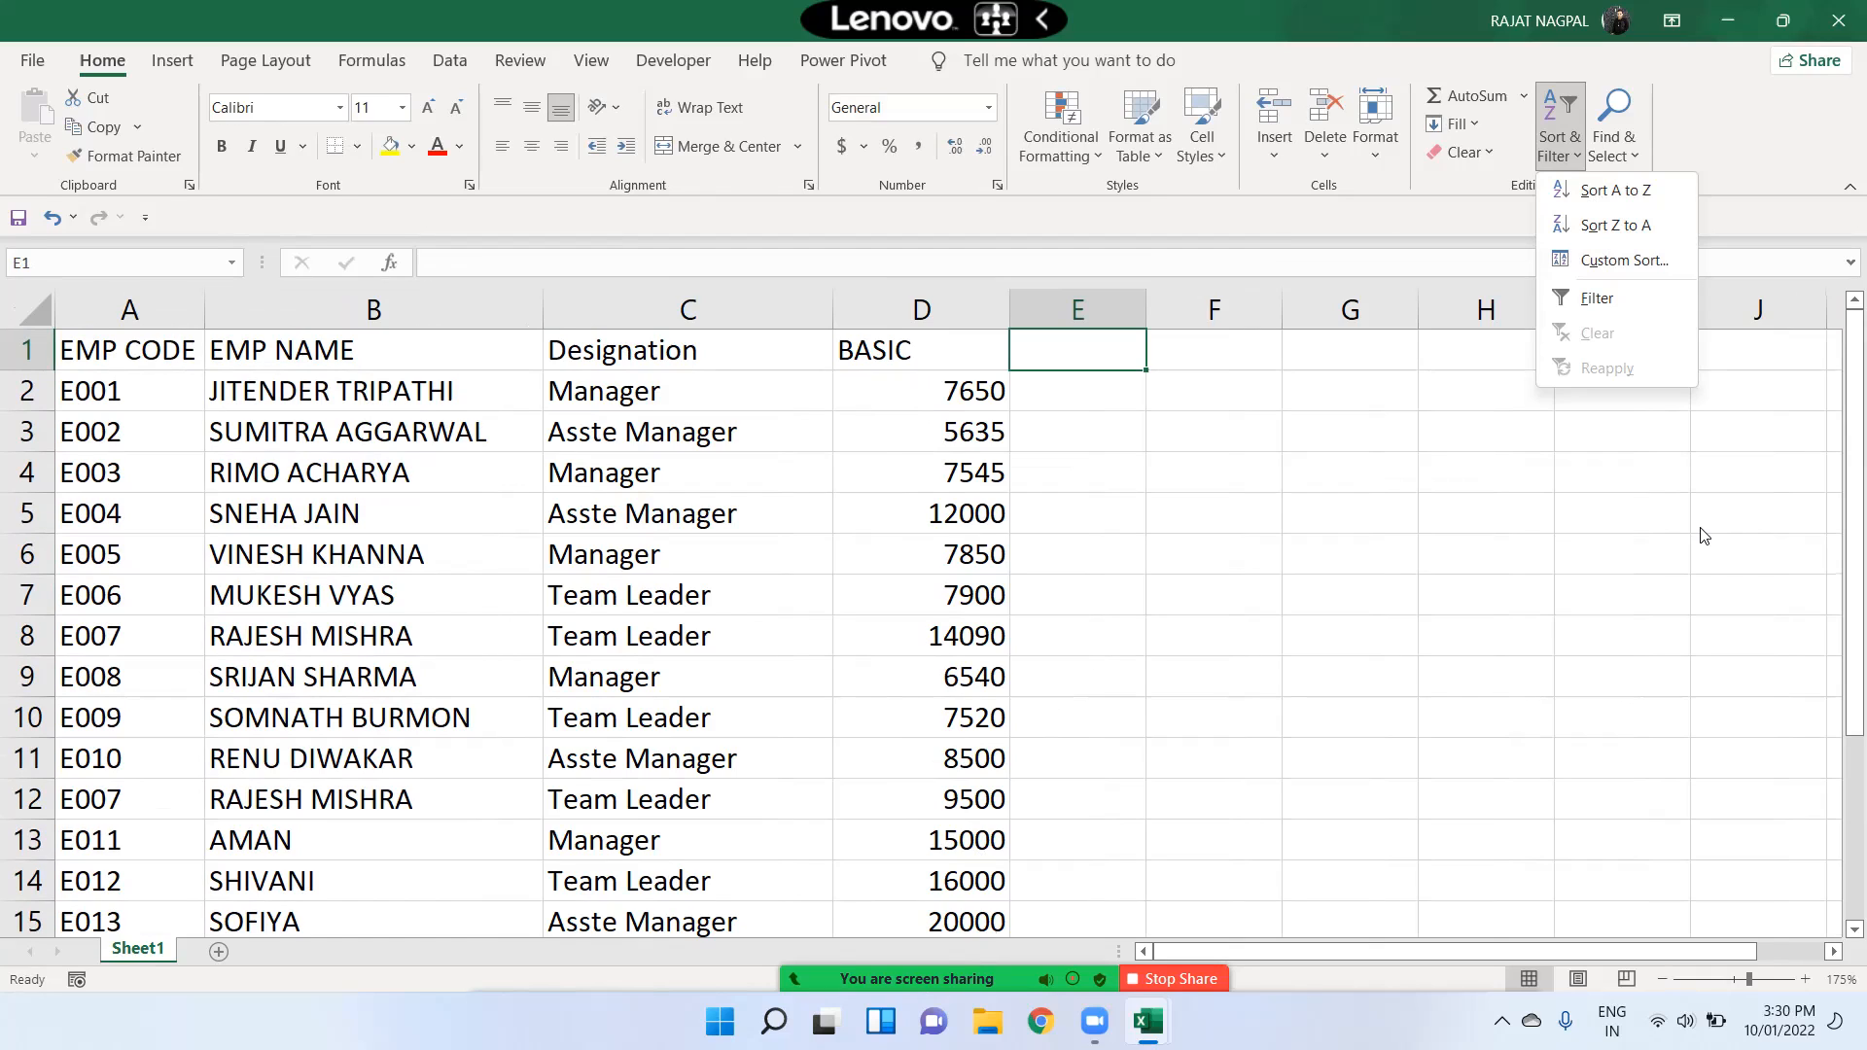
click(1838, 461)
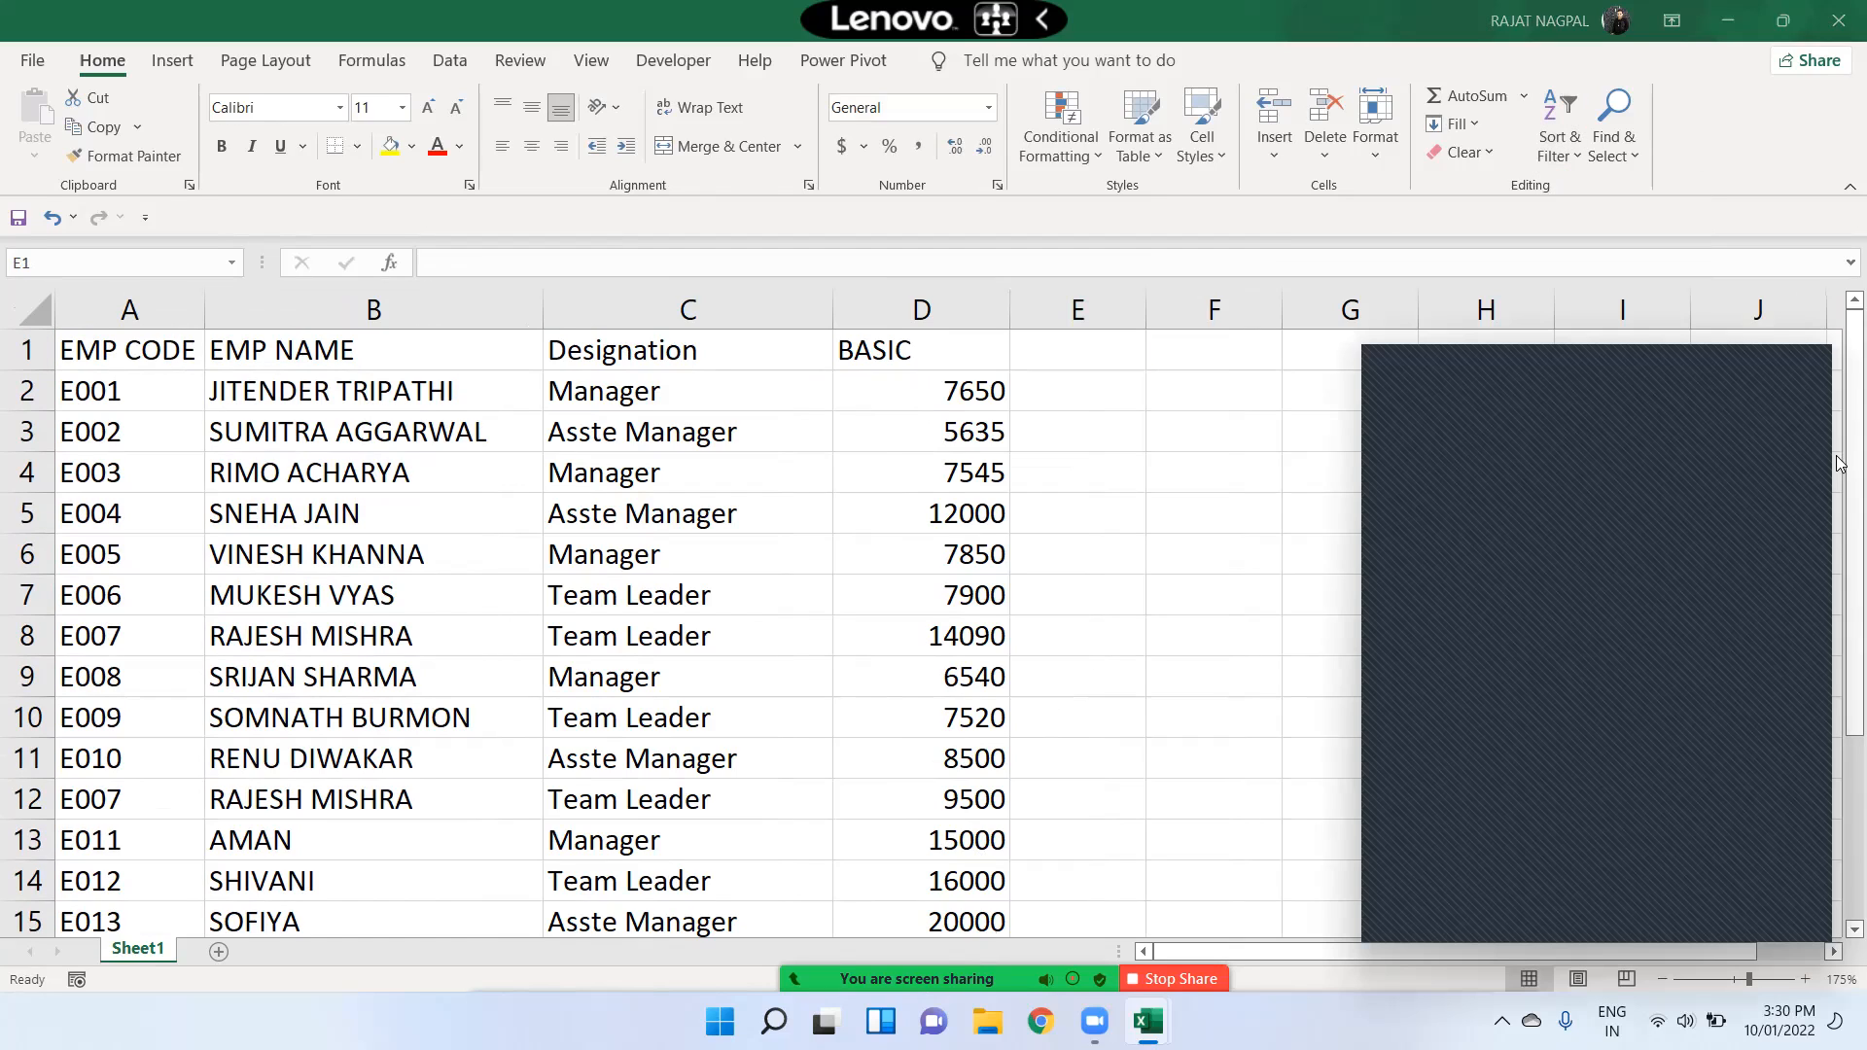
click(1803, 368)
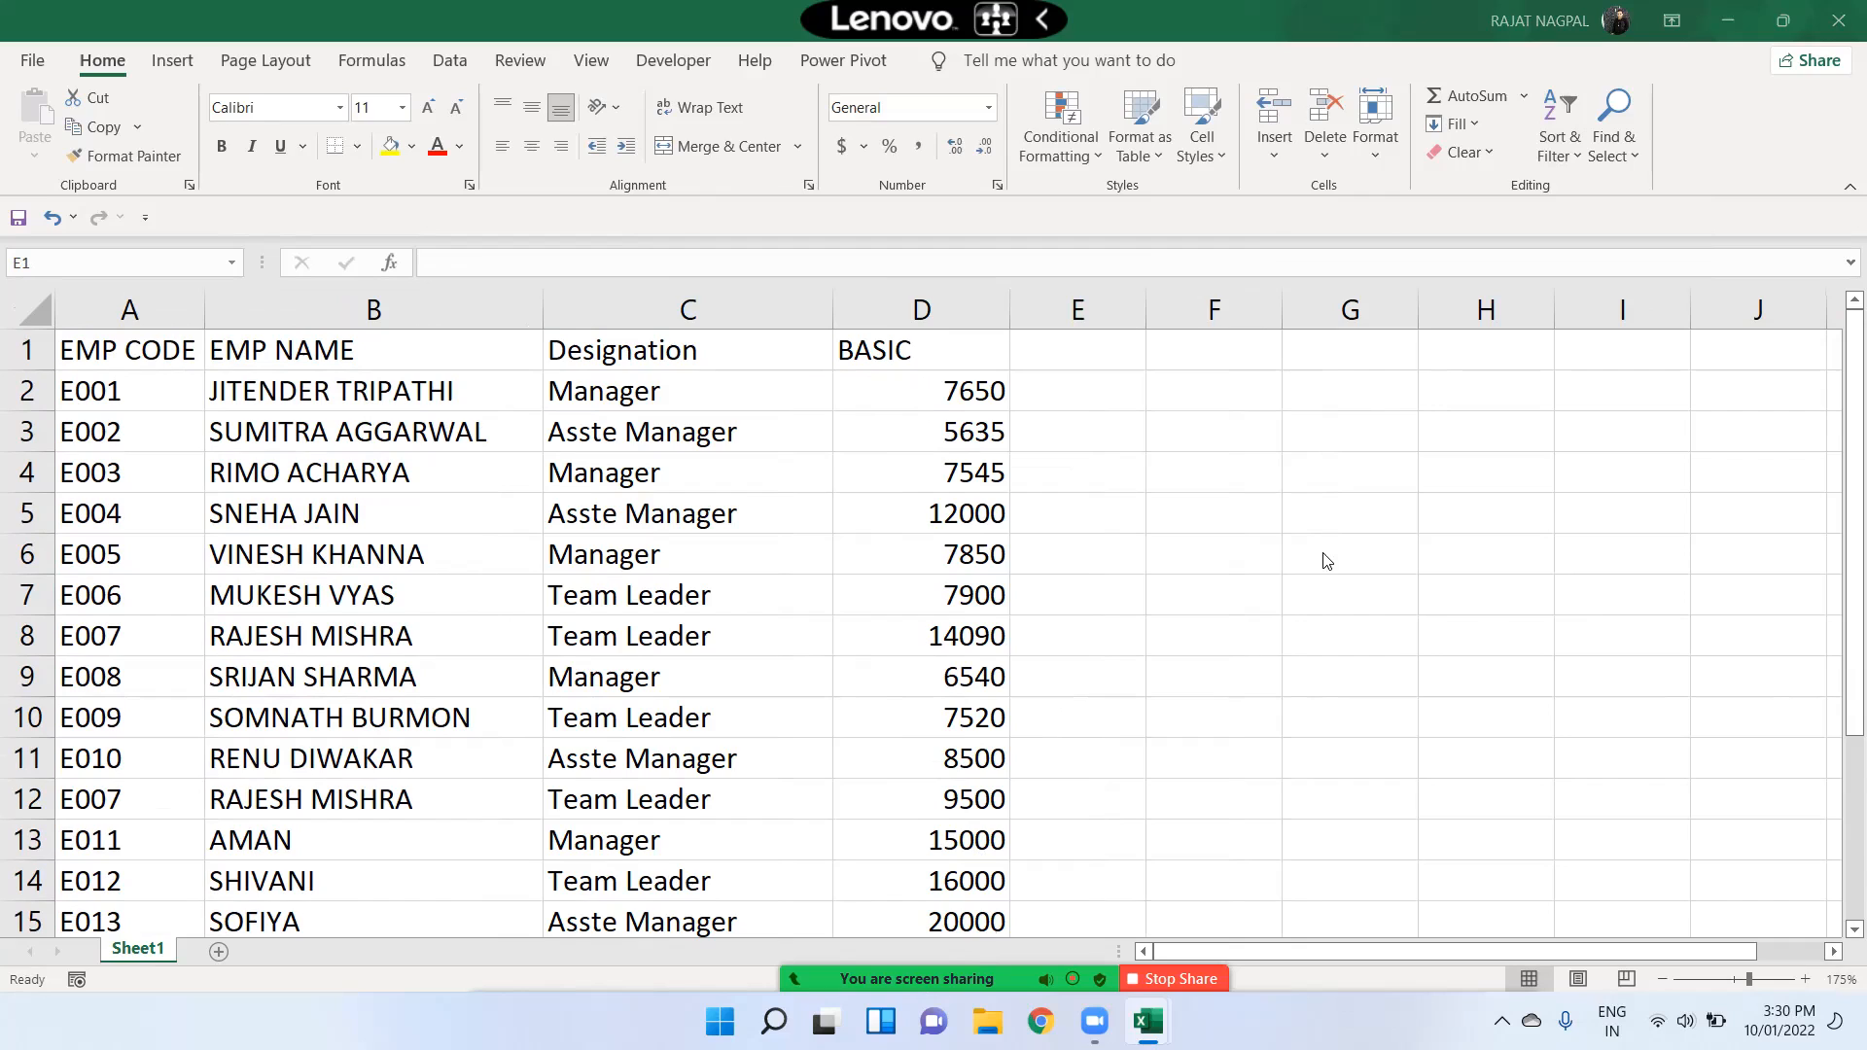
click(839, 659)
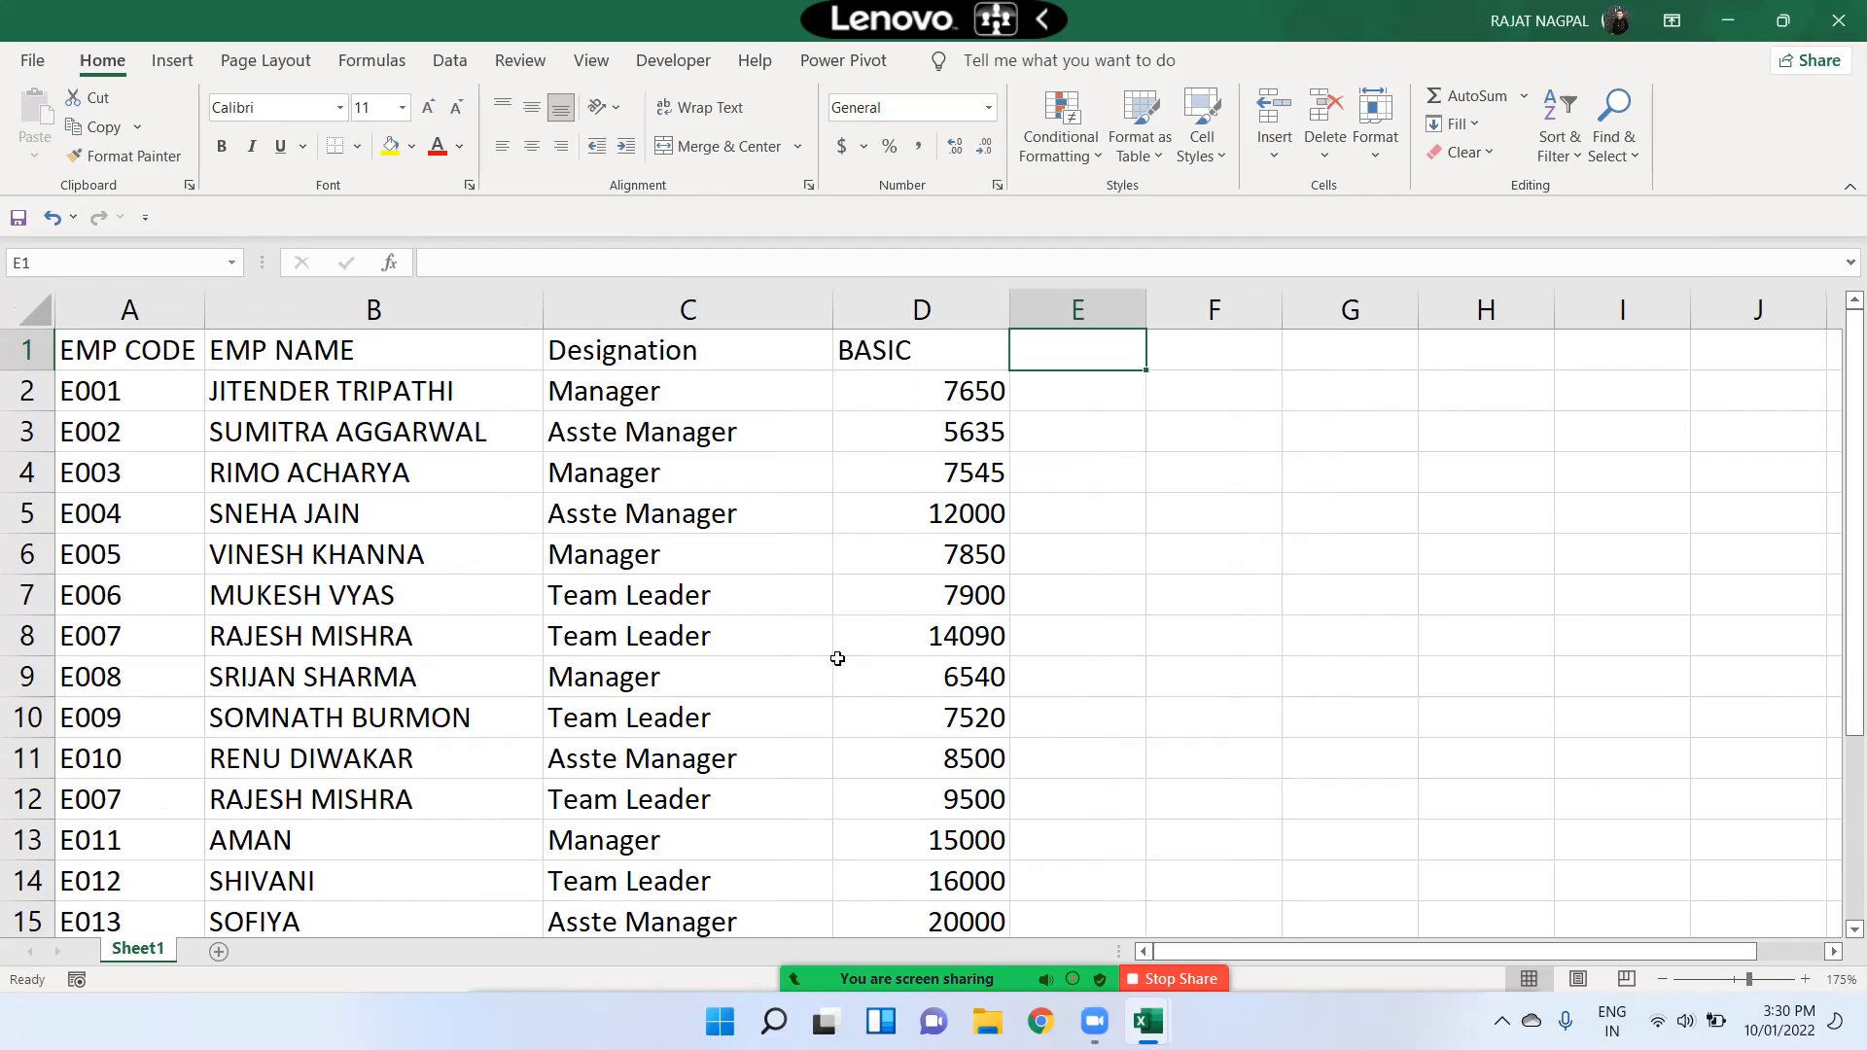
click(1614, 126)
click(1556, 131)
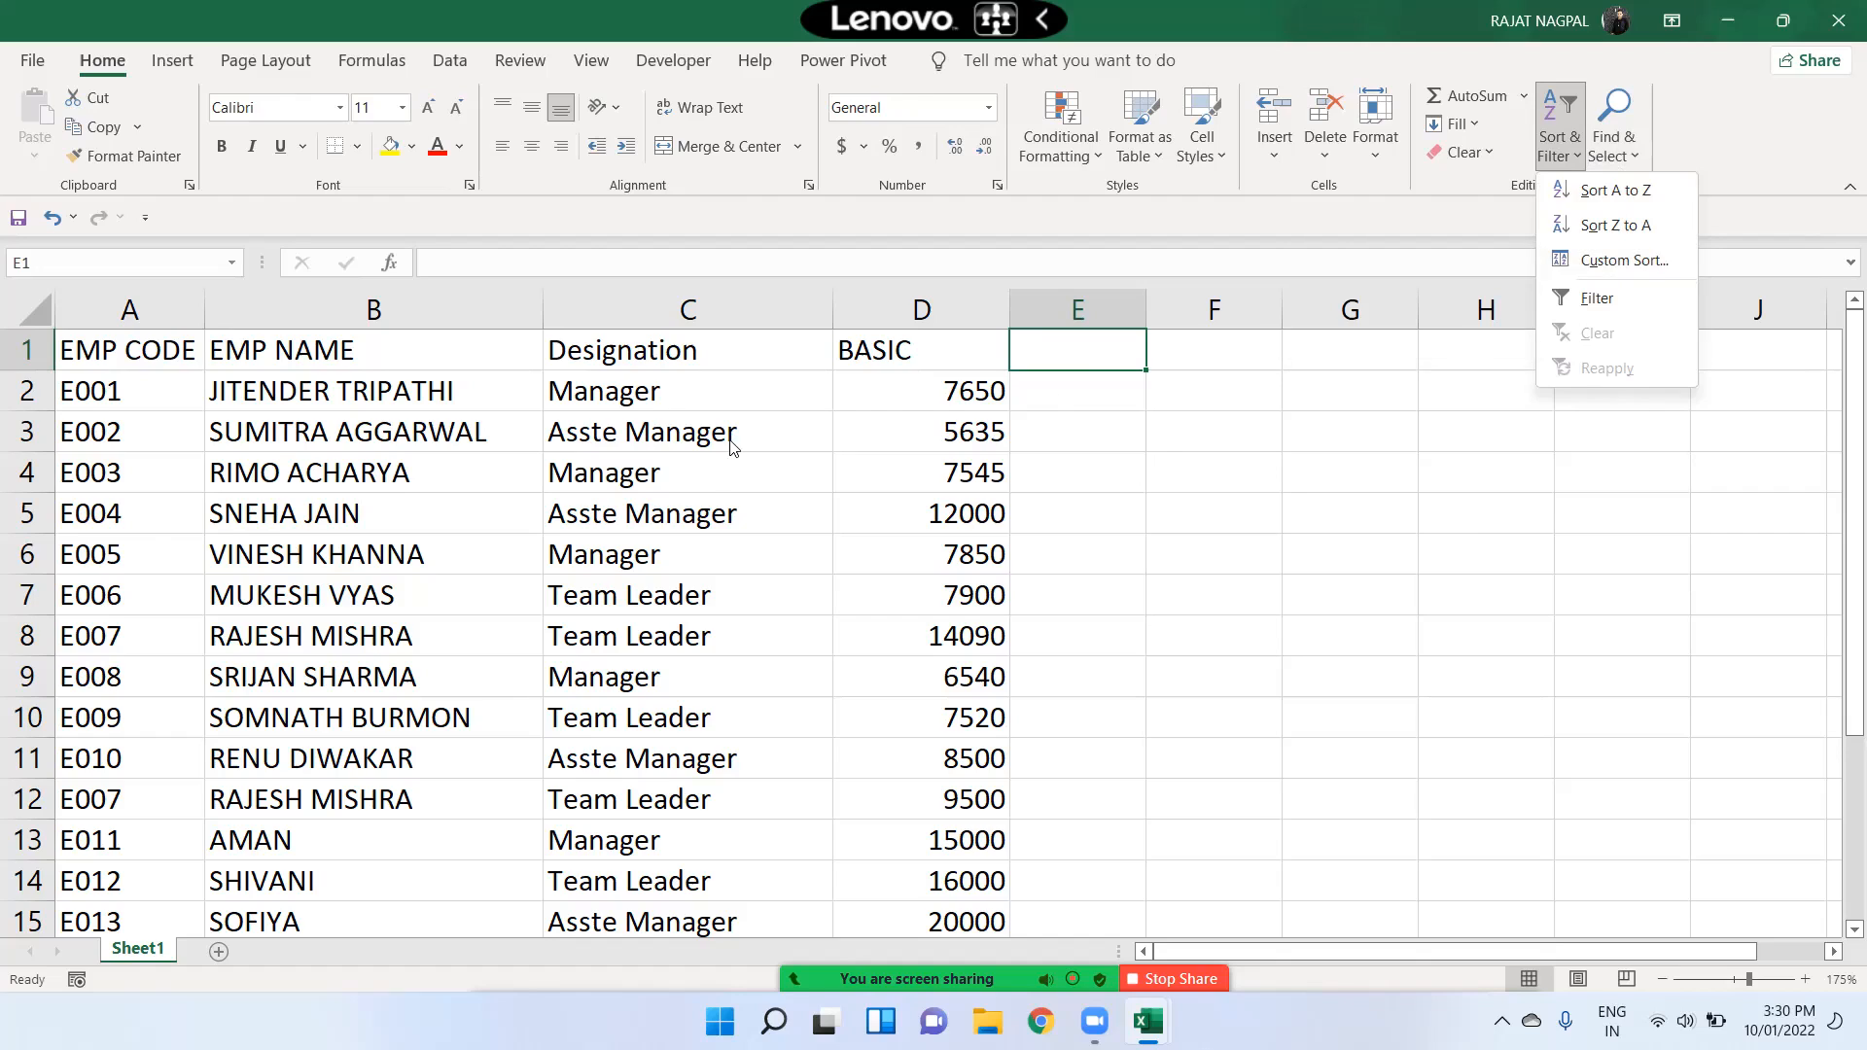
click(651, 470)
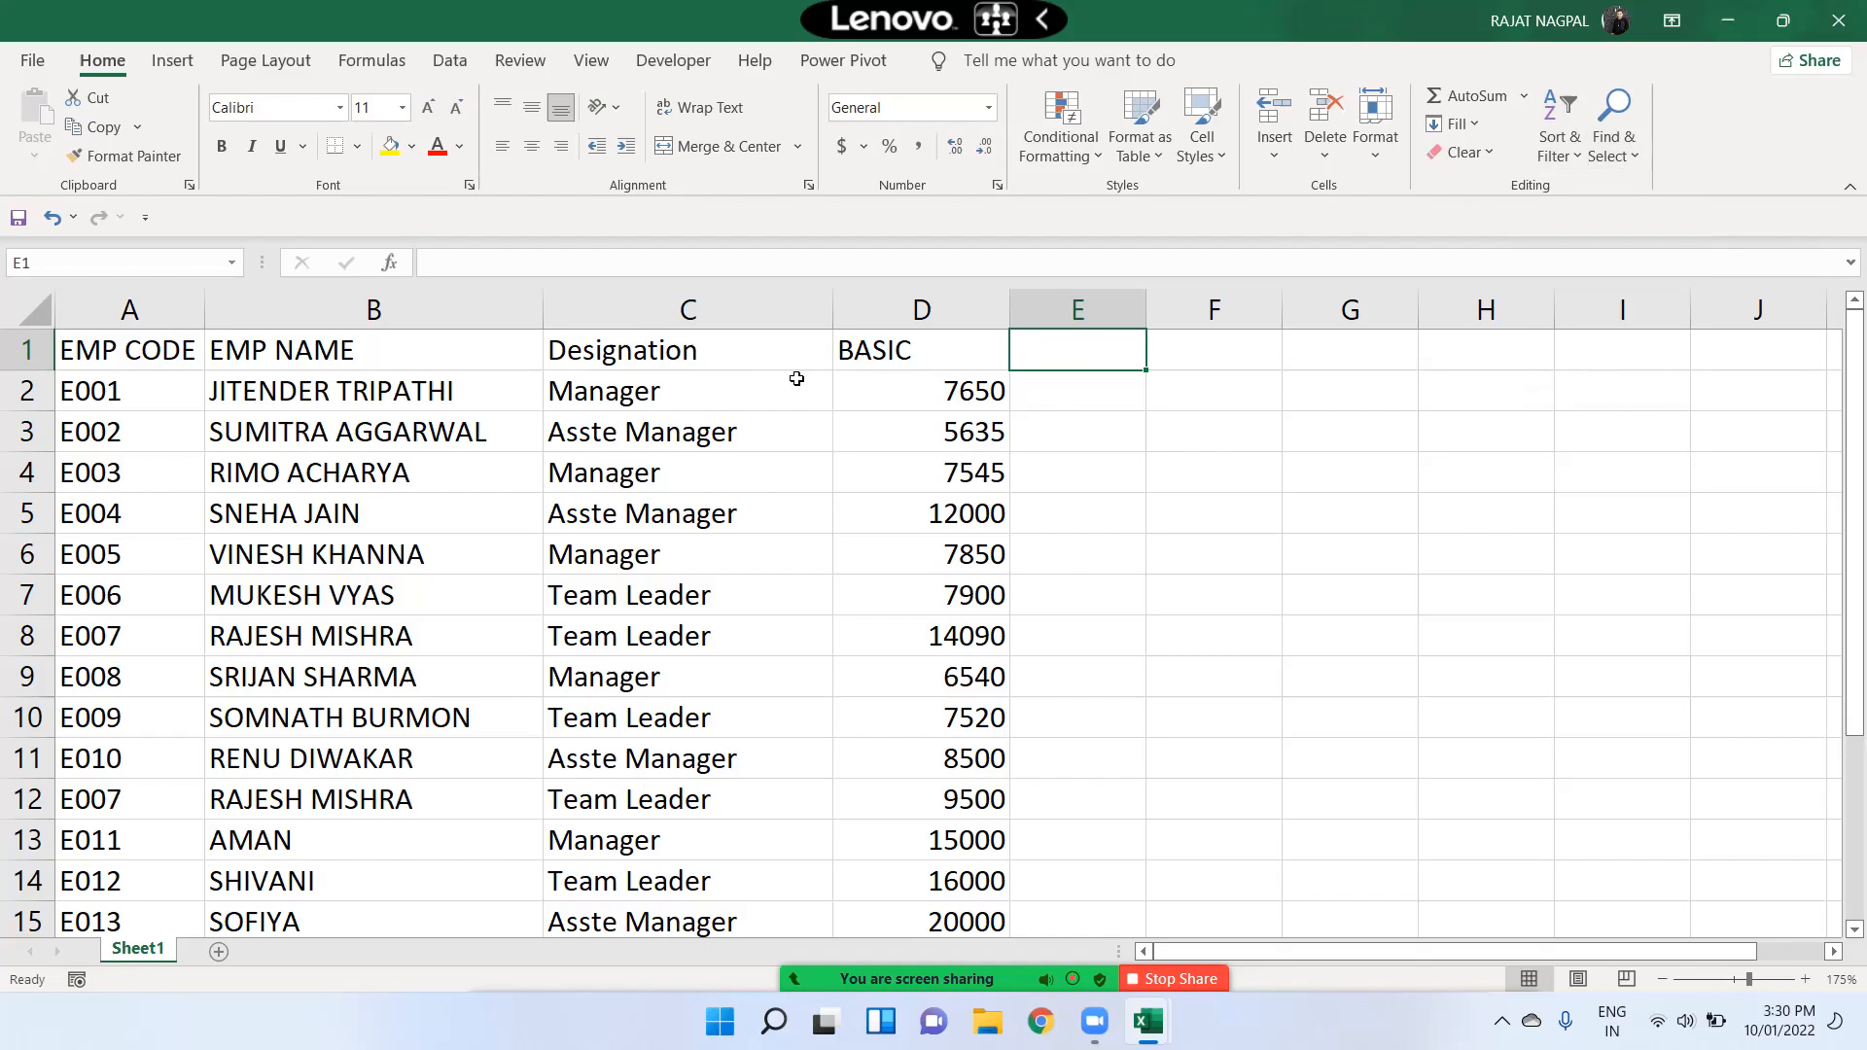
Select the entire employee table A1:D15, including its header row
click(389, 359)
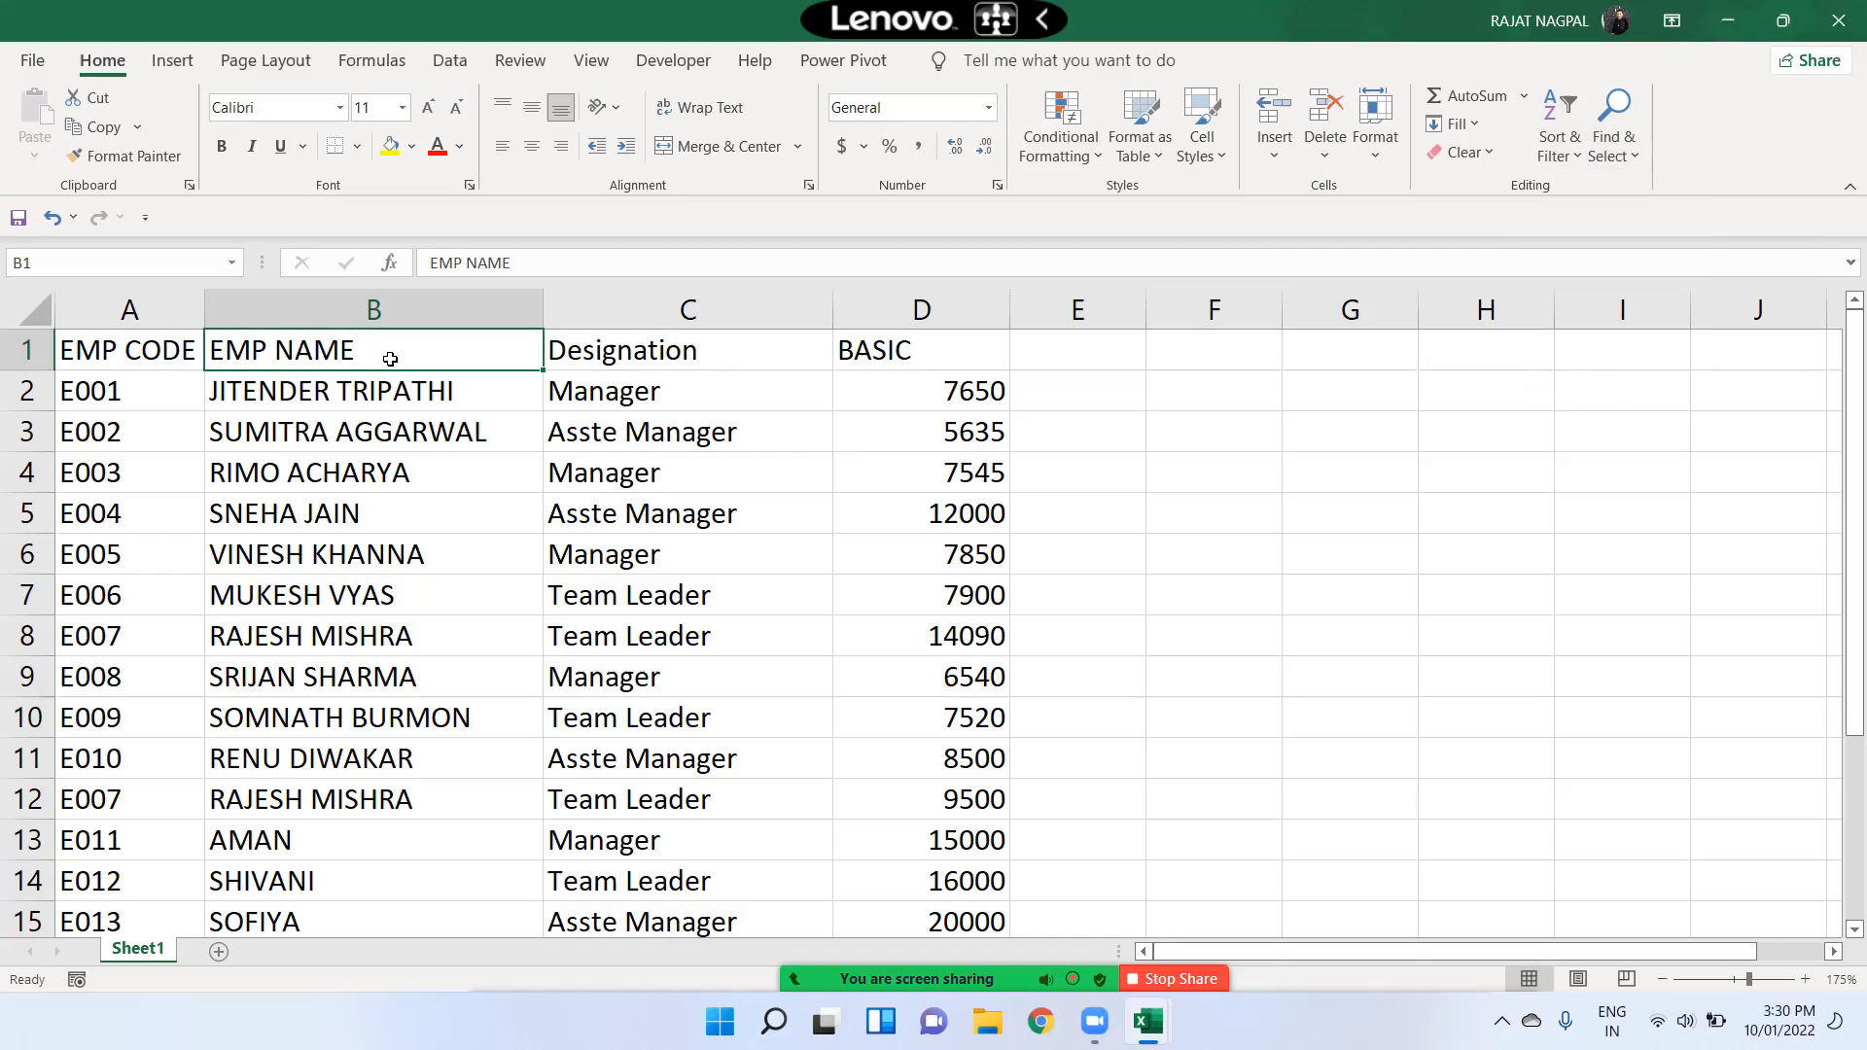
key(ctrl+a)
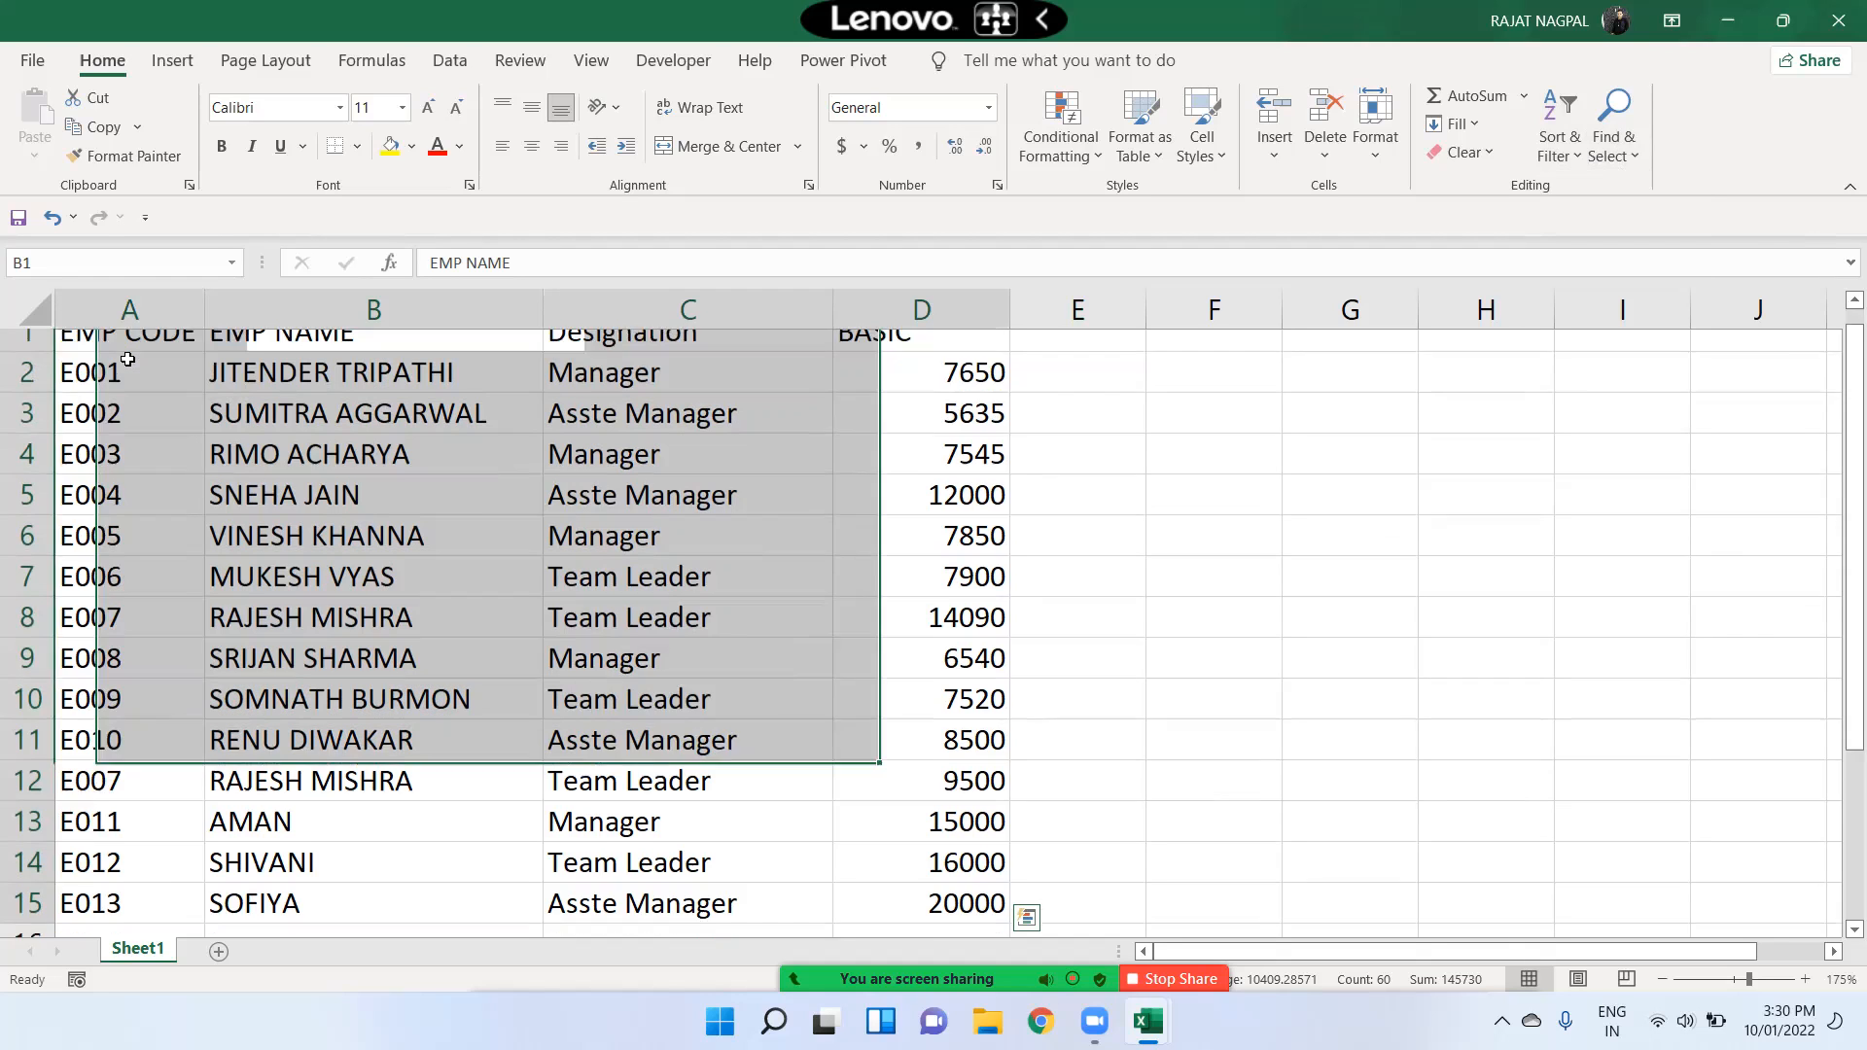
scroll(466, 525, up, 1)
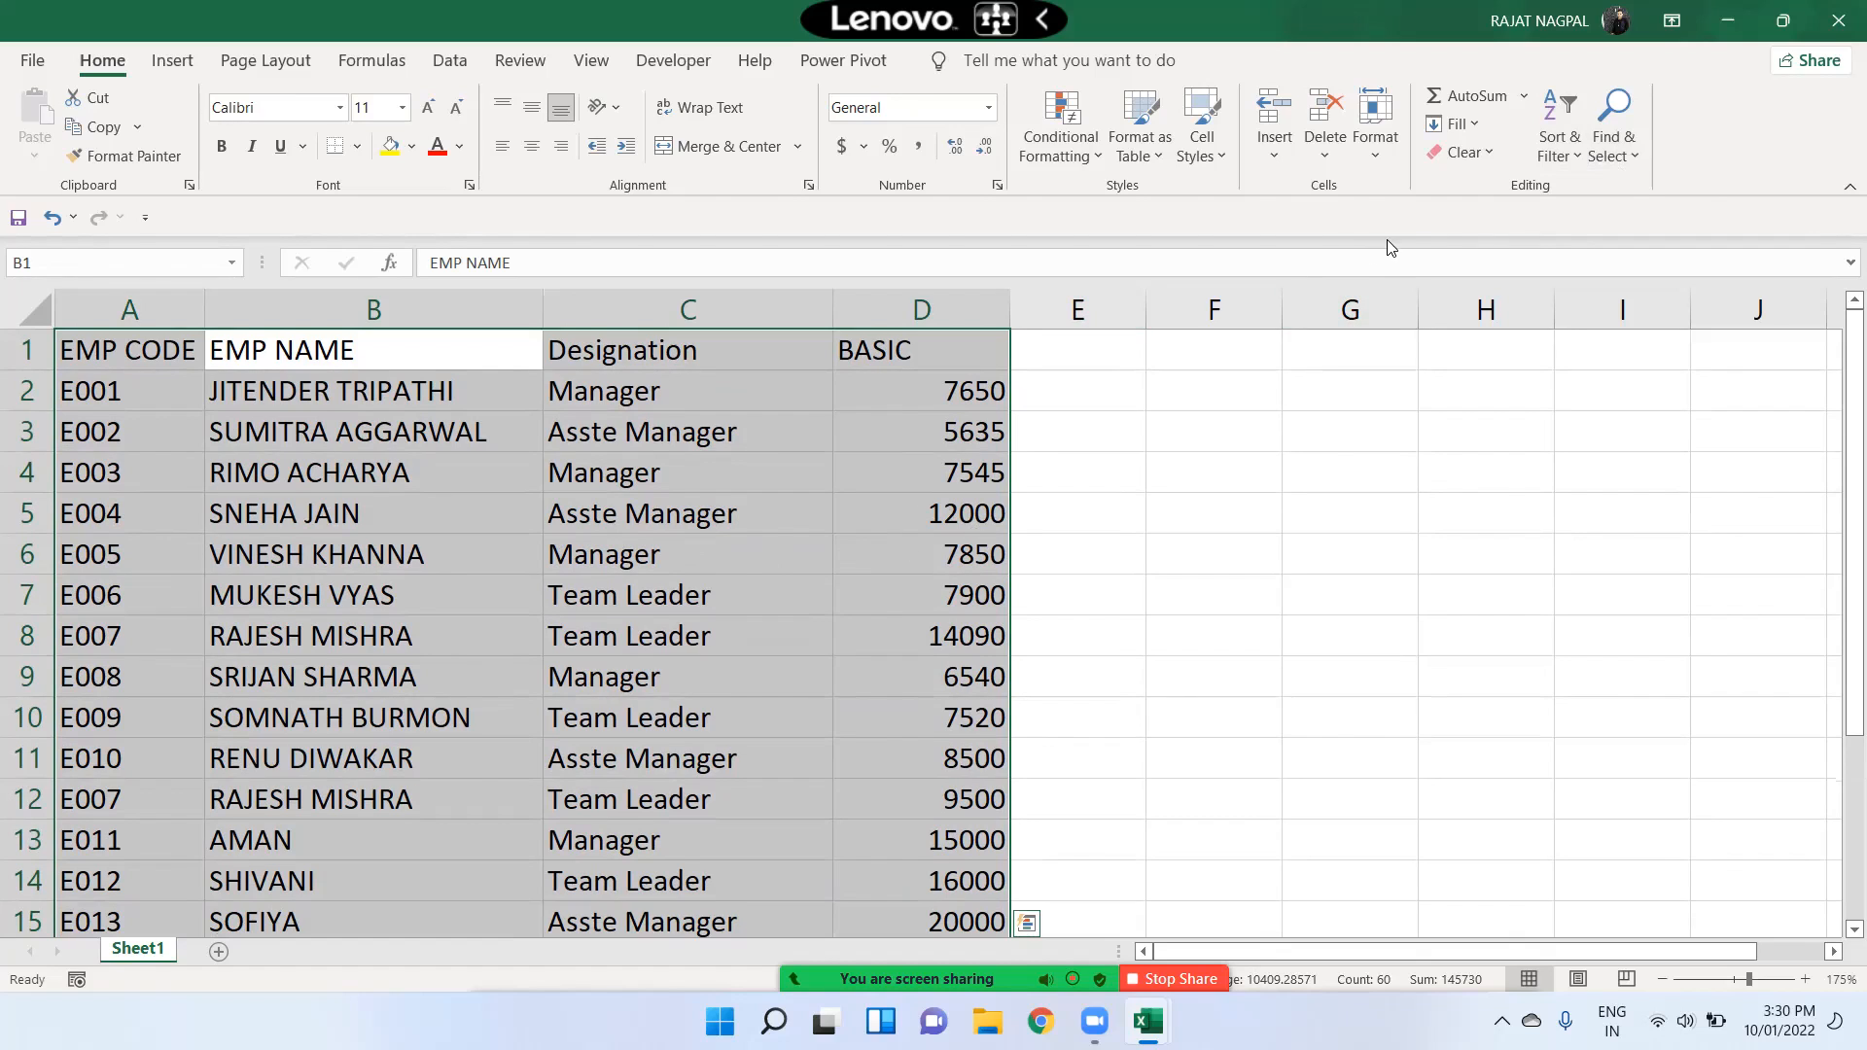
click(1566, 141)
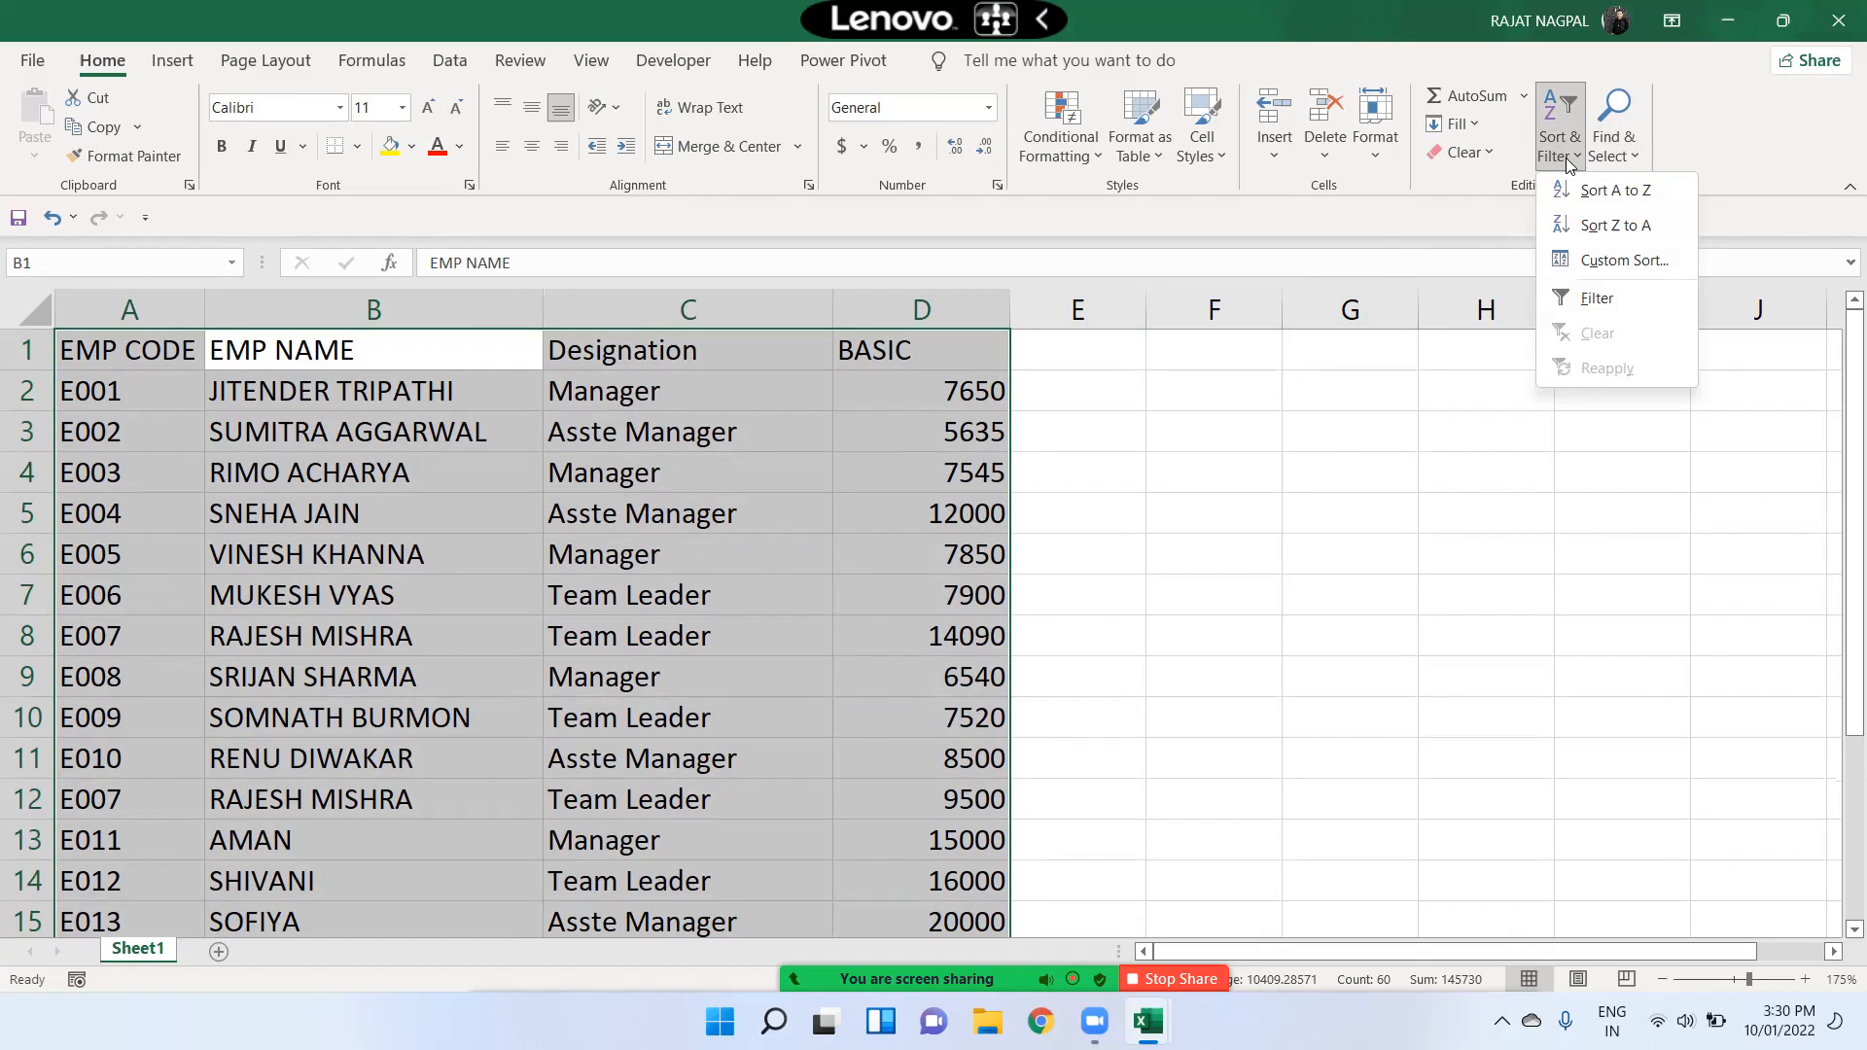
click(1596, 301)
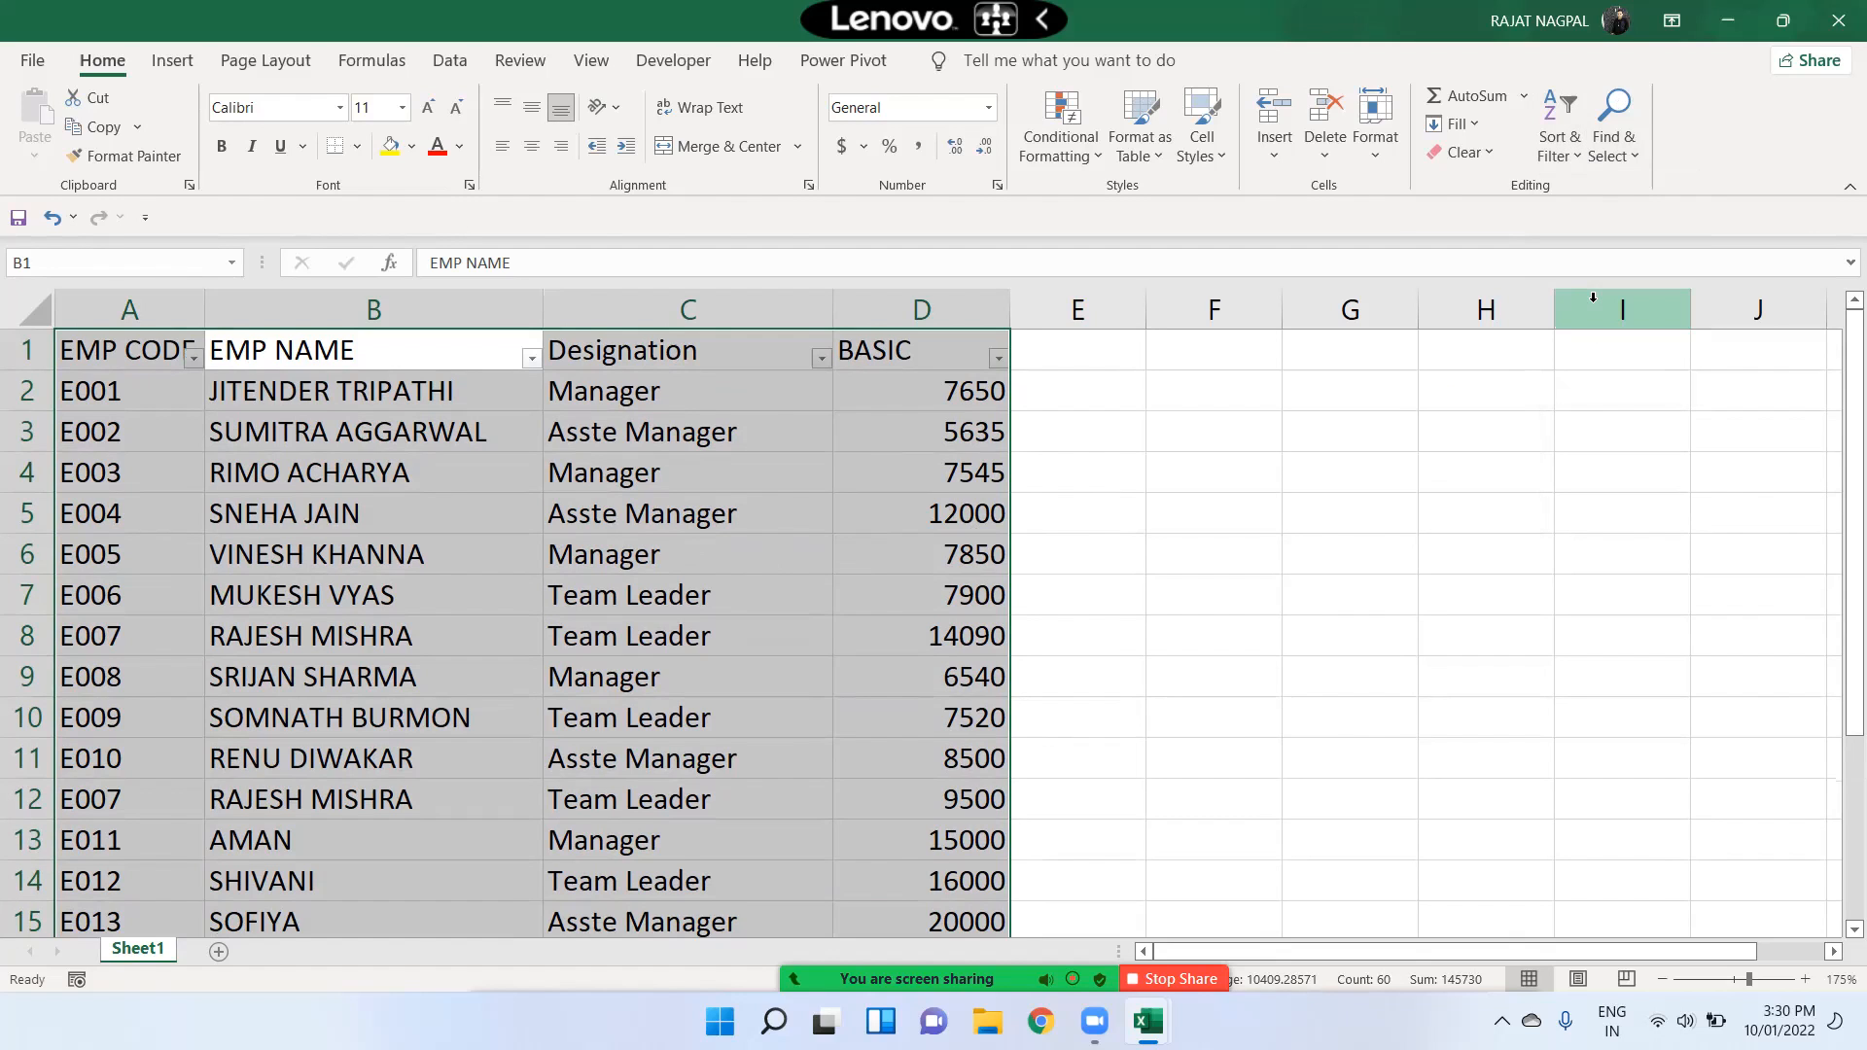
key(ctrl+shift+l)
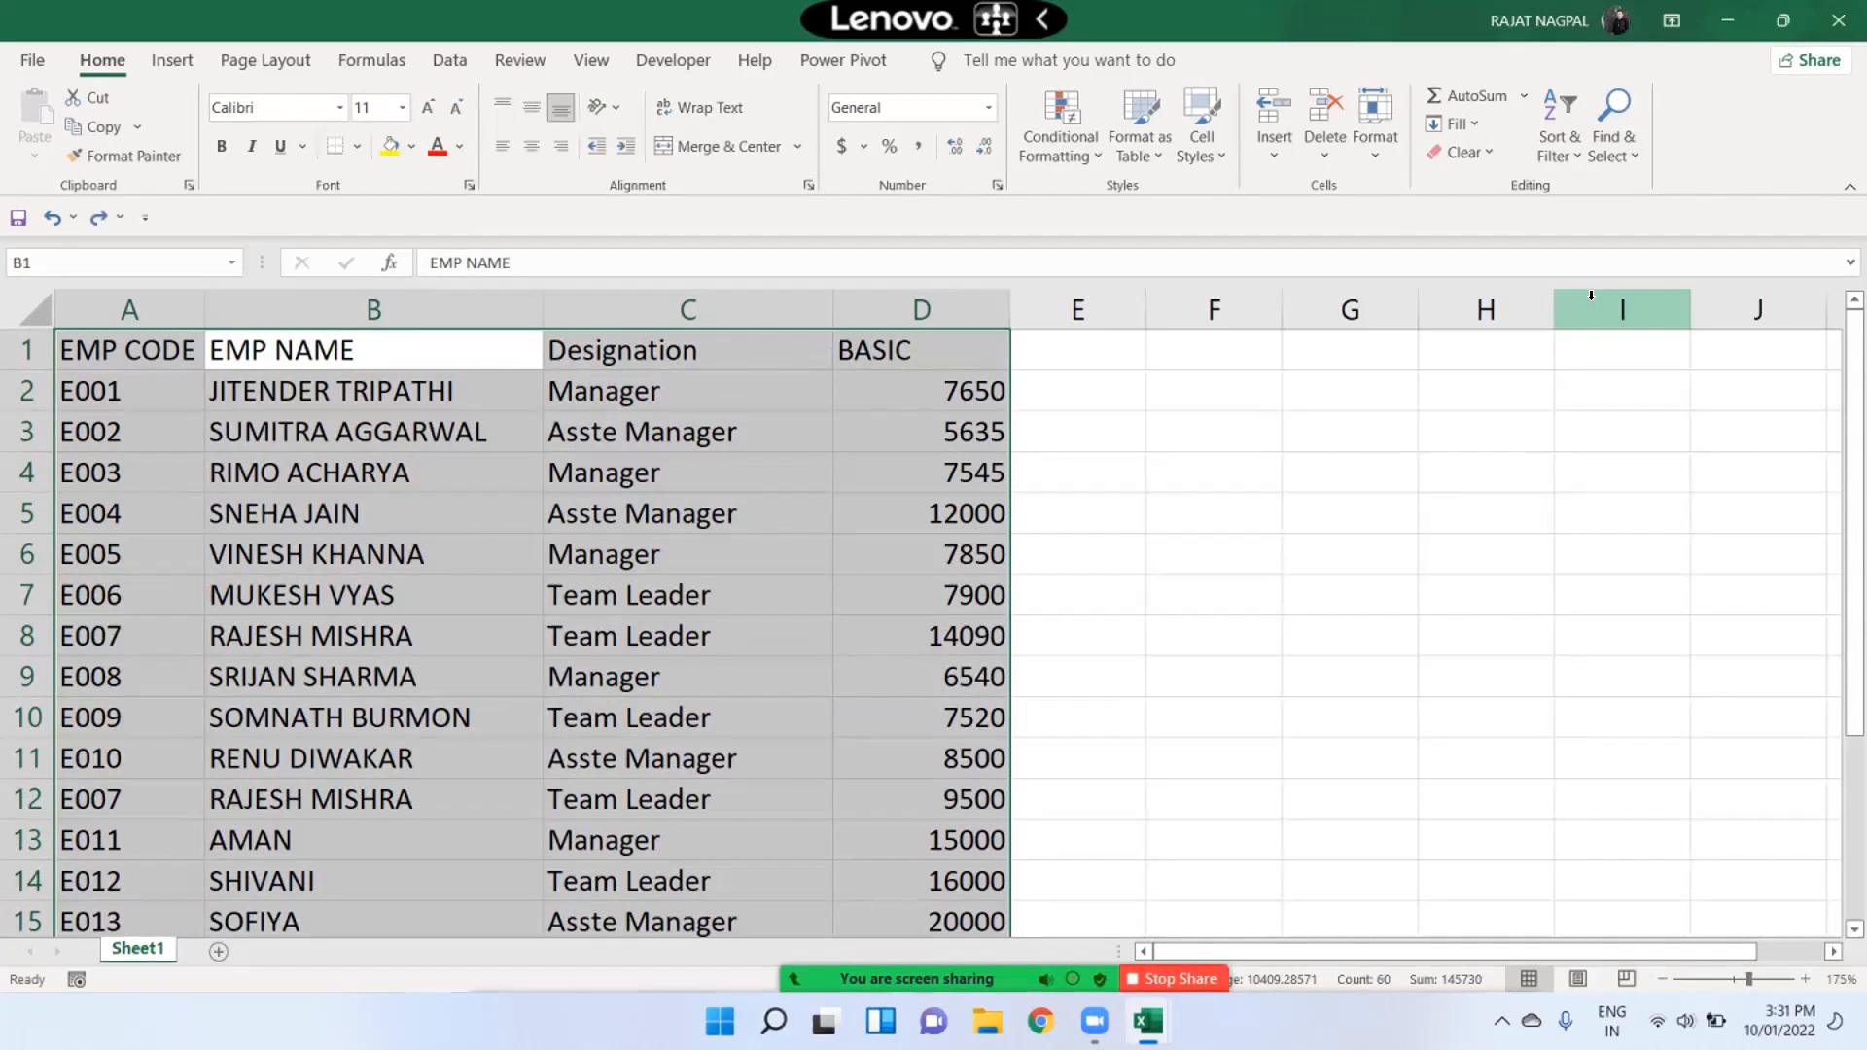
Start a custom sort on the employee table and set its first level to sort by Designation
click(1564, 144)
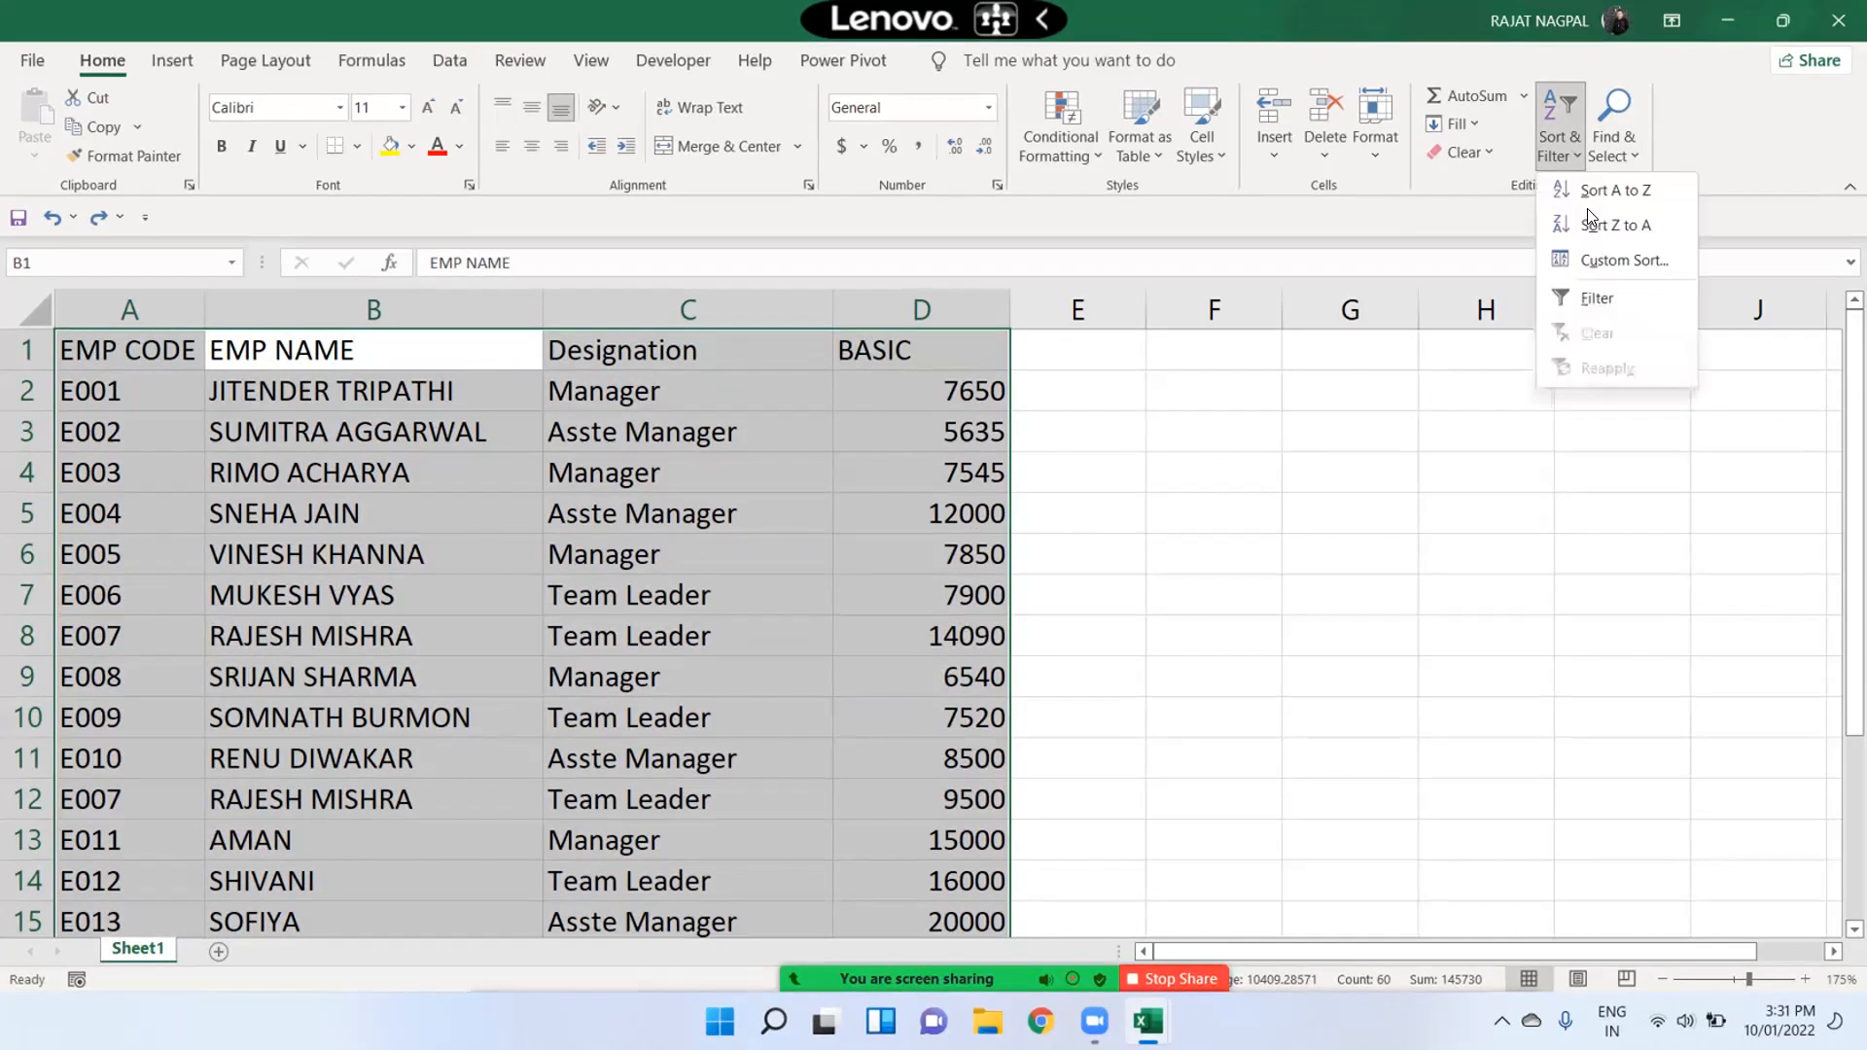
click(1592, 273)
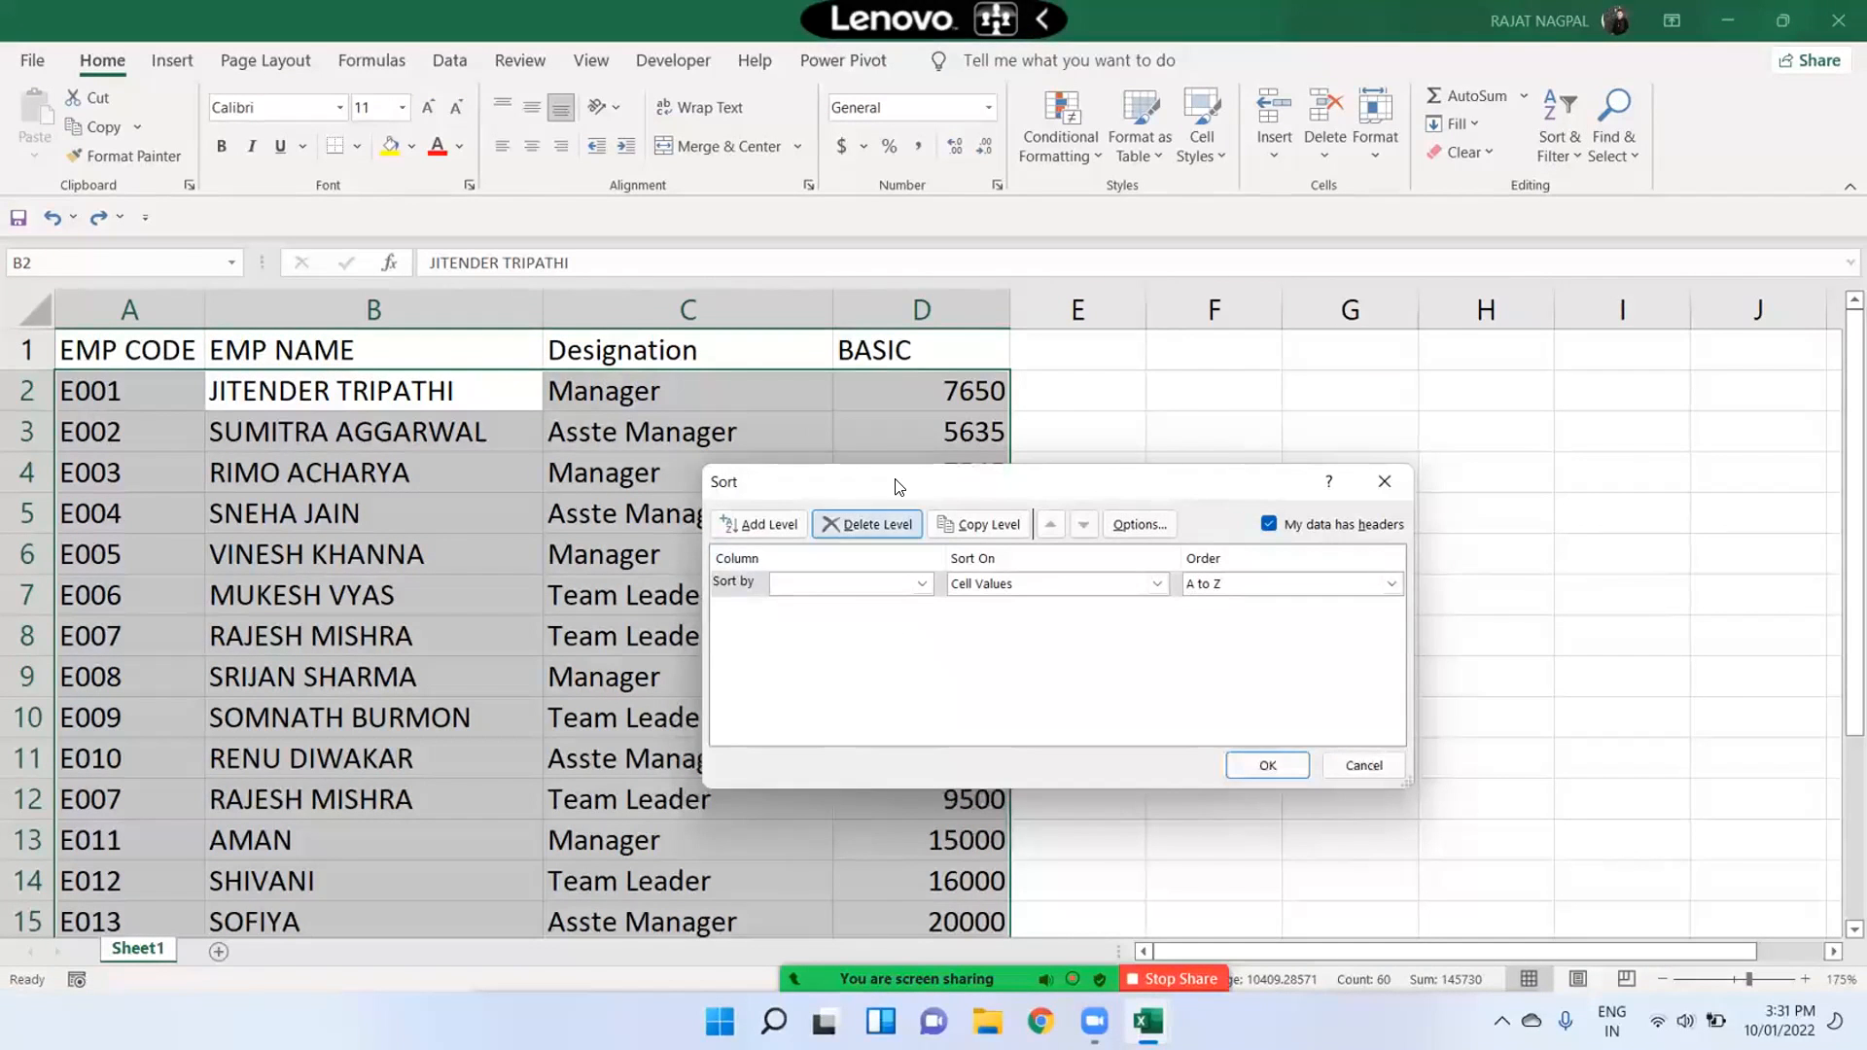
drag(896, 484, 1280, 104)
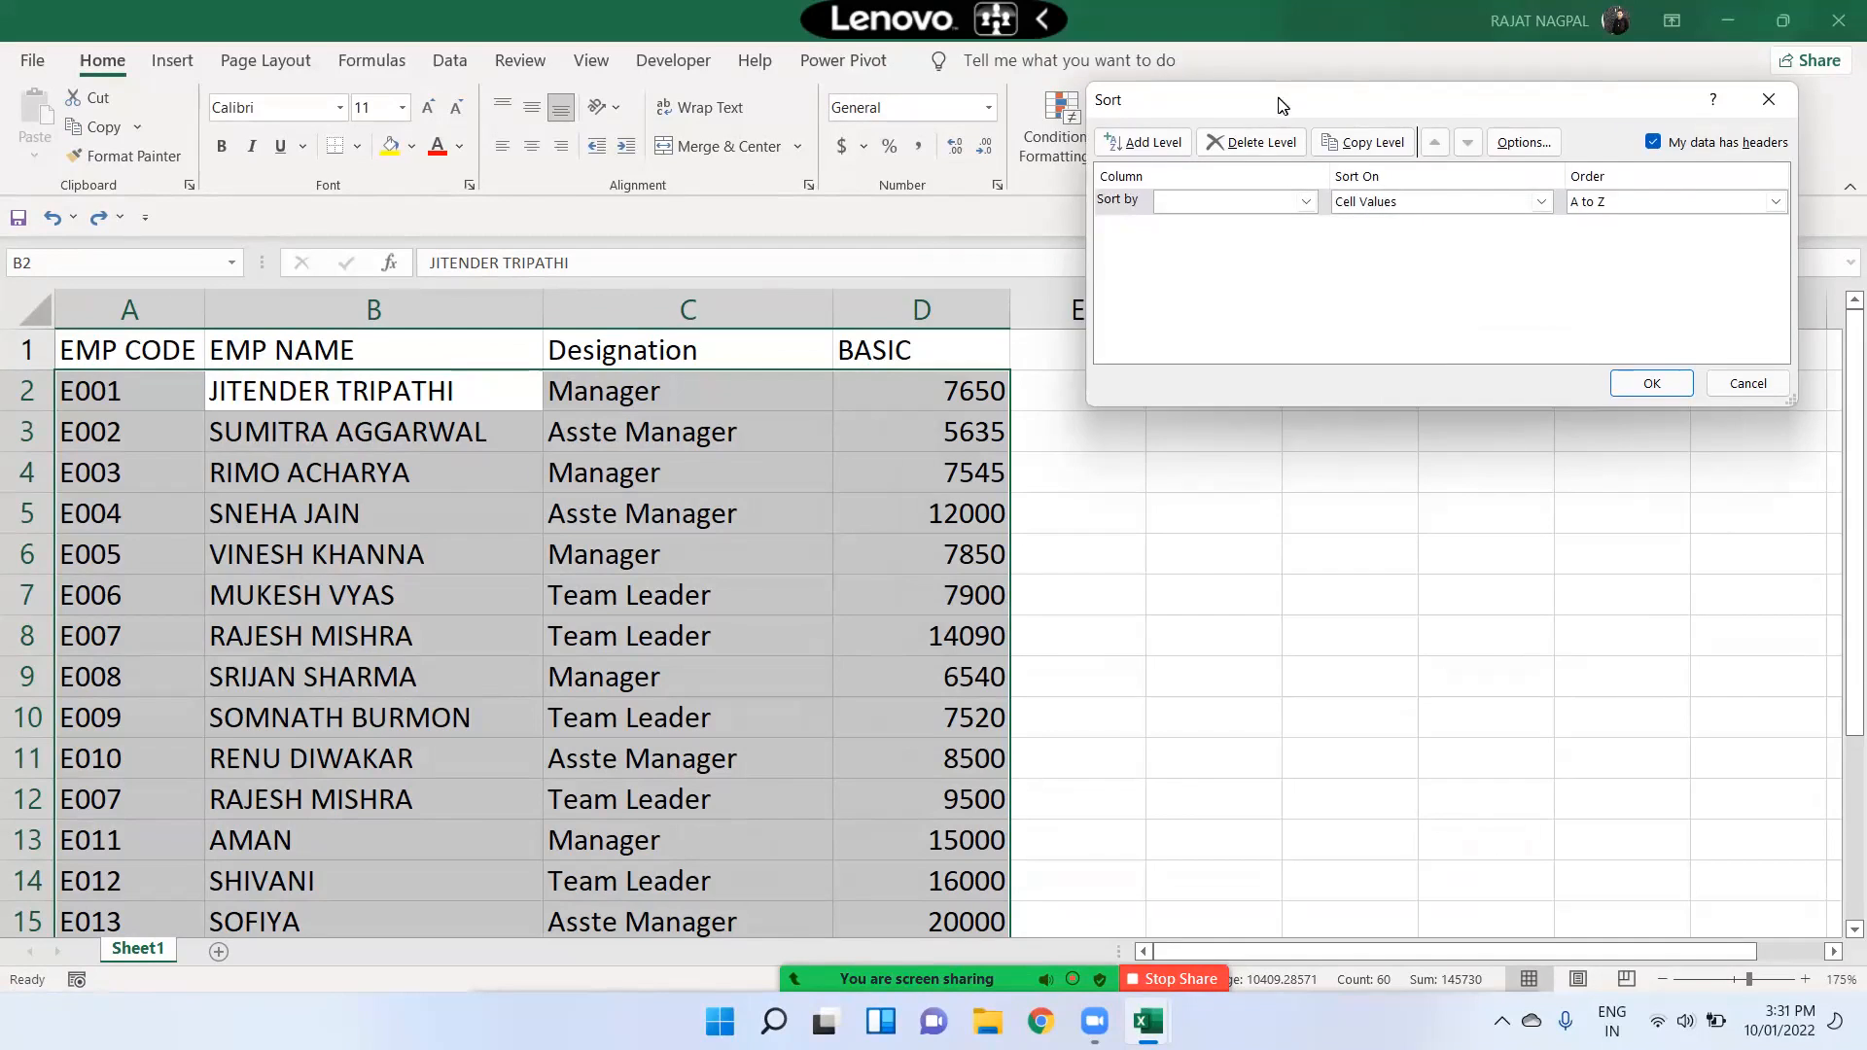
click(1233, 201)
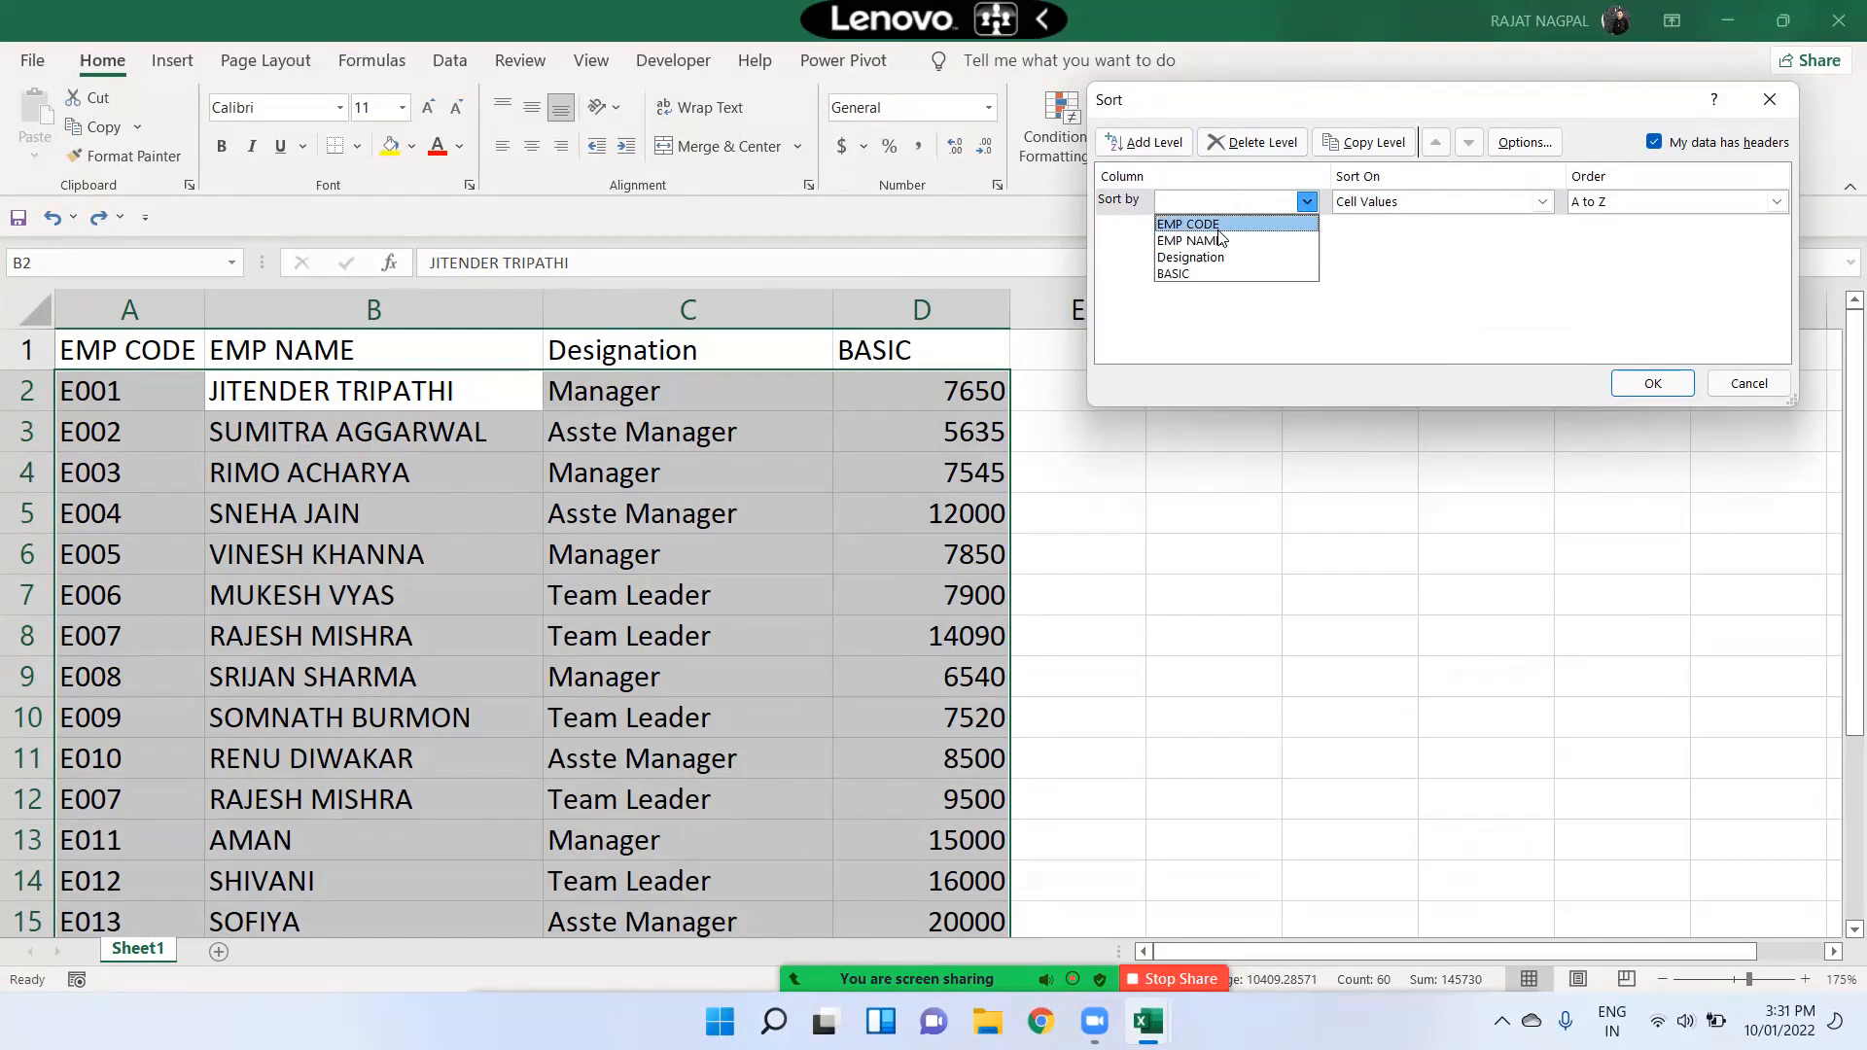
click(1192, 257)
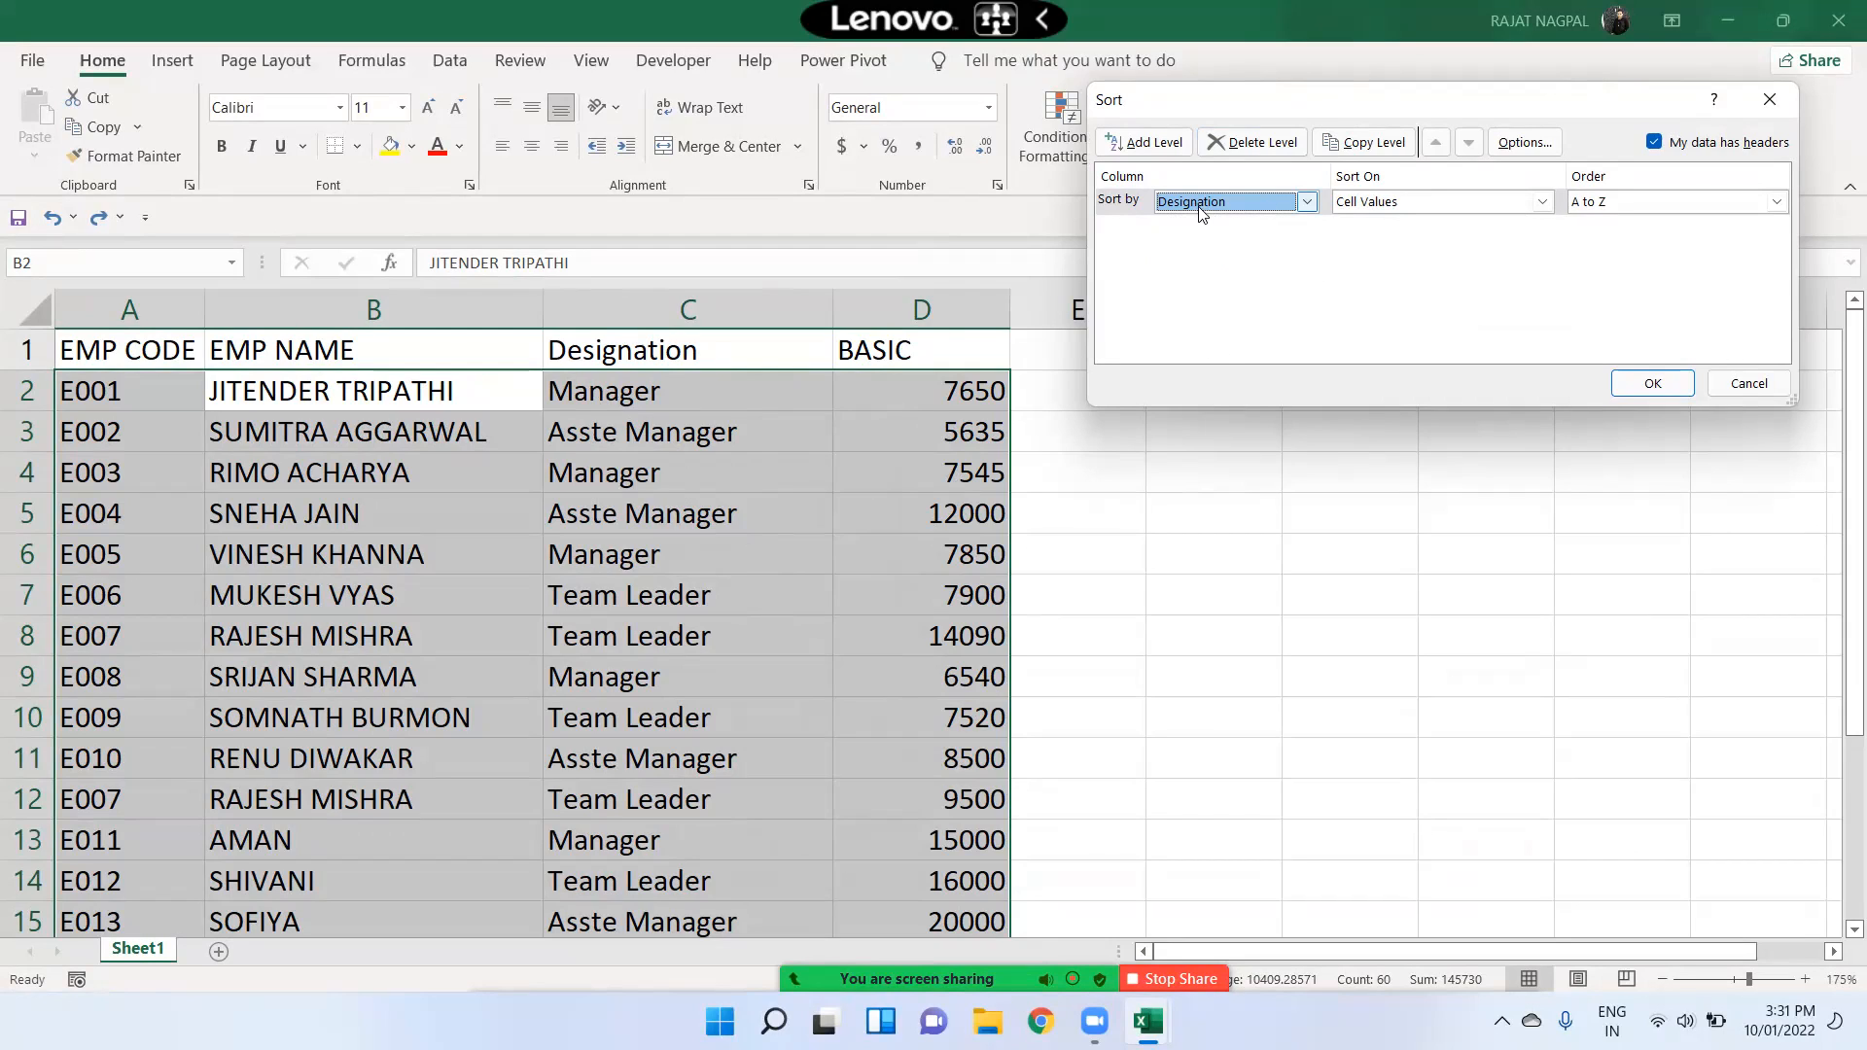
Add a second sort level on BASIC by cell values, smallest to largest, under Designation A to Z, and apply the sort
click(1628, 195)
click(1628, 195)
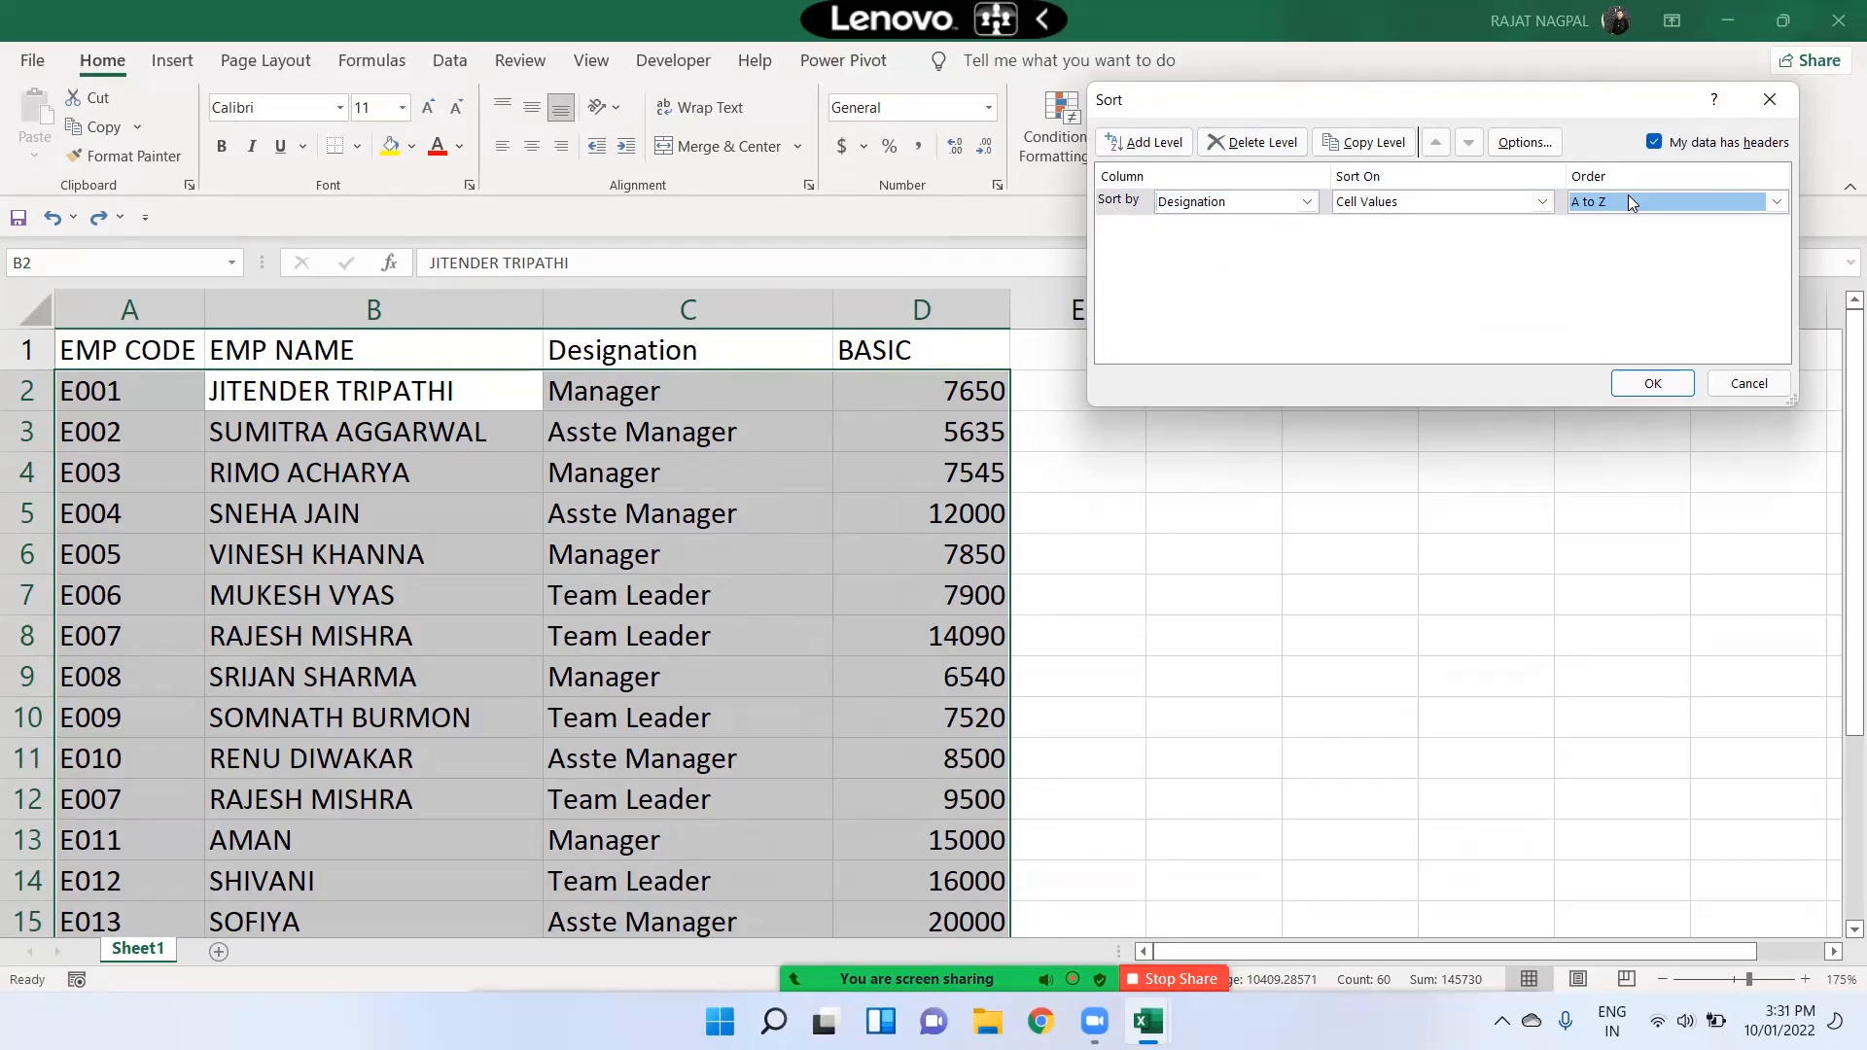
click(1149, 146)
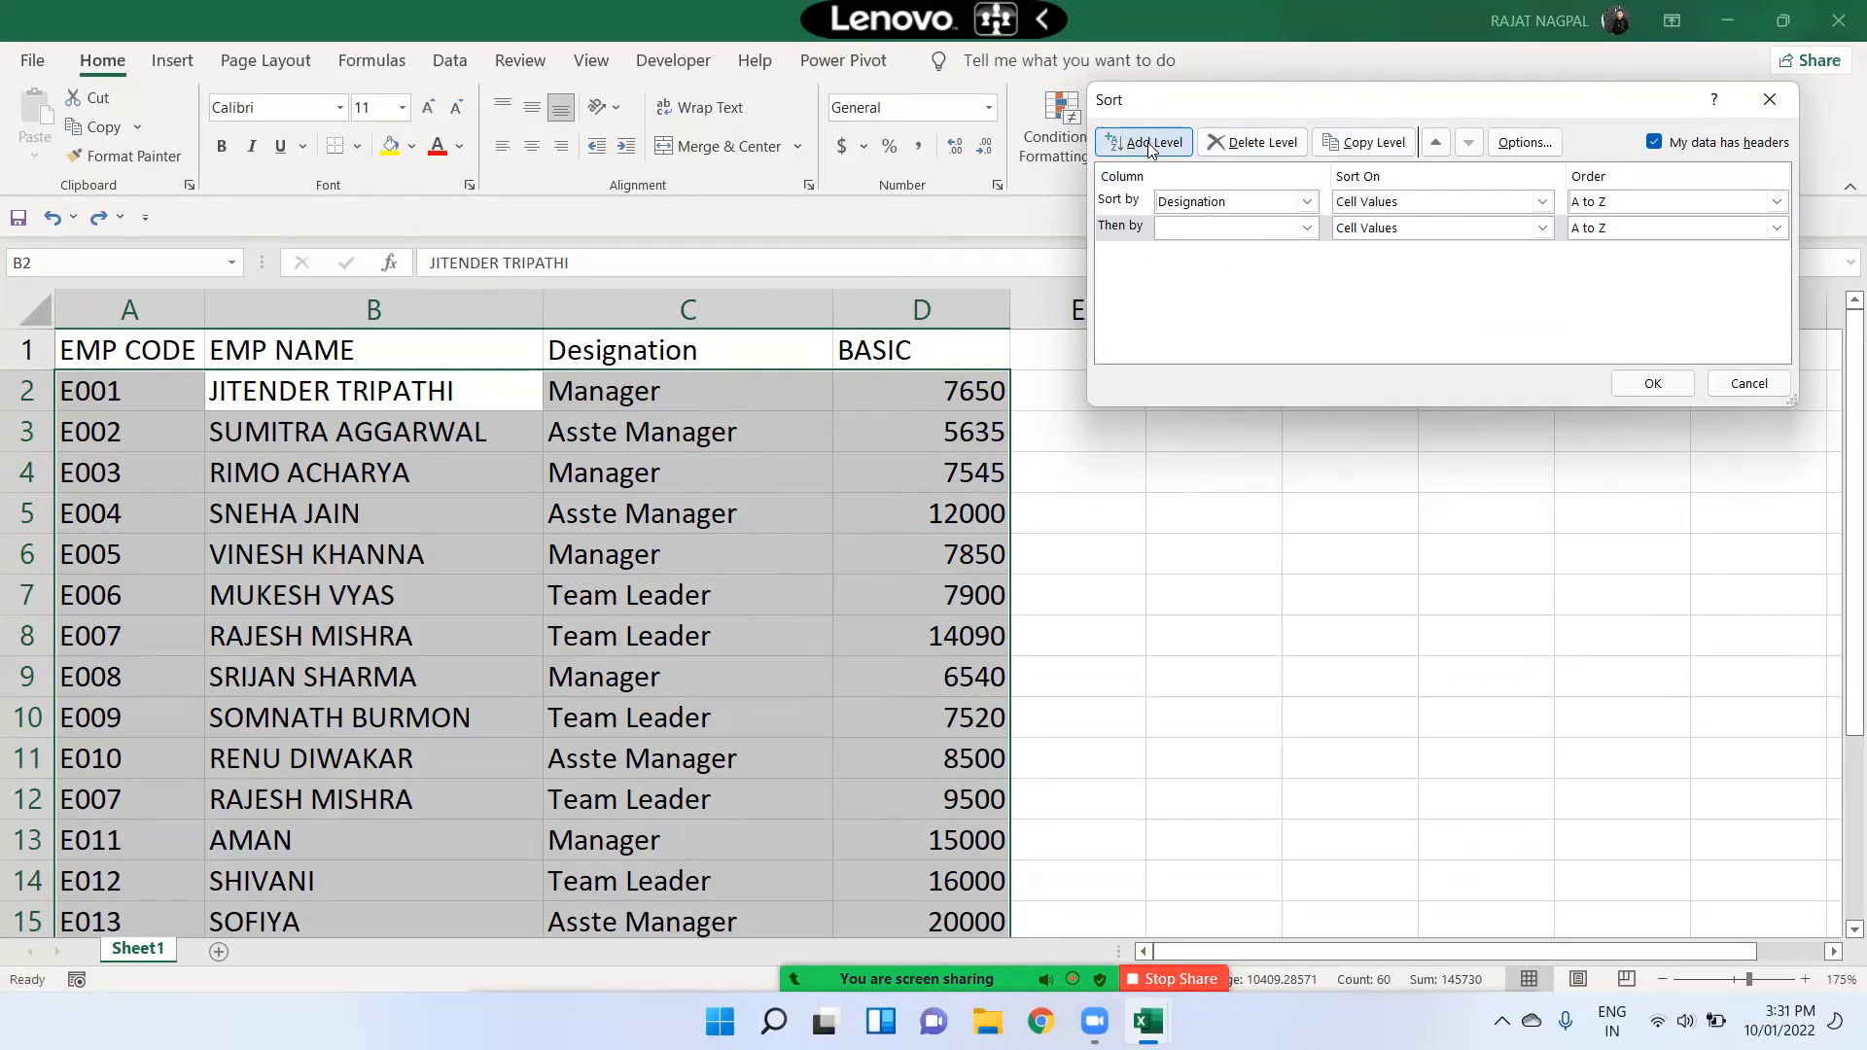
click(1307, 228)
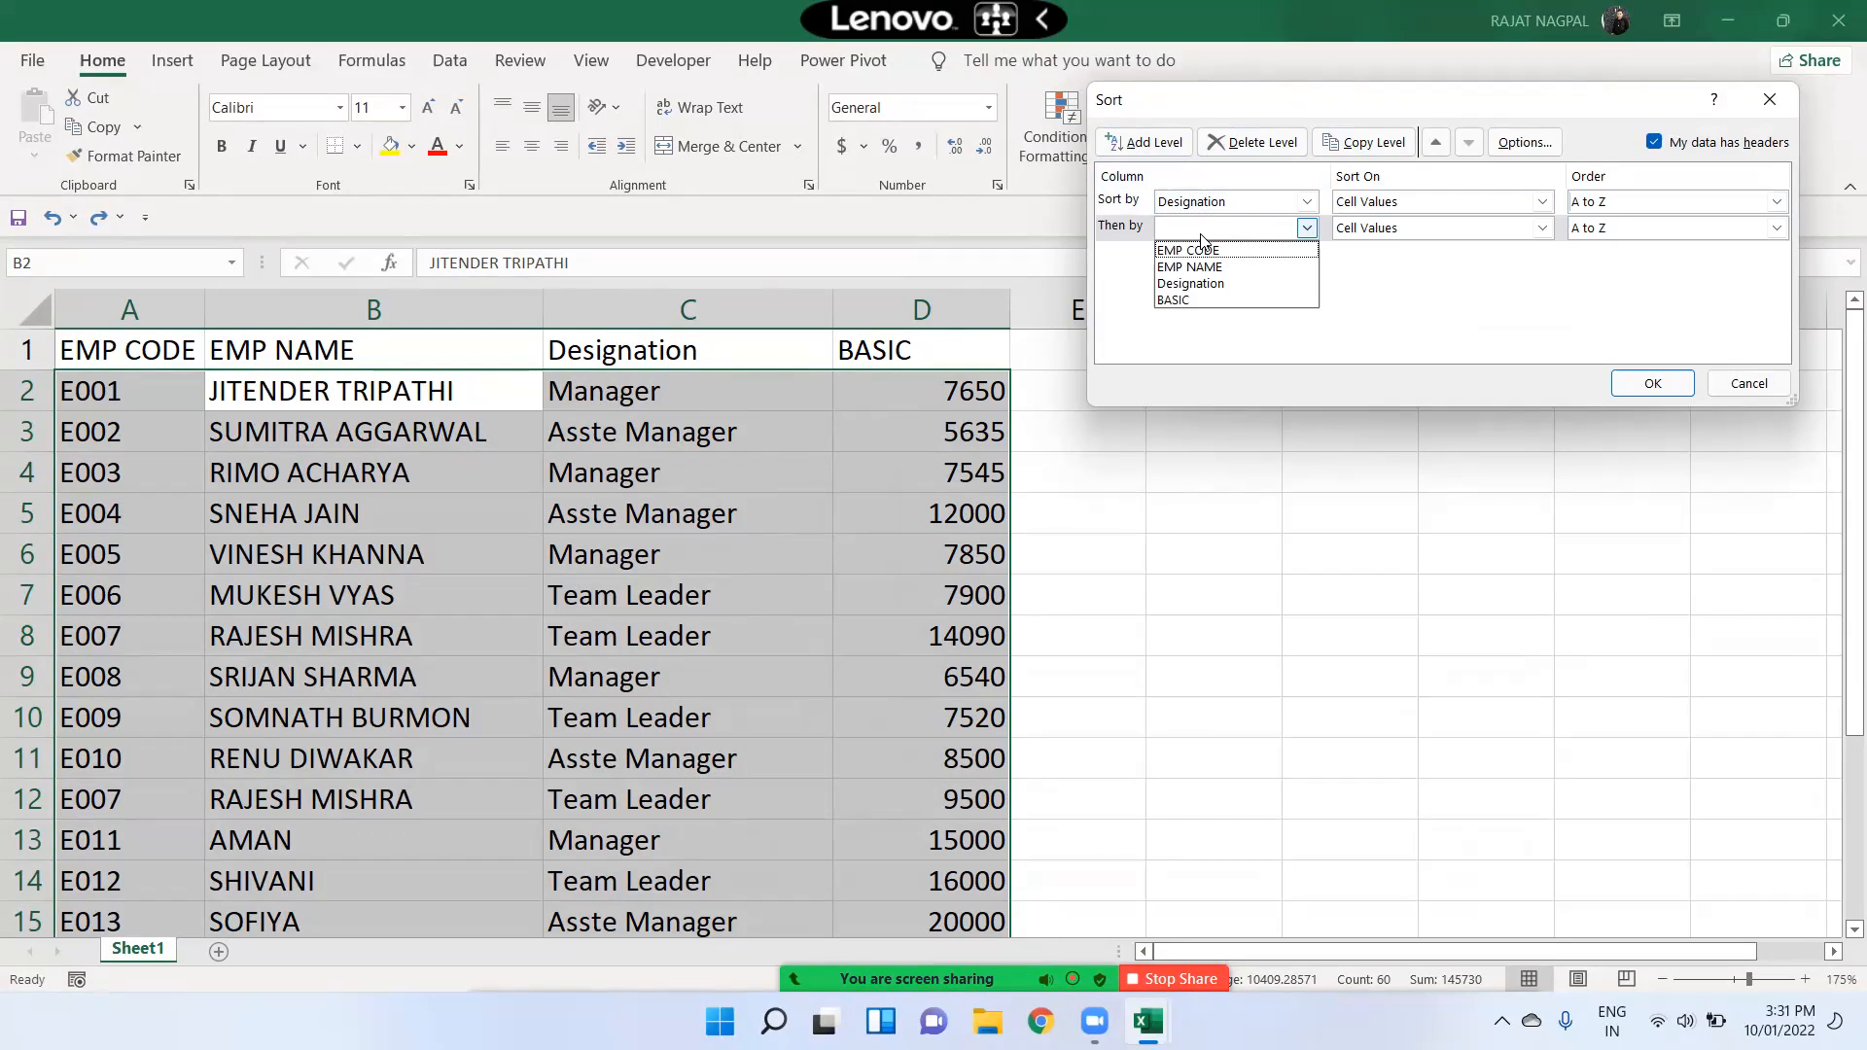
click(1175, 301)
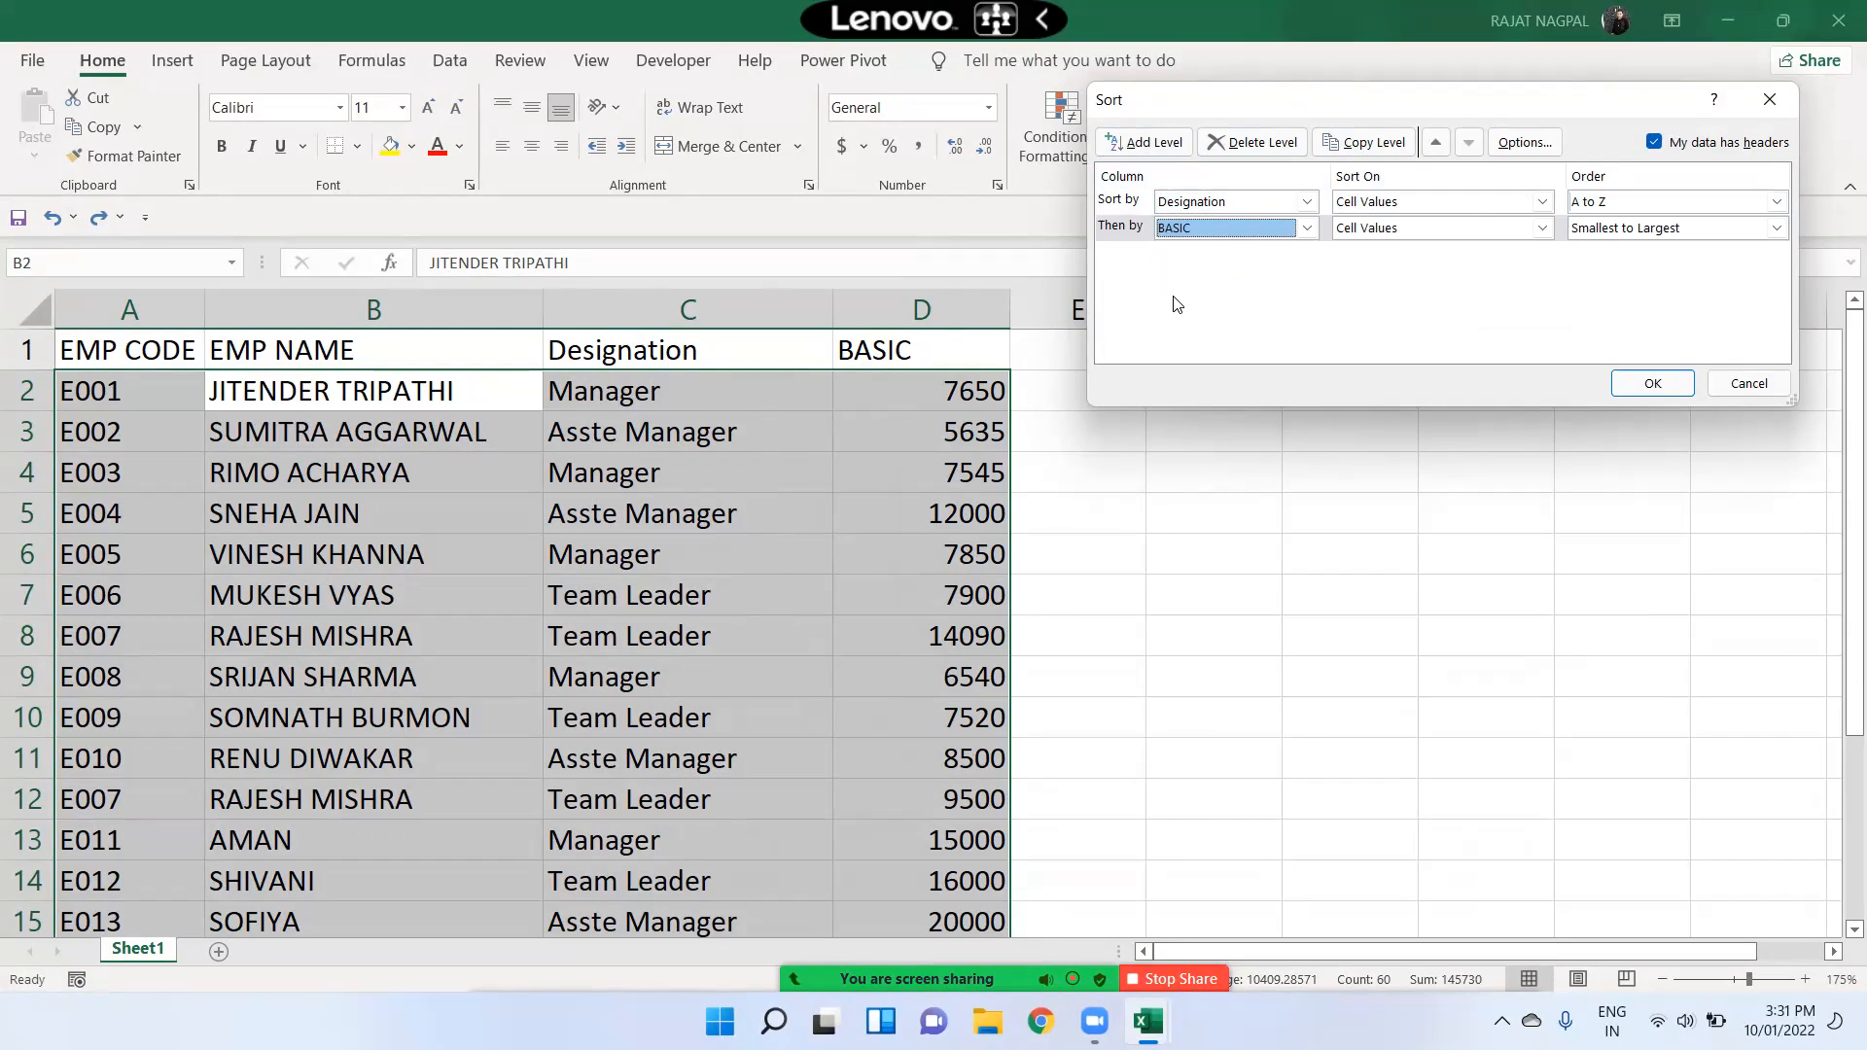
click(1603, 230)
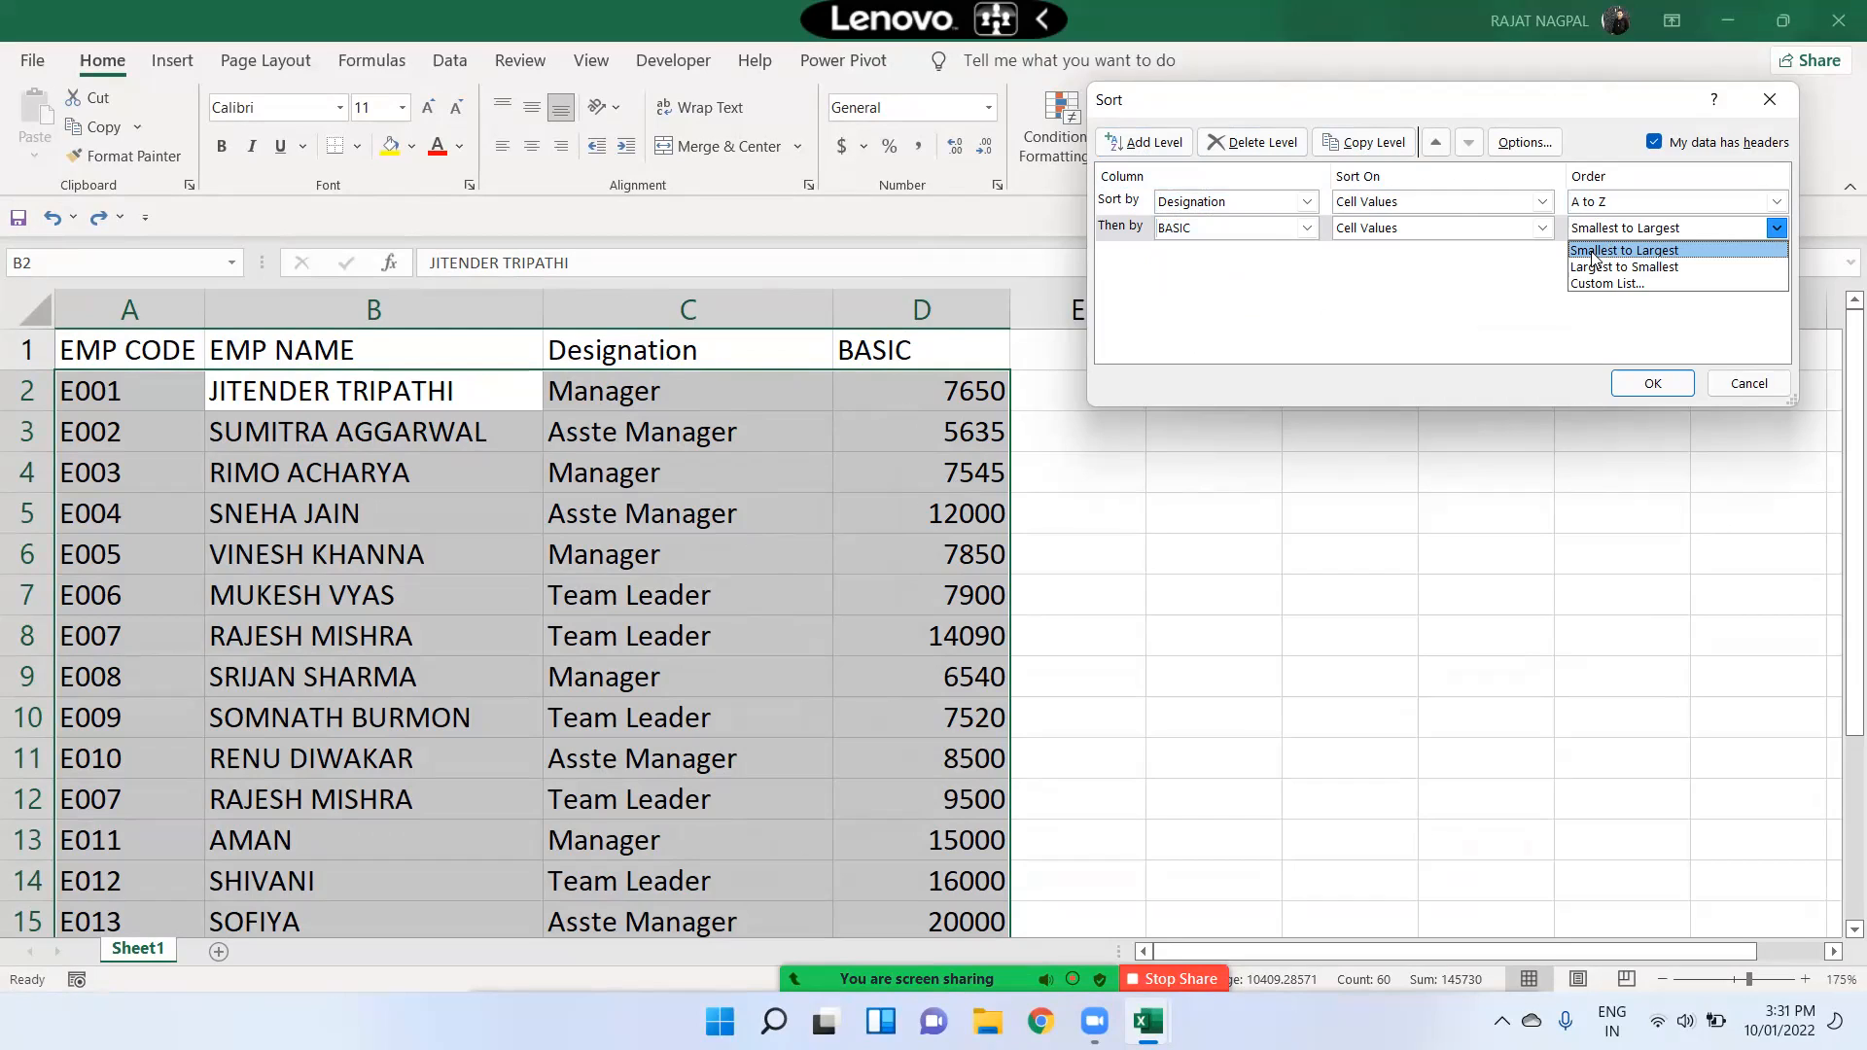
click(1598, 251)
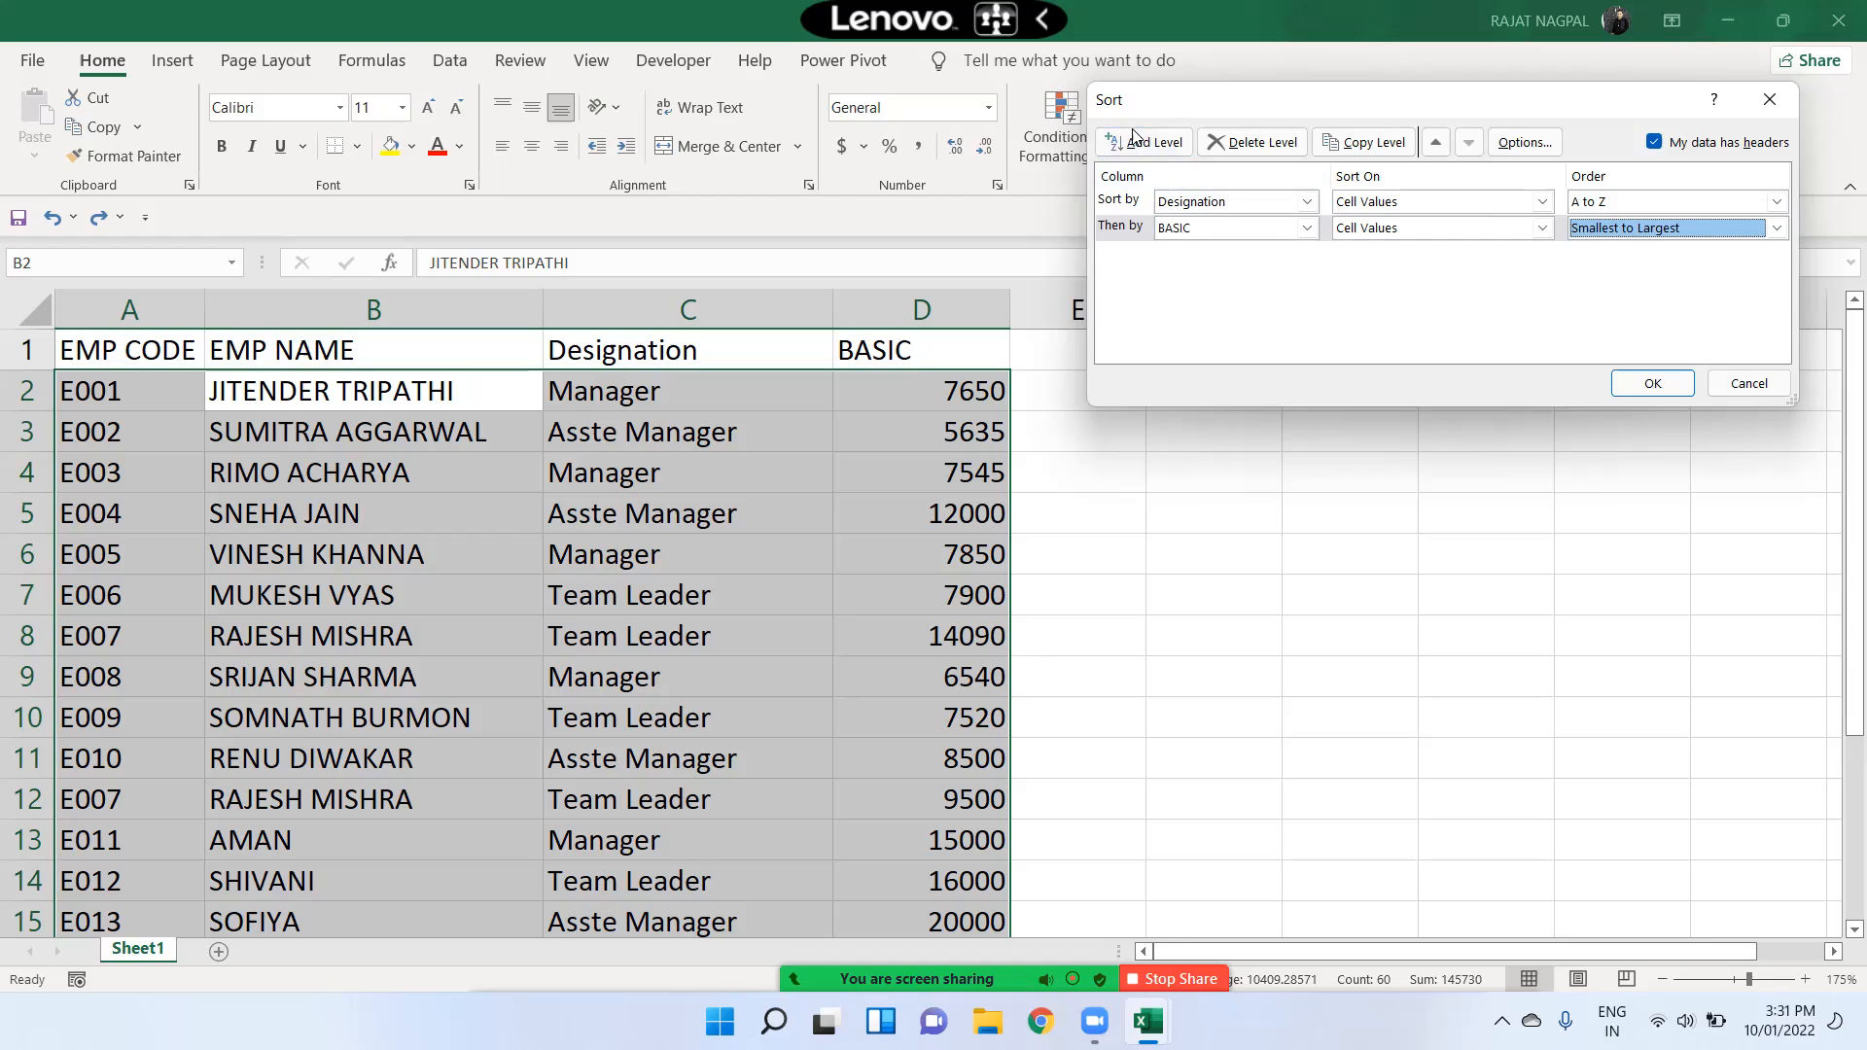
click(1199, 233)
click(1199, 234)
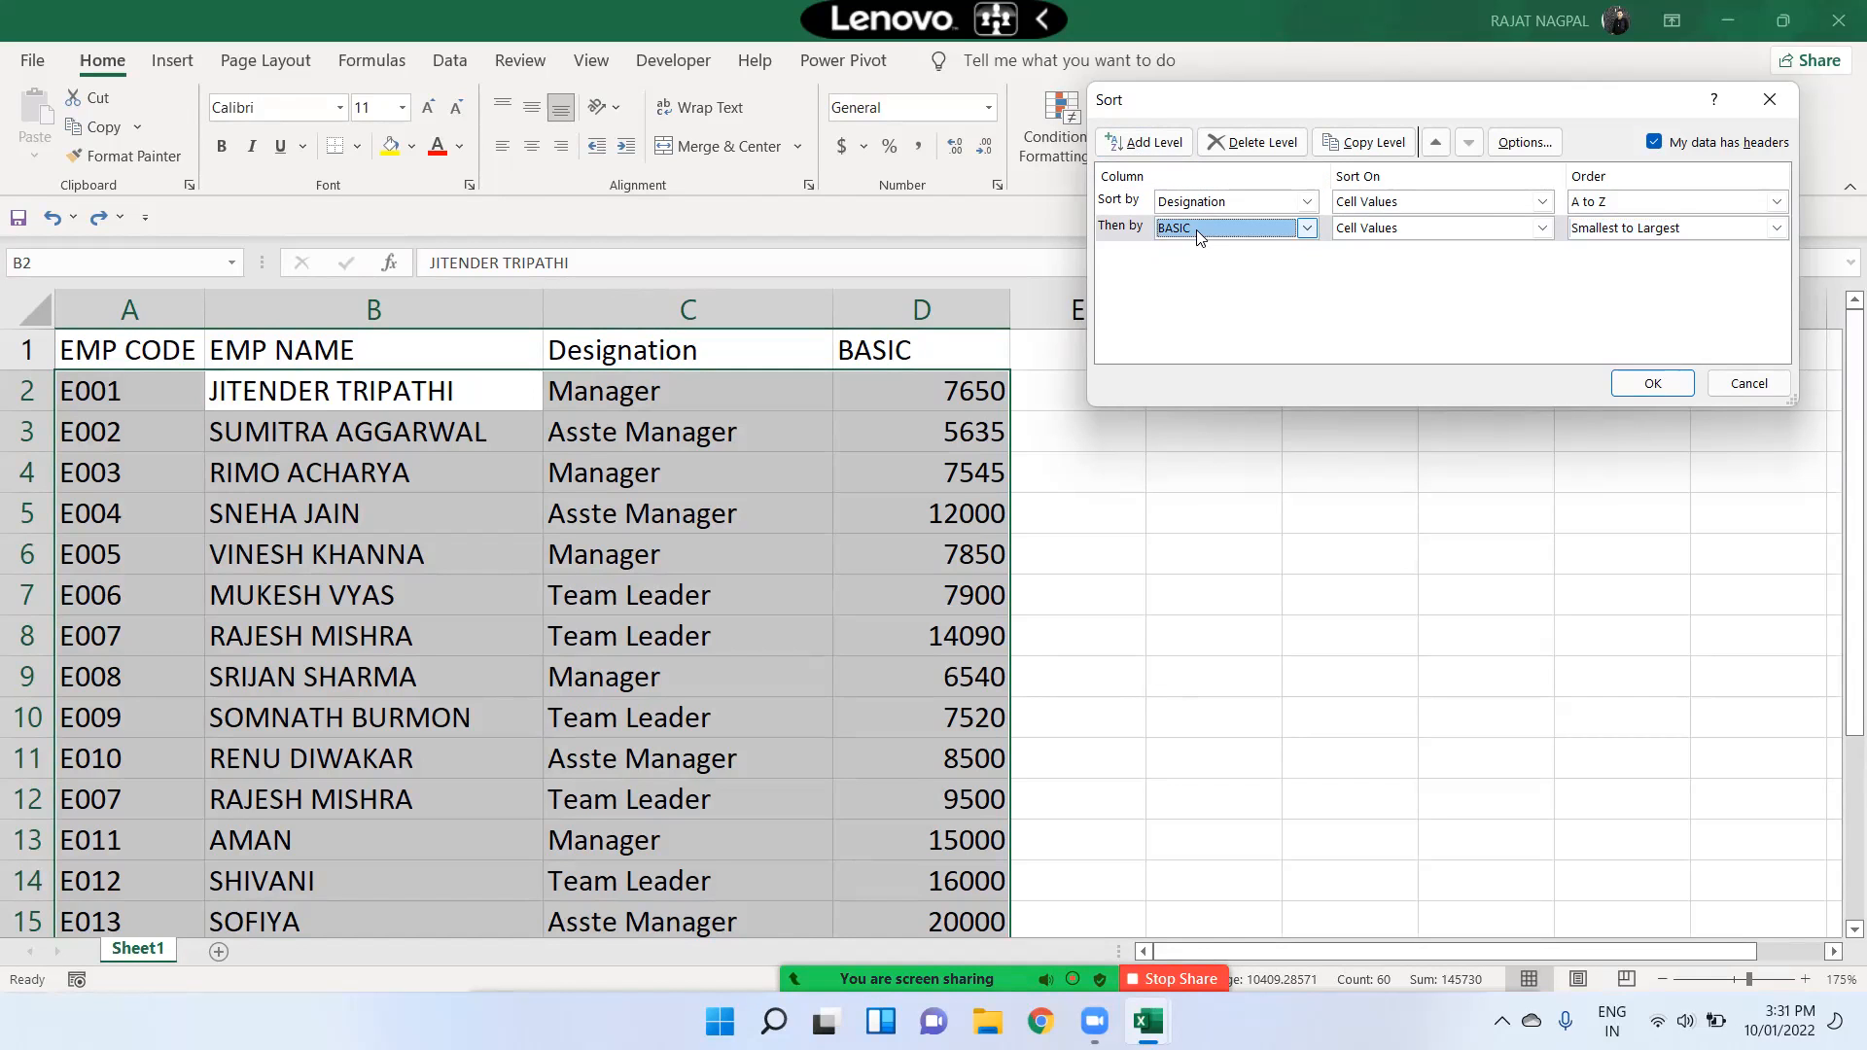
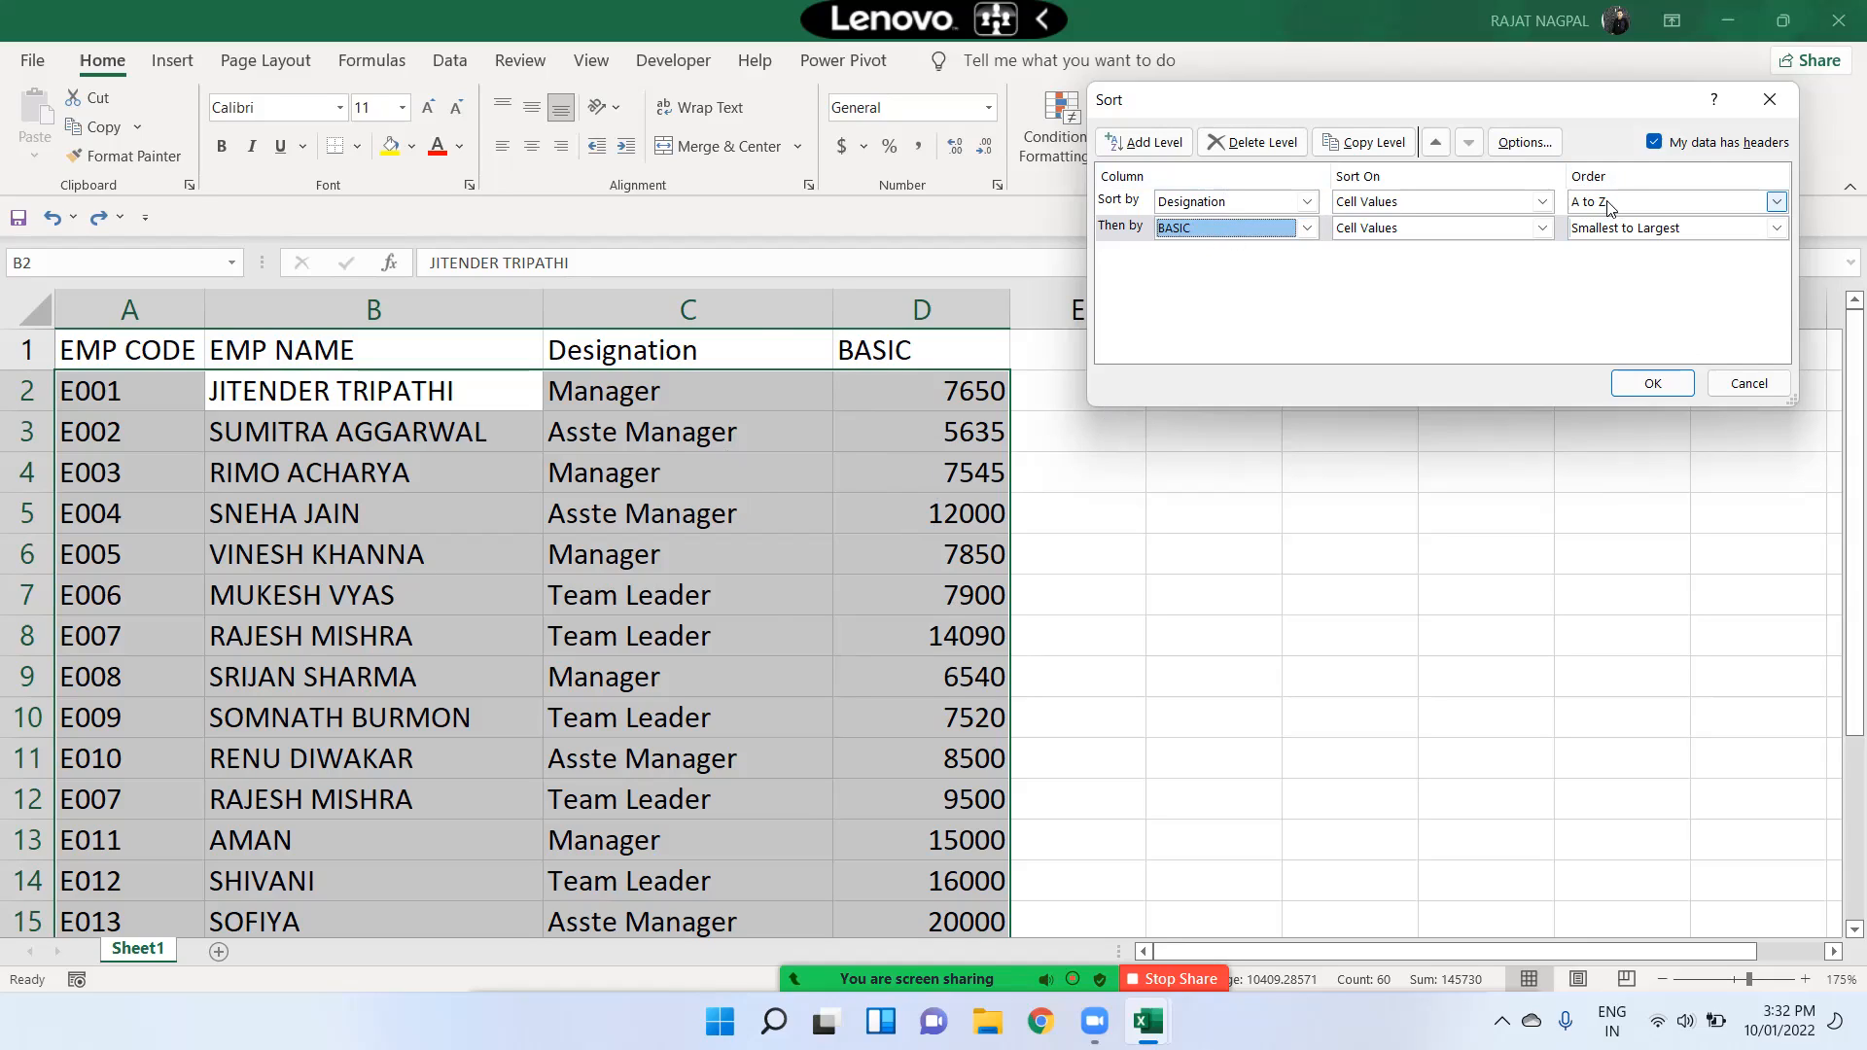
click(1653, 384)
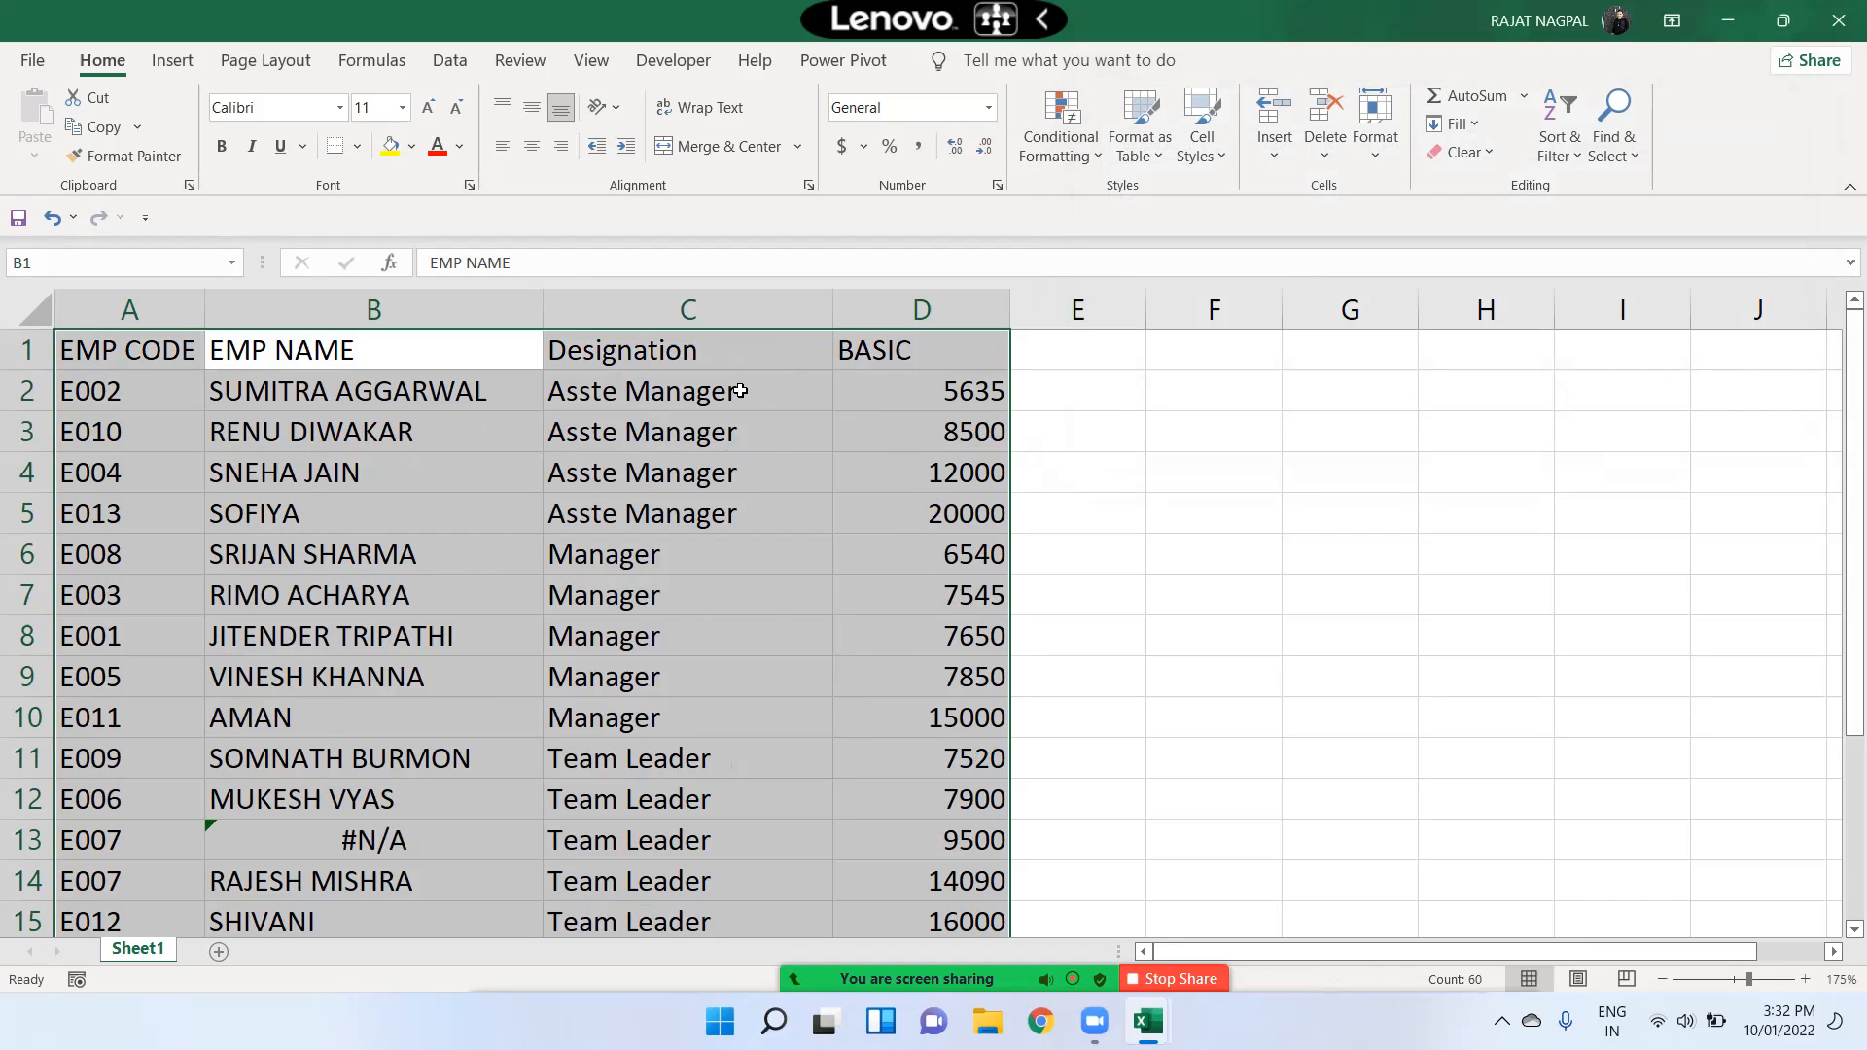
Examine the sorted order of the Designation column and of the BASIC column
drag(739, 390, 668, 839)
scroll(671, 827, up, 1)
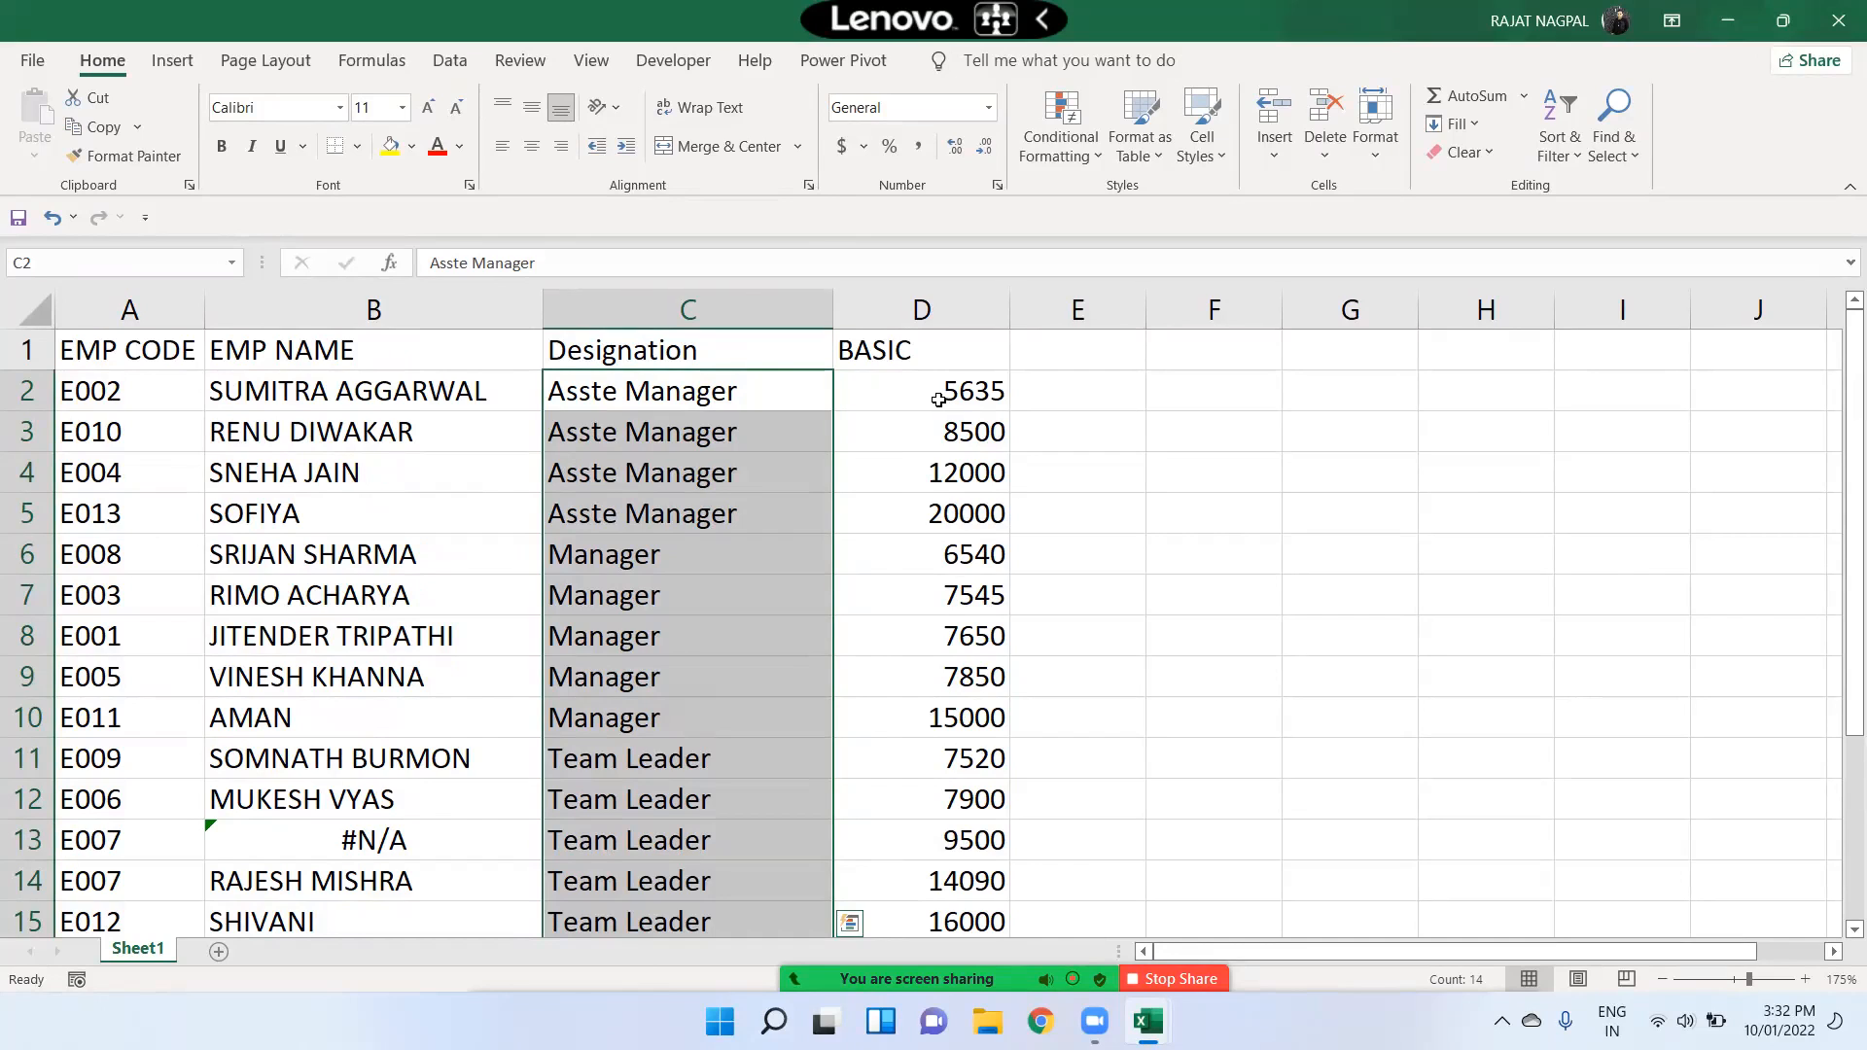
drag(938, 400, 956, 812)
scroll(942, 684, up, 1)
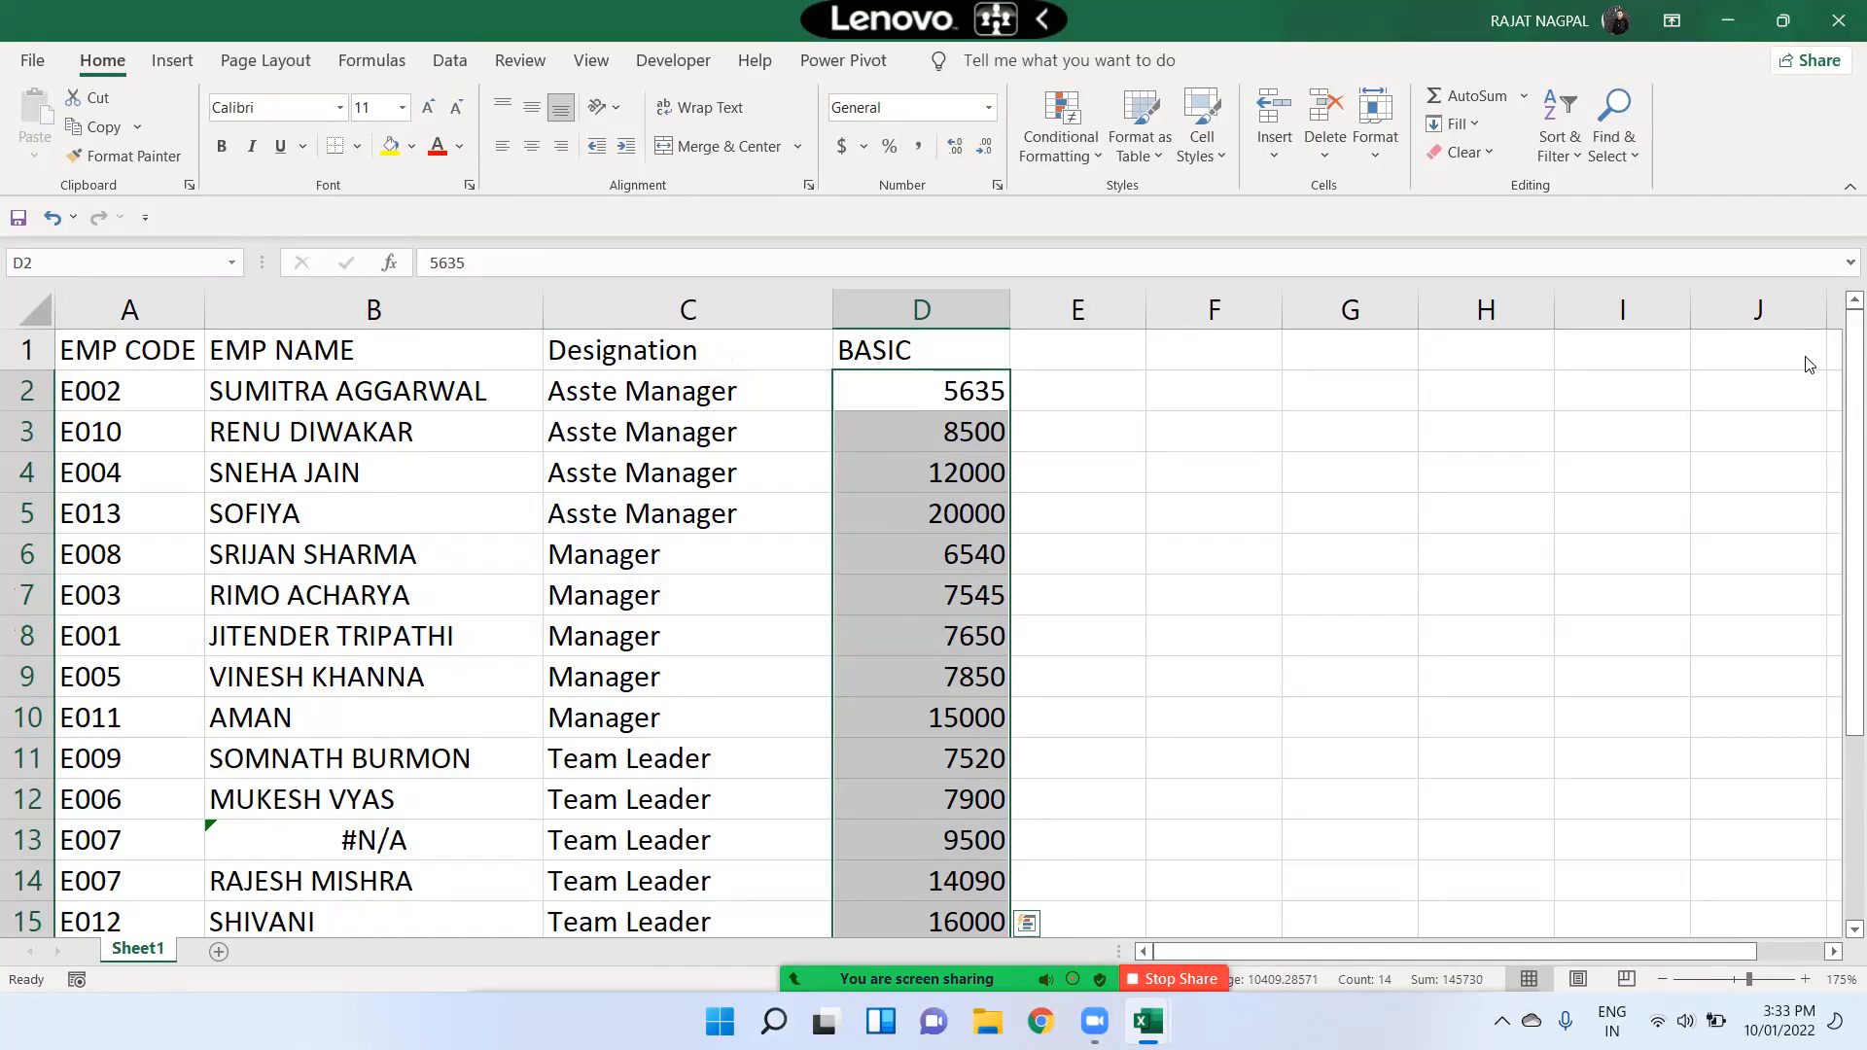
drag(943, 391, 958, 914)
click(967, 431)
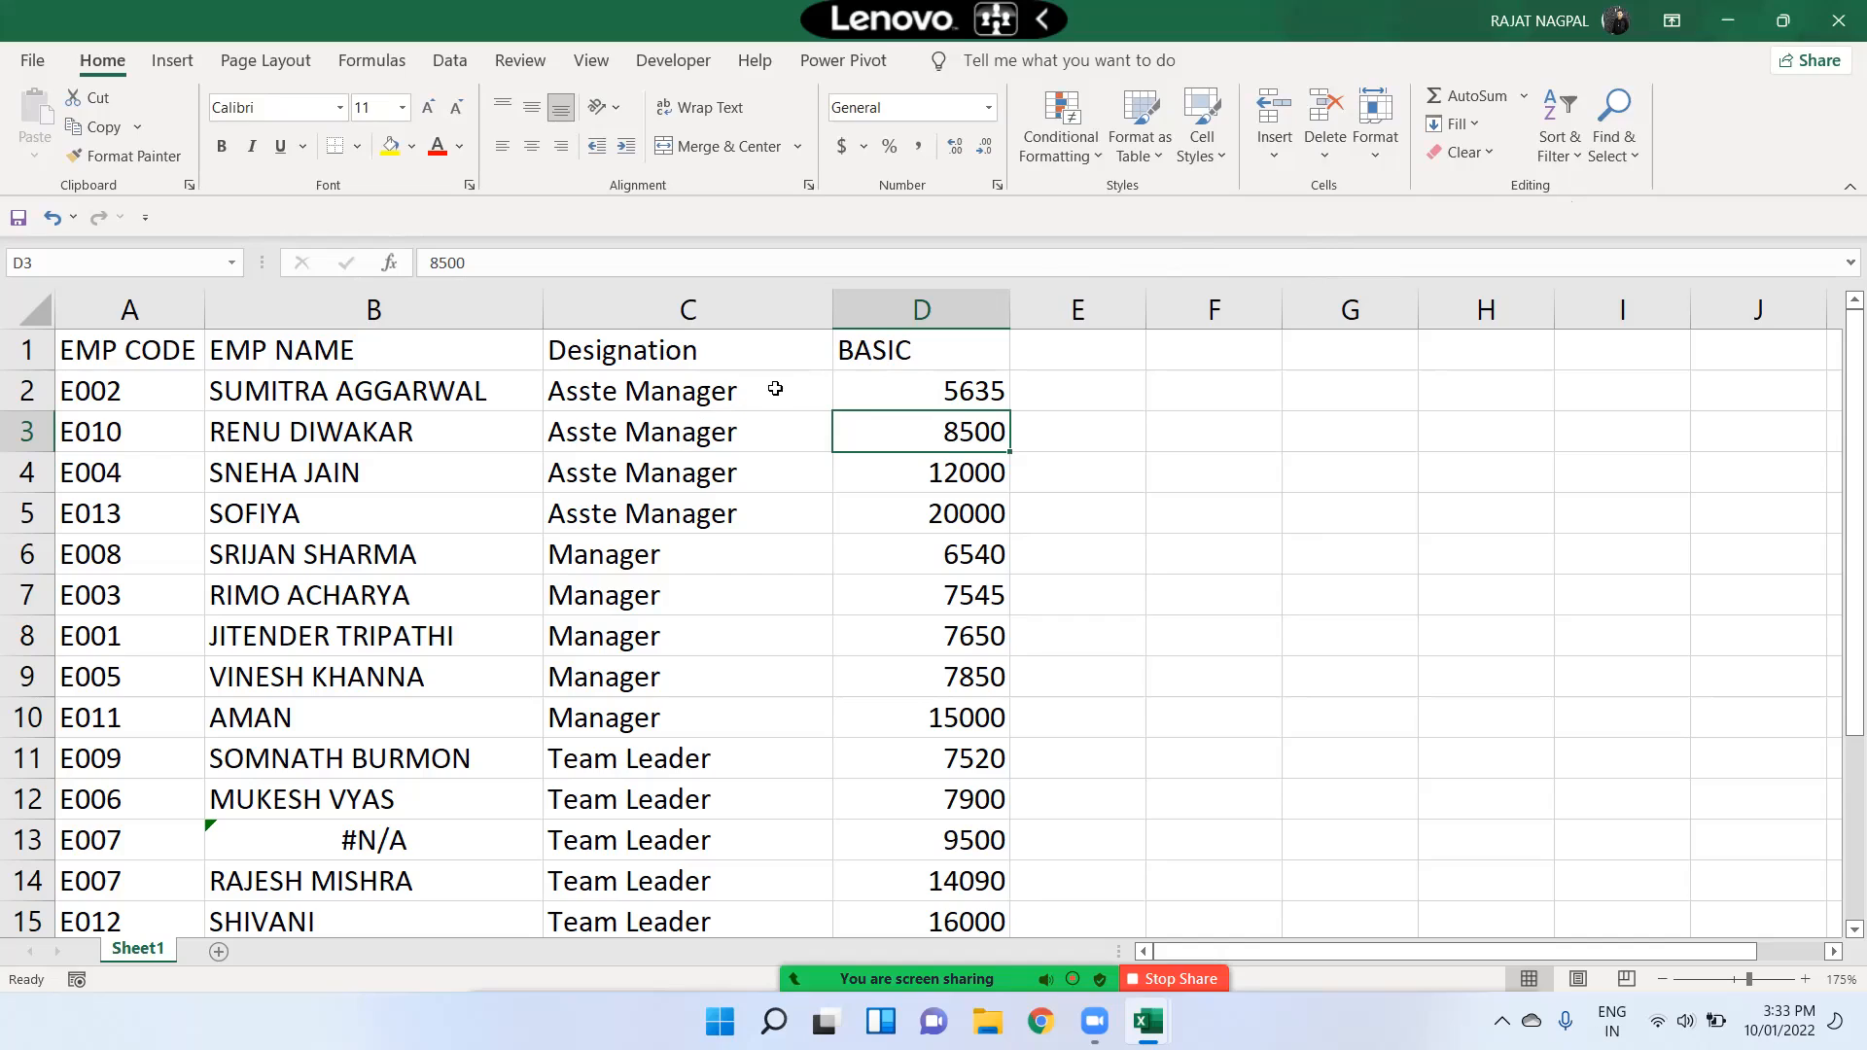
Compare the BASIC order within the Asste Manager, Manager and Team Leader groups by highlighting each group's Designation and BASIC cells
drag(684, 390, 880, 506)
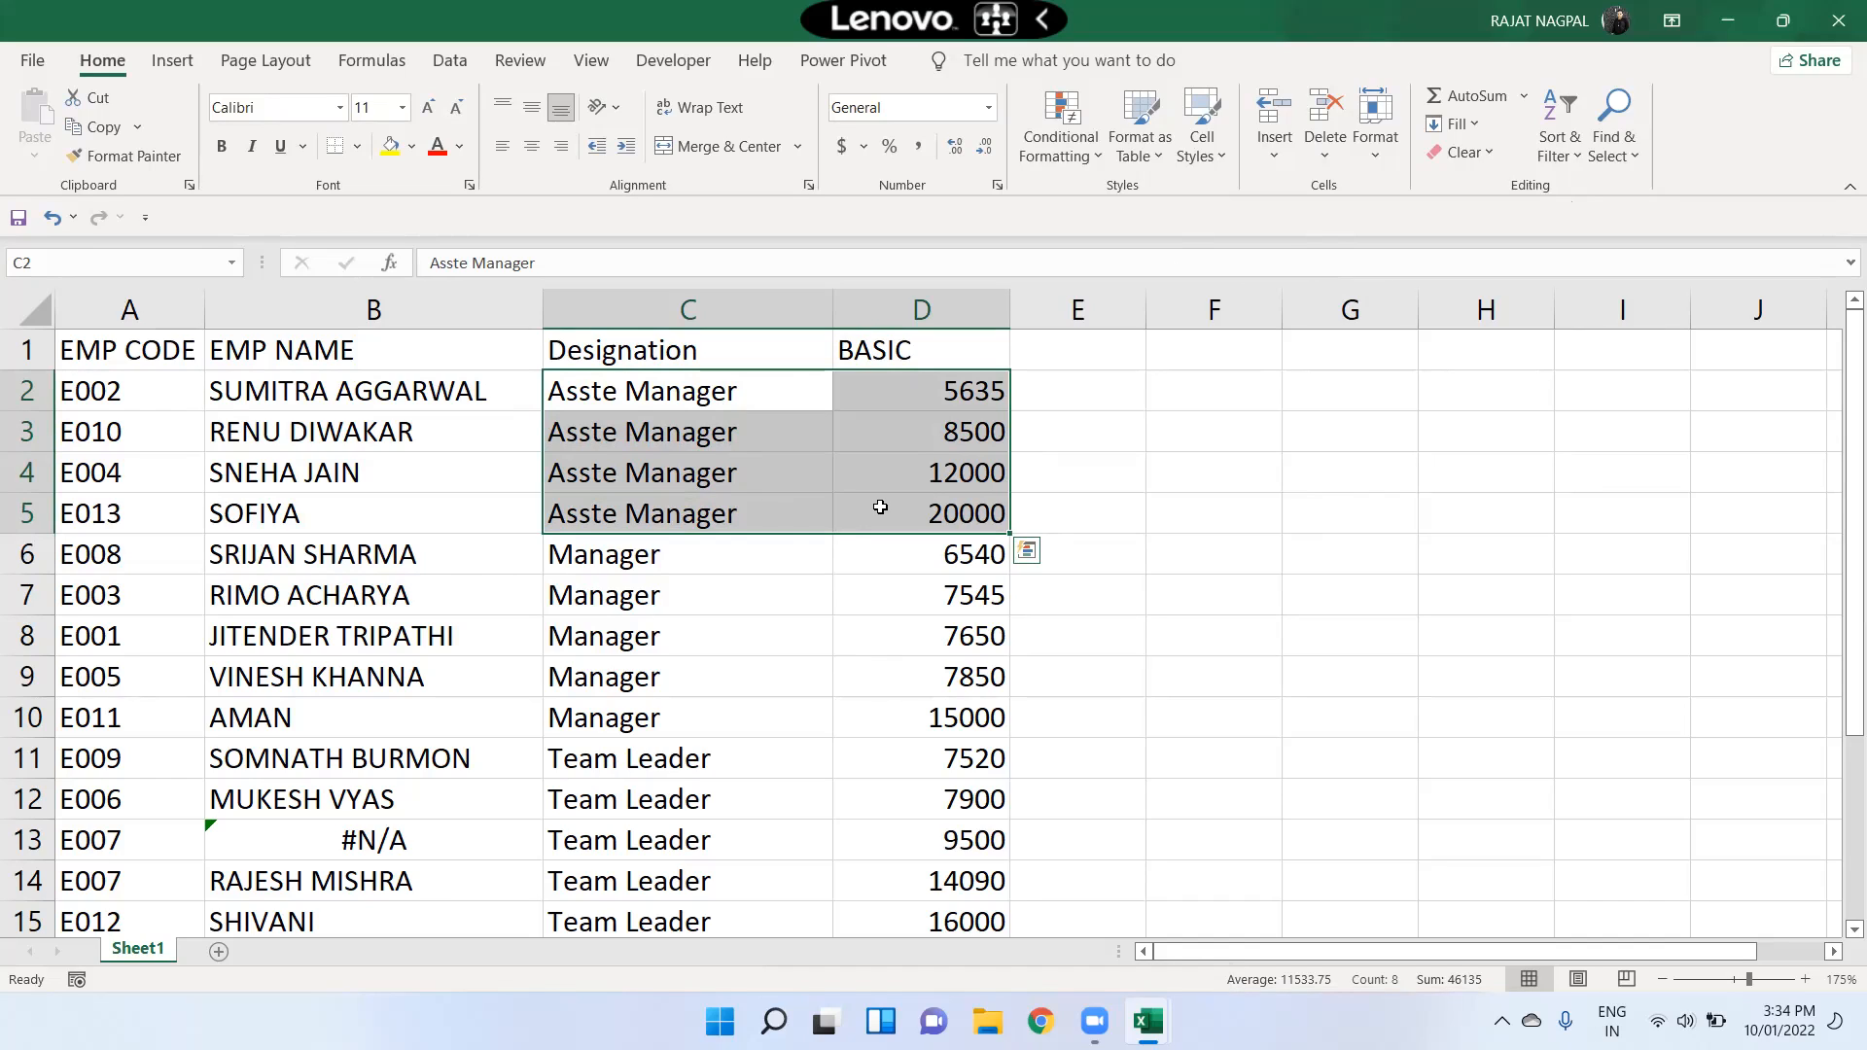
drag(667, 571, 933, 710)
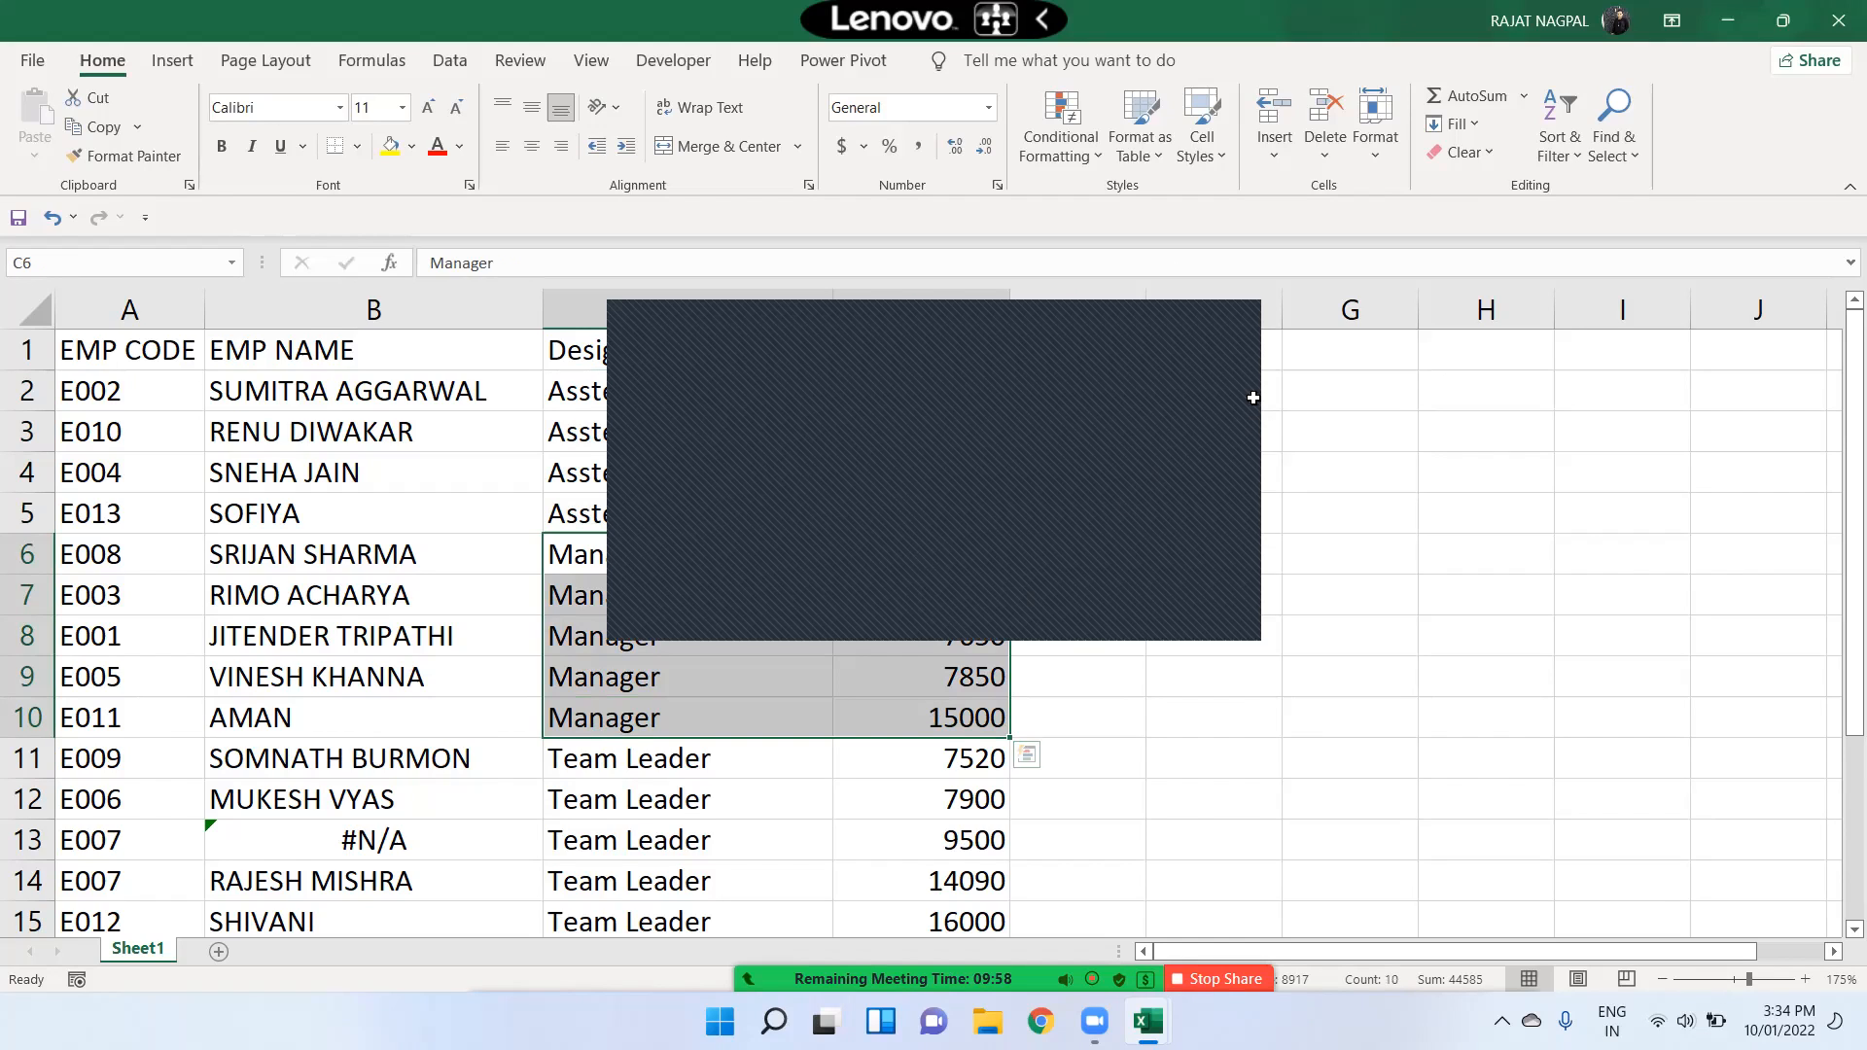
click(1233, 331)
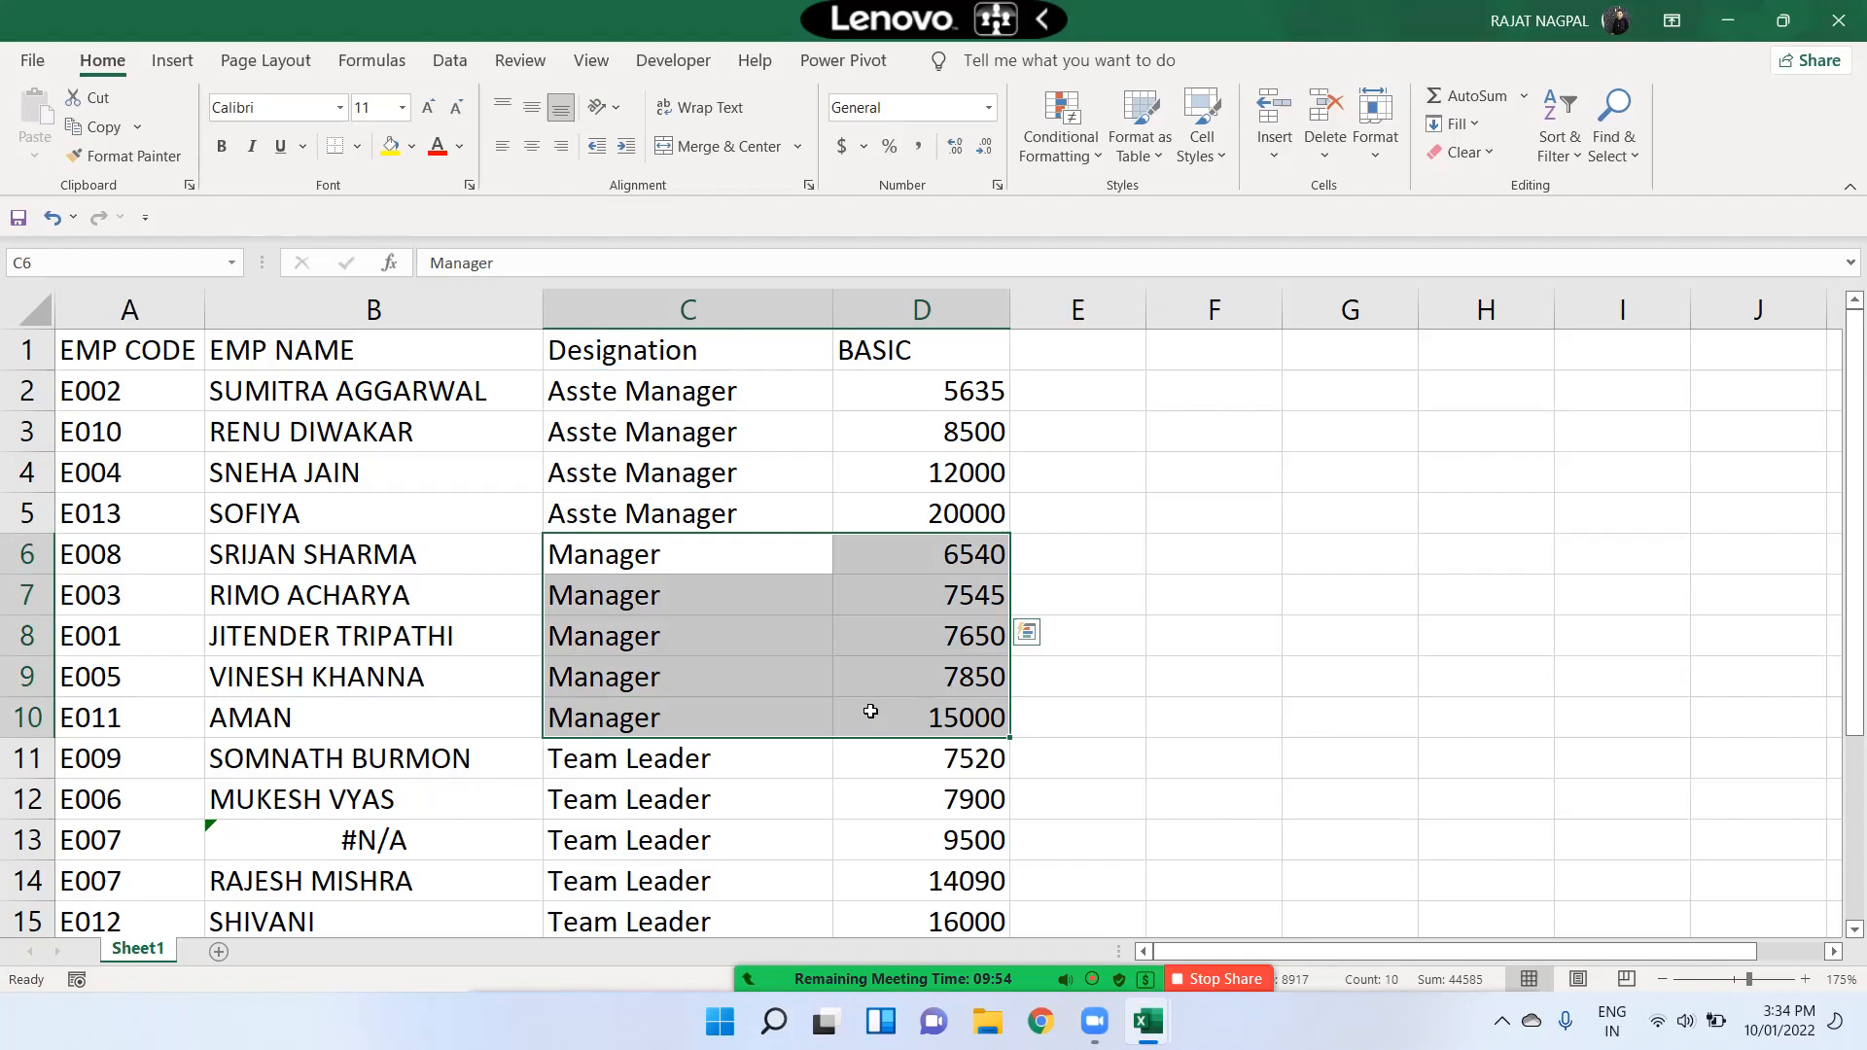
scroll(870, 712, down, 2)
drag(746, 518, 943, 669)
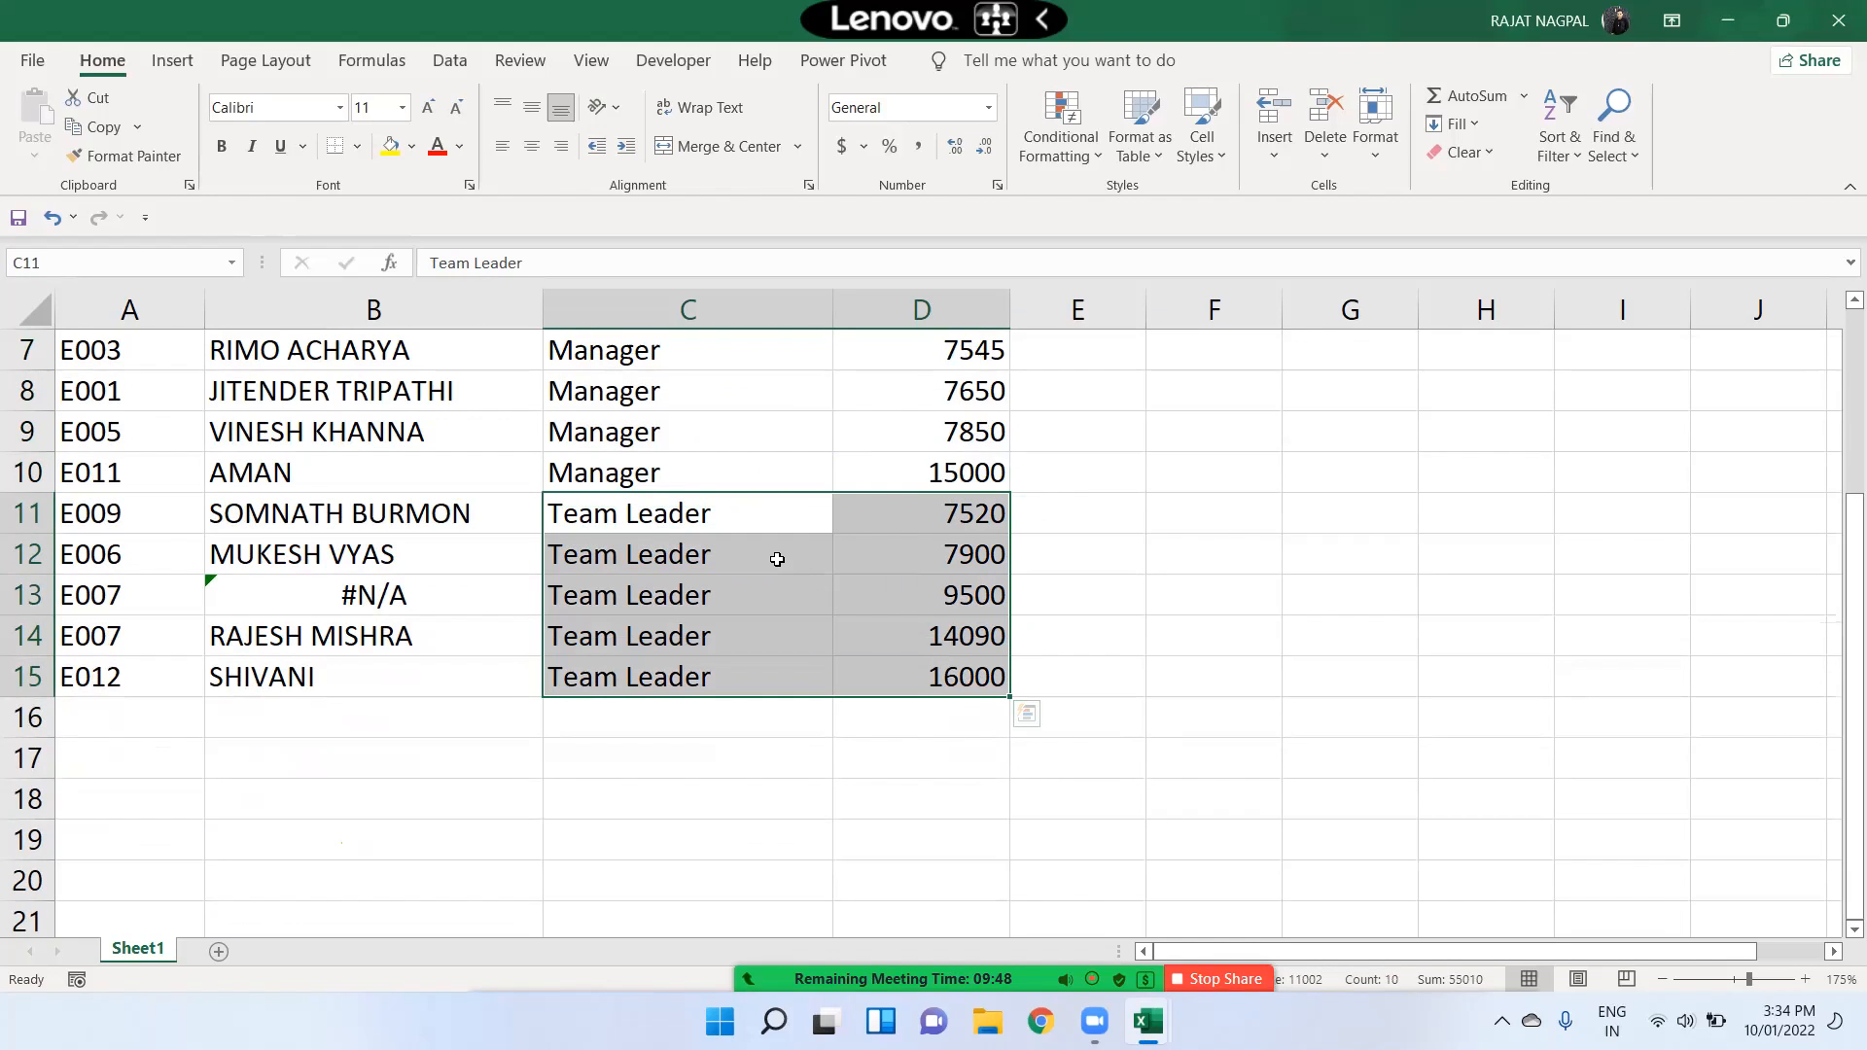
scroll(777, 559, up, 2)
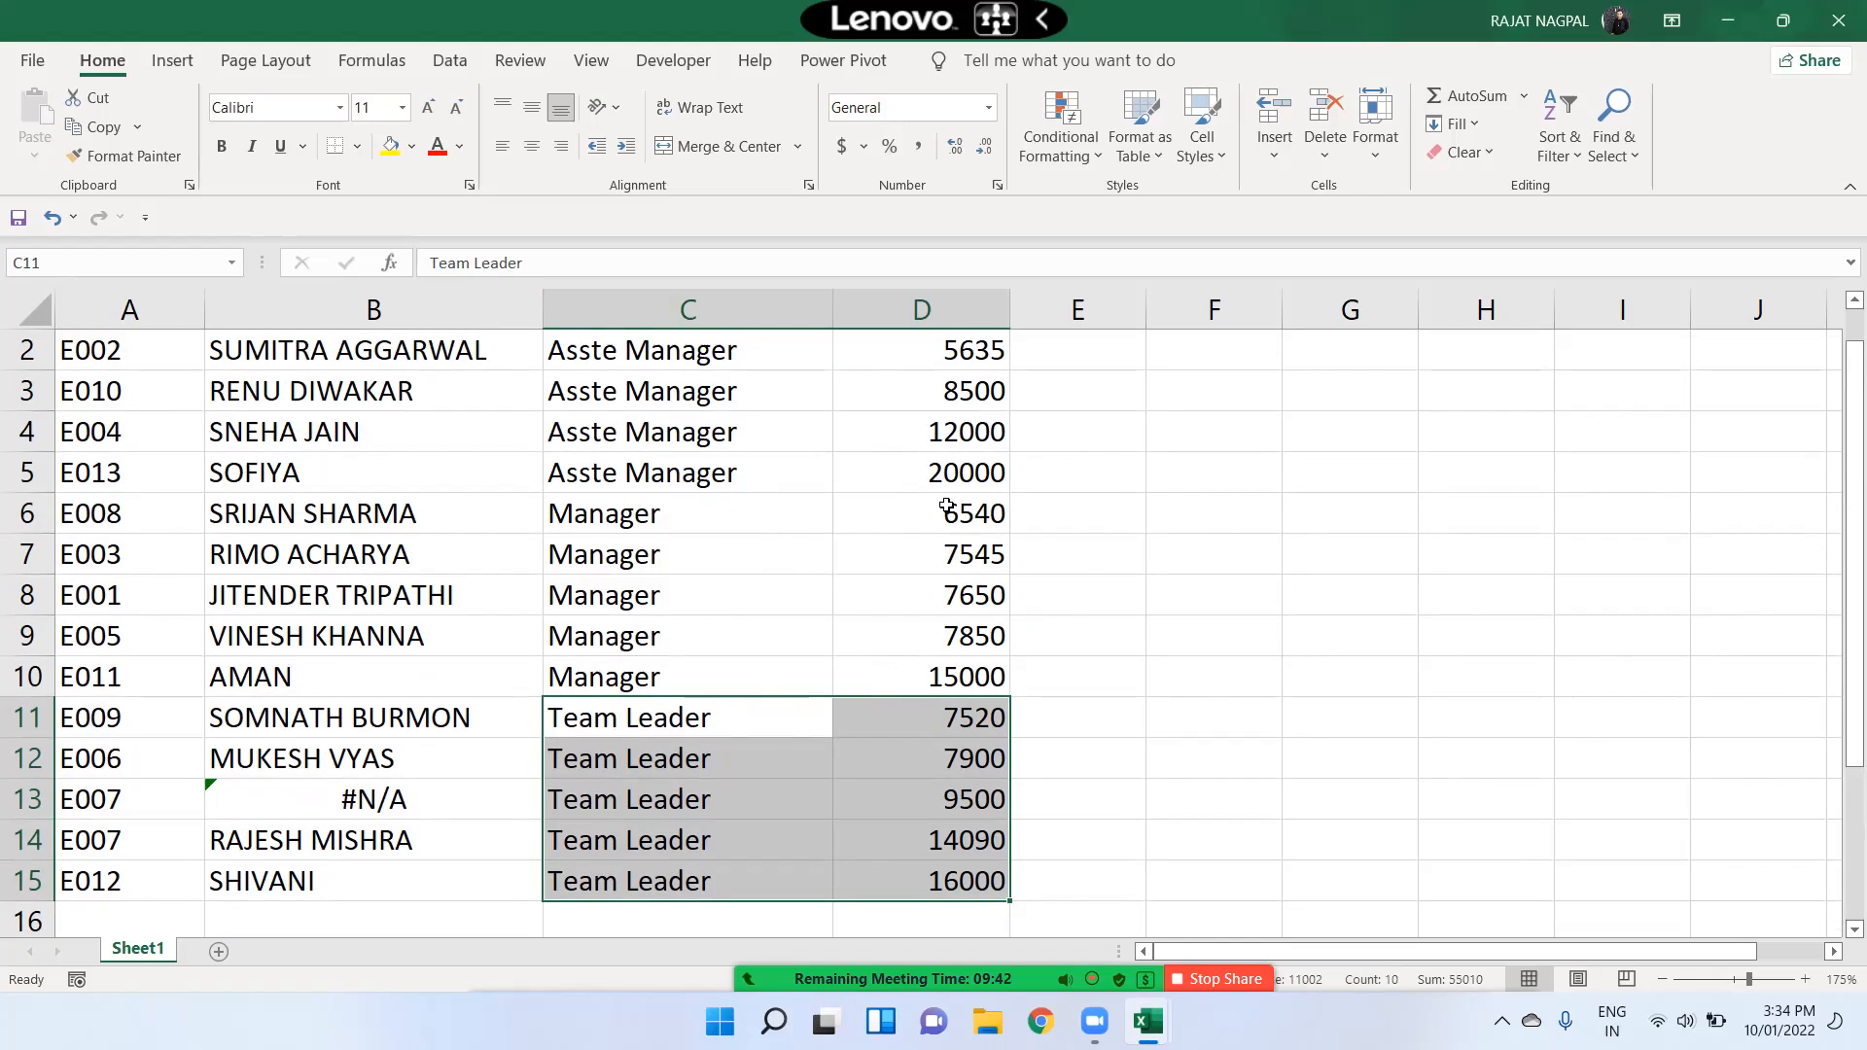
scroll(962, 525, up, 1)
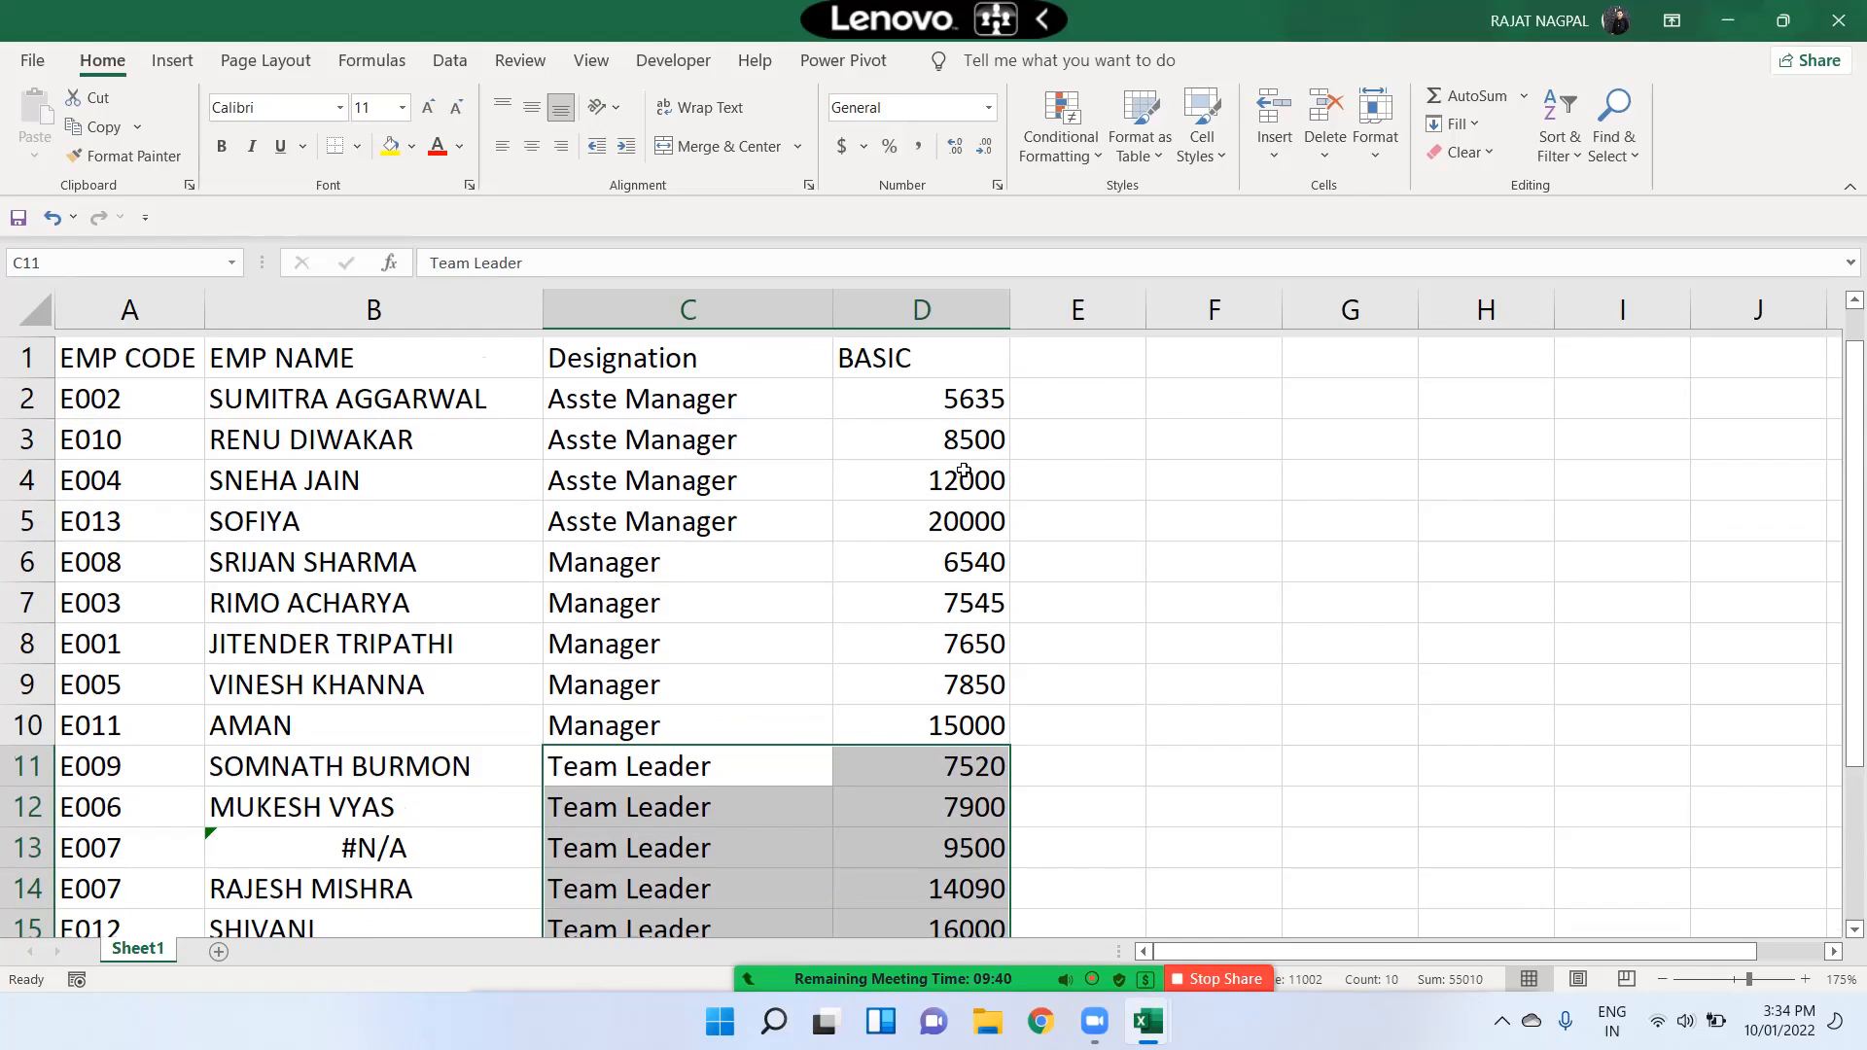
drag(963, 395, 979, 802)
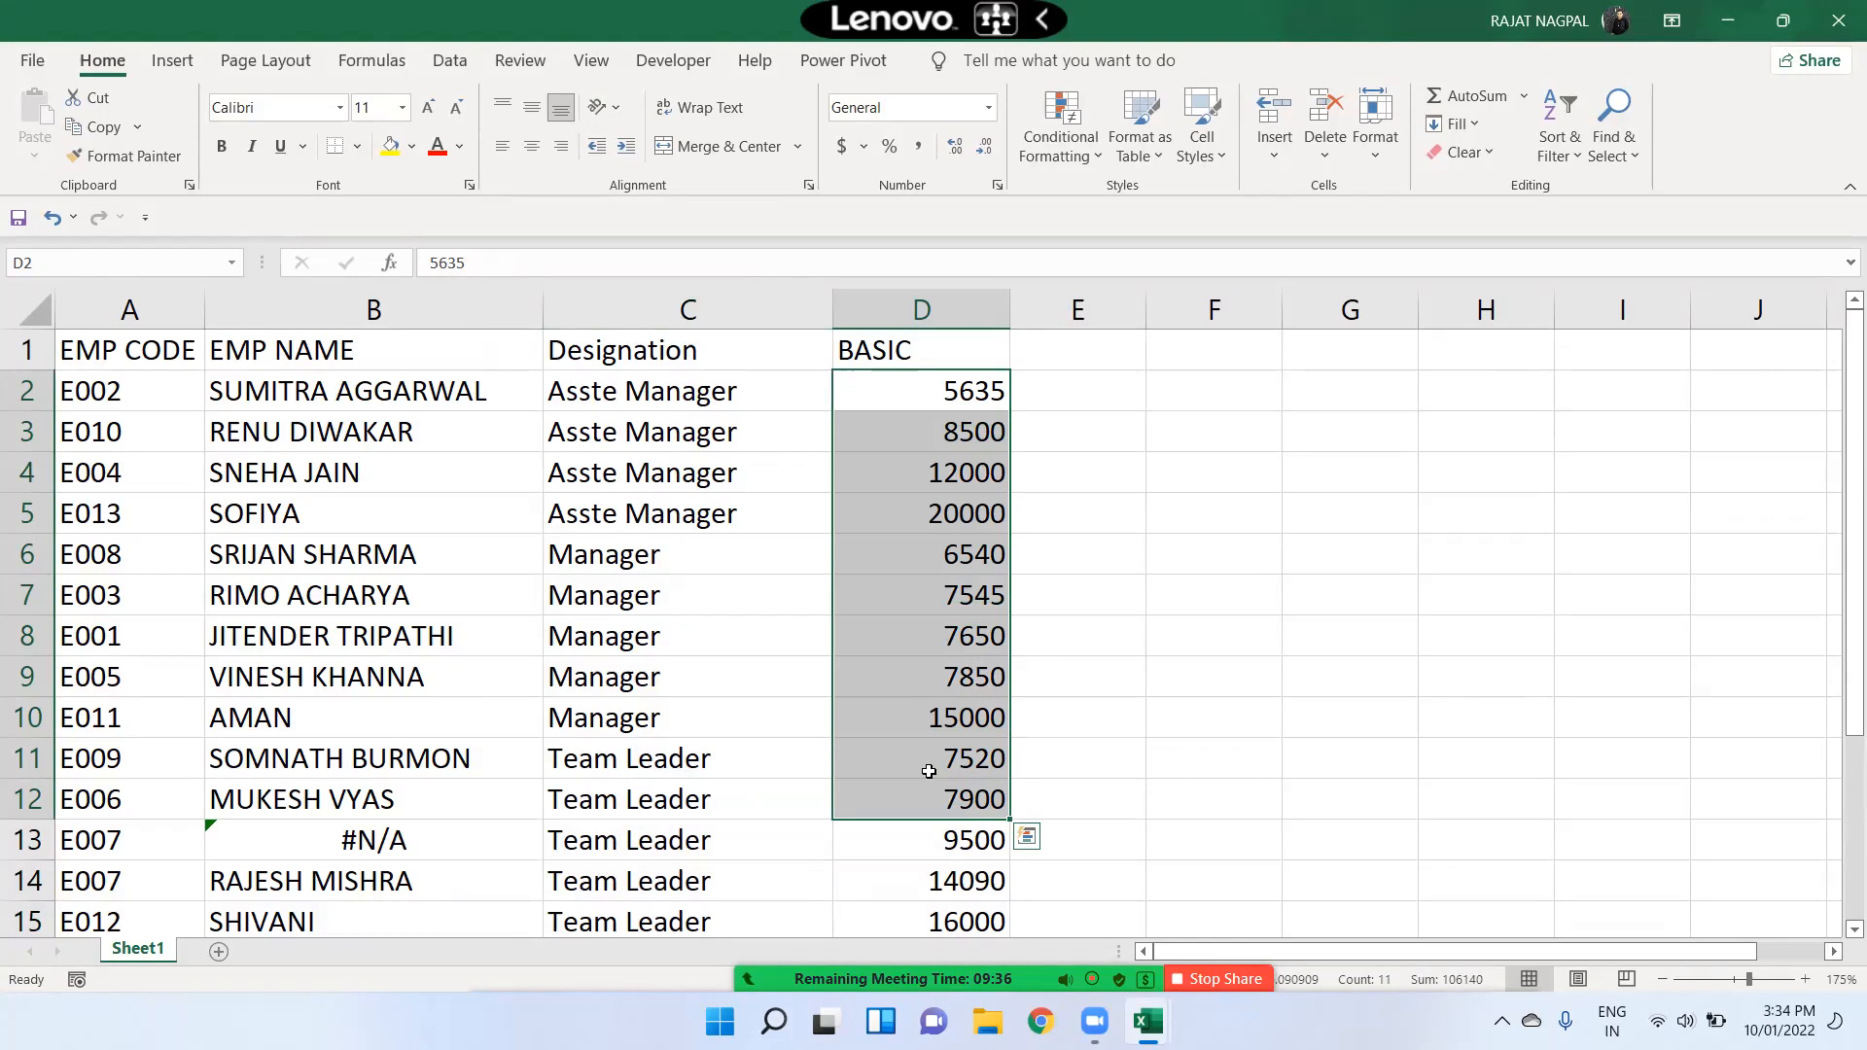
Replace the lookup formula in B13 with the employee name from the cell above
click(360, 834)
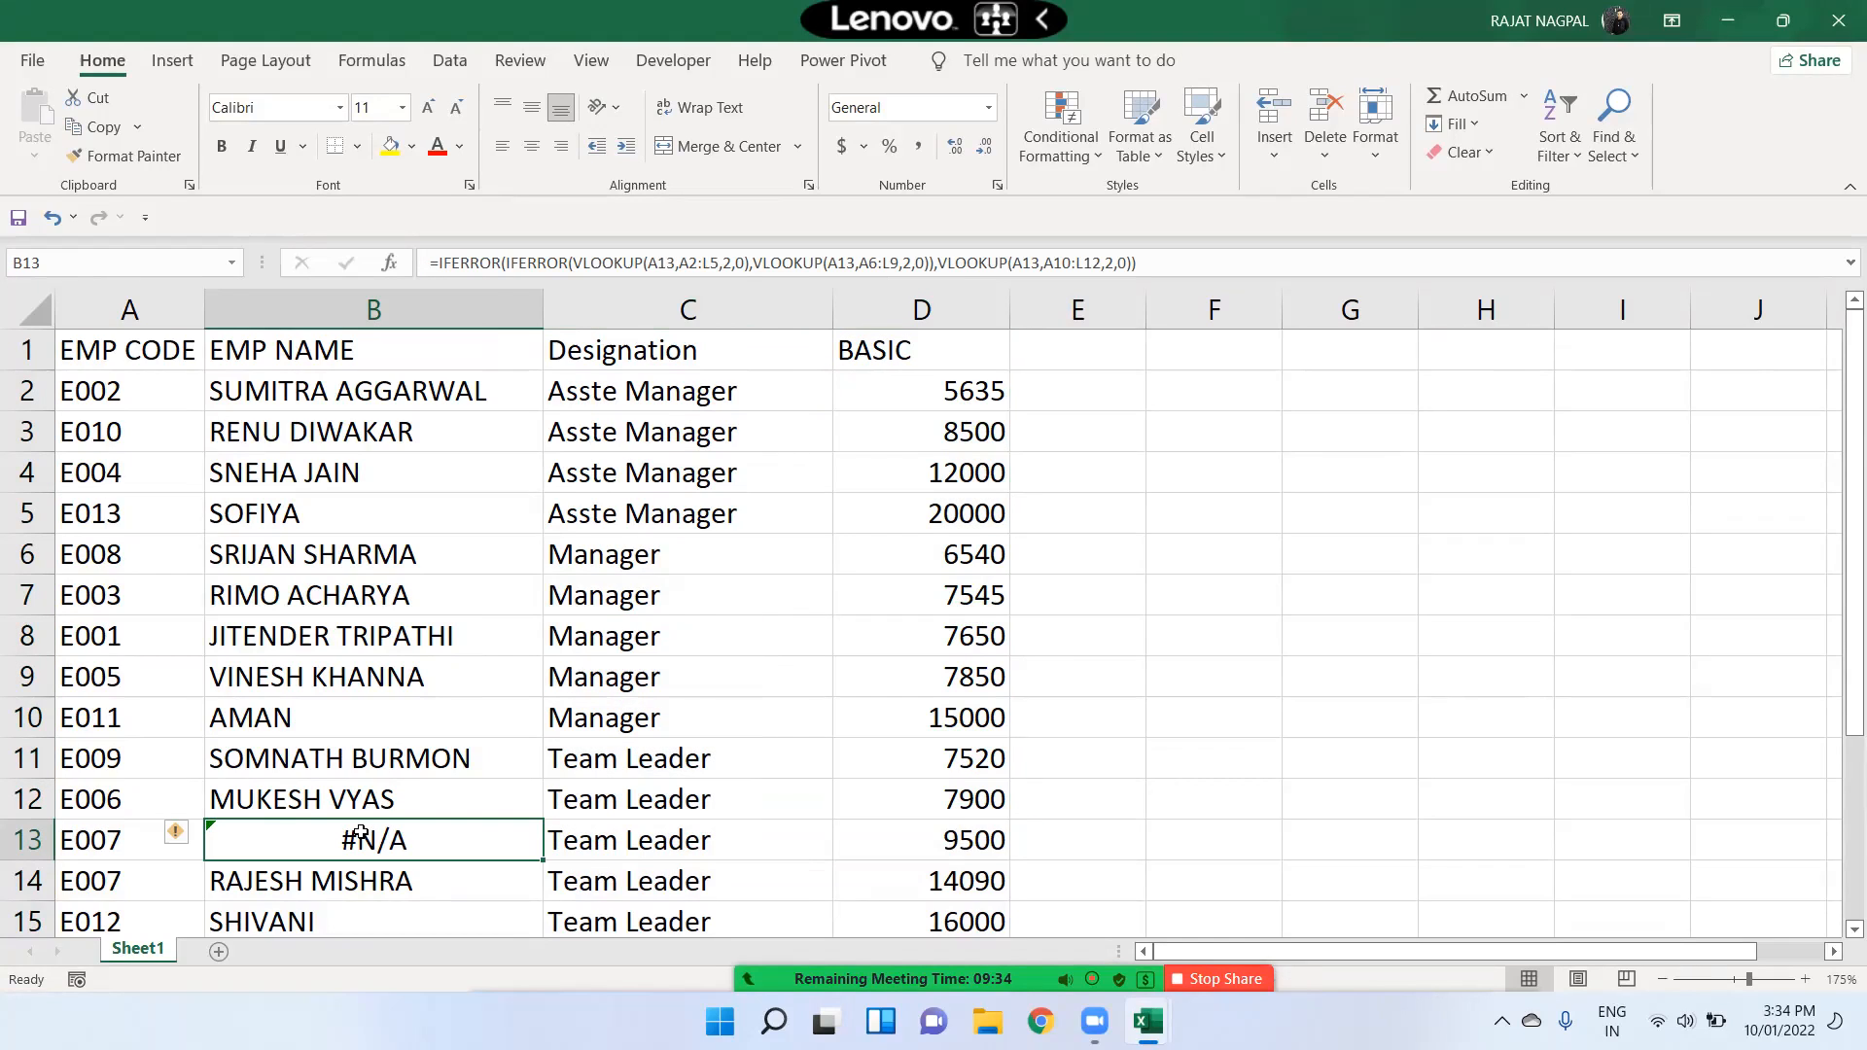
key(ctrl+z)
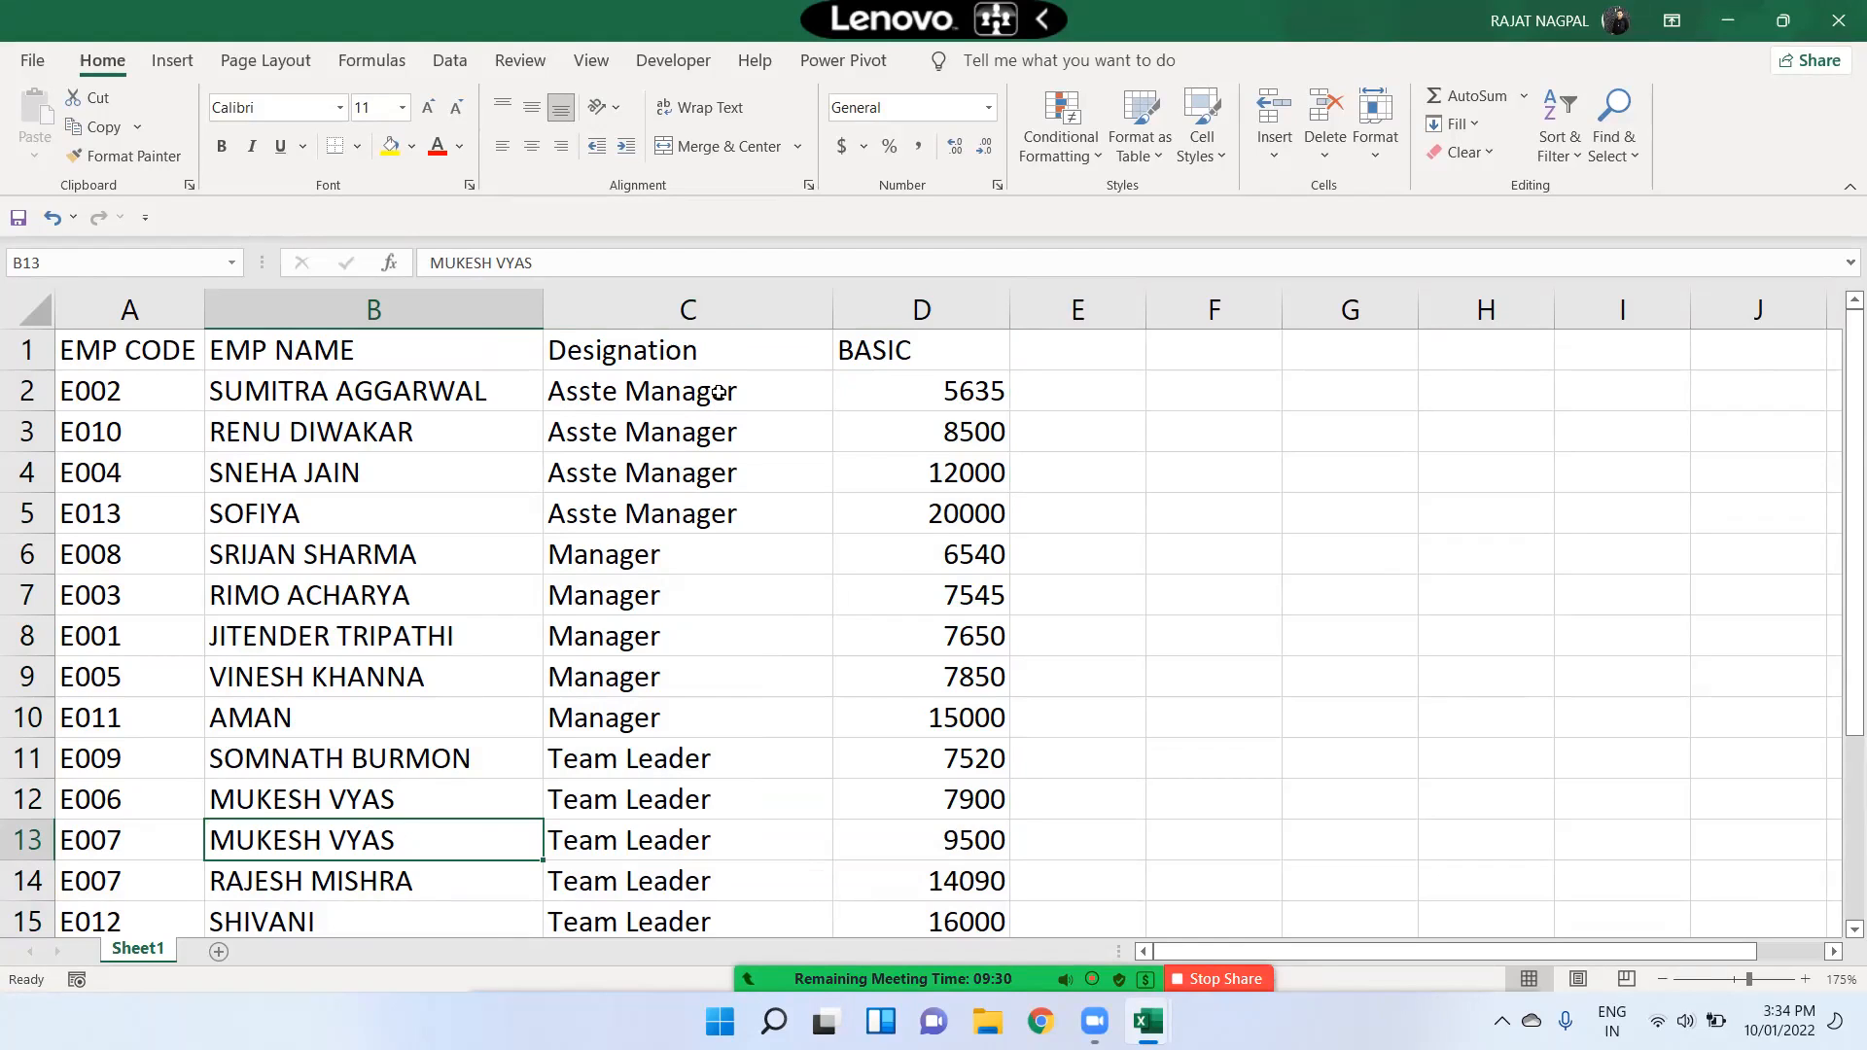
drag(702, 389, 950, 710)
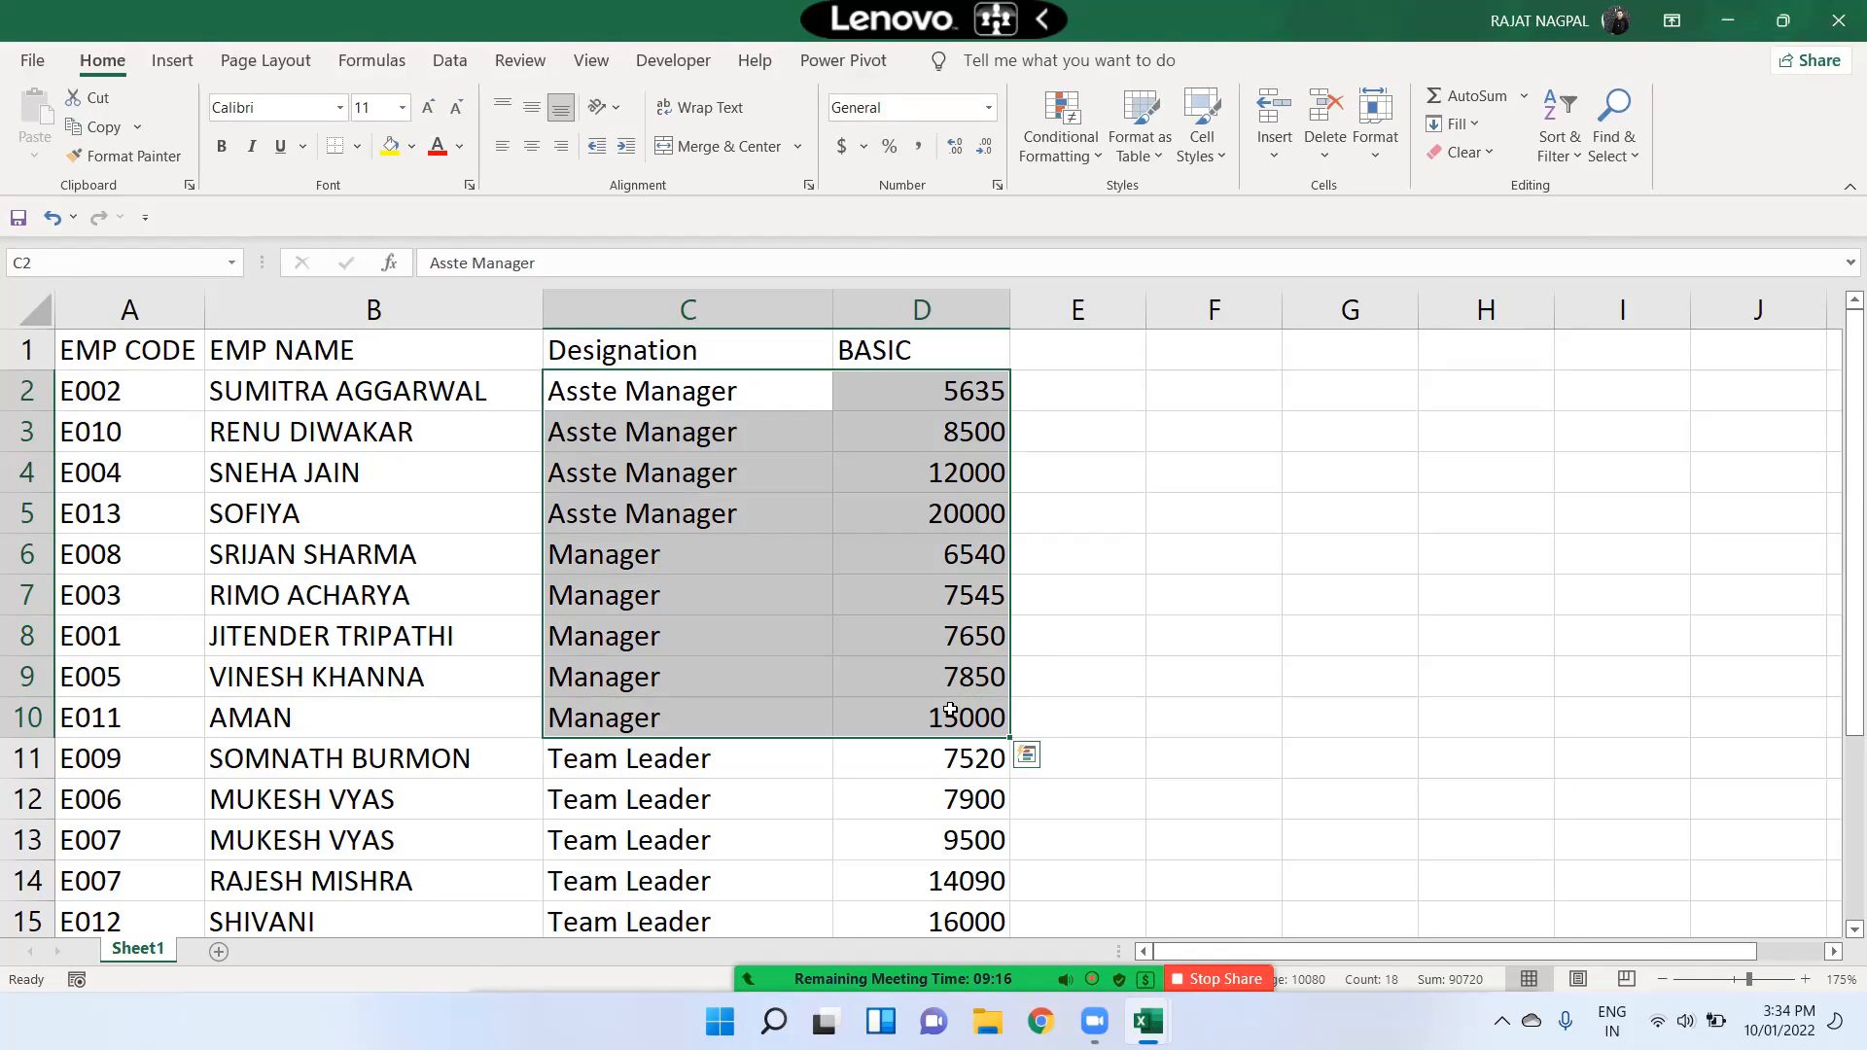
click(1563, 144)
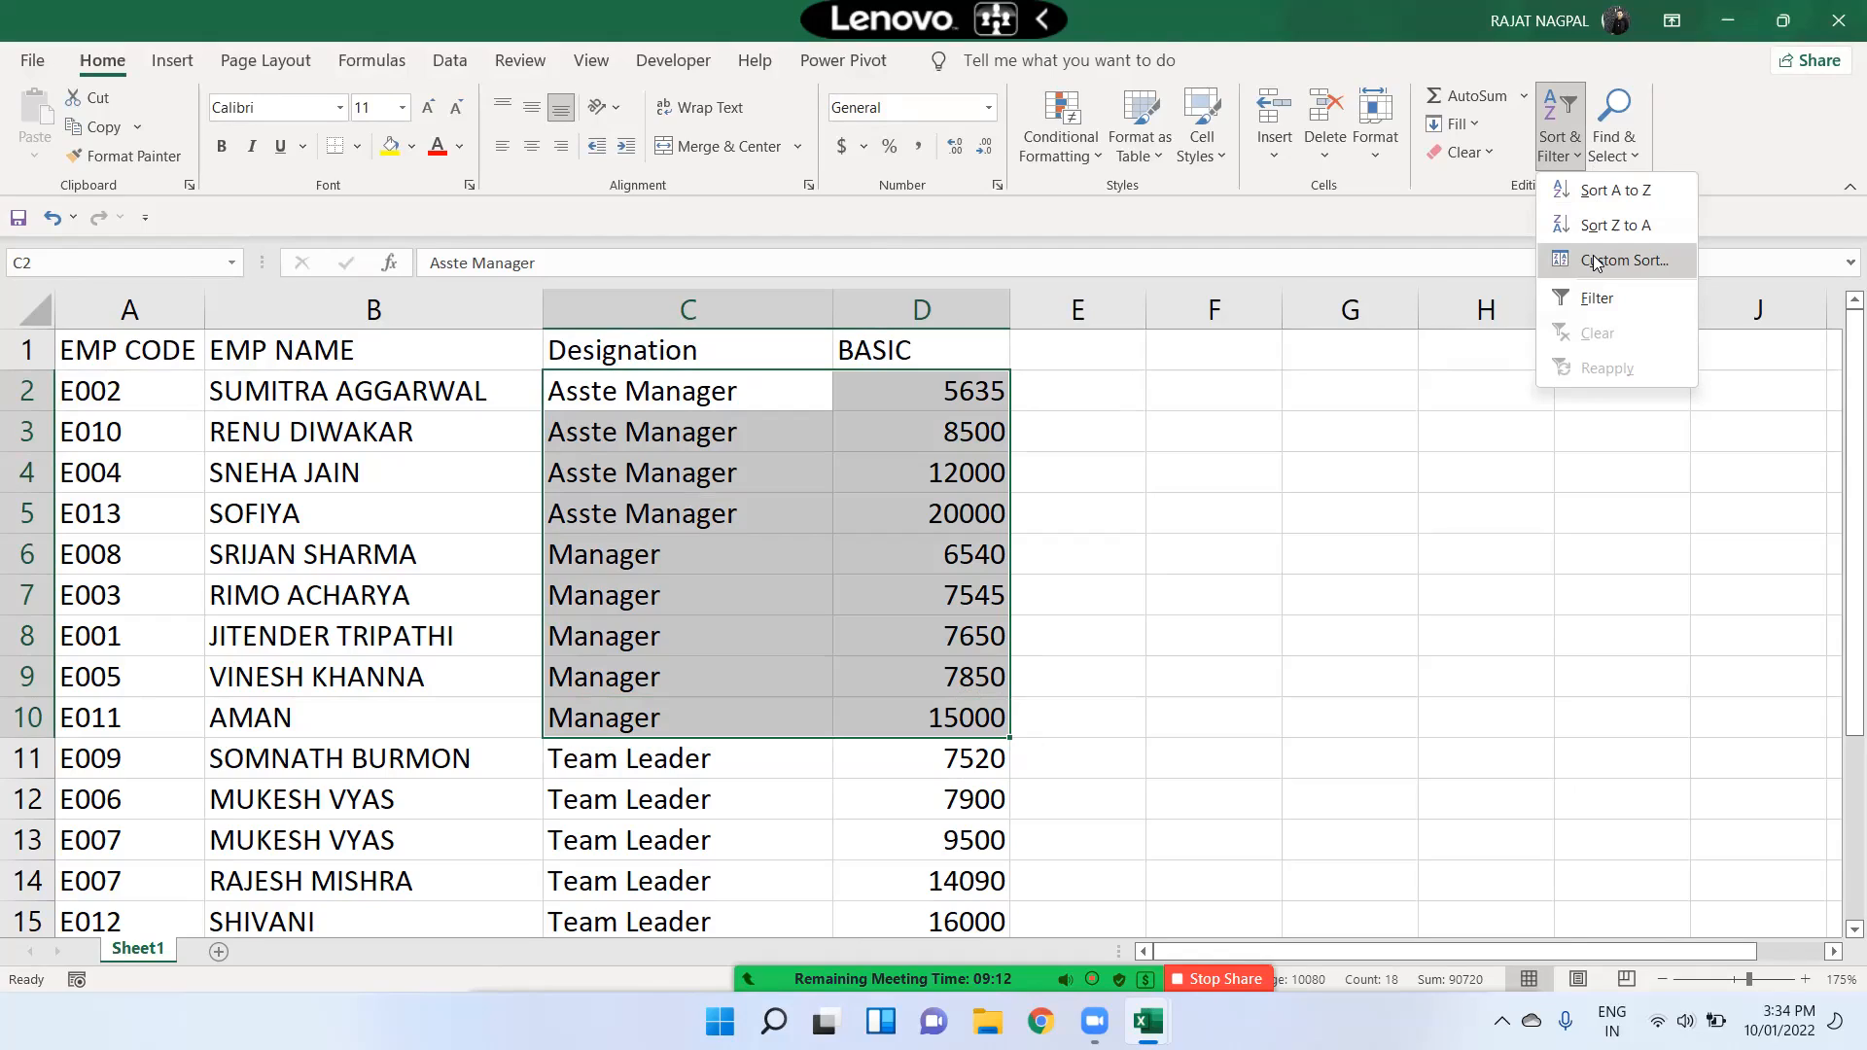
click(1571, 569)
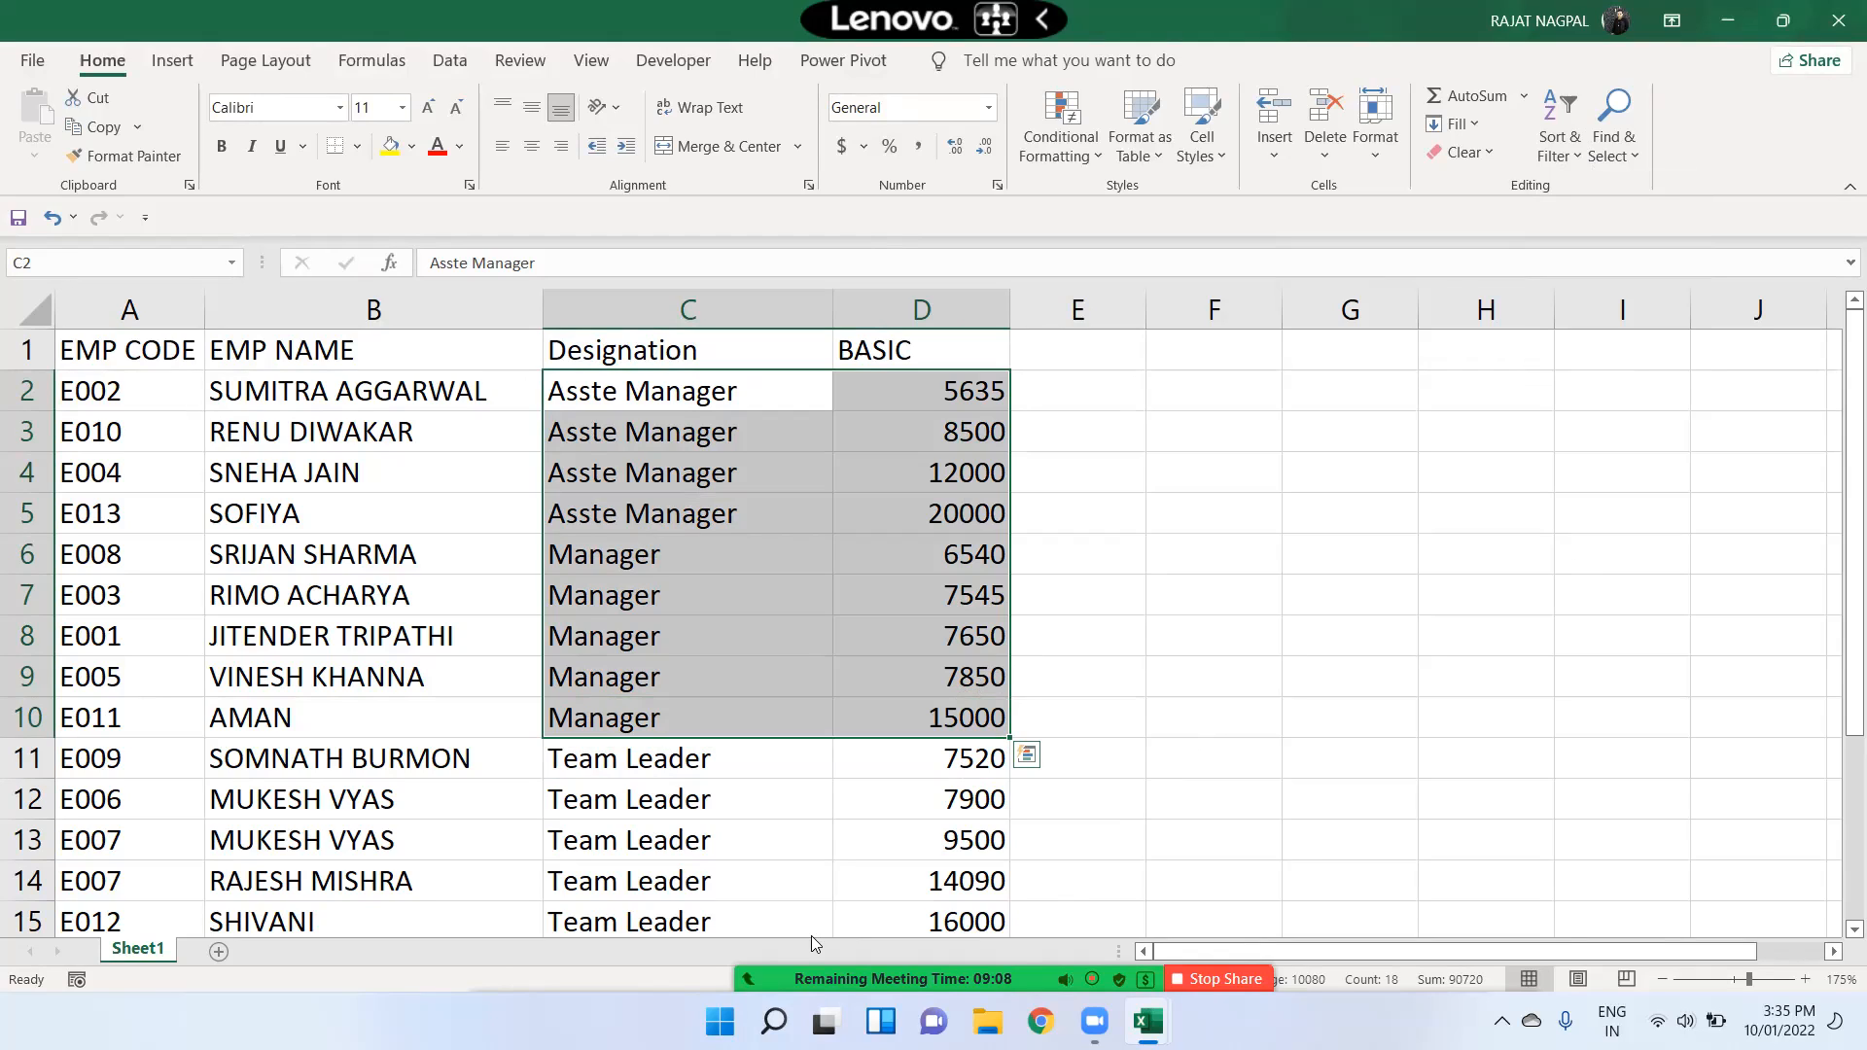
click(845, 949)
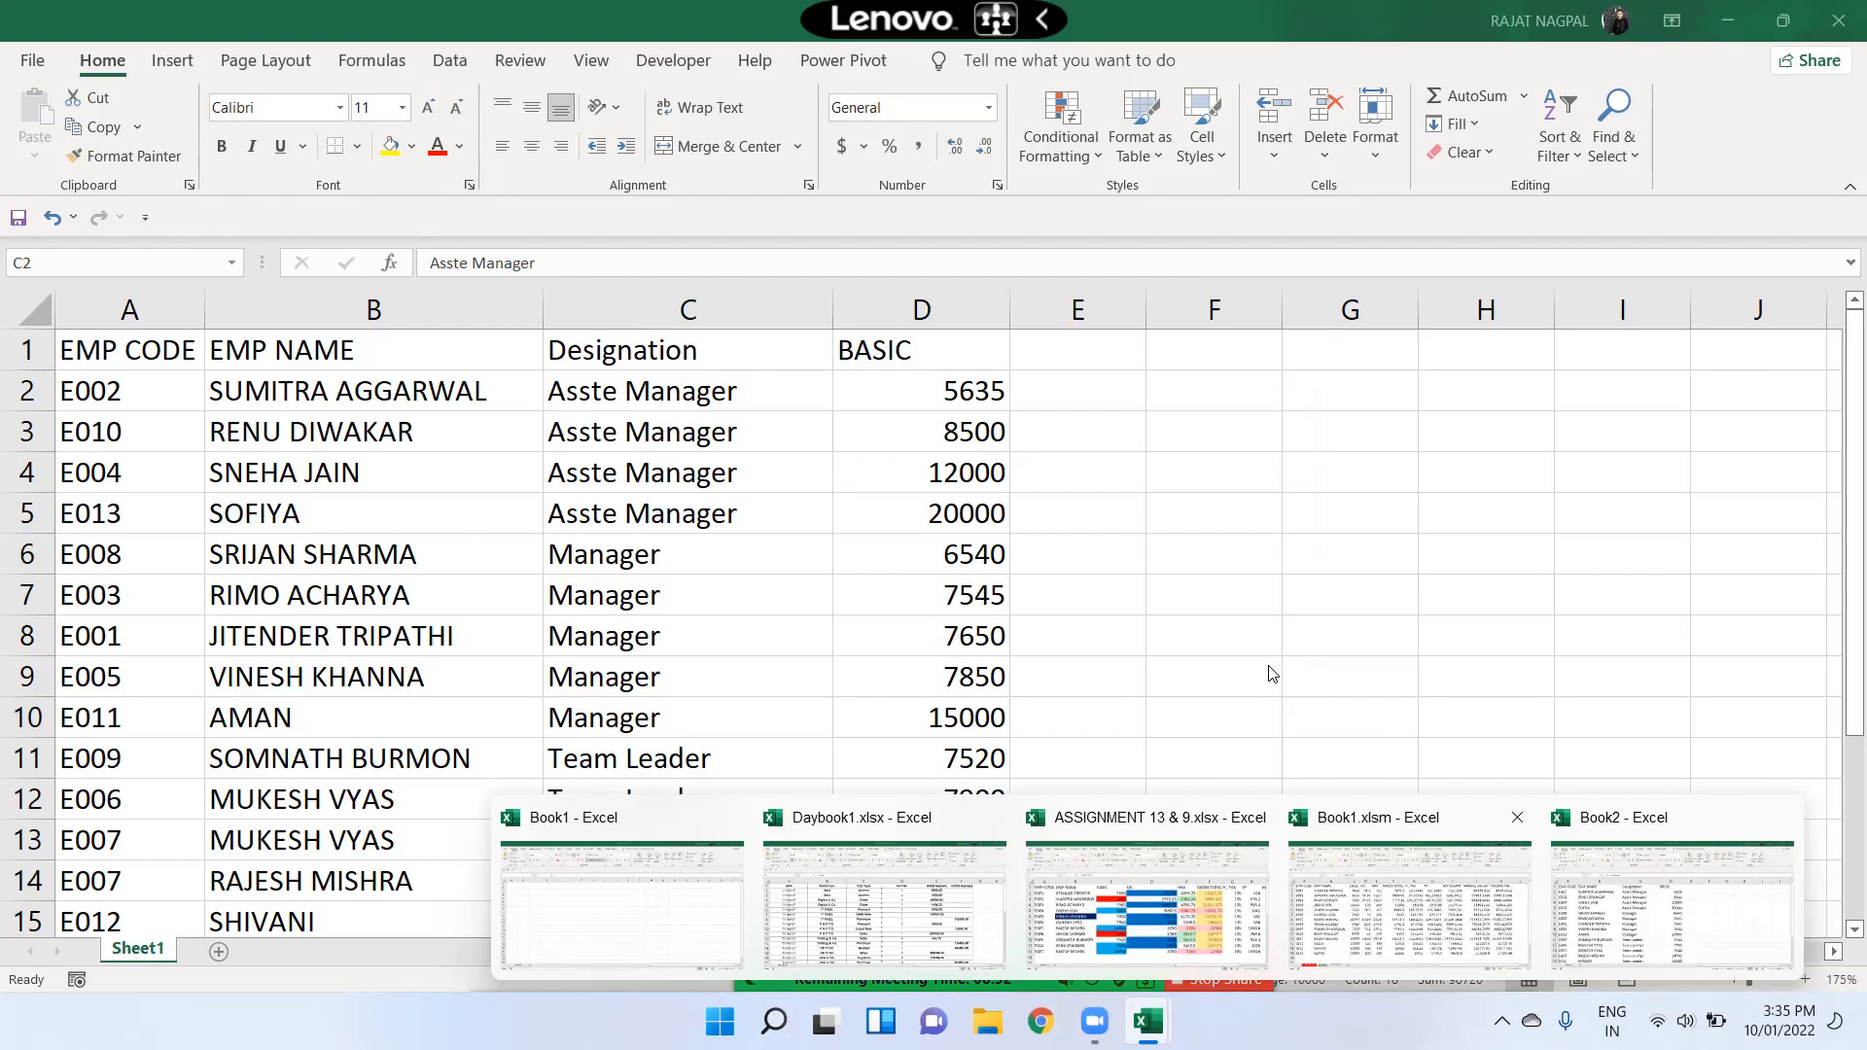
click(1200, 984)
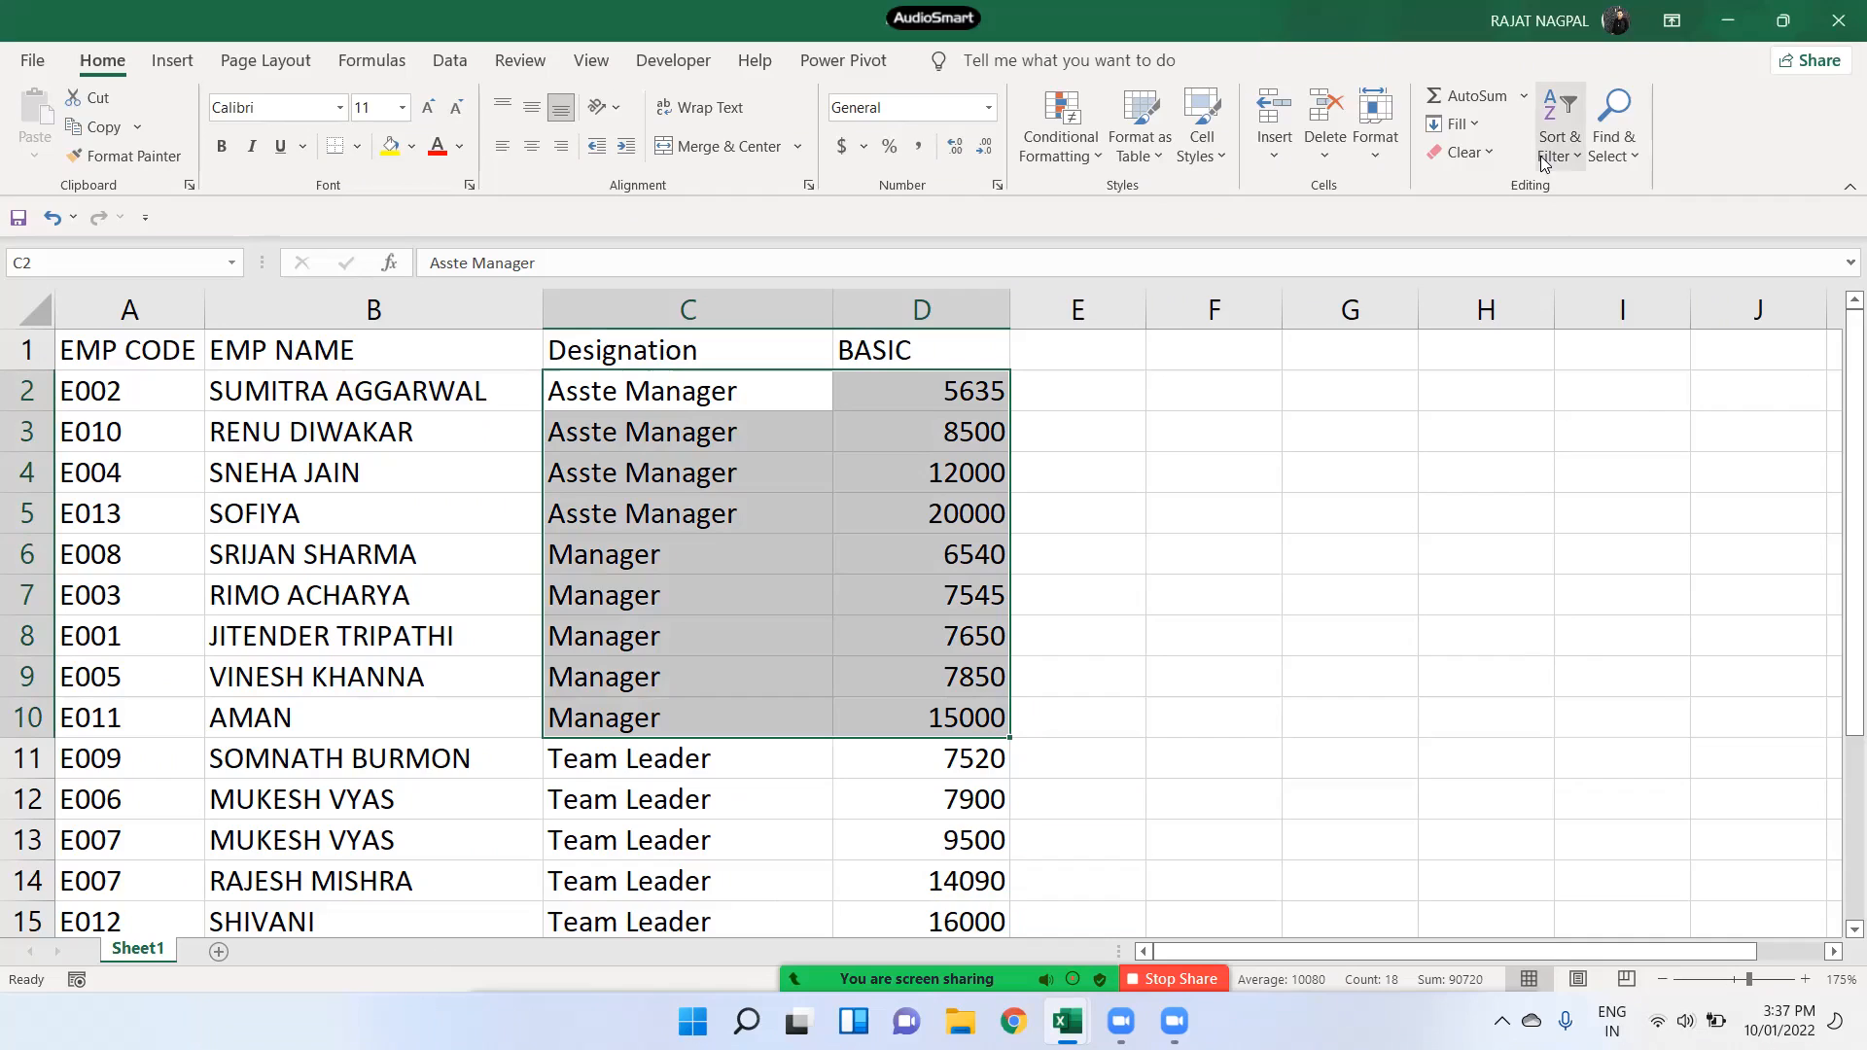
click(1546, 165)
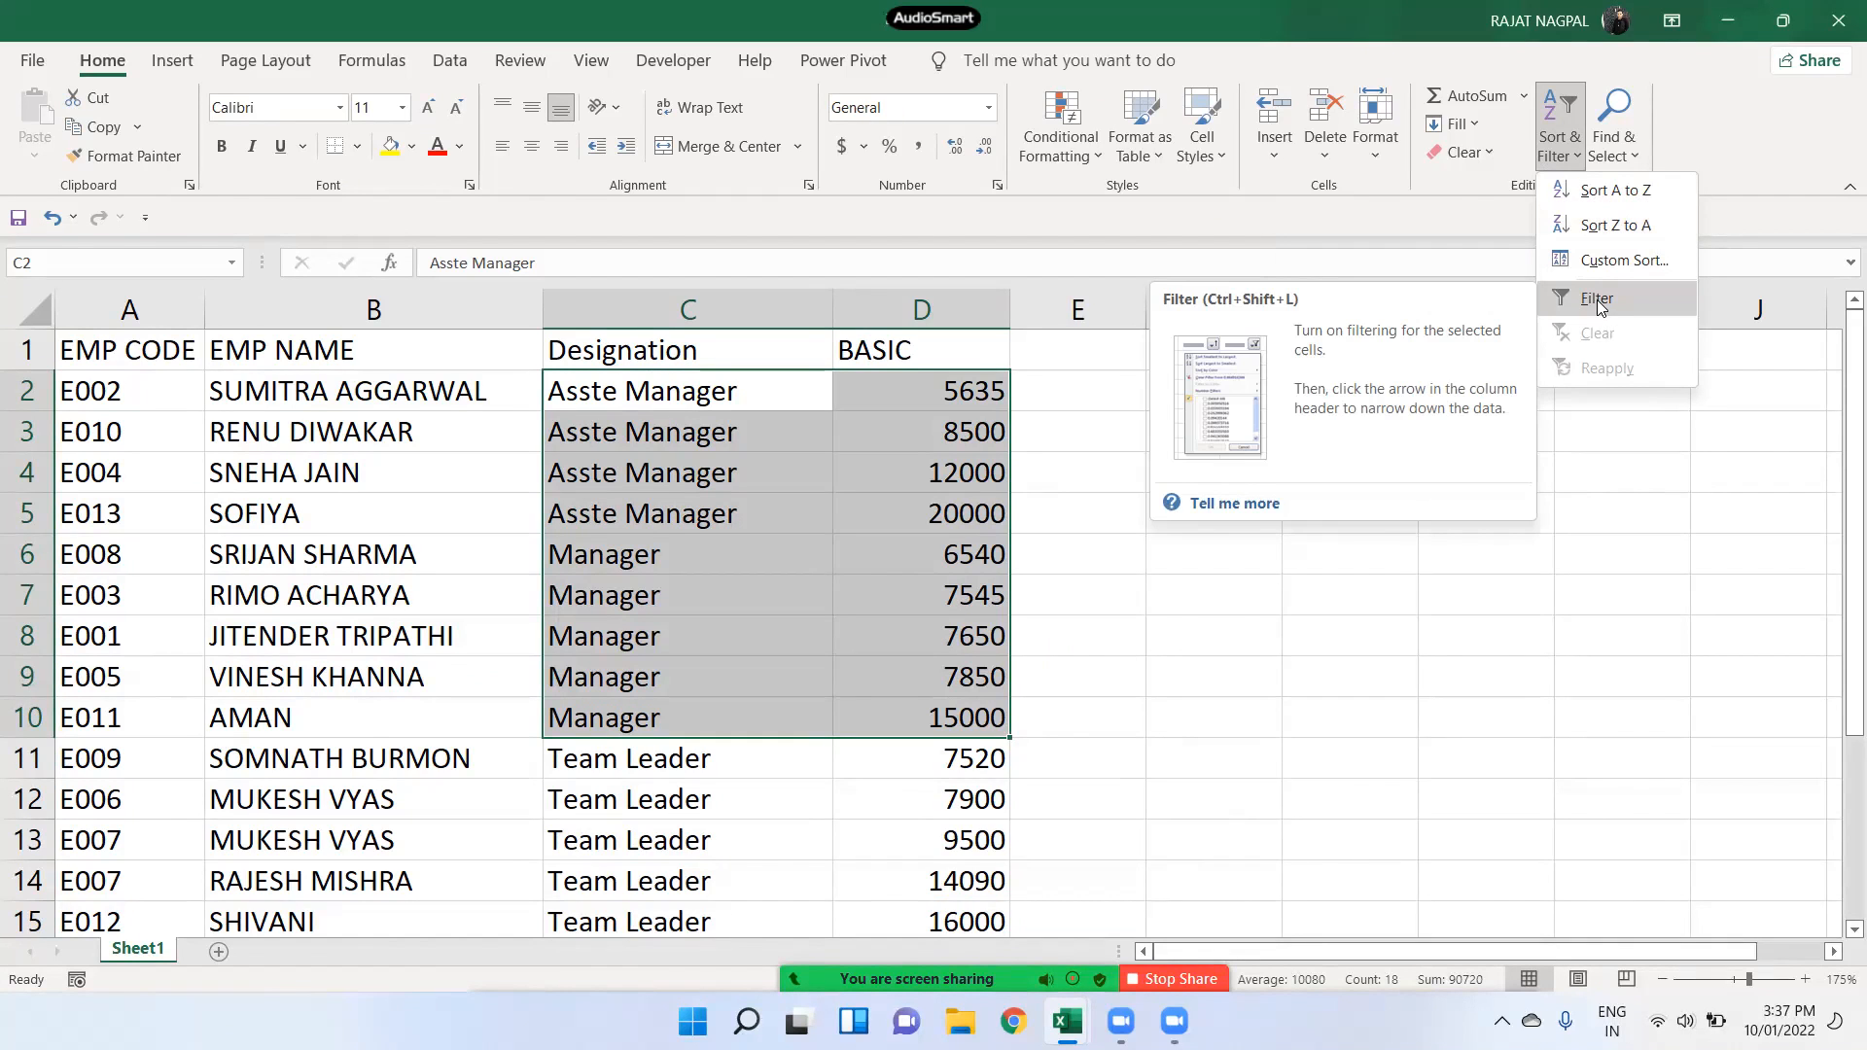
click(861, 479)
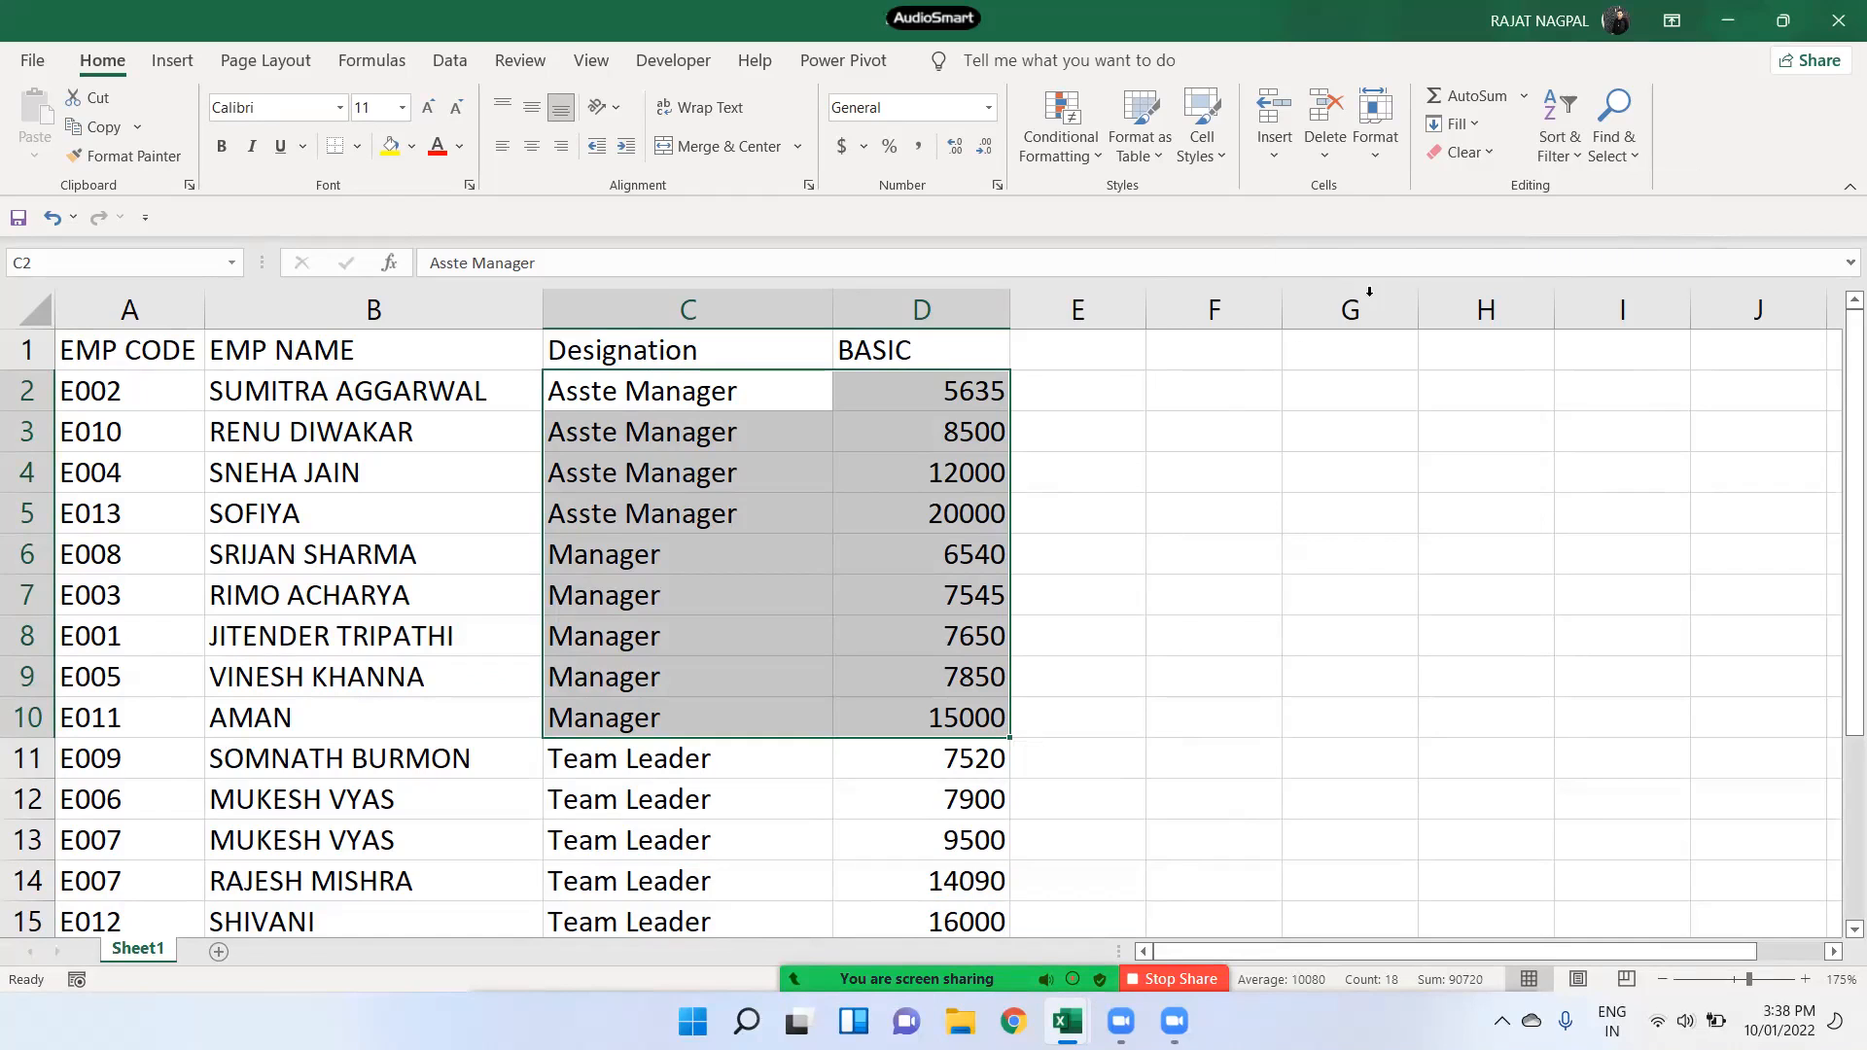
Widen the EMP CODE column and select the header cells A1:D1
click(325, 428)
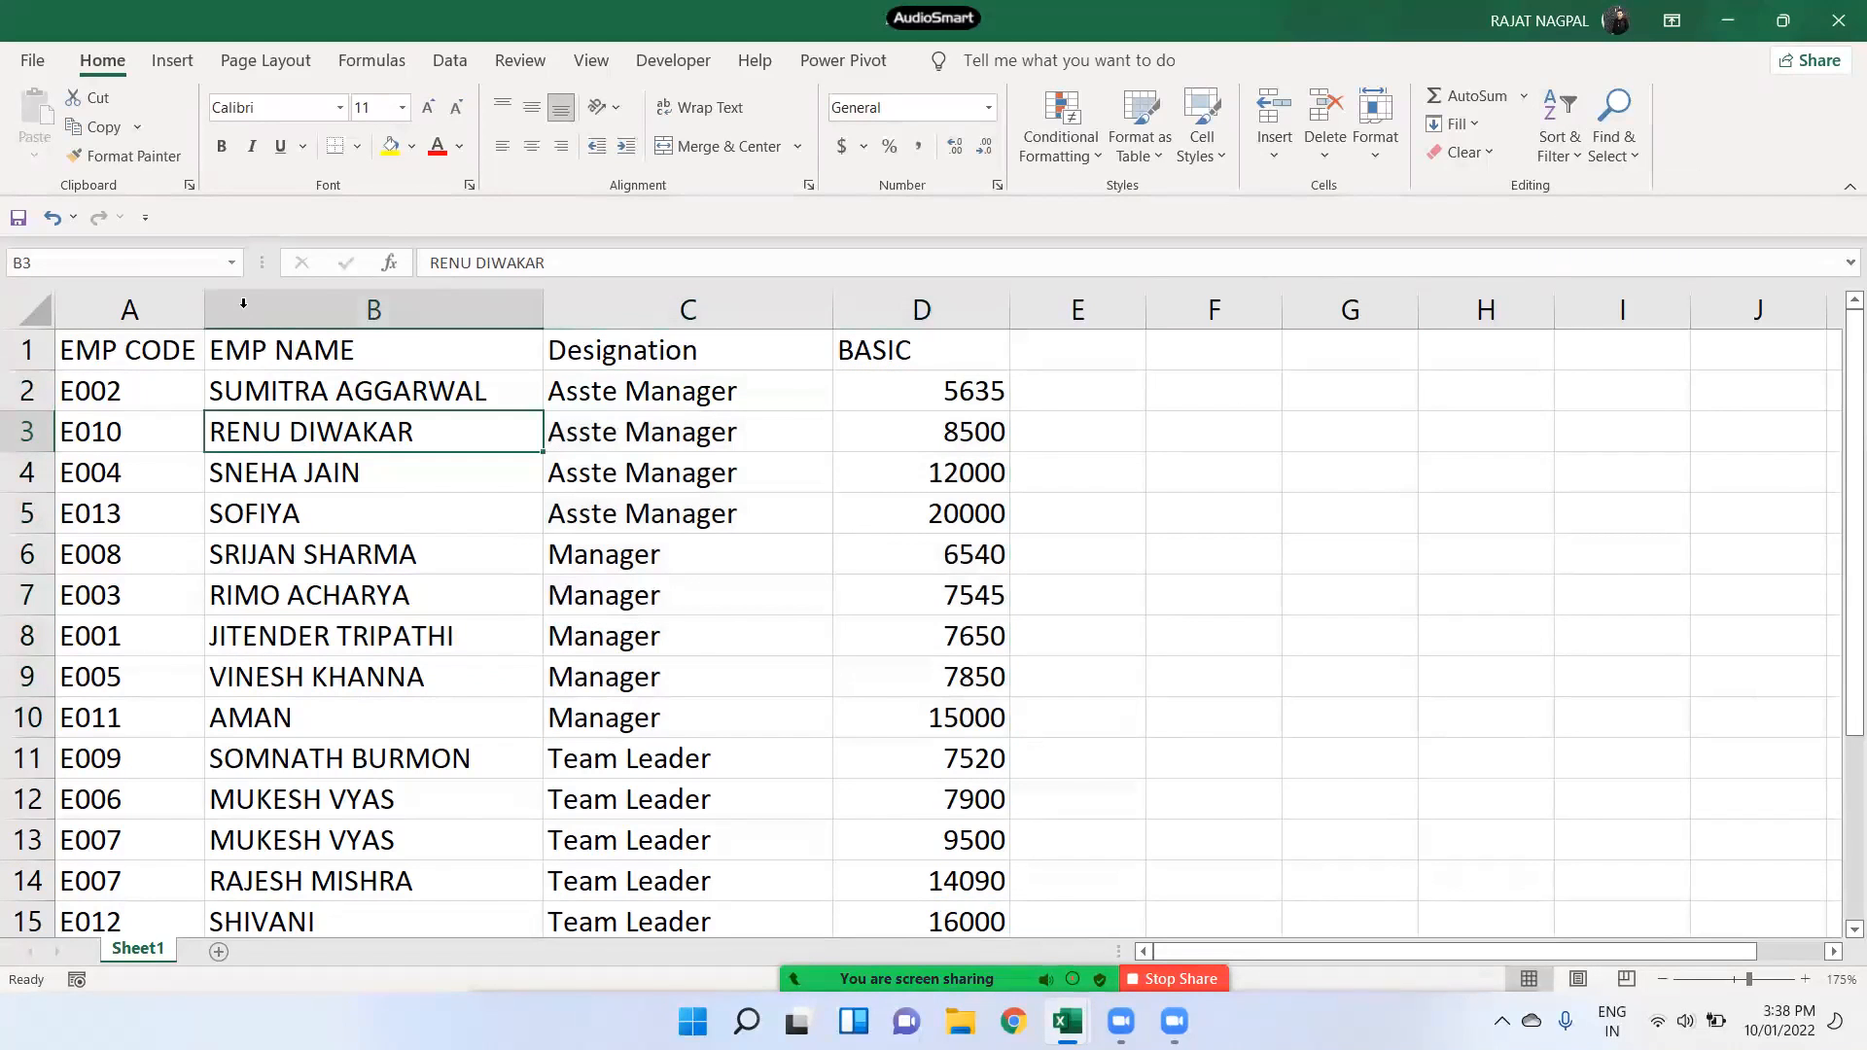
drag(205, 309, 972, 336)
click(213, 334)
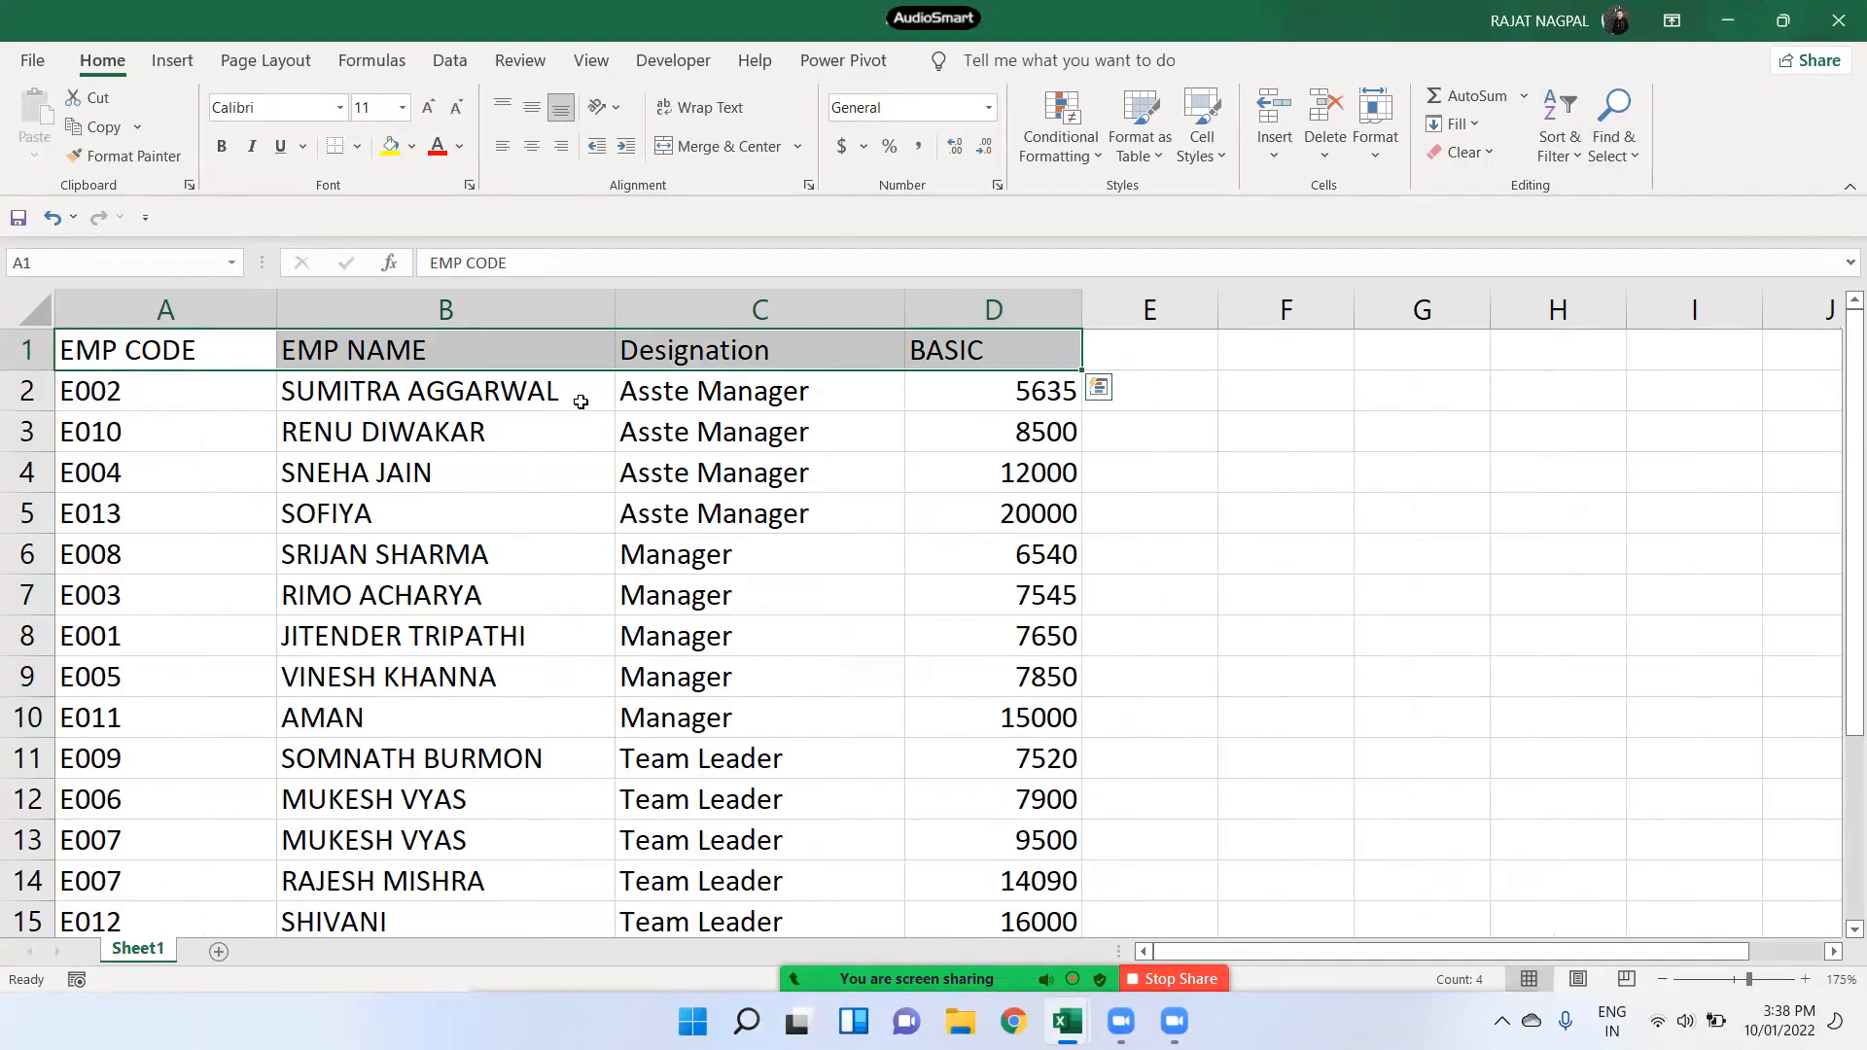
Review the extent of the employee table A1:D15 and the employee names in B2:B10
click(458, 463)
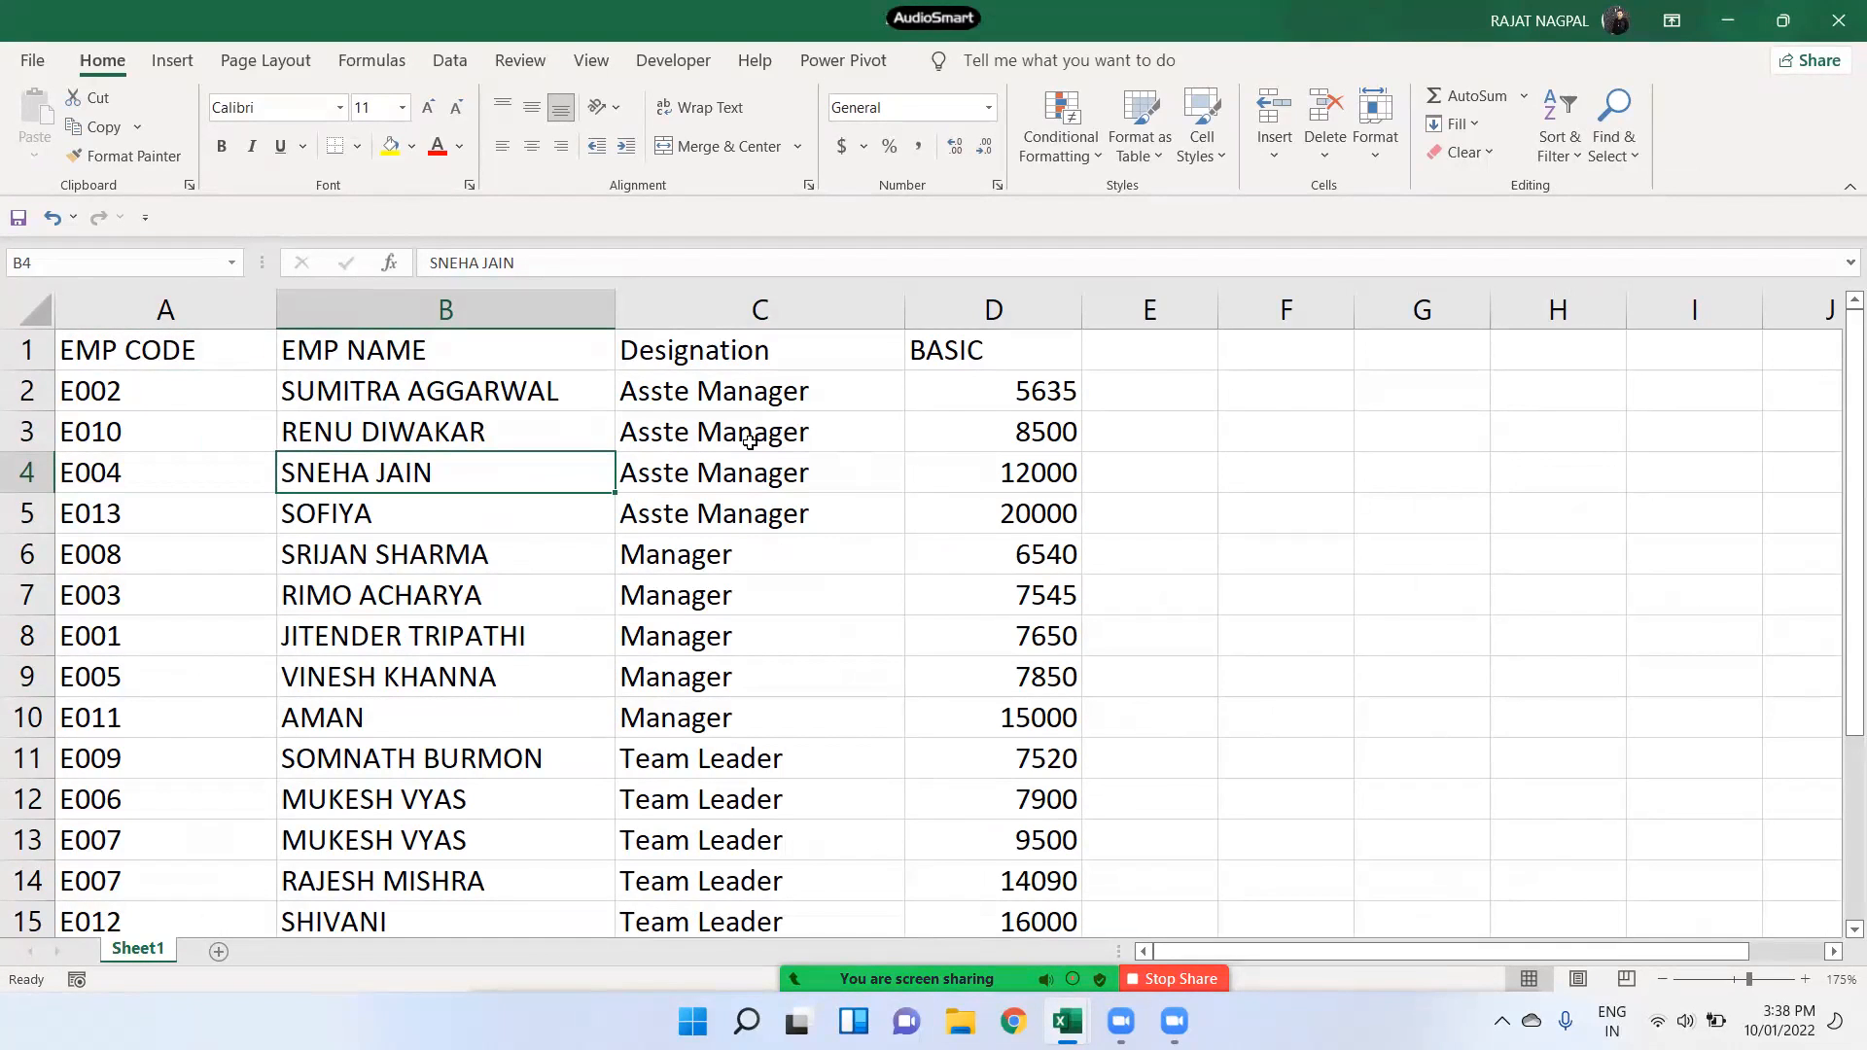
scroll(538, 634, down, 4)
scroll(631, 648, up, 4)
drag(258, 352, 1065, 812)
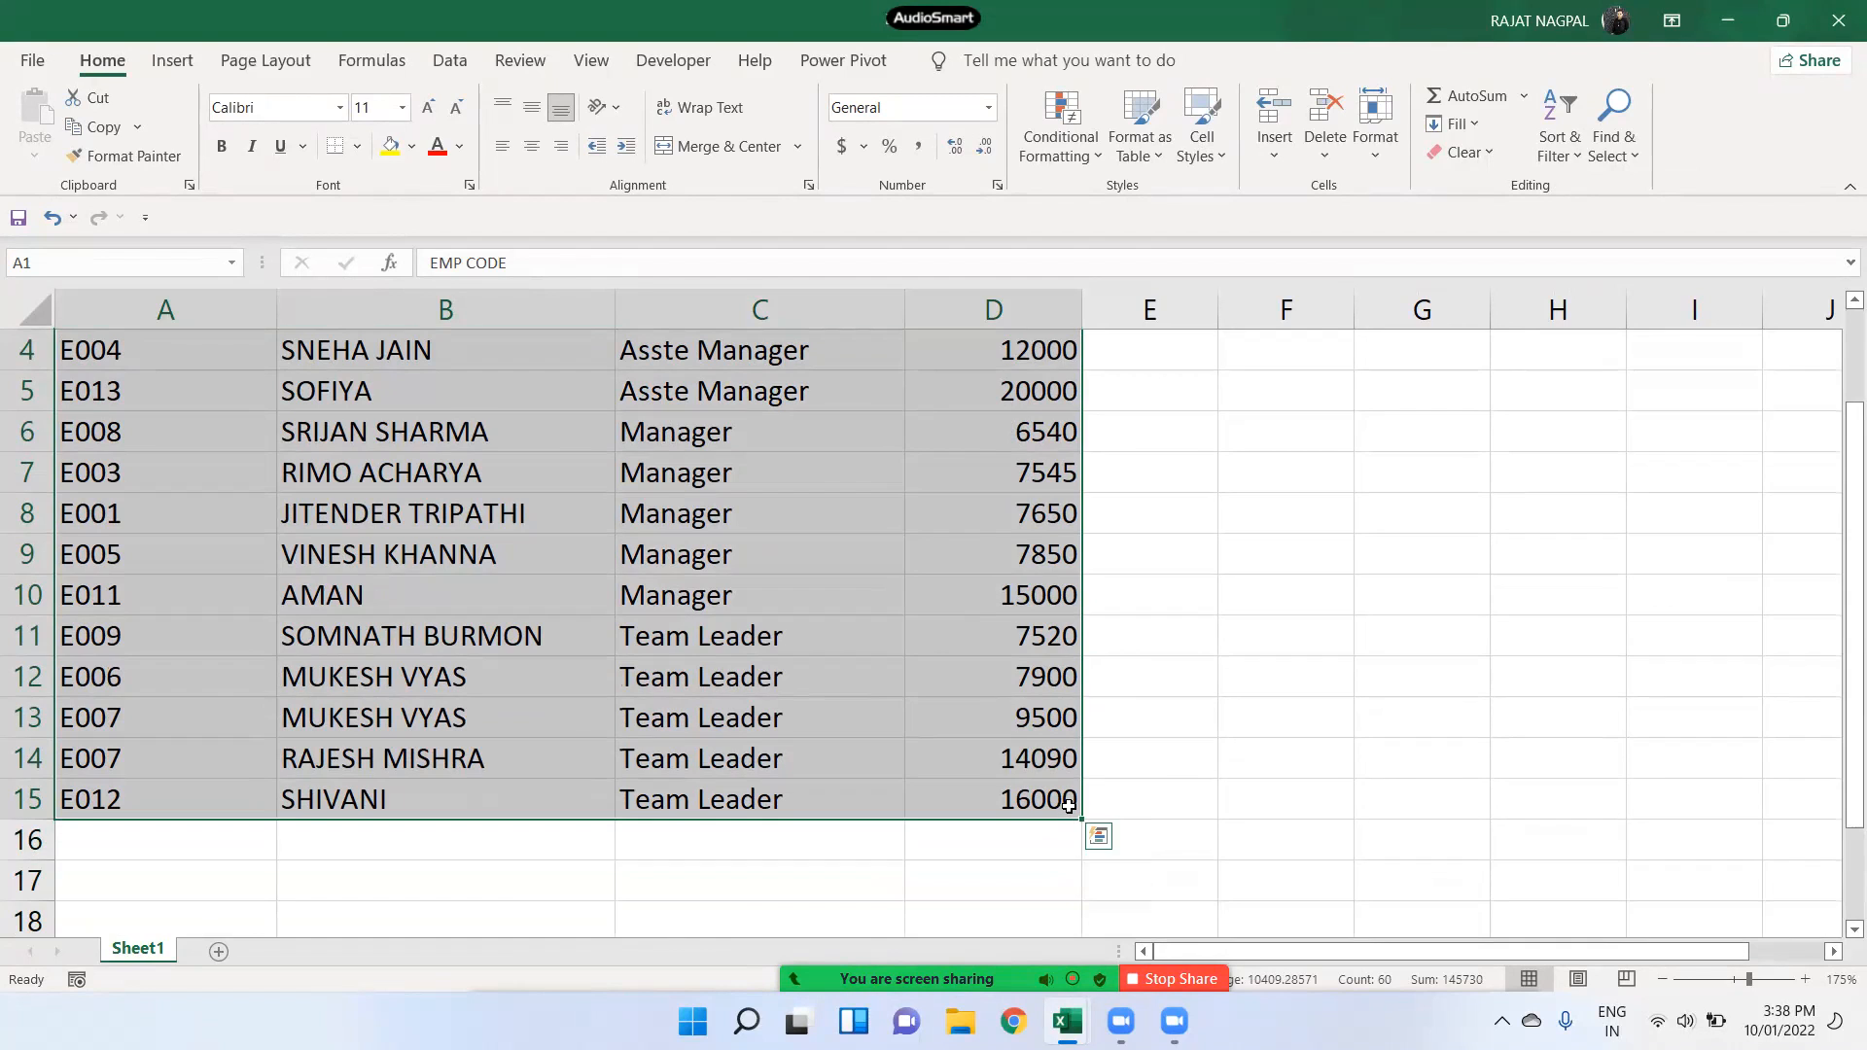
scroll(1061, 822, up, 1)
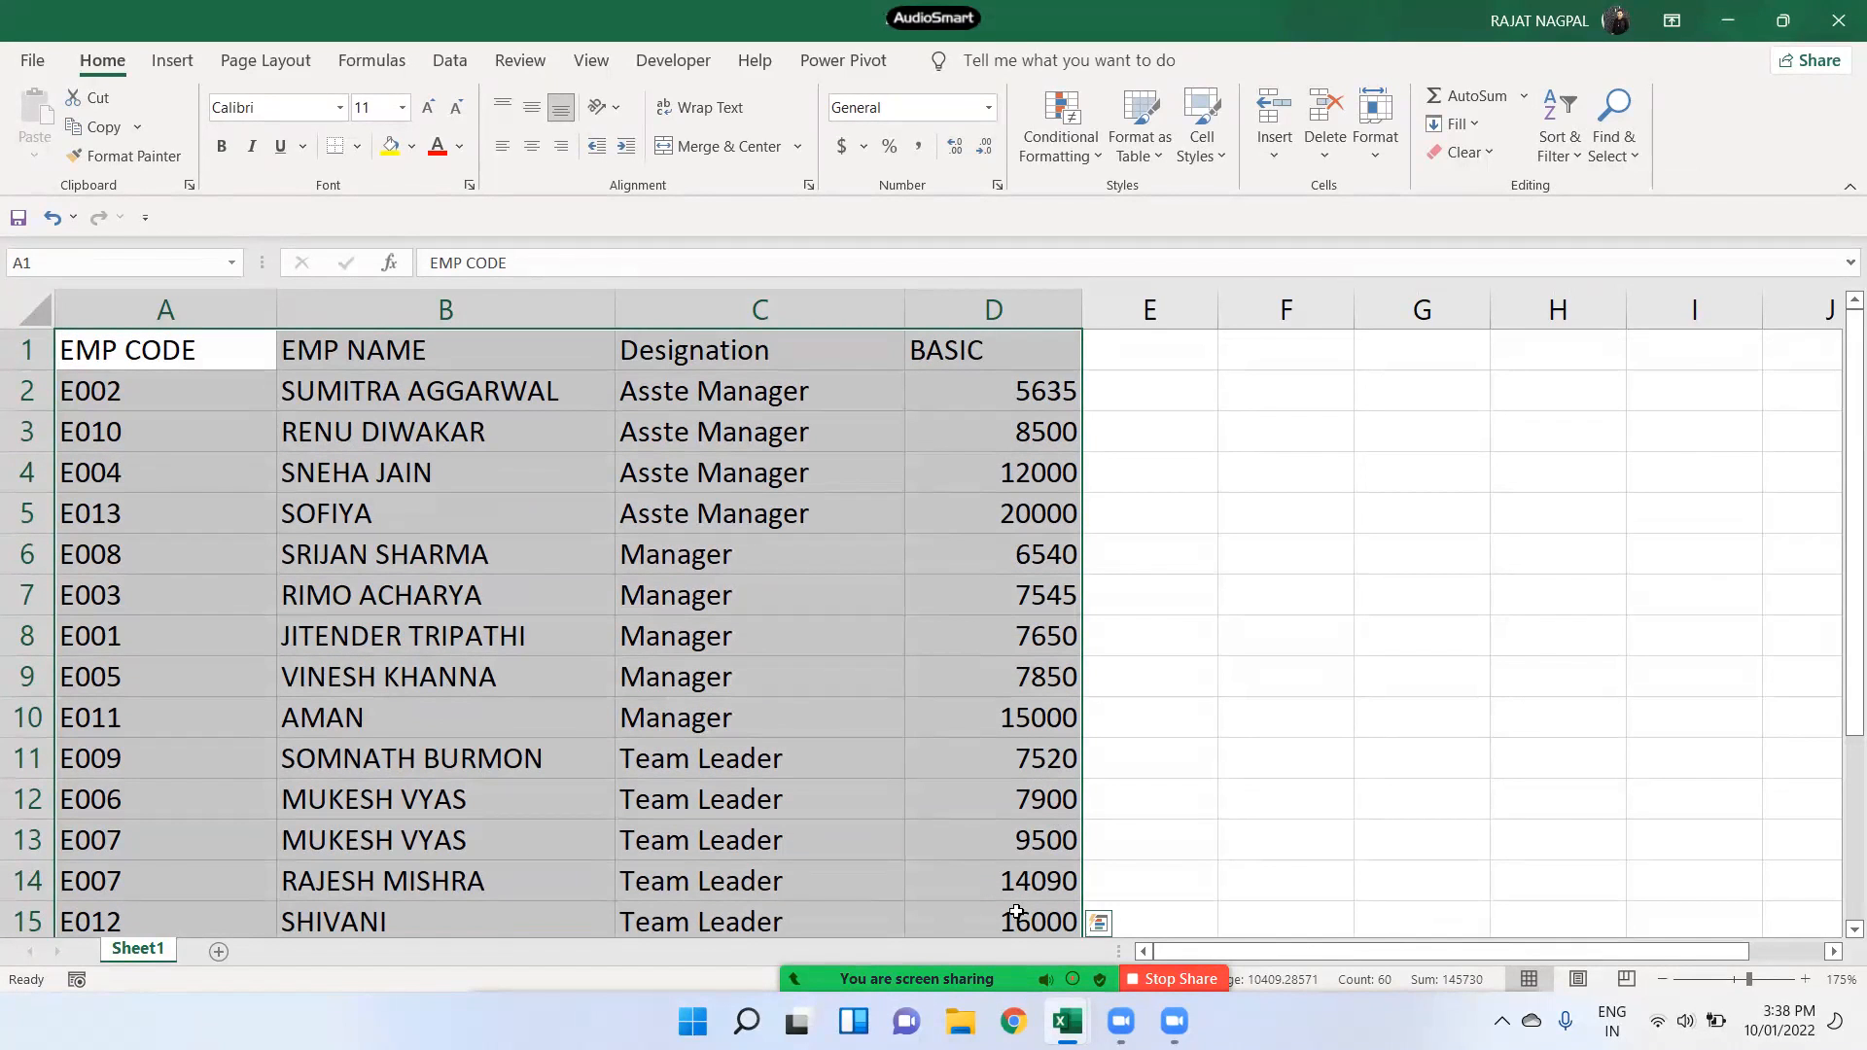
click(799, 511)
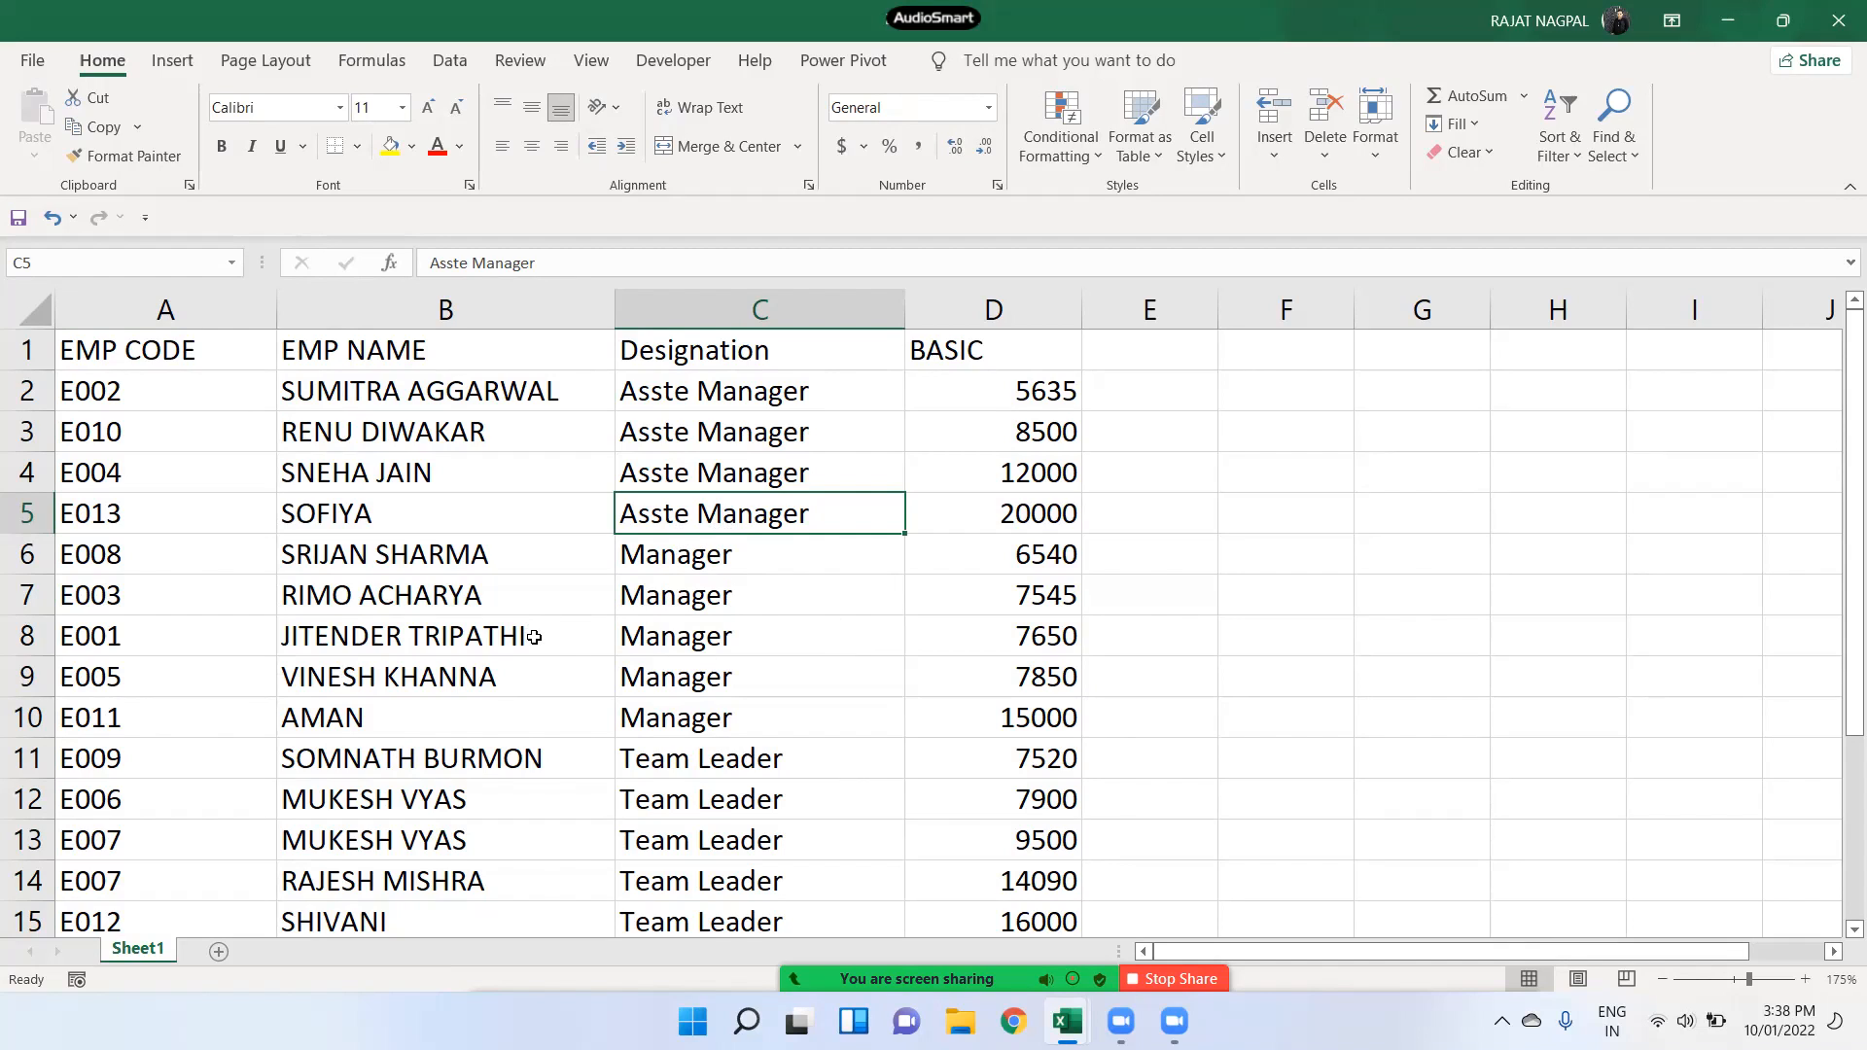
drag(398, 389, 421, 721)
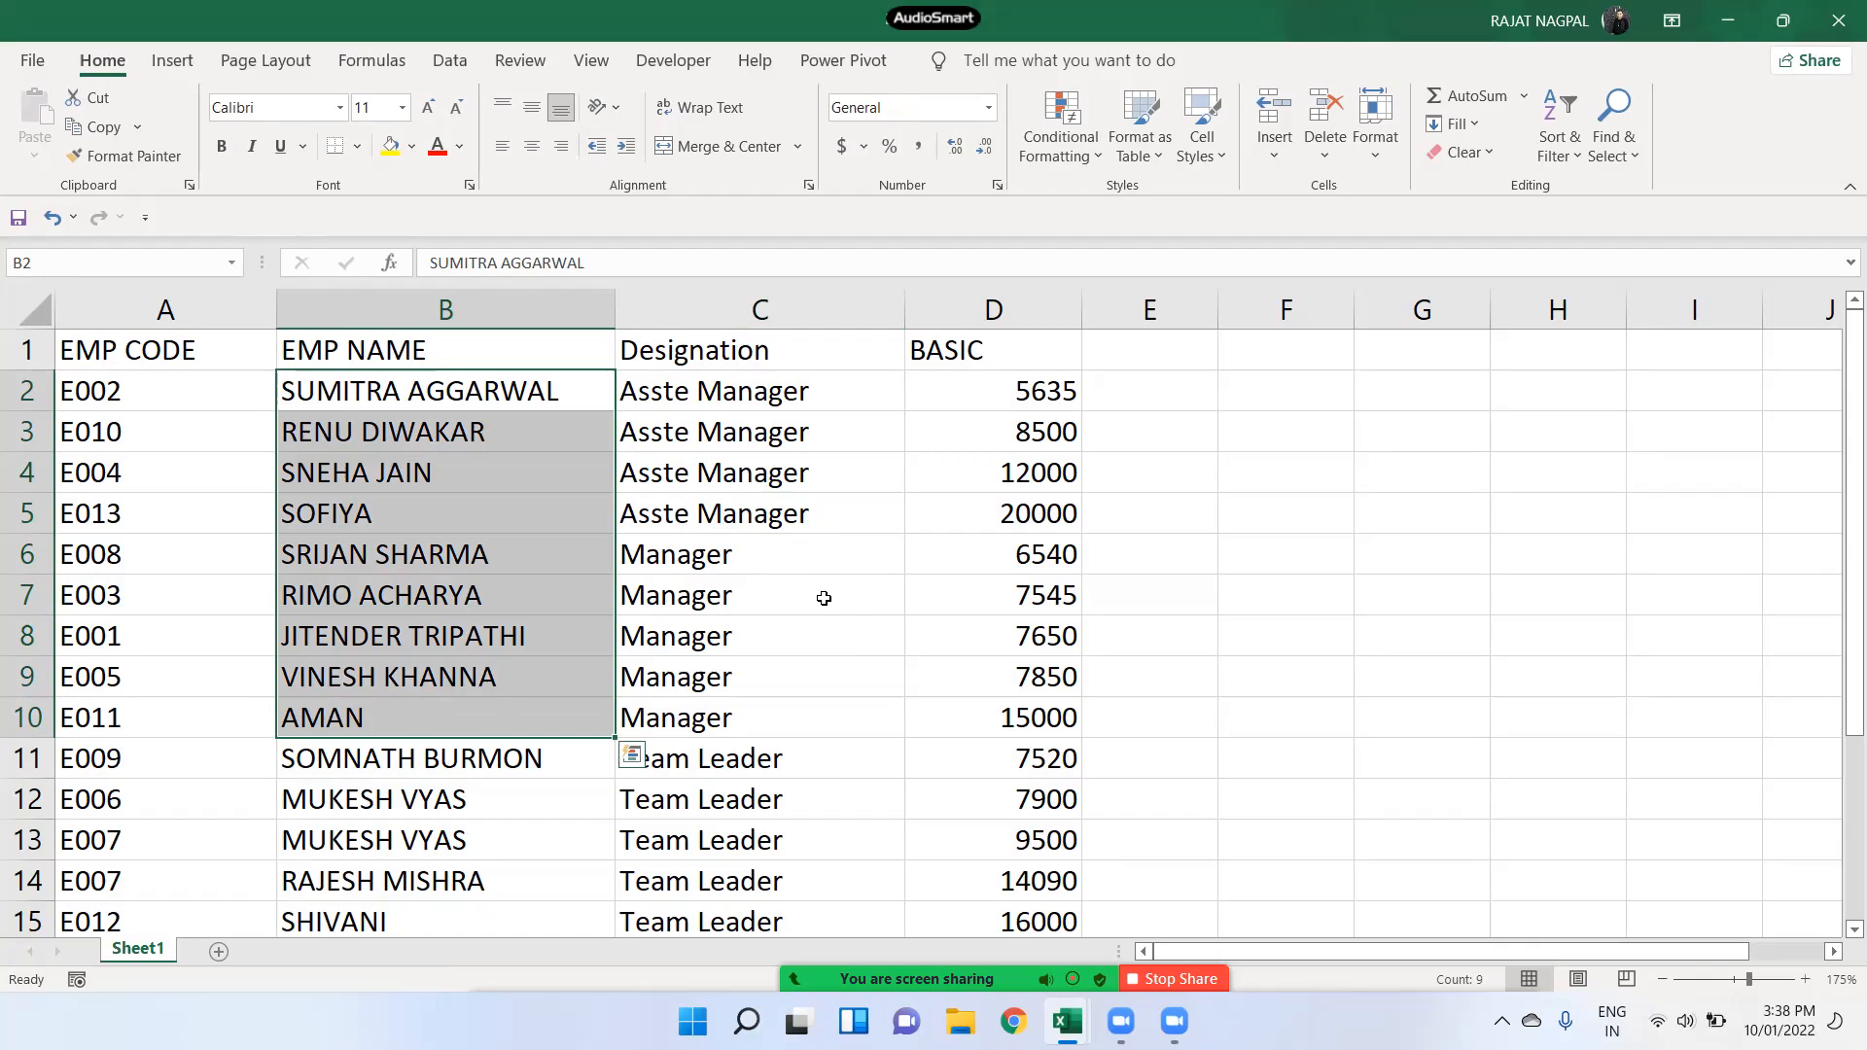
Review the BASIC amounts in D2:D10 and the full extent of the employee table from A1 through column D
drag(1003, 392, 984, 720)
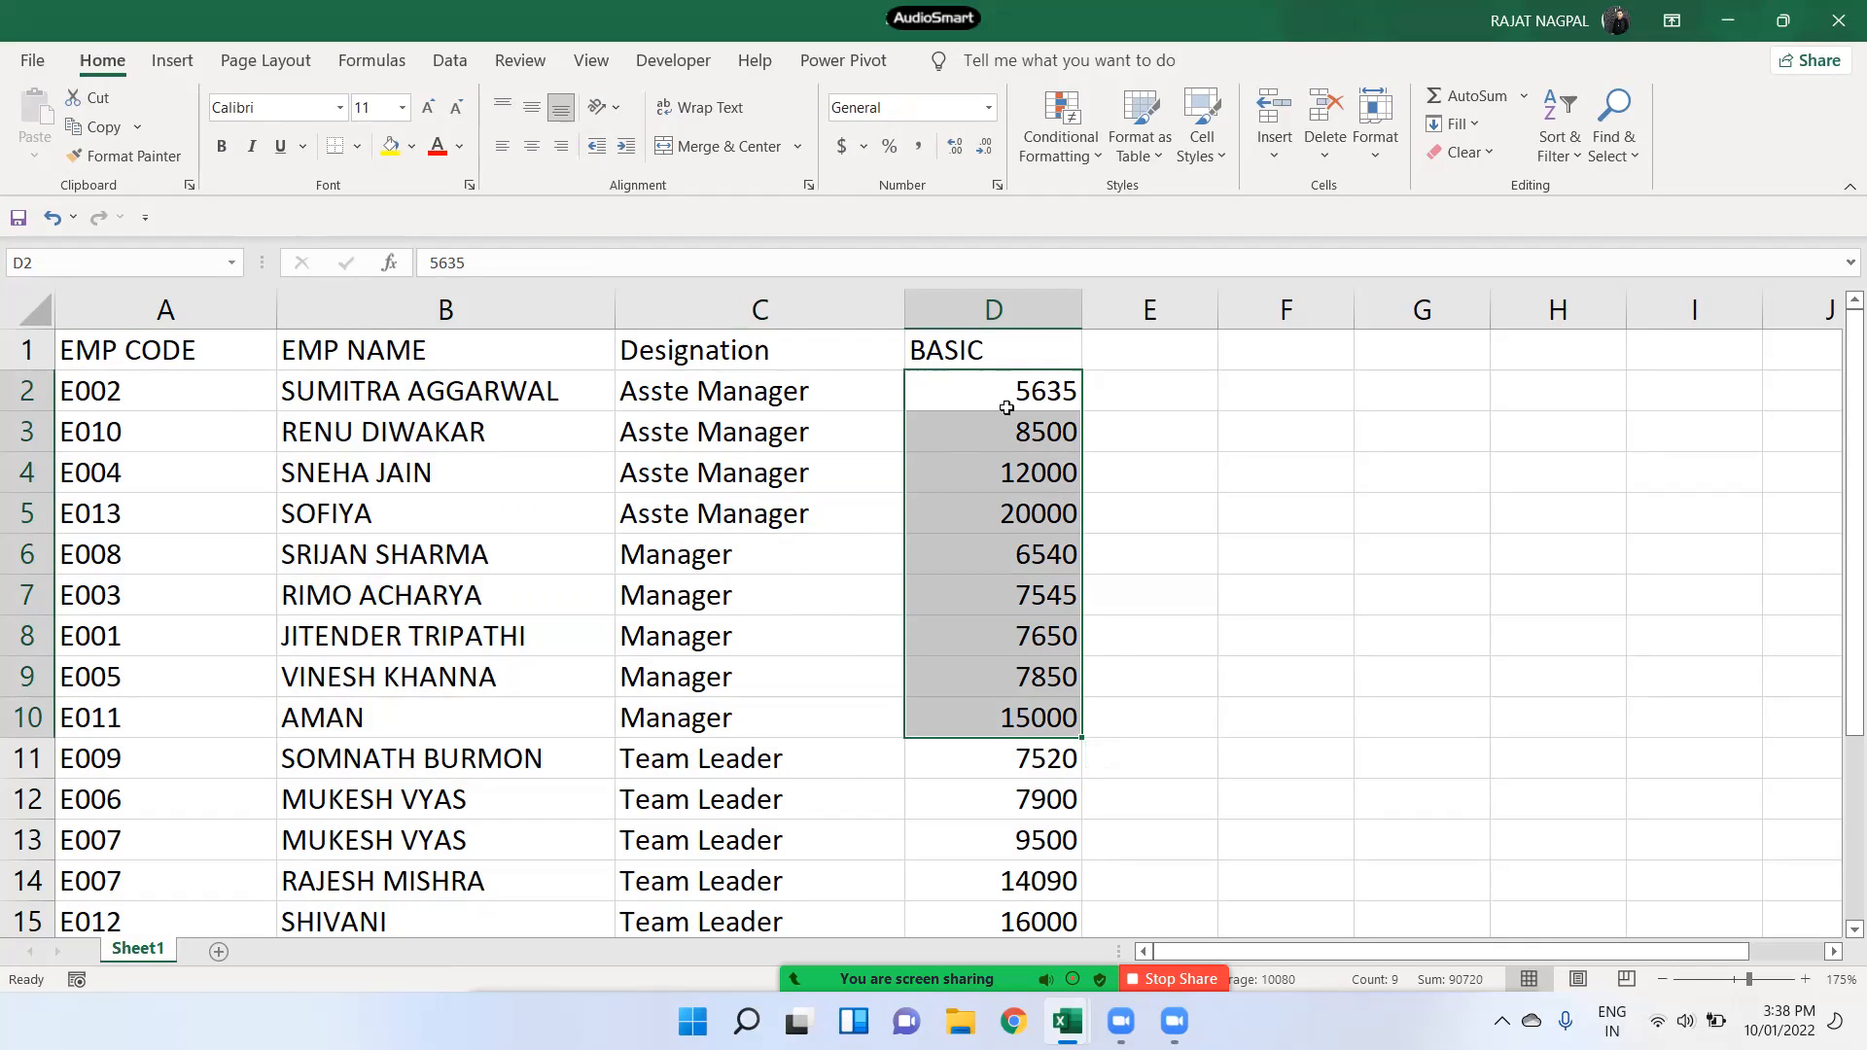
drag(227, 348, 1007, 793)
scroll(1006, 794, up, 1)
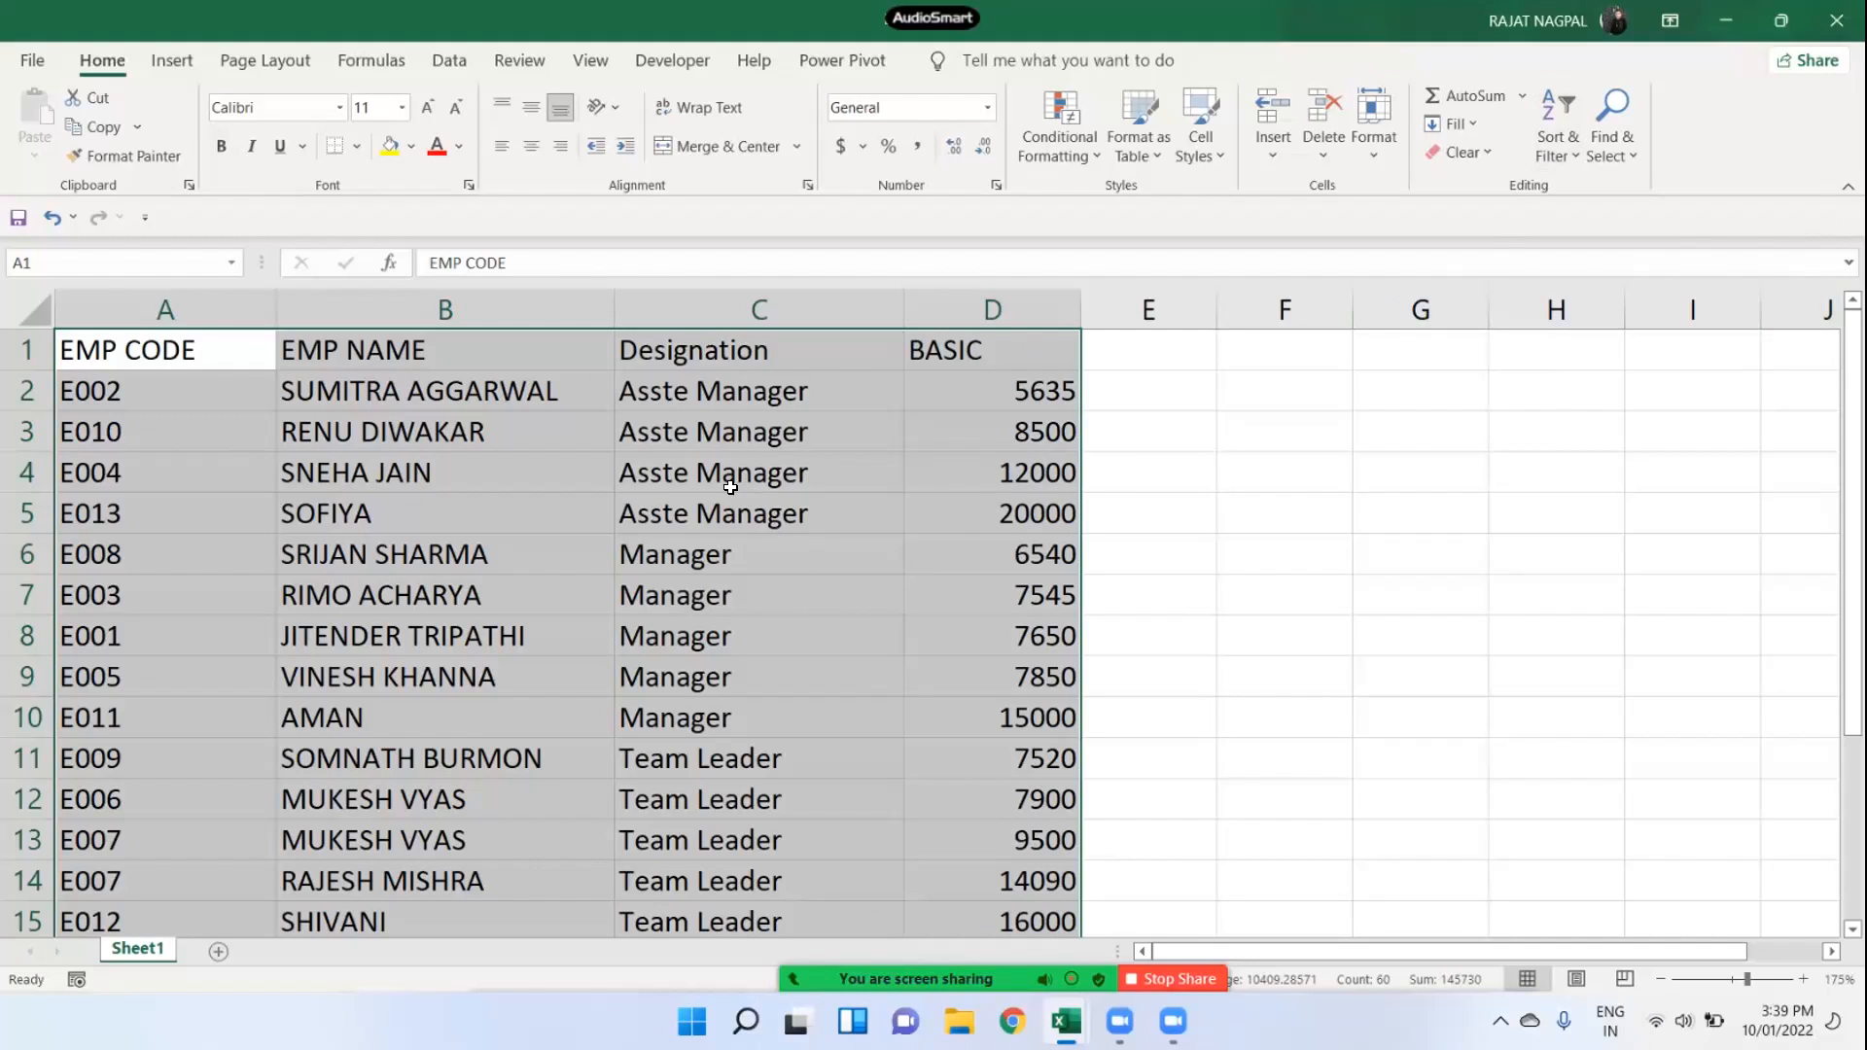
click(344, 466)
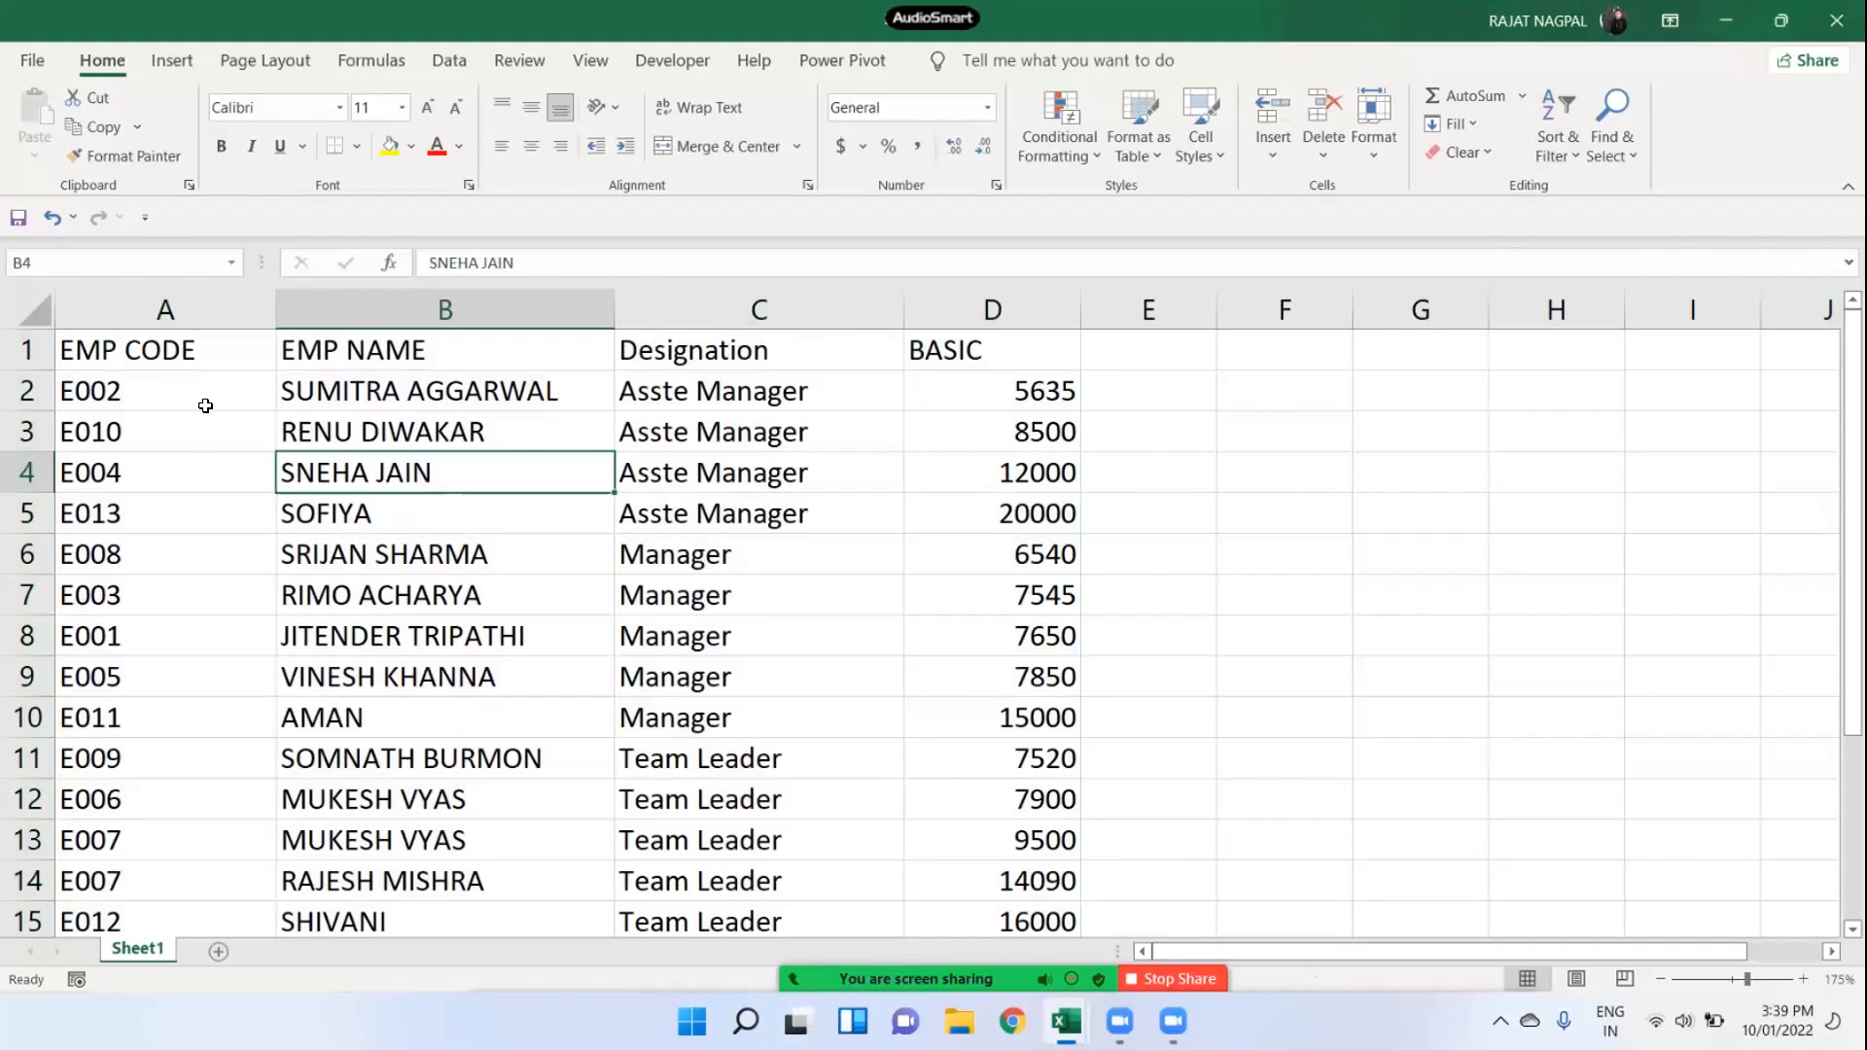
Add filter controls to the employee table's header row A1:D1
drag(197, 348, 922, 339)
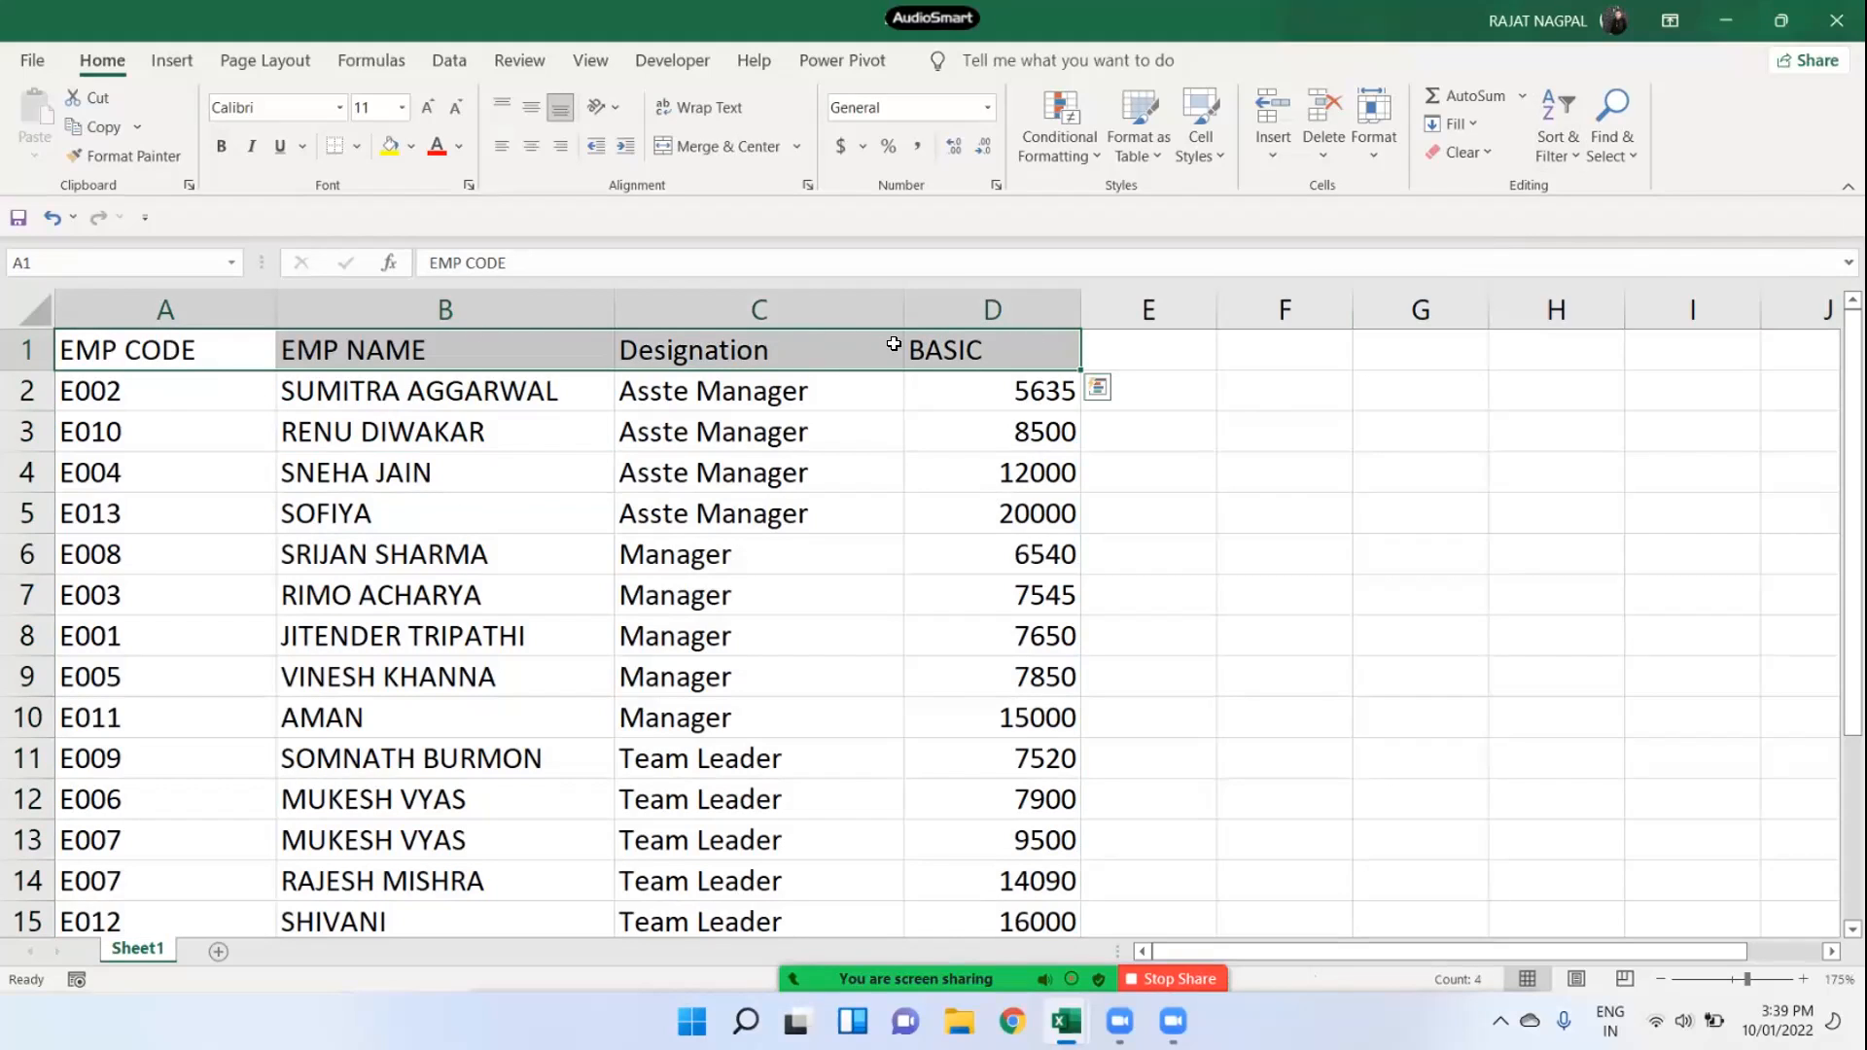
click(1562, 146)
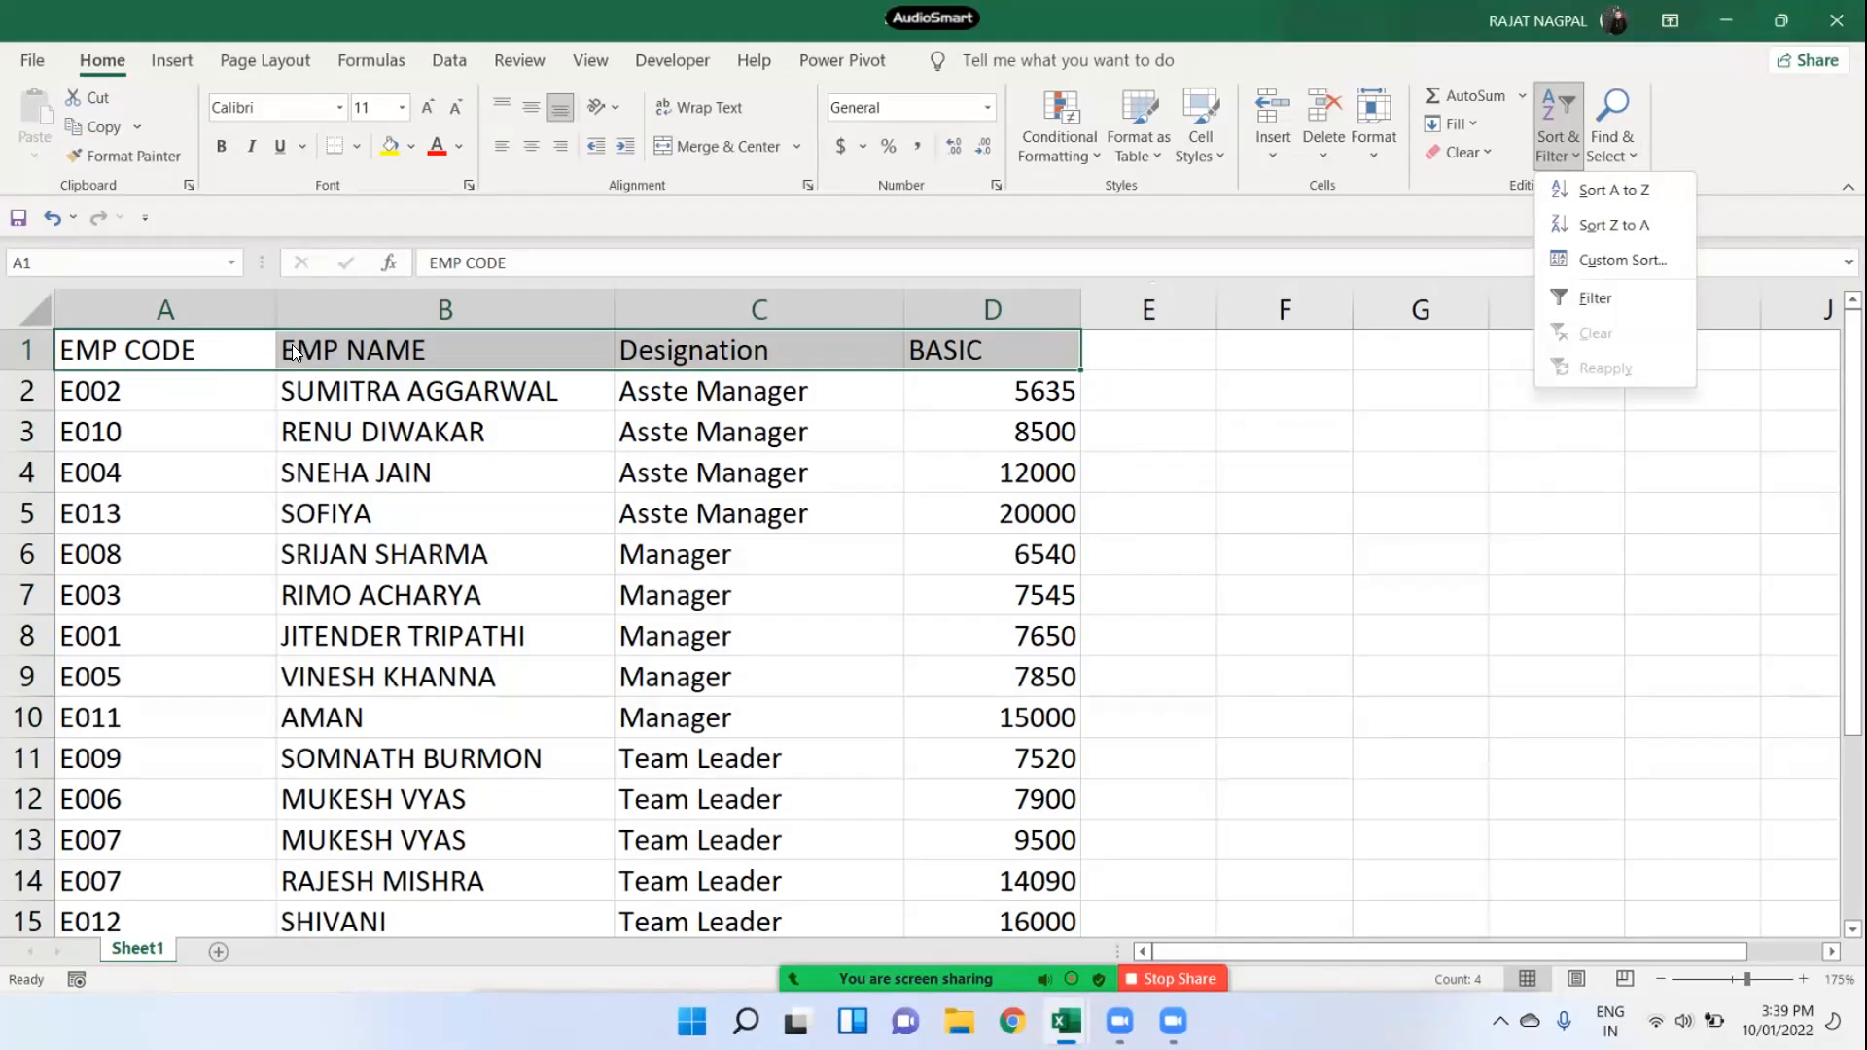
click(1600, 301)
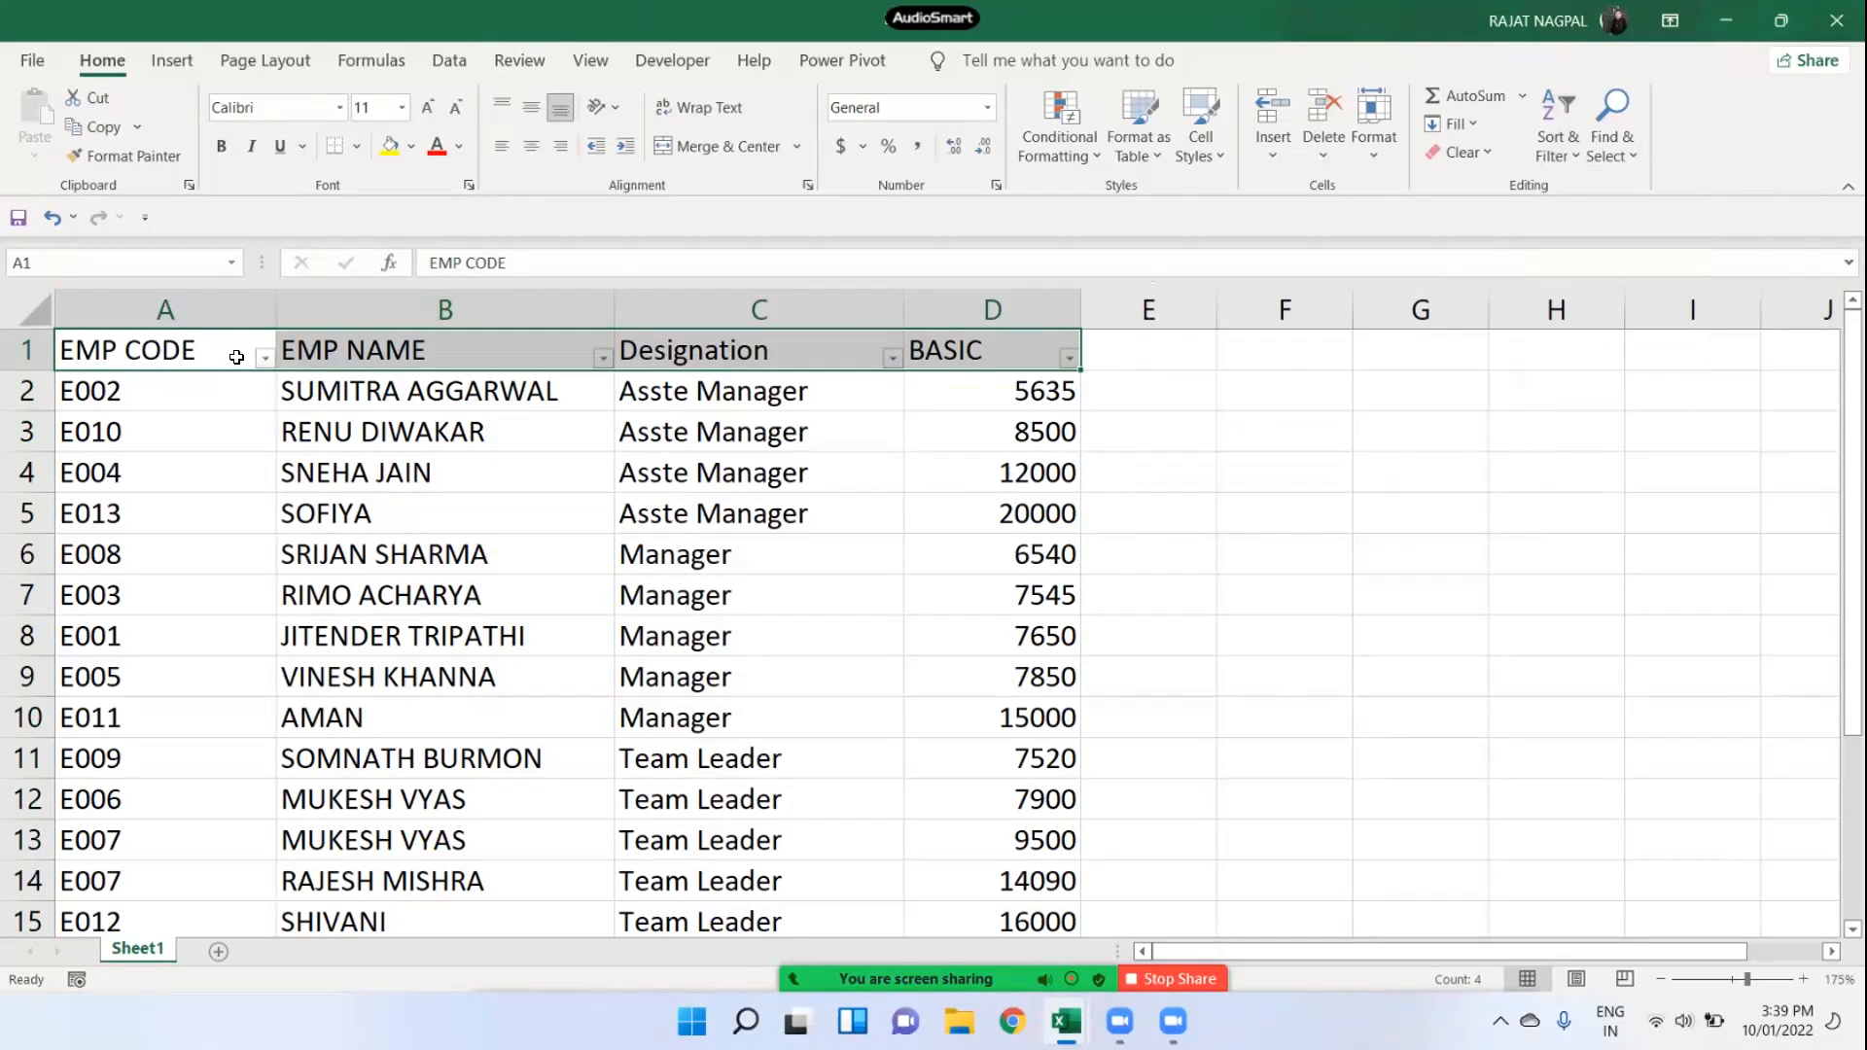
Magnify the screen to 200% and examine the filter options for the BASIC, Designation and EMP NAME columns
key(super+plus)
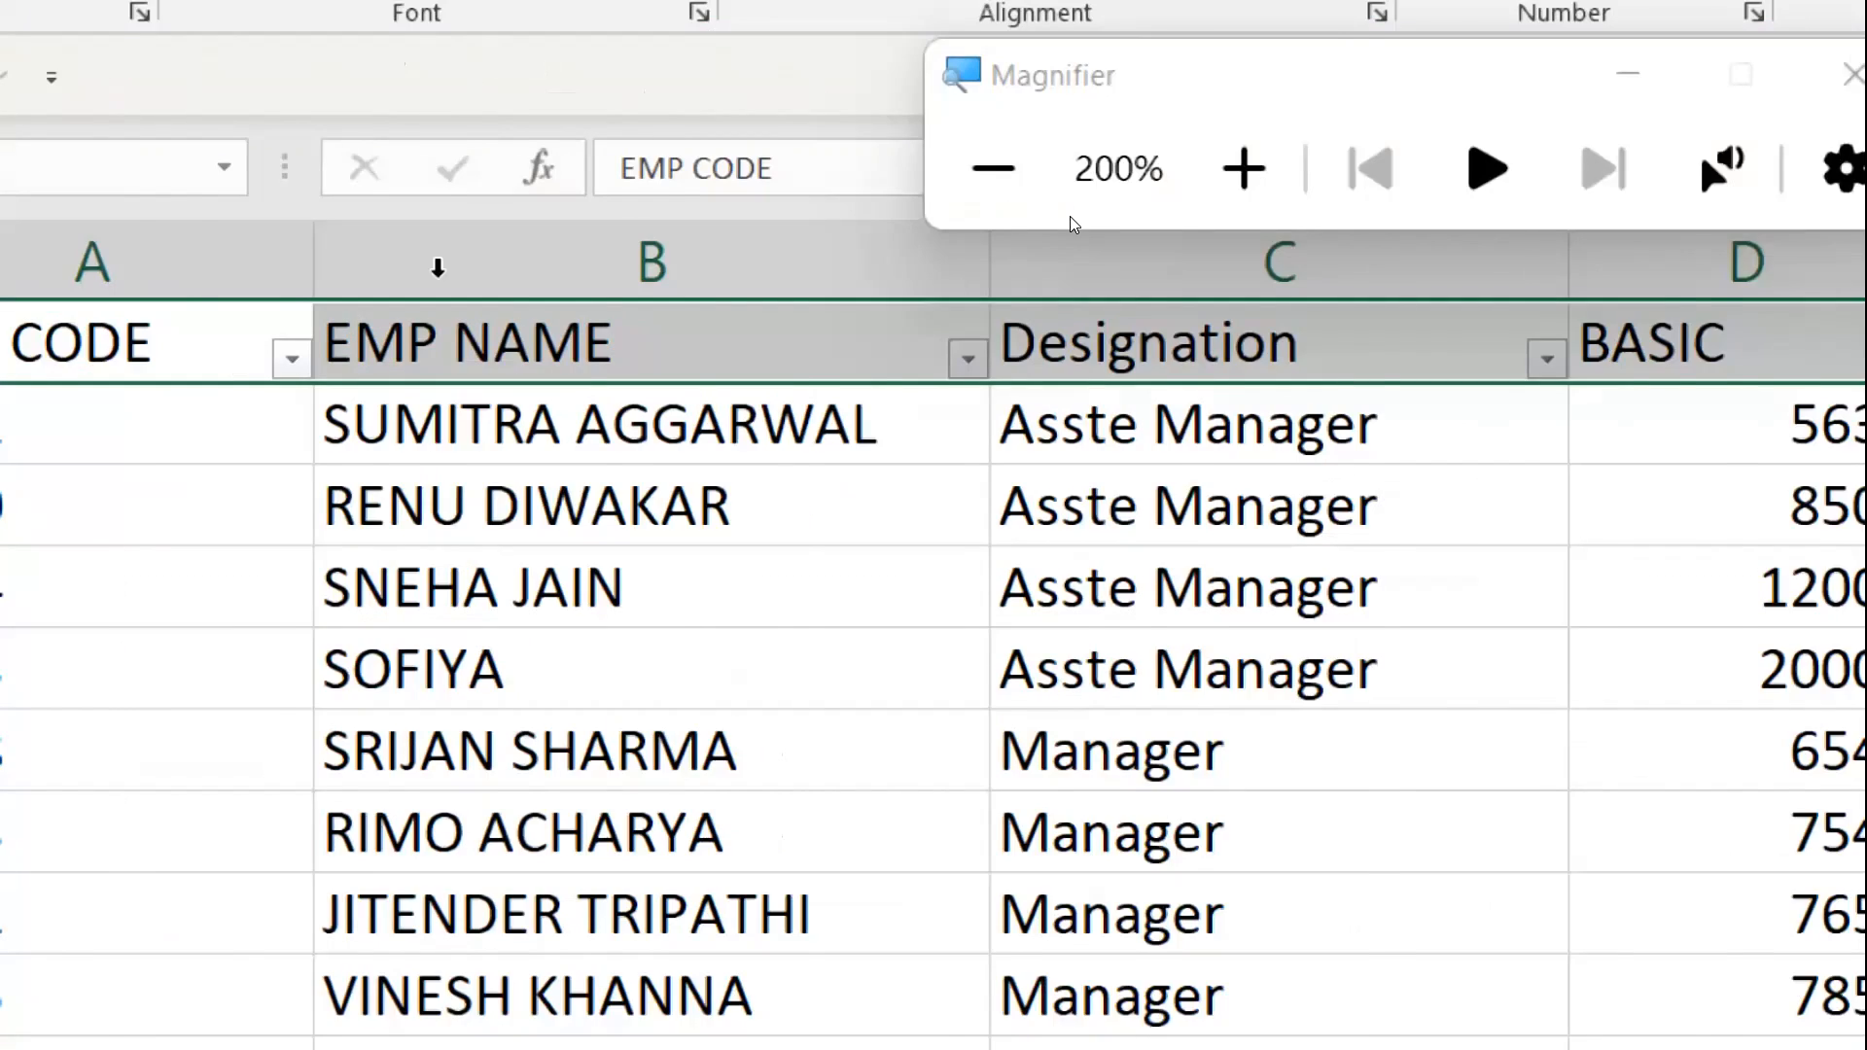
click(1628, 74)
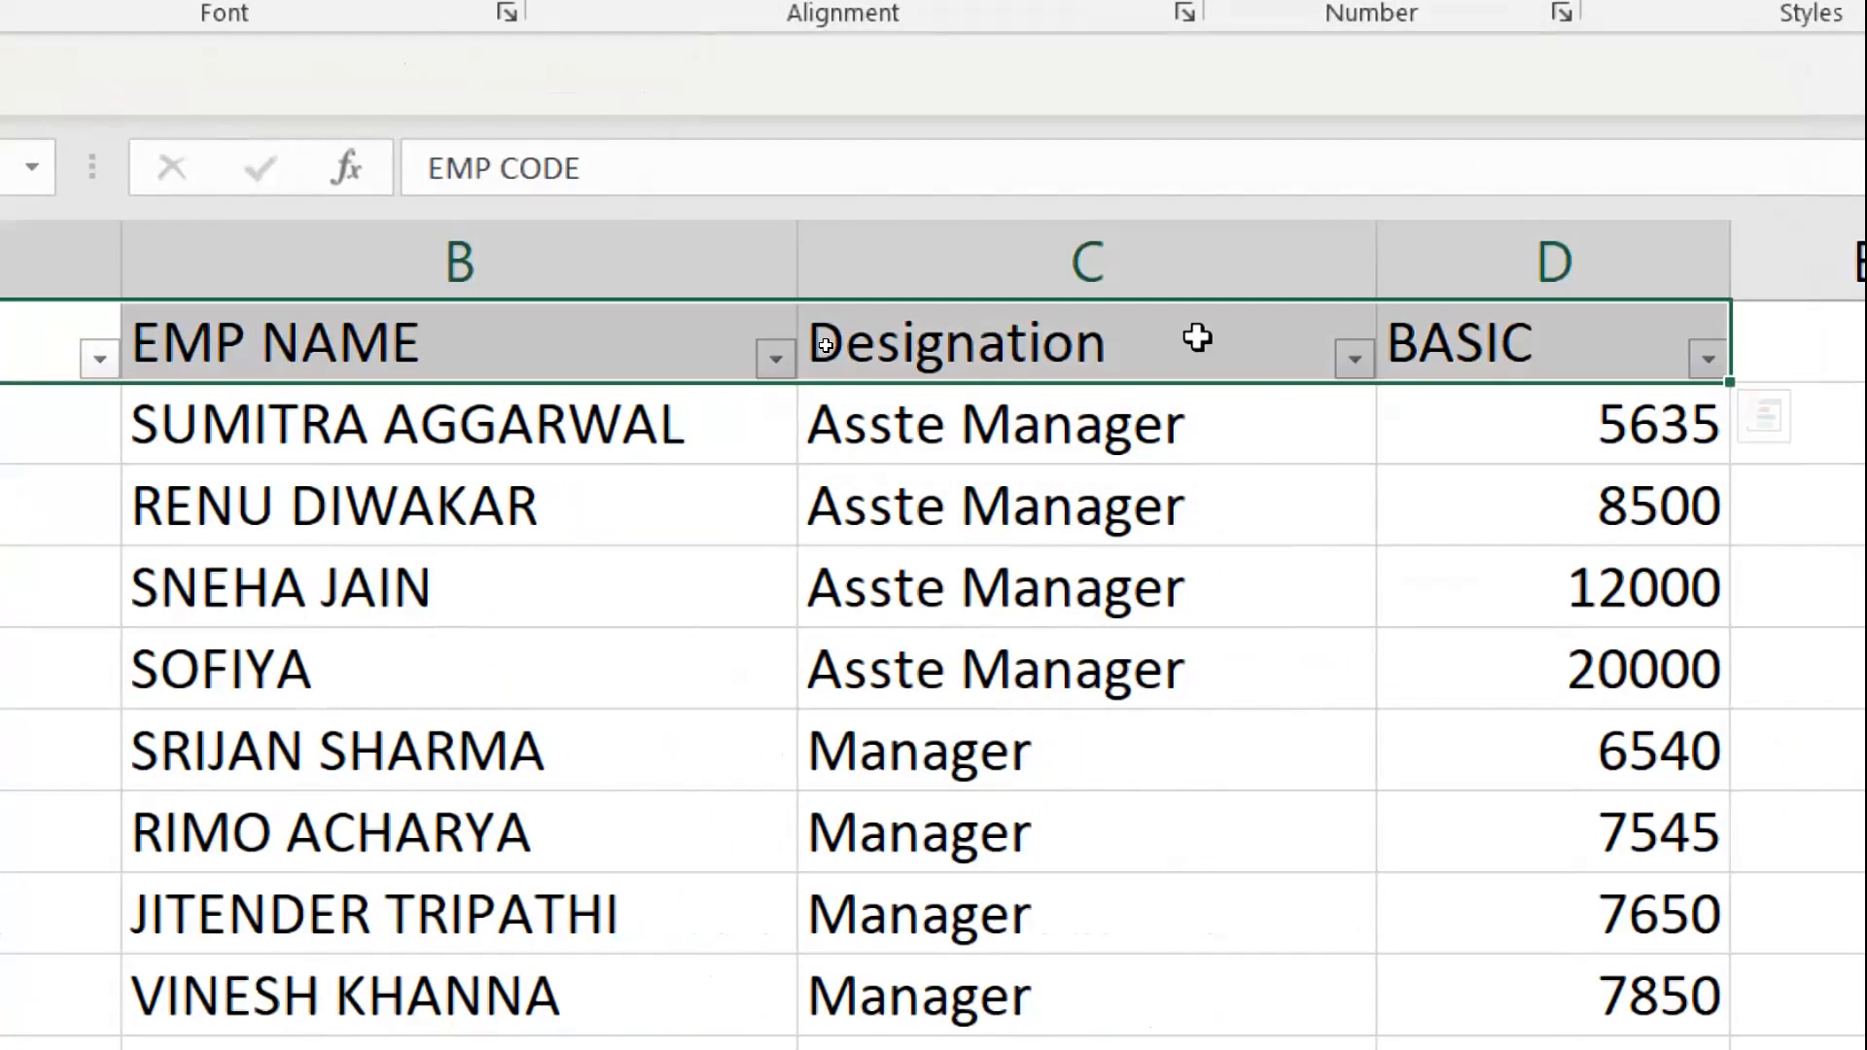
click(1276, 356)
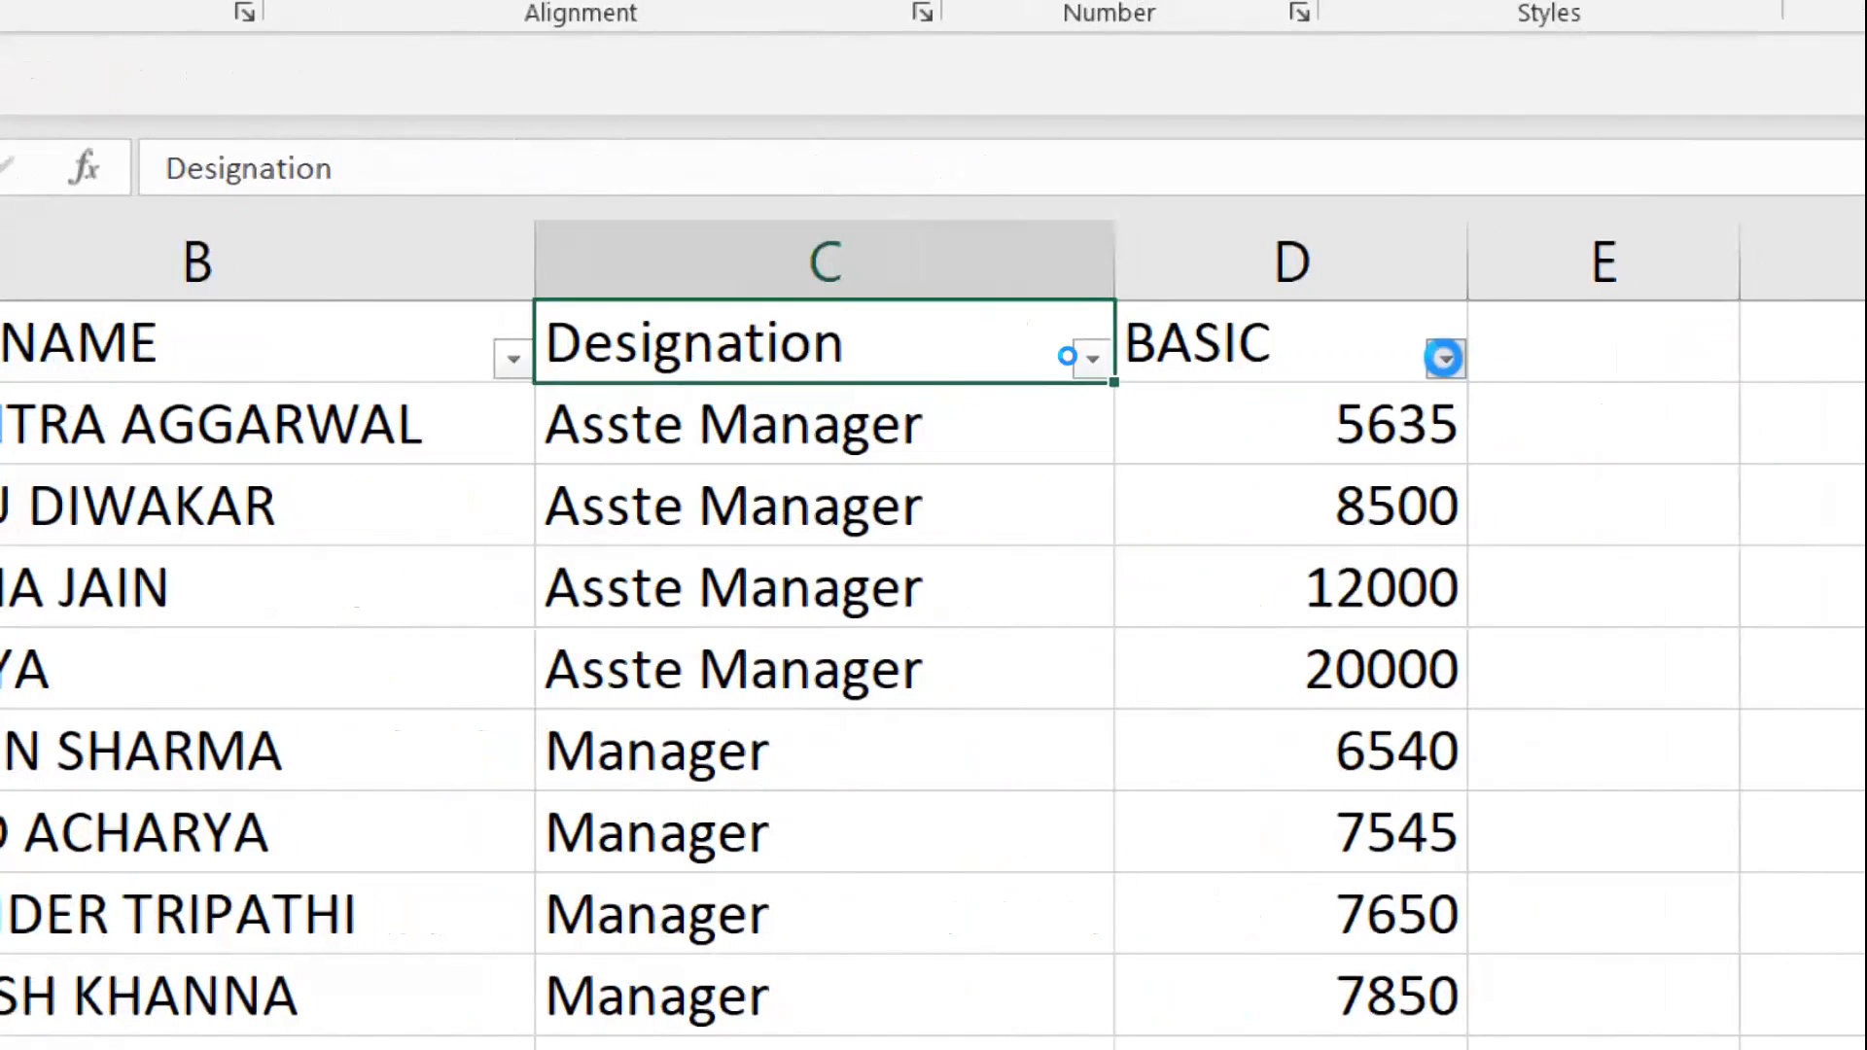
click(1445, 358)
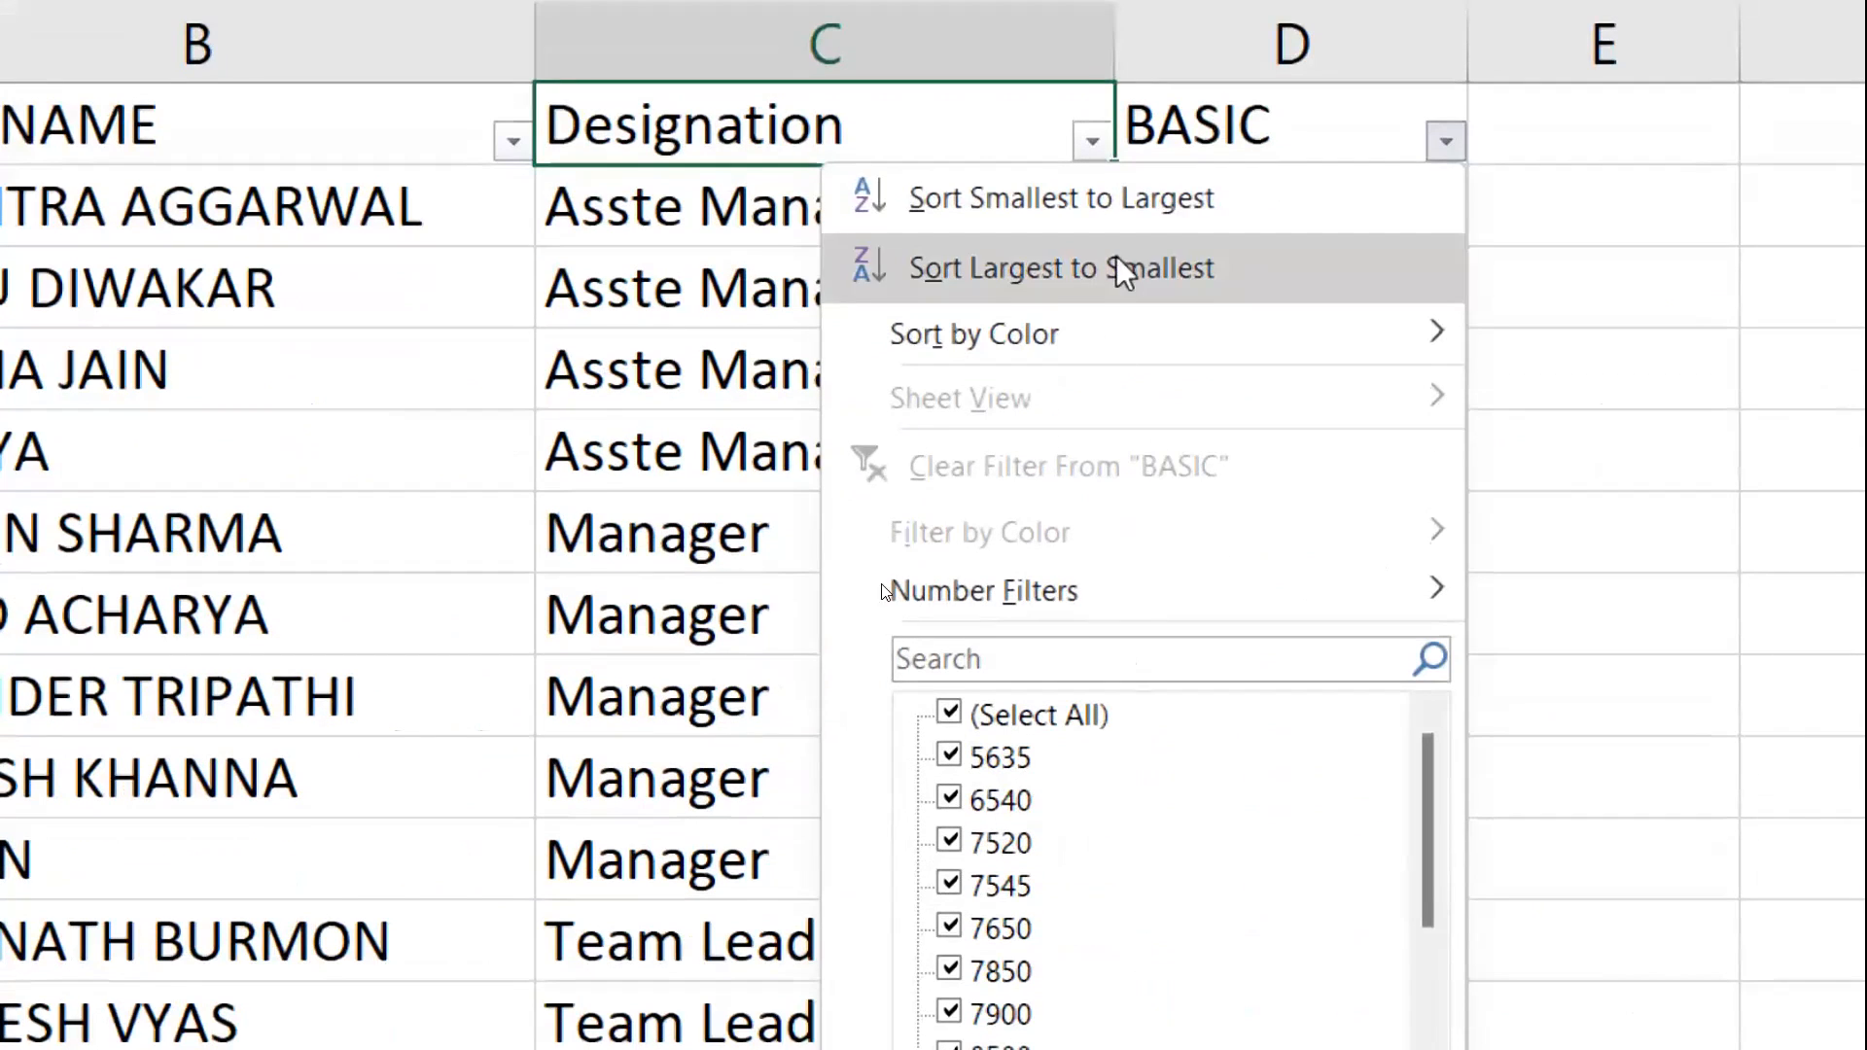
click(1398, 132)
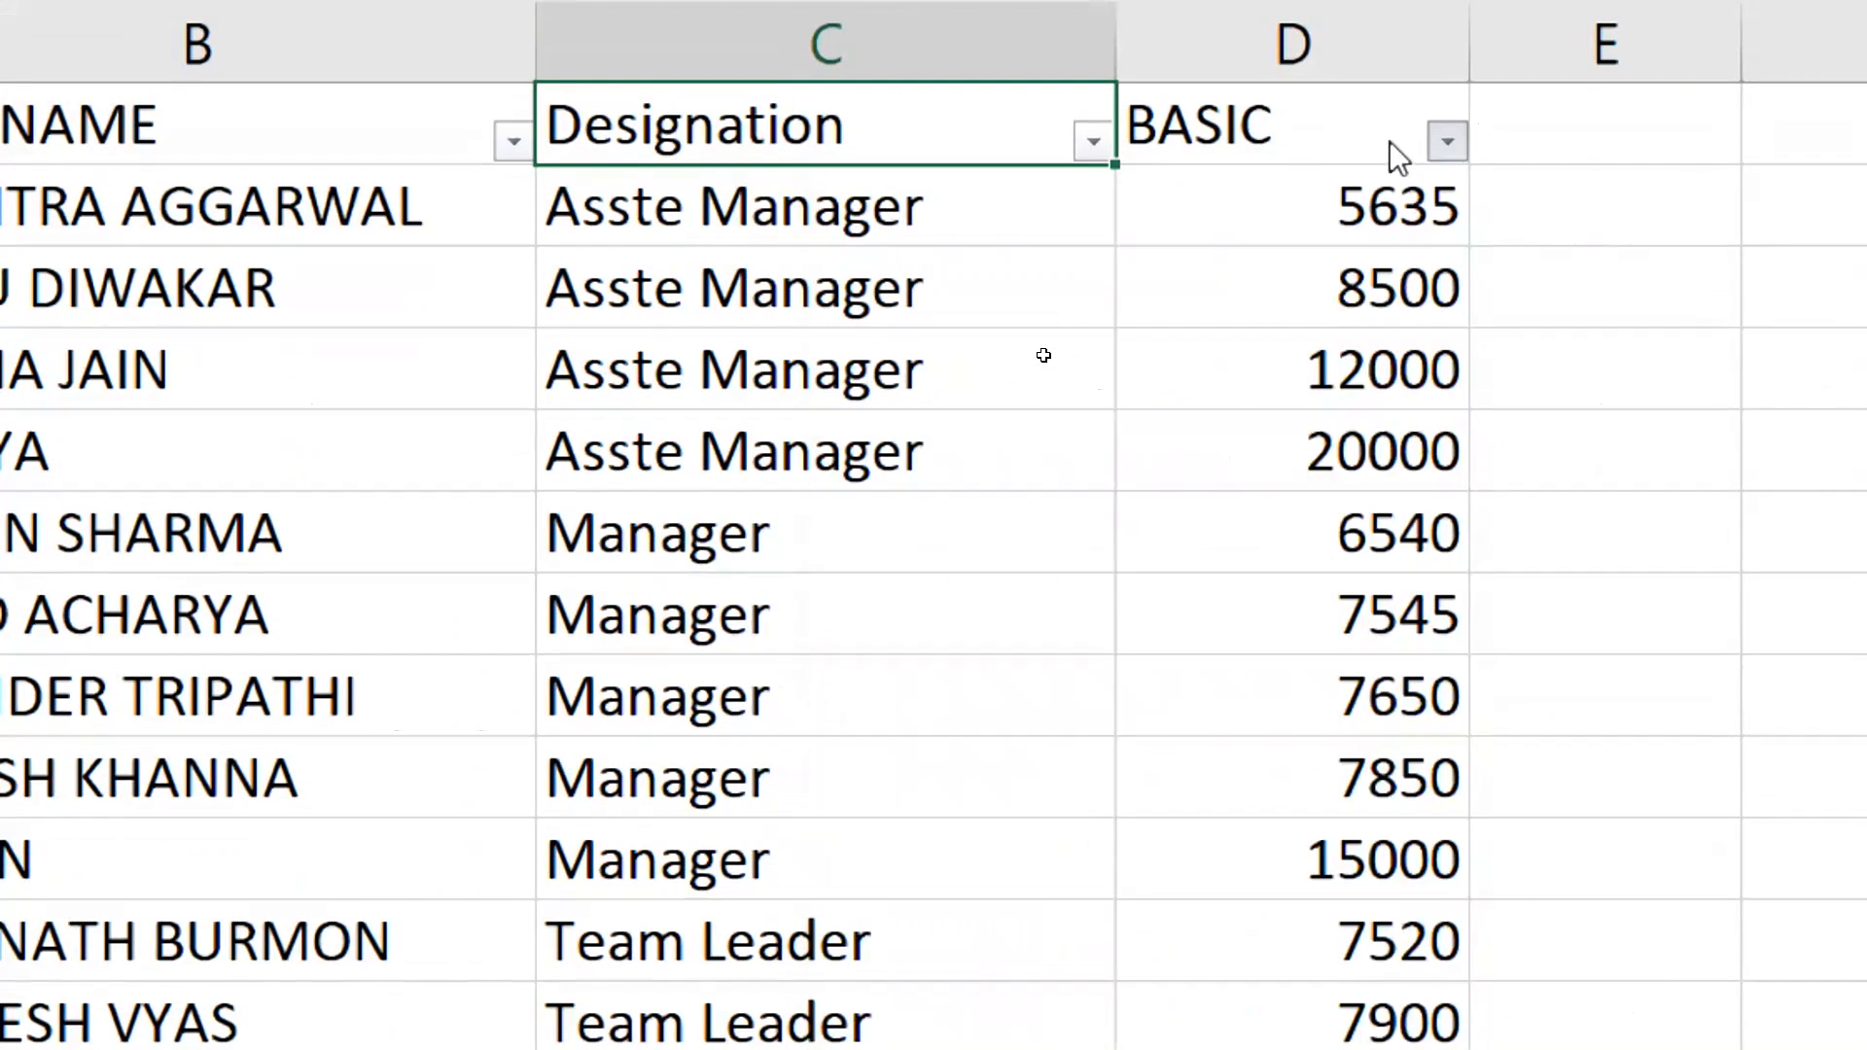
click(1448, 148)
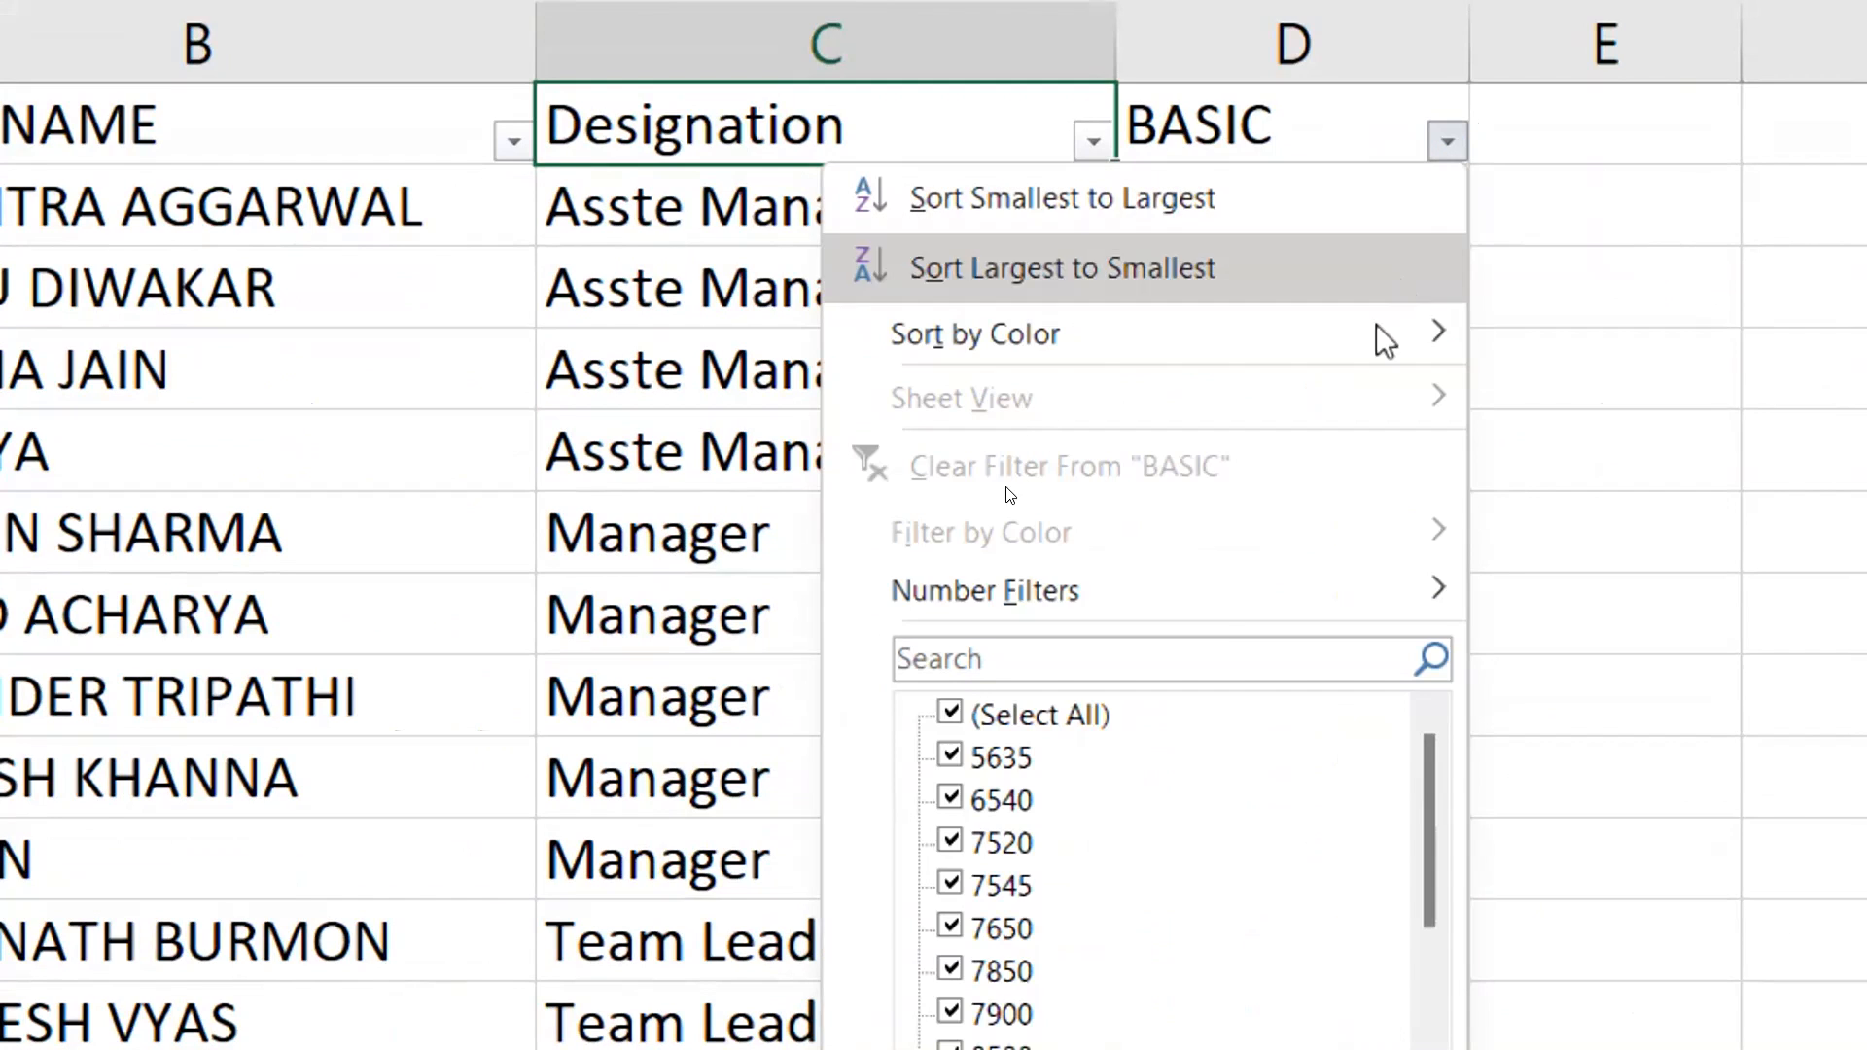
click(715, 201)
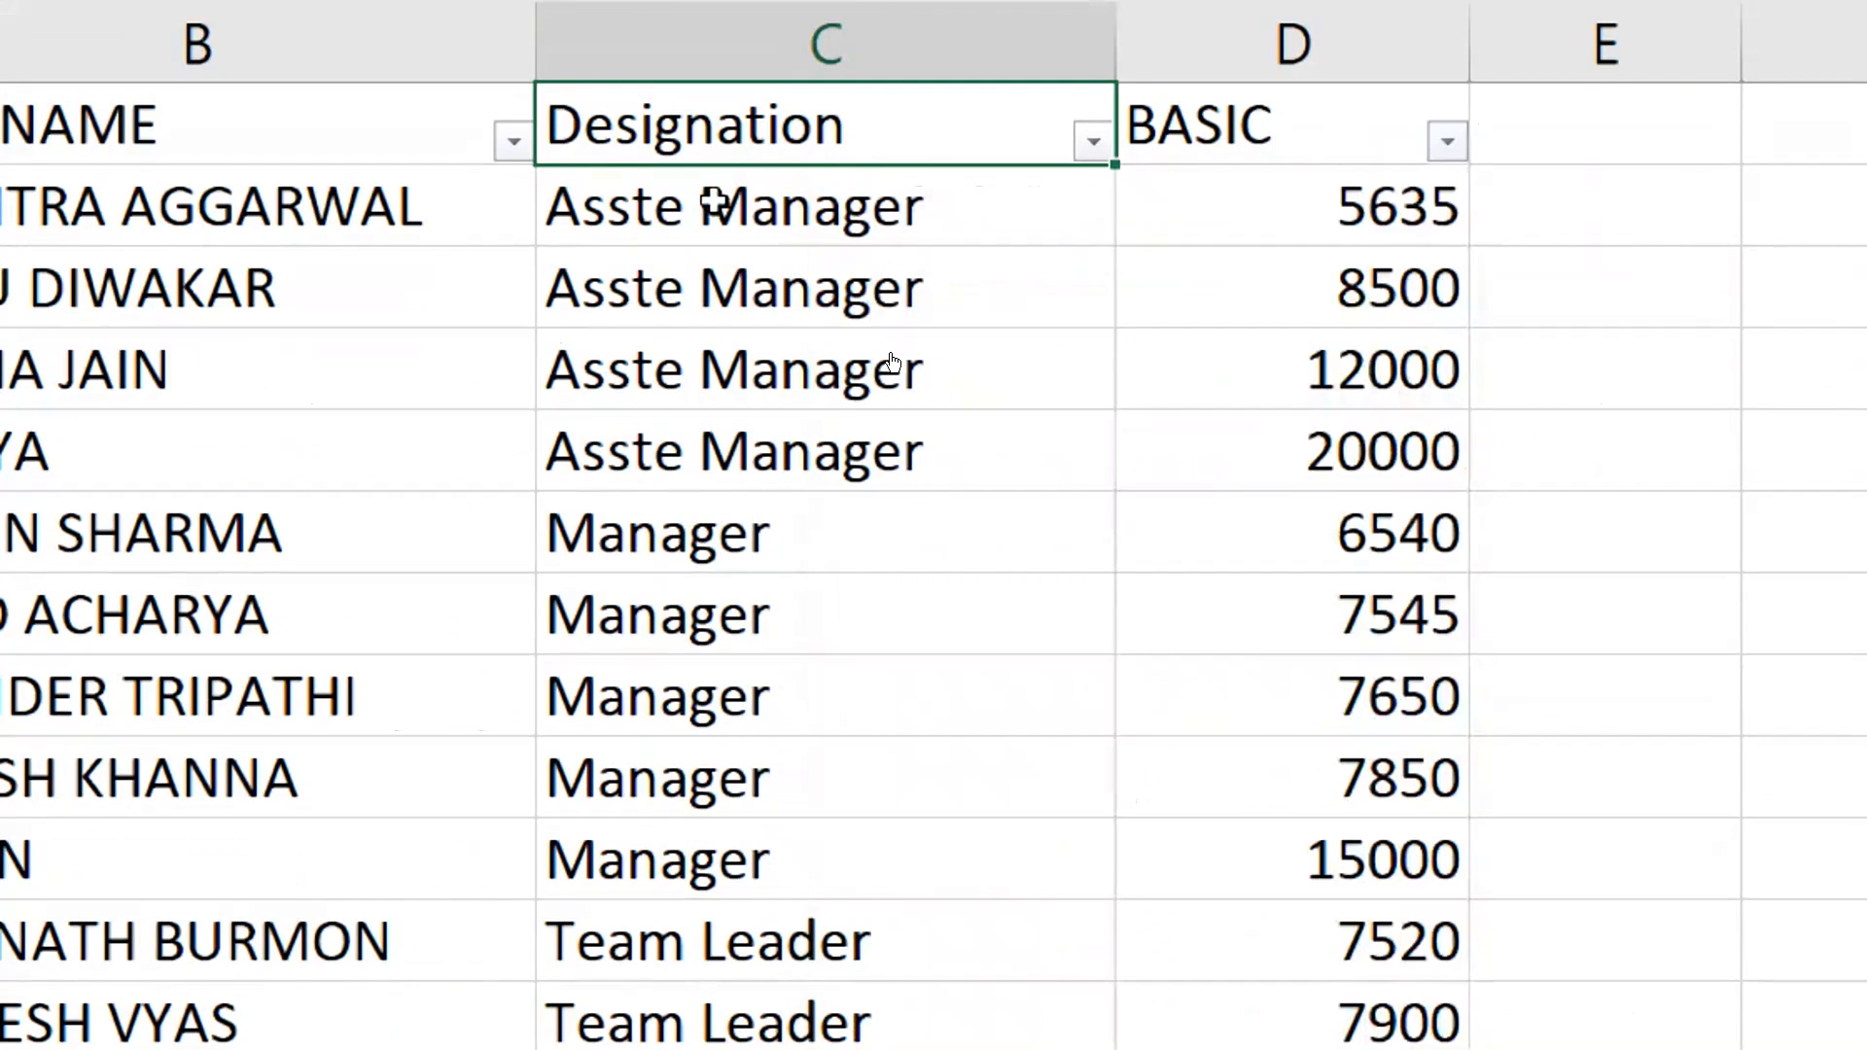
click(1093, 142)
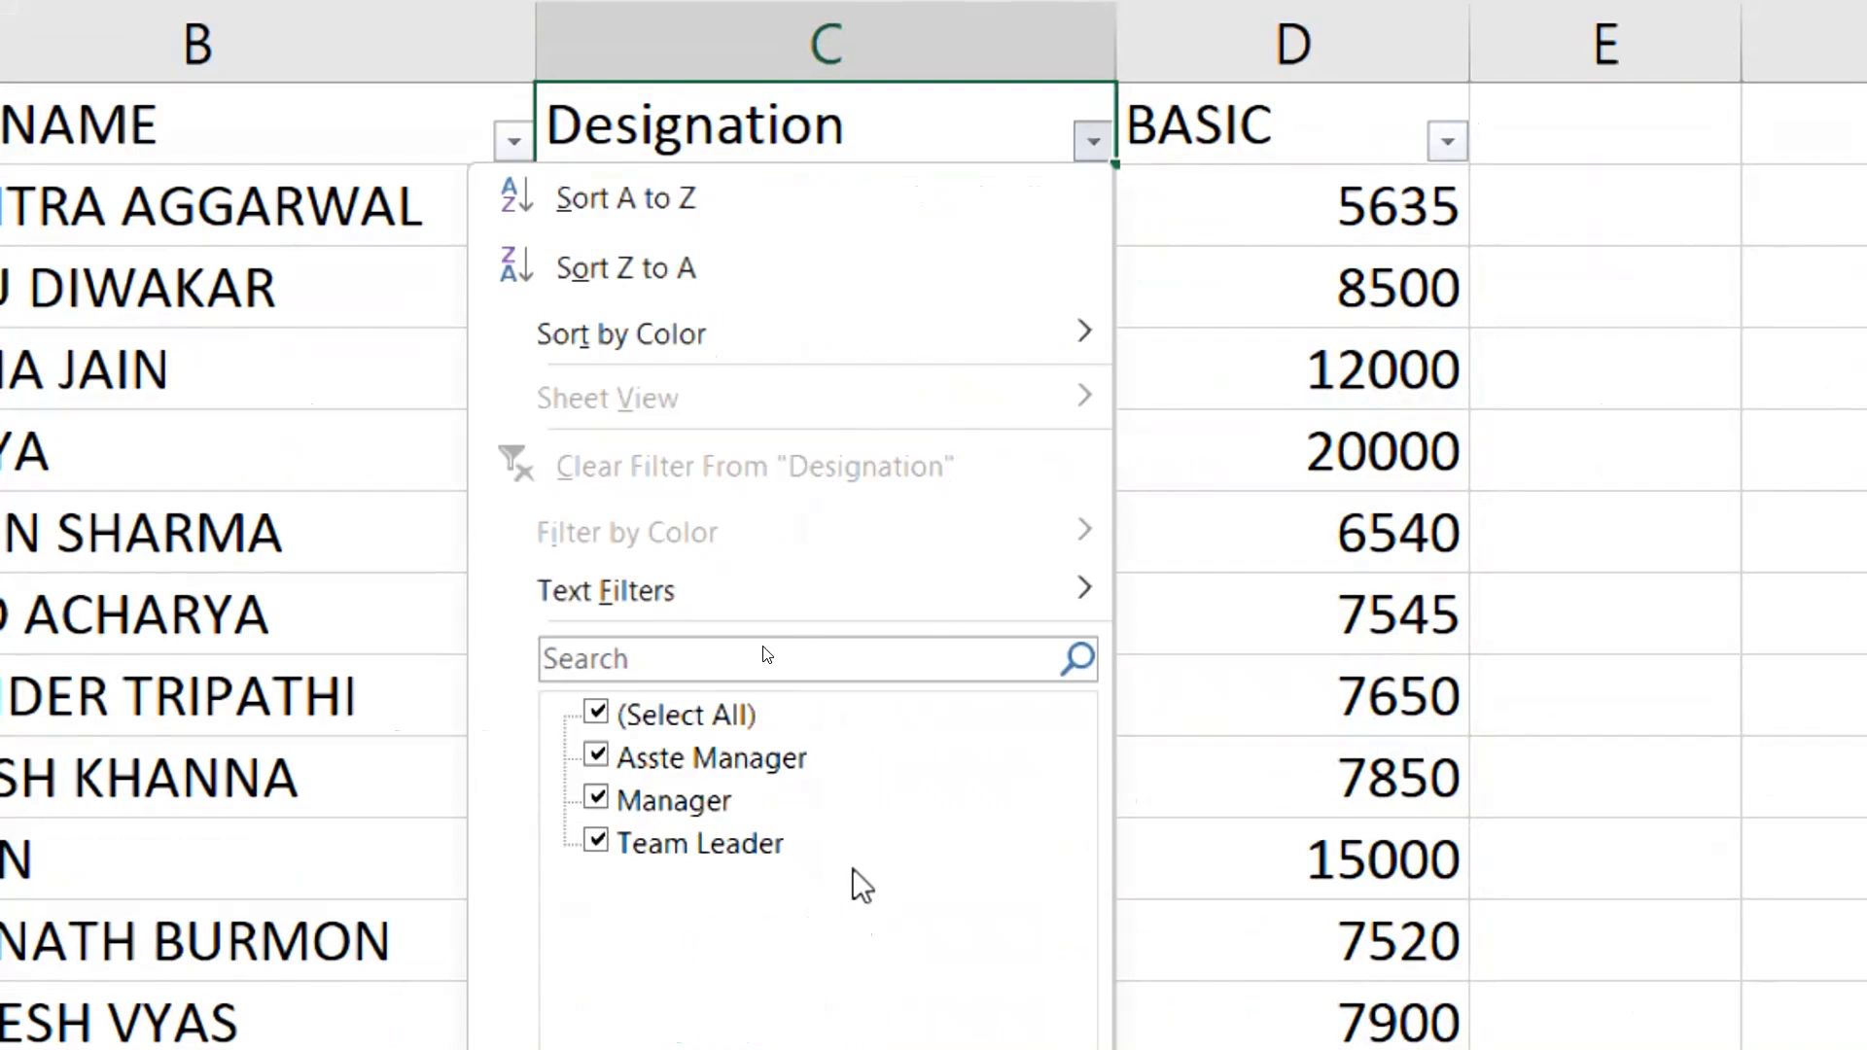
click(179, 399)
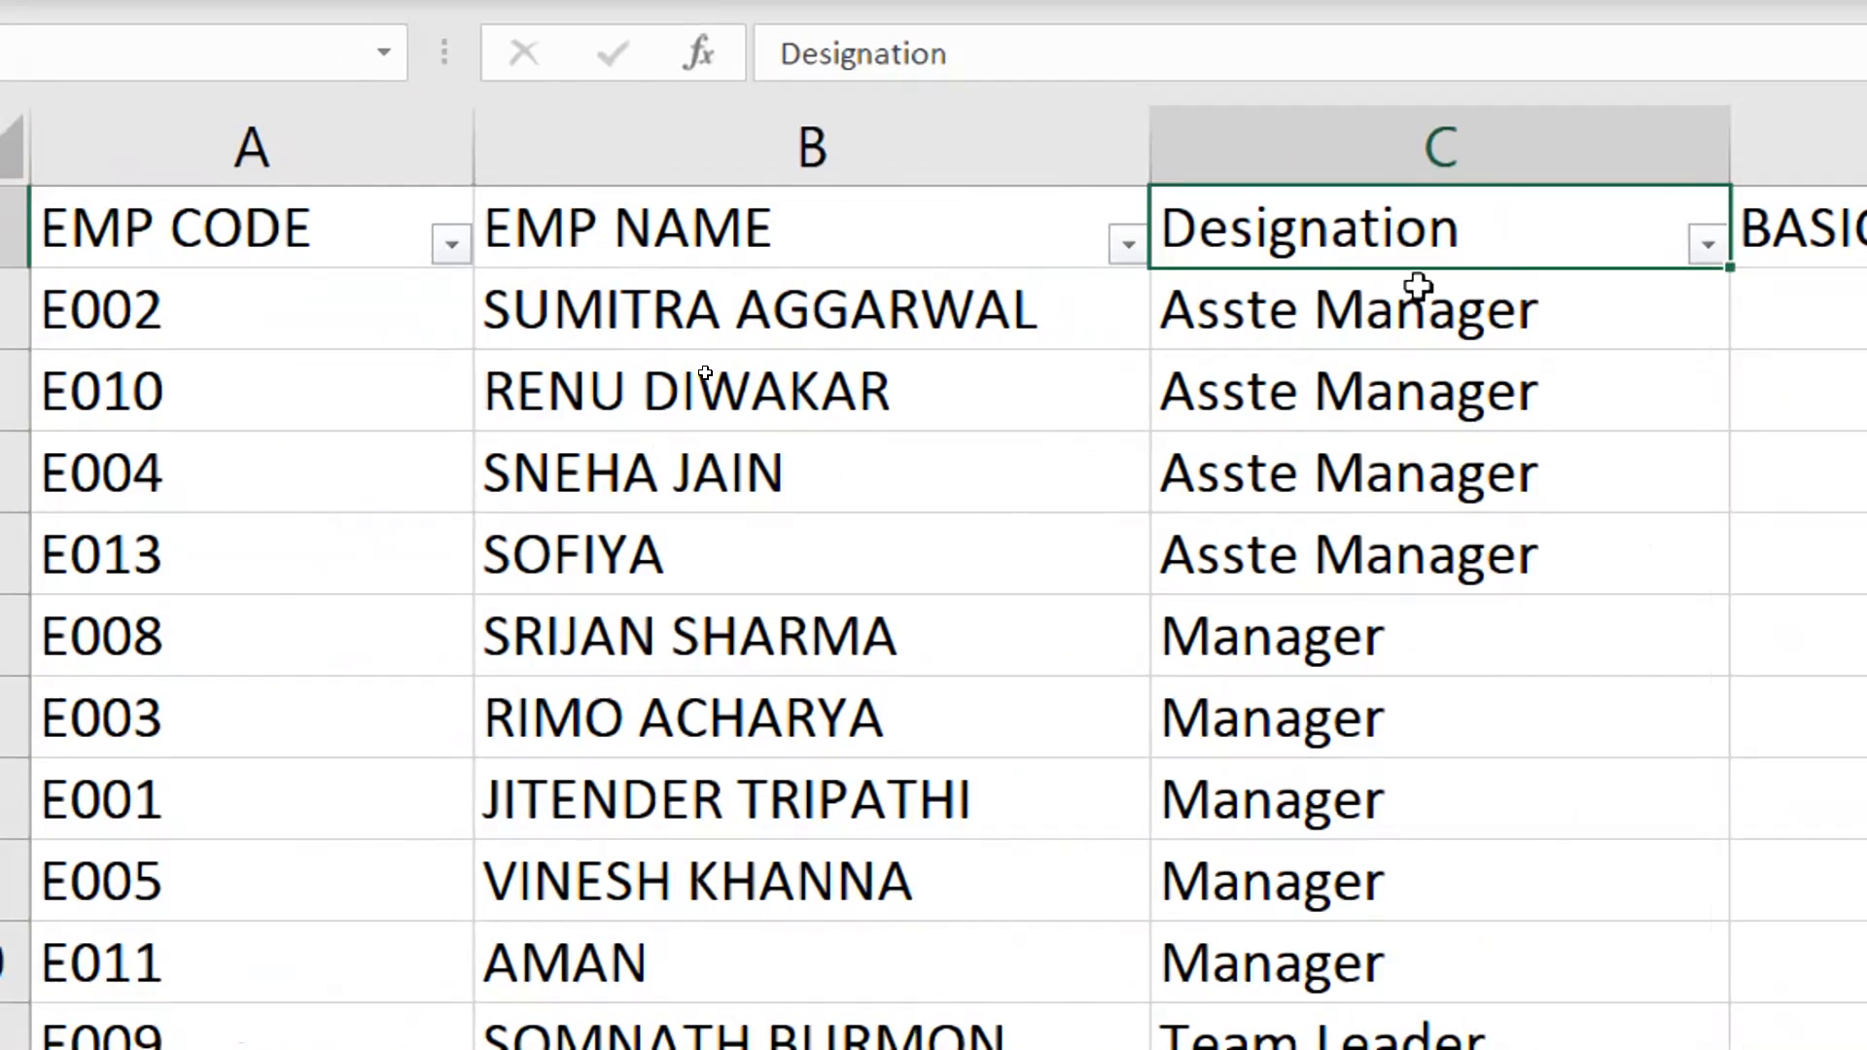
click(1128, 245)
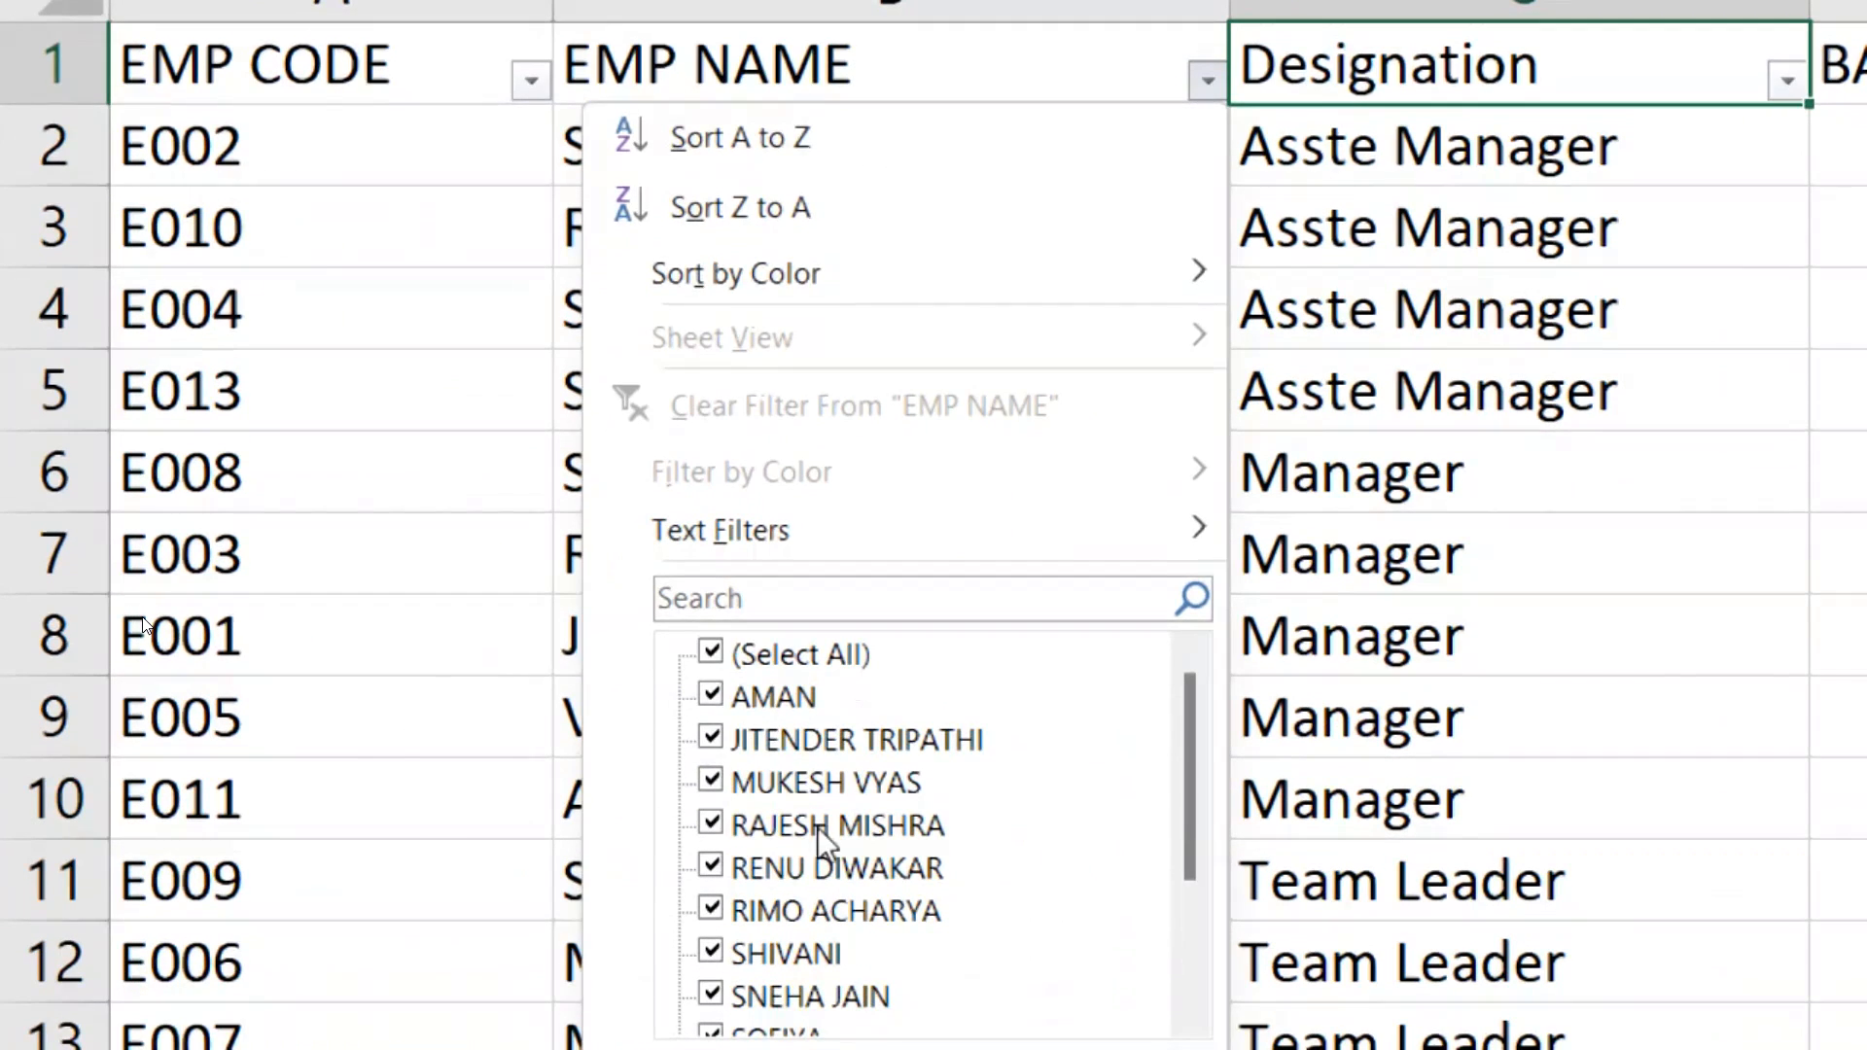
click(378, 290)
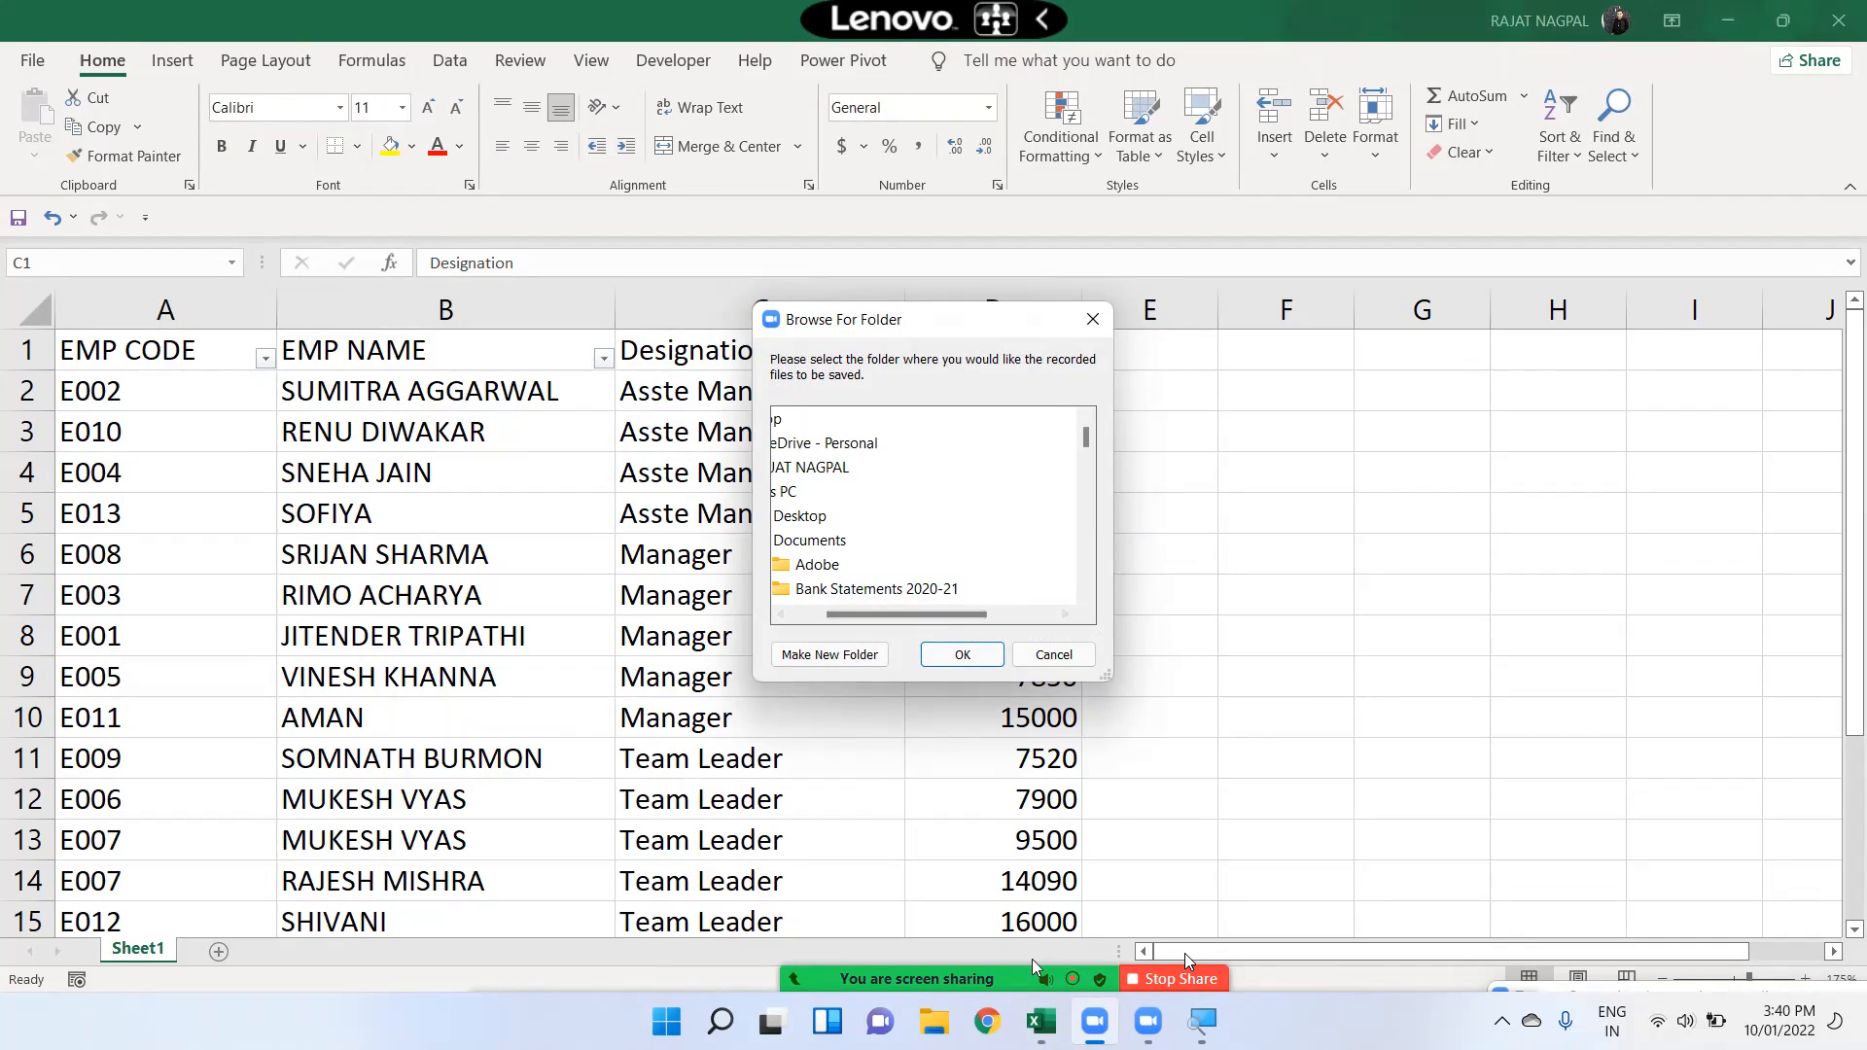
Dismiss the recording folder selection without choosing a folder and select cell D3 in the employee table
click(1054, 655)
click(943, 420)
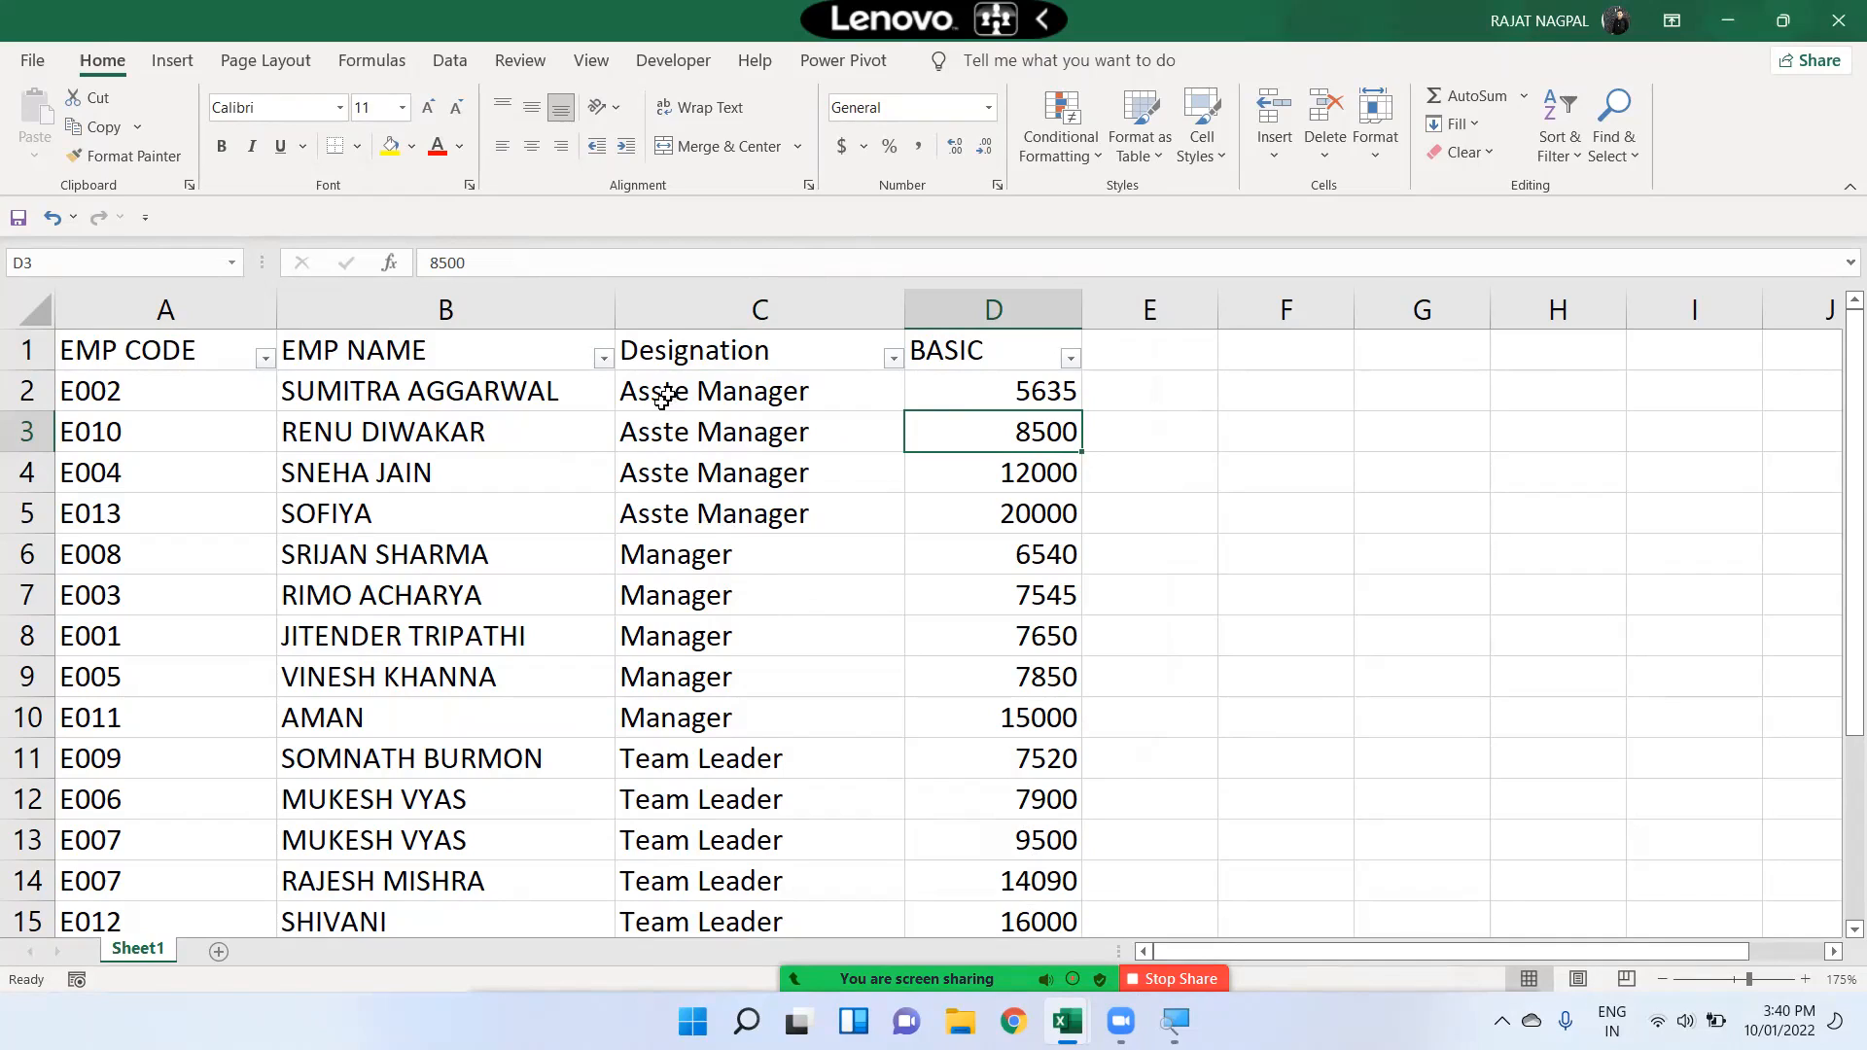
Filter the Designation column to show only Team Leader records
click(893, 359)
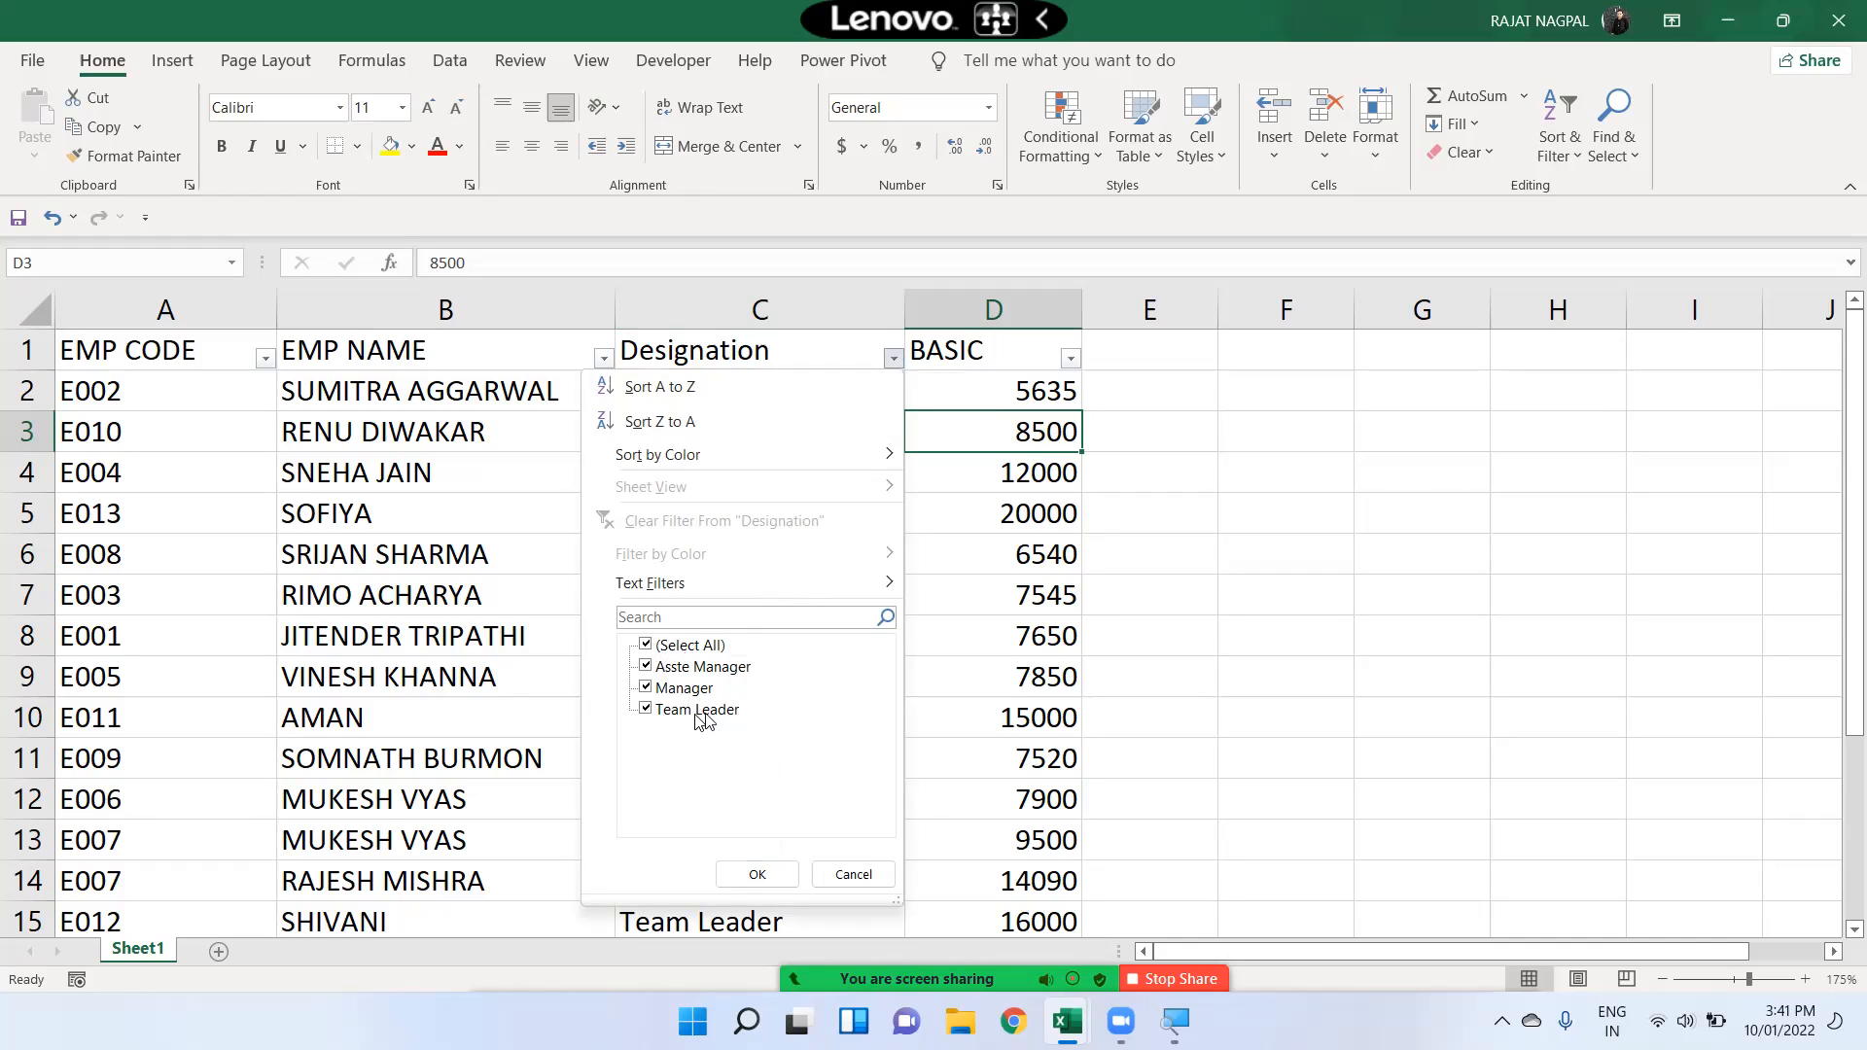
click(649, 670)
click(647, 690)
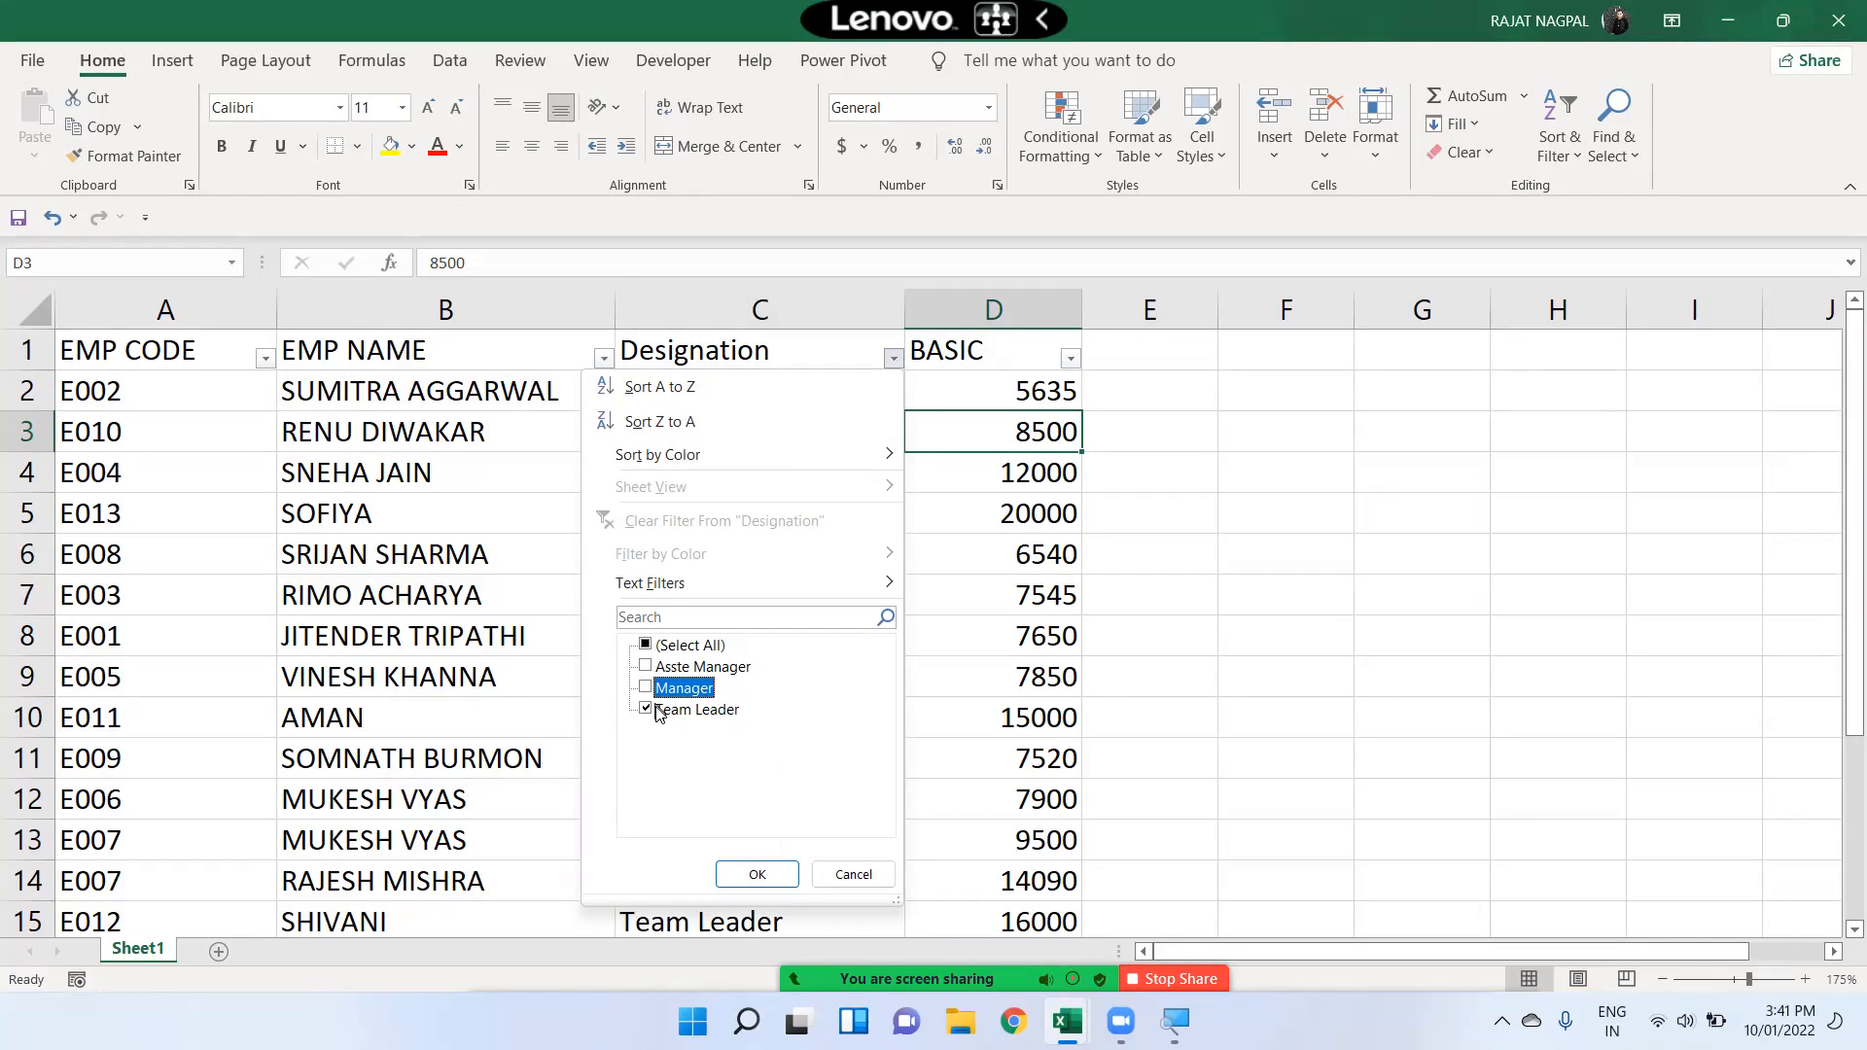
click(646, 710)
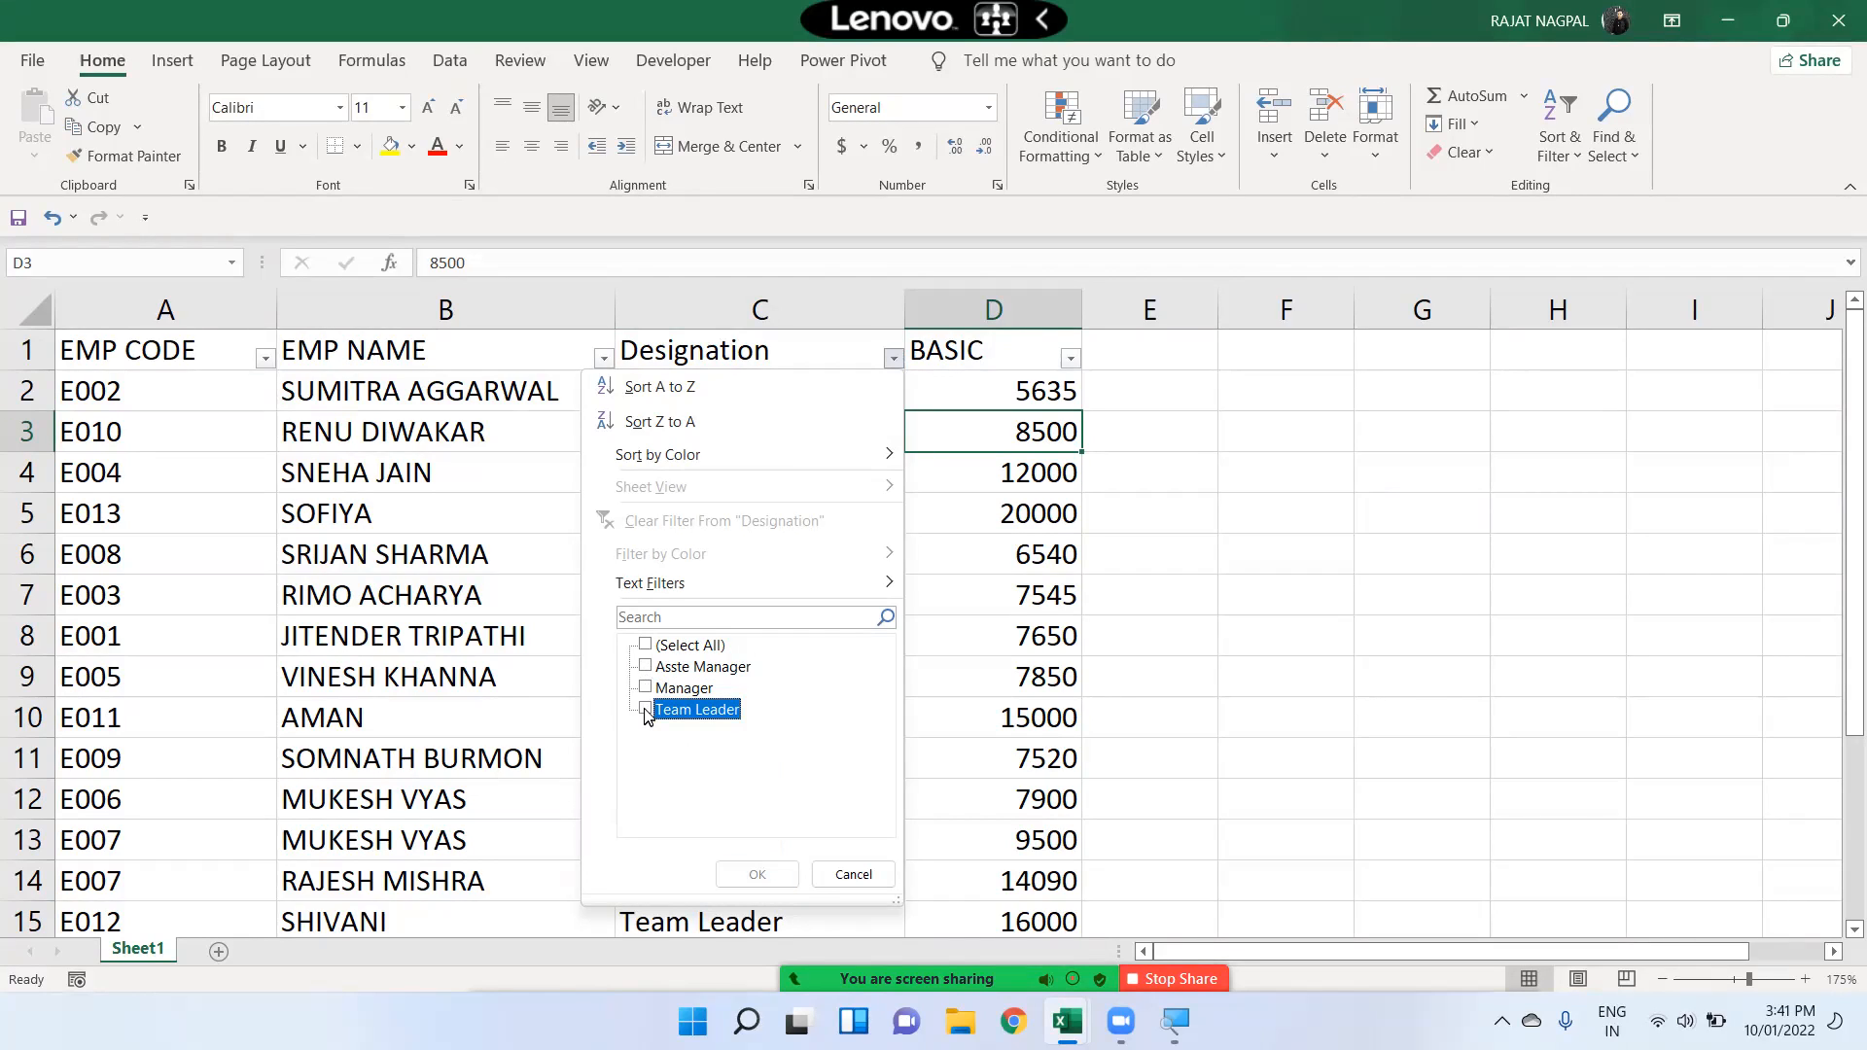
click(646, 645)
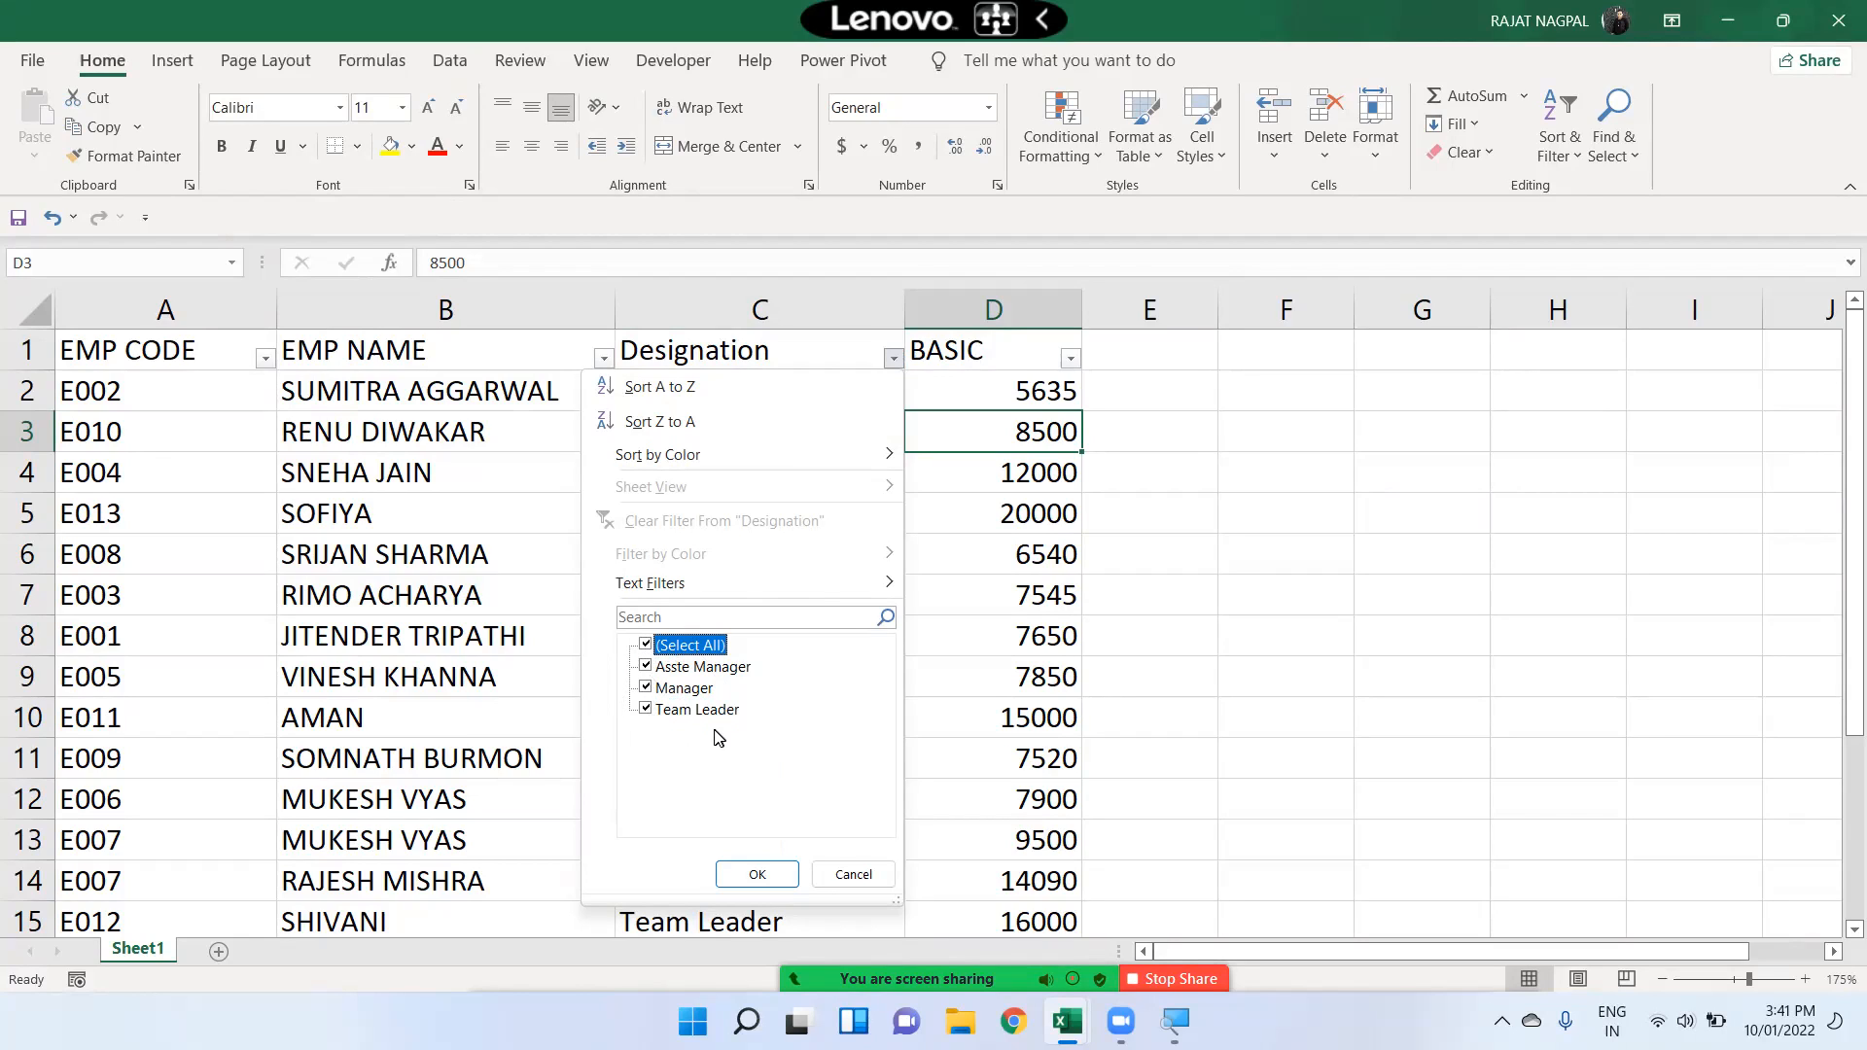
click(645, 645)
click(646, 709)
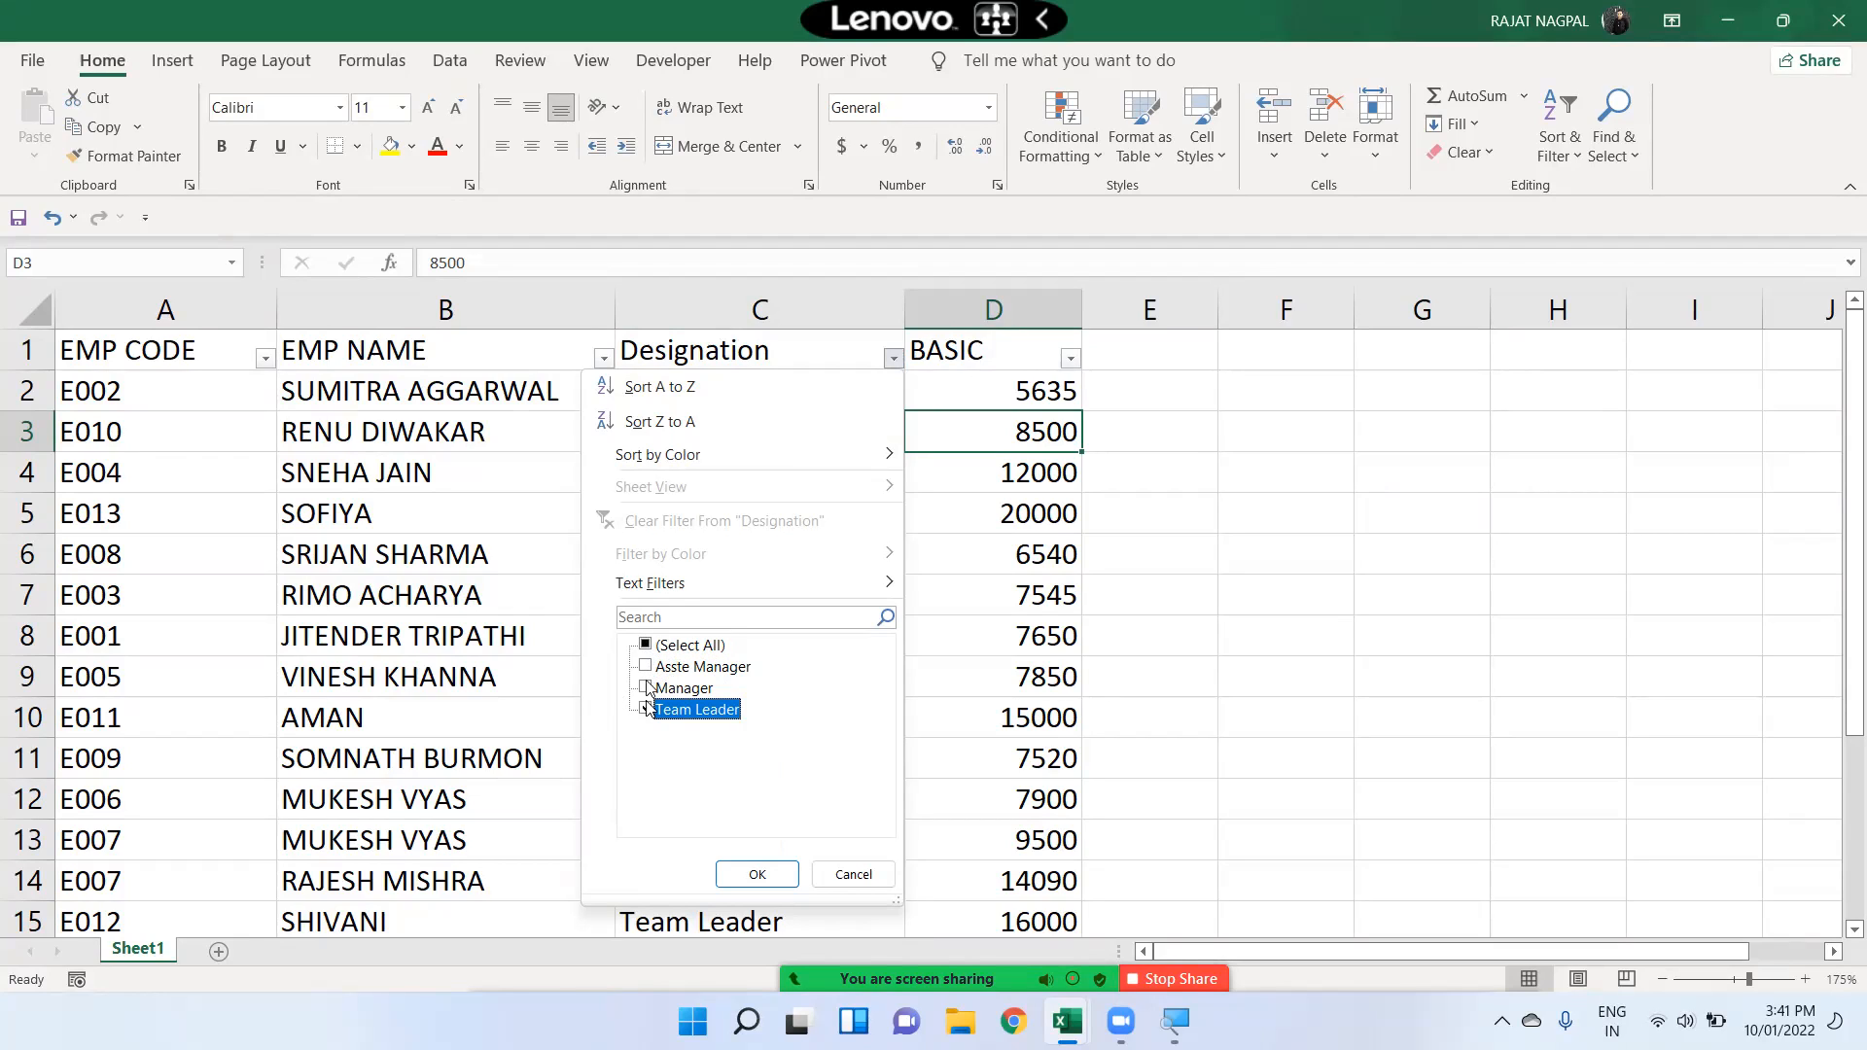
click(748, 874)
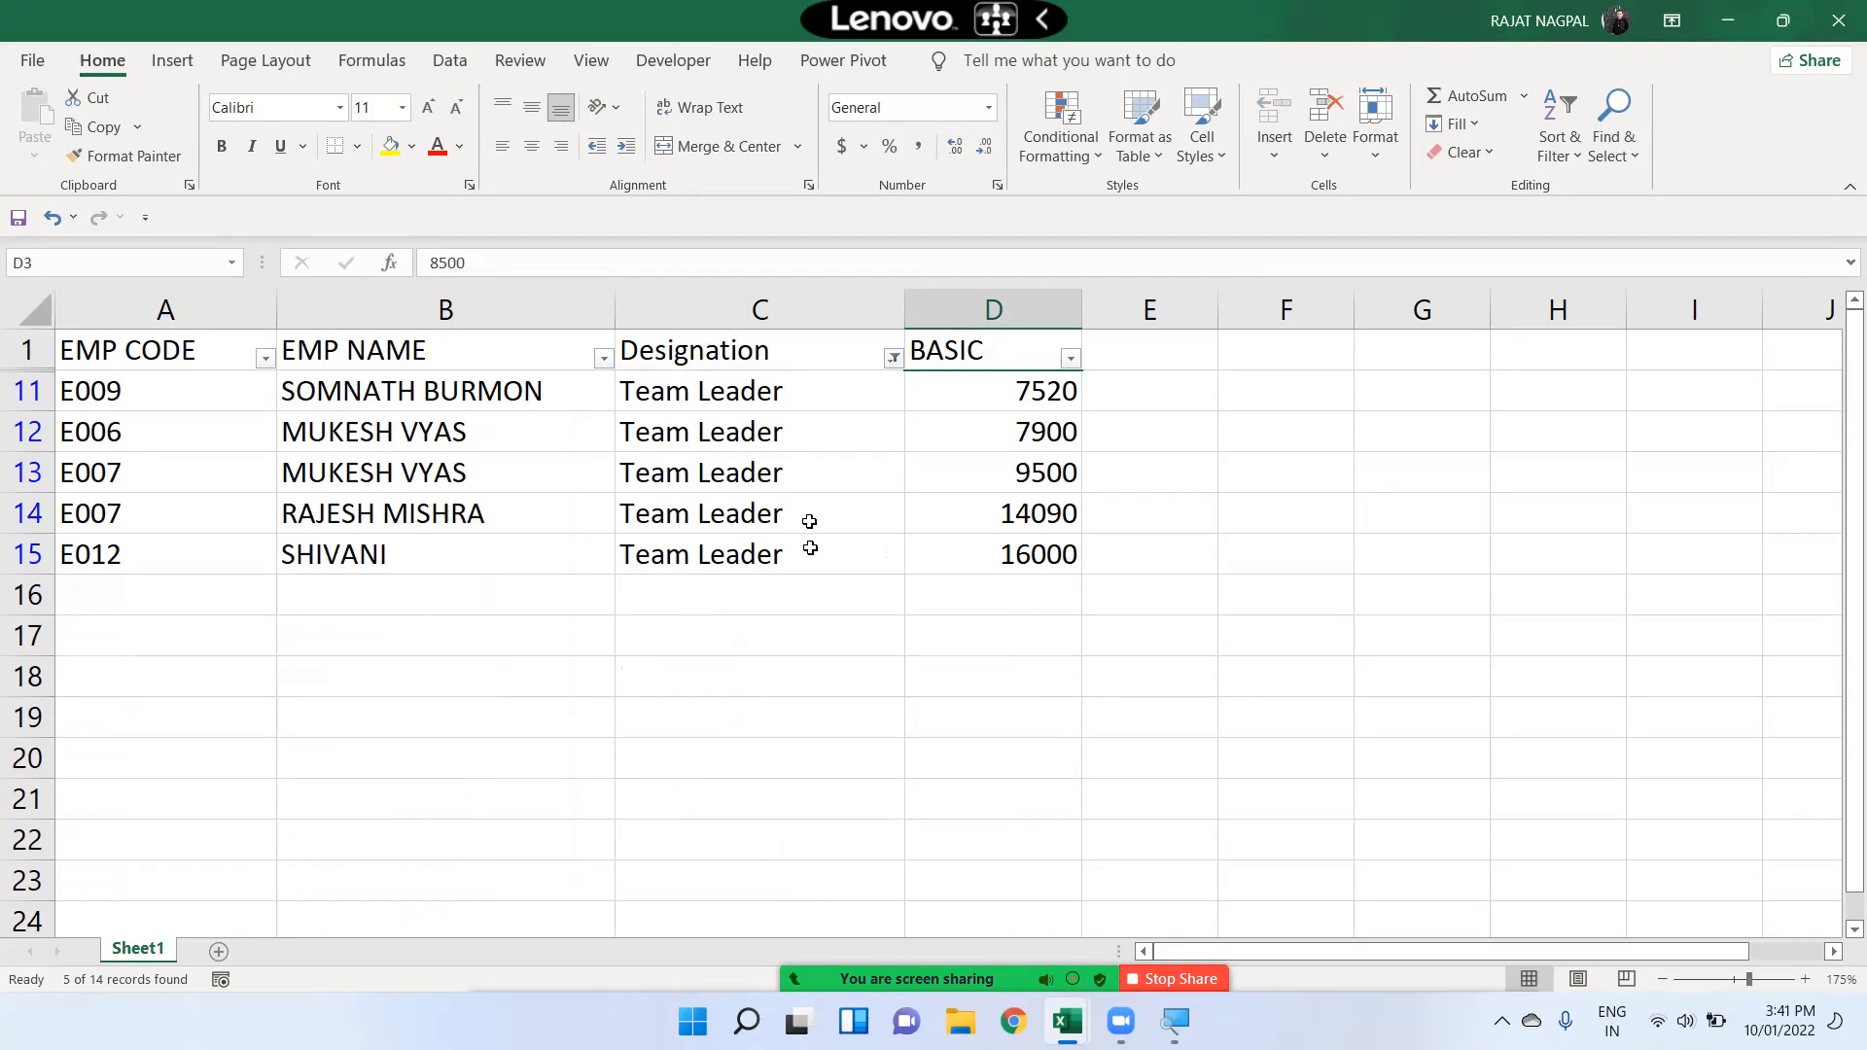
Check the Designation filter's current choices and clear the filter from that column
click(893, 358)
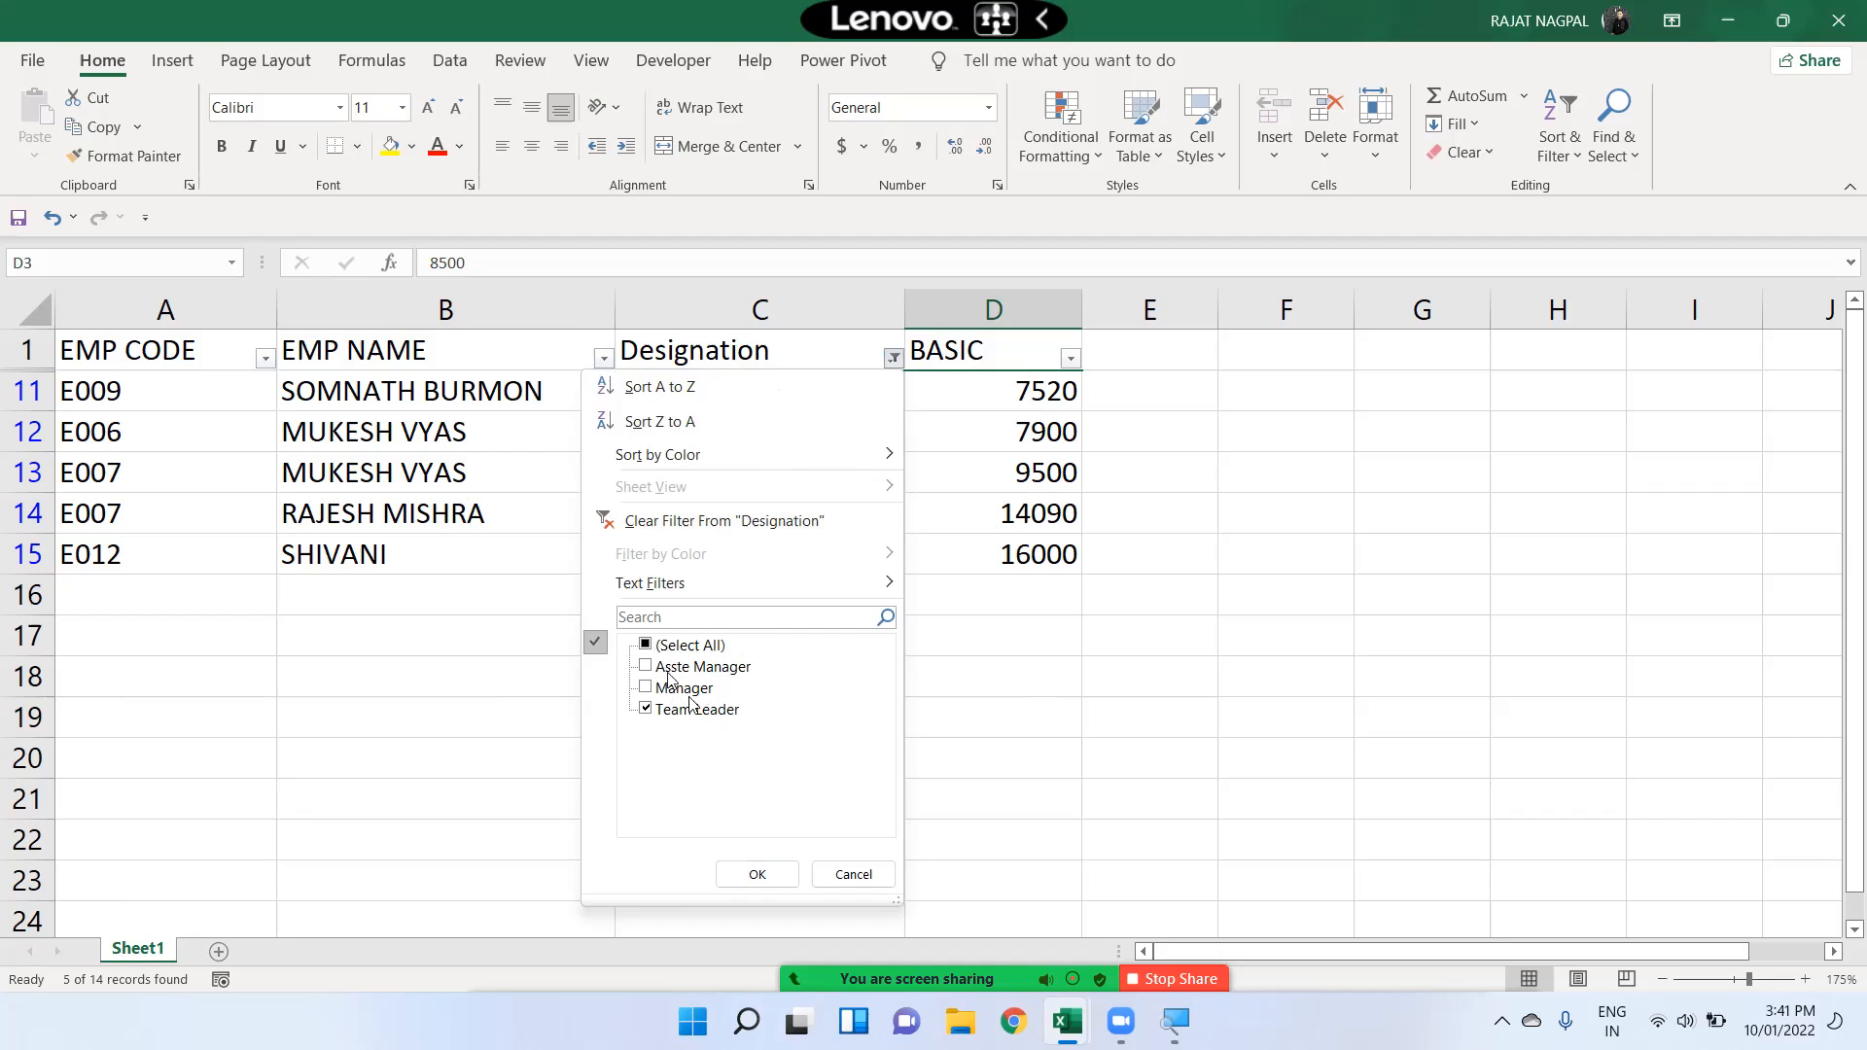
click(852, 873)
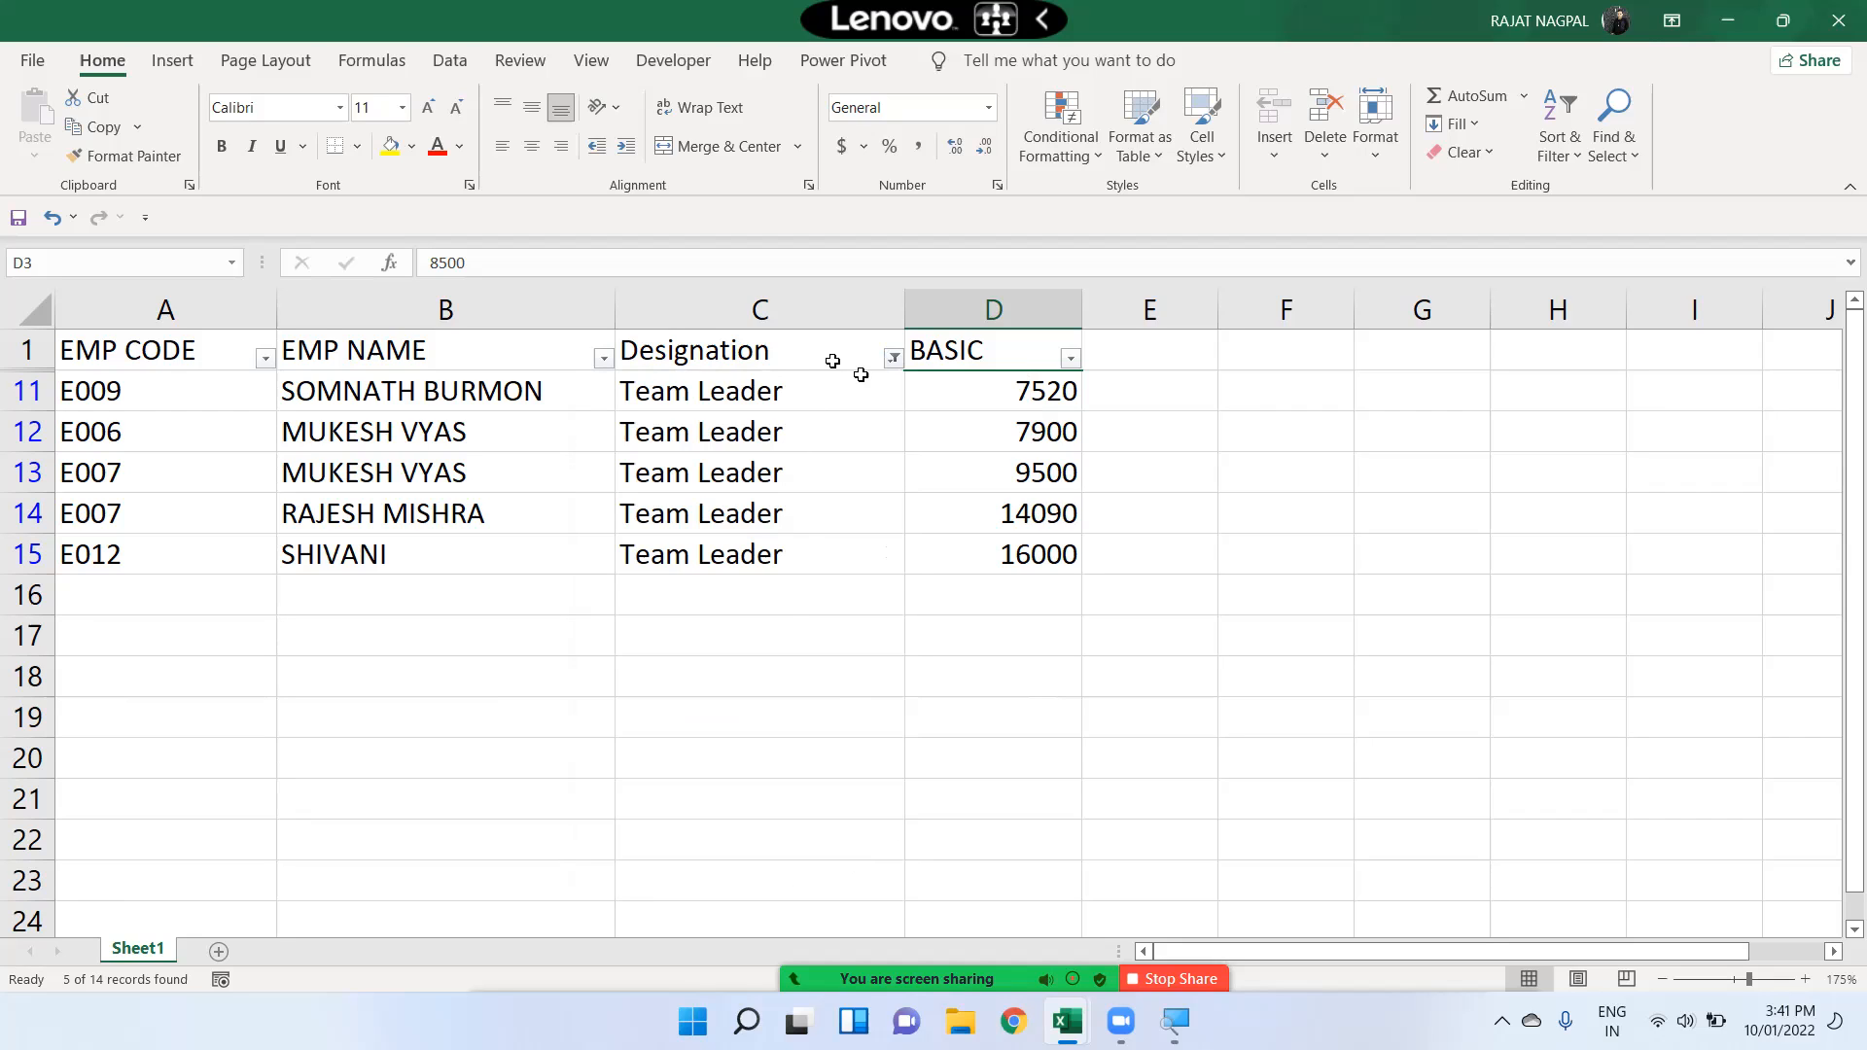
click(894, 358)
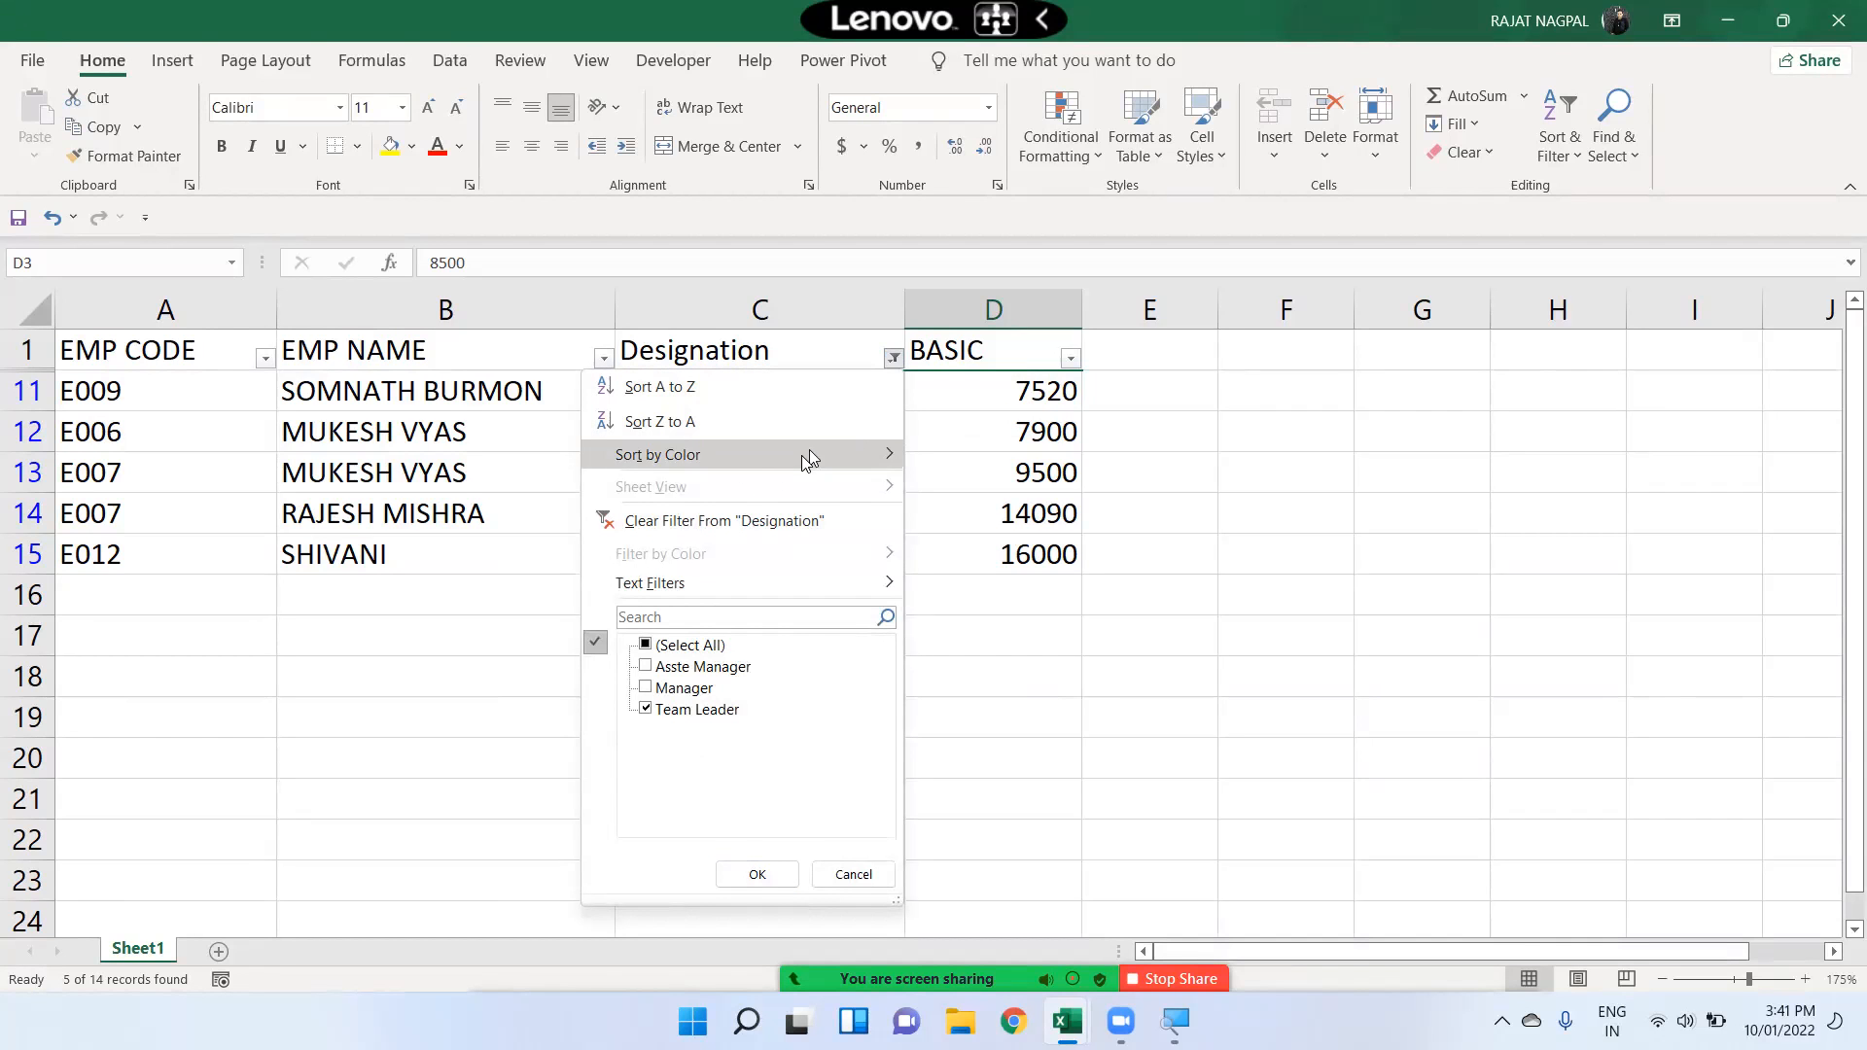
click(764, 523)
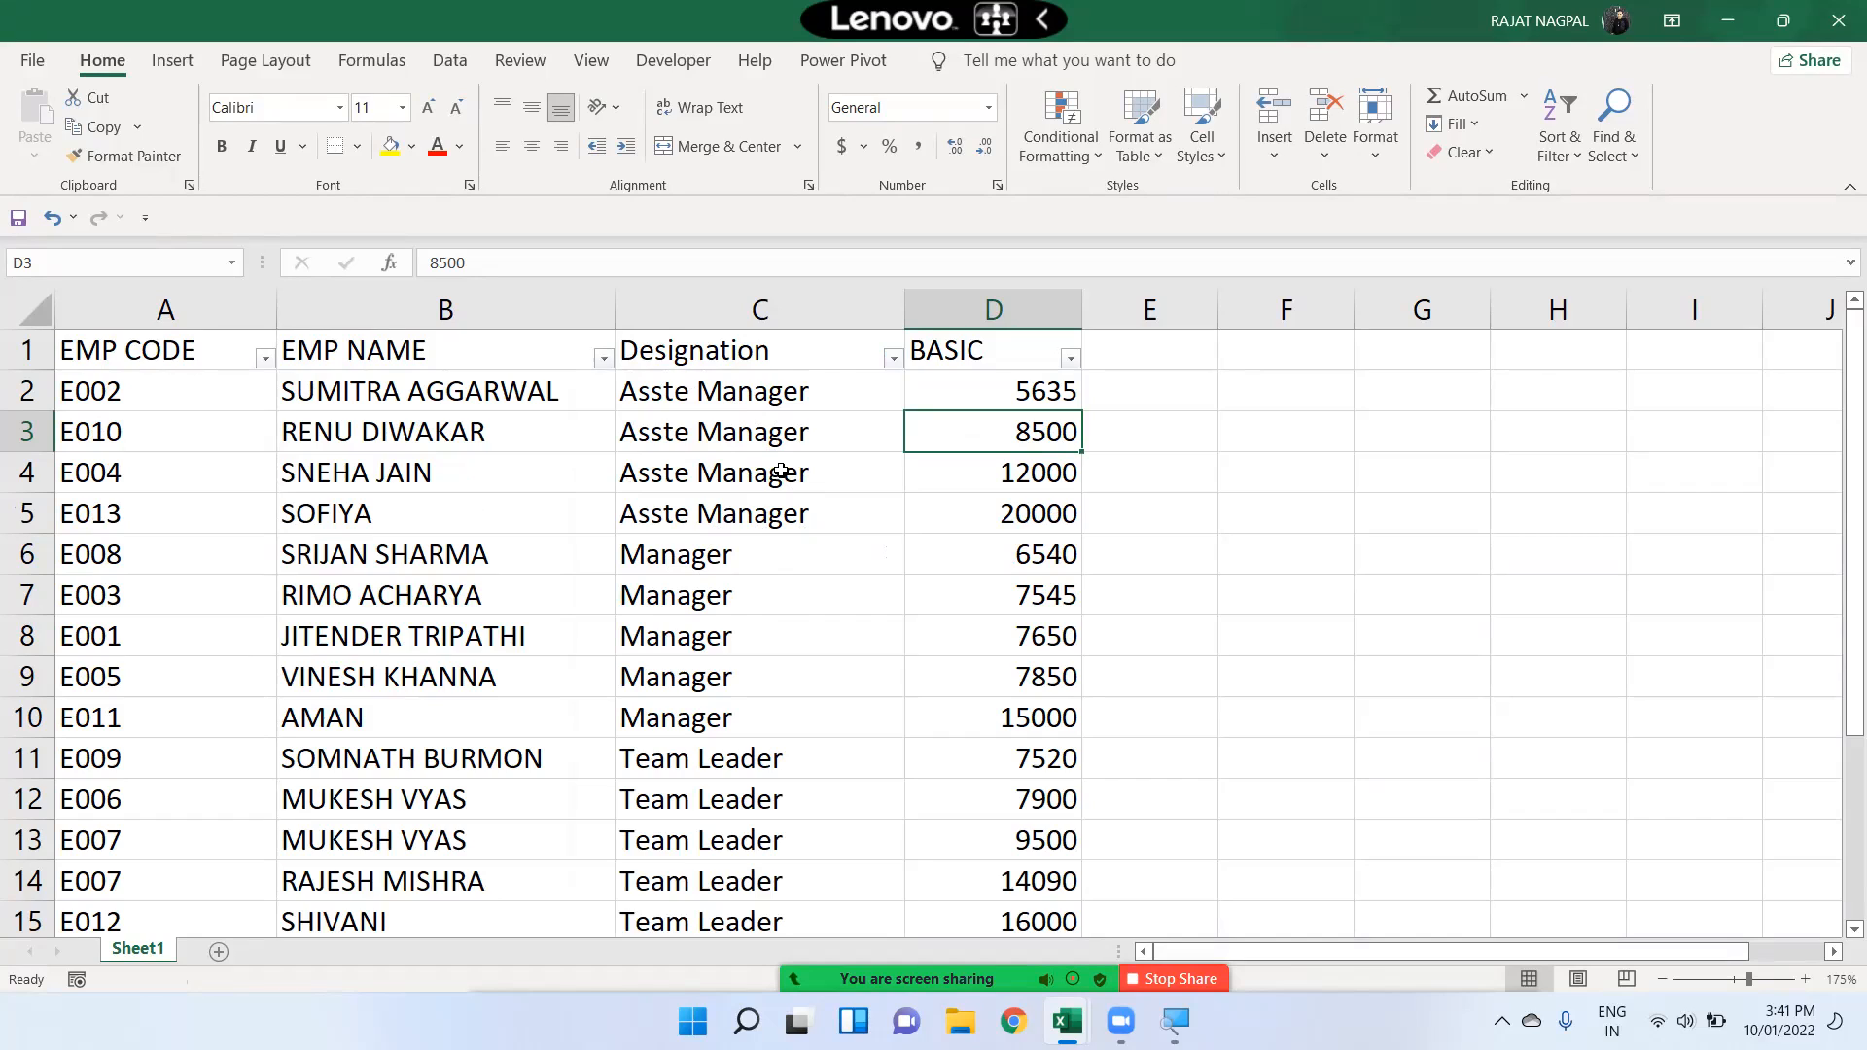
Filter the Designation column to show only Asste Manager and Team Leader records
click(894, 360)
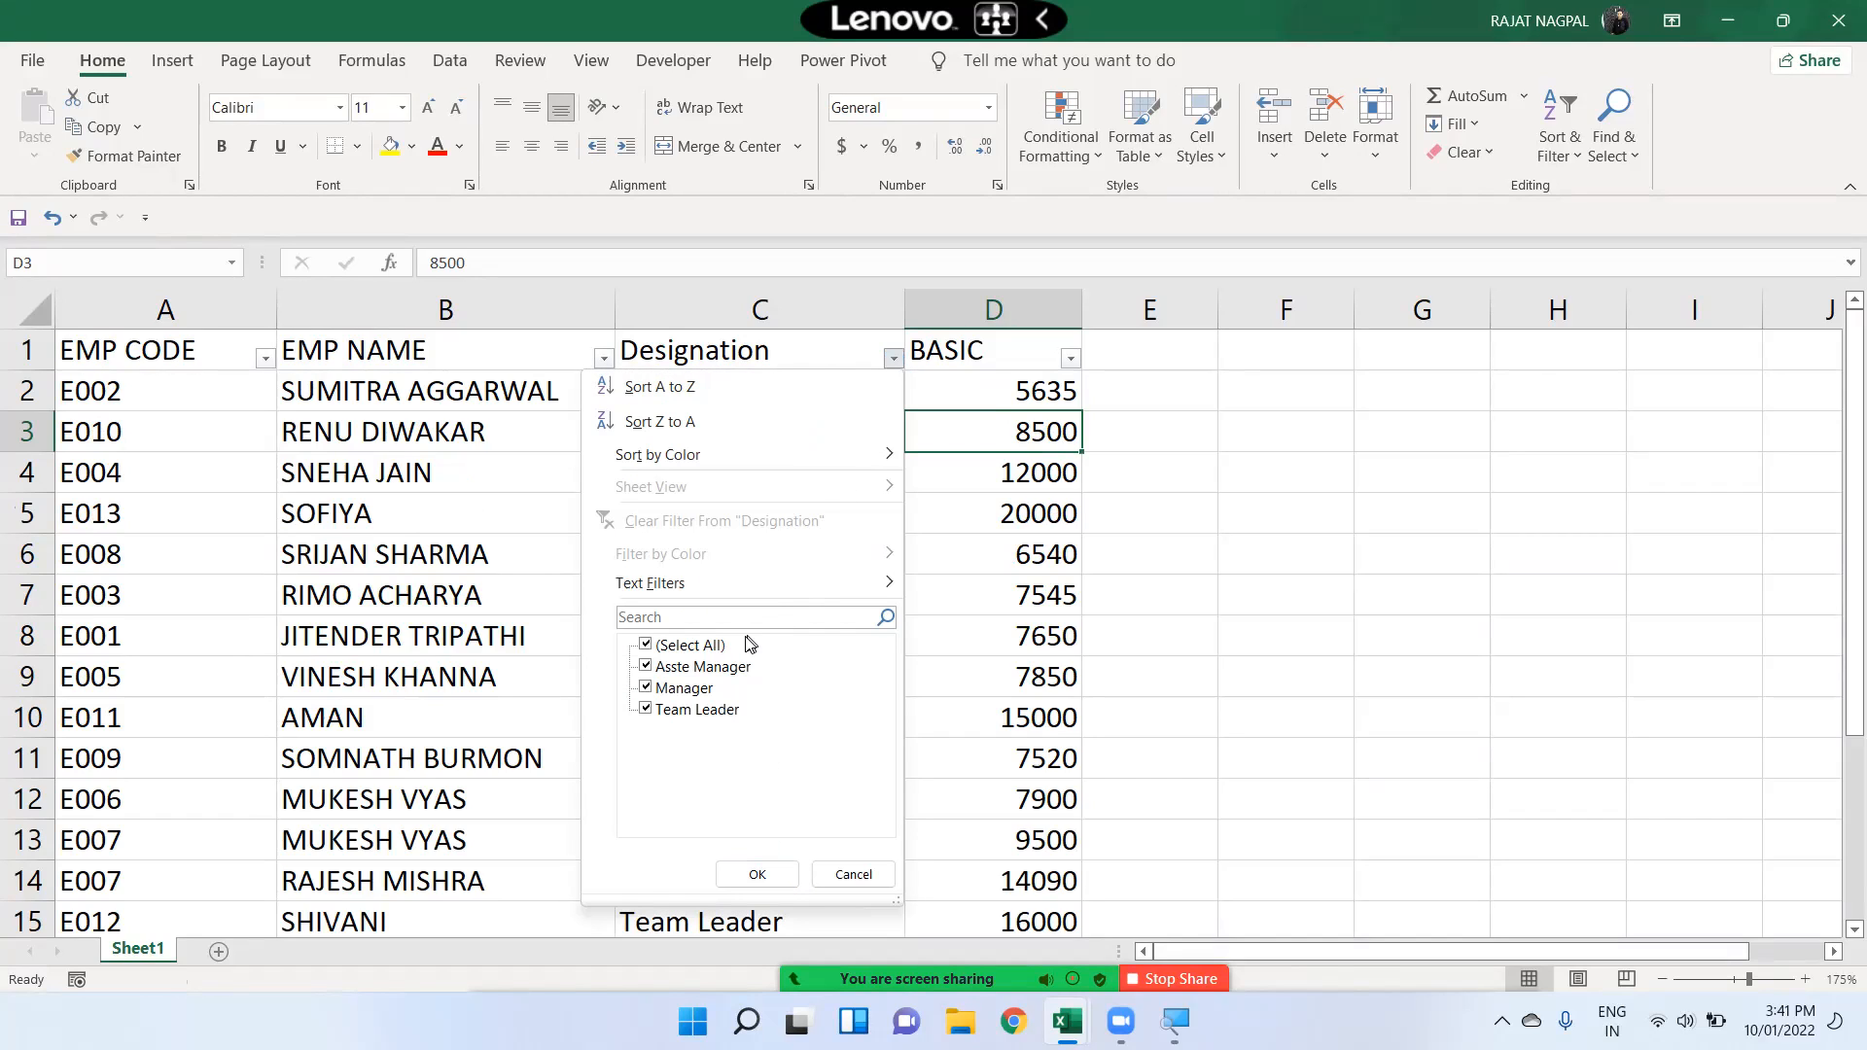
click(646, 647)
click(648, 666)
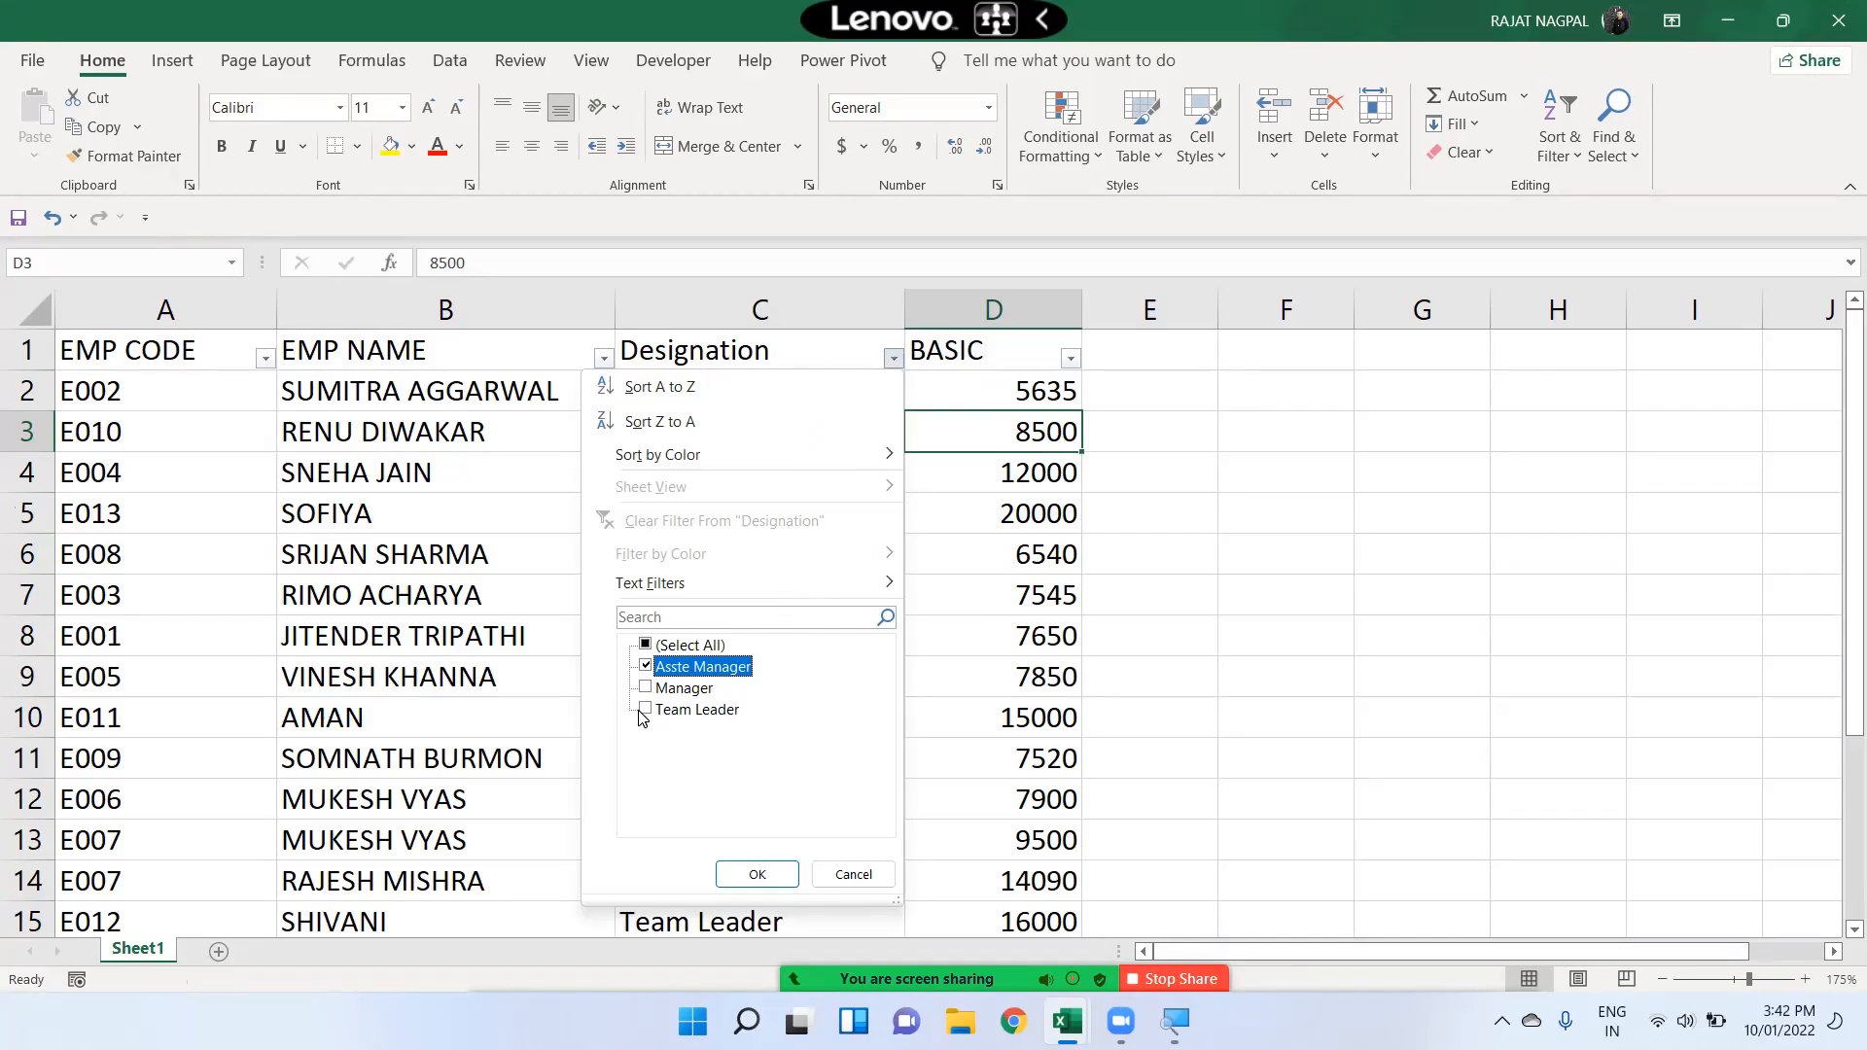
click(645, 710)
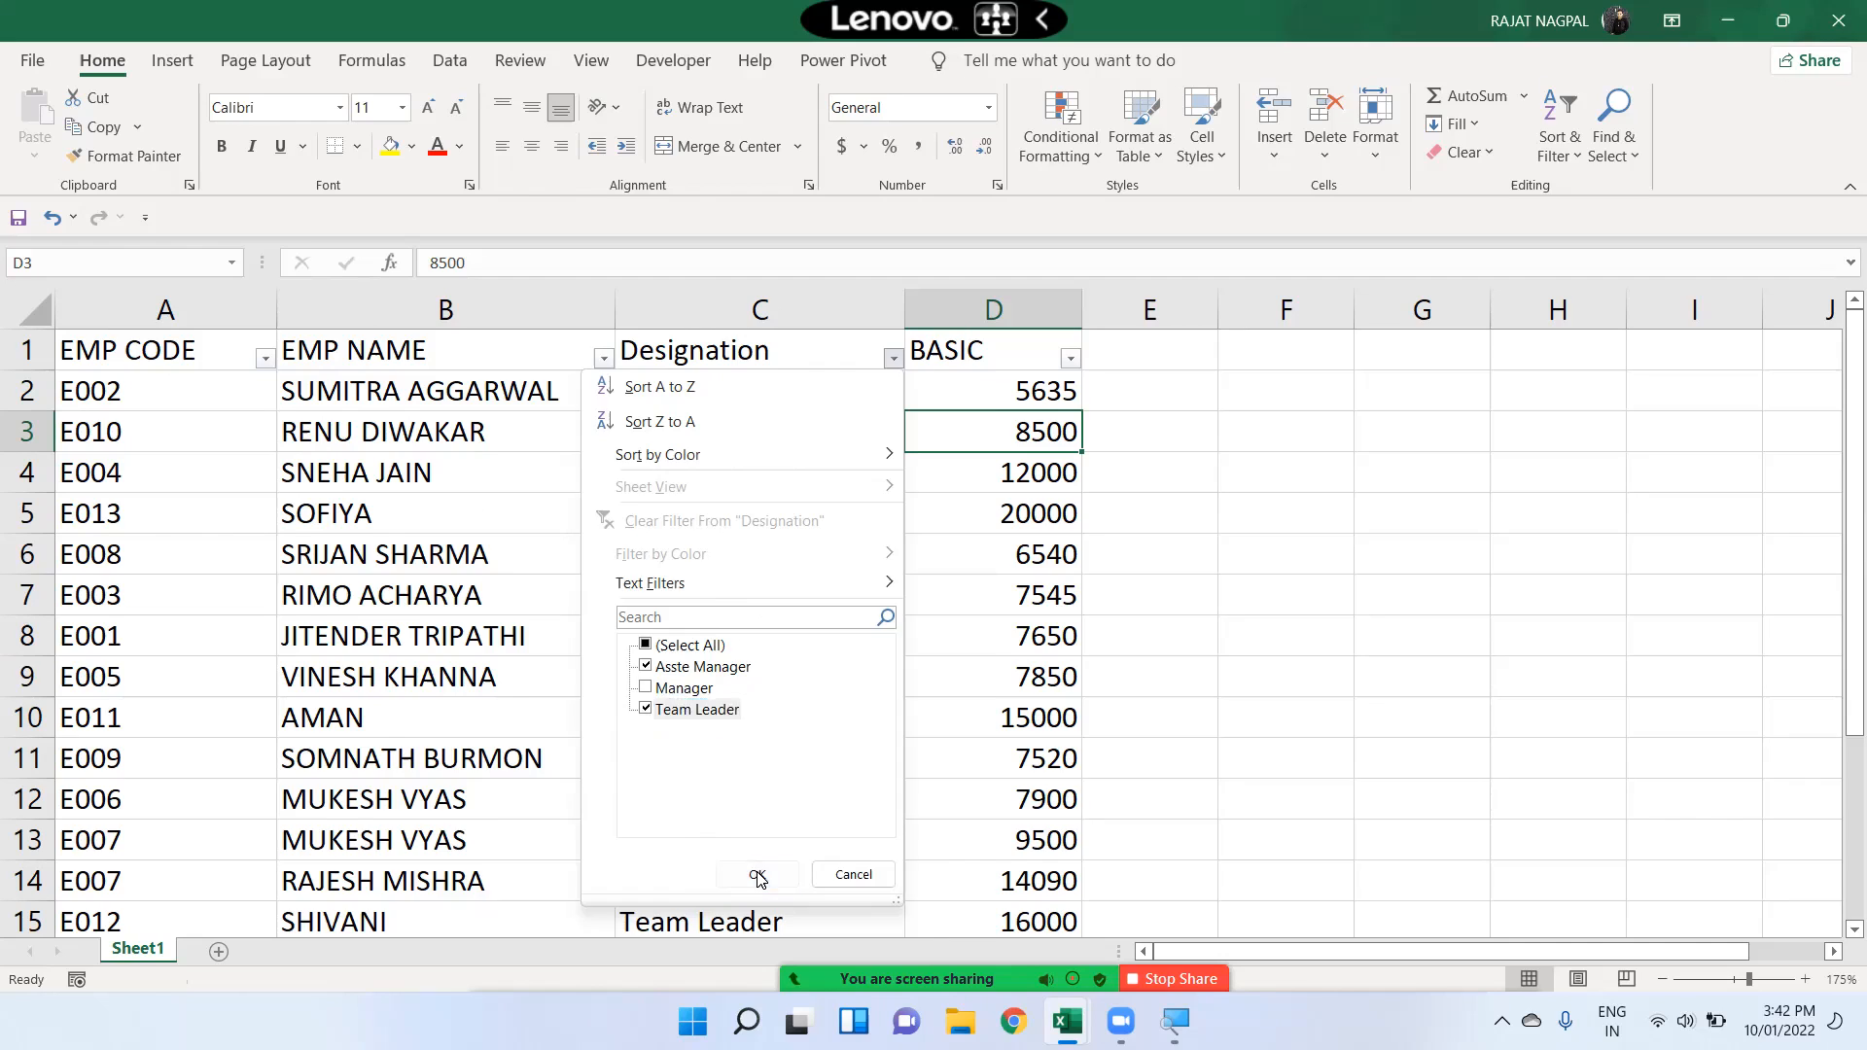
click(757, 874)
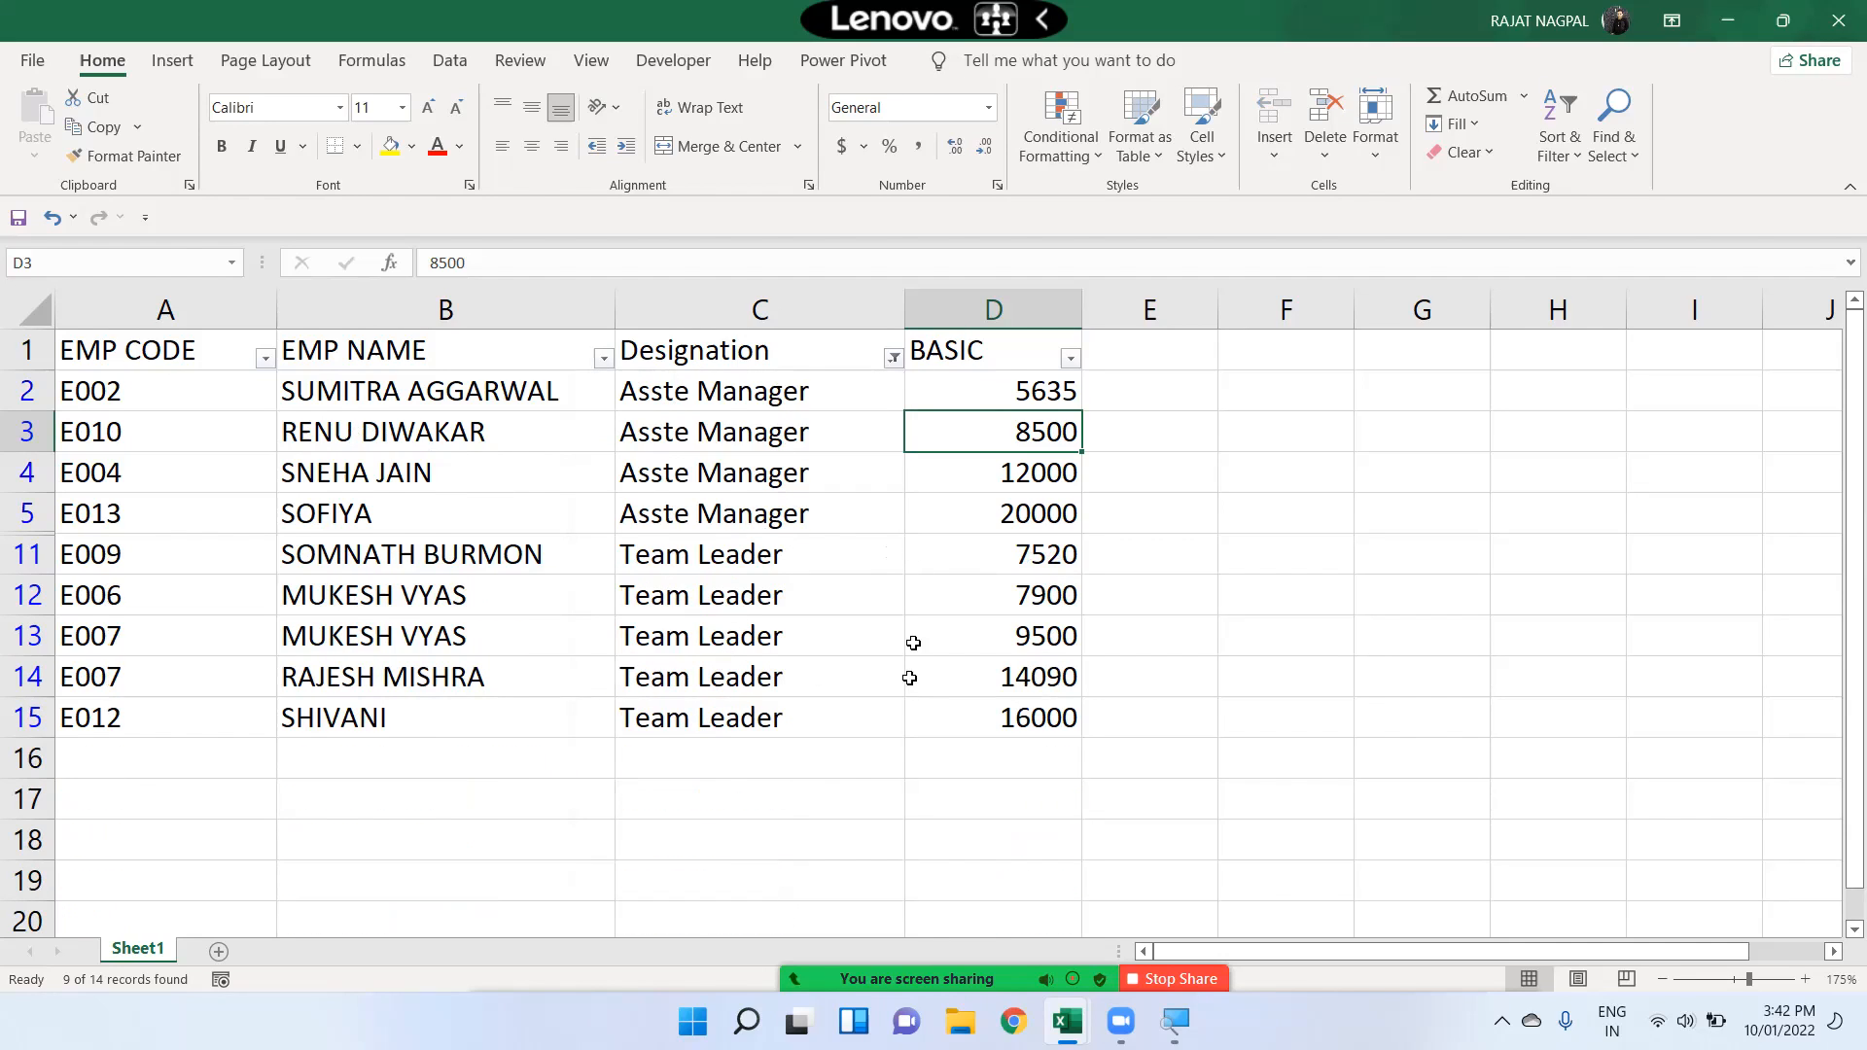
Clear the two-designation filter from the Designation column and select the EMP NAME header cell
click(893, 358)
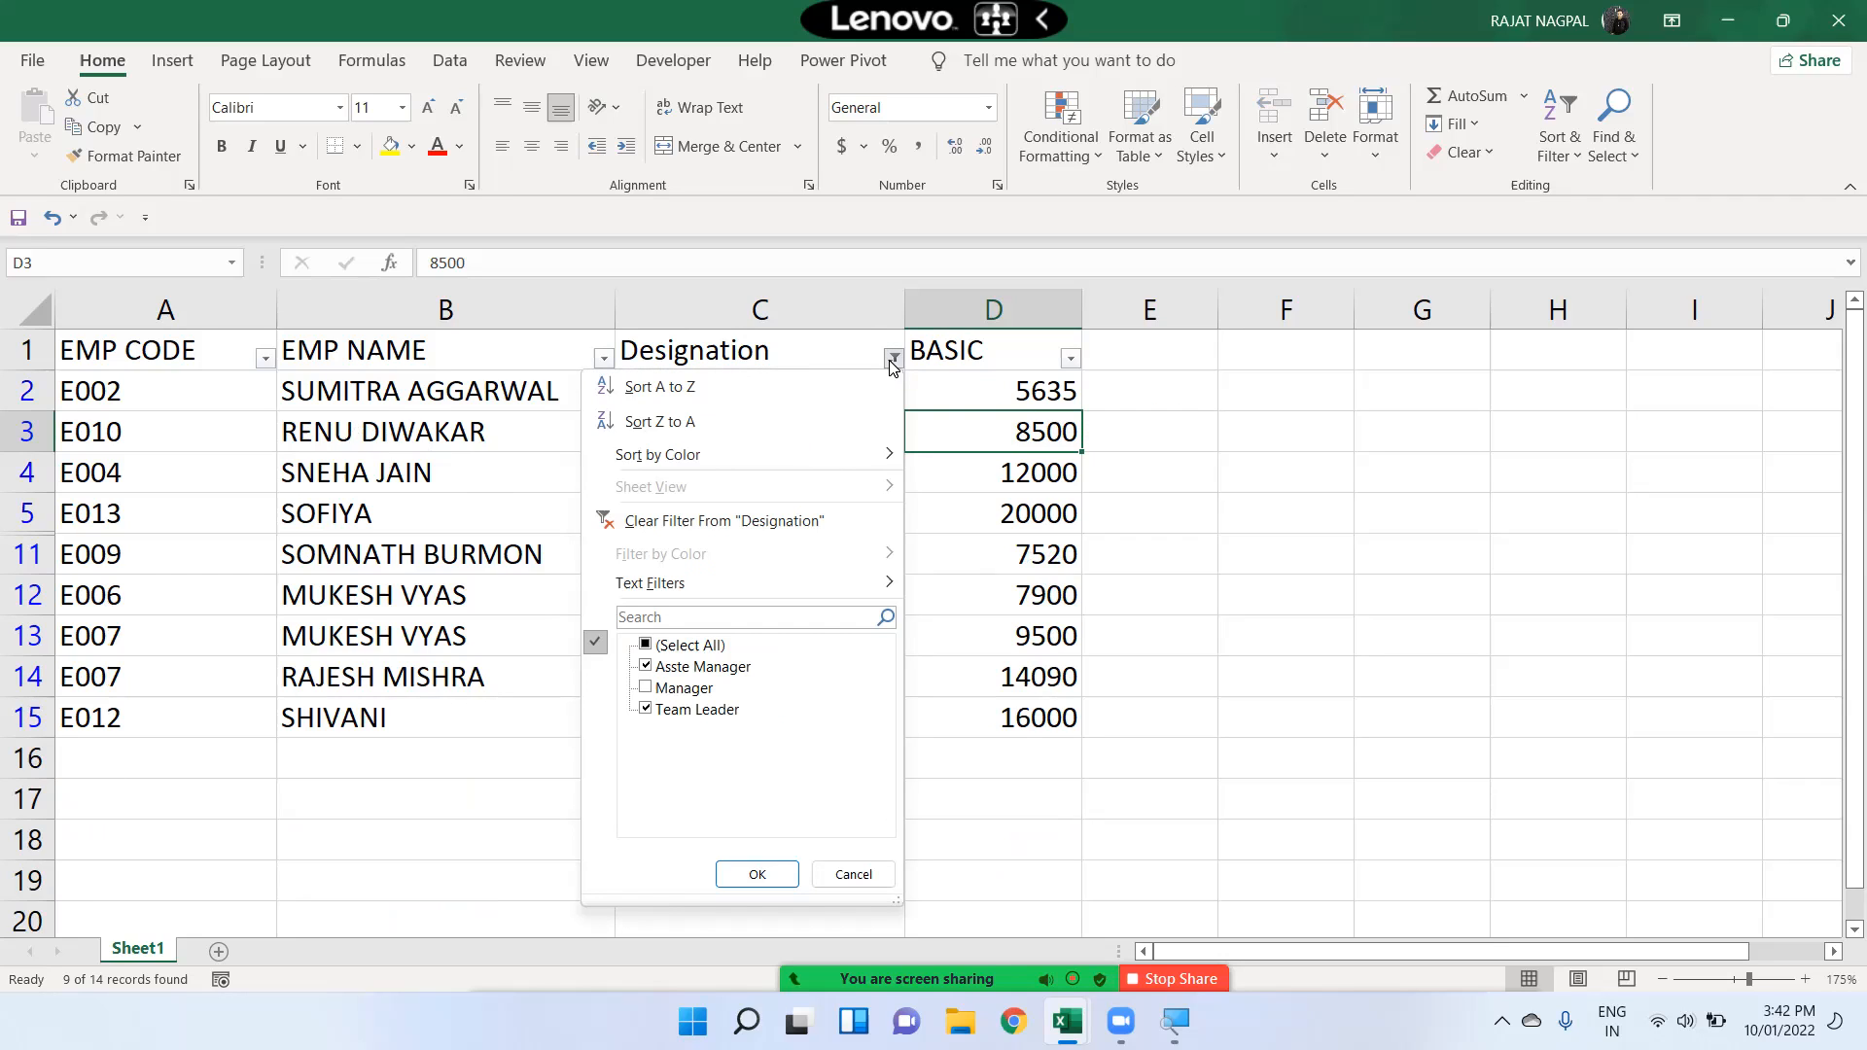
click(723, 522)
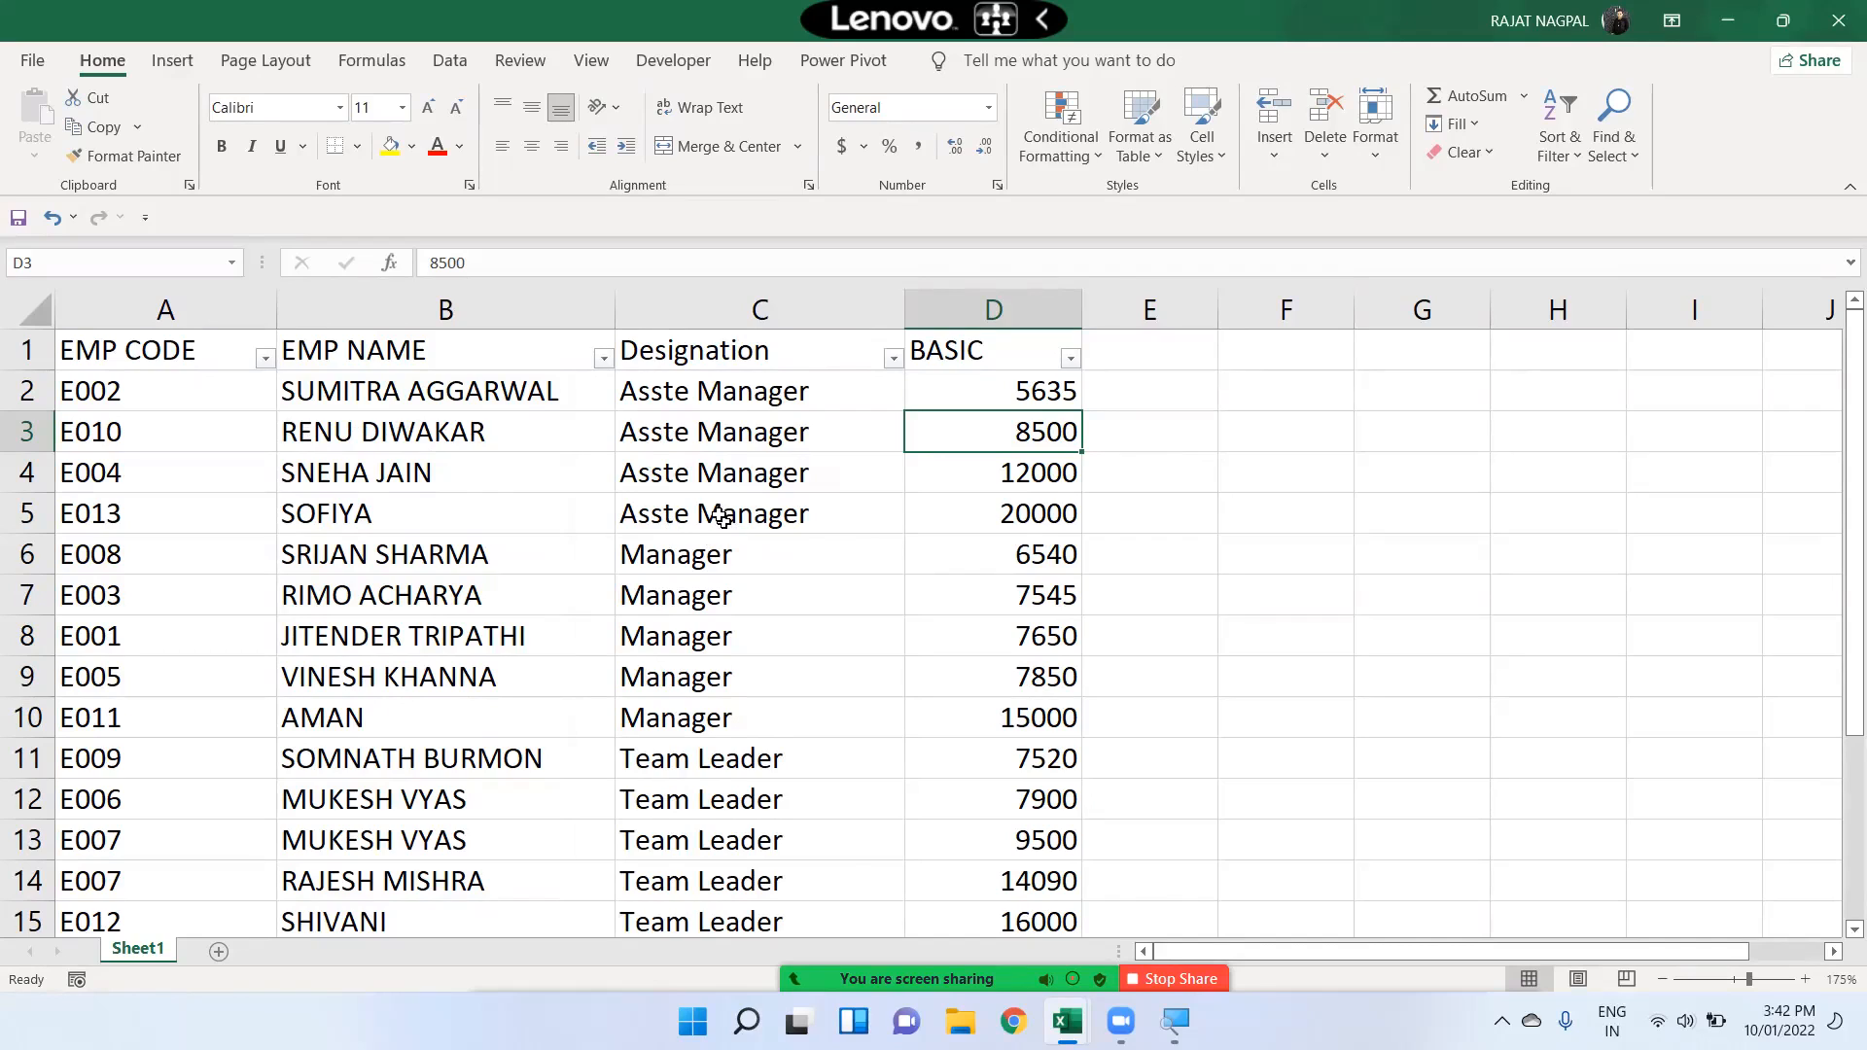
click(420, 356)
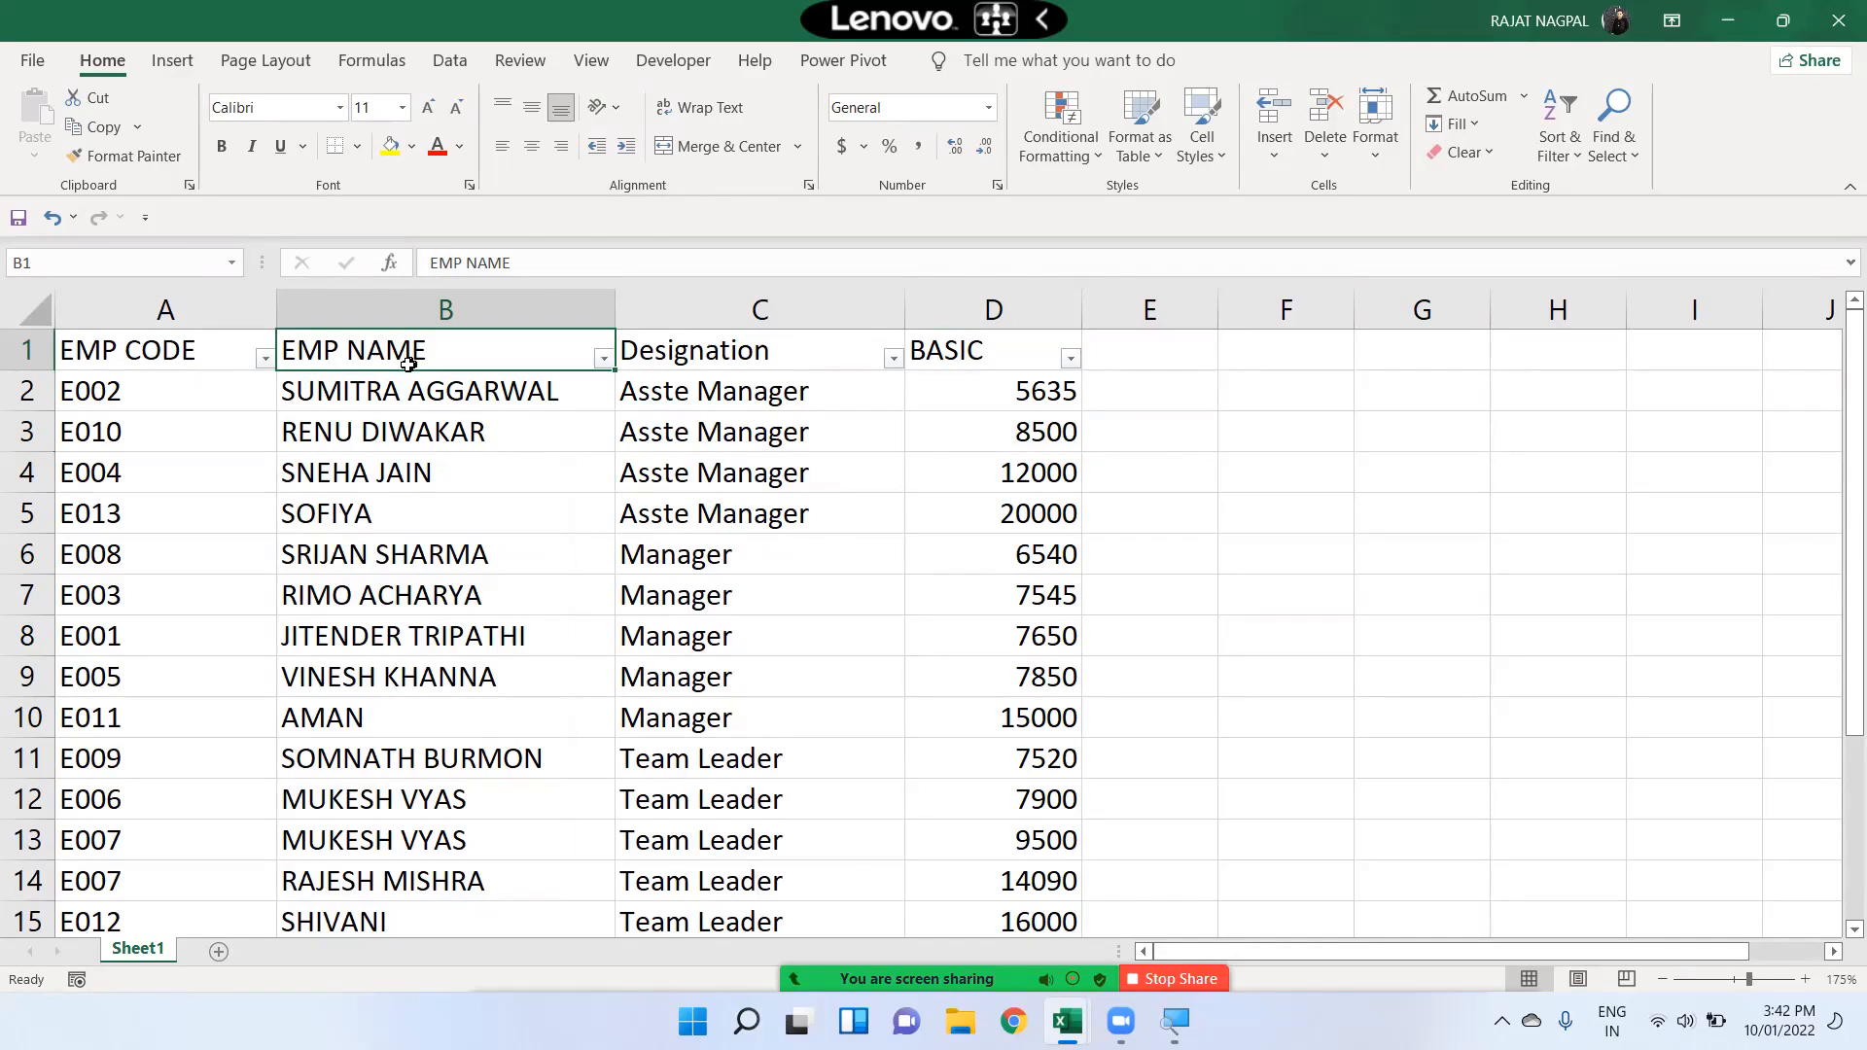
Filter the EMP NAME column to show only the employees in rows 3, 4, 10 to 13 and 15
click(604, 359)
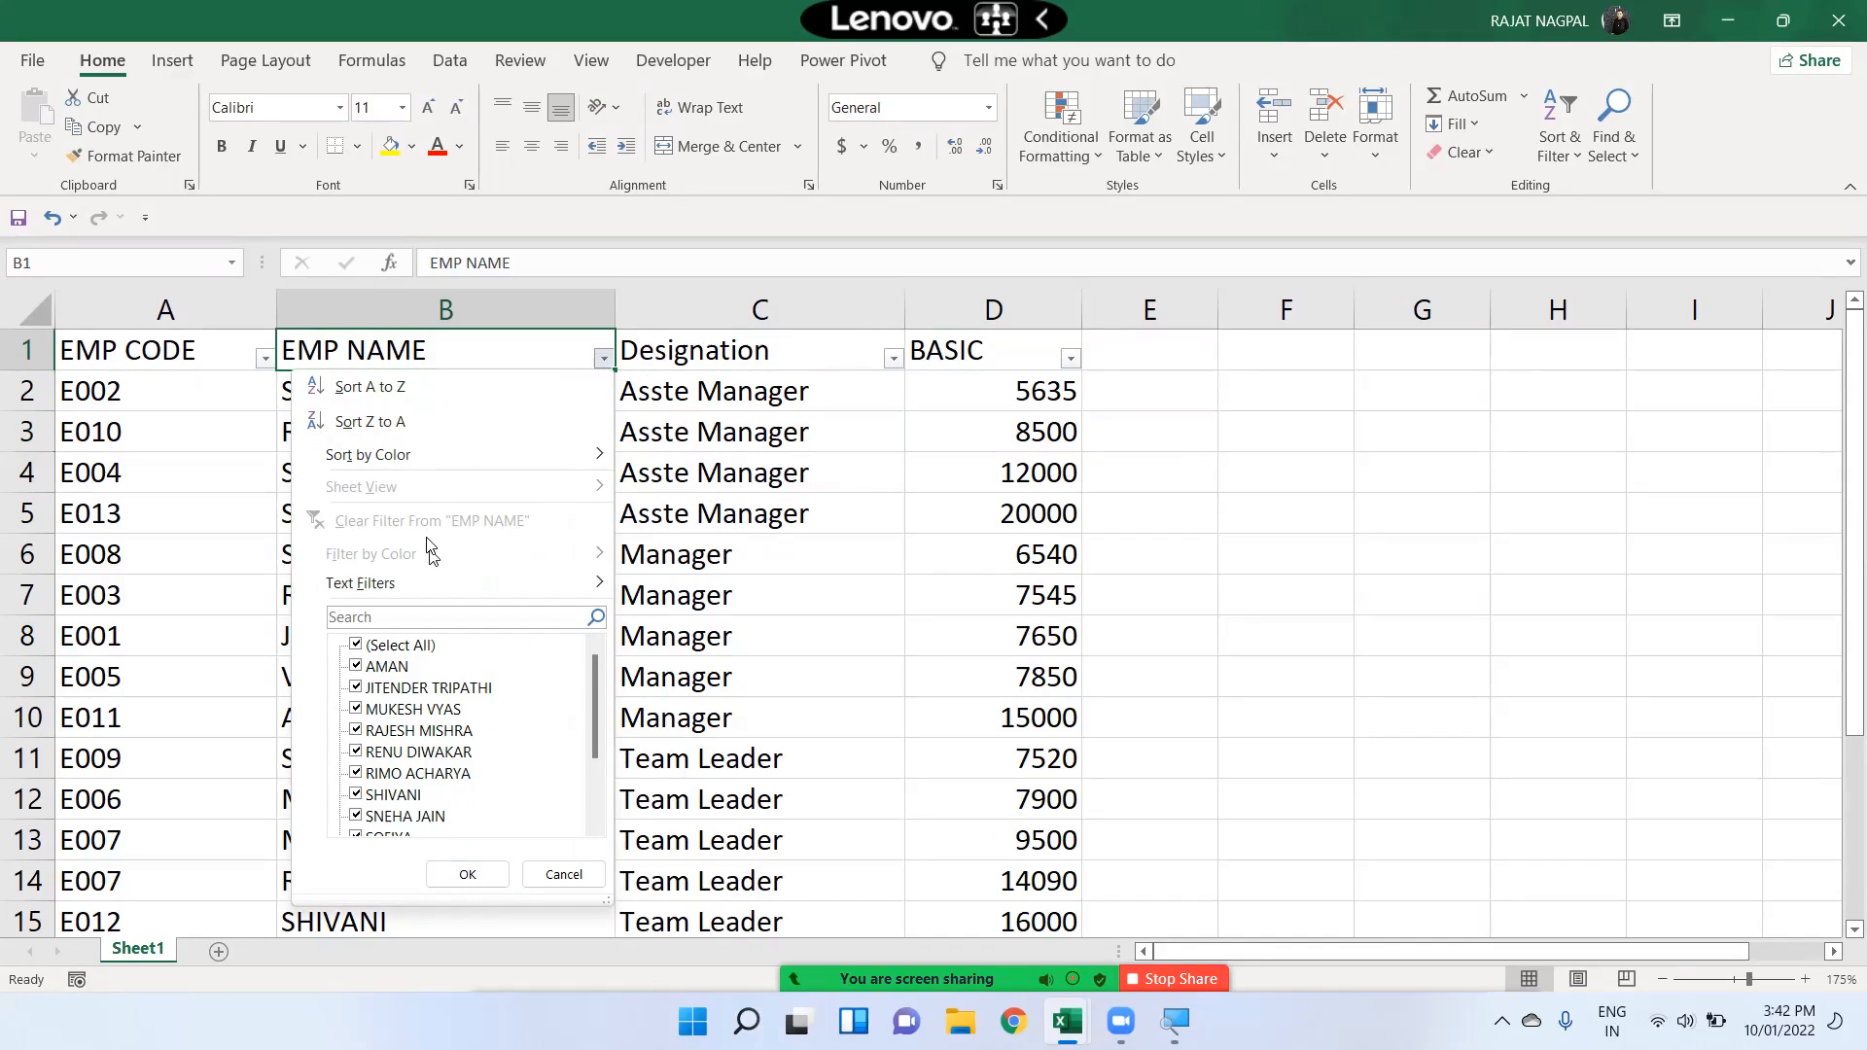
click(376, 648)
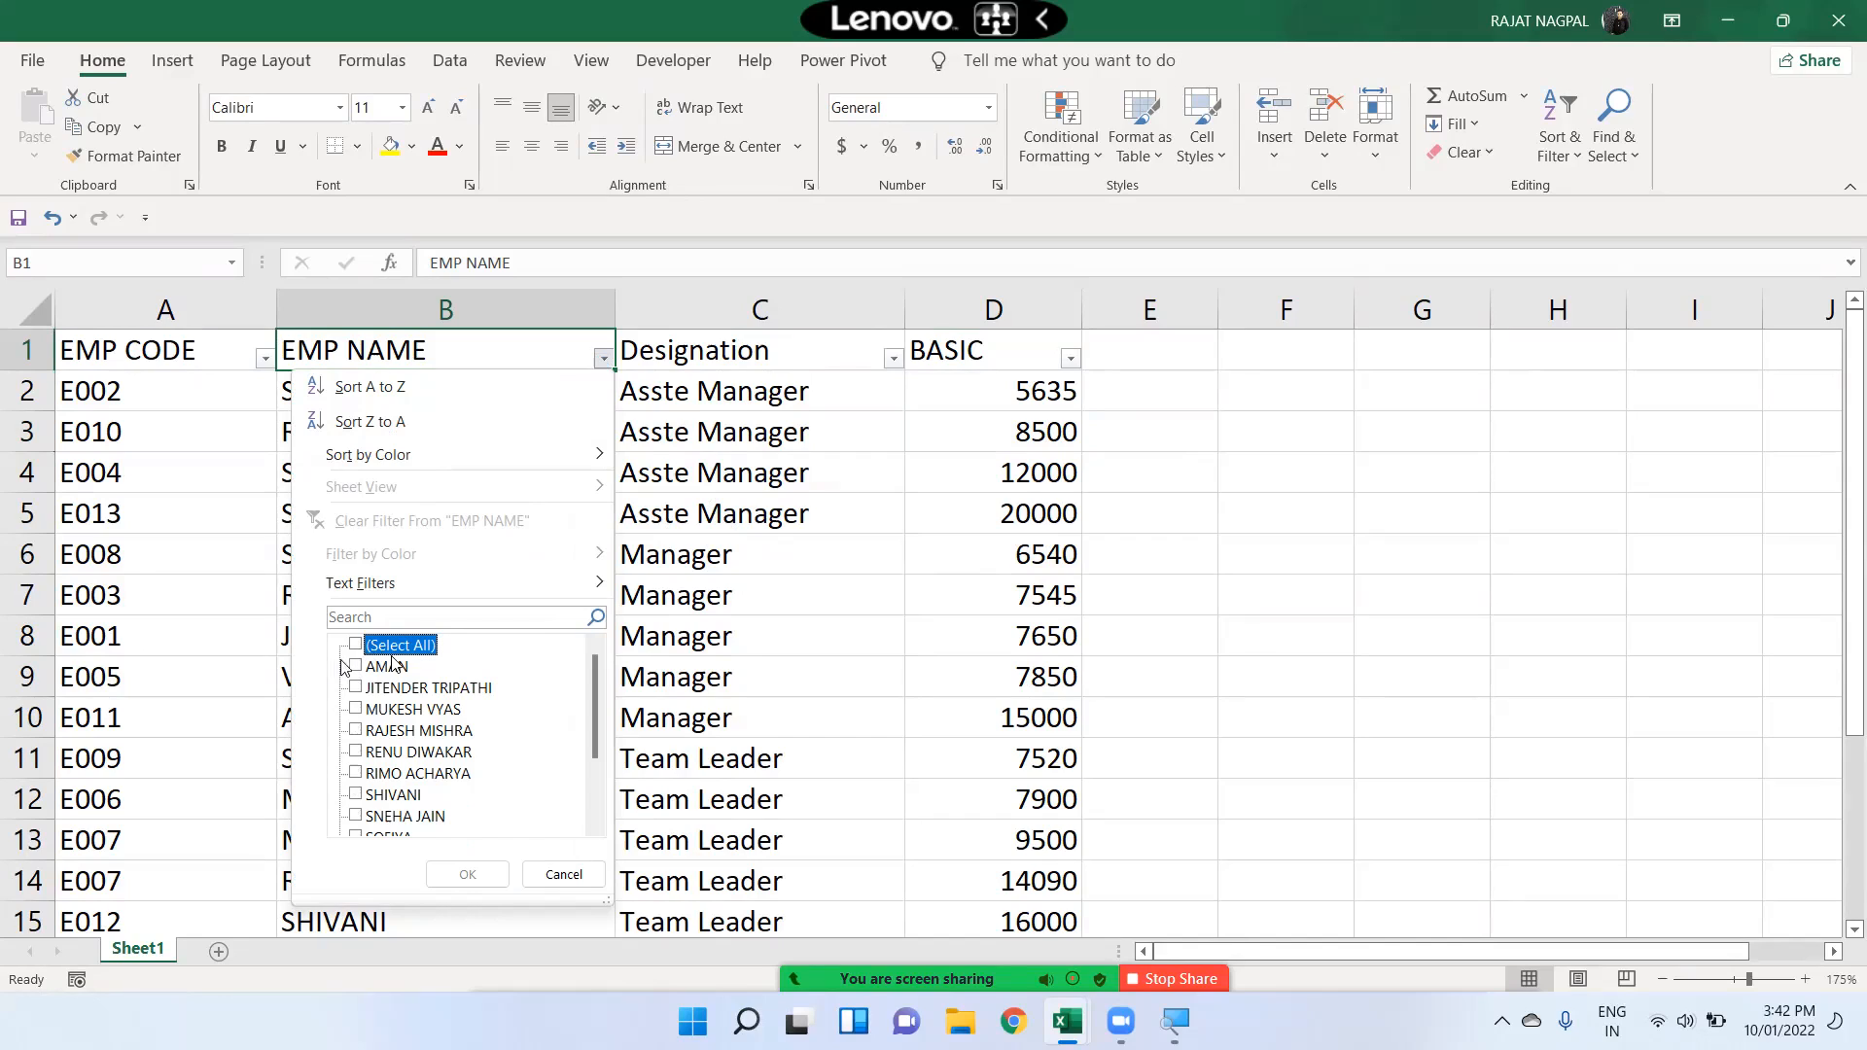
click(357, 669)
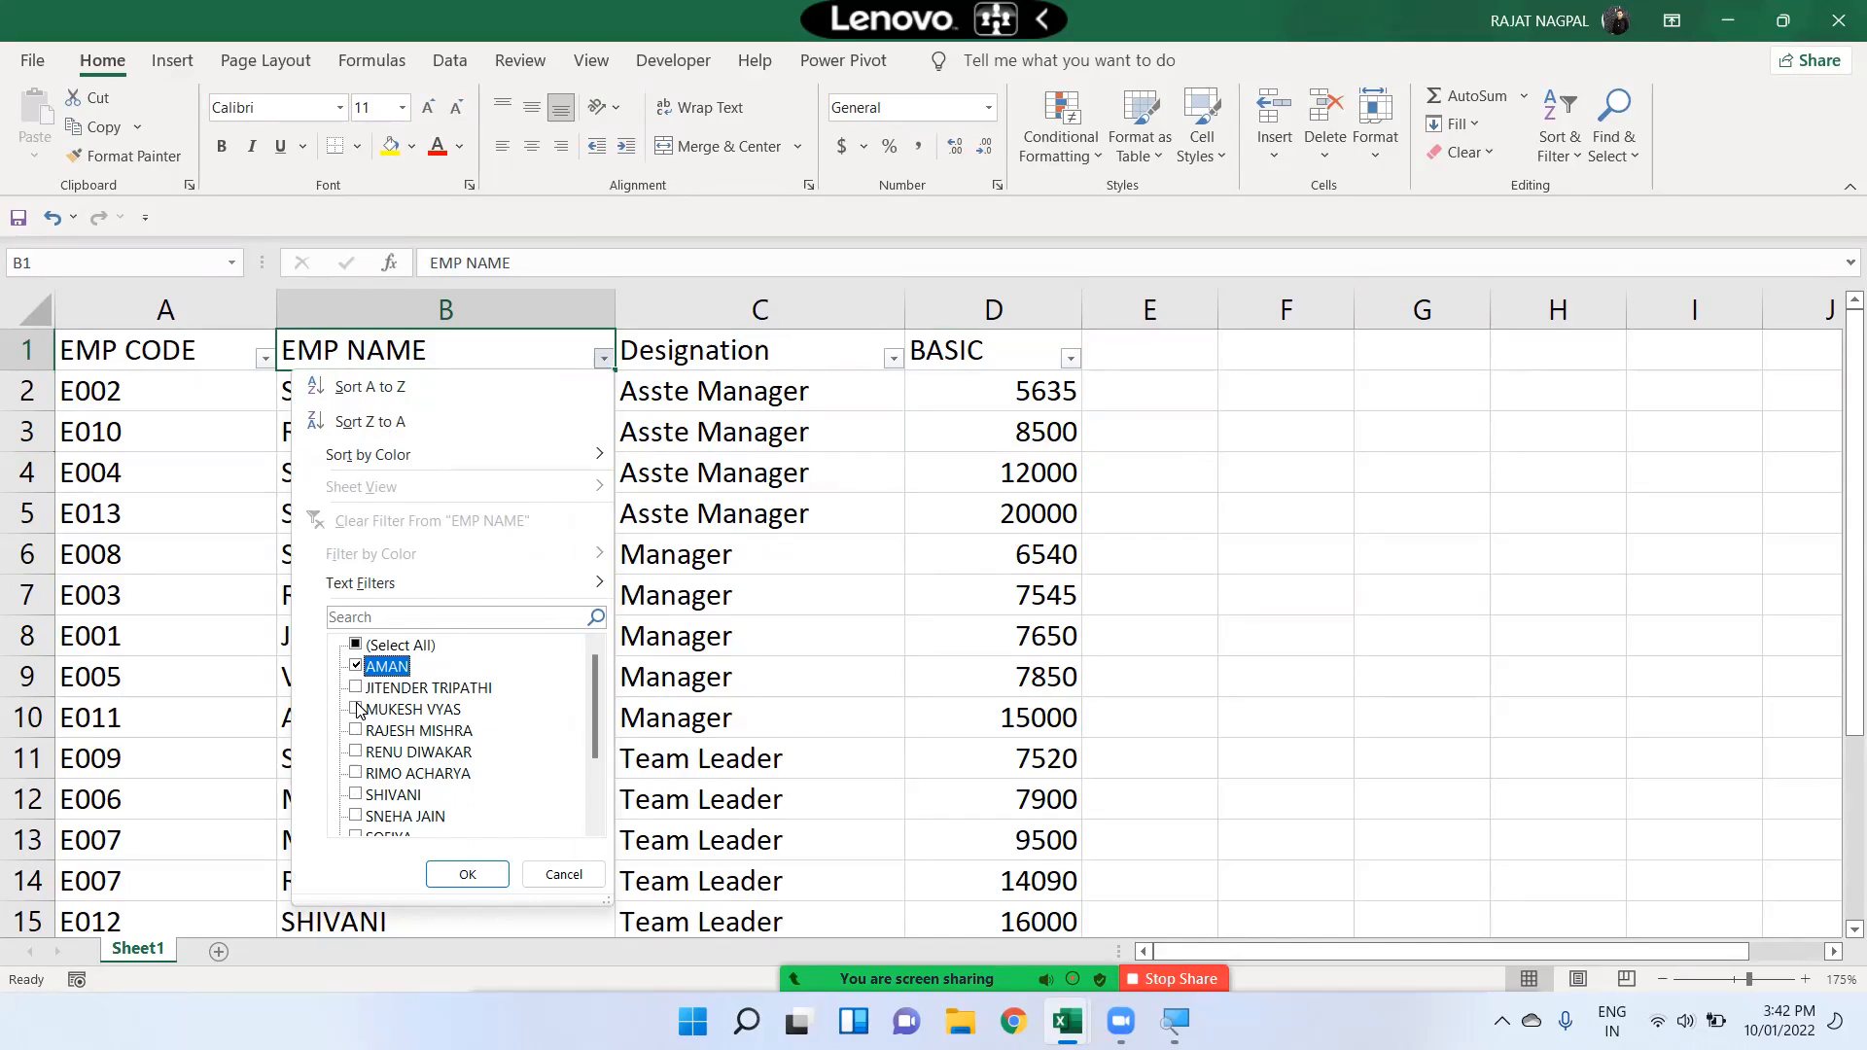
click(356, 710)
click(357, 753)
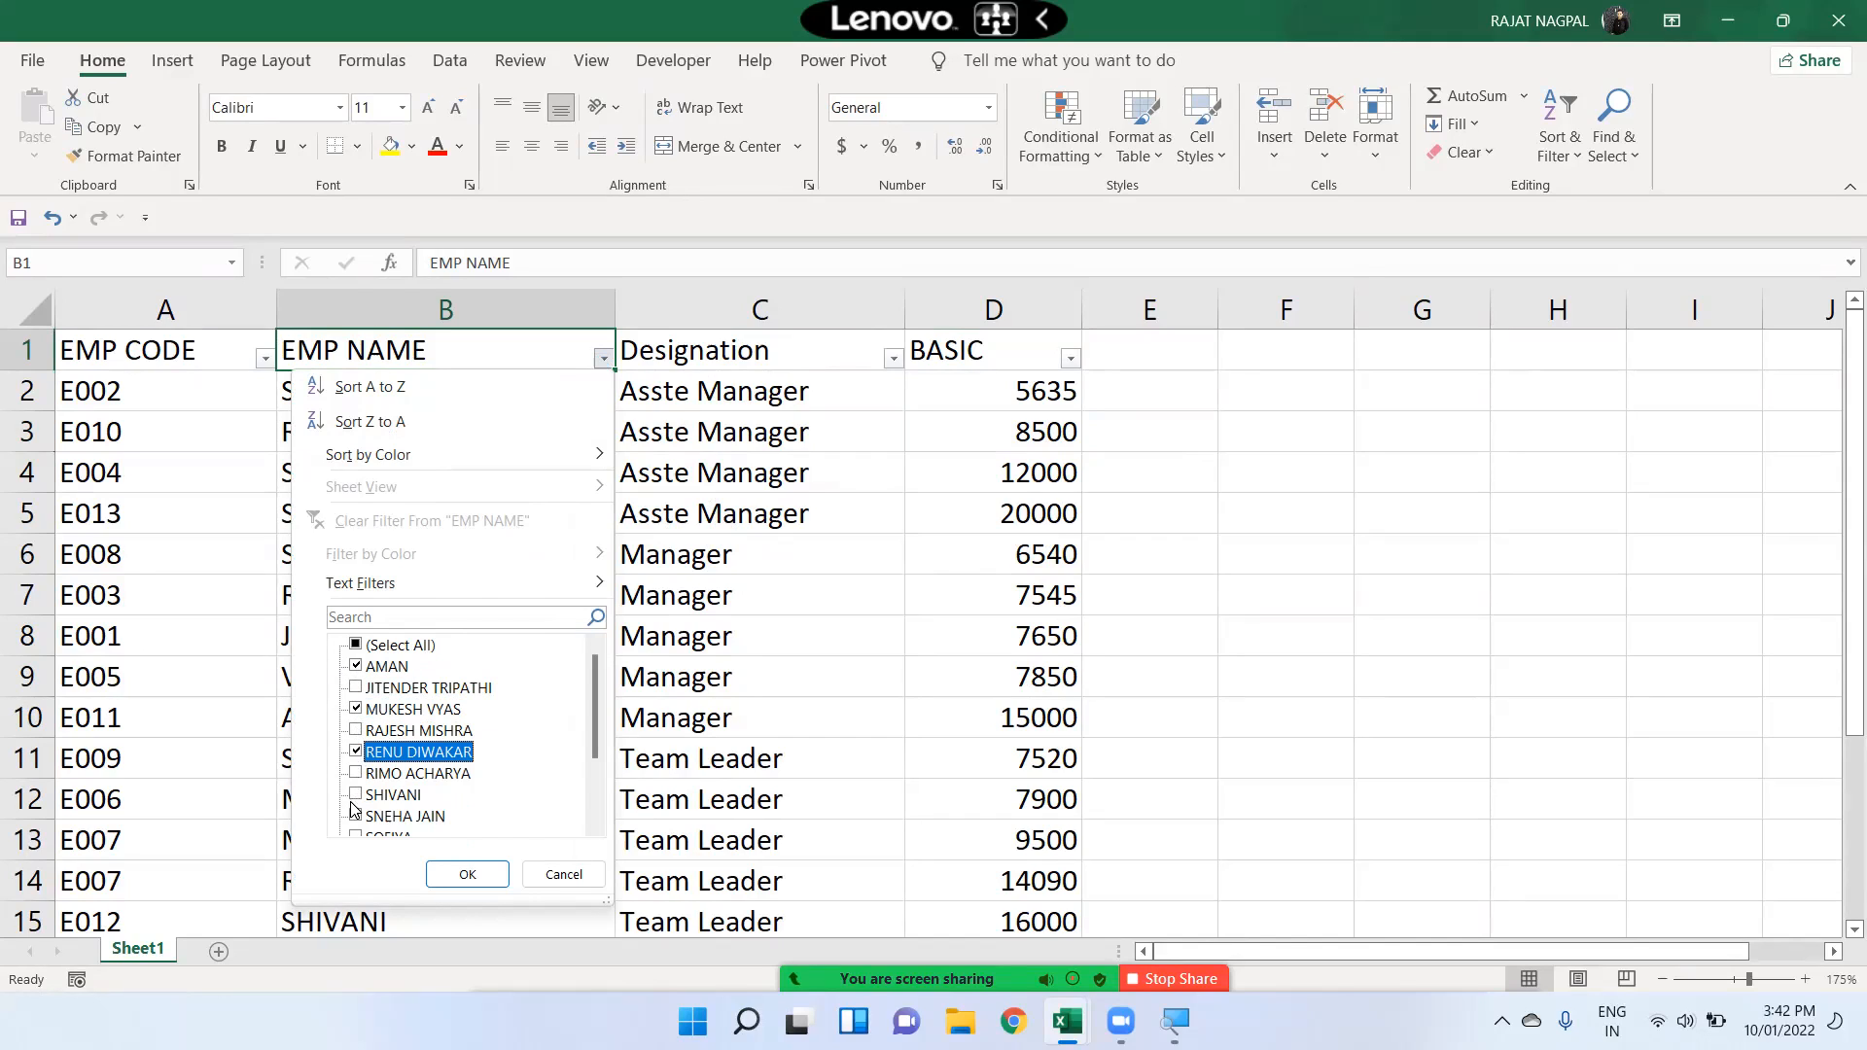
click(356, 795)
click(355, 817)
scroll(358, 805, down, 1)
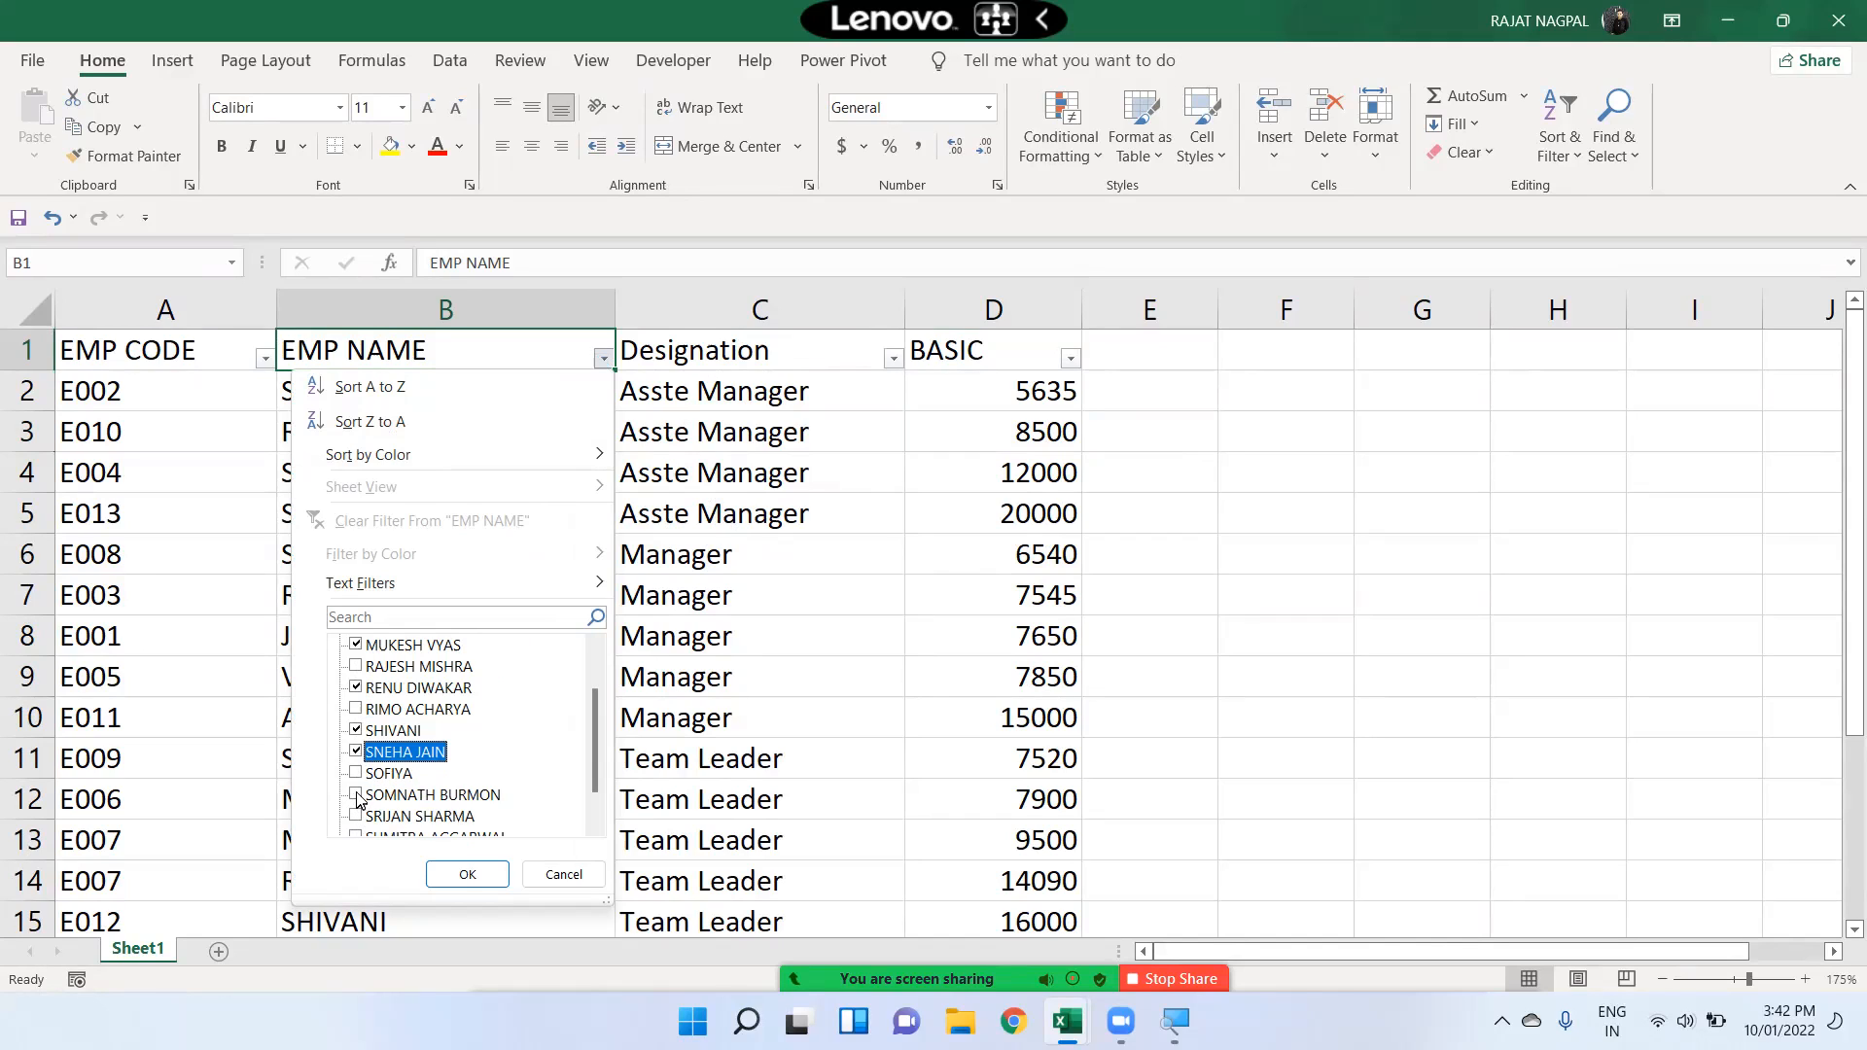
click(356, 796)
click(466, 874)
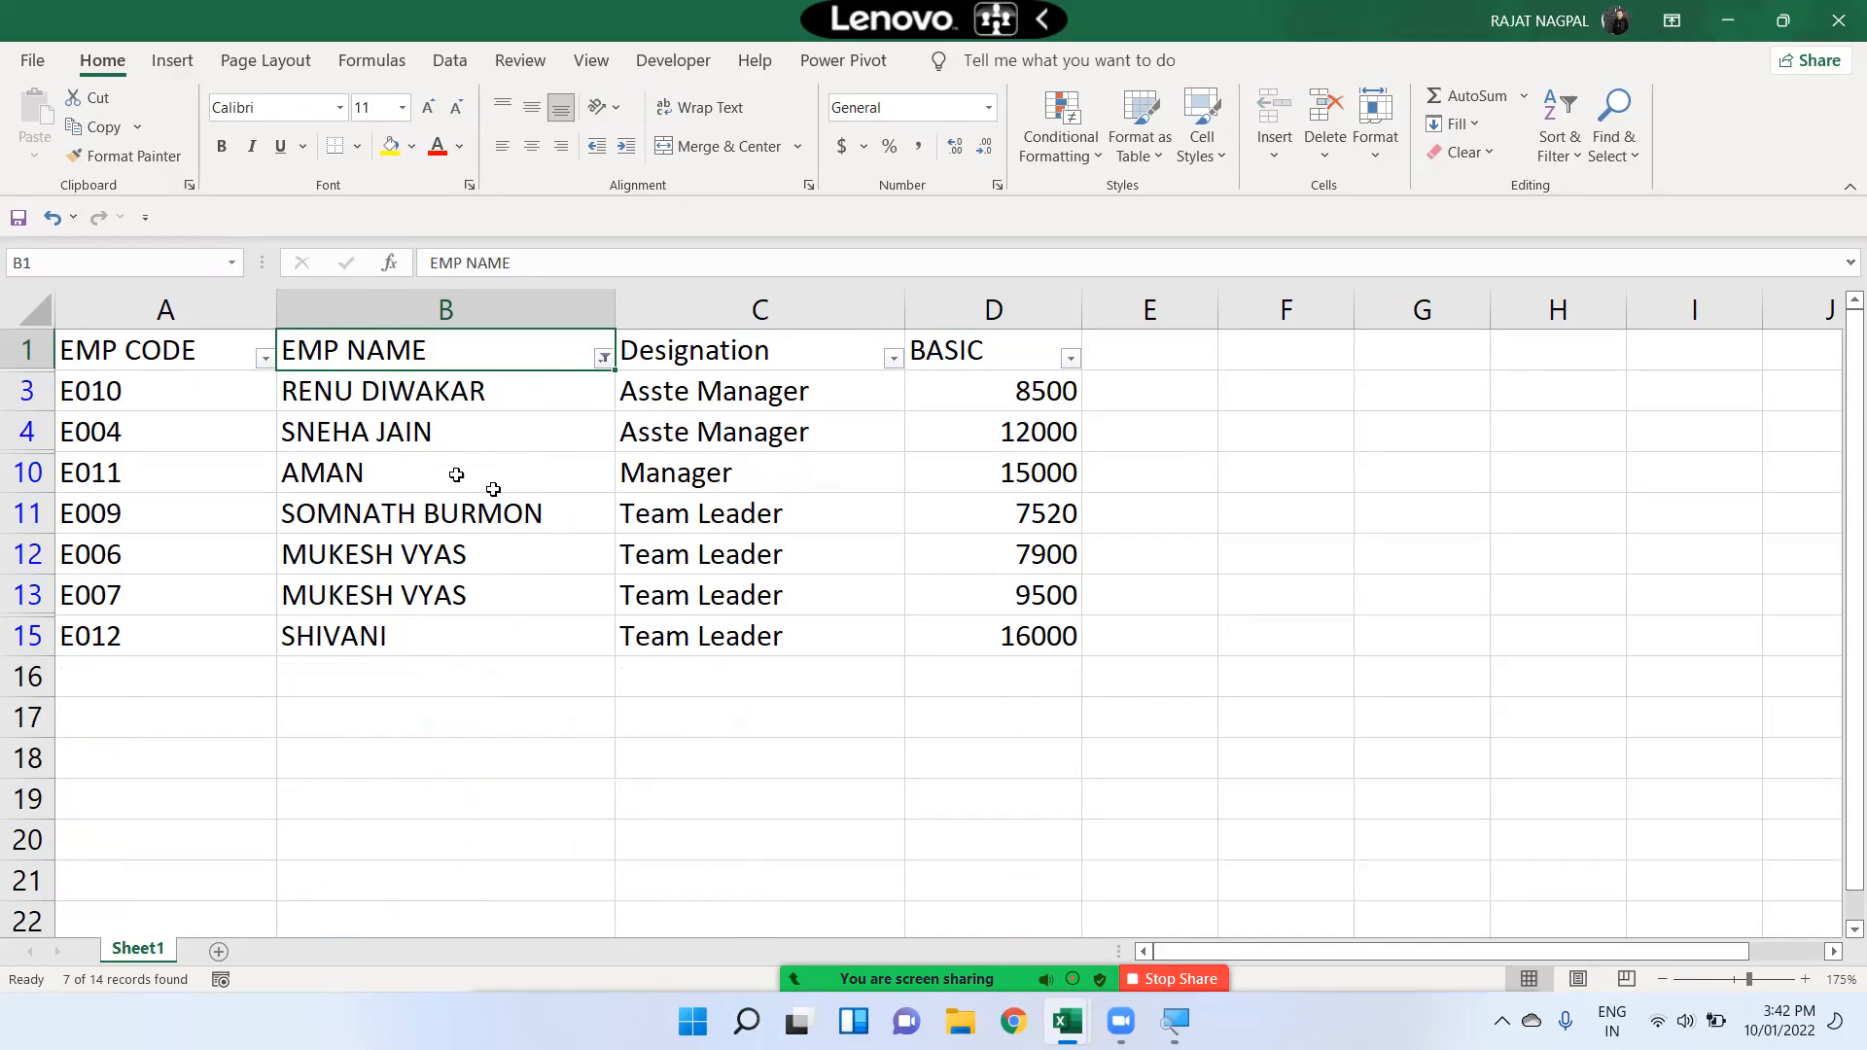
Clear the filter from the EMP NAME column and select the range B1:C9
click(604, 359)
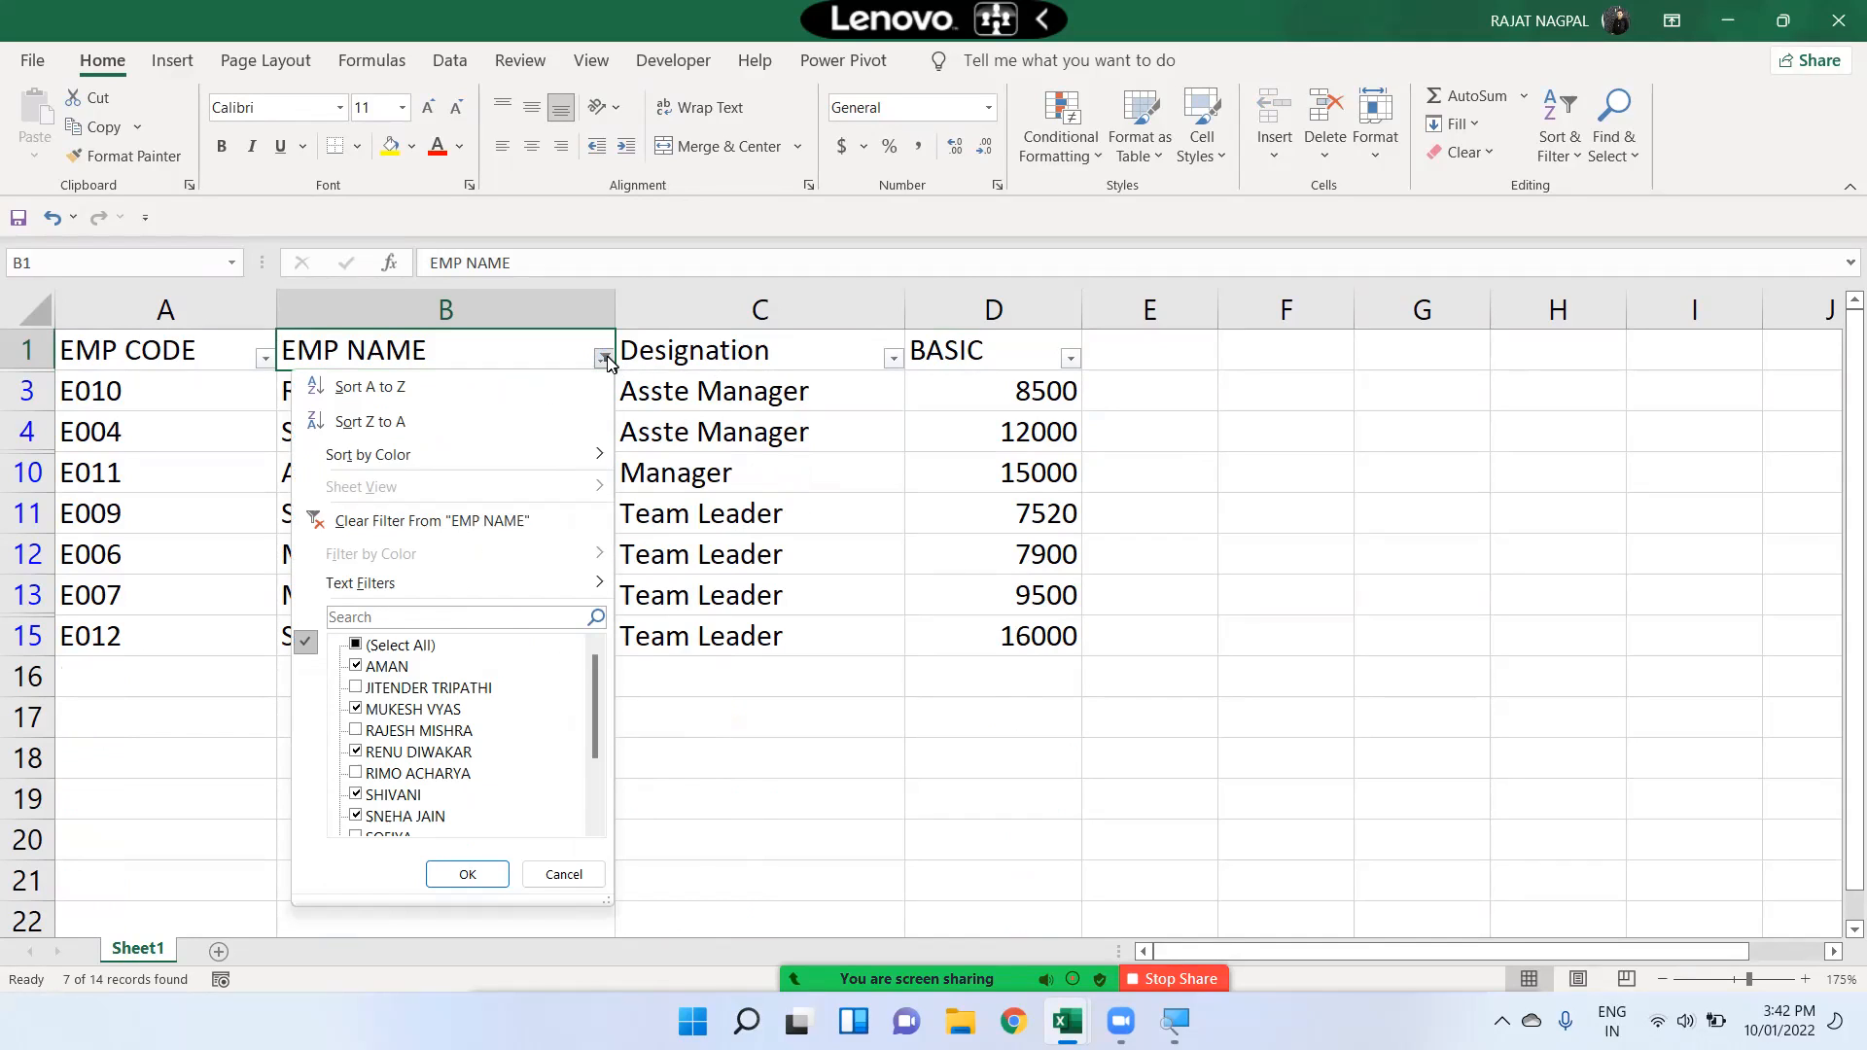
click(476, 521)
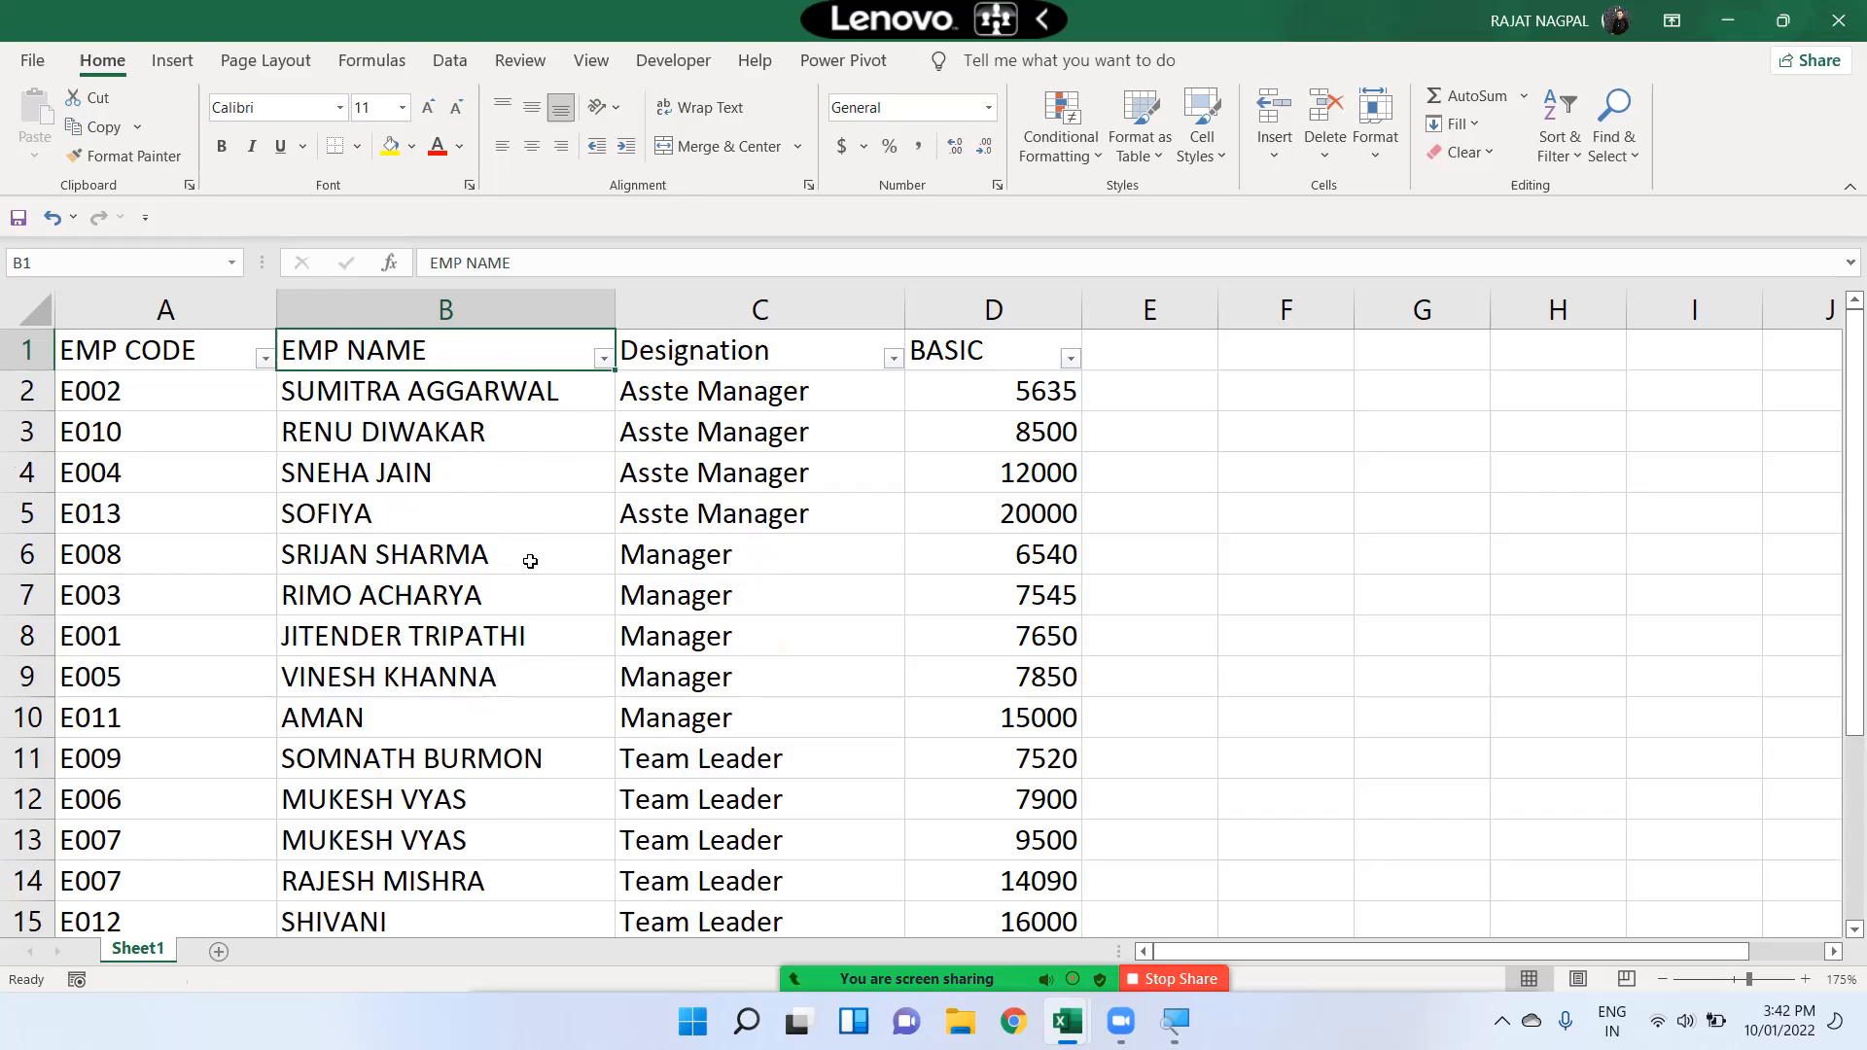
drag(565, 376, 714, 681)
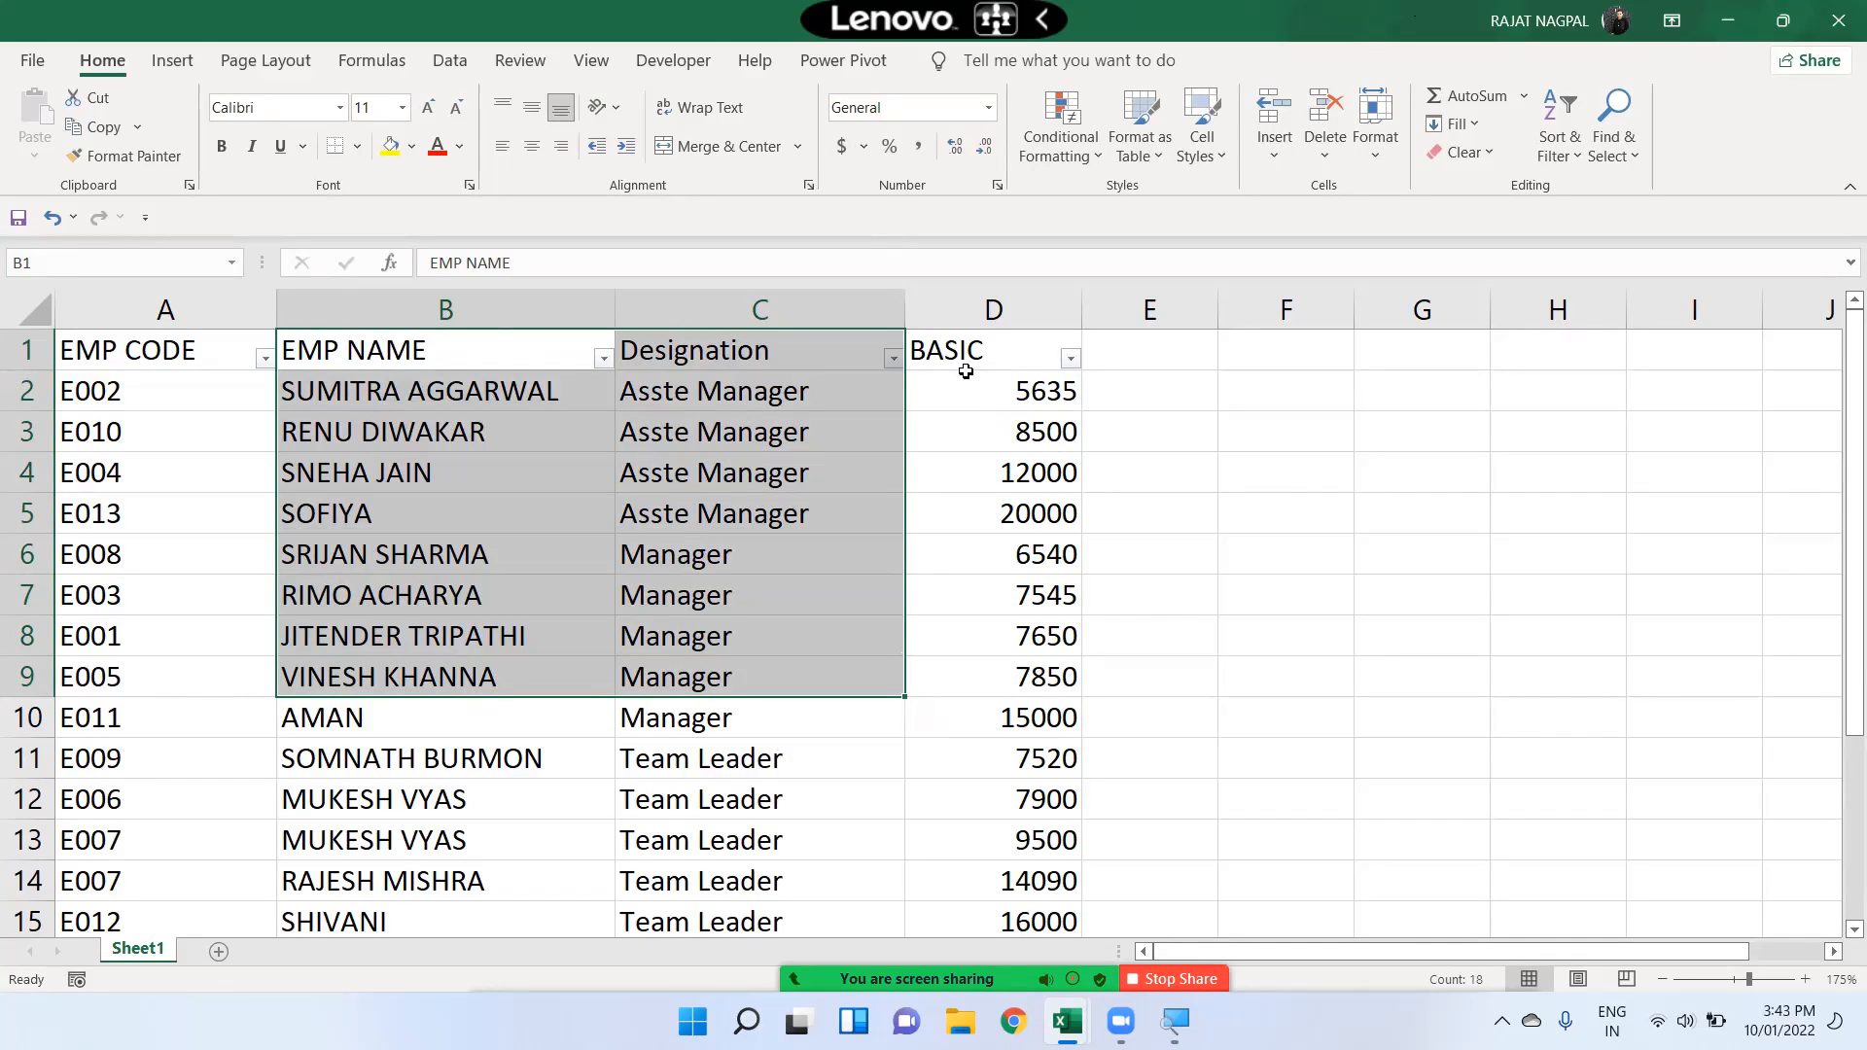
Review the Number Filters options available for the BASIC column without applying any
click(1071, 358)
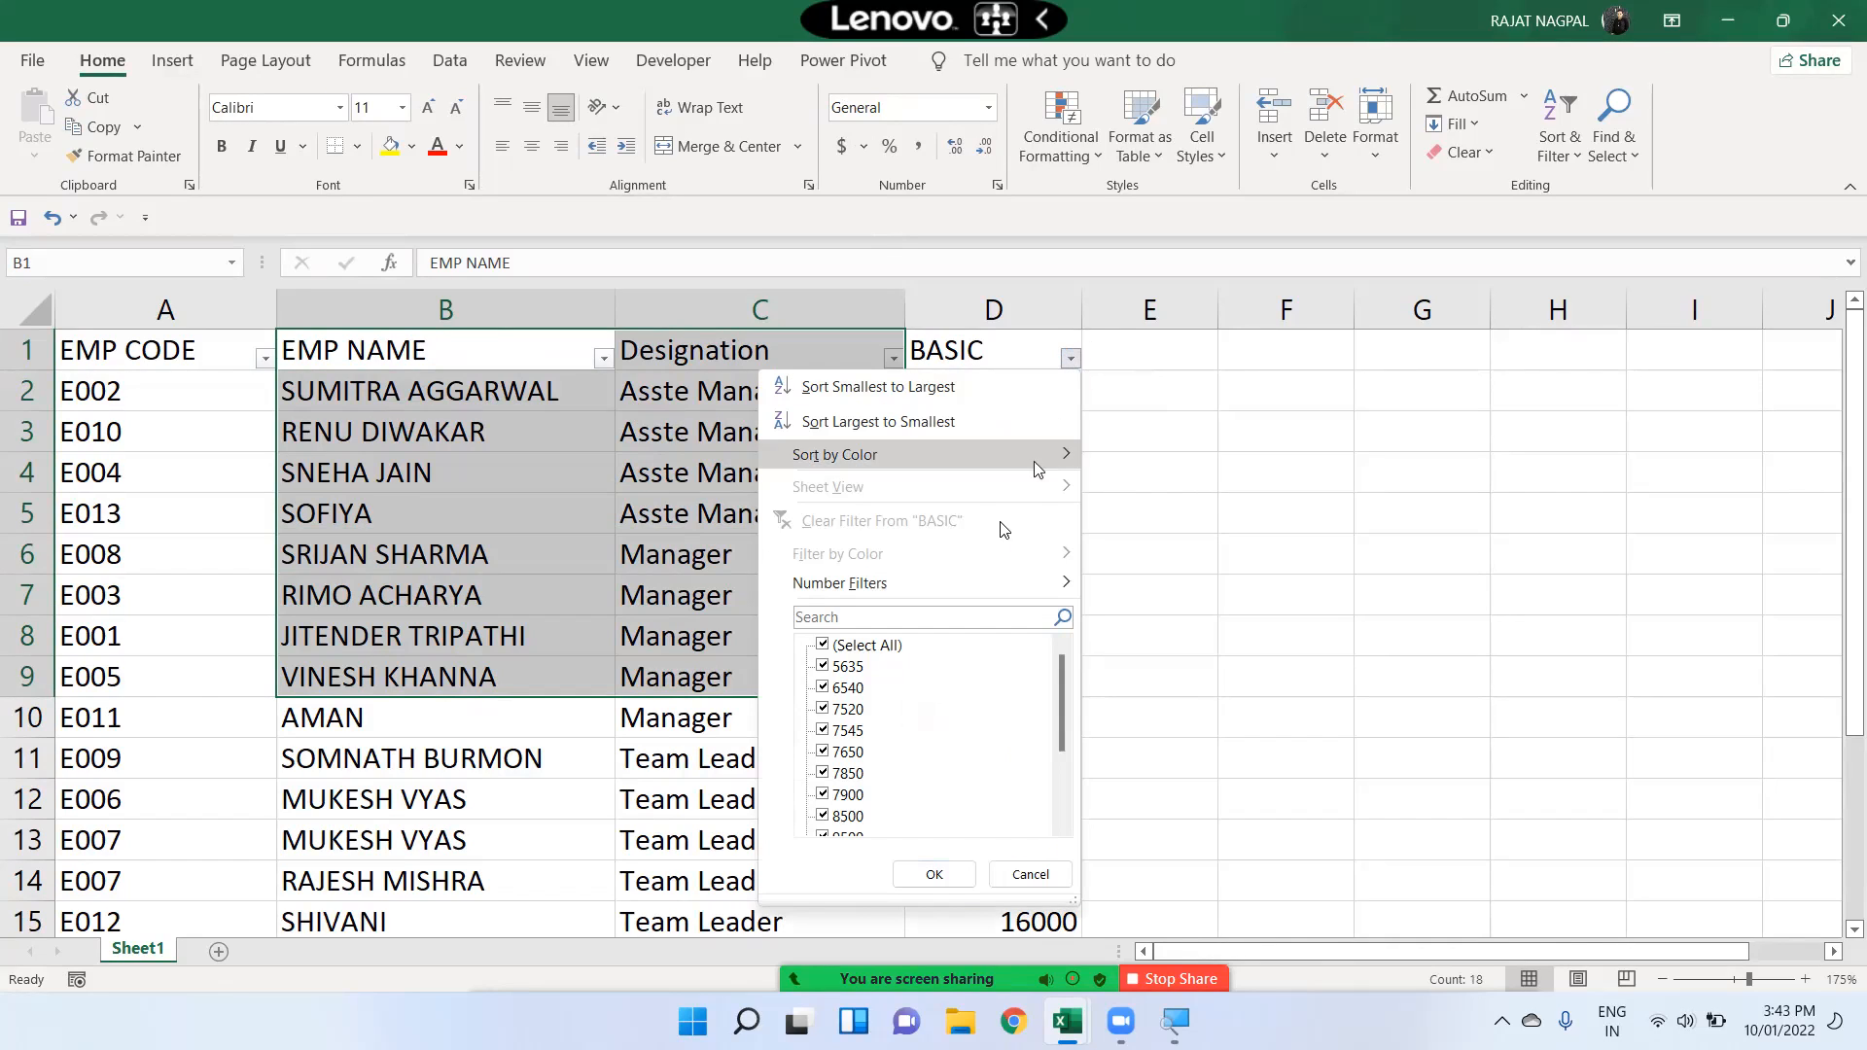
mouse_move(878, 584)
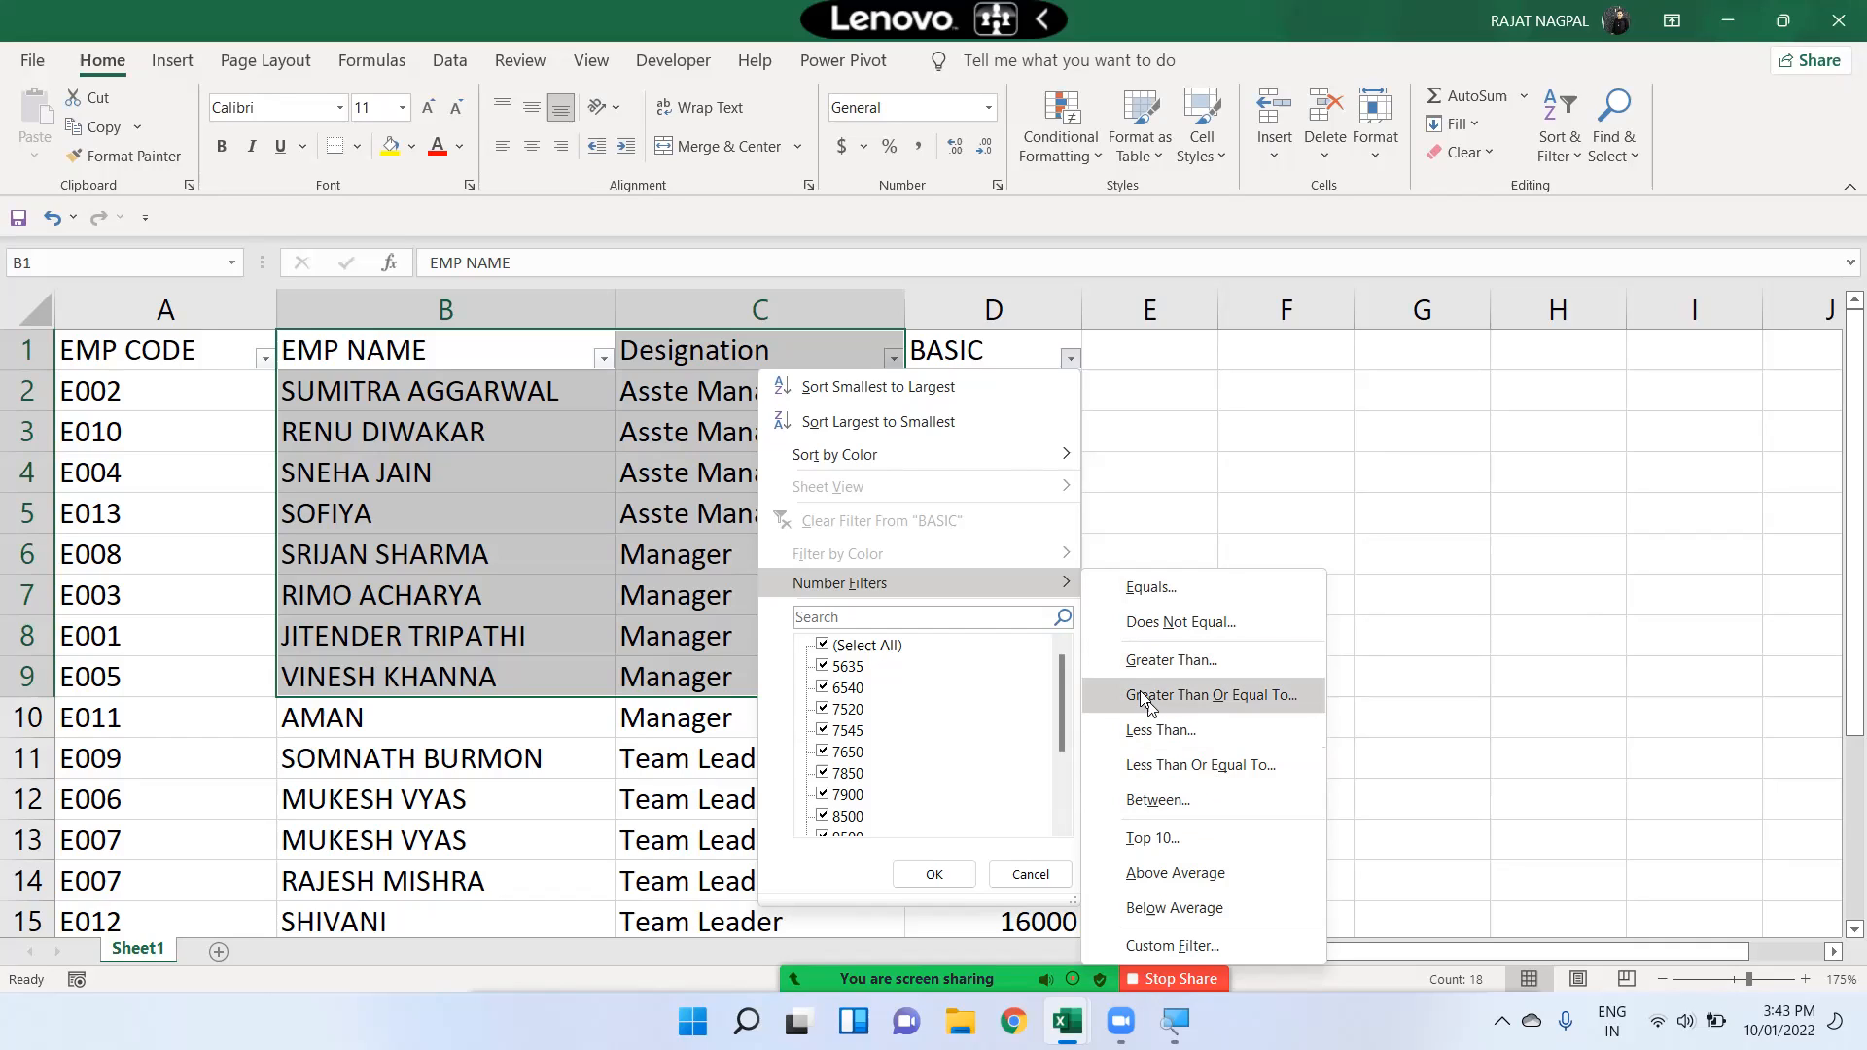
click(637, 446)
click(720, 405)
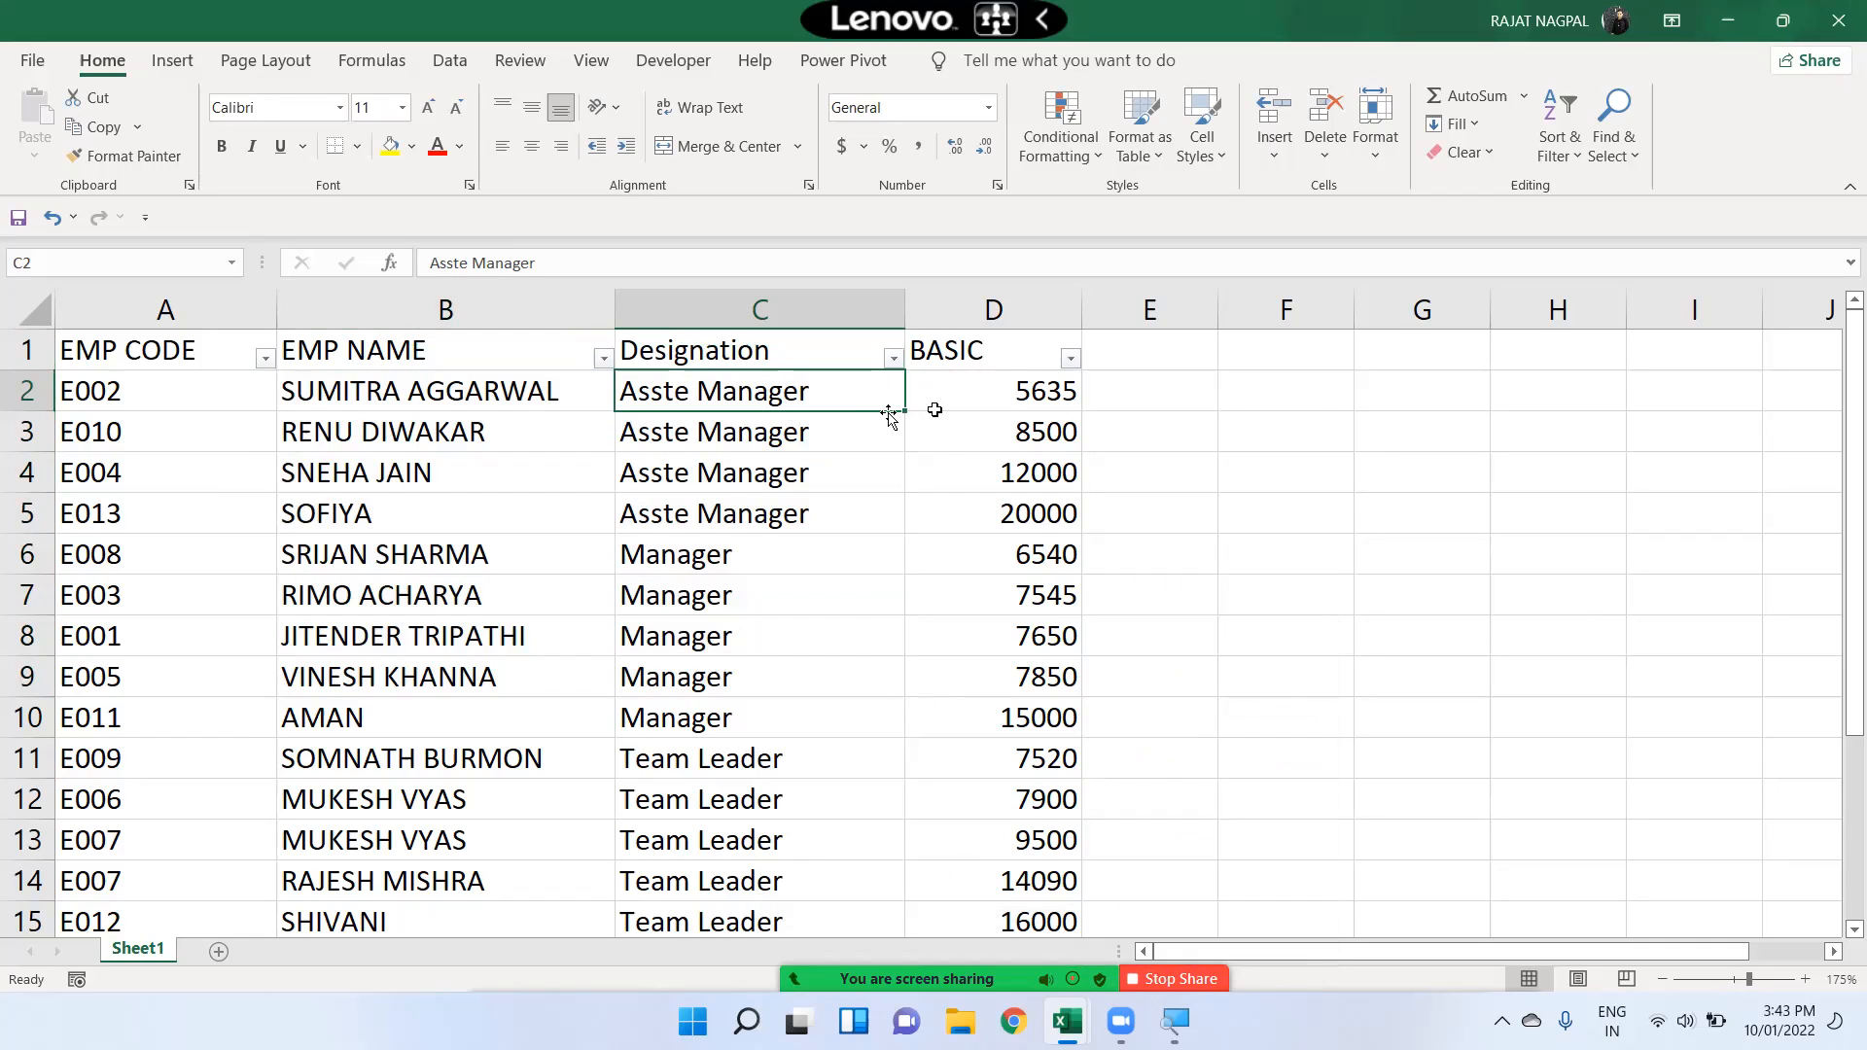
Filter the BASIC column to values greater than or equal to 8000 and select the filtered salaries
click(1029, 381)
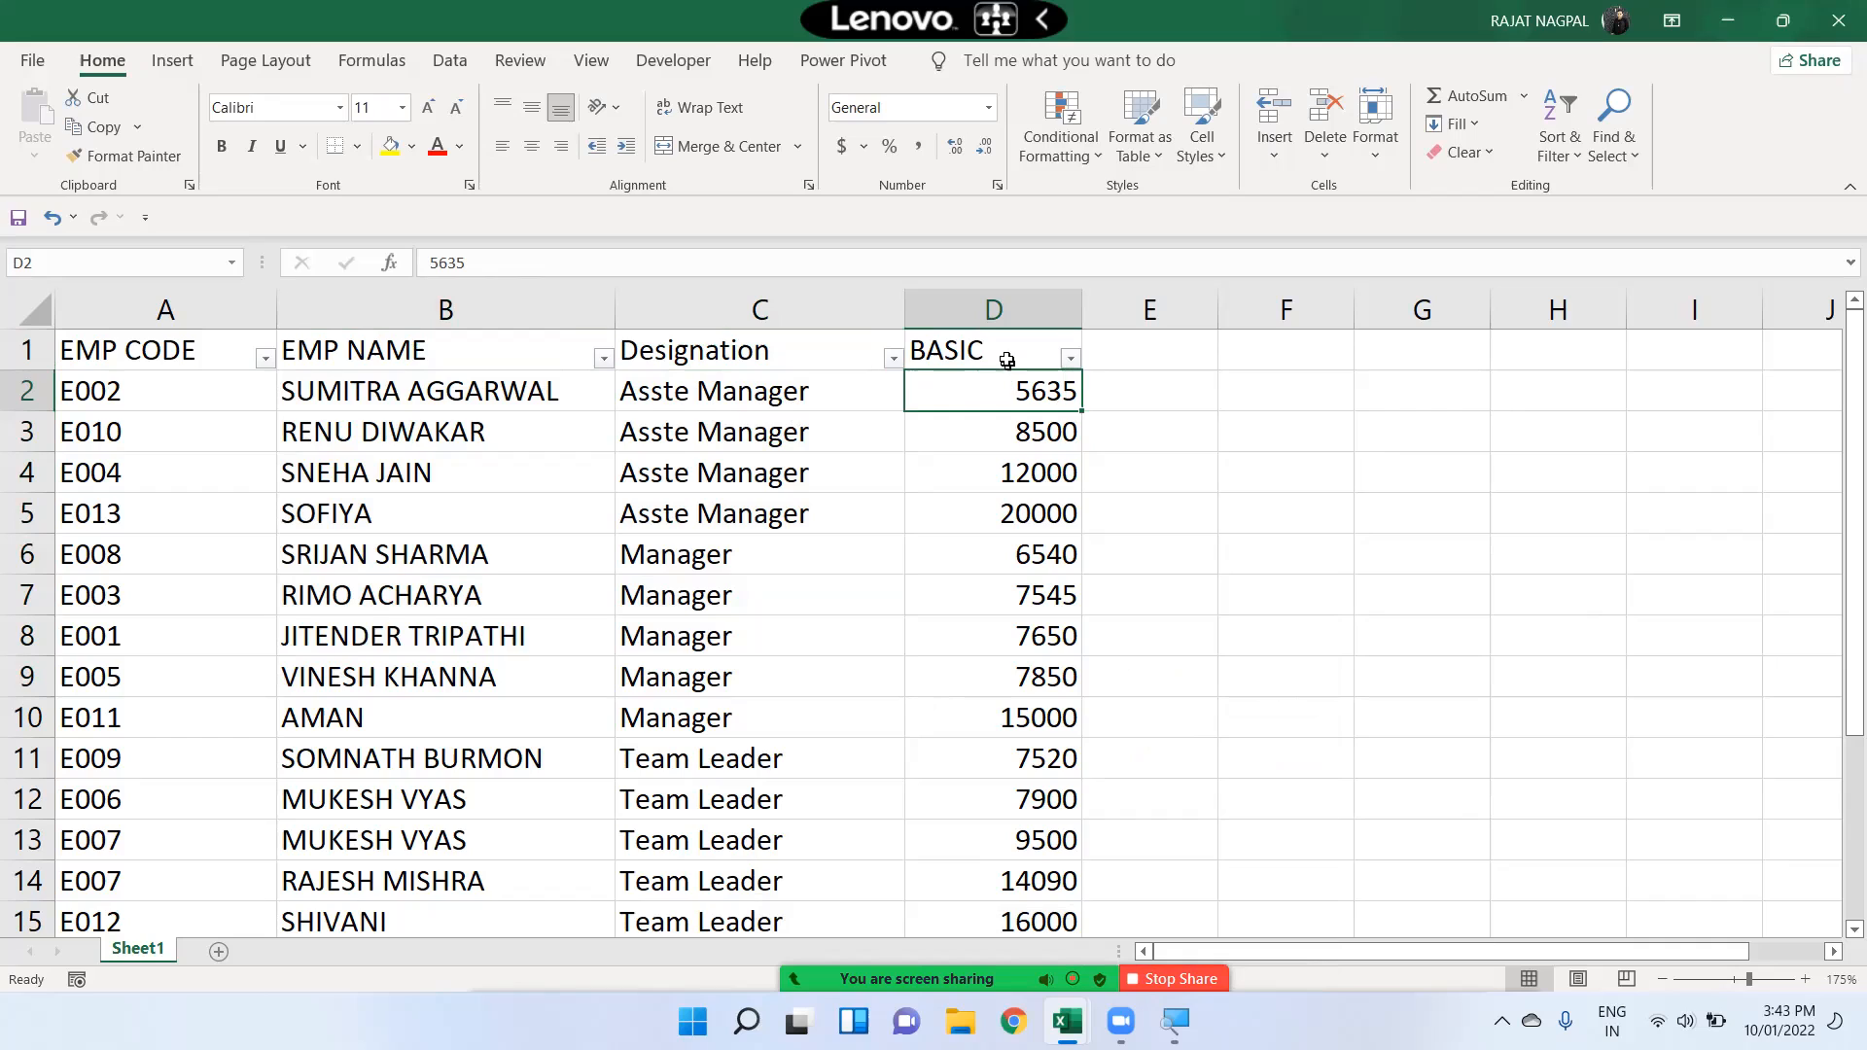
click(1069, 358)
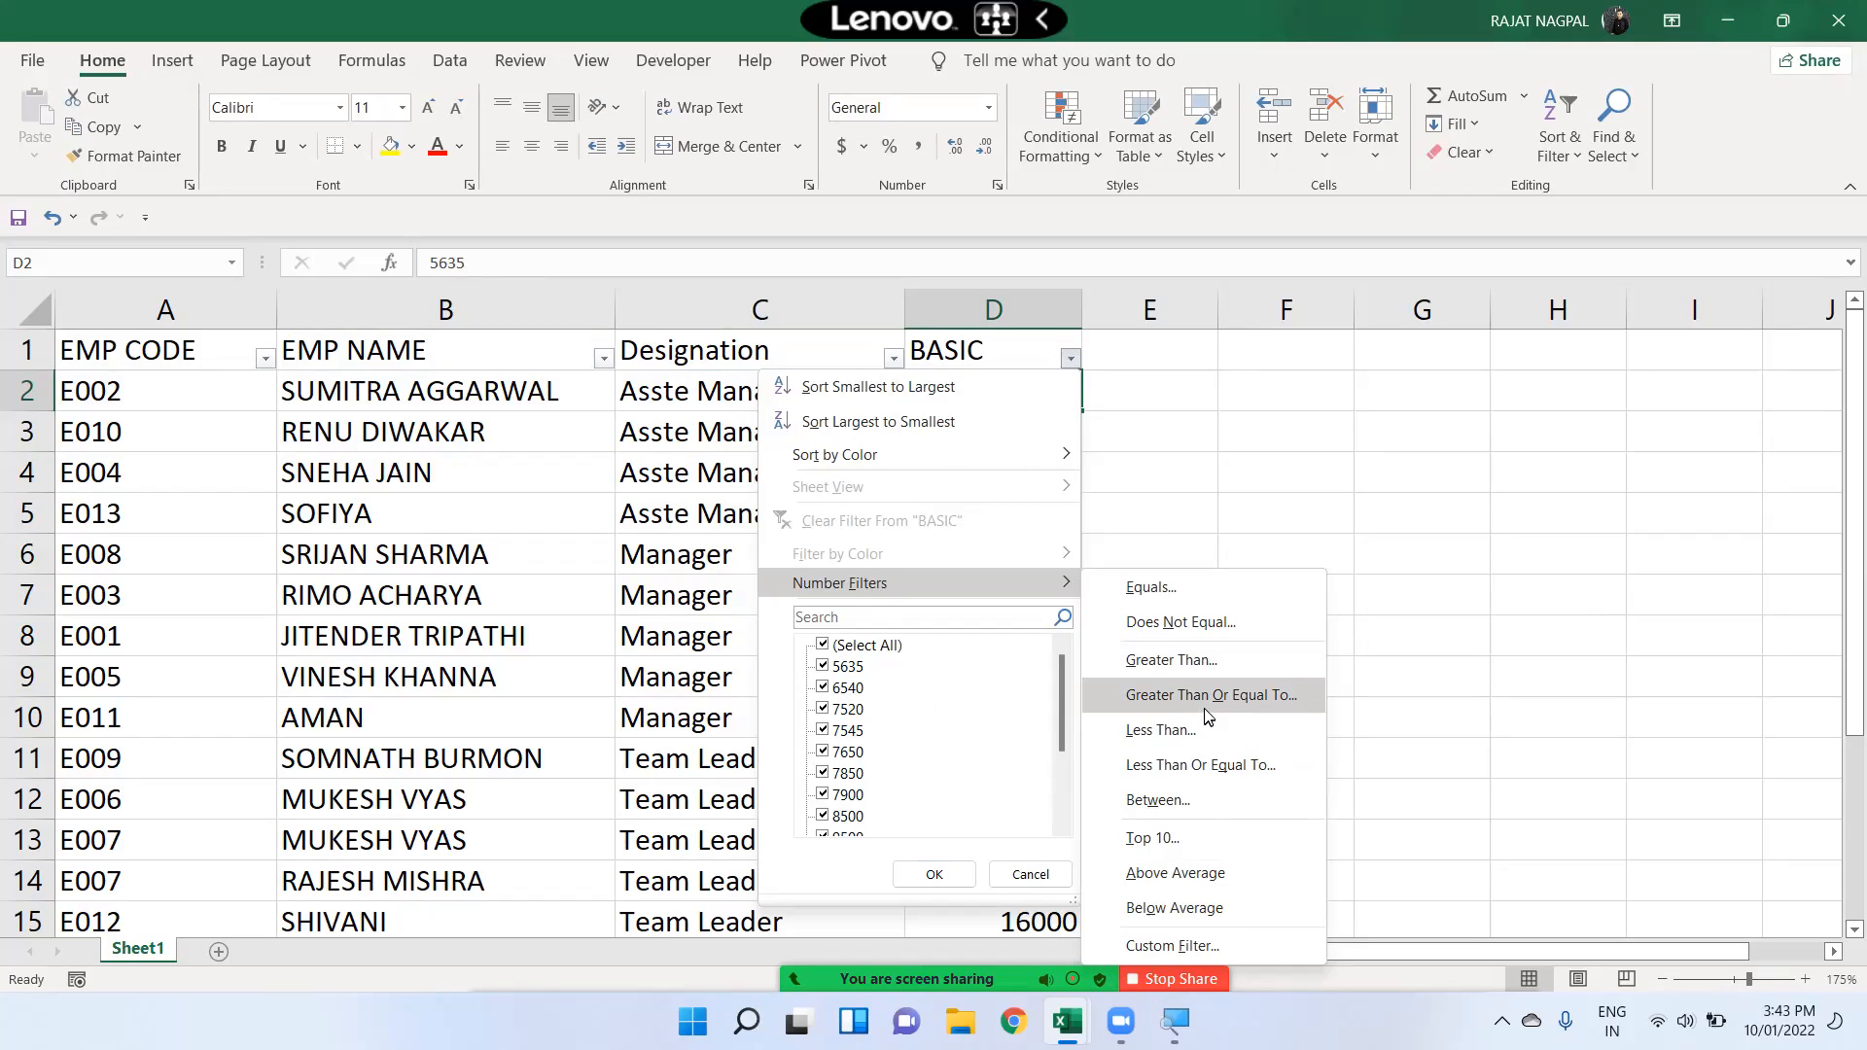
click(1204, 706)
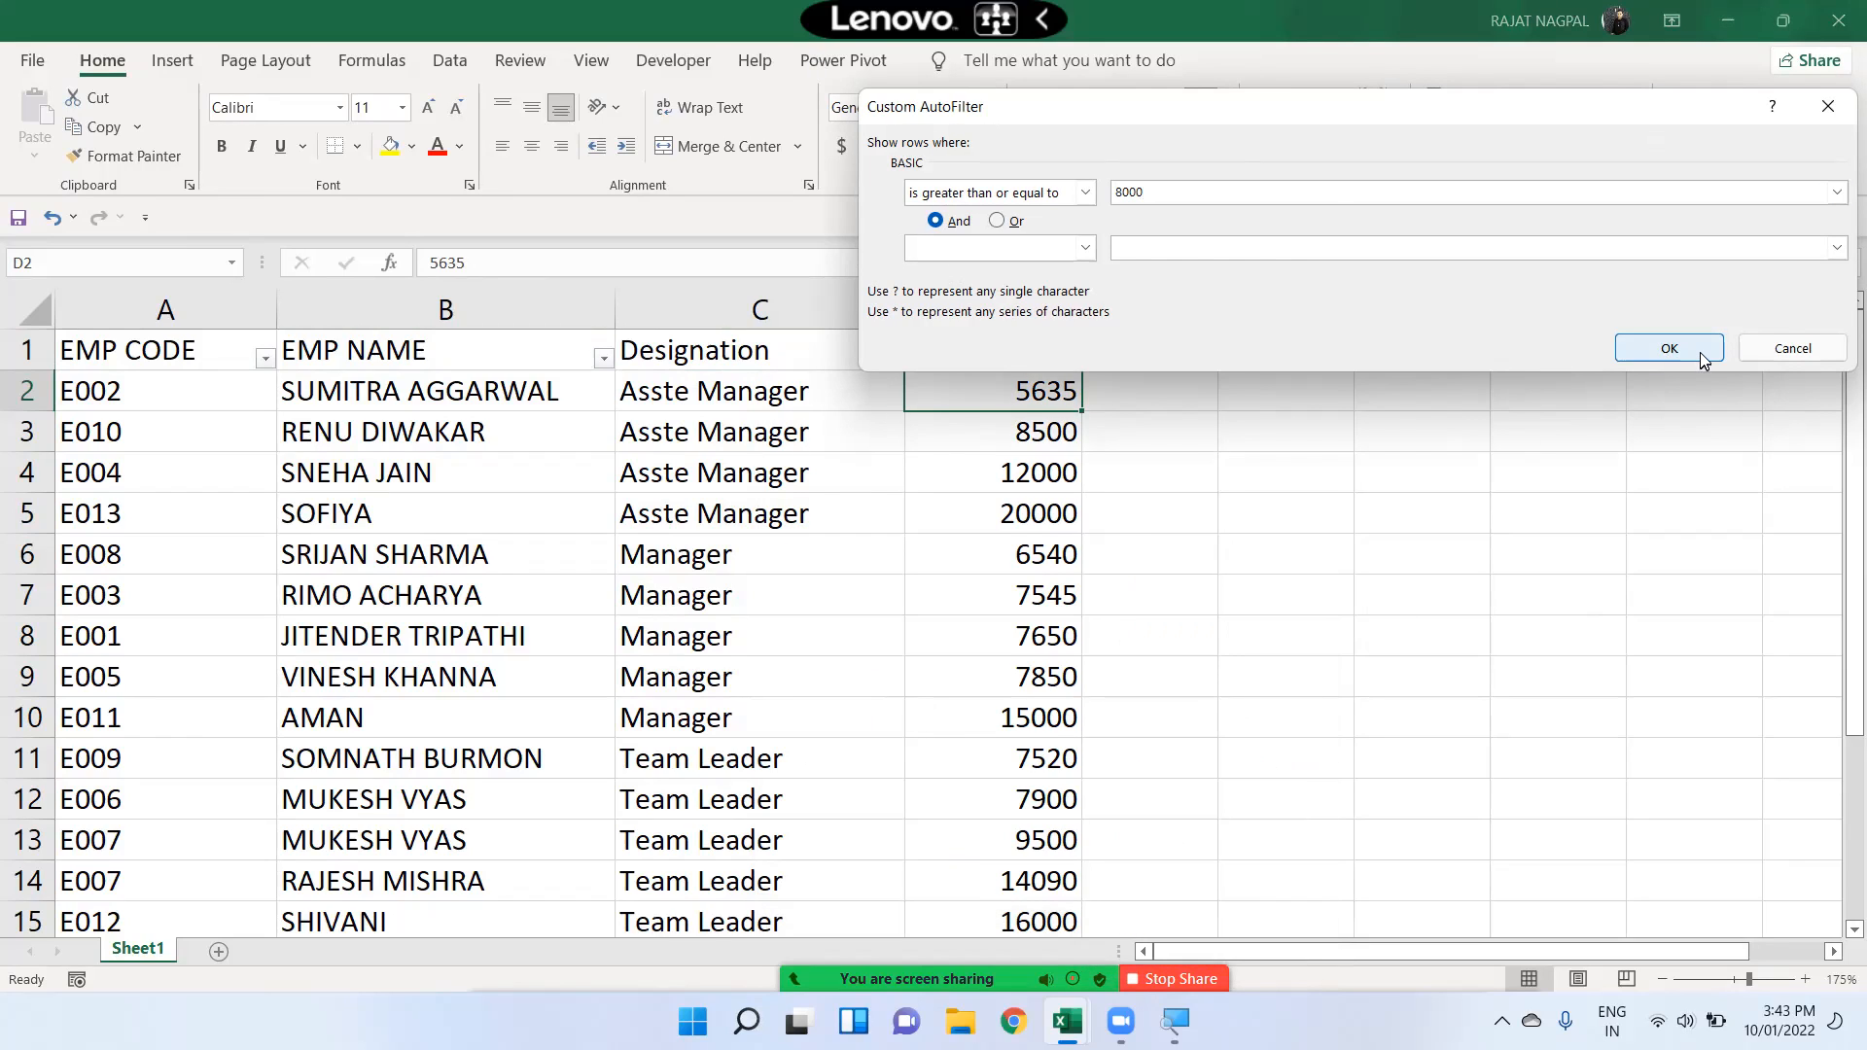
click(1669, 348)
click(1025, 409)
drag(1025, 409, 1021, 633)
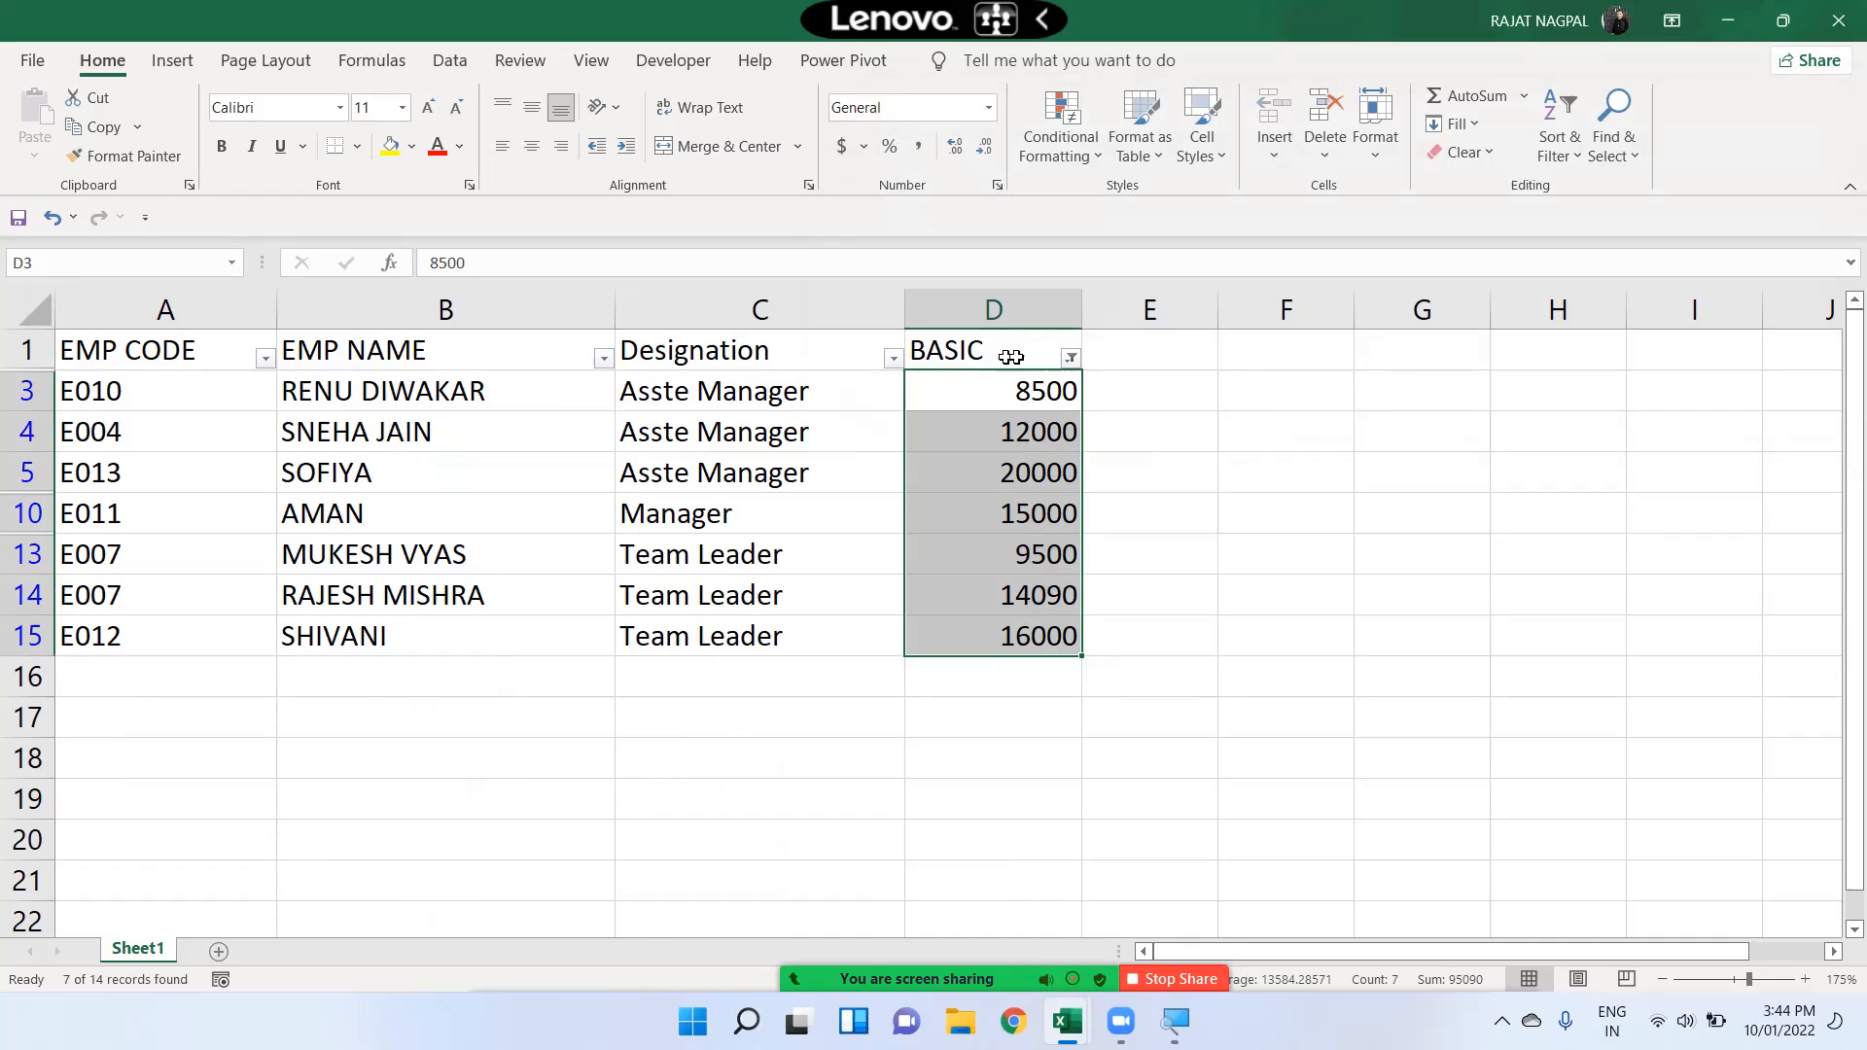
Reapply the BASIC column's greater than or equal to condition and select the filtered records across columns A to D
click(1070, 358)
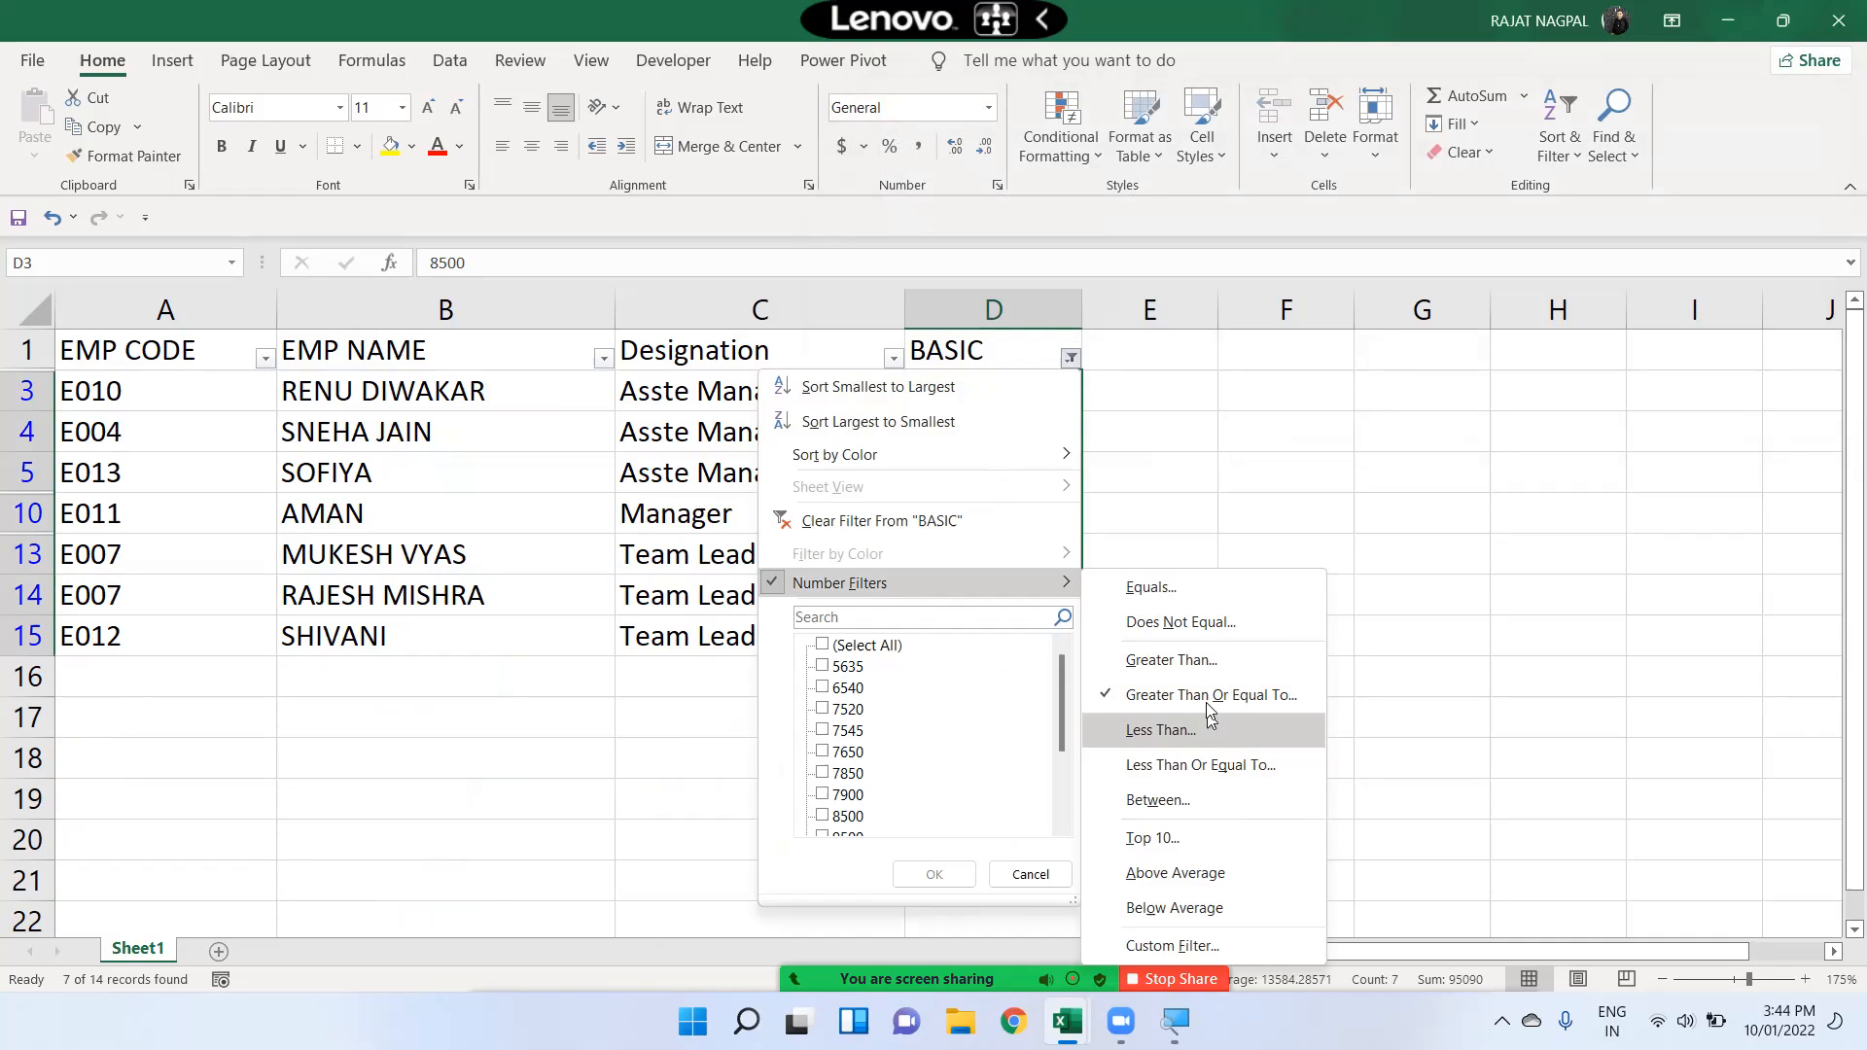
click(1211, 695)
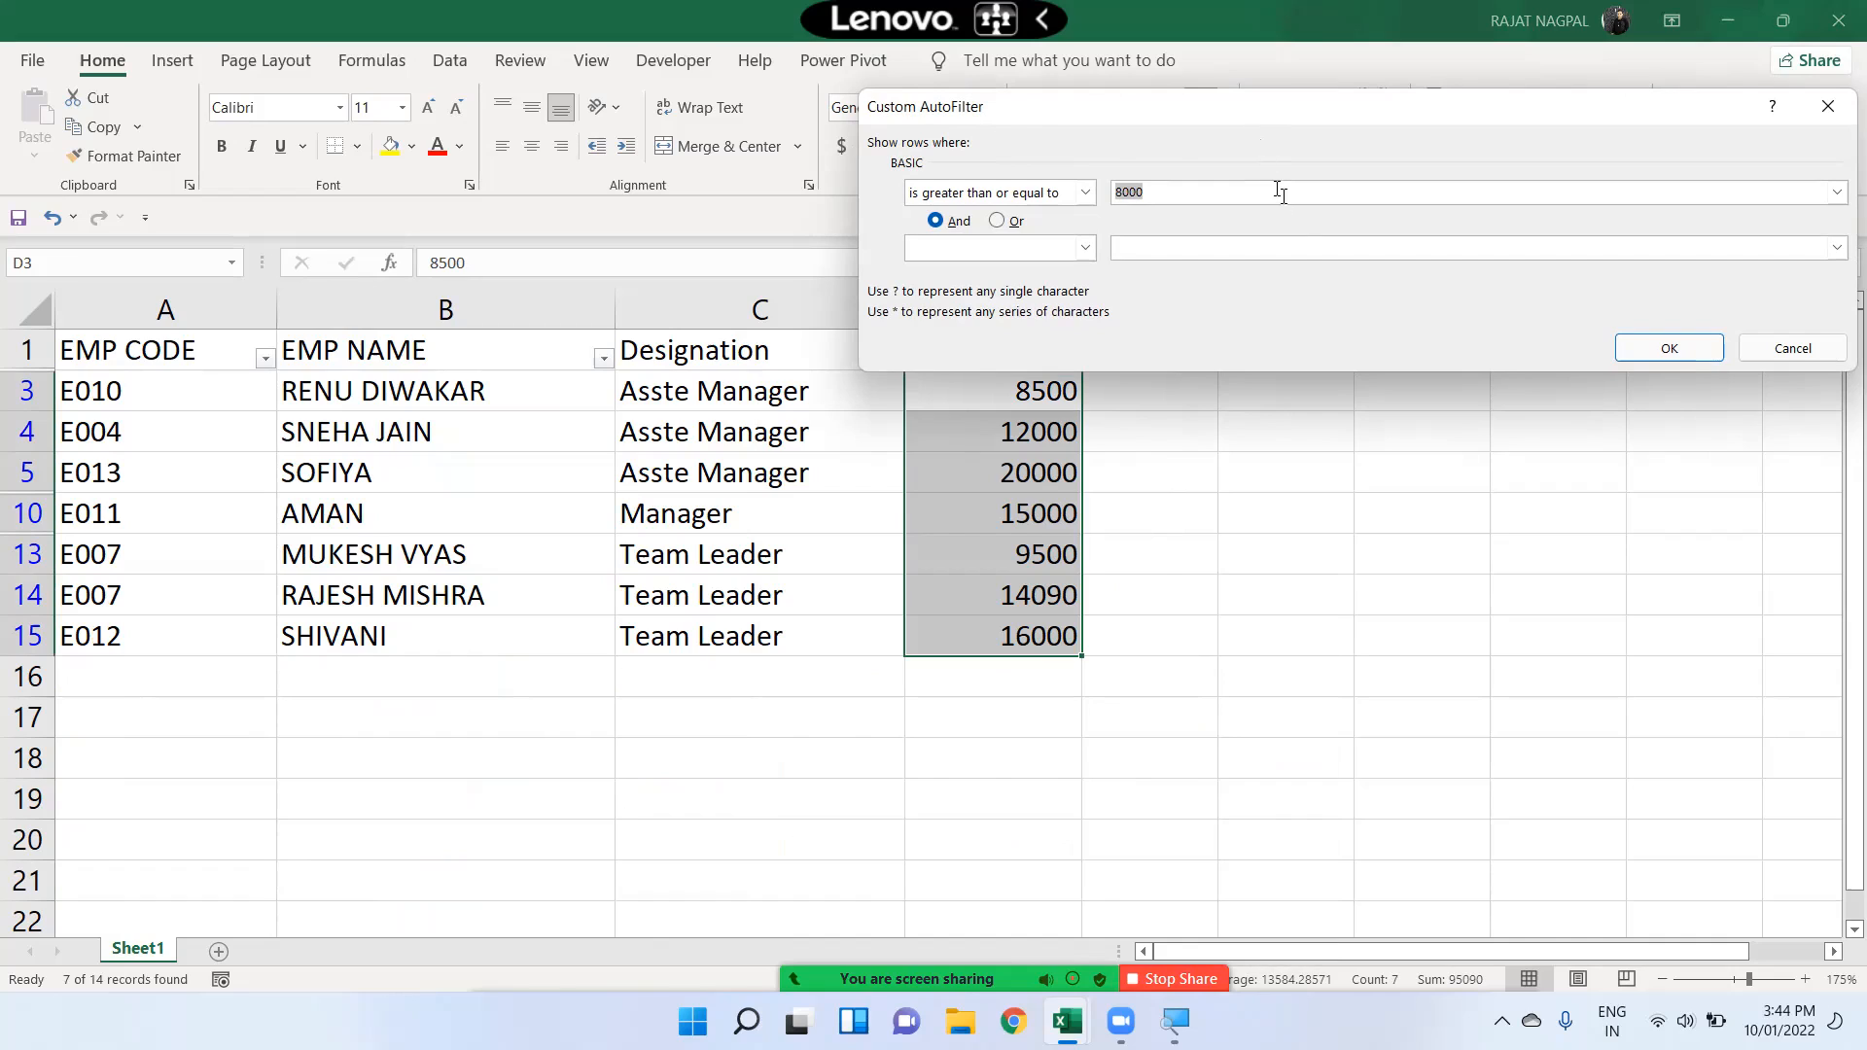
text(8)
click(1690, 350)
drag(1021, 399, 82, 600)
drag(983, 383, 130, 675)
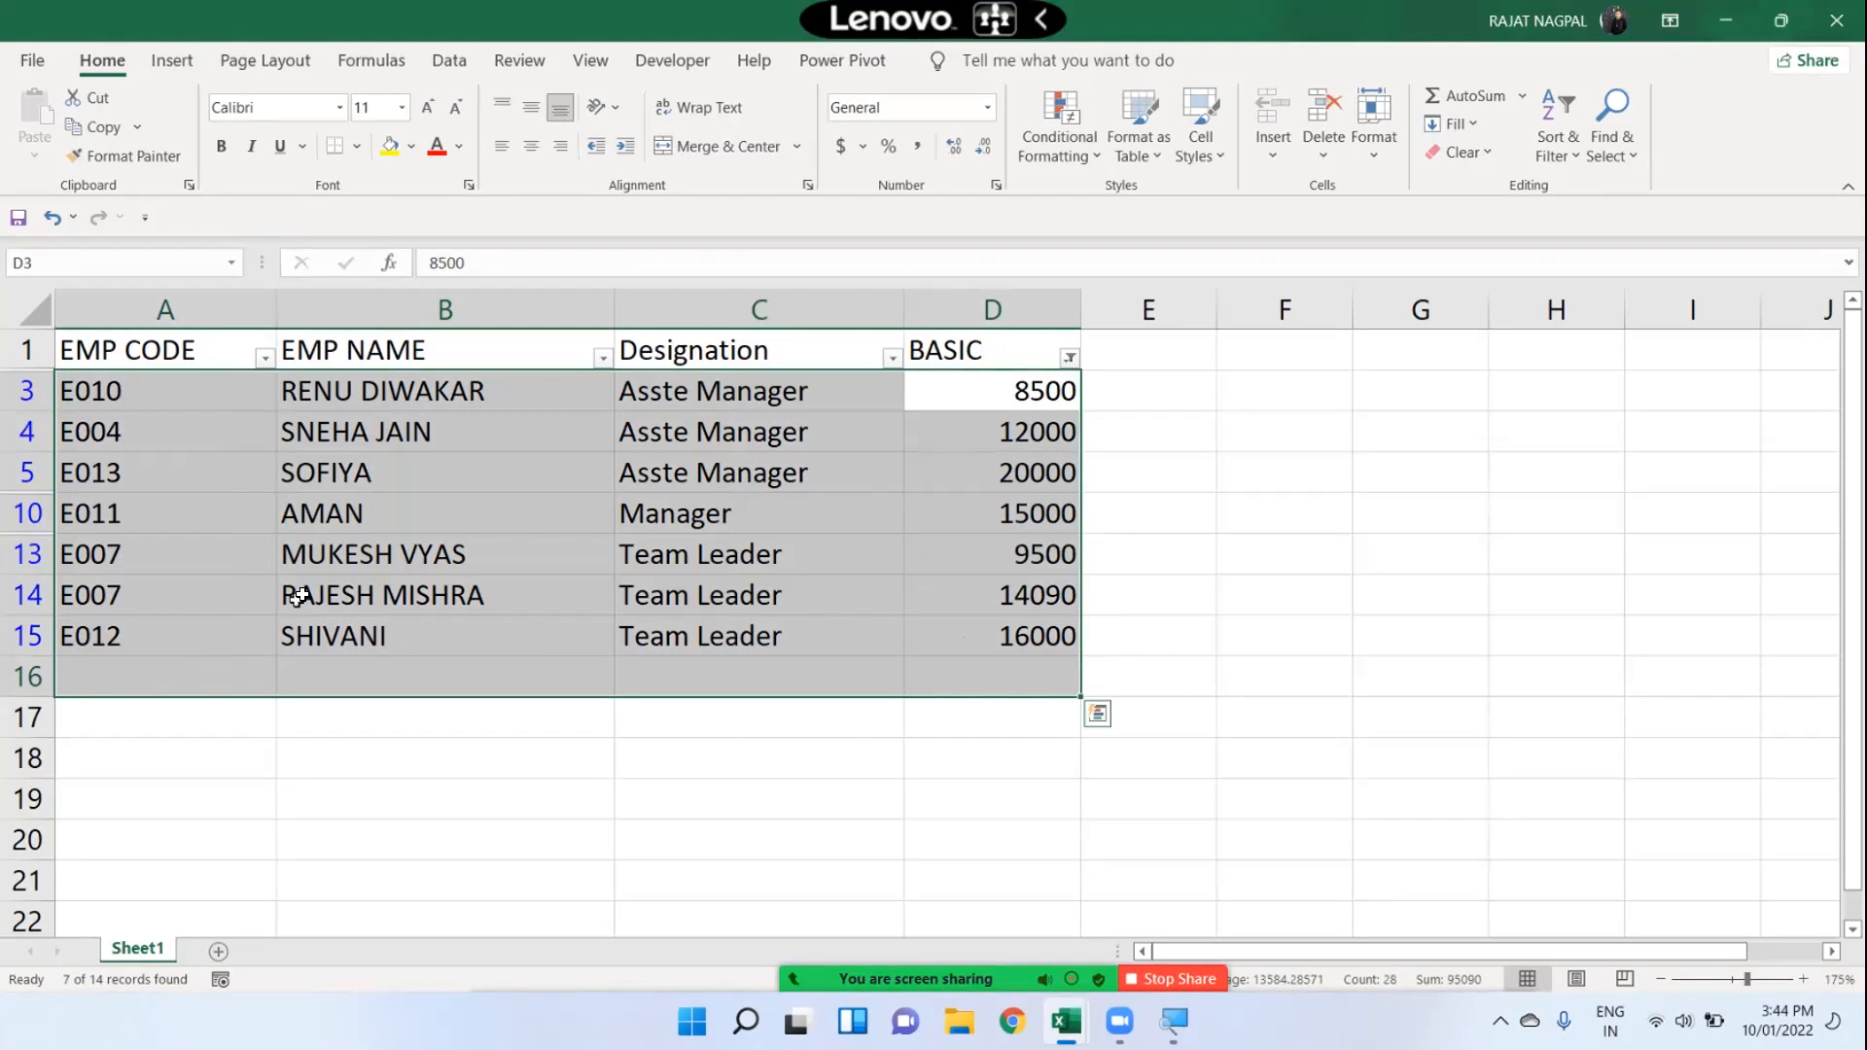
Clear the number filter from the BASIC column
click(1069, 357)
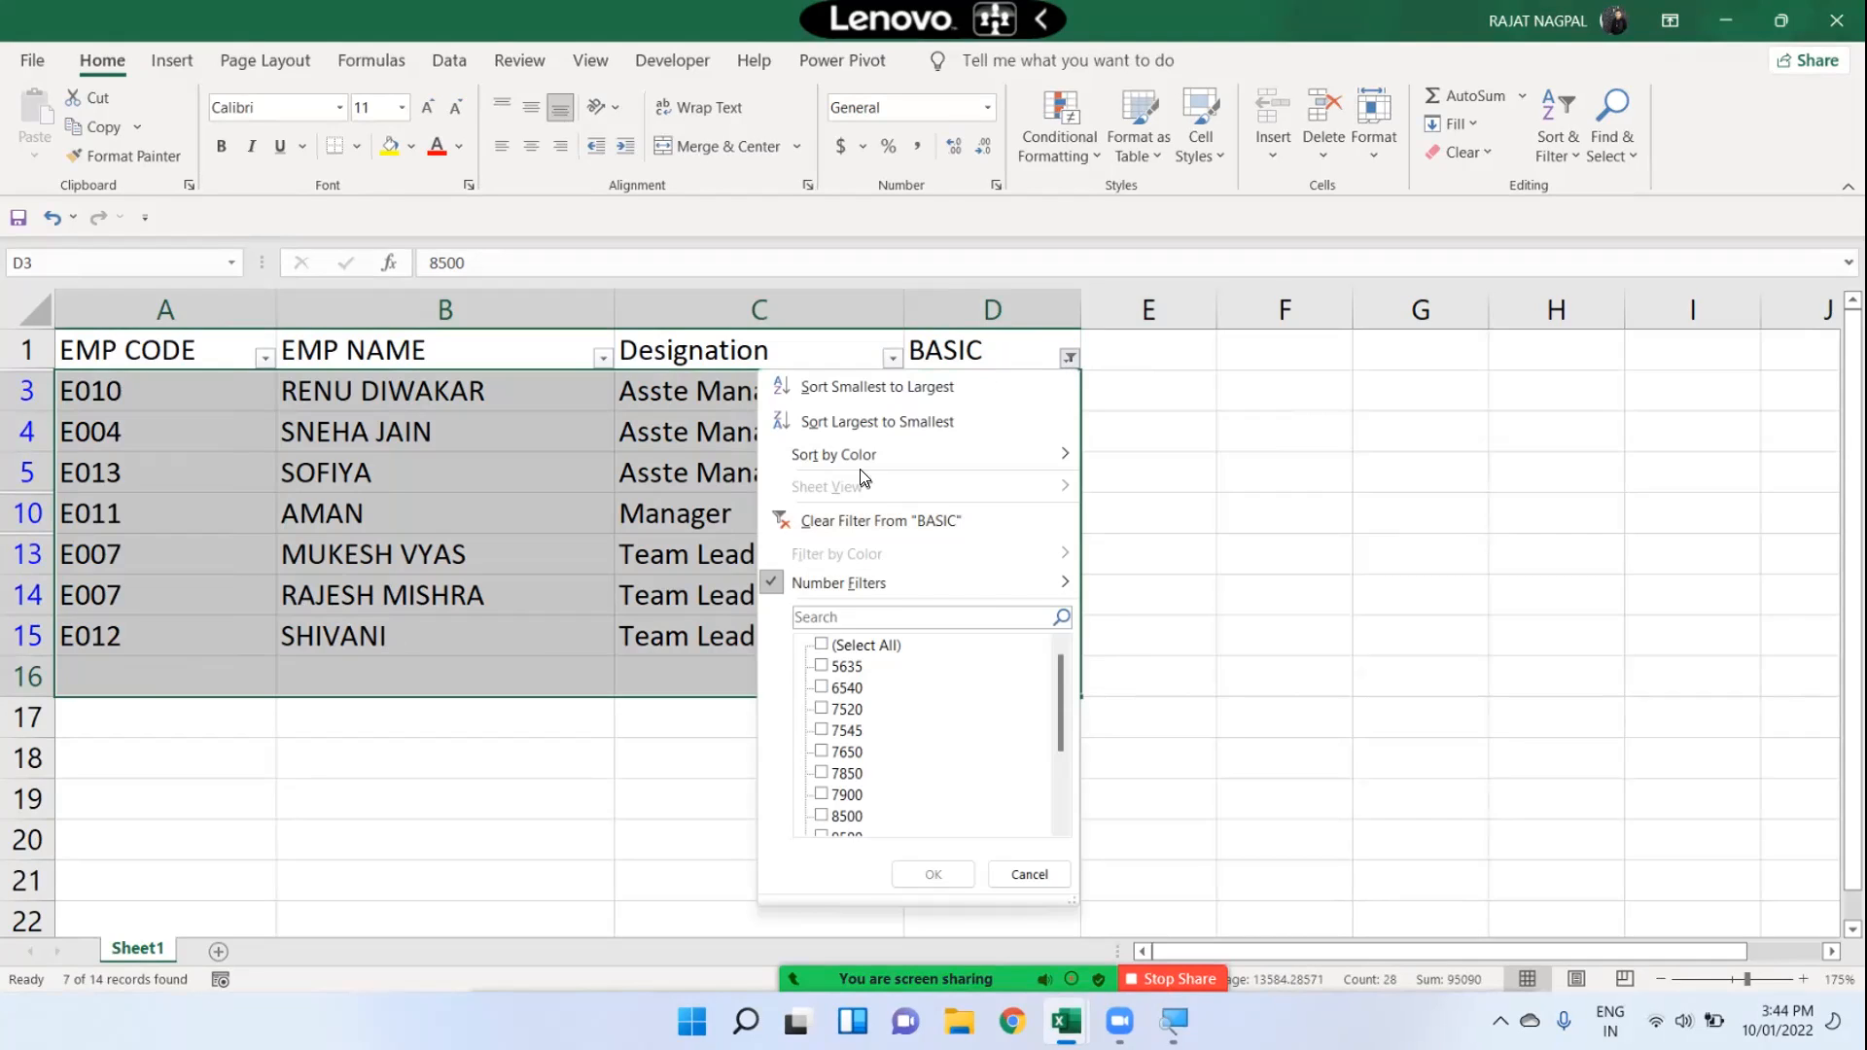
click(877, 527)
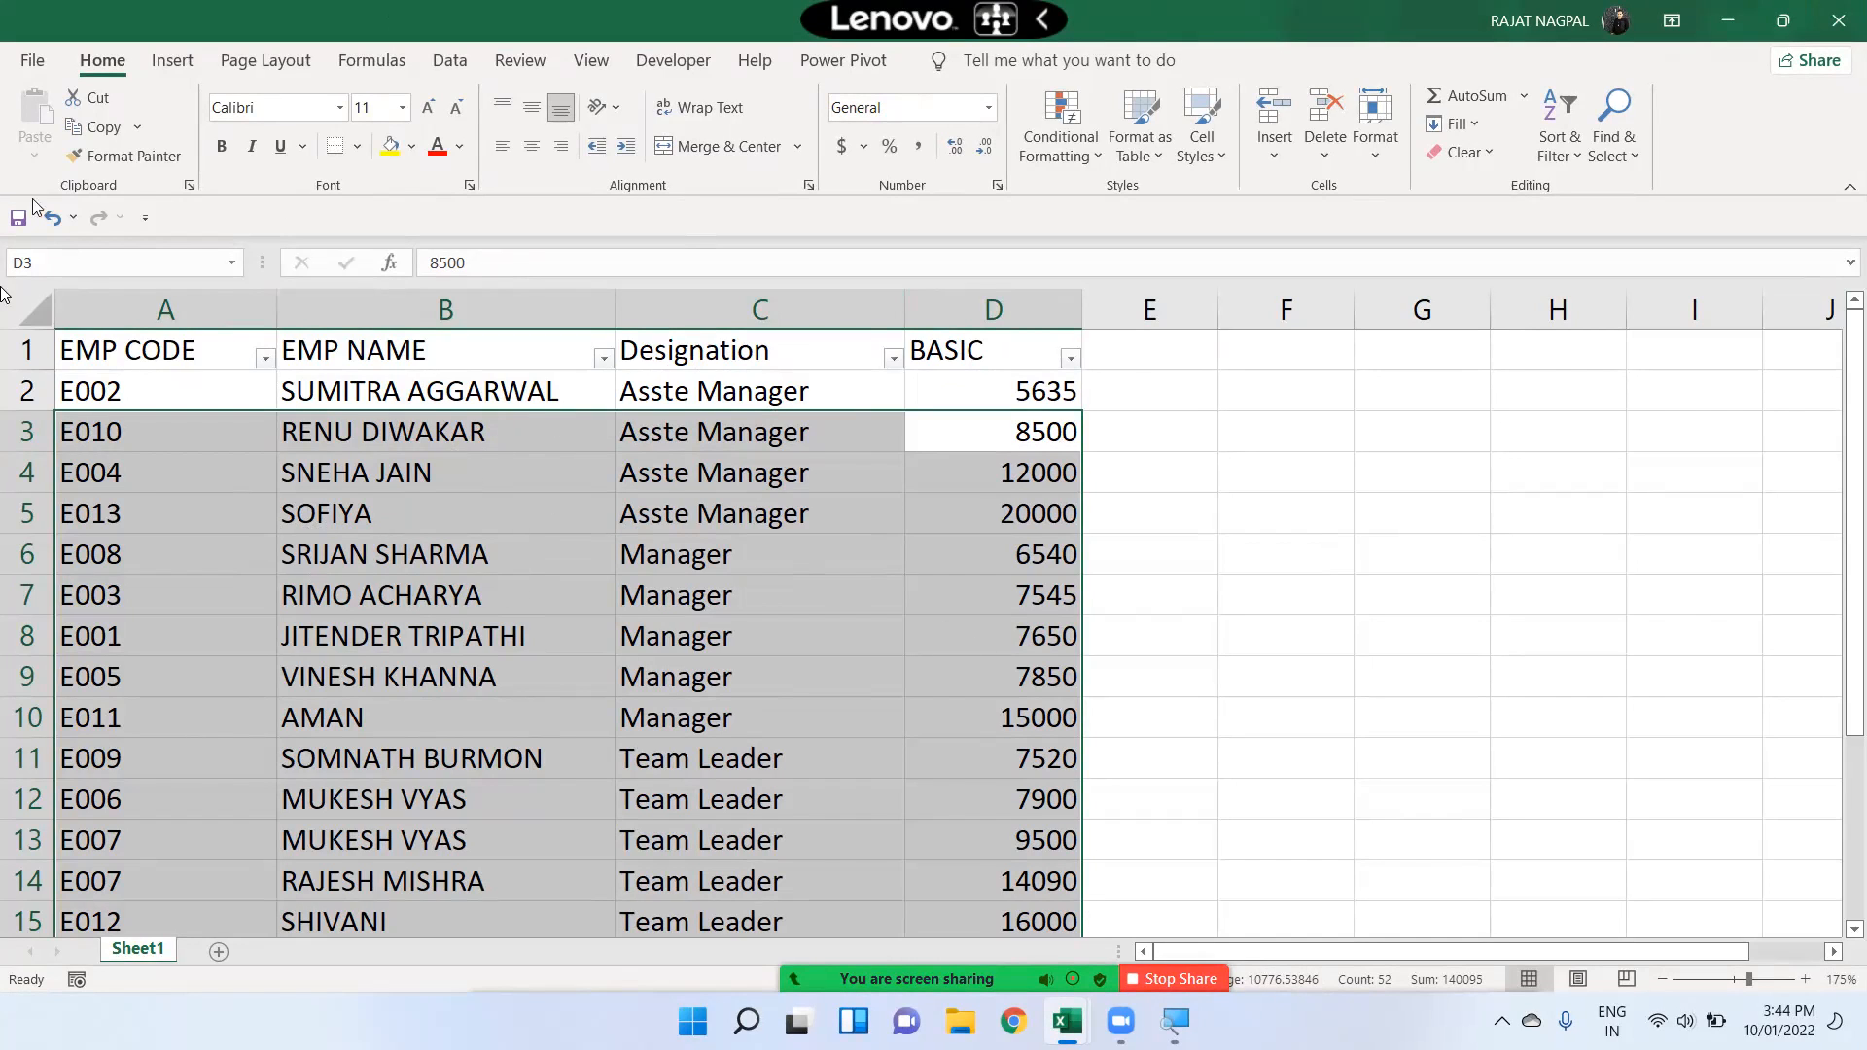
Fill cells A5:D5 with yellow and cells A8:D8 with light green
drag(195, 525, 983, 525)
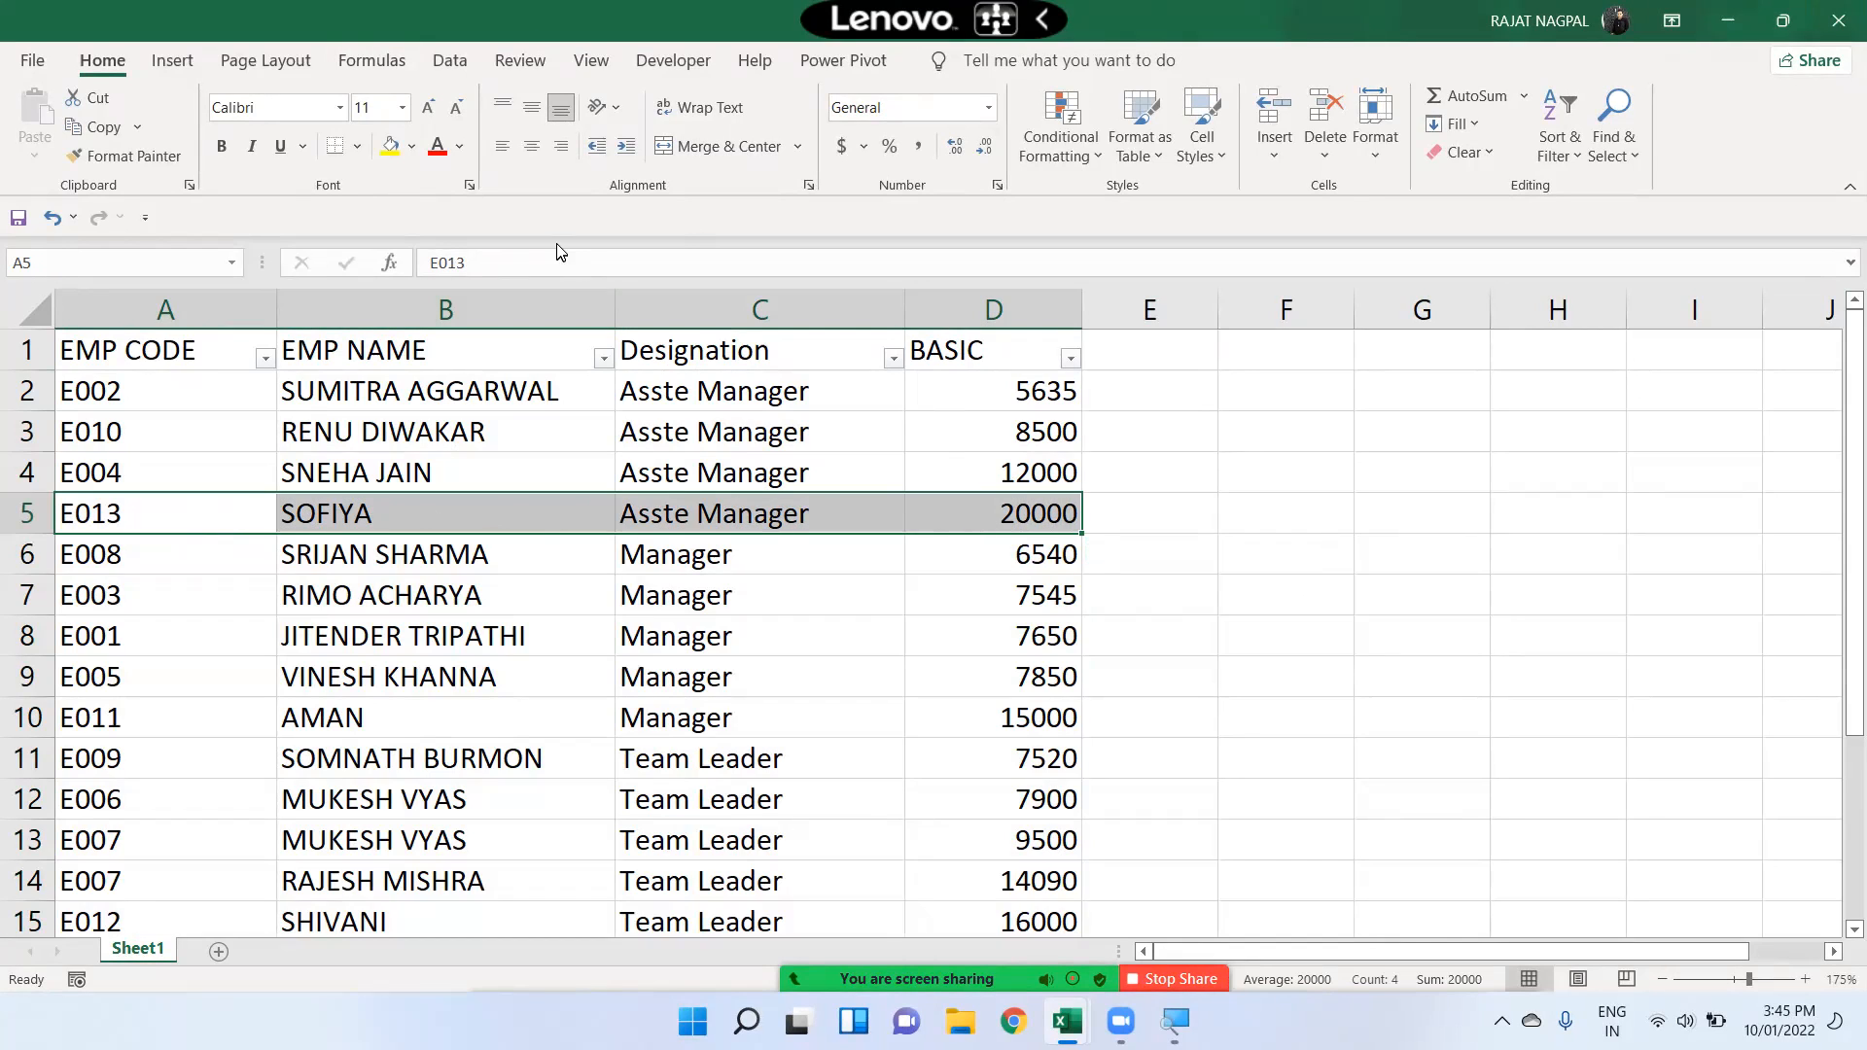
click(390, 146)
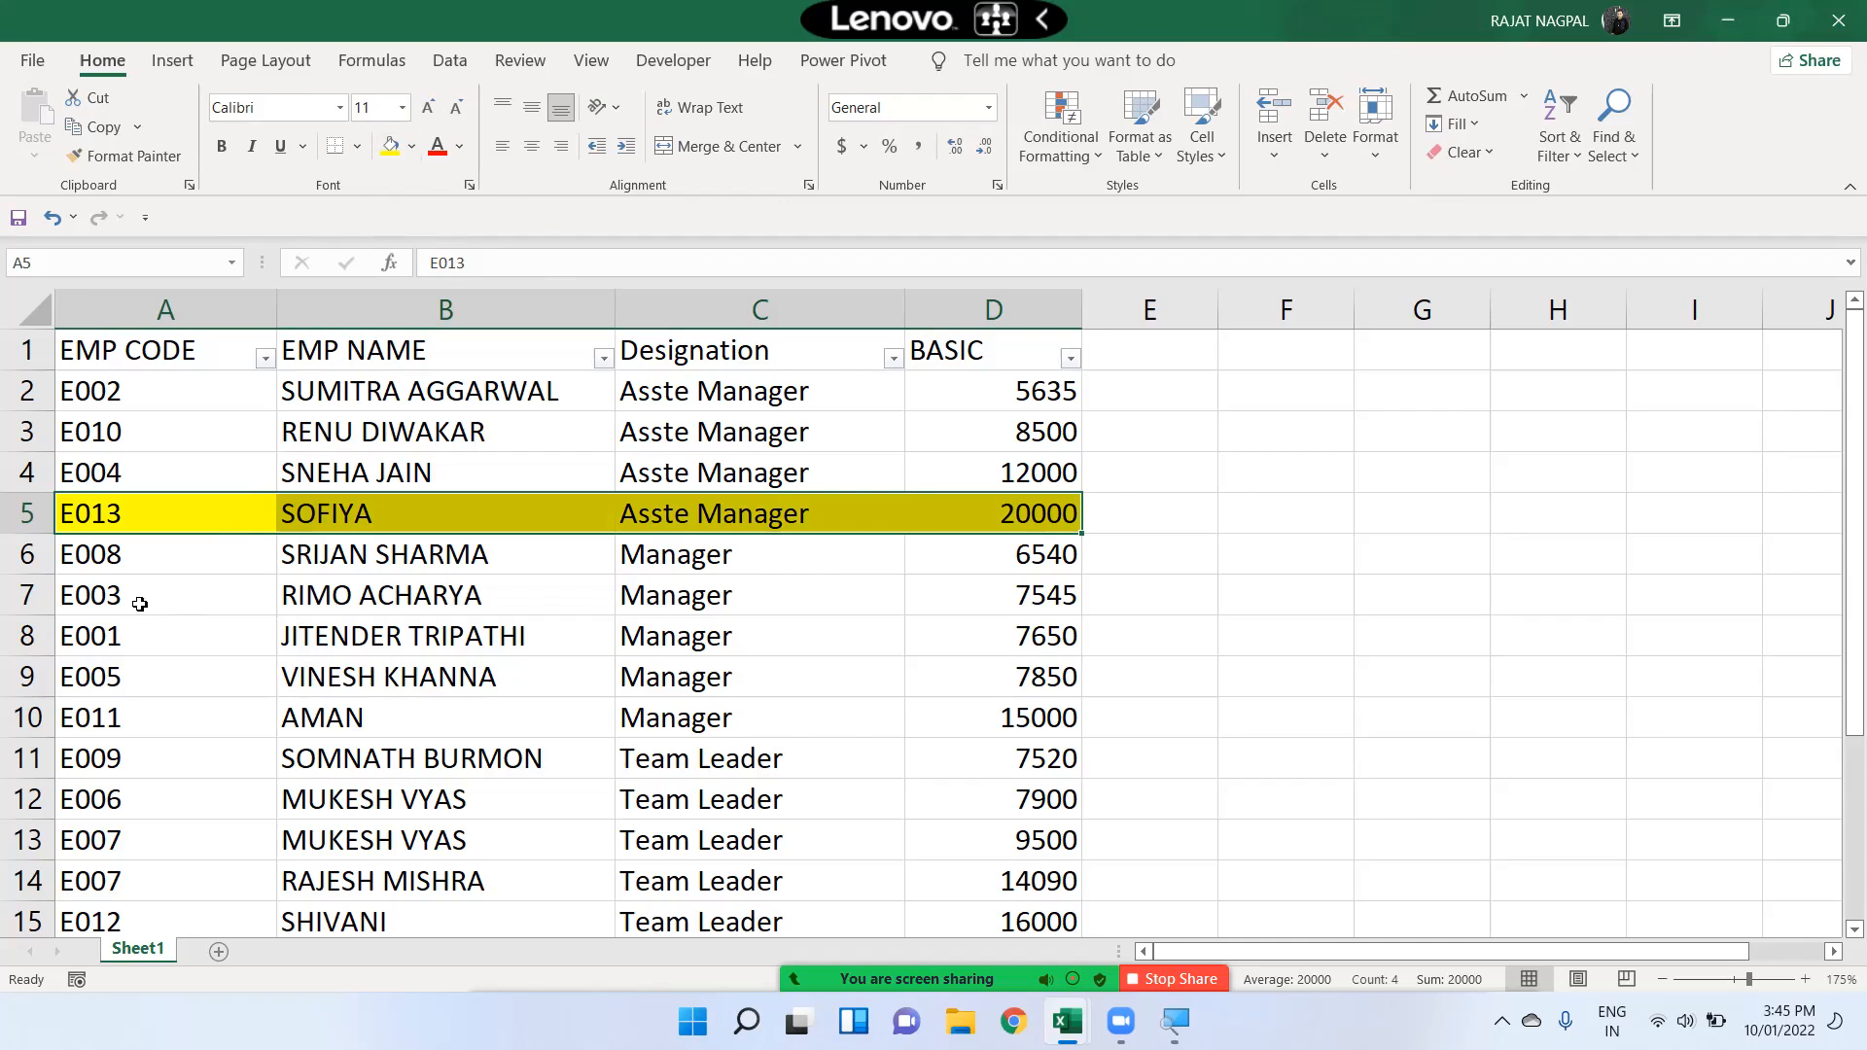
drag(114, 623, 942, 622)
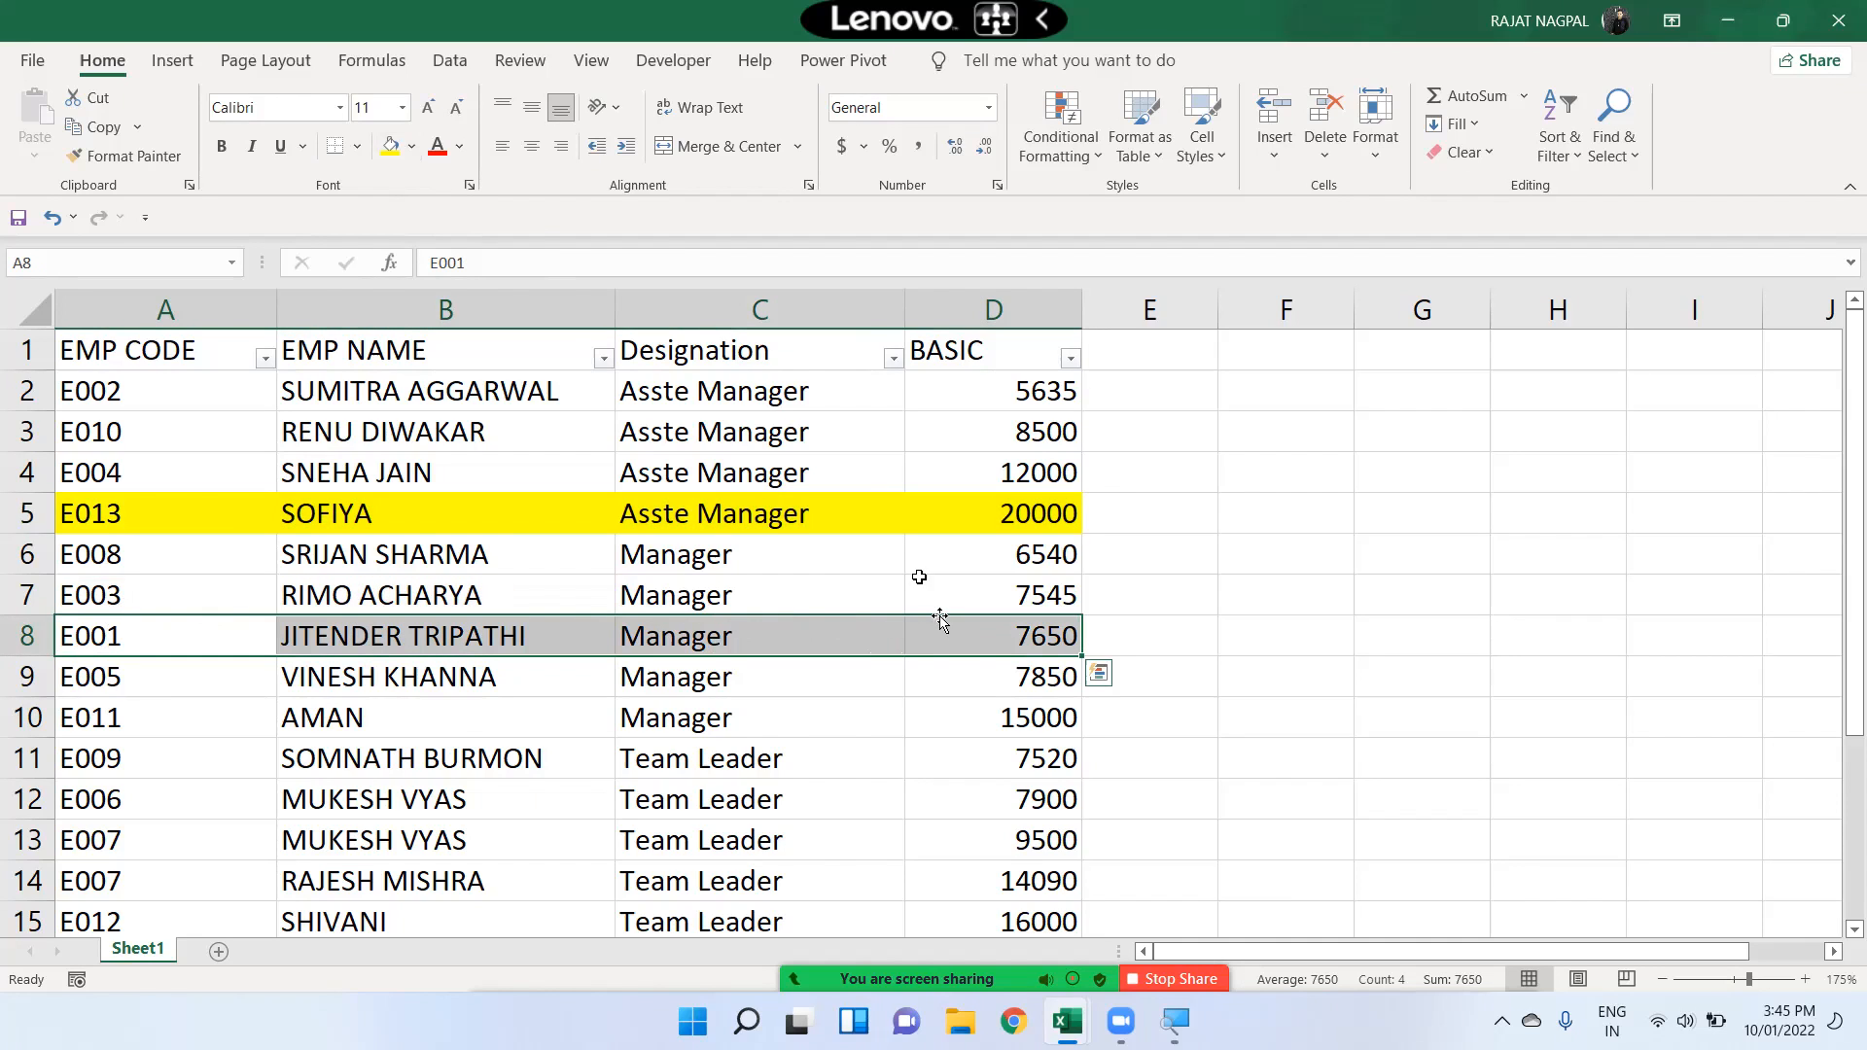
click(412, 146)
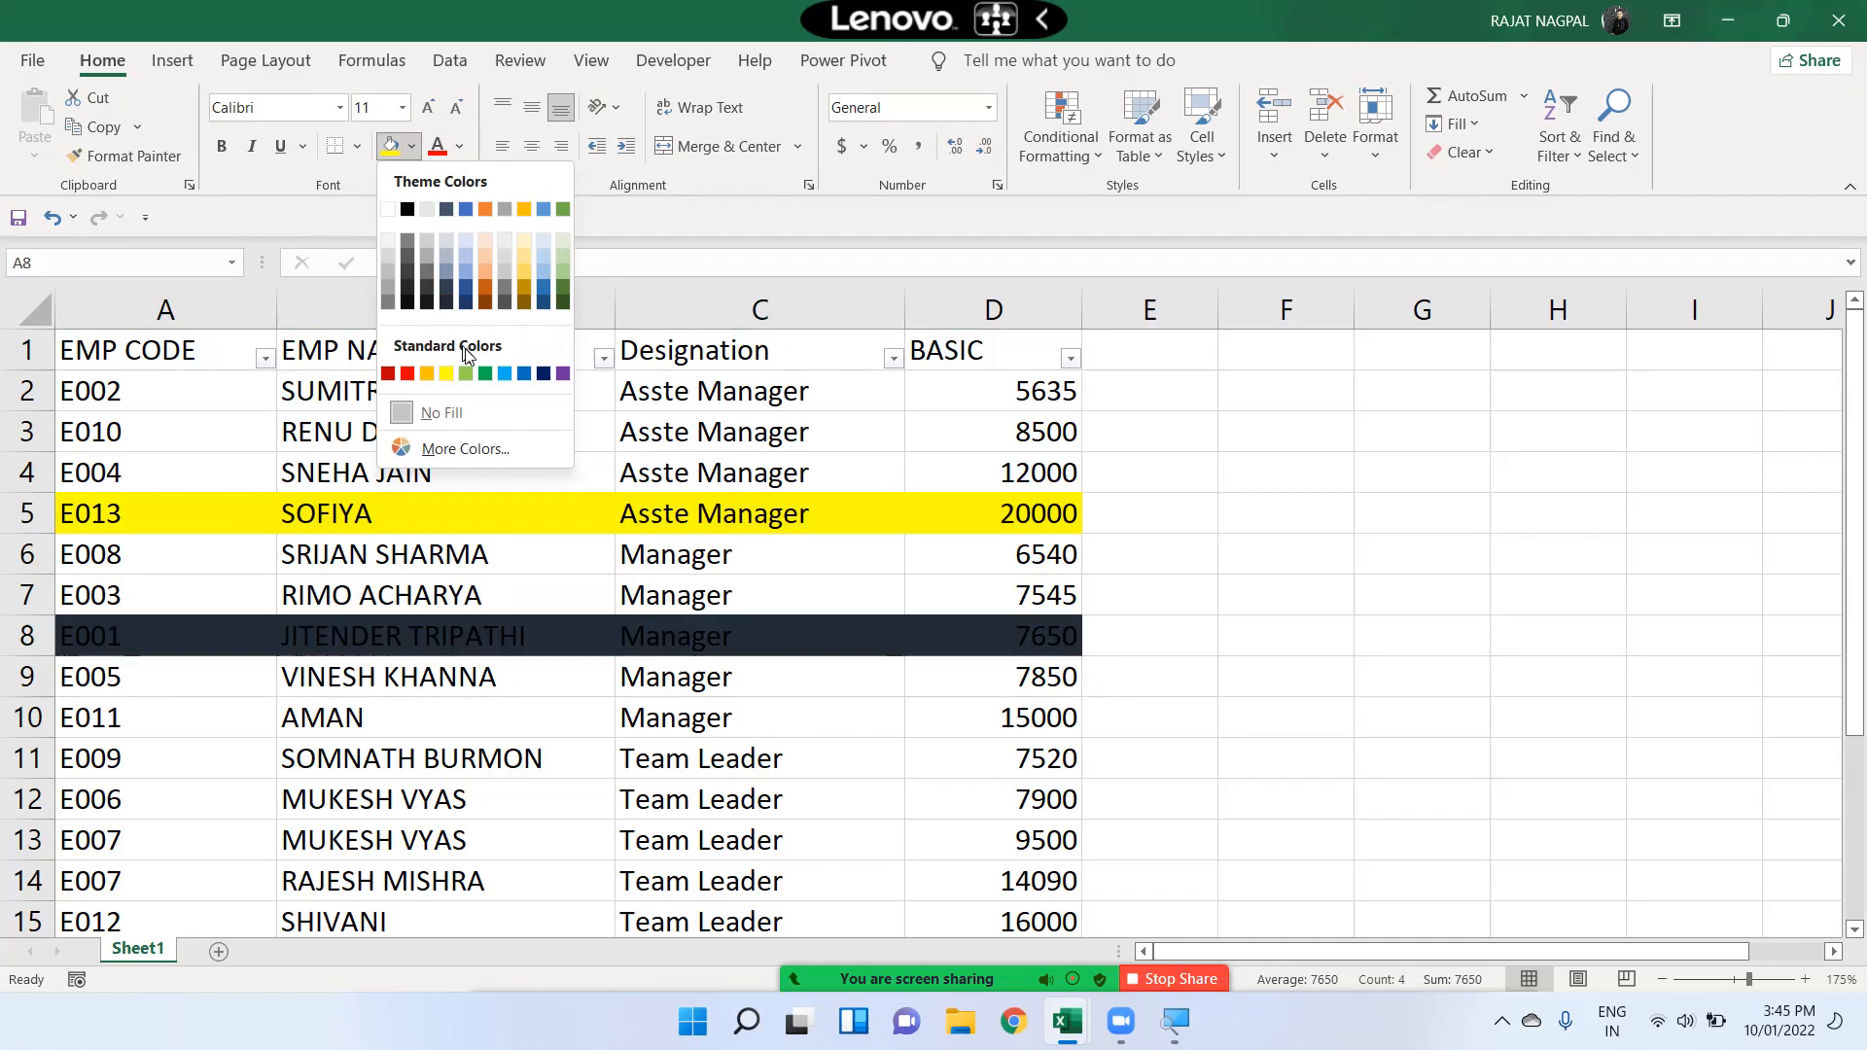
click(466, 374)
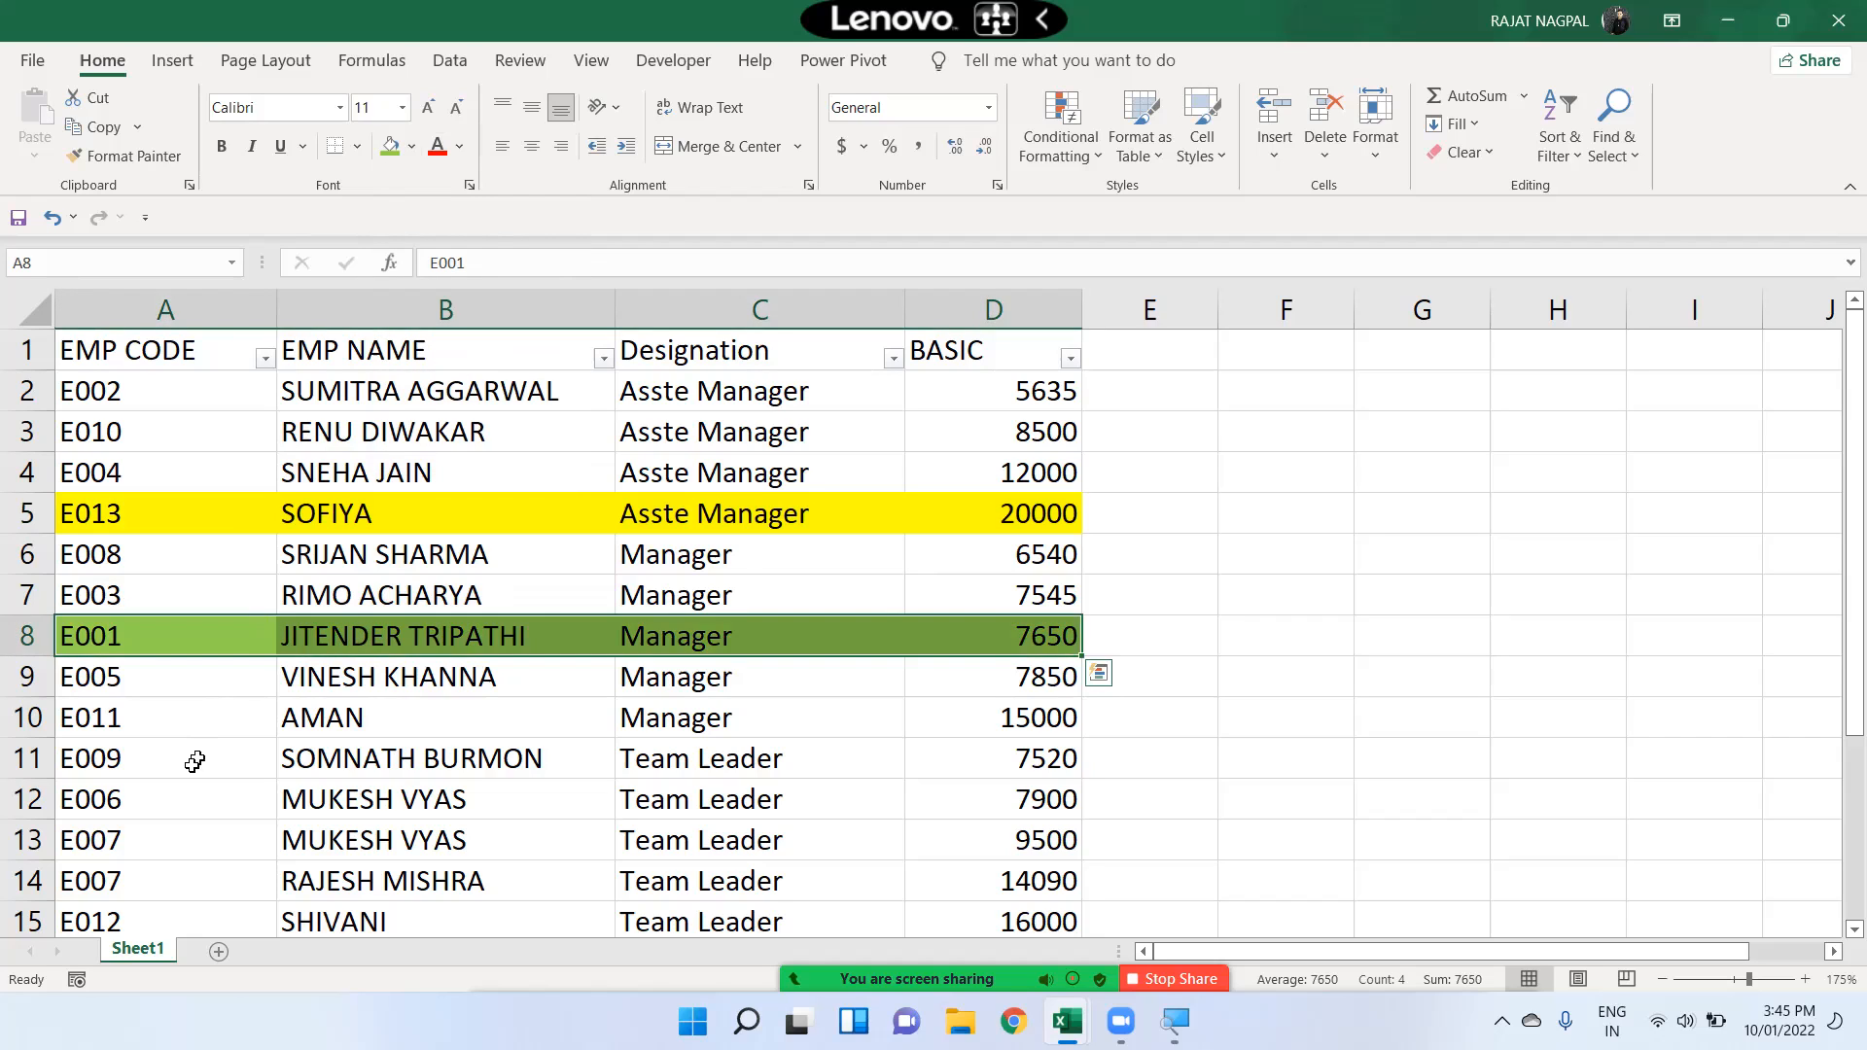
Fill the Team Leader records in A11:D11 with yellow and A14:D14 with red
drag(192, 762, 544, 759)
drag(696, 750, 972, 759)
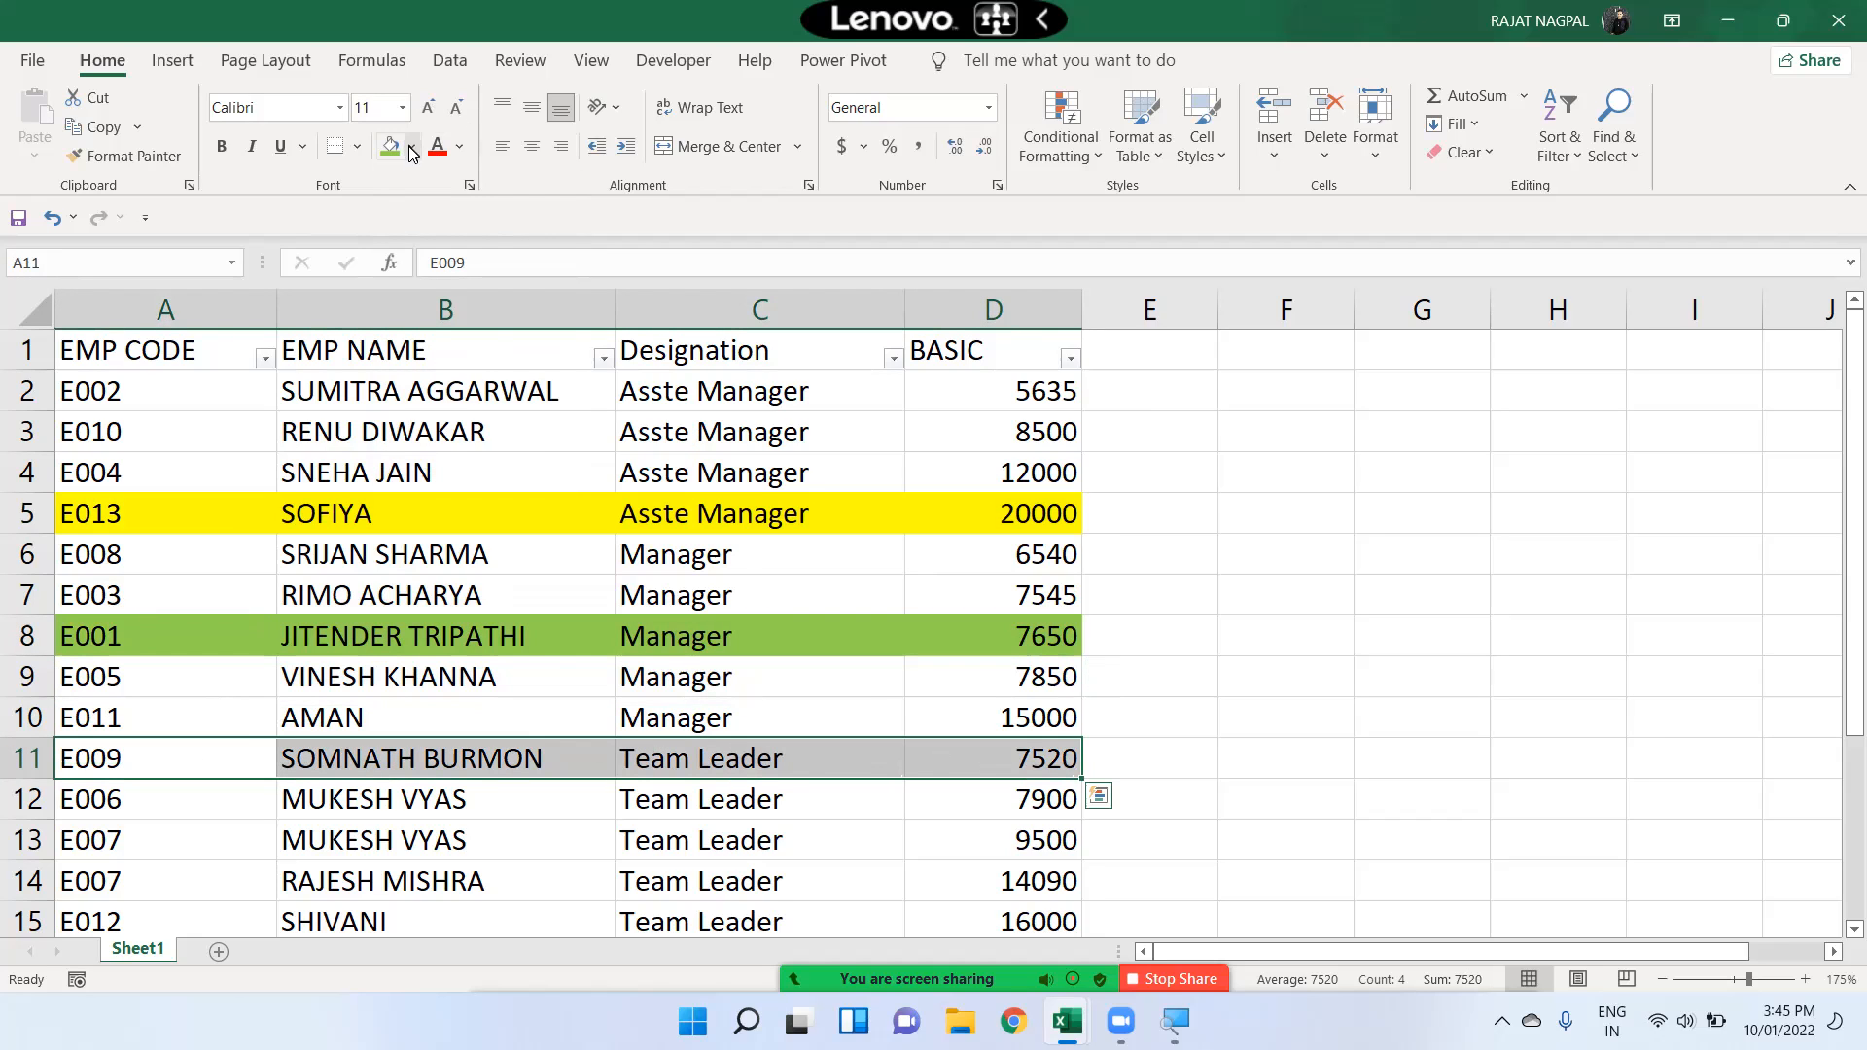
click(412, 146)
click(447, 374)
scroll(259, 480, down, 3)
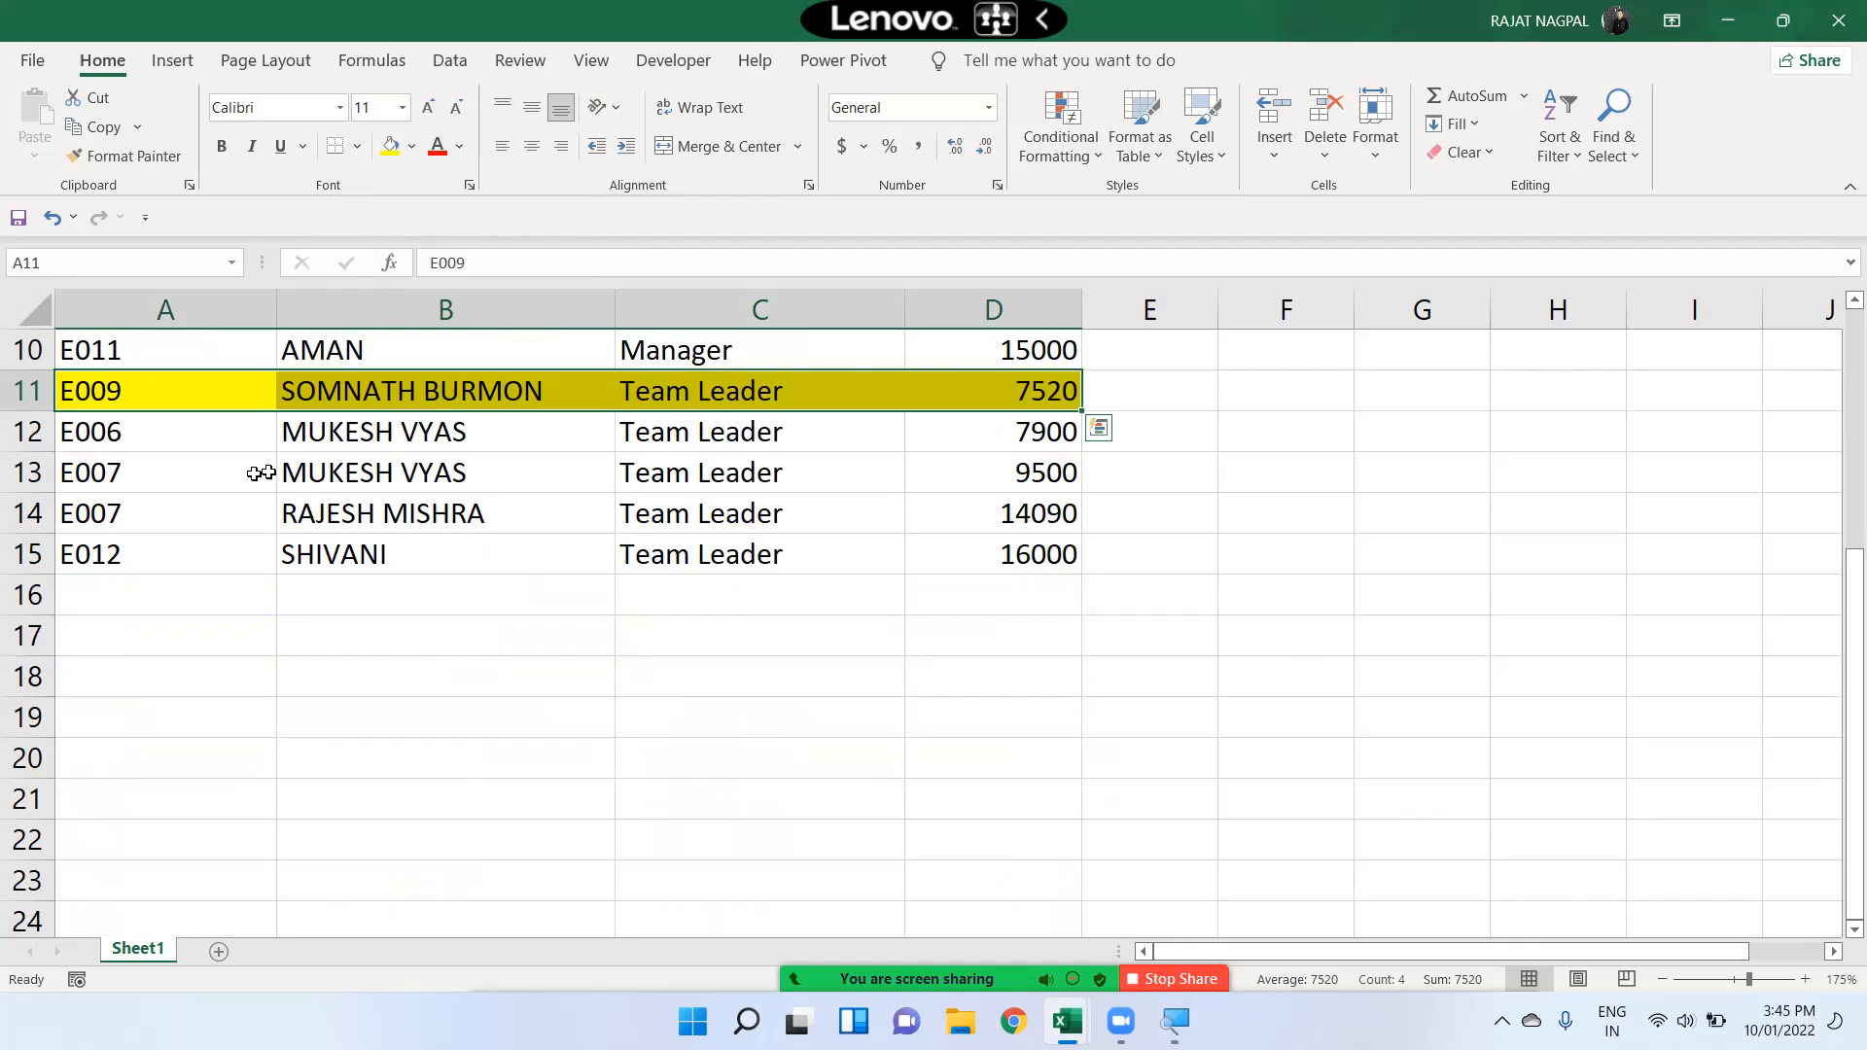
drag(116, 514, 966, 509)
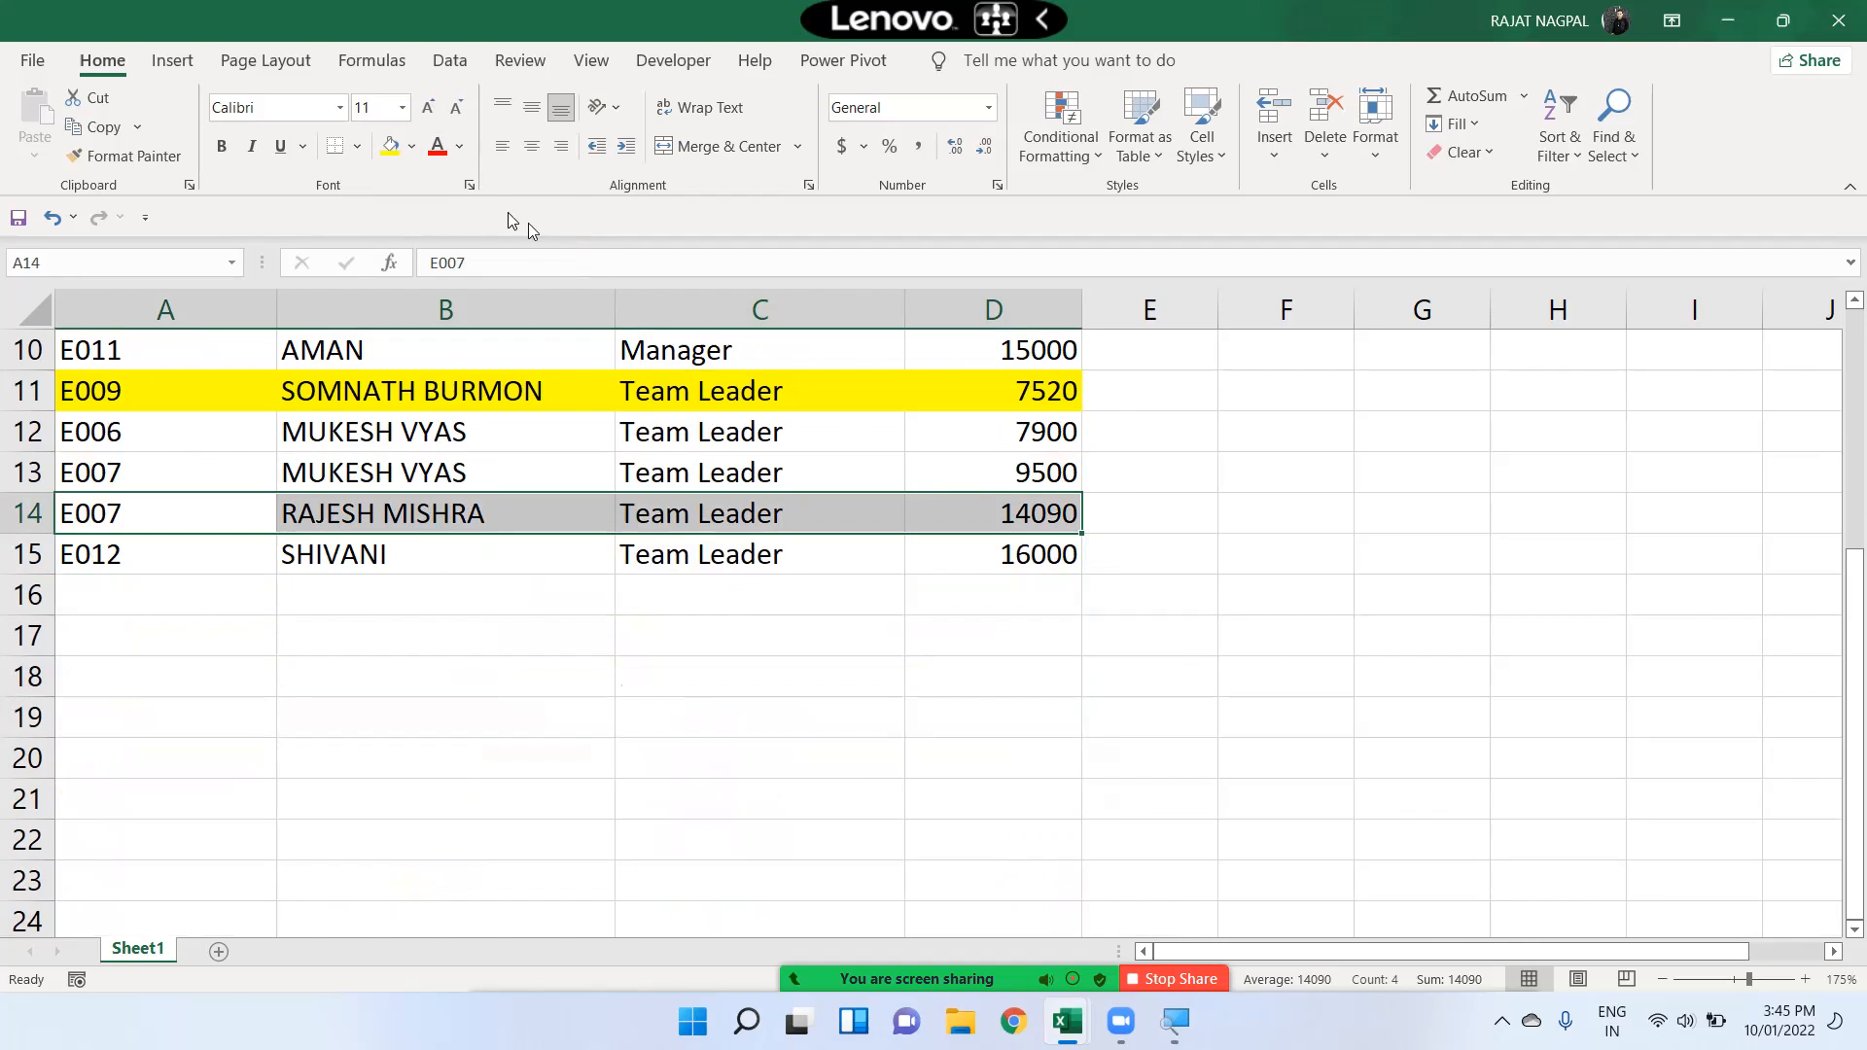
click(416, 148)
click(412, 374)
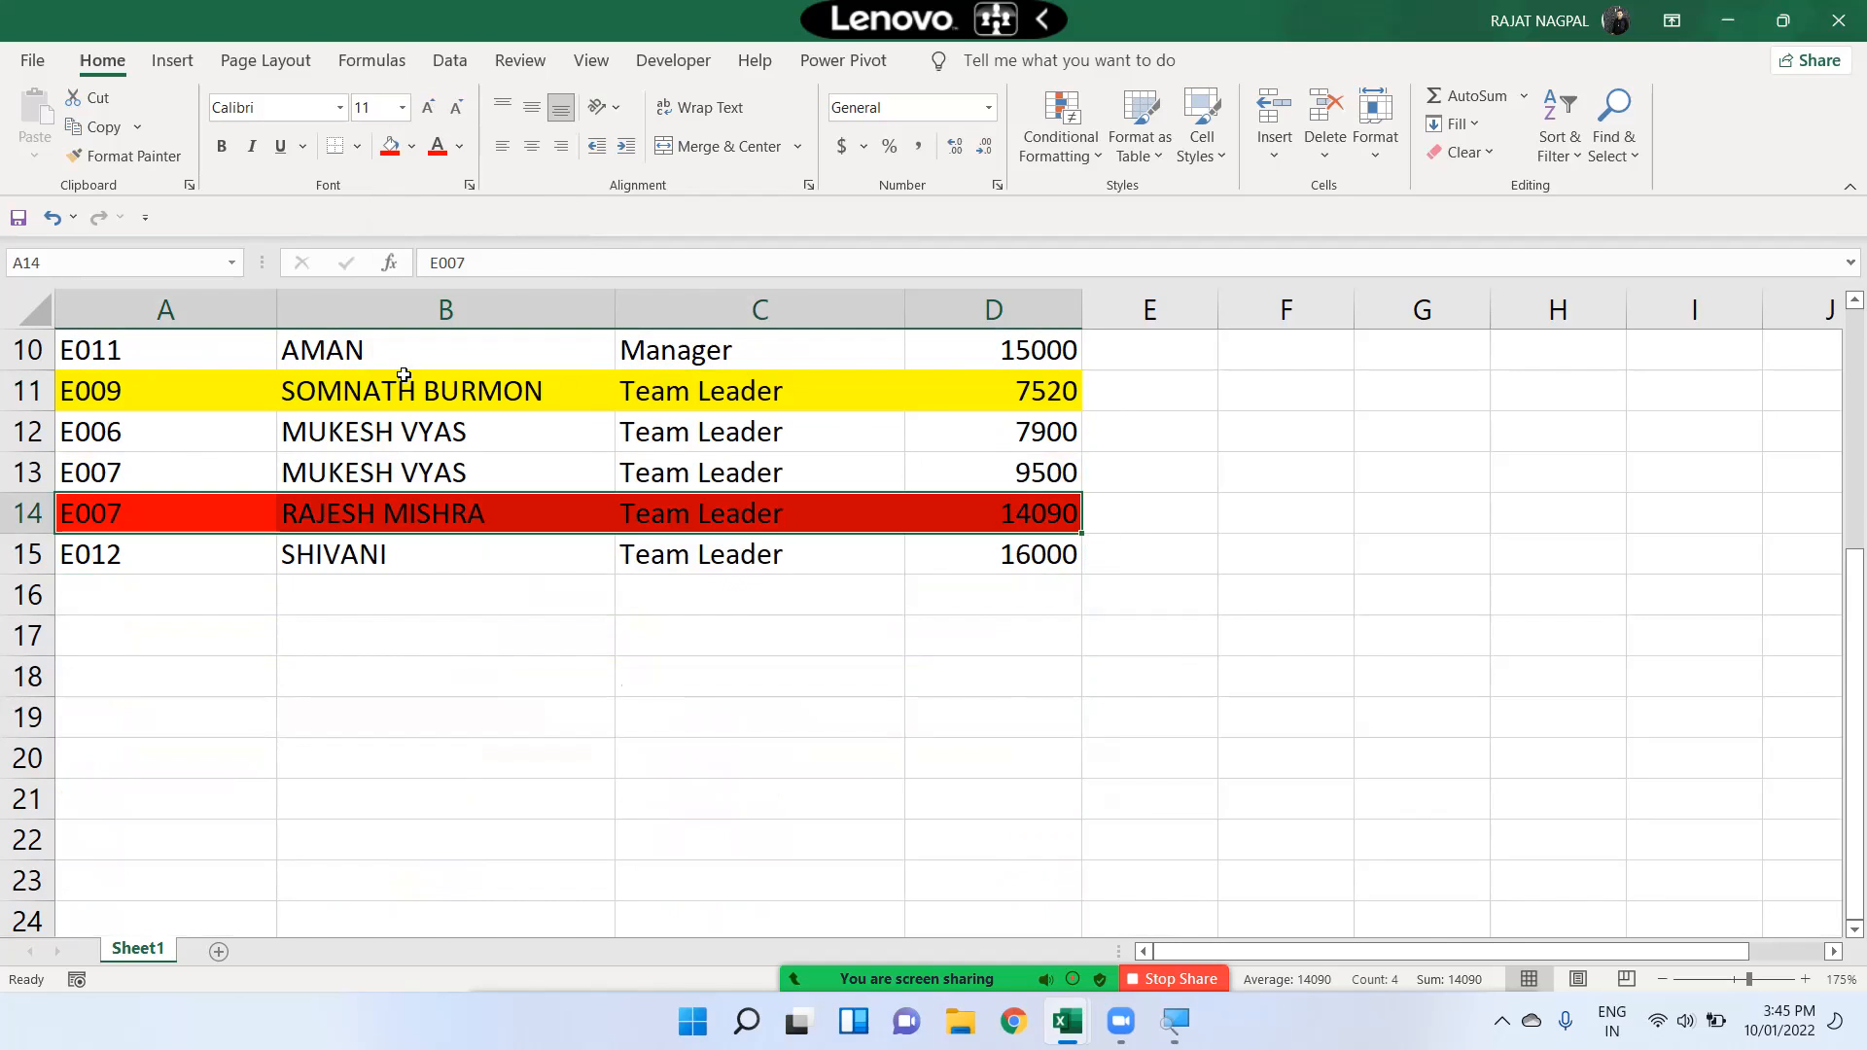
Fill the first employee record, cells A2:D2, with light green
scroll(420, 438, up, 3)
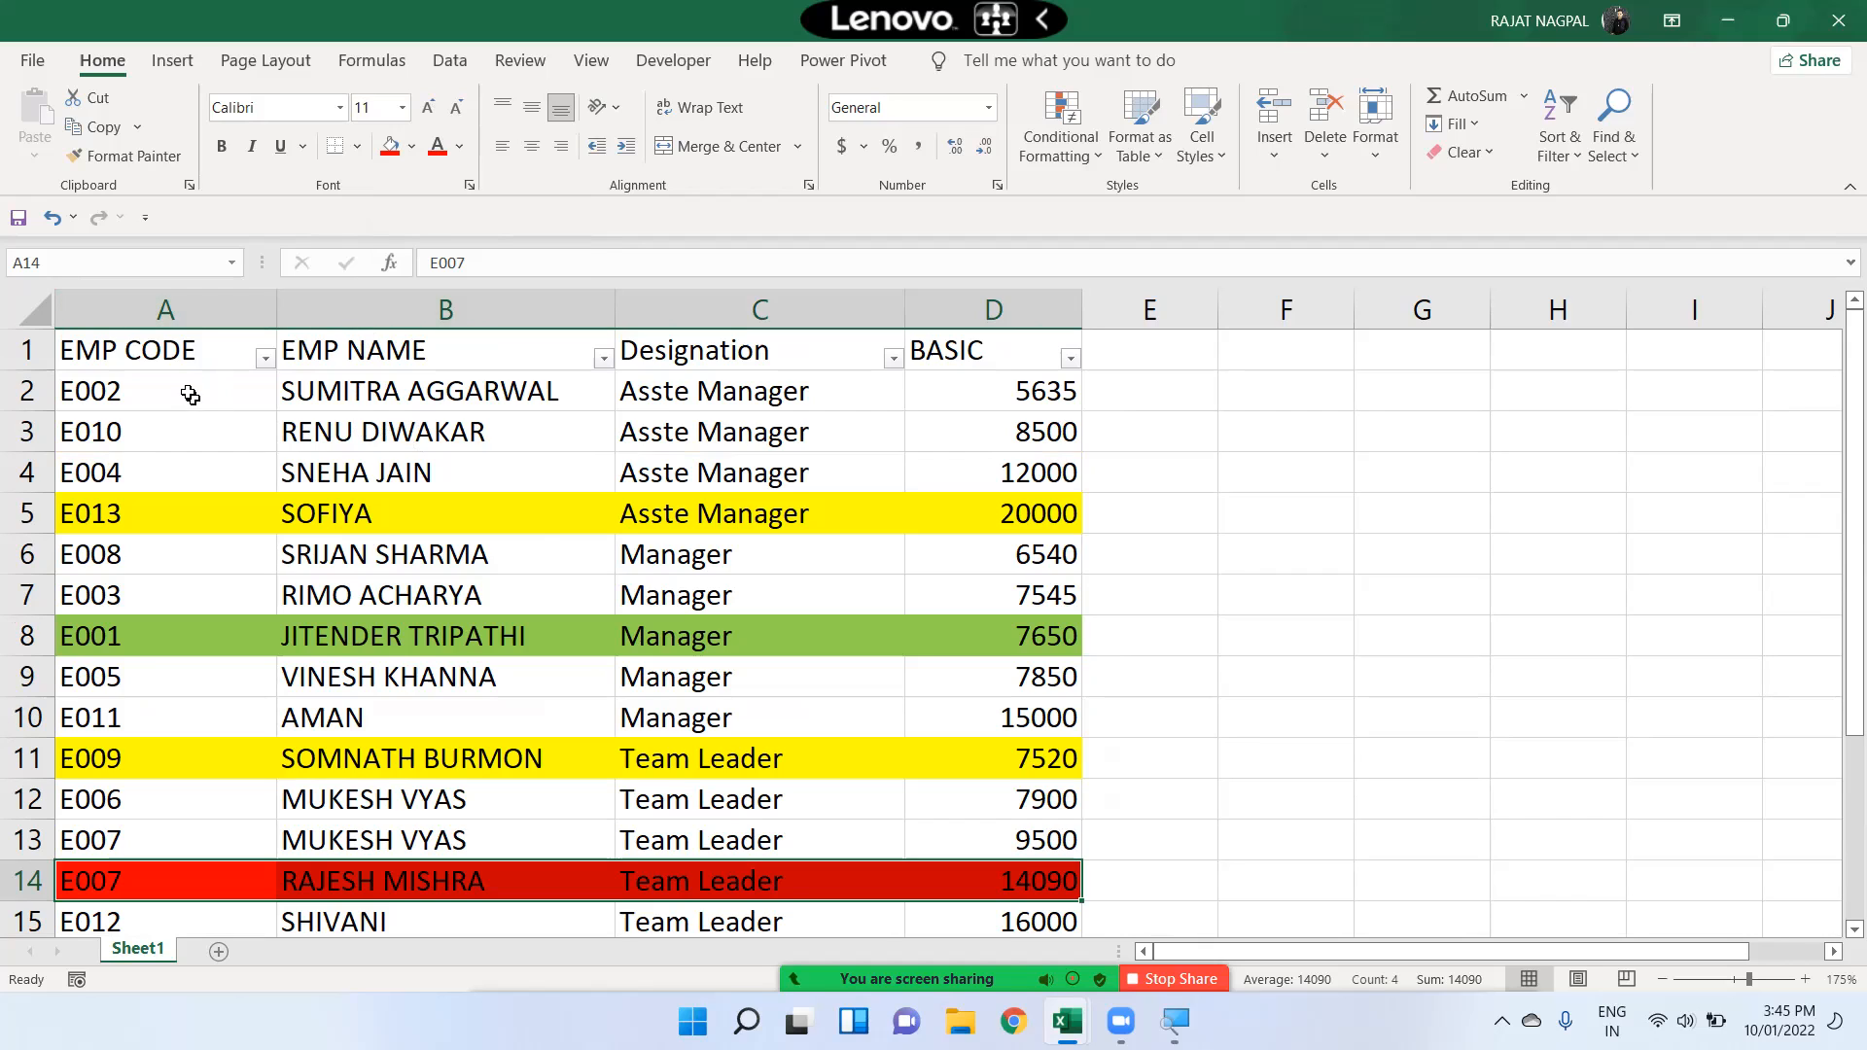
drag(188, 396, 583, 392)
drag(719, 403, 998, 403)
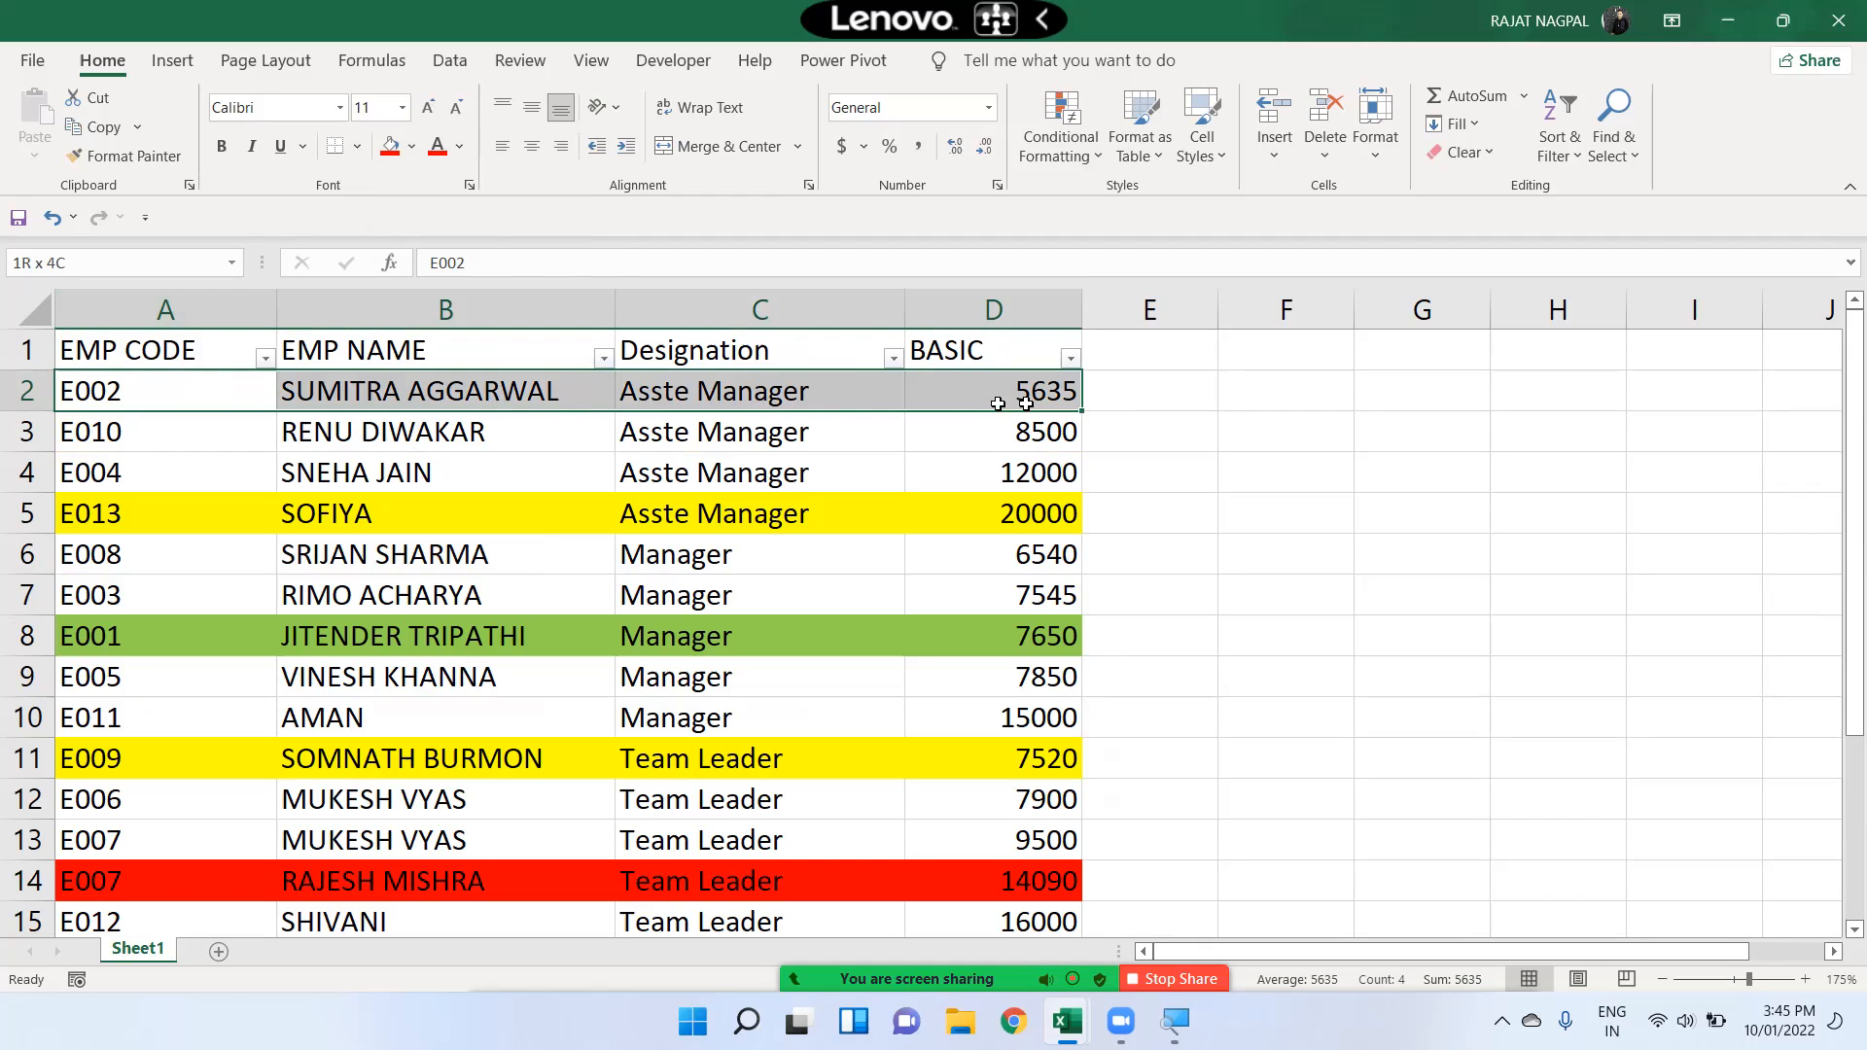
click(412, 146)
click(470, 374)
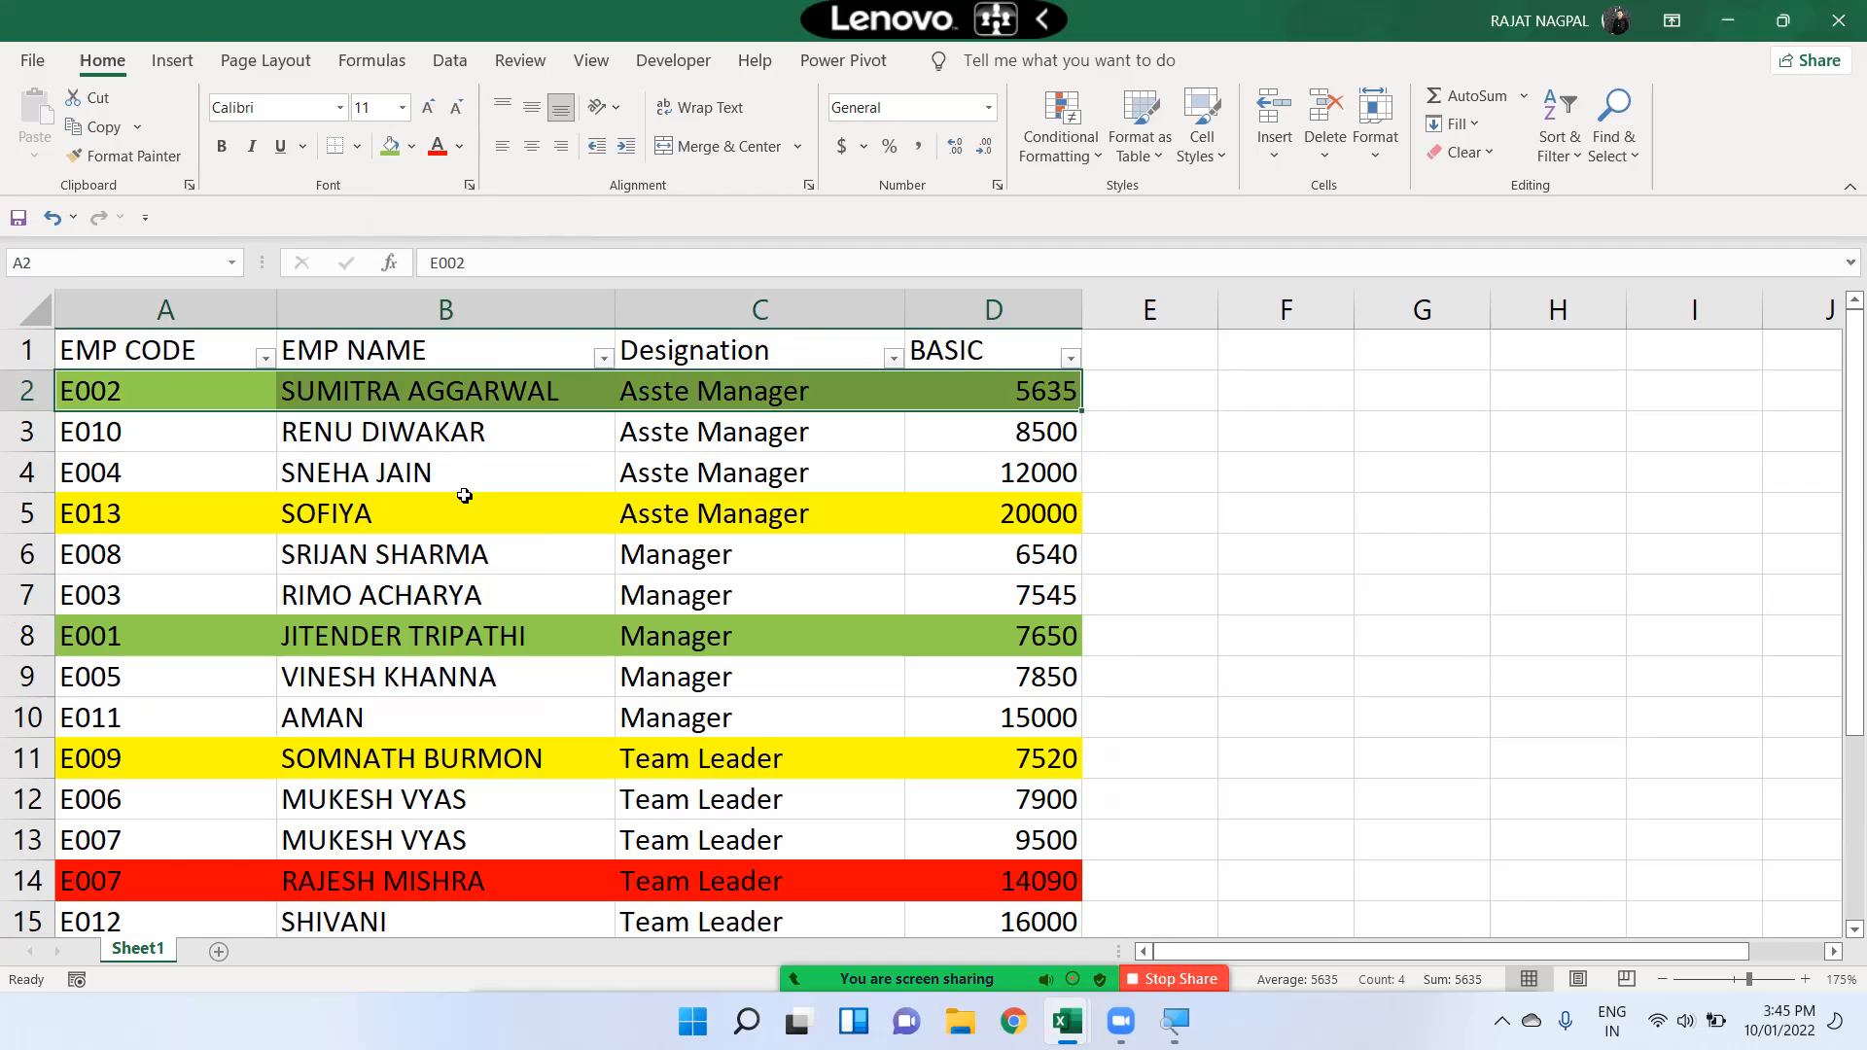
Fill the Team Leader record in cells A13:D13 with yellow
click(476, 570)
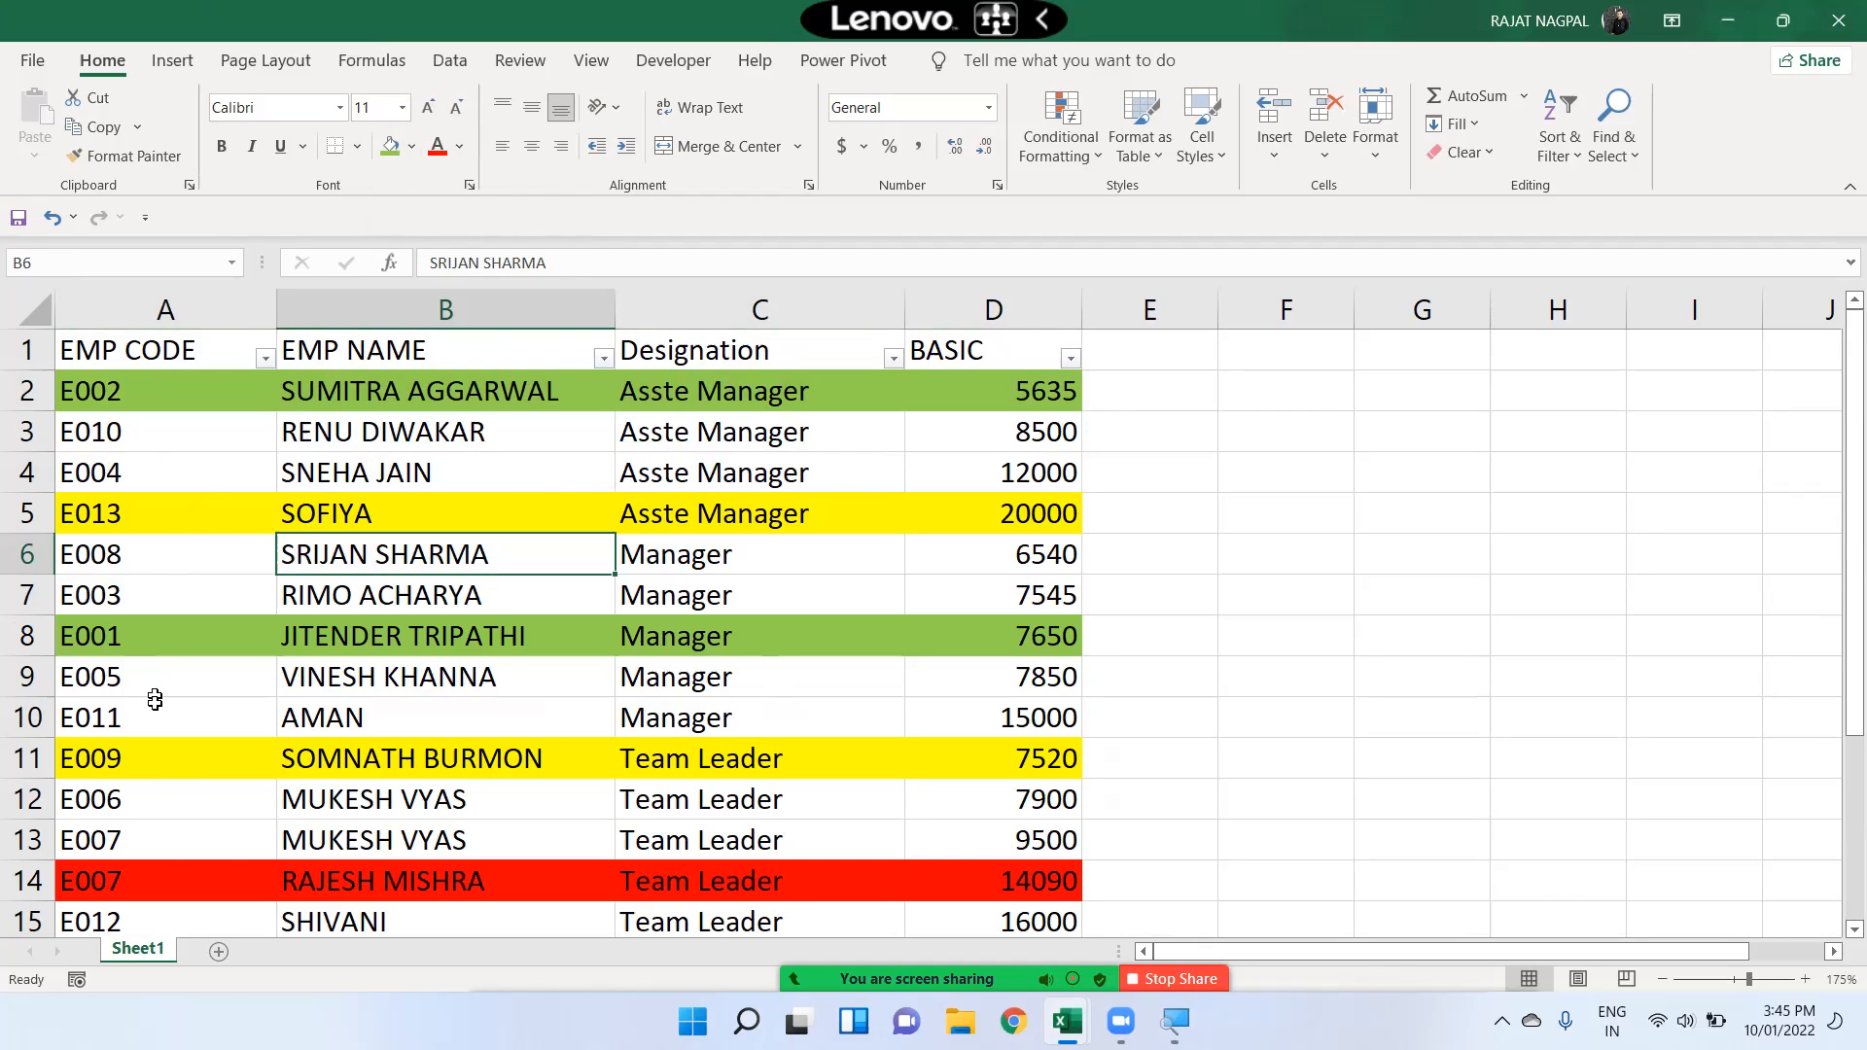
drag(129, 833, 957, 837)
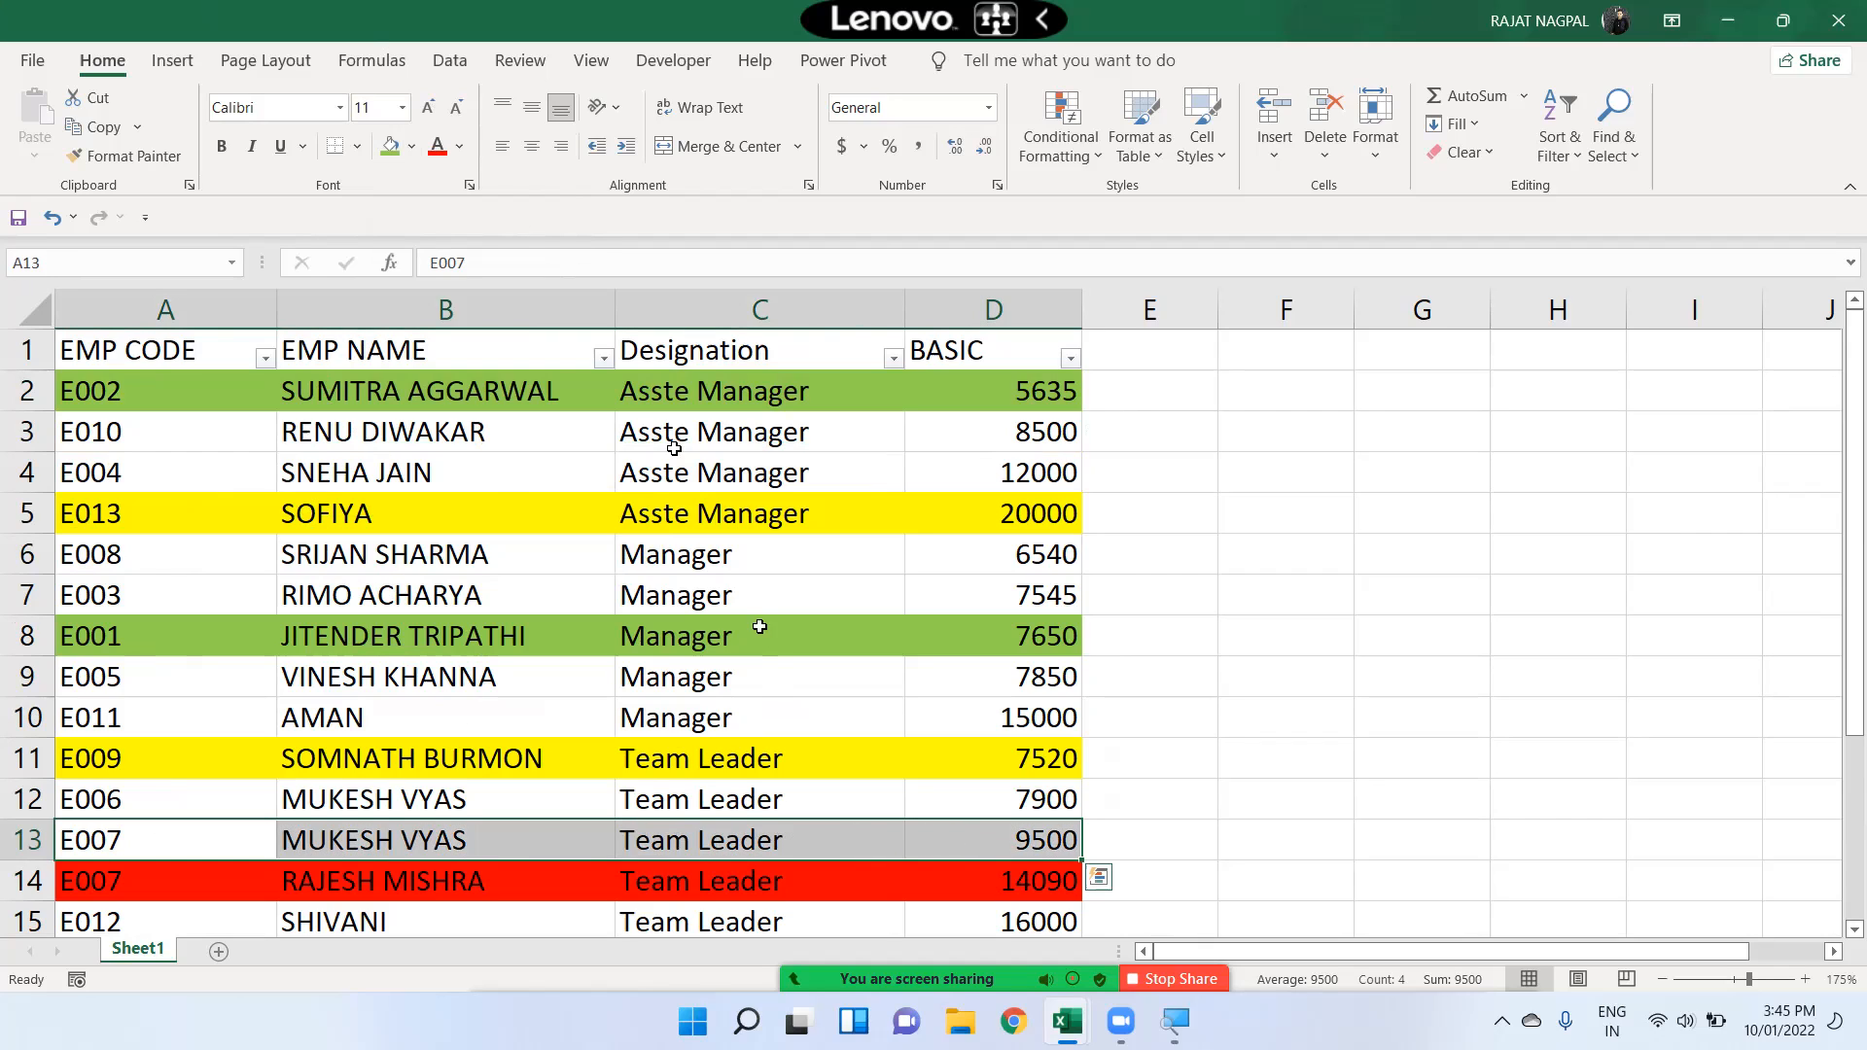
click(411, 146)
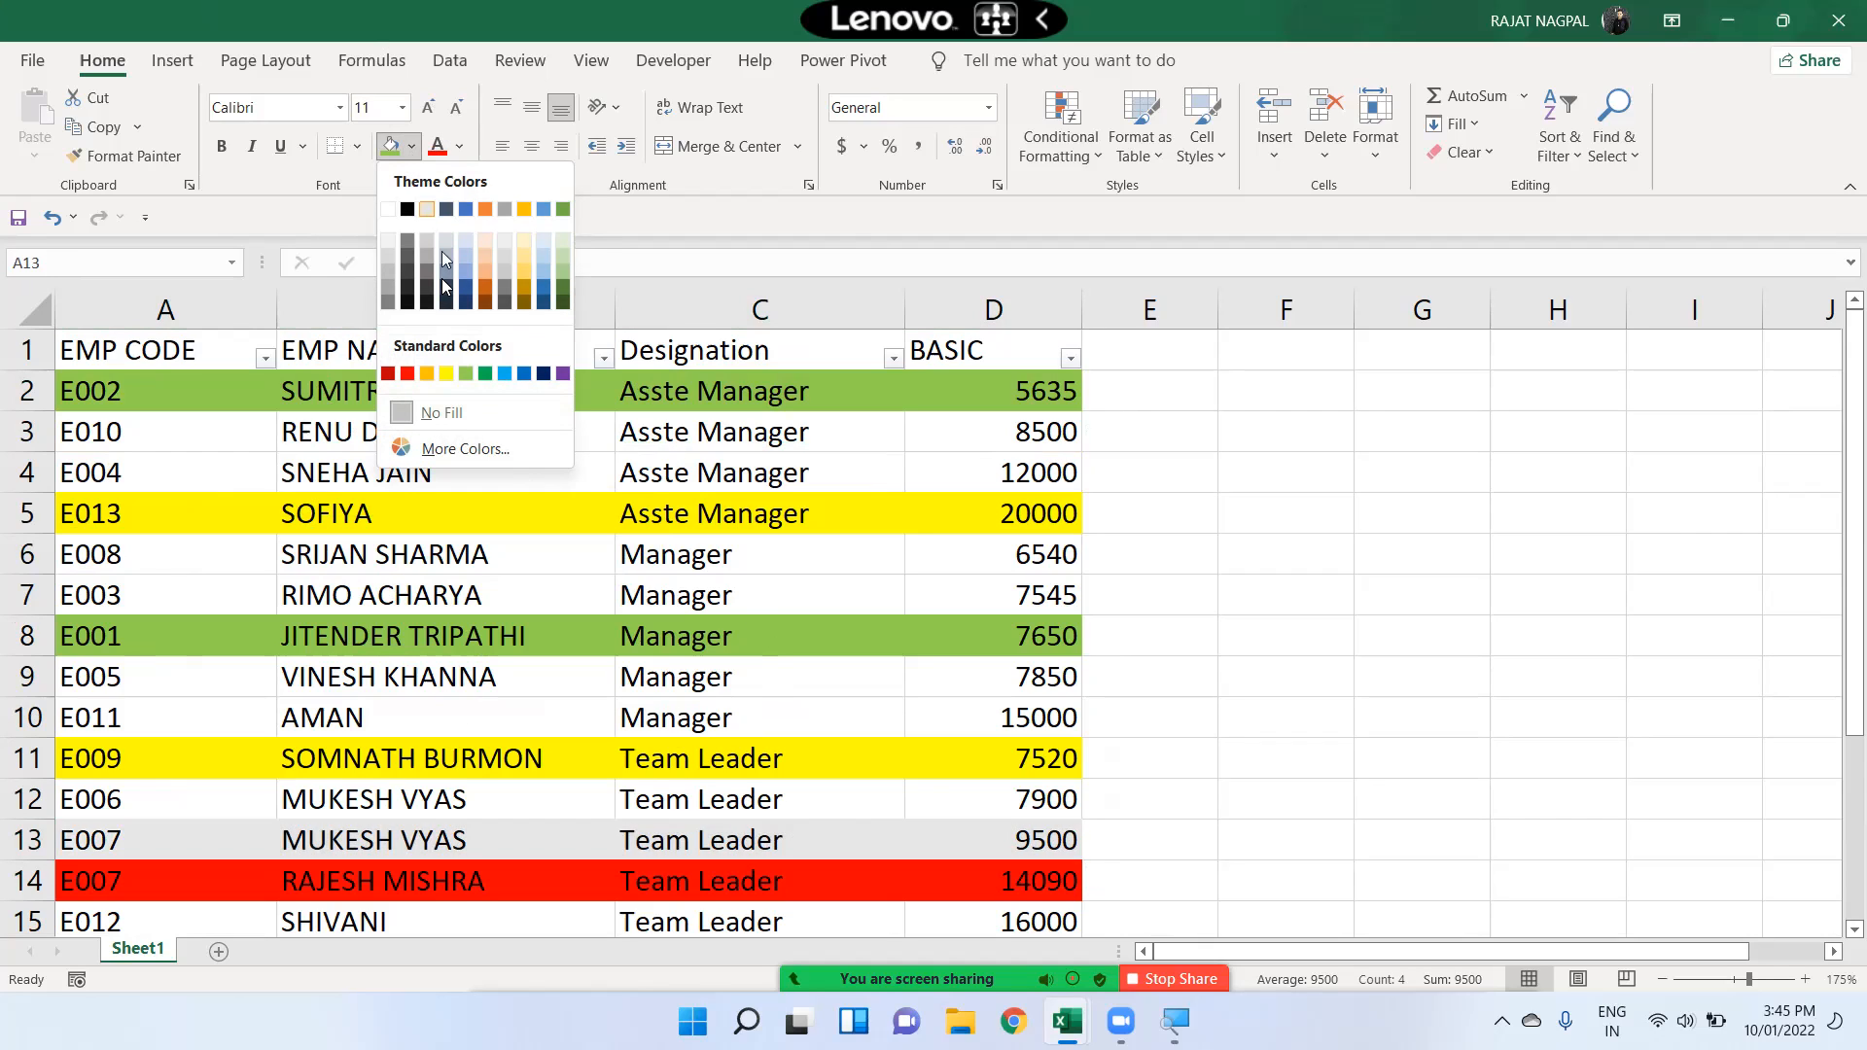
click(446, 375)
click(387, 474)
scroll(380, 506, down, 4)
scroll(389, 486, up, 4)
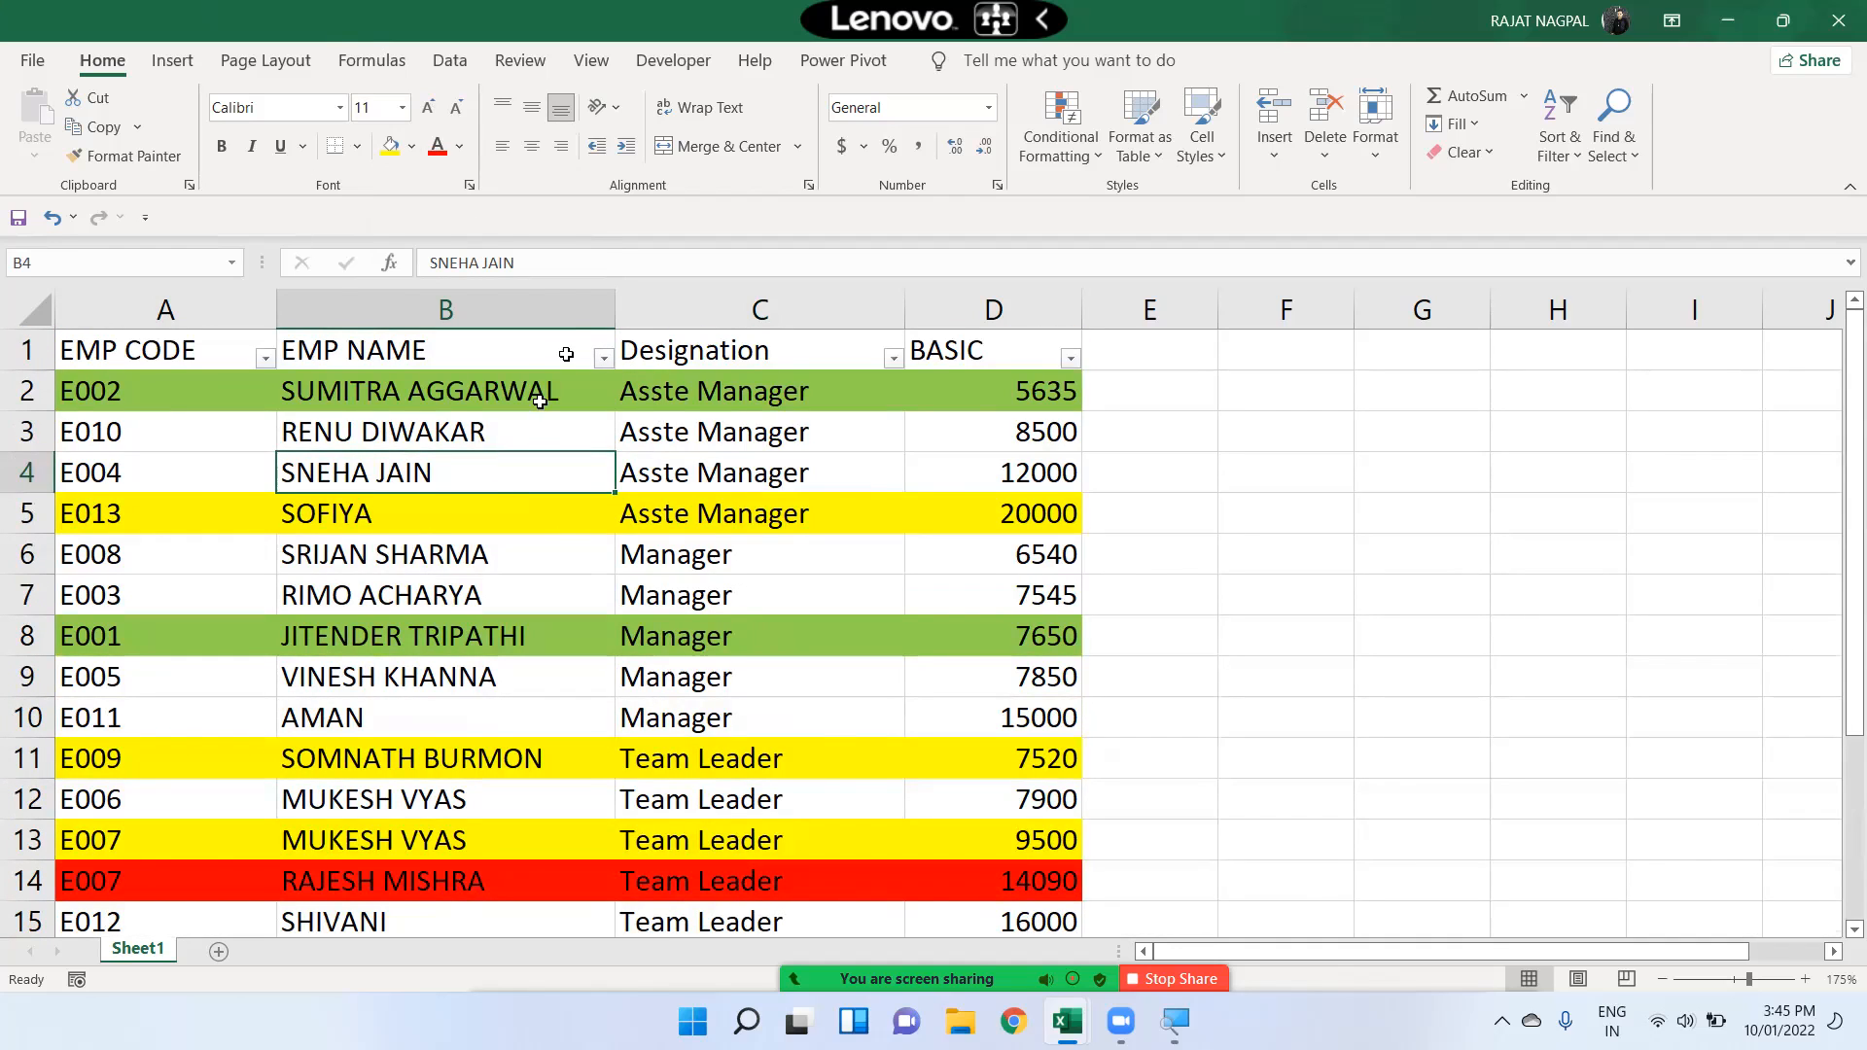
Filter the EMP CODE column by cell color to show only the yellow records
drag(176, 341, 972, 350)
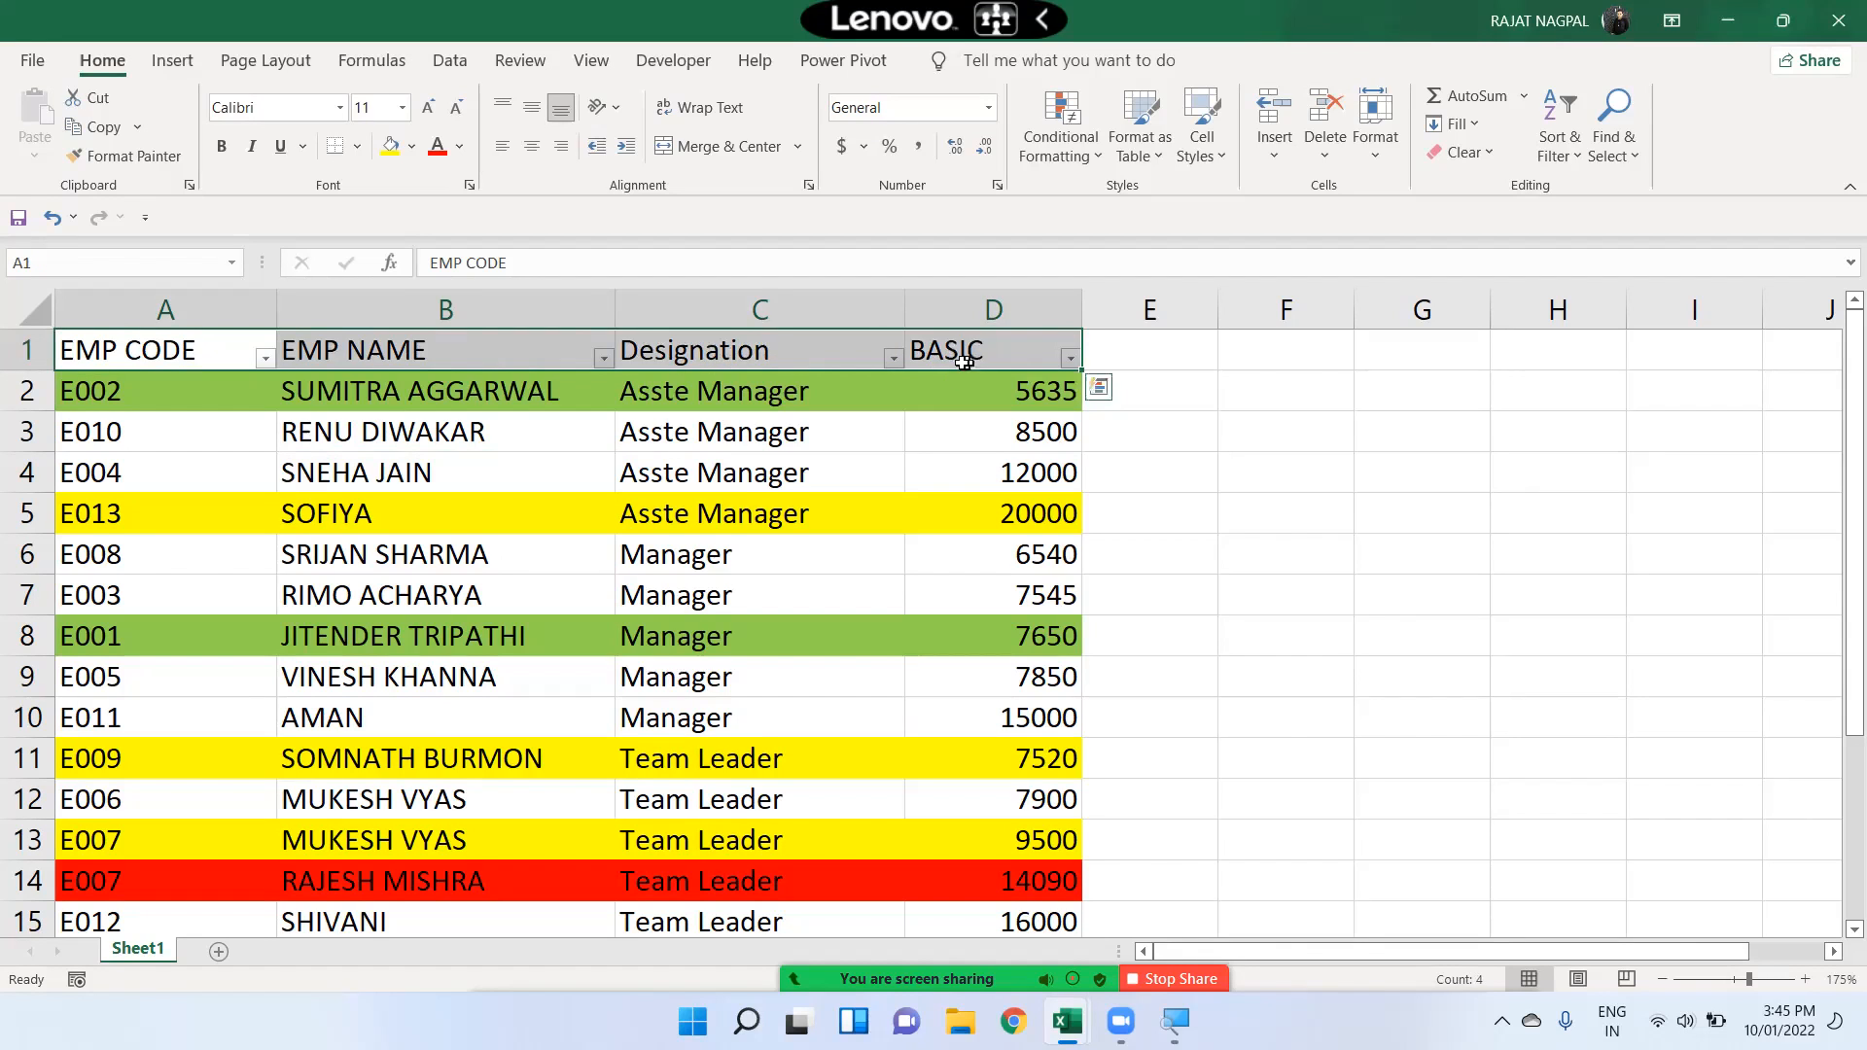
click(384, 401)
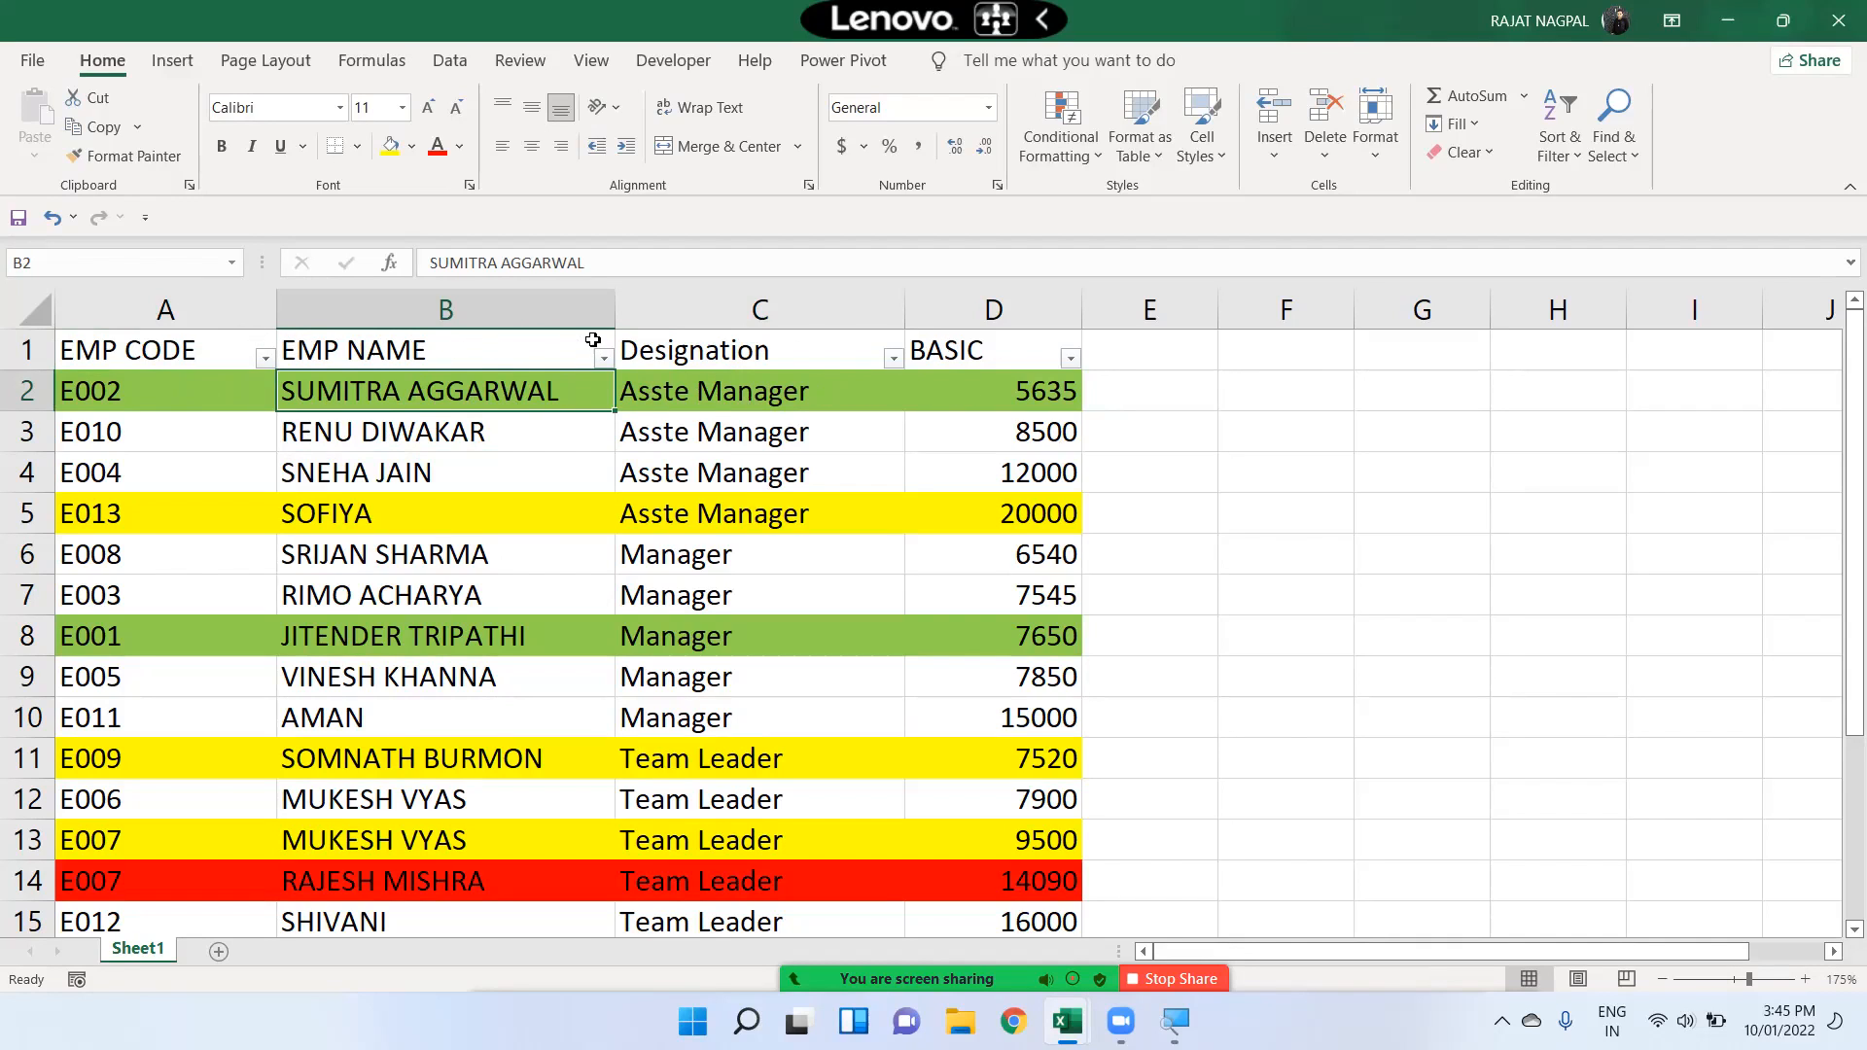
click(266, 359)
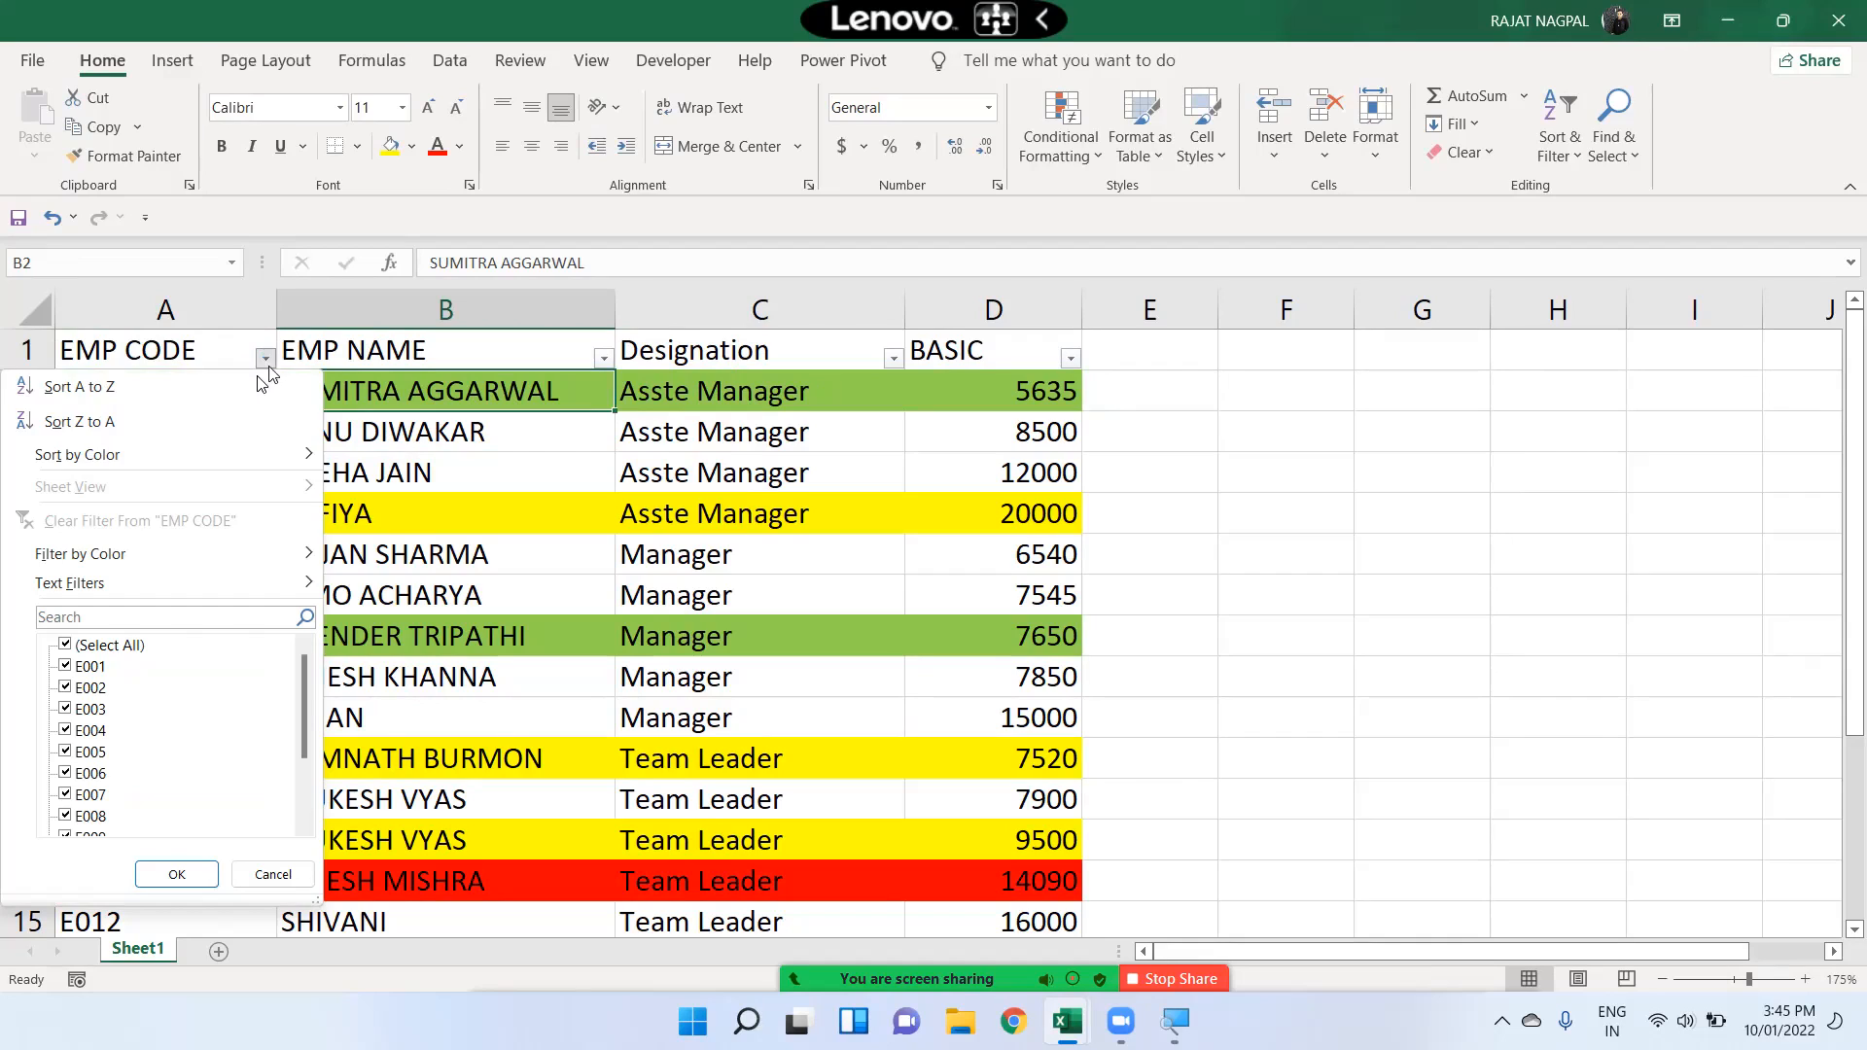
mouse_move(126, 569)
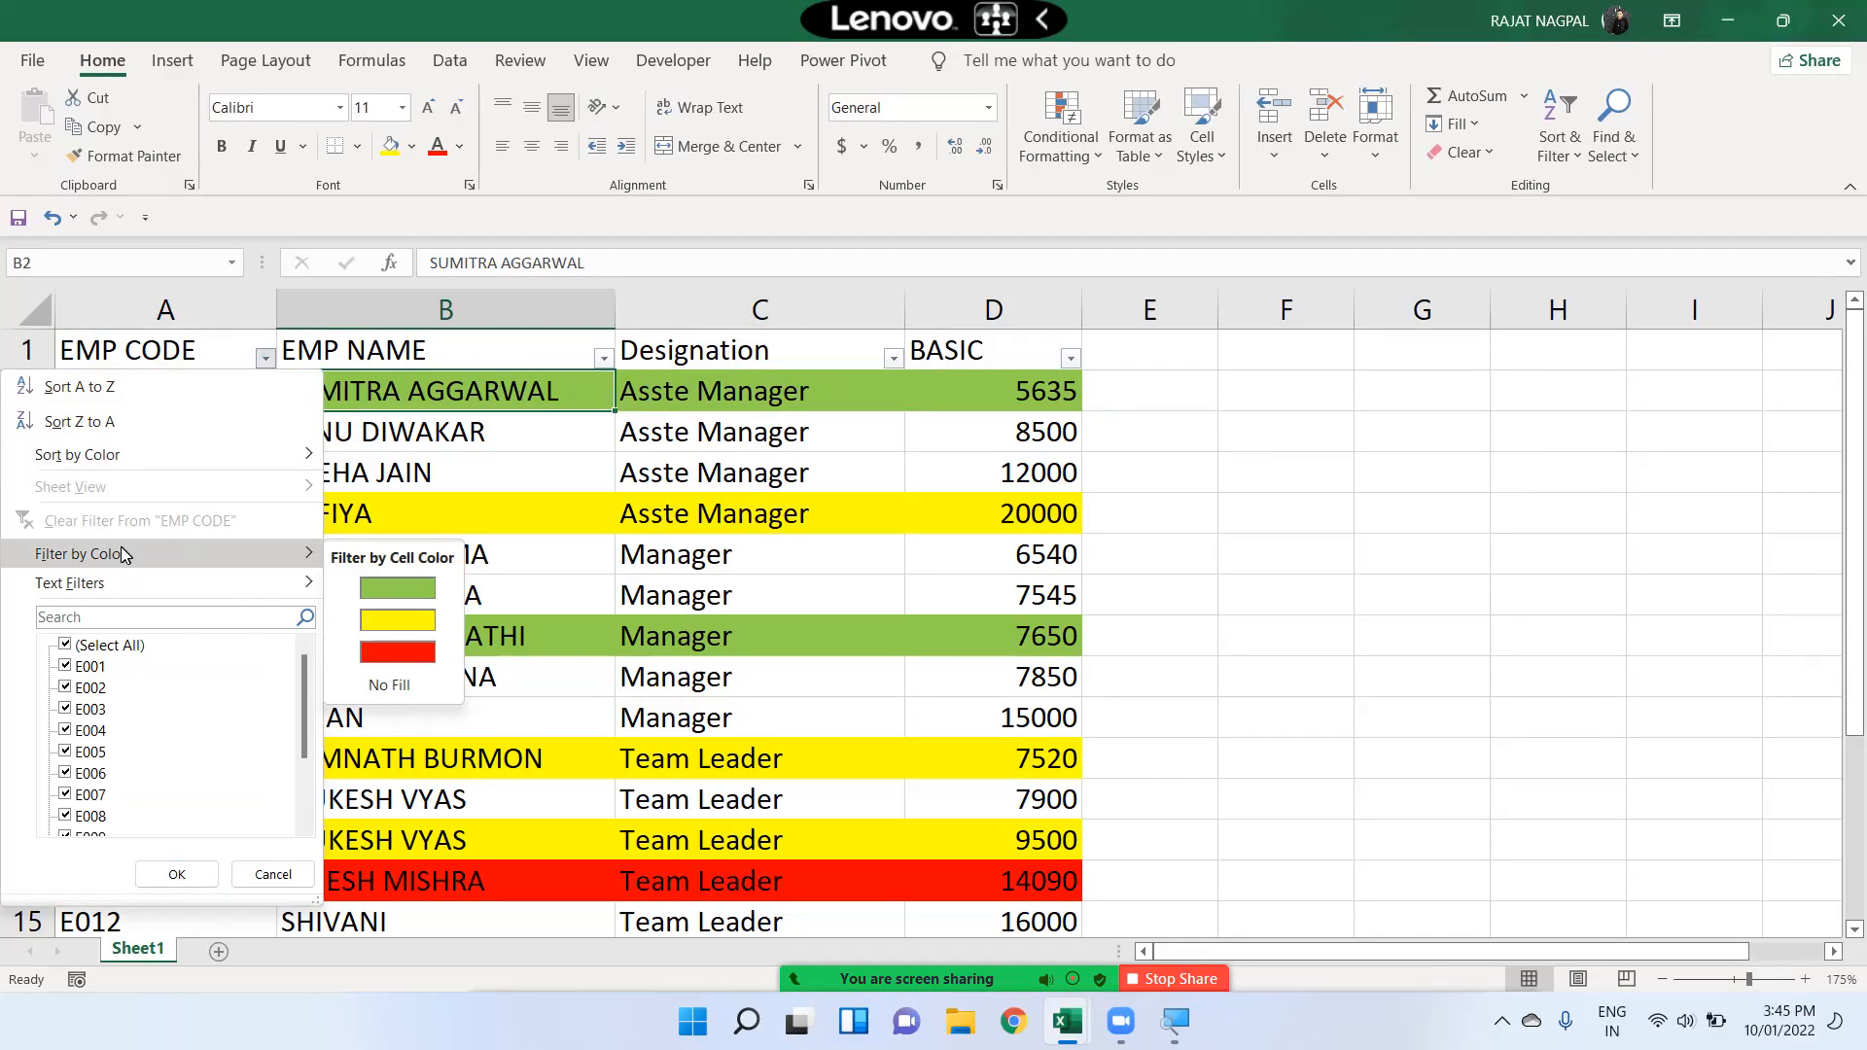
click(404, 620)
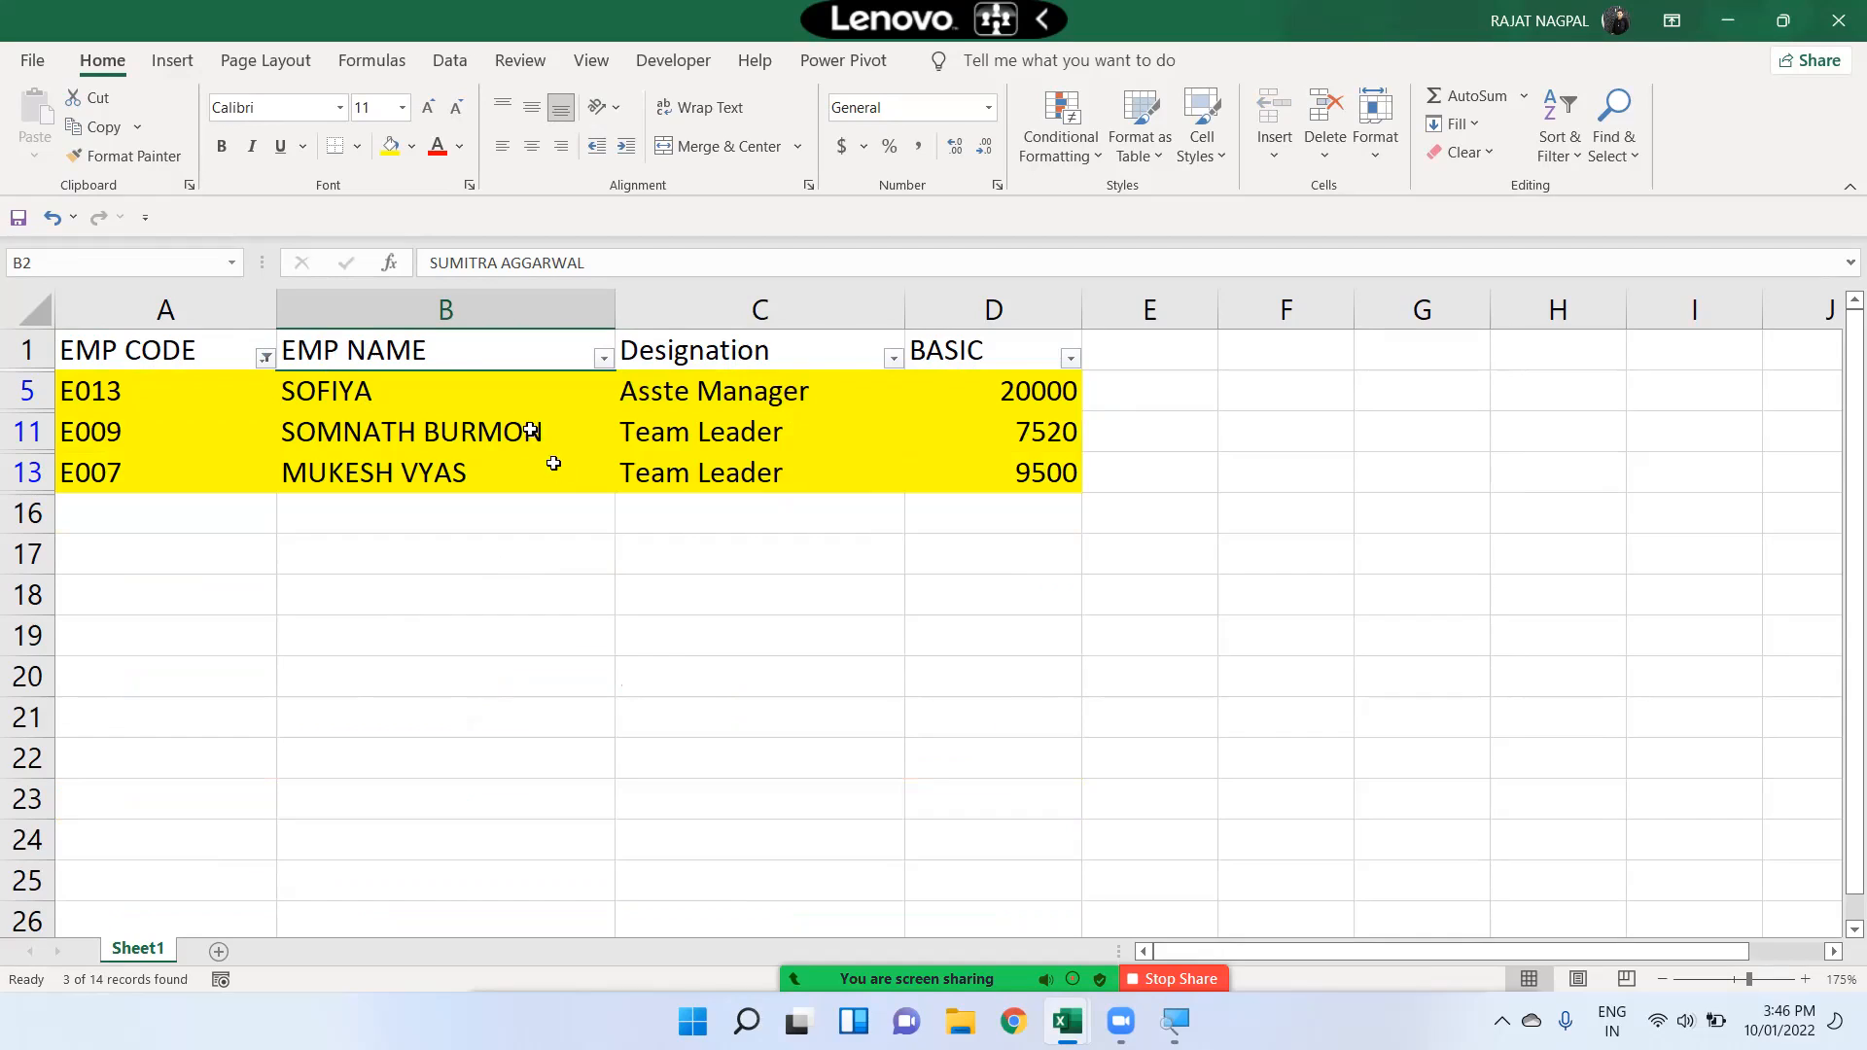
Clear the yellow color filter from the EMP CODE column
click(265, 358)
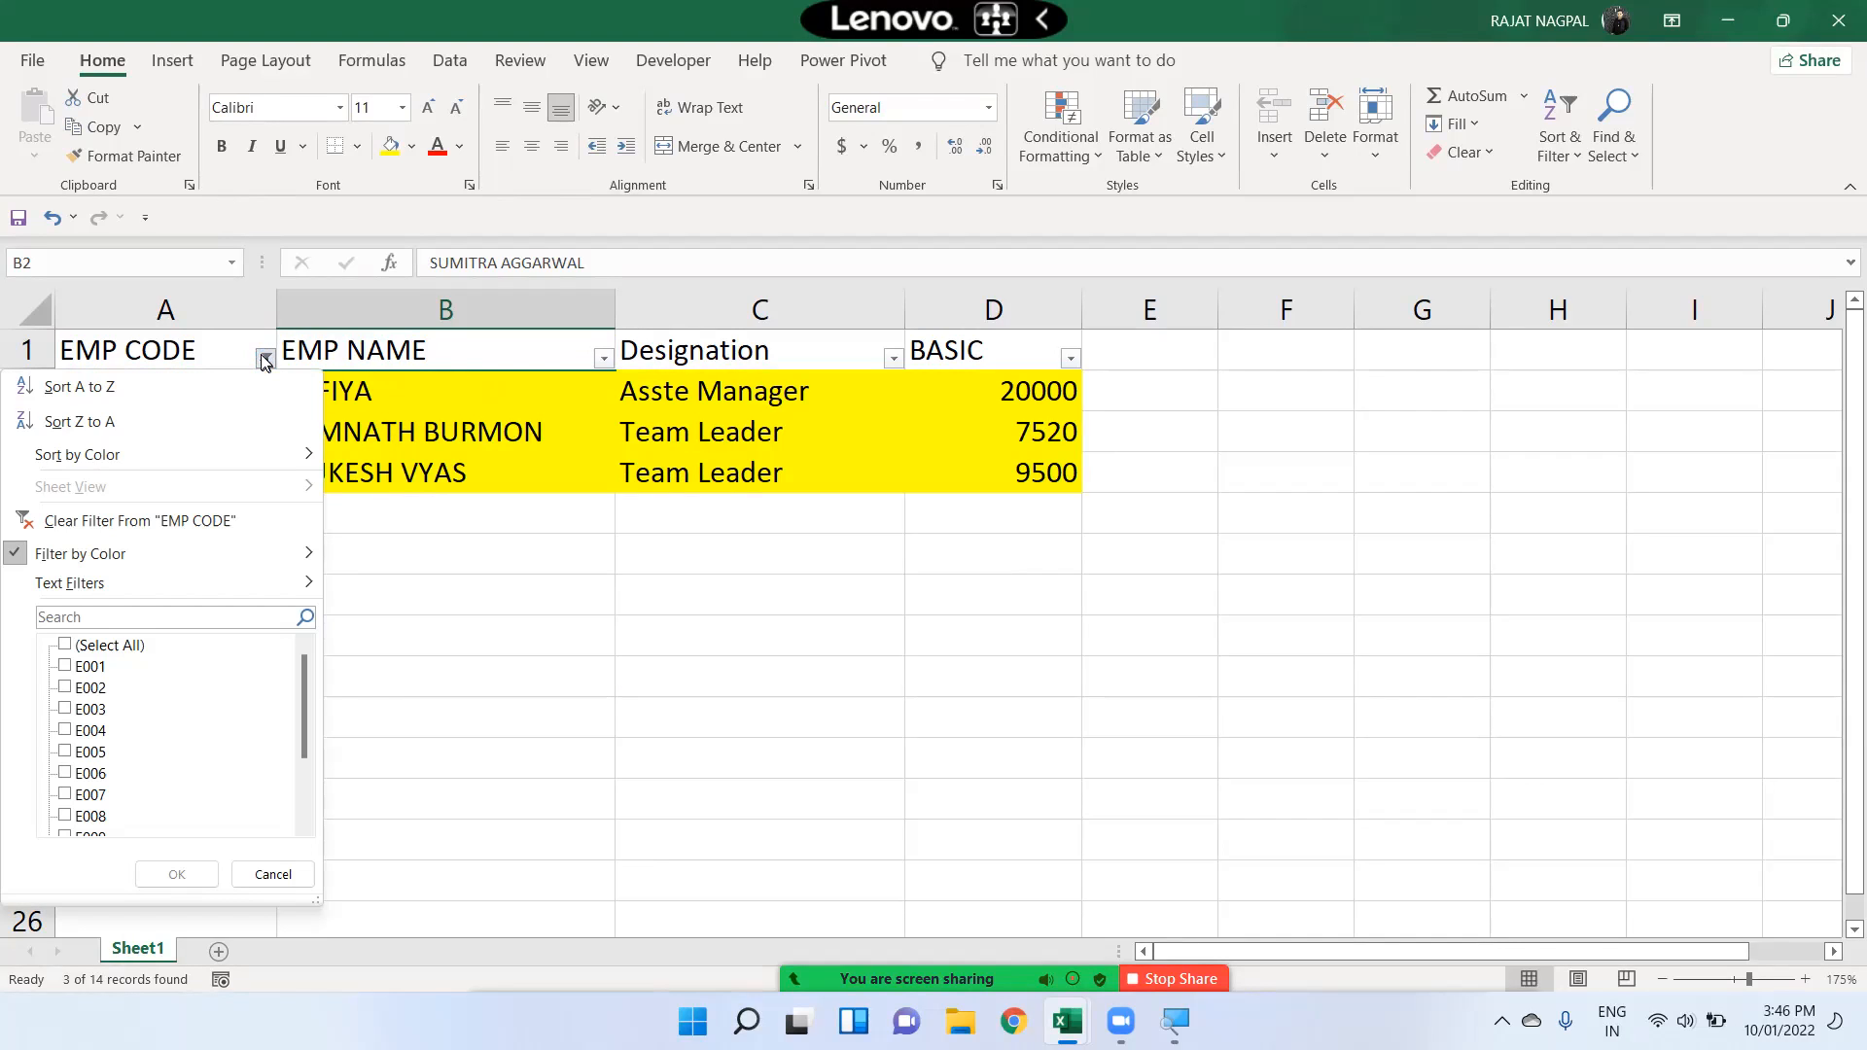
click(175, 527)
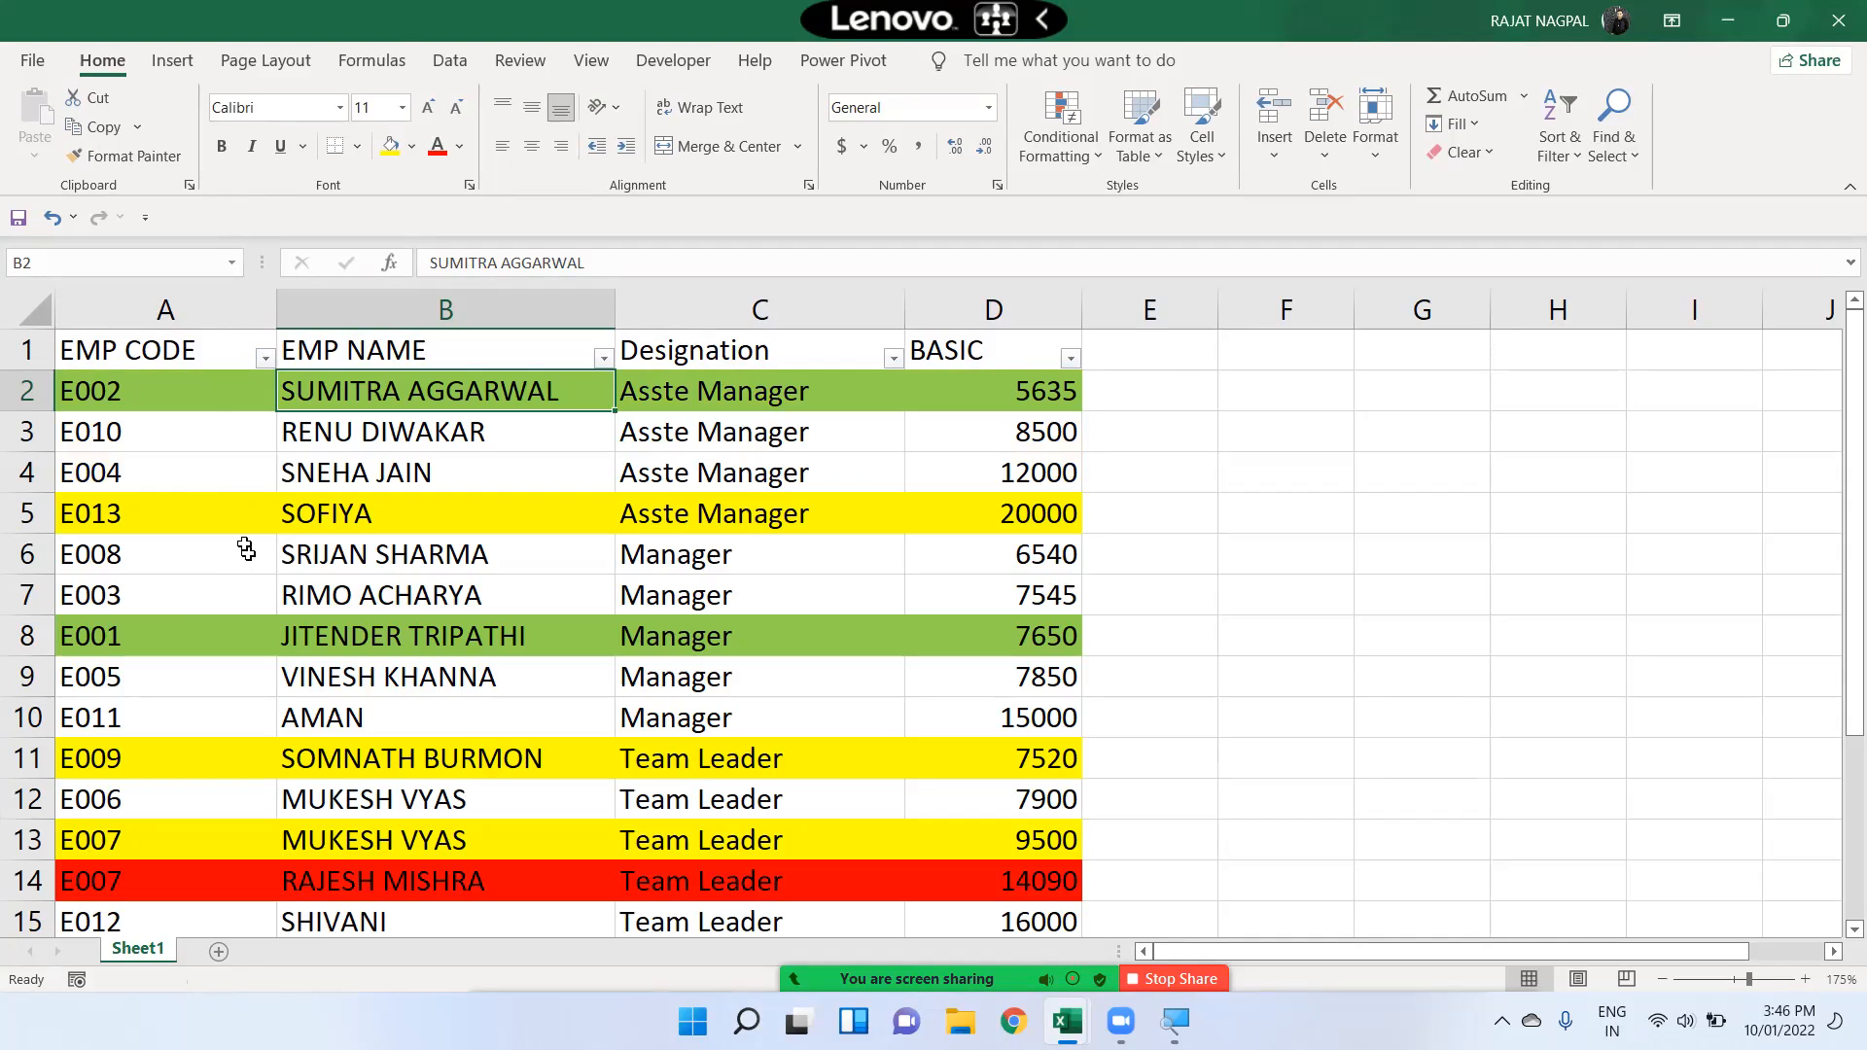
scroll(183, 616, down, 1)
scroll(225, 501, up, 1)
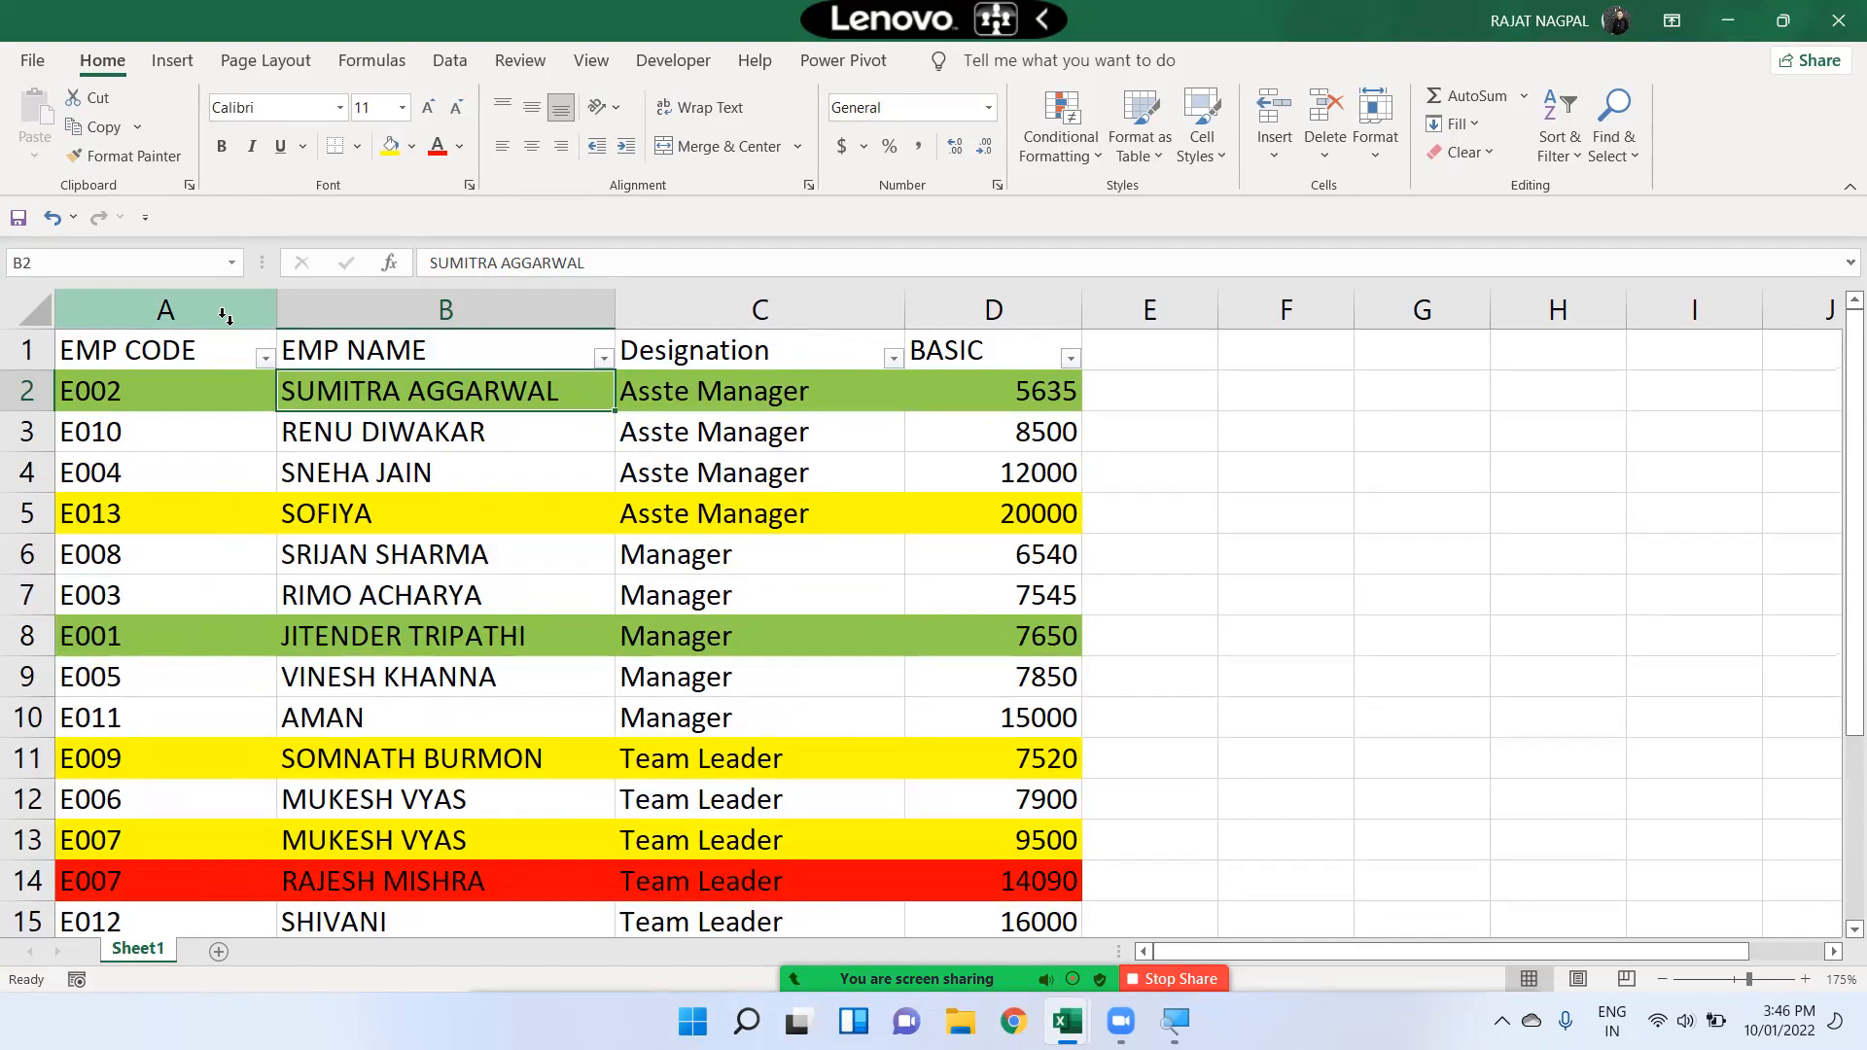
Filter the EMP CODE column by color for No Fill and look over the uncolored employee records
click(264, 358)
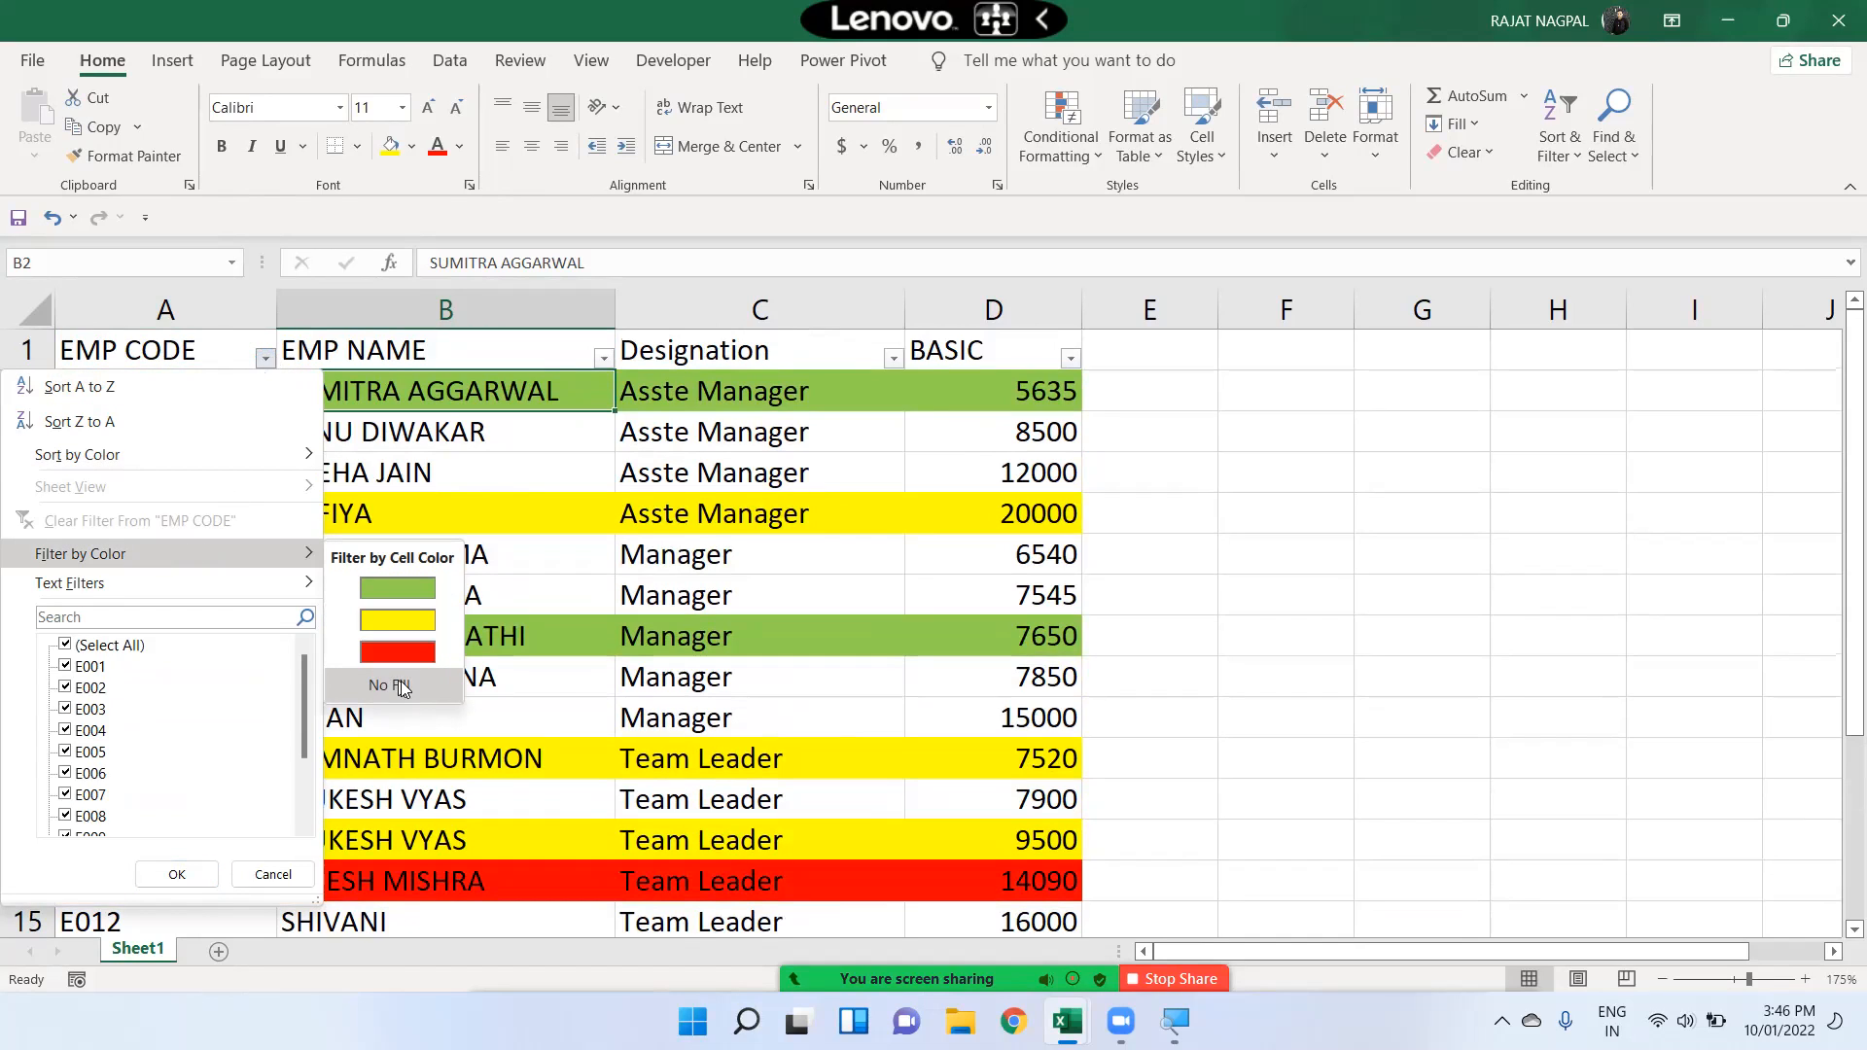
click(390, 686)
drag(388, 384, 1026, 693)
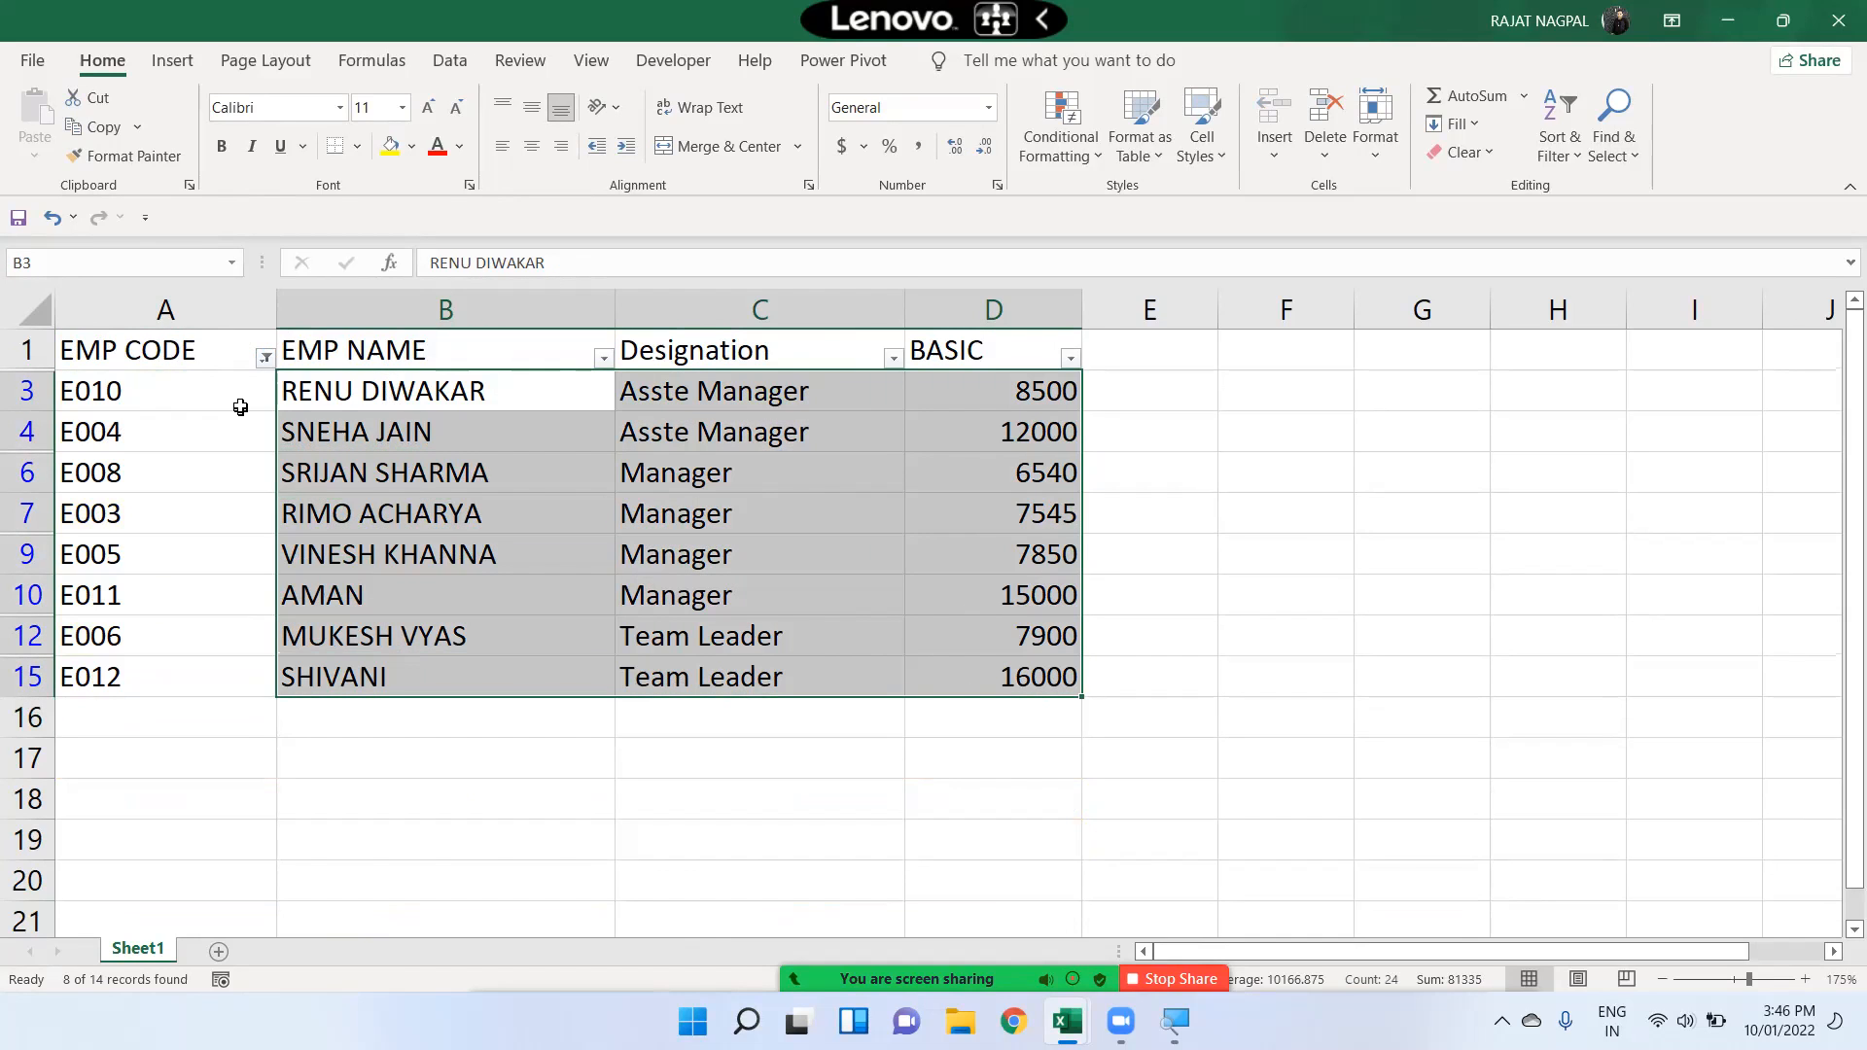
click(240, 407)
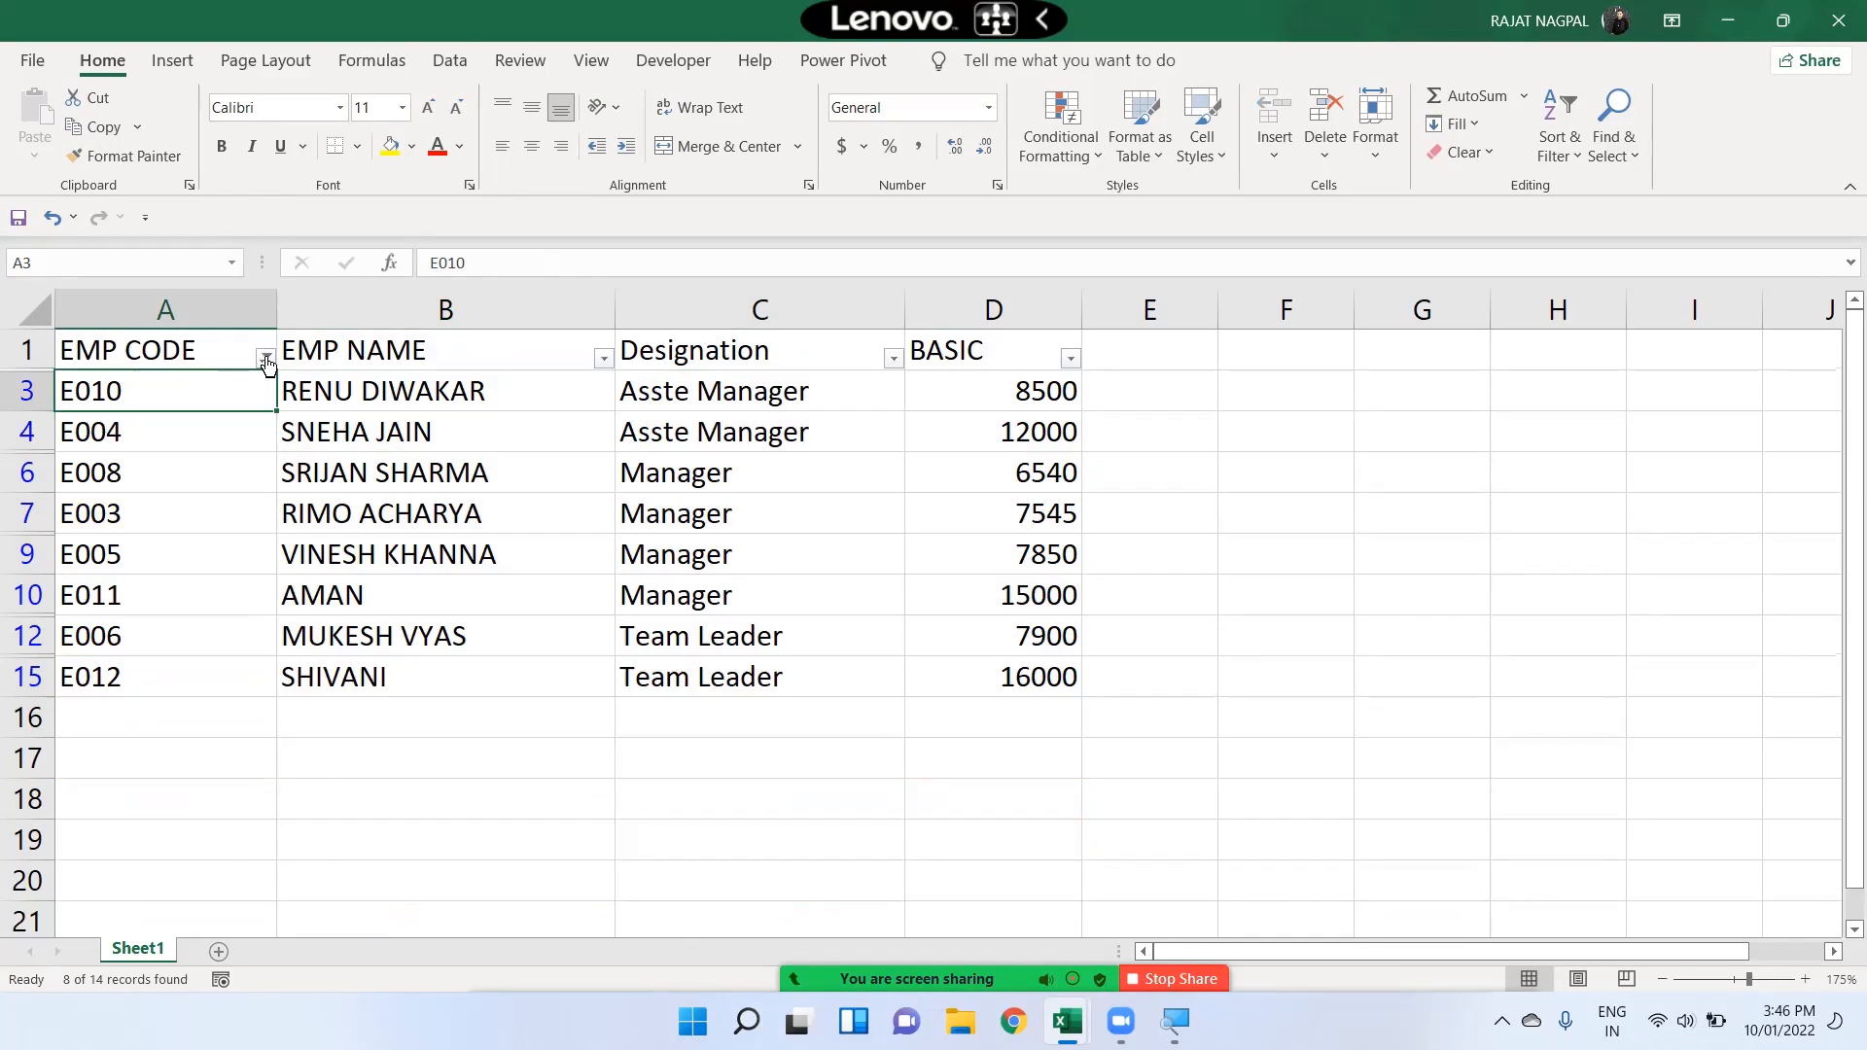
Remove the No Fill color filter from the EMP CODE column to show all records again
click(265, 359)
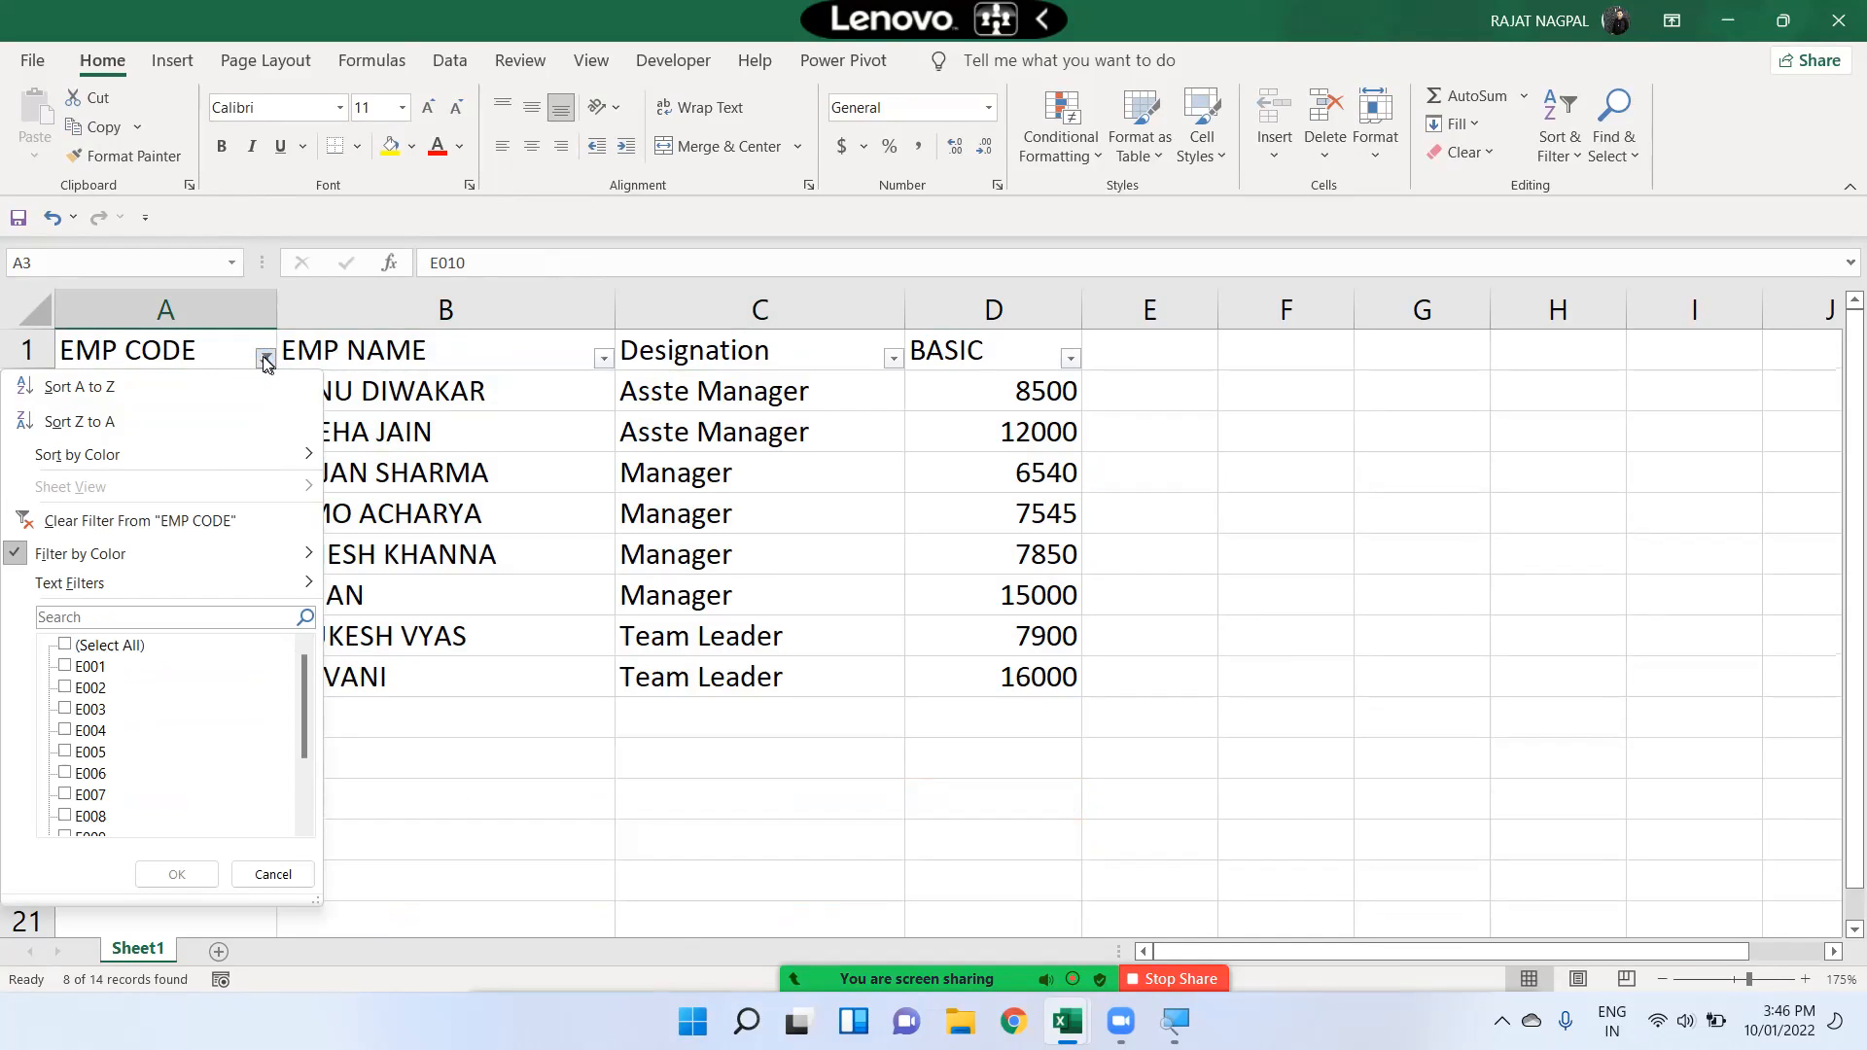
click(115, 522)
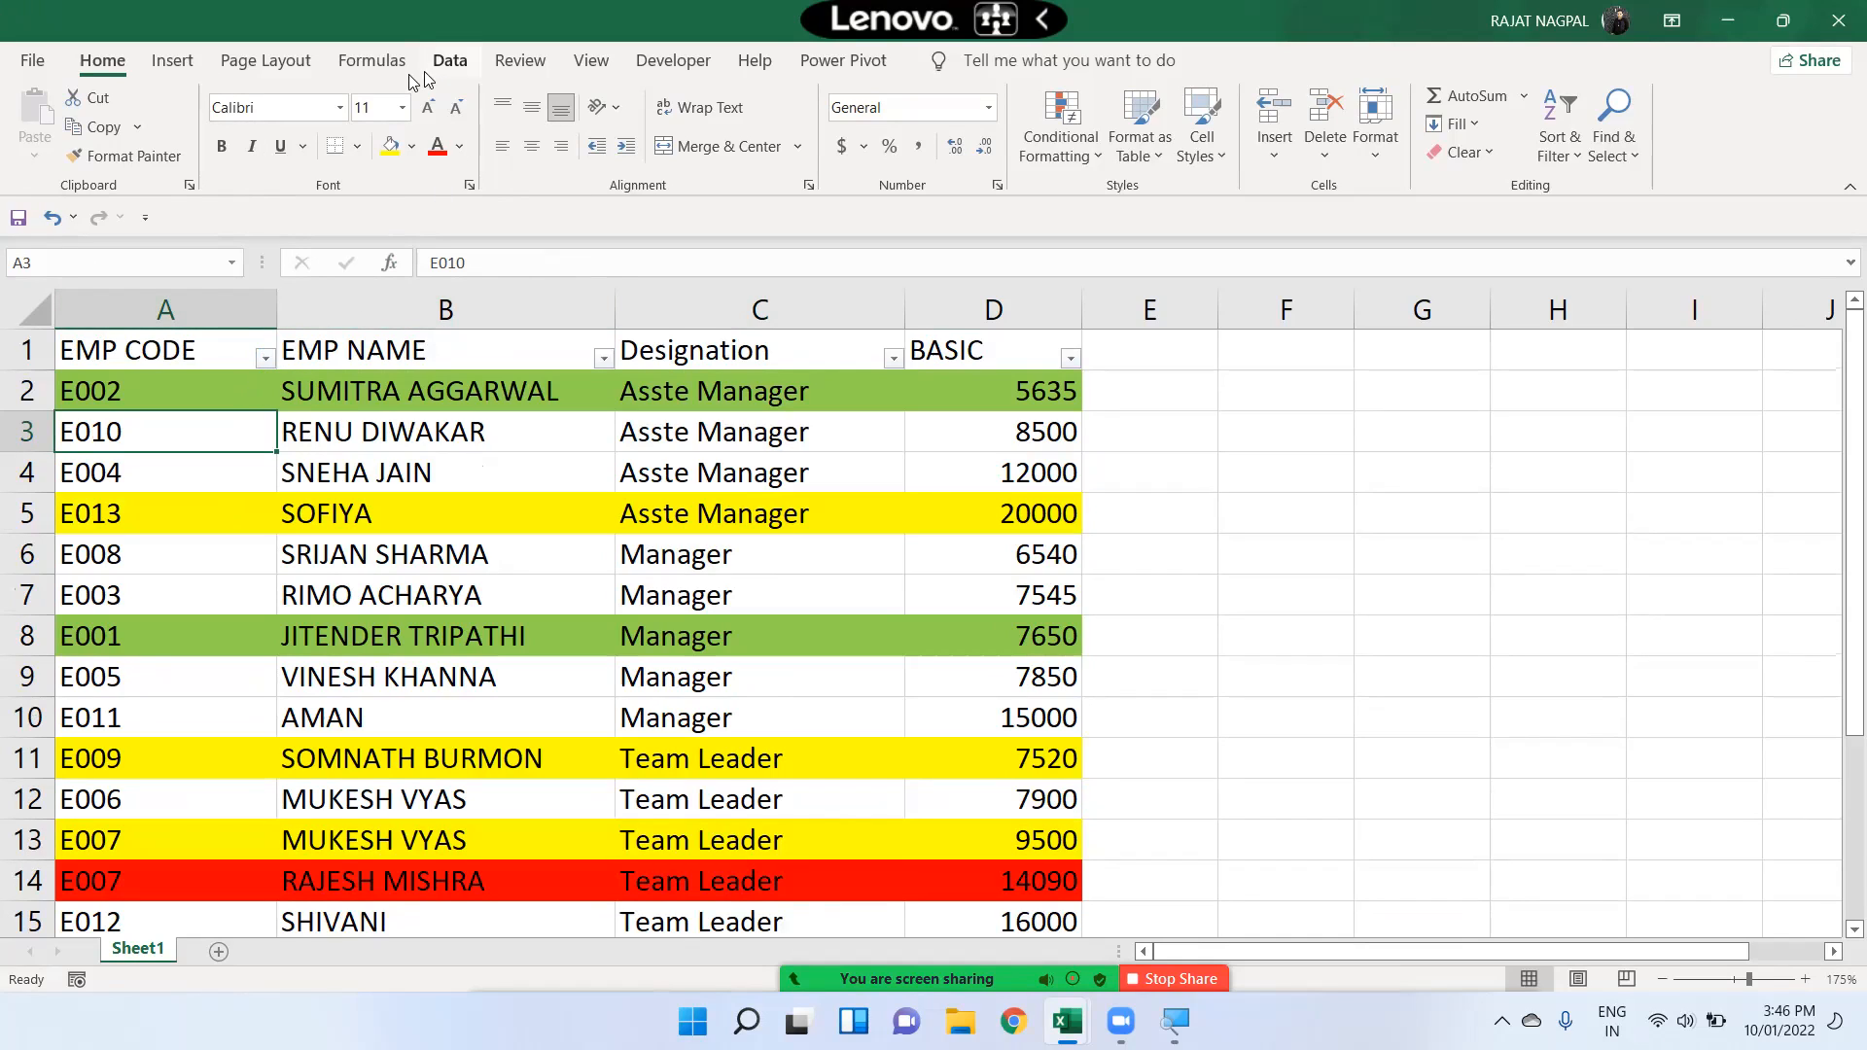
click(375, 432)
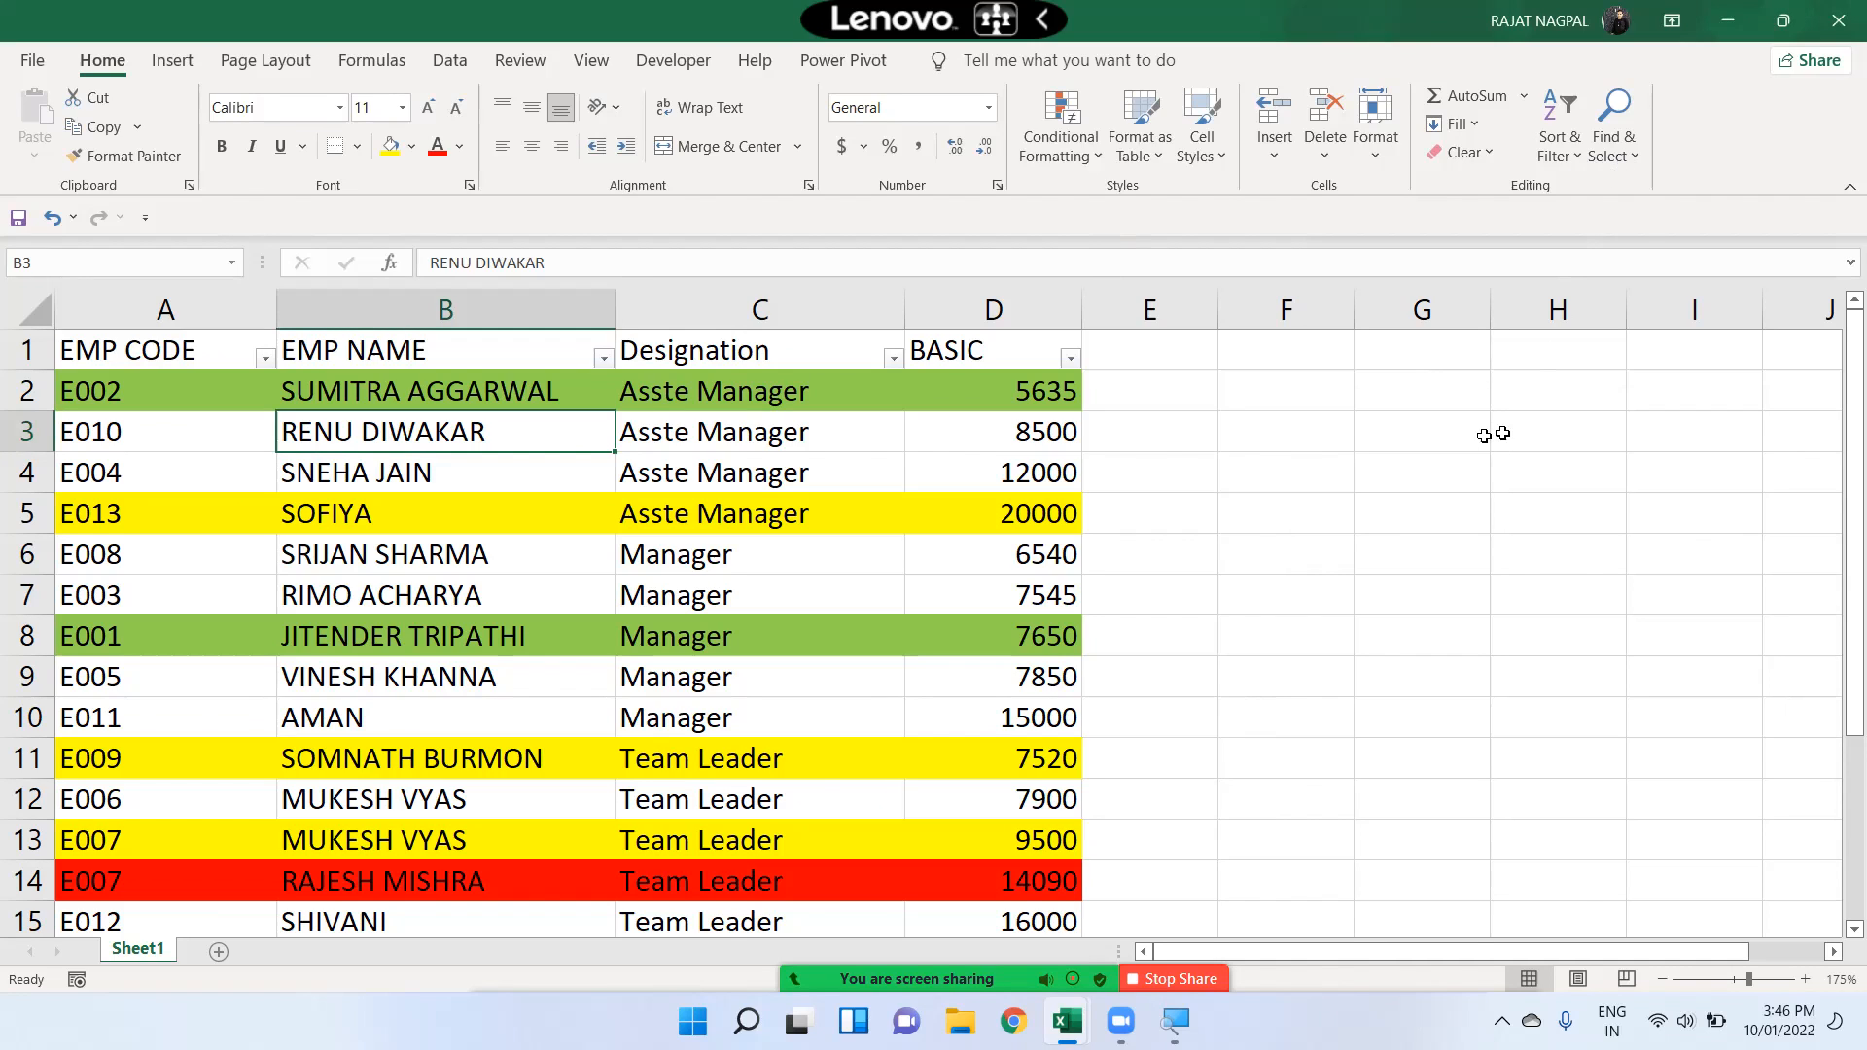
Search the sheet for an employee's name using Find and check the matching cell's address
click(1614, 121)
click(1644, 188)
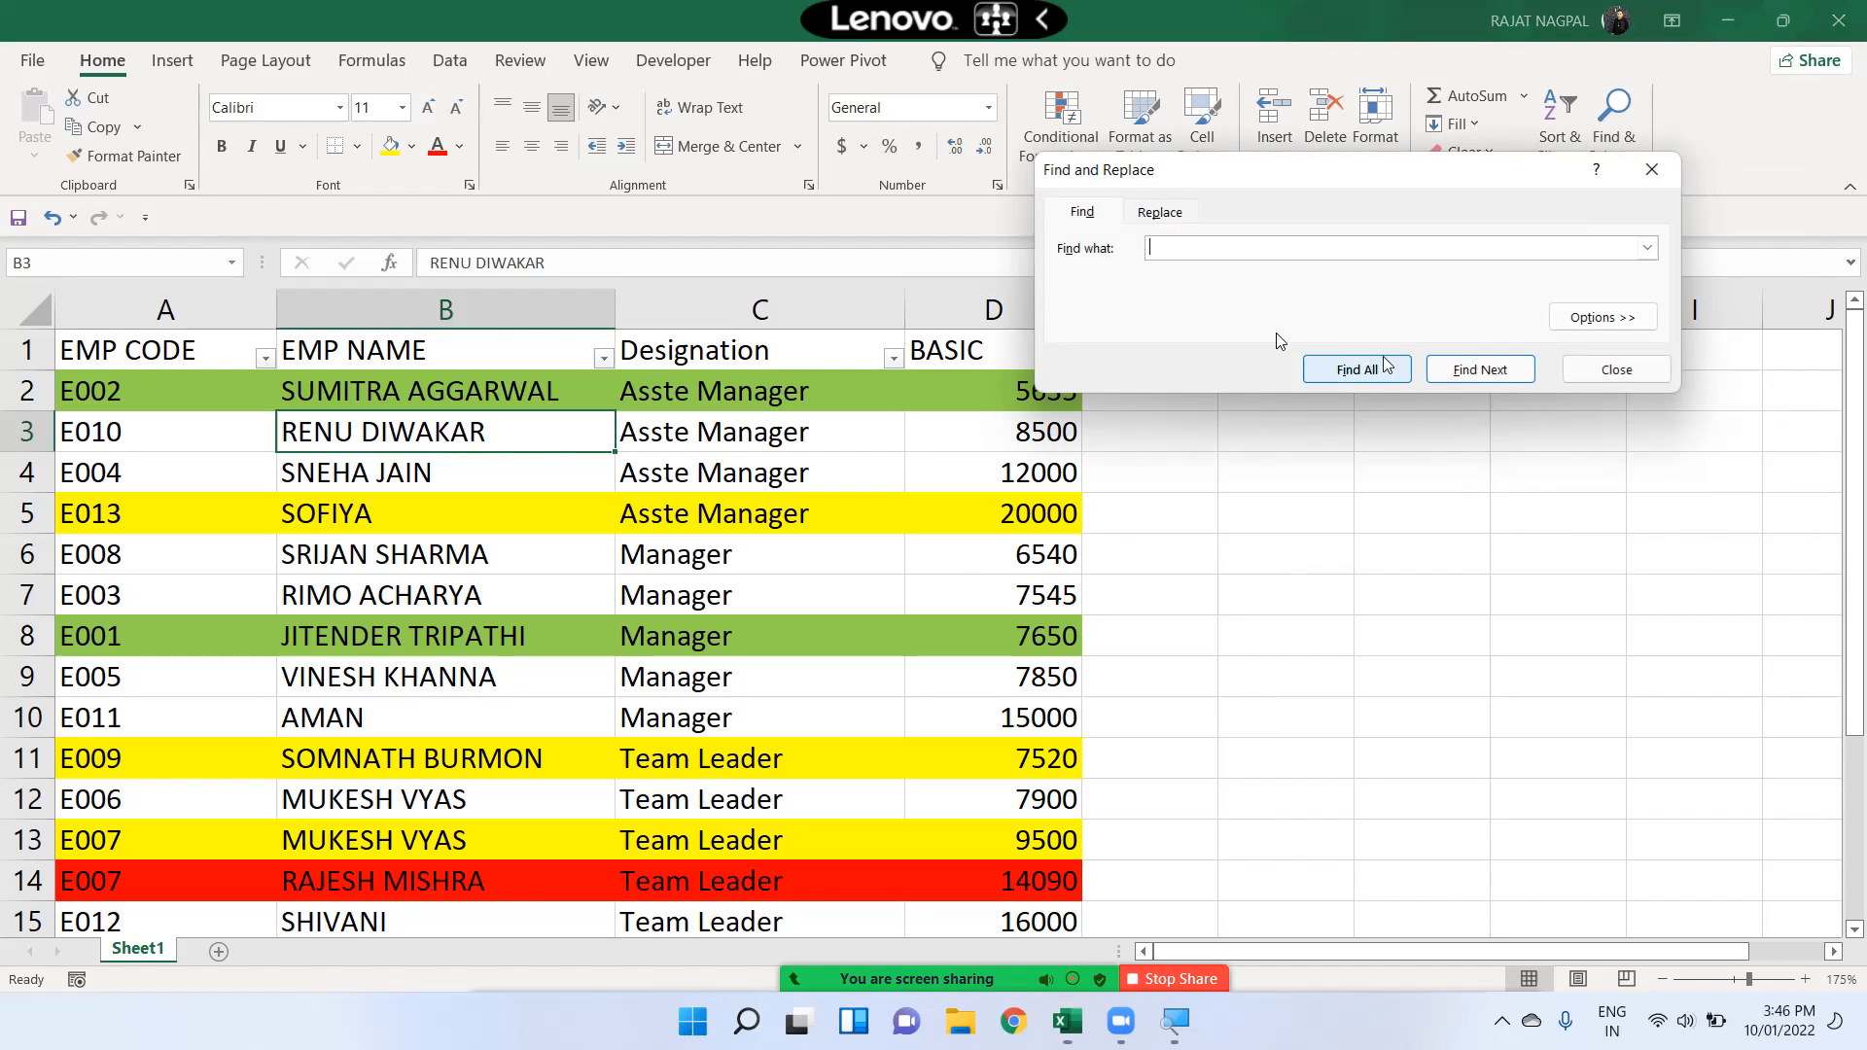
drag(1171, 168, 1254, 379)
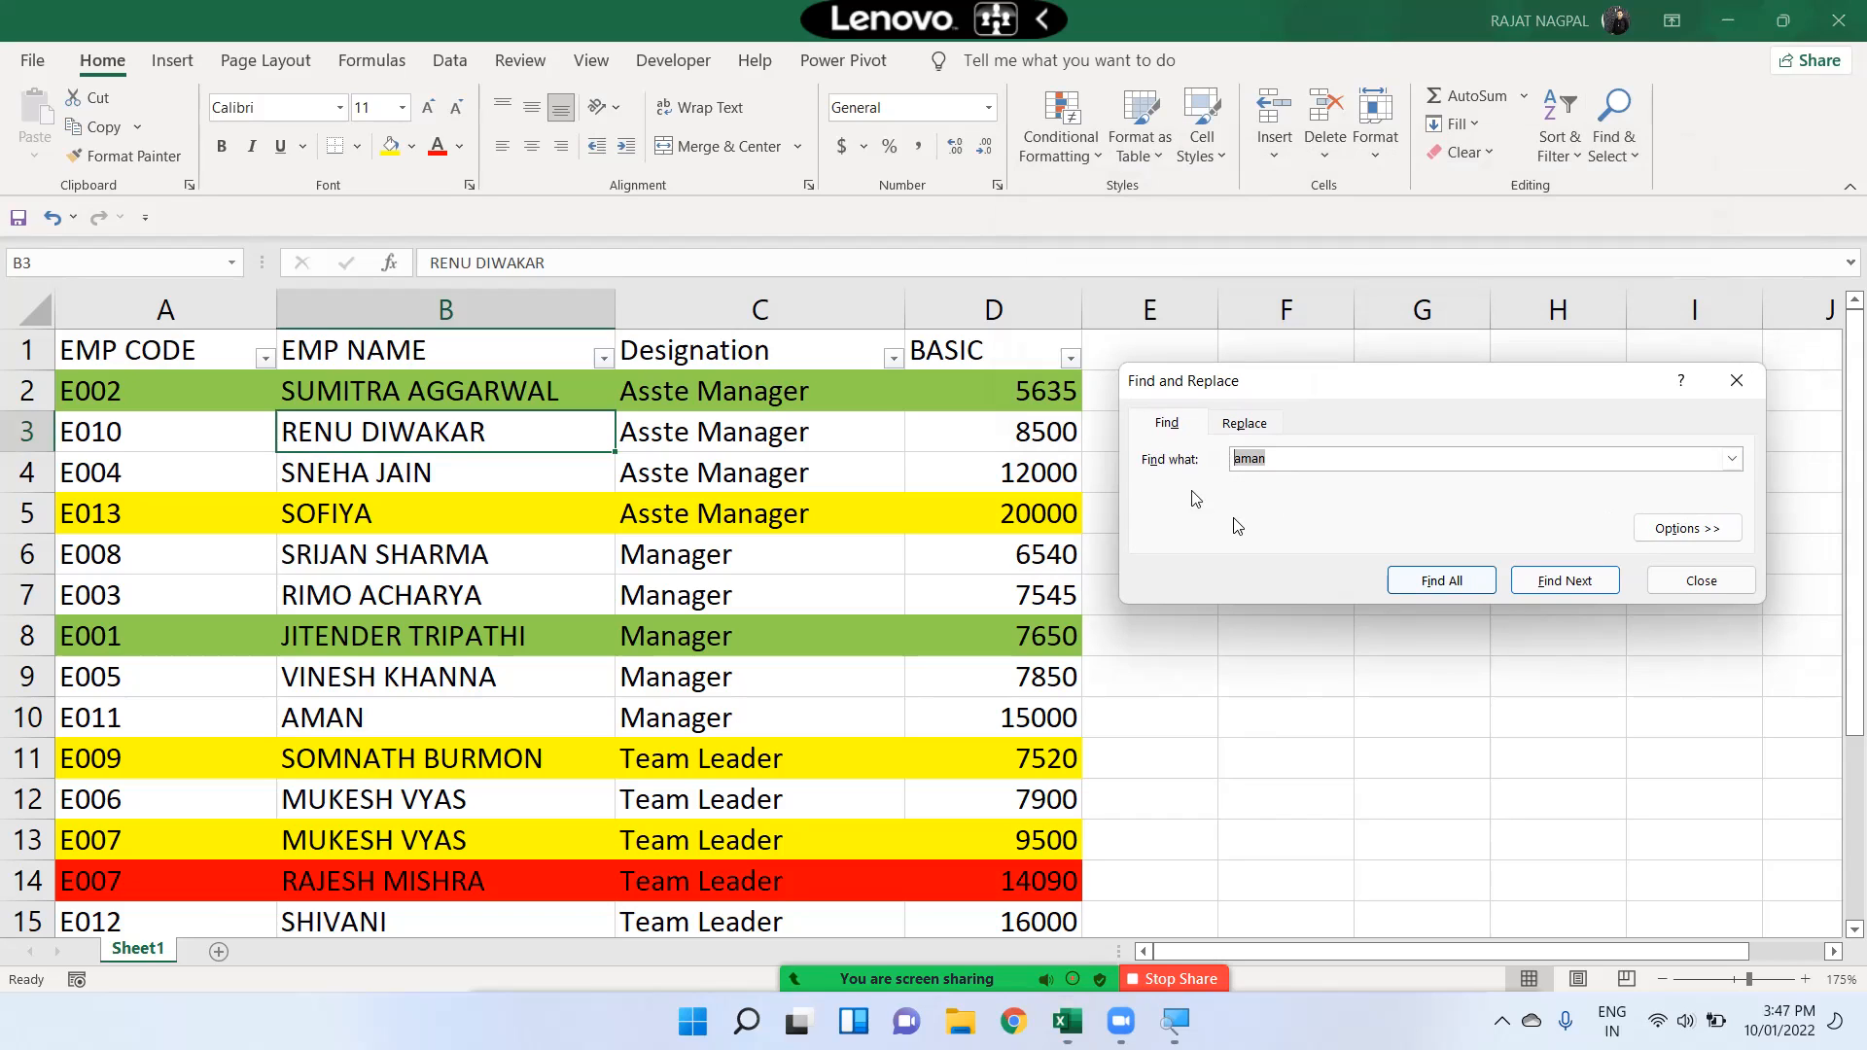
click(1550, 589)
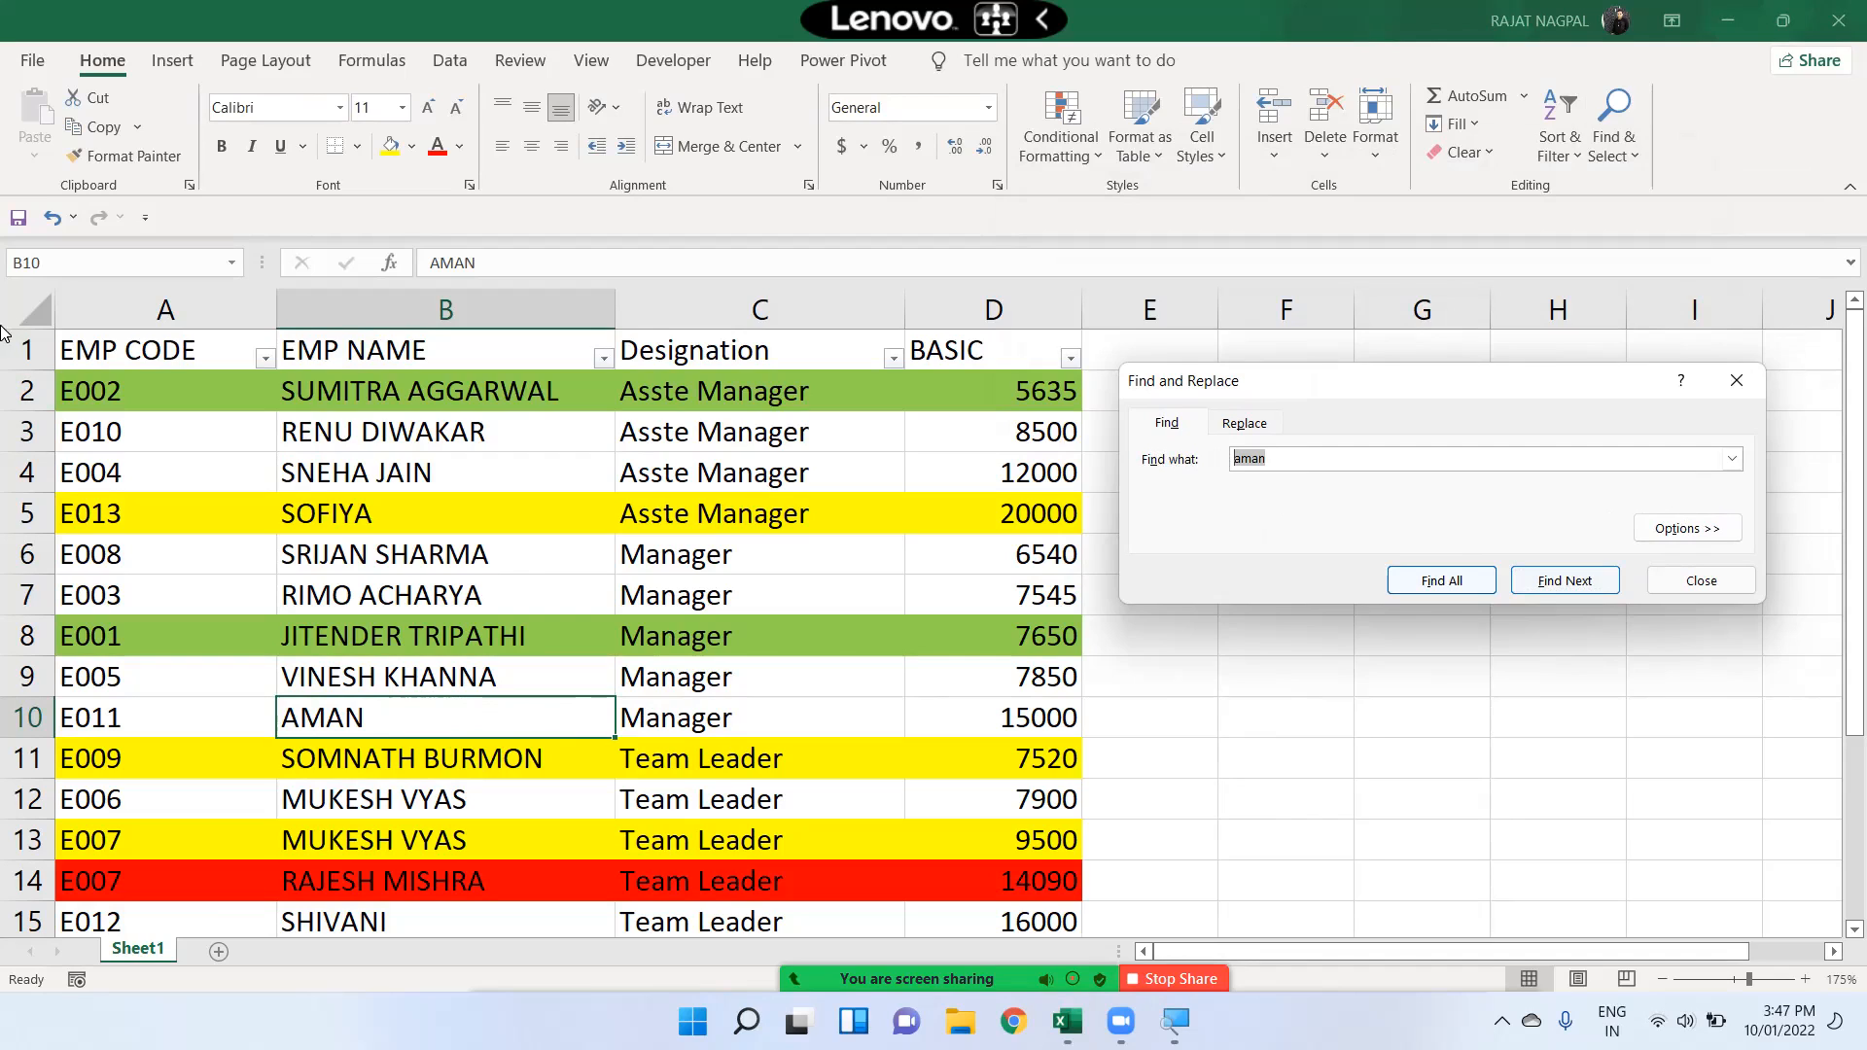
click(10, 263)
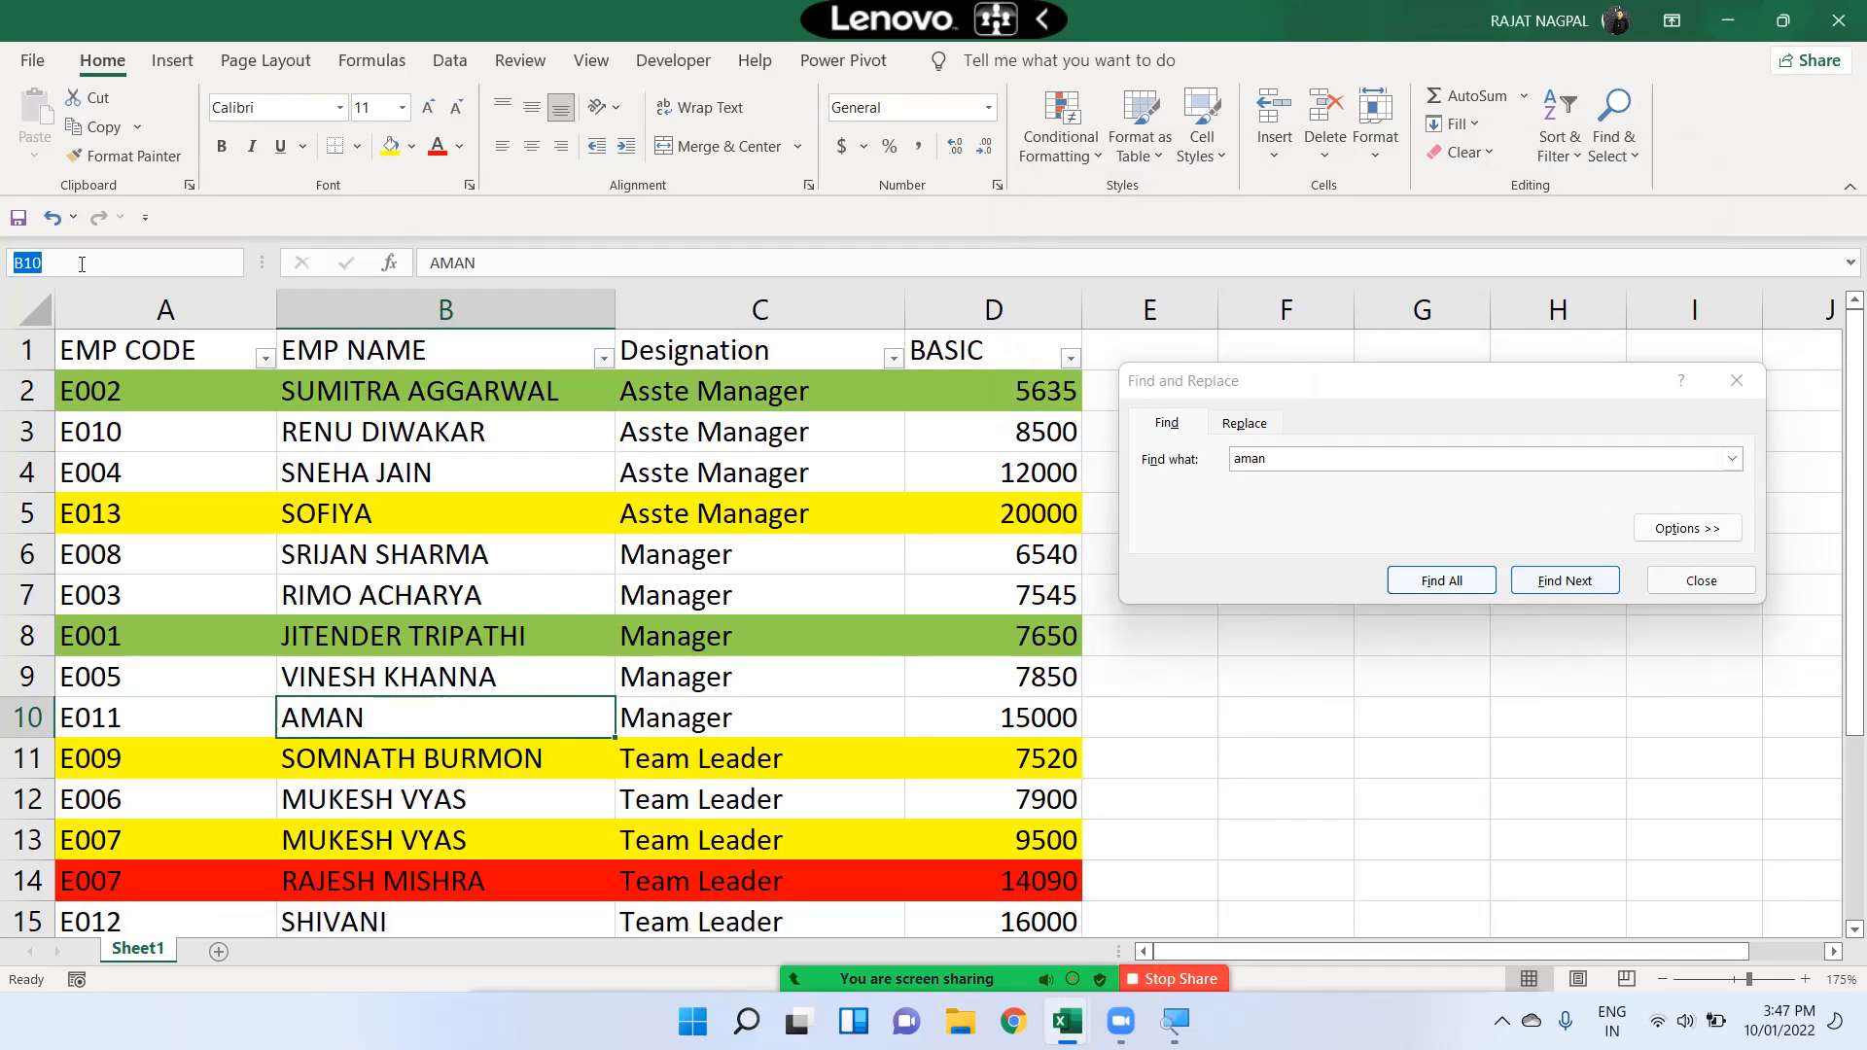
click(446, 709)
Replace all occurrences of "Asste" with "Assitant" in the sheet and close Find and Replace
click(1231, 423)
double_click(1254, 458)
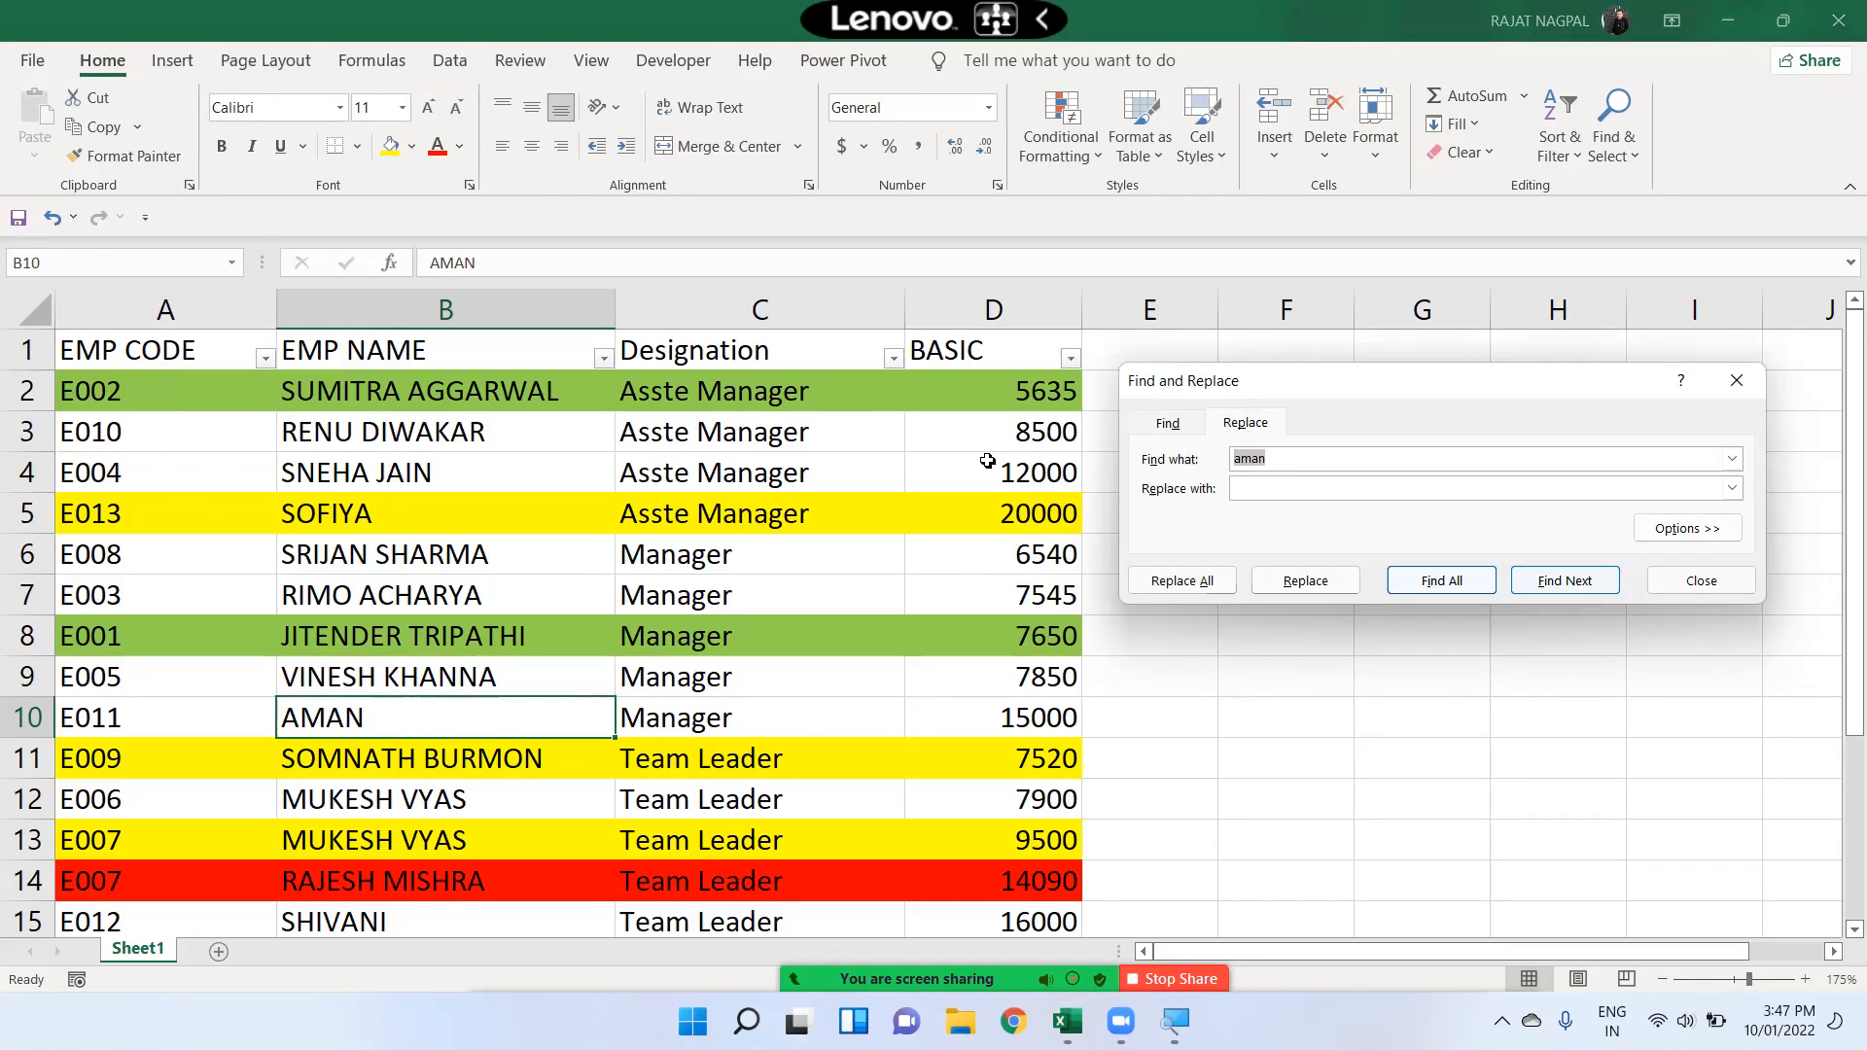
text(Assitant)
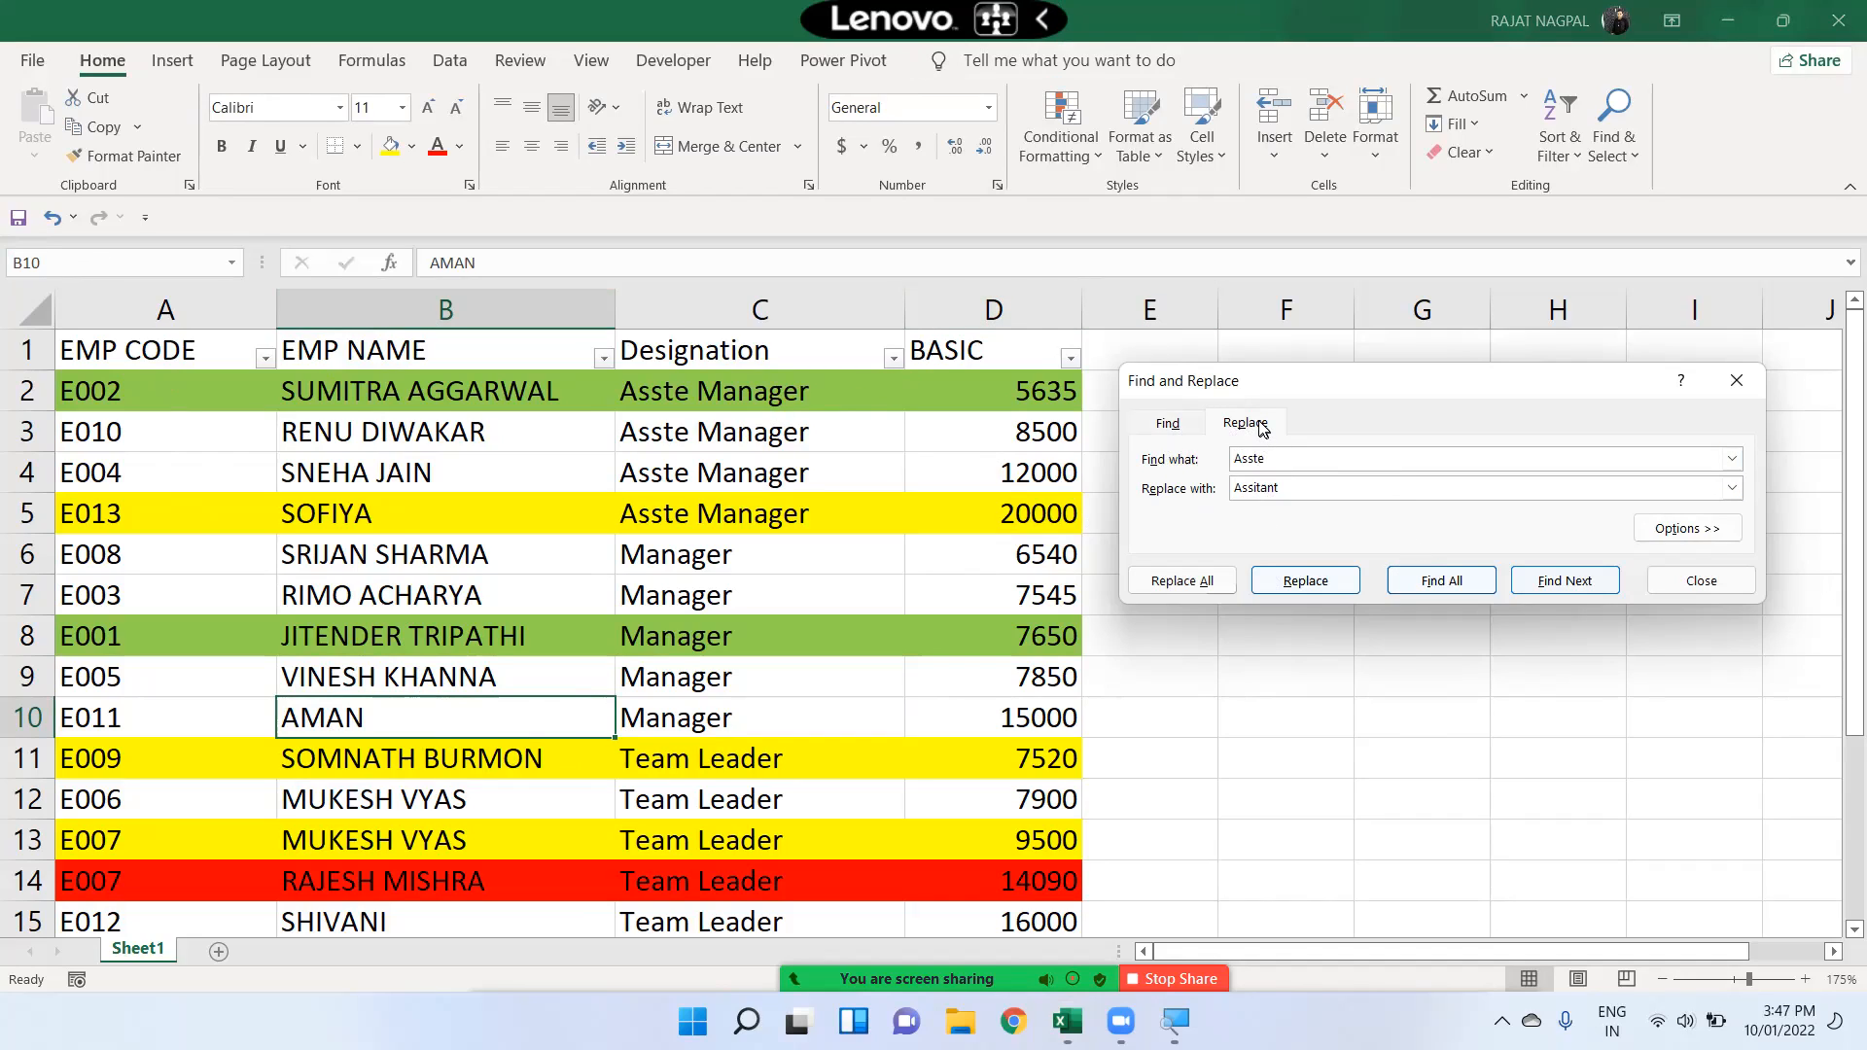
double_click(1279, 458)
click(1185, 582)
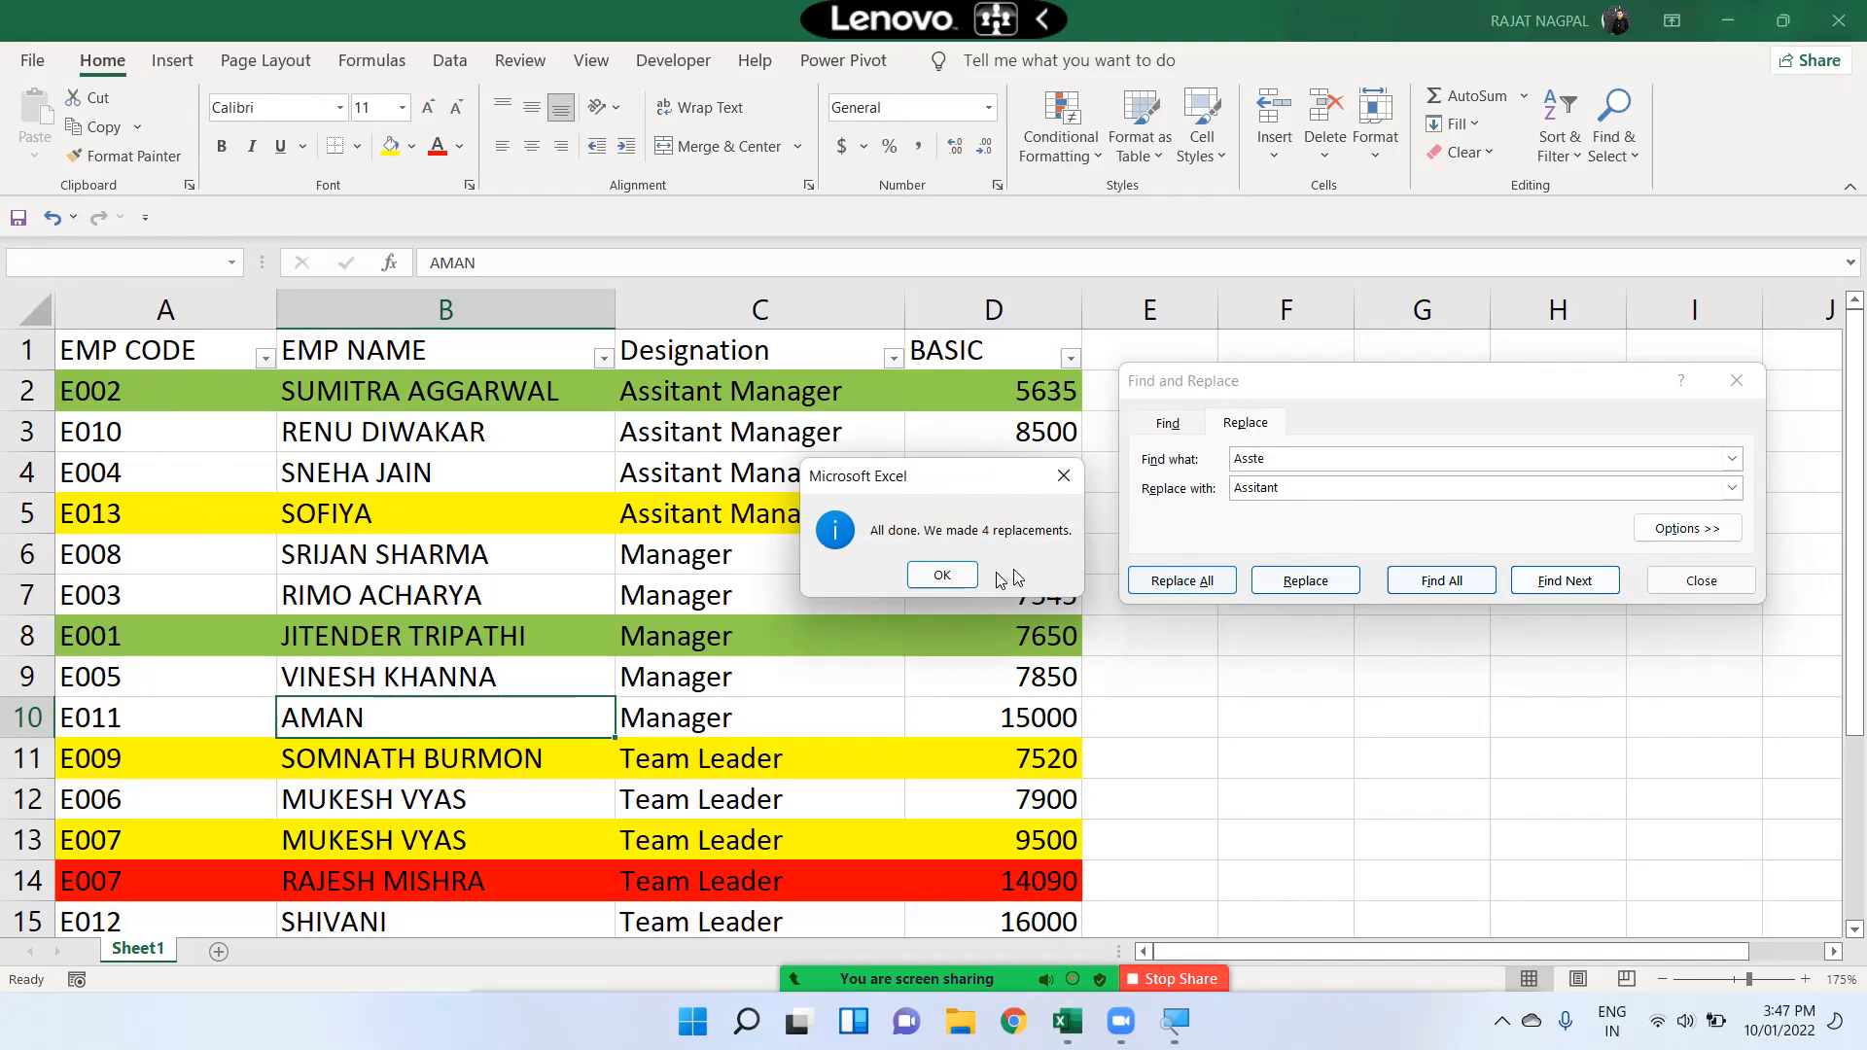
click(942, 576)
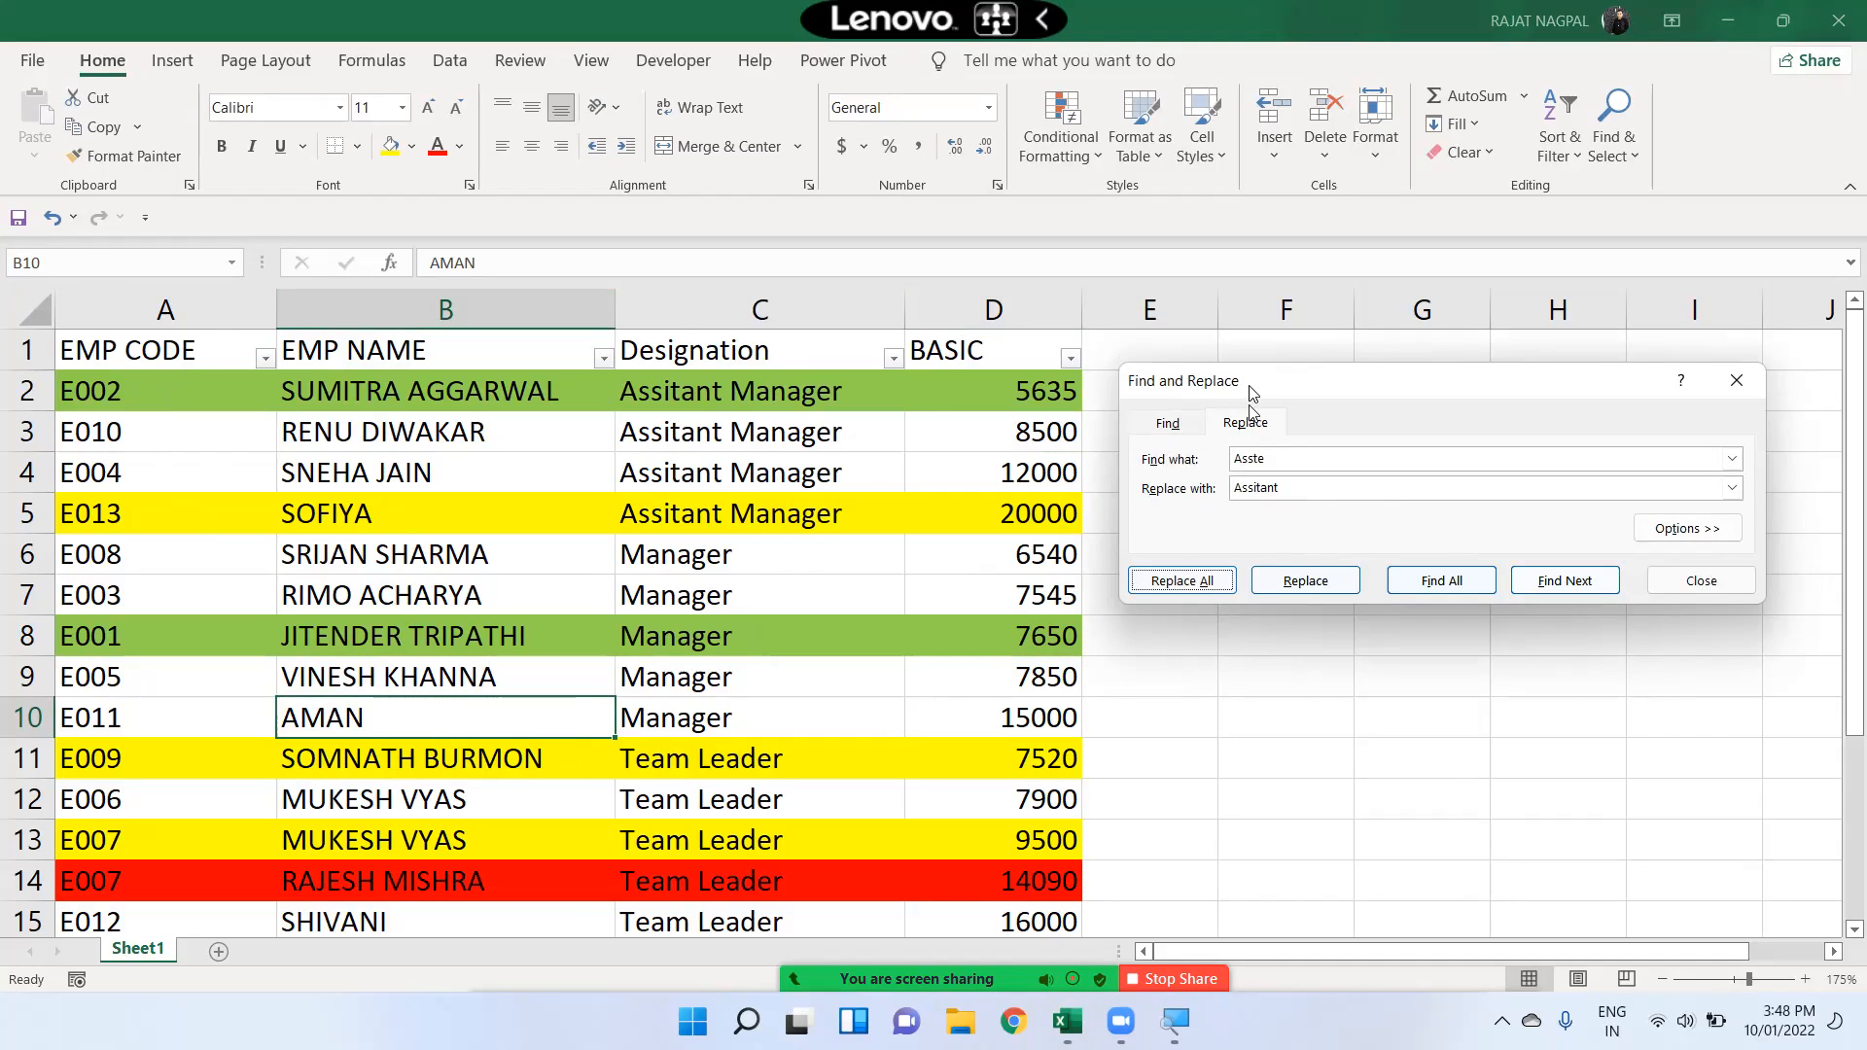
click(1712, 582)
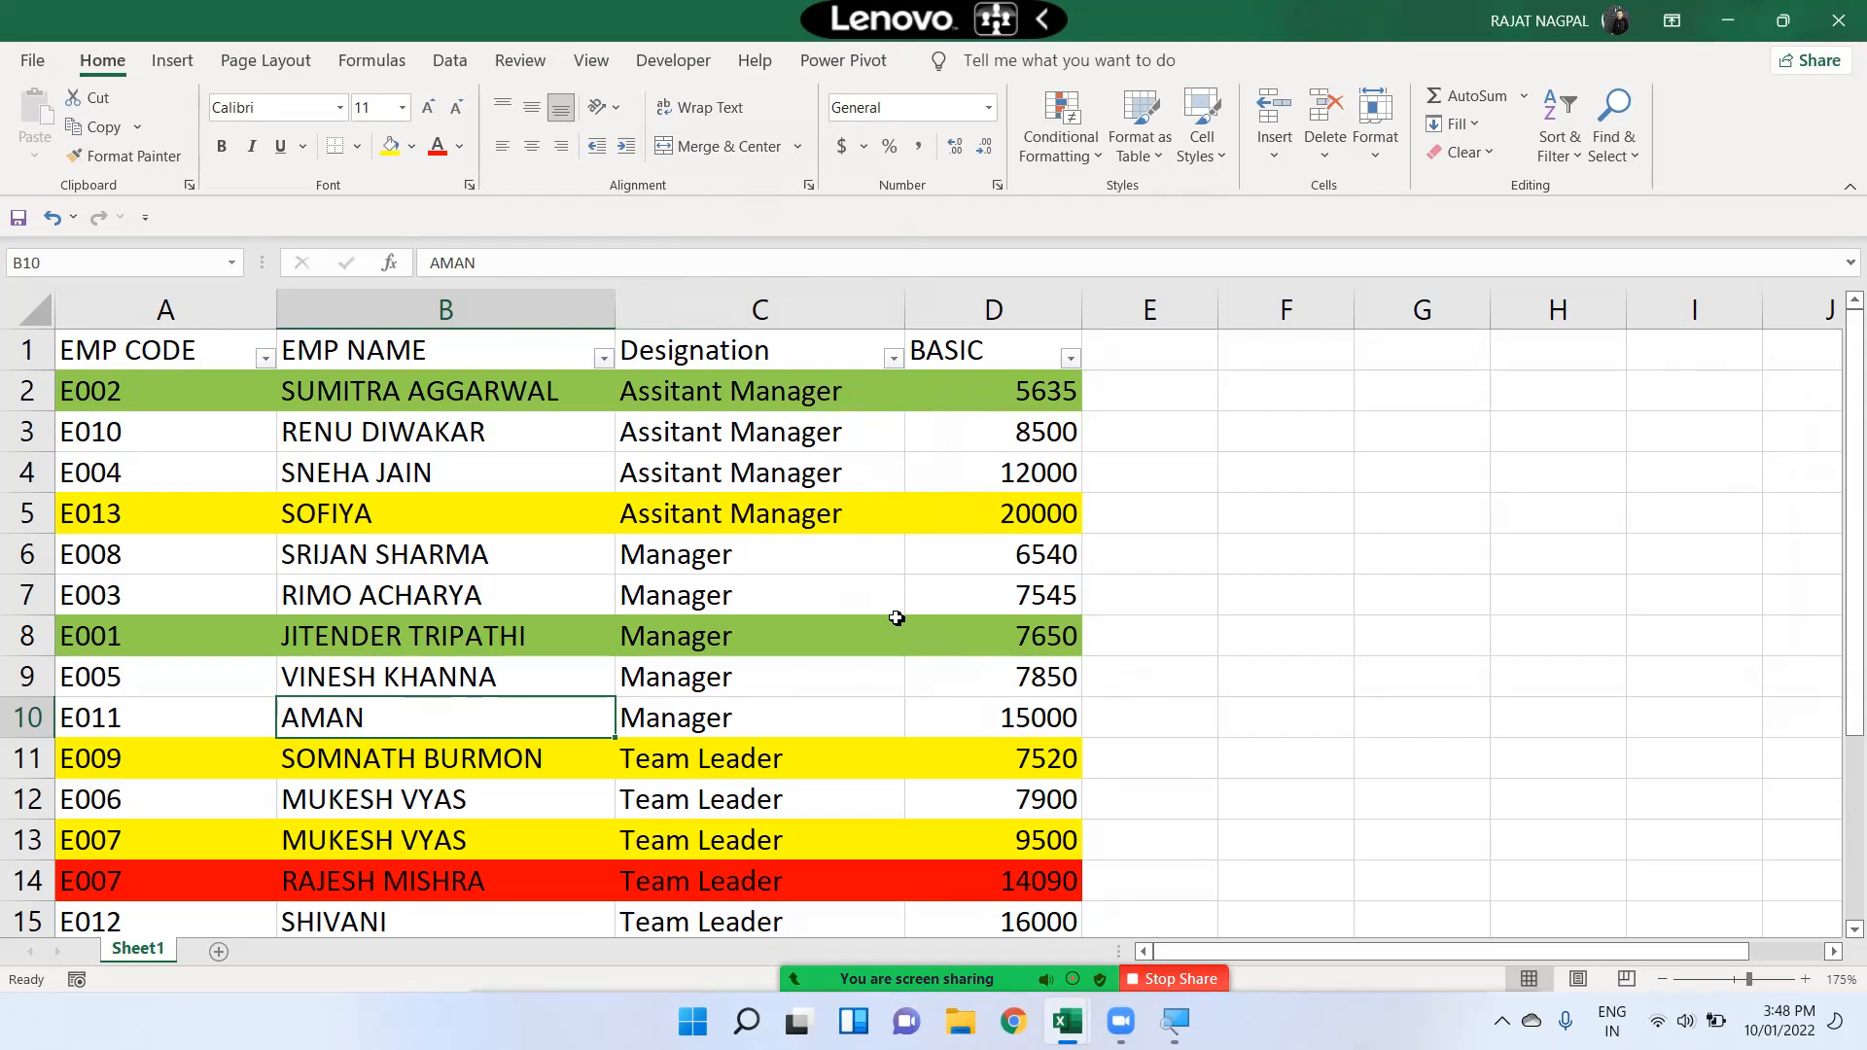
Jump to cell A1 using the Go To command
click(1606, 145)
click(1338, 392)
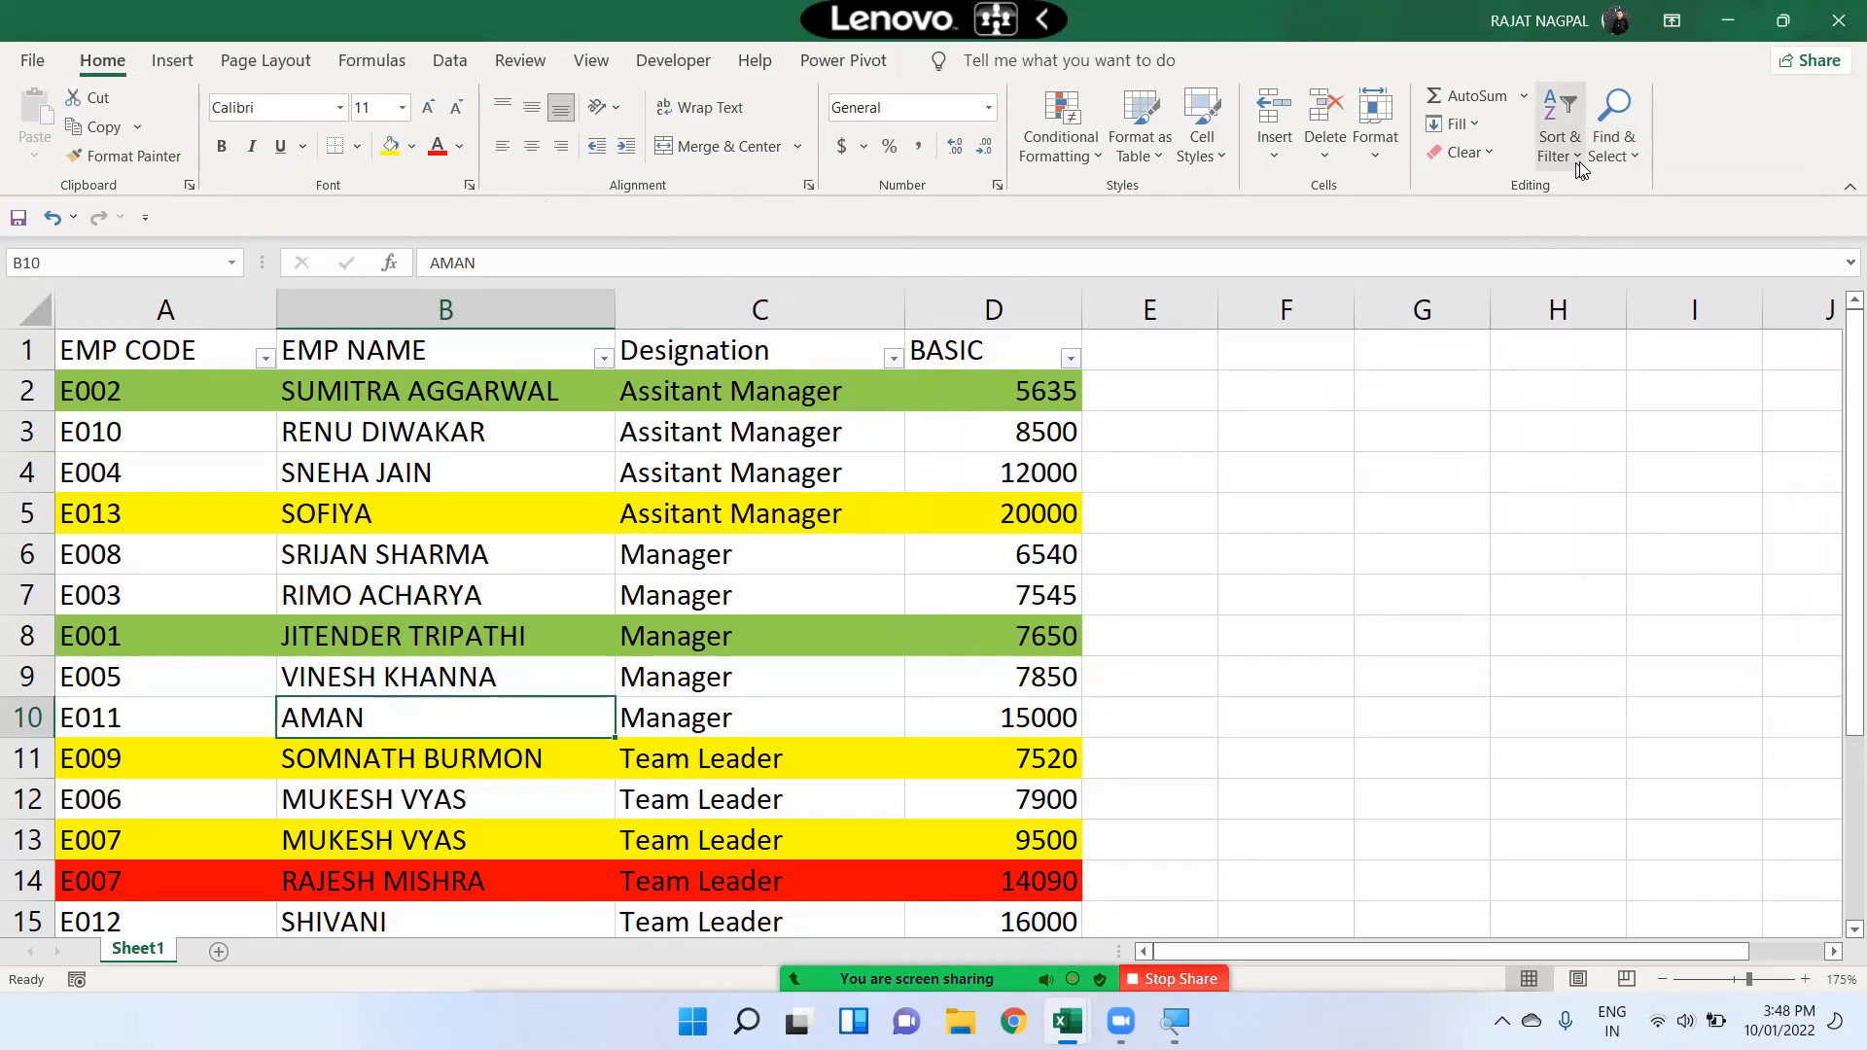
click(1611, 154)
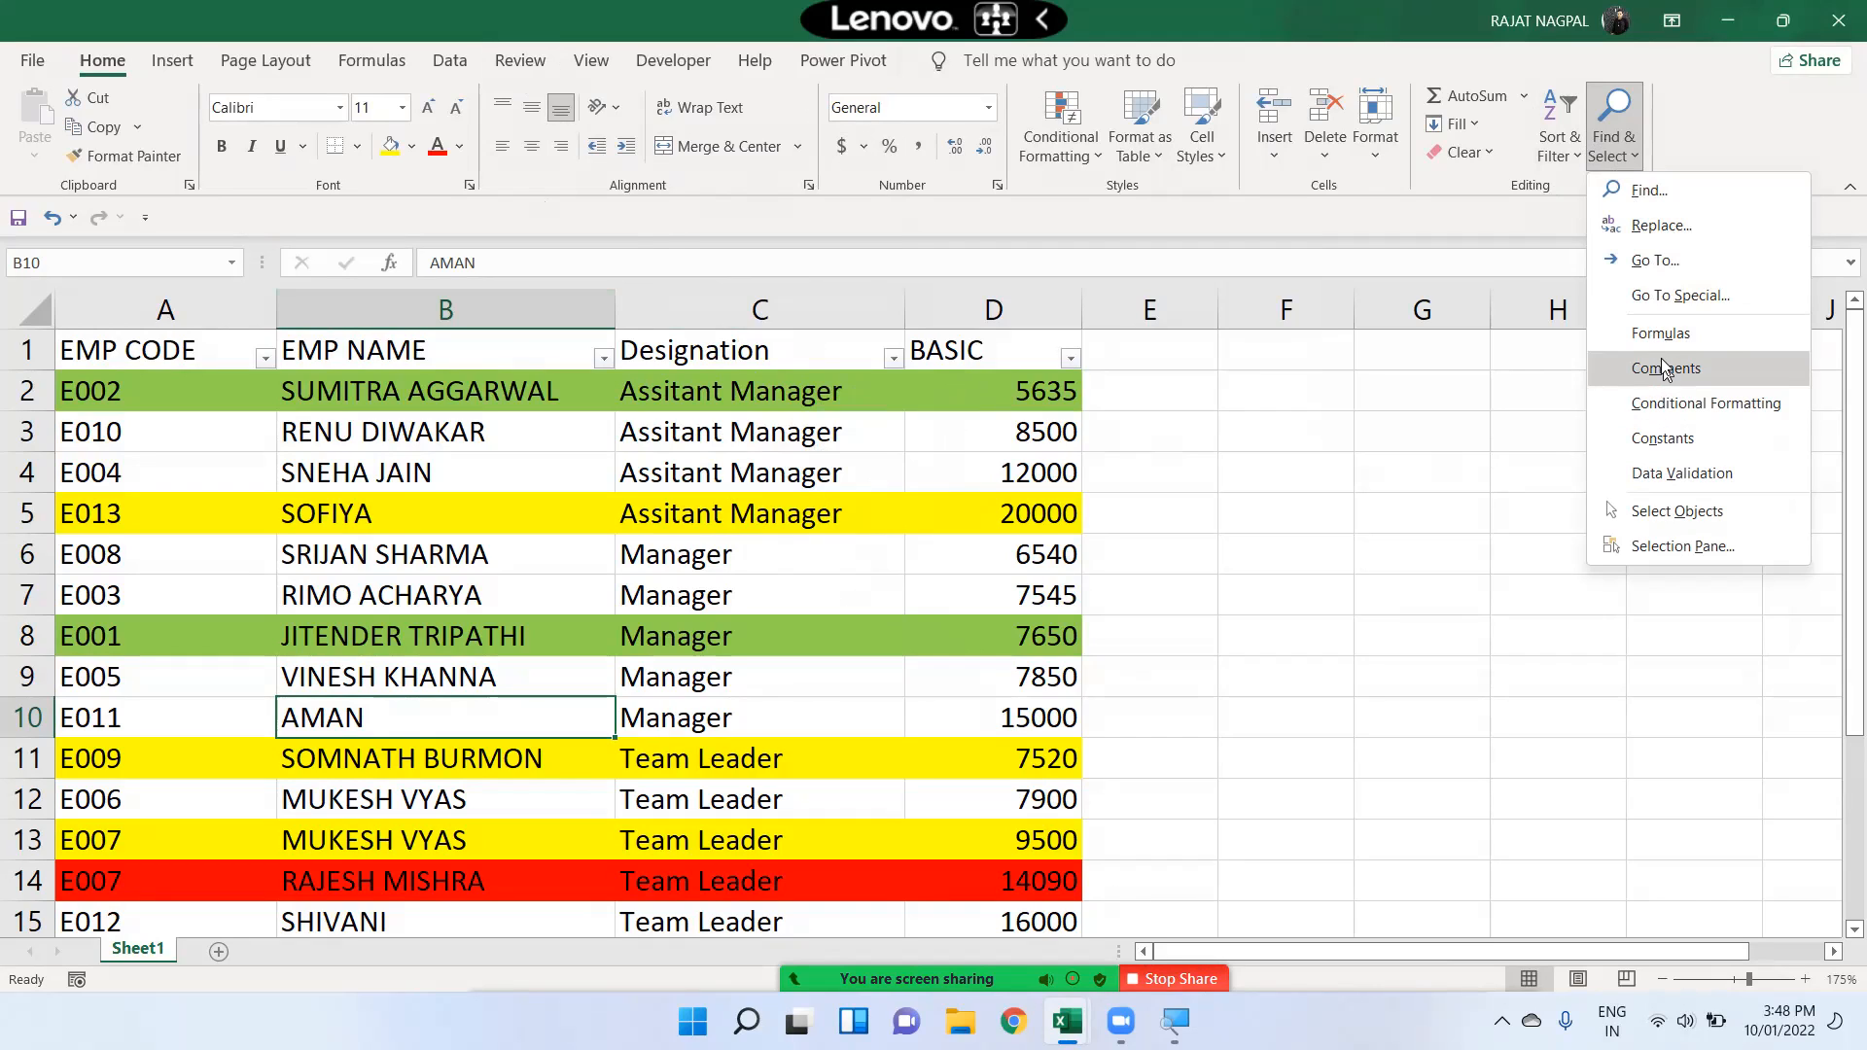
click(1647, 263)
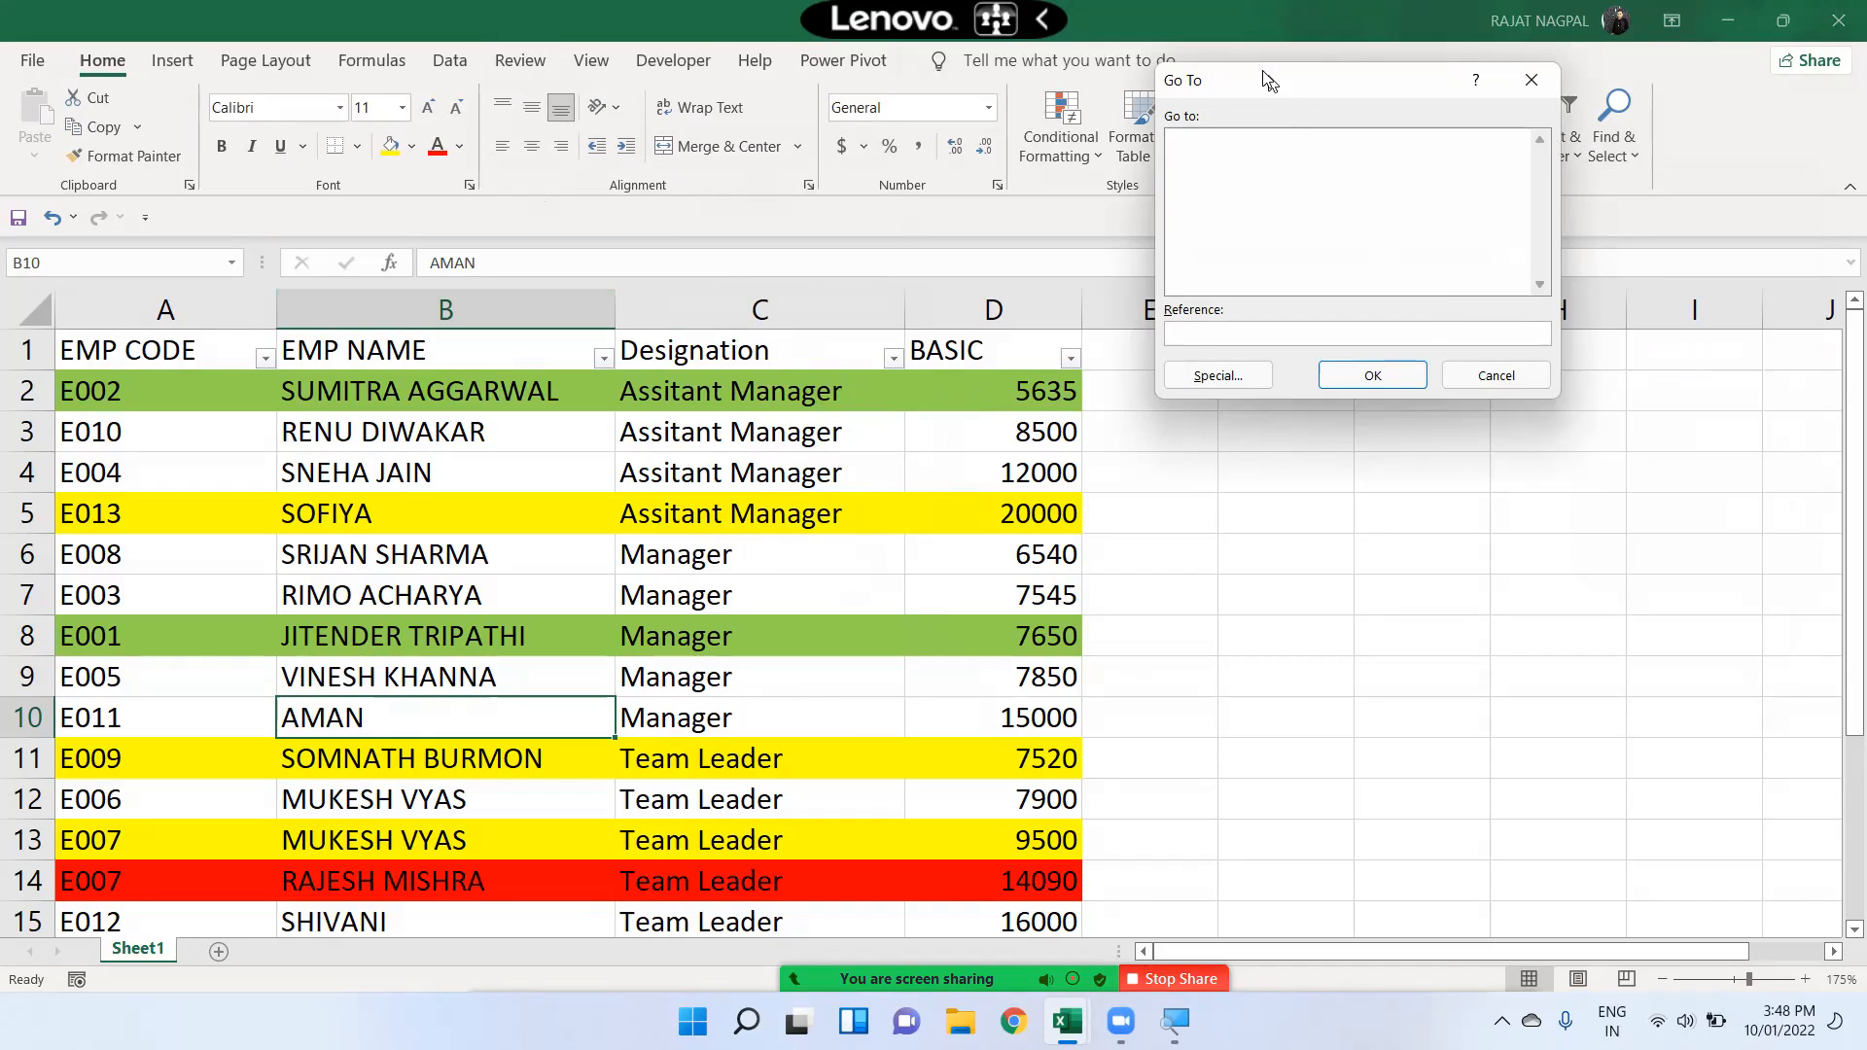
drag(1269, 80, 1290, 220)
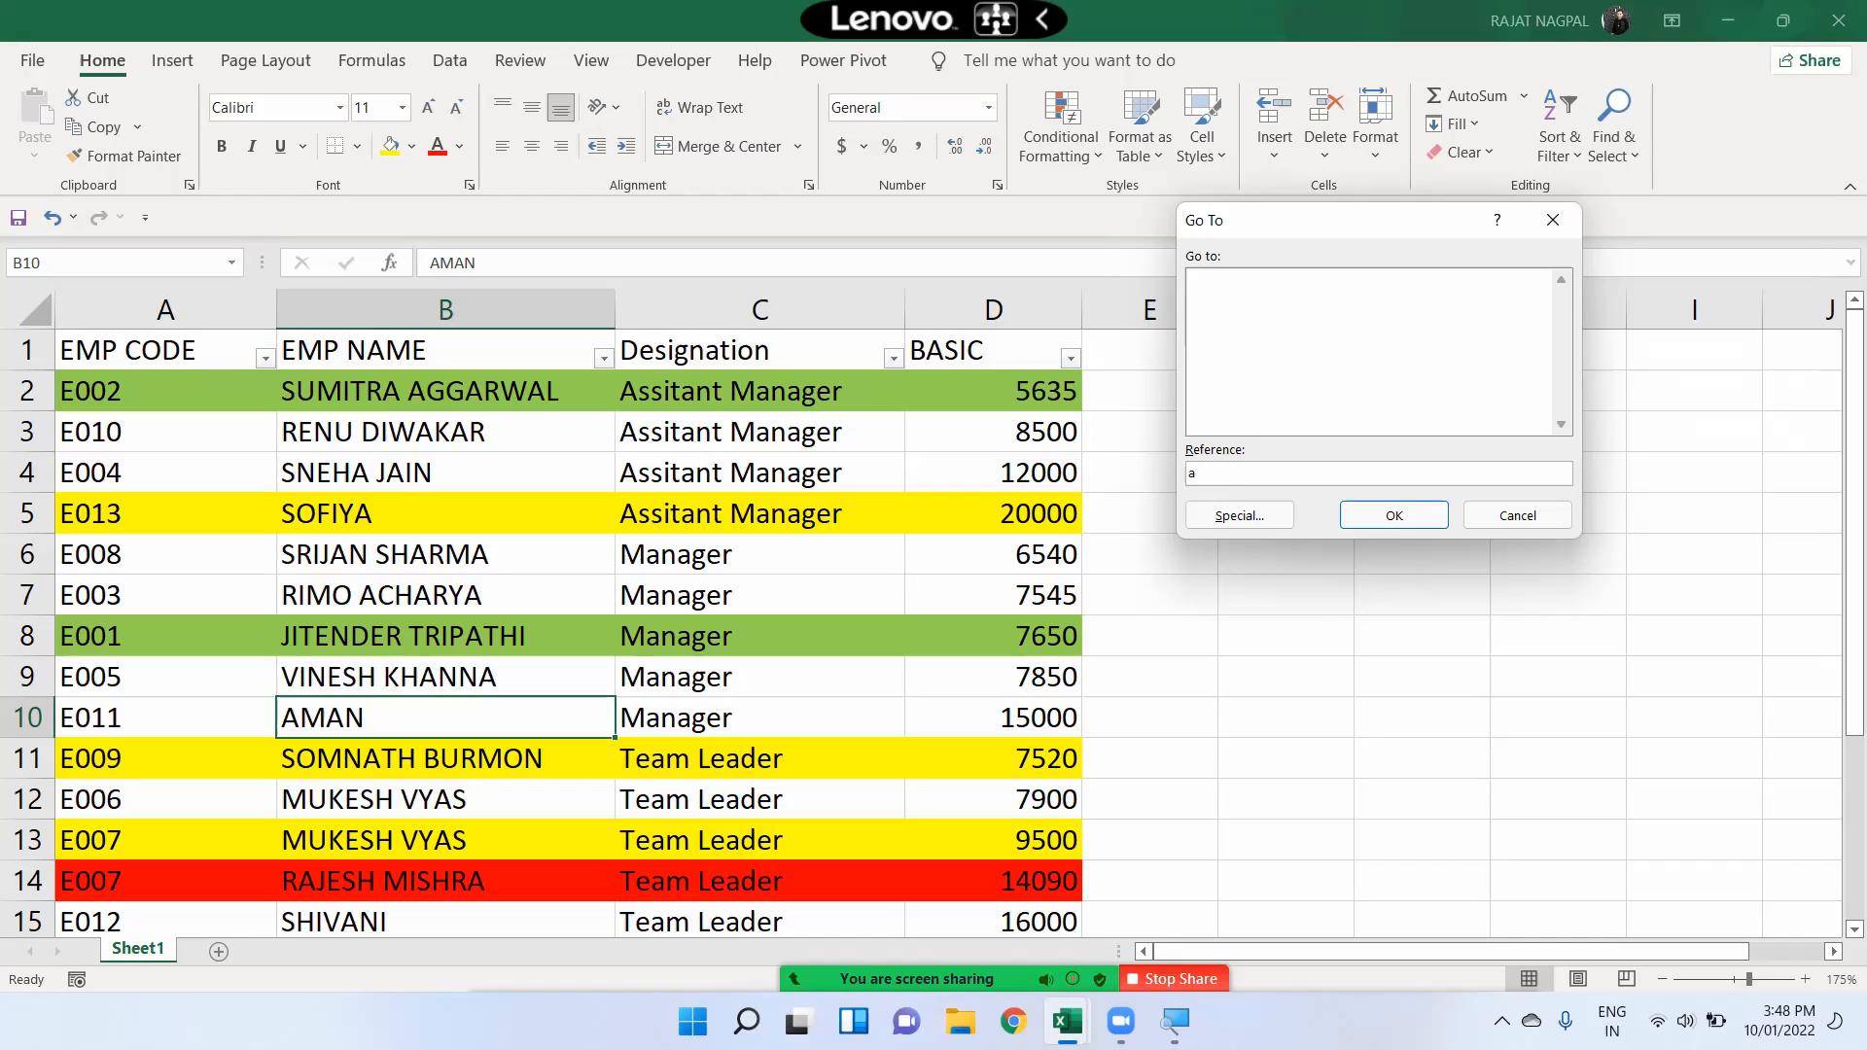
click(1396, 517)
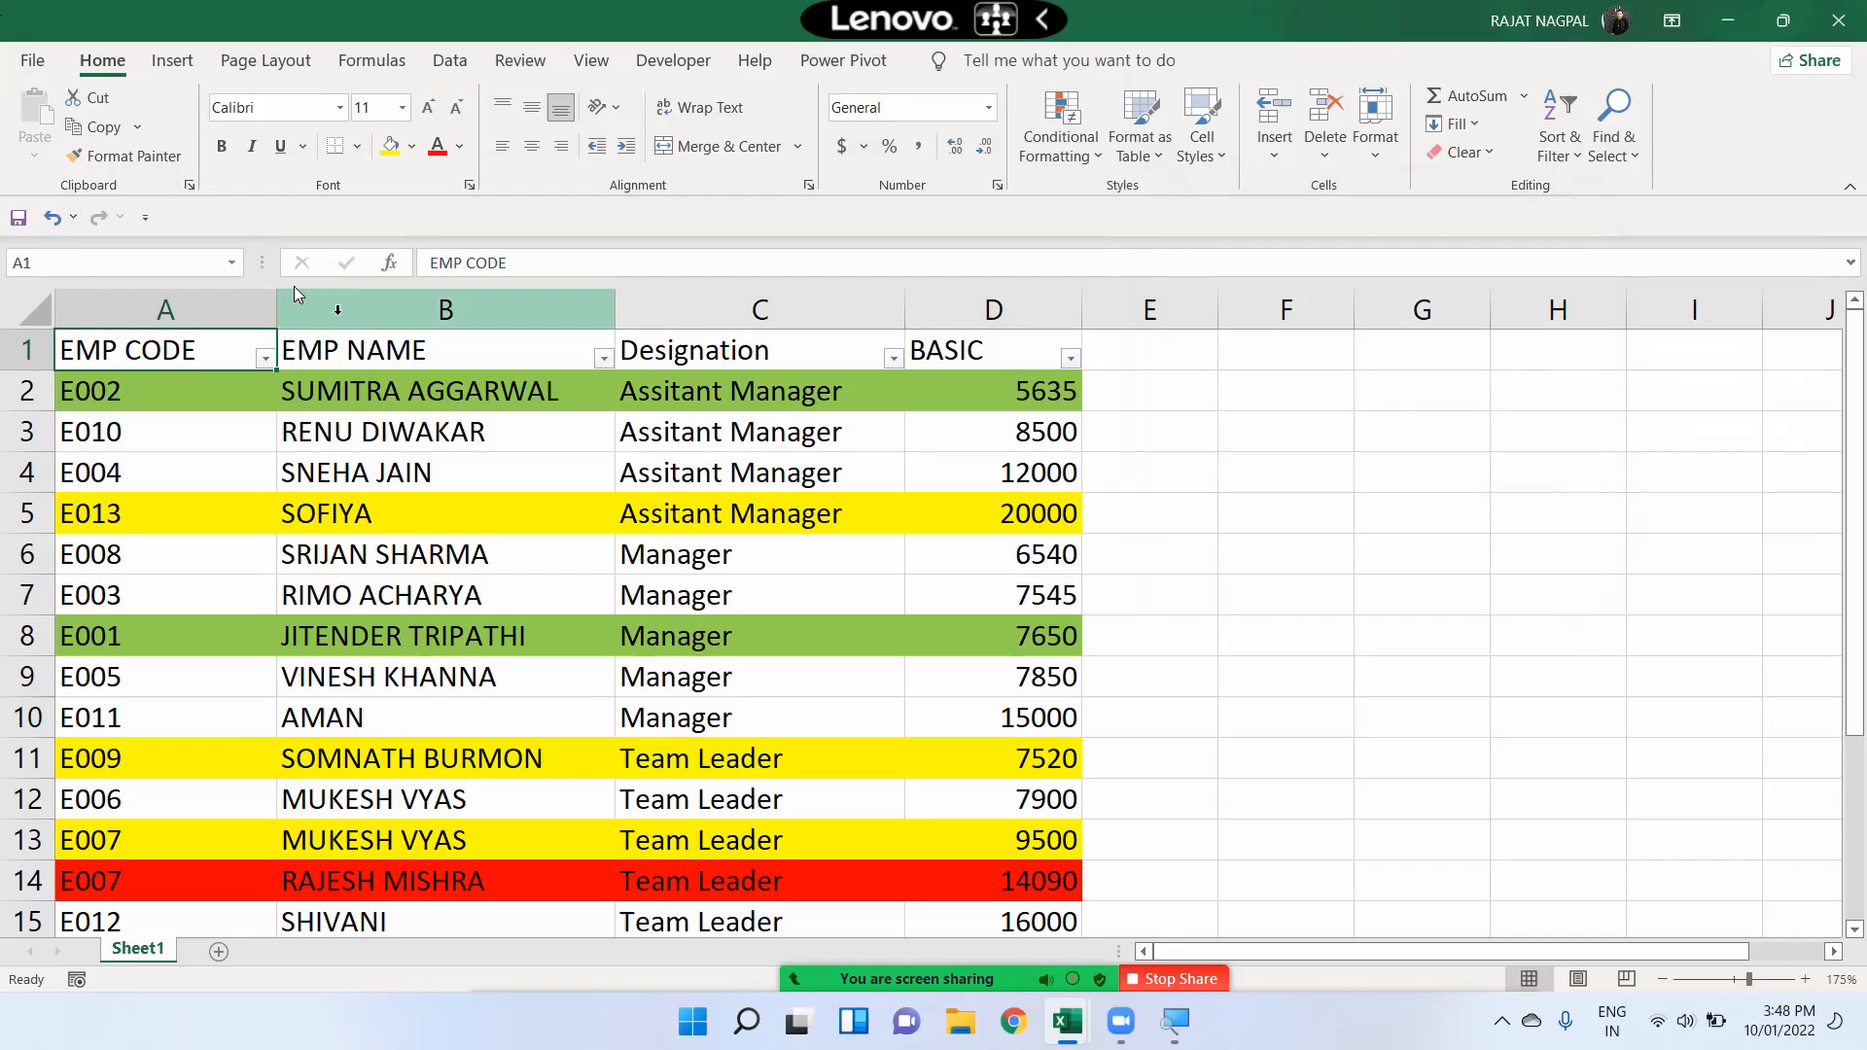
Jump to cell D12 using the Go To command
click(1614, 122)
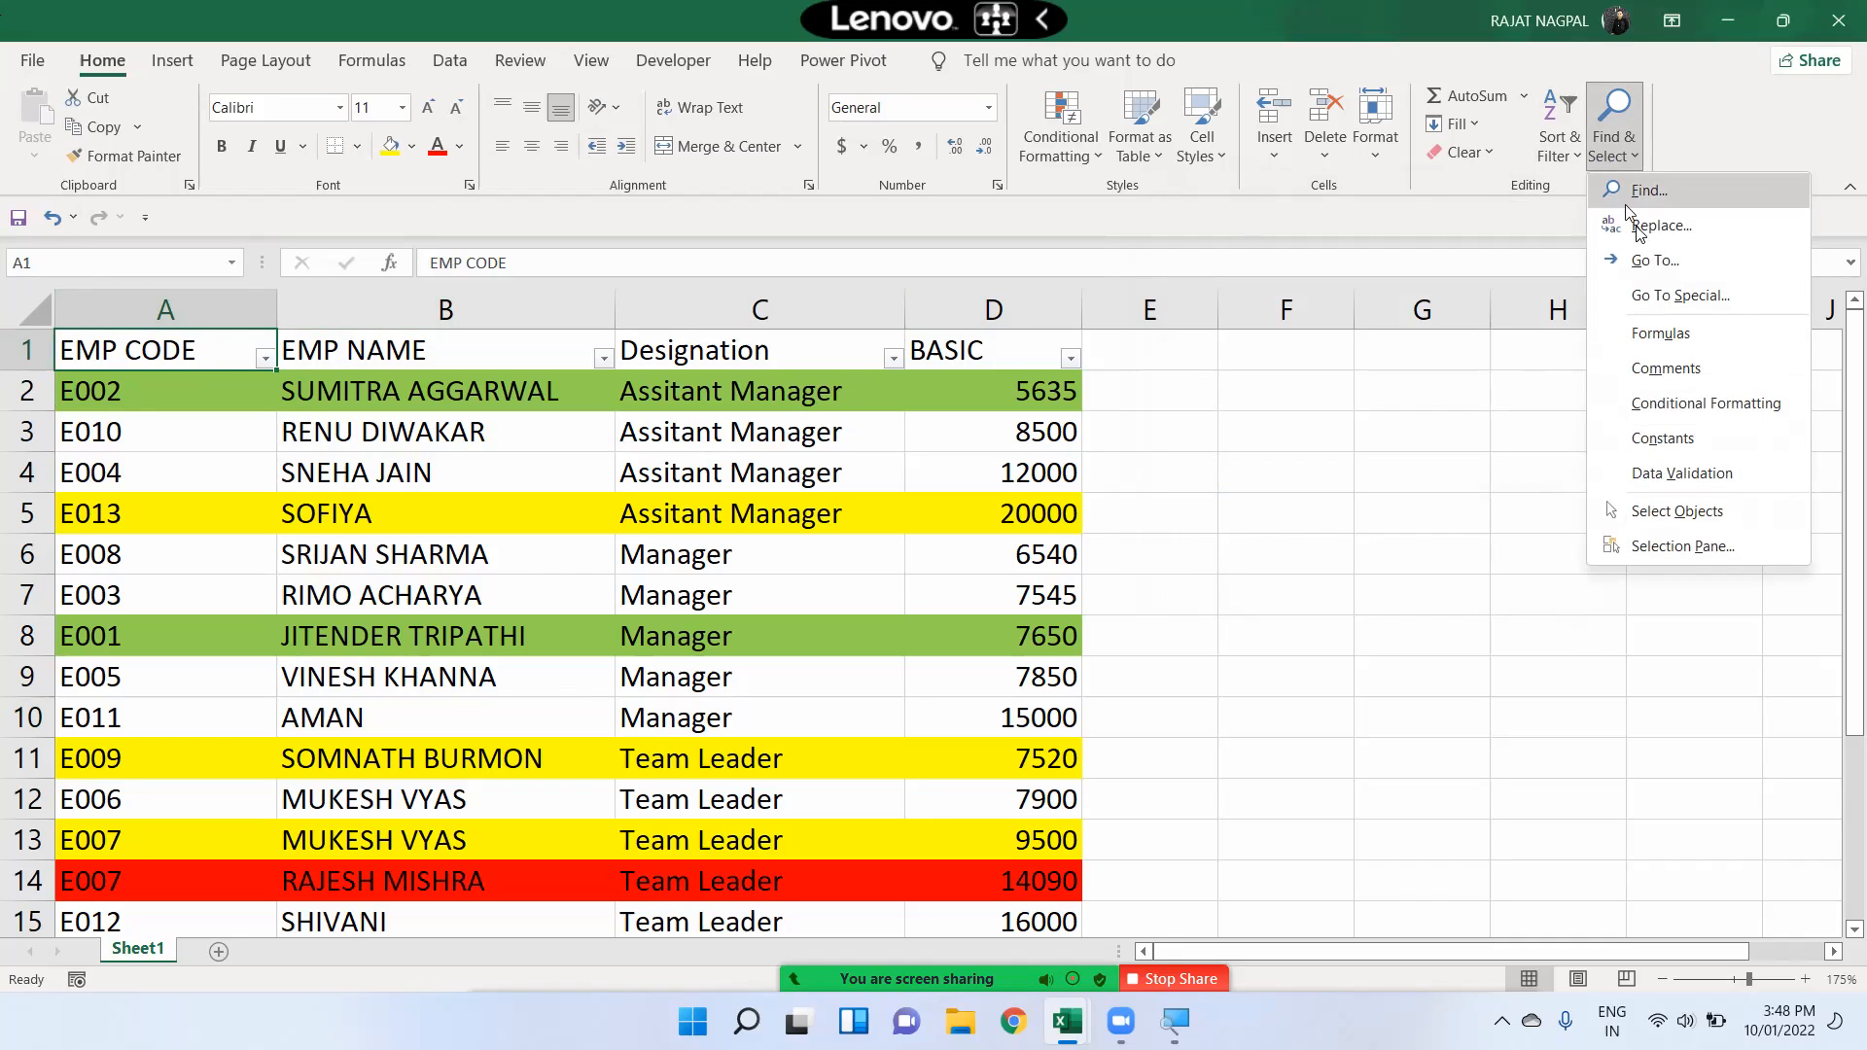
click(1656, 261)
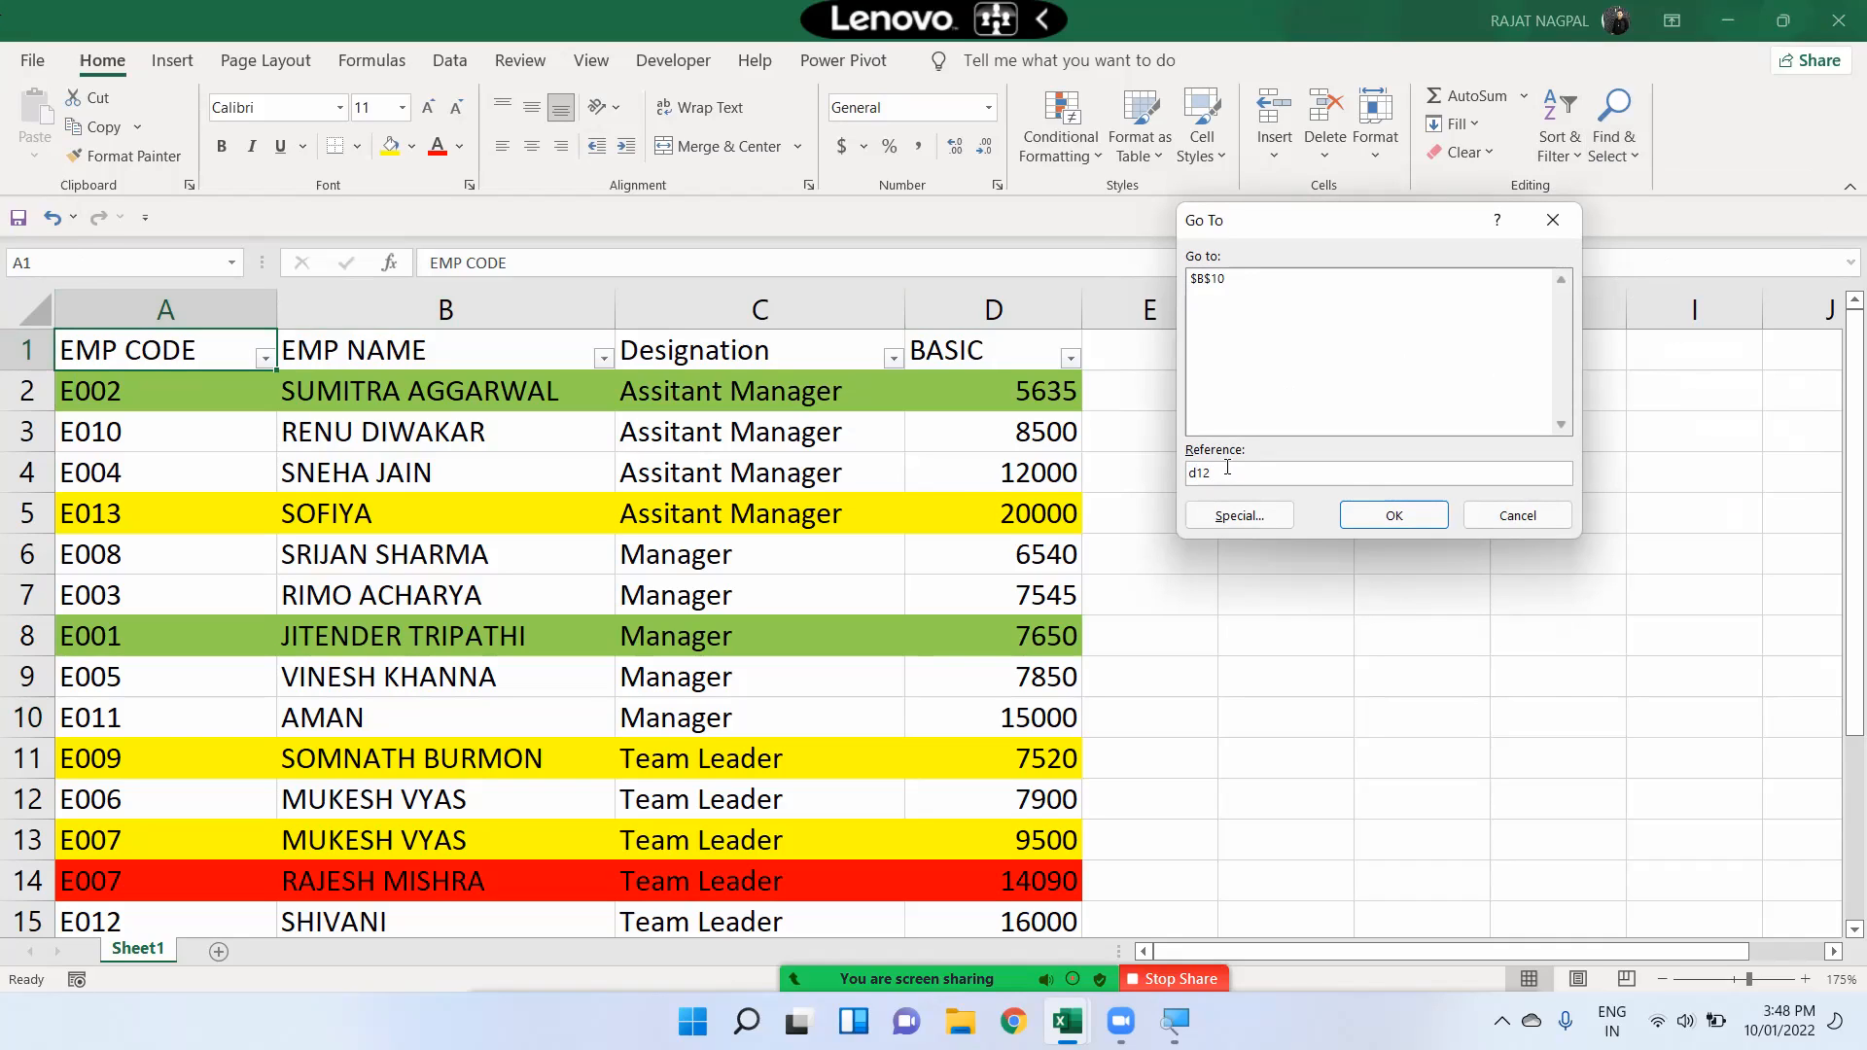
text(d12)
click(1399, 517)
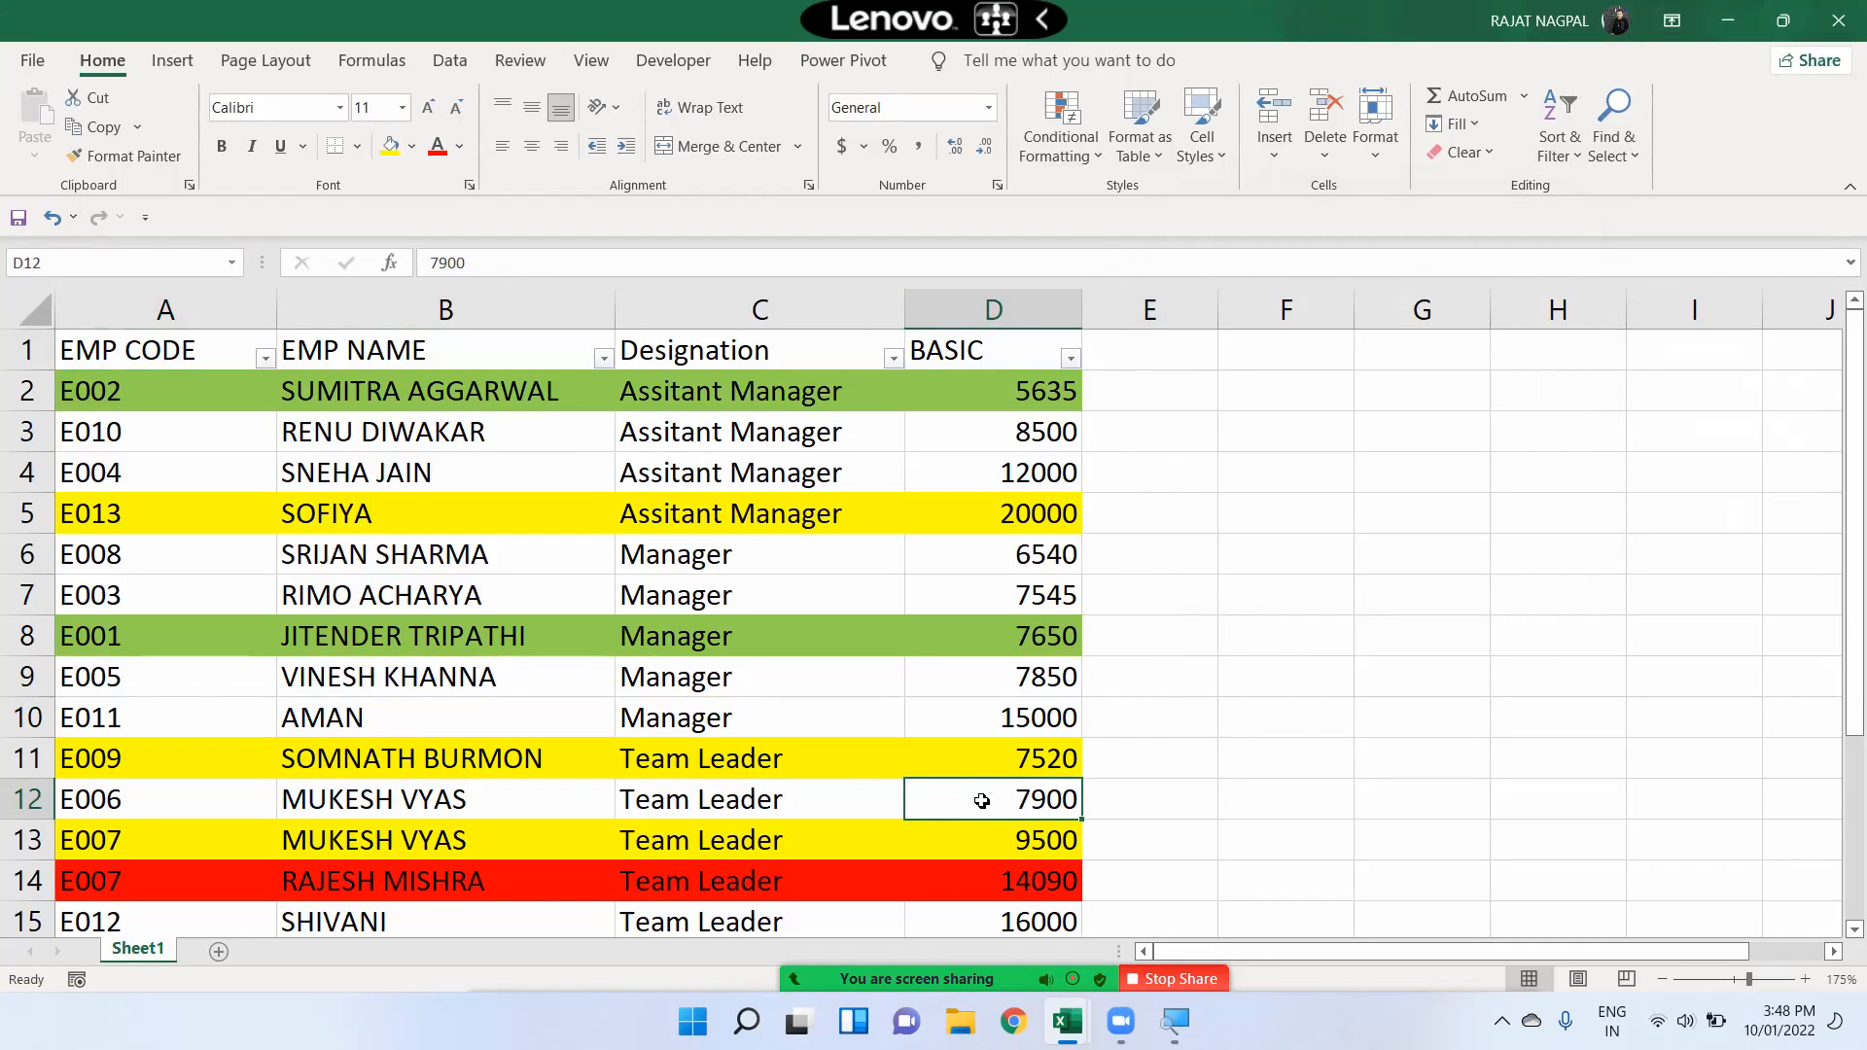
click(1613, 156)
click(1650, 256)
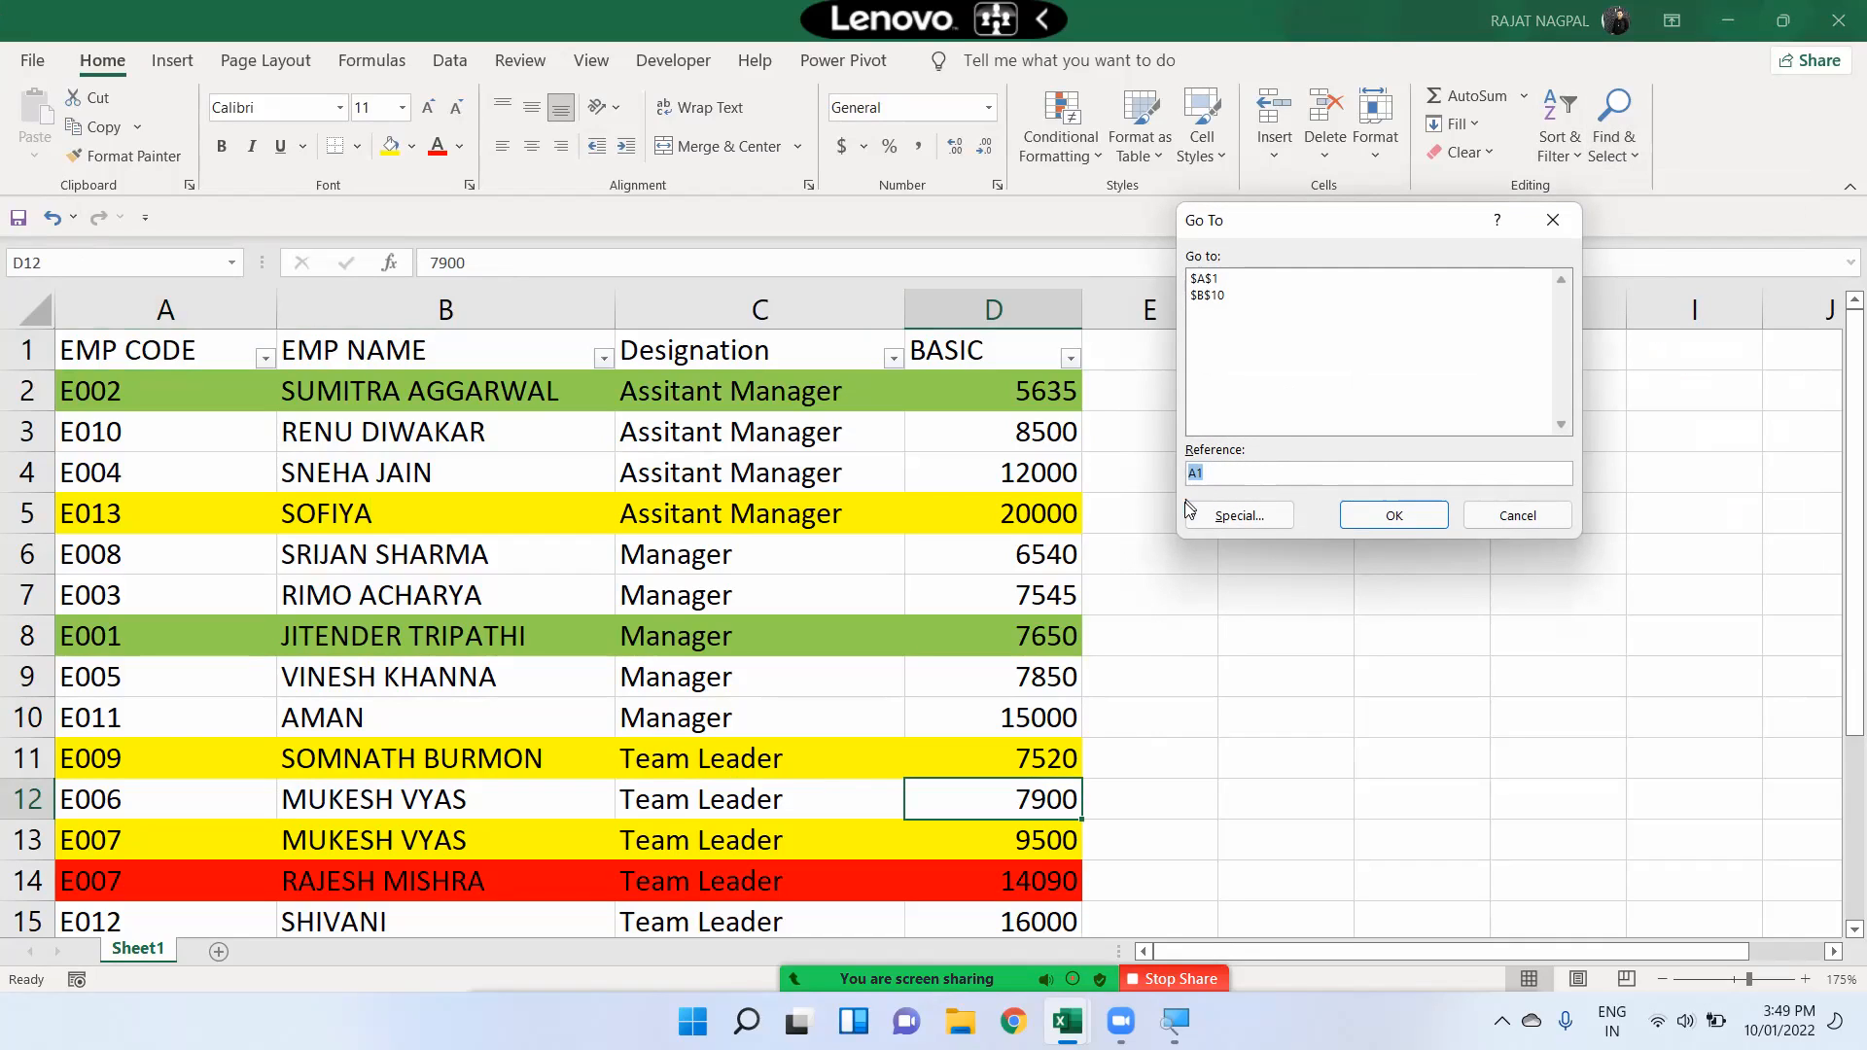
click(1542, 514)
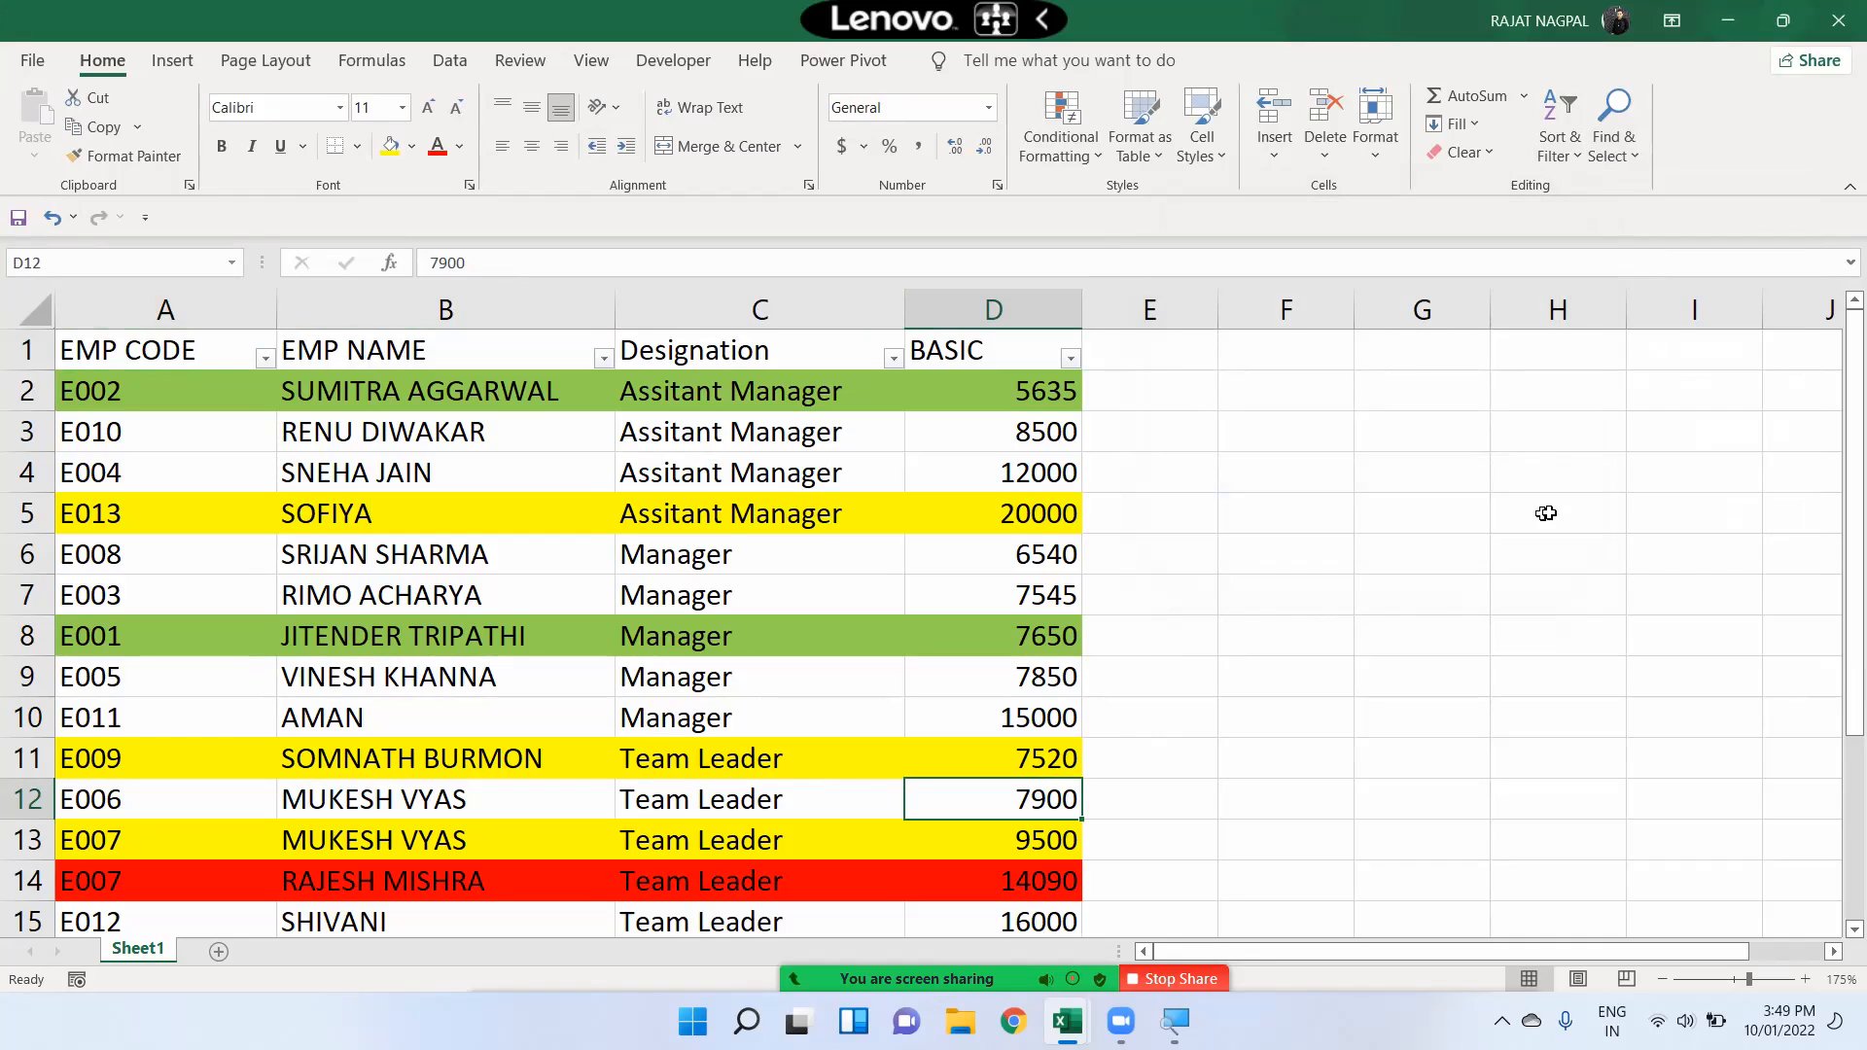
Select all cells containing constants using Go To Special, check the selected range, and return to cell D4
click(1620, 148)
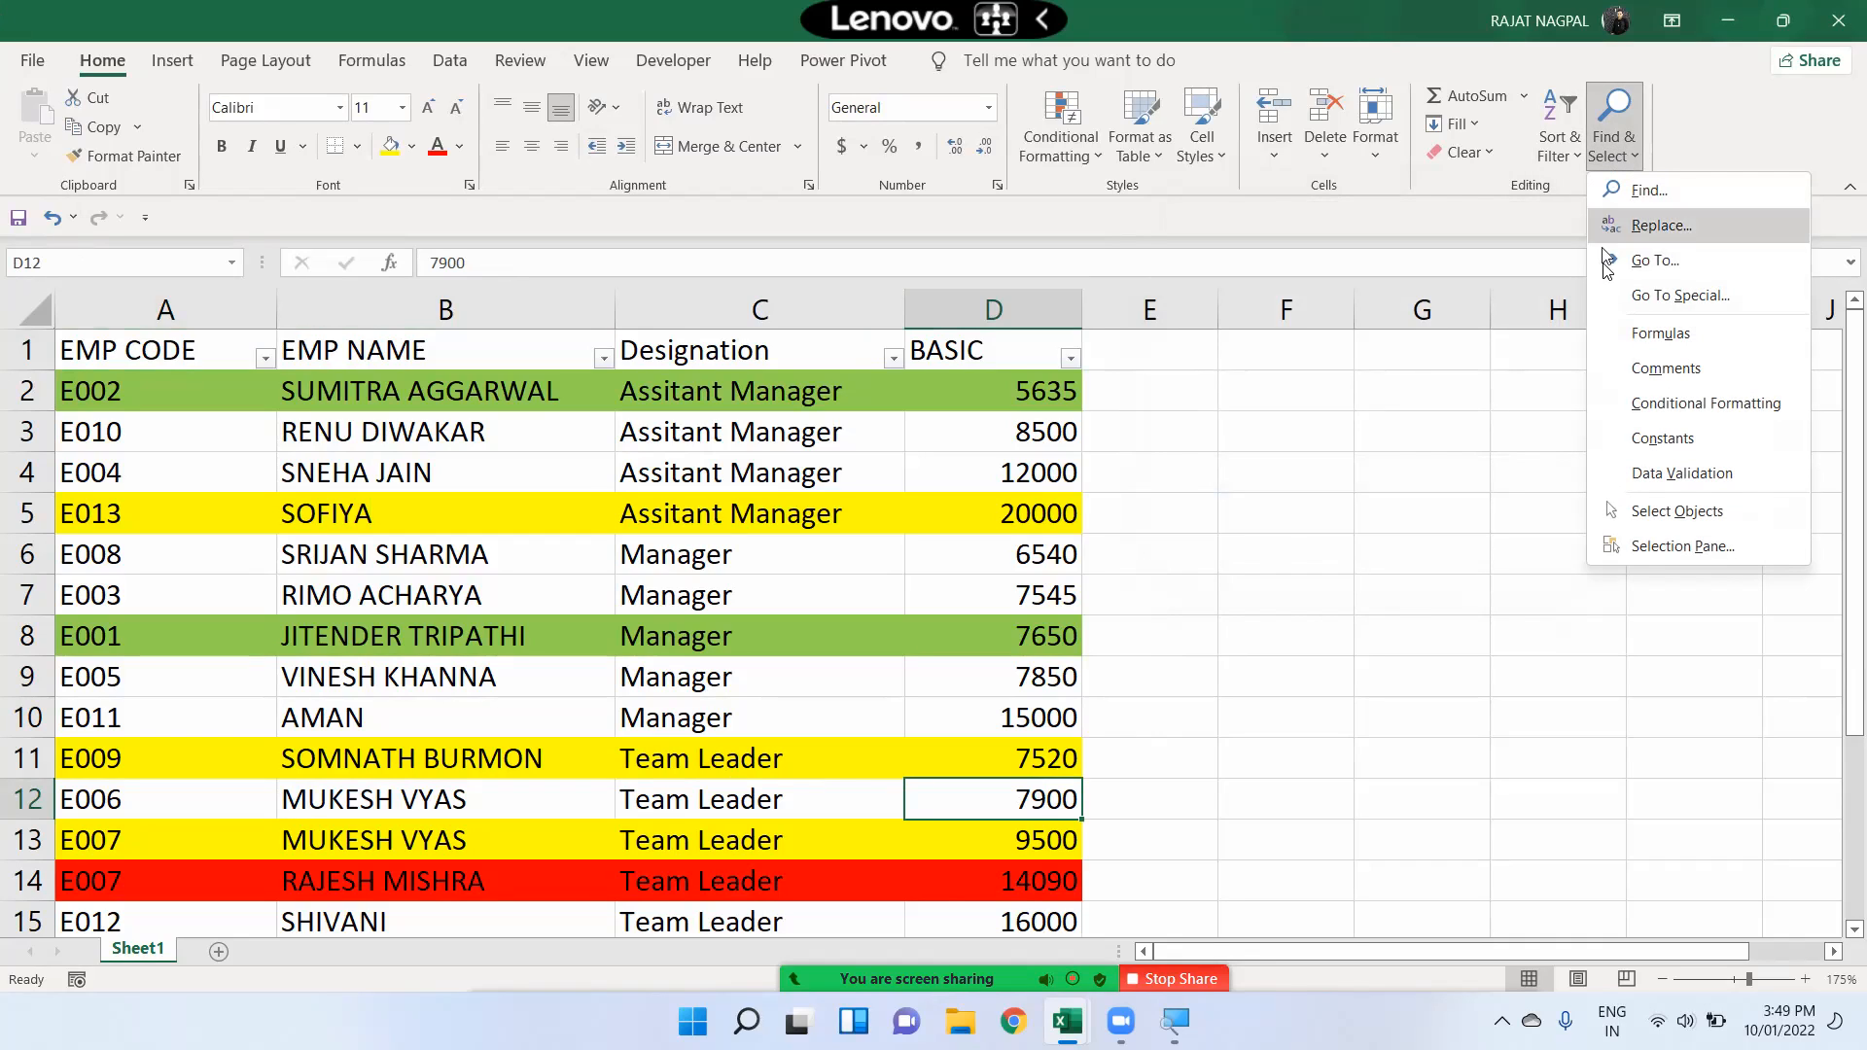
click(1650, 299)
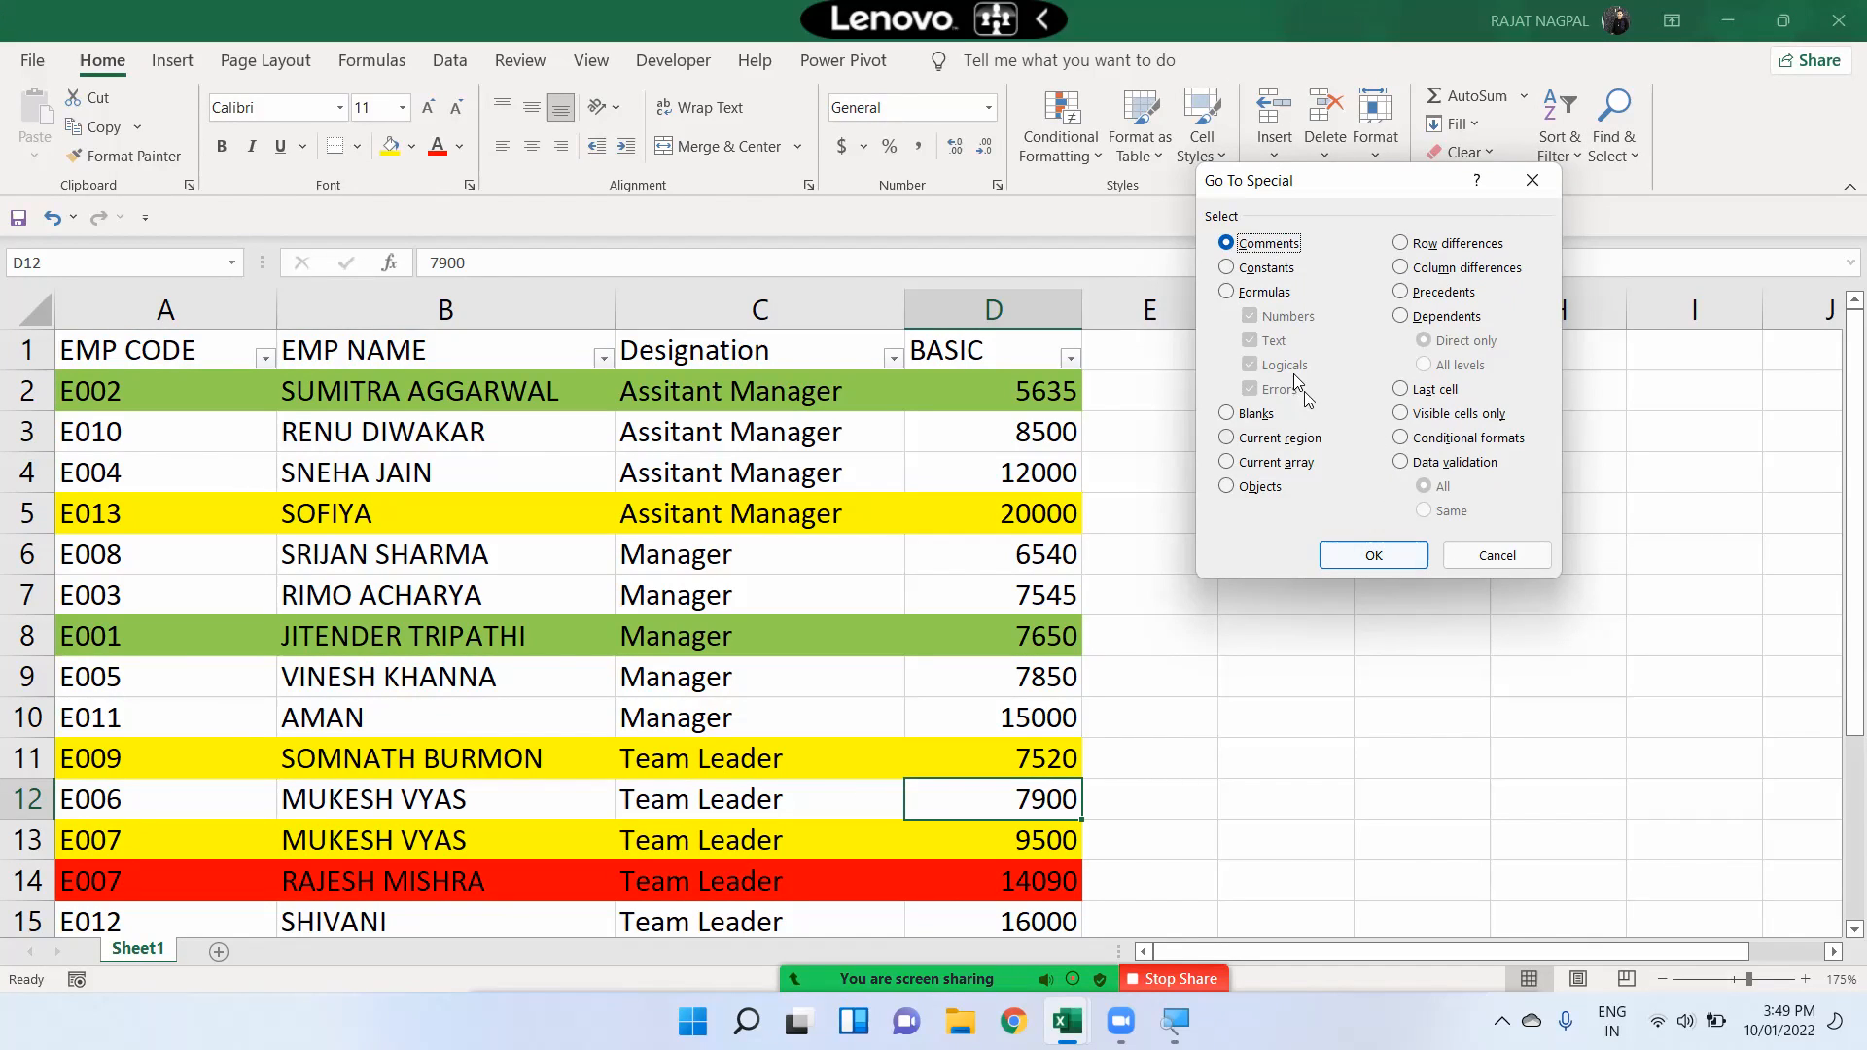
click(1227, 269)
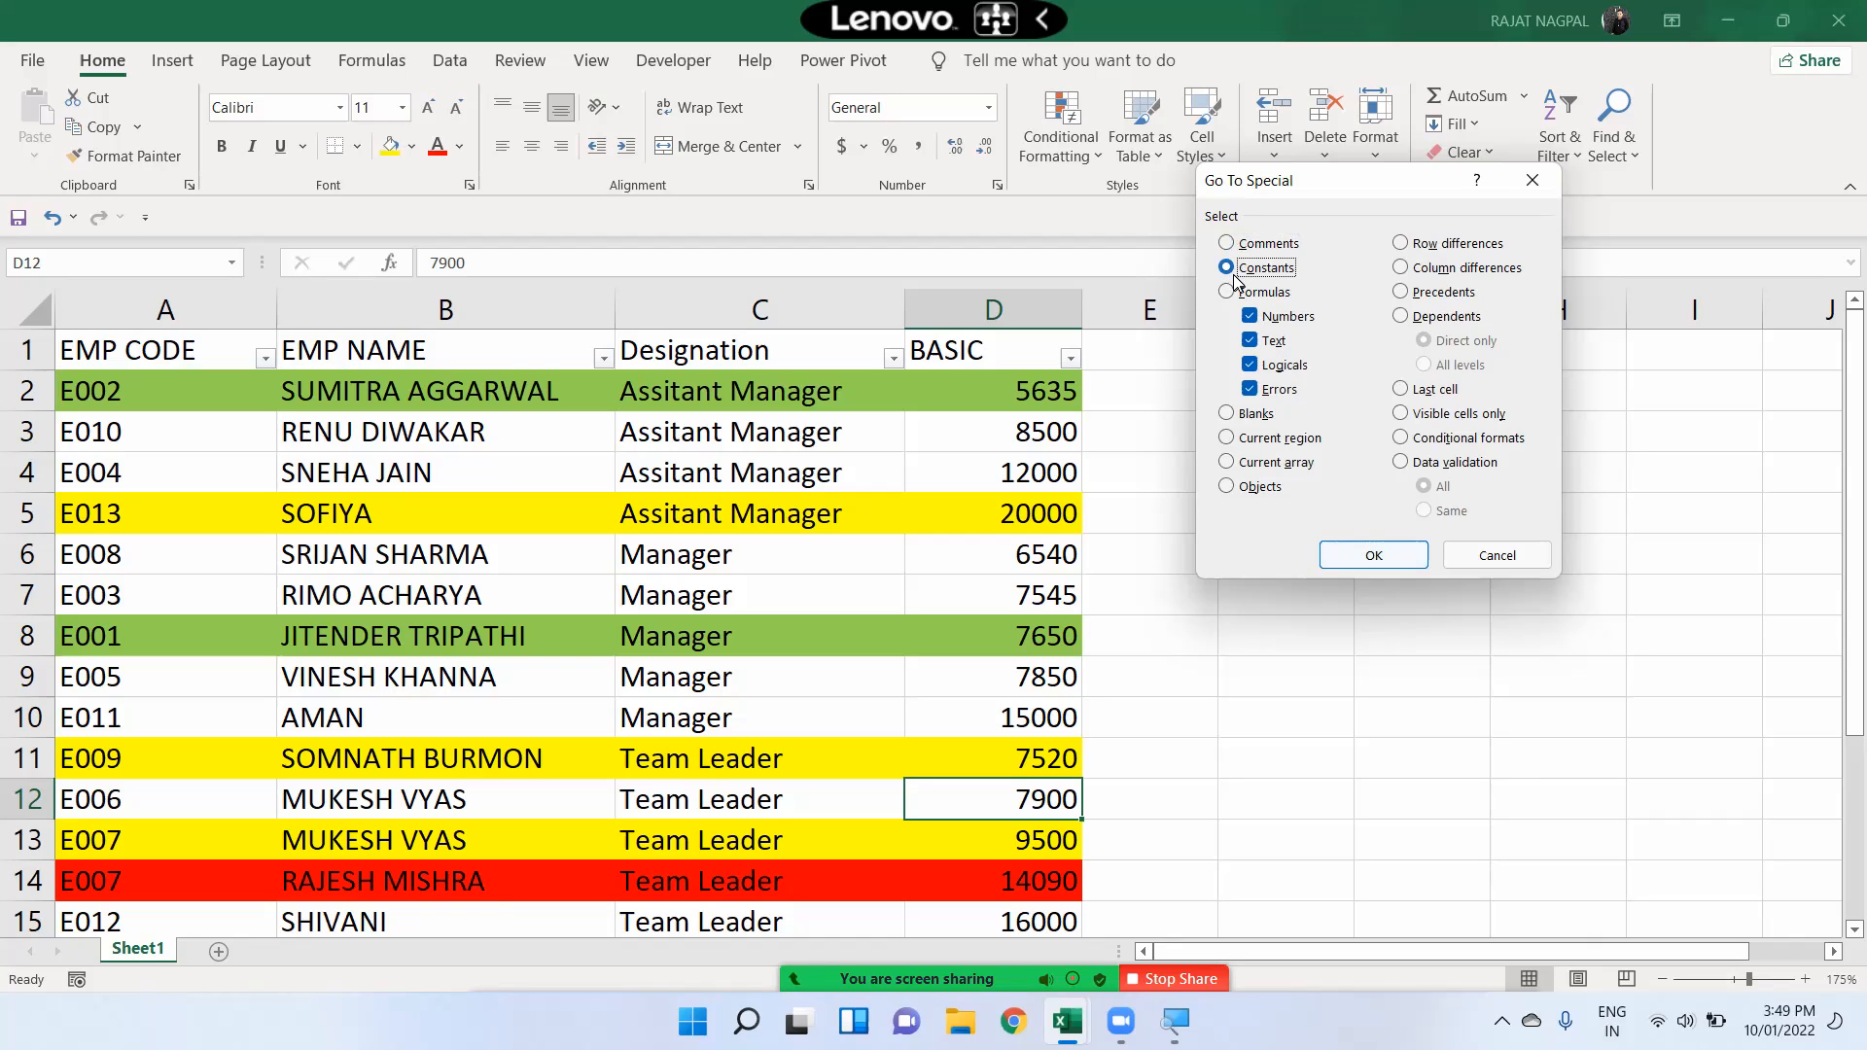
click(1353, 551)
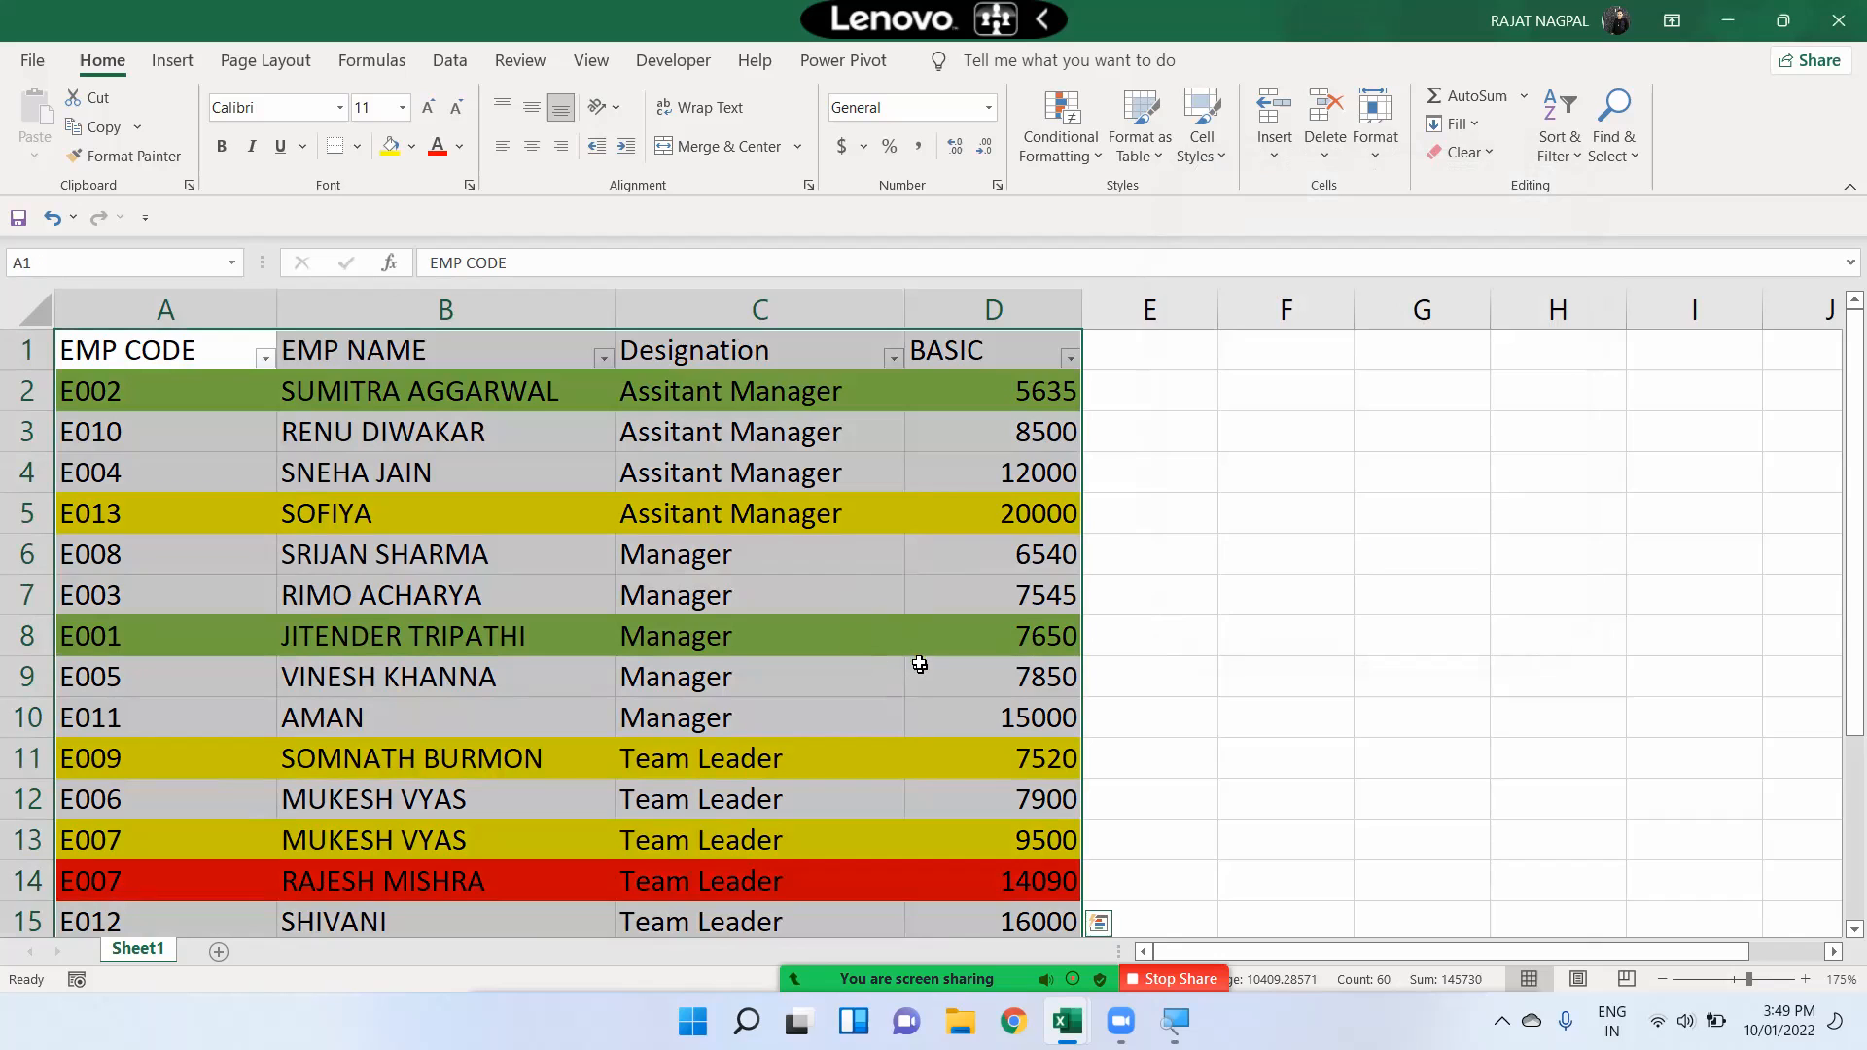
scroll(934, 595, down, 1)
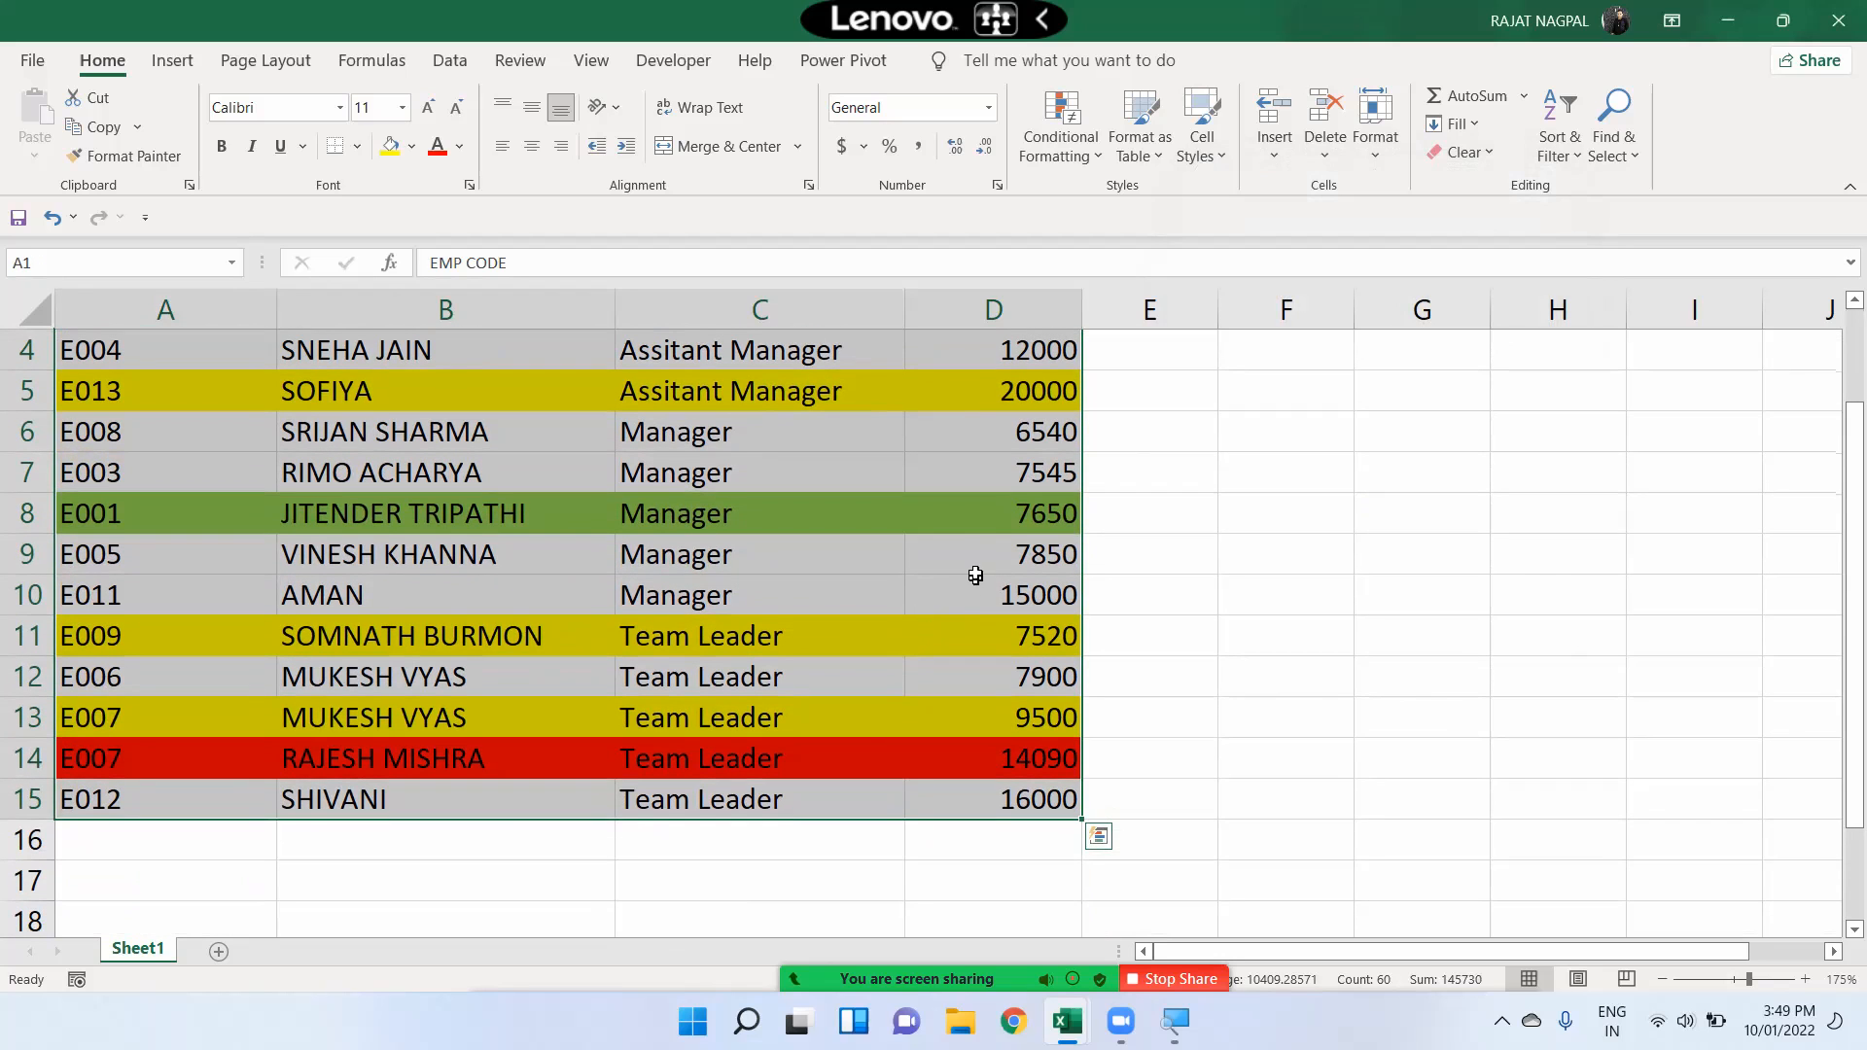
scroll(905, 634, up, 1)
click(983, 473)
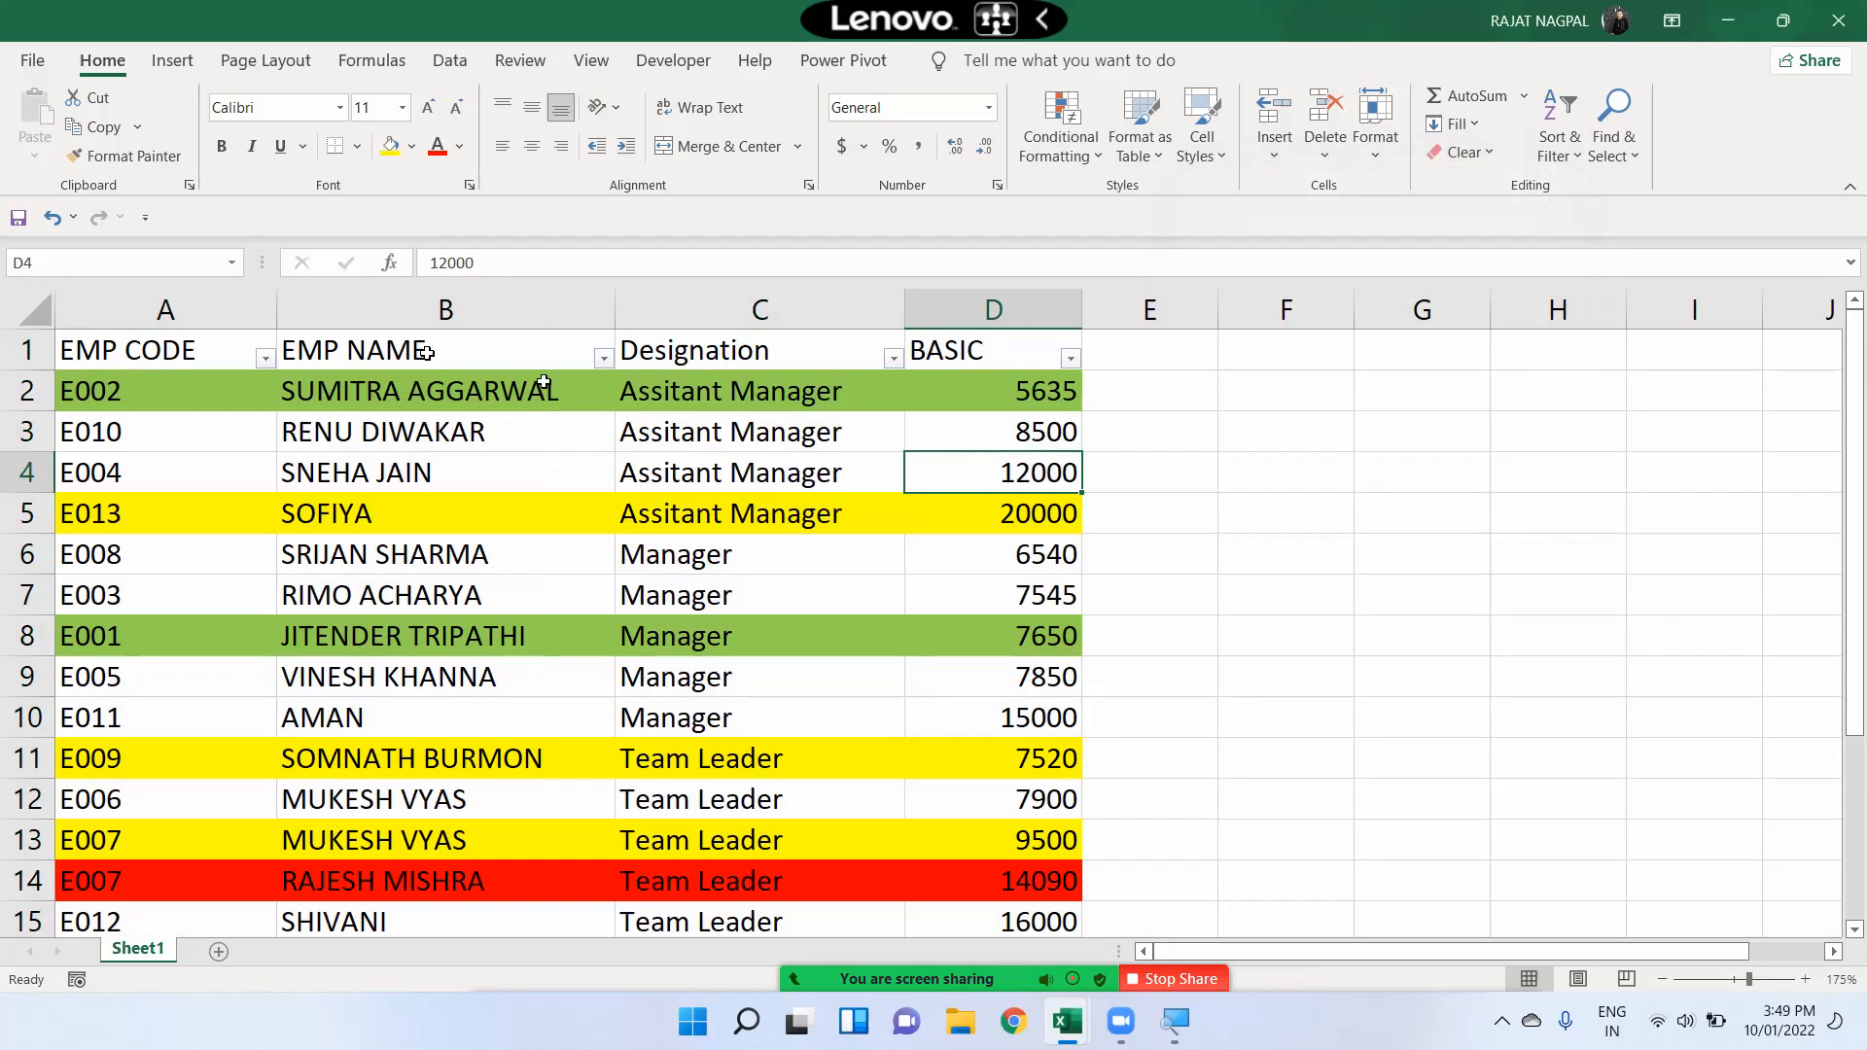
Try to select the formula cells within the employee table A1:D15 using Go To Special
drag(136, 347, 1056, 918)
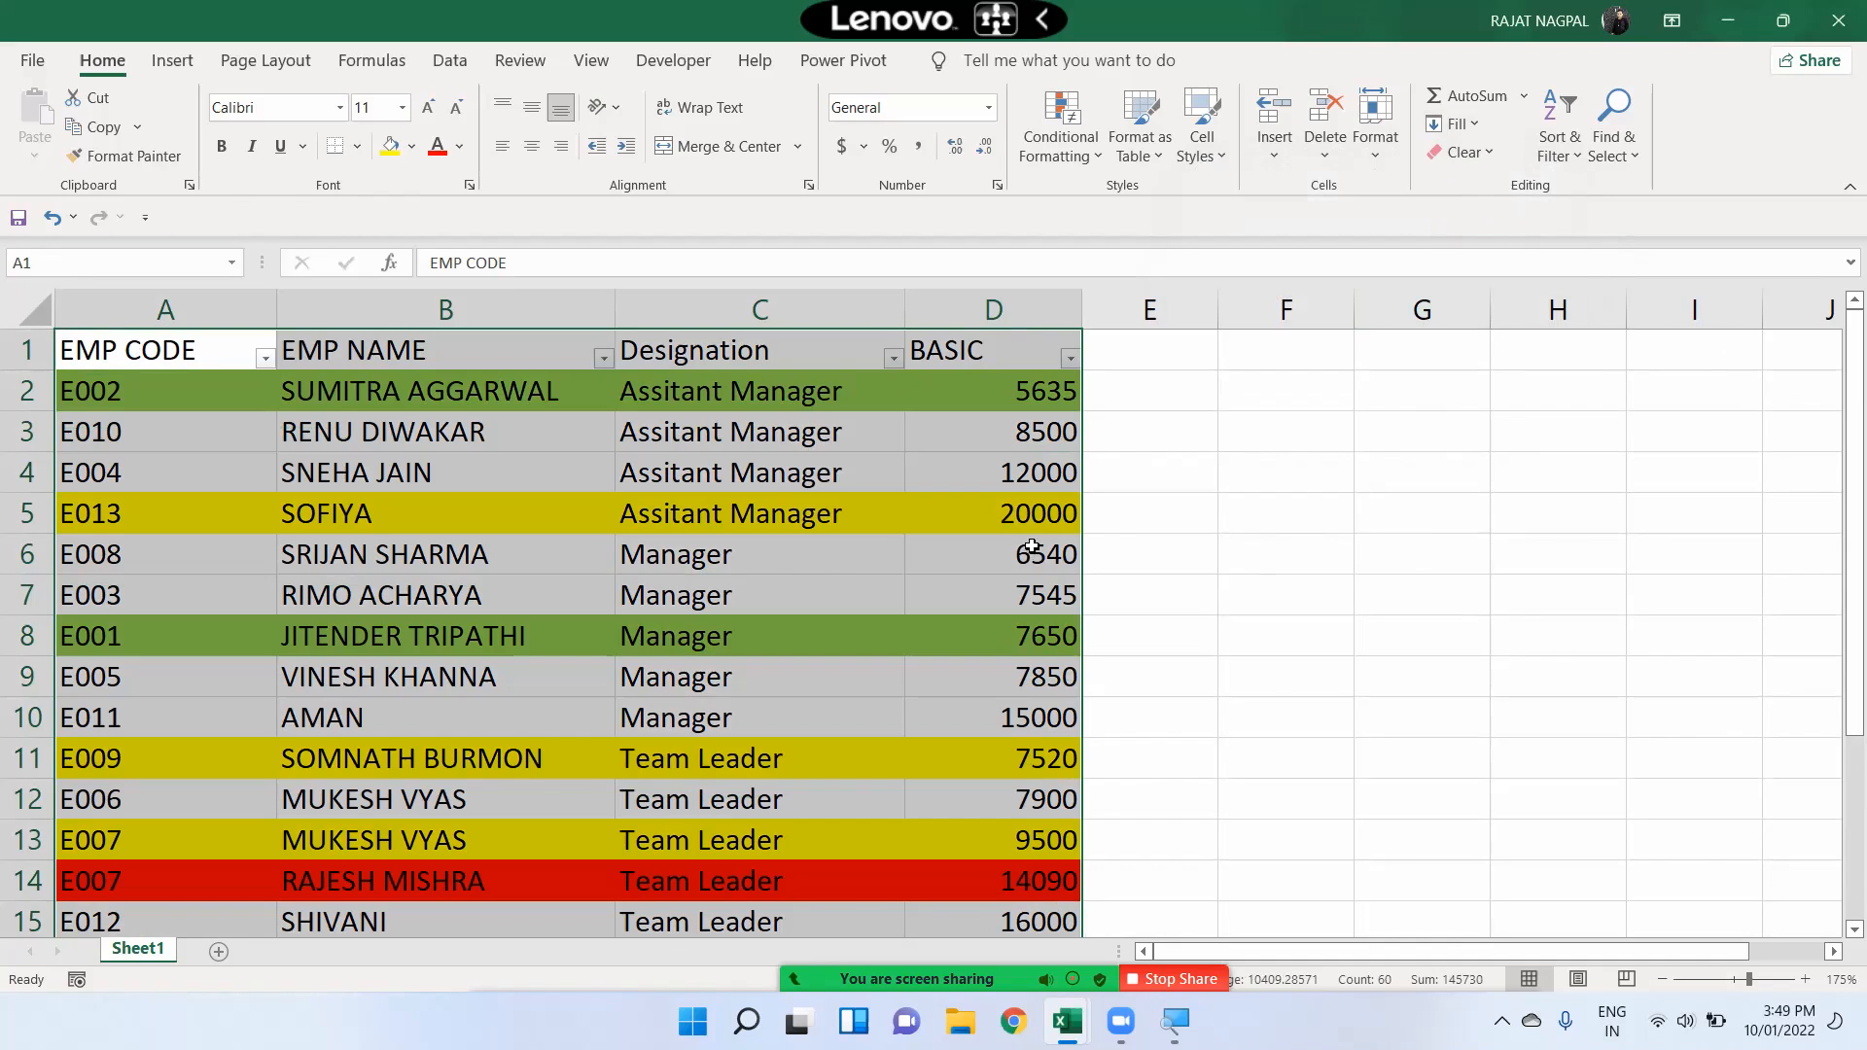
click(1614, 136)
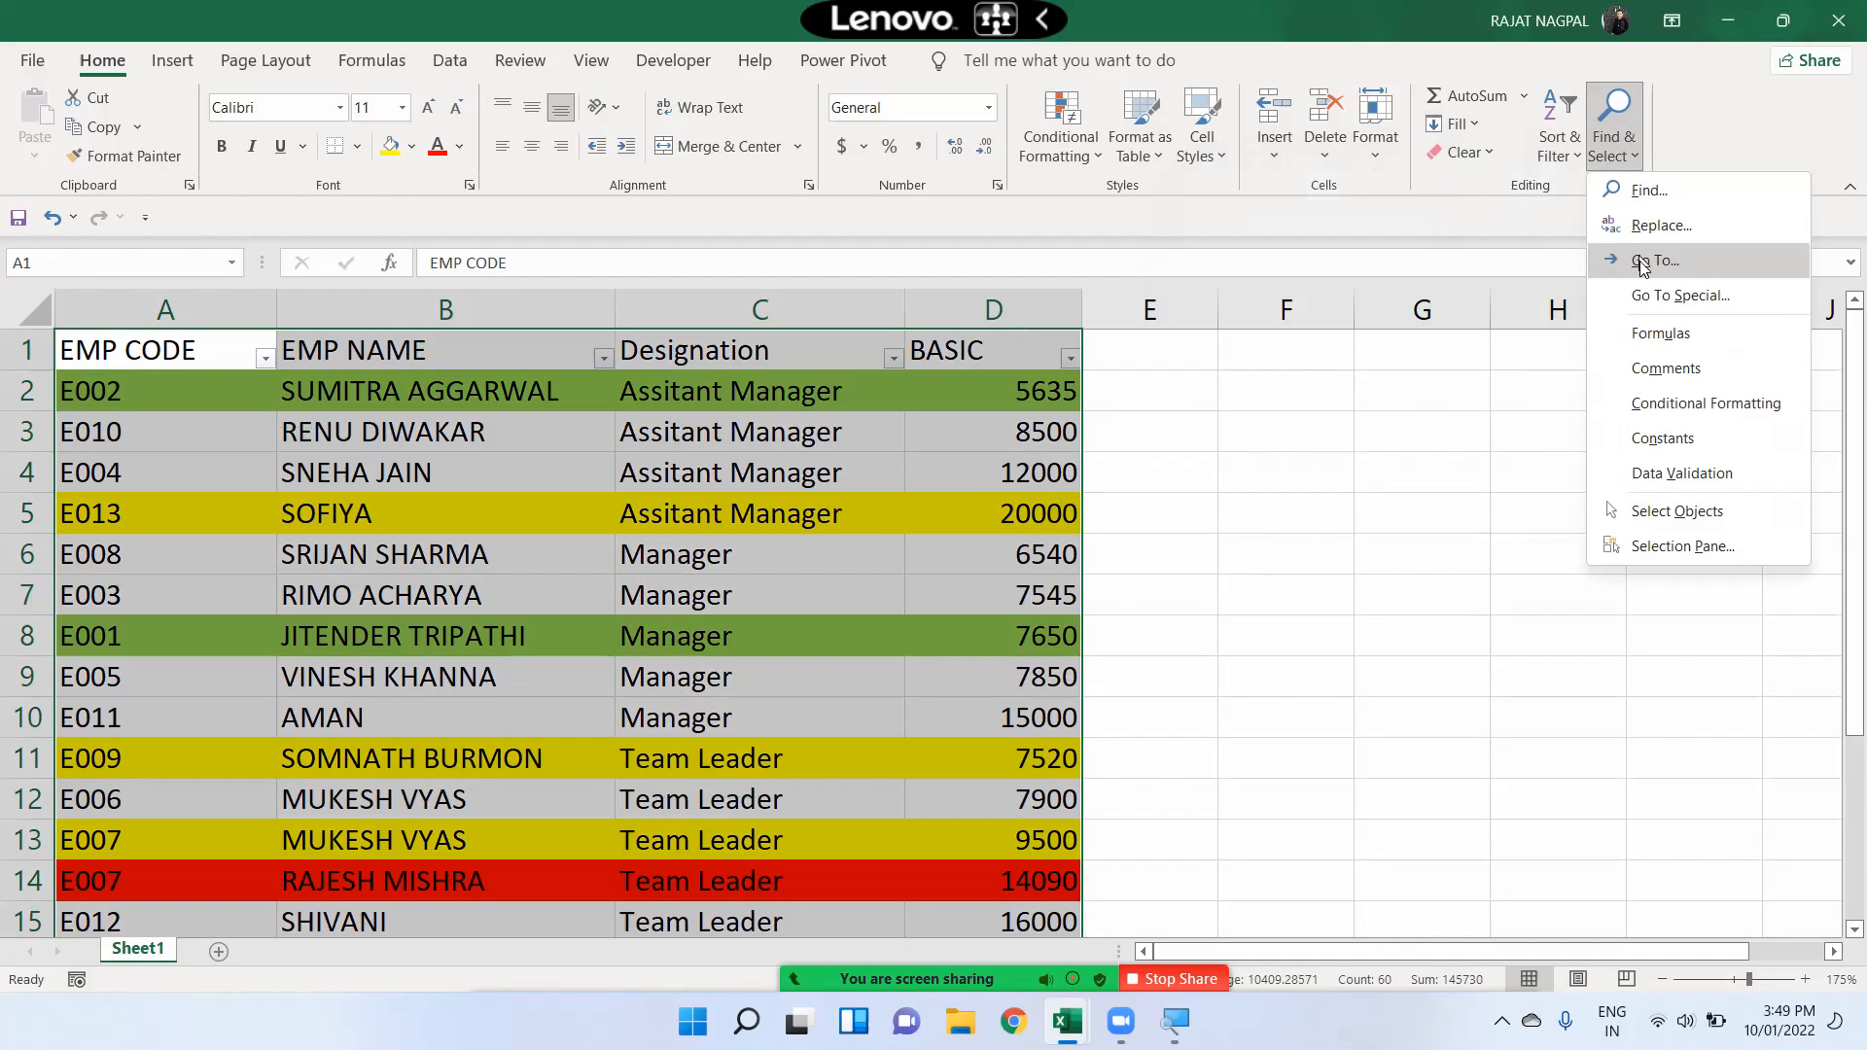
click(1658, 292)
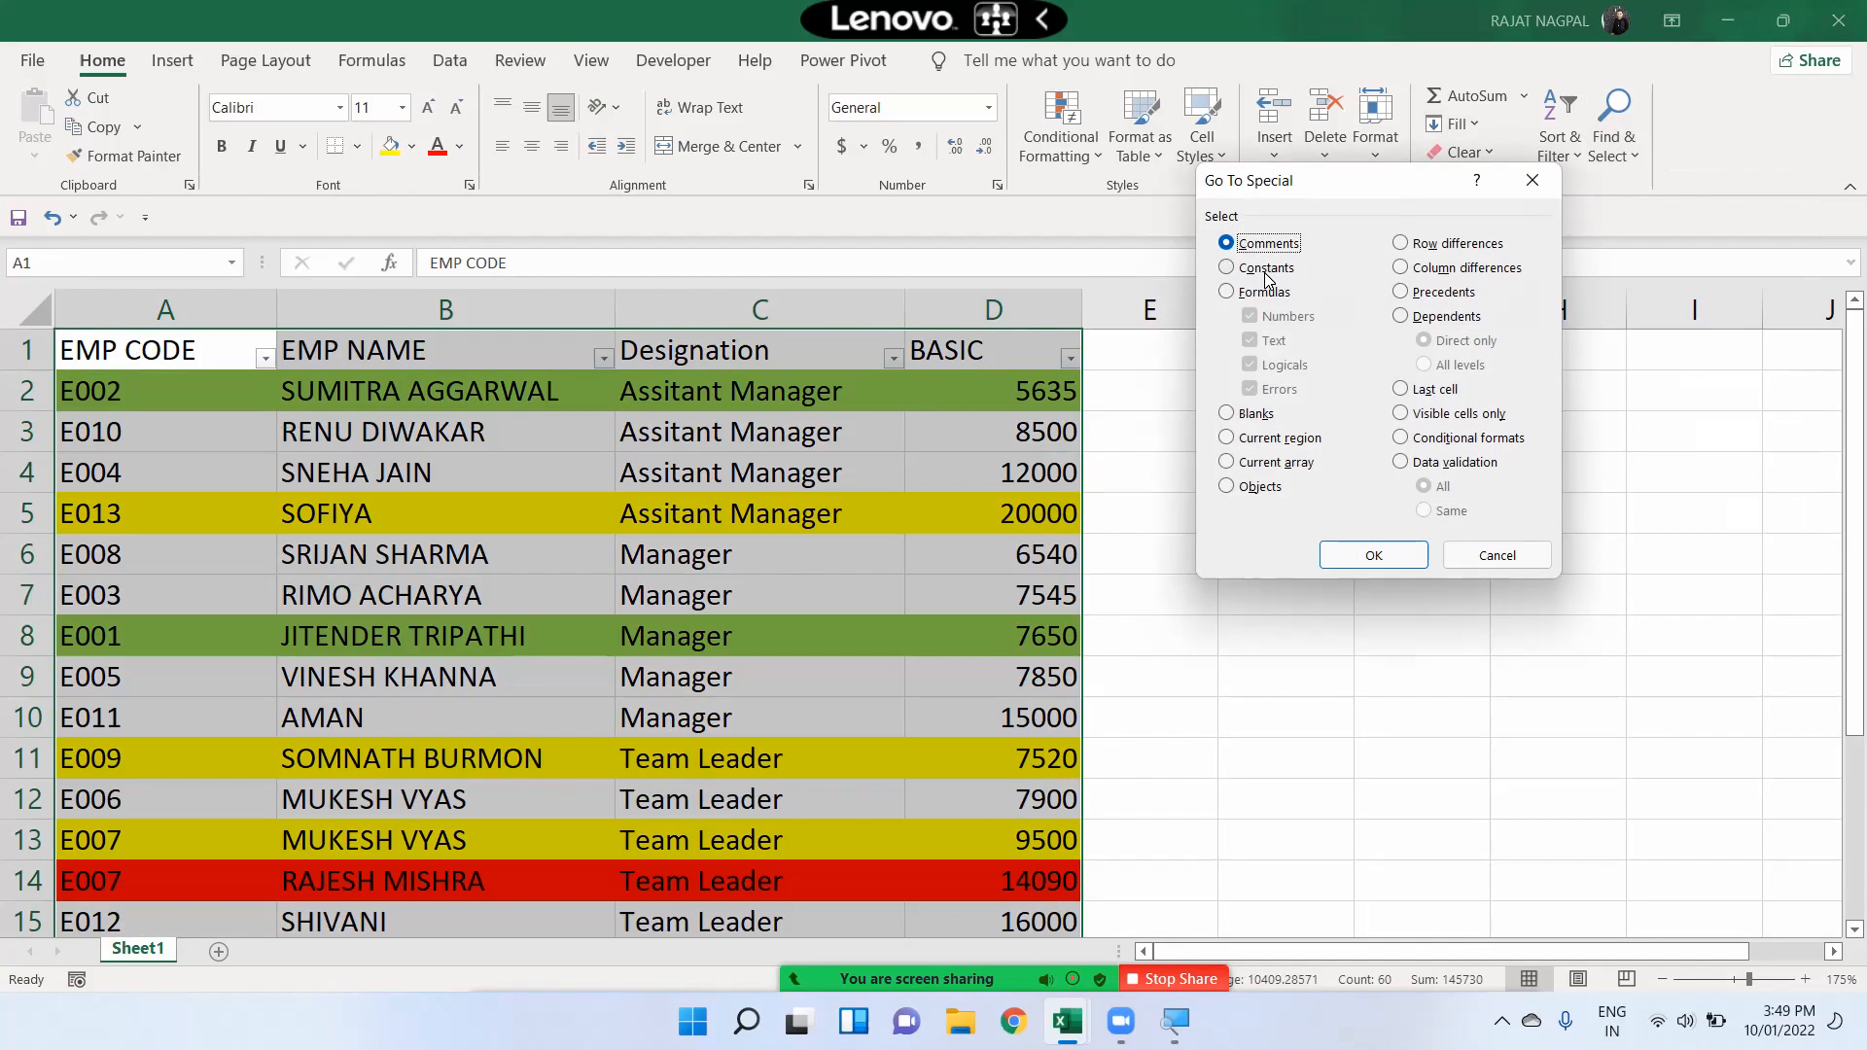
click(1244, 293)
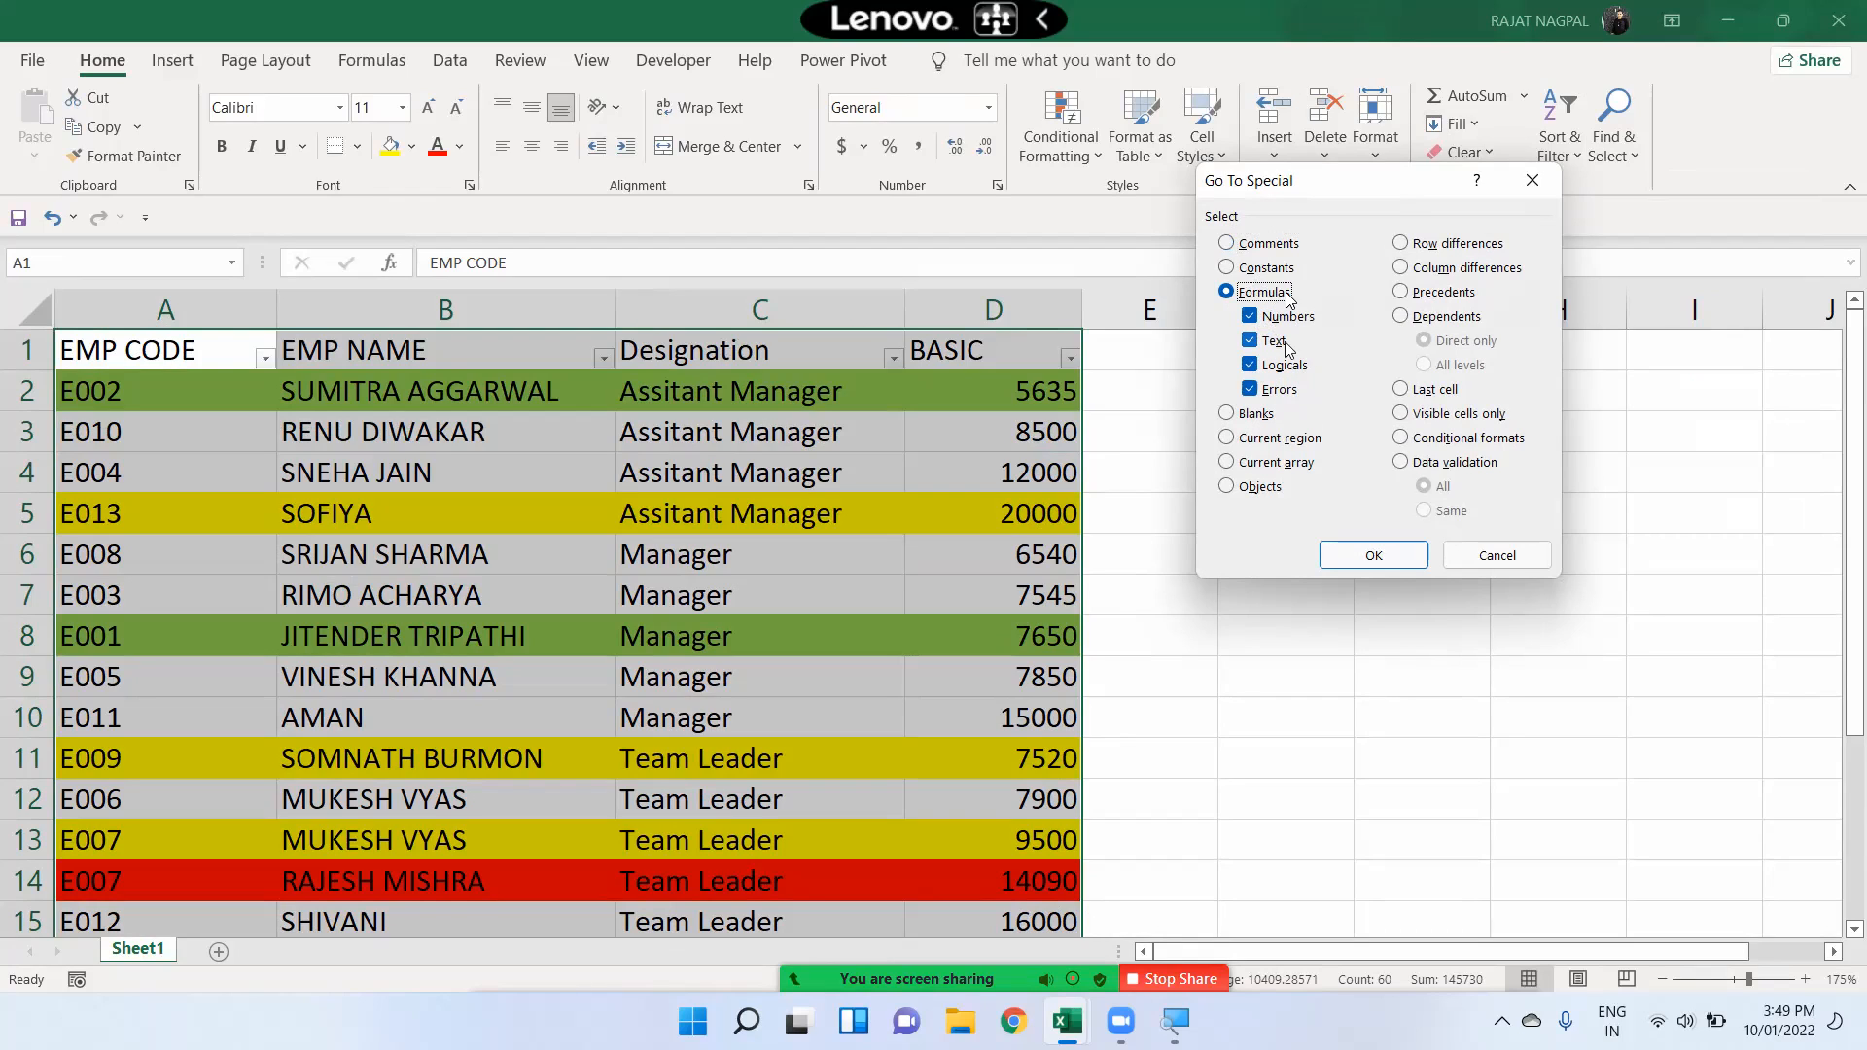
click(1374, 555)
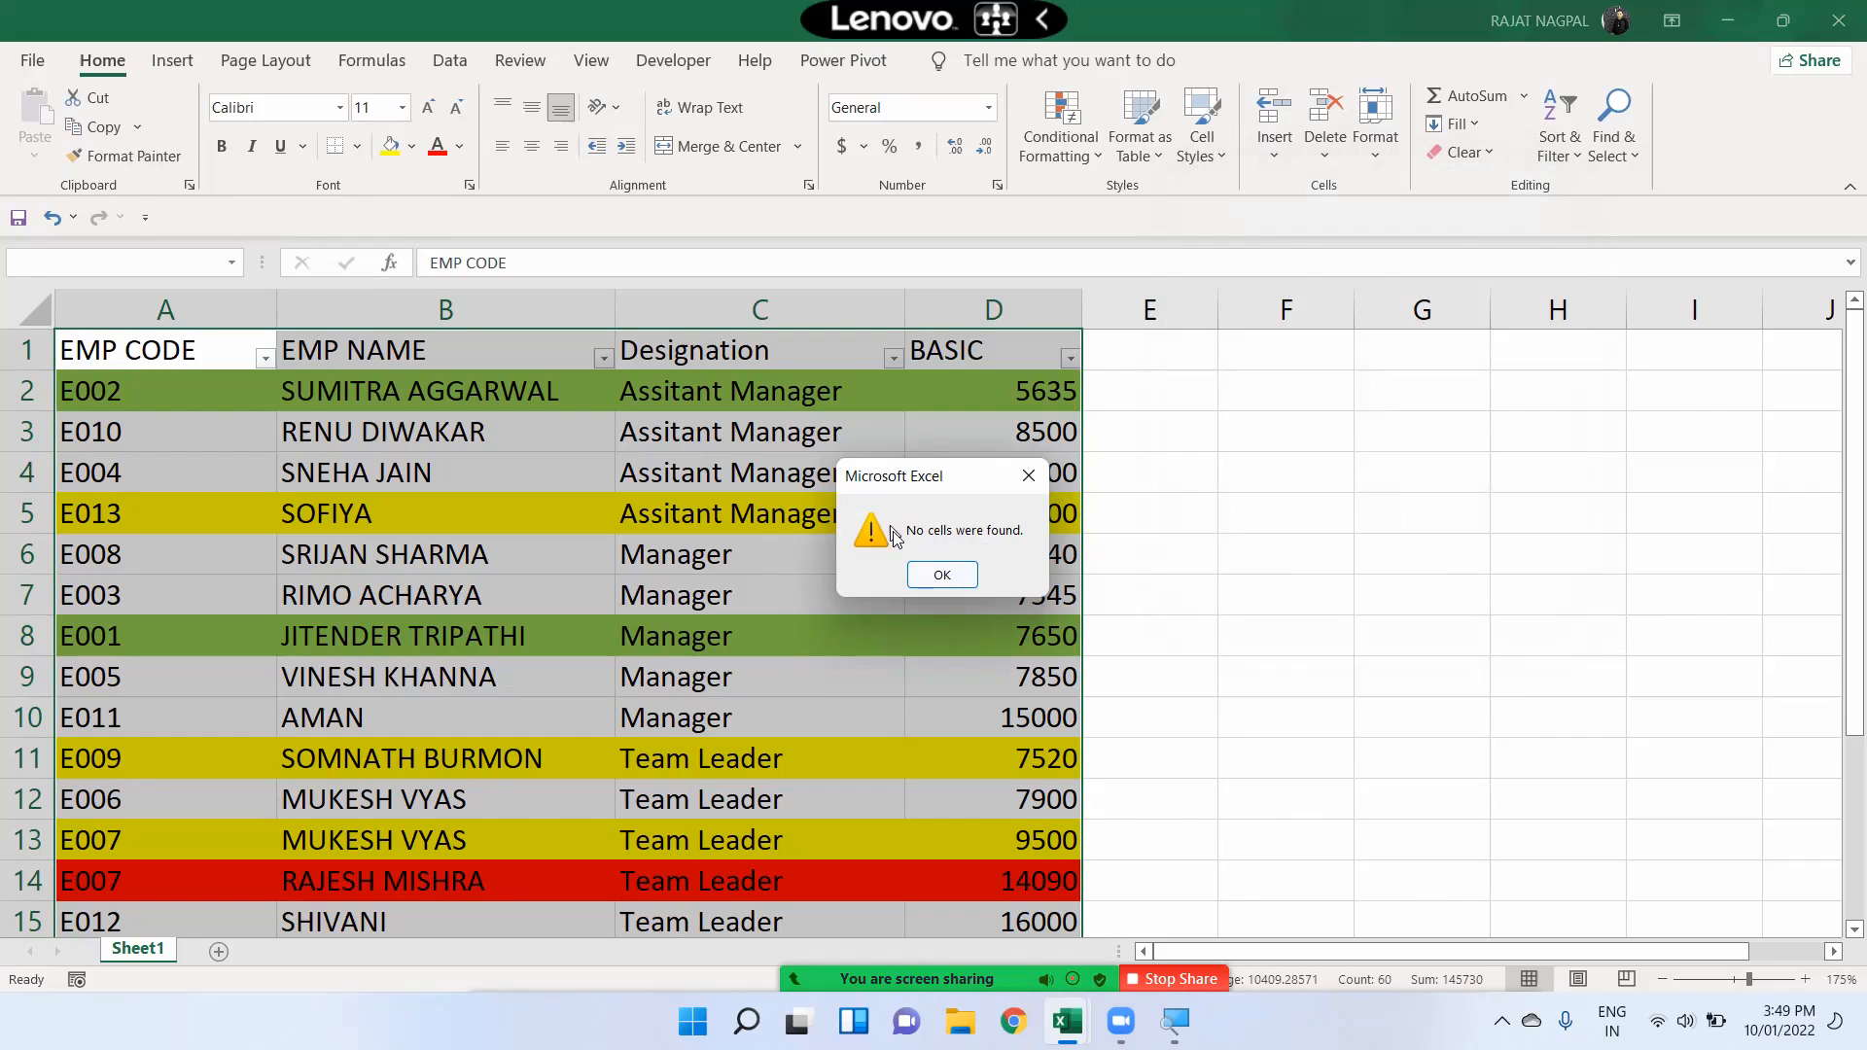
click(949, 575)
Try to select the blank cells within the selected employee table using Go To Special
click(1638, 166)
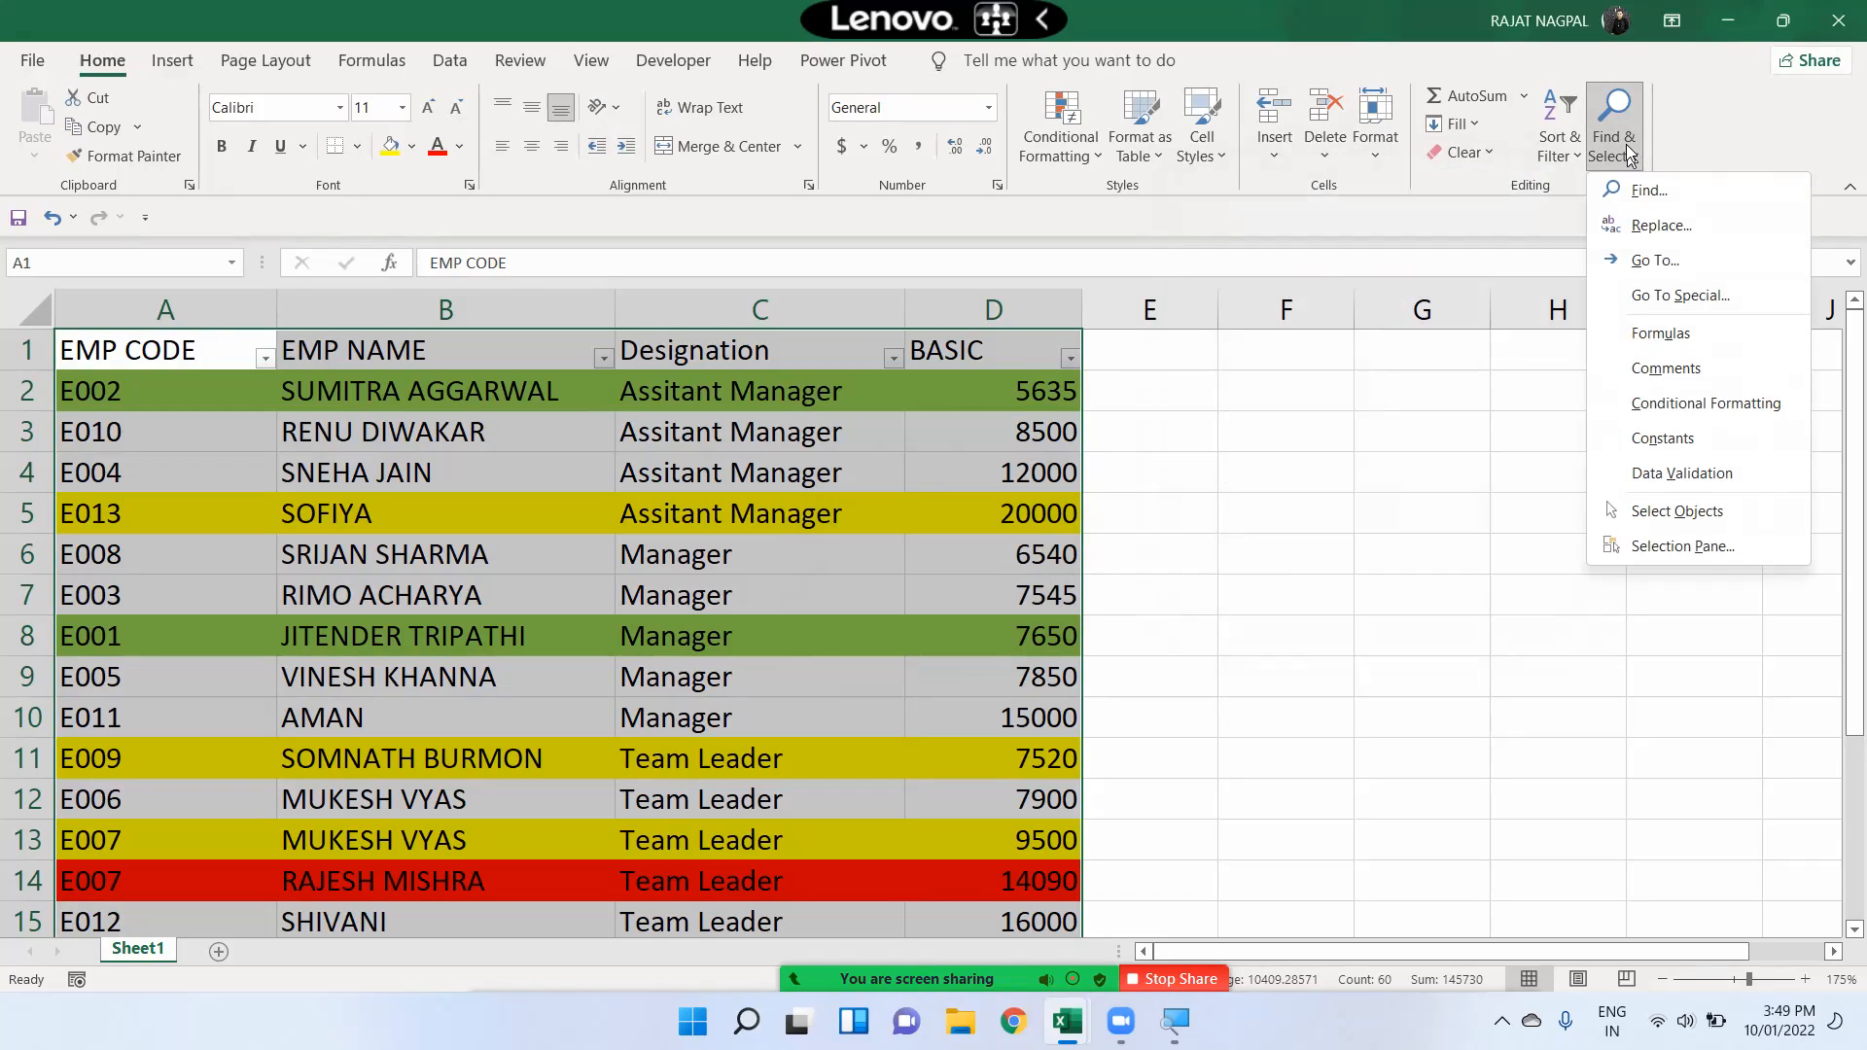
click(1657, 298)
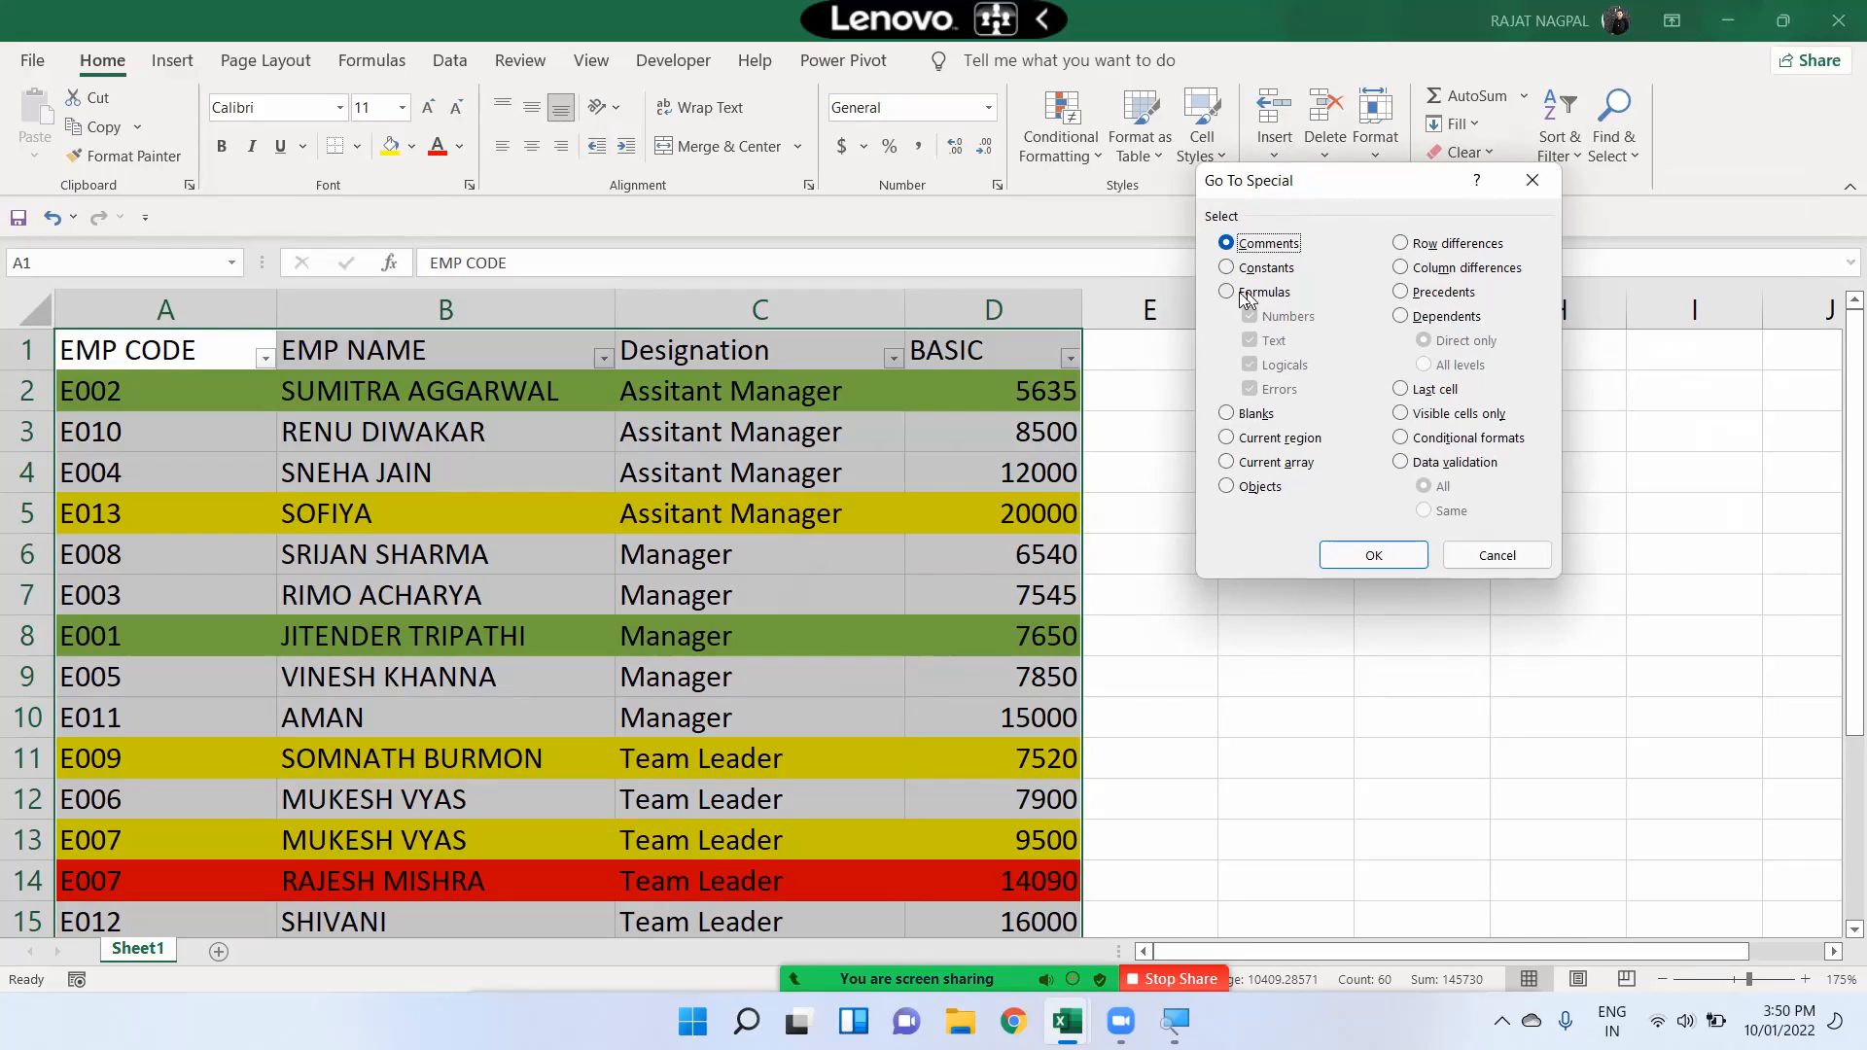
click(1250, 416)
click(1381, 556)
click(949, 574)
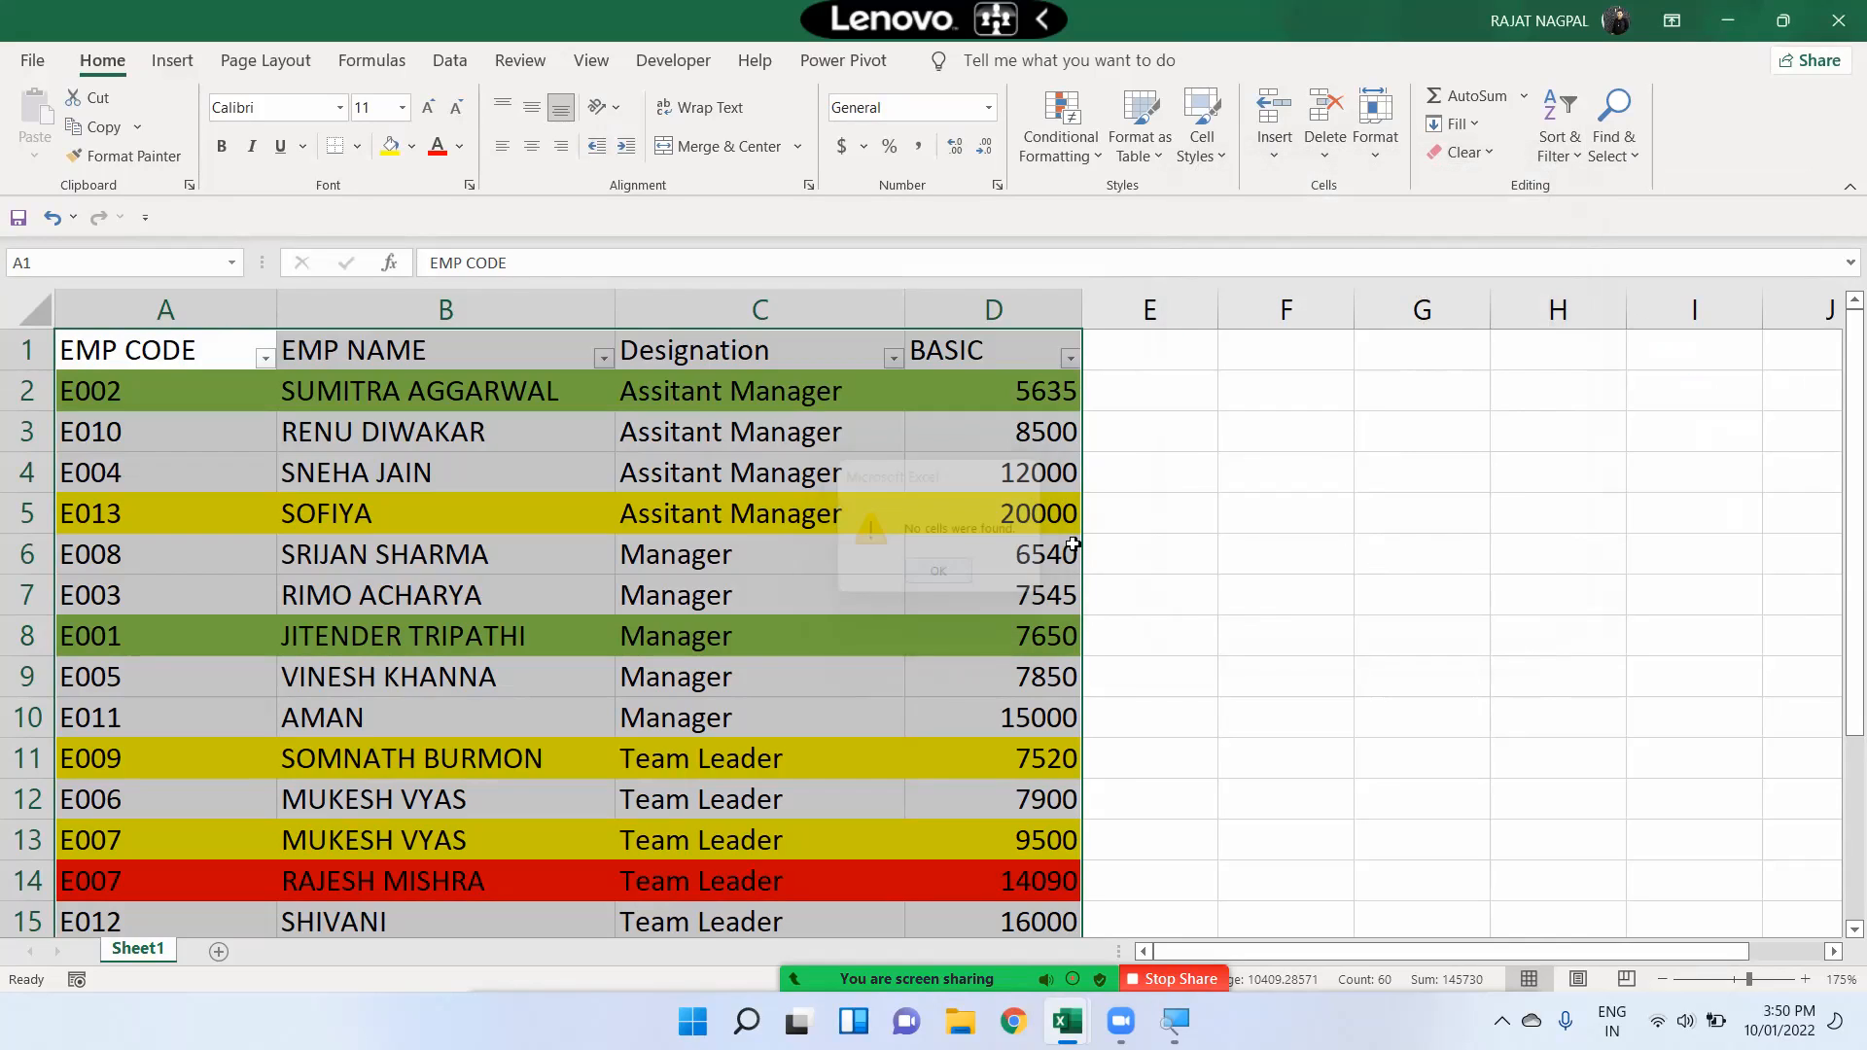
Start from the single cell D6, select the sheet's blank cells using Go To Special, and review the selection
click(1070, 549)
click(1630, 146)
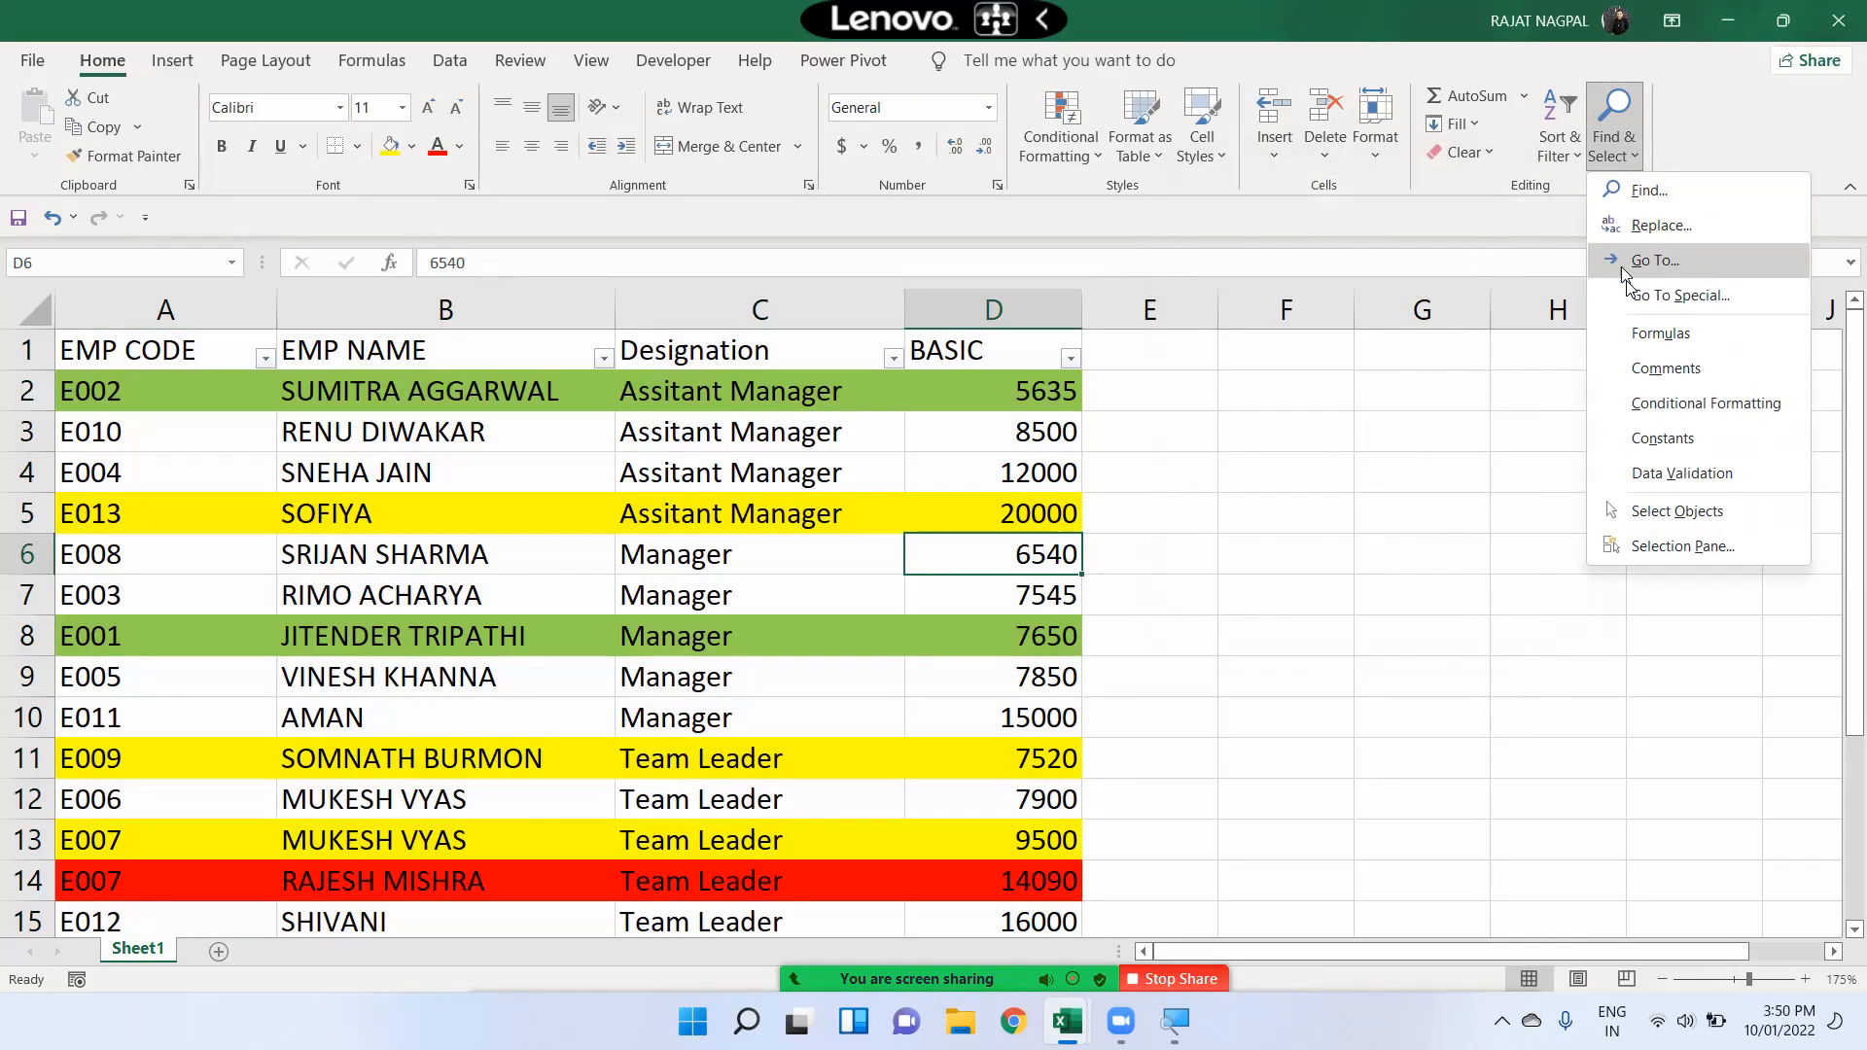
click(1650, 306)
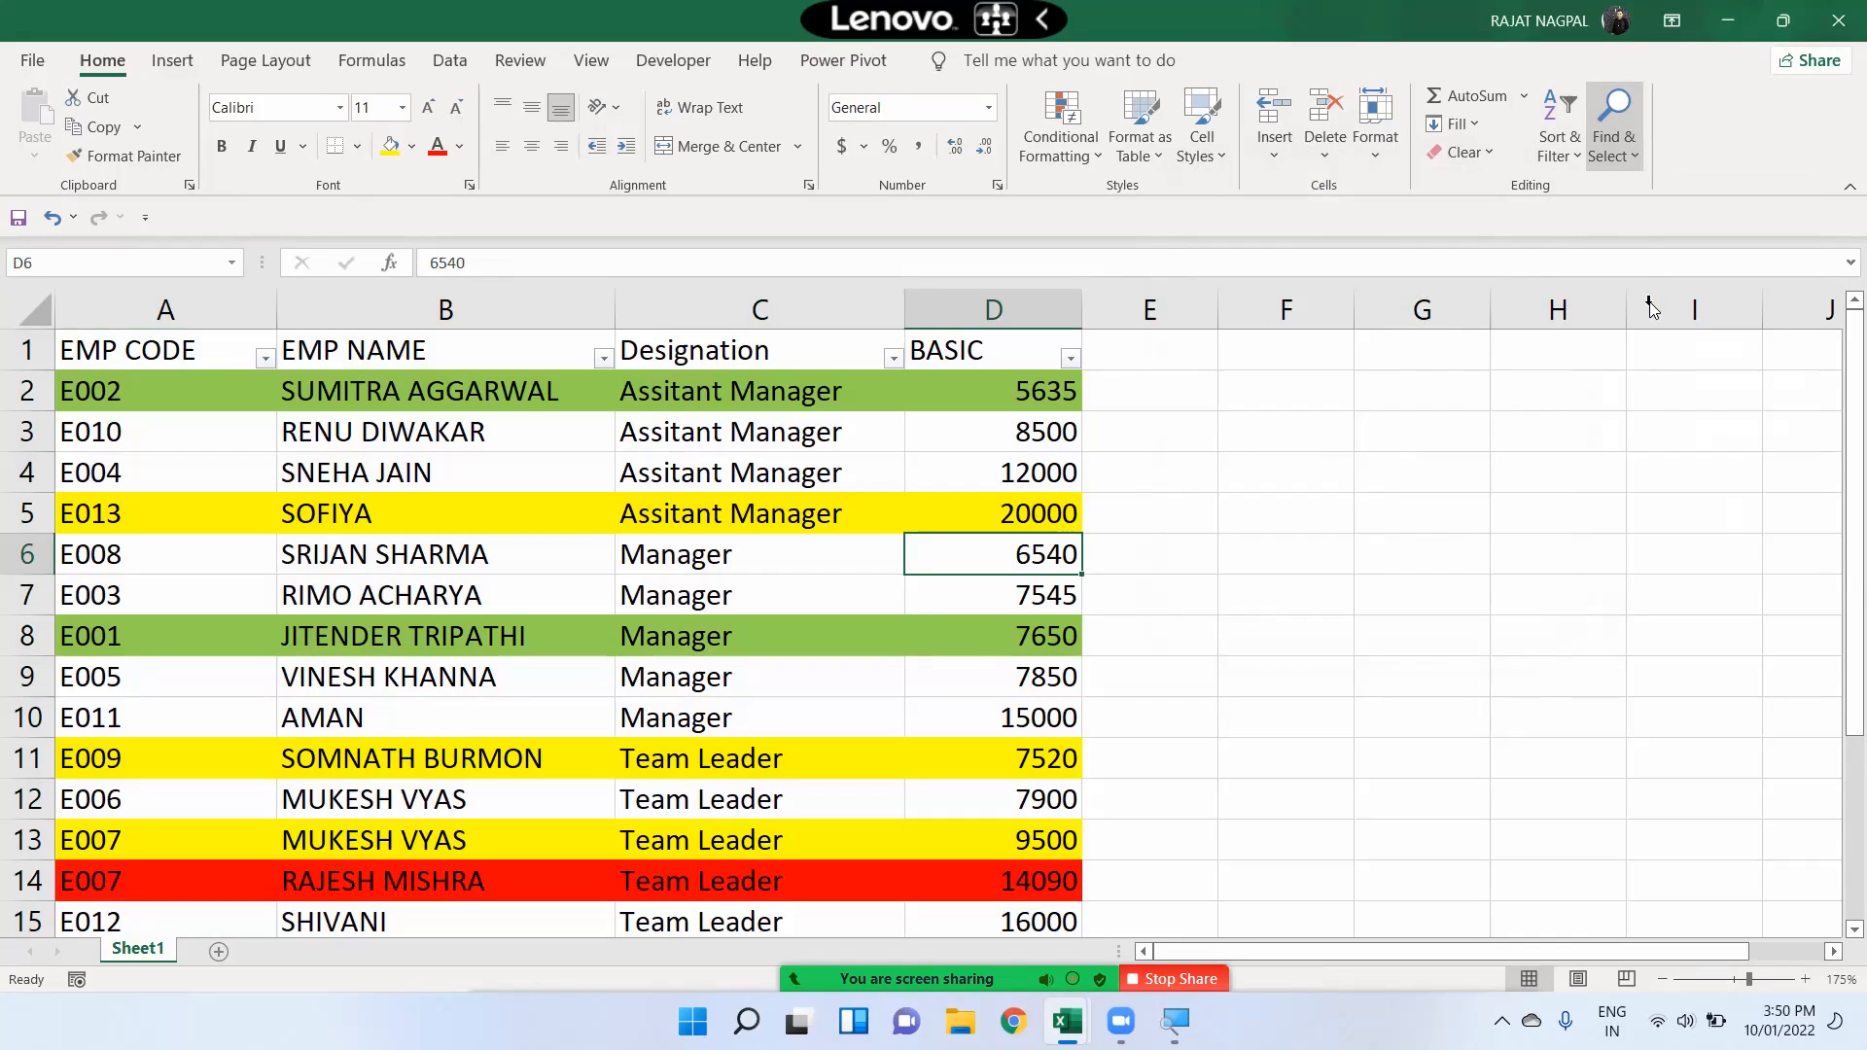
click(1258, 417)
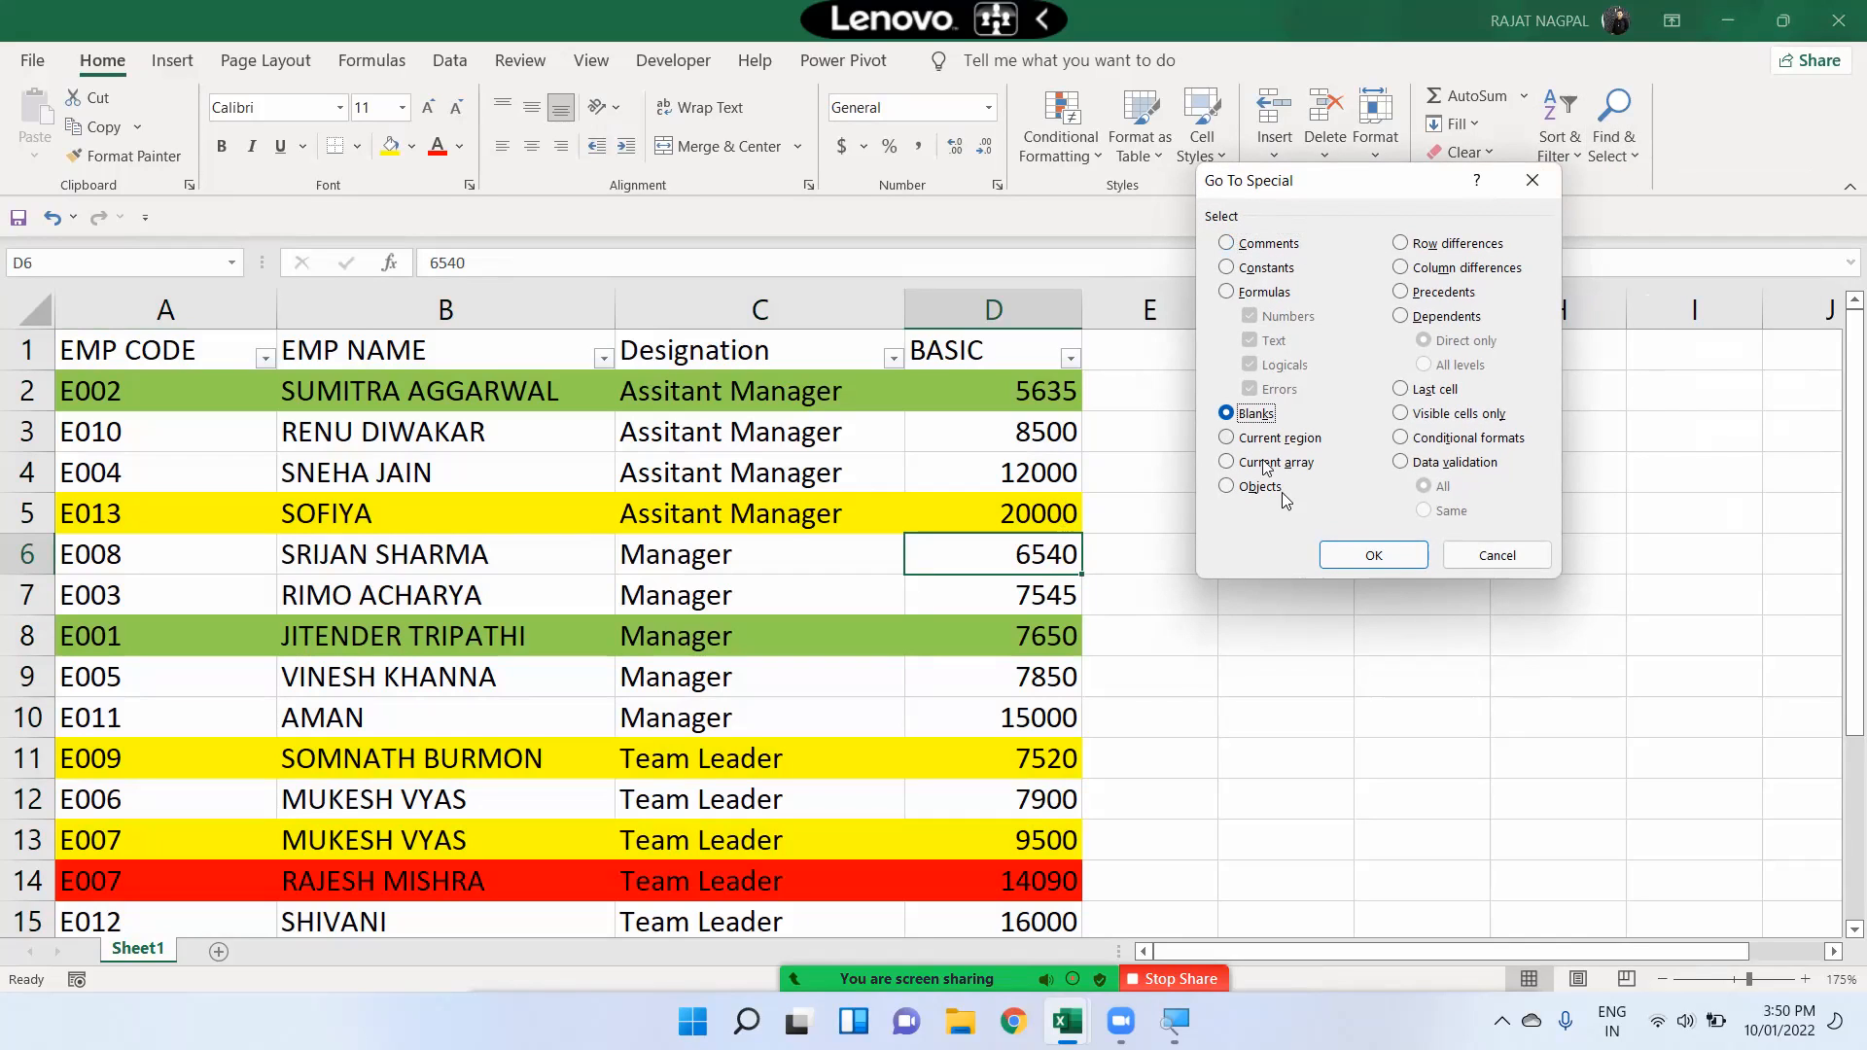
click(1371, 556)
scroll(1147, 771, down, 2)
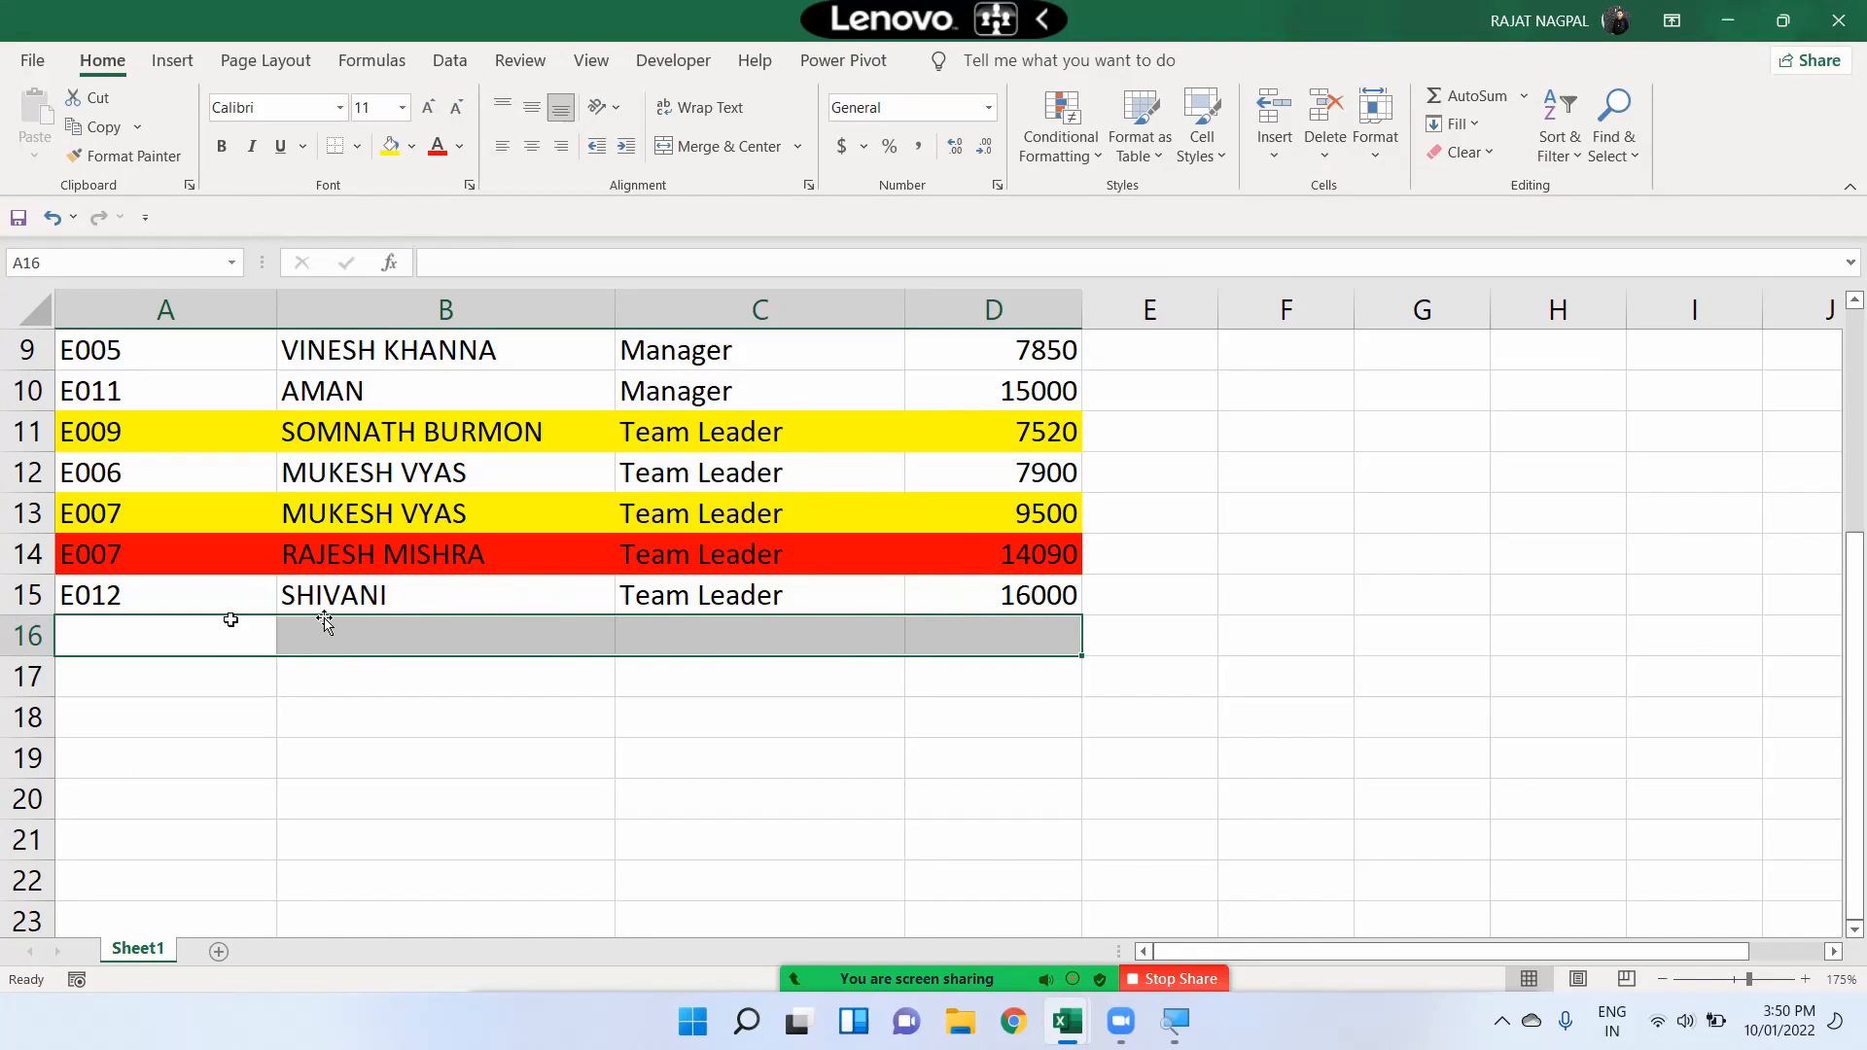
scroll(355, 611, up, 3)
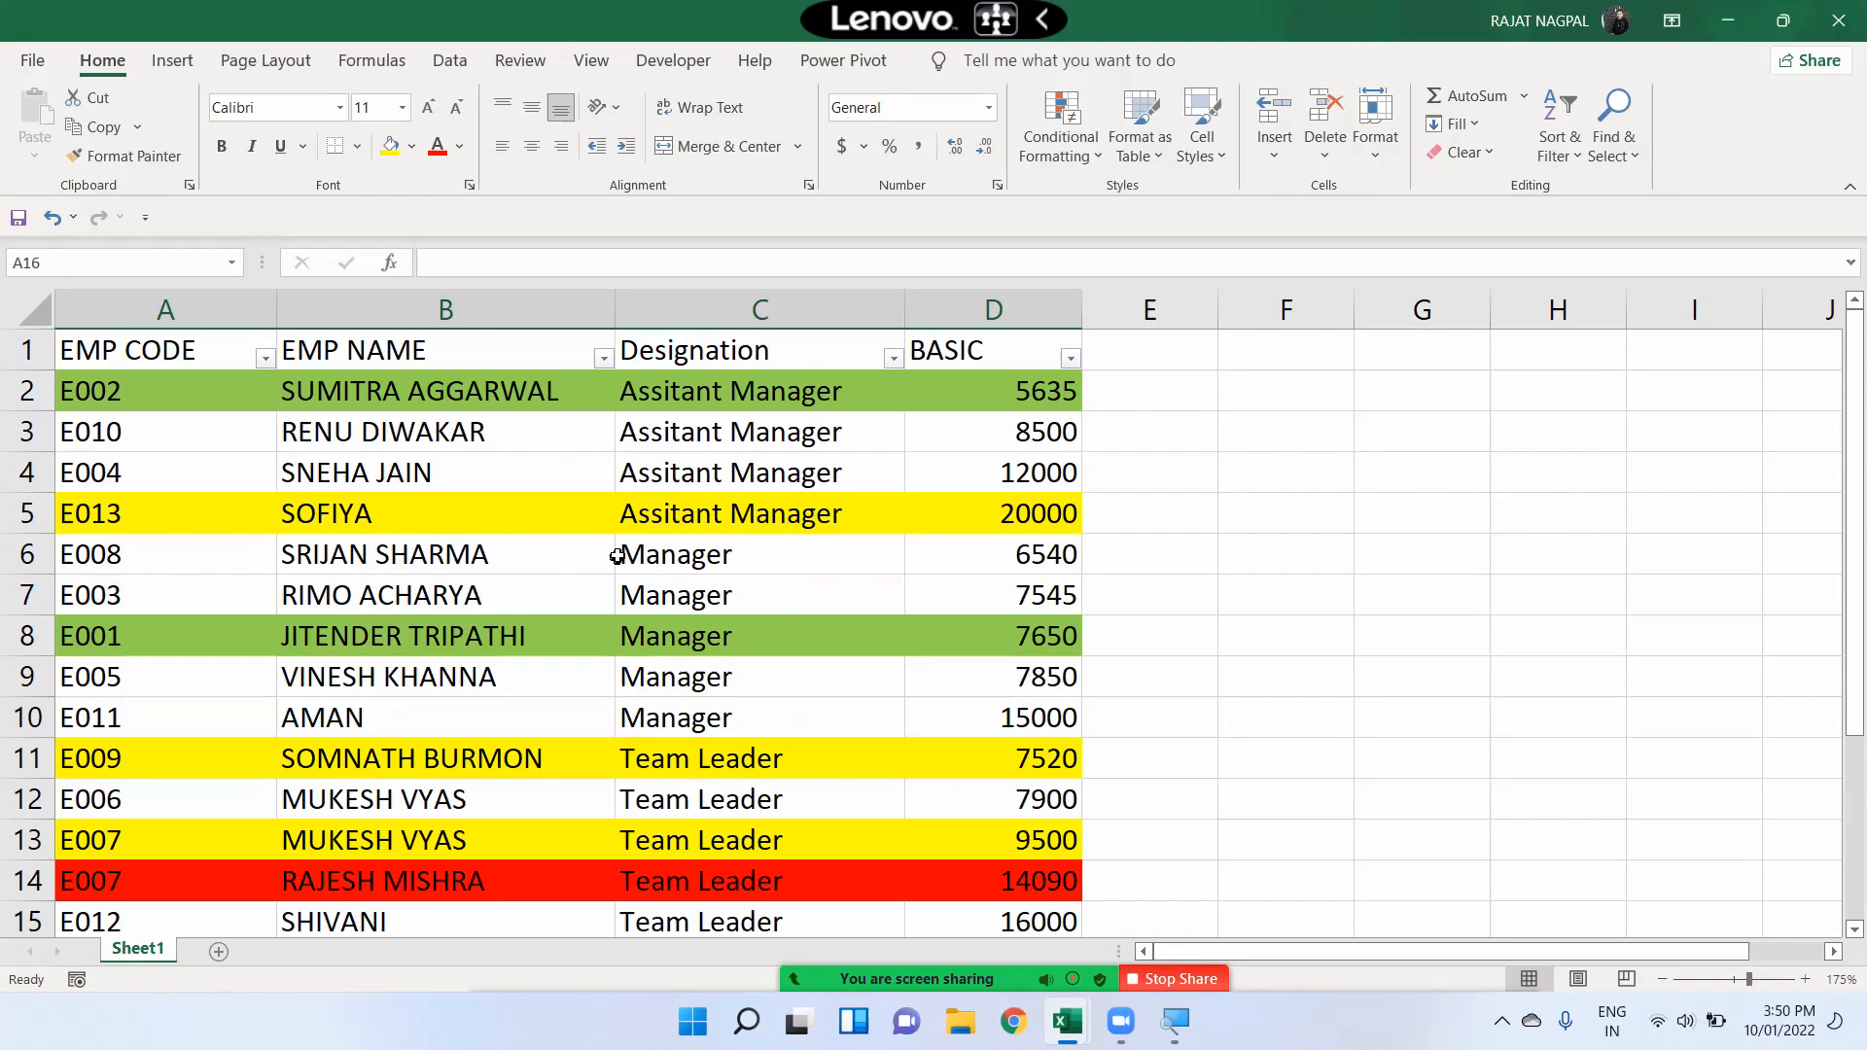
scroll(617, 555, down, 2)
scroll(654, 594, up, 2)
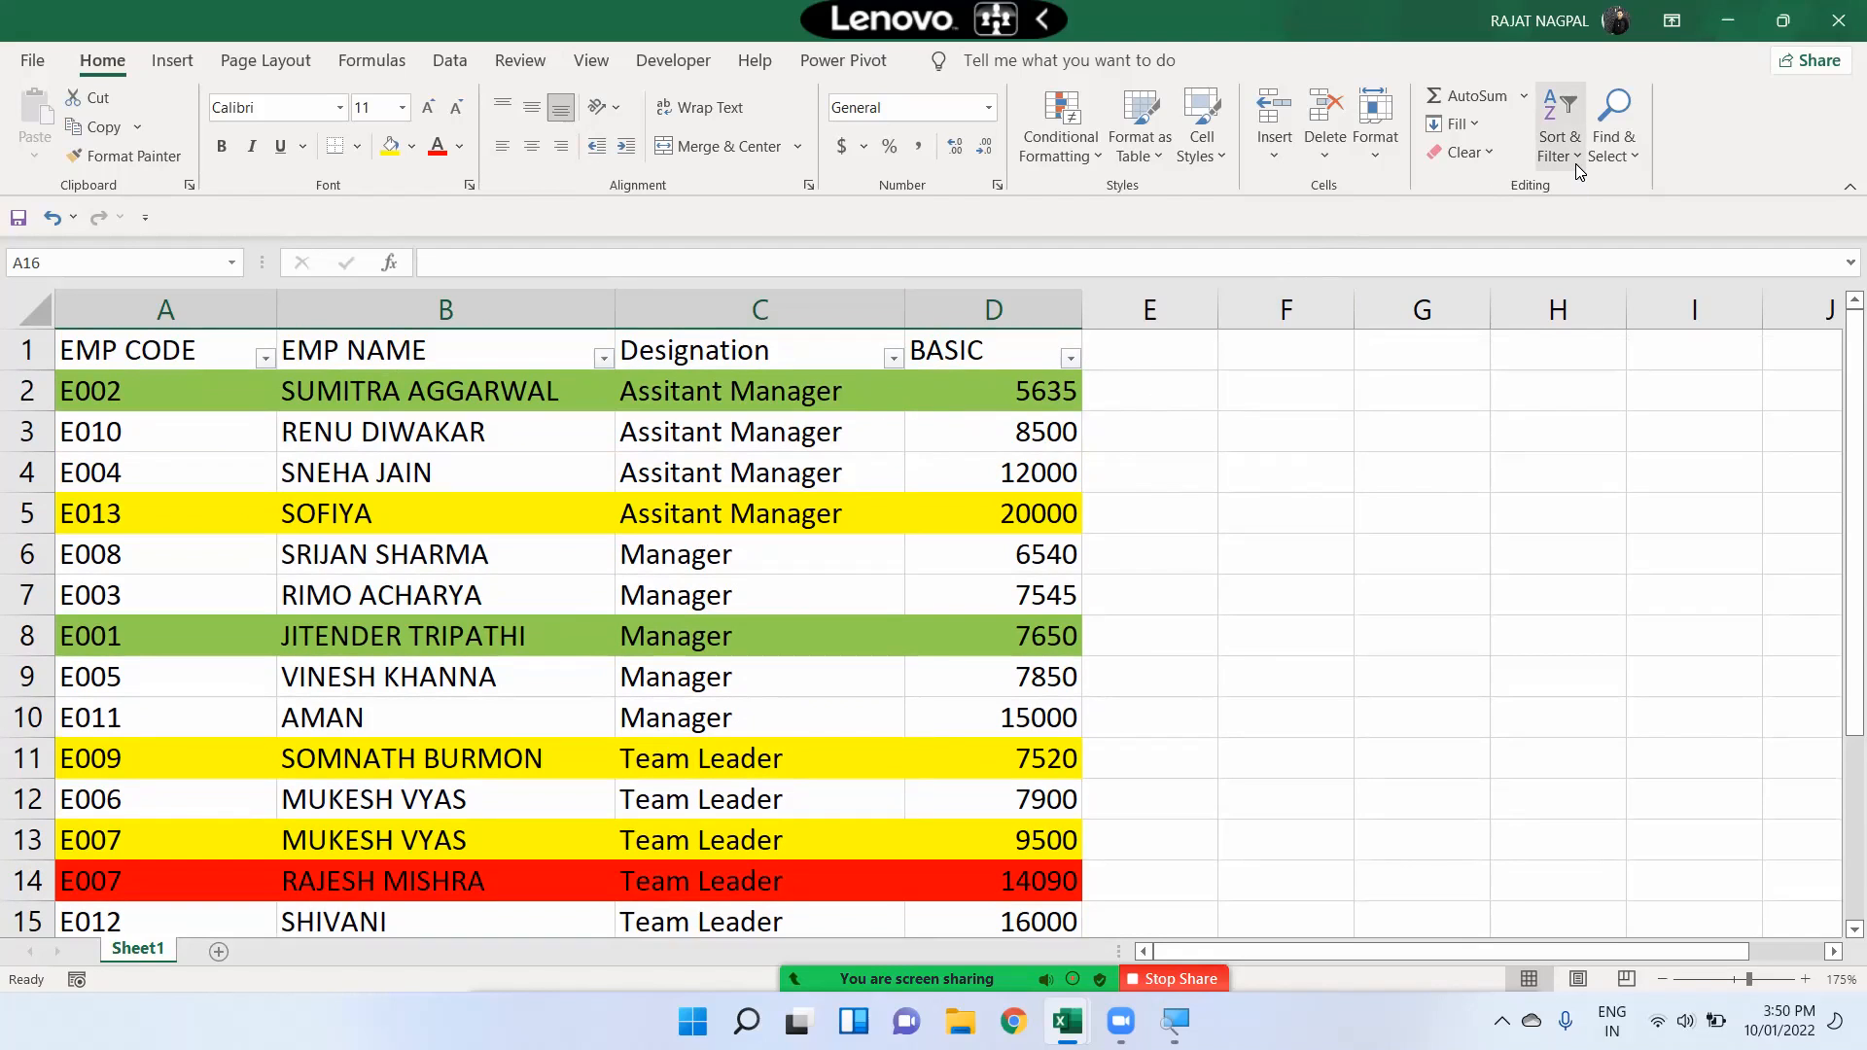
click(1613, 141)
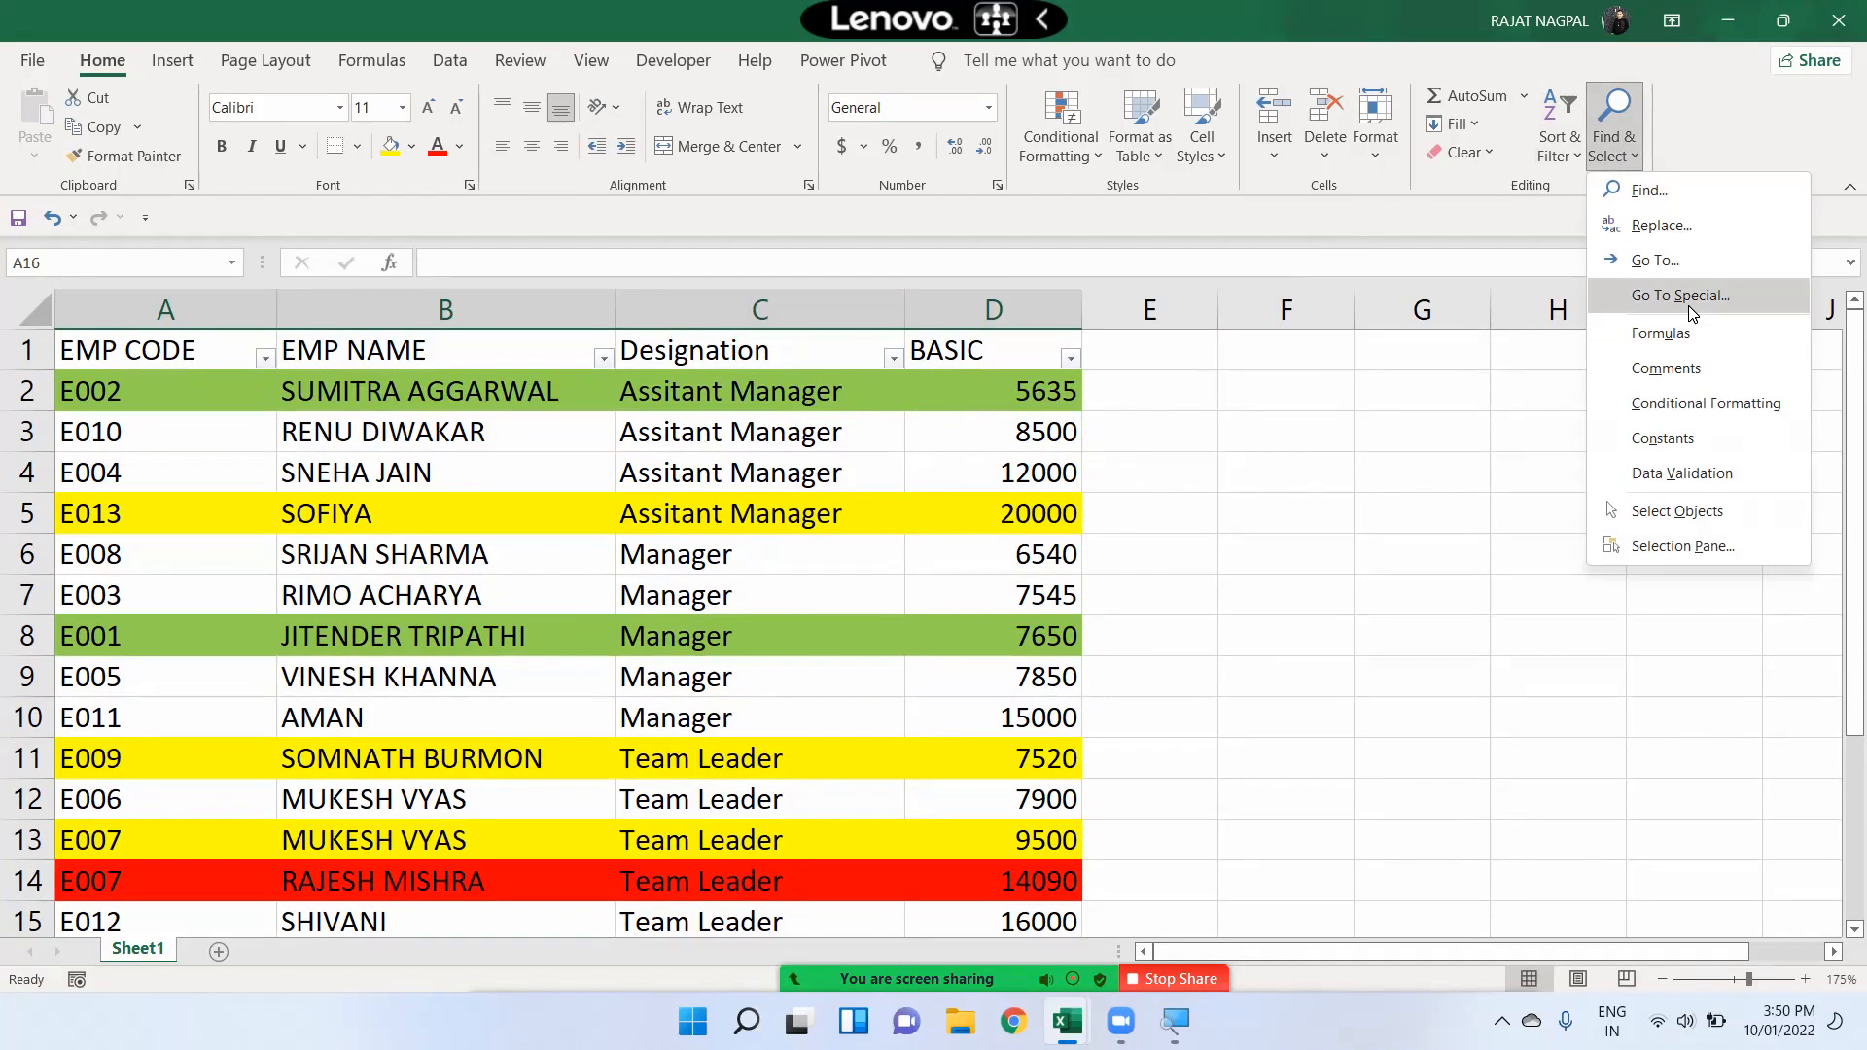
click(1691, 313)
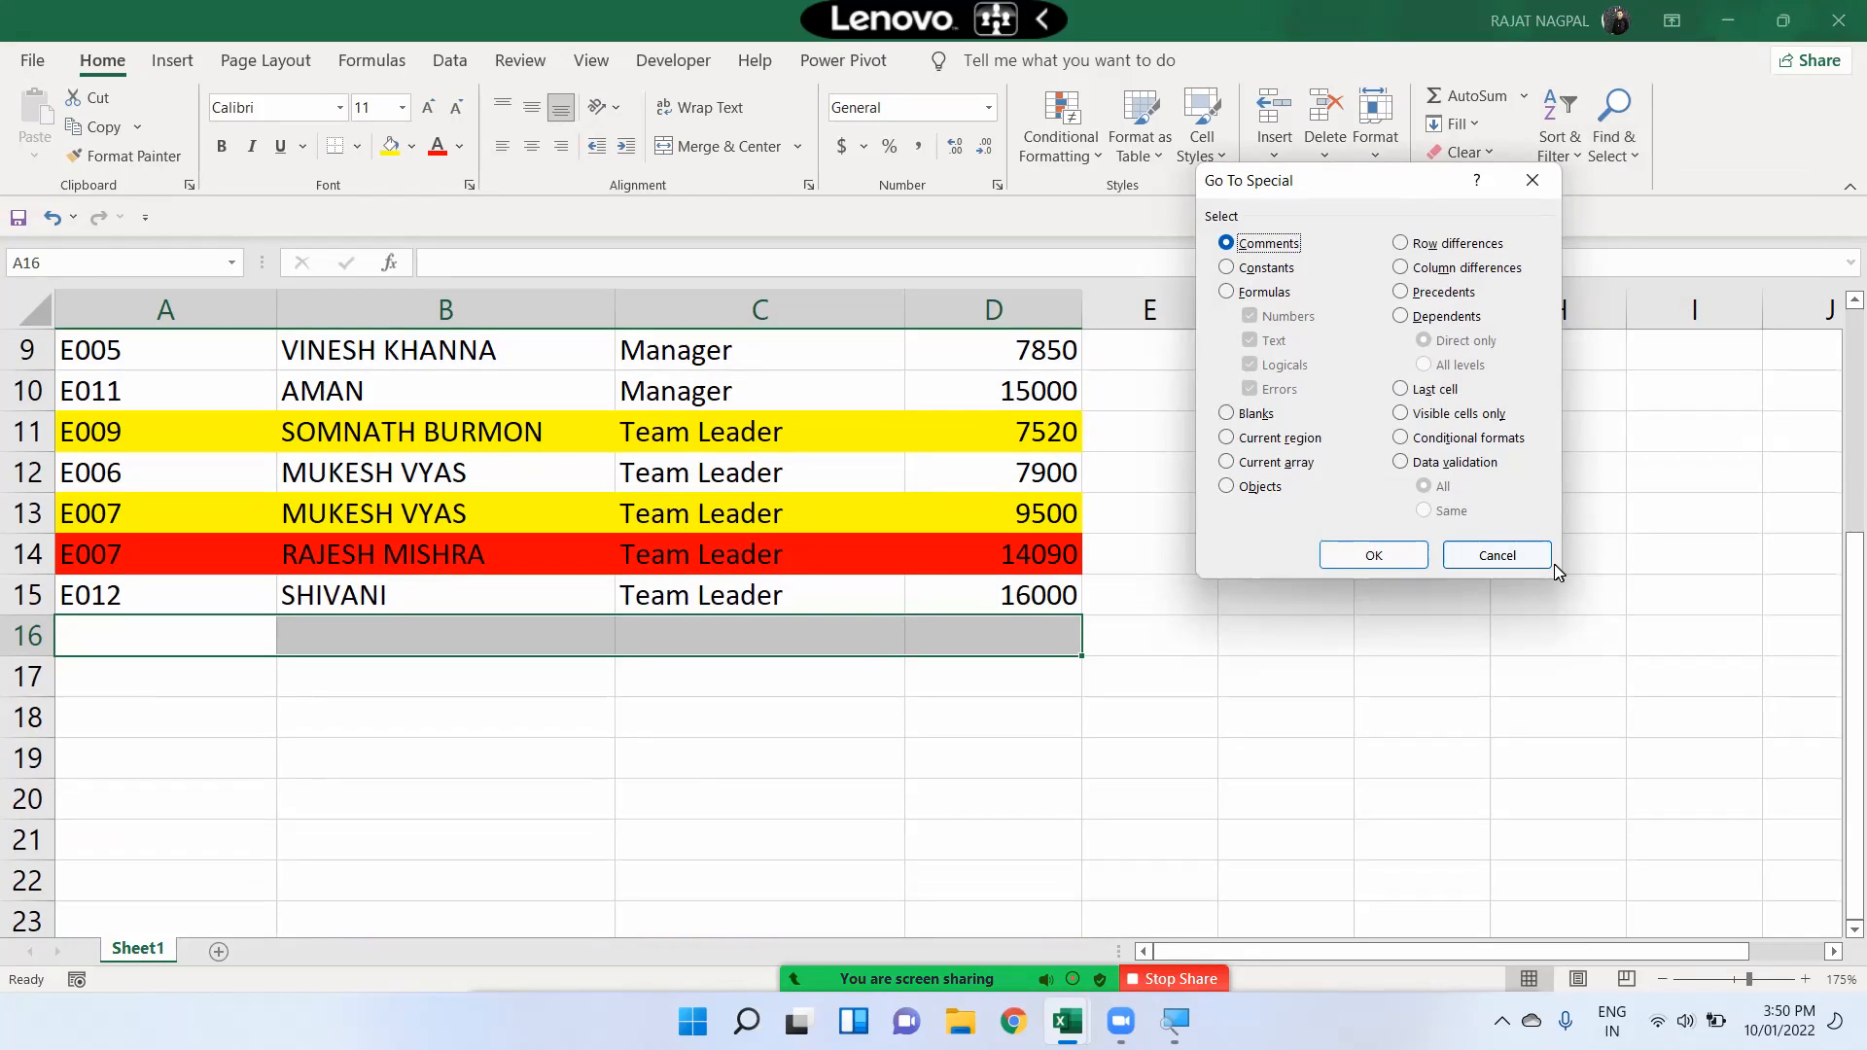
click(1497, 556)
click(1614, 141)
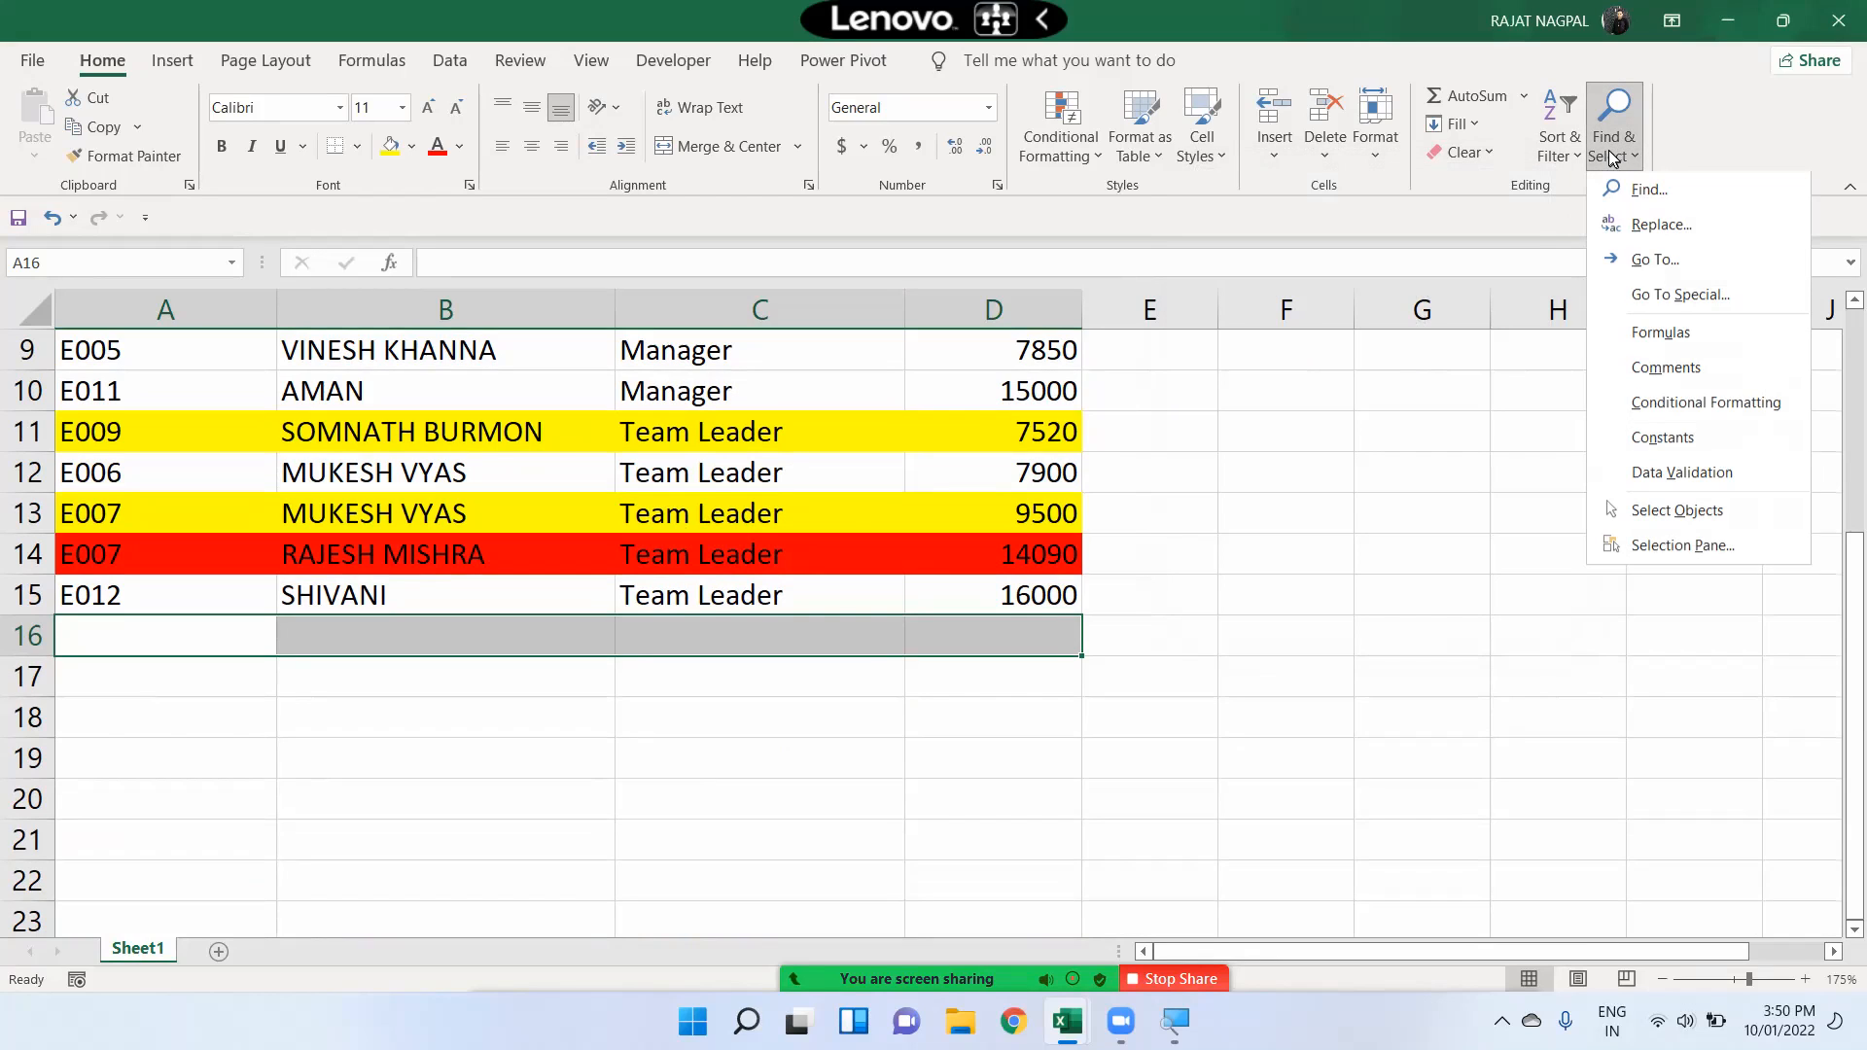
click(1264, 438)
click(1264, 437)
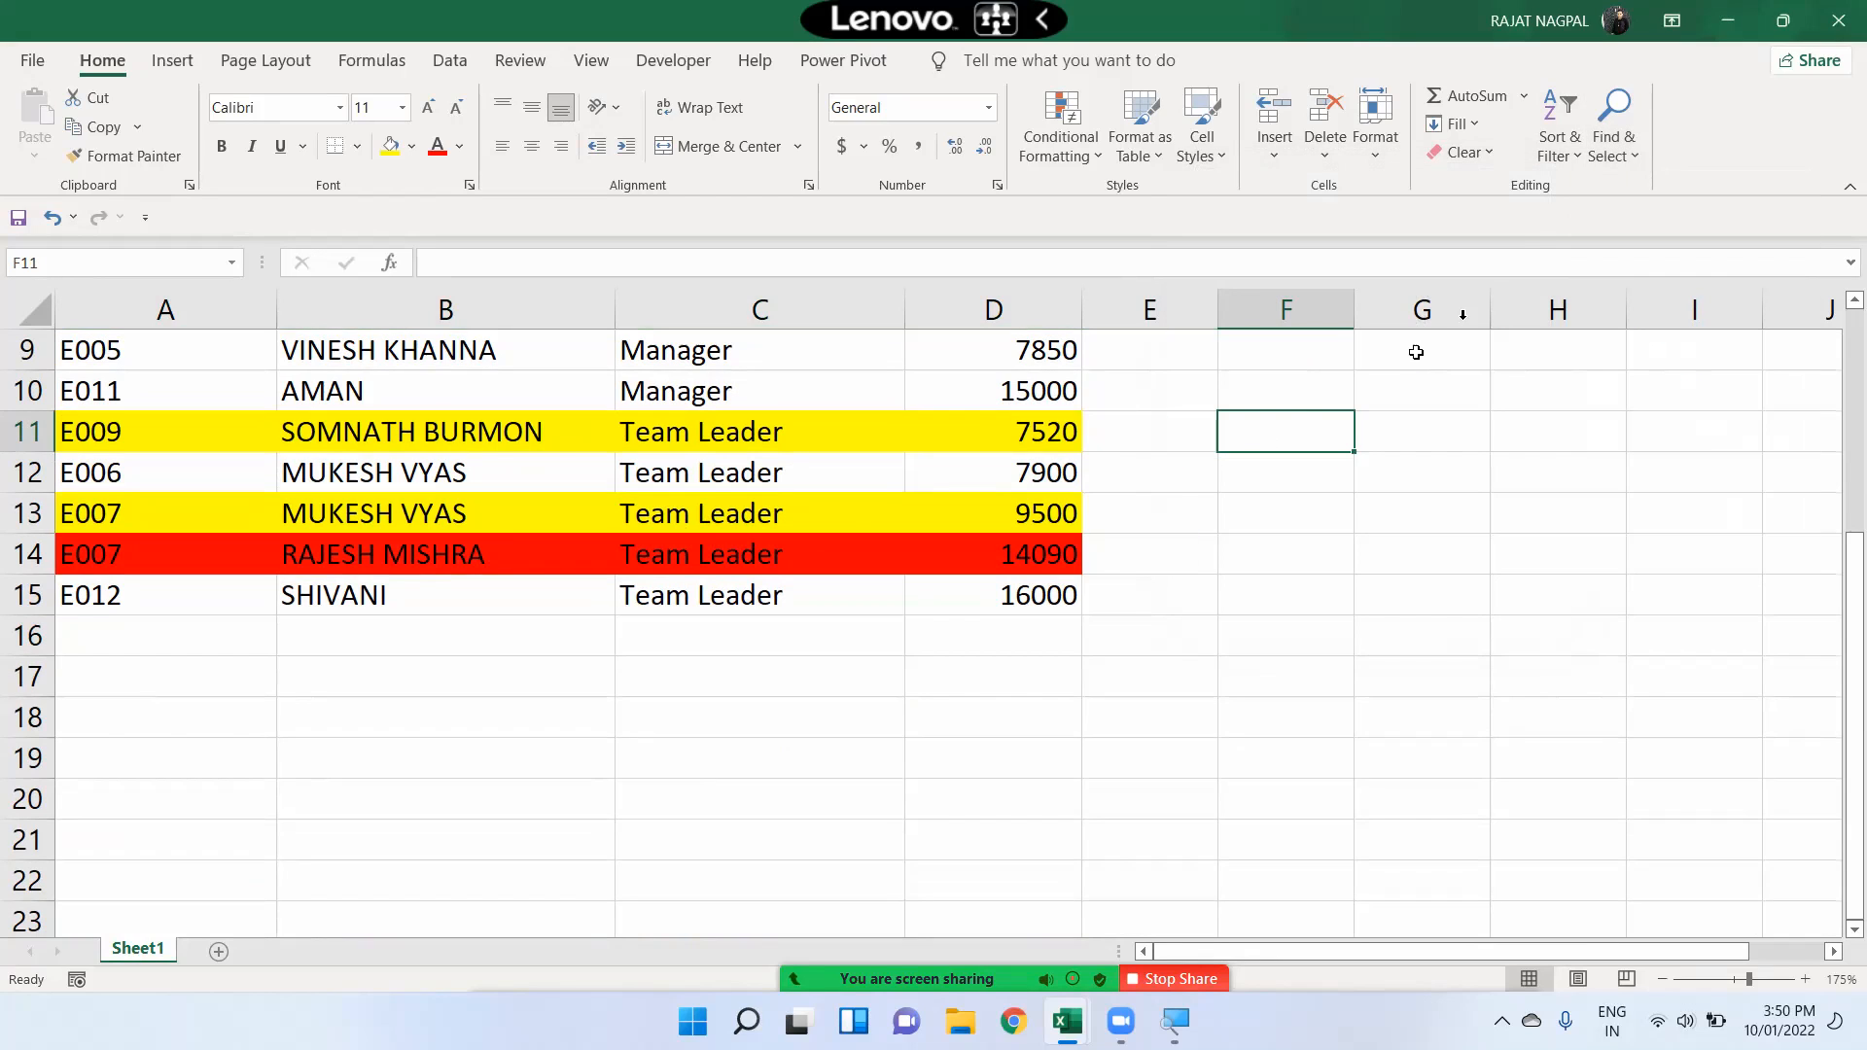
click(1613, 141)
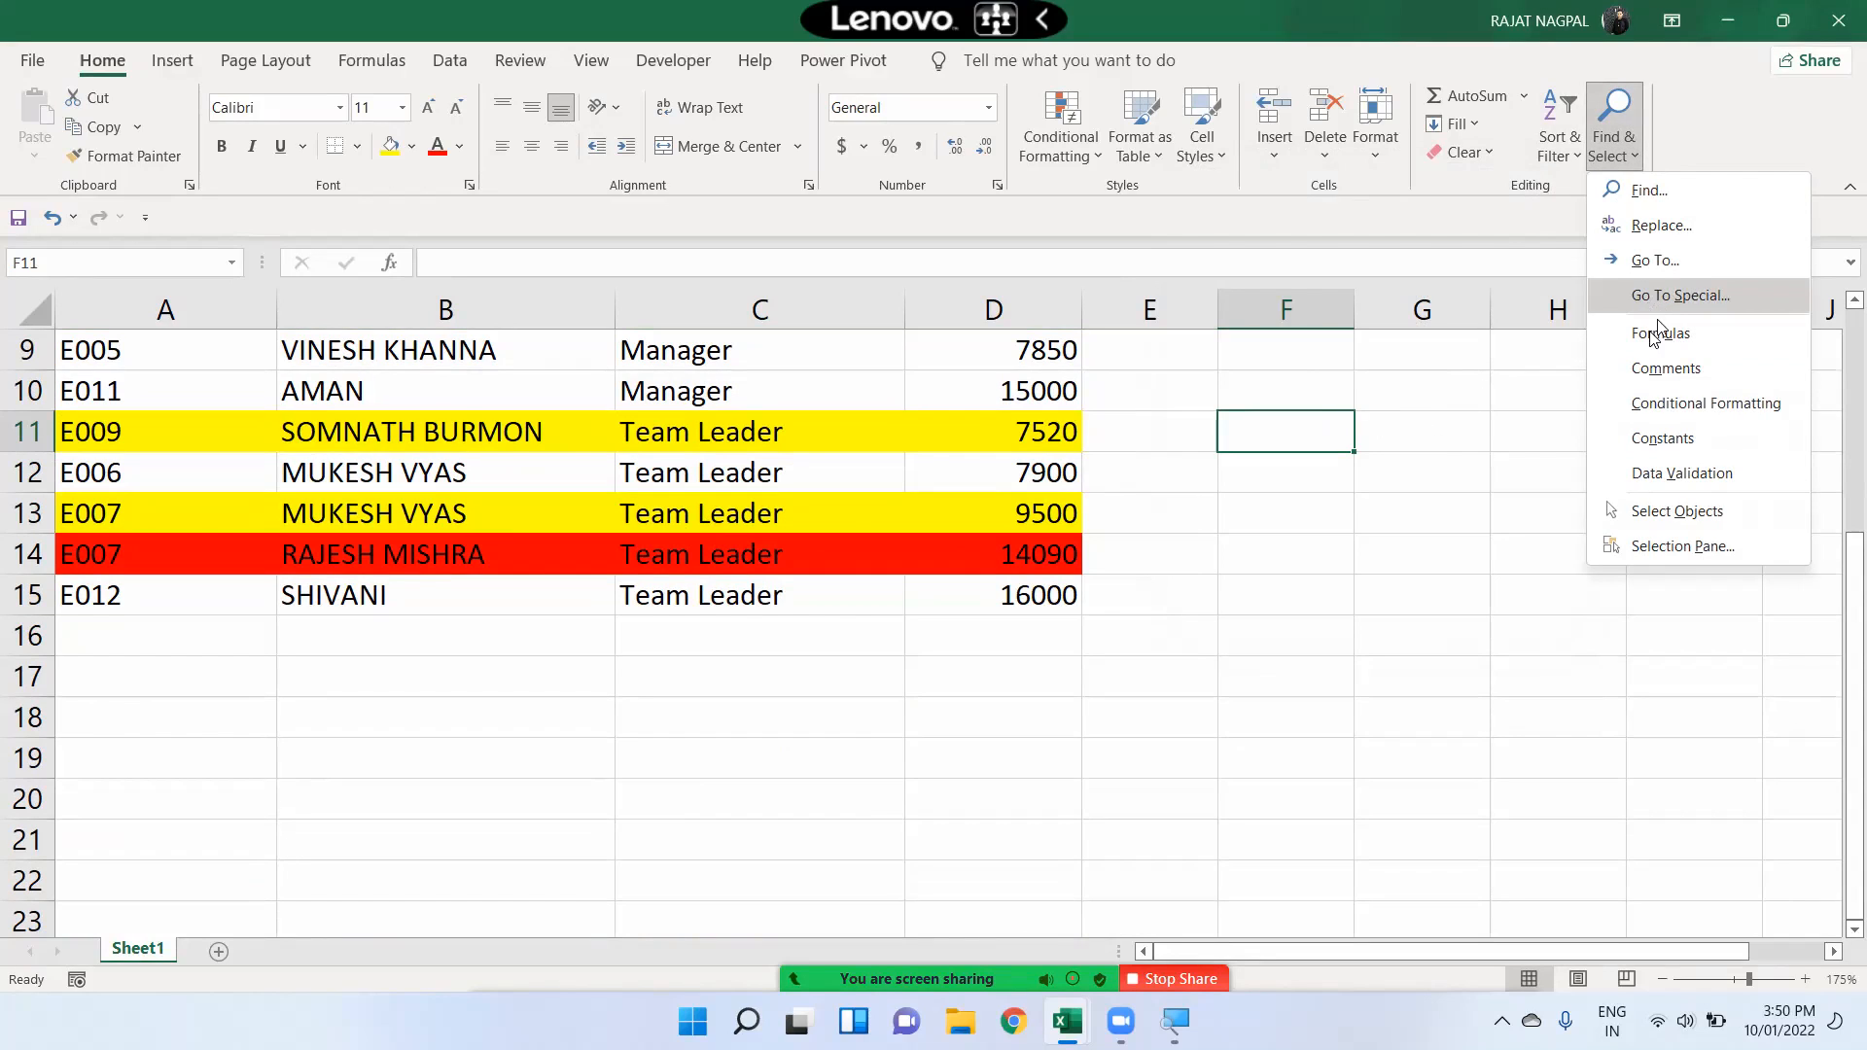
Enter a SUM formula in cell C17 that totals the BASIC values in D2:D15
click(831, 673)
click(830, 673)
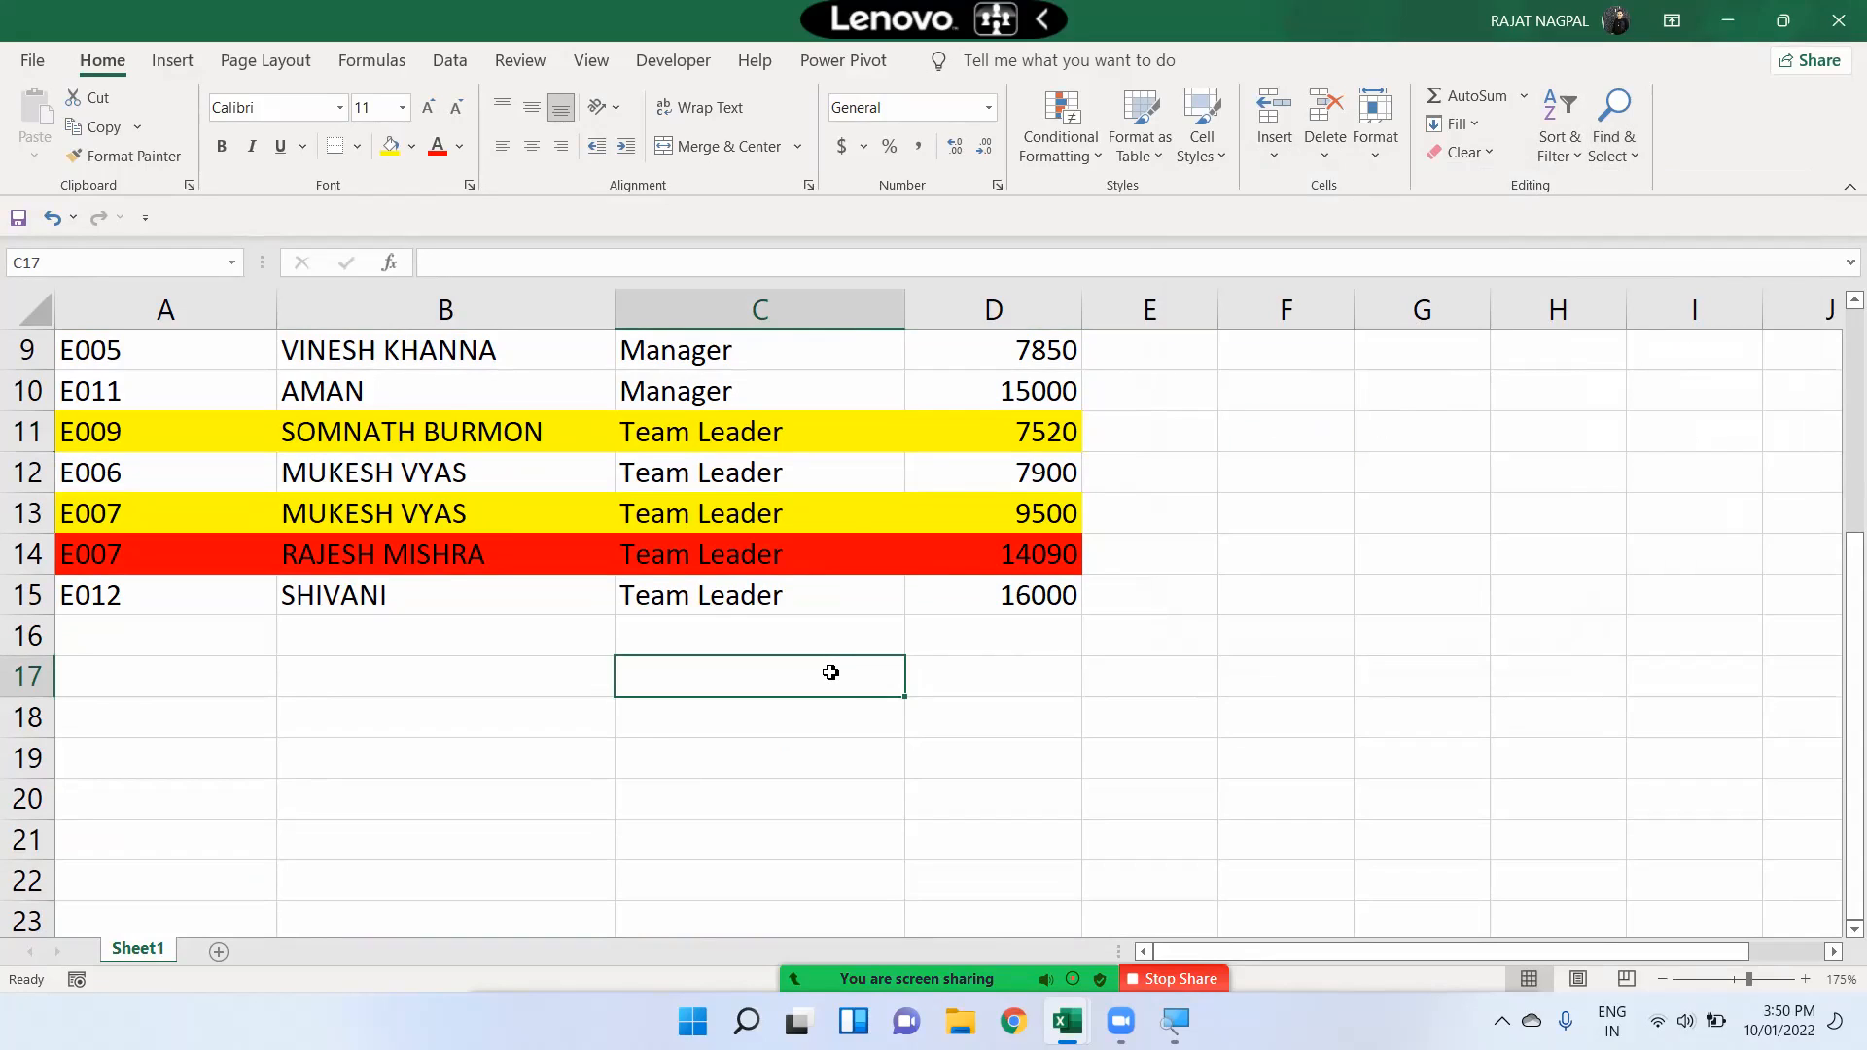
text(=sum()
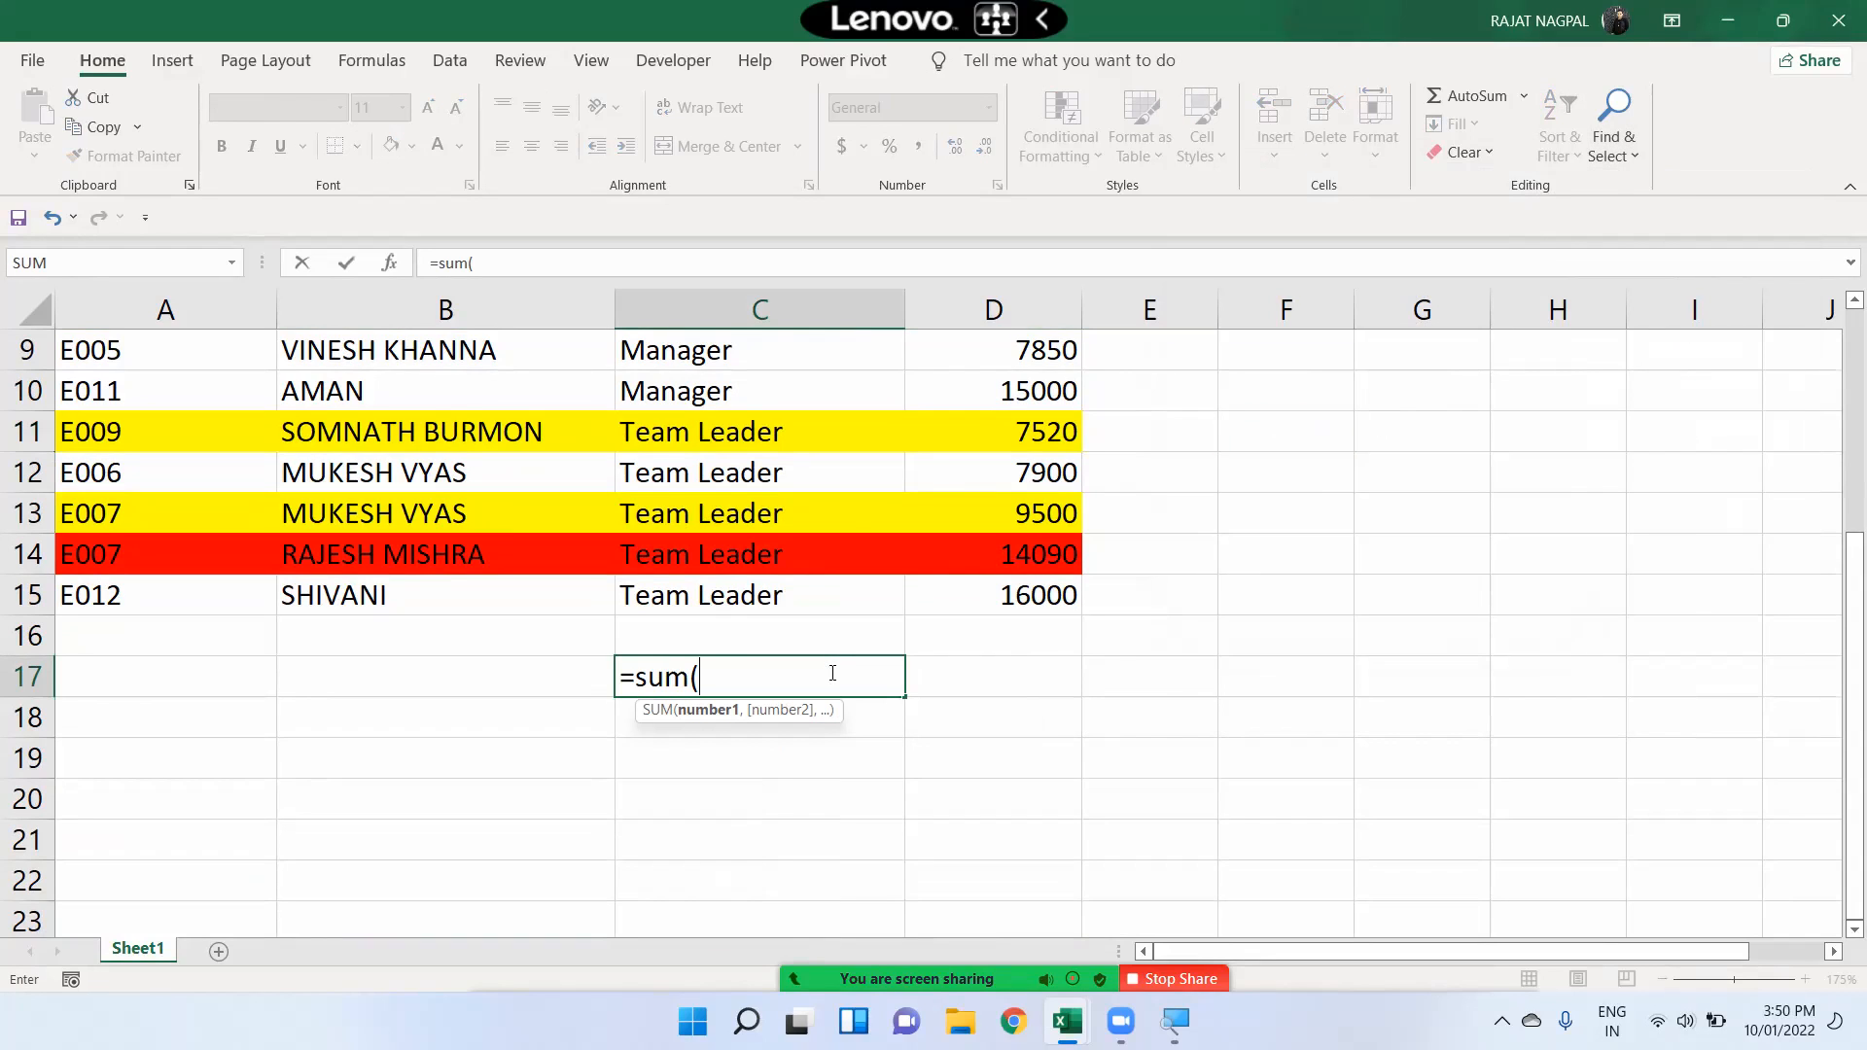
drag(943, 611, 994, 283)
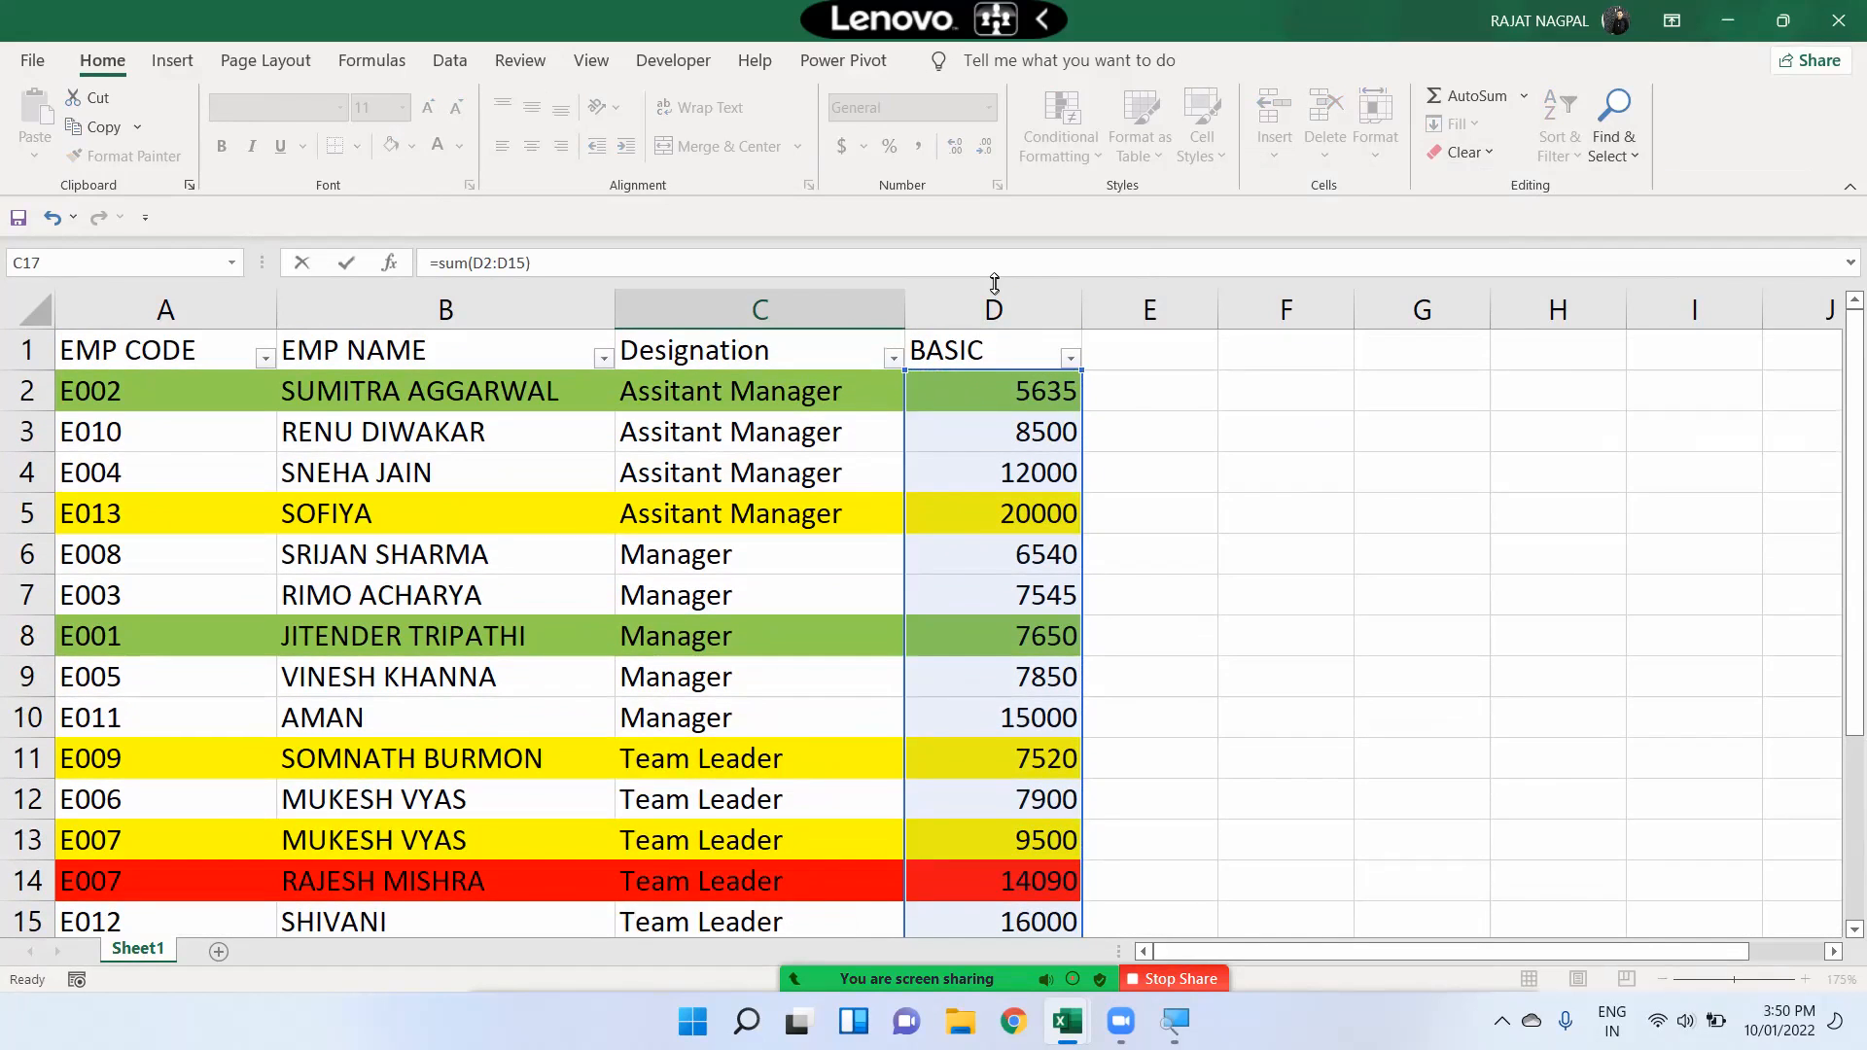
key(Return)
Locate the cells containing formulas using the Formulas option of Find & Select
scroll(901, 628, down, 1)
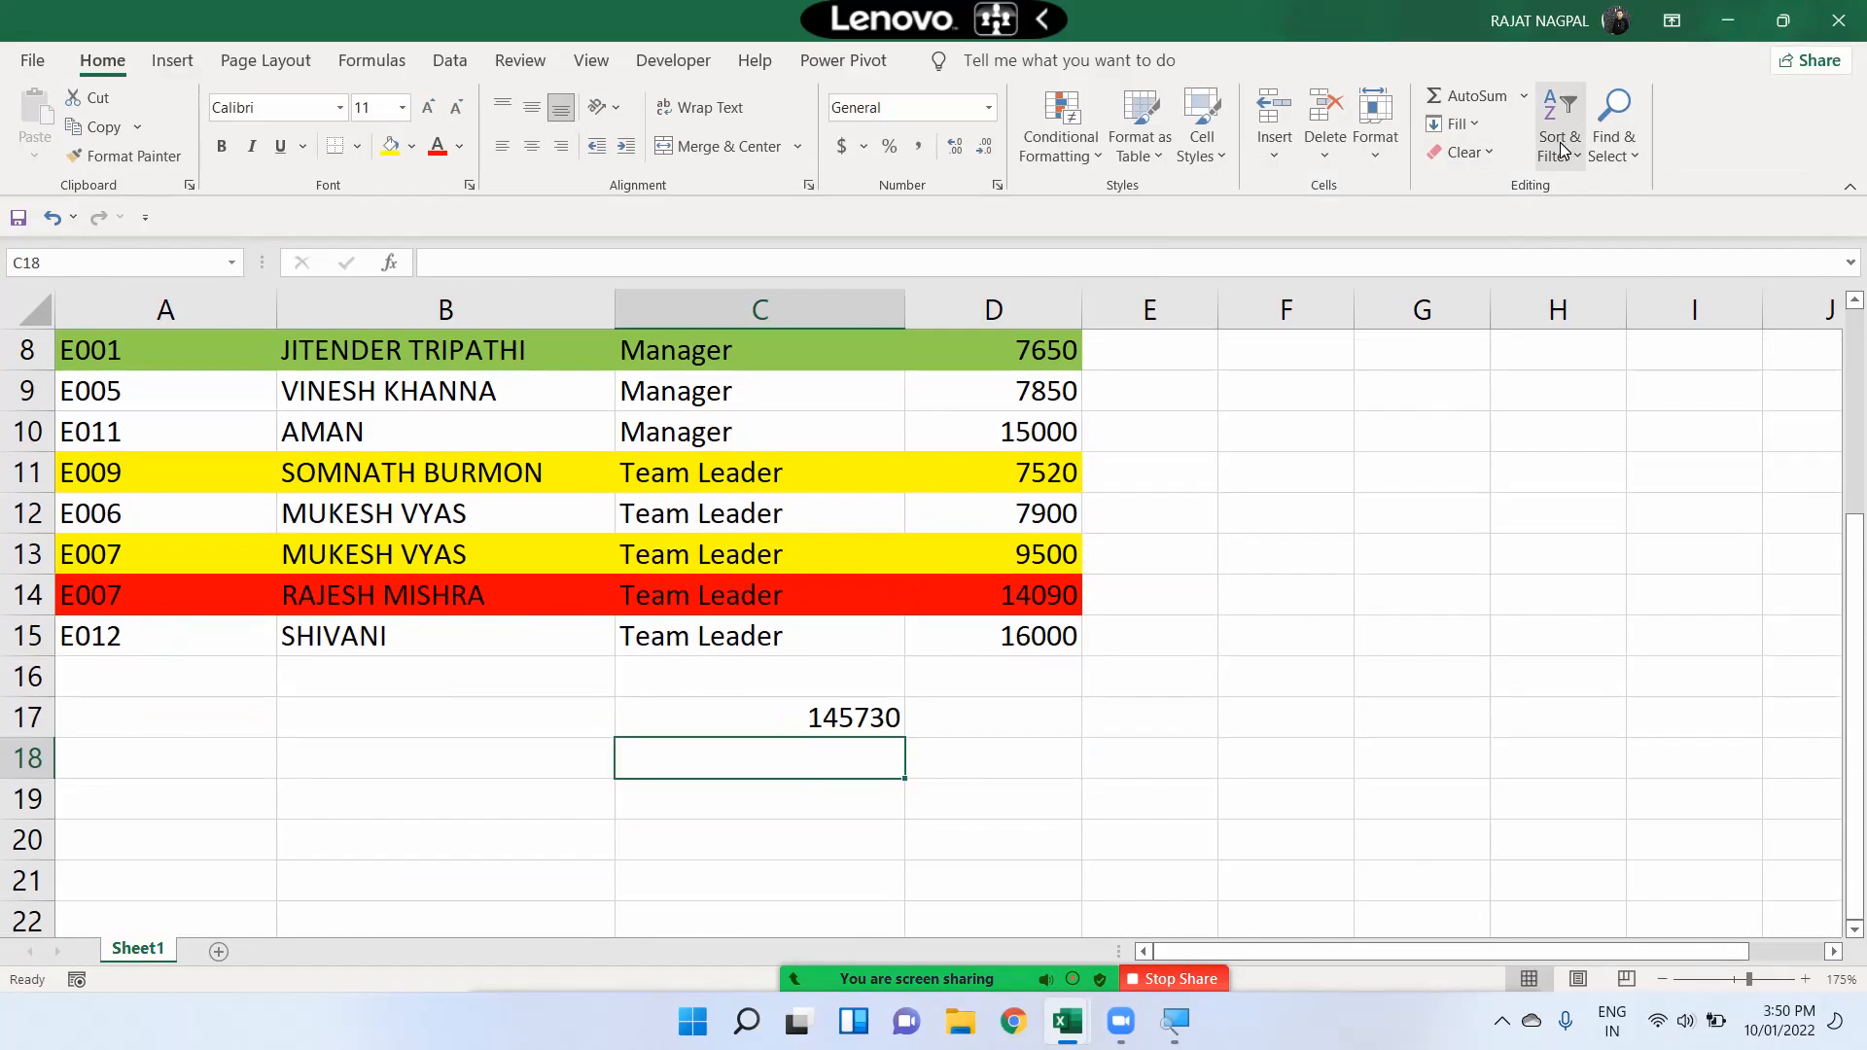
click(1622, 155)
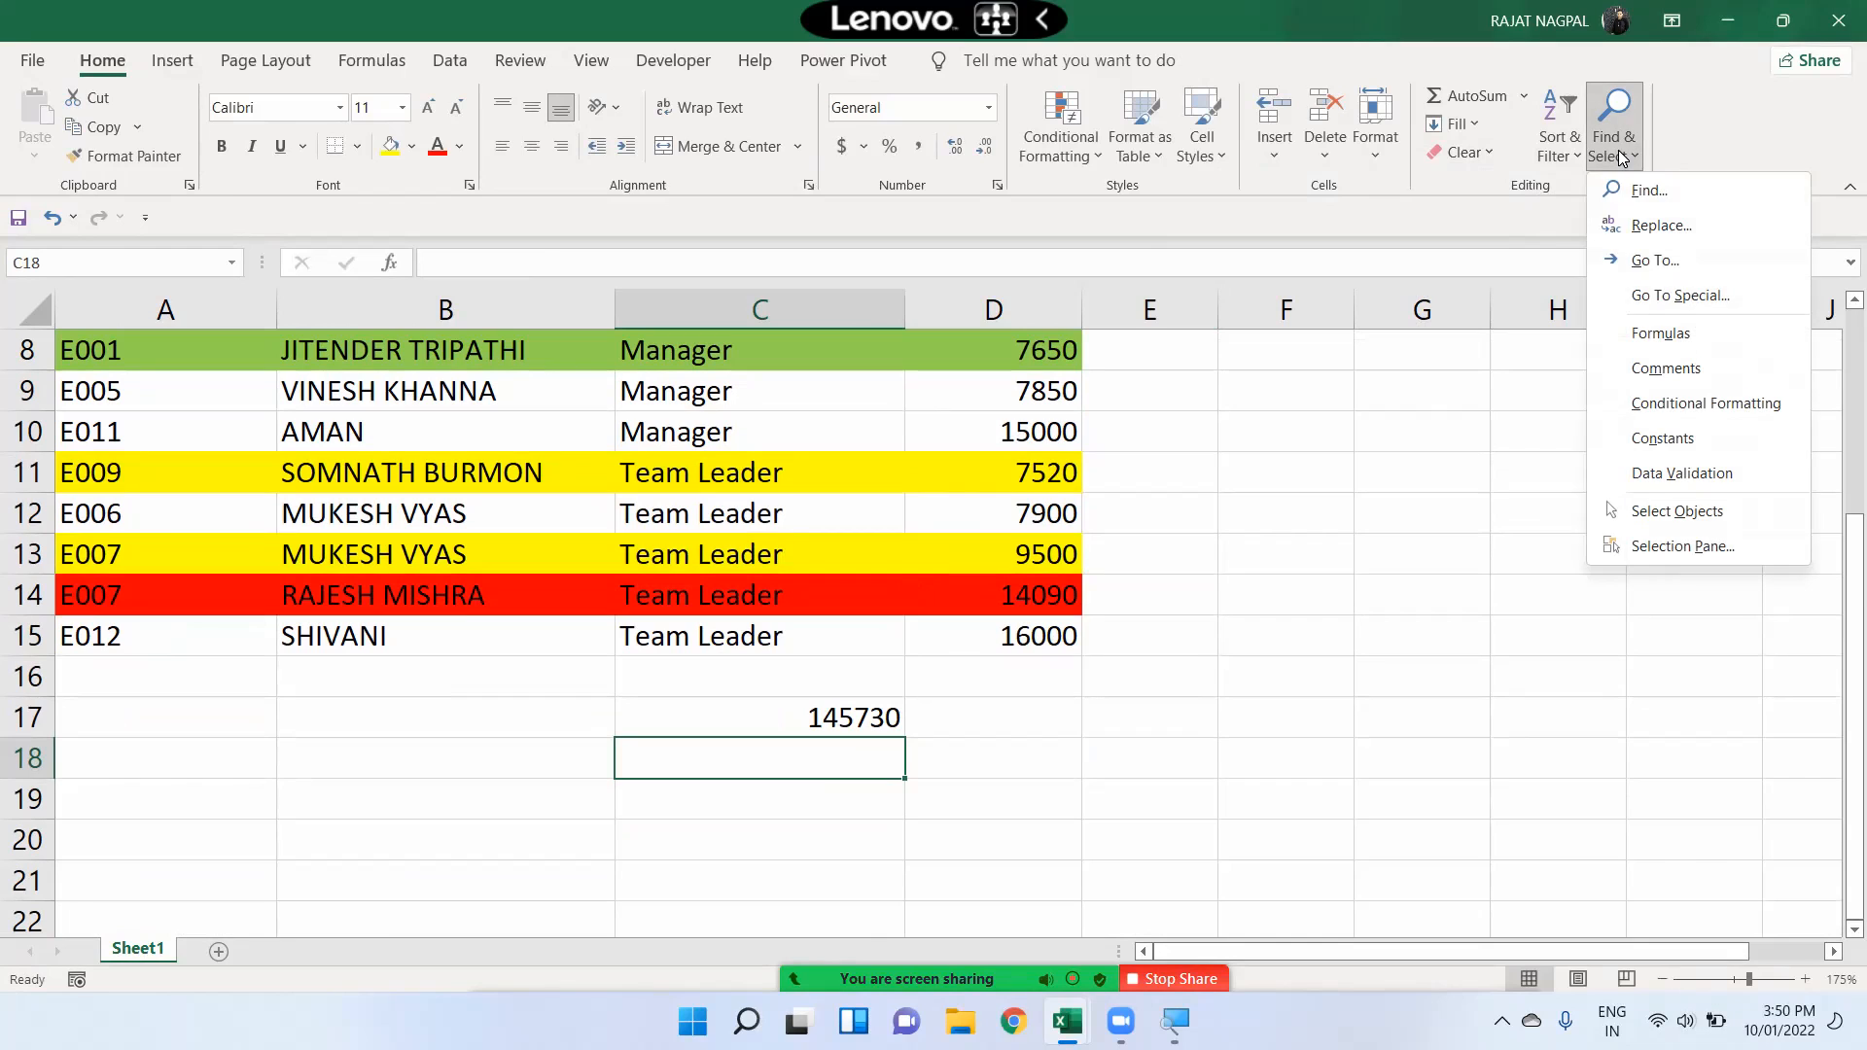
click(1670, 335)
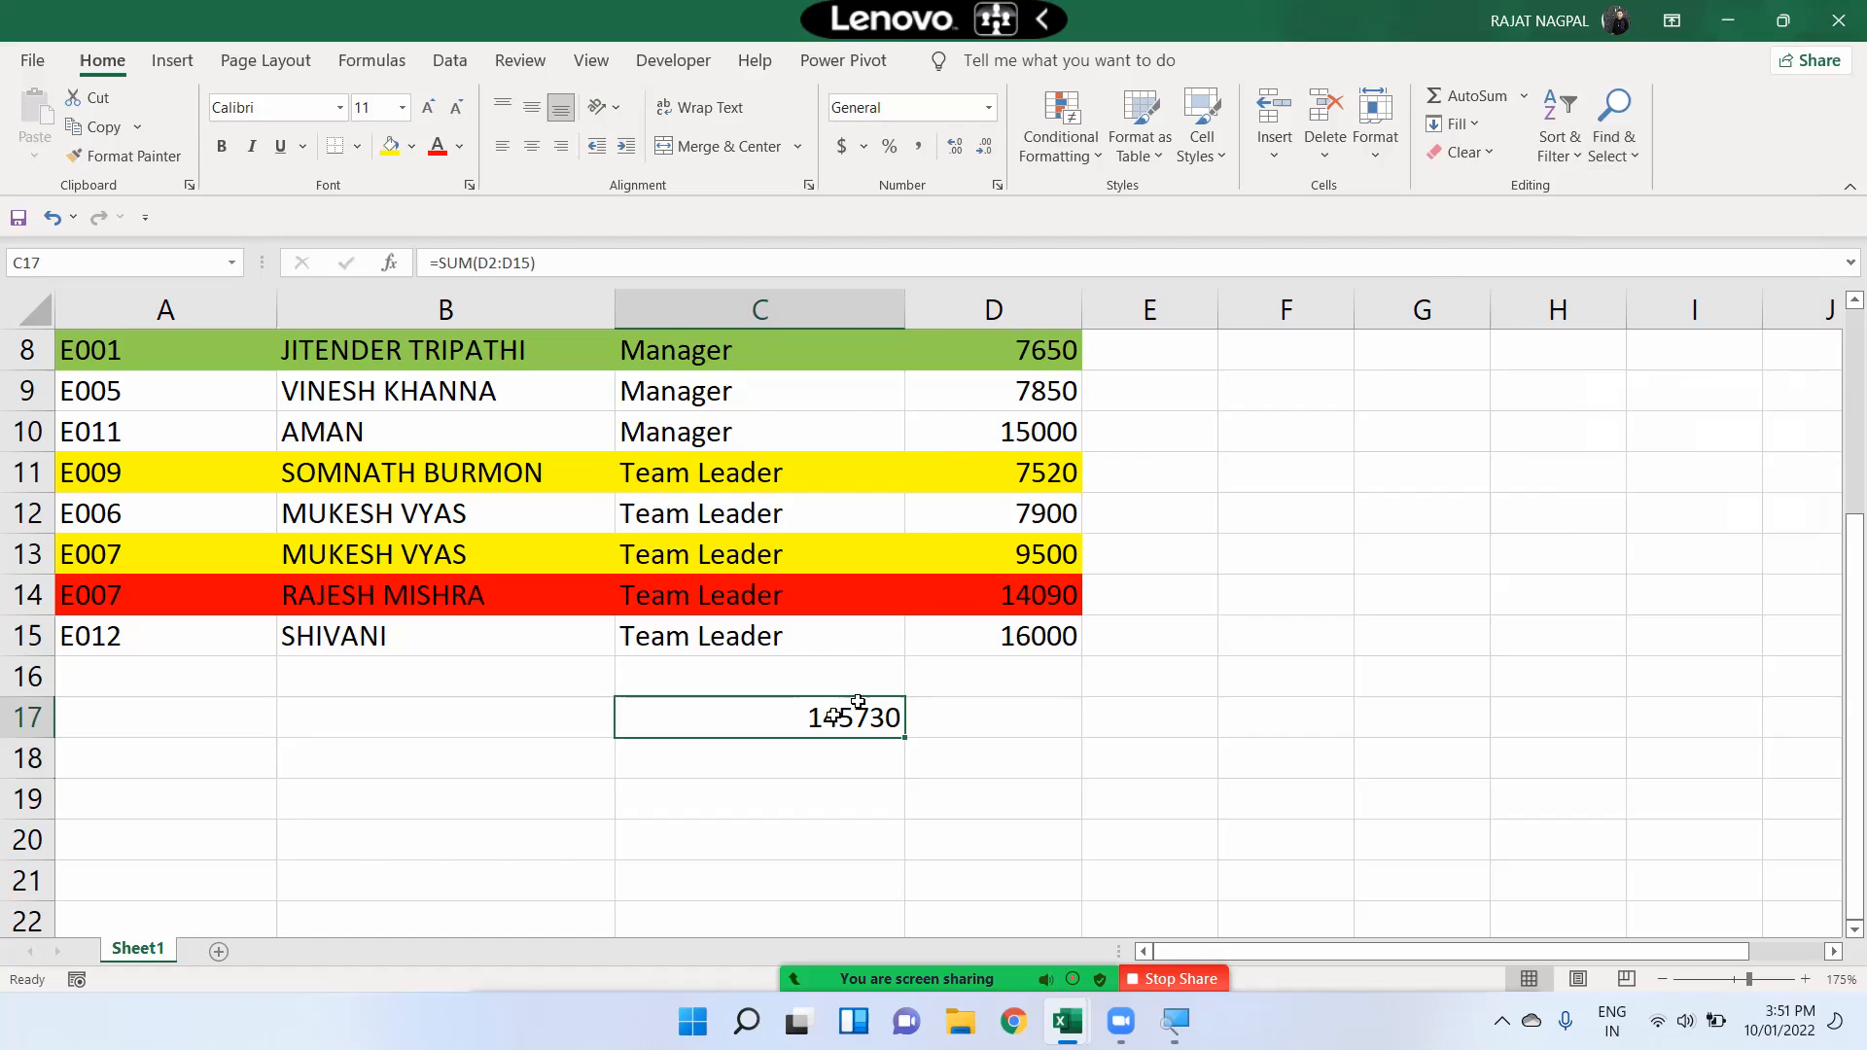
Start from cell D9 and jump to the sheet's formula cells using the Formulas option of Find & Select
click(1029, 385)
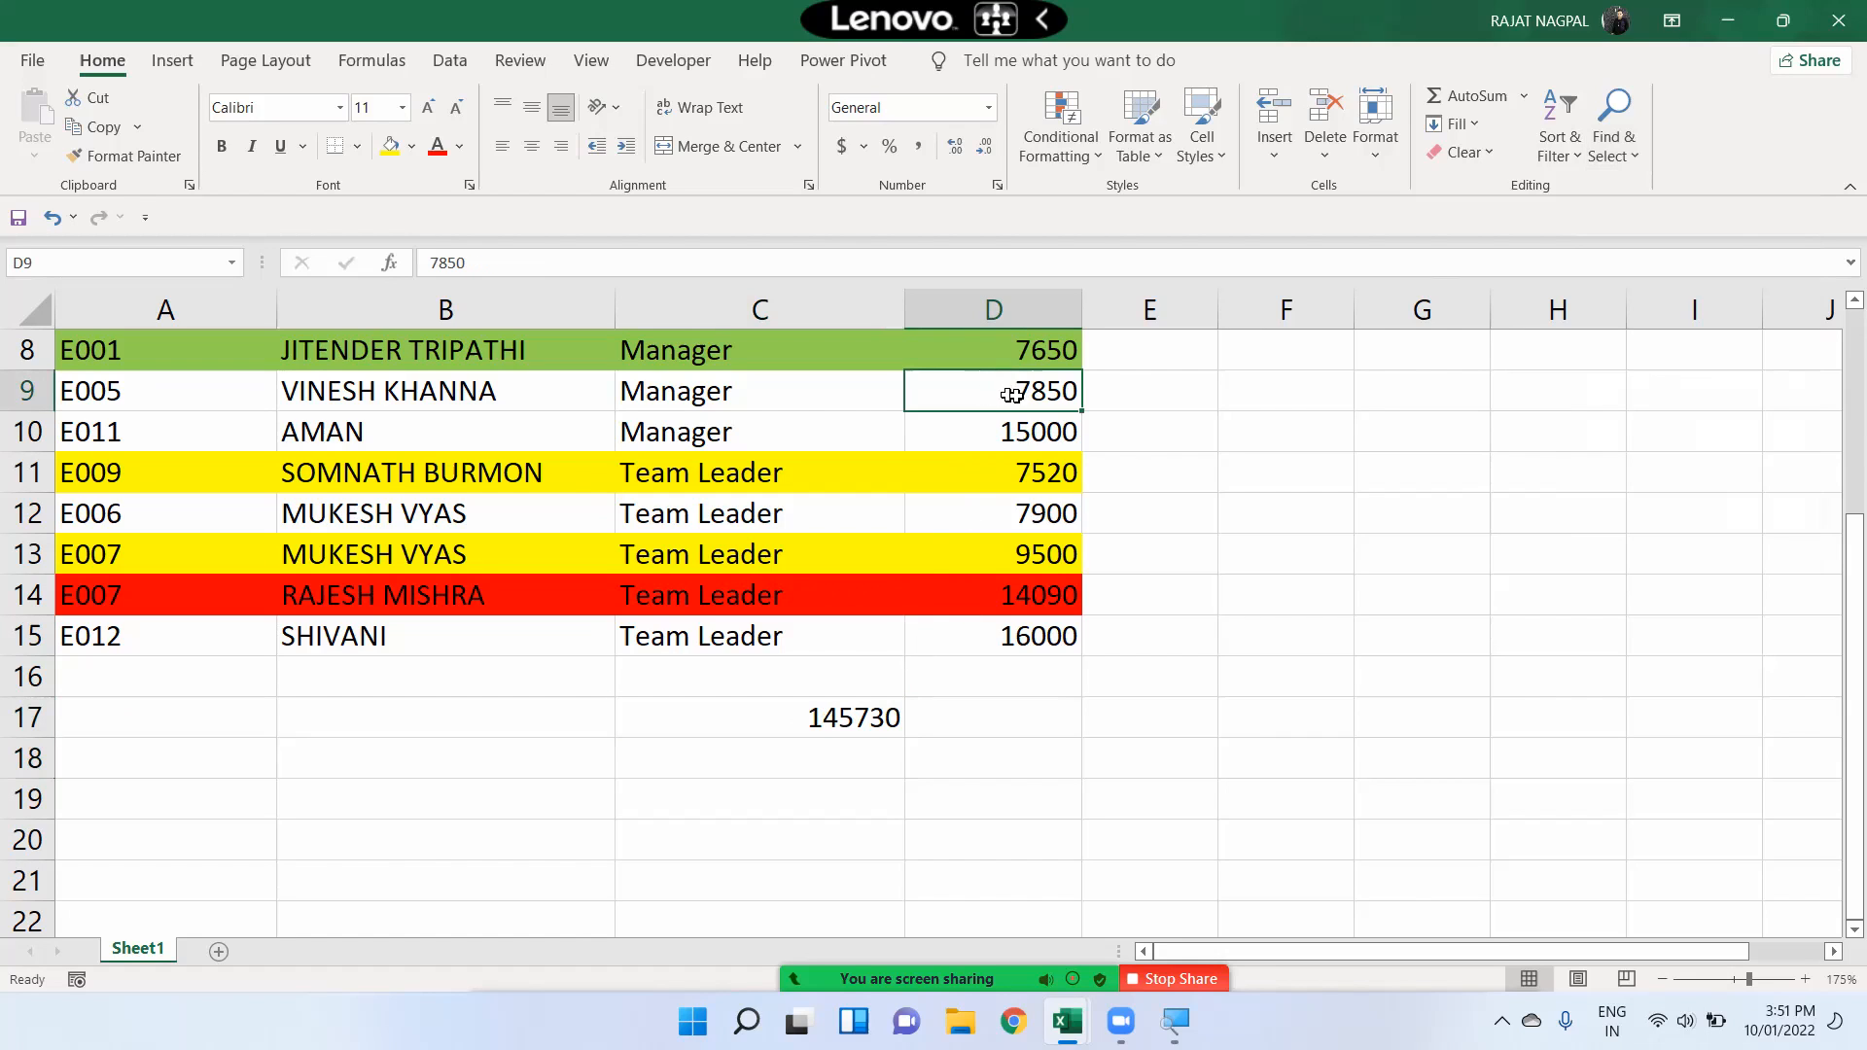
click(1614, 136)
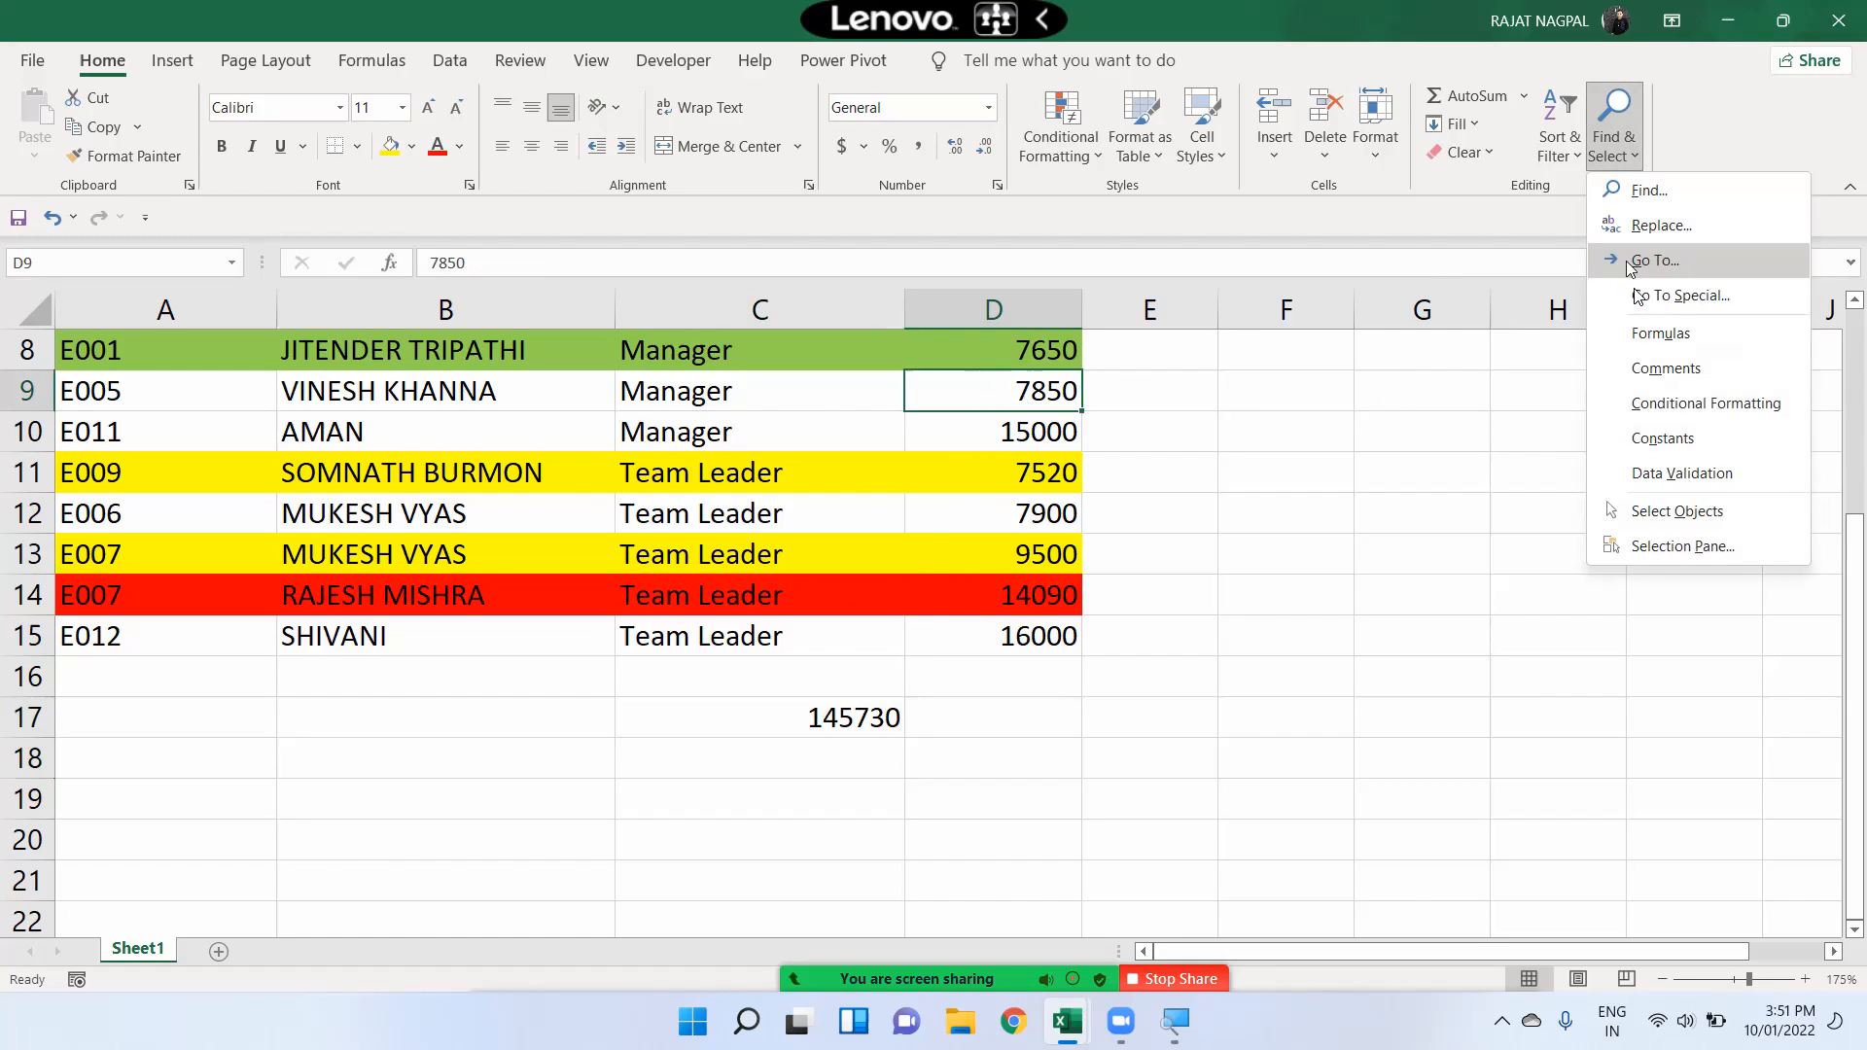
click(1666, 342)
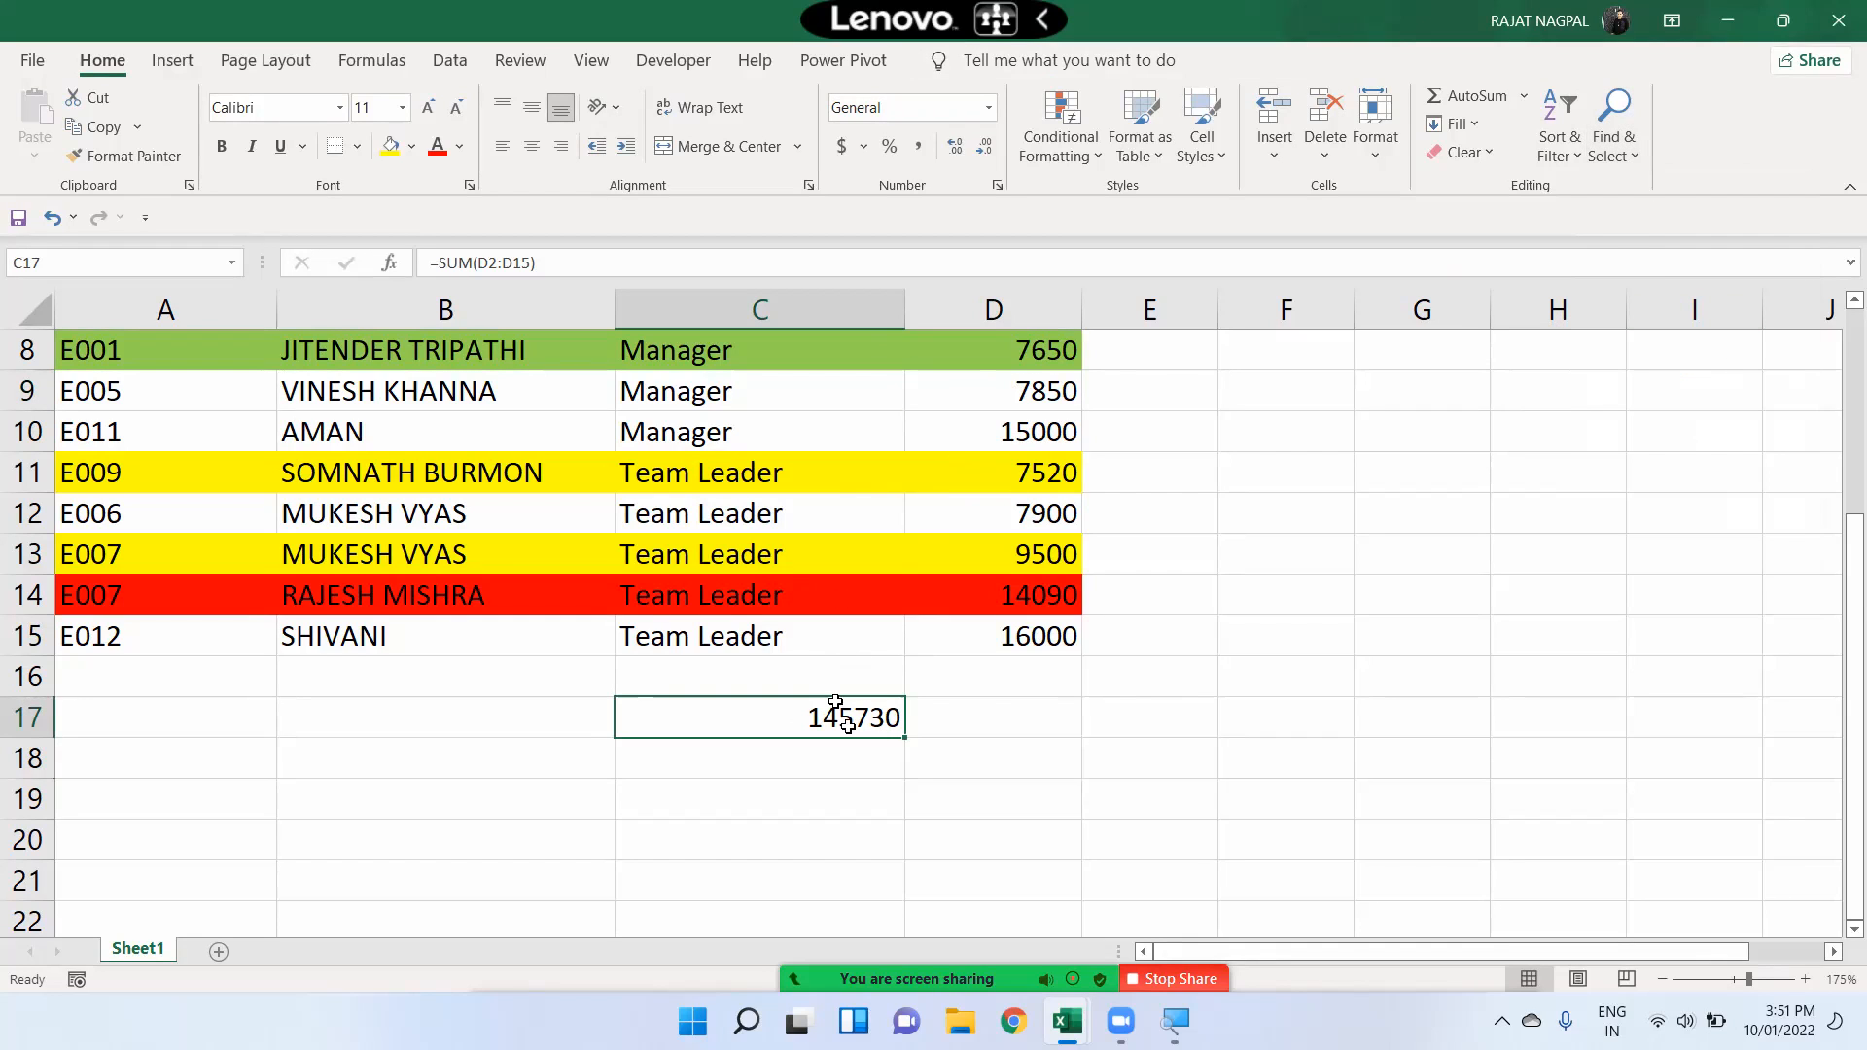
Display the Selection pane to check for objects on the sheet, review the Select Objects option, and close the pane
click(1616, 141)
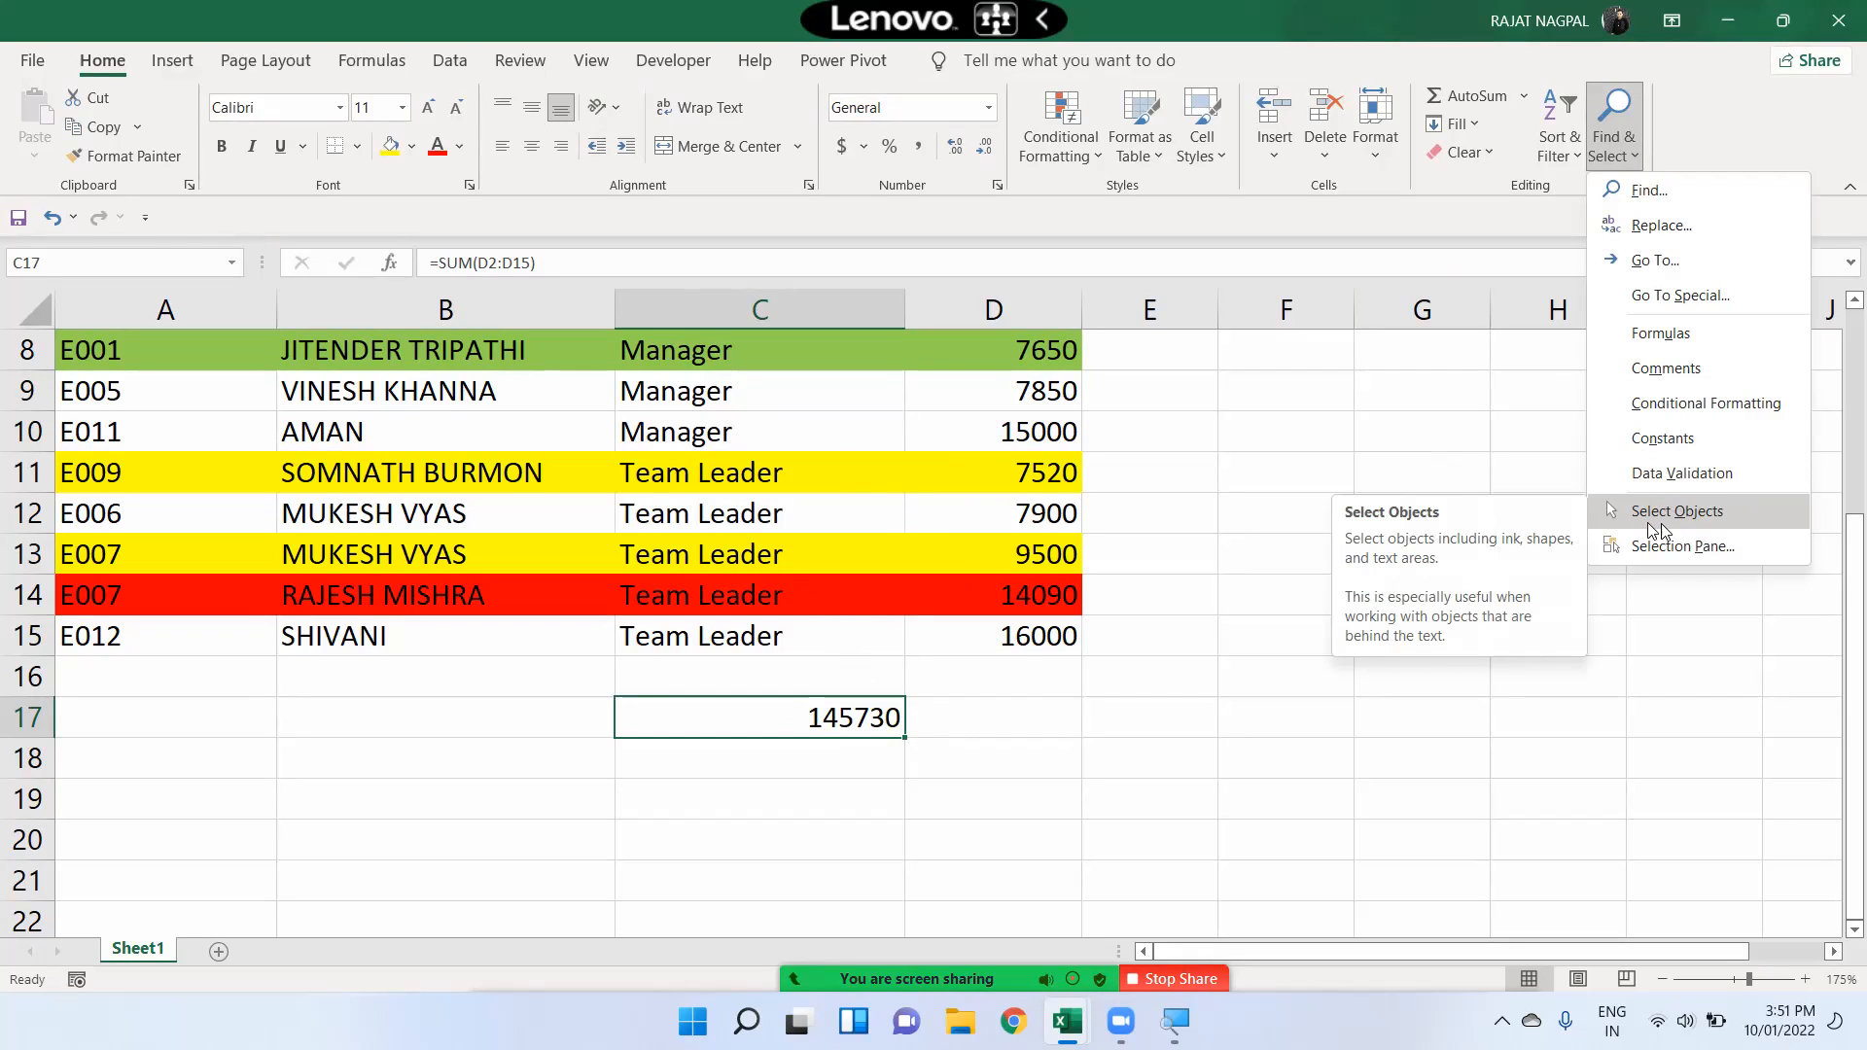
click(1651, 549)
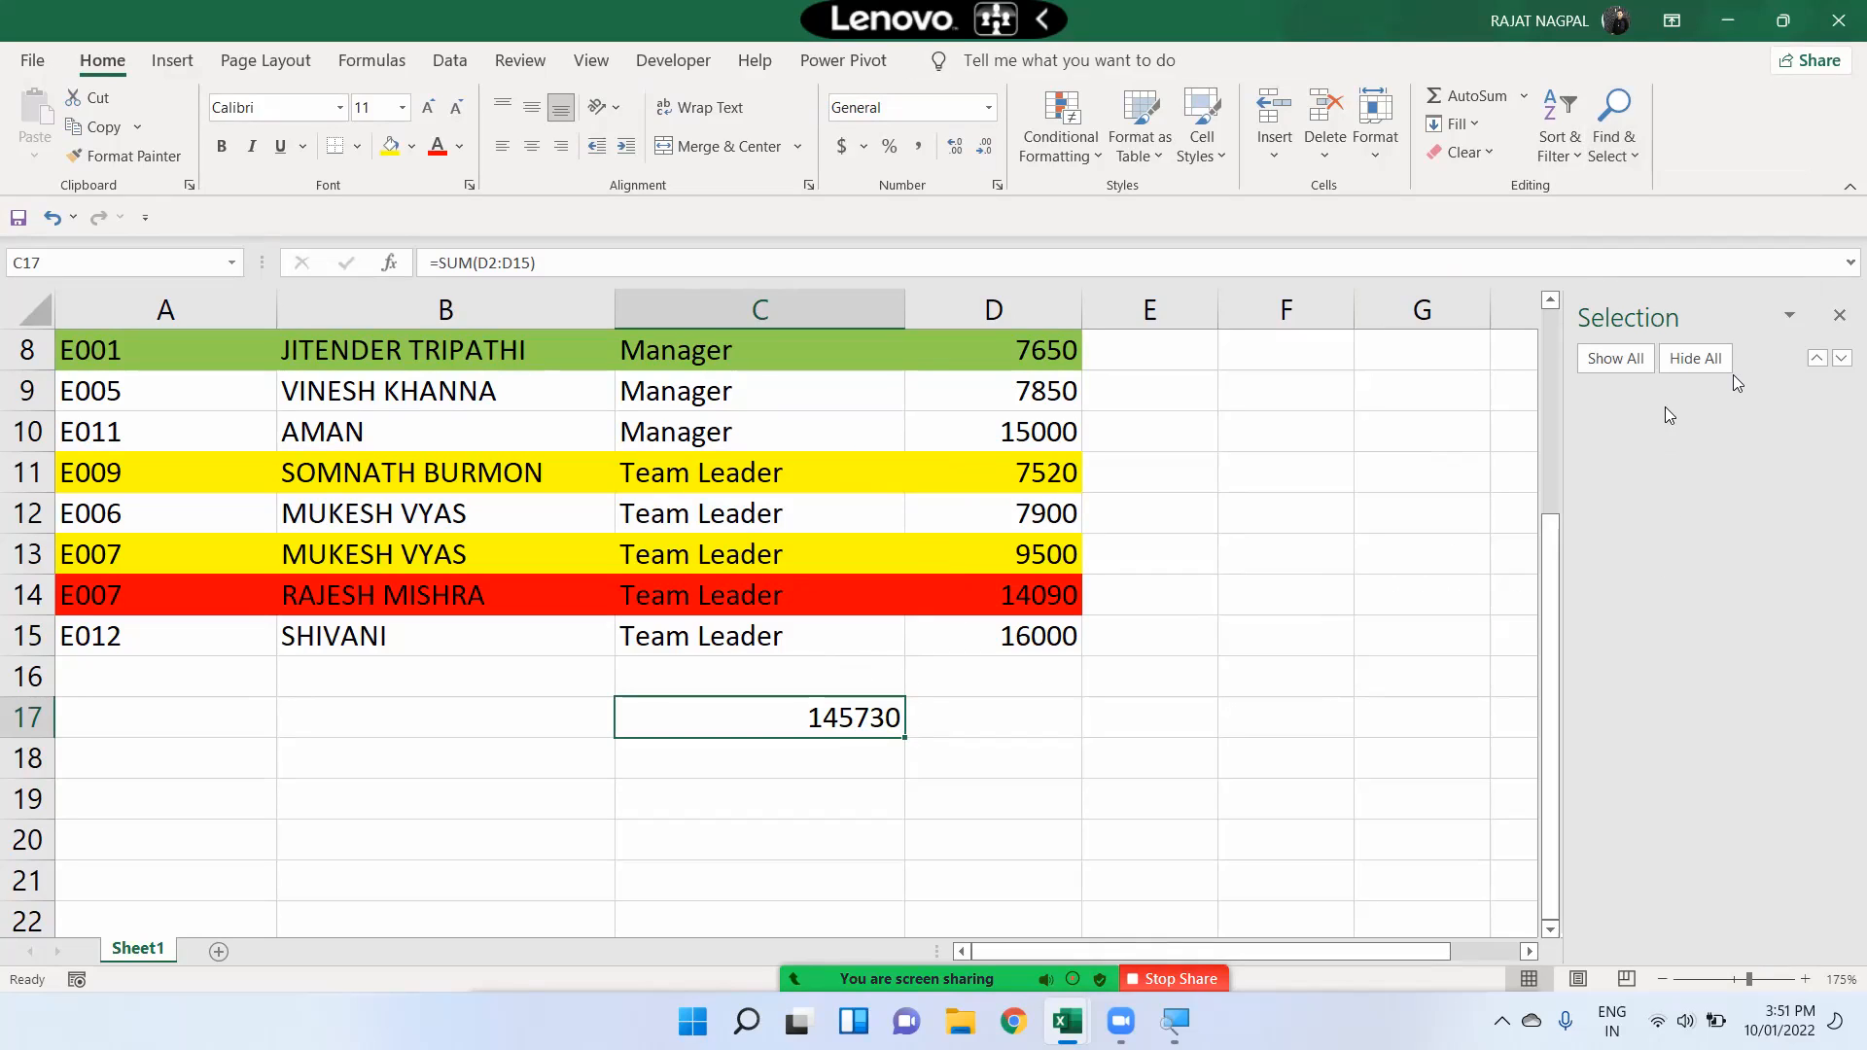
click(1617, 158)
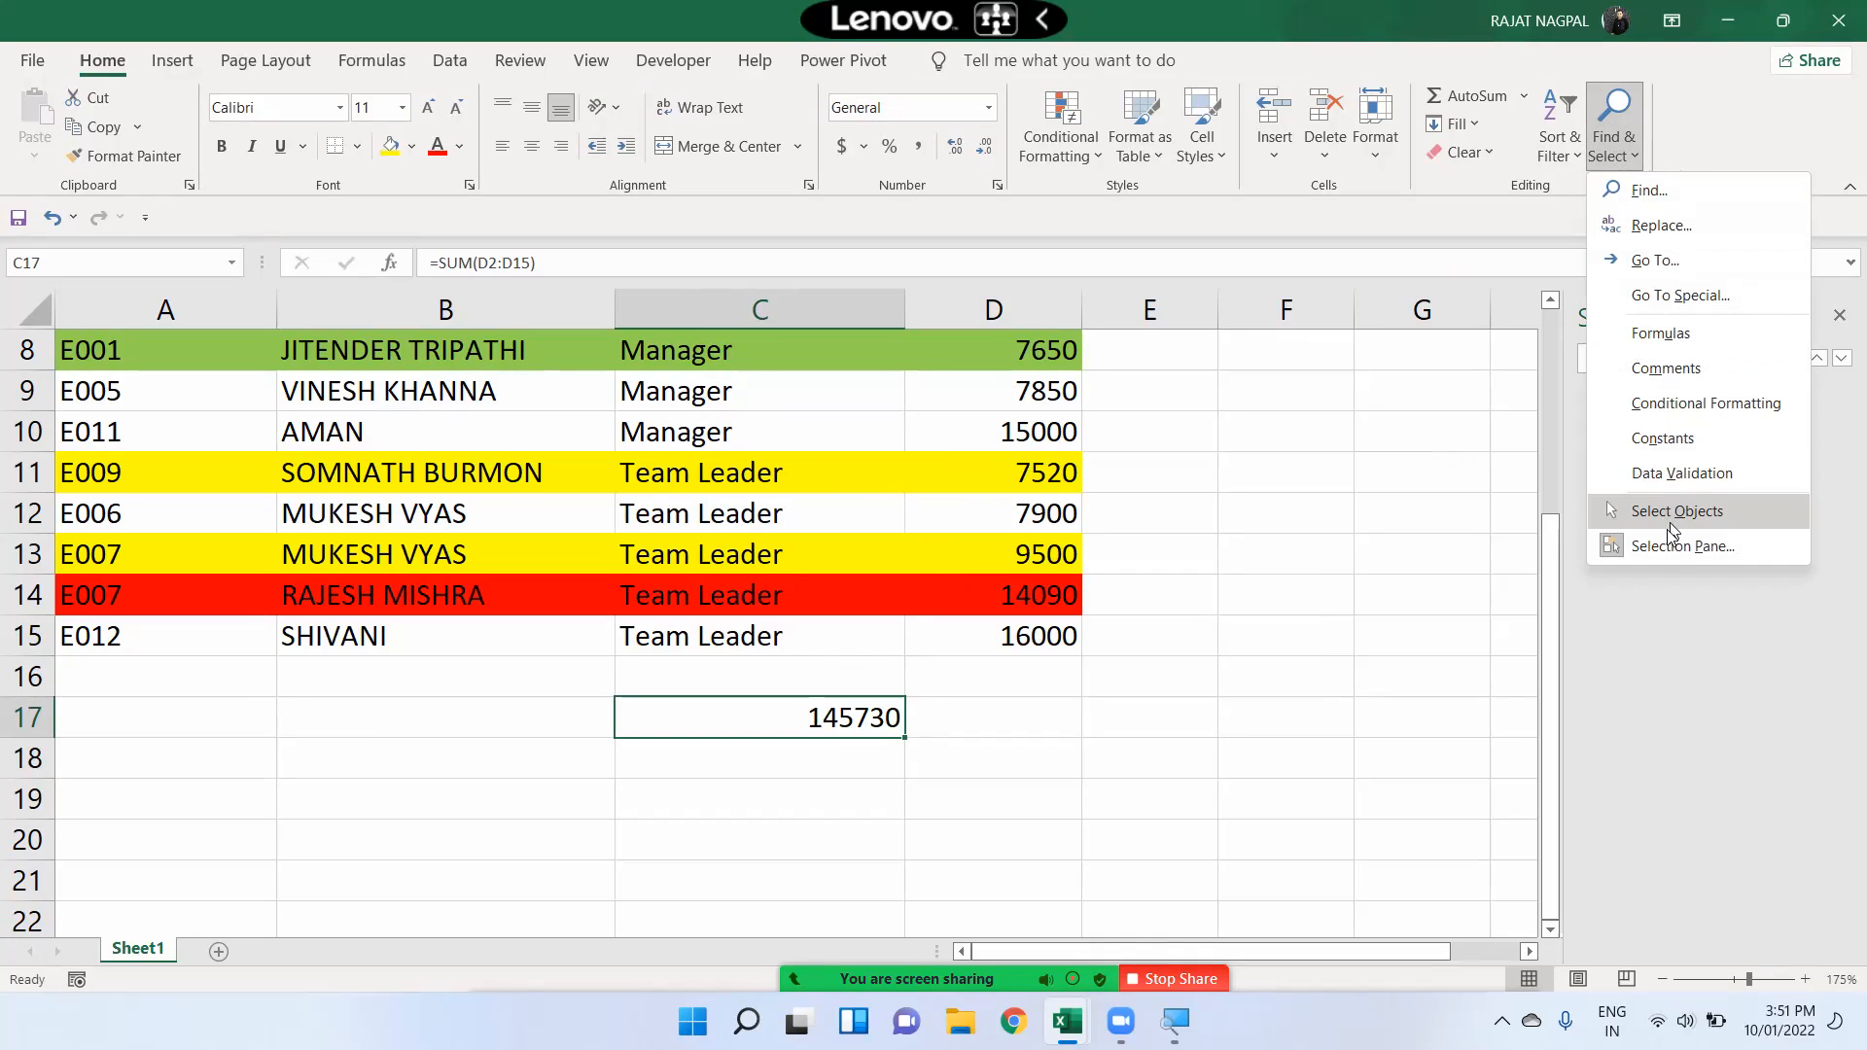
click(1777, 501)
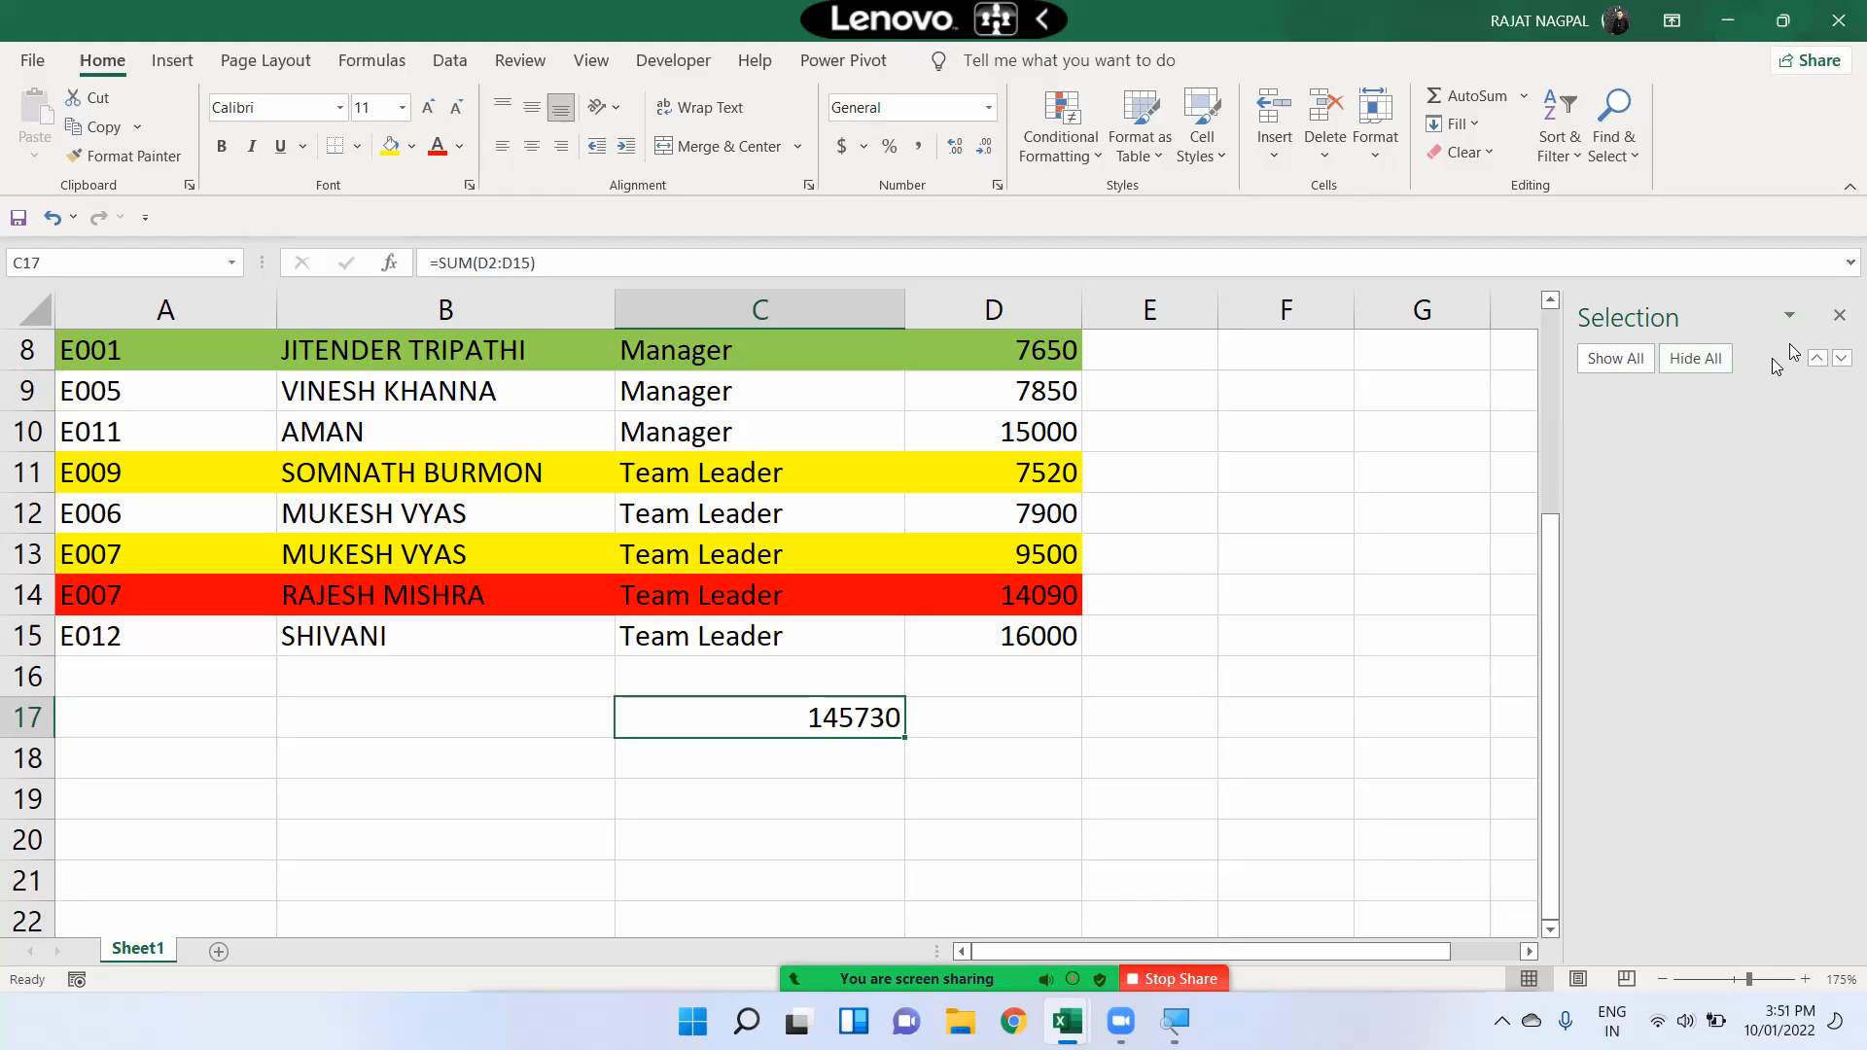
click(1839, 314)
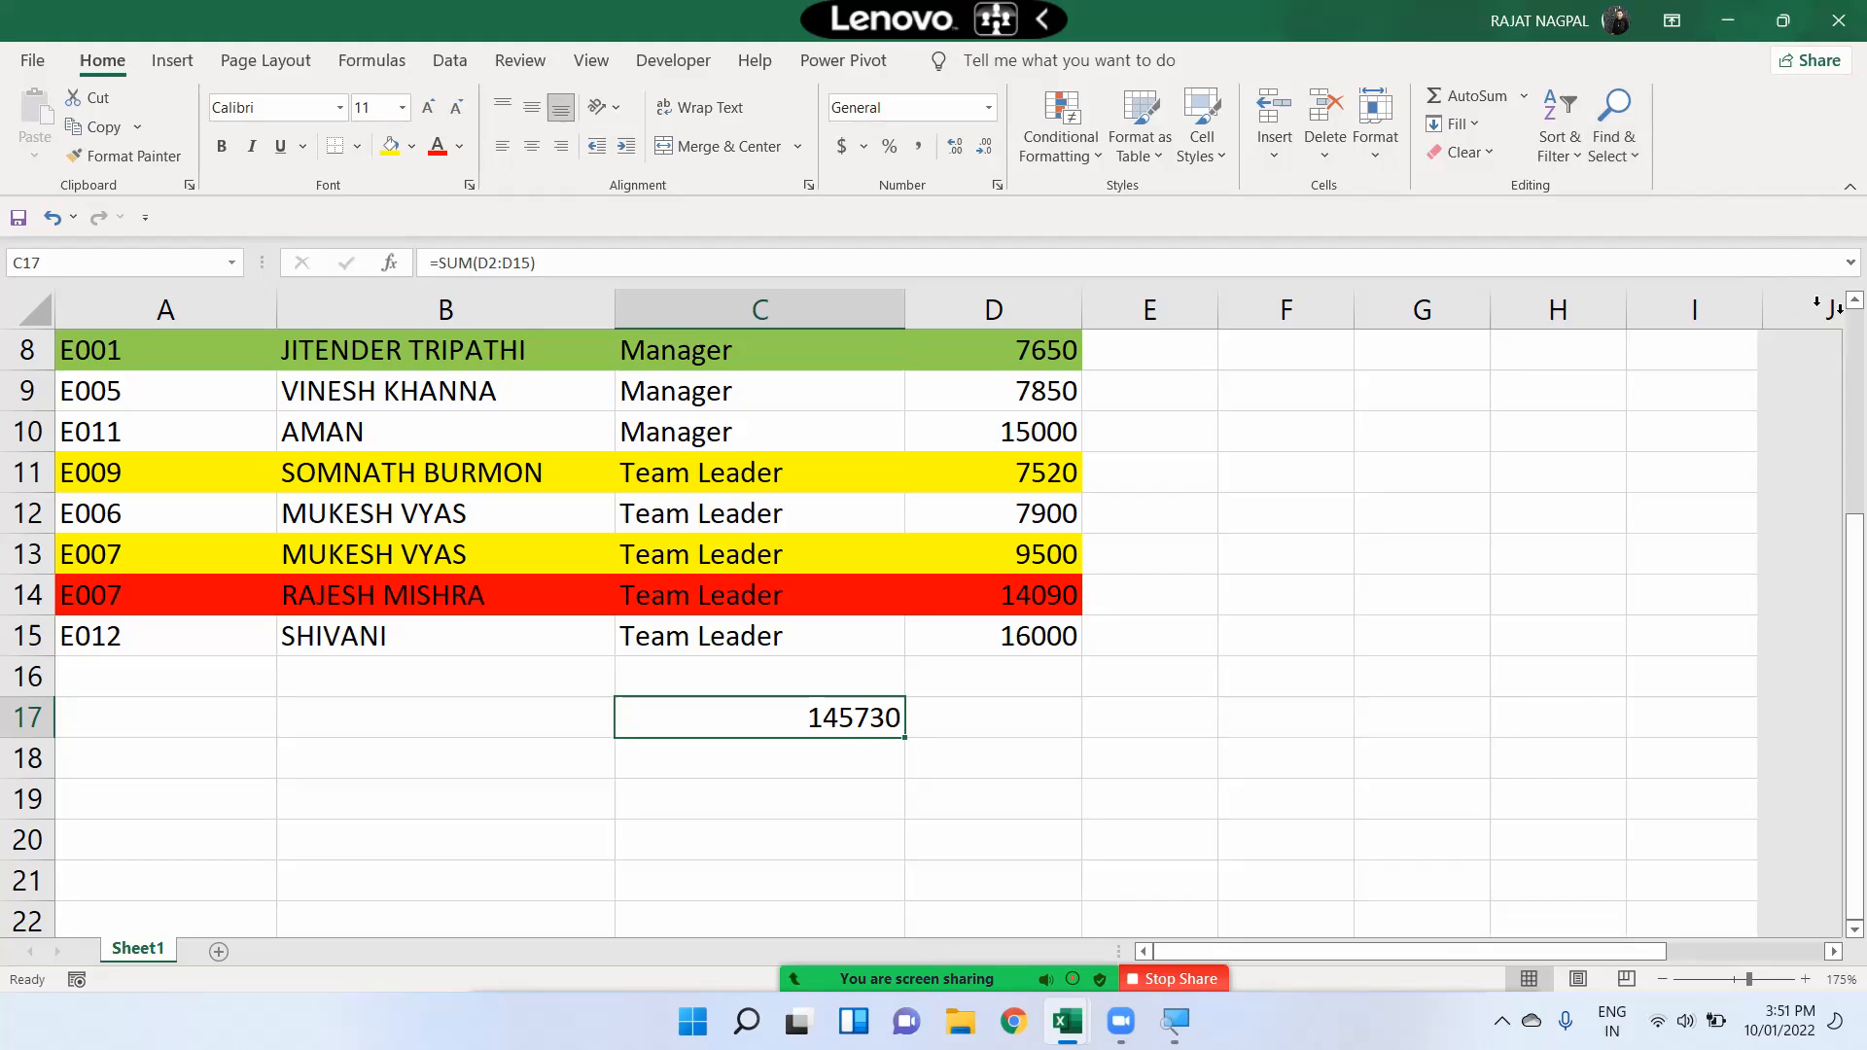
click(1605, 163)
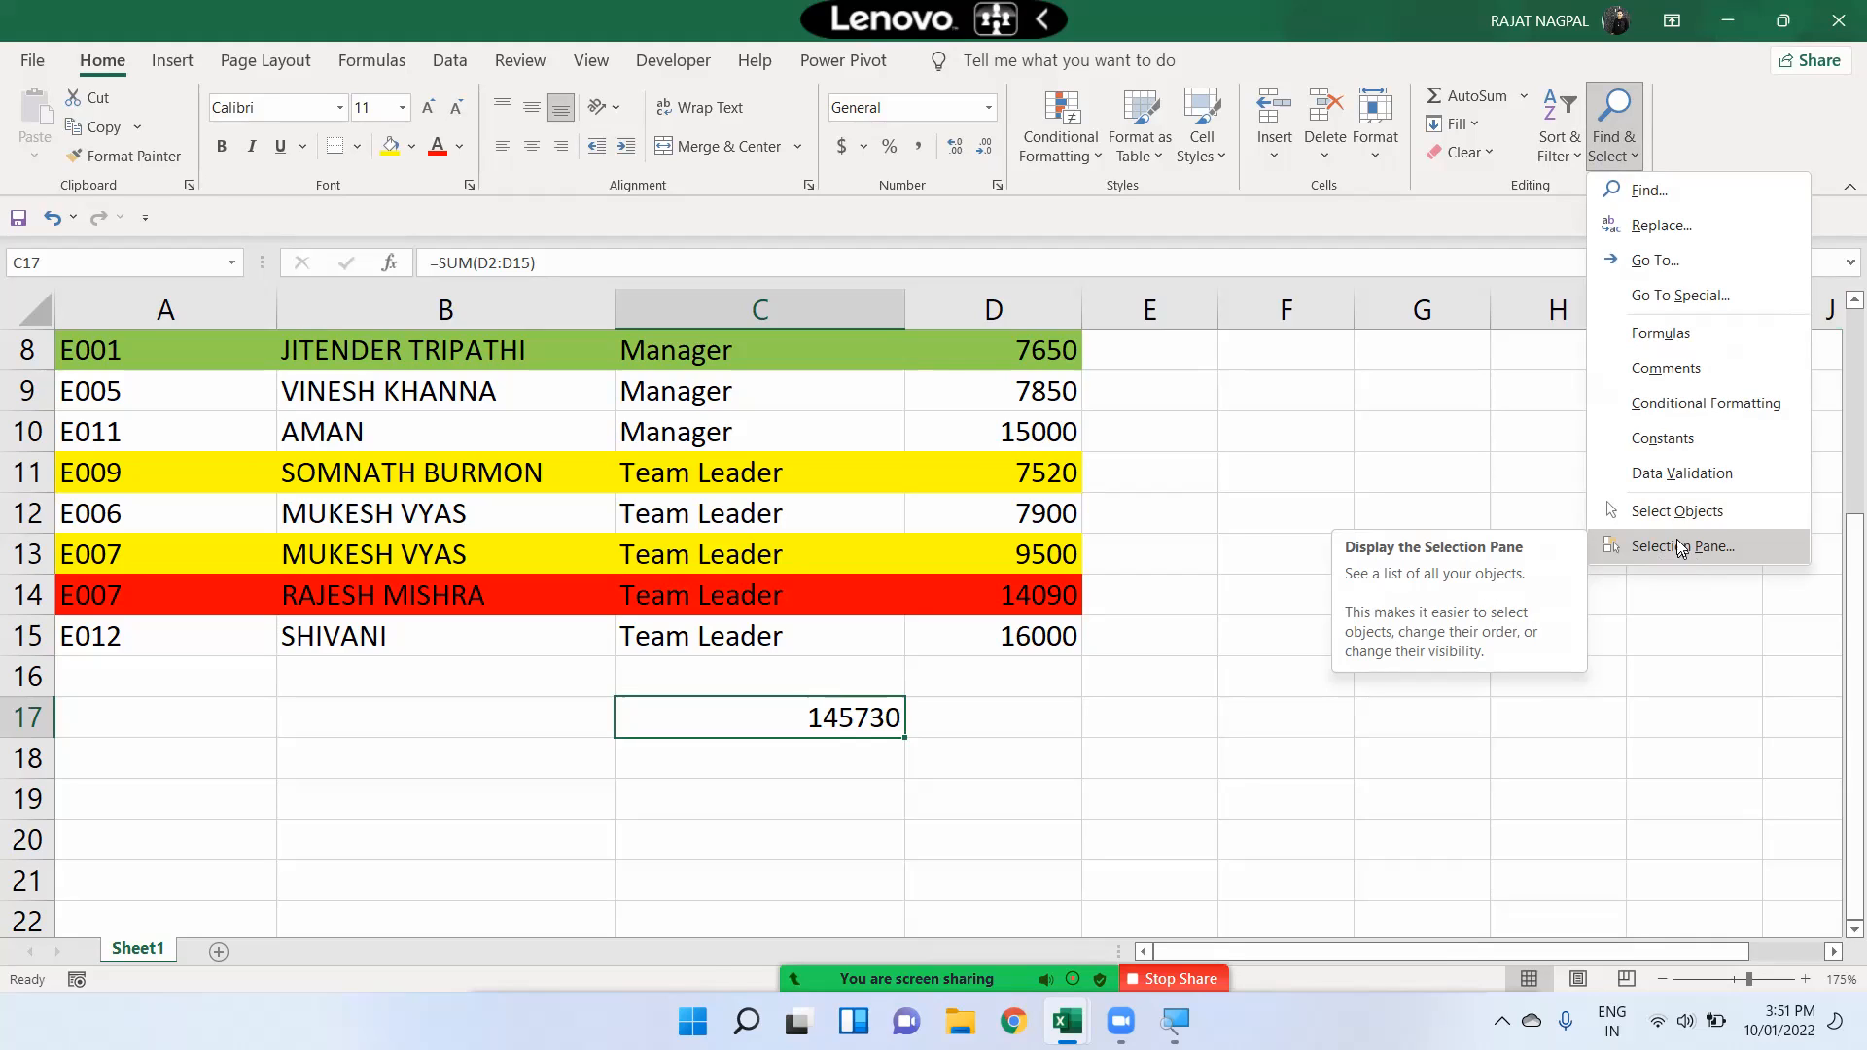
click(1541, 426)
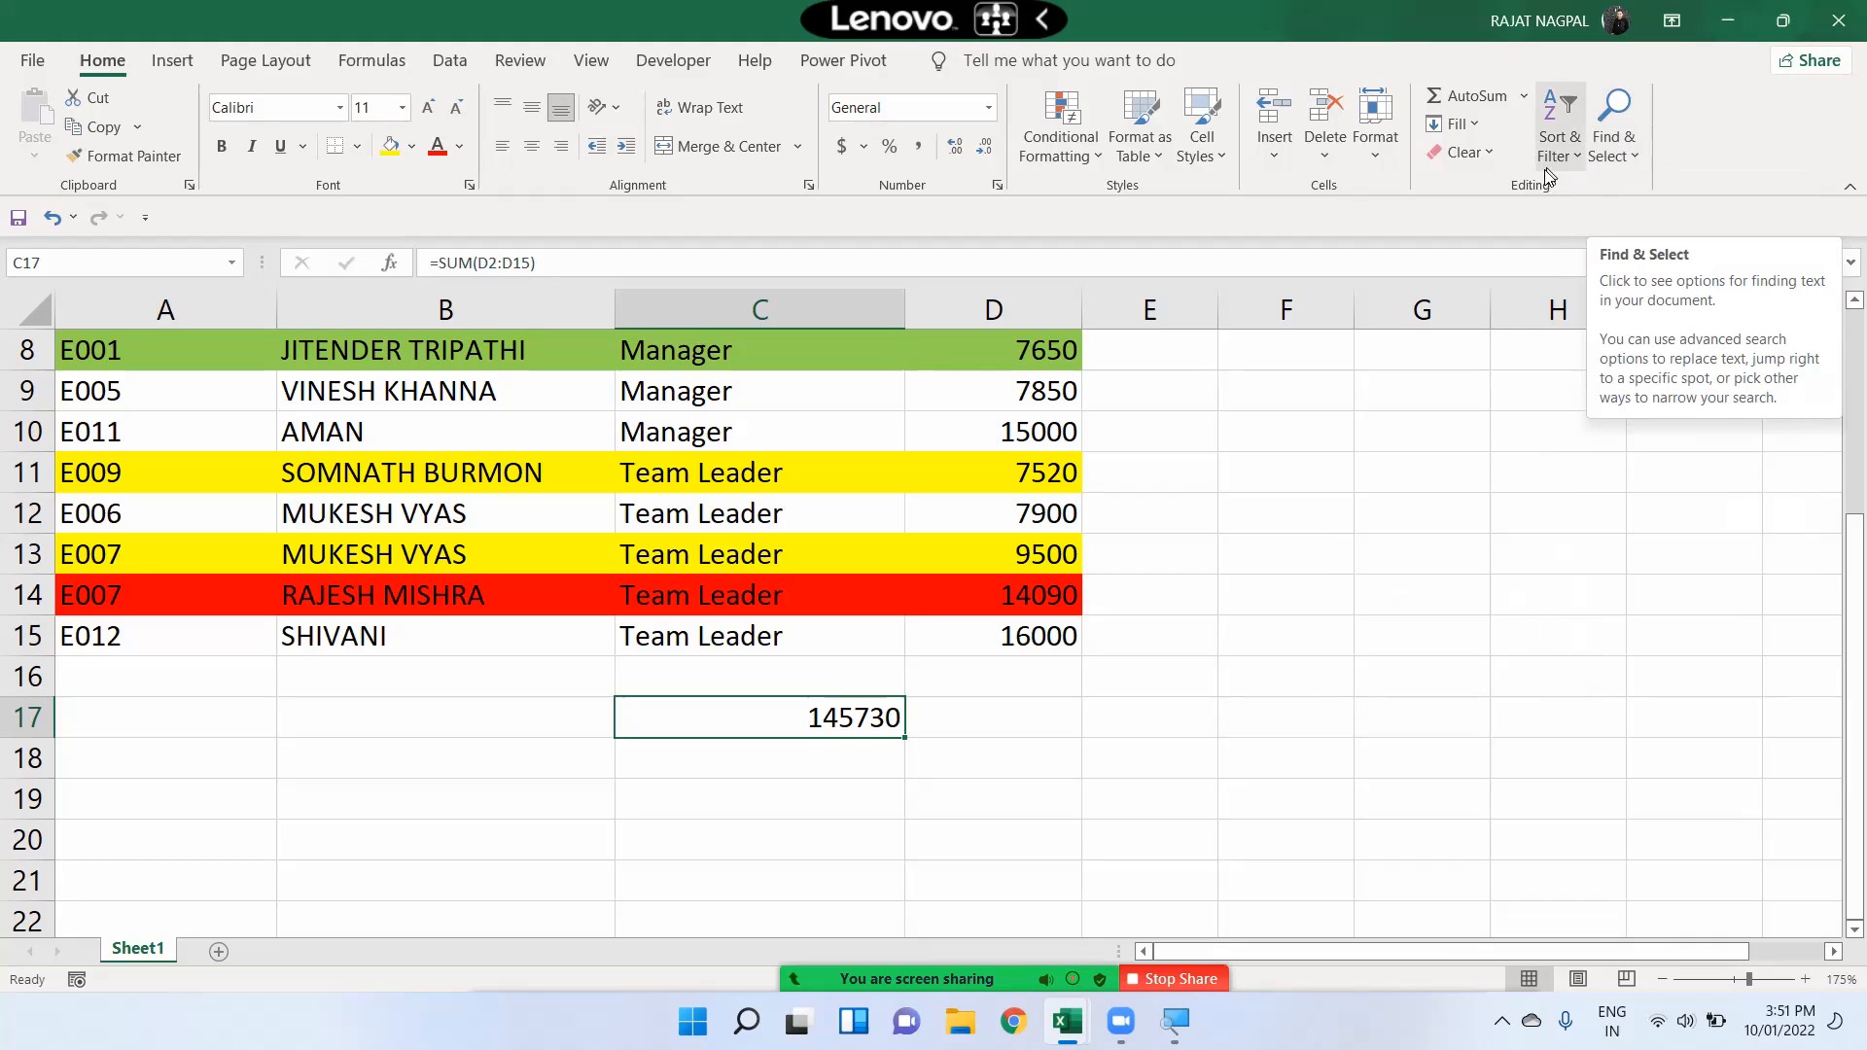
click(1624, 143)
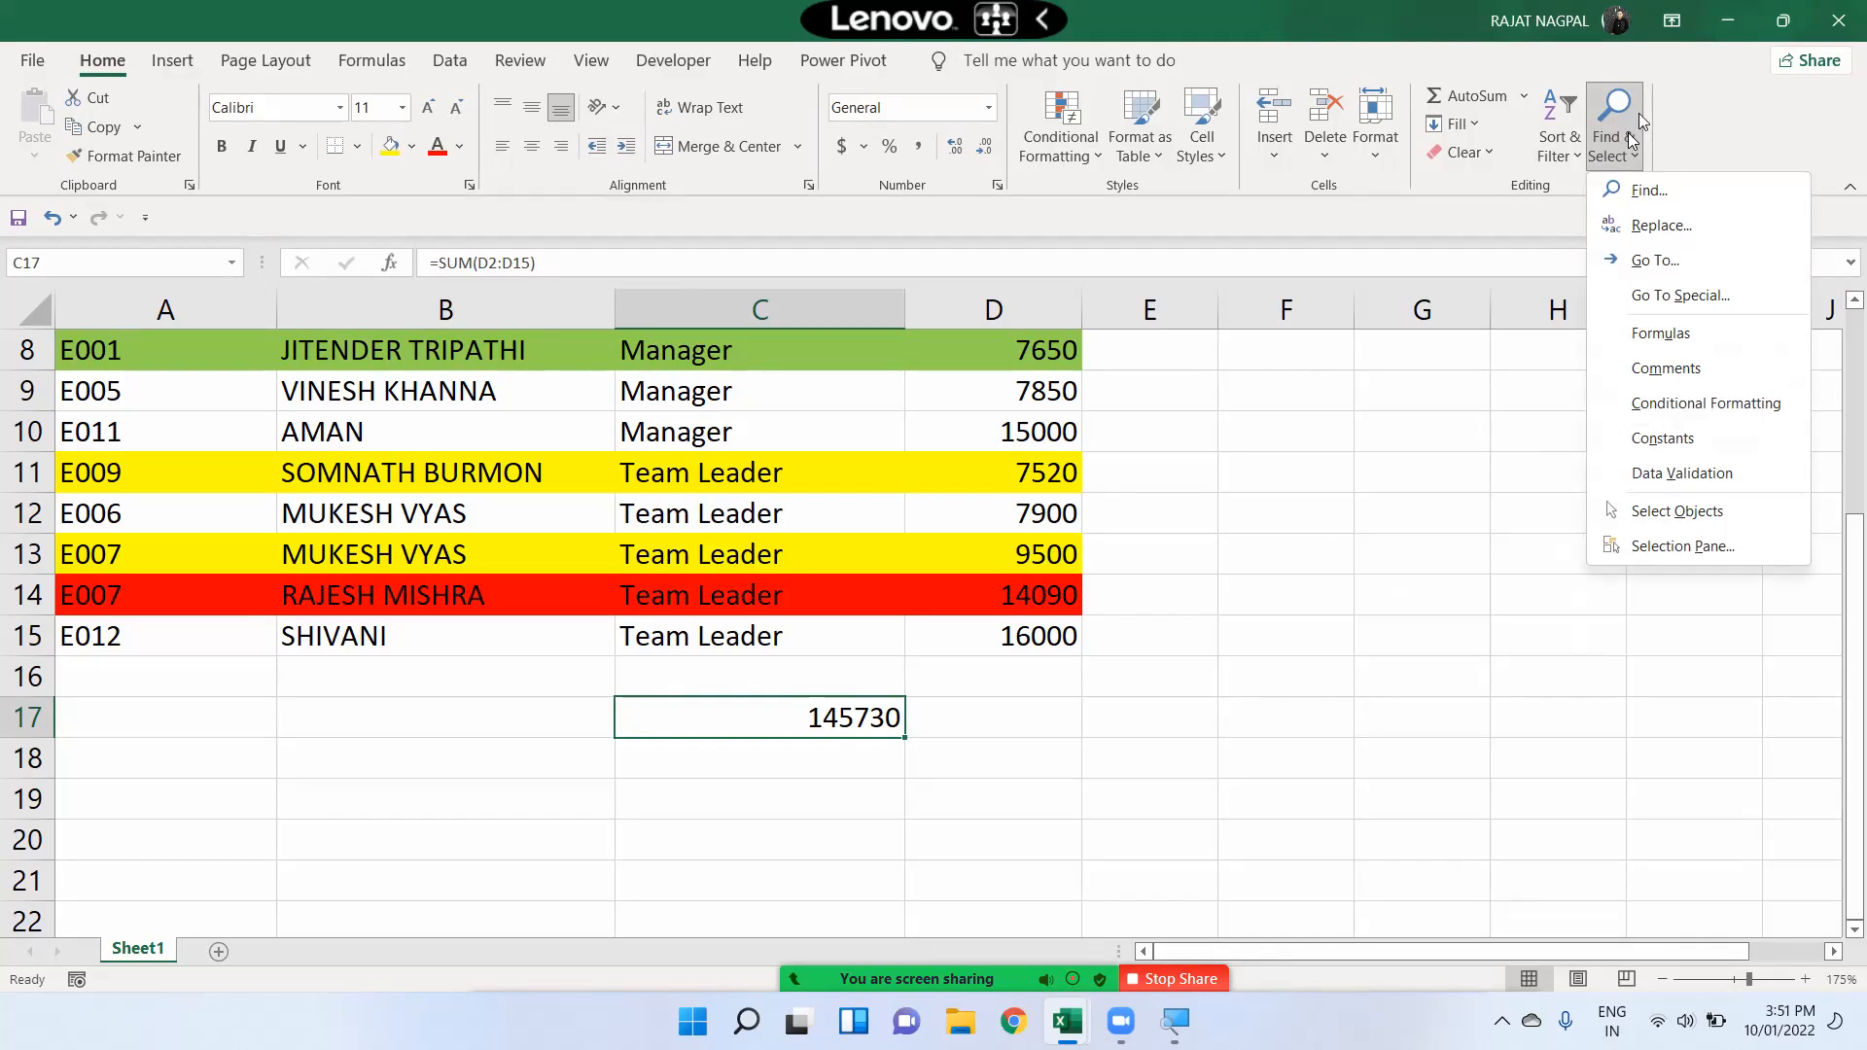
click(1296, 396)
Format the header row A1:D1 as bold, italic and underlined, with the font size increased to 18
scroll(1330, 460, up, 3)
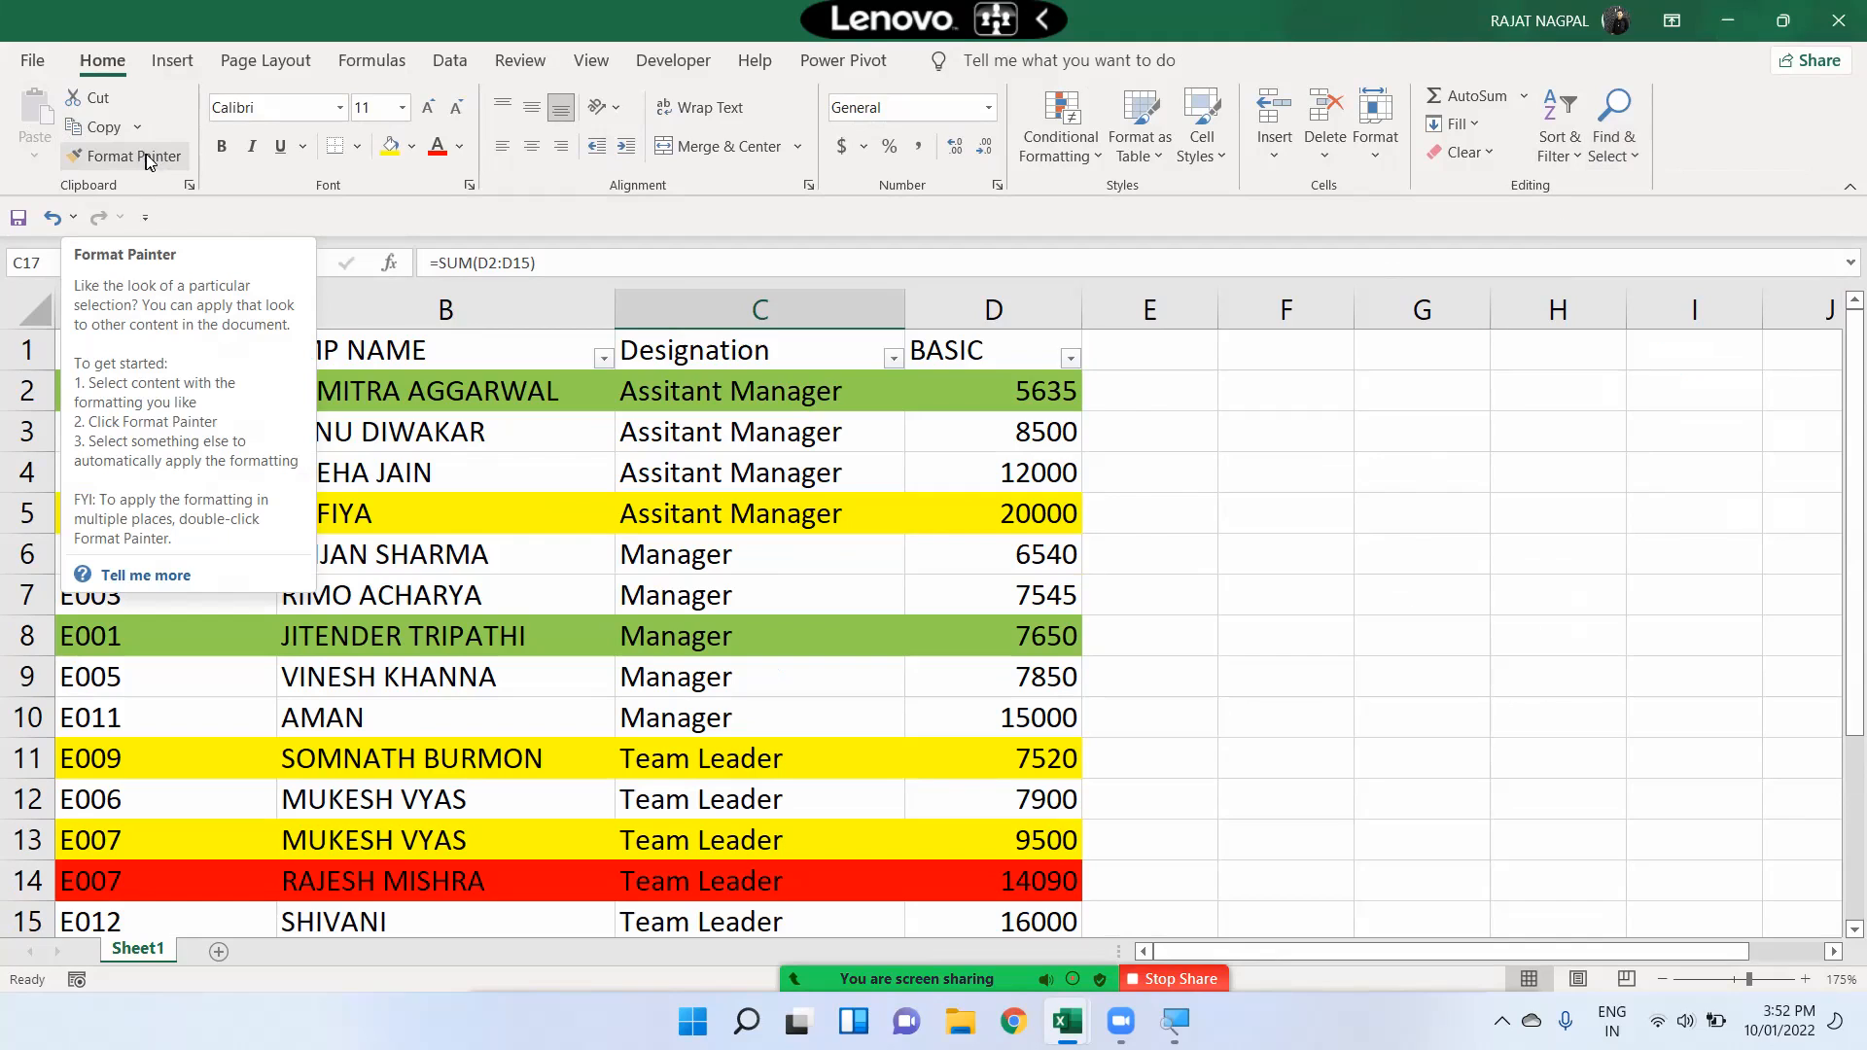
click(458, 425)
drag(150, 335, 966, 373)
drag(210, 338, 925, 340)
click(222, 146)
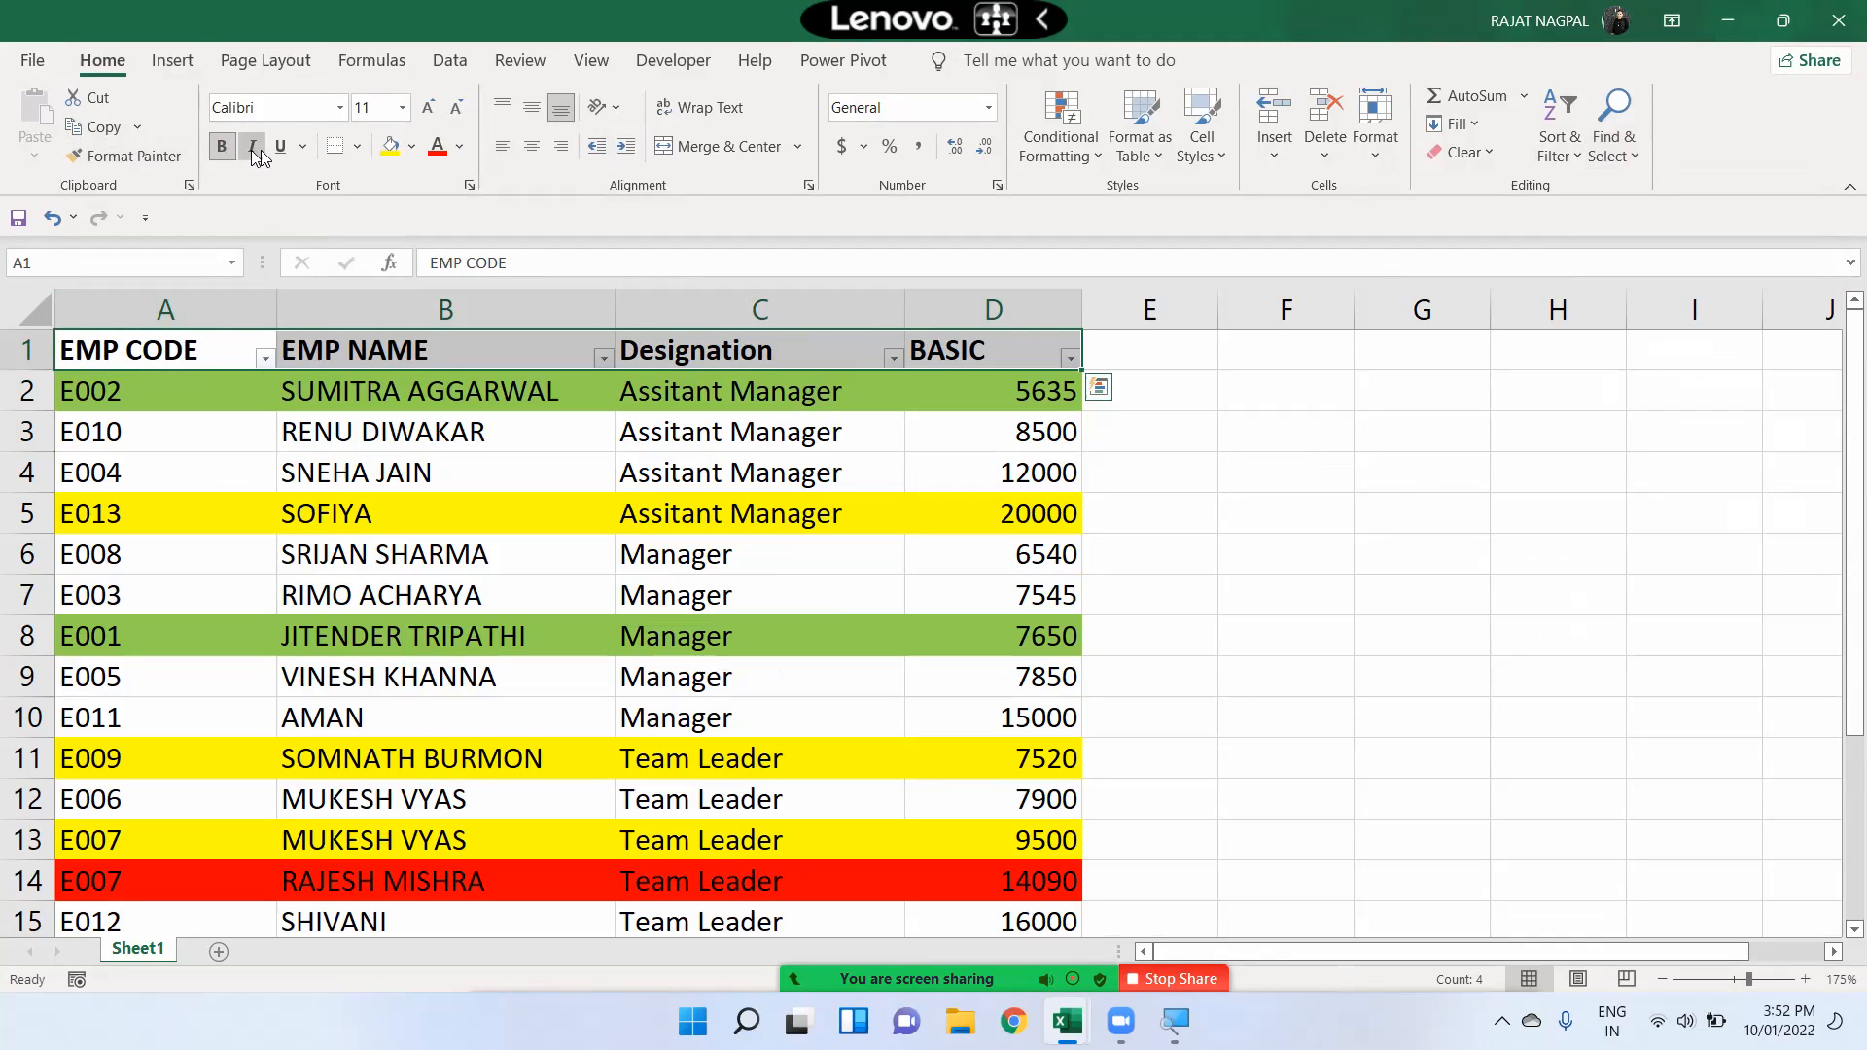
click(252, 145)
click(280, 146)
click(429, 109)
click(429, 109)
click(429, 108)
click(429, 108)
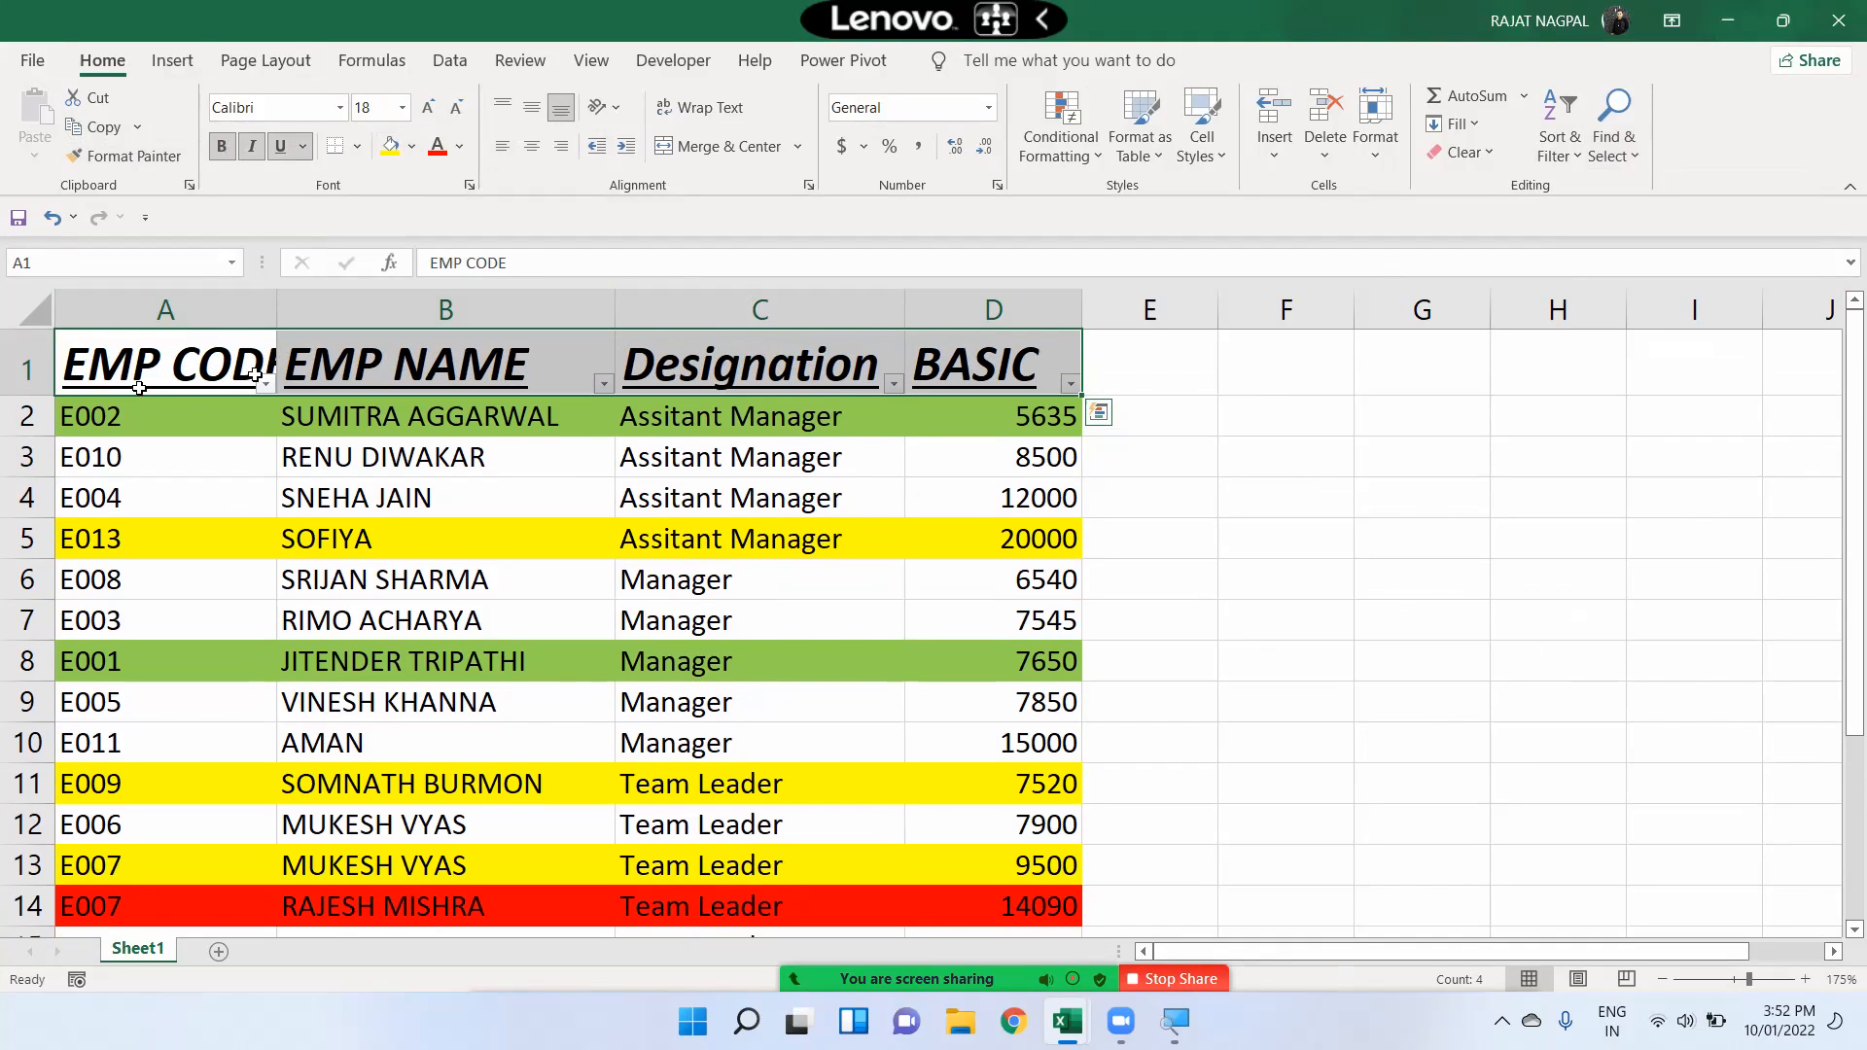
Copy the formatting of header cells A1:D1 onto the employee row A4:D4 with Format Painter
mouse_move(183, 356)
mouse_down()
mouse_move(949, 408)
mouse_move(997, 384)
mouse_up()
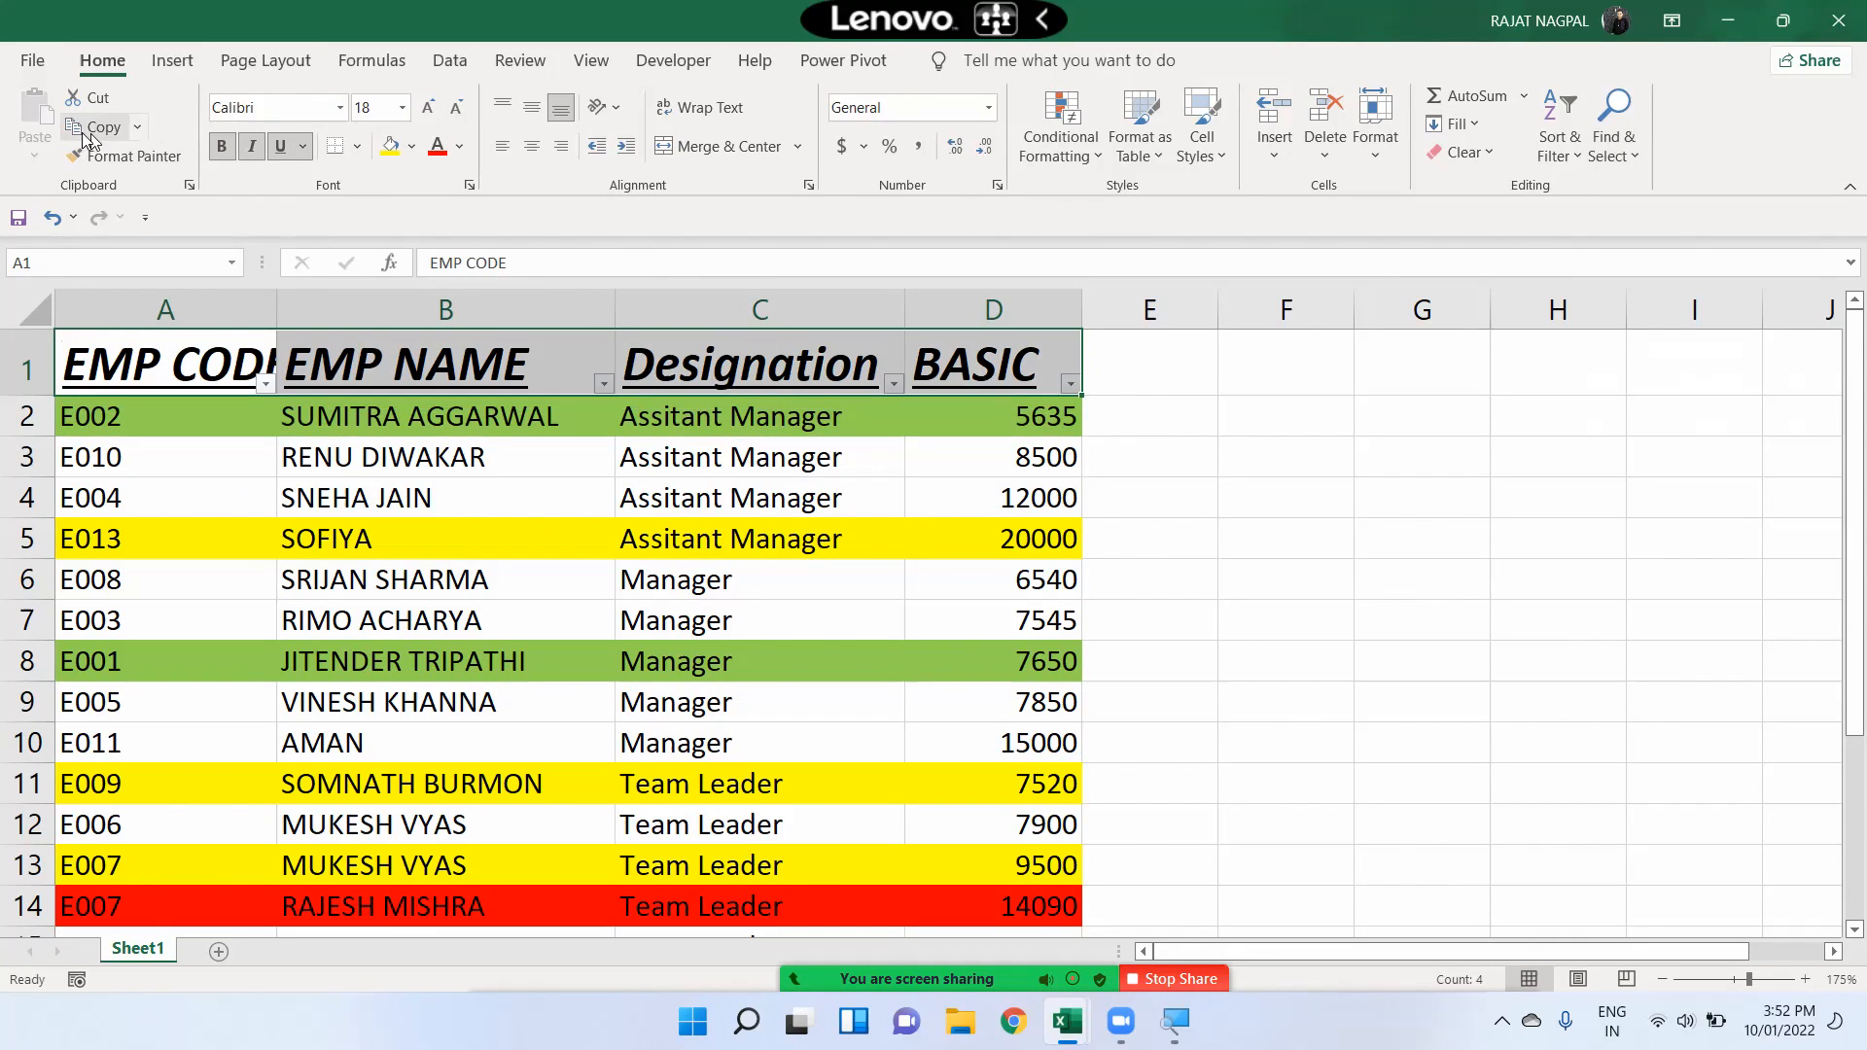
click(132, 158)
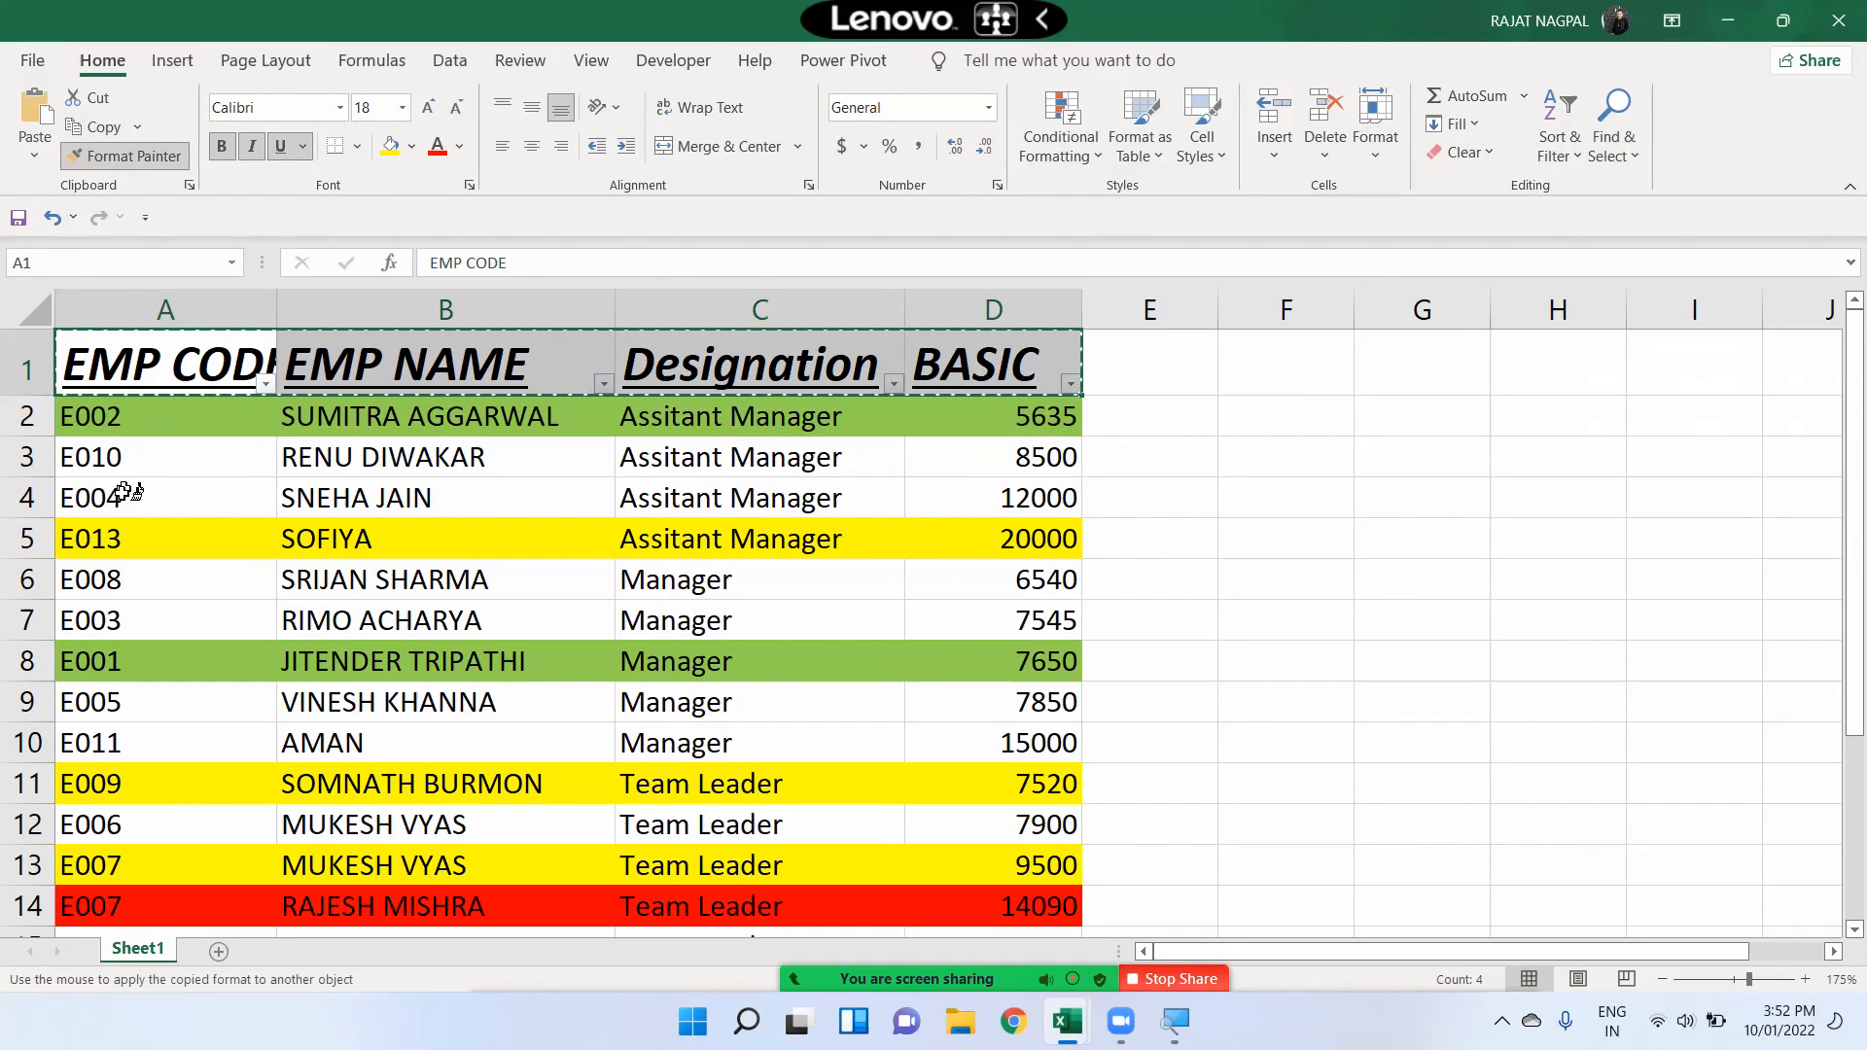
drag(117, 497, 973, 497)
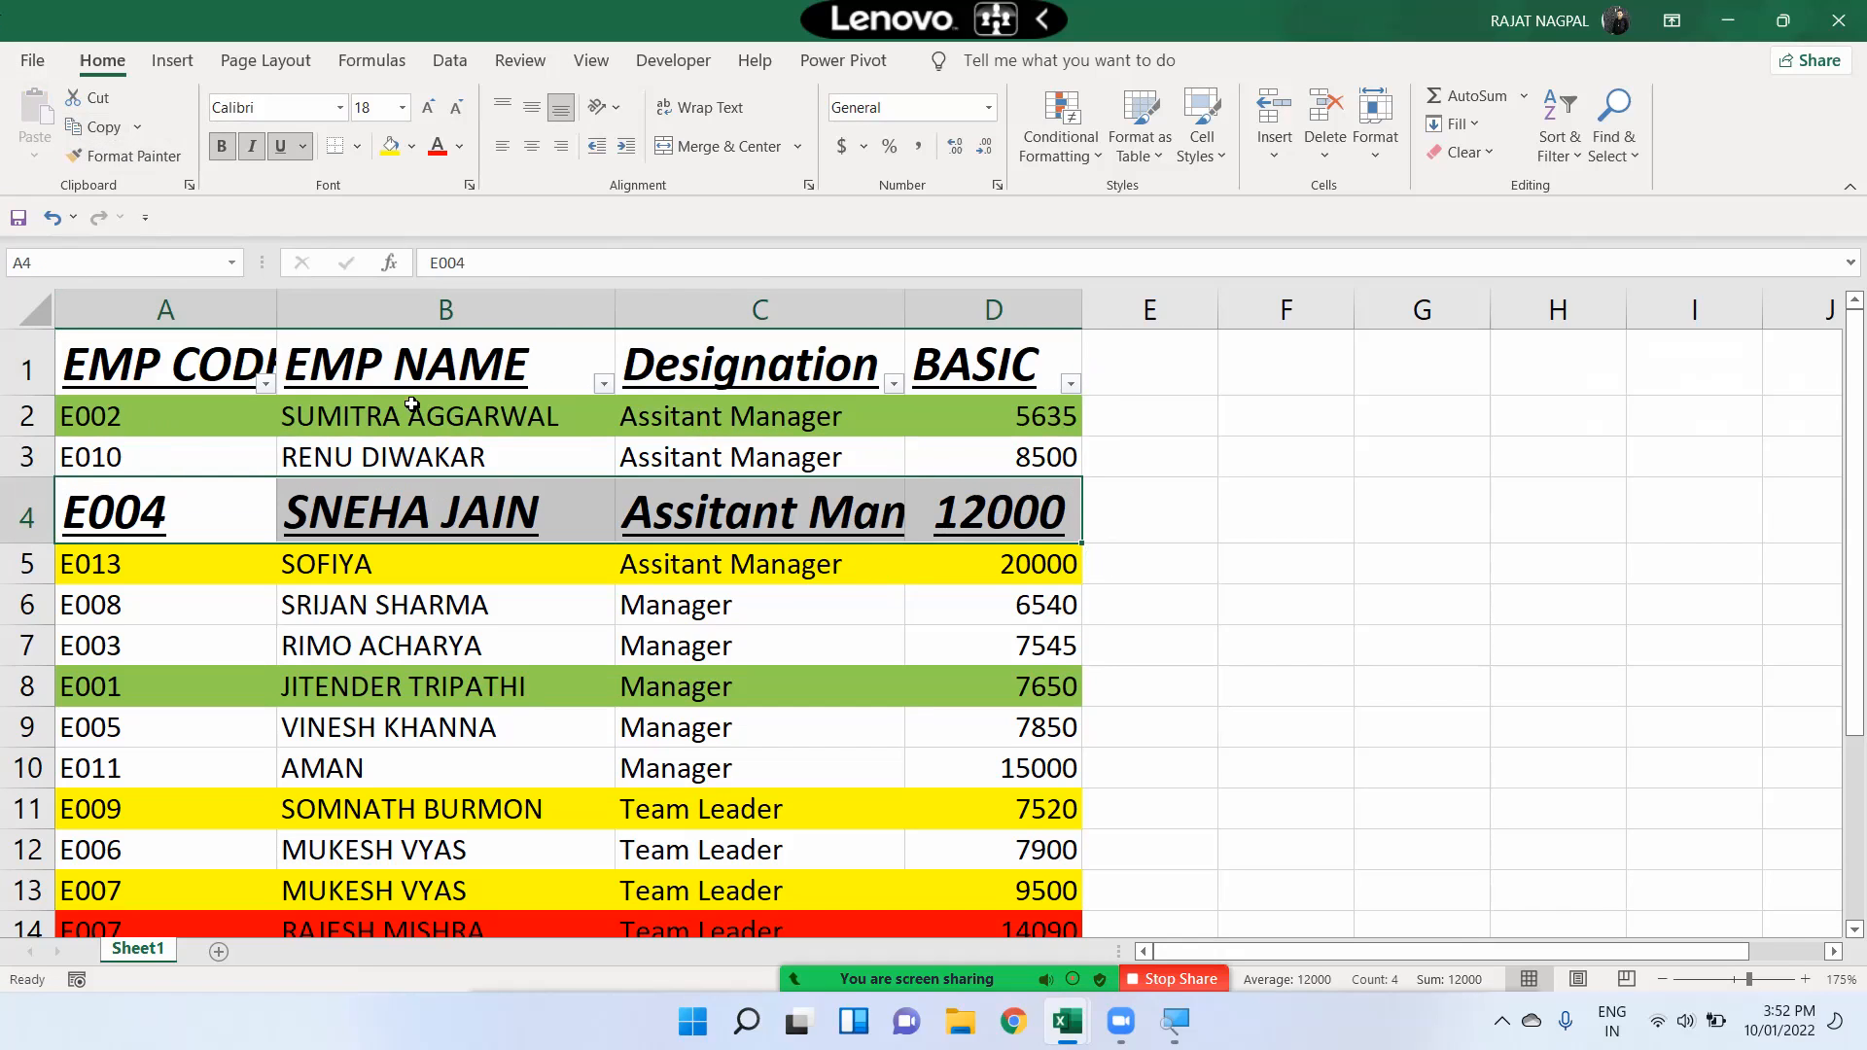
Copy the header row's formatting onto the employee row A10:D10 with Format Painter
drag(211, 347, 977, 377)
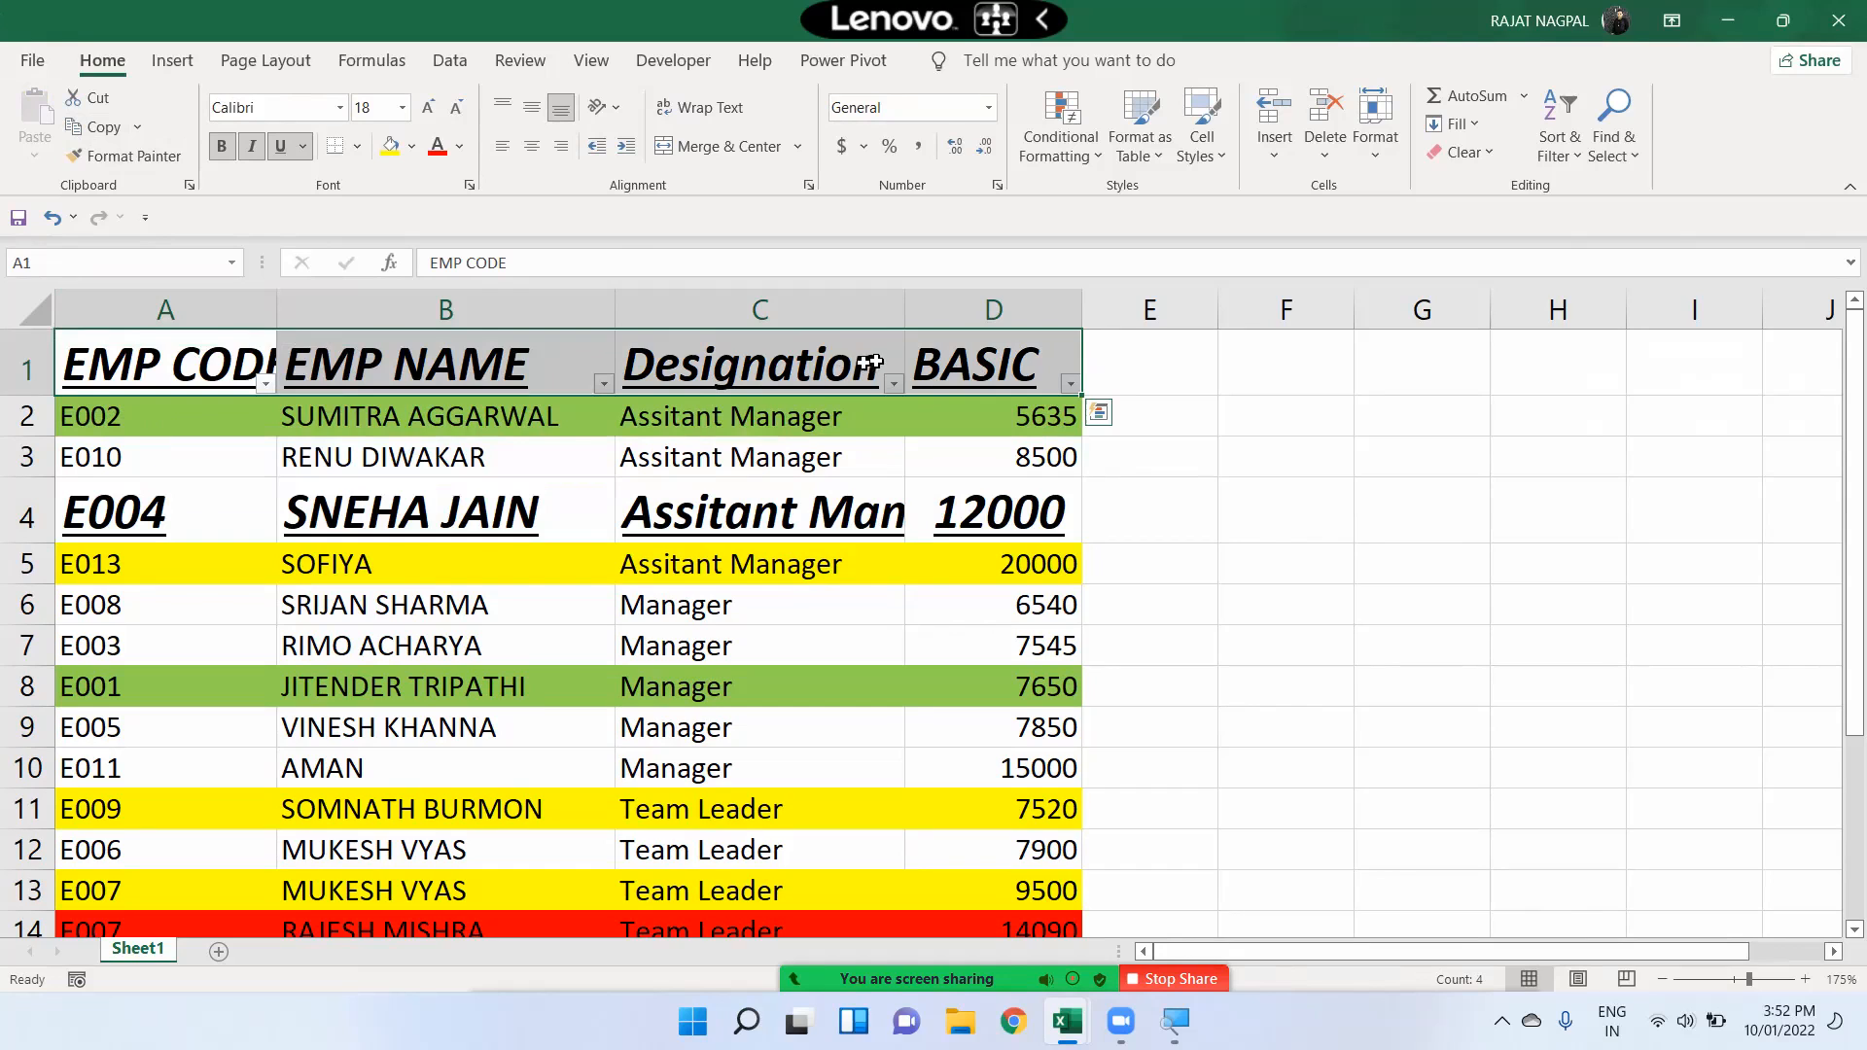
click(127, 155)
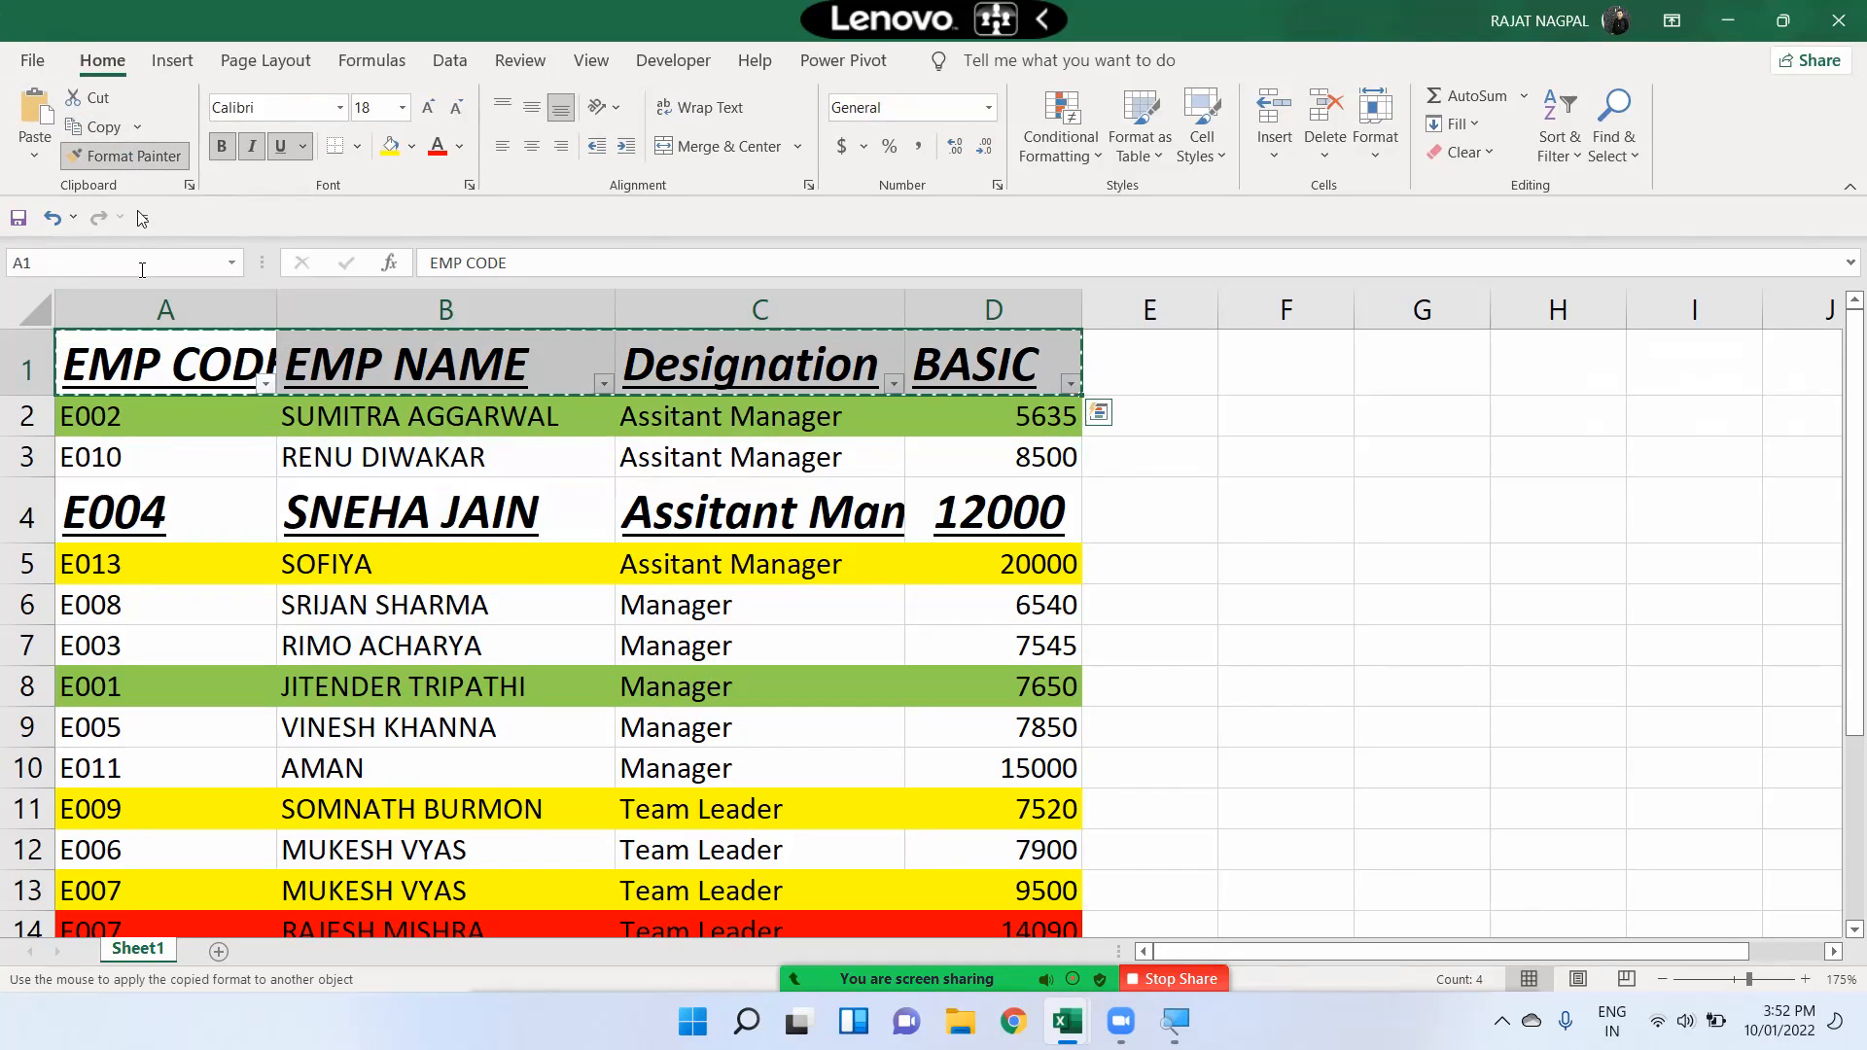
scroll(230, 526, down, 1)
scroll(230, 527, down, 1)
drag(233, 472, 955, 467)
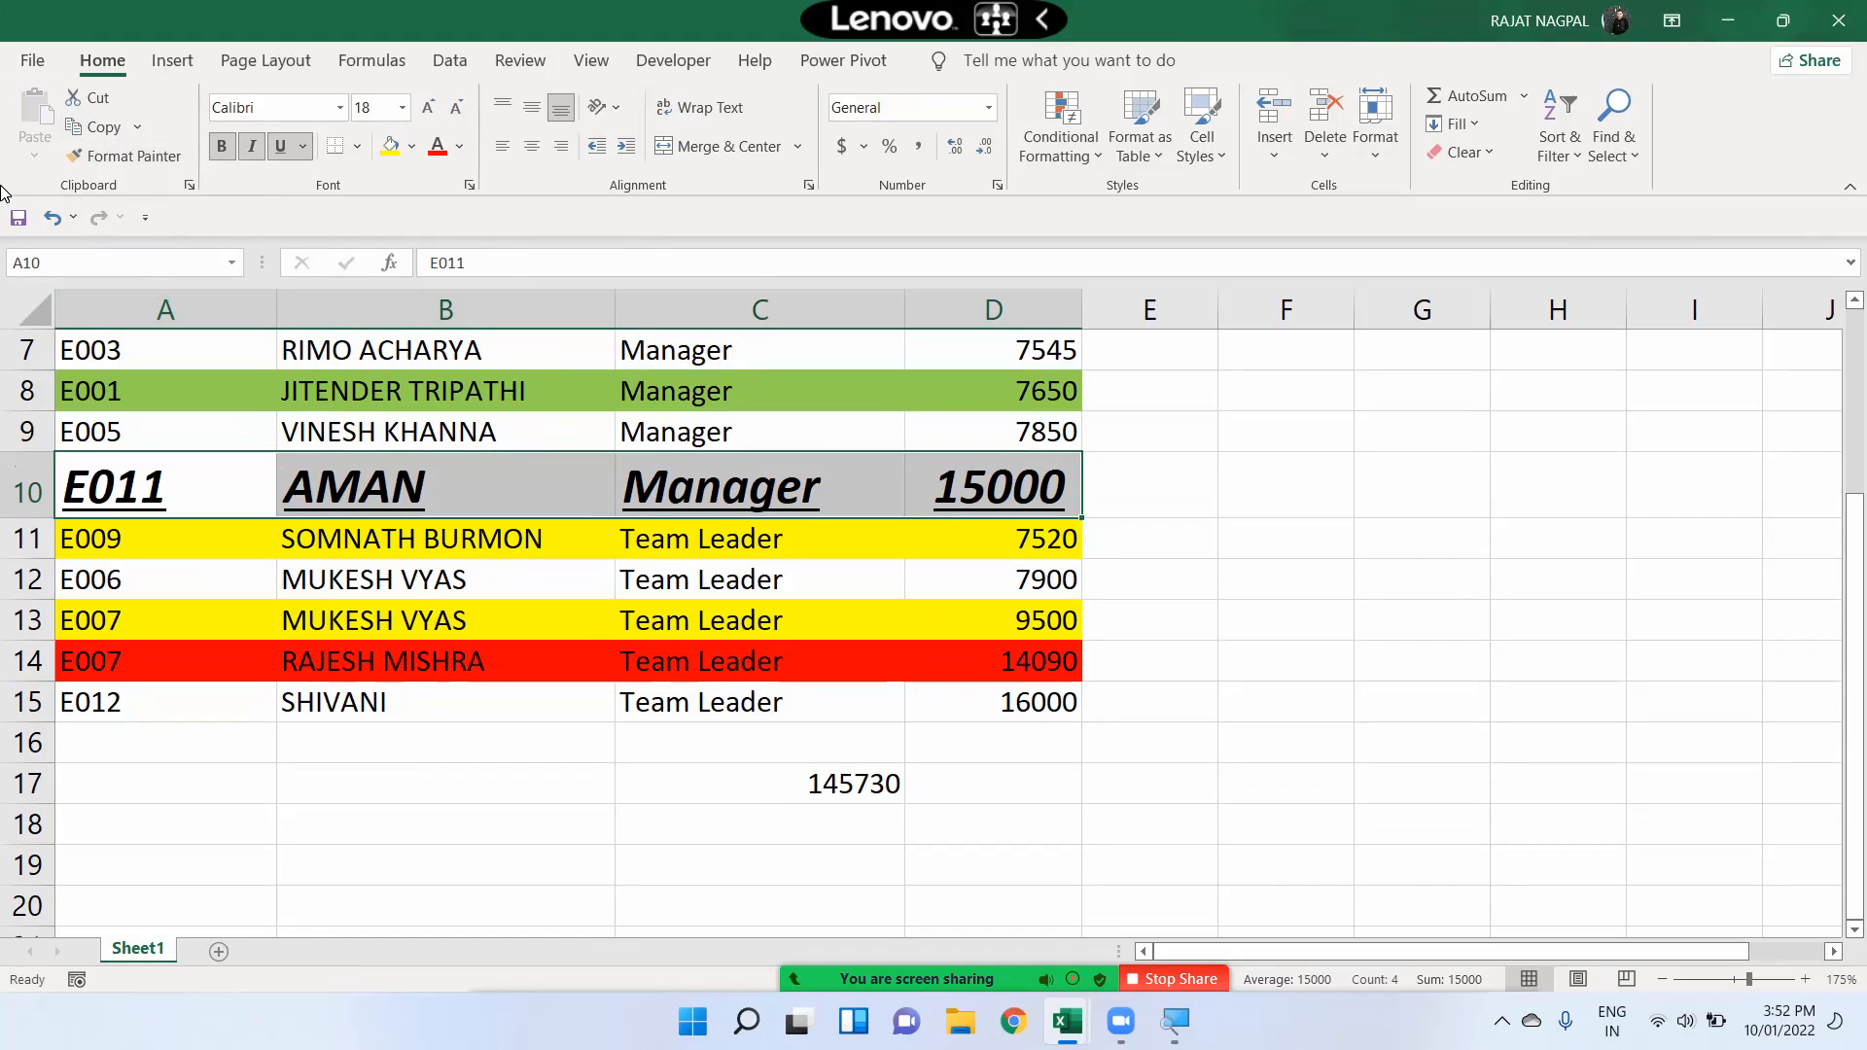
Stop sharing the screen in the online meeting
scroll(925, 609, up, 2)
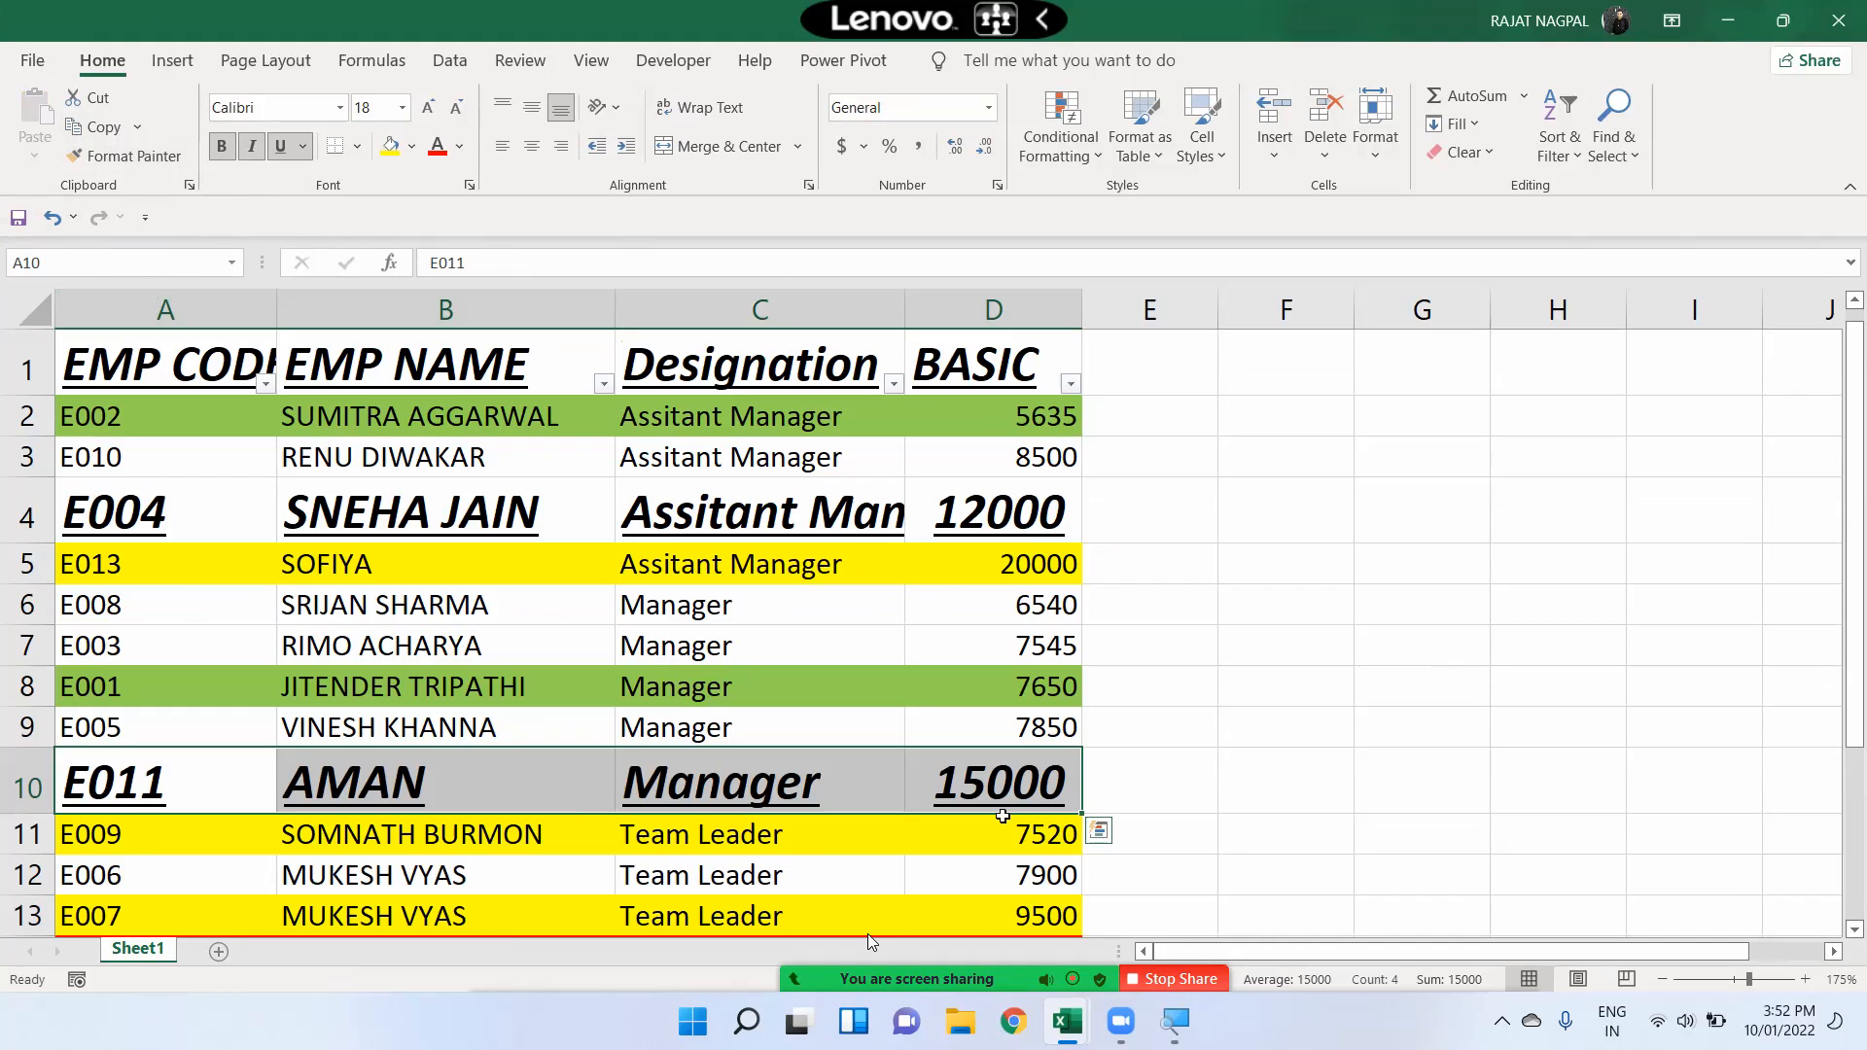
click(1174, 980)
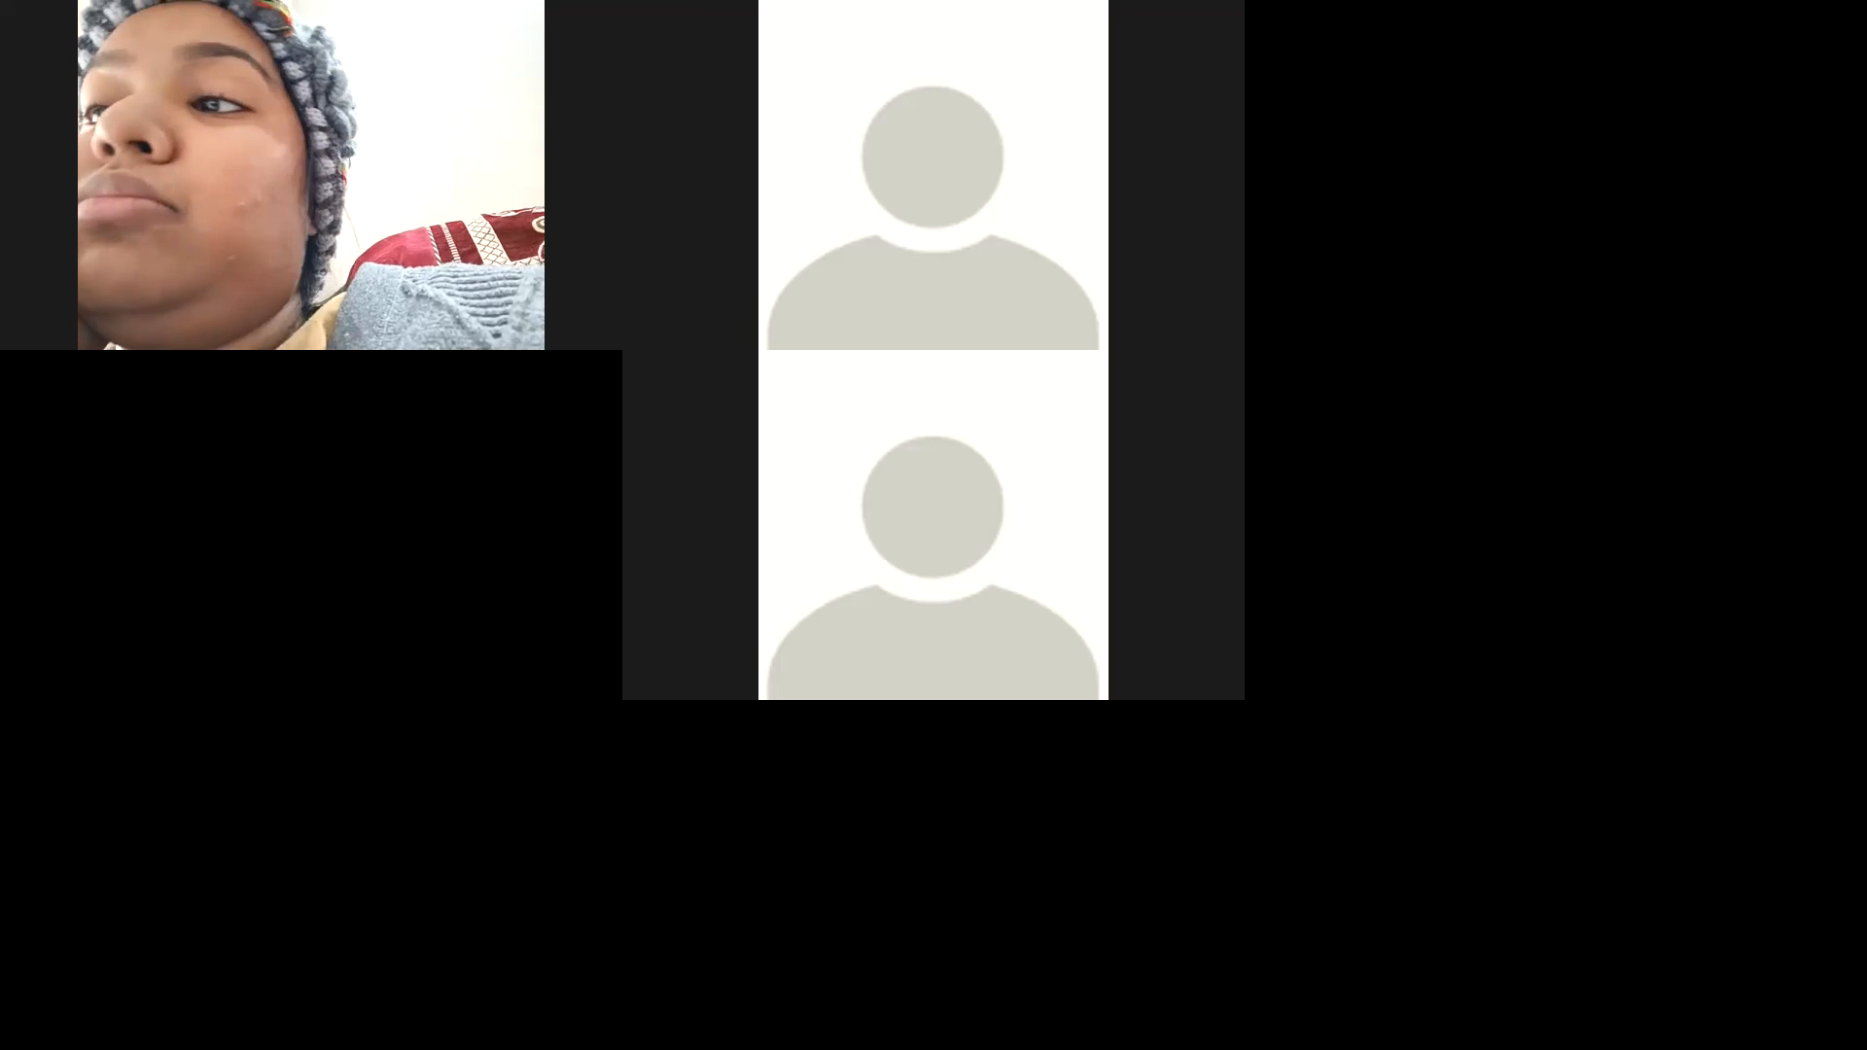